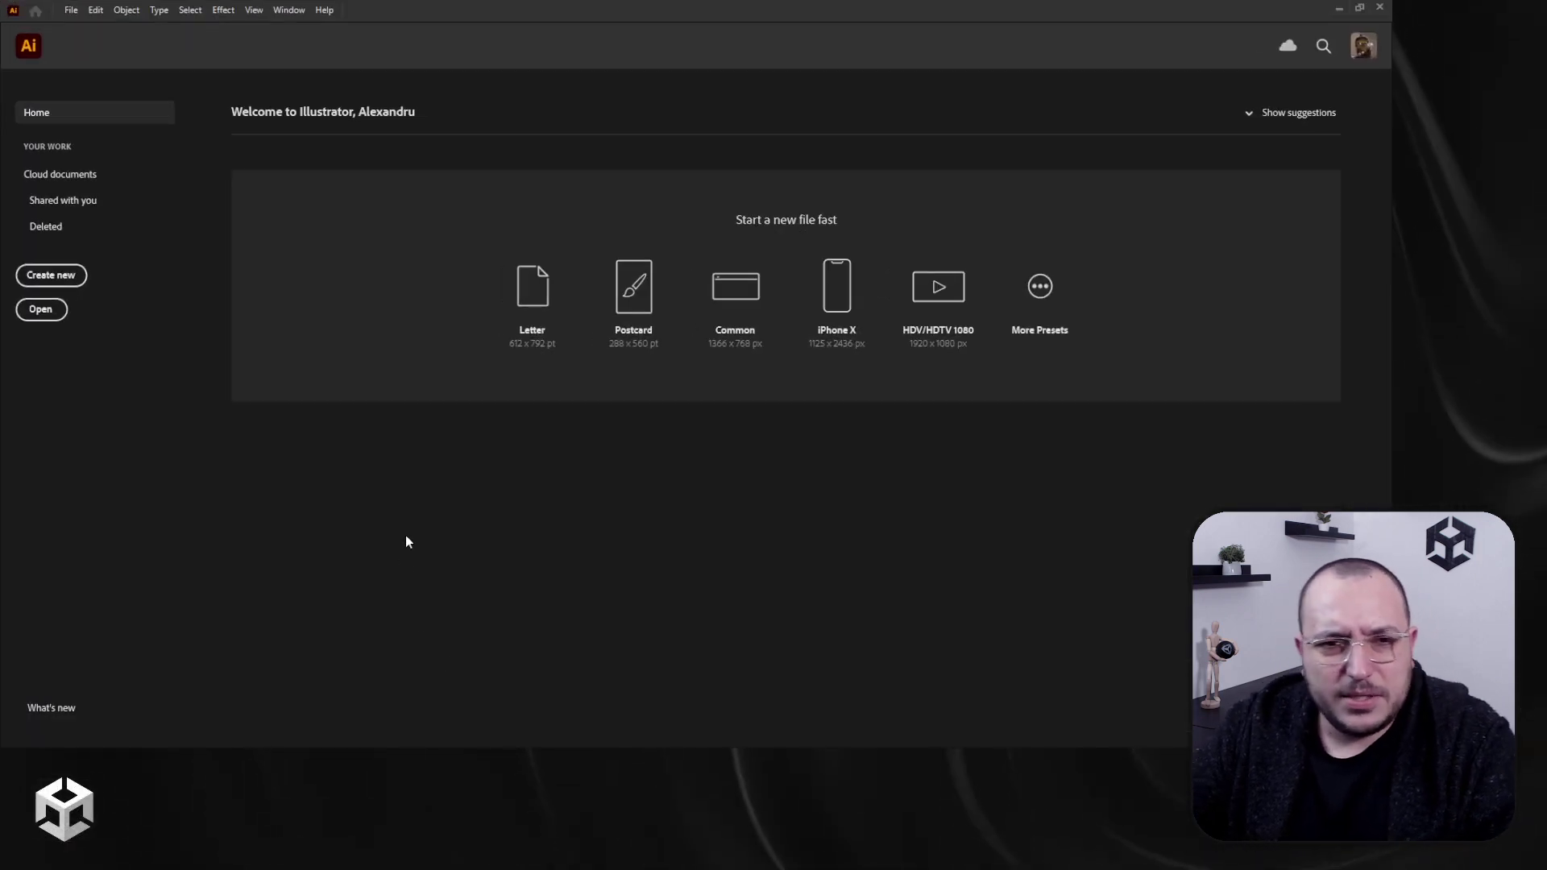
Step: Create a new document and set its first transparency grid colour to RGB 18, 18, 18 with simulated coloured paper for a dark artboard
left_click(51, 275)
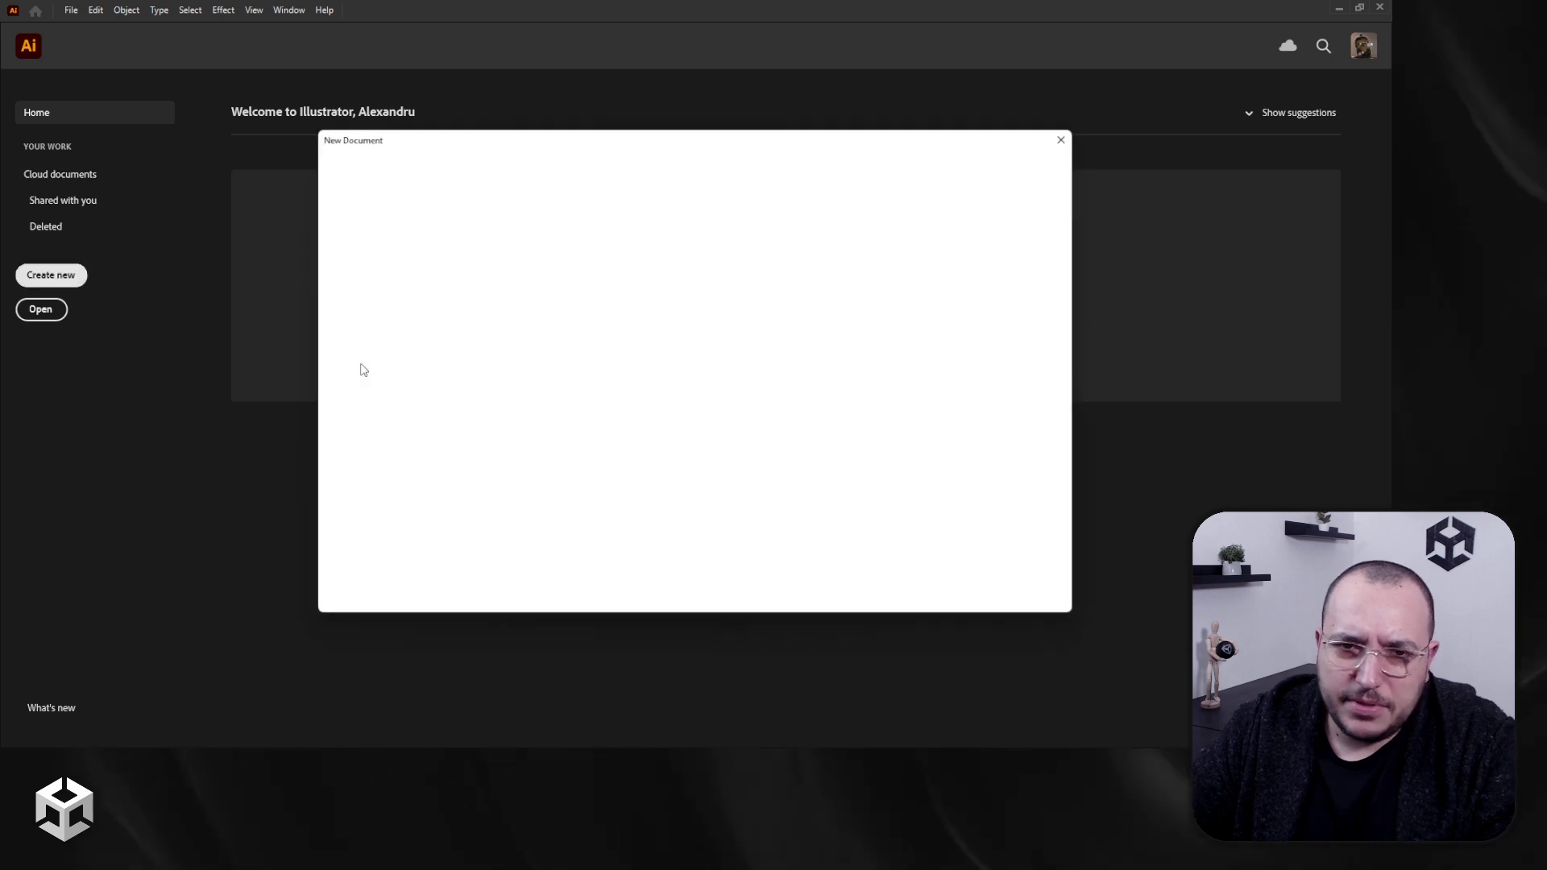
left_click(980, 593)
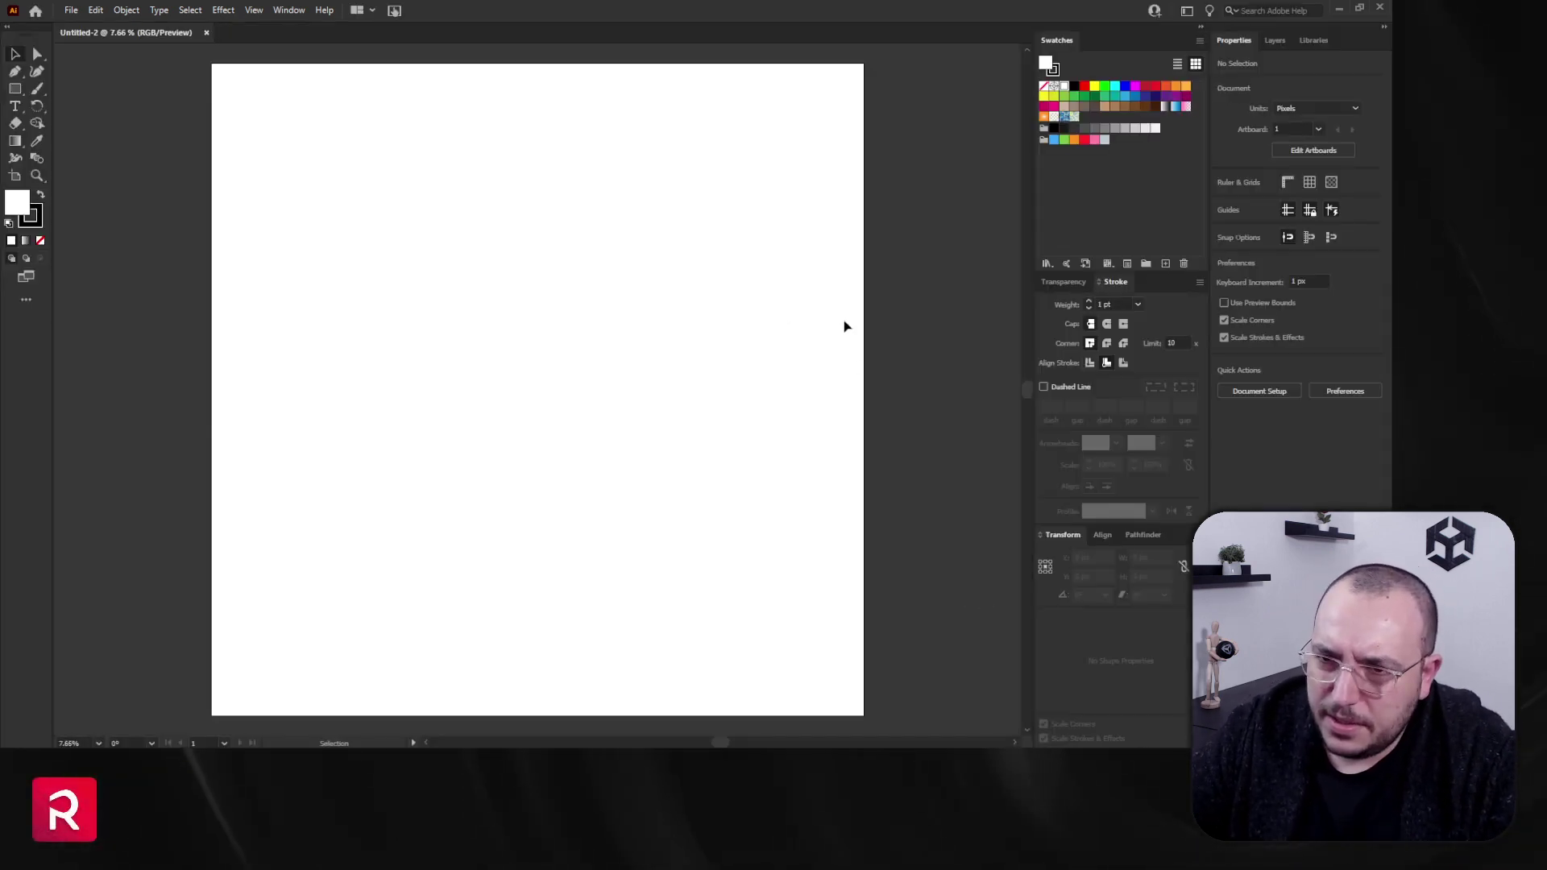
left_click(1254, 394)
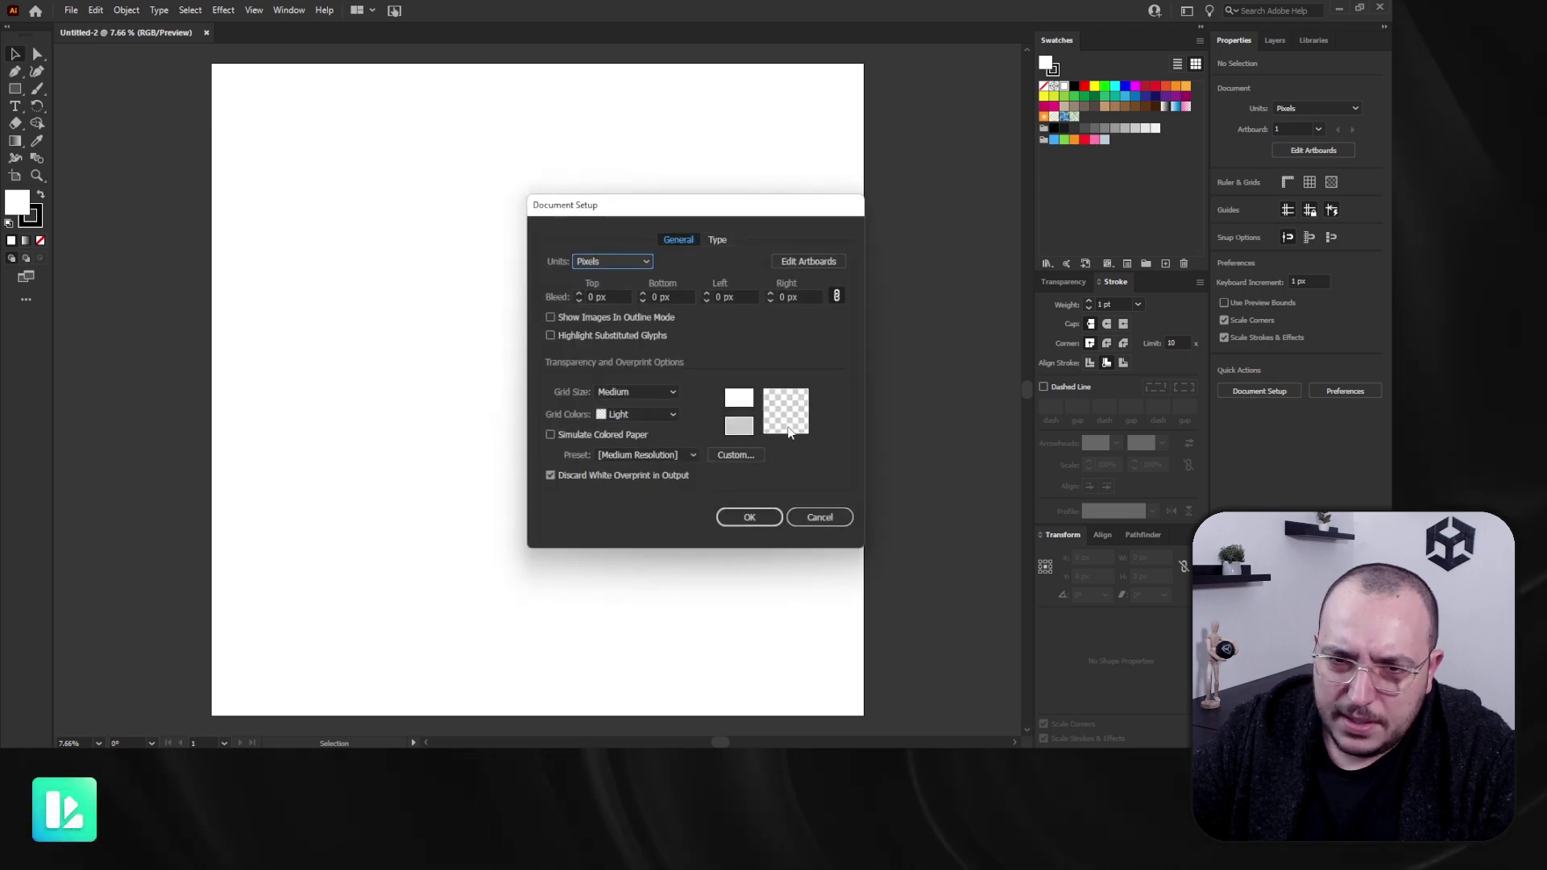
left_click(734, 403)
double_click(836, 445)
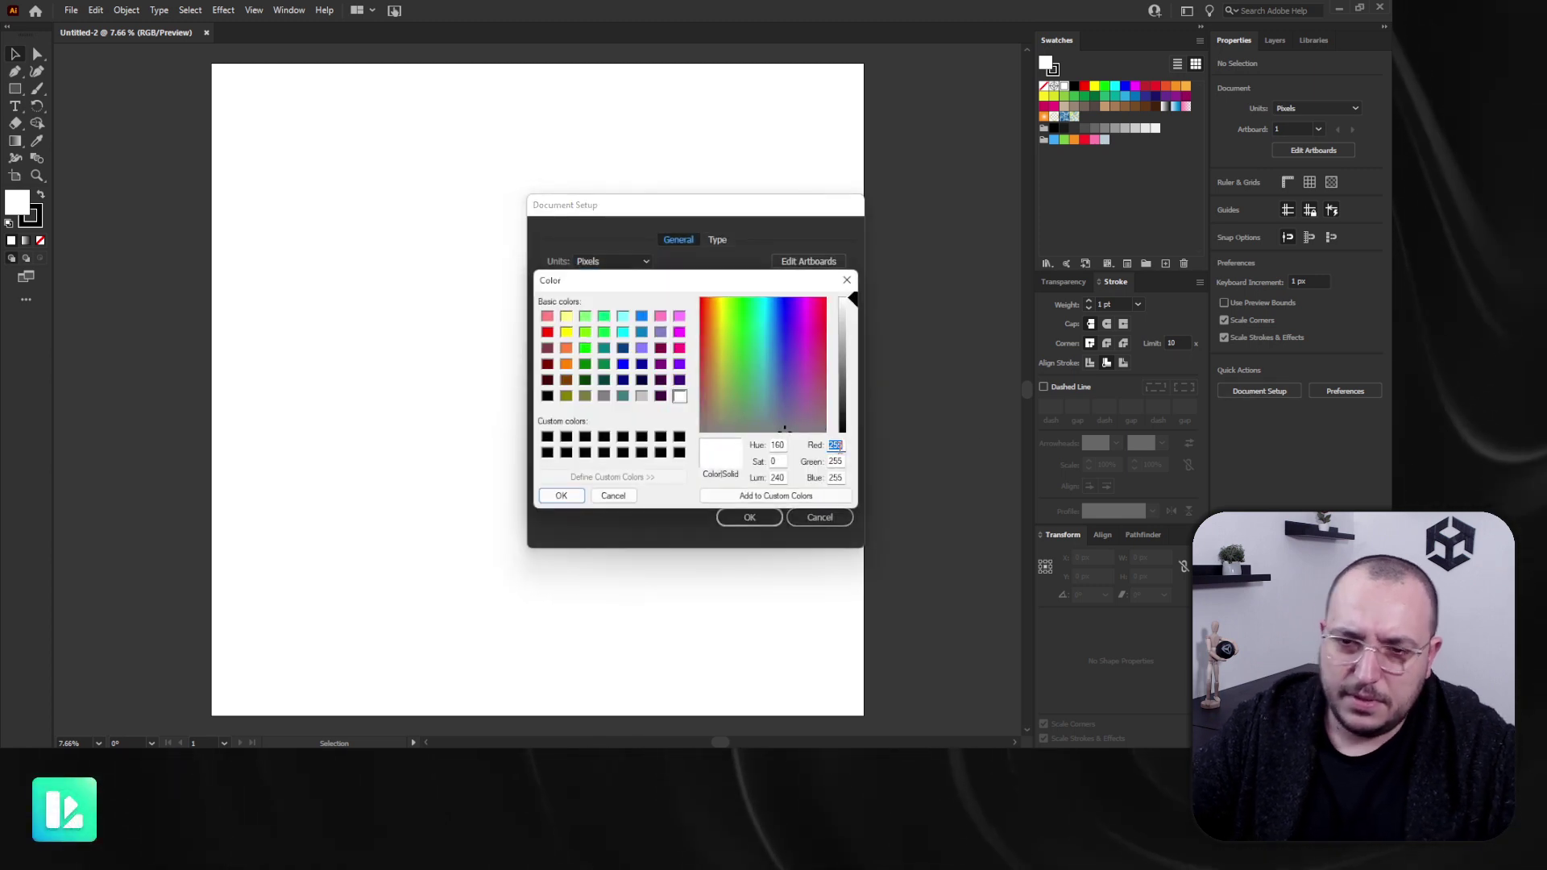
type("18")
key("Tab")
type("18")
key("Tab")
type("18")
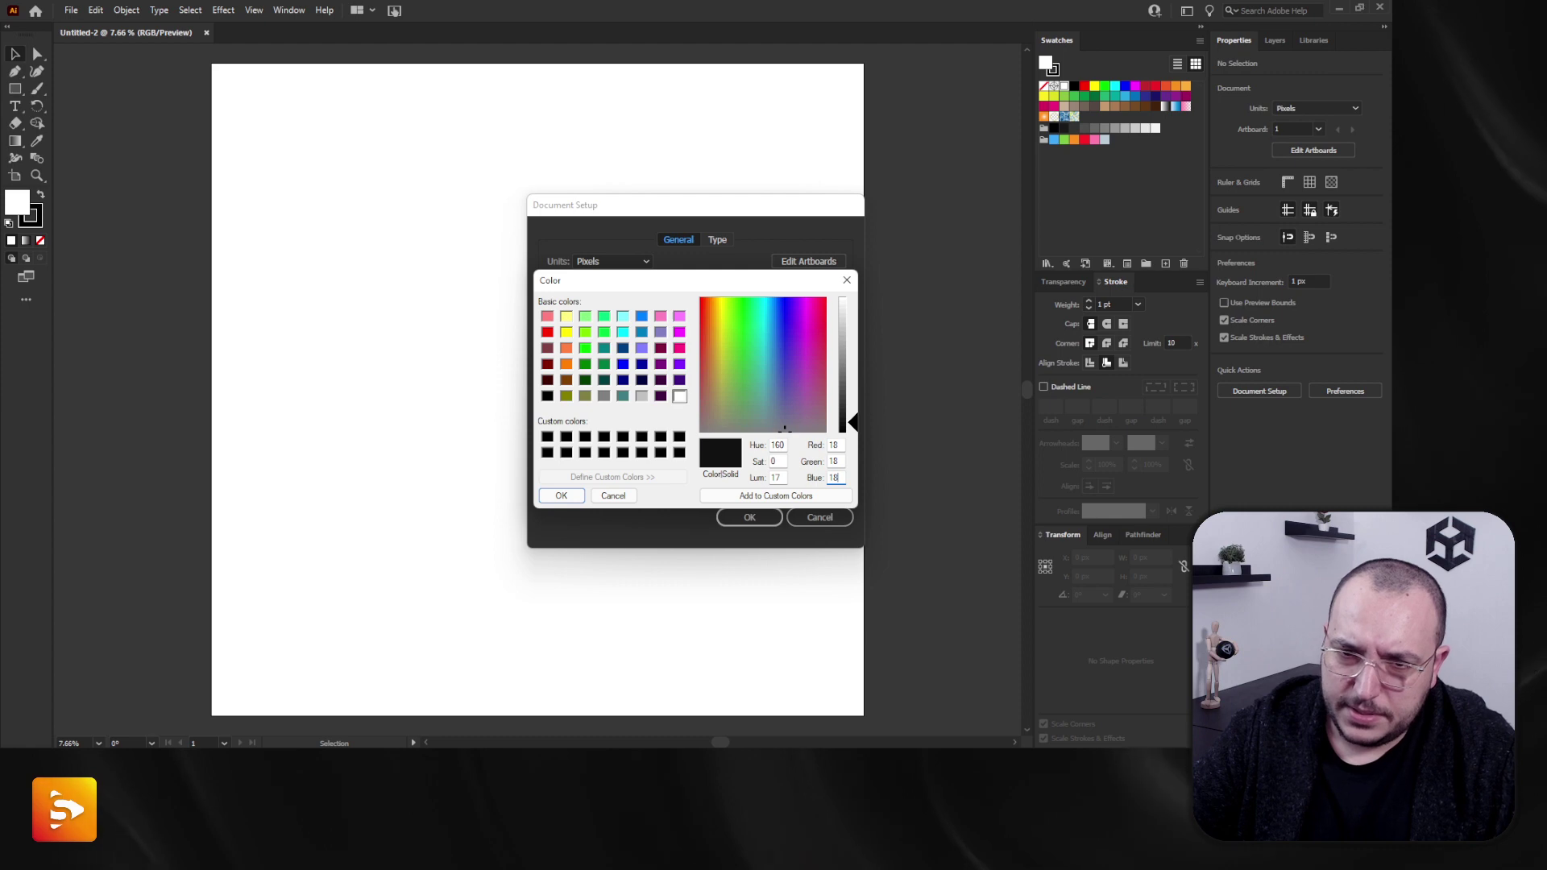
left_click(561, 496)
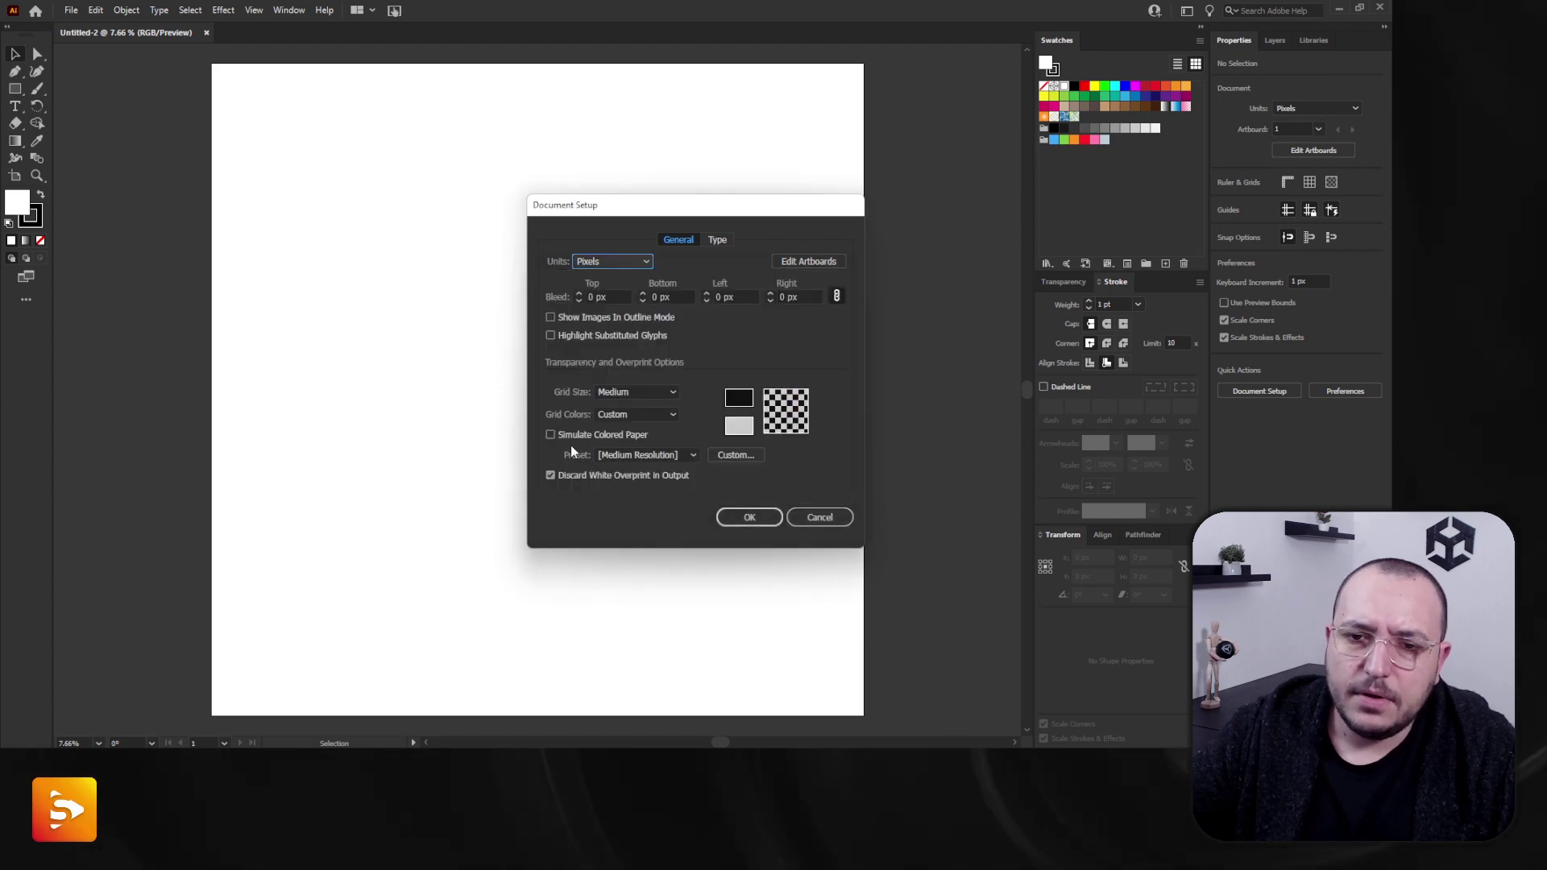
left_click(755, 518)
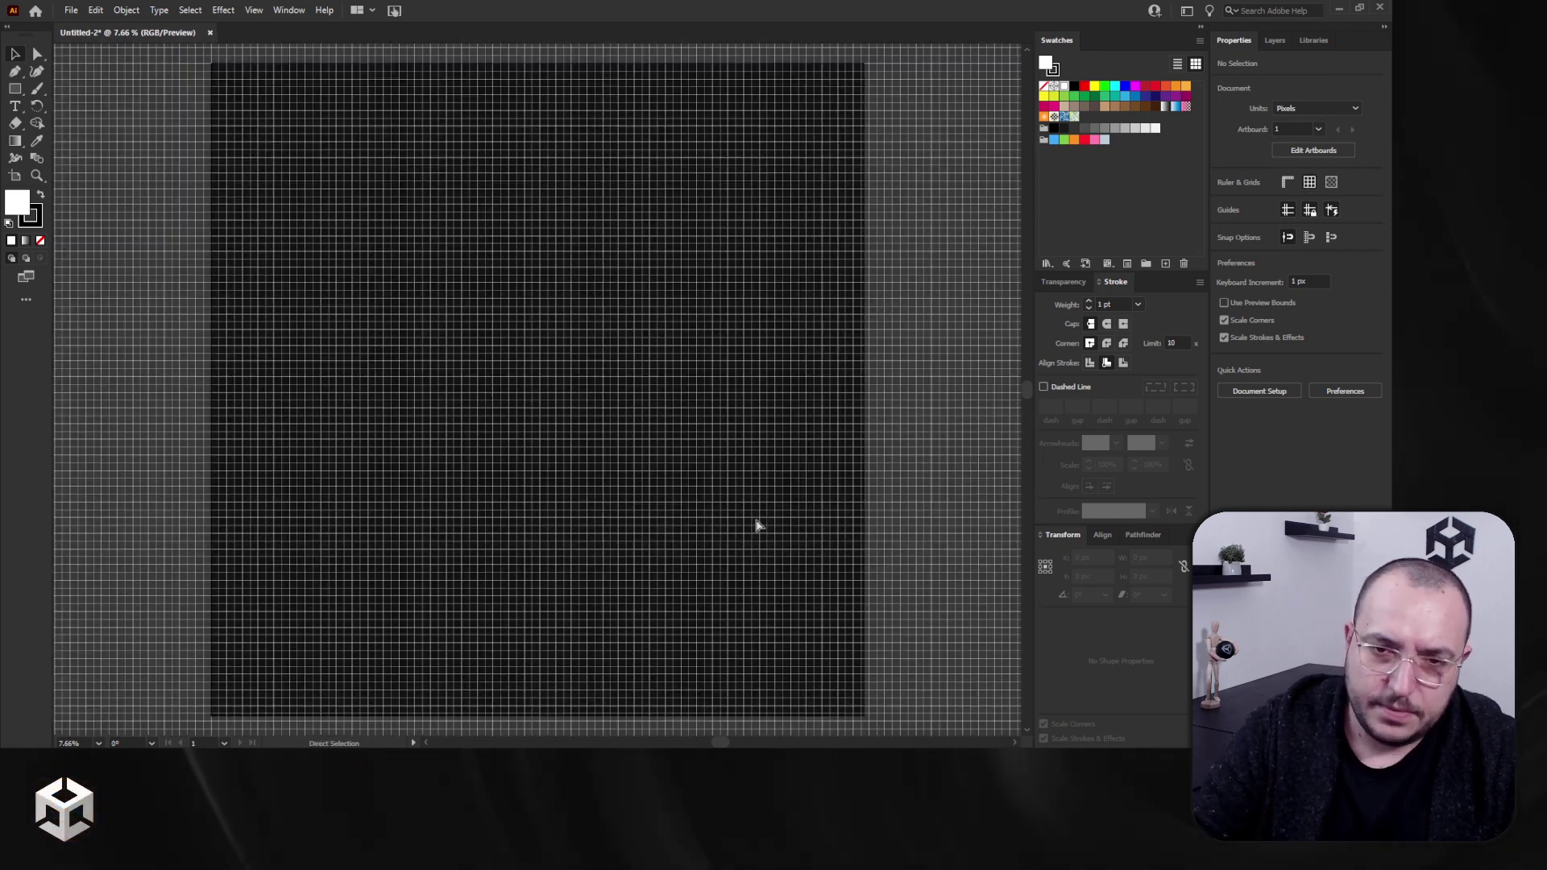
Step: Set the fill colour to dark purple #3D0068 and the stroke to none
key("ctrl+equal")
key("ctrl+equal")
key("ctrl+equal")
key("ctrl+equal")
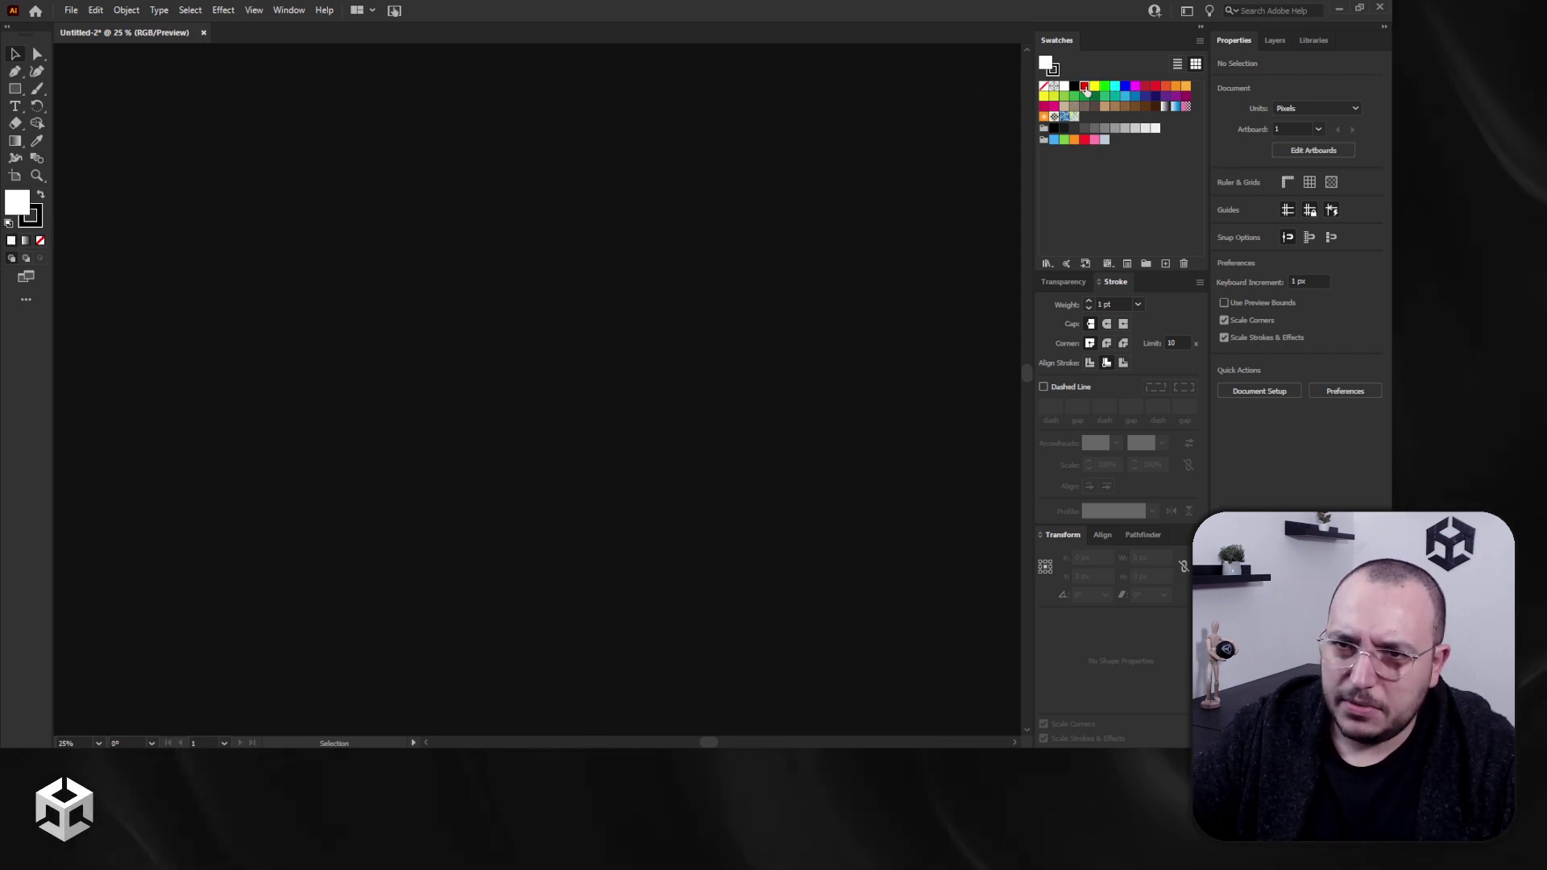
left_click(1084, 87)
double_click(18, 204)
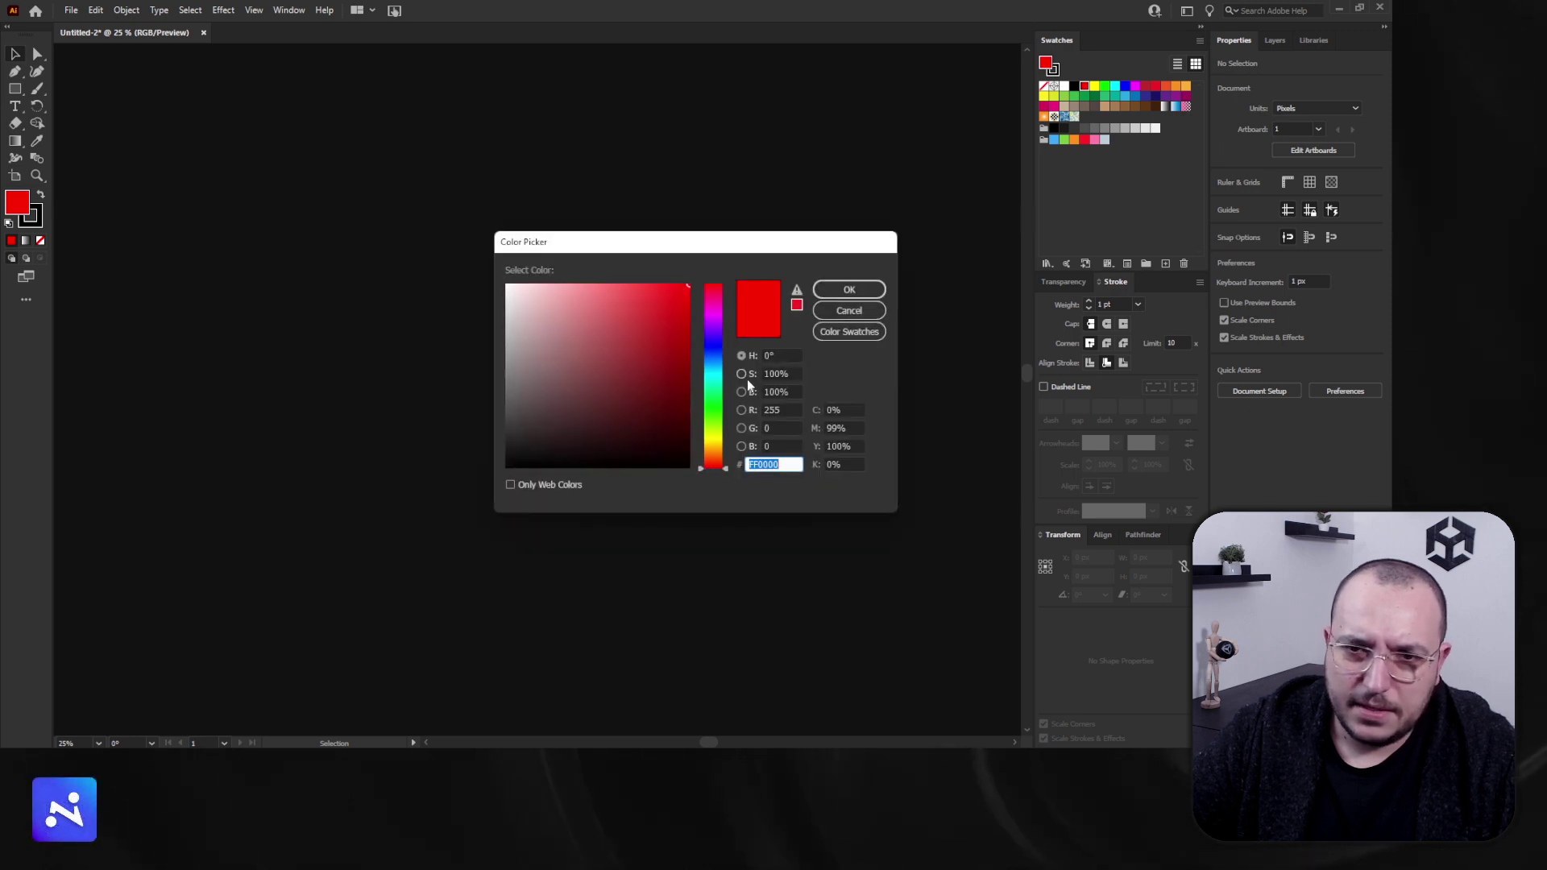
mouse_move(669, 387)
left_mouse_down()
mouse_move(693, 401)
mouse_move(721, 332)
left_mouse_up()
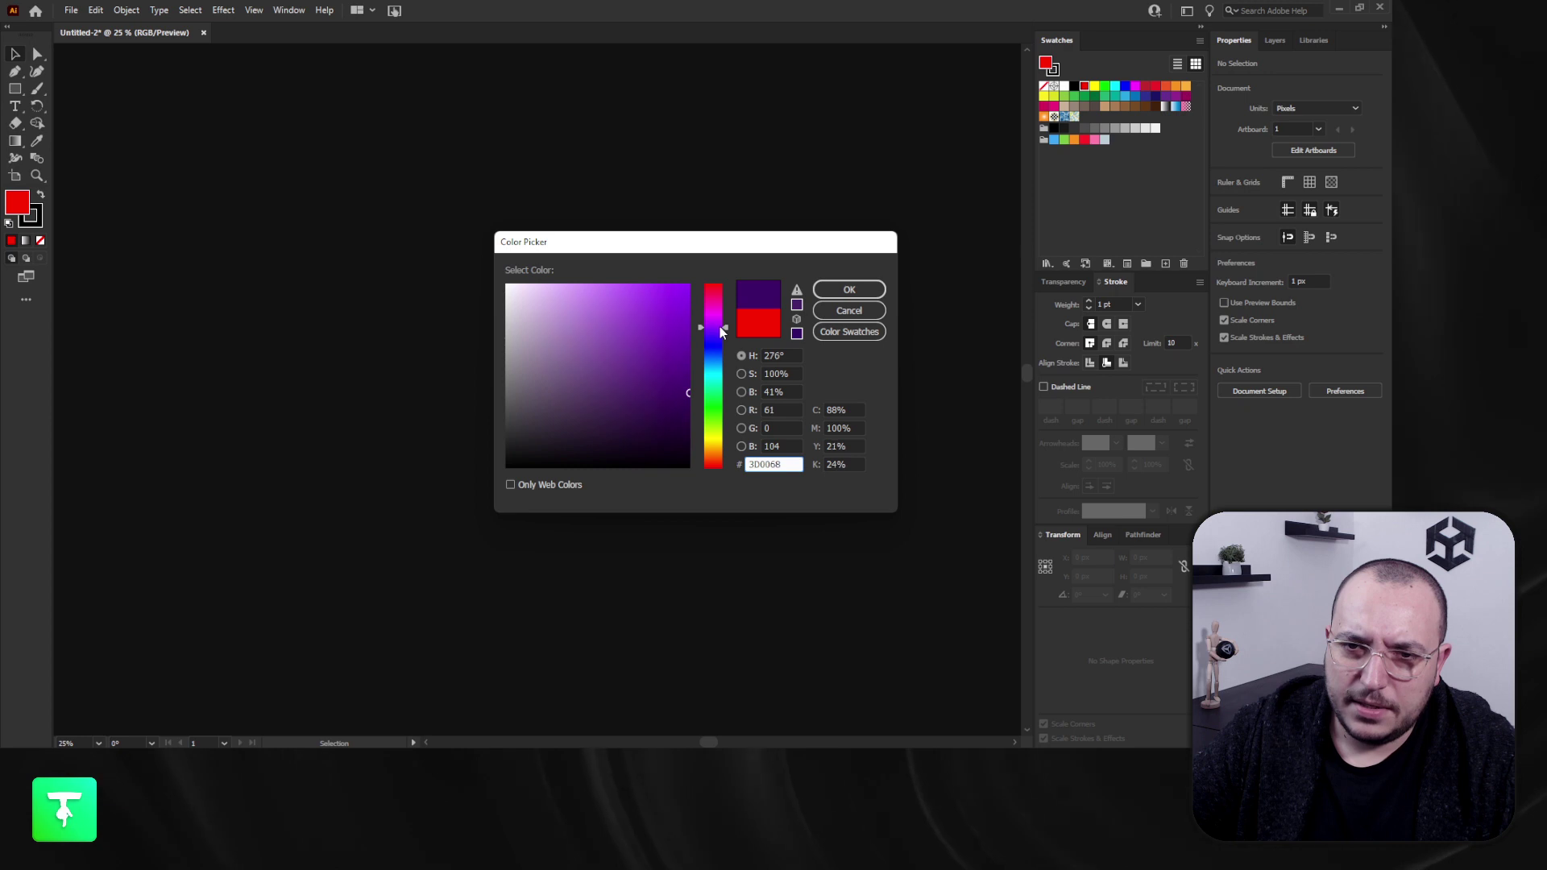
left_click(851, 289)
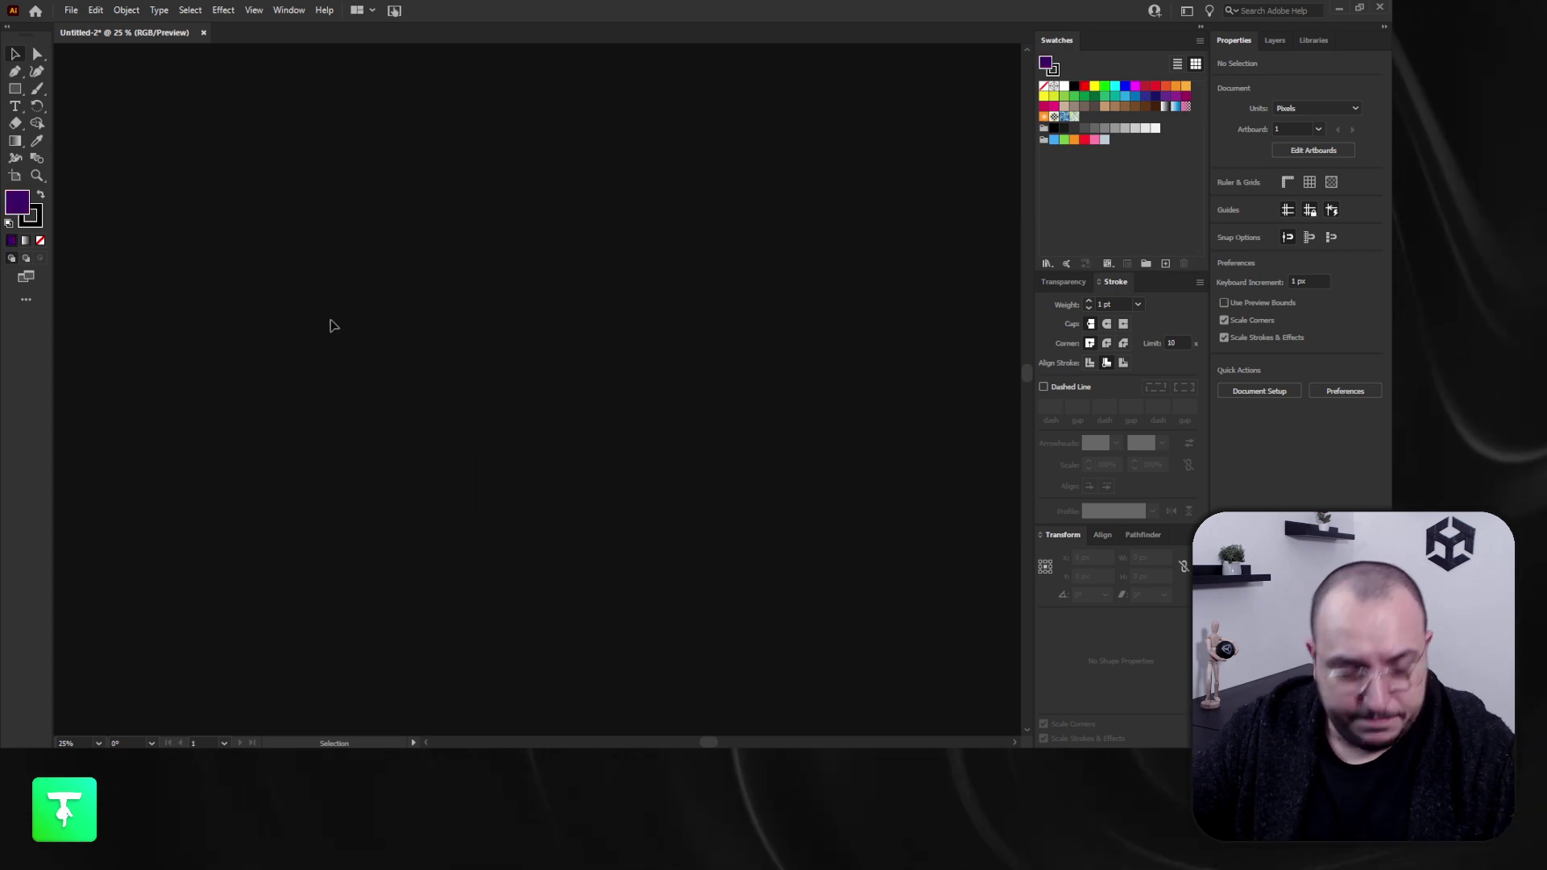
left_click(40, 240)
left_click(17, 202)
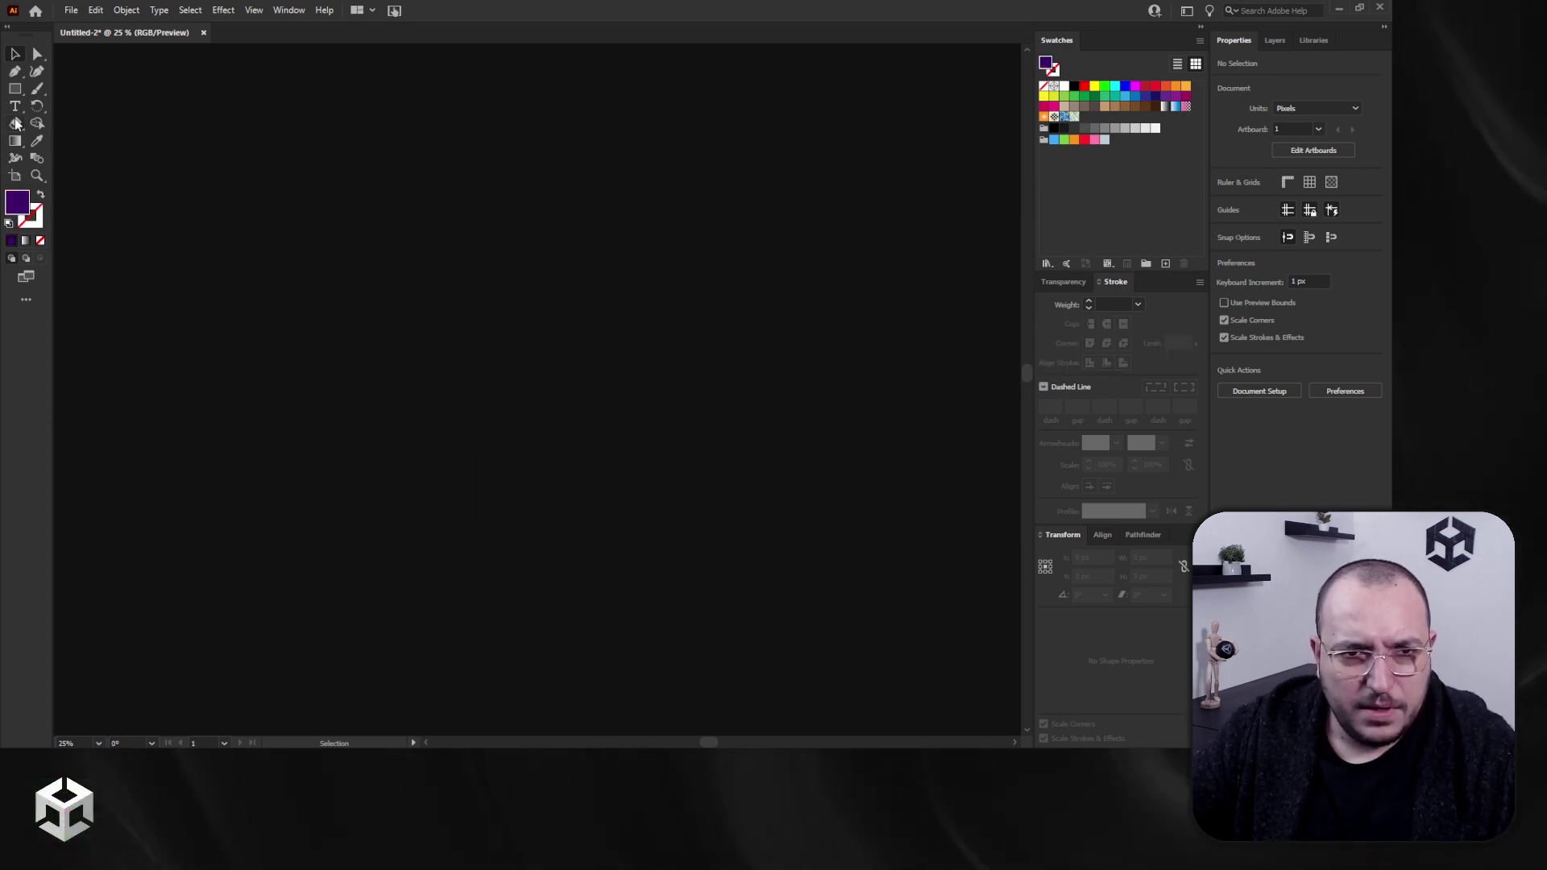
Step: Draw a 128 × 256 px rectangle and round all four corners to 16 px
left_click(15, 89)
left_click(477, 340)
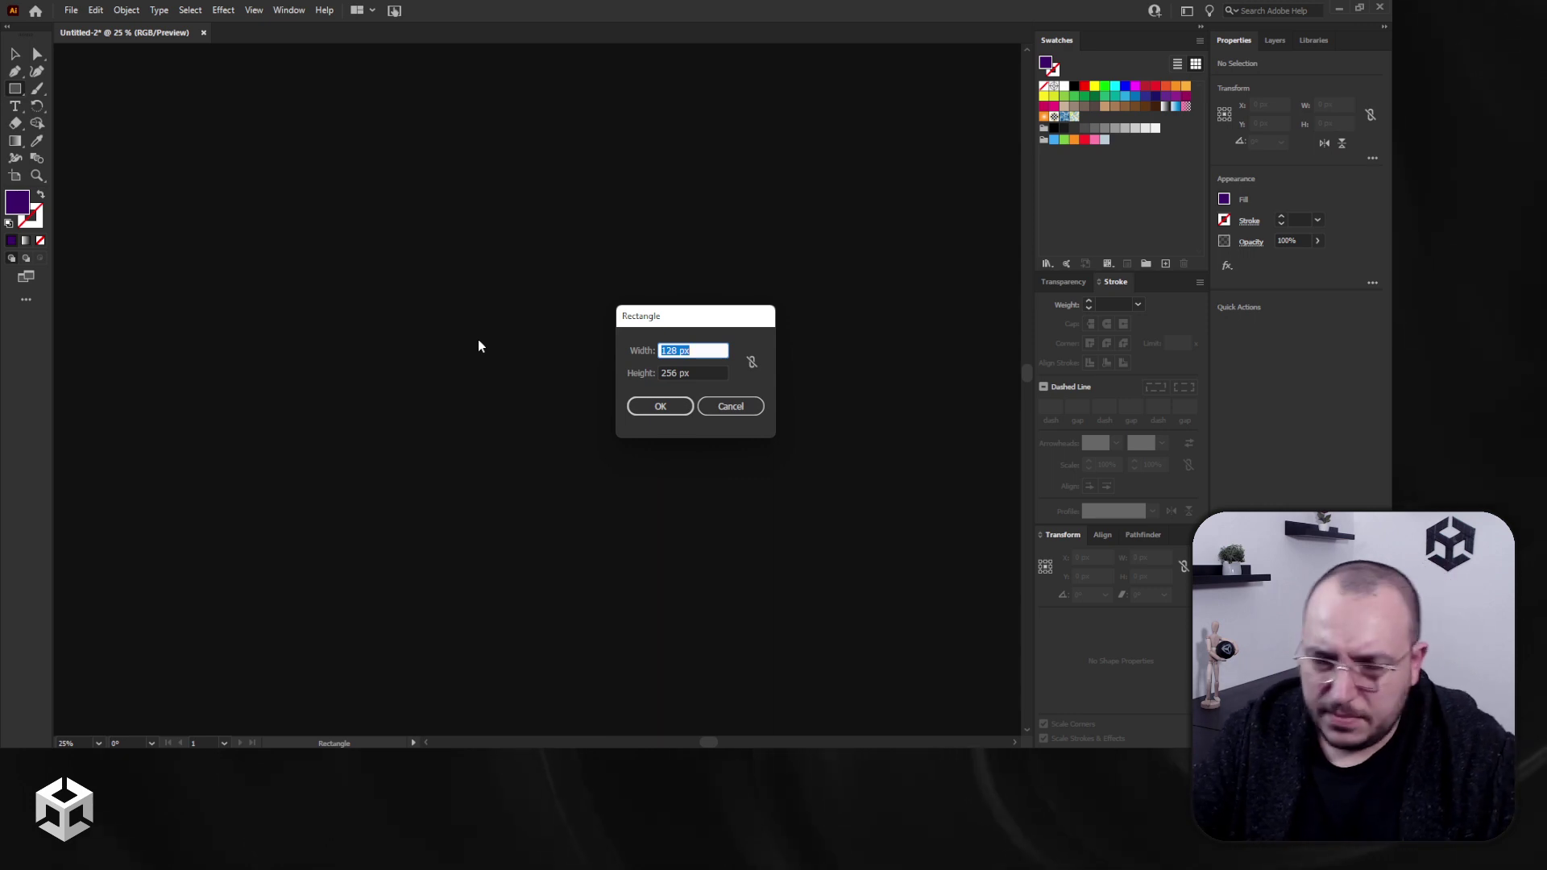
key("Return")
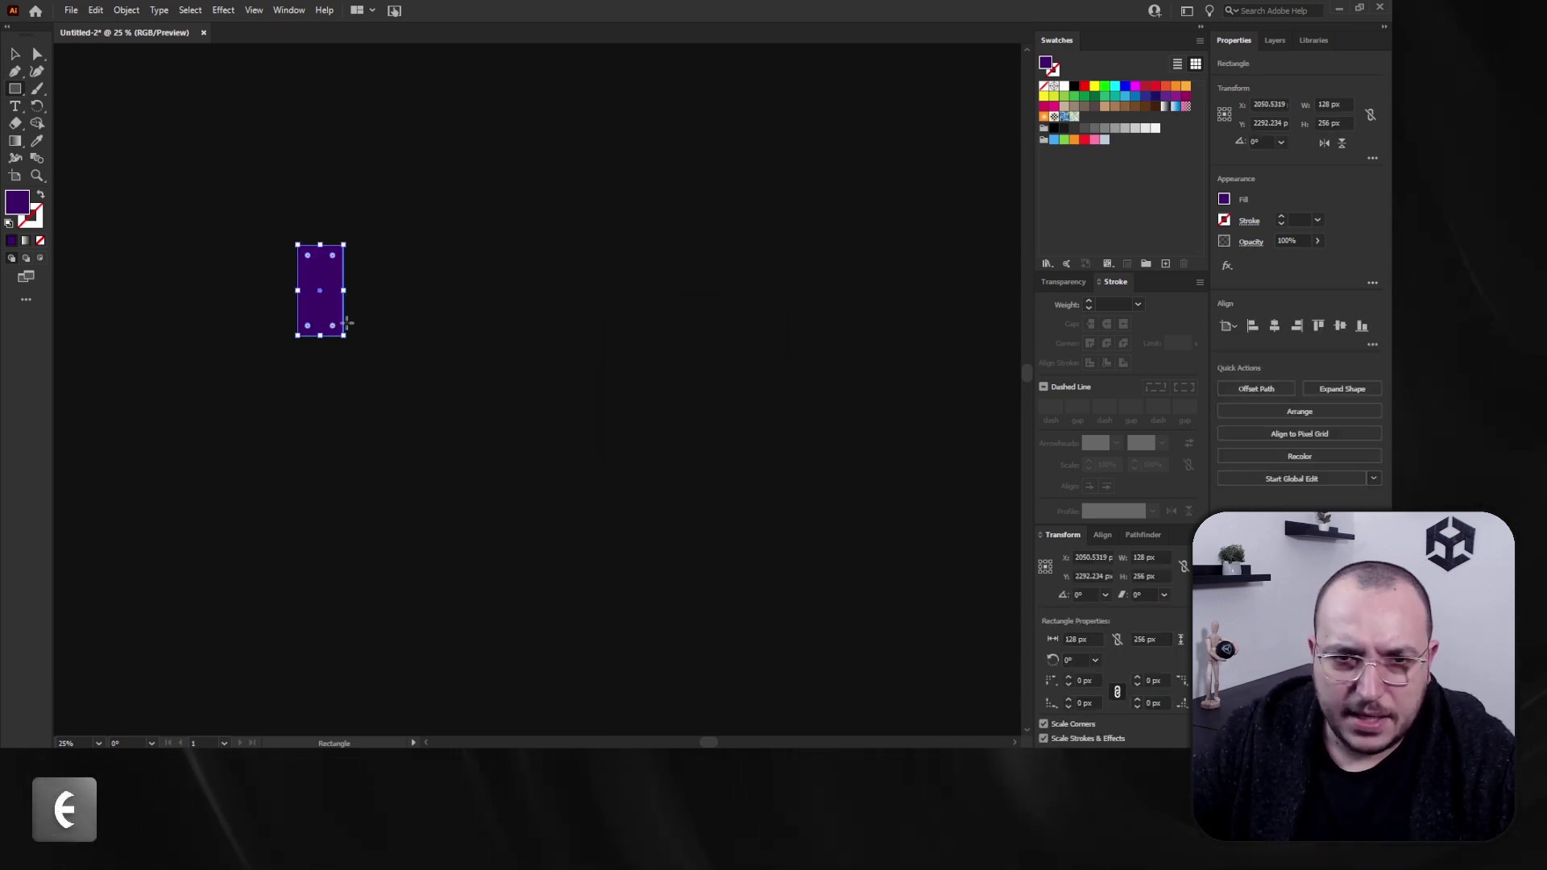
scroll(237, 273, "up", 2, "alt")
scroll(237, 273, "up", 2, "alt")
left_click_drag(650, 175, 634, 191)
double_click(1088, 680)
type("16")
key("Return")
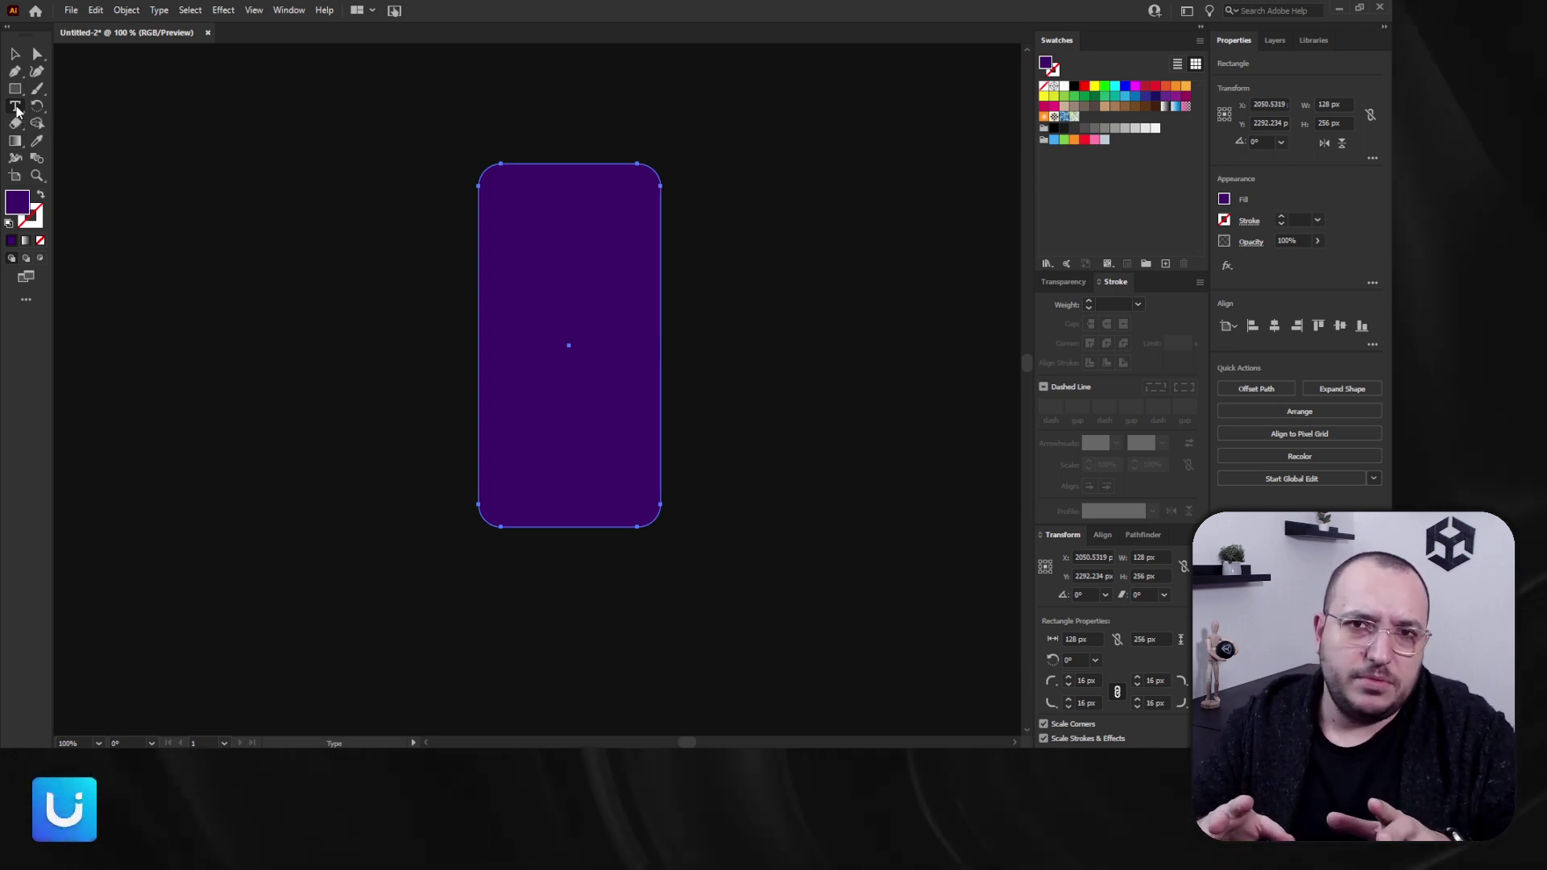
Step: Add a white letter A at about 72 pt on the rectangle with its opacity set to 40%
left_click(16, 107)
left_click(360, 290)
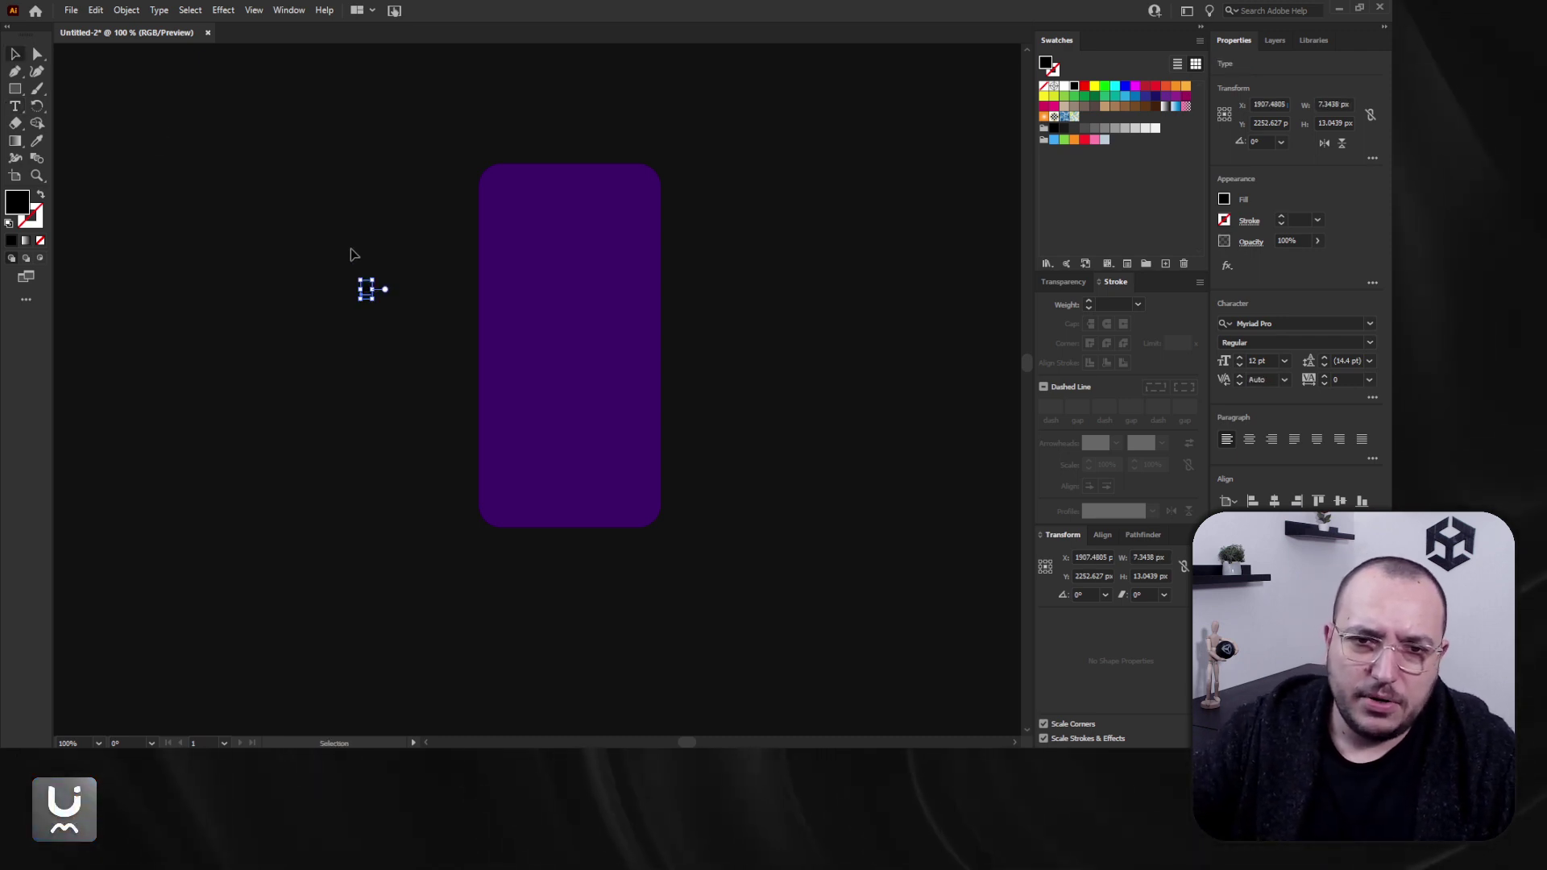
left_click_drag(383, 288, 692, 190)
scroll(562, 284, "up", 2, "alt")
scroll(566, 322, "down", 3, "alt")
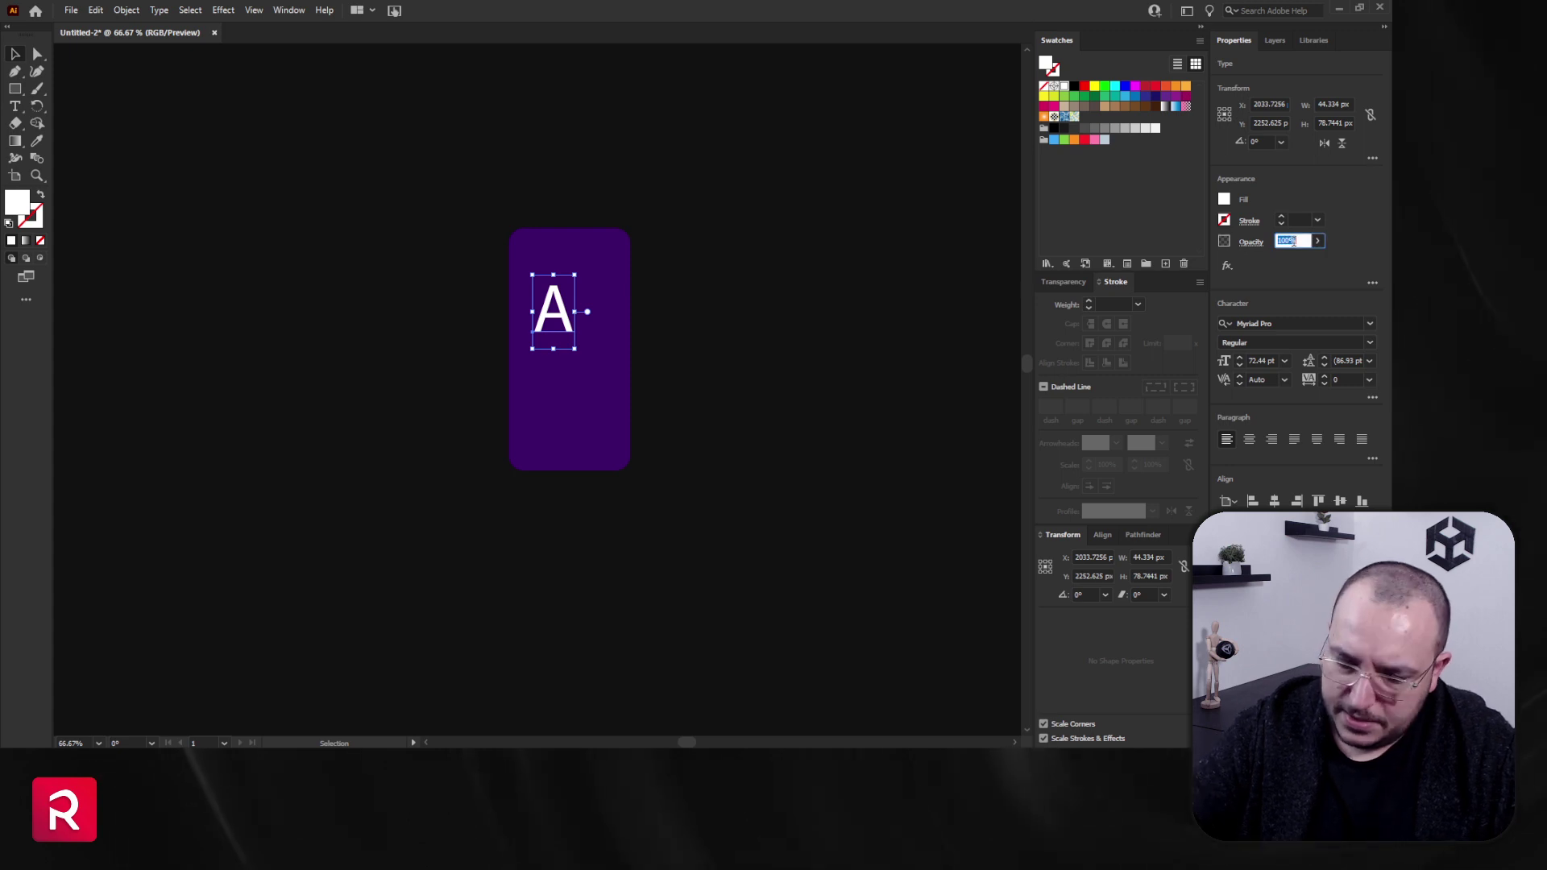
type("40")
key("Return")
Step: Centre the letter A and the rectangle on each other horizontally and vertically
key("ctrl+a")
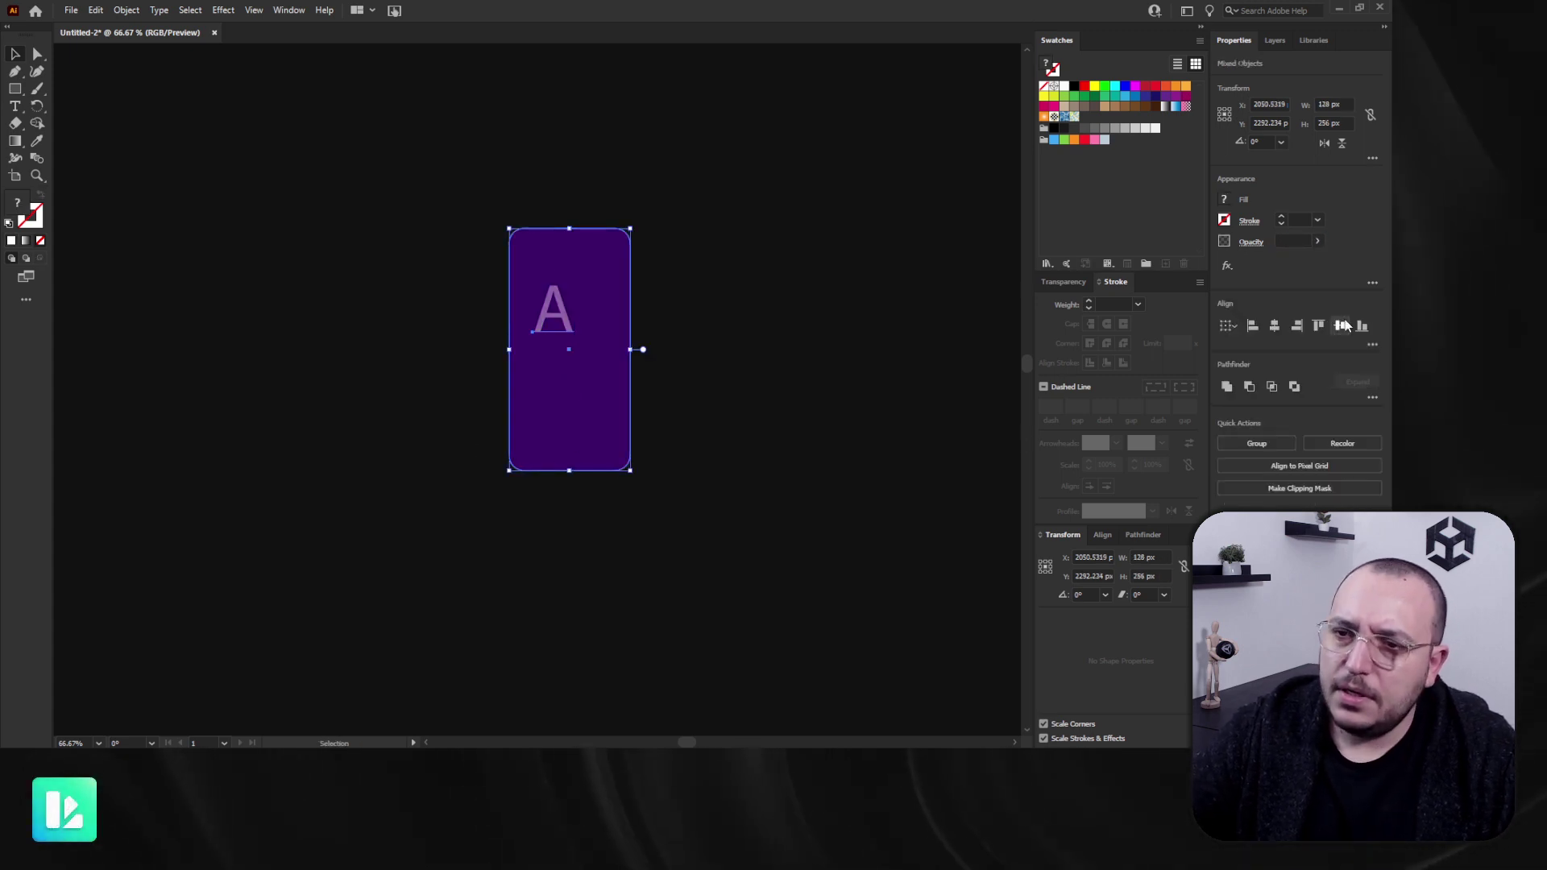
left_click(1275, 325)
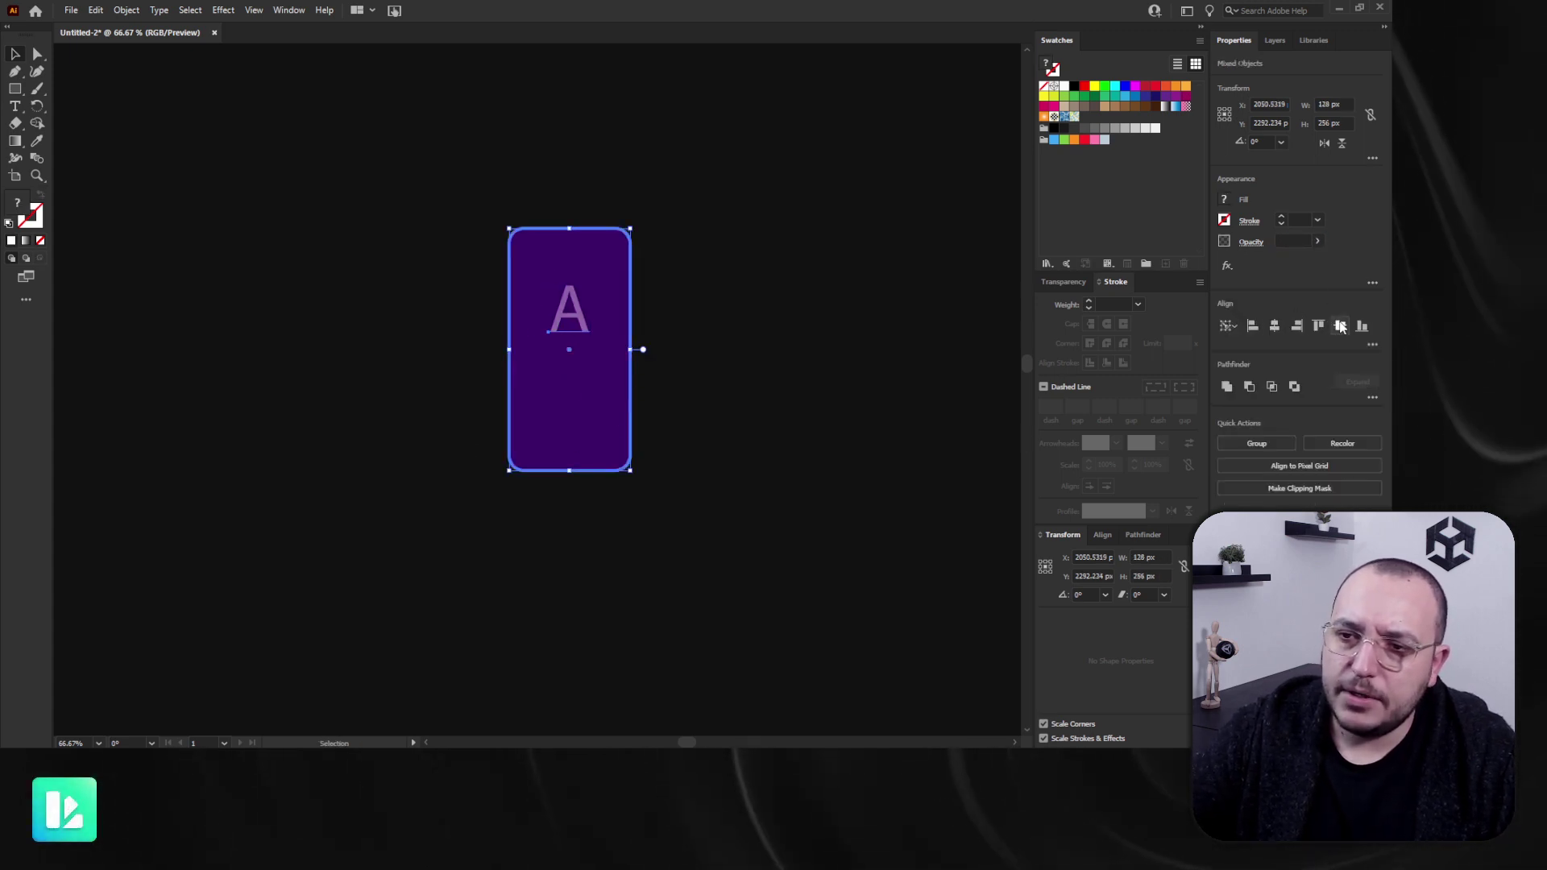
left_click(1341, 325)
left_click(422, 512)
Step: Group the letter A with its rounded rectangle as one card
key("a")
key("ctrl+a")
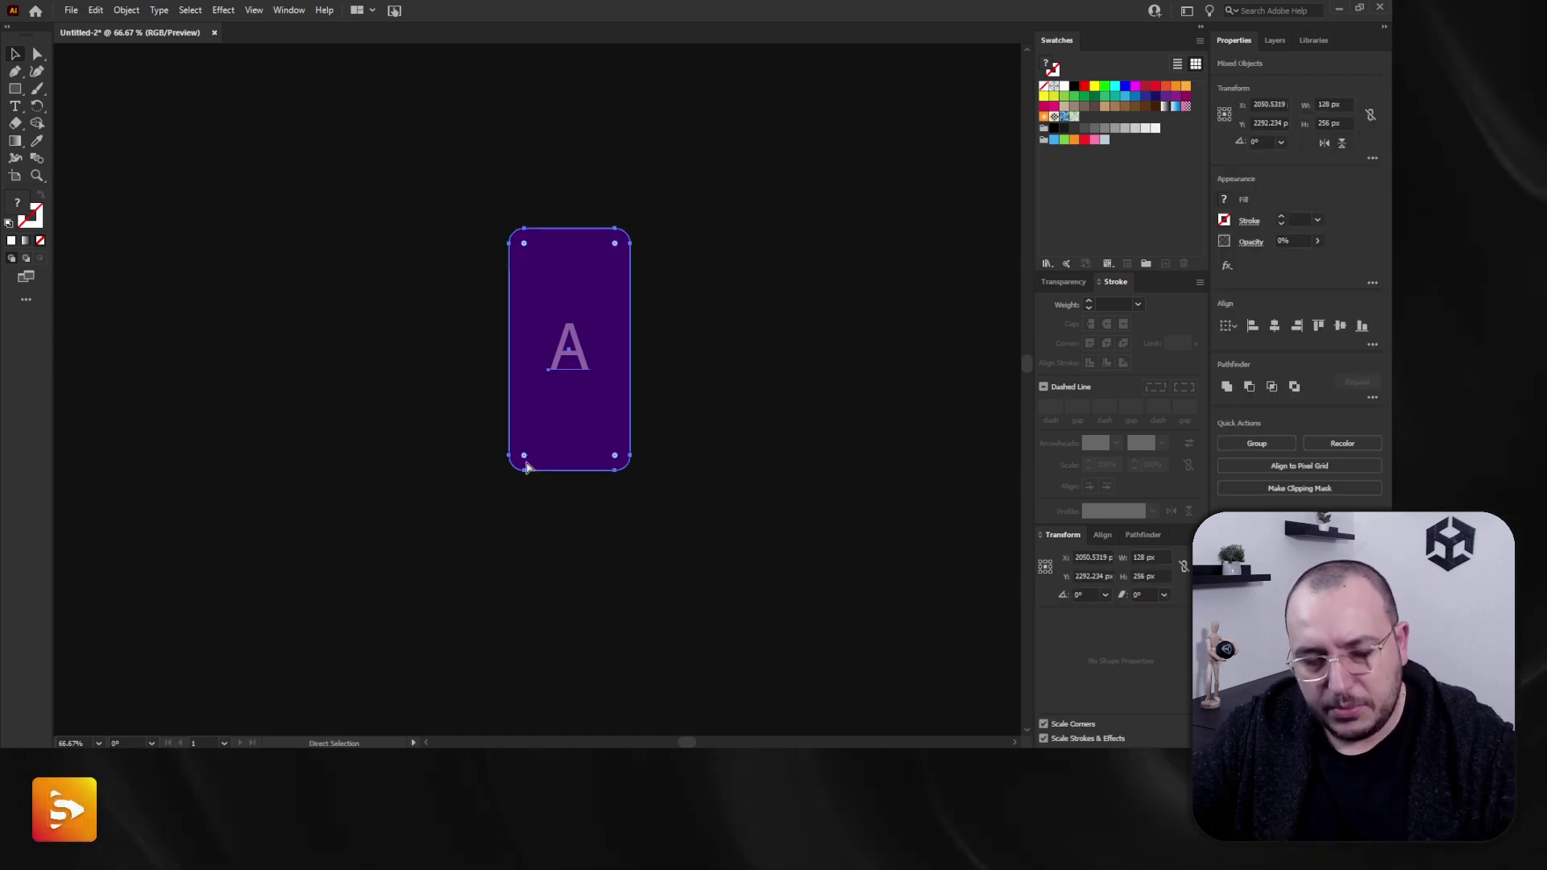
key("v")
left_click(725, 452)
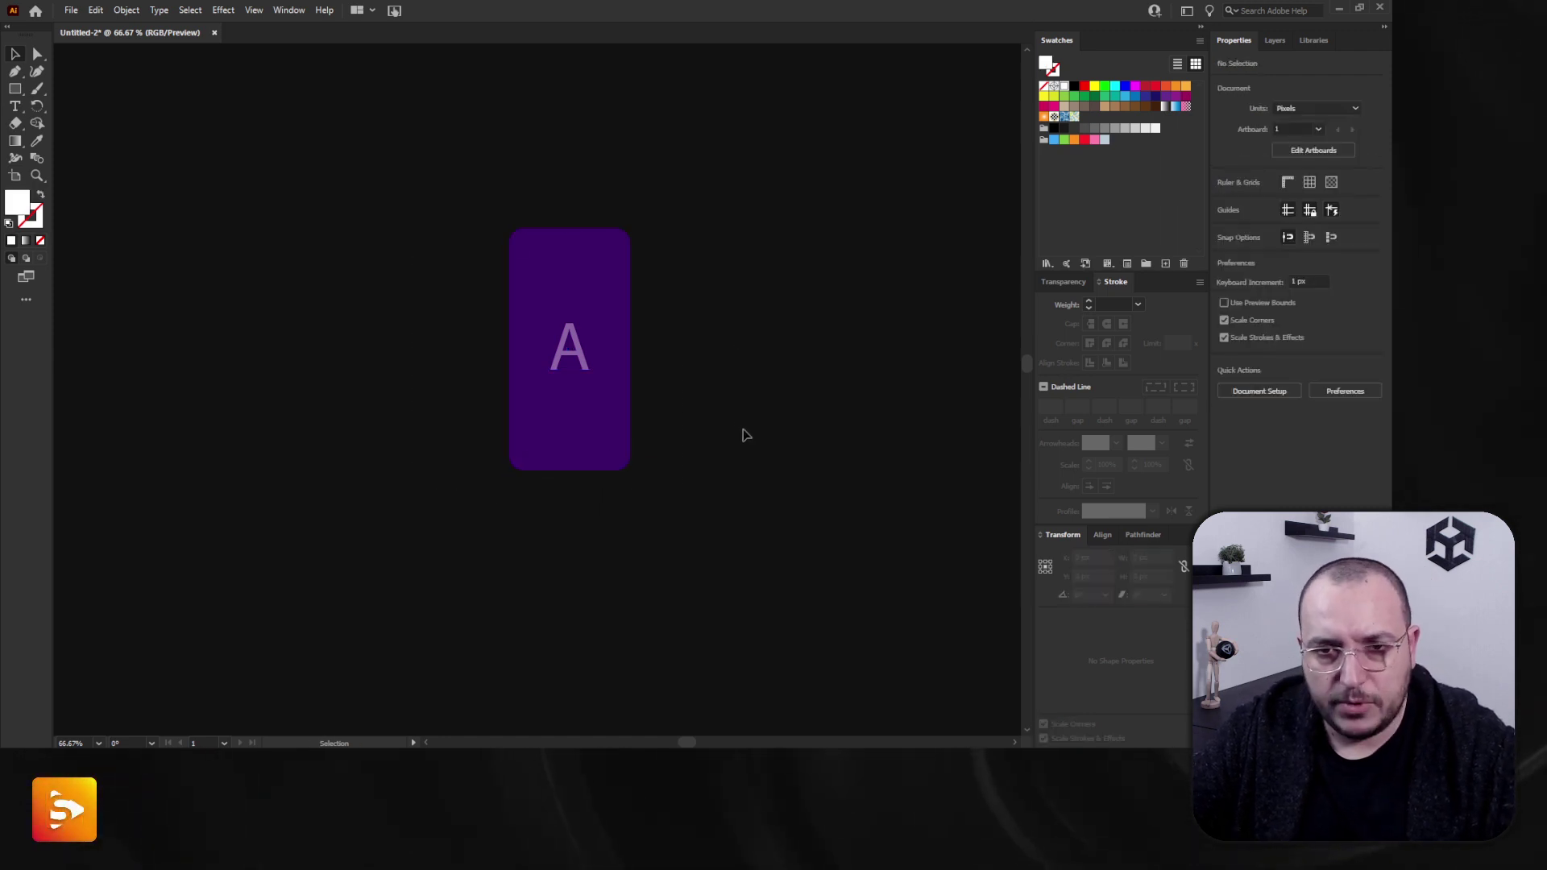
Step: Duplicate the A card to its right and repeat the copy to make a row of three evenly spaced cards
scroll(725, 395, "down", 2, "alt")
left_click_drag(709, 383, 539, 373)
left_click_drag(442, 377, 539, 378, "alt")
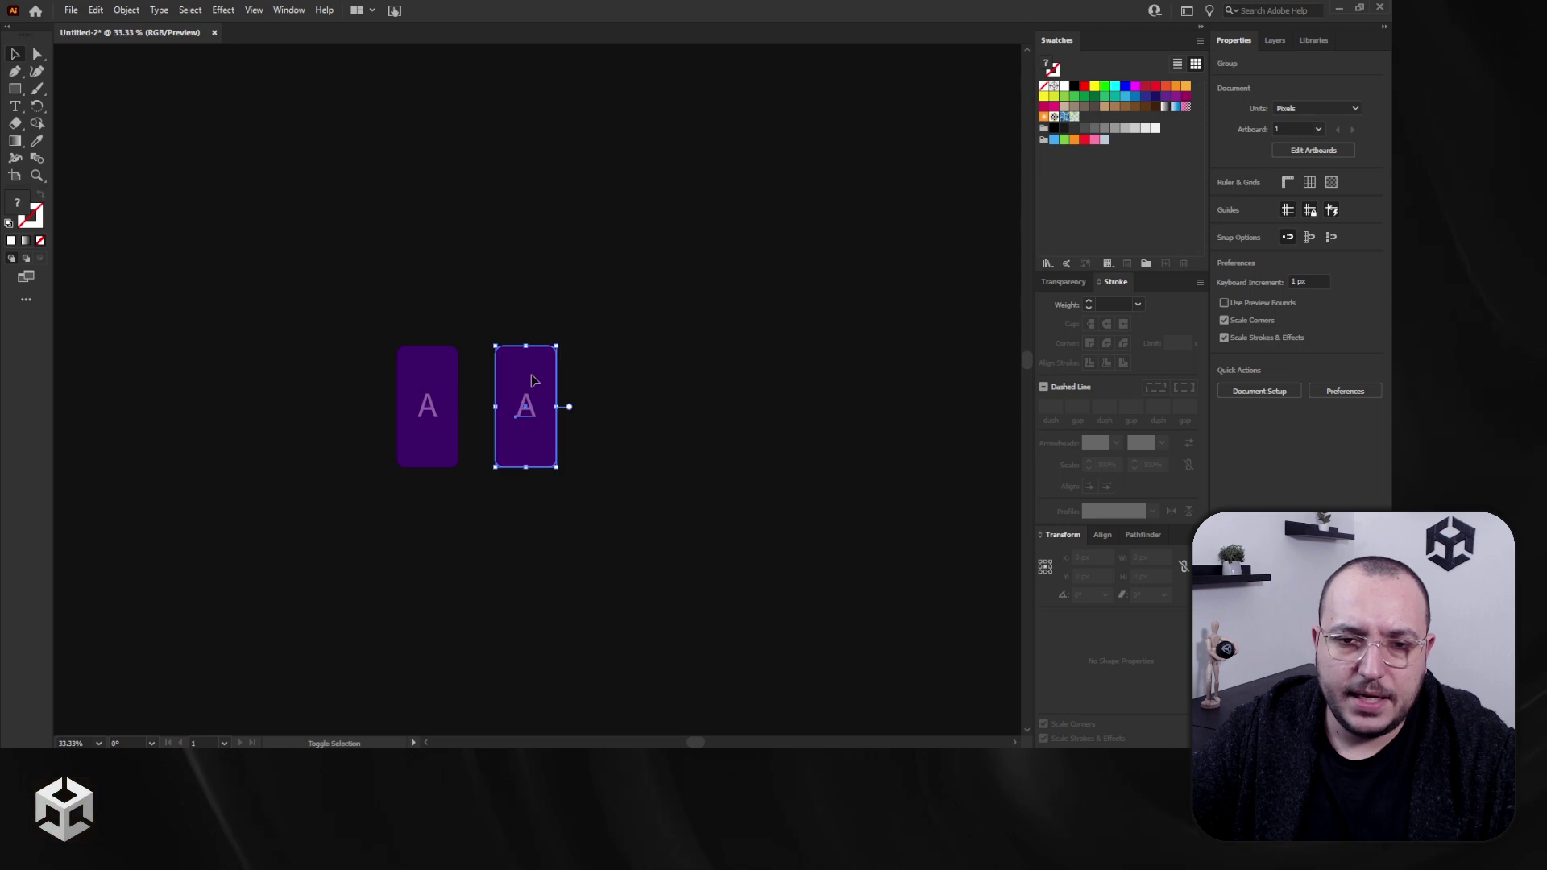
key("ctrl+d")
scroll(548, 443, "up", 4, "alt")
key("ctrl+shift+a")
scroll(479, 477, "down", 1, "alt")
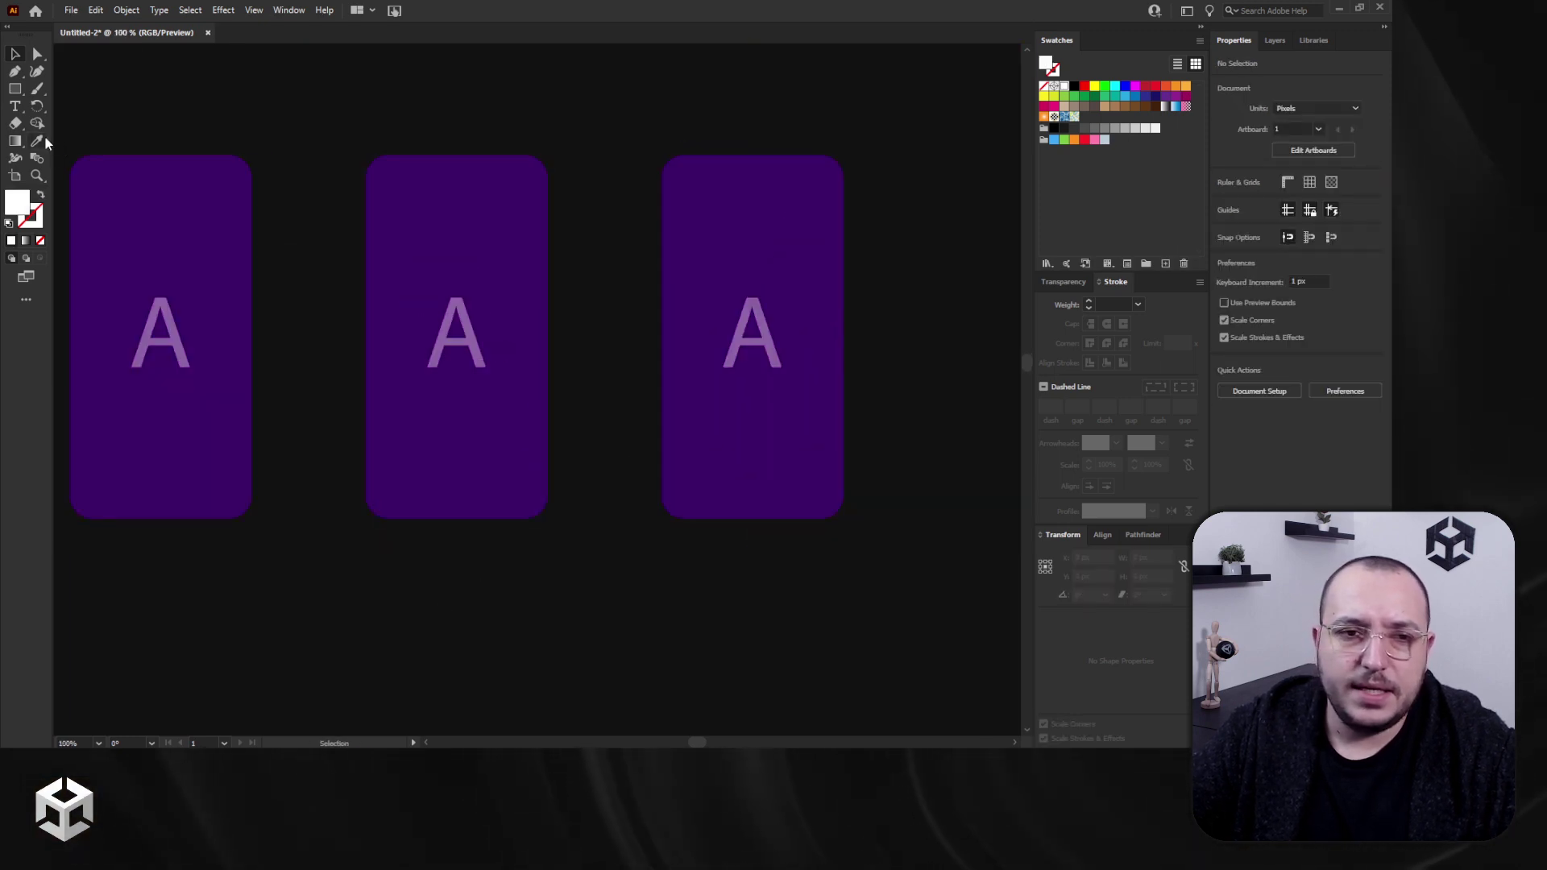
Step: Change the letter on the middle card to B and the letter on the last card to C
double_click(456, 332)
type("B")
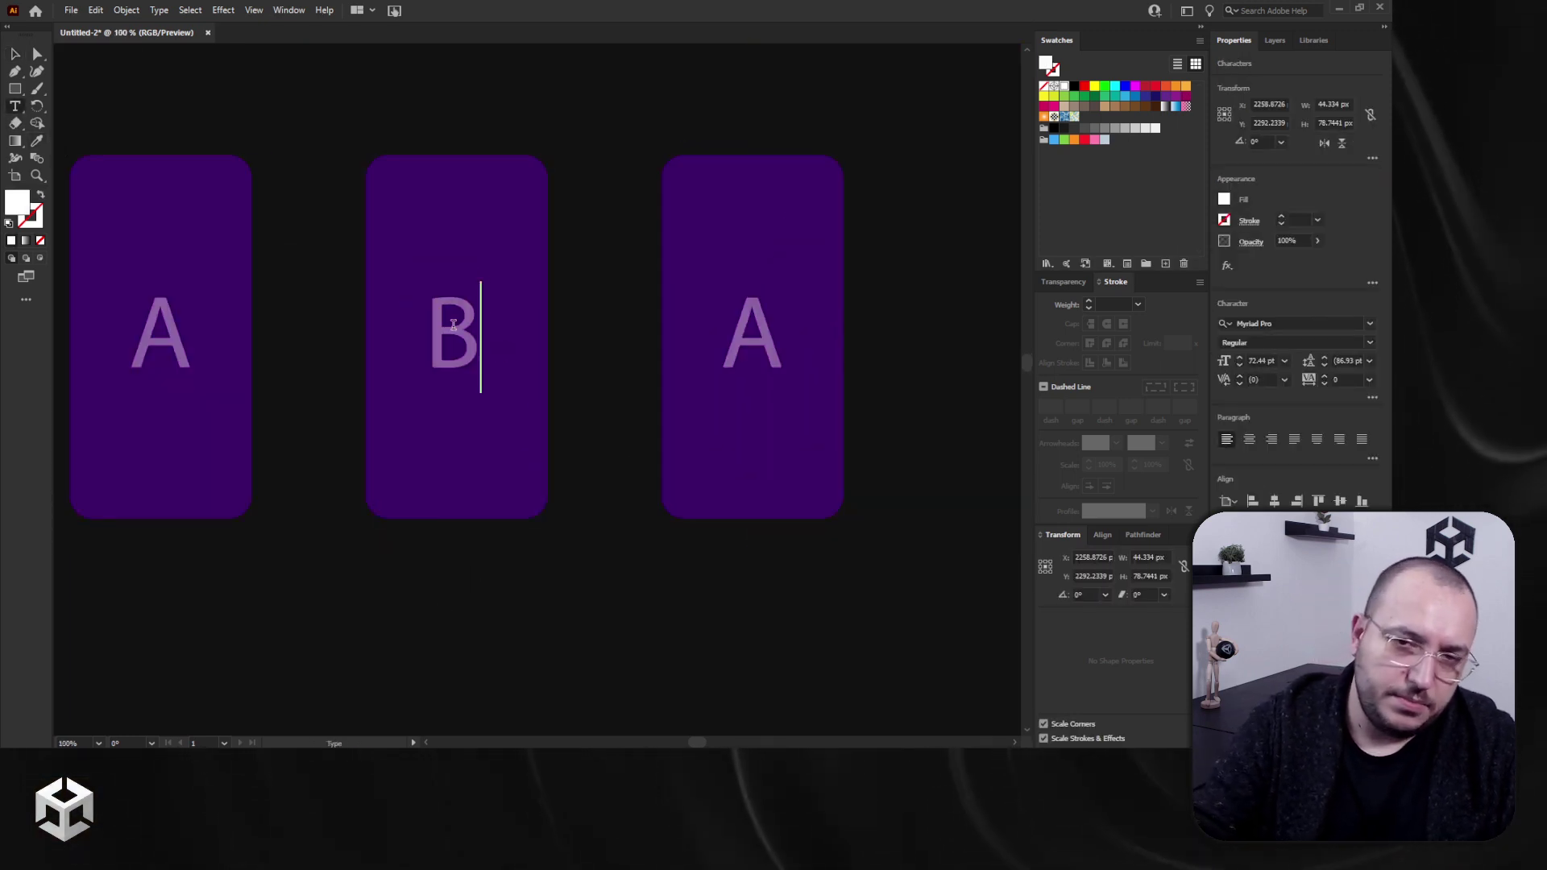
double_click(739, 345)
type("\\c")
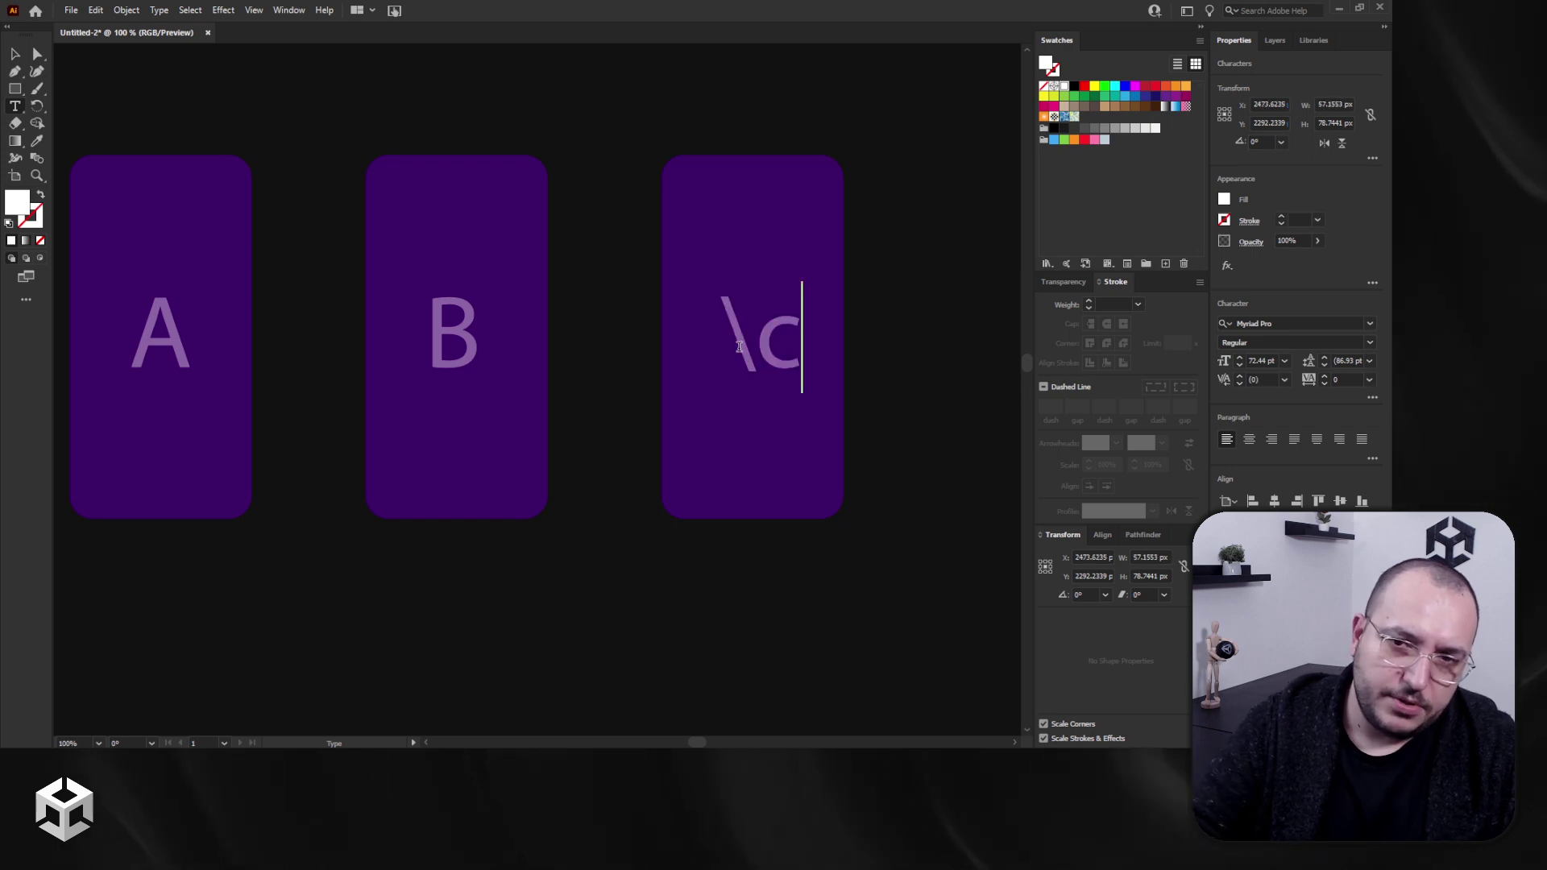
key("BackSpace")
key("BackSpace")
type("c")
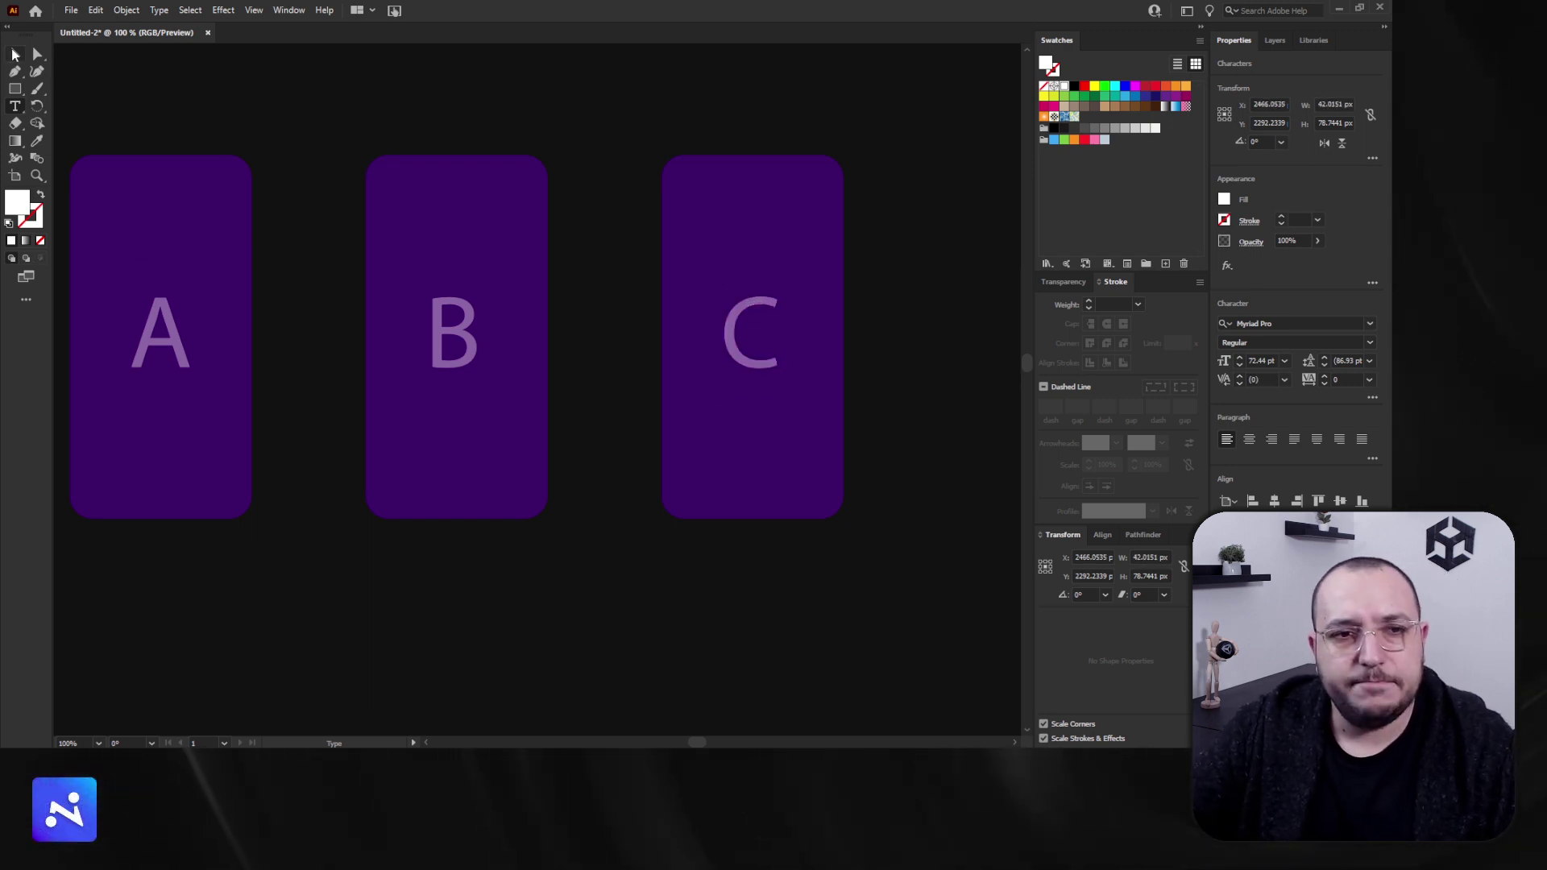
left_click_drag(355, 337, 444, 366)
left_click(432, 604)
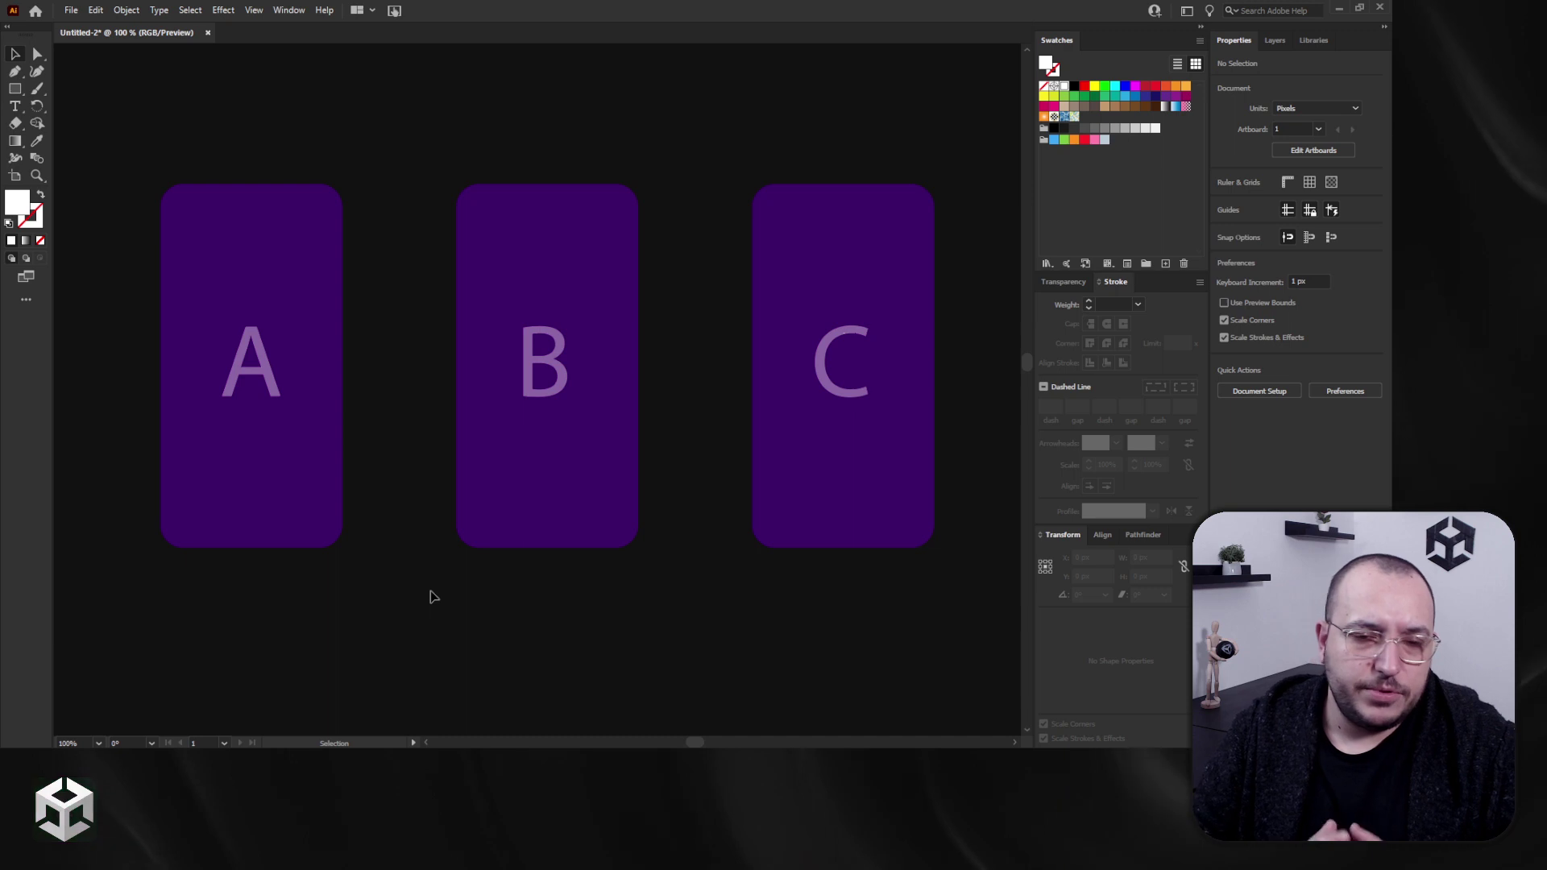
Step: Draw a horizontal line about 48 px long between cards A and B, with a white 2 pt stroke and no fill
left_click(15, 71)
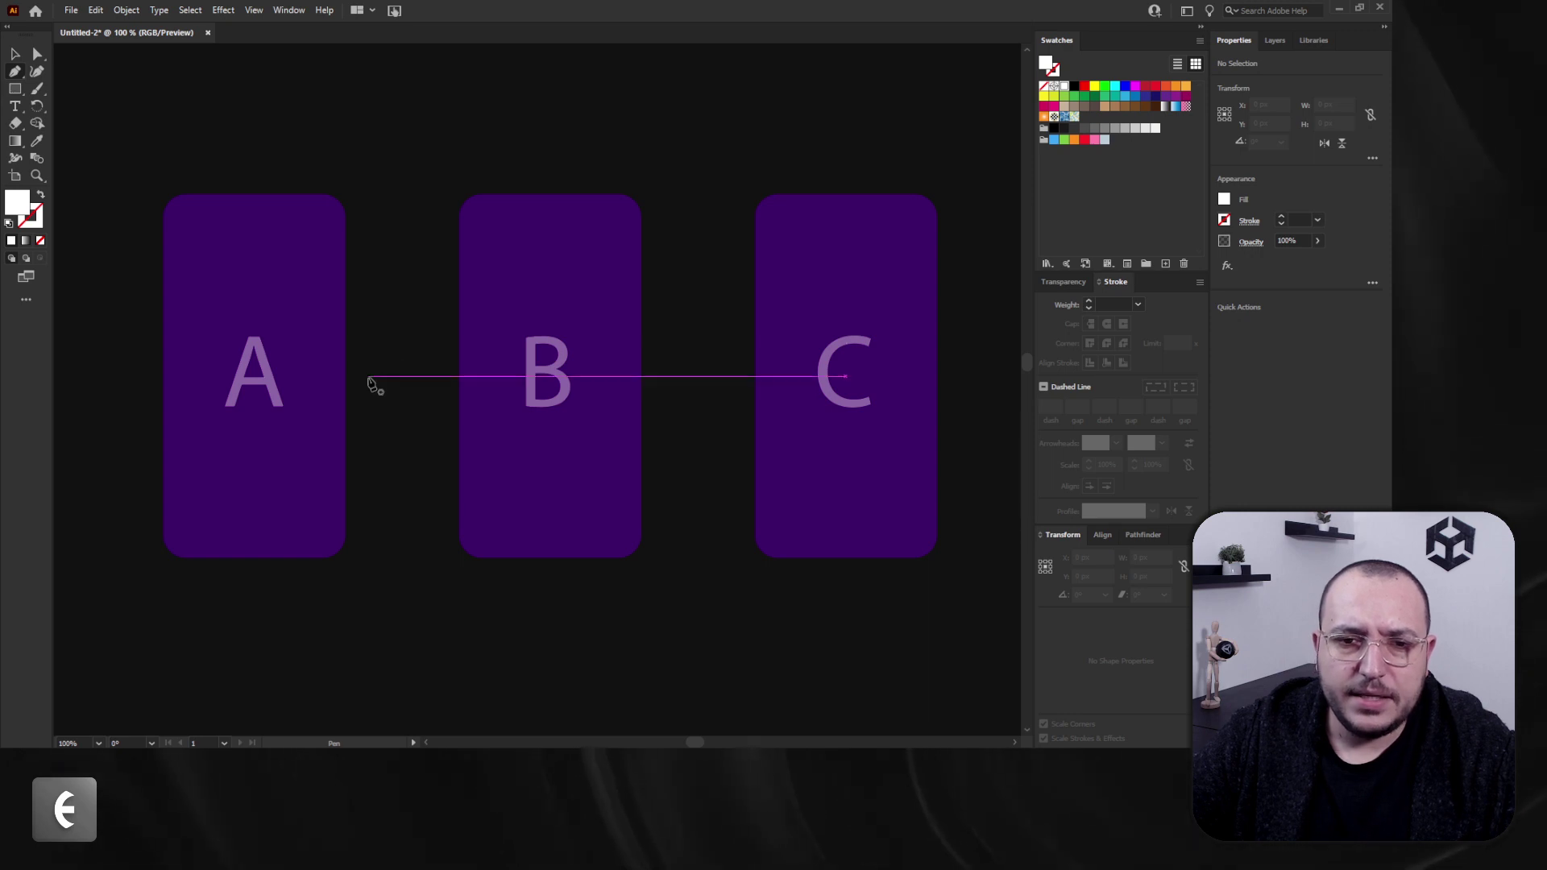
left_click(364, 379)
left_click(434, 379)
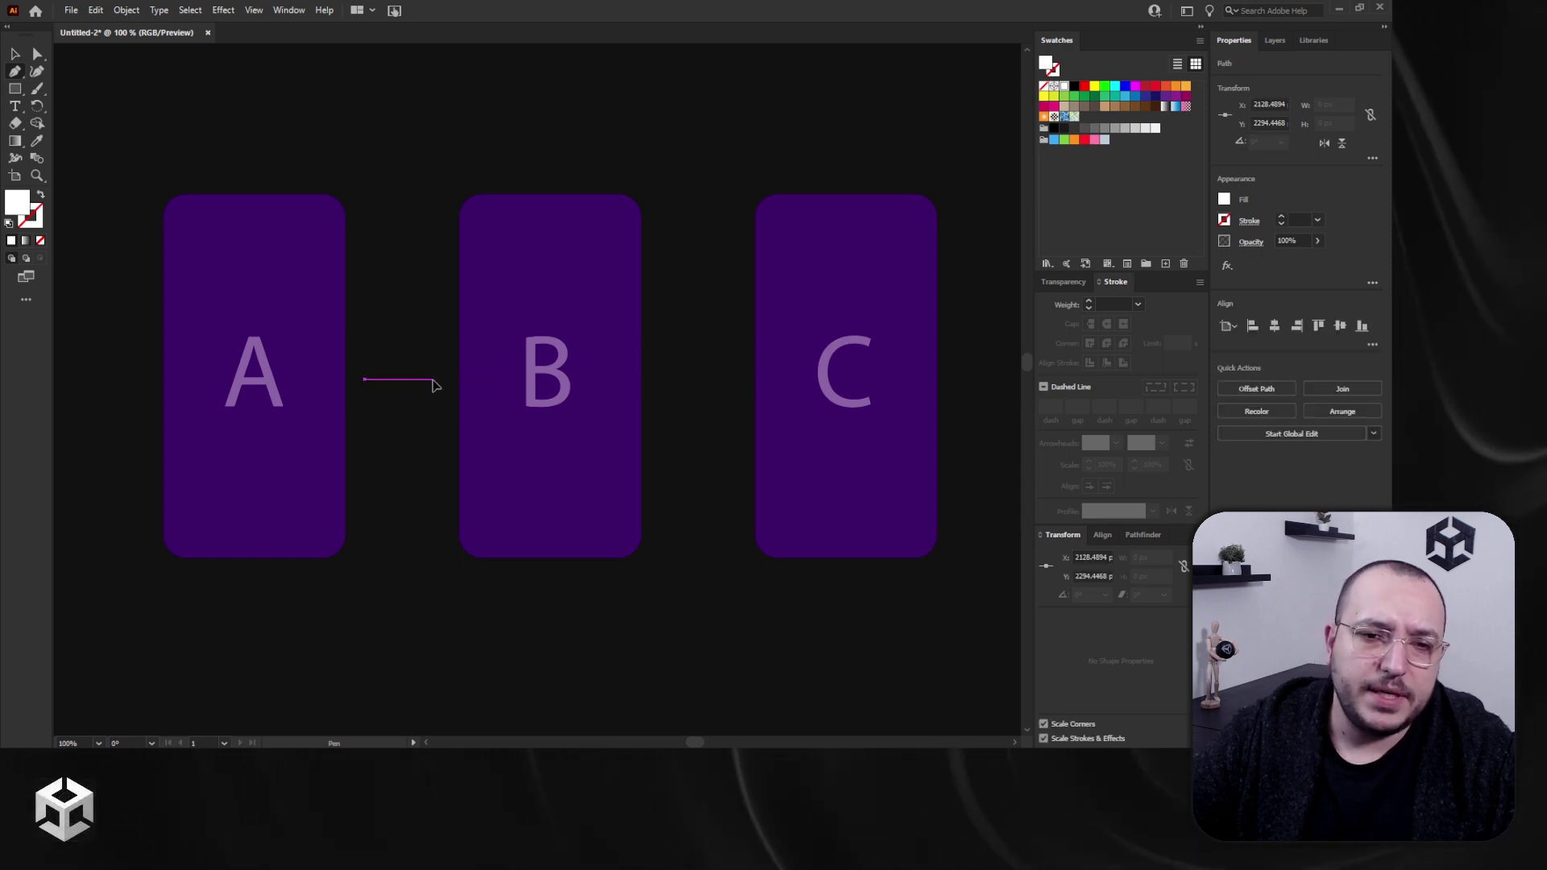
key("b")
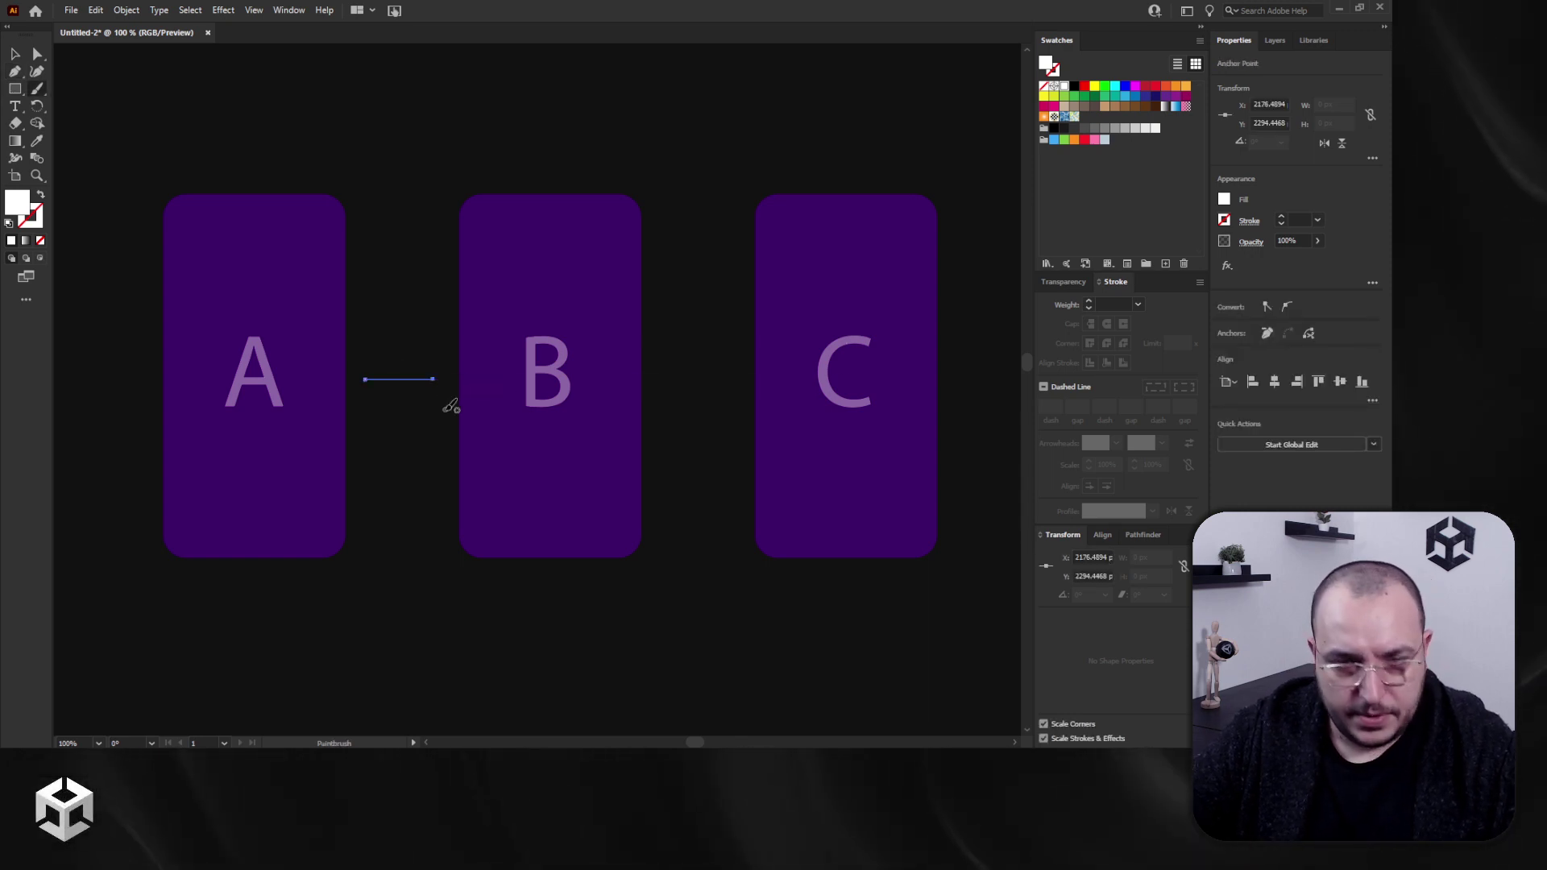
key("shift+x")
scroll(380, 384, "up", 4, "alt")
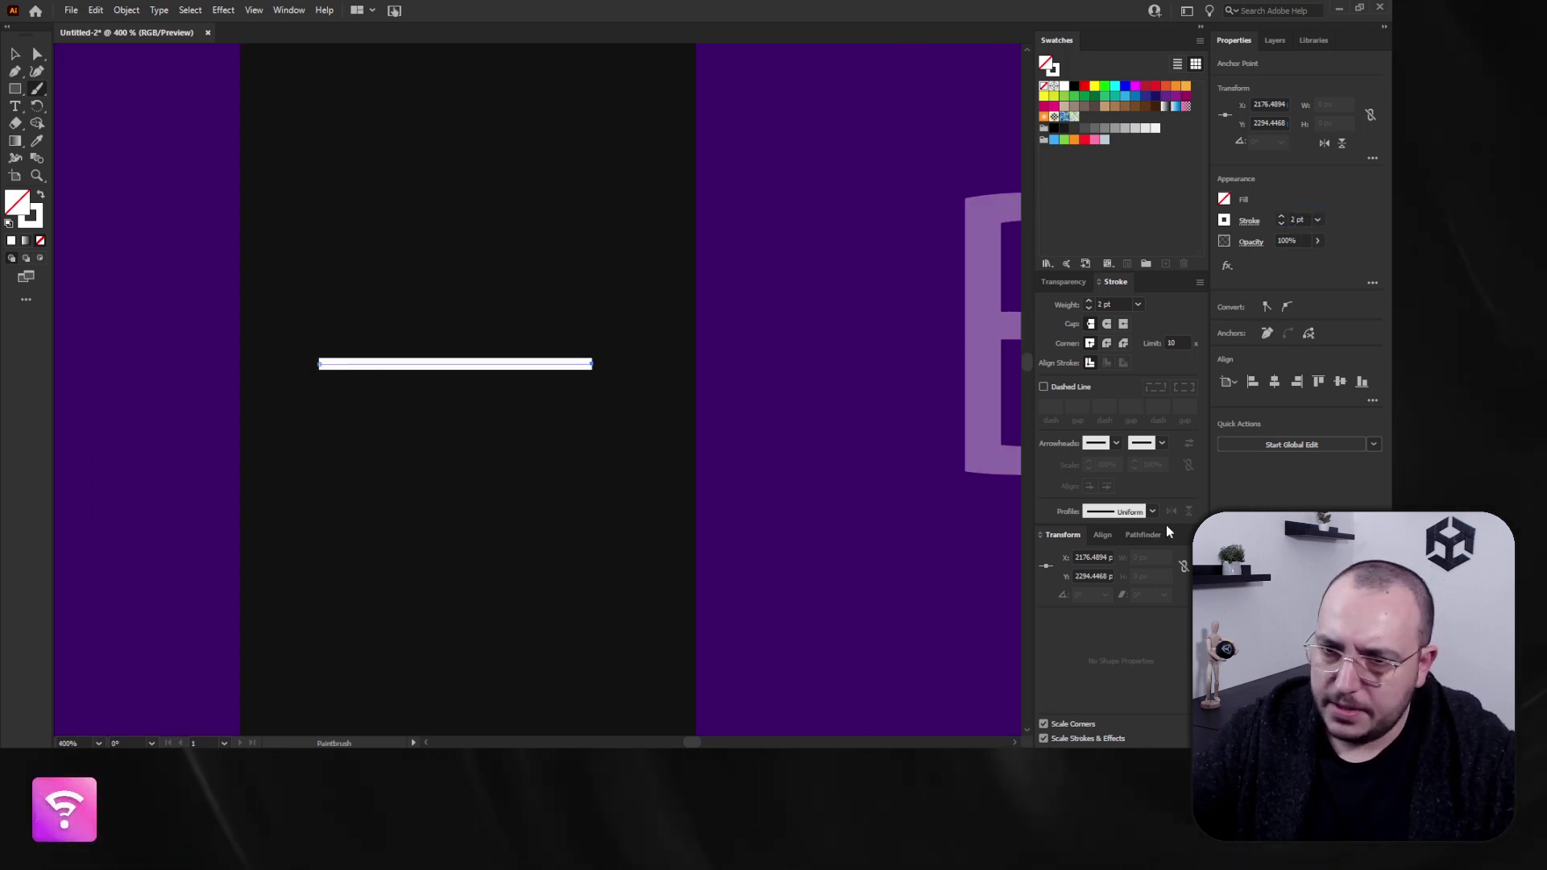
Step: Add a triangular arrowhead to the line's end near card B and extend that end about 10 px toward the card
left_click(1161, 445)
left_click(1089, 595)
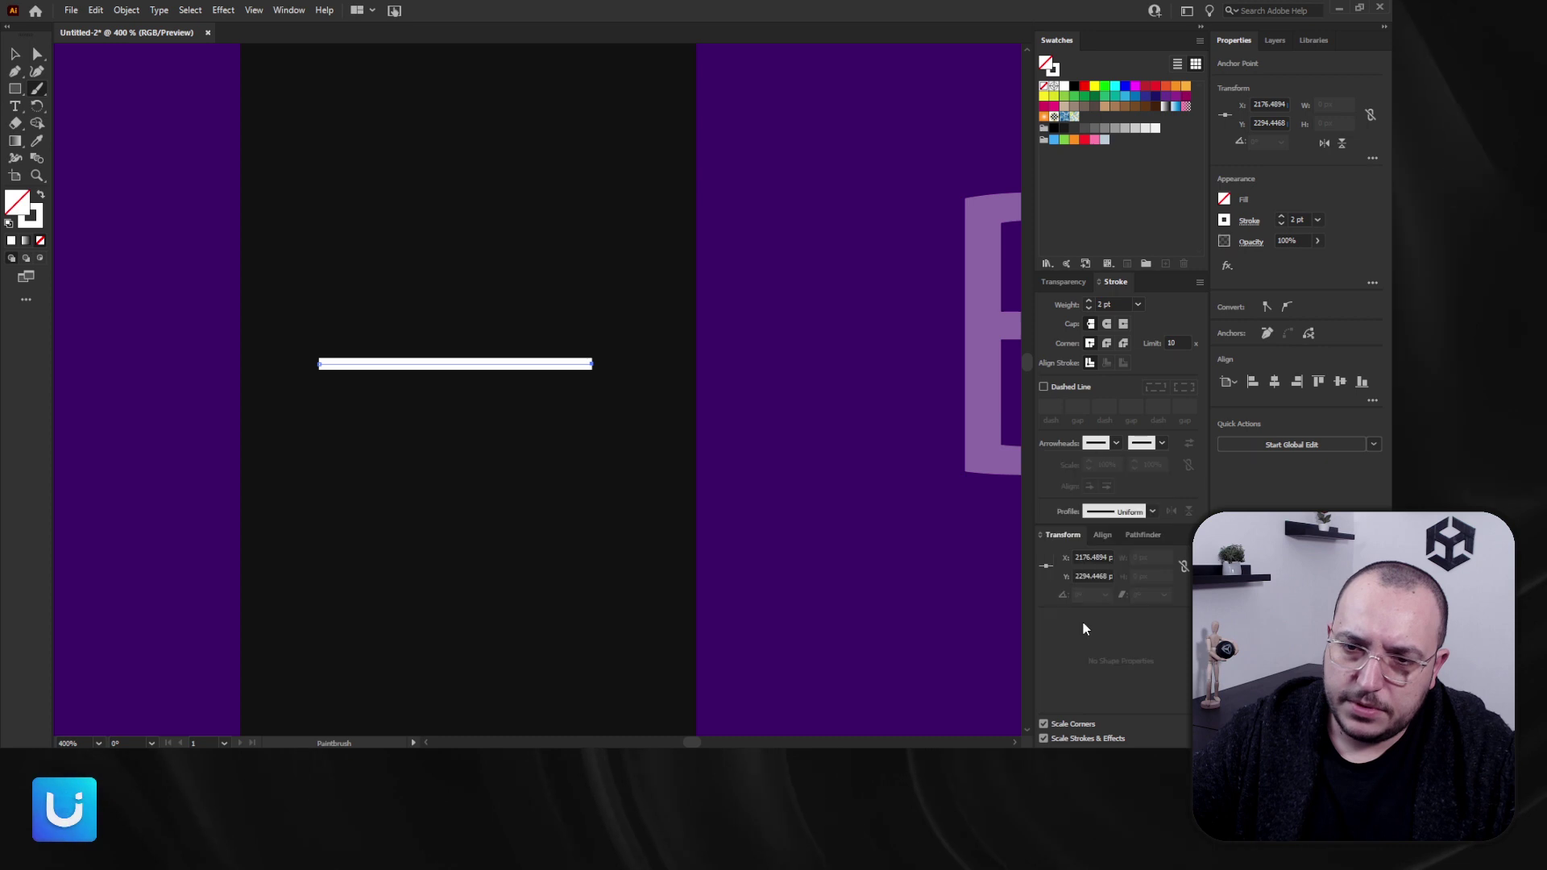
scroll(485, 484, "down", 4, "alt")
key("a")
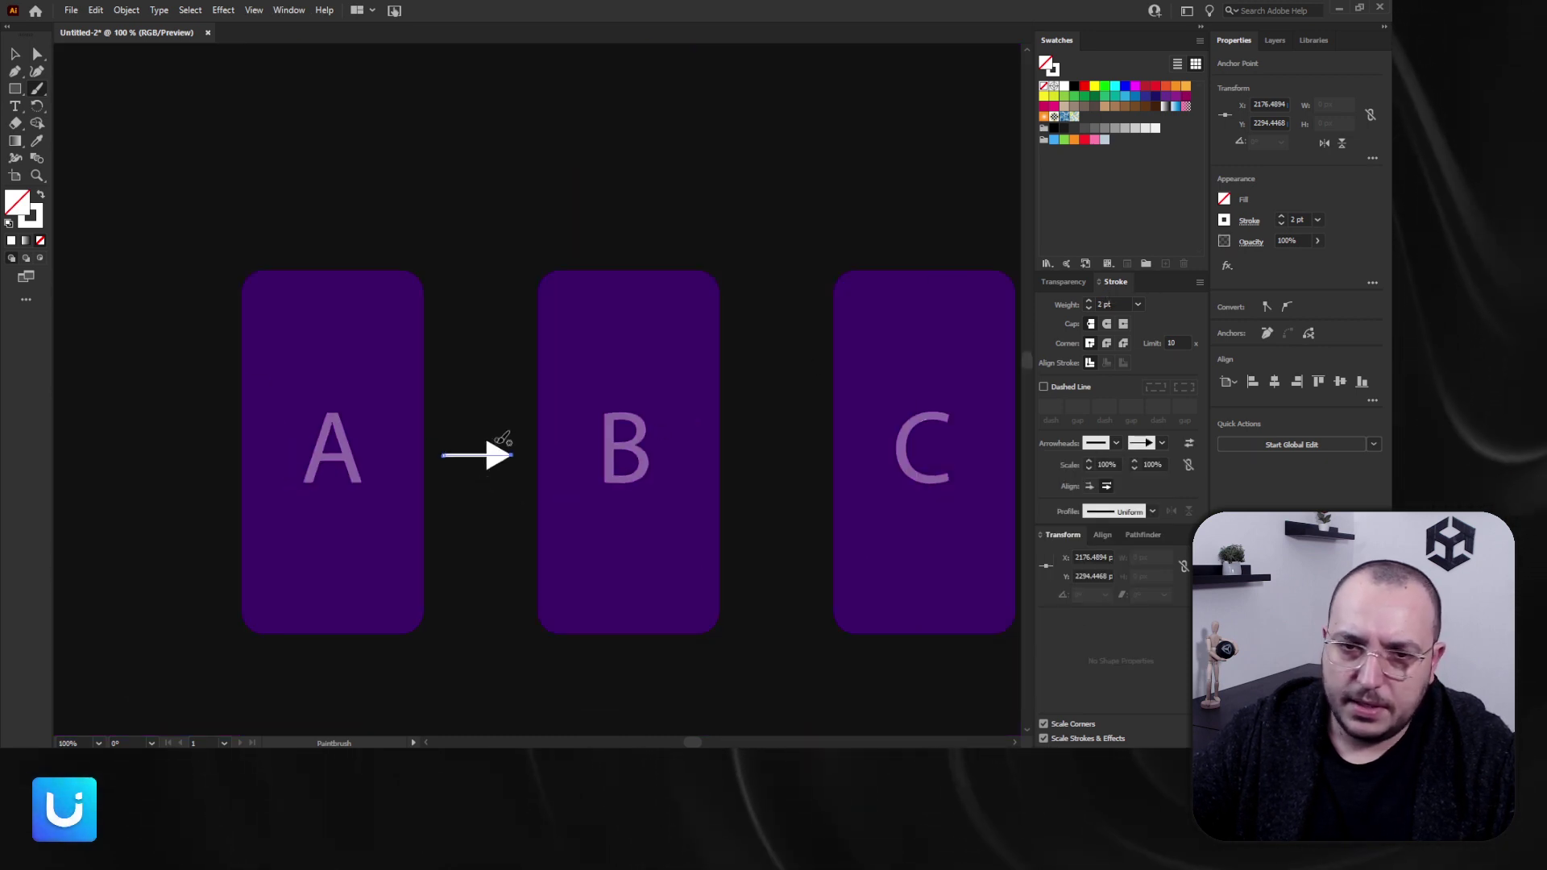
left_click_drag(512, 456, 526, 456)
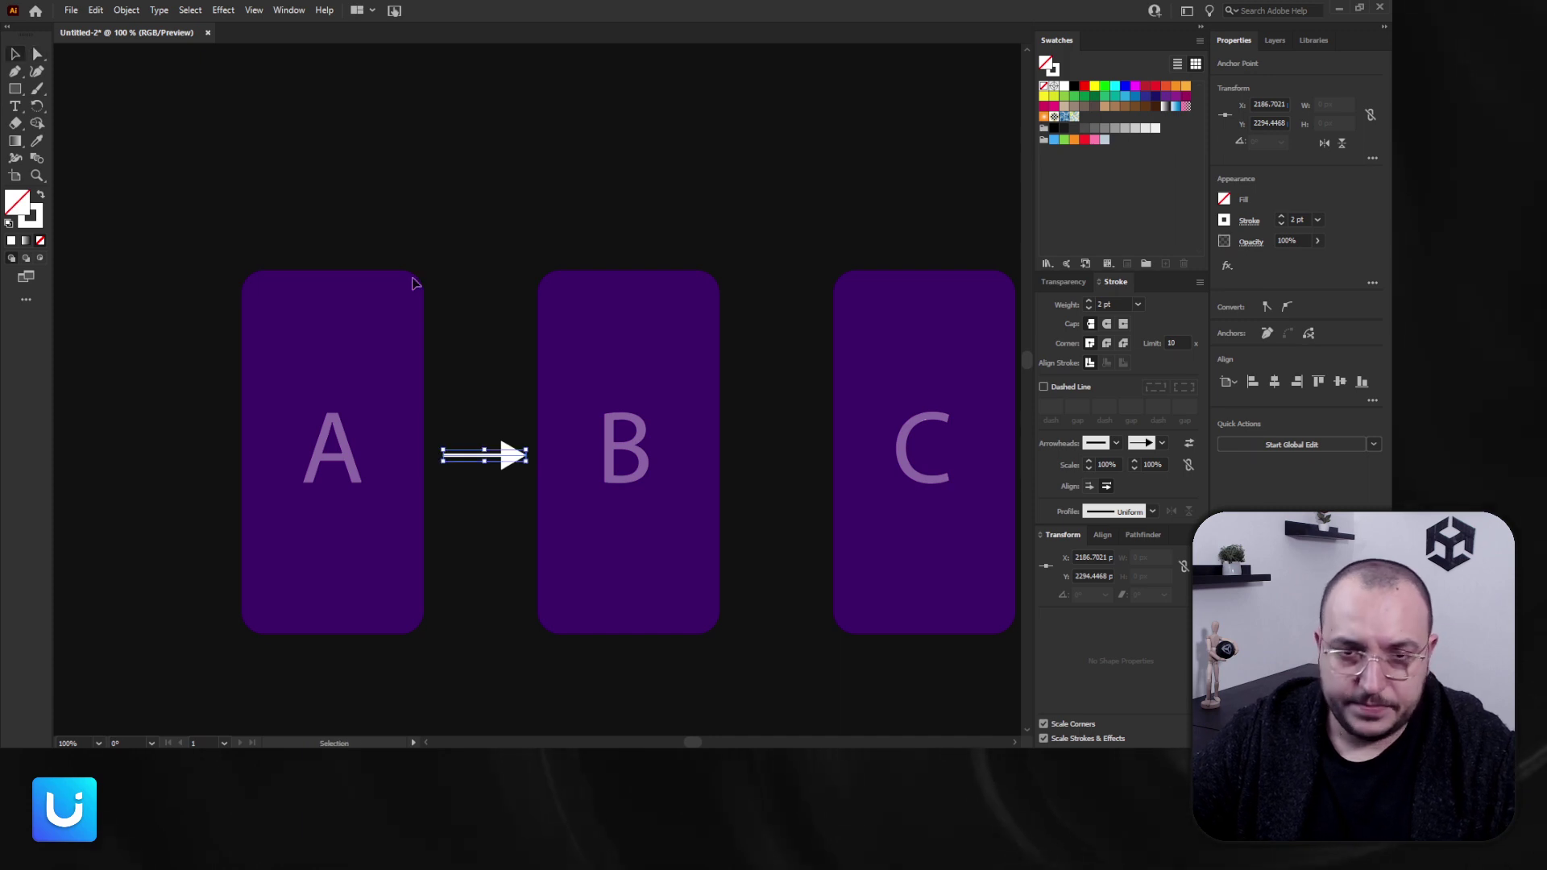
Step: Duplicate the arrow horizontally into the gap between cards B and C
left_click_drag(600, 500, 605, 500)
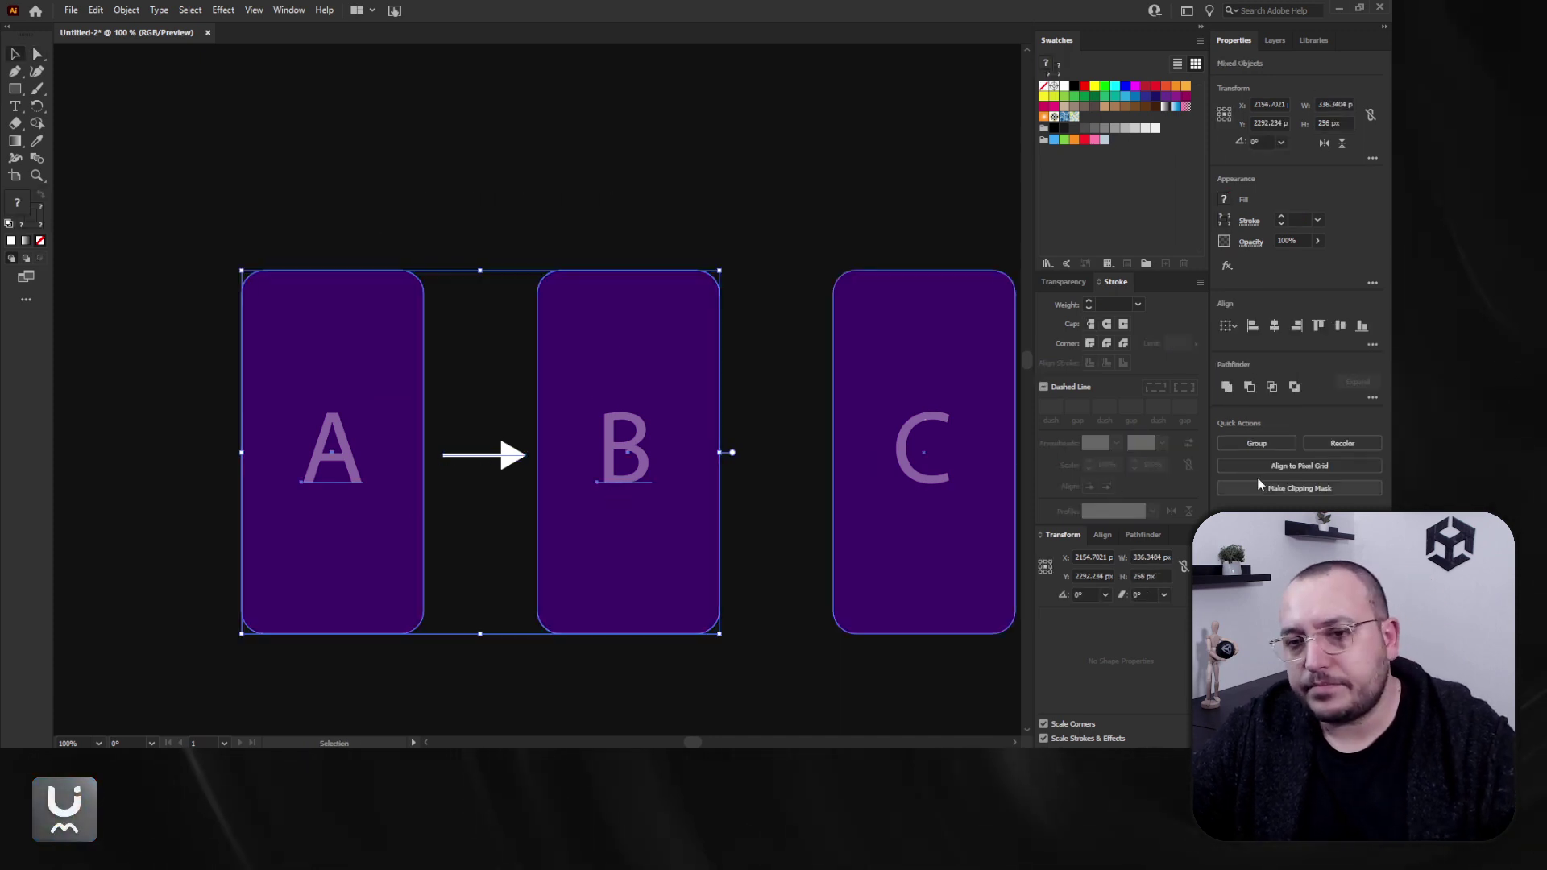
left_click(1103, 535)
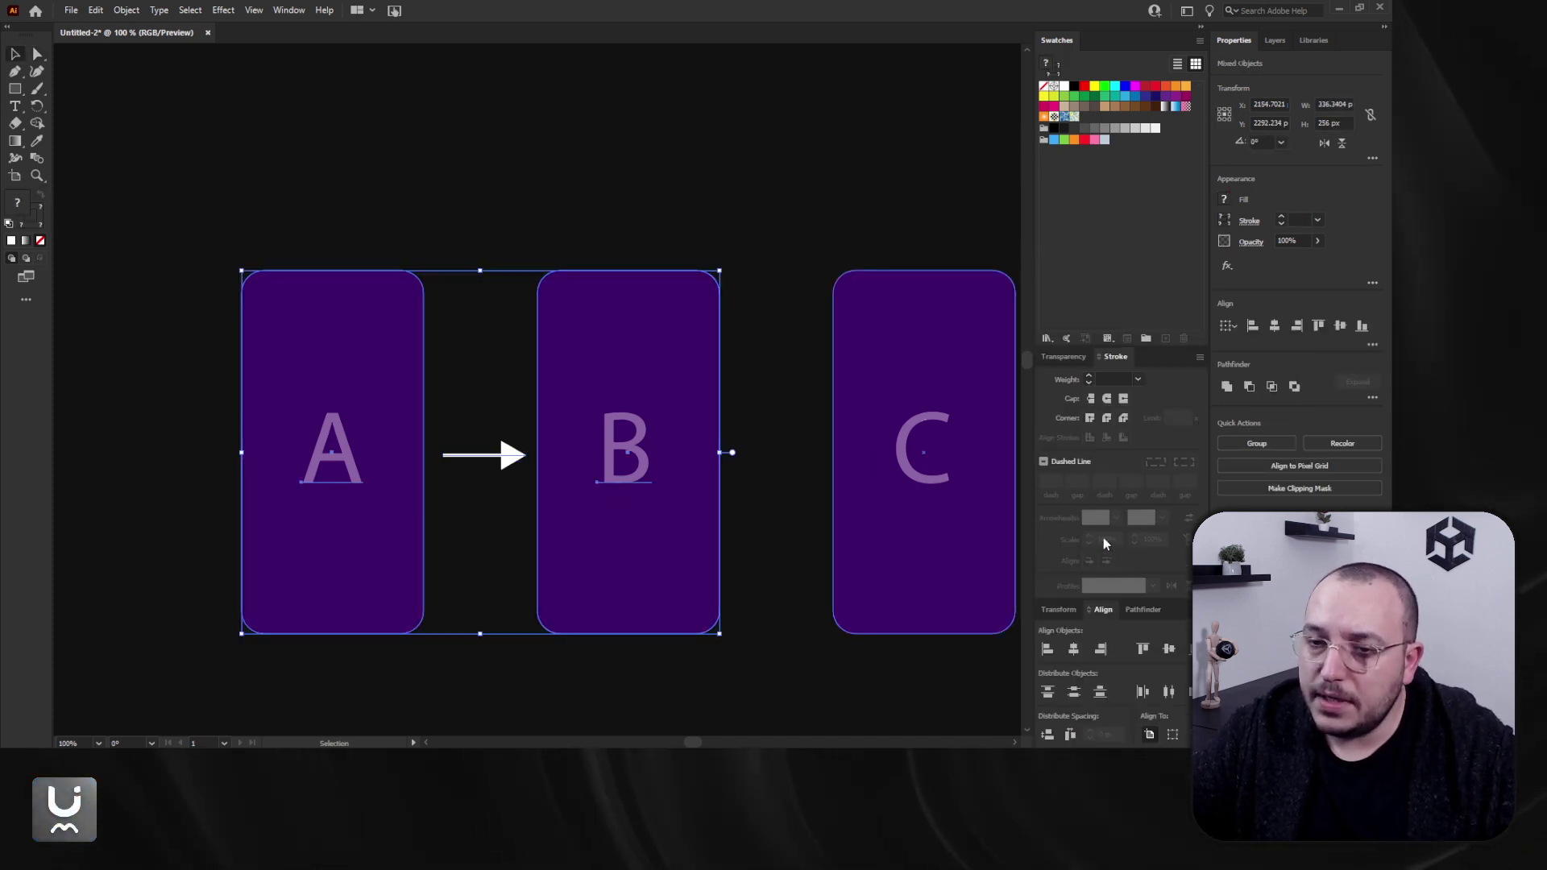
left_click(494, 545)
left_click_drag(476, 454, 772, 454, "alt+shift")
scroll(733, 548, "down", 2, "alt")
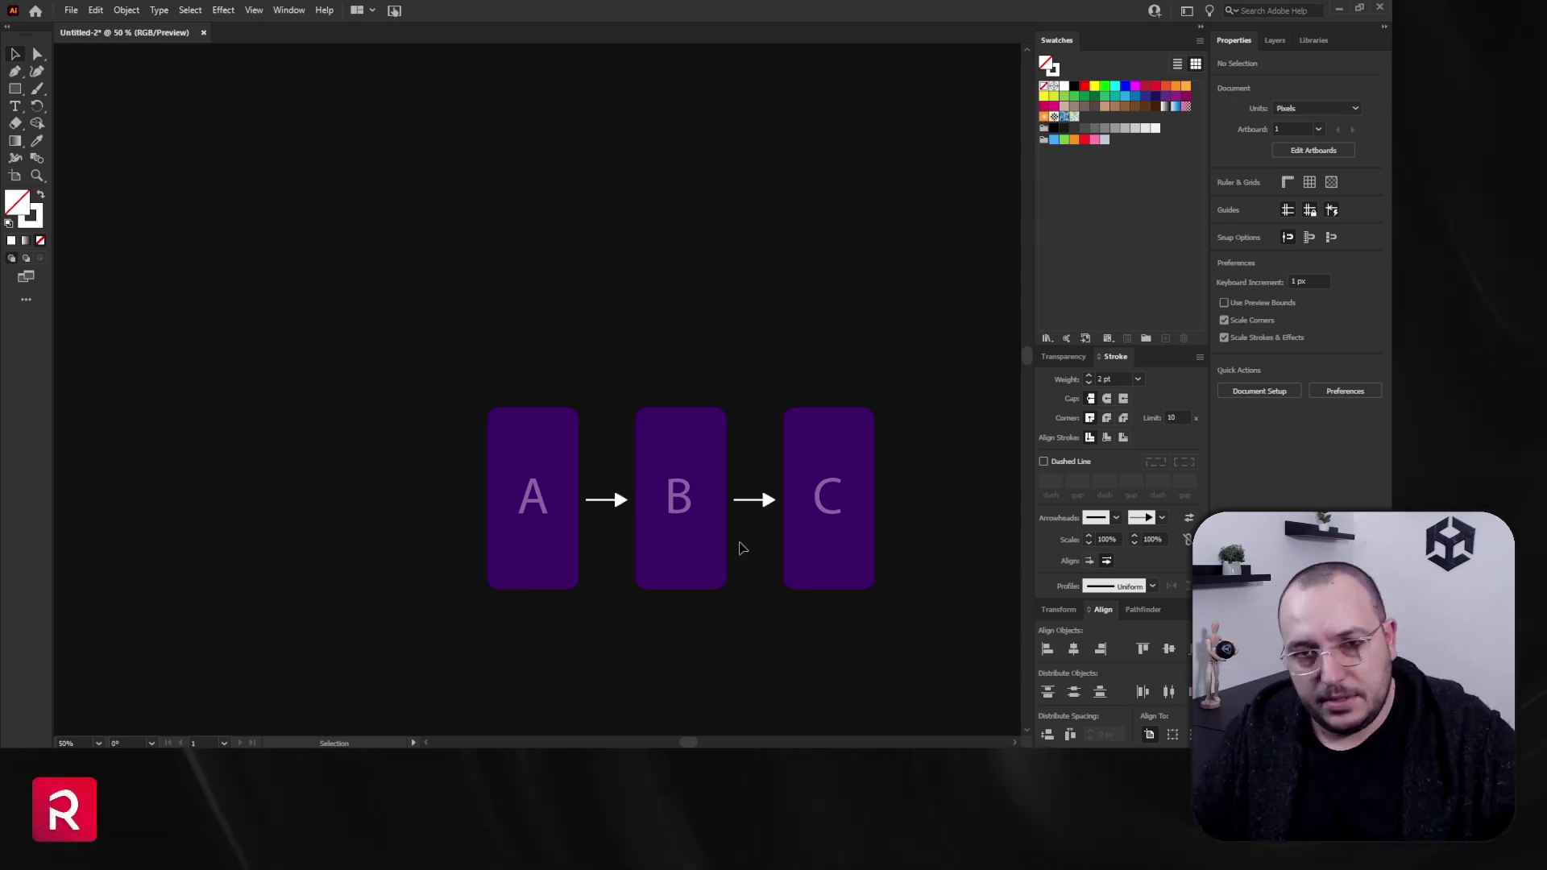
scroll(700, 550, "up", 1, "alt")
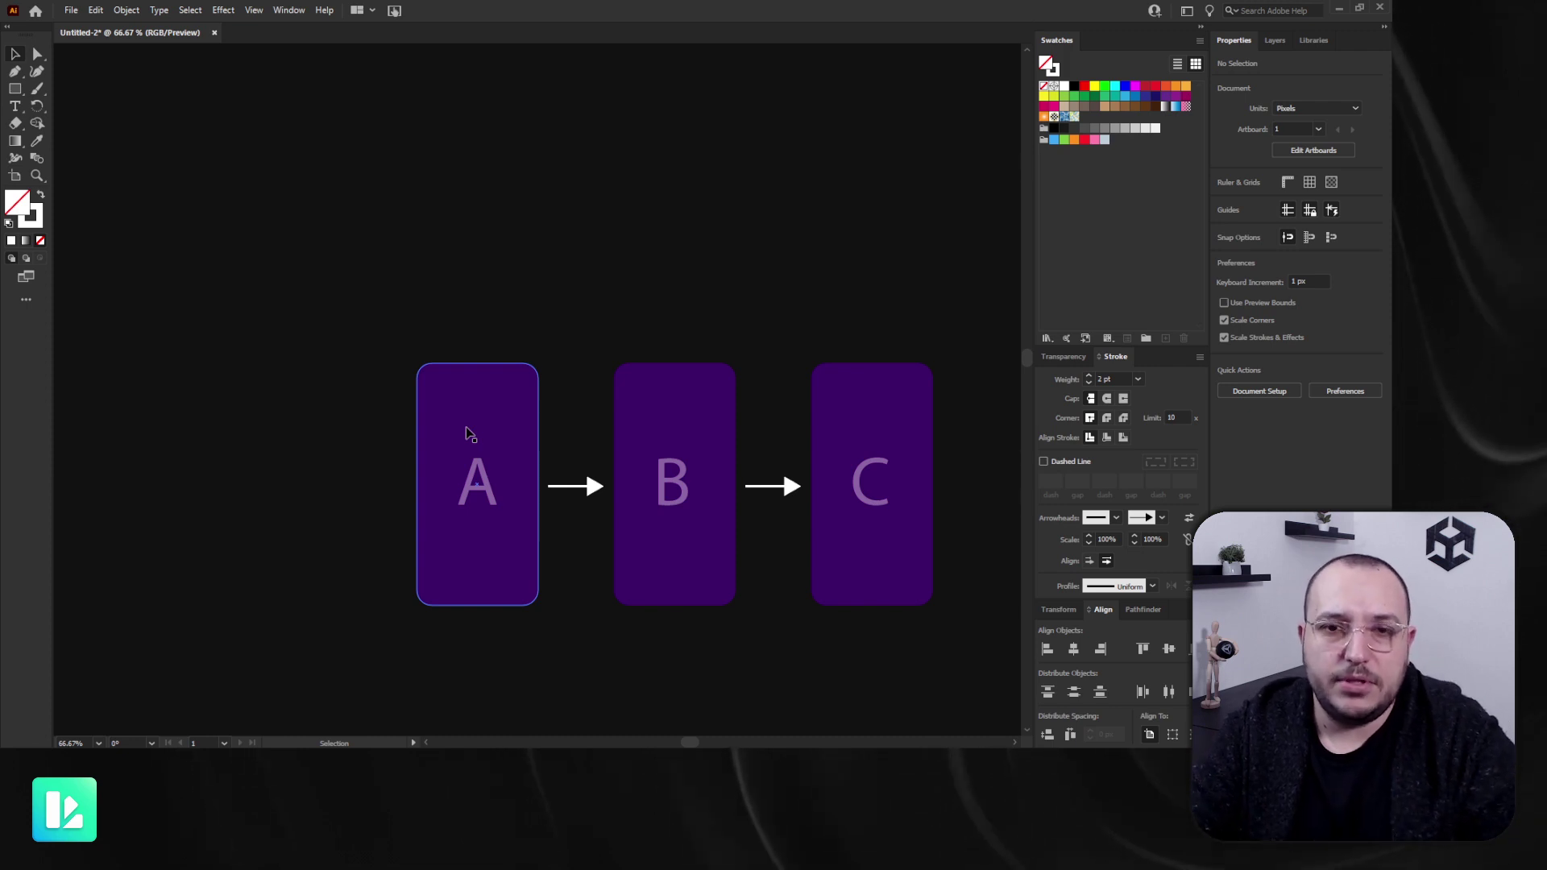
Step: Draw a three-segment U-shaped path about 417 px wide and 70 px high, running beneath the cards from C back to A
left_click(685, 393)
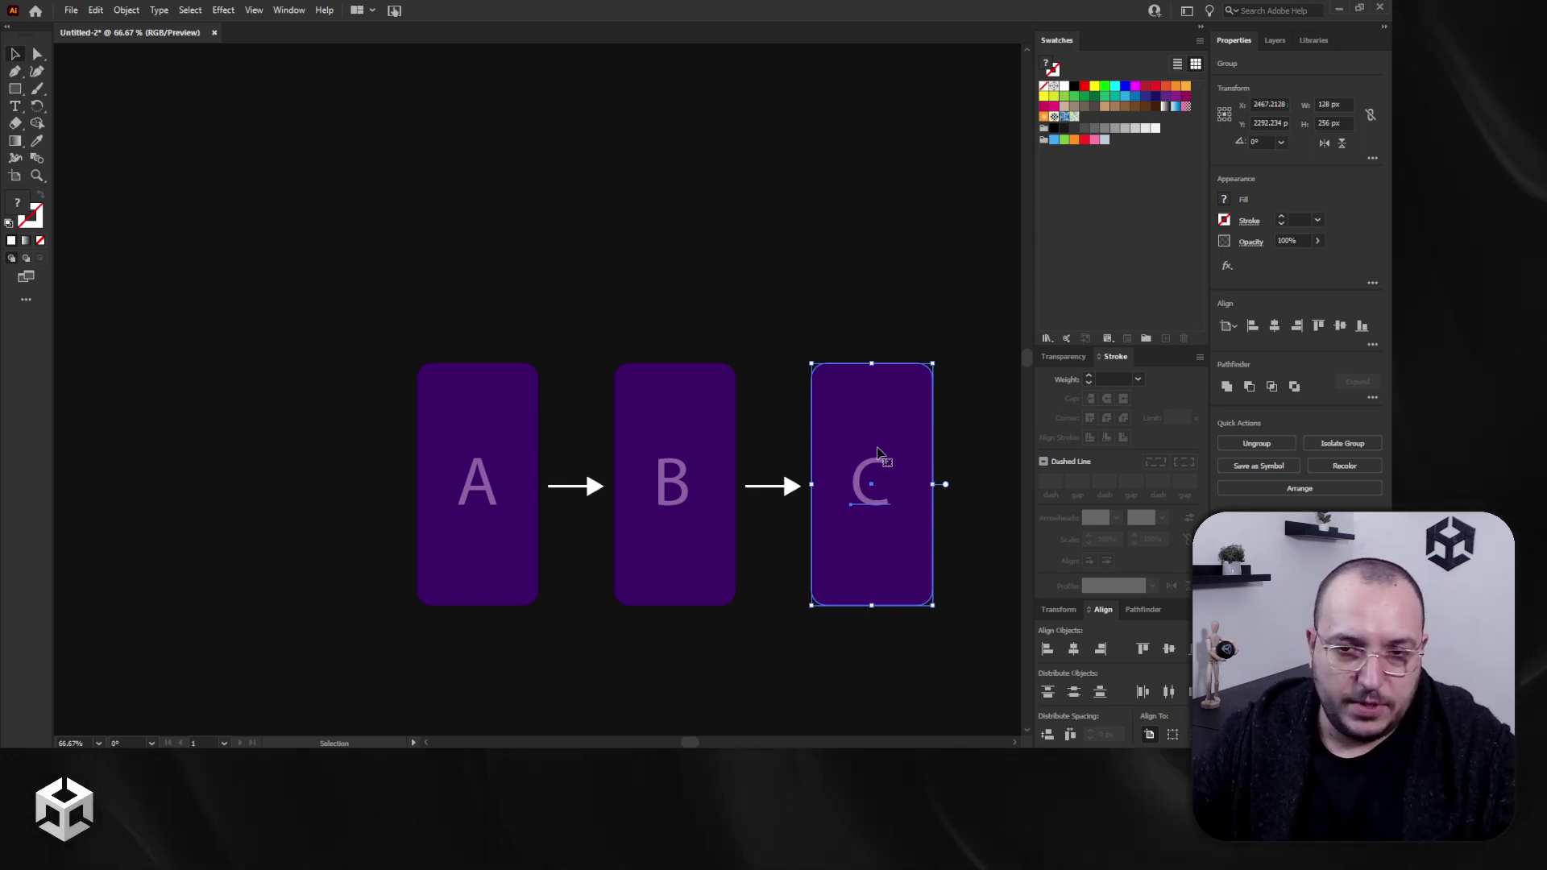
left_click(756, 649)
left_click_drag(756, 649, 750, 524)
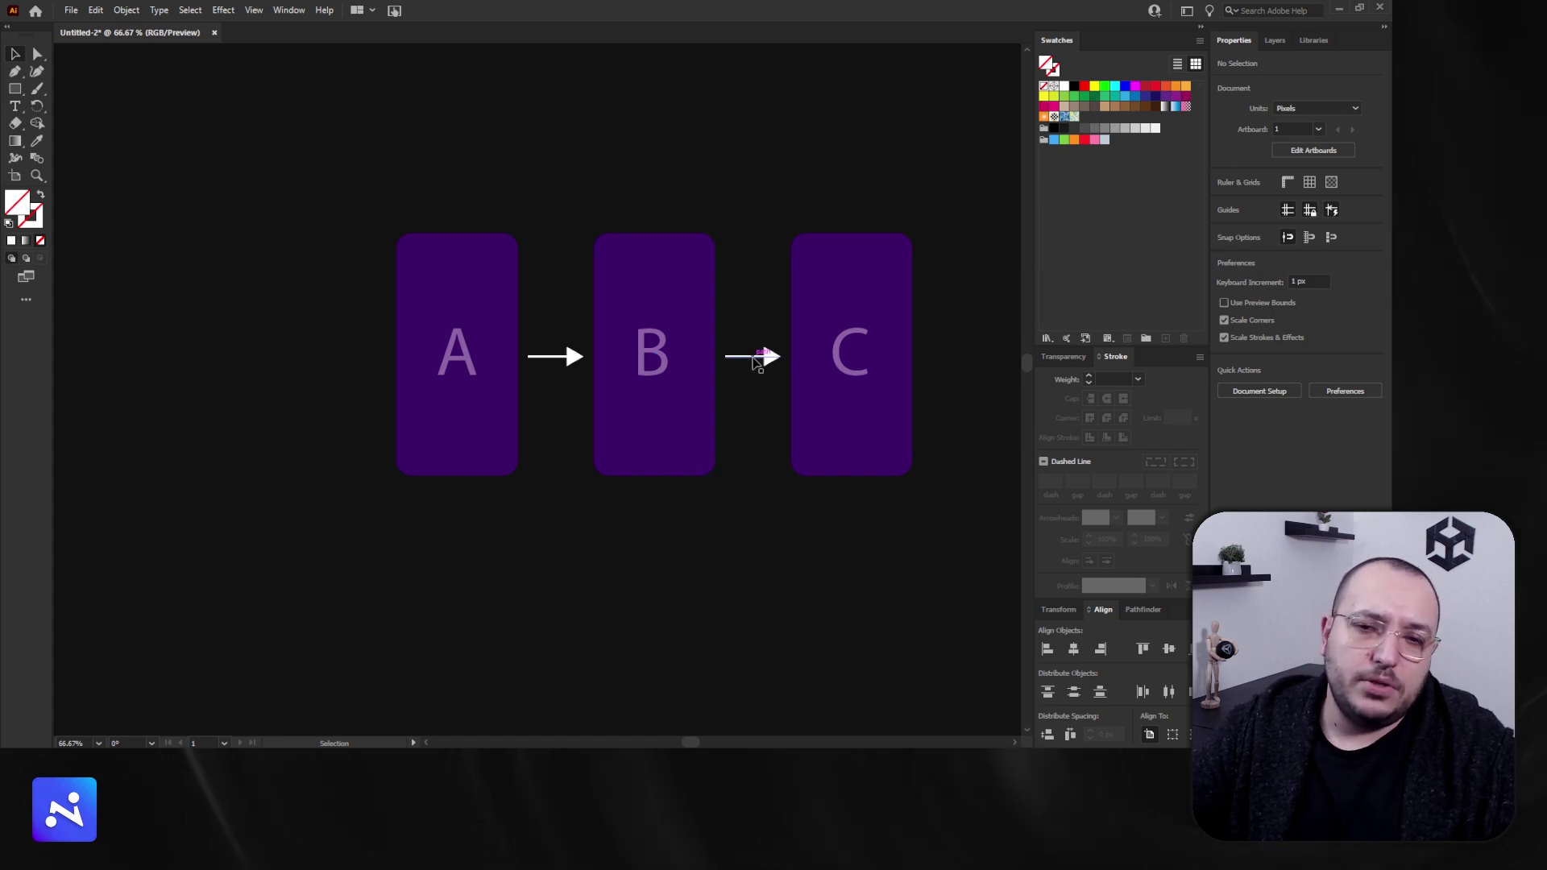
left_click(18, 72)
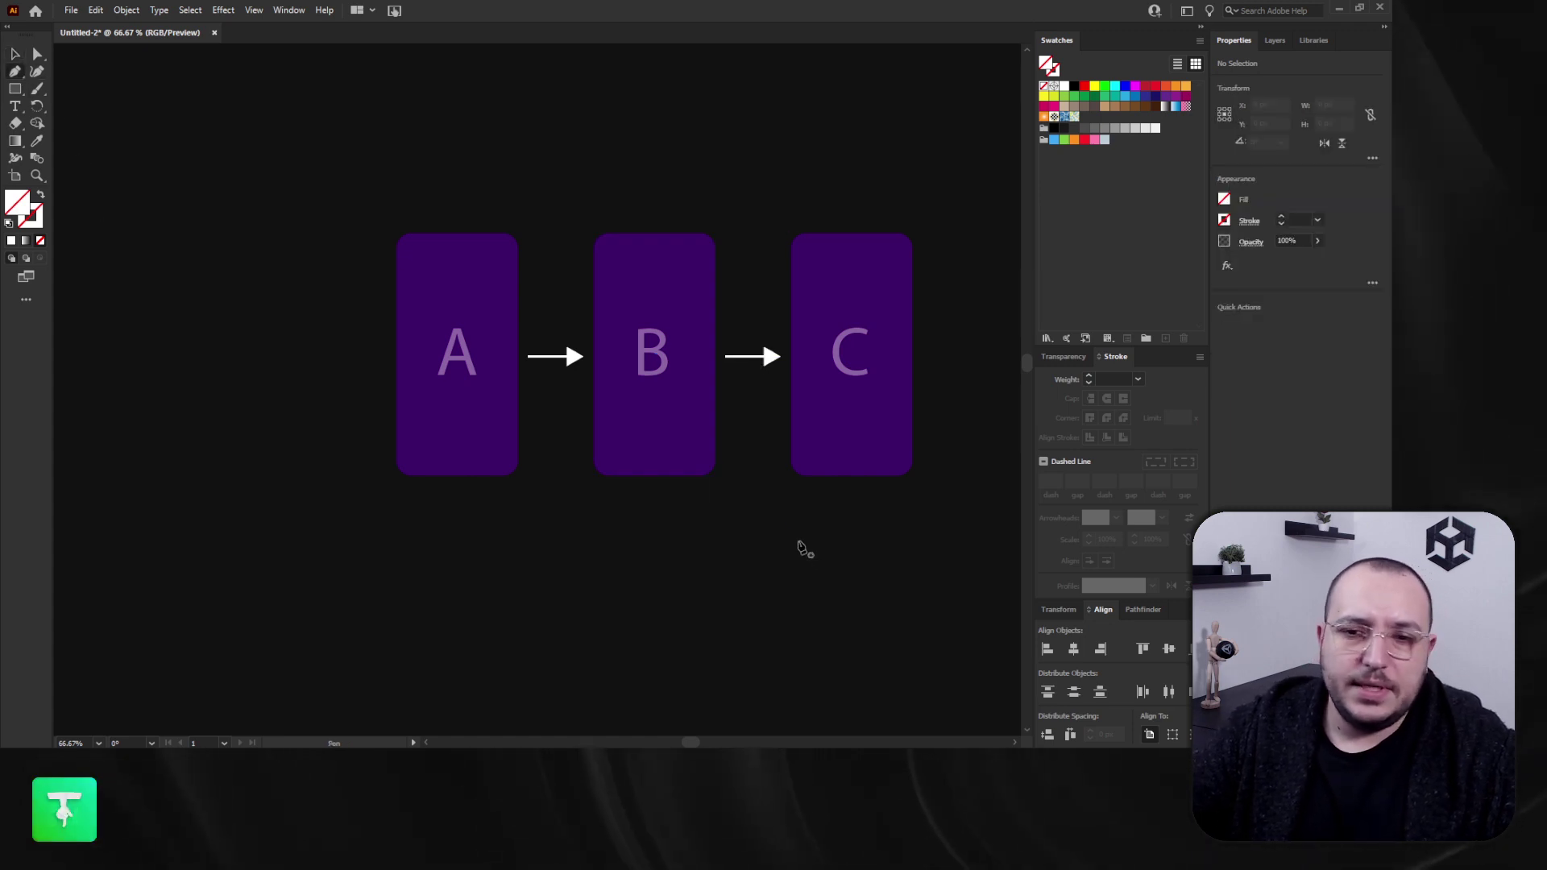
left_click(852, 492)
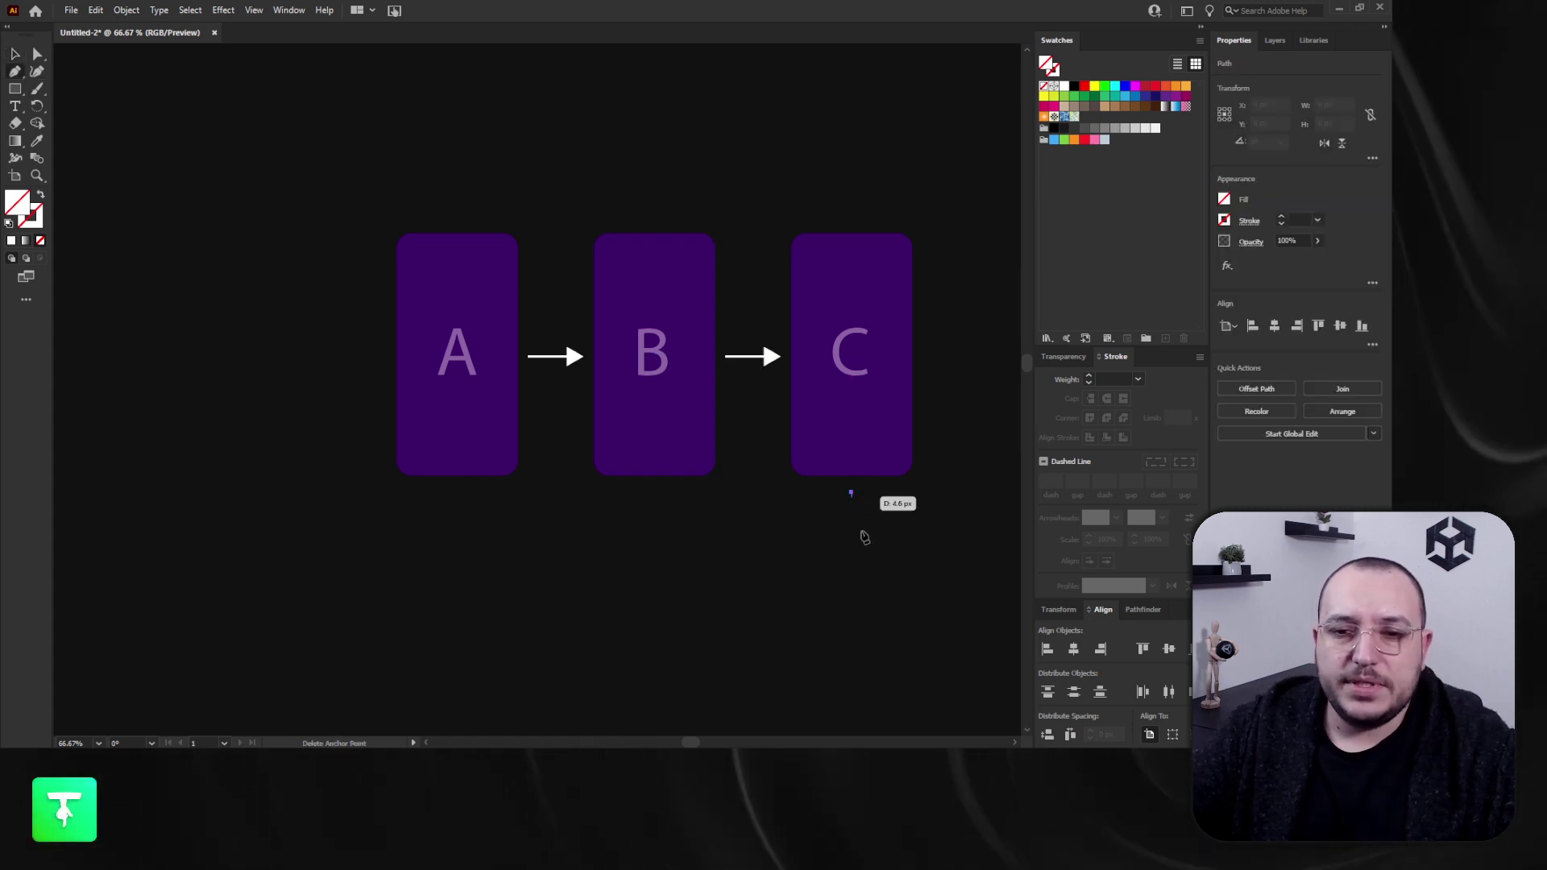
left_click(852, 559)
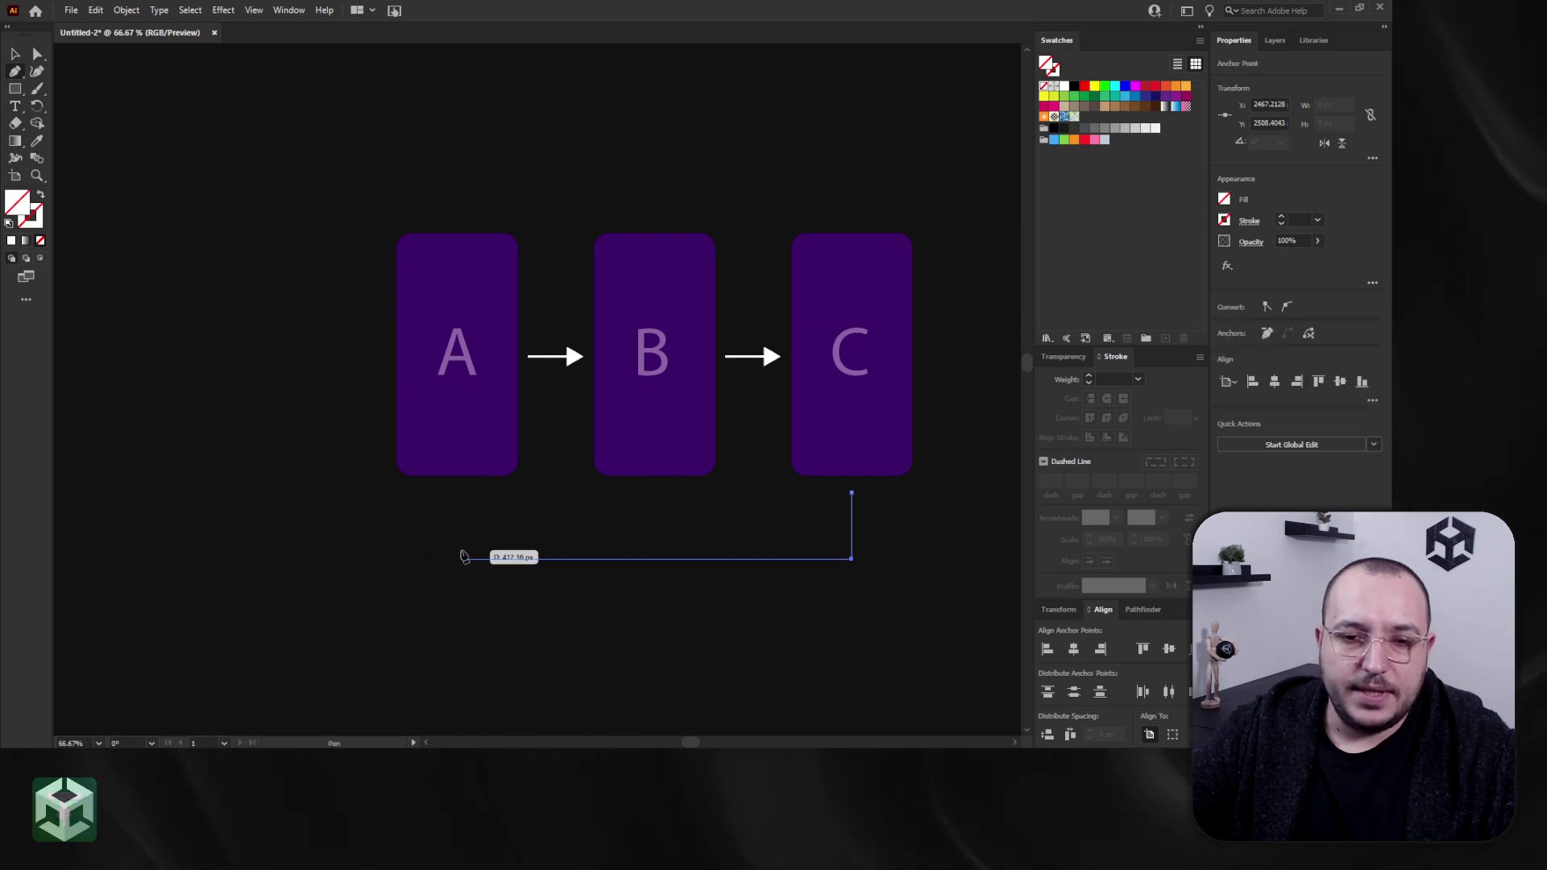
left_click(457, 494)
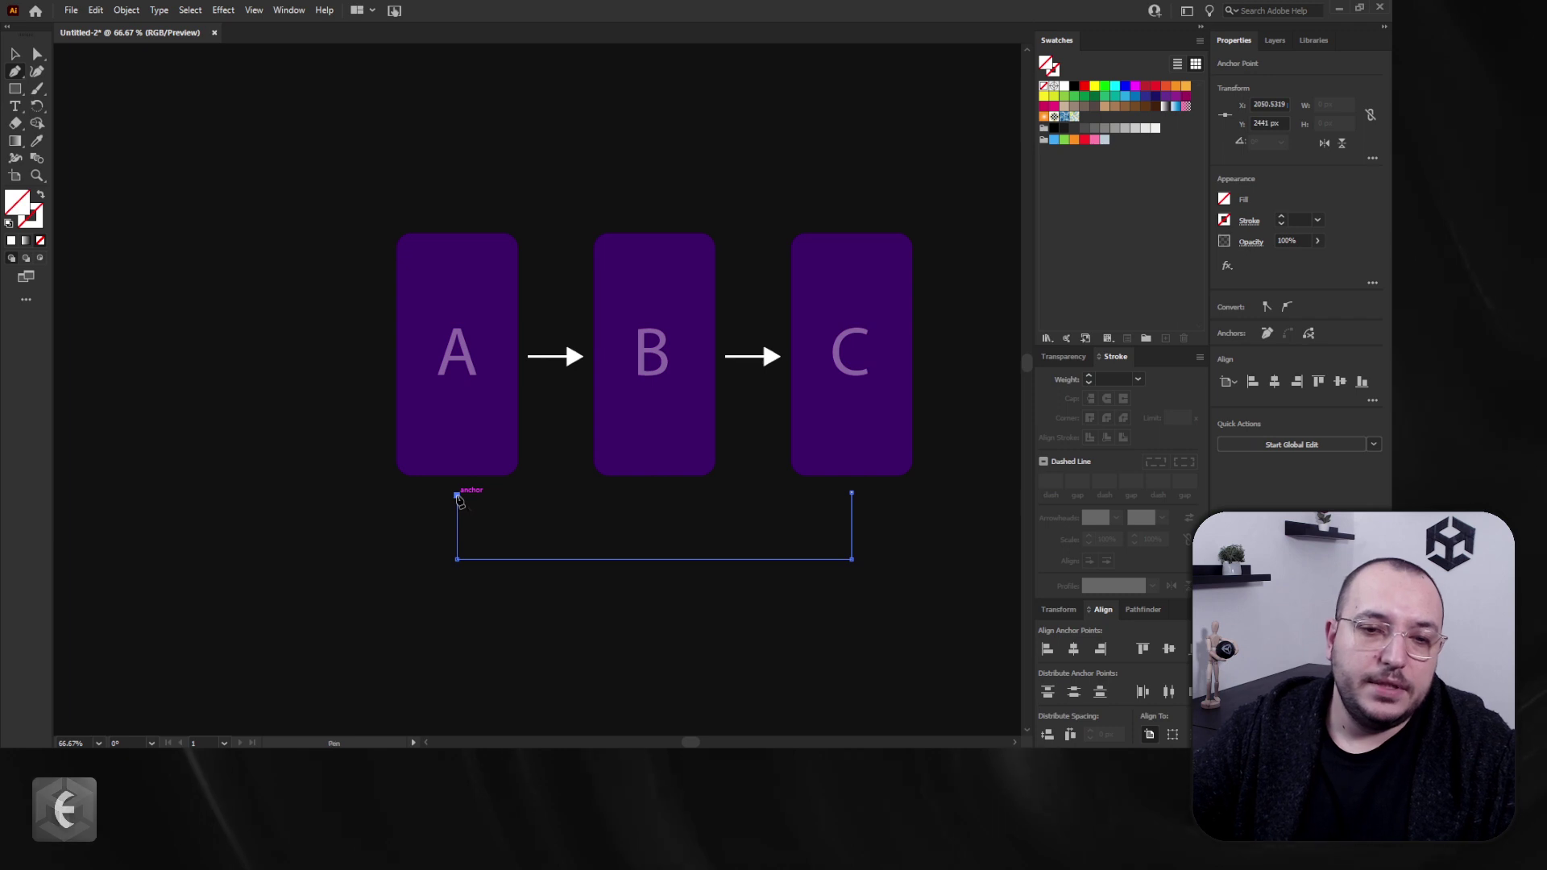
key("v")
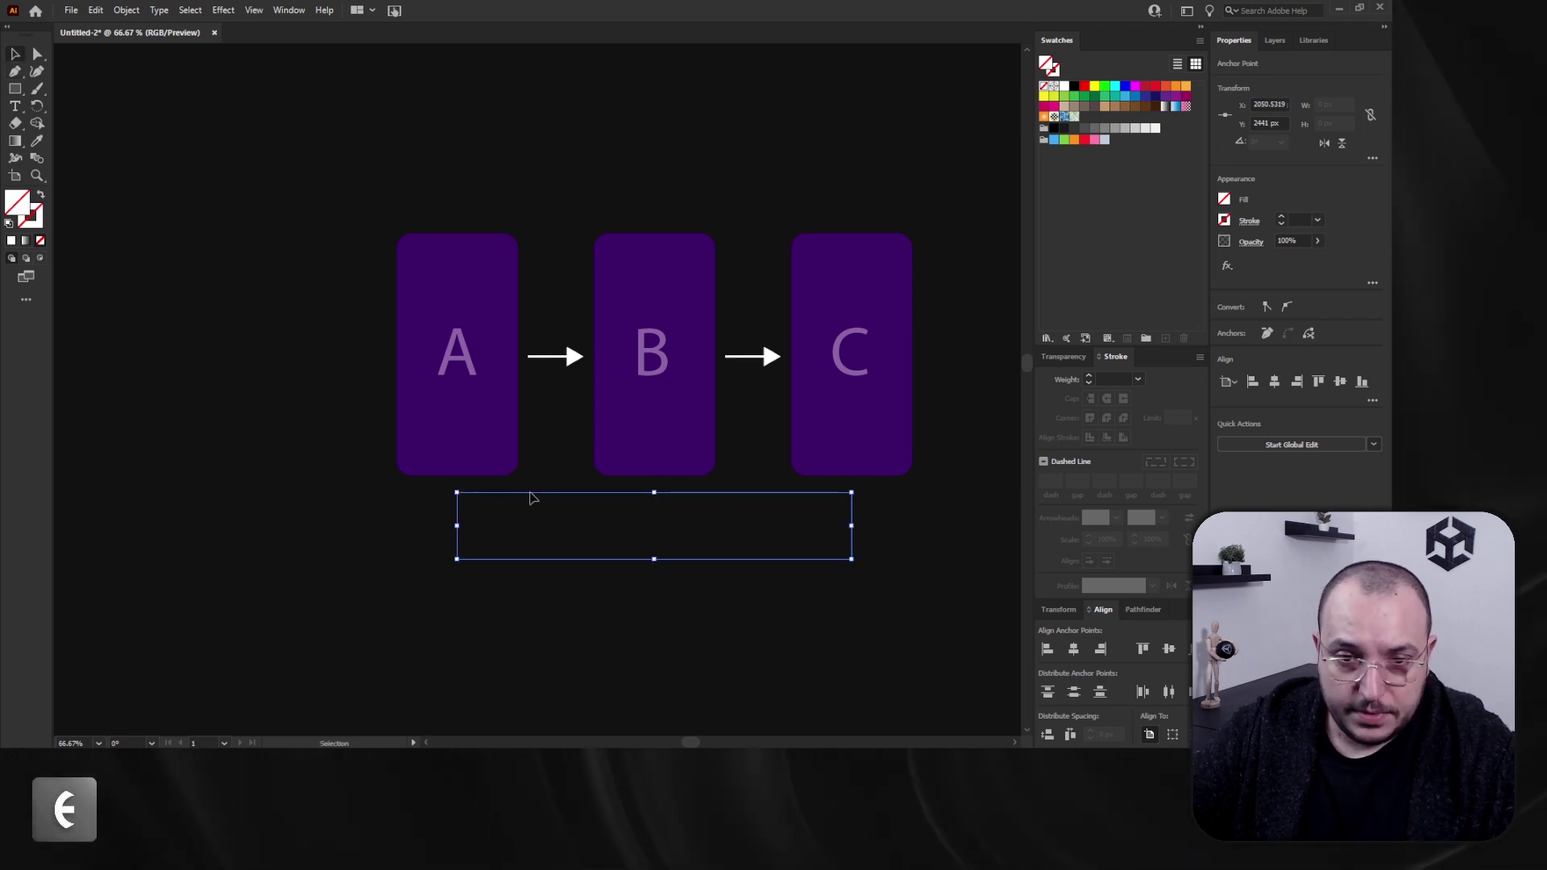
Step: Copy the arrows' white 2 pt stroke onto the U-shaped path and add a triangular arrowhead to its end below card A
key("shift+x")
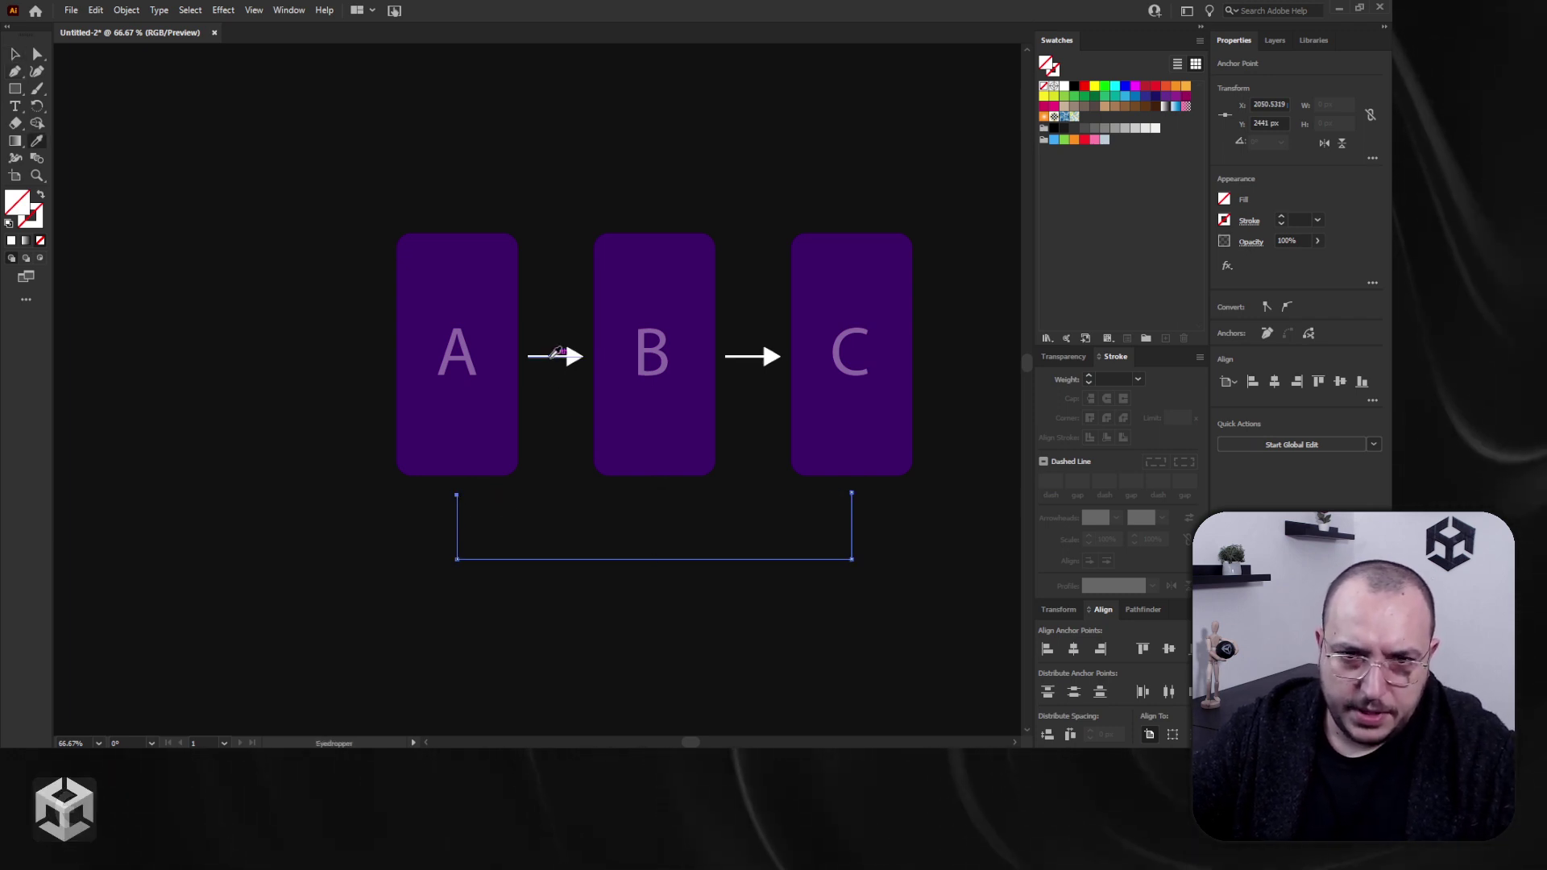
left_click(556, 472)
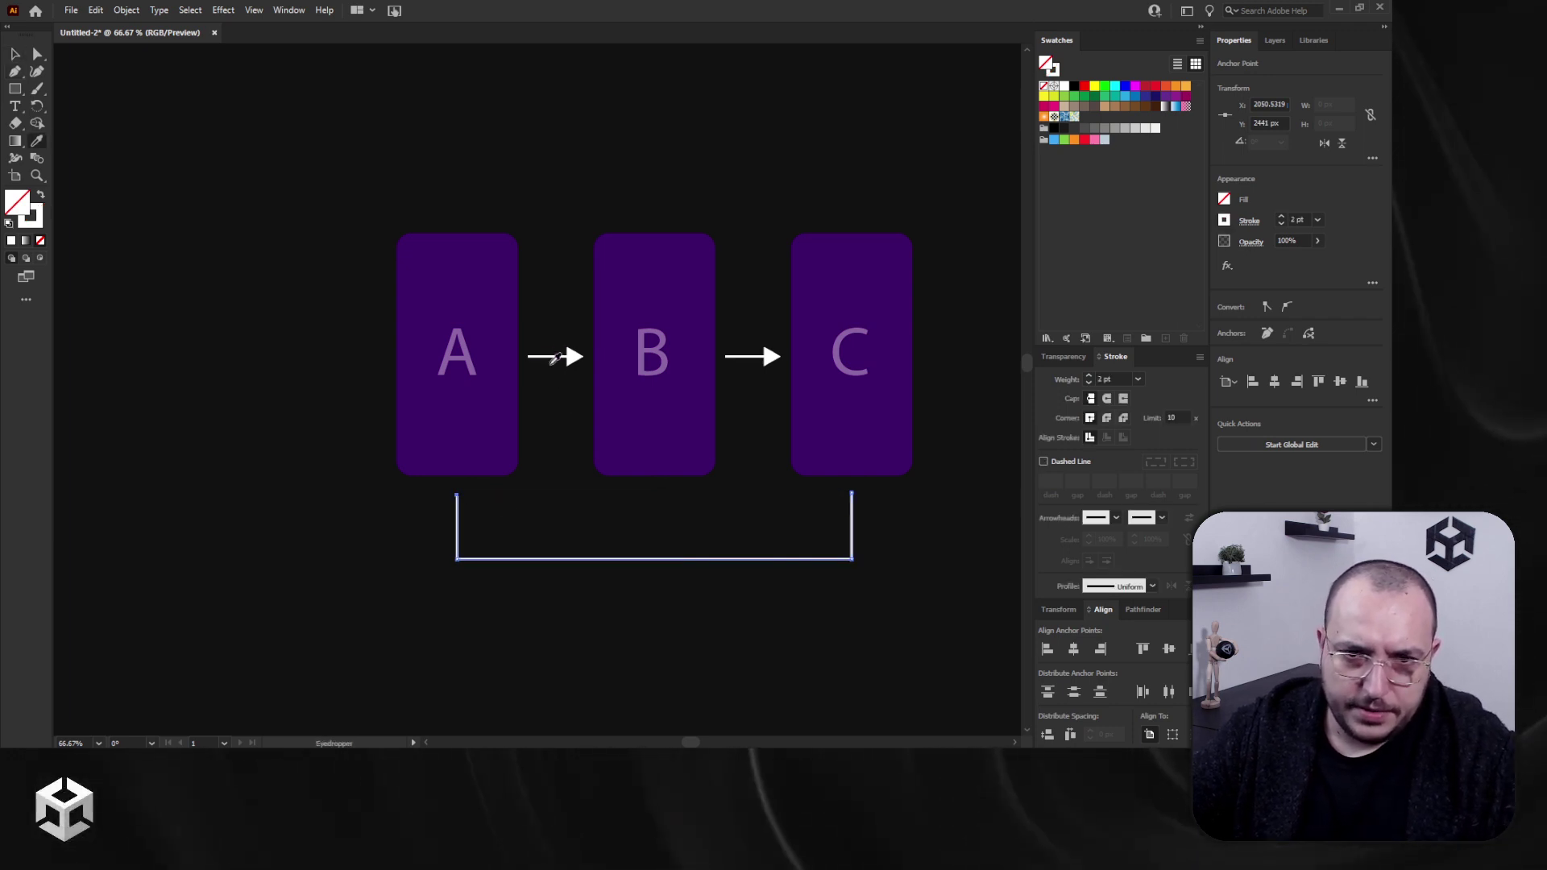
left_click(622, 558)
left_click(1160, 519)
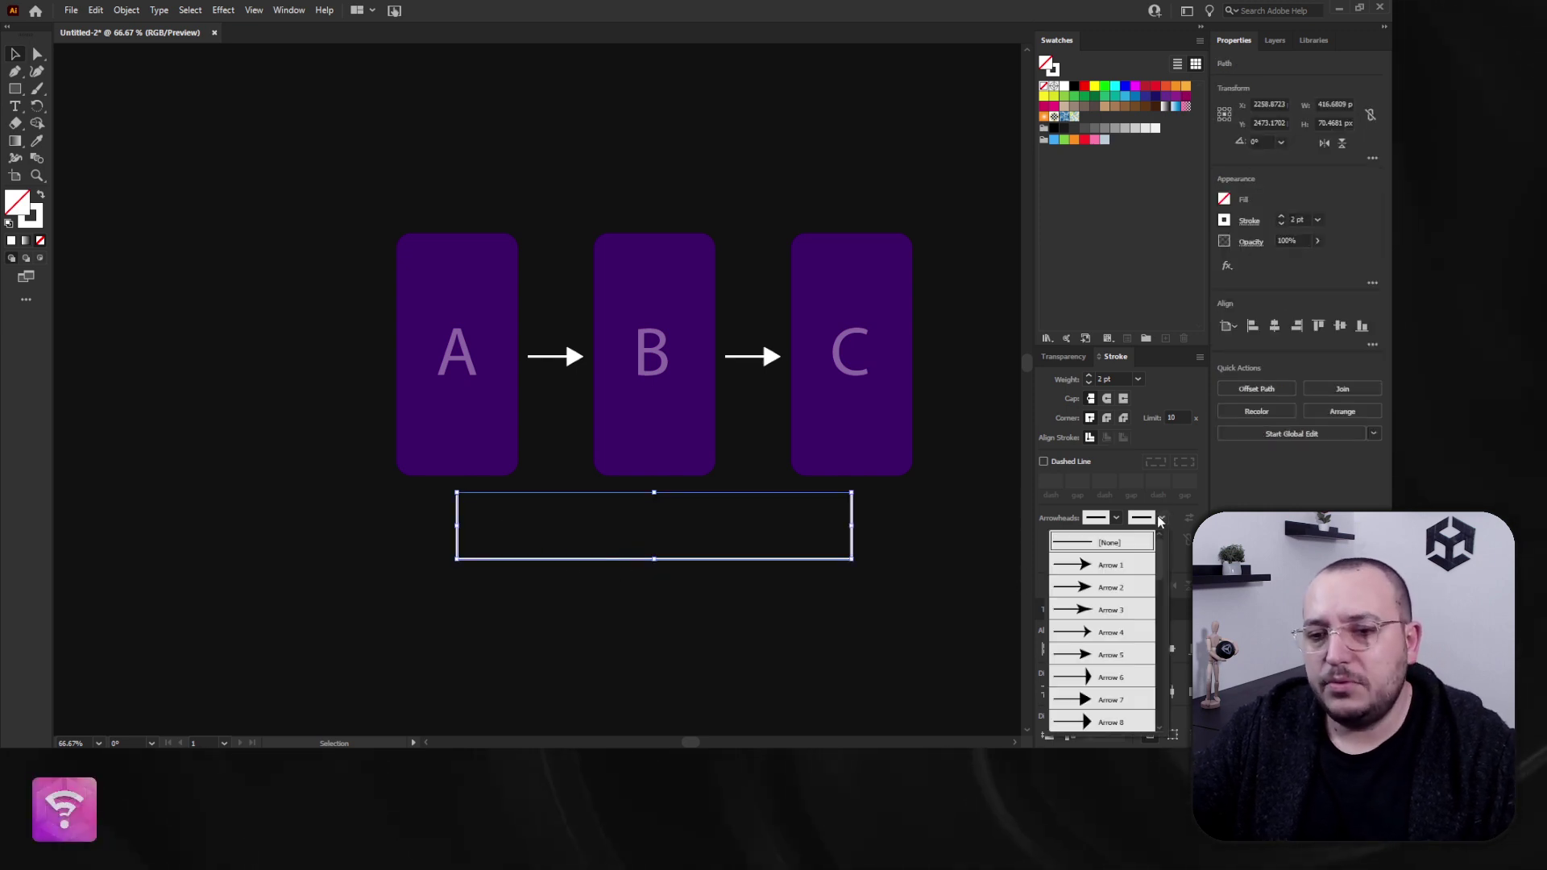
left_click(1106, 635)
left_click(708, 622)
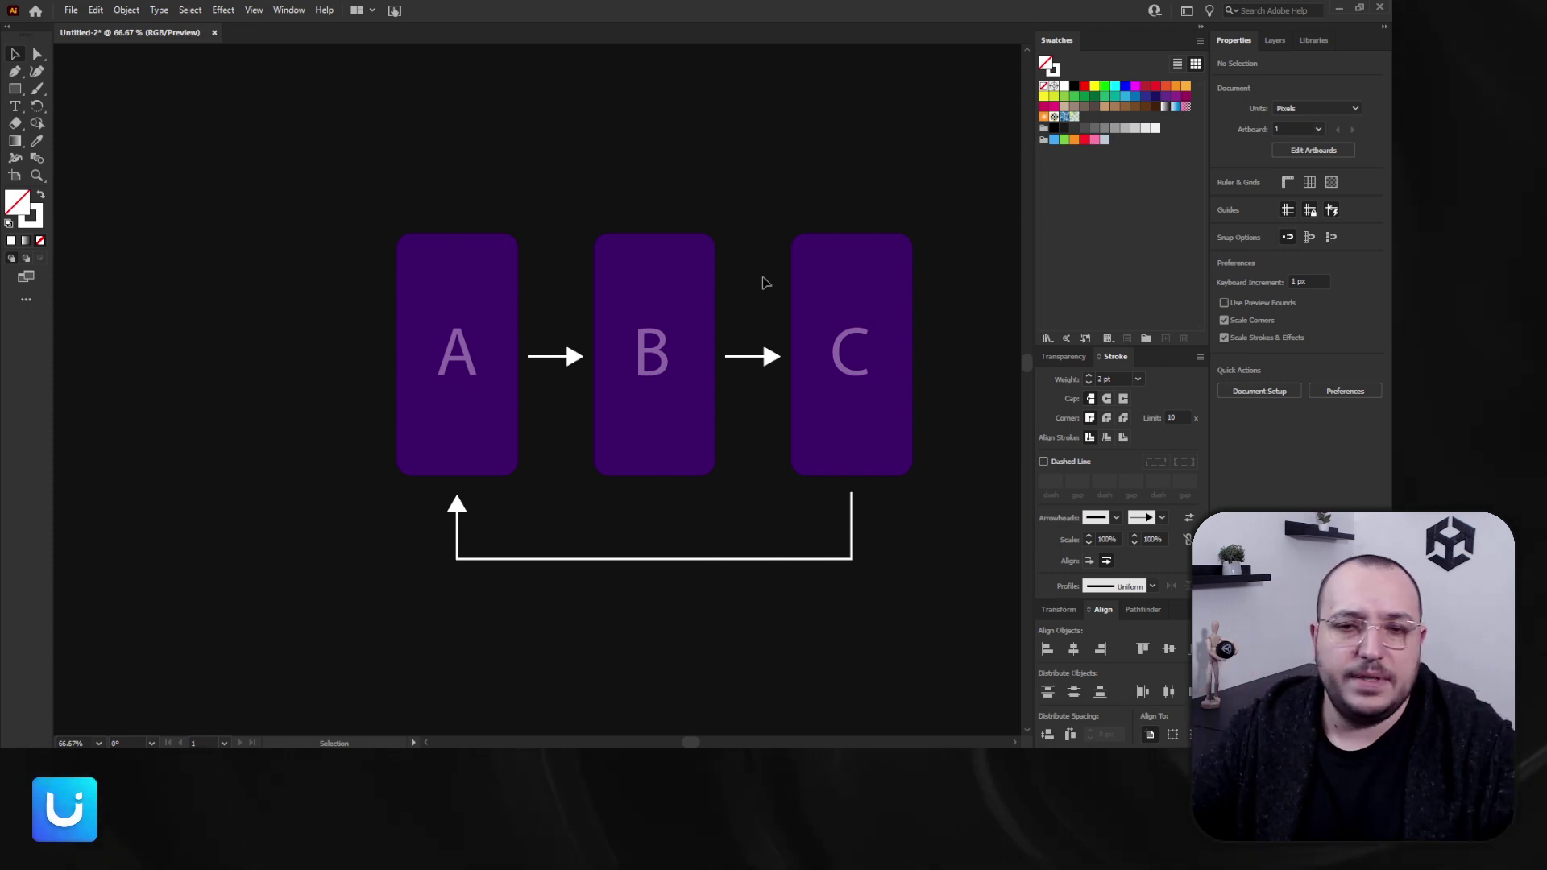
Step: Duplicate card C and its incoming arrow one position to the right and delete the original C card
left_click_drag(770, 297, 484, 320)
left_click_drag(506, 377, 442, 459)
left_click_drag(336, 449, 511, 457, "alt+shift")
left_click(380, 473)
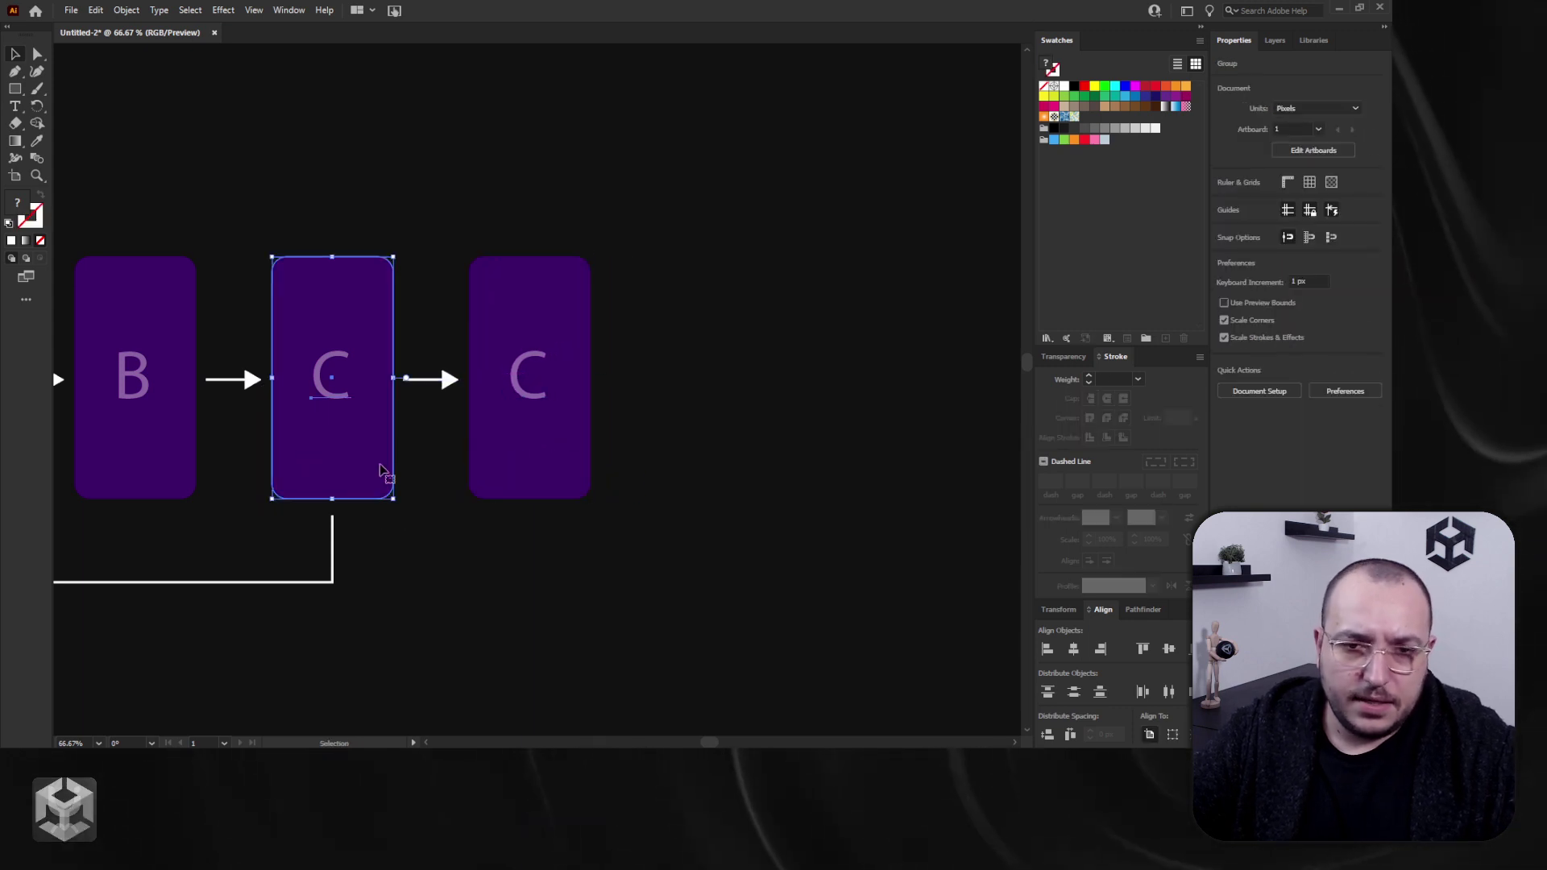
key("Delete")
Step: Copy the letter B into the empty gap between the last two arrows and change the copy's text to "..."
left_click(149, 387)
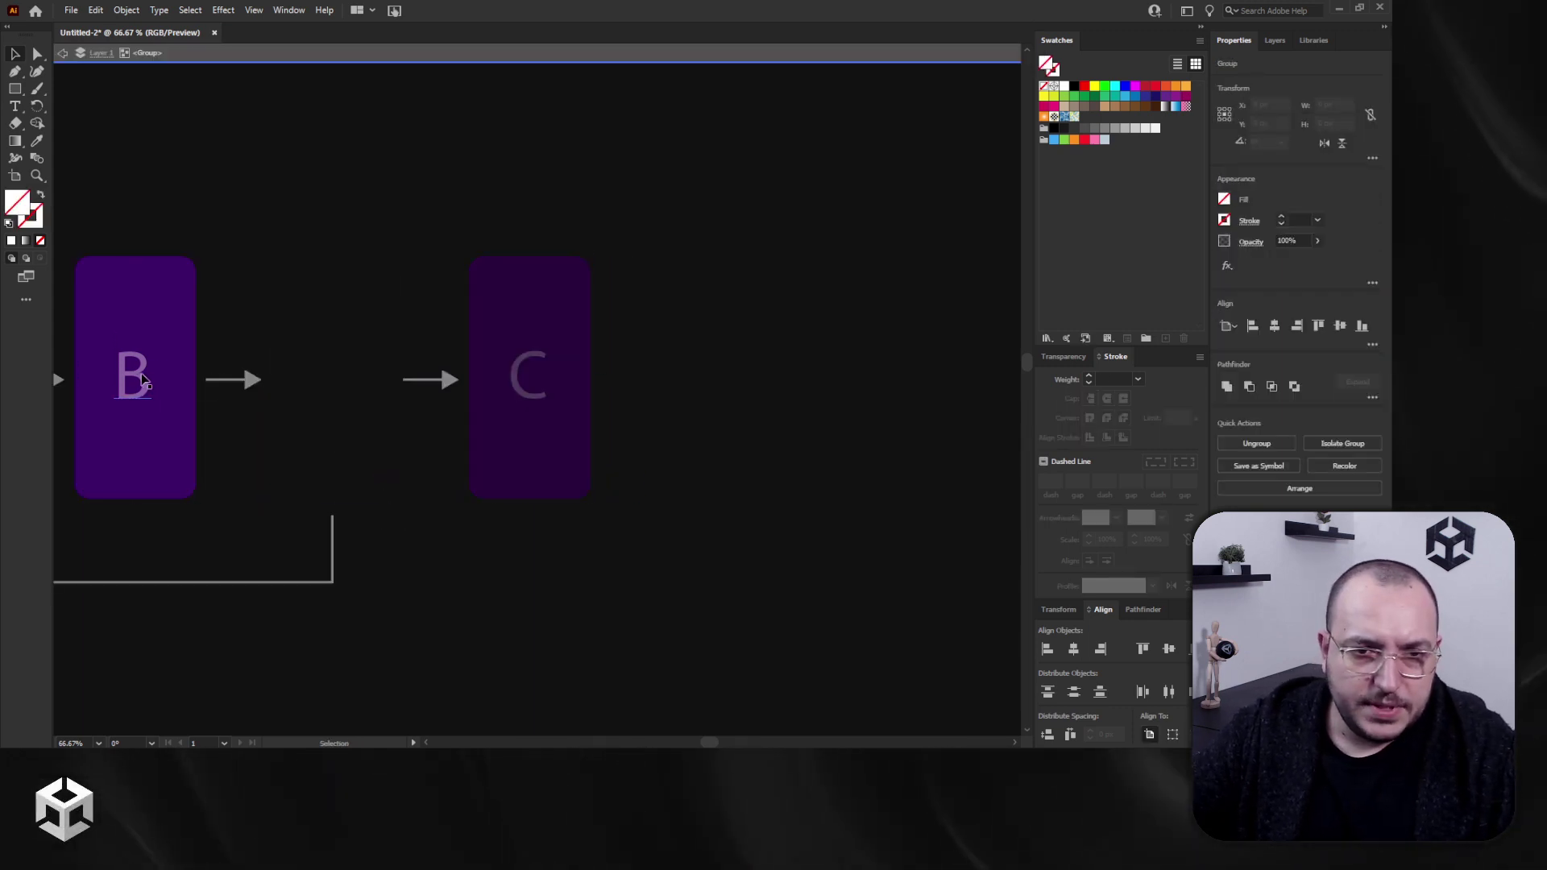
key("a")
left_click(311, 417)
left_click_drag(136, 391, 348, 391, "alt+shift")
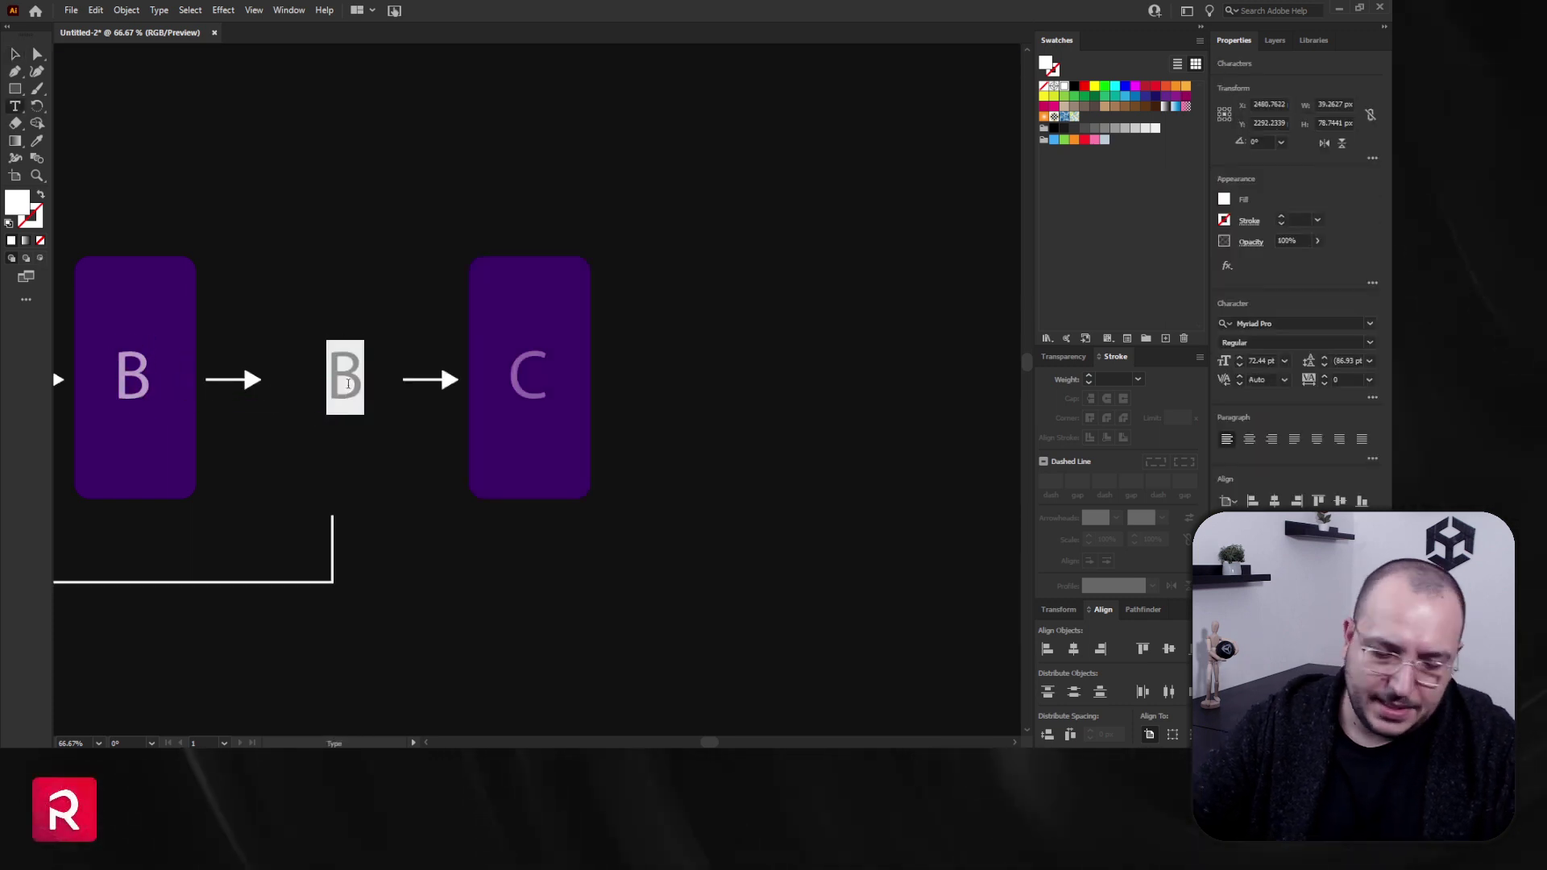
key("BackSpace")
type("...")
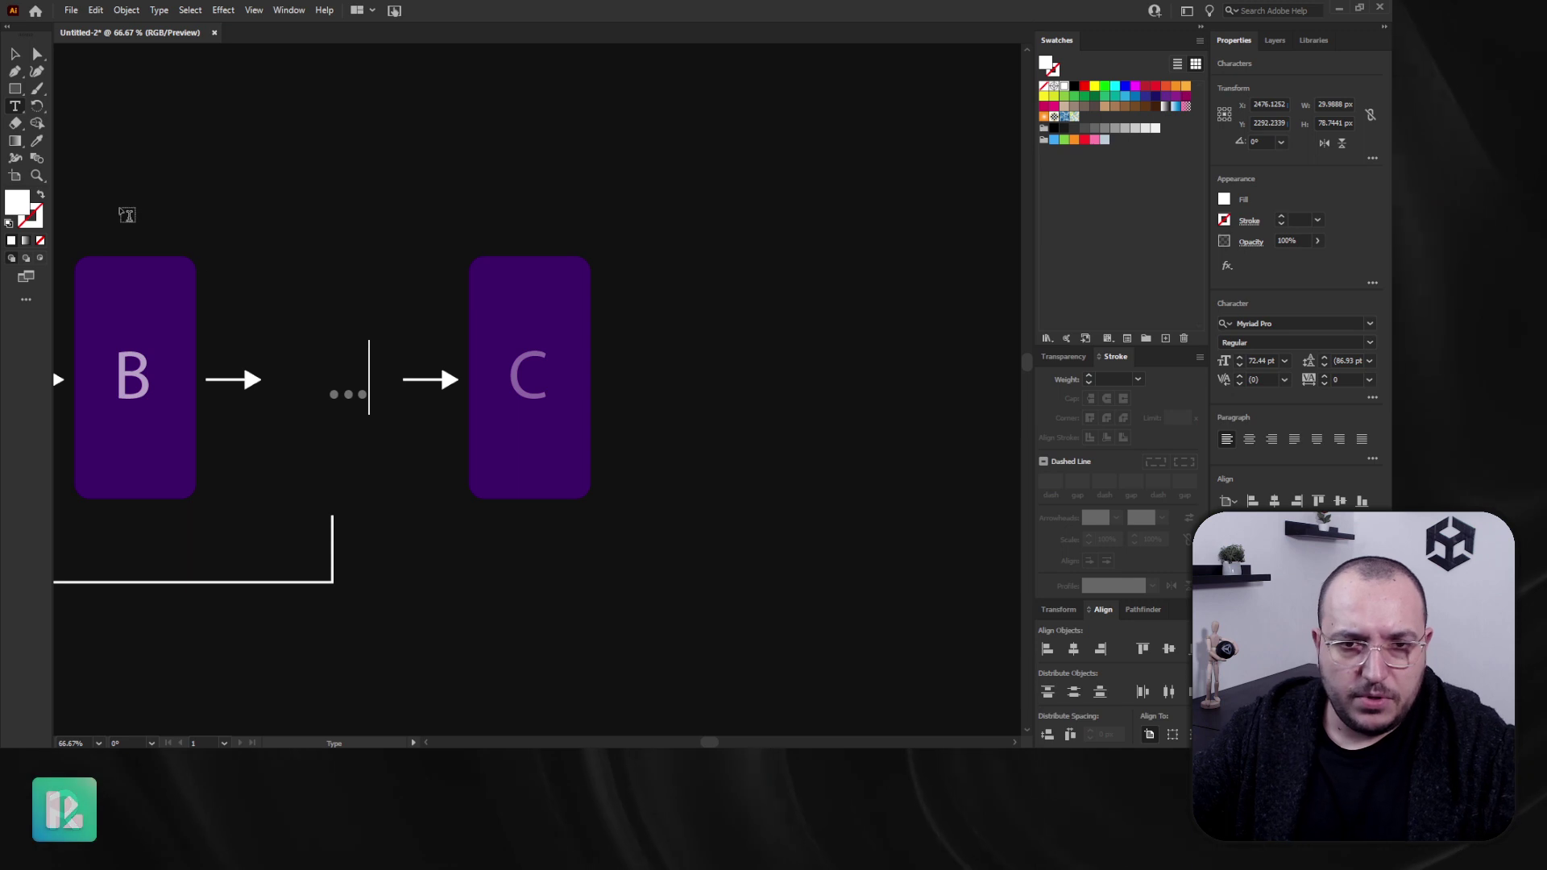
Step: Change the letter on the last card to n
double_click(523, 377)
double_click(522, 377)
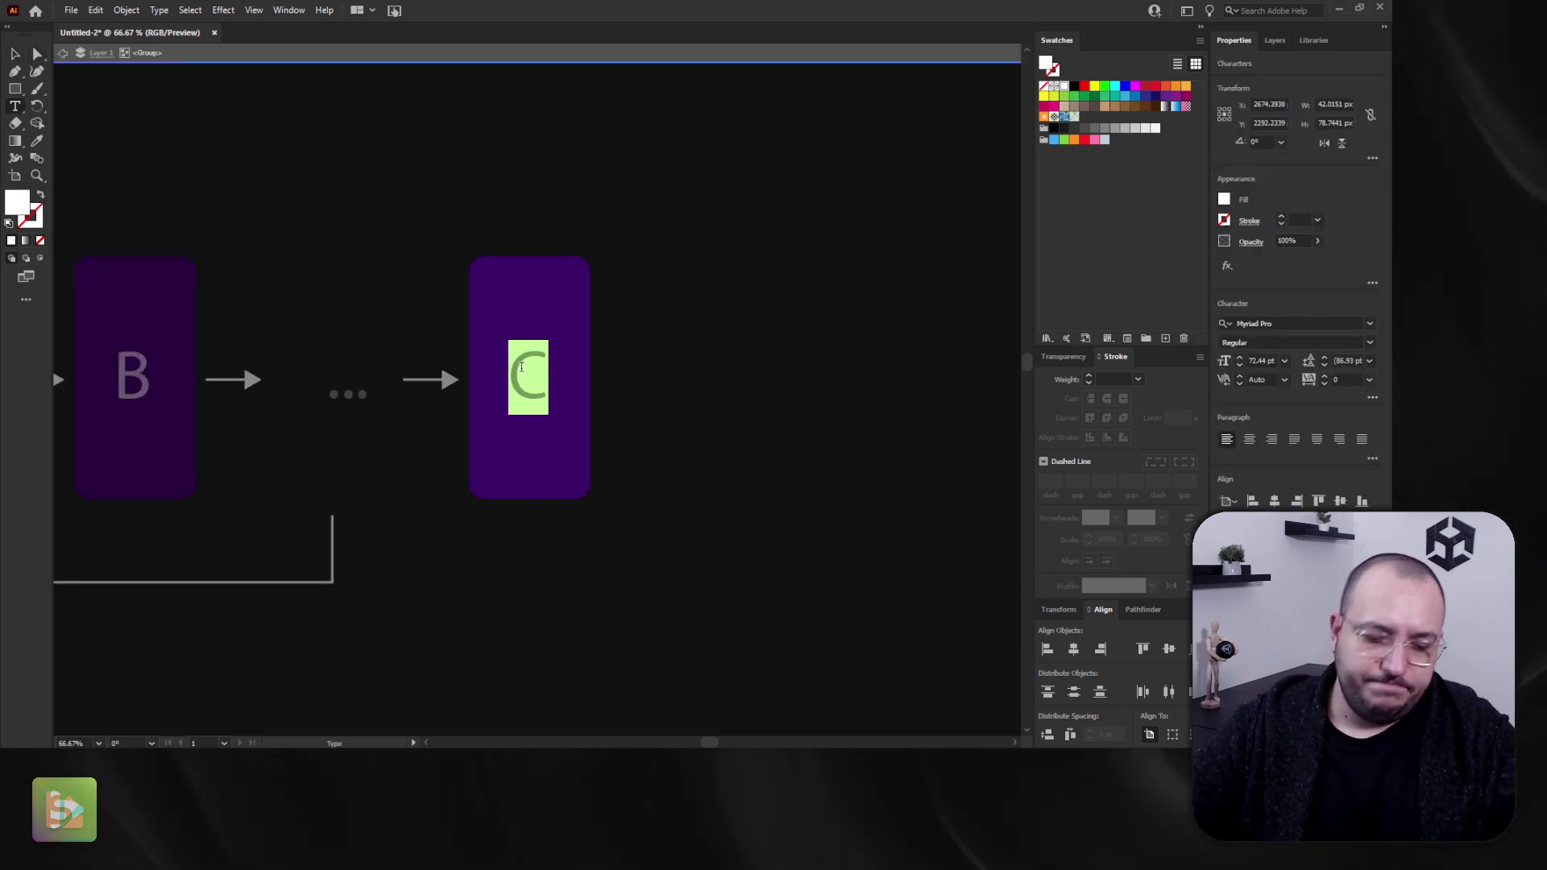
type("n")
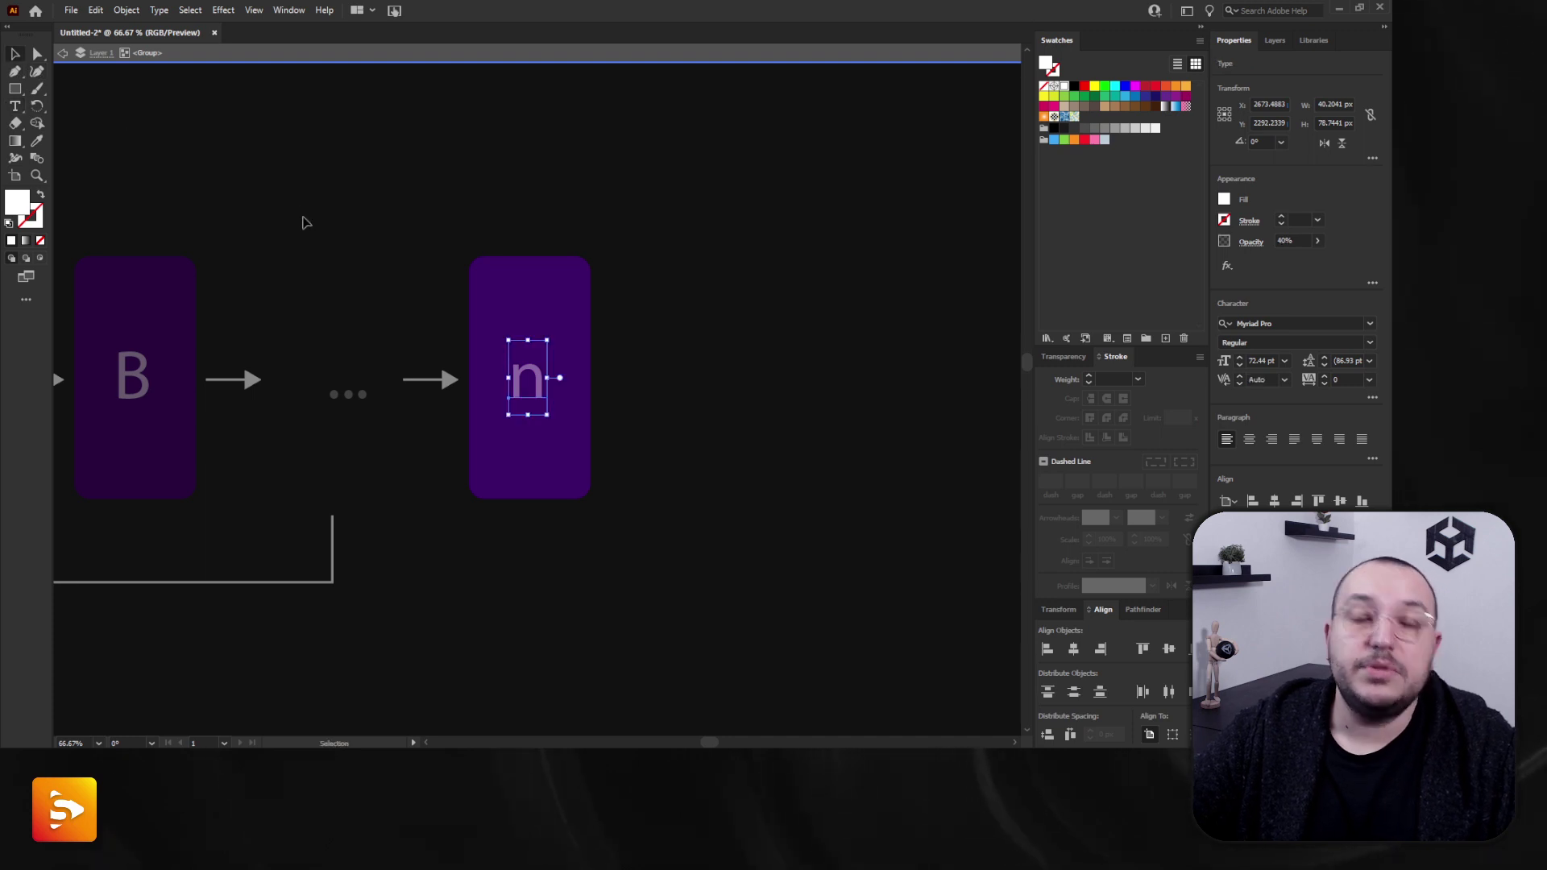
key("Escape")
left_click_drag(283, 266, 435, 303)
Step: Convert the three dots to outlines and set their opacity to 100%
scroll(435, 304, "up", 2, "alt")
left_click(625, 487)
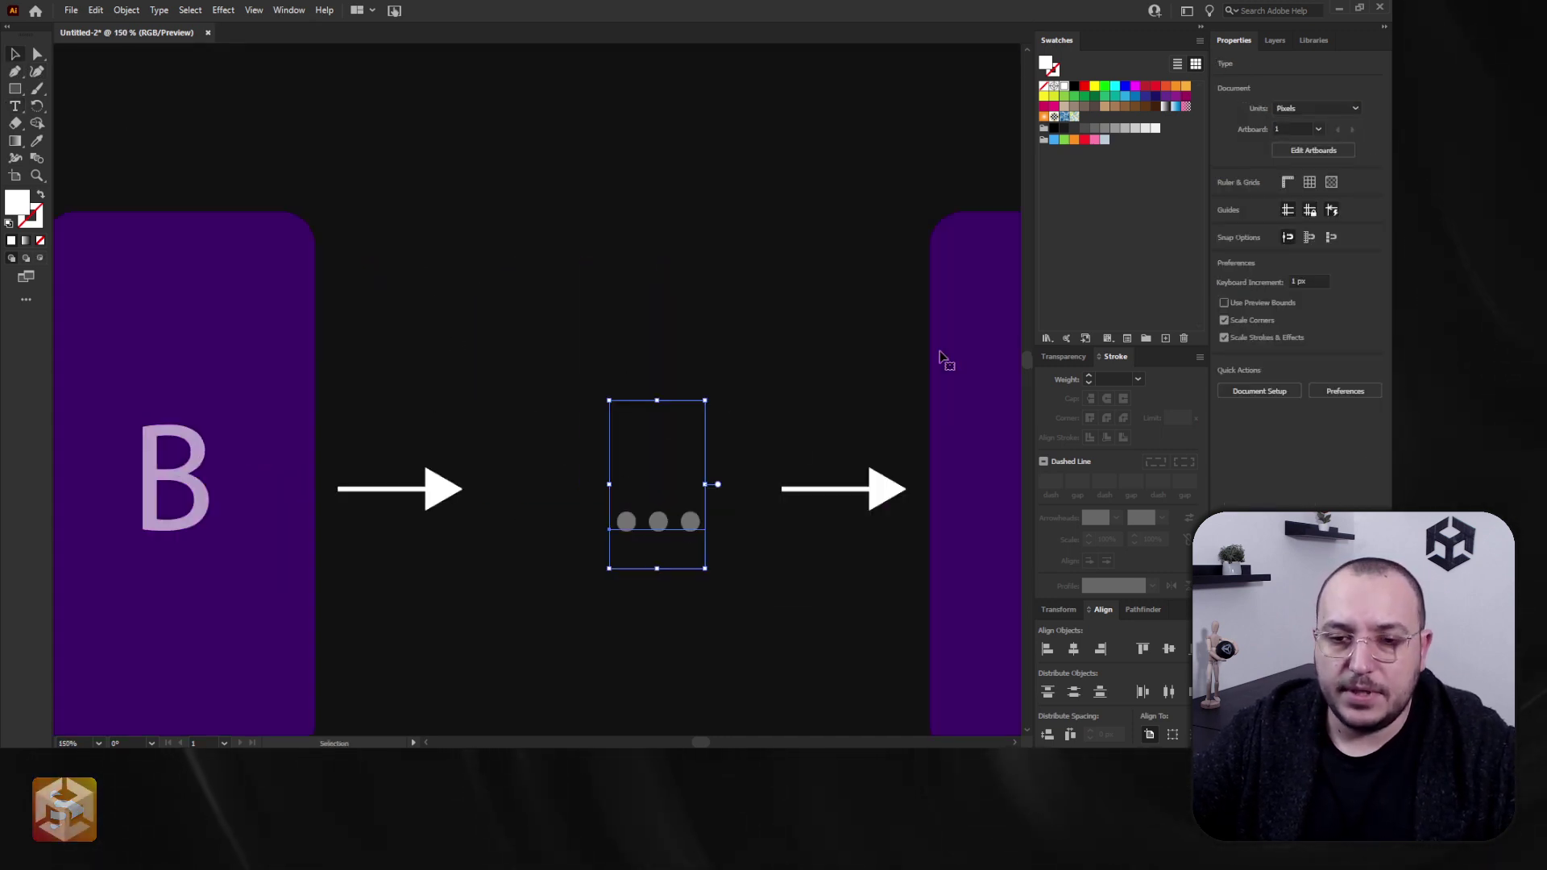
key("ctrl+shift+o")
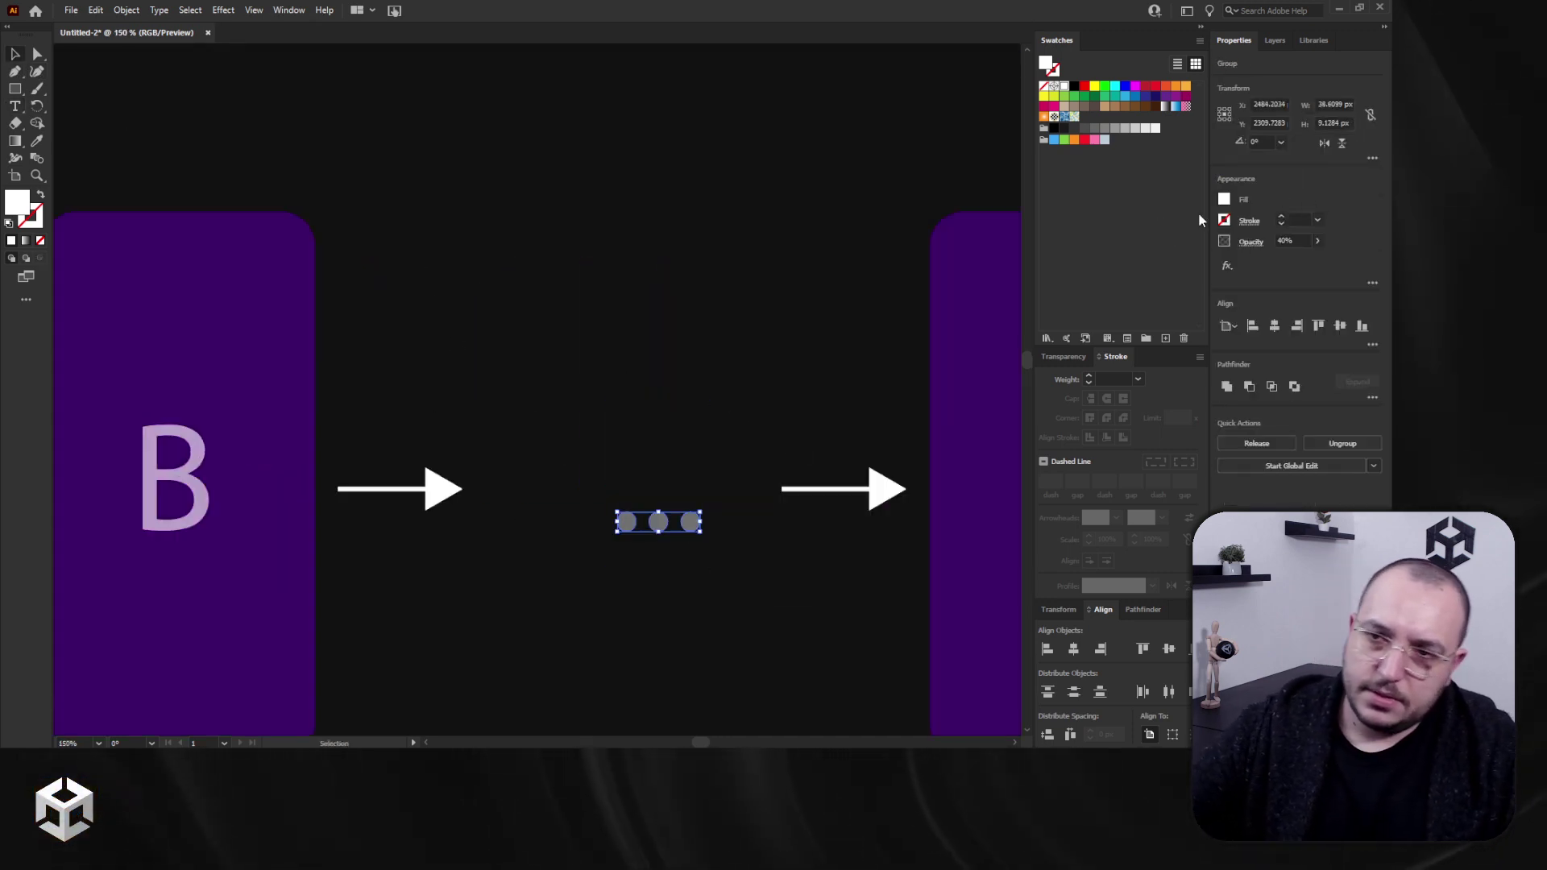
double_click(1304, 240)
type("100")
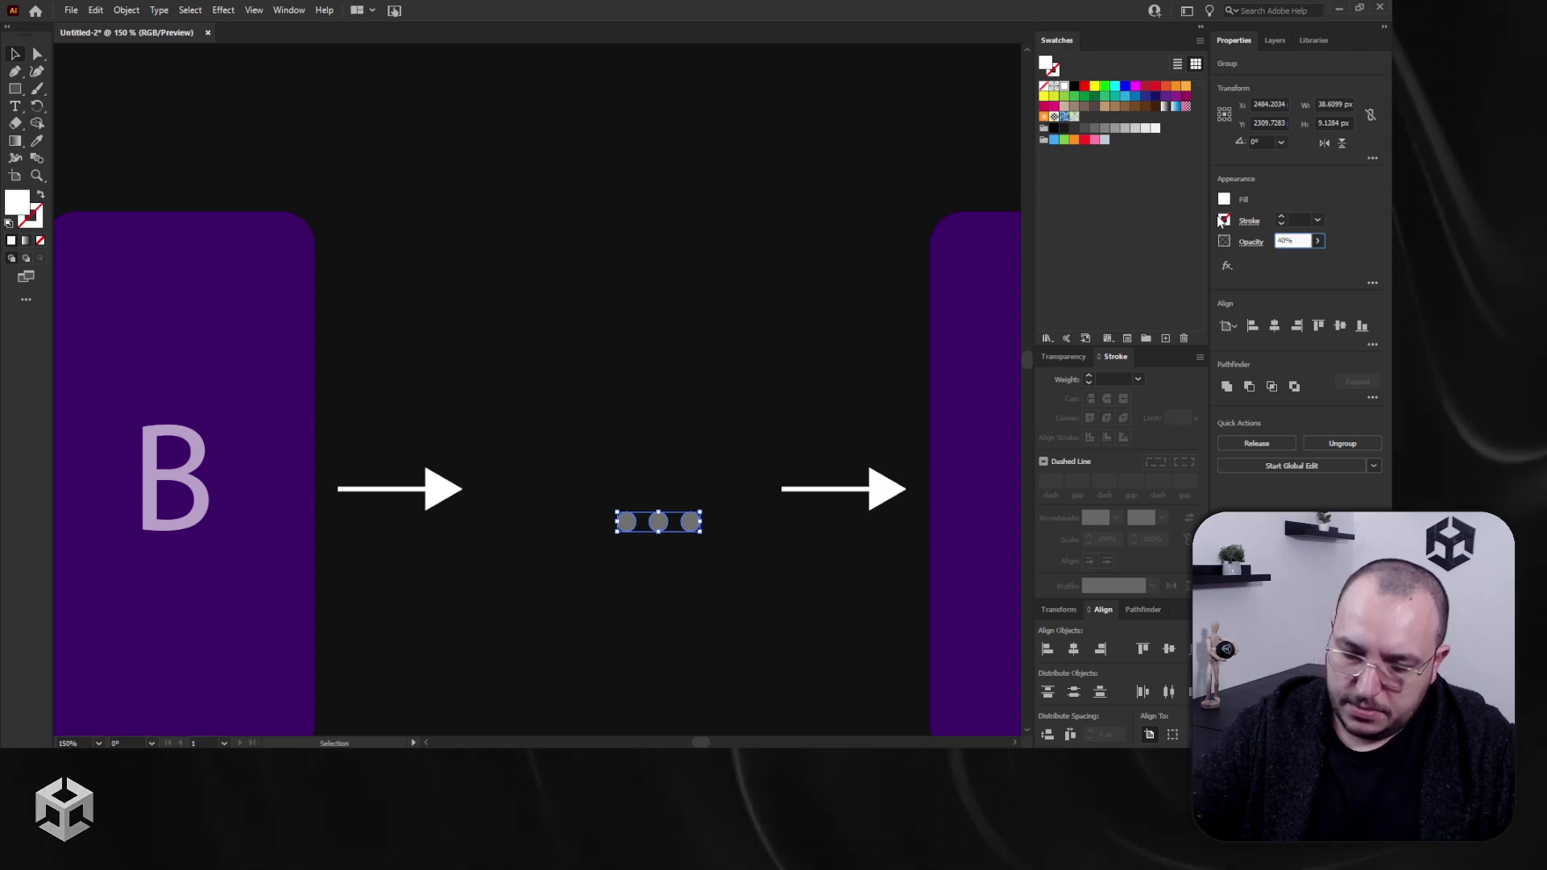
key("Return")
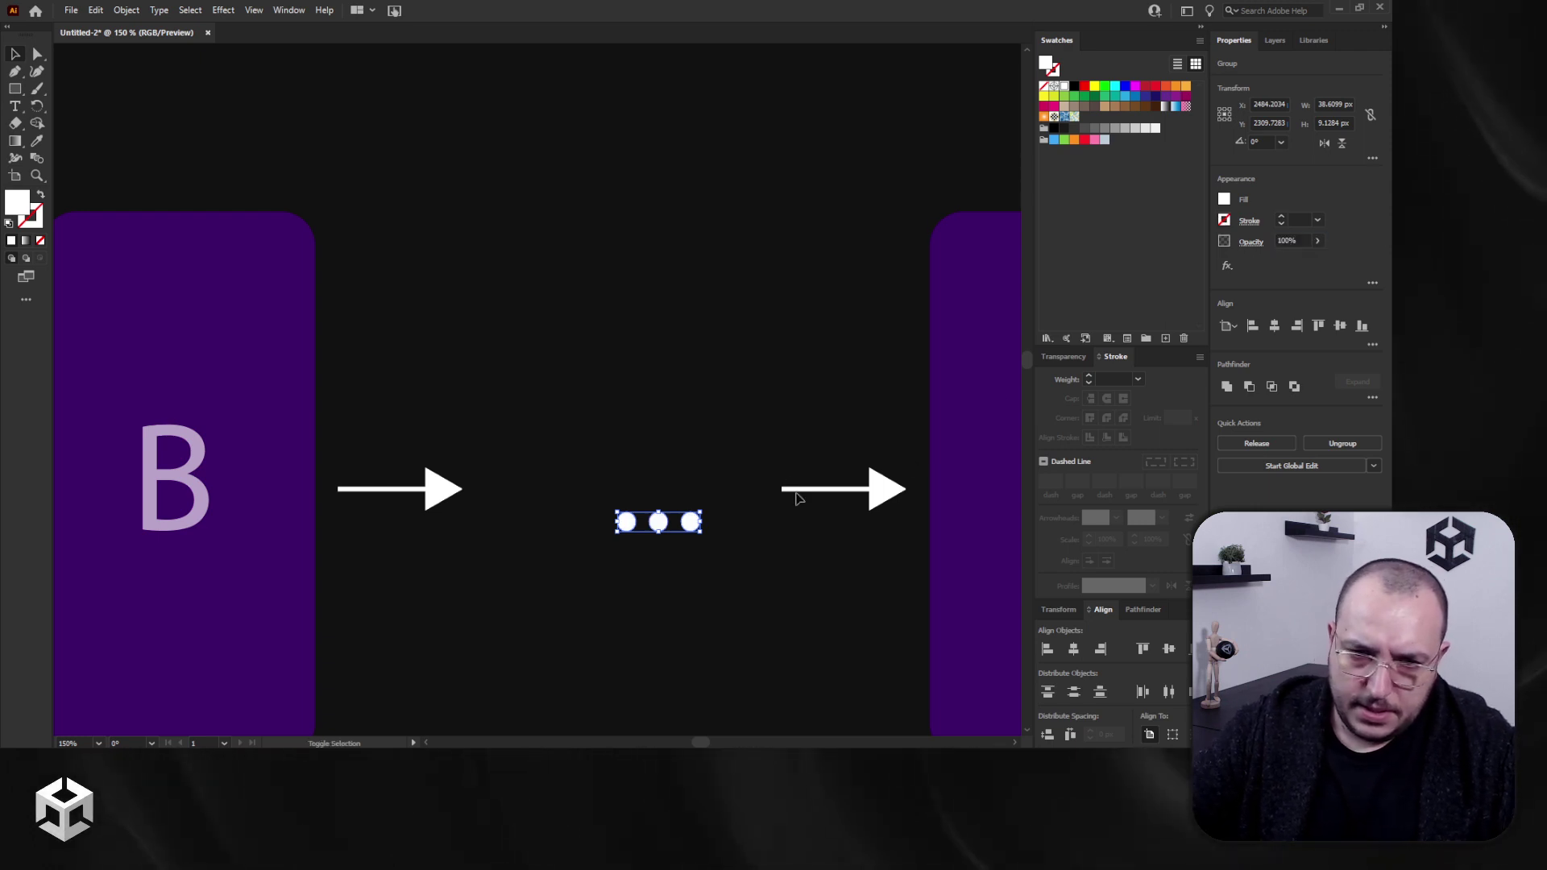
Step: Centre the dots between the two neighbouring arrows, vertically in line with them
left_click(797, 493, "shift")
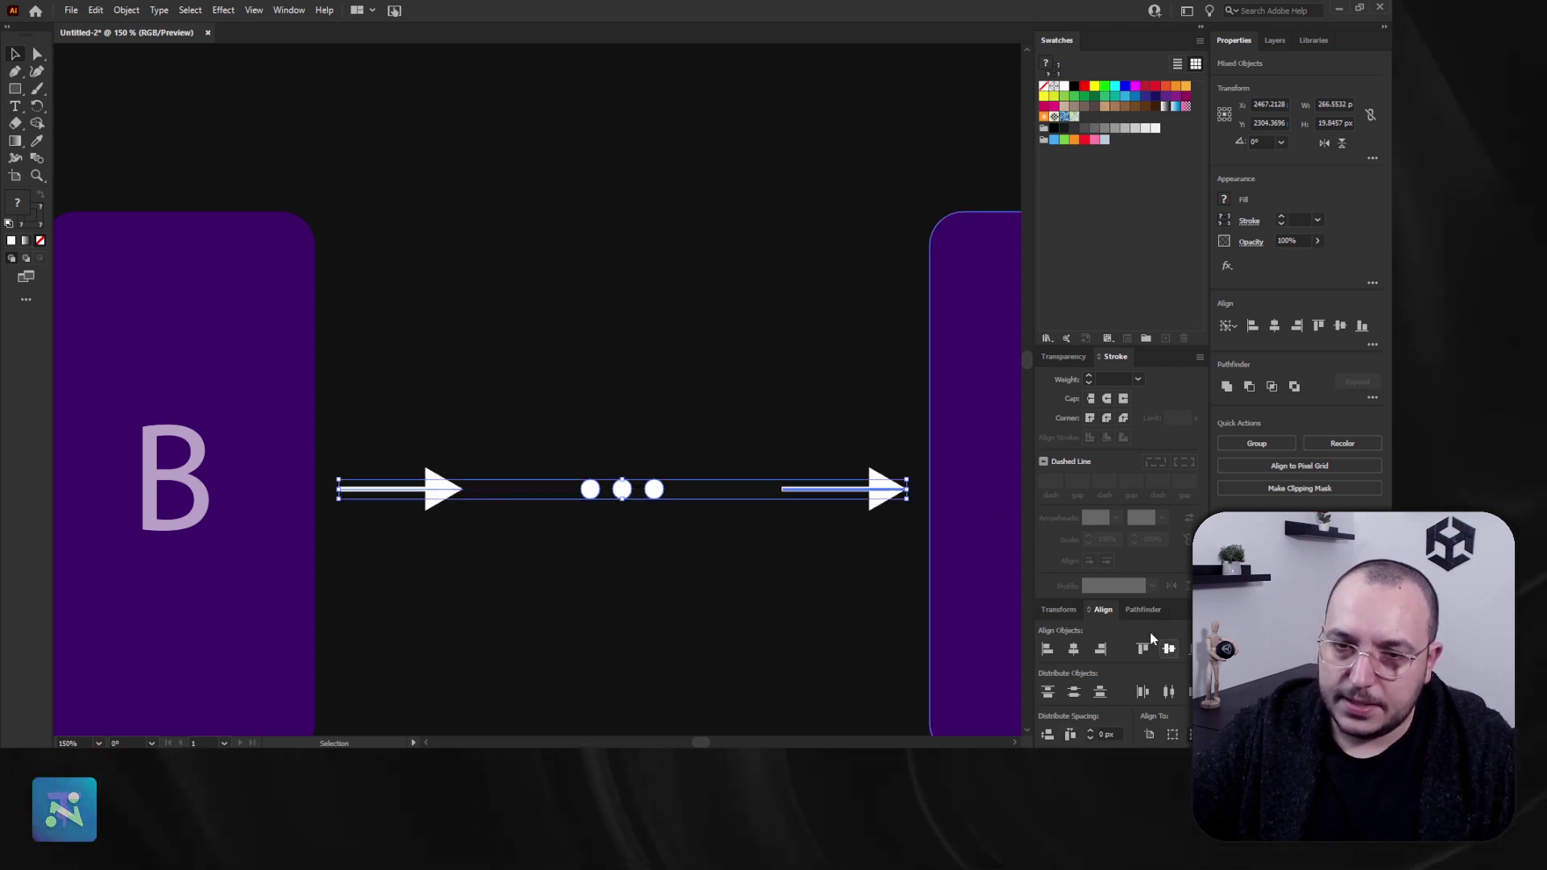
left_click(639, 405)
Step: Extend the return arrow's path horizontally so that it starts beneath the centre of card n
scroll(639, 404, "down", 4, "alt")
scroll(700, 518, "up", 1, "alt")
key("a")
left_click_drag(691, 474, 838, 471, "shift")
left_click(683, 594)
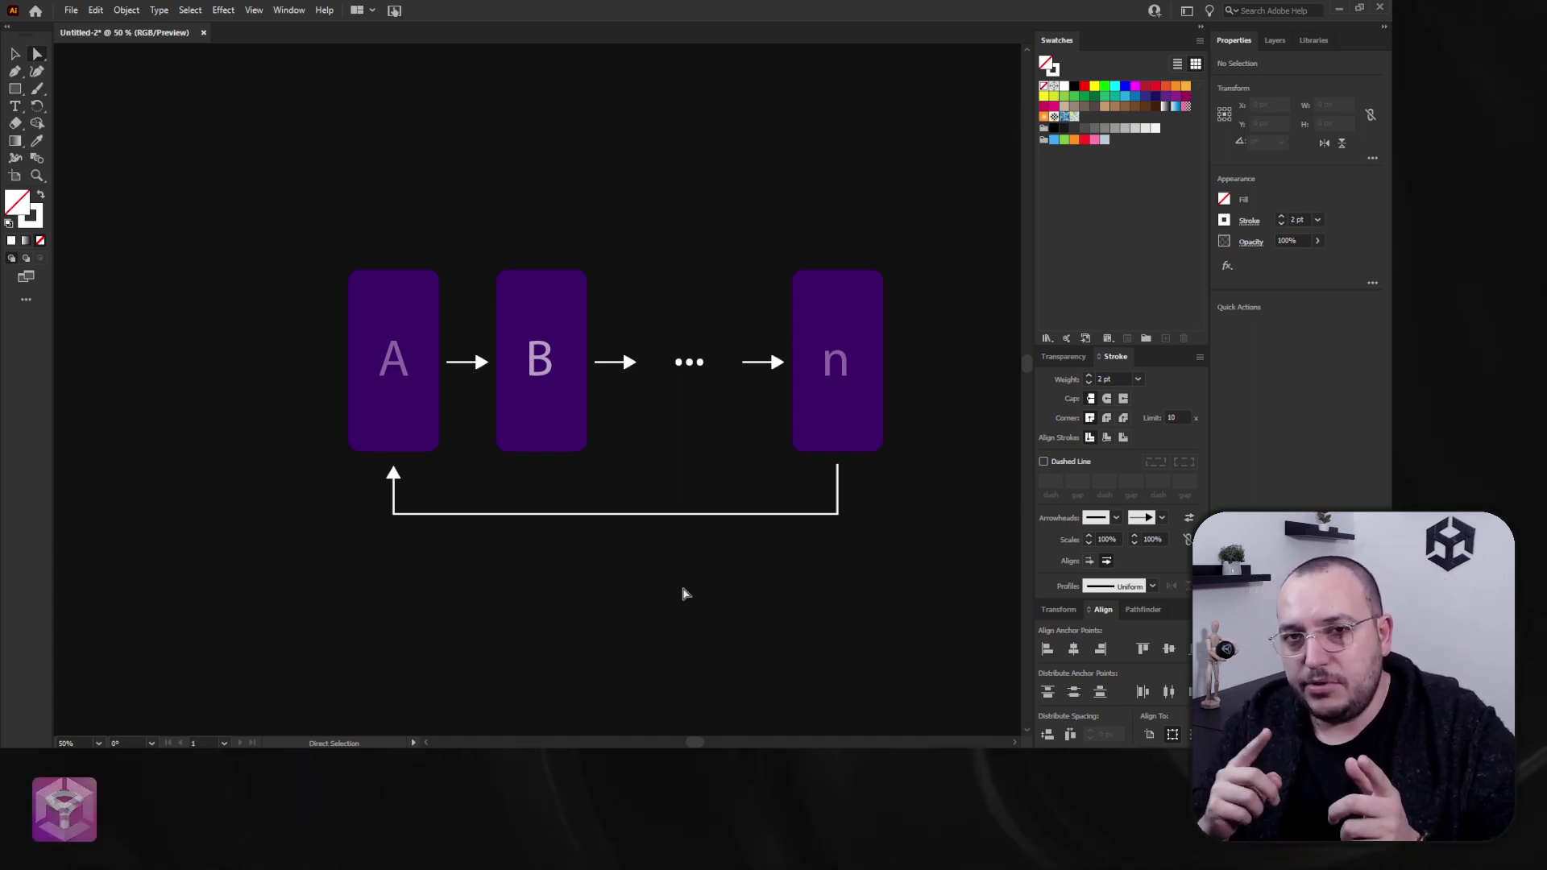
Step: Add a copy rotated 180° below the arrow between A and B, and repeat it below the other two arrows
scroll(620, 403, "up", 2, "alt")
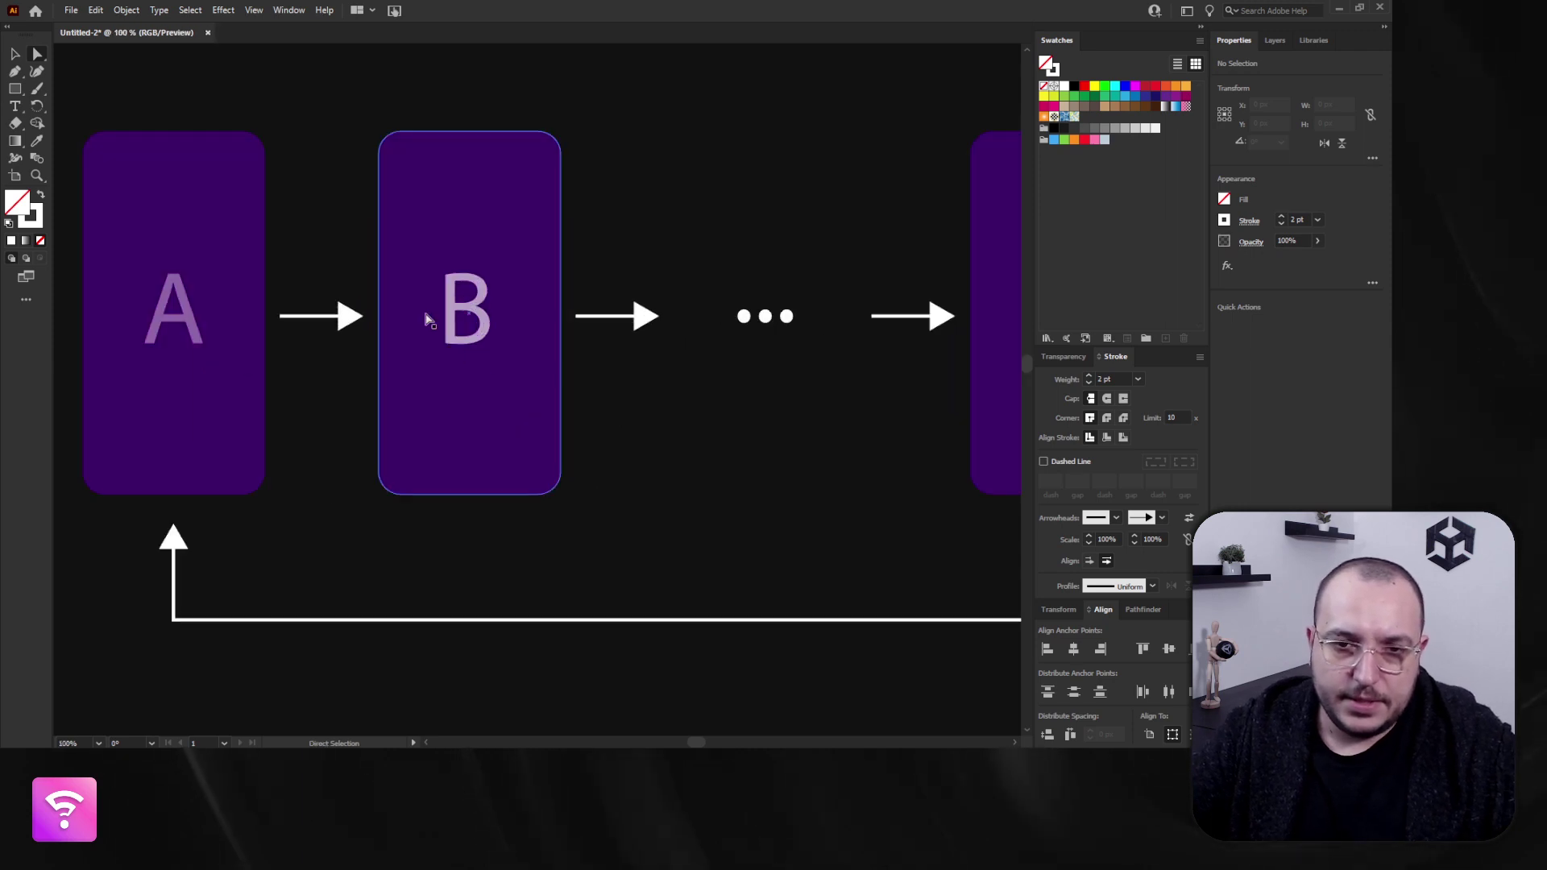
left_click(332, 320)
left_click_drag(328, 321, 617, 357, "alt")
key("v")
key("ctrl+d")
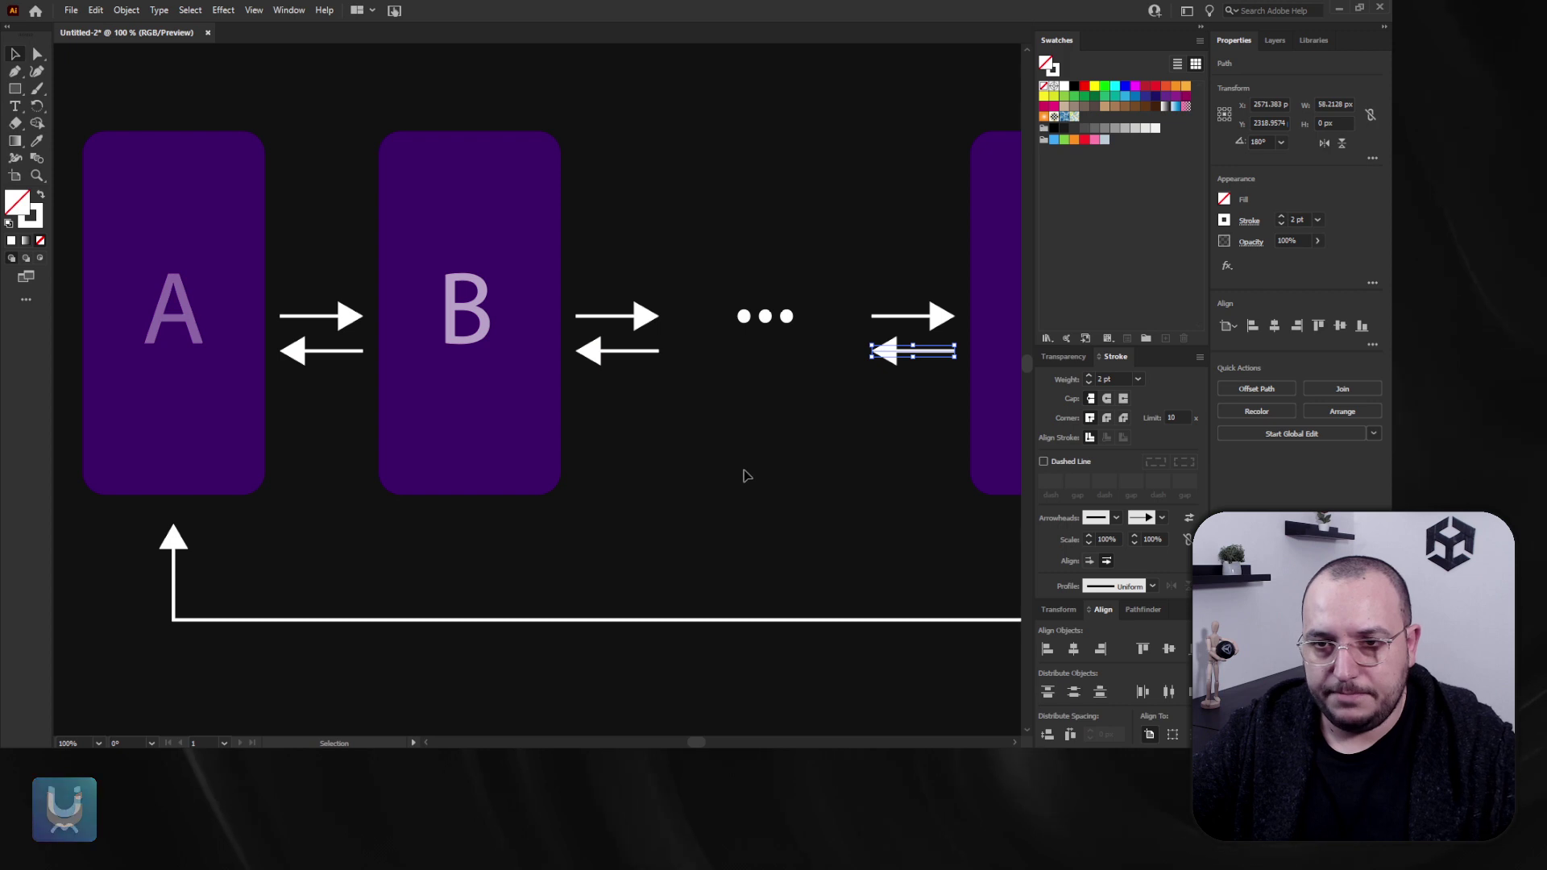
left_click(729, 443)
scroll(730, 440, "down", 1, "alt")
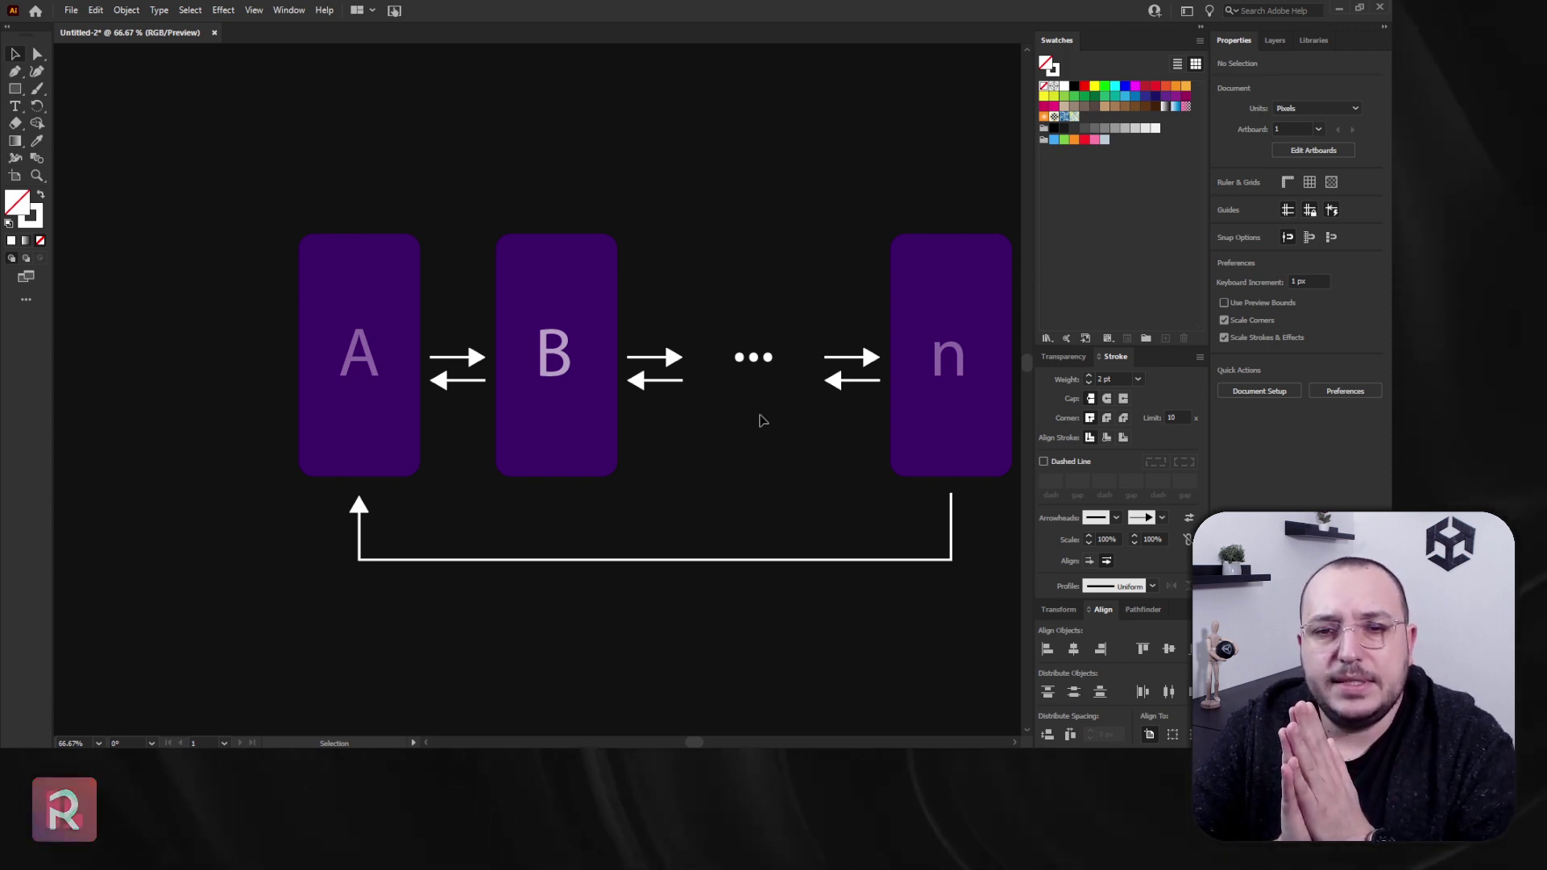
left_click_drag(756, 439, 650, 397)
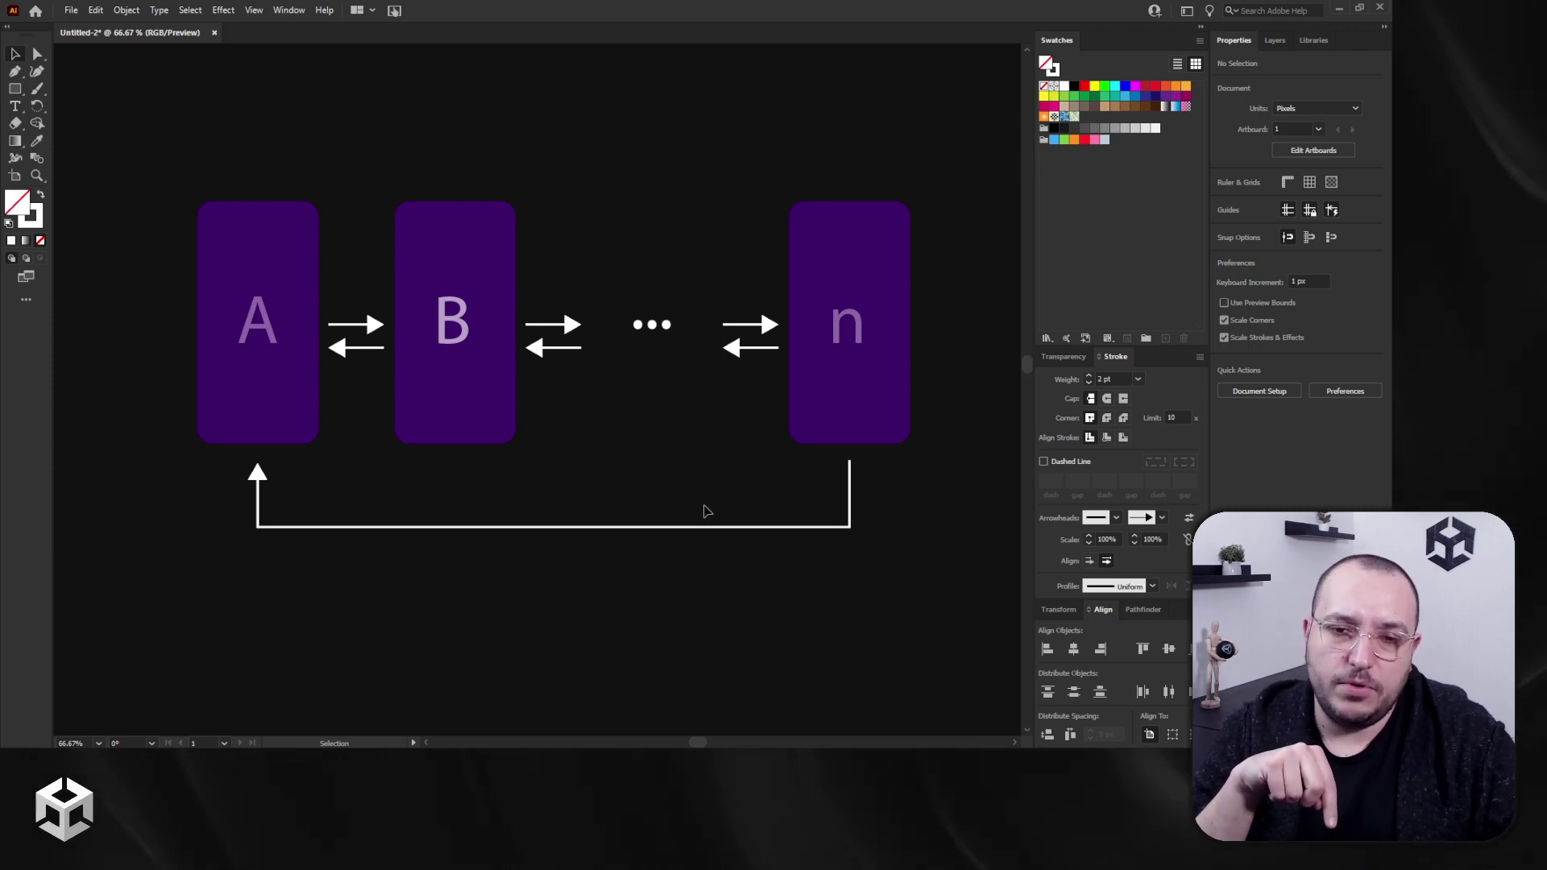
Step: Switch to Unity, open the Assets/Doozy/_Examples folder and select the E03 - Signals - On Boarding (Portrait) folder
key("alt+Tab")
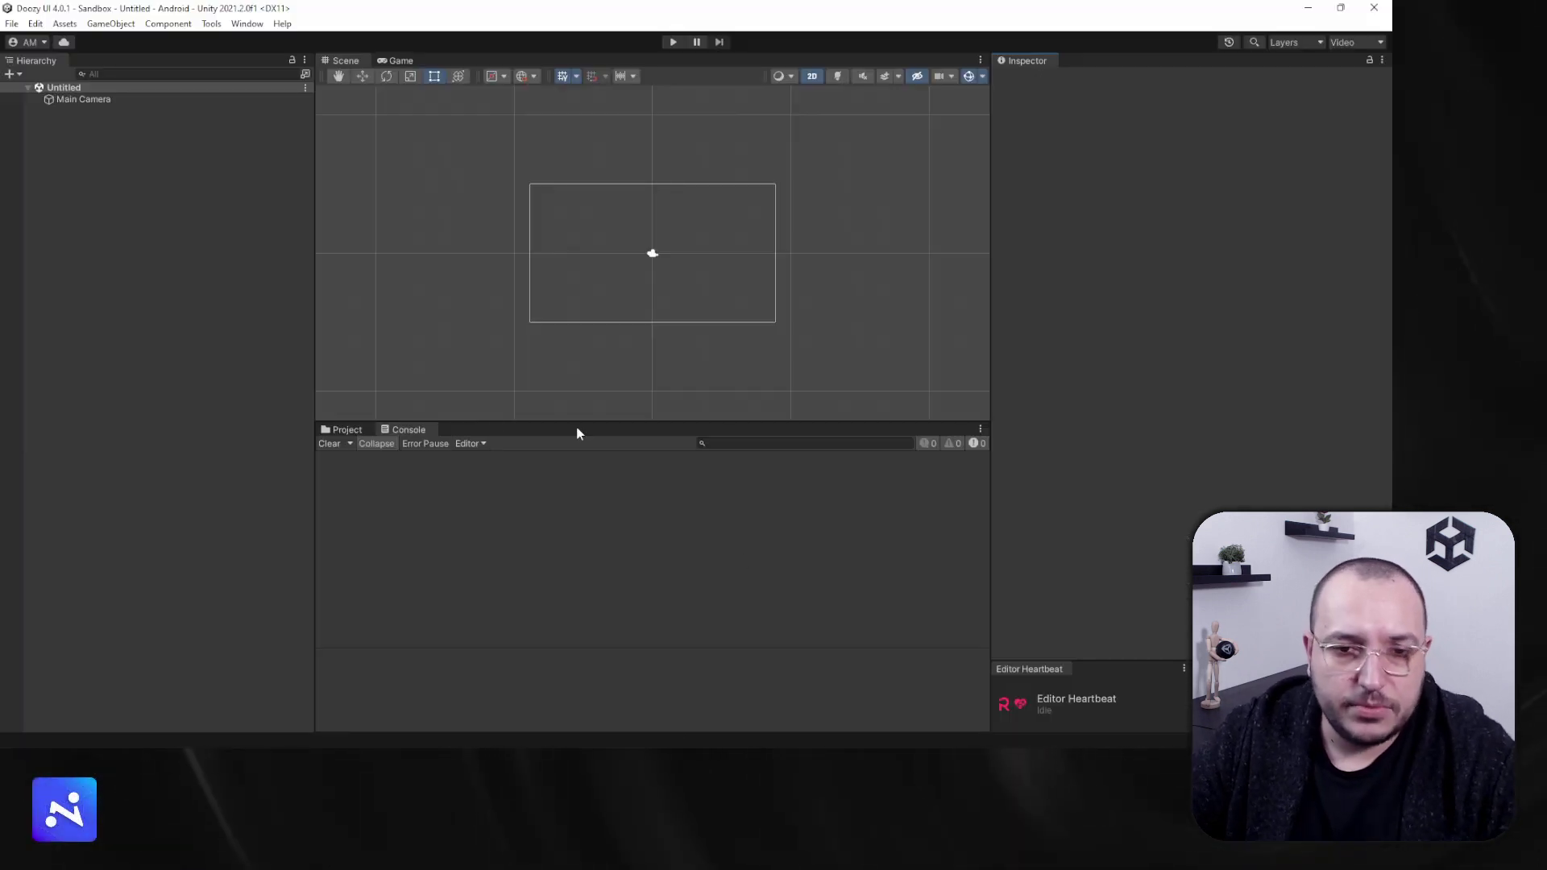
left_click(341, 431)
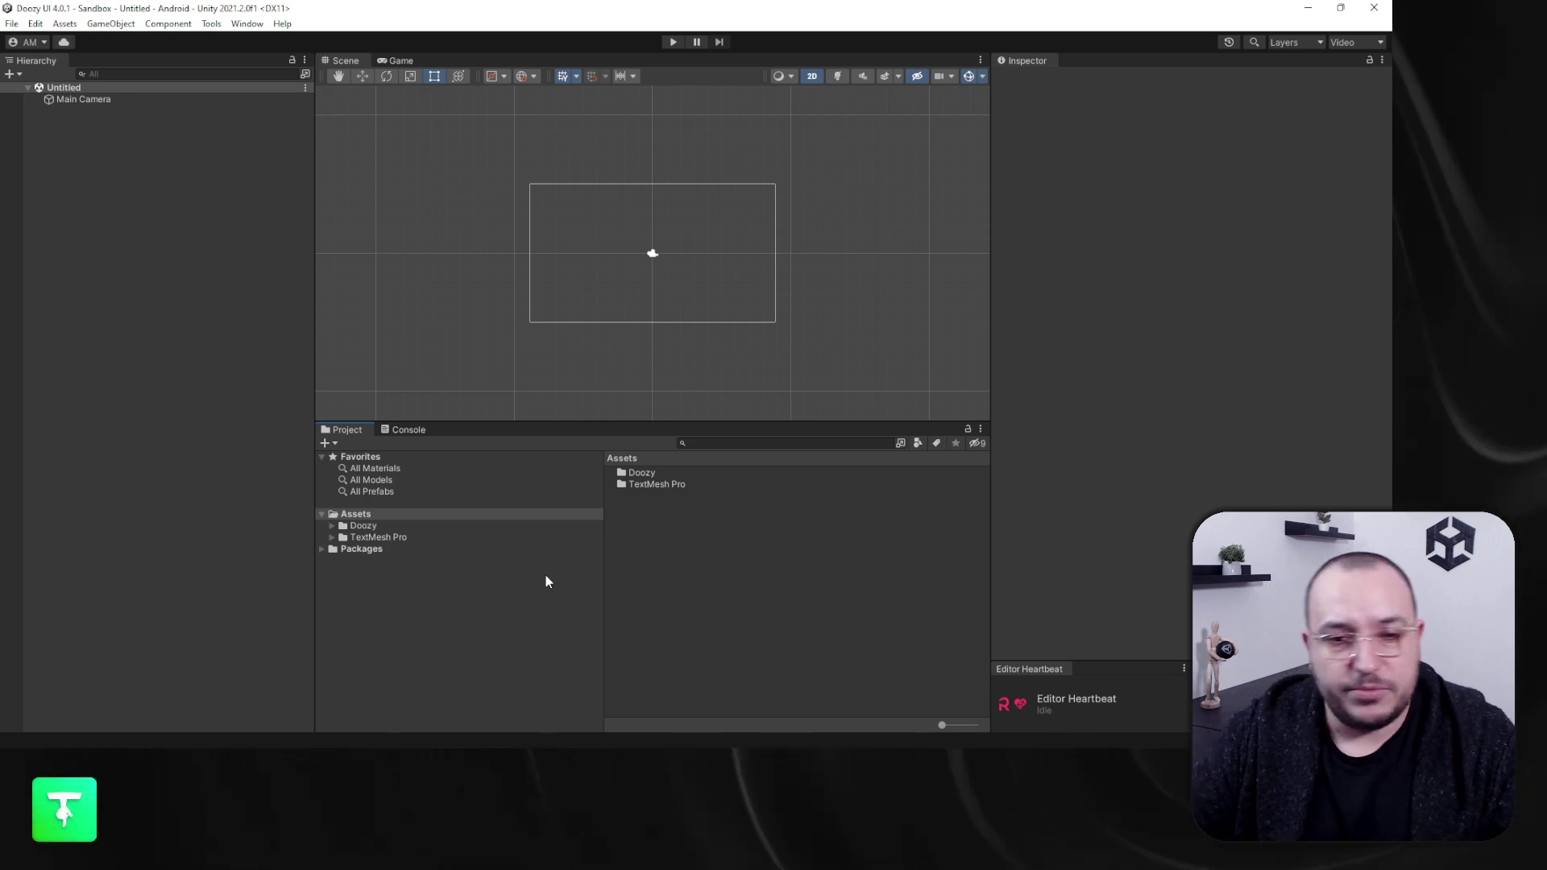
left_click(364, 525)
double_click(650, 474)
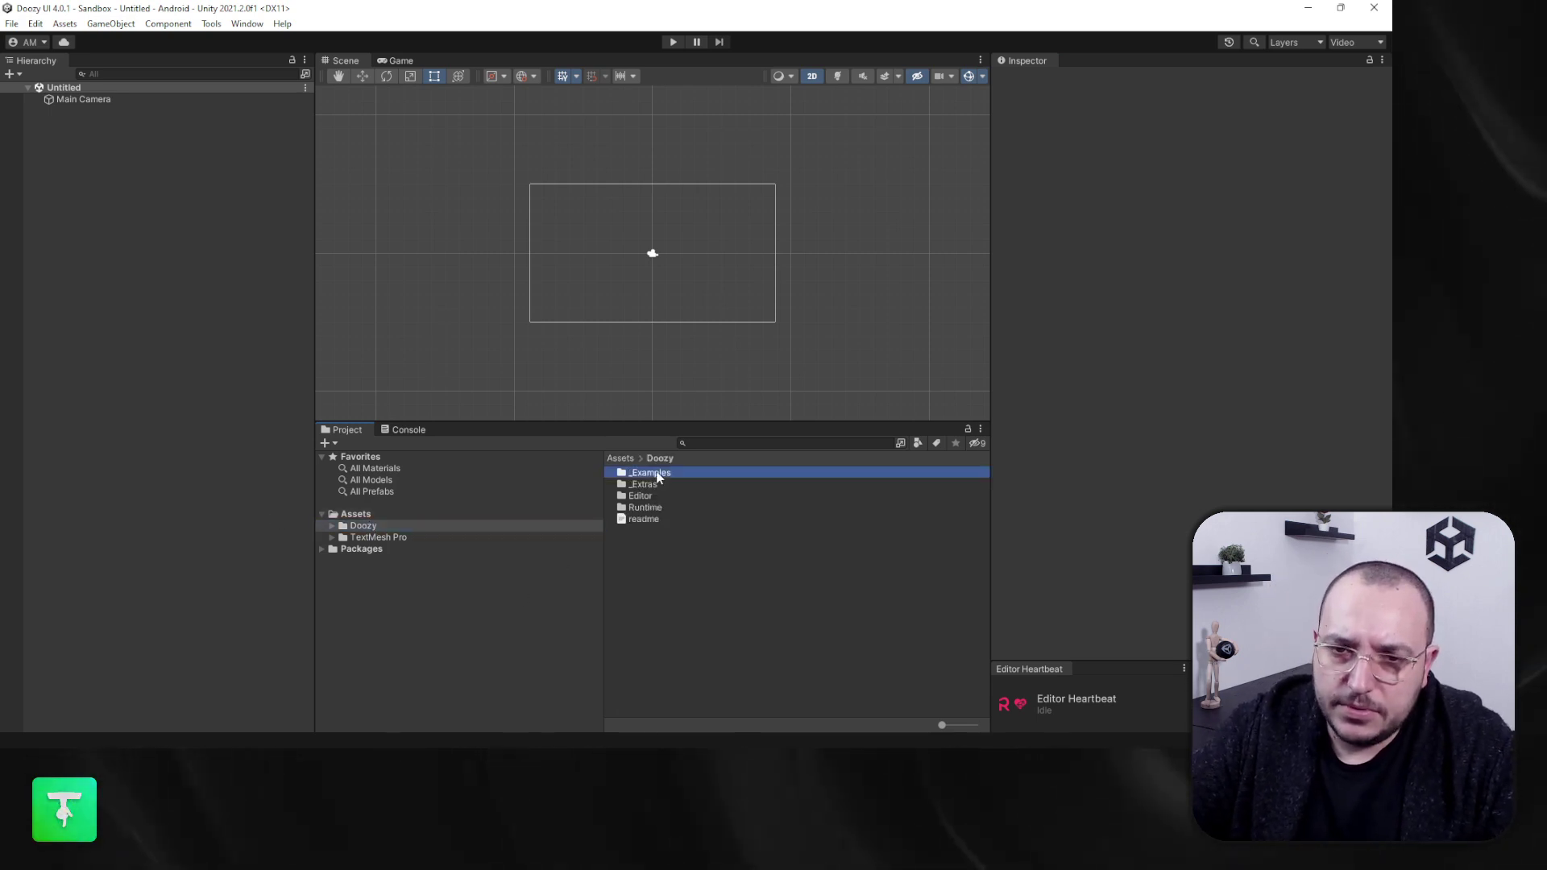
left_click(709, 496)
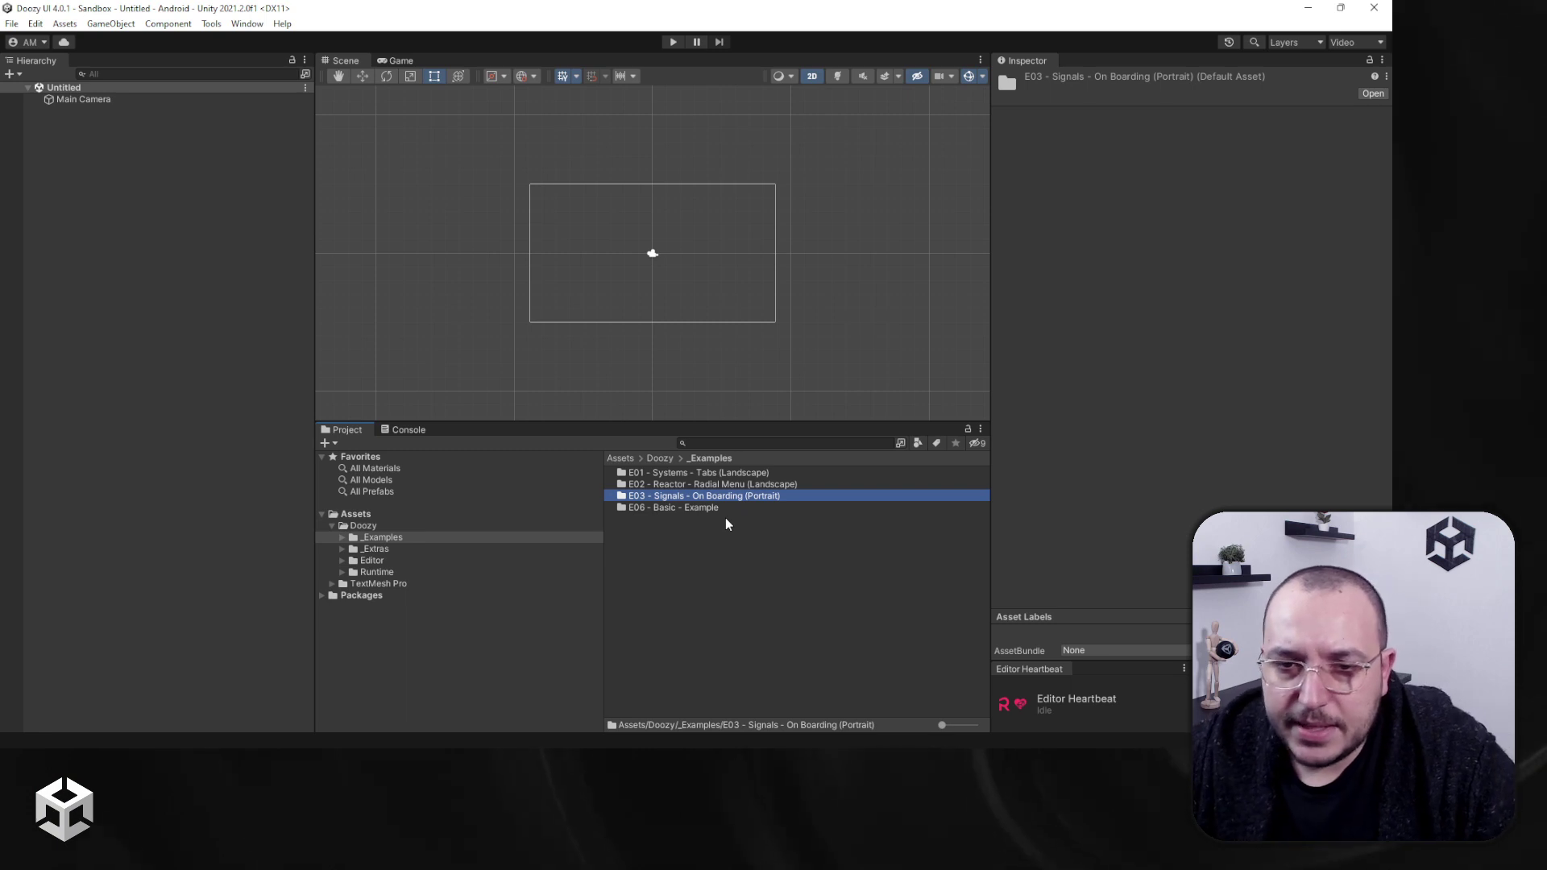
Step: Open the E03 scene from the E03 - Signals - On Boarding (Portrait) folder
double_click(772, 497)
double_click(650, 519)
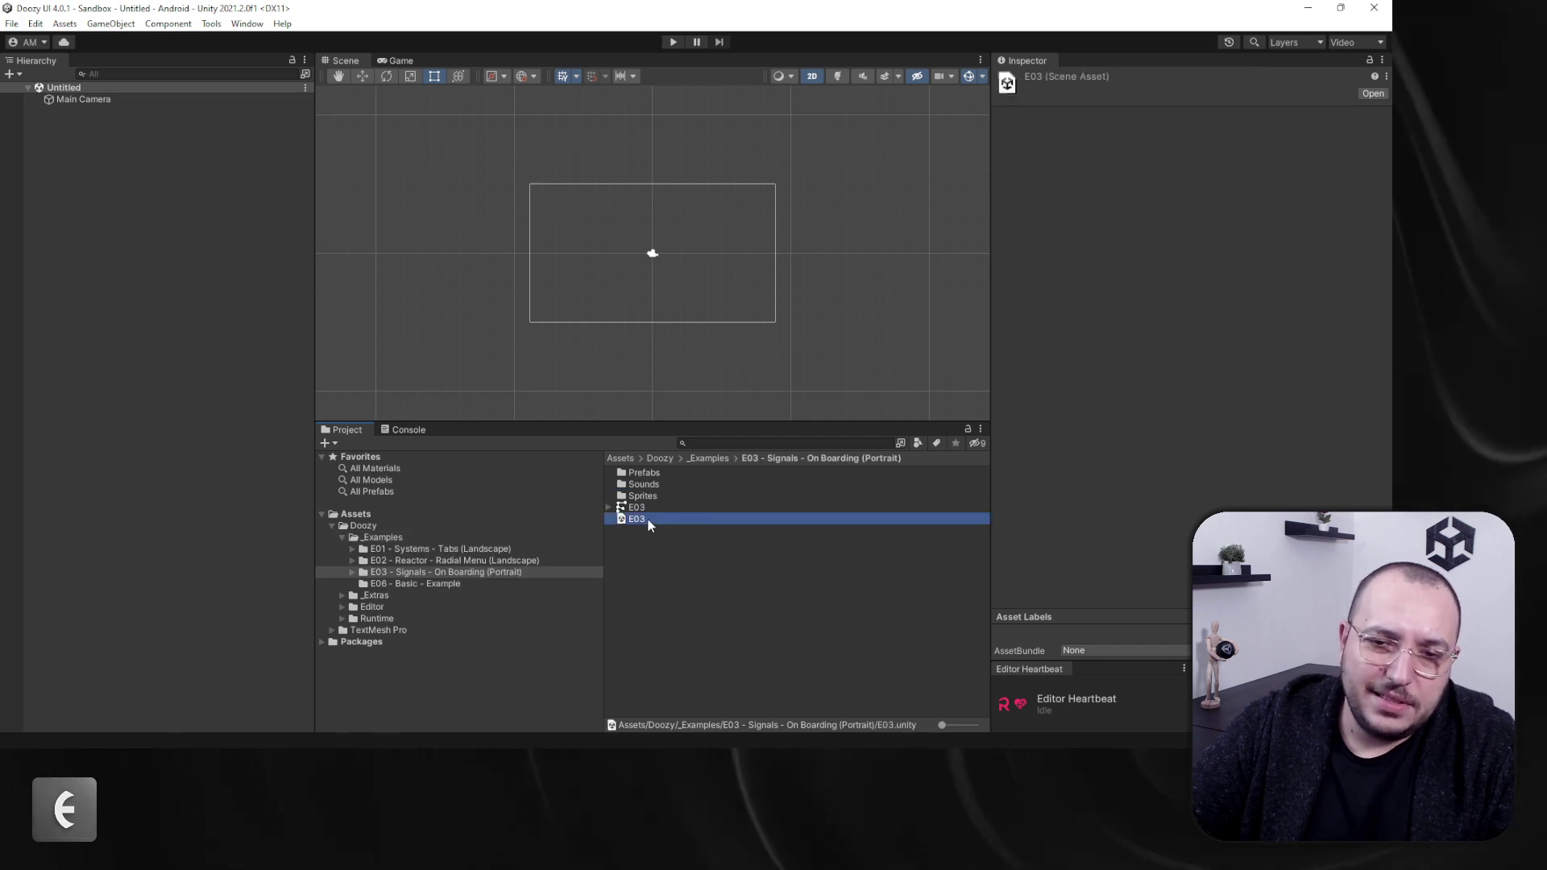
middle_click_drag(745, 332, 630, 295)
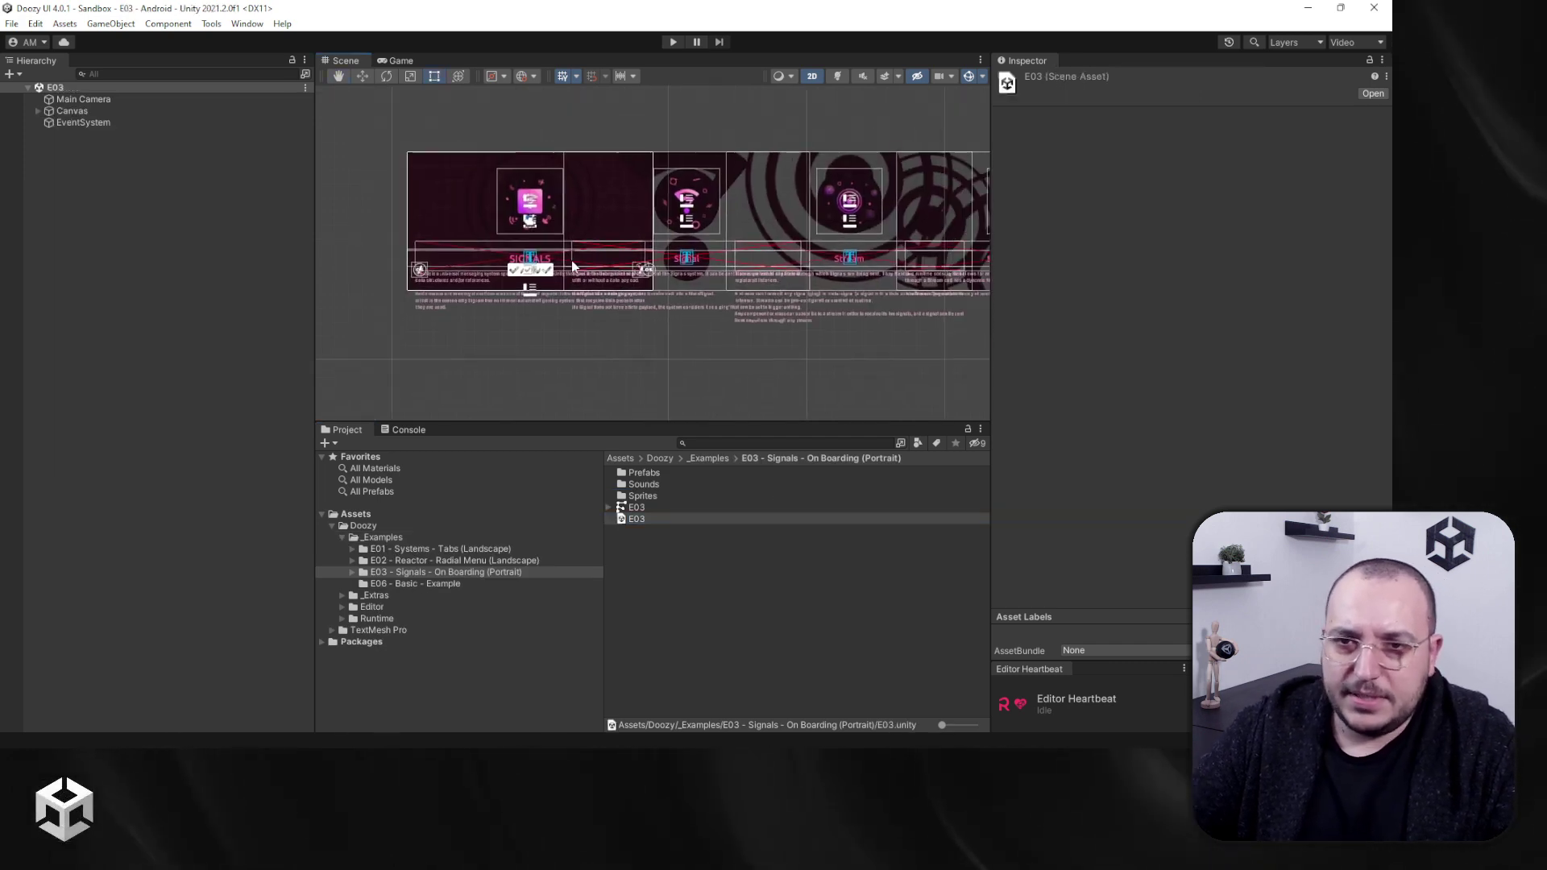
Step: Show the Game view and set its aspect ratio to 16:9 Portrait
left_click(400, 62)
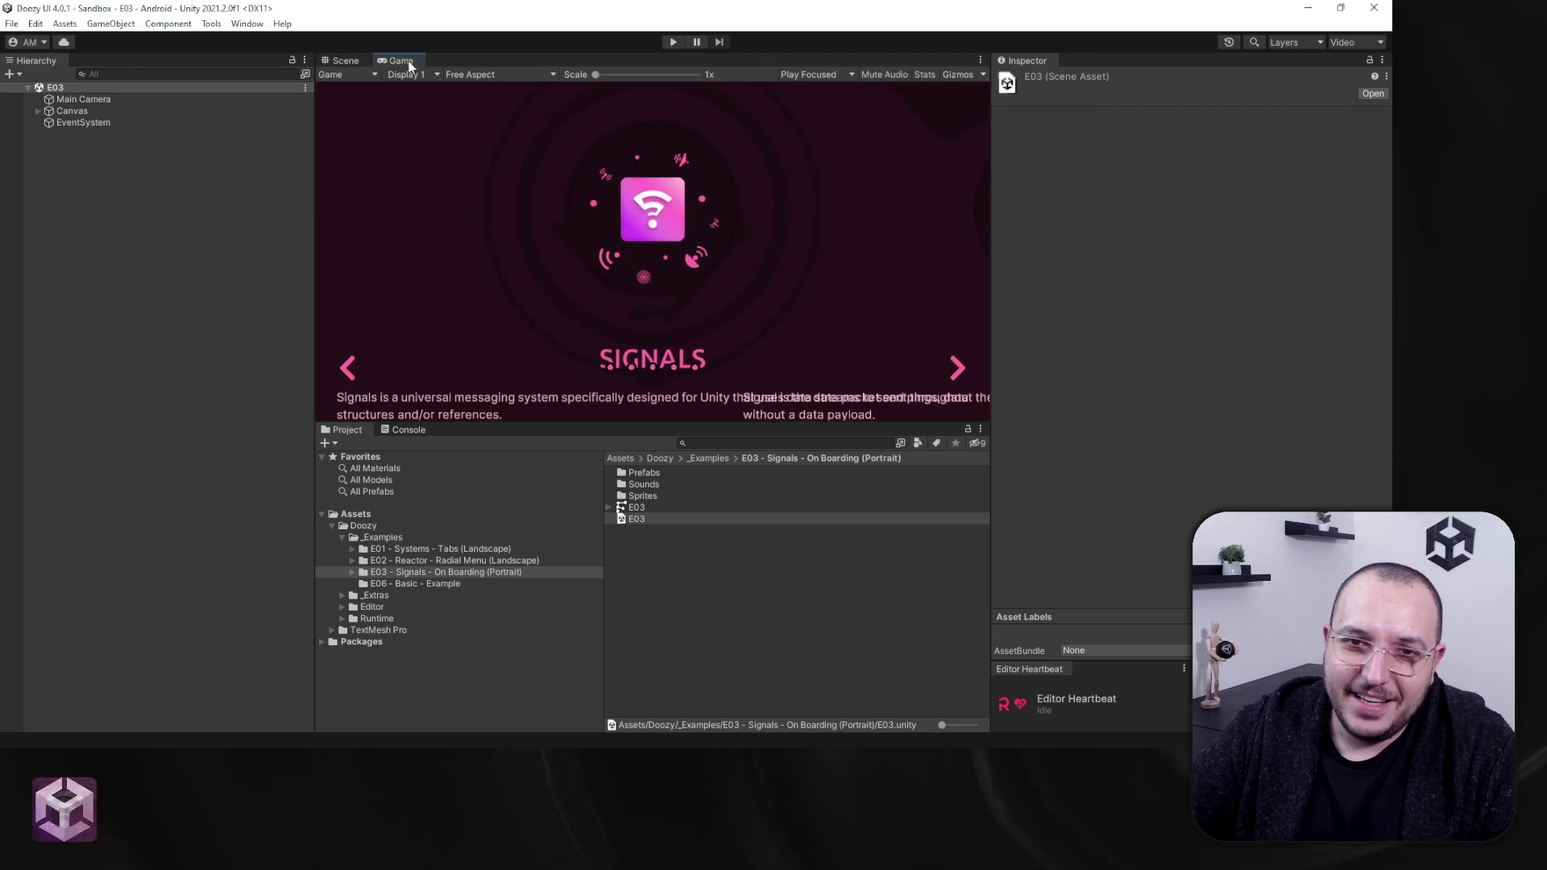
left_click(491, 73)
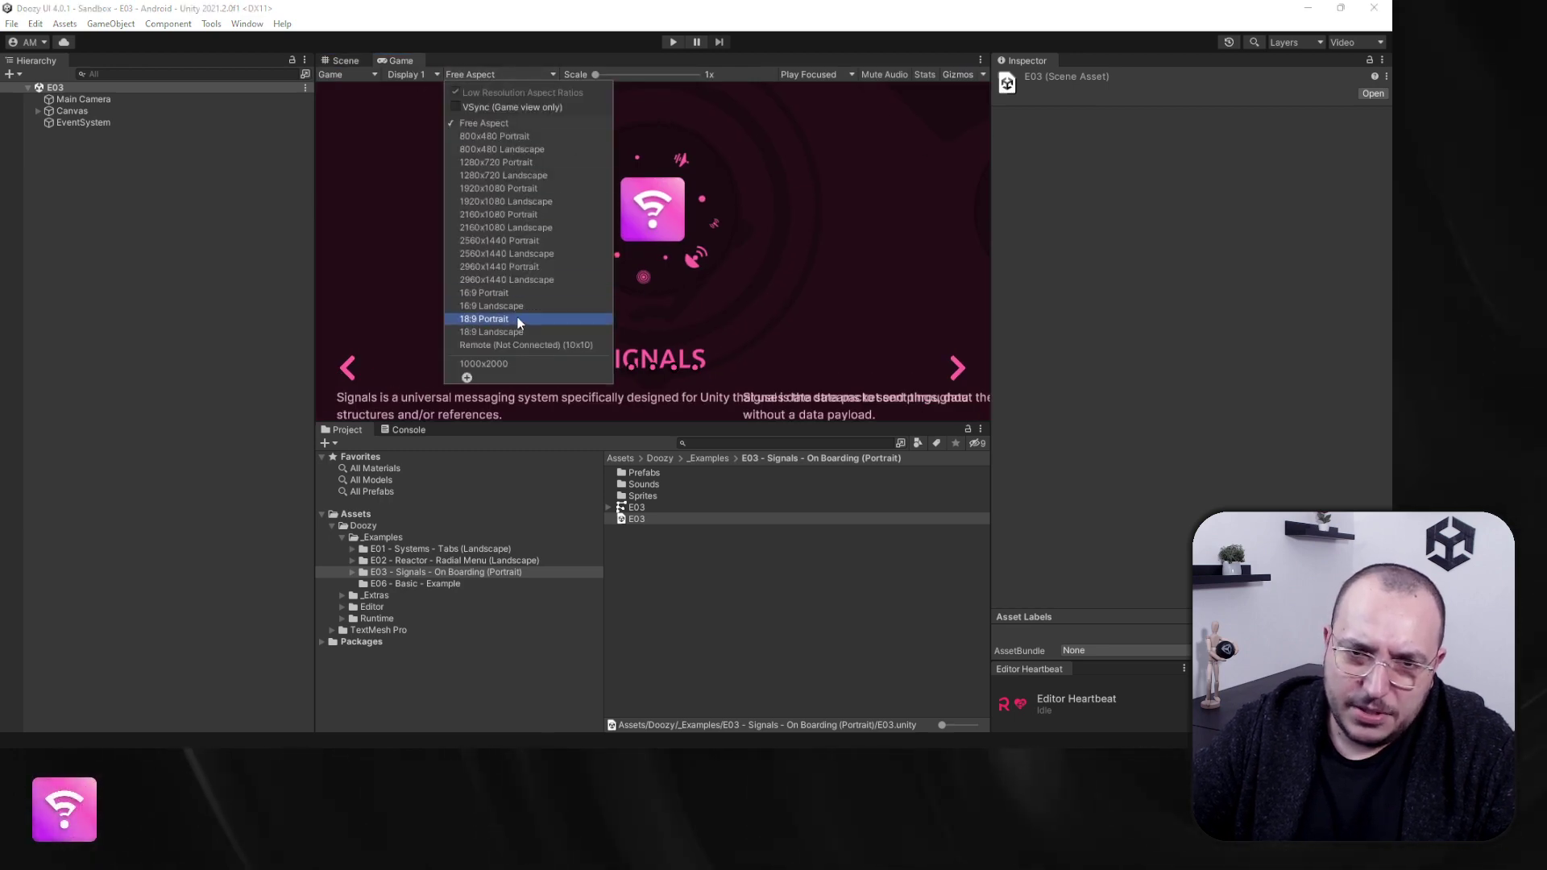
left_click(516, 294)
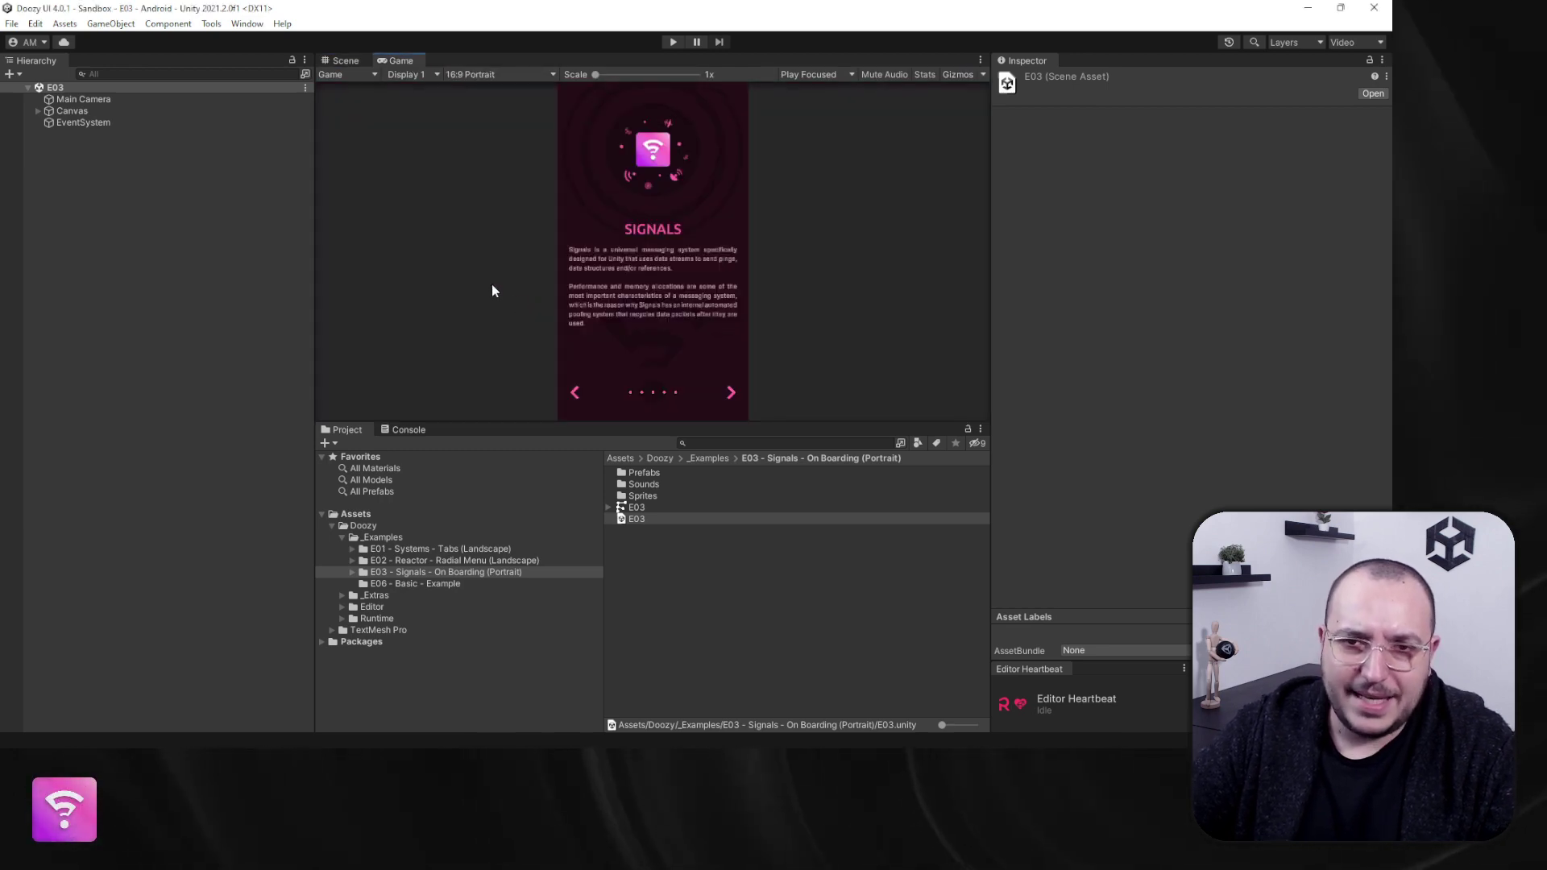
Step: Return to the Scene view, shrink the gizmo icons so they do not cover the onboarding cards, and clear the selection
left_click(348, 62)
scroll(620, 216, "up", 4)
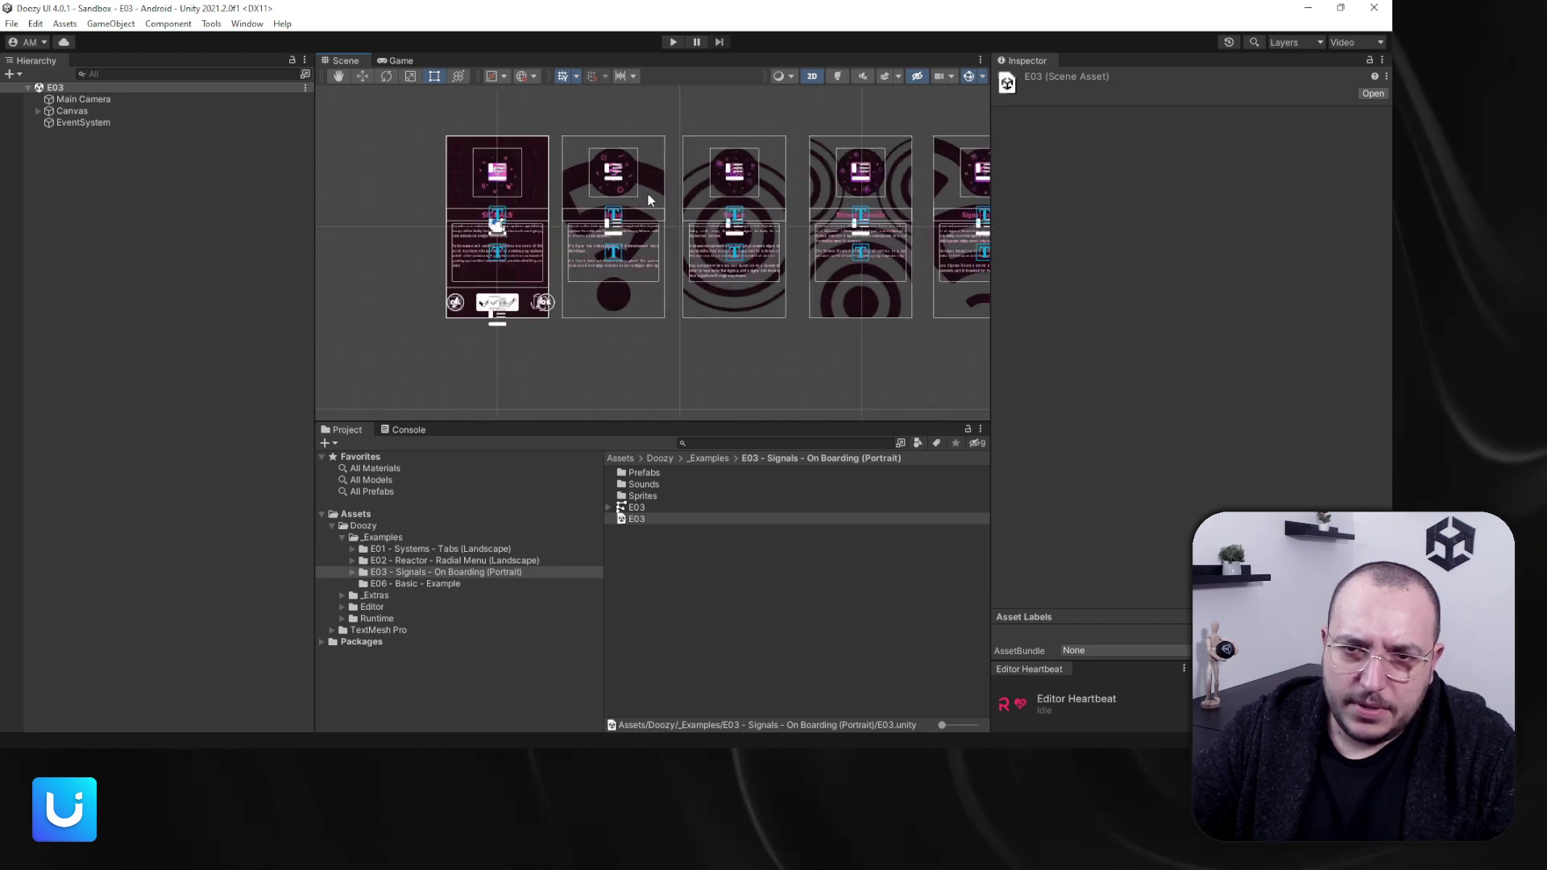
scroll(621, 216, "up", 3)
scroll(621, 216, "down", 5)
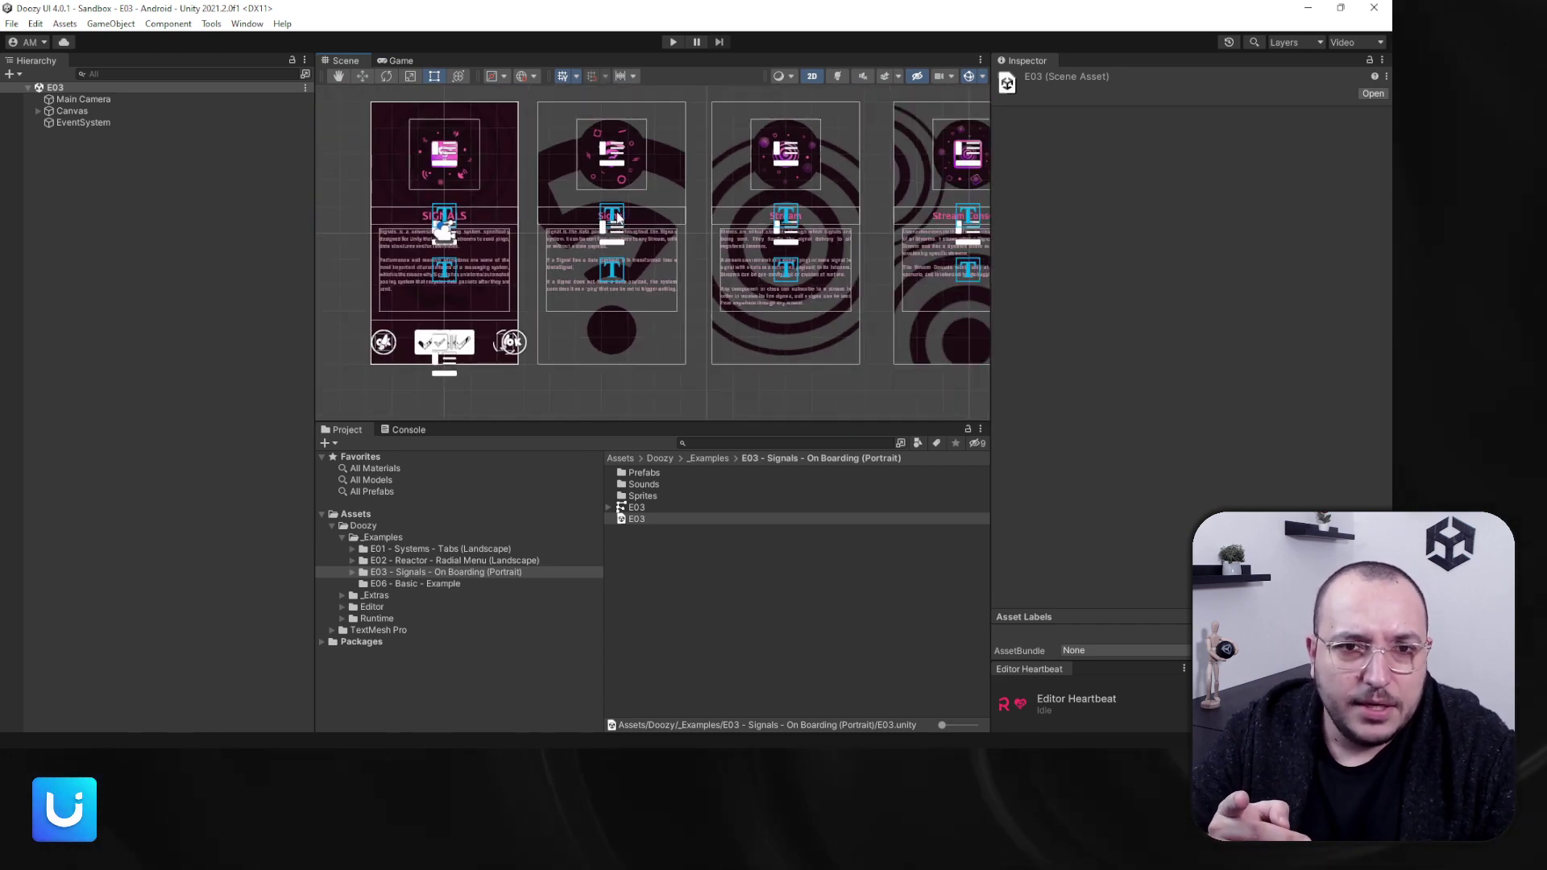
key("f")
left_click(983, 77)
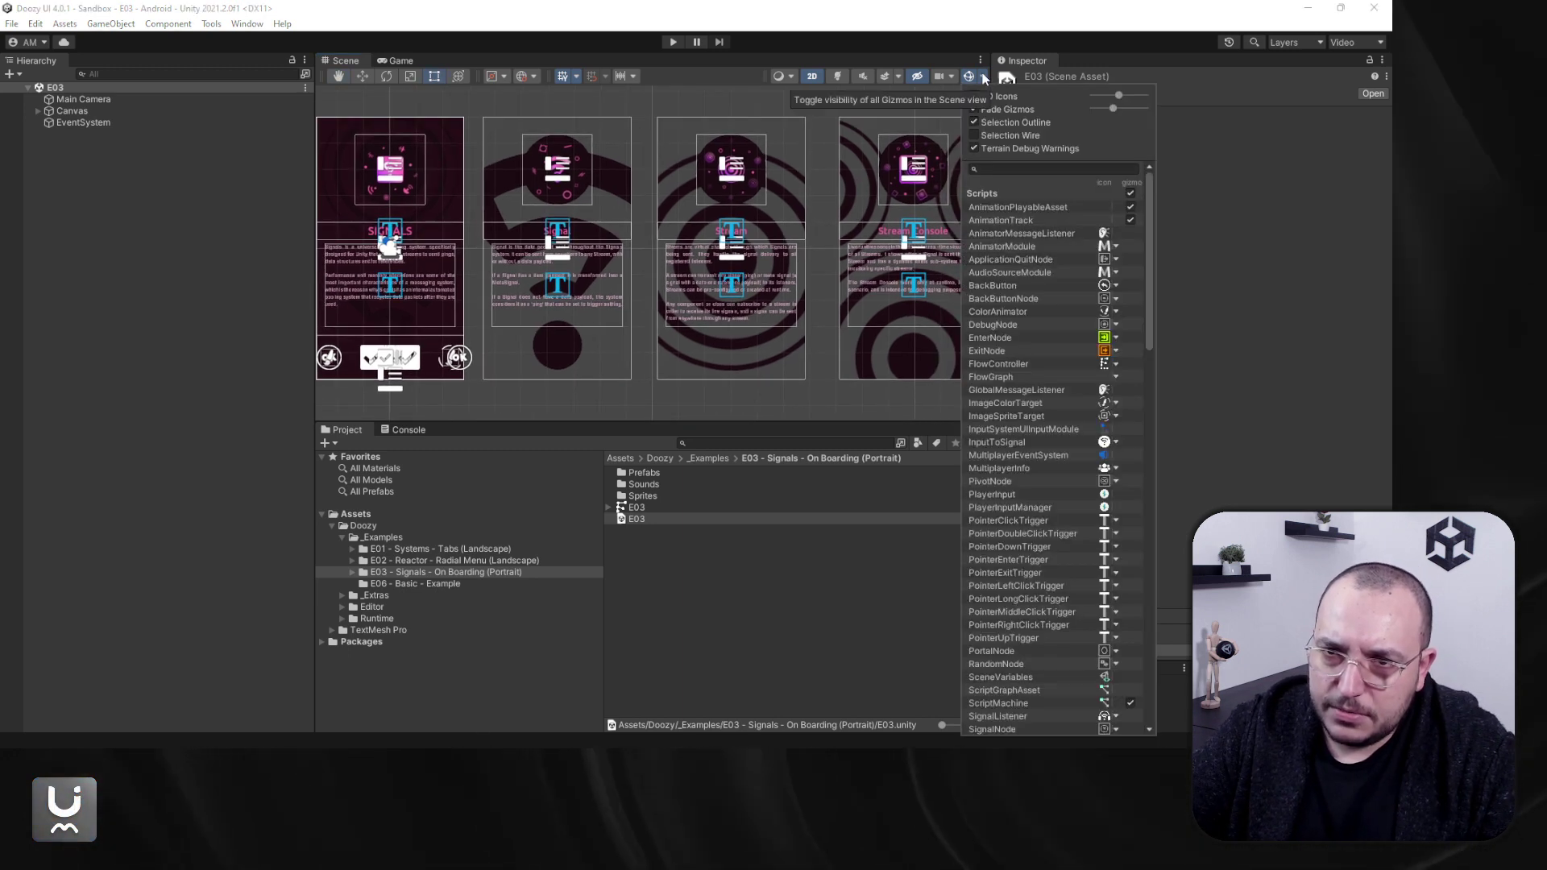
left_click_drag(1116, 95, 1094, 97)
left_click(492, 311)
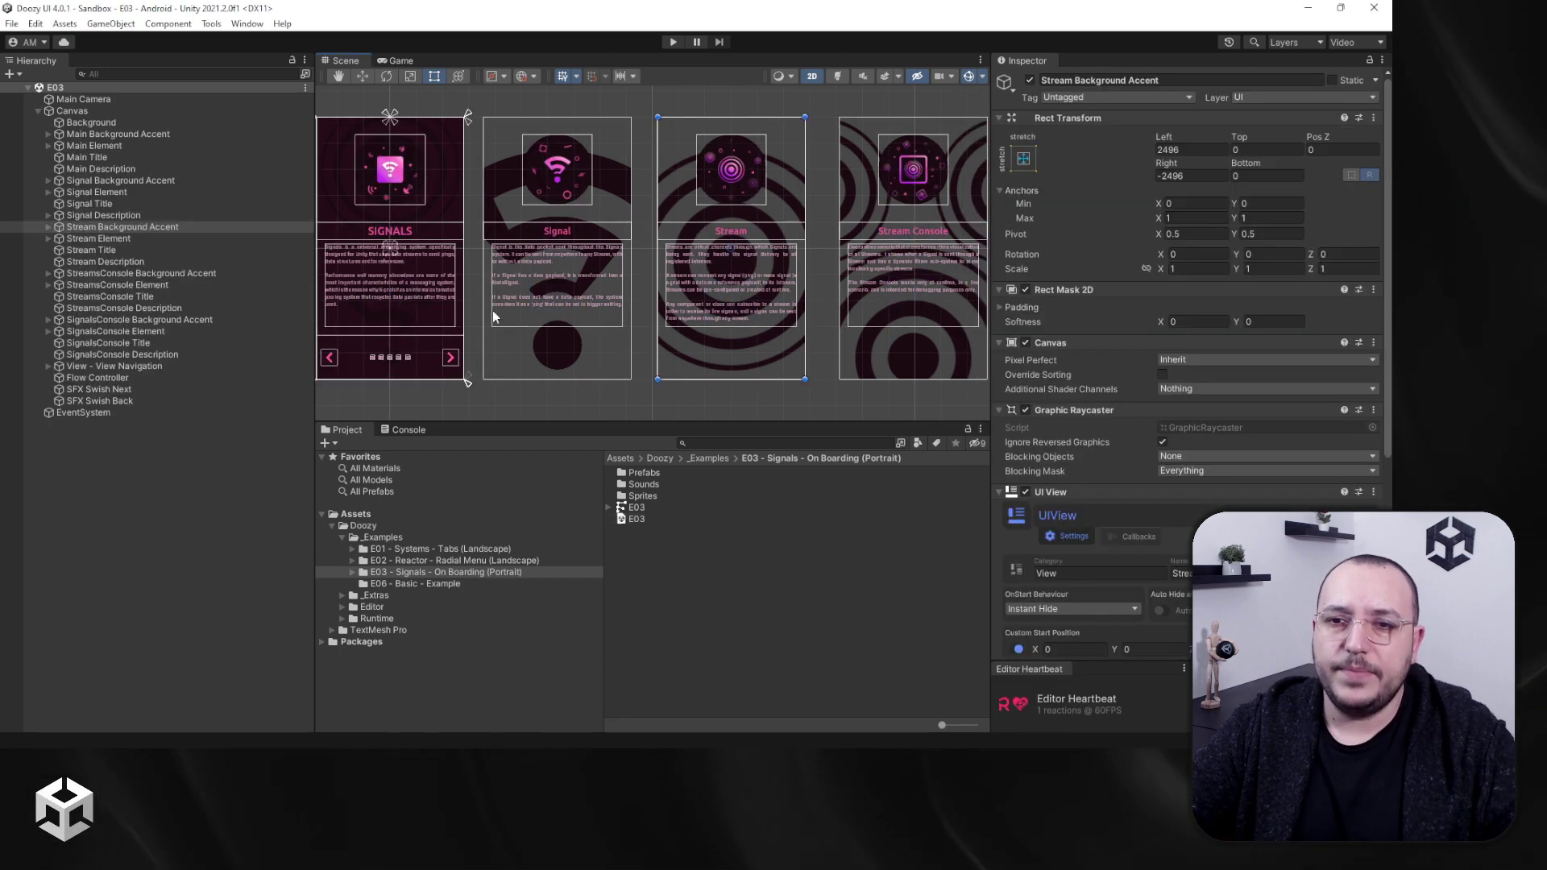
left_click(467, 398)
middle_click_drag(459, 297, 598, 300)
scroll(542, 222, "up", 1)
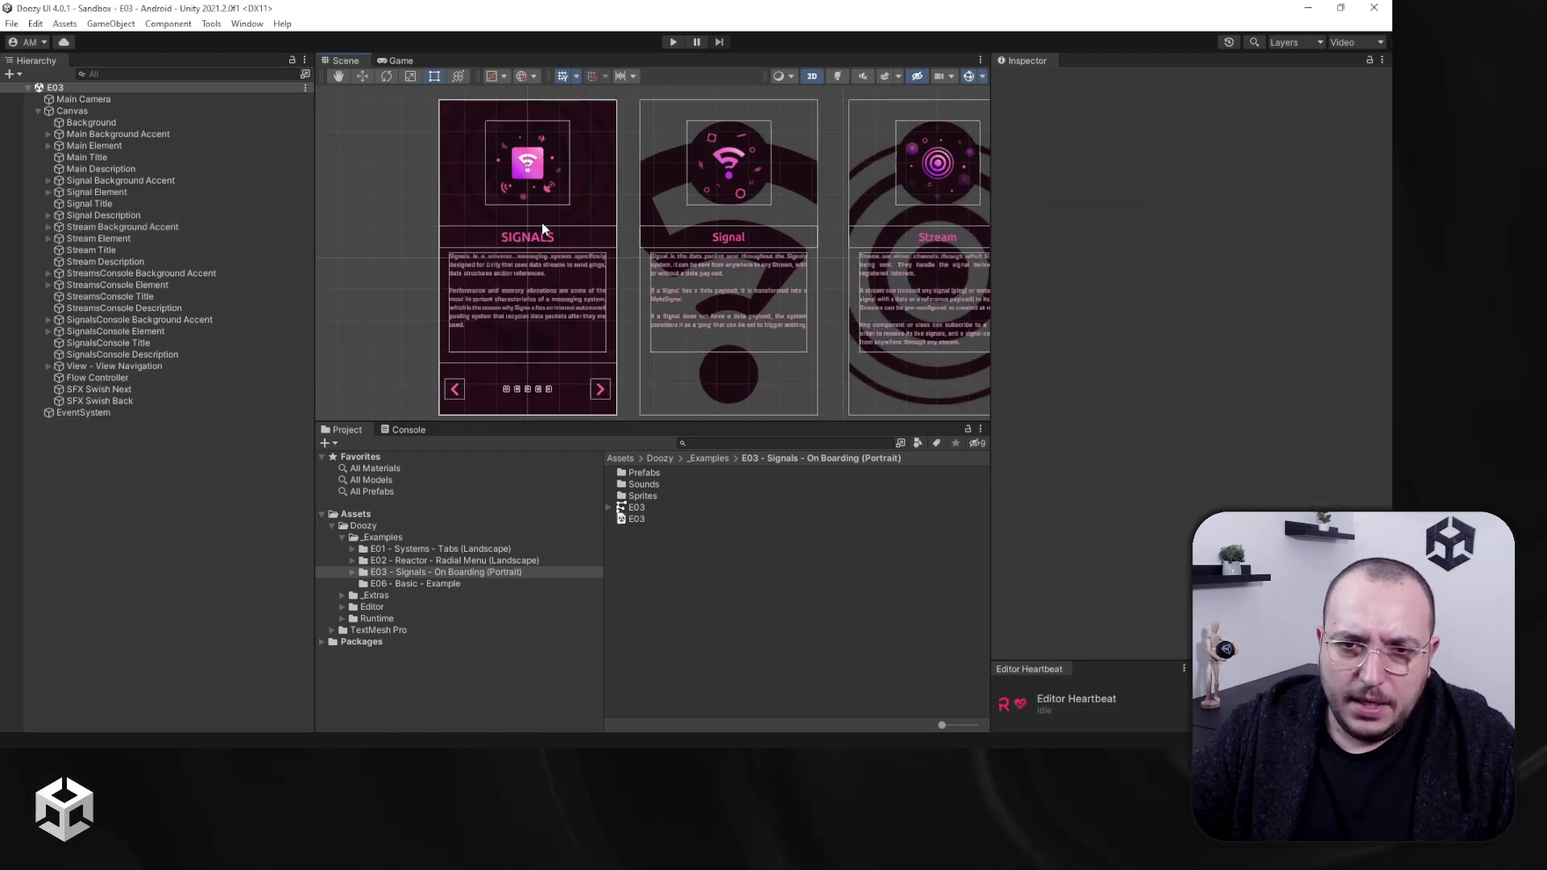
scroll(542, 223, "down", 2)
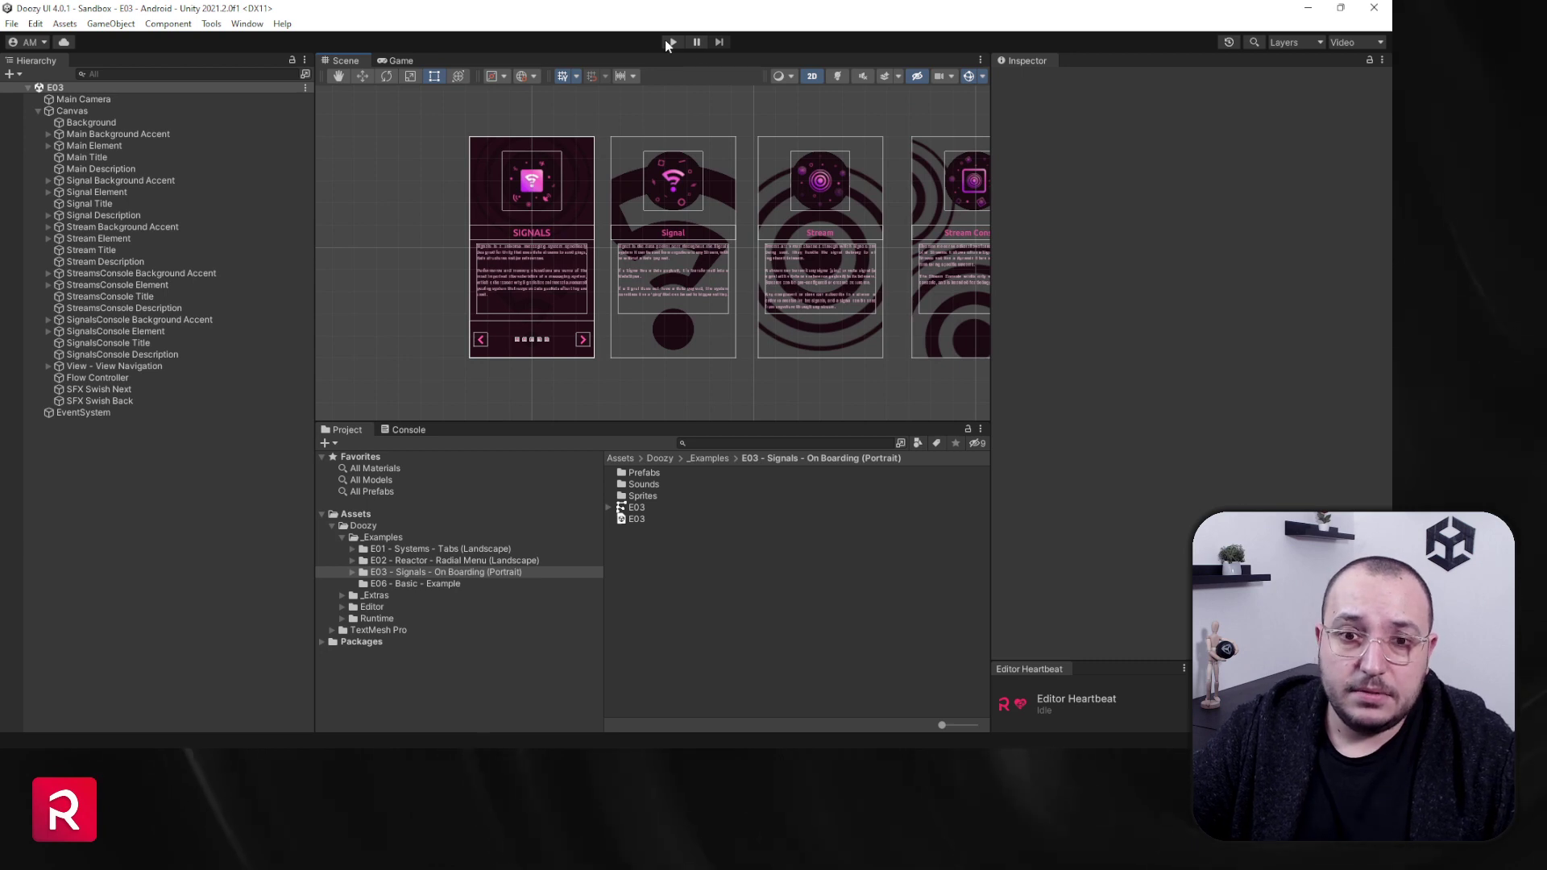
Step: Run the E03 scene in the Game view and maximize that view
left_click(979, 59)
left_click(401, 61)
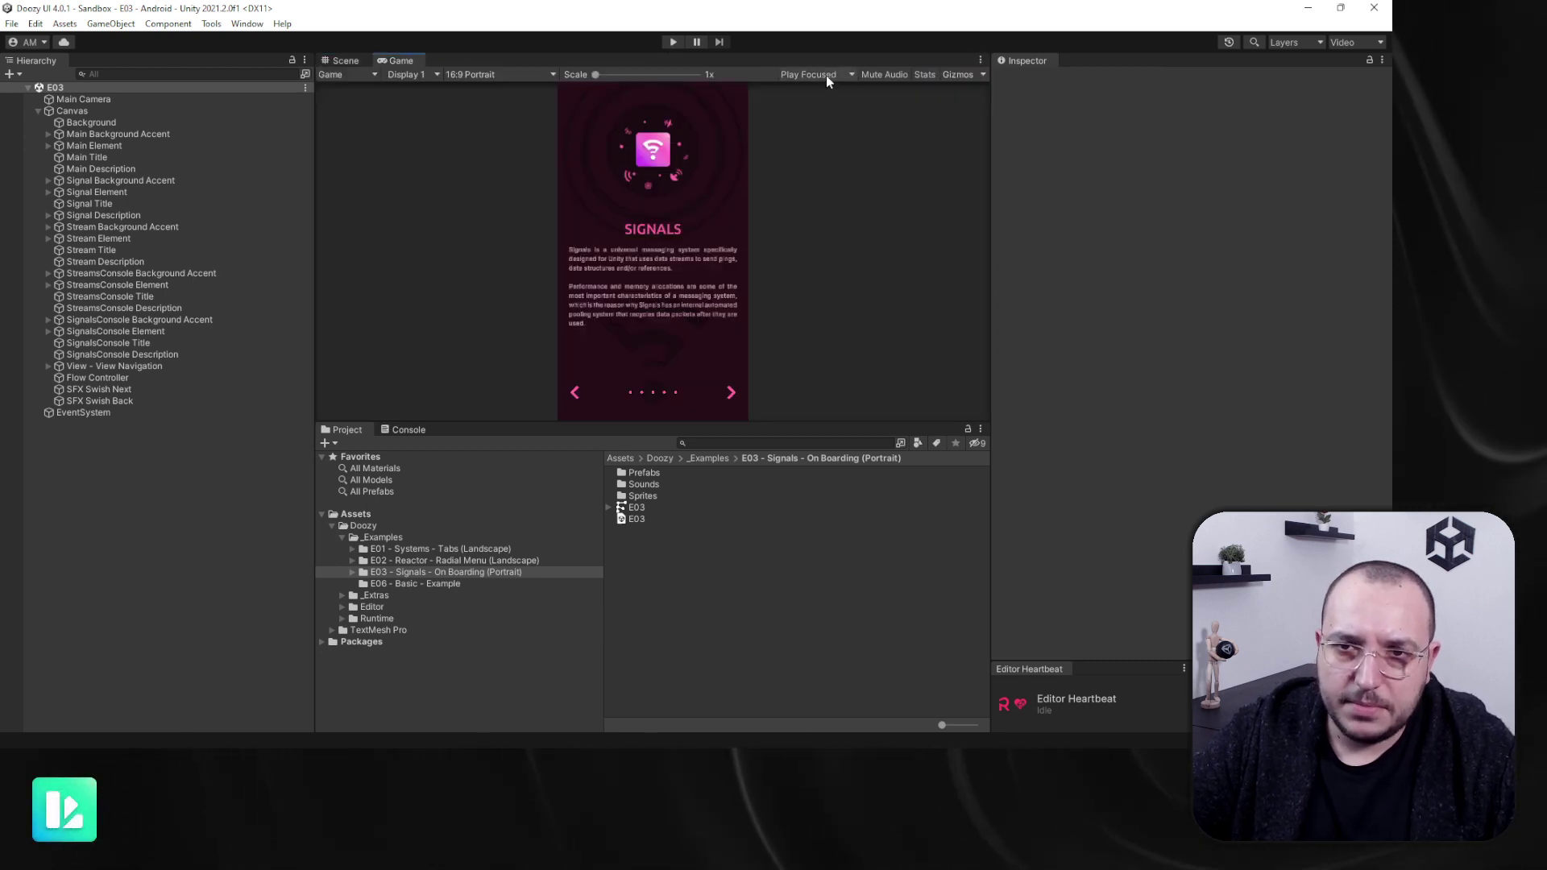
left_click(981, 75)
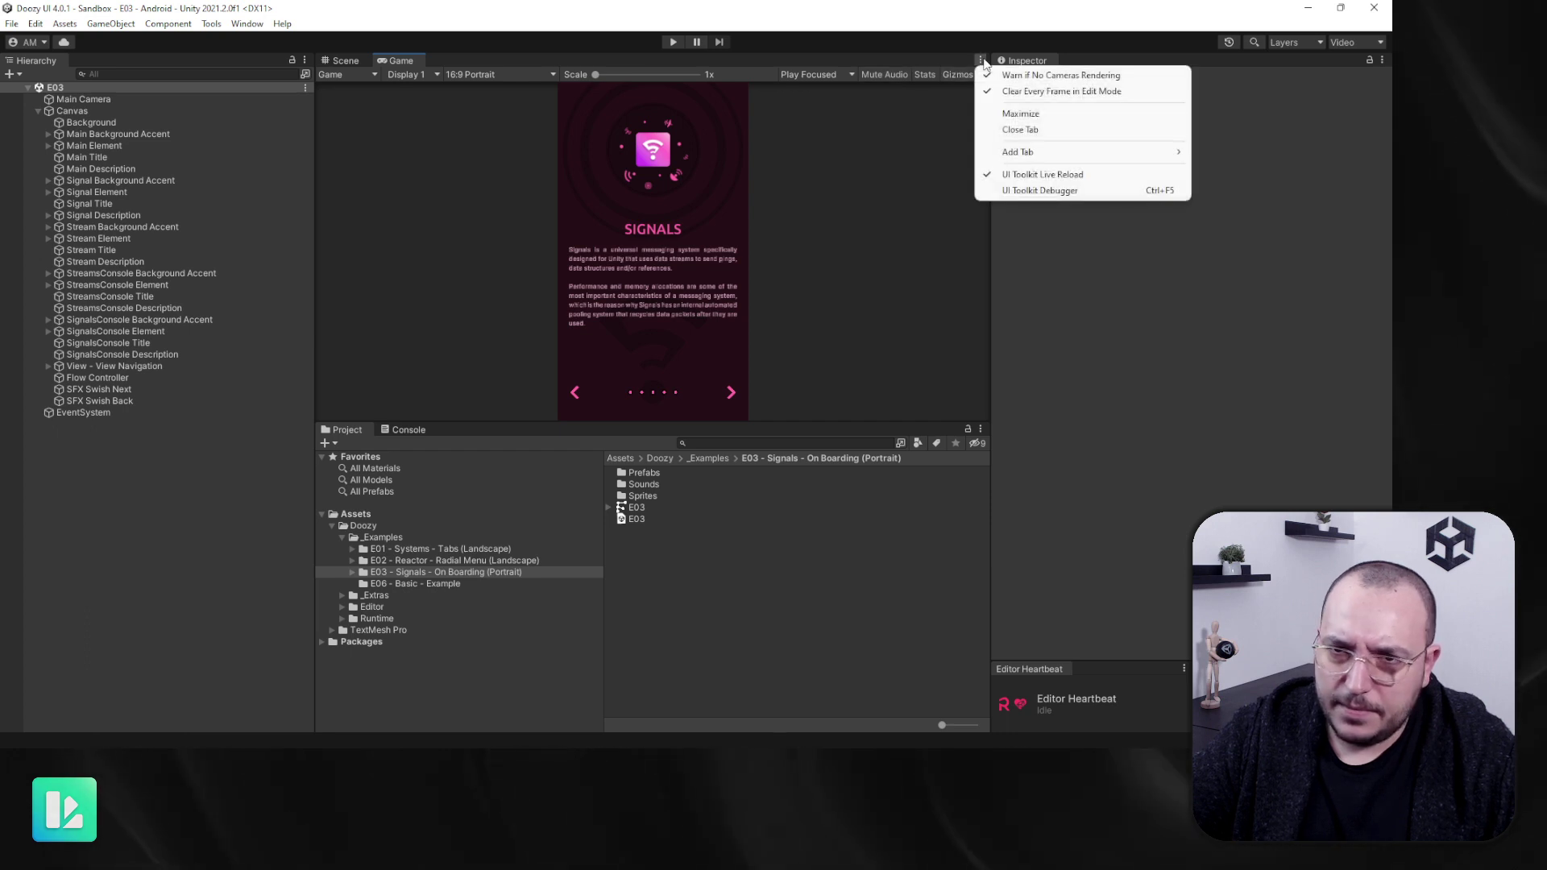
left_click(946, 128)
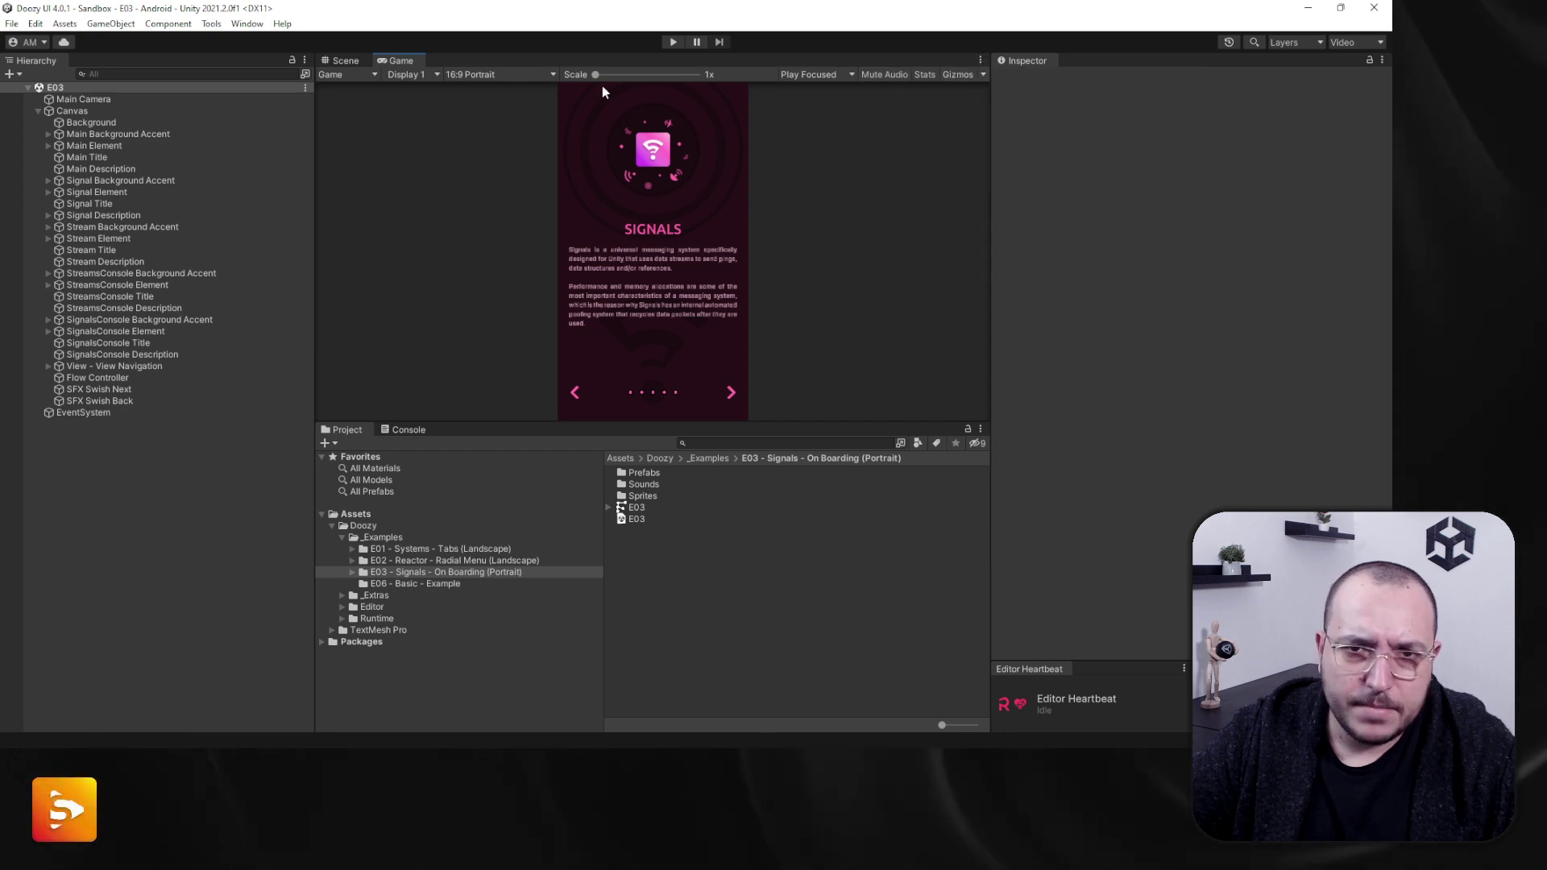
left_click(671, 42)
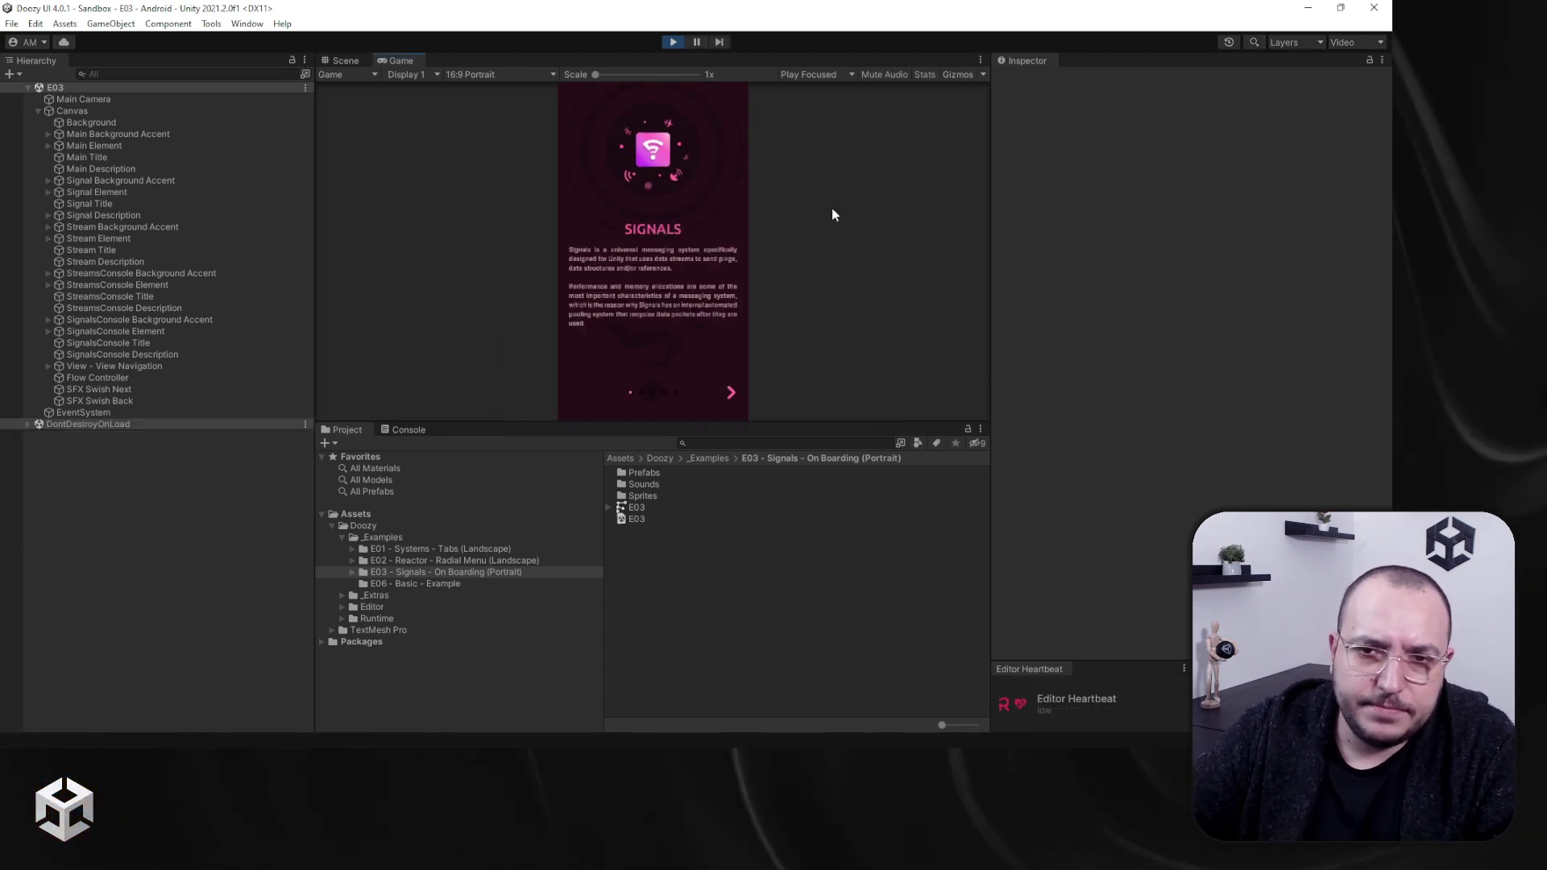
left_click(980, 60)
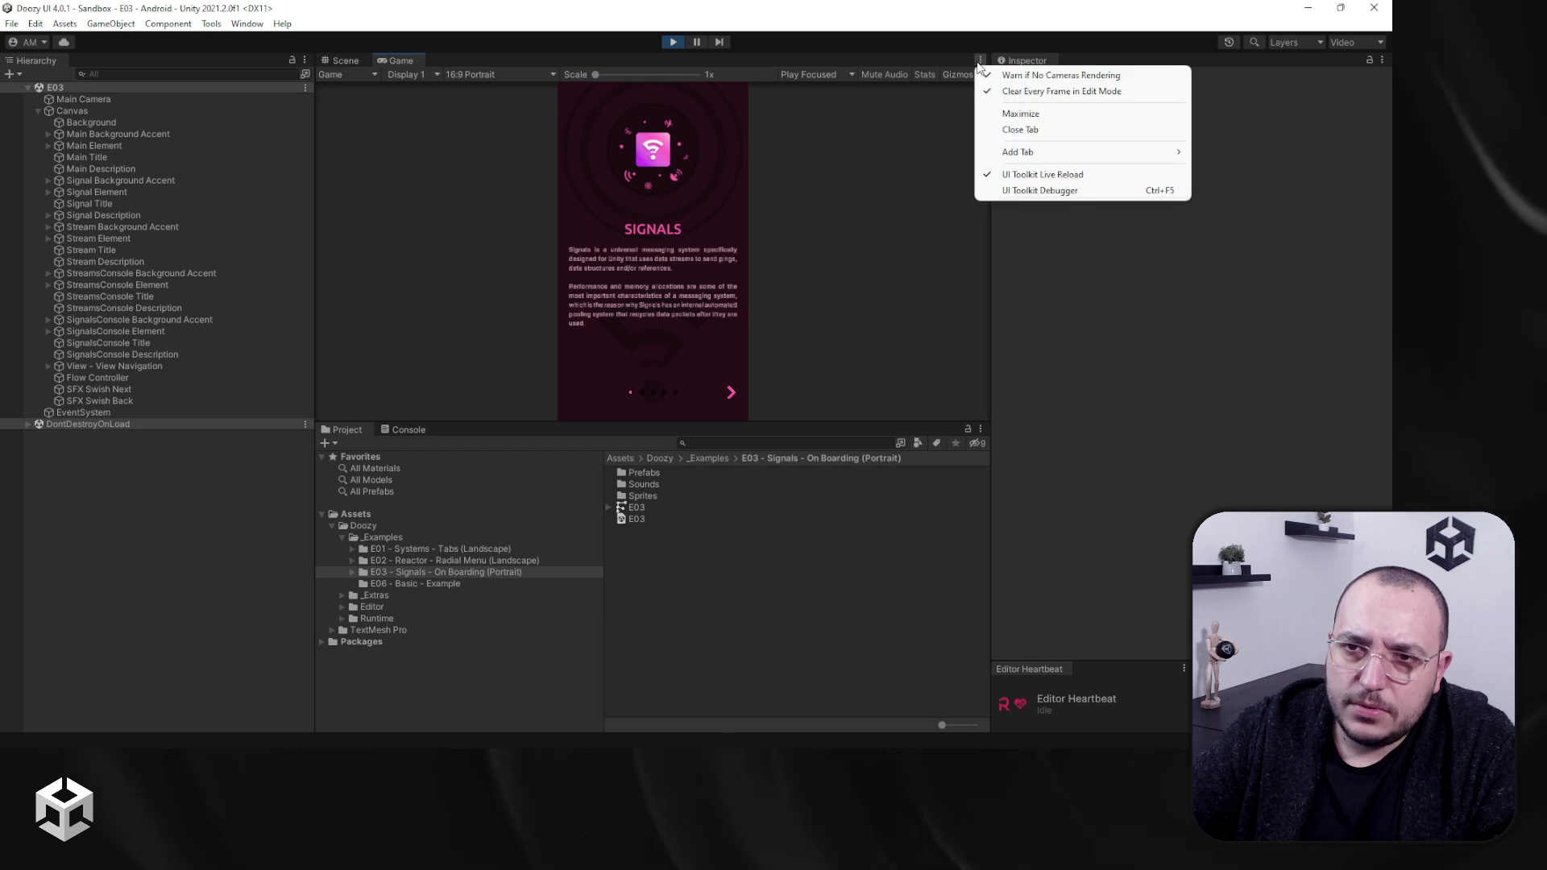
left_click(1017, 114)
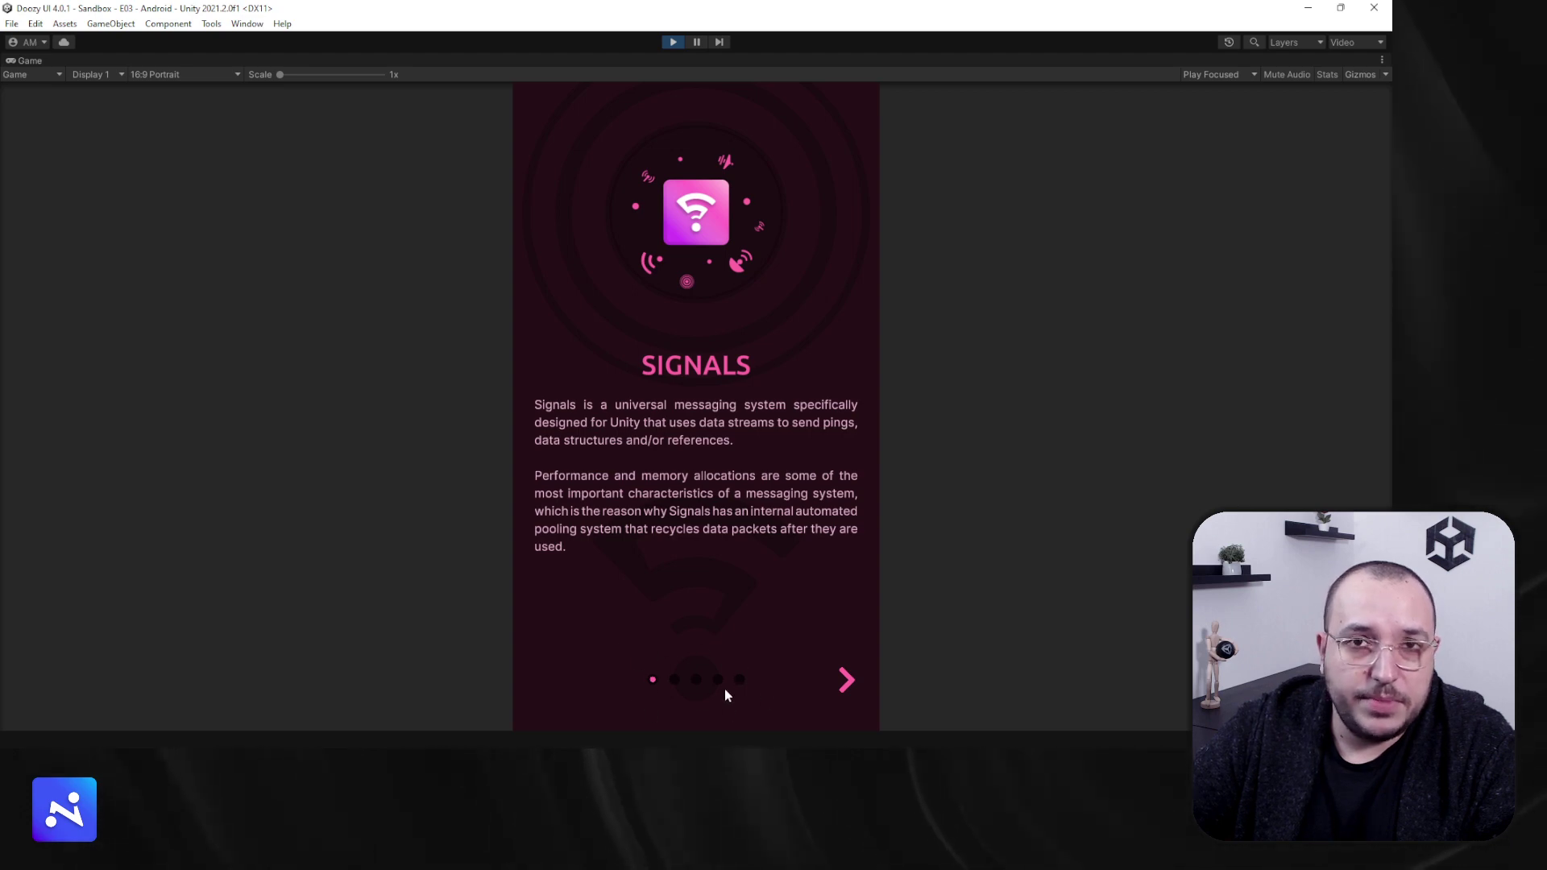
Step: Page through the onboarding cards with the on-screen next and back arrows, from SIGNALS up to Signal Console
left_click(848, 679)
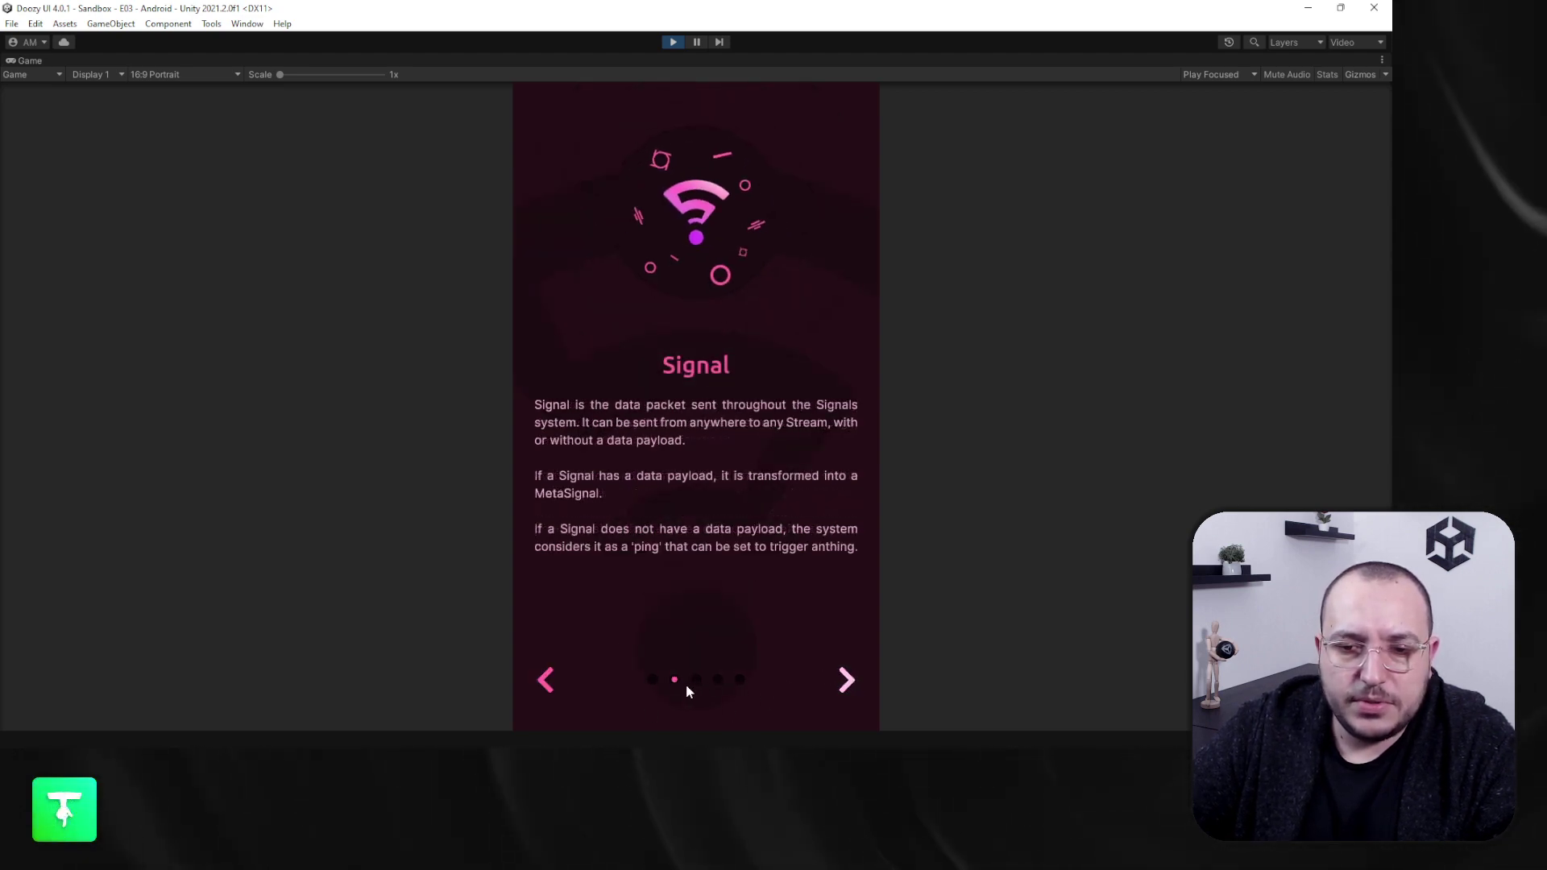
left_click(546, 681)
left_click(850, 681)
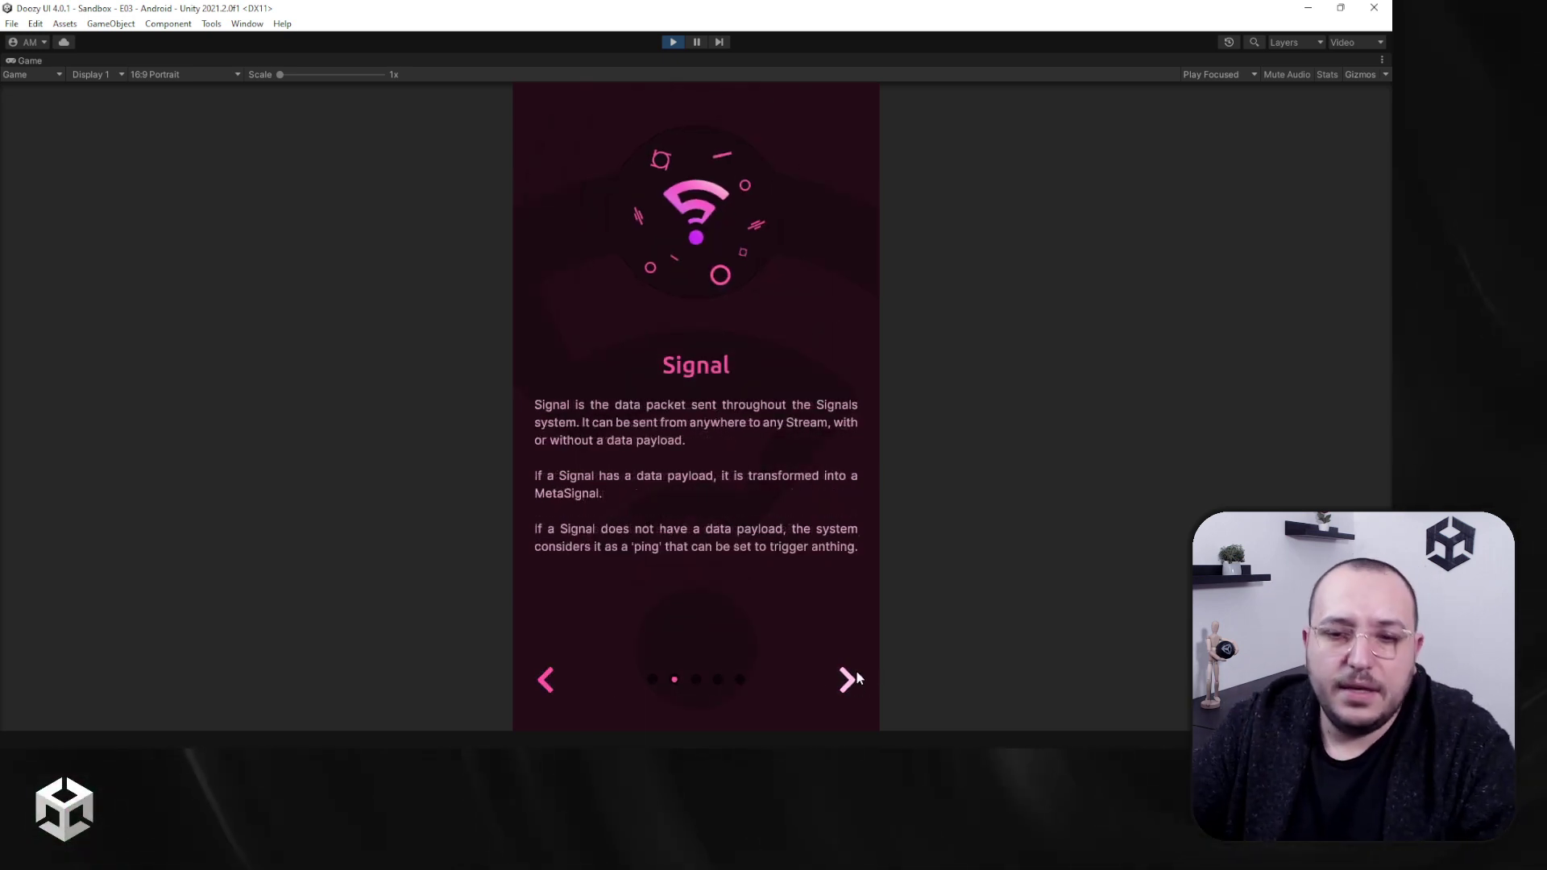
left_click(850, 684)
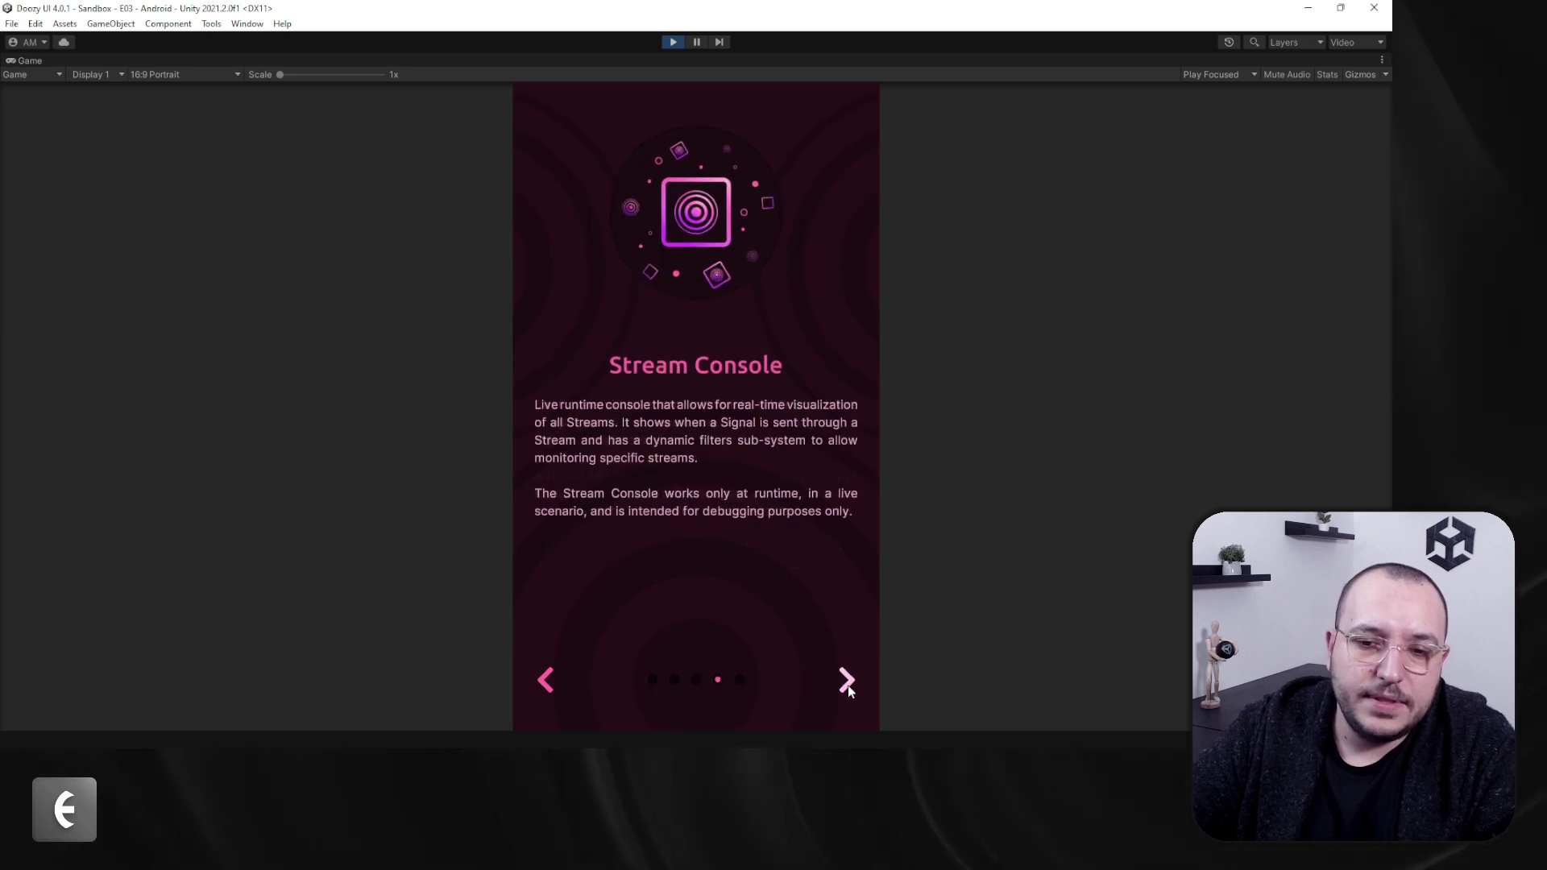
left_click(848, 683)
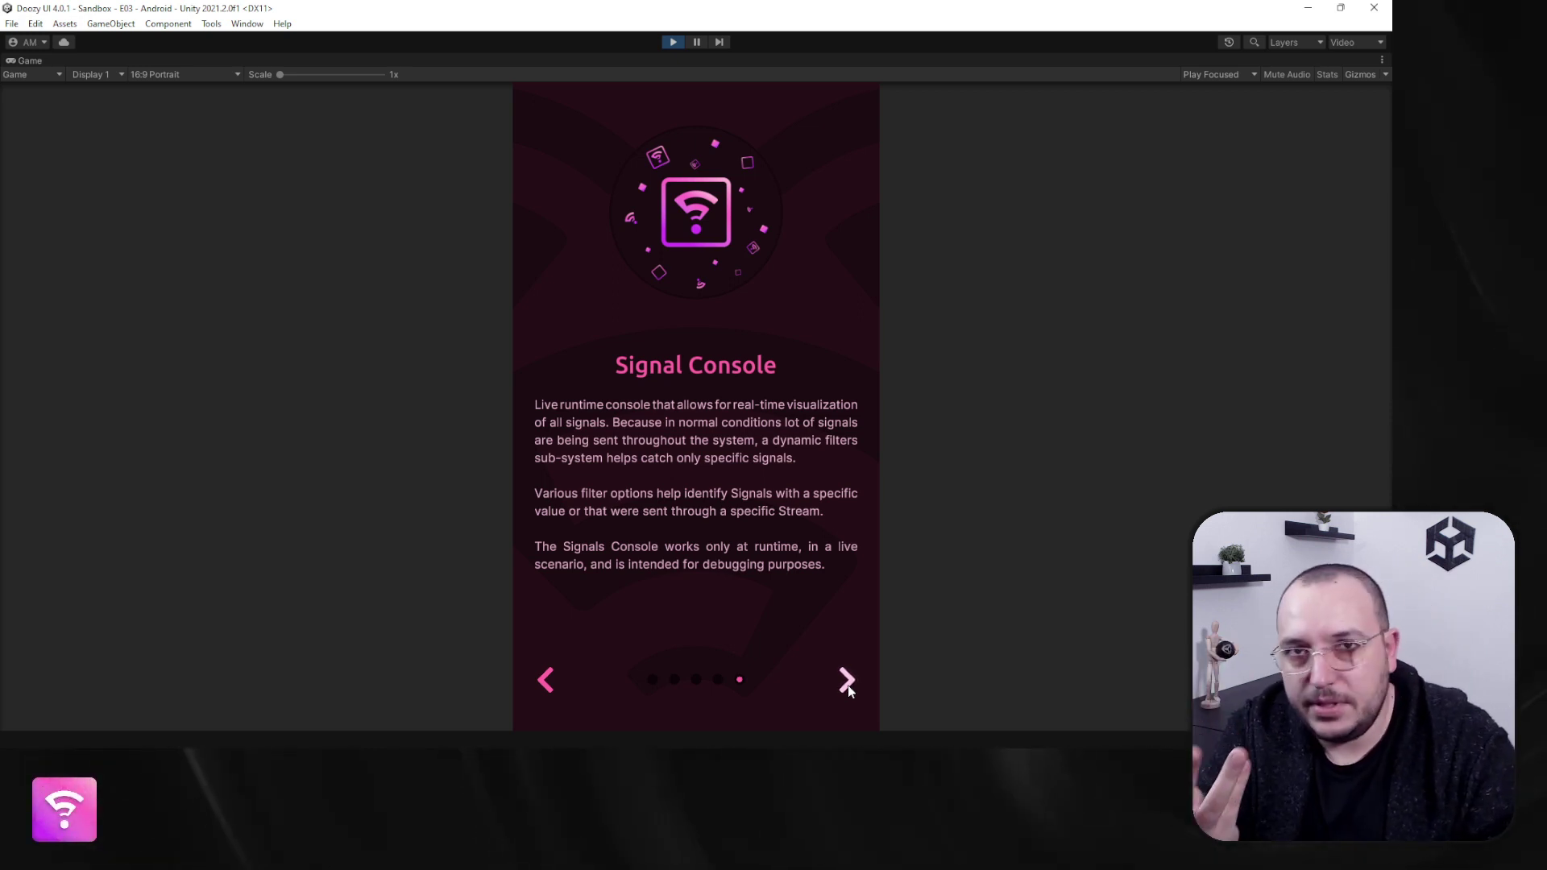
left_click(848, 682)
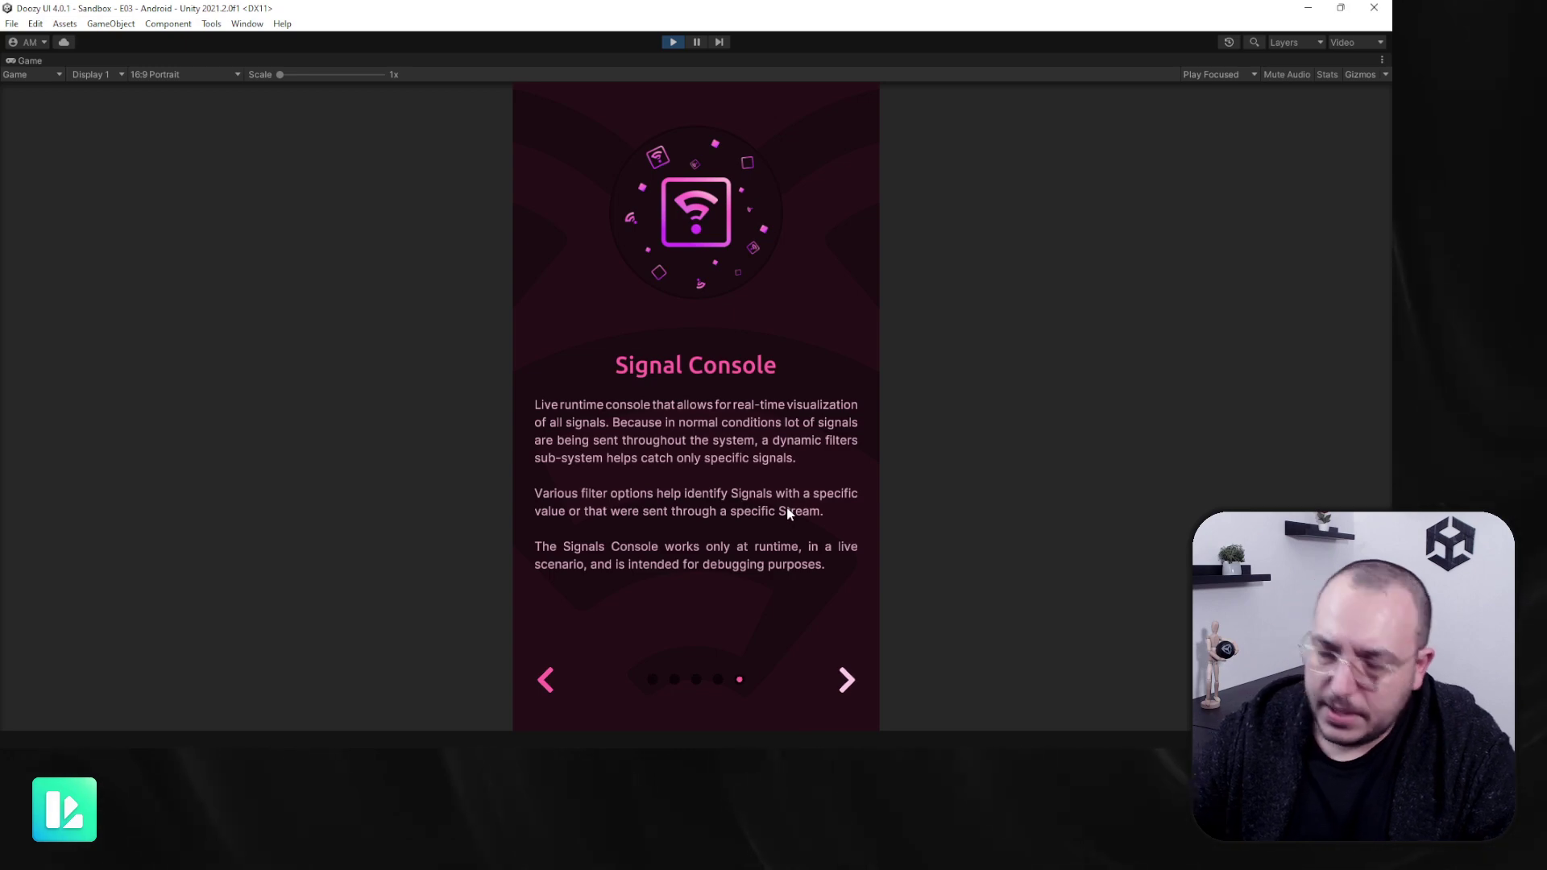
Step: Test directional input by moving forward and back through the onboarding cards, ending on the Stream card
key("Right")
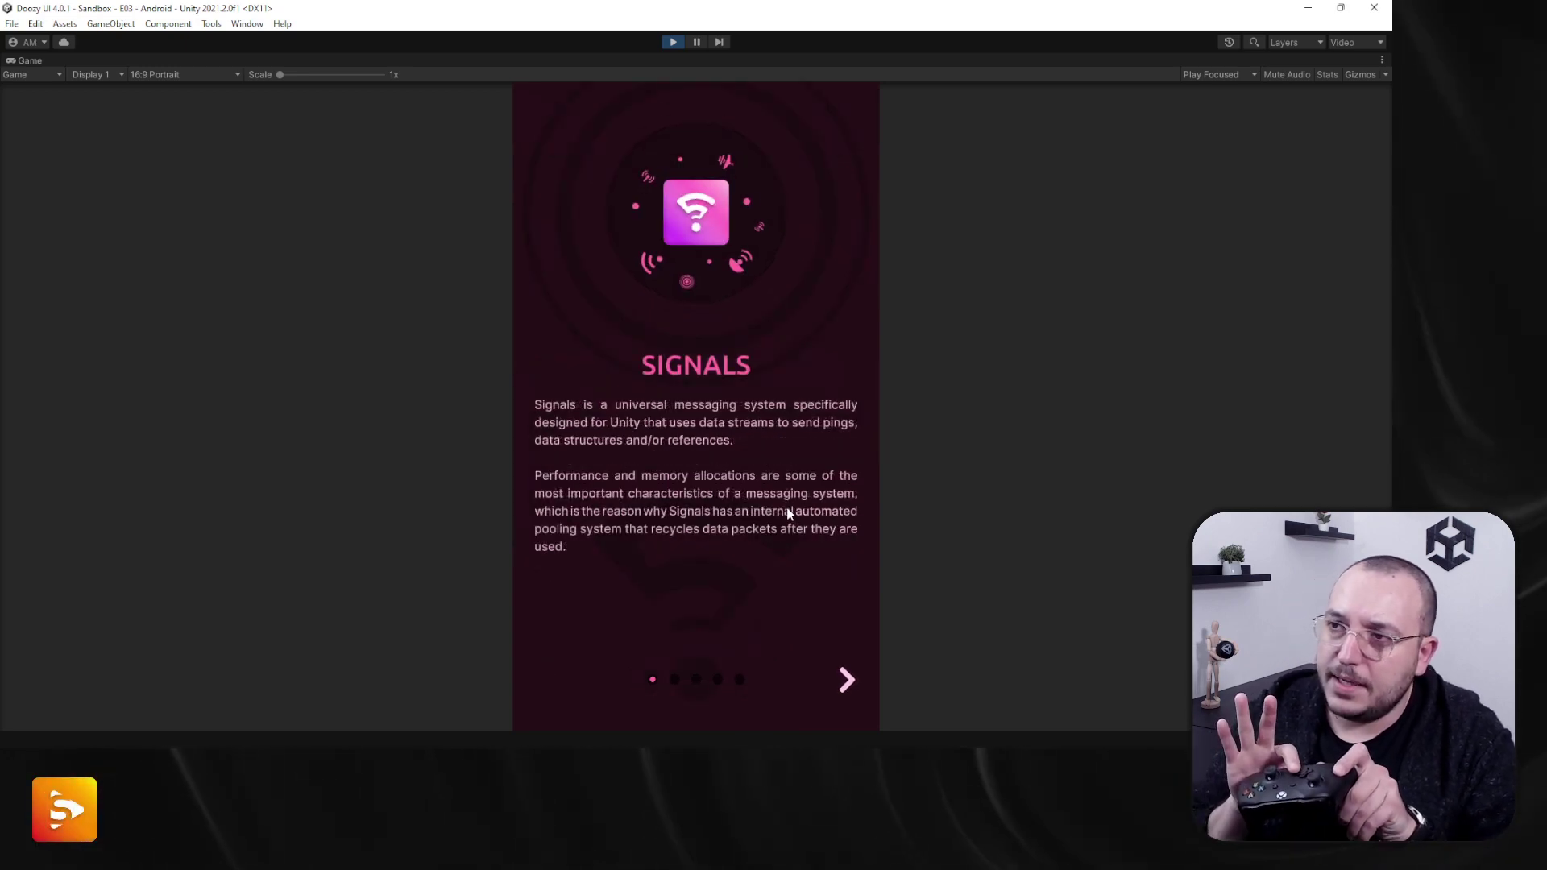
key("Right")
key("Right")
key("Right")
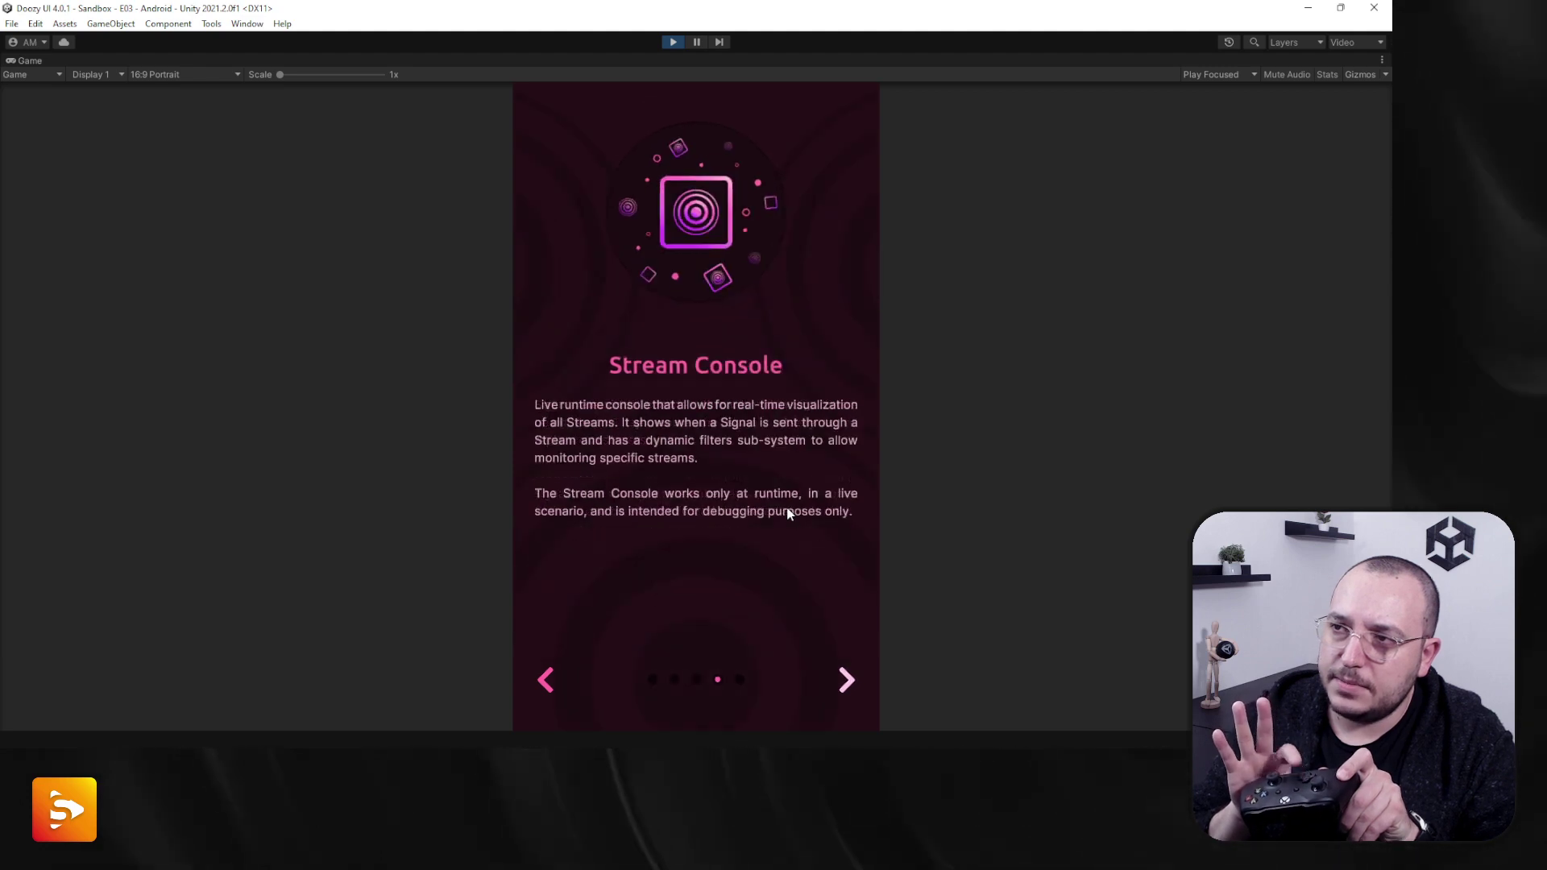
key("Left")
key("Left")
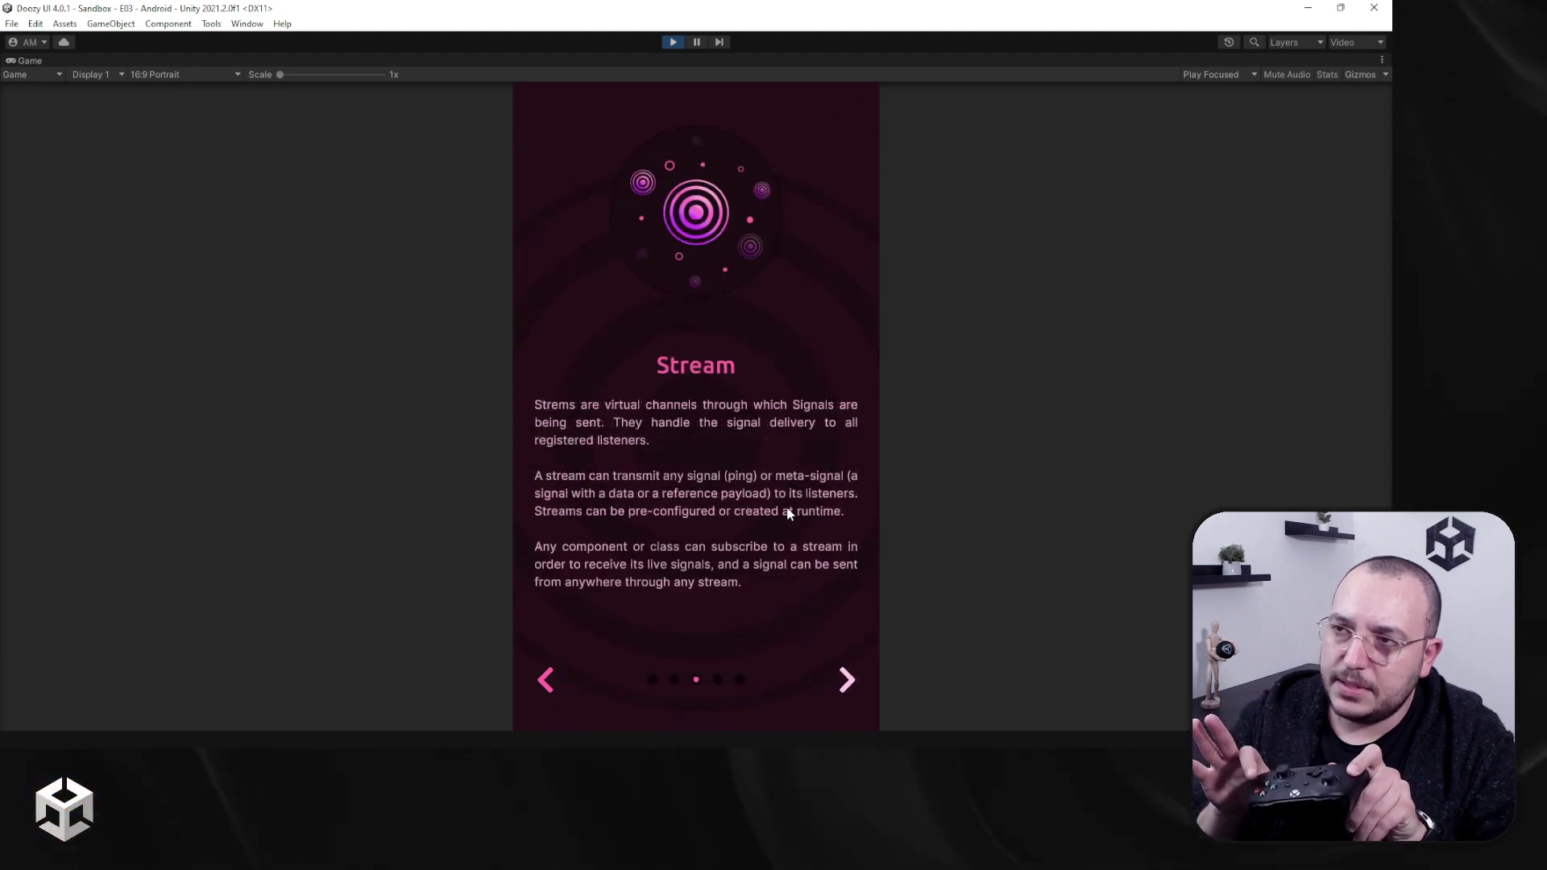
key("Left")
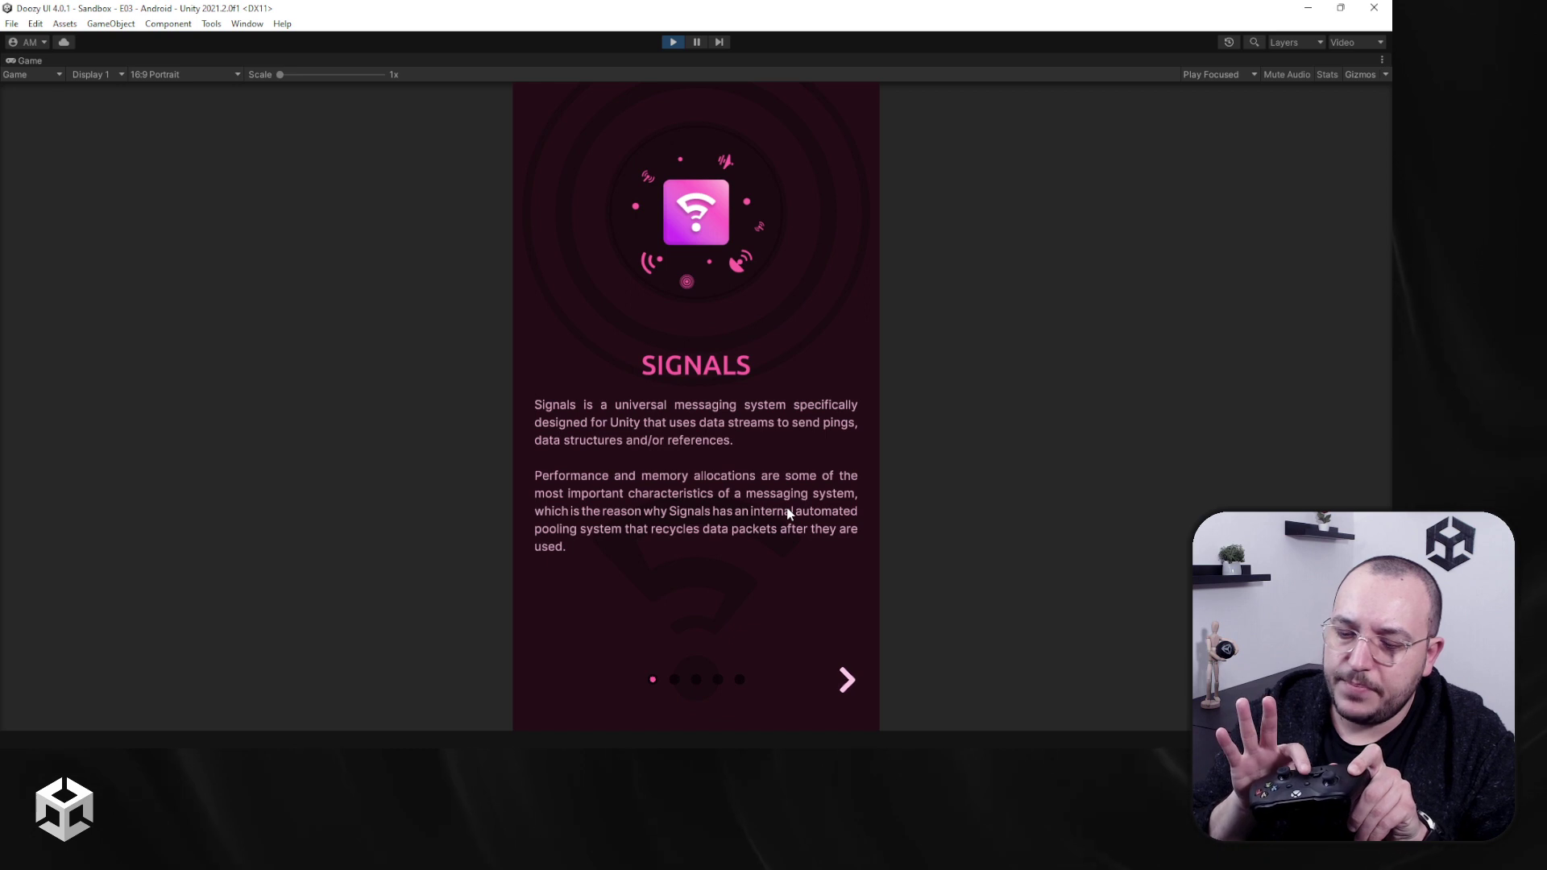
key("Right")
key("Right")
key("Right")
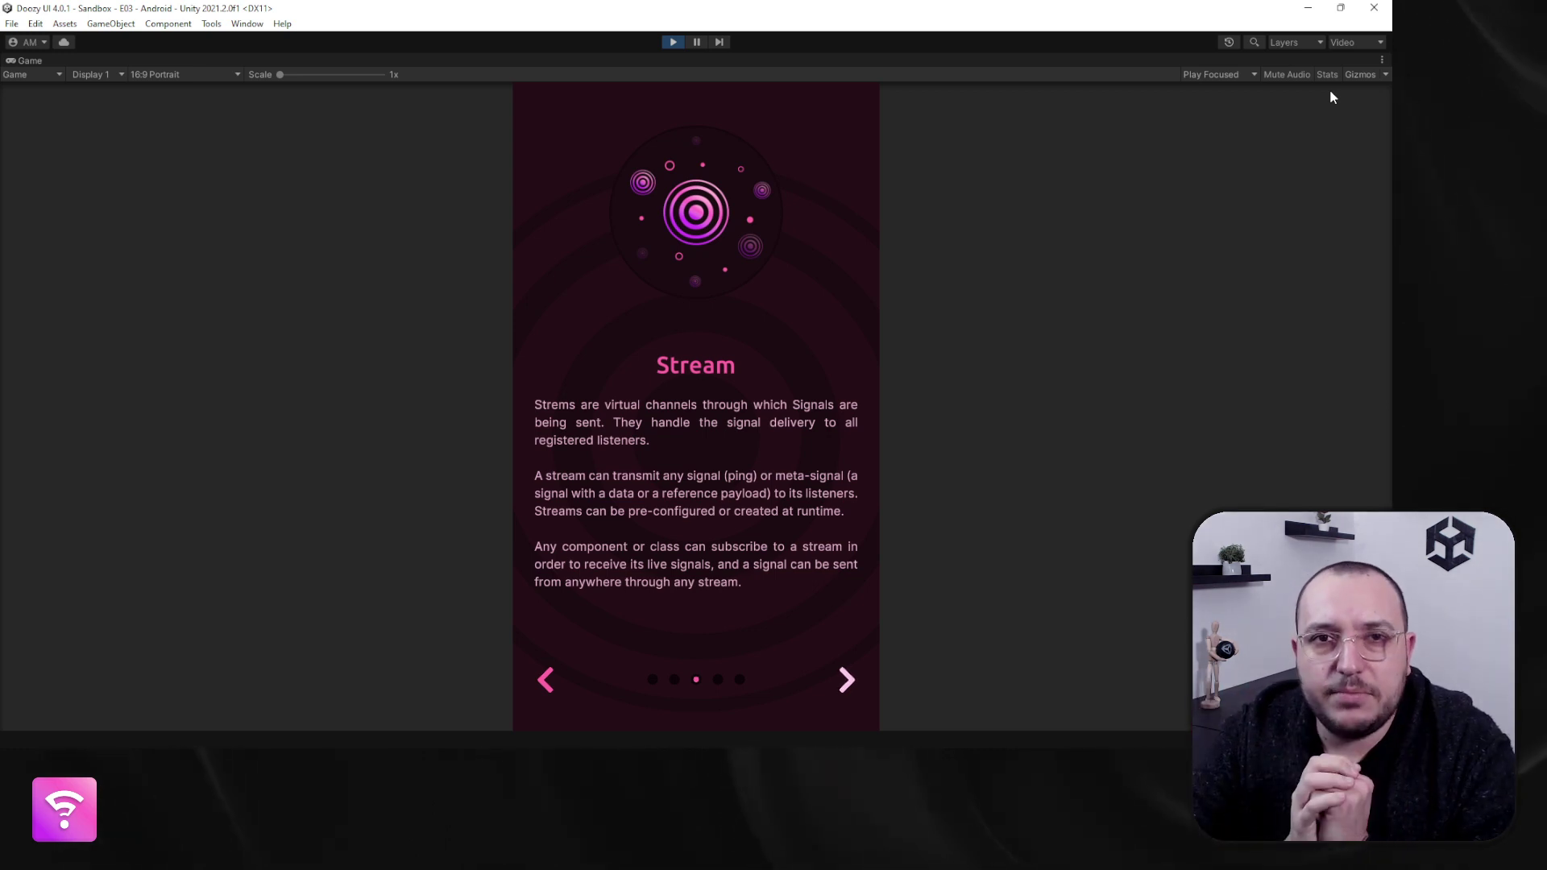
Step: Restore the Game view to its normal size, select the Flow Controller object and open the E03 flow graph asset
left_click(1382, 60)
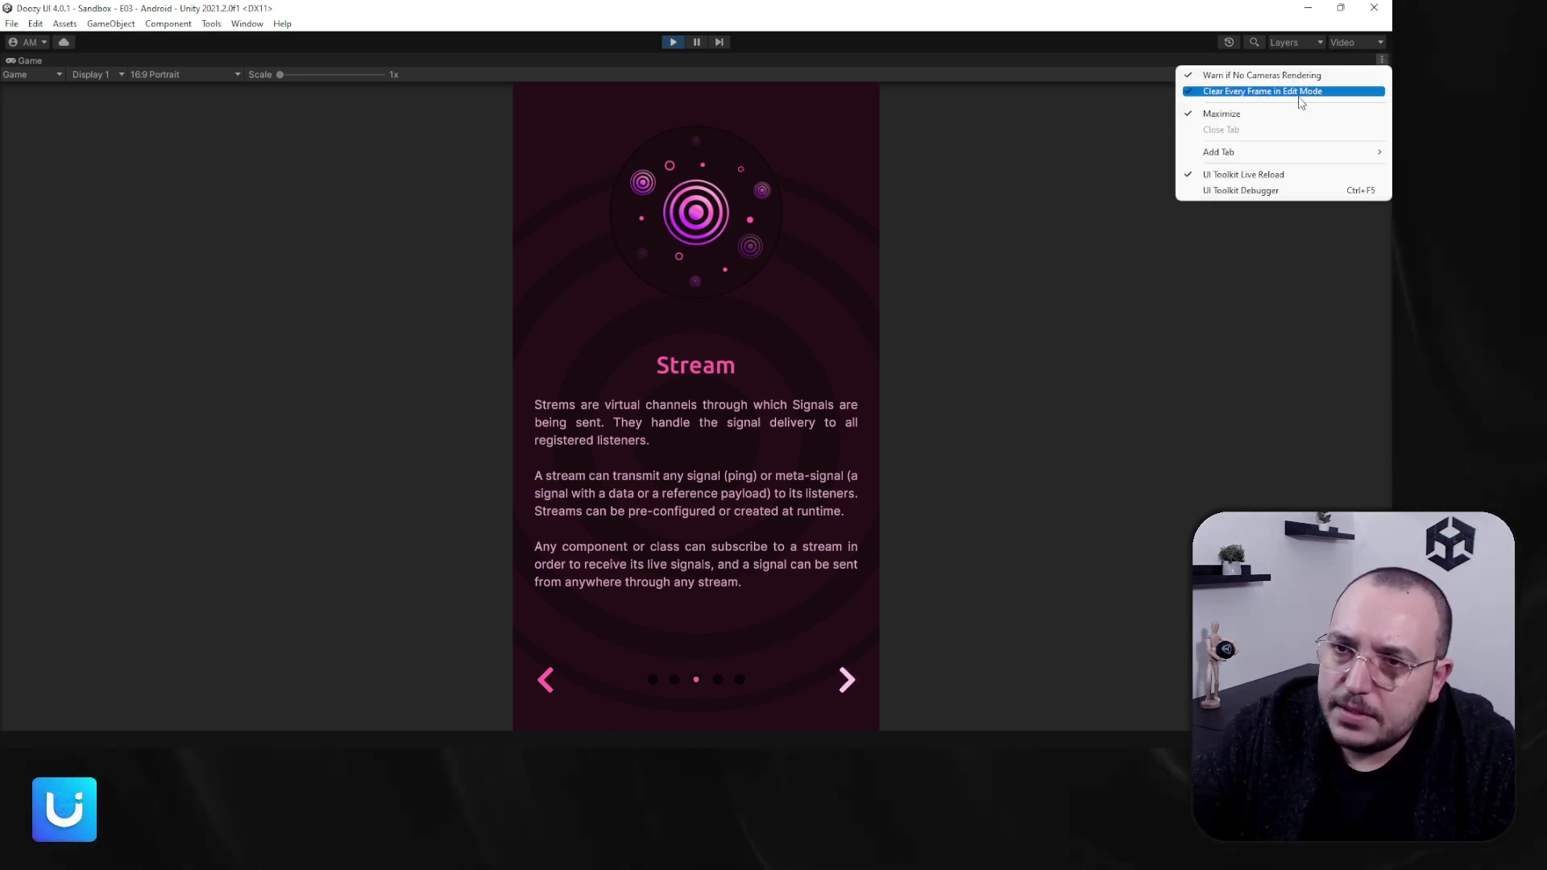
left_click(1245, 113)
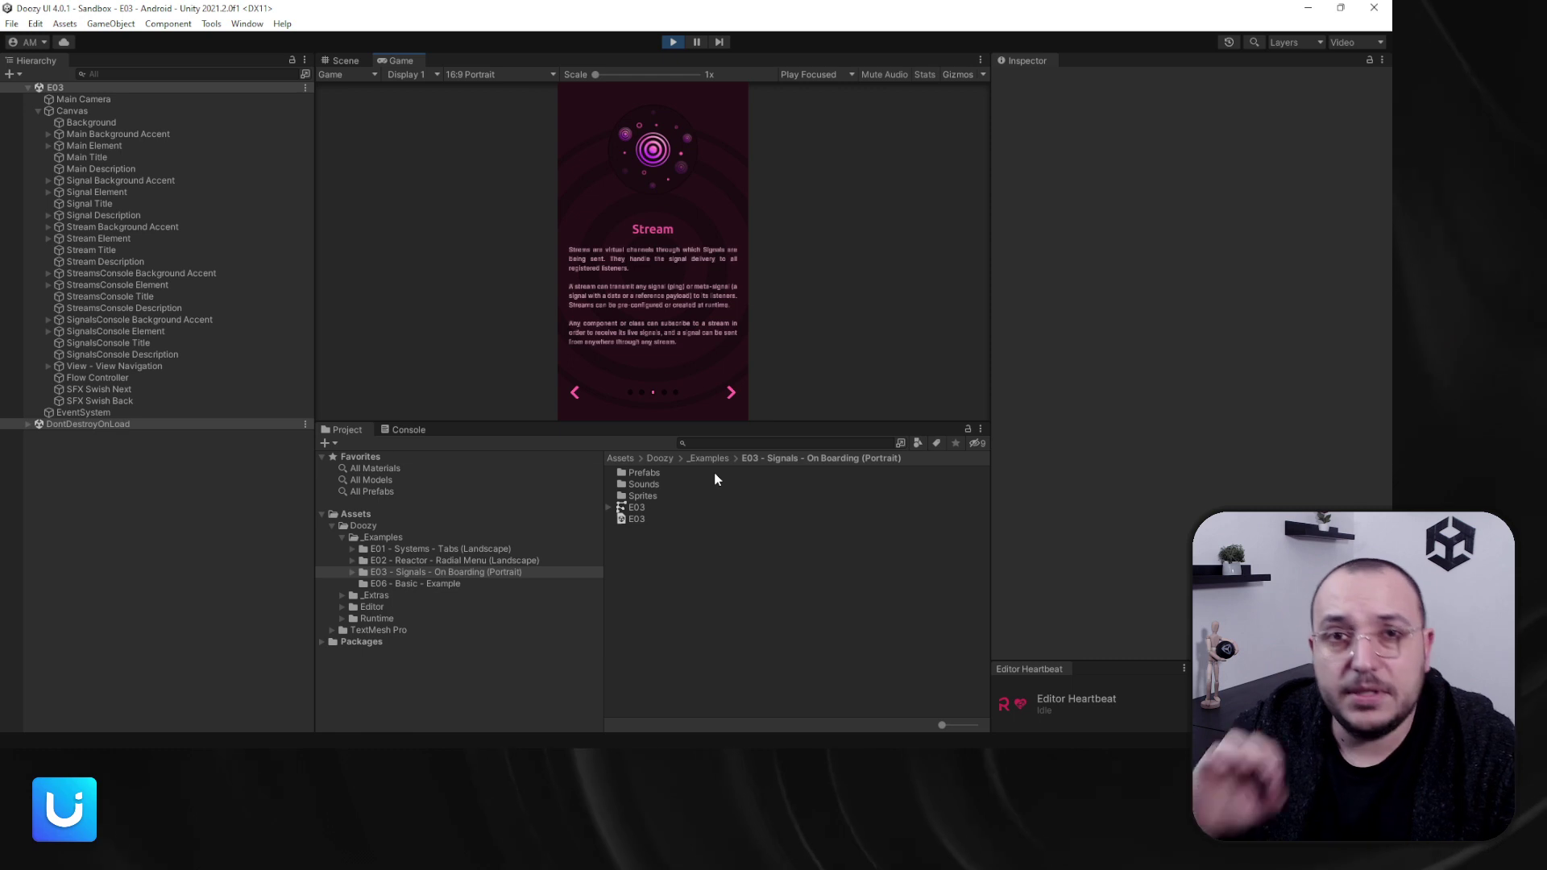
left_click(137, 379)
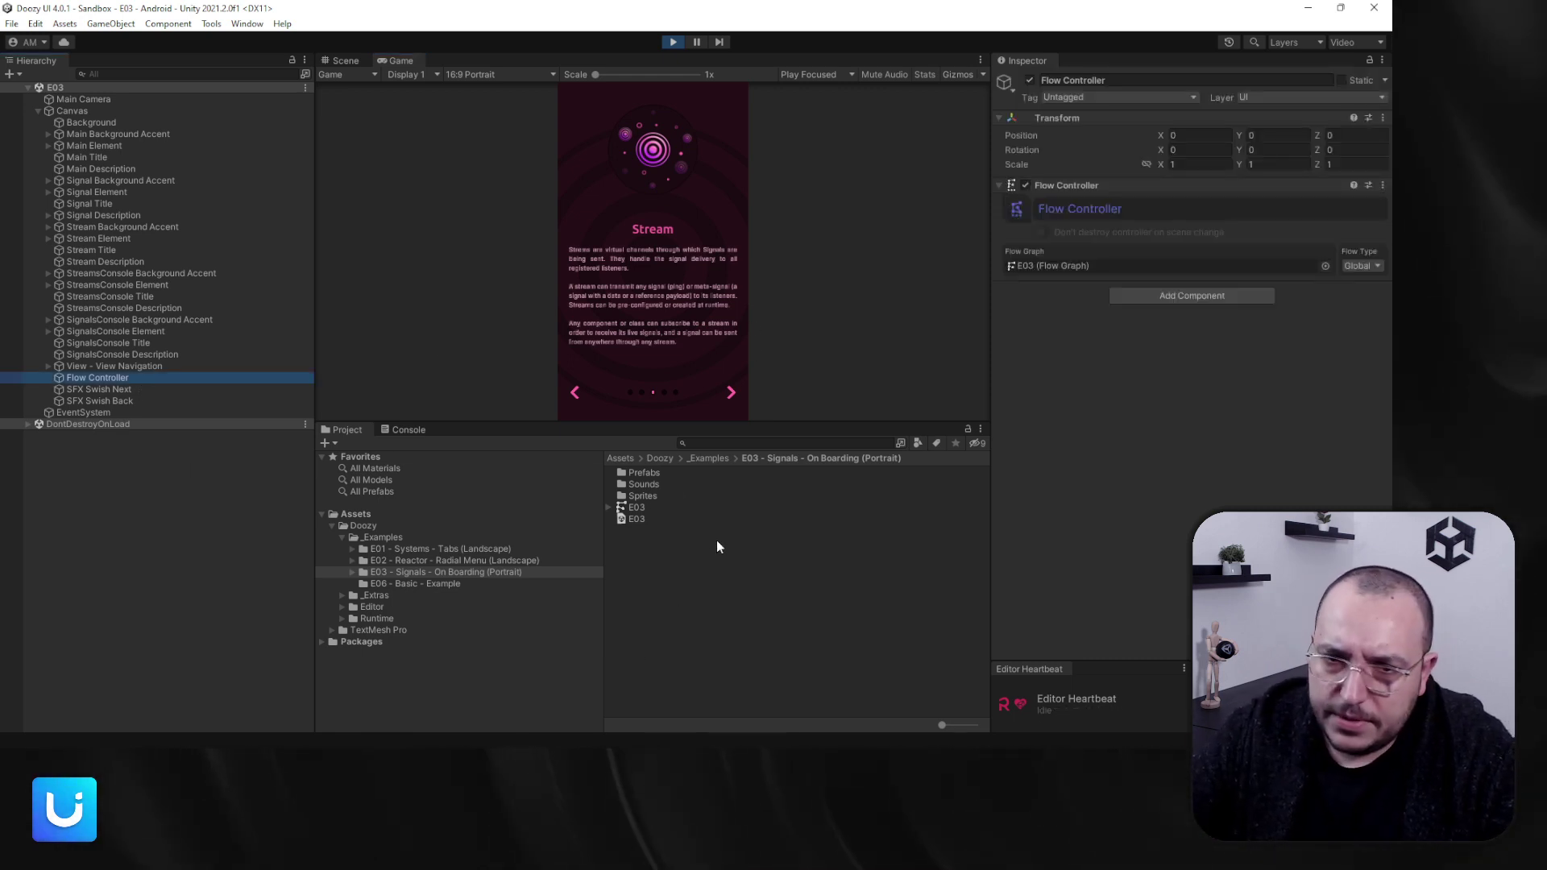
double_click(623, 507)
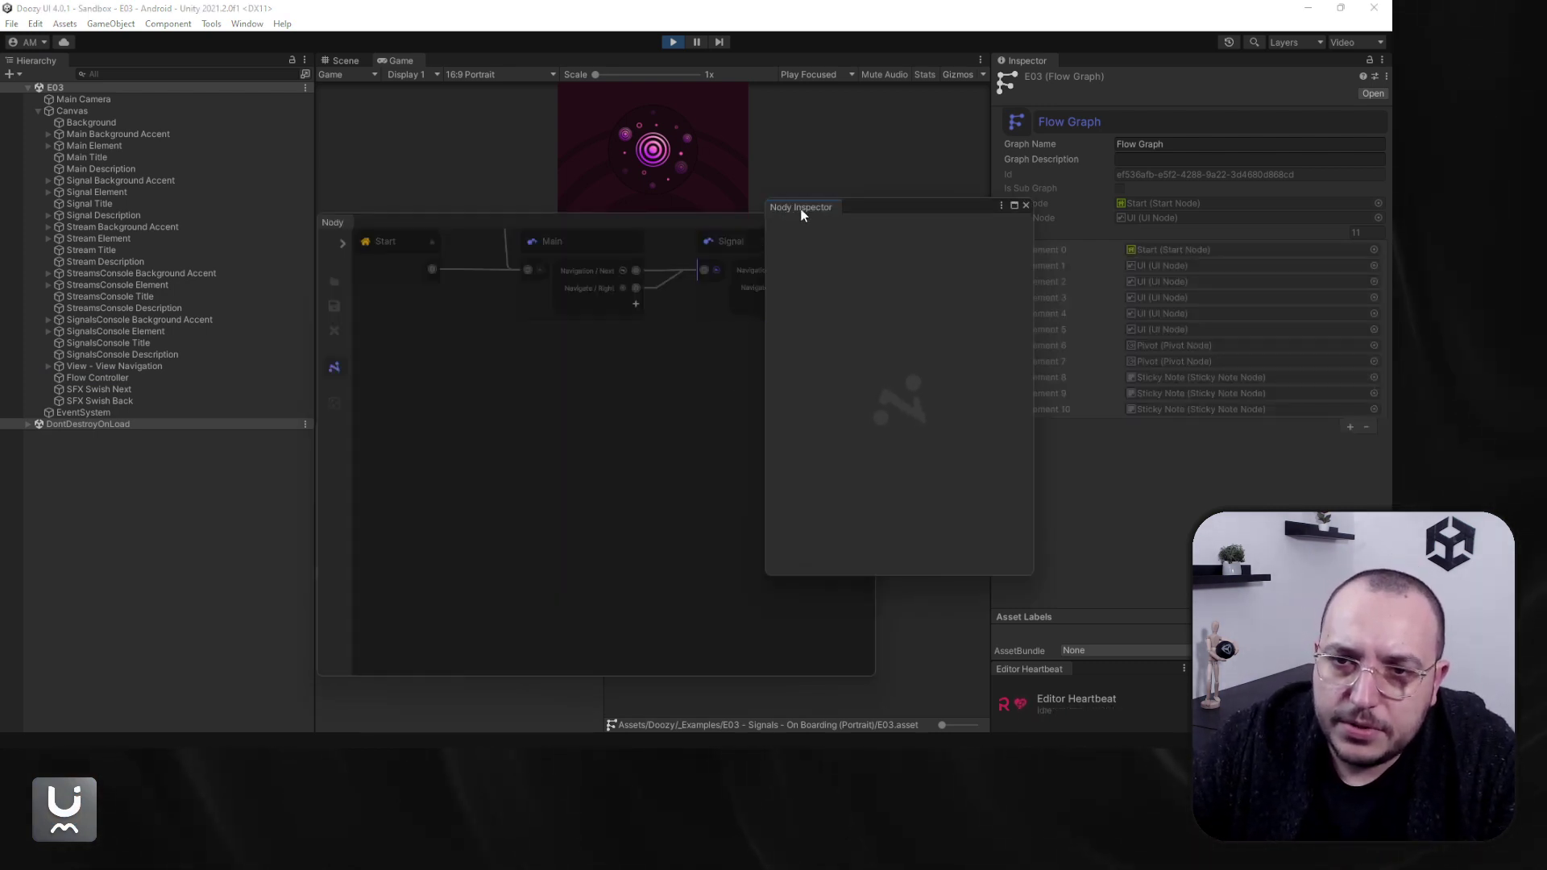
Step: Dock the Nody Inspector window beside the Inspector and the Nody window beside the Console
left_click_drag(848, 200, 1096, 63)
scroll(709, 387, "down", 5)
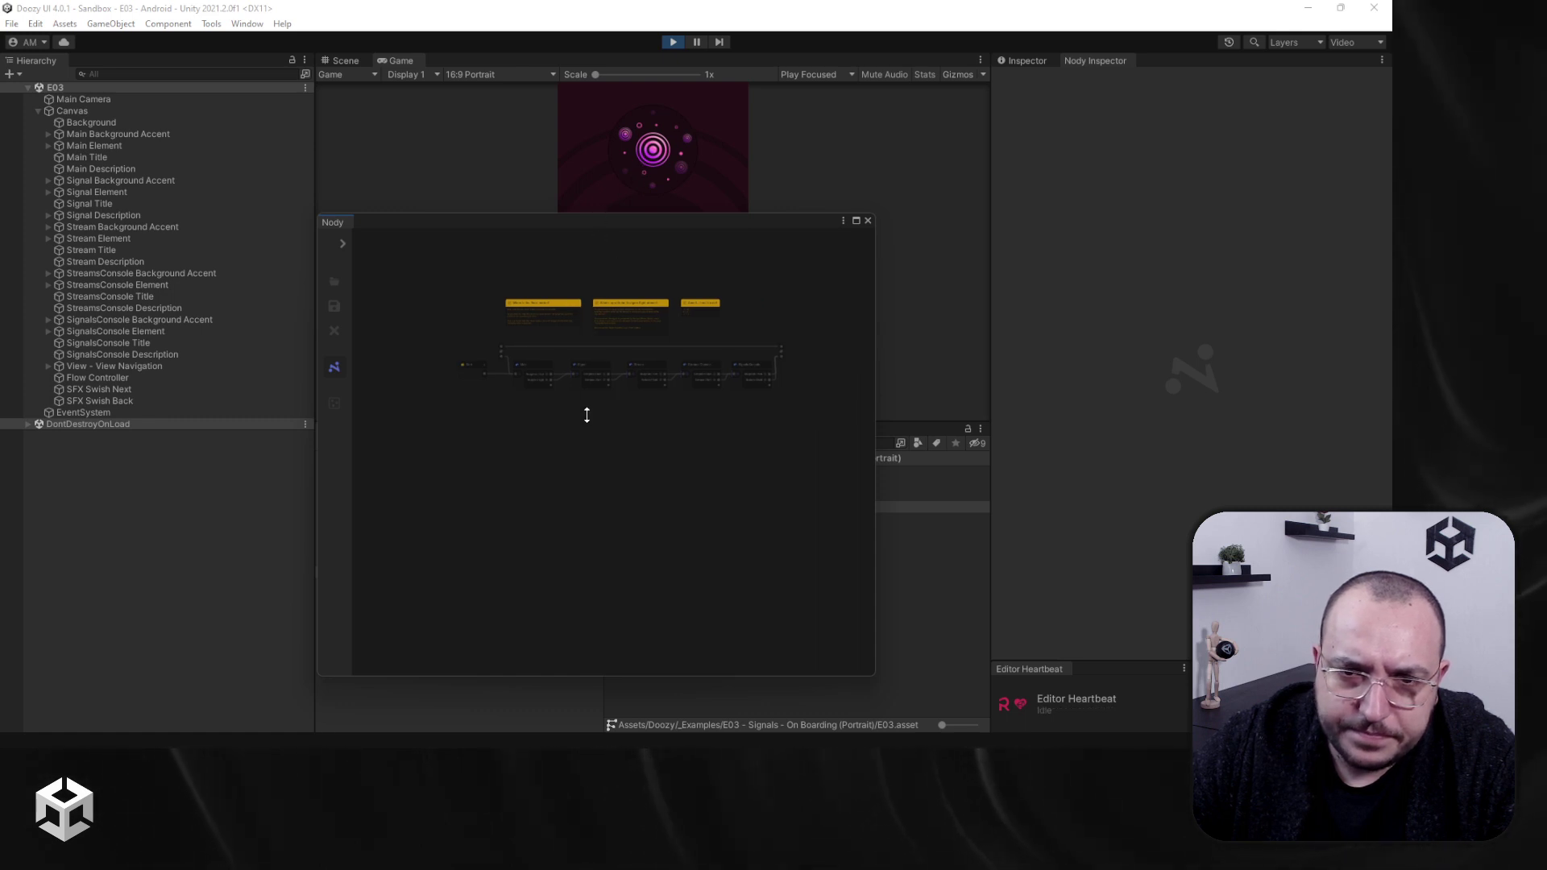
left_click_drag(386, 218, 451, 434)
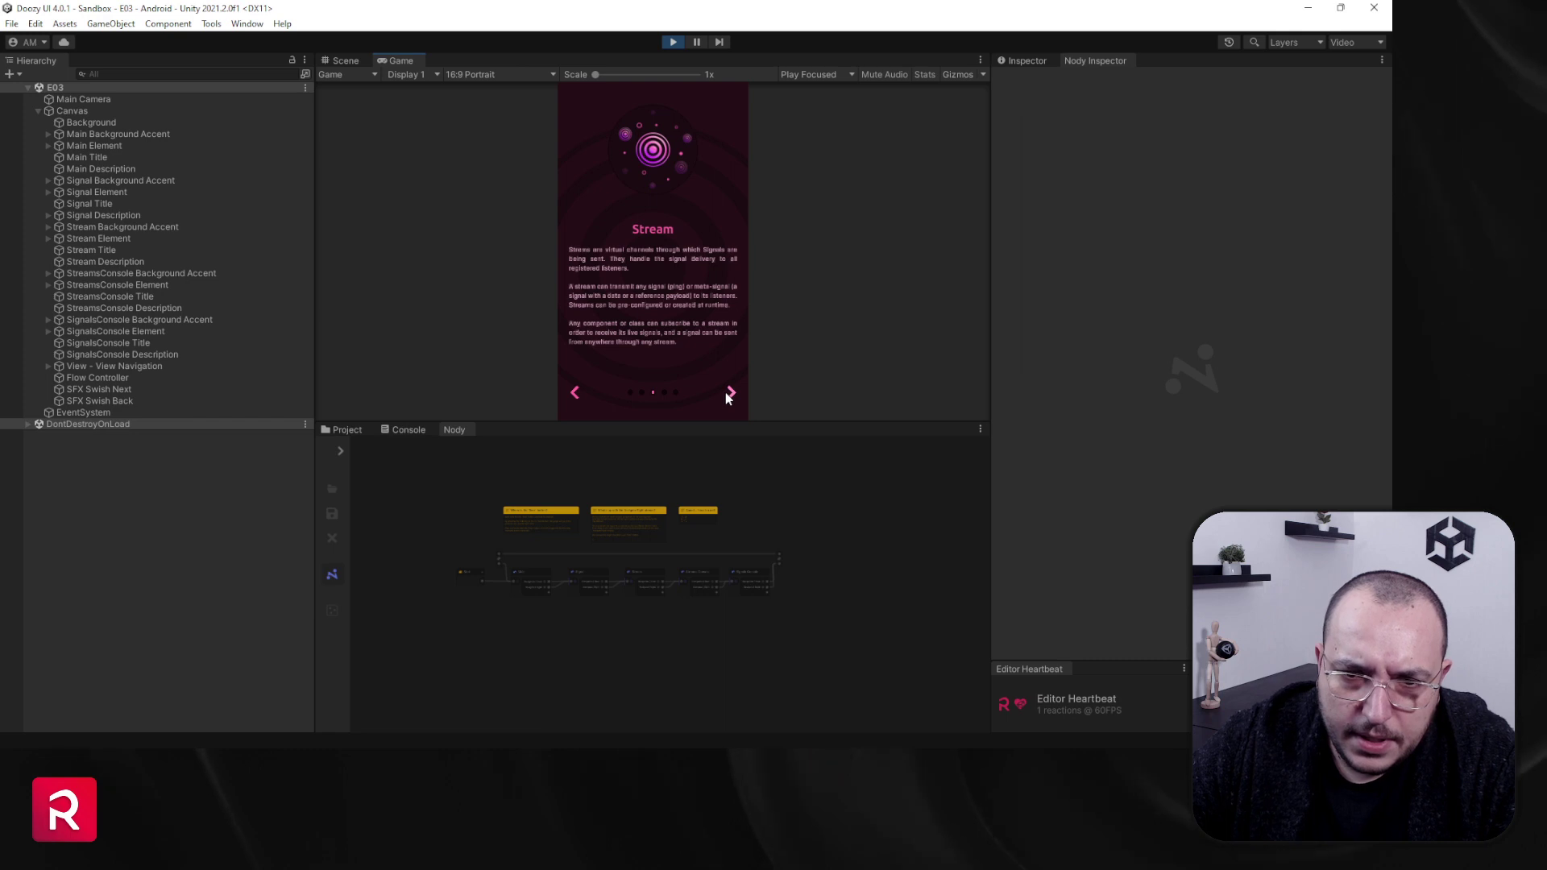
Step: Move to the Stream Console card and back to the SIGNALS card while following the active node in the Nody graph
left_click(732, 394)
scroll(619, 621, "up", 5)
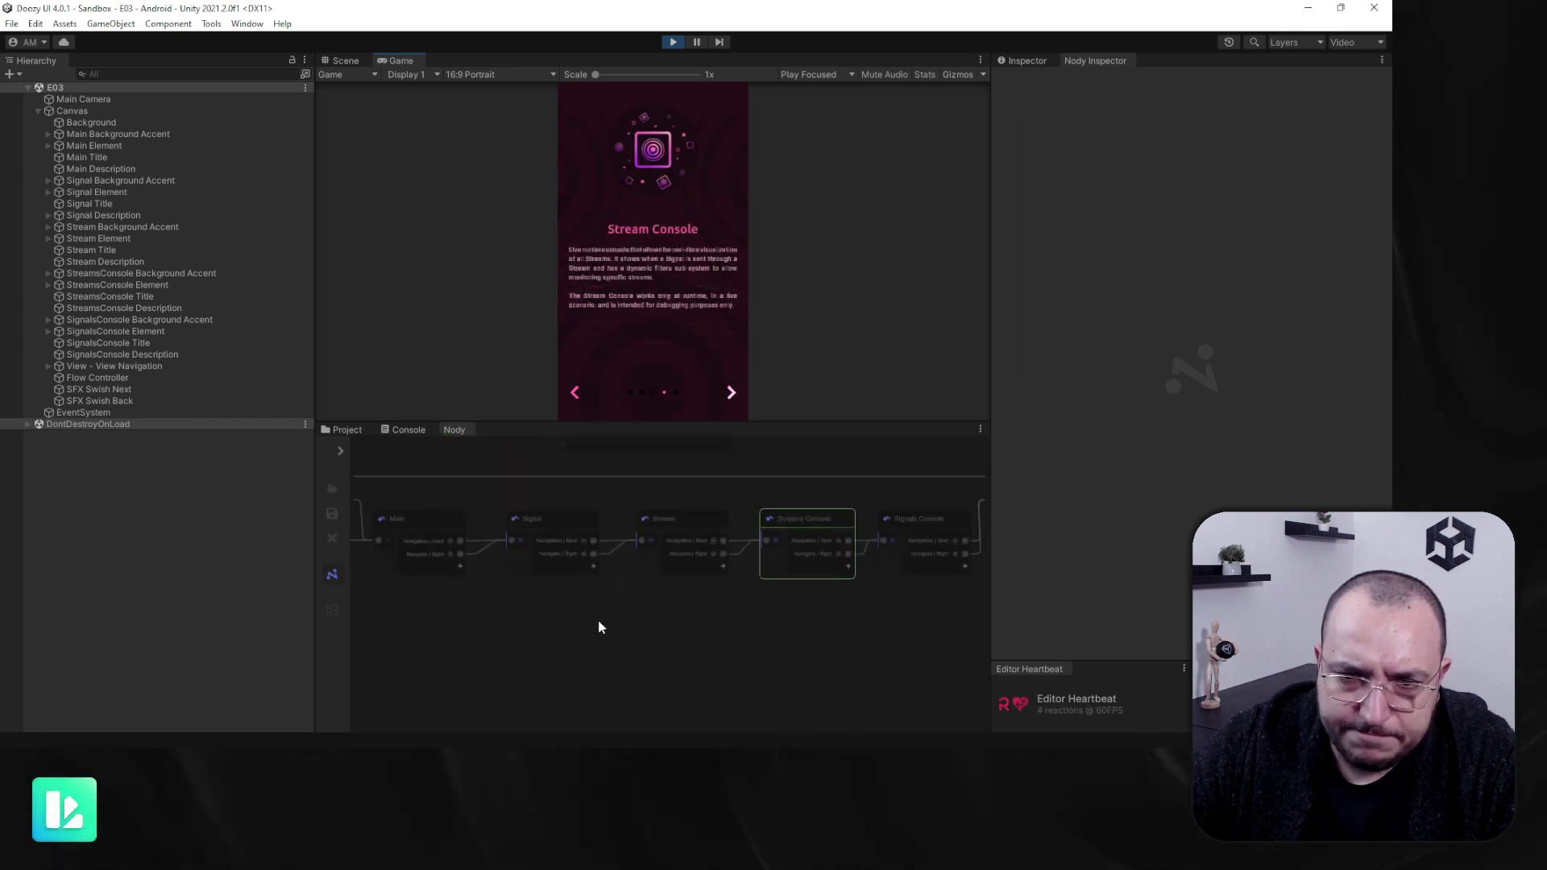
left_click(574, 393)
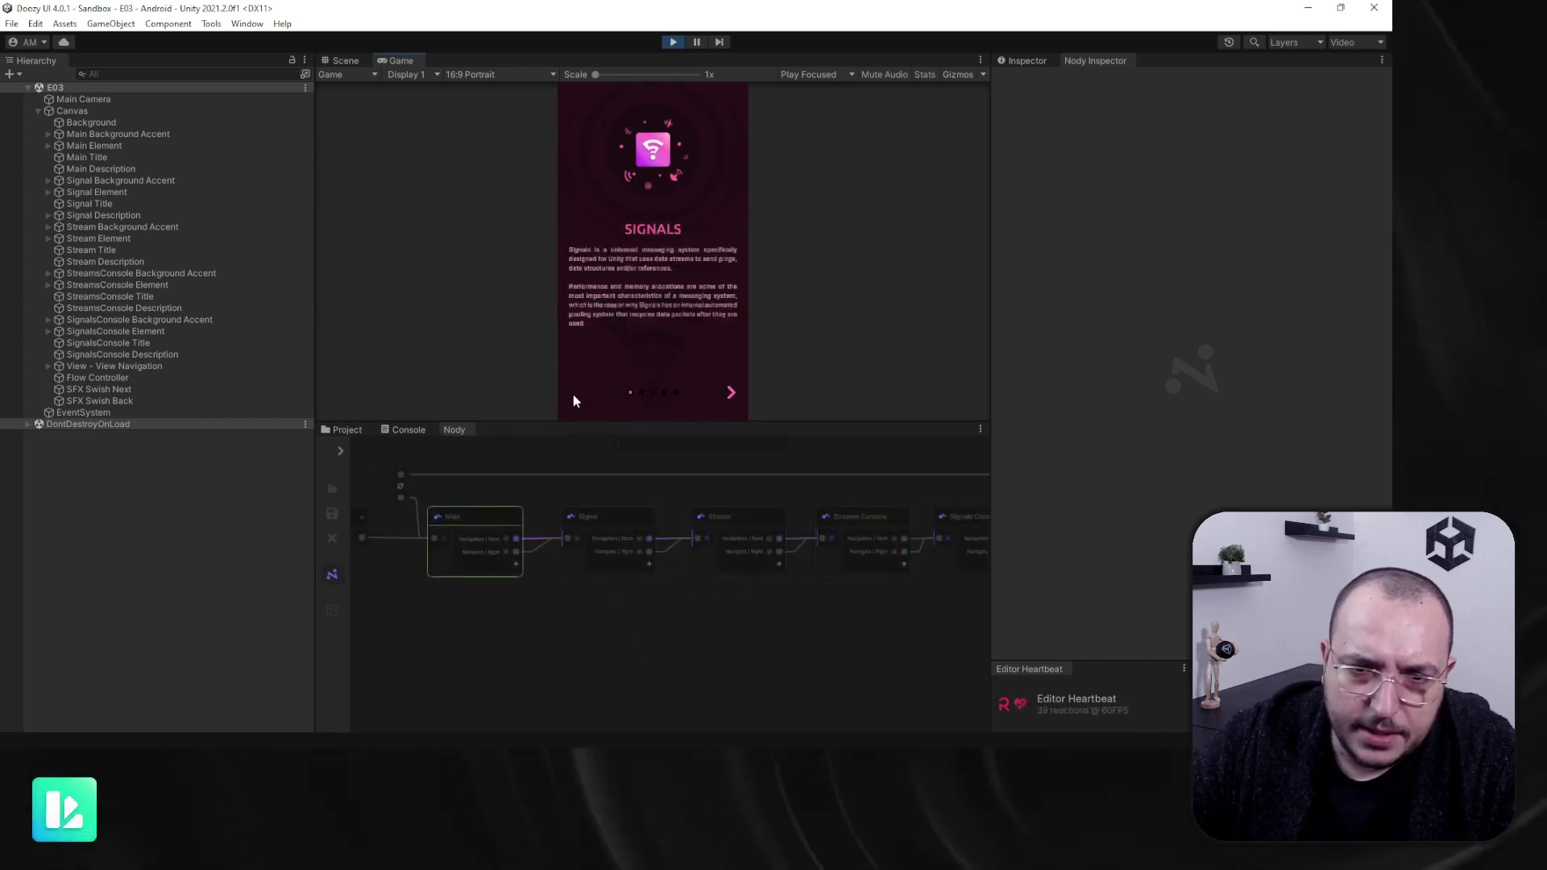
Step: Select the Main node in the flow graph and examine its Navigation / Next and Navigate / Right outputs and their connections
scroll(444, 564, "up", 5)
scroll(467, 620, "down", 3)
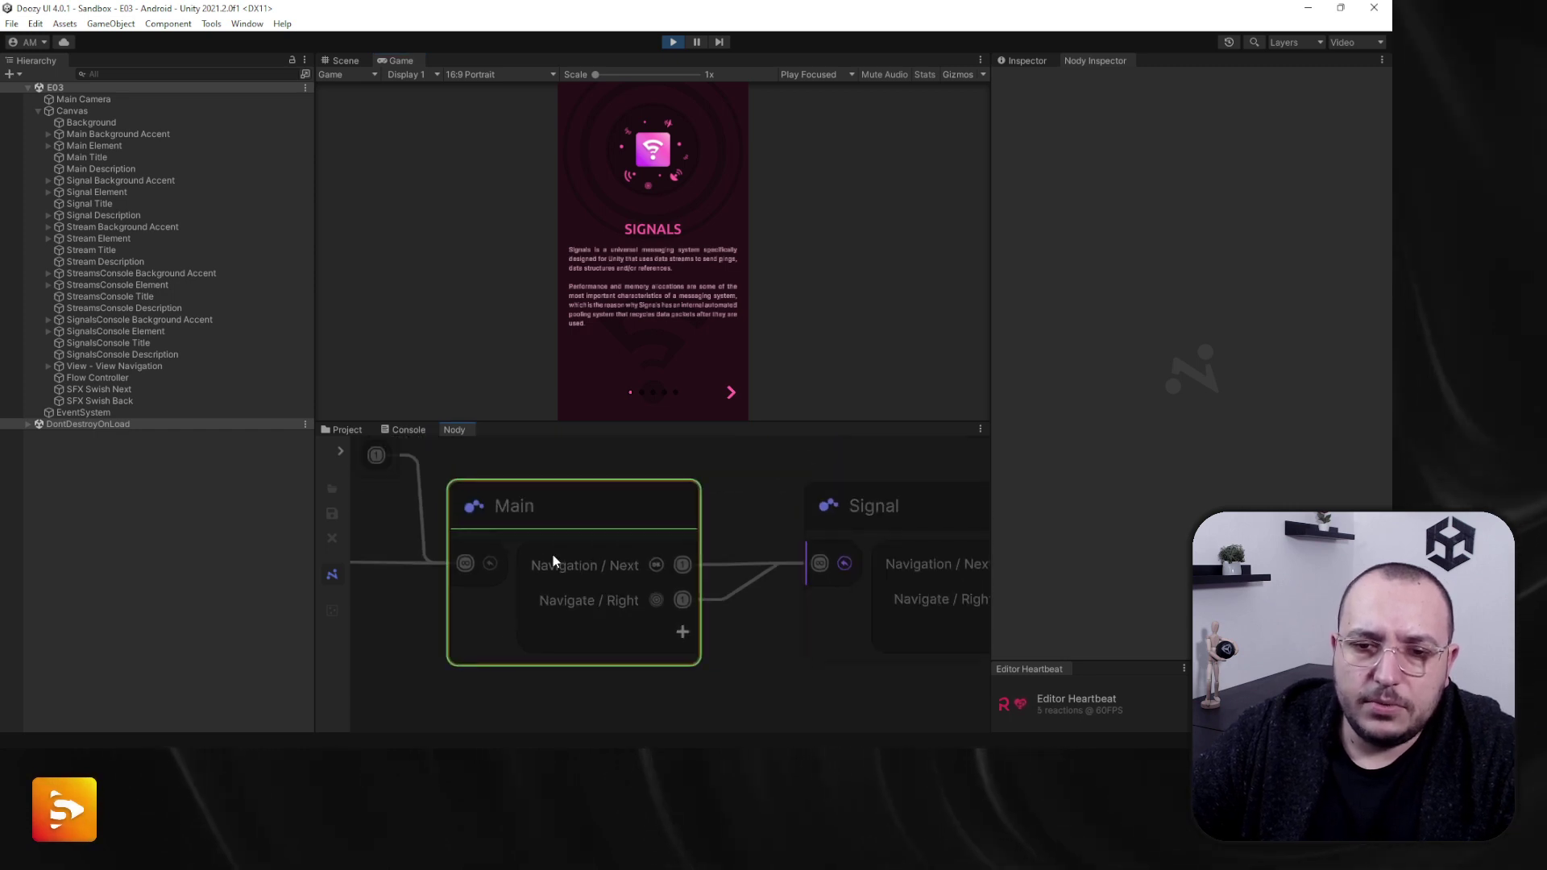
left_click(556, 515)
scroll(572, 584, "down", 2)
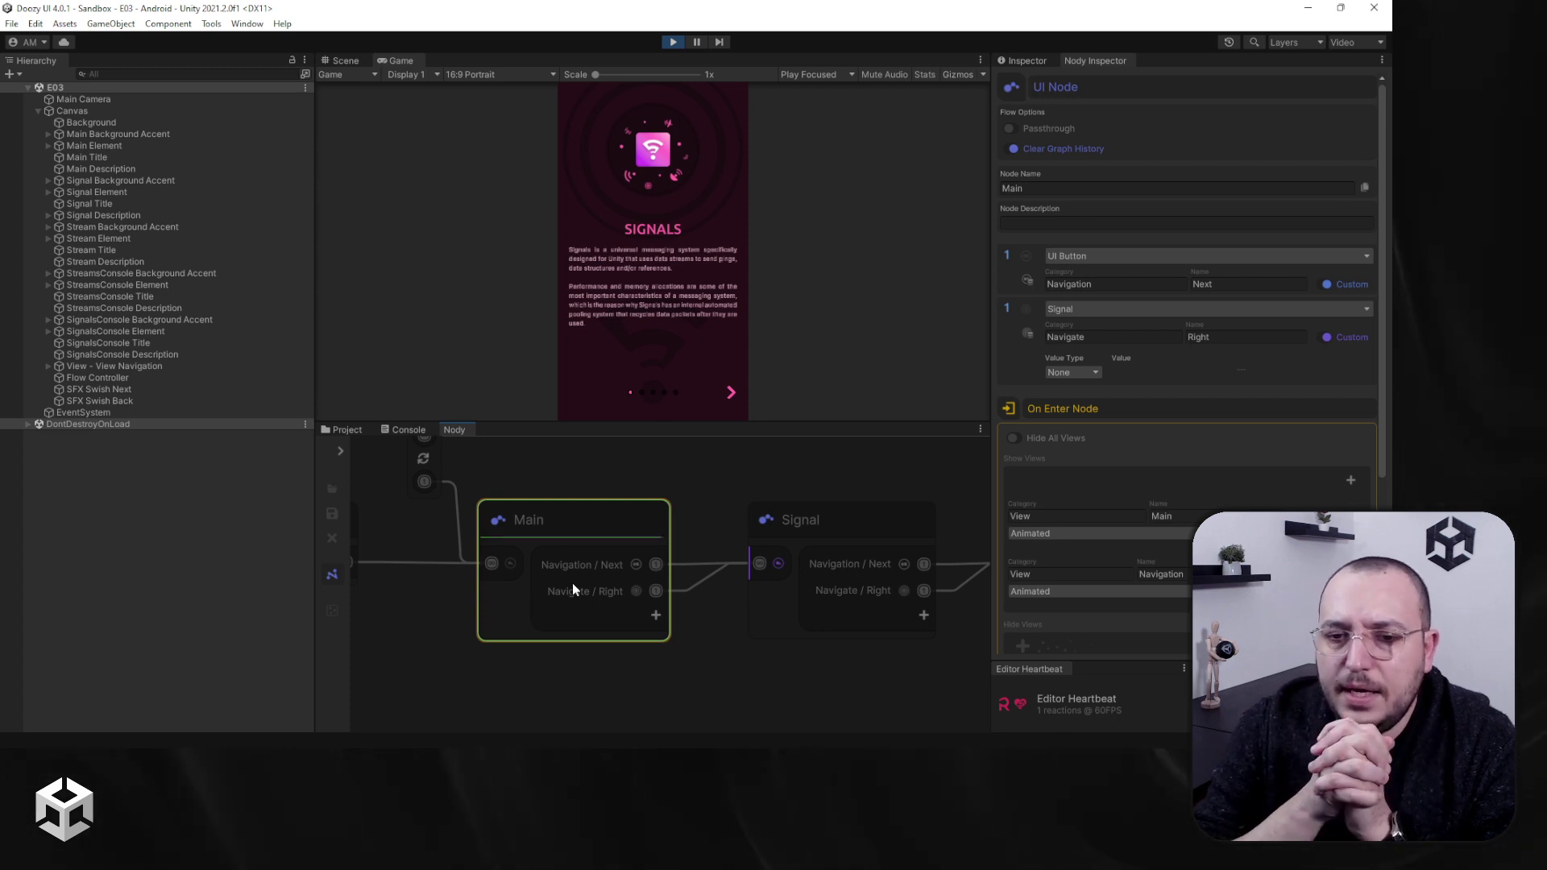
scroll(572, 584, "up", 2)
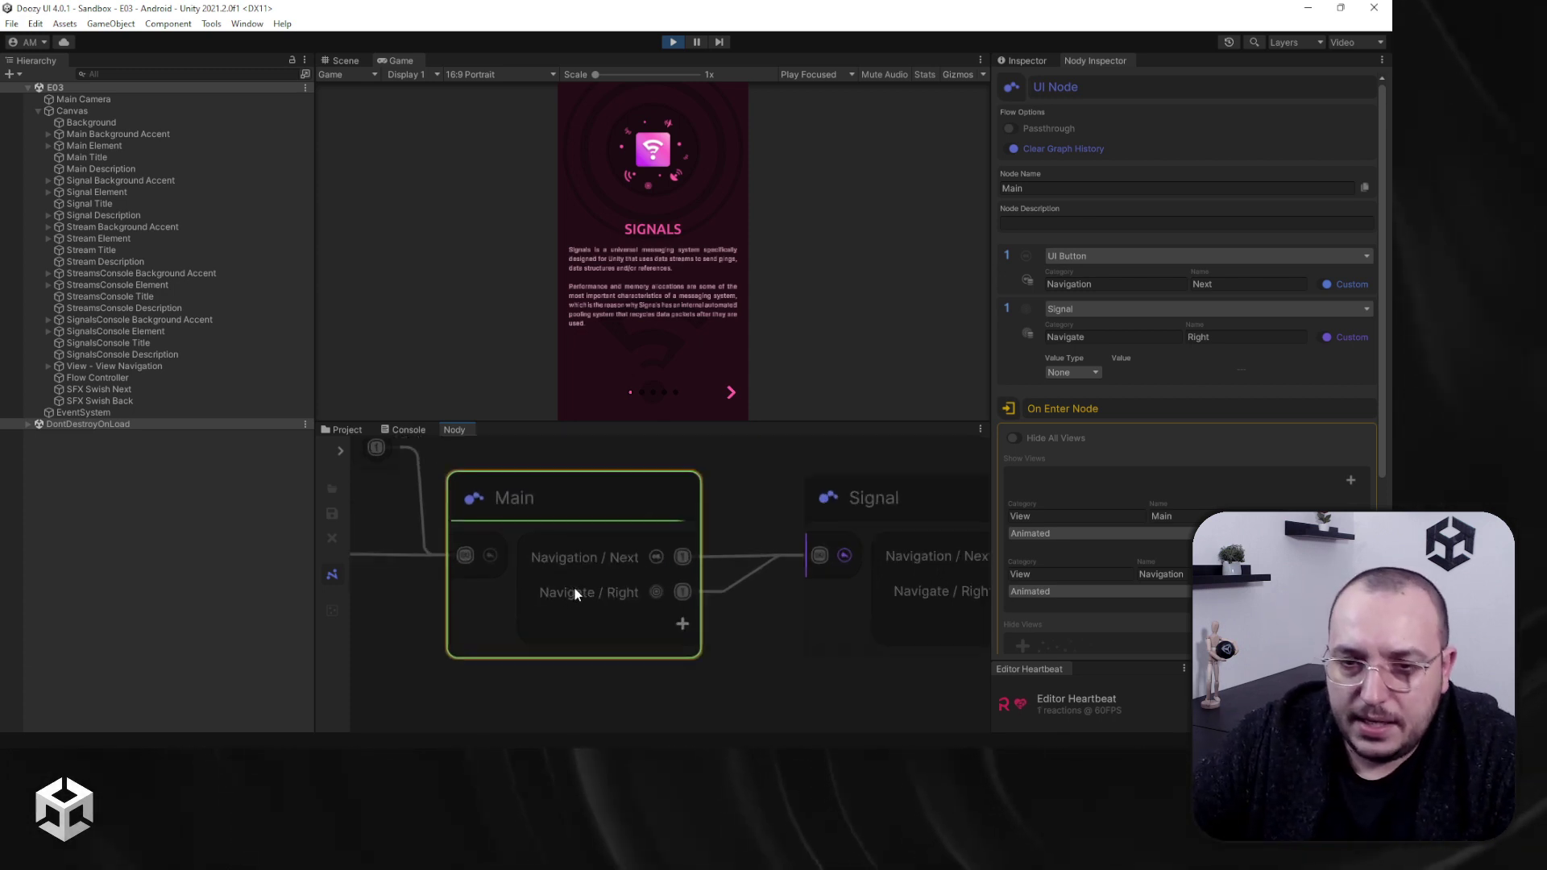
scroll(612, 589, "down", 2)
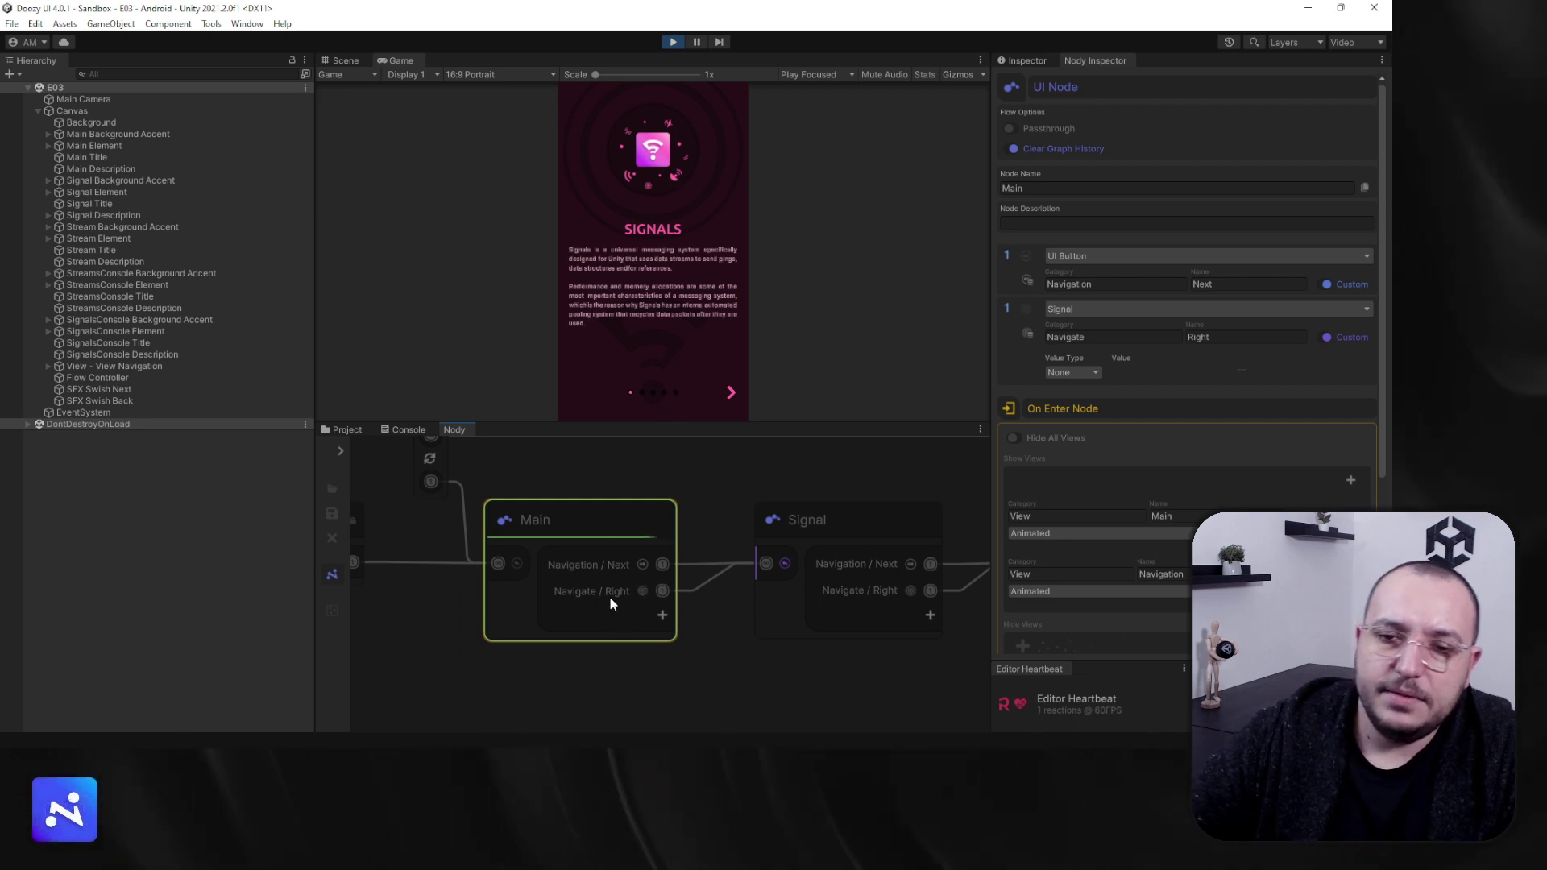
scroll(636, 589, "up", 5)
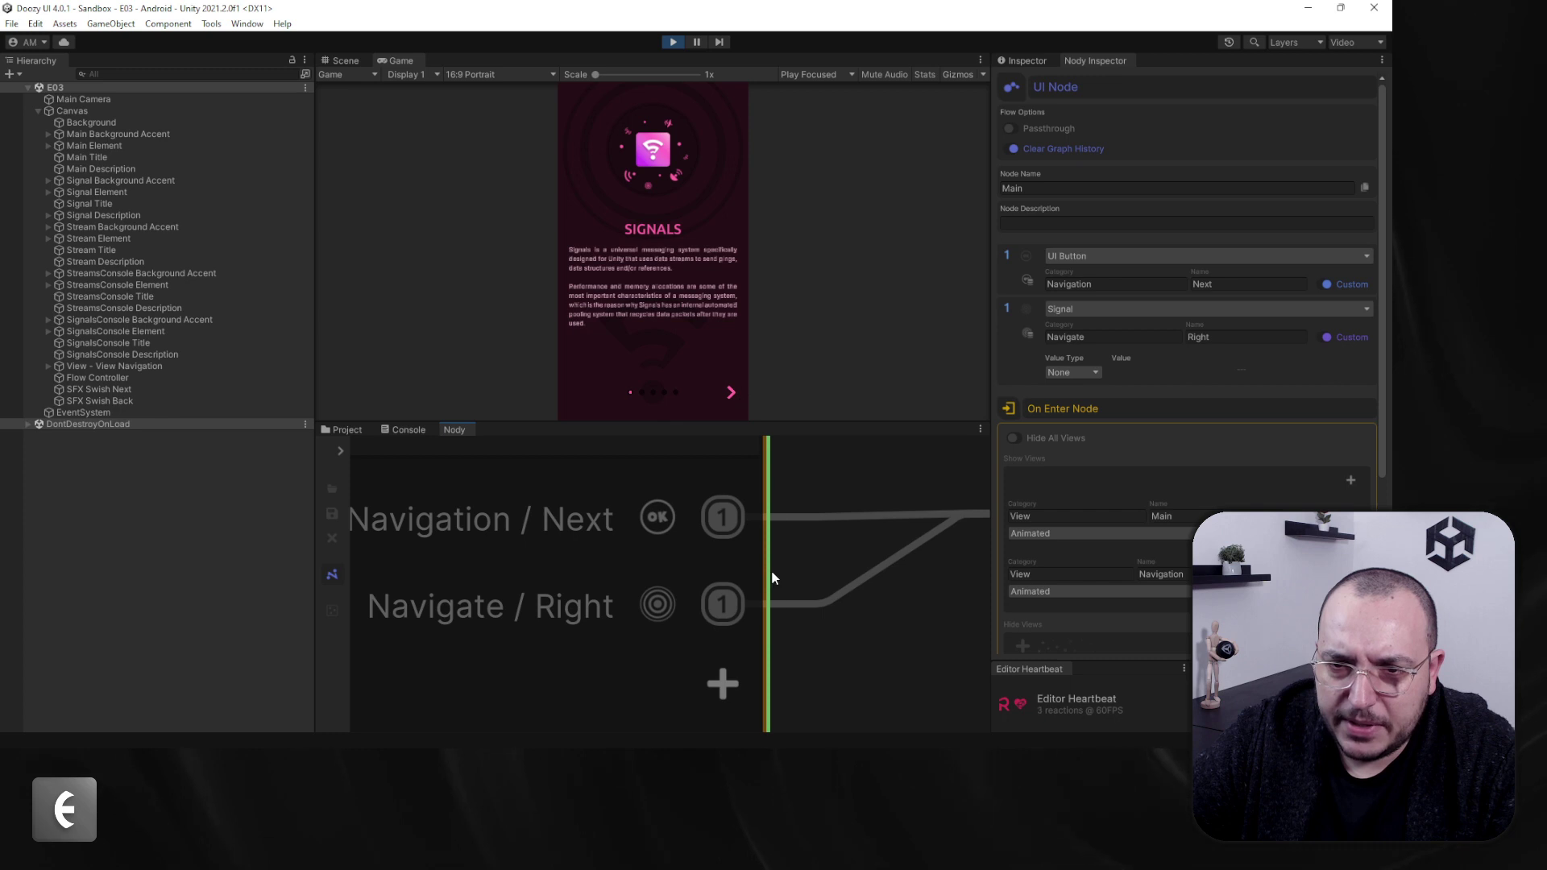
scroll(805, 546, "down", 4)
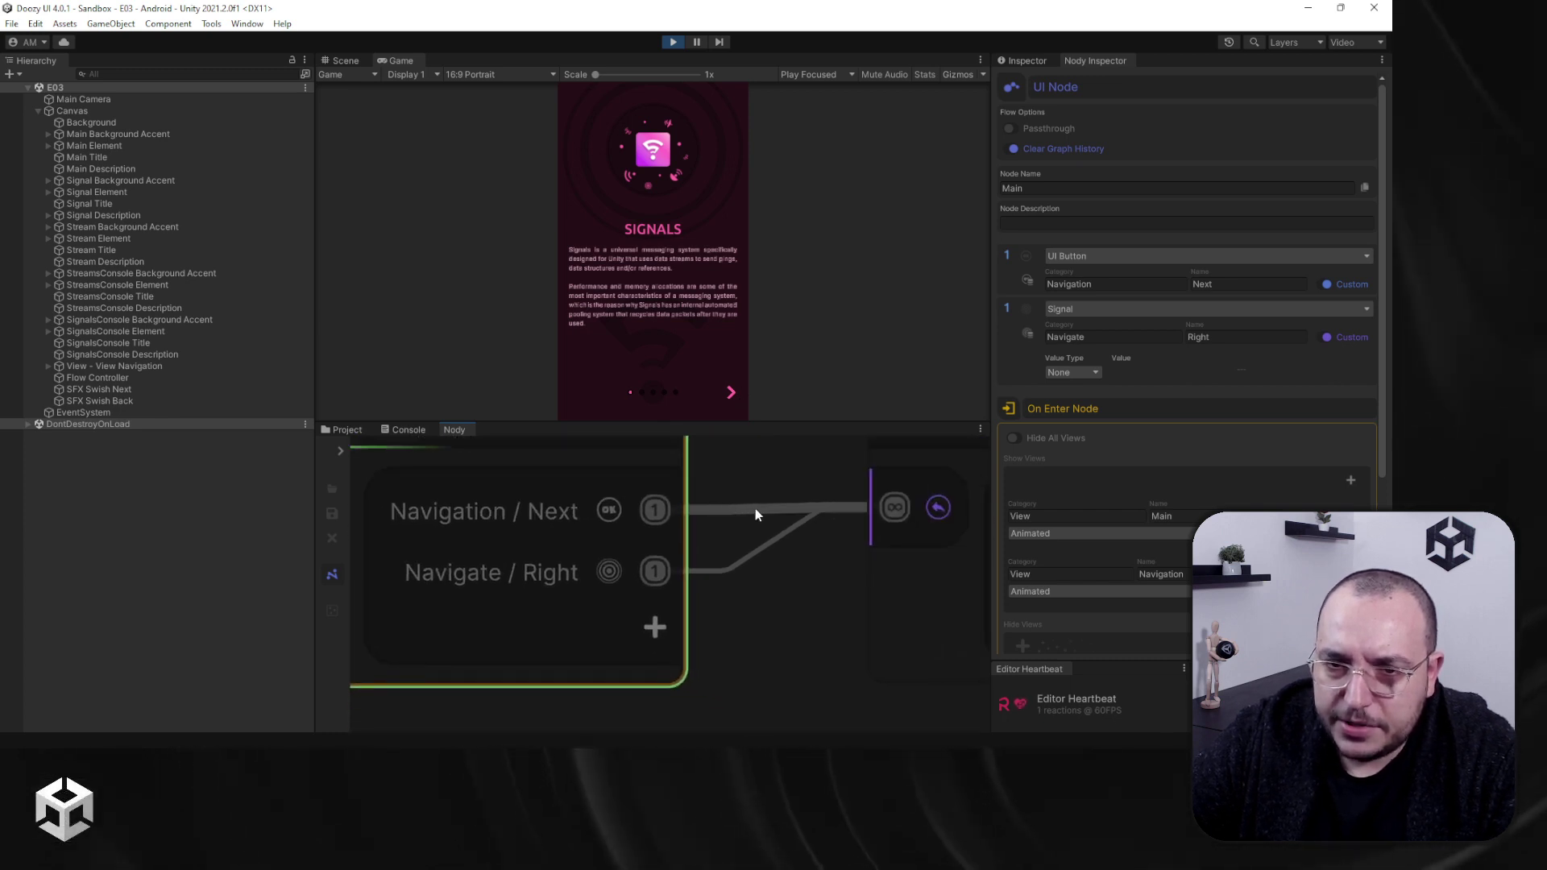
Step: Test moving between the SIGNALS and Signal cards with the on-screen next arrow, the back input and the right directional input
left_click(732, 395)
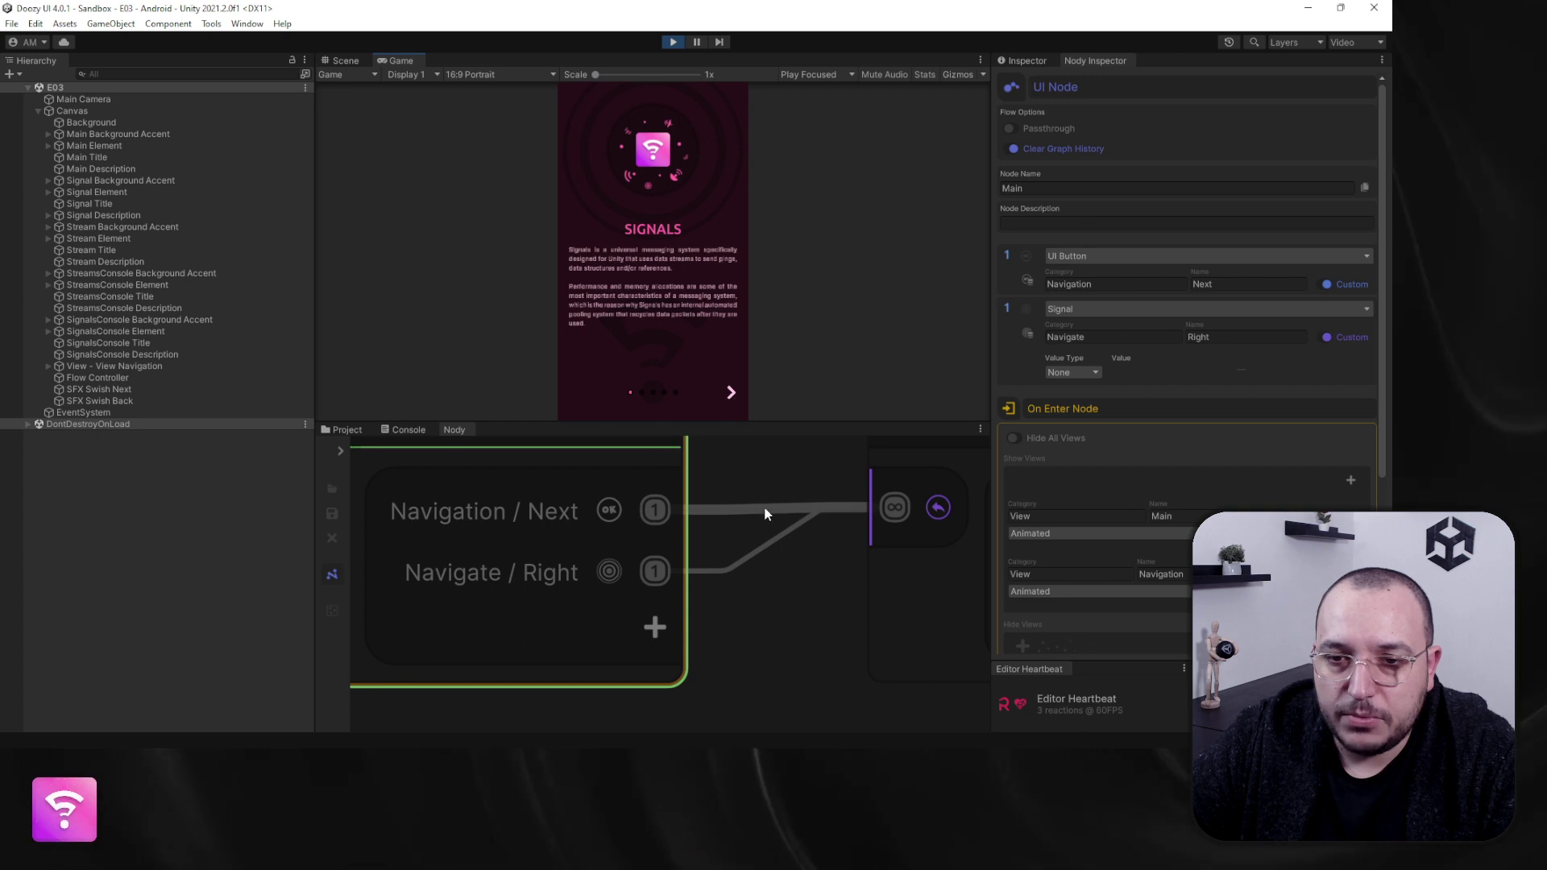
left_click(732, 392)
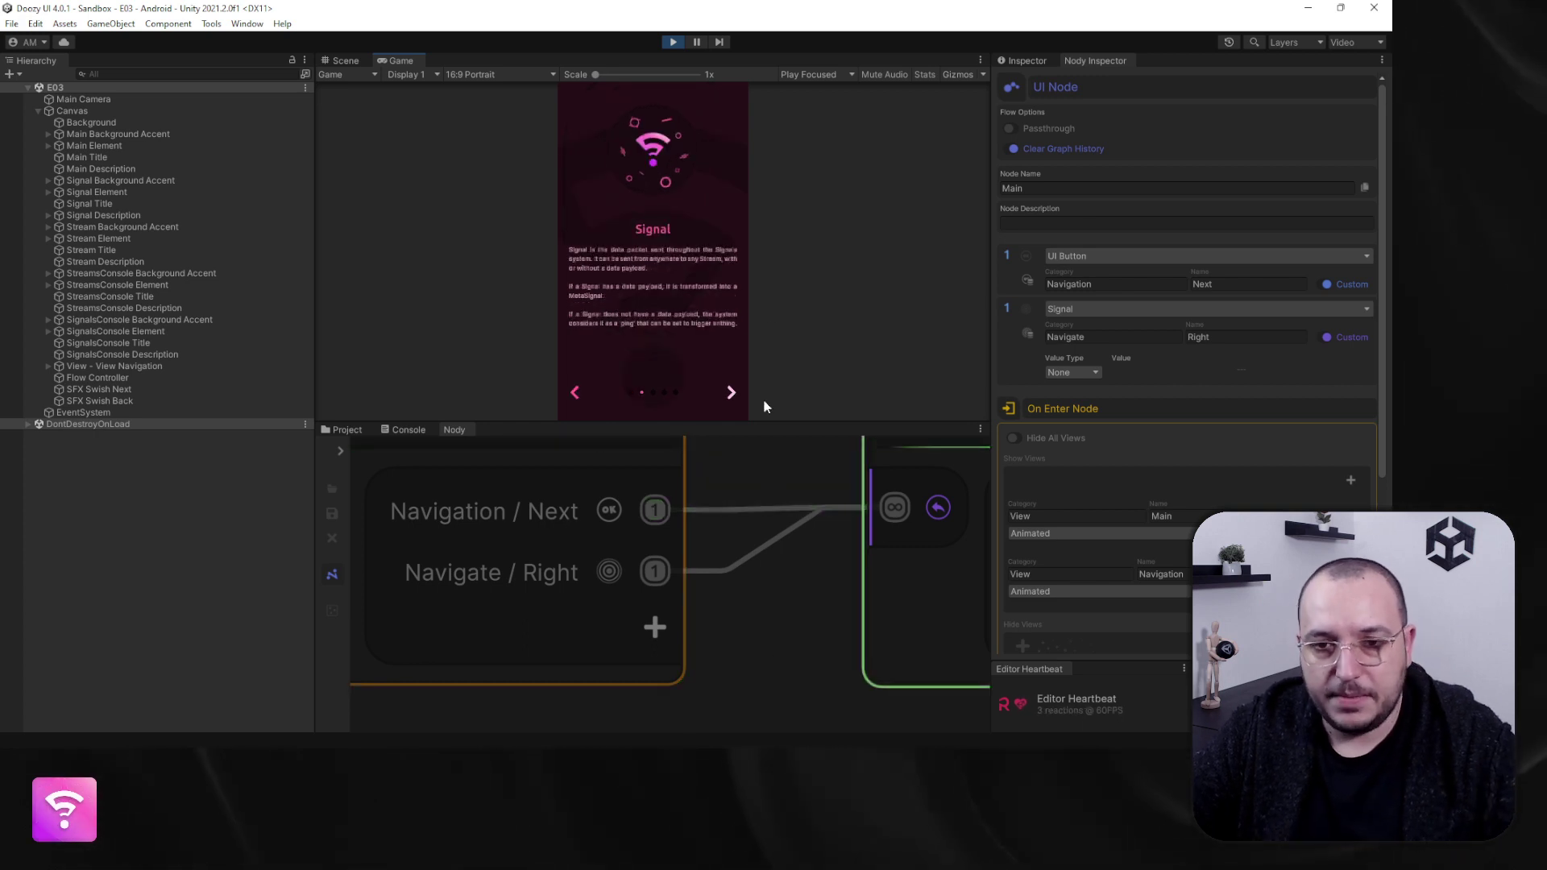
key("Escape")
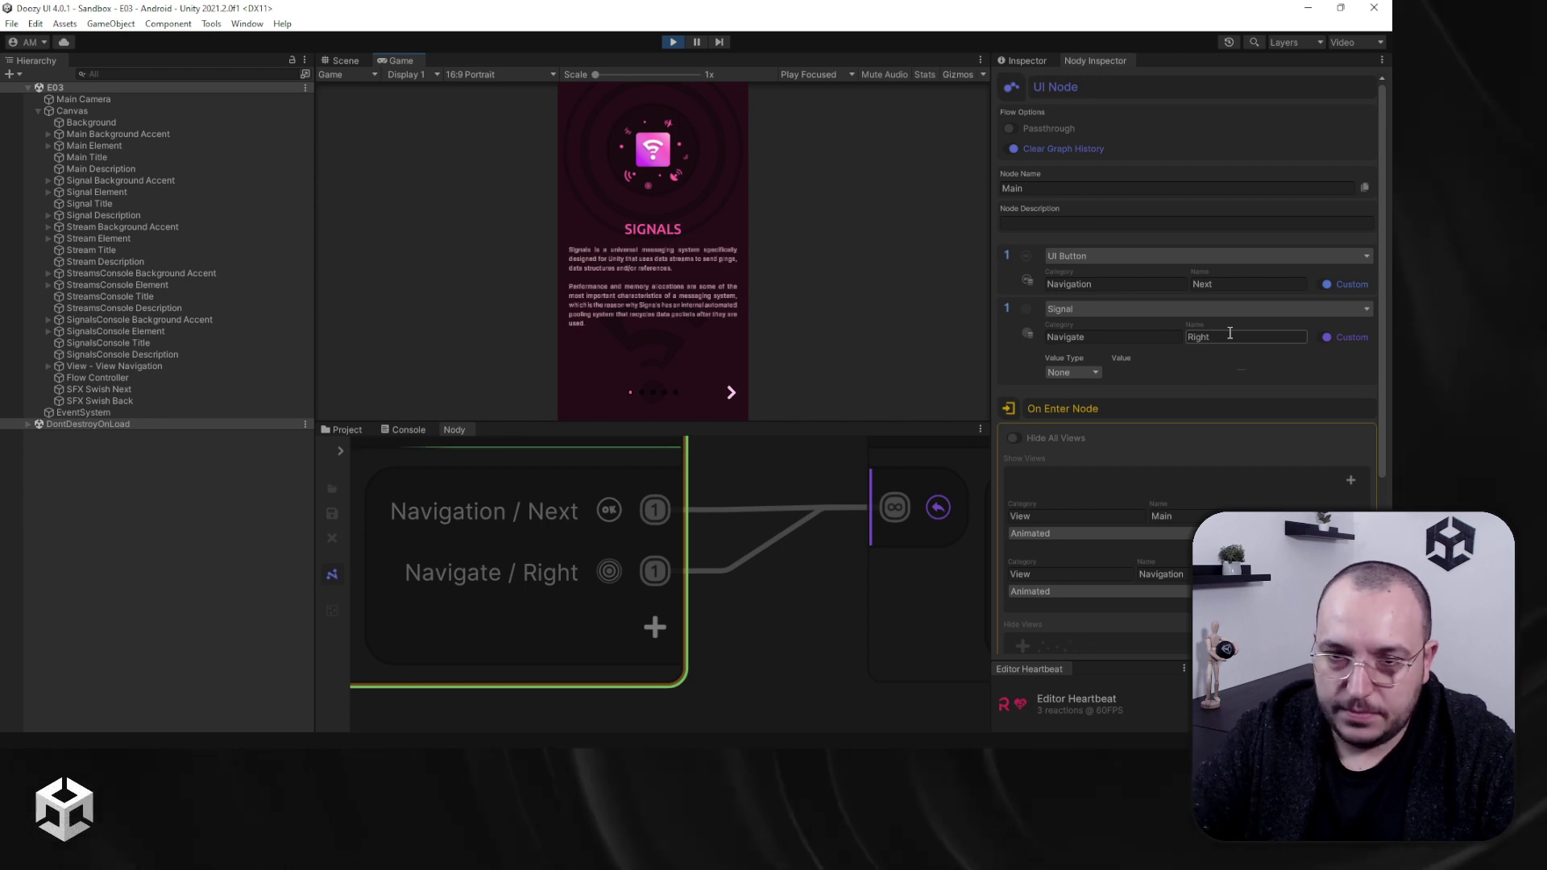
key("Right")
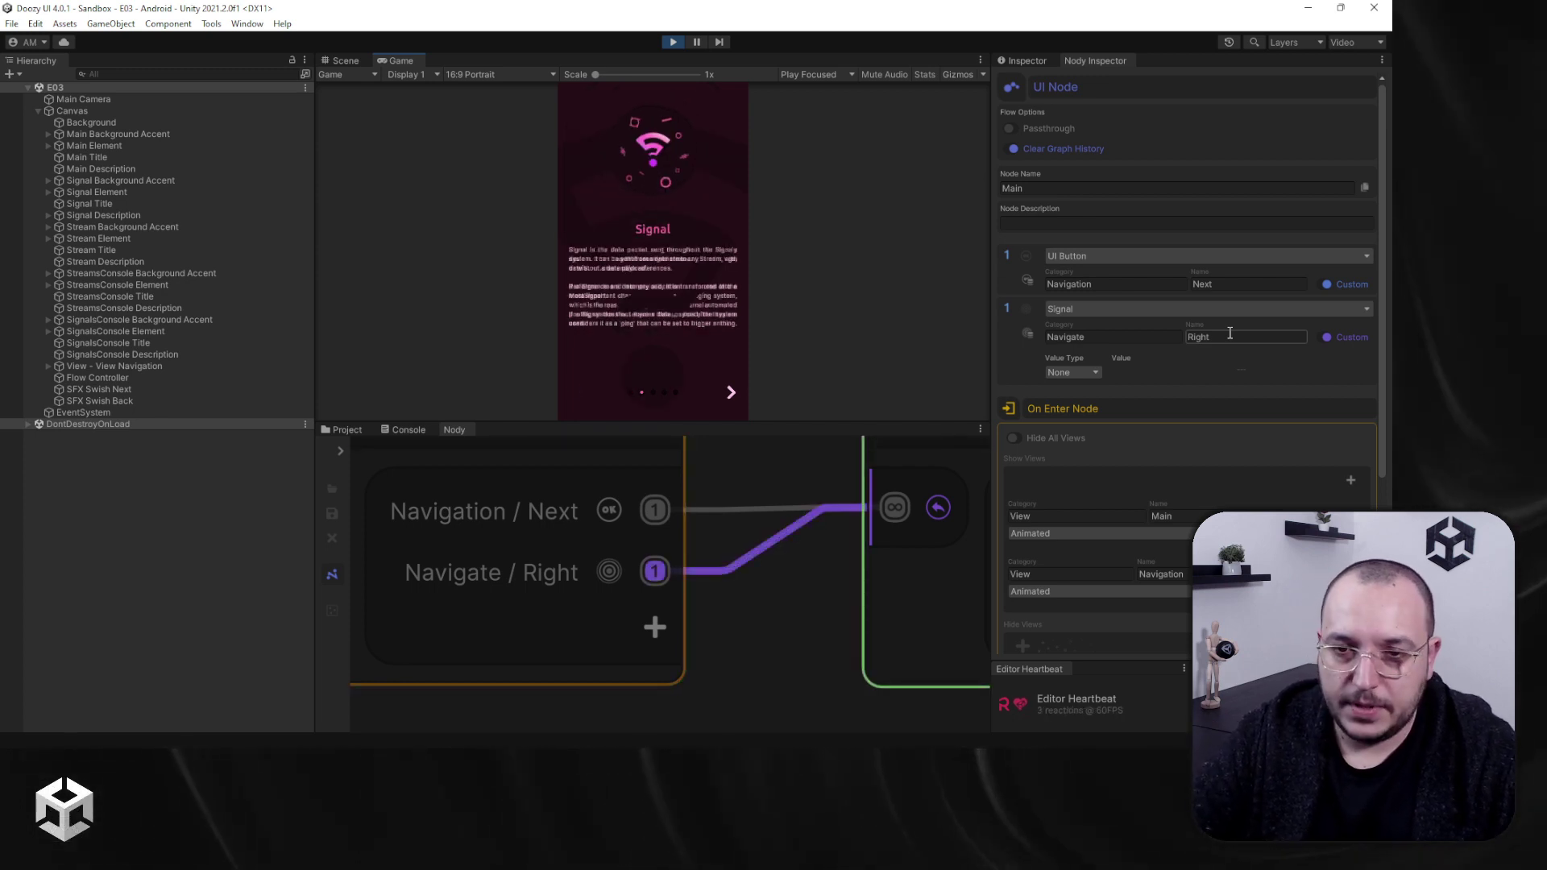
left_click(733, 394)
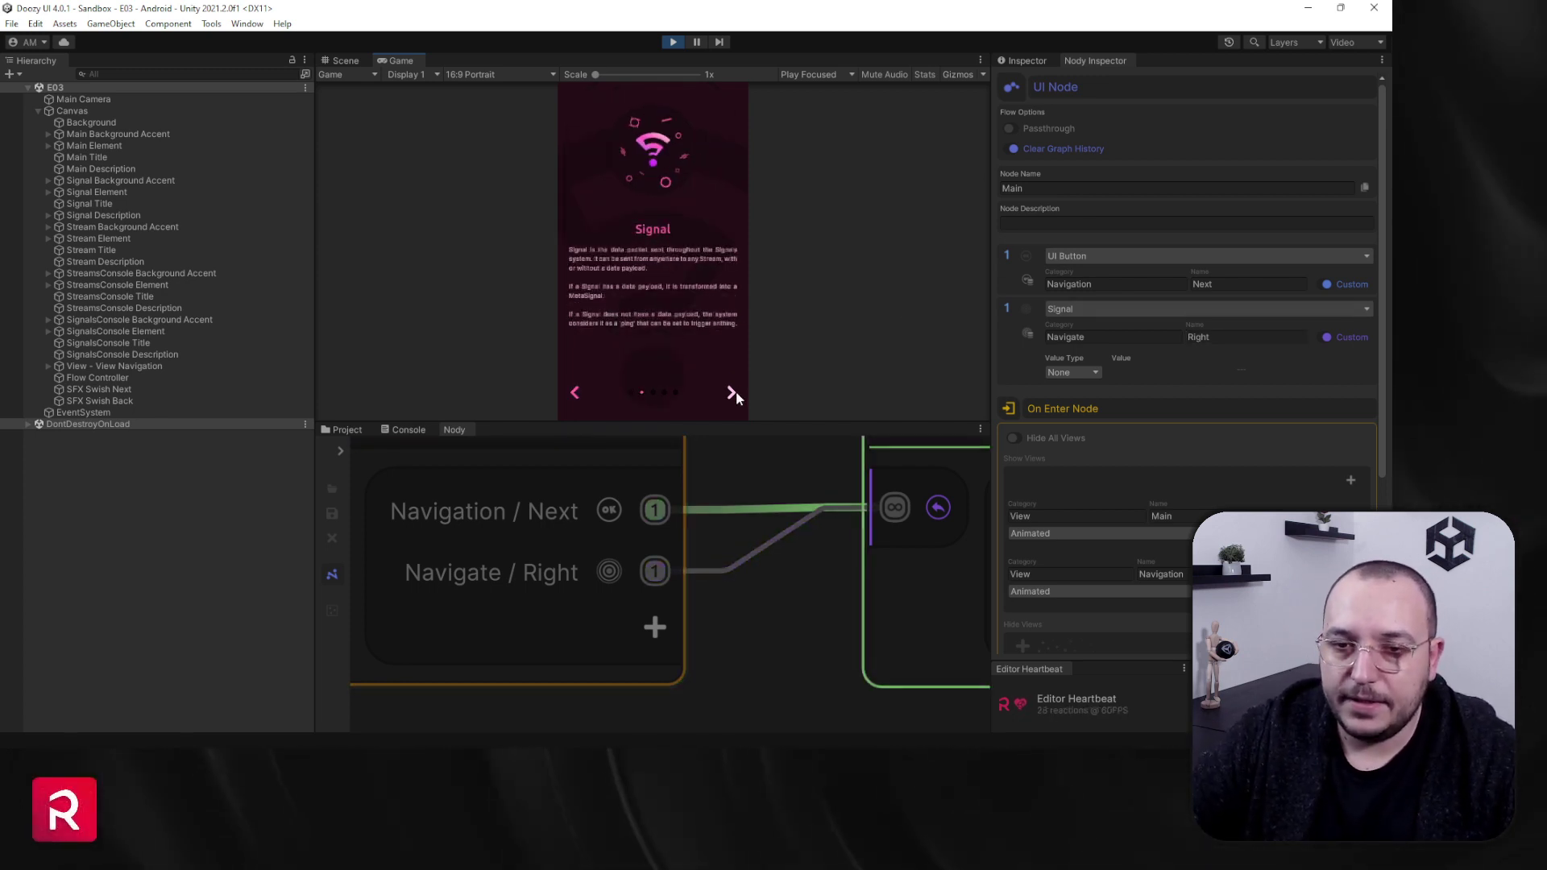
key("Right")
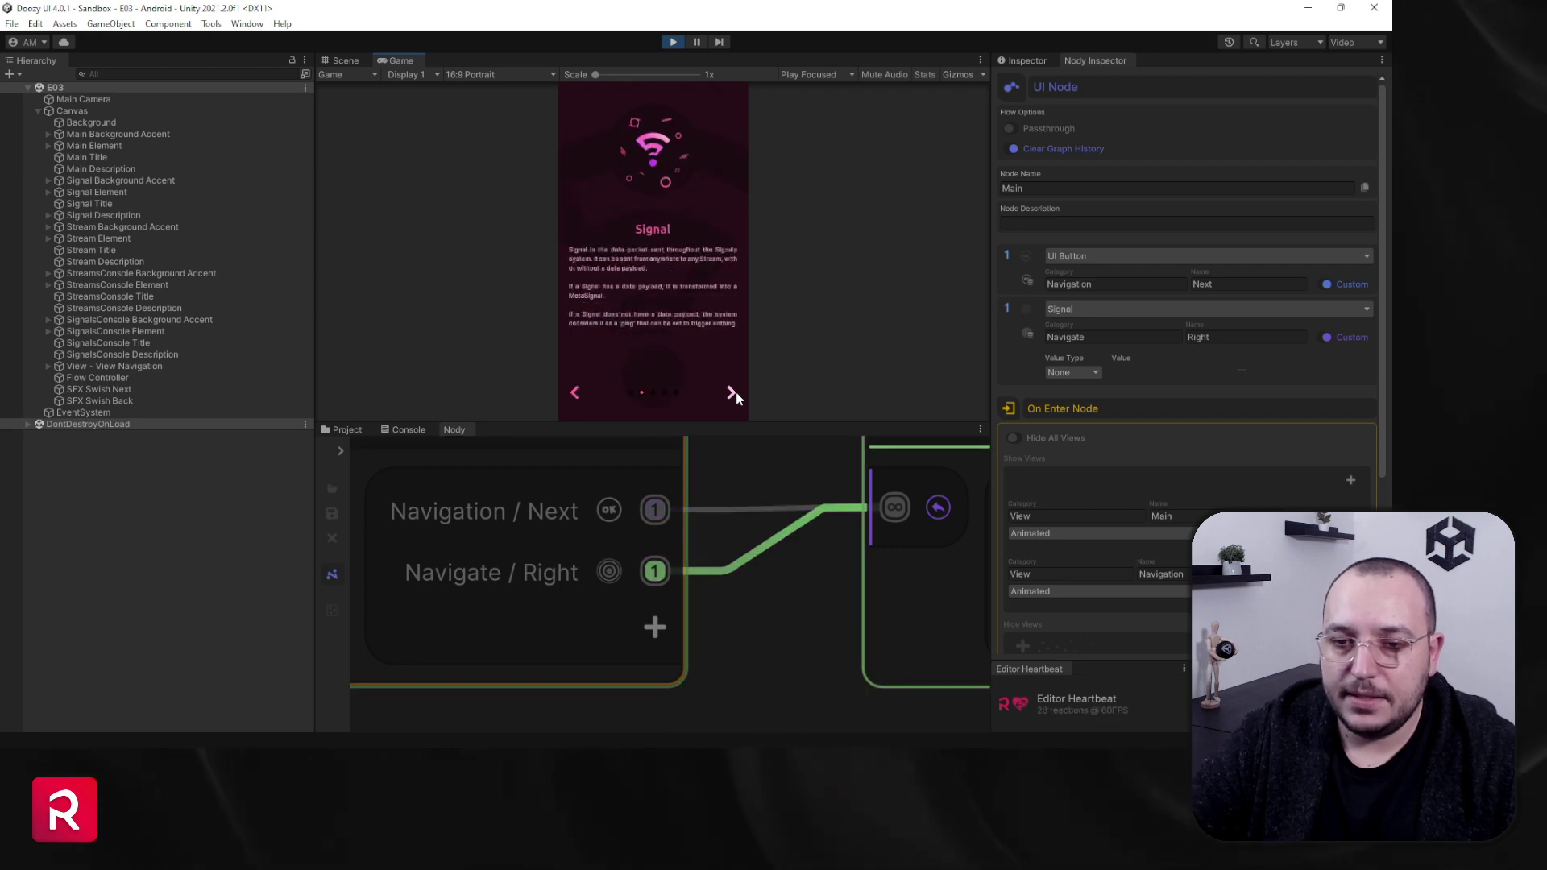
key("Right")
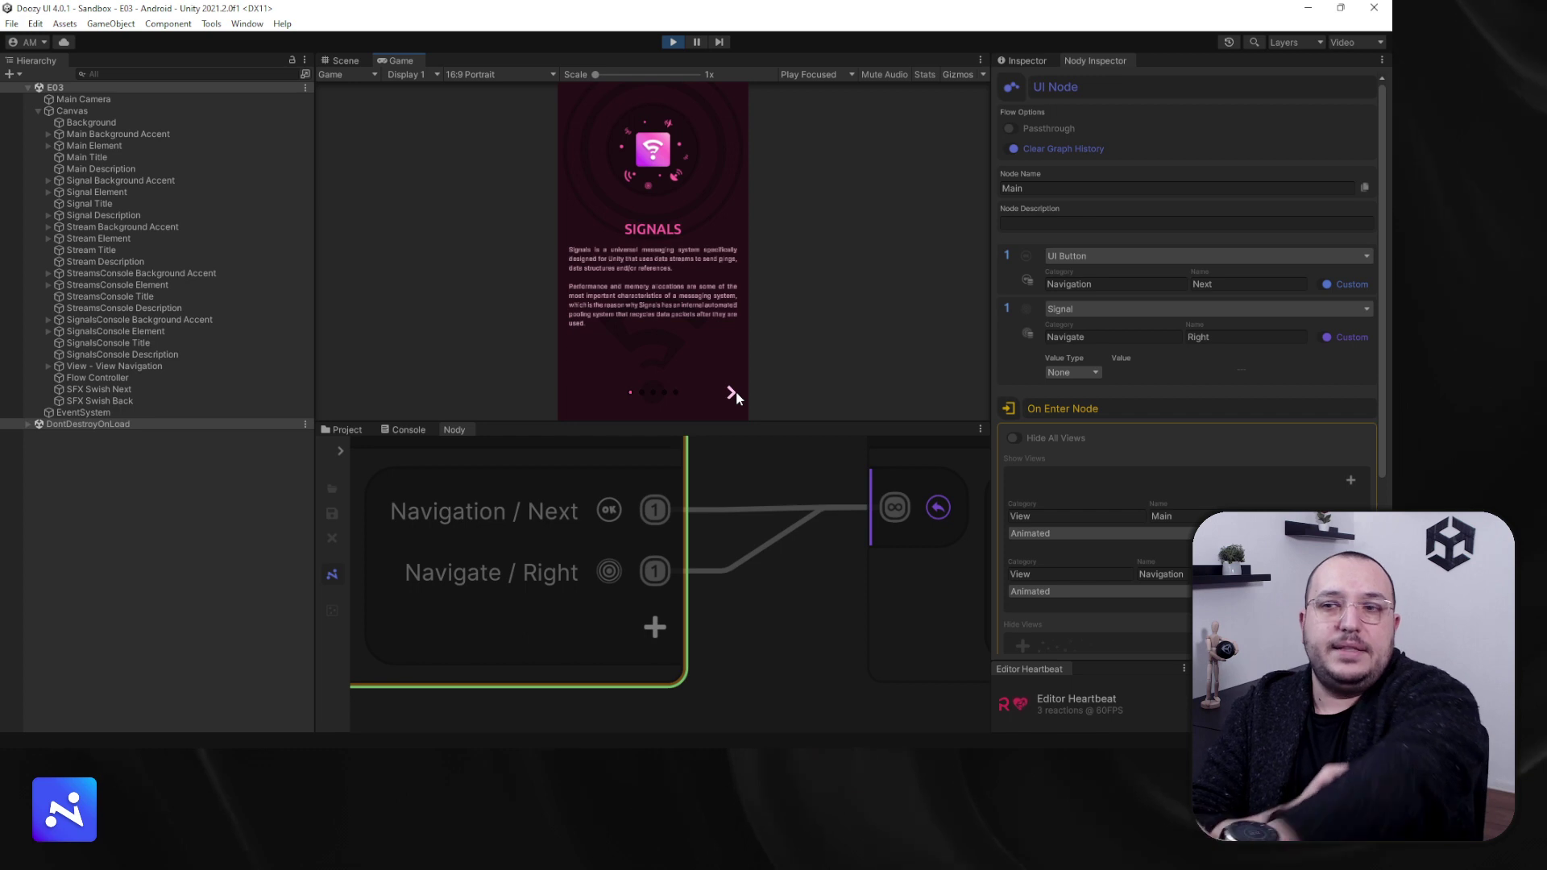
Step: Compare the On Enter Node and On Exit Node view settings of the Main and Signal nodes, ending on Main
scroll(738, 588, "down", 5)
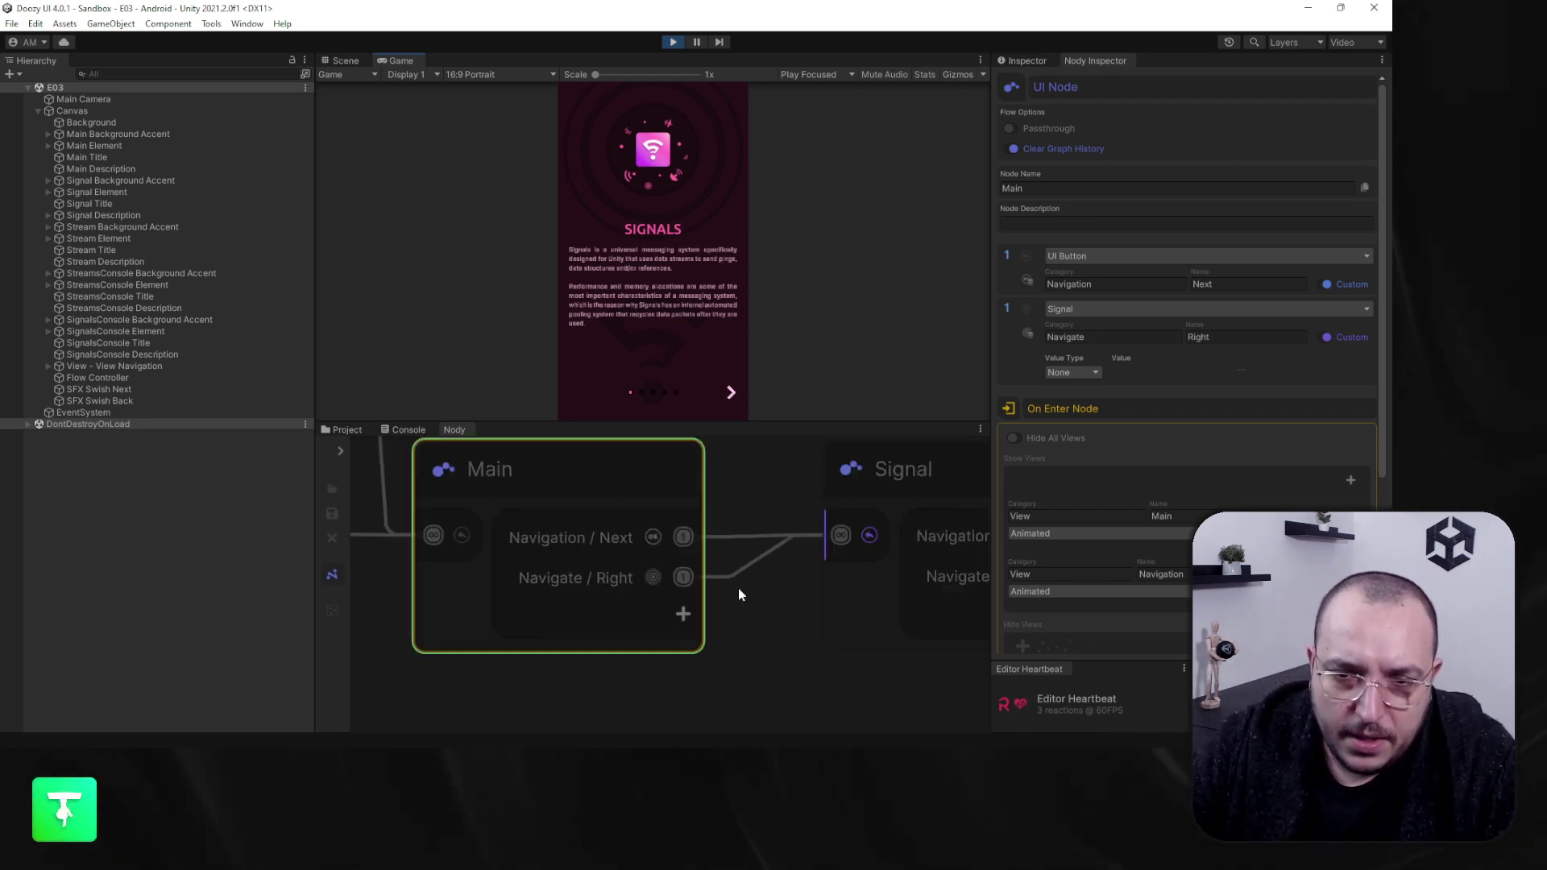
scroll(637, 564, "up", 1)
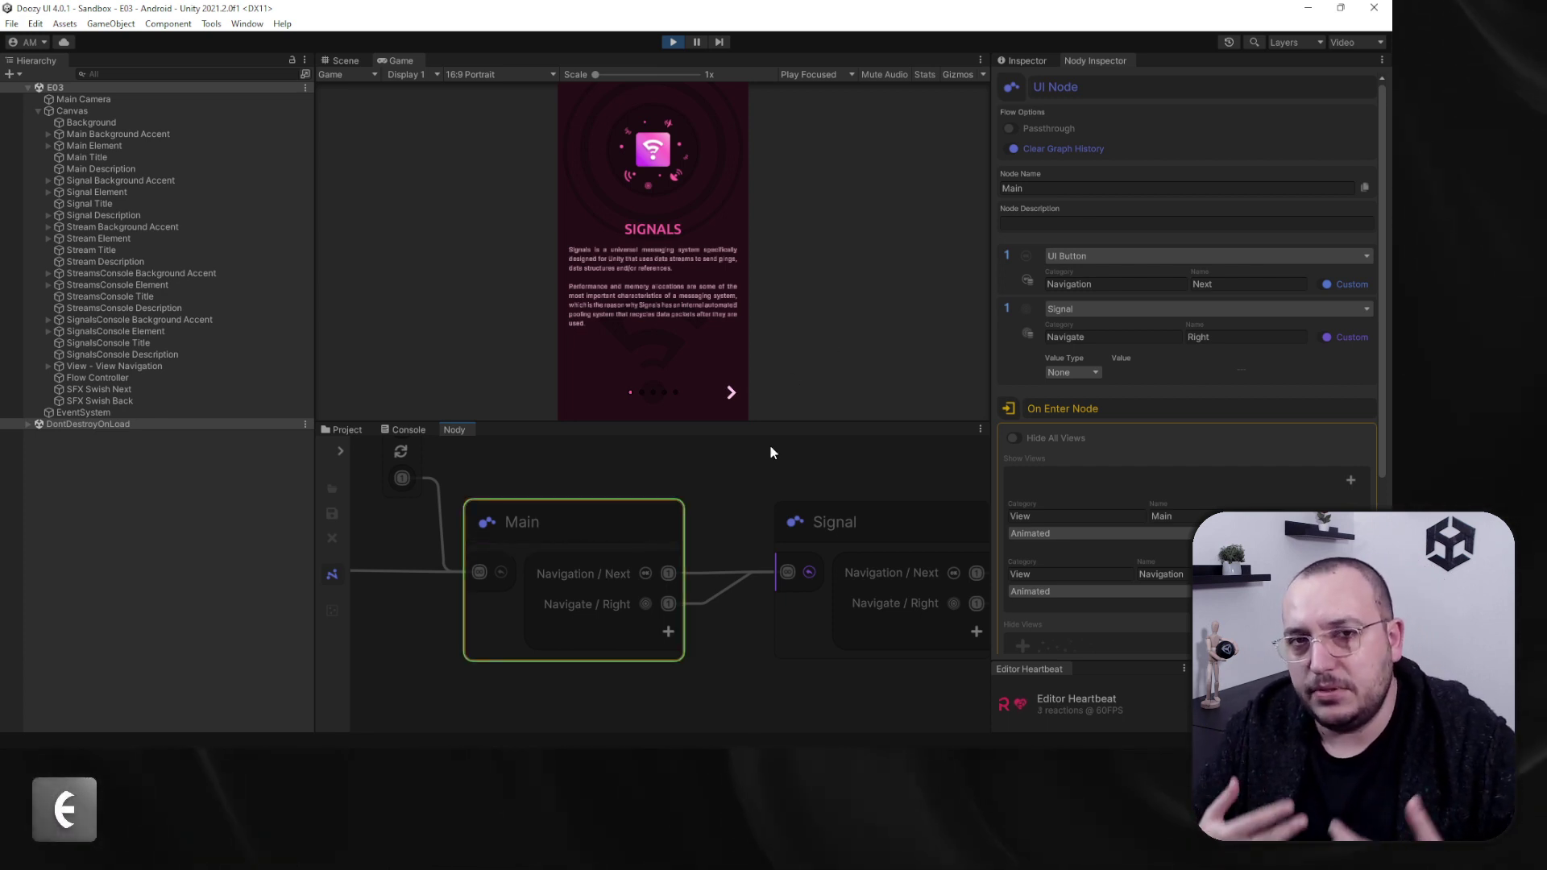
scroll(1071, 573, "down", 1)
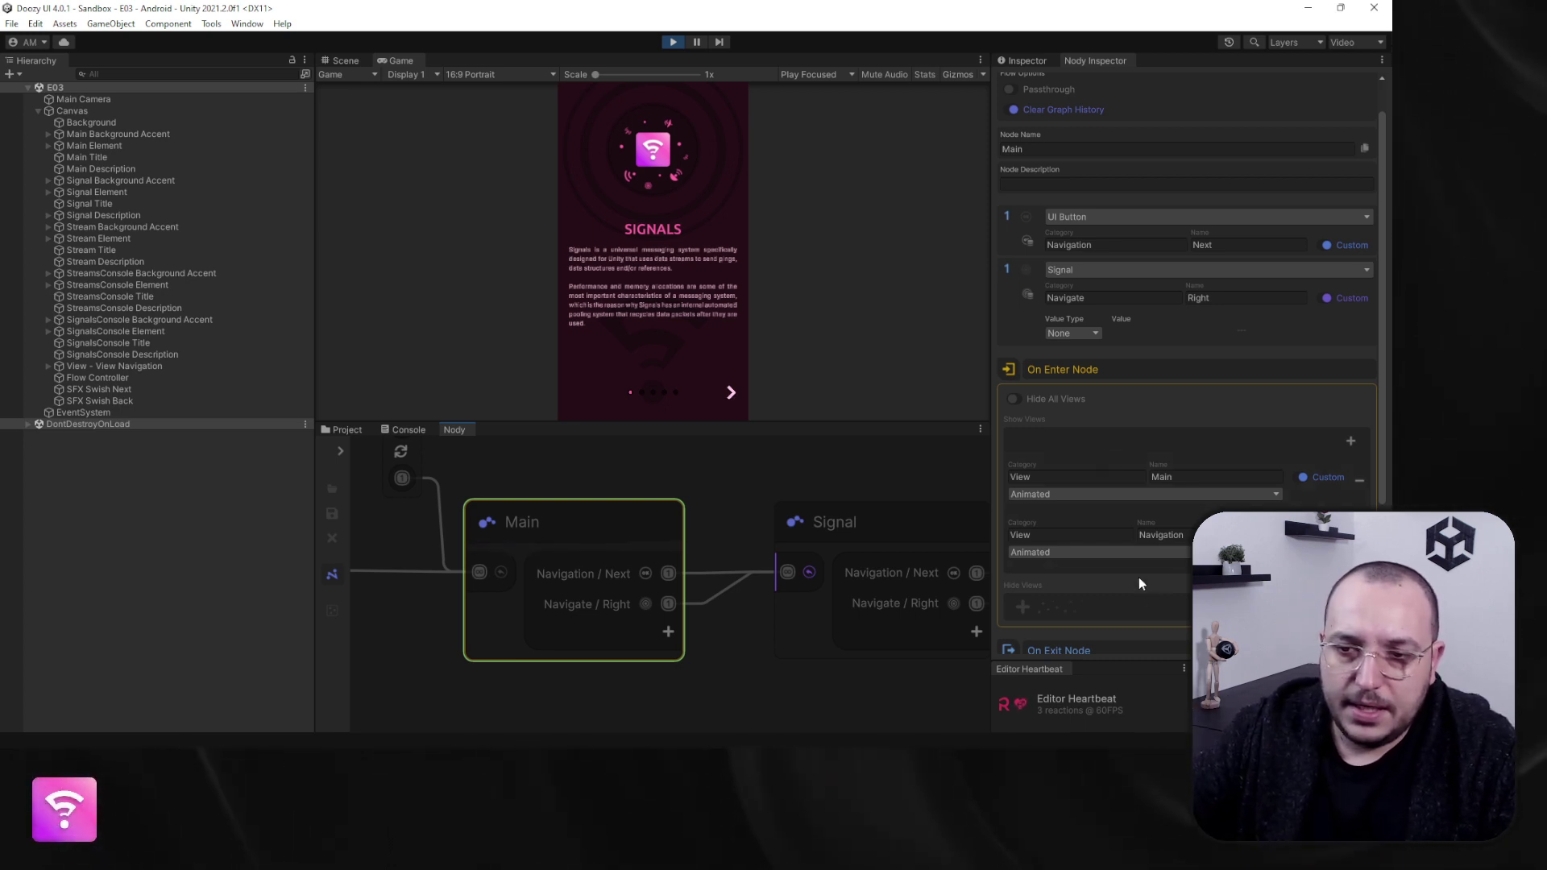
scroll(1136, 540, "down", 1)
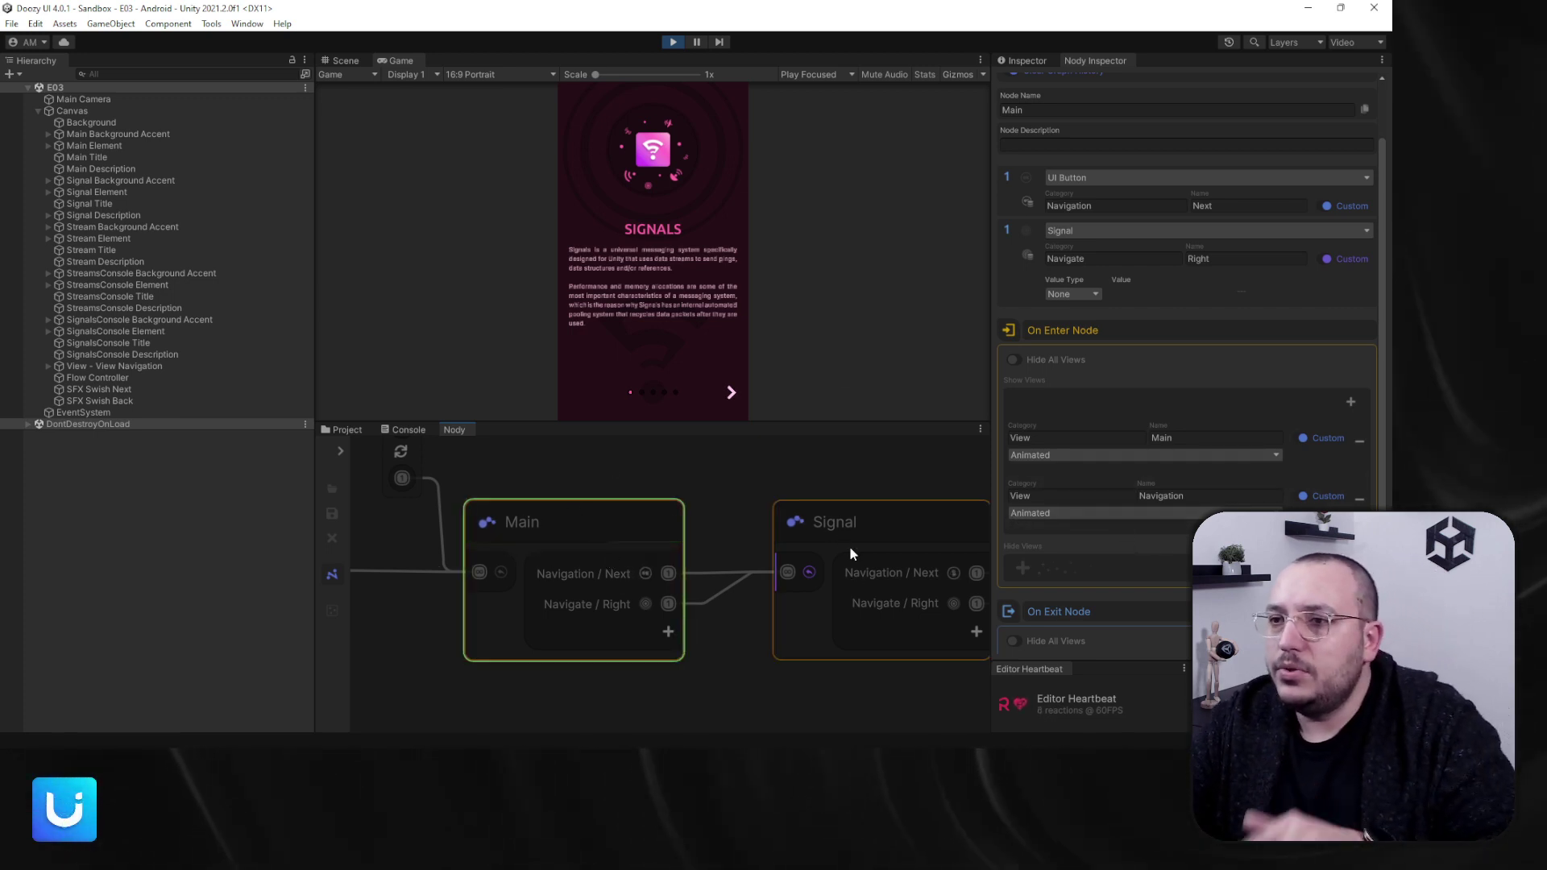
scroll(1096, 490, "down", 4)
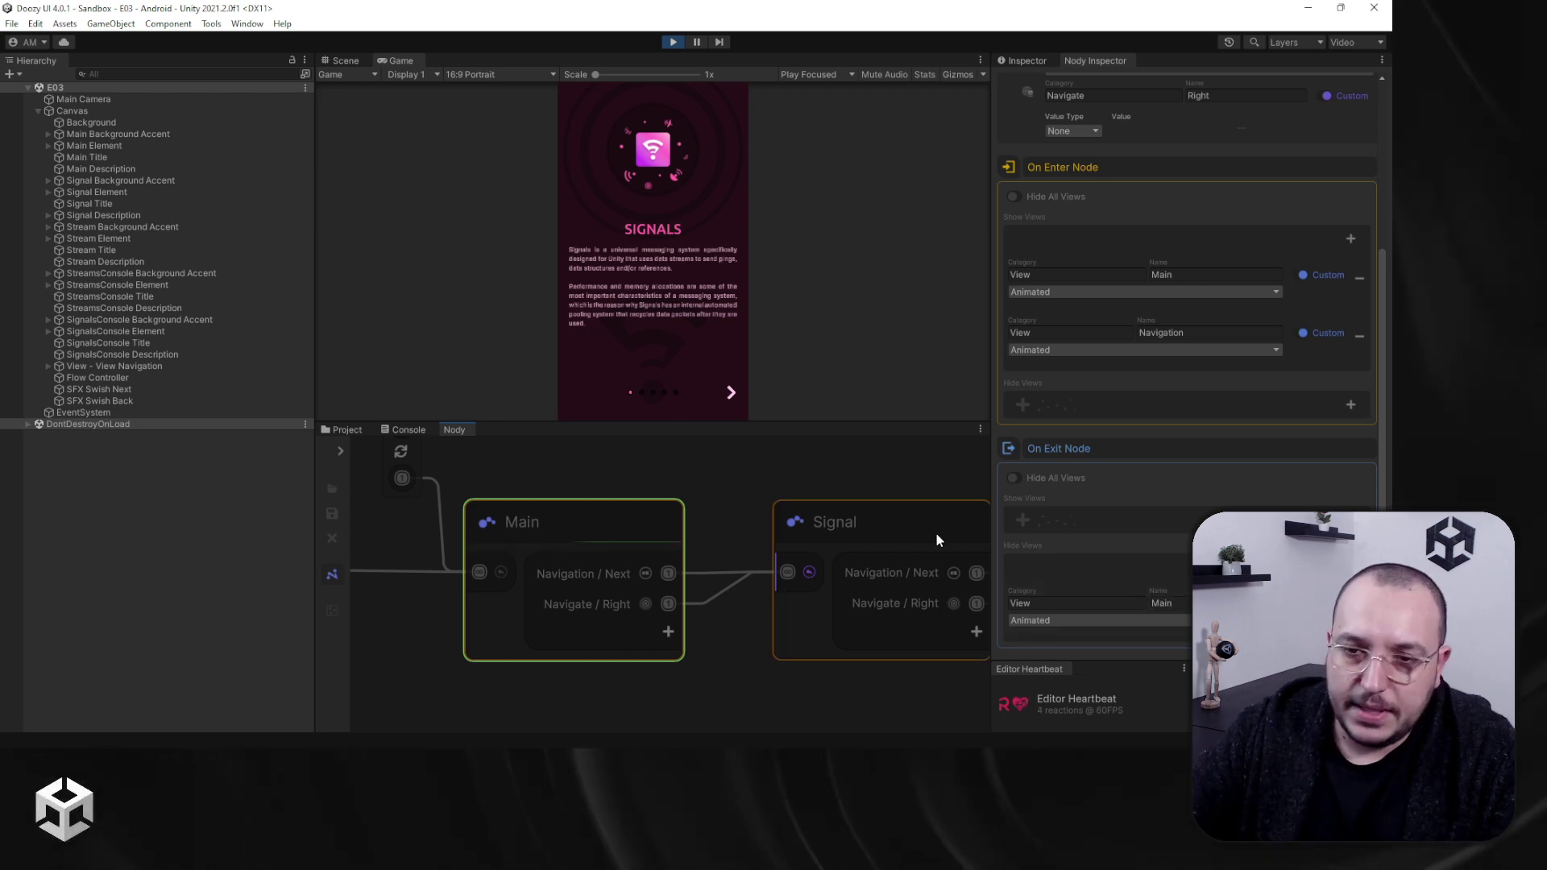
left_click(959, 592)
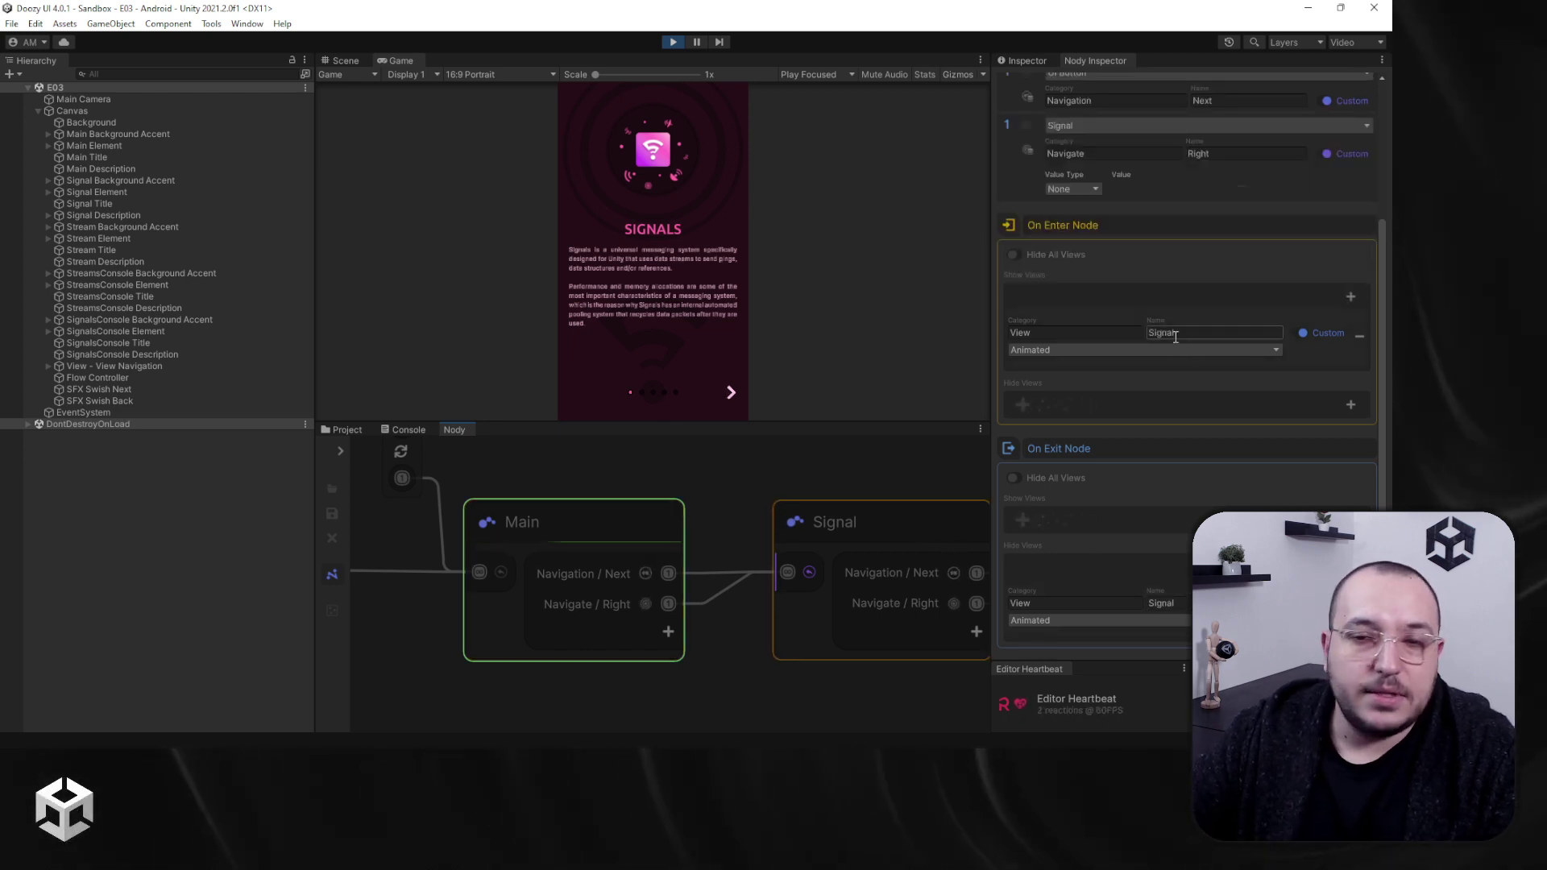
left_click(608, 522)
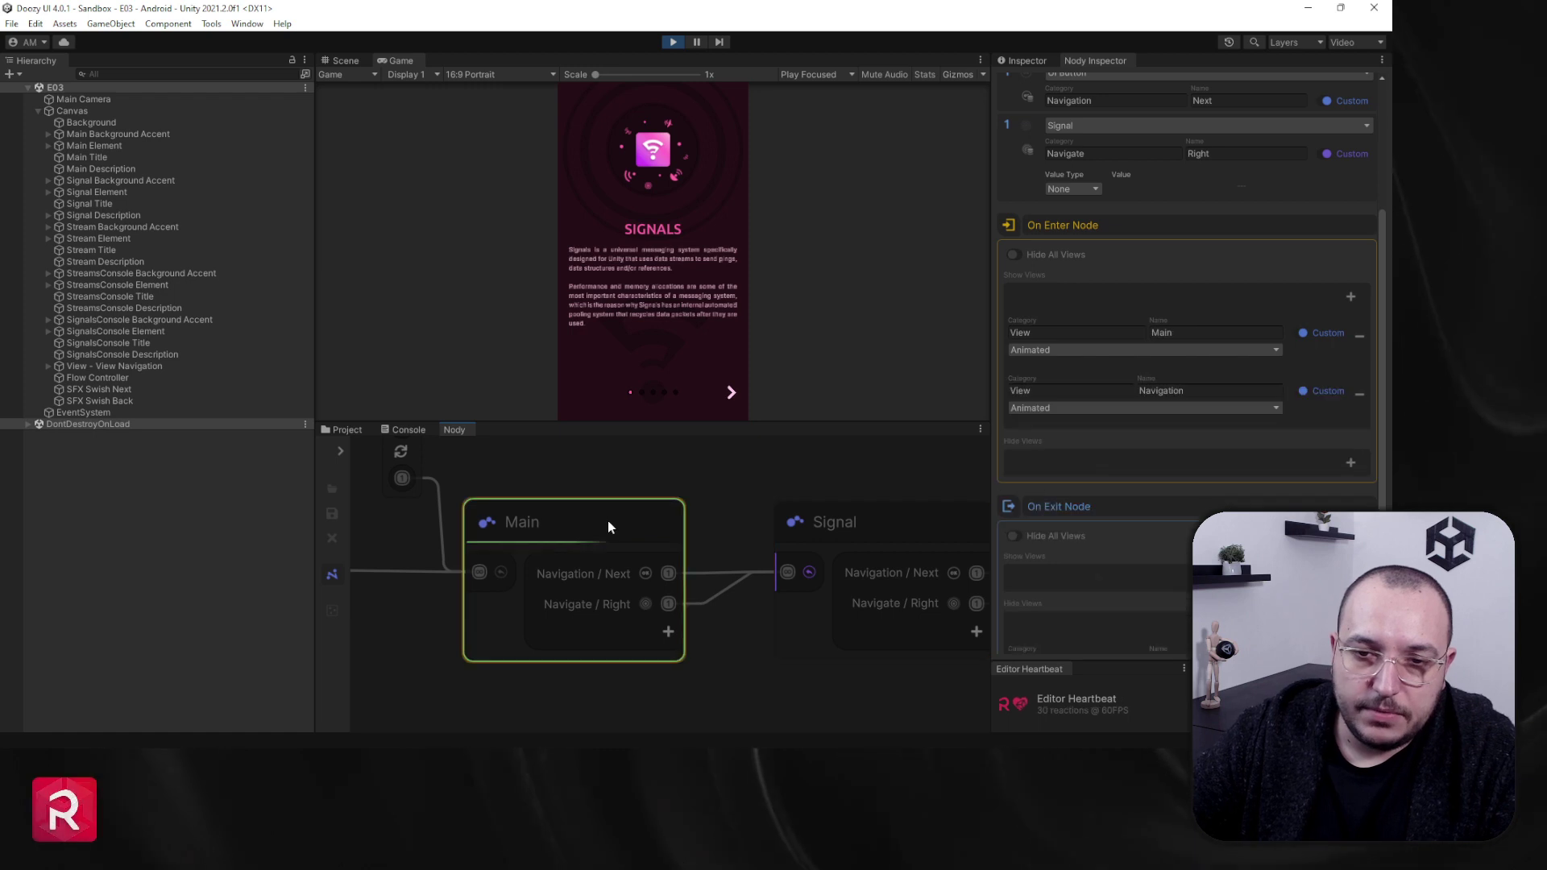
Step: Advance the onboarding cards from SIGNALS to Stream Console while following the flow through the graph nodes
left_click(731, 394)
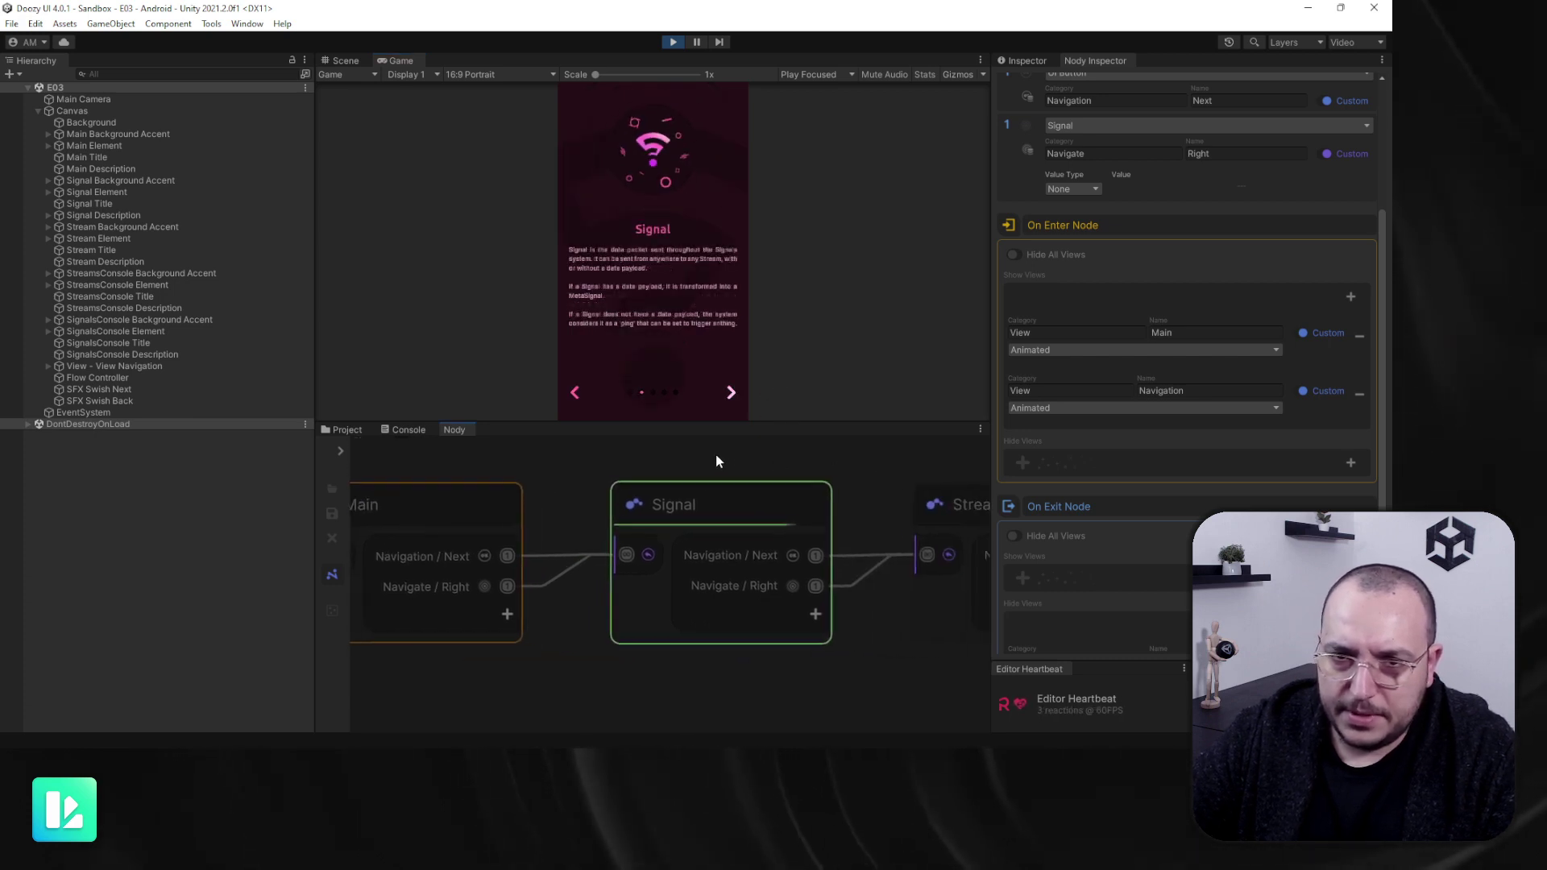
left_click(731, 394)
left_click(731, 394)
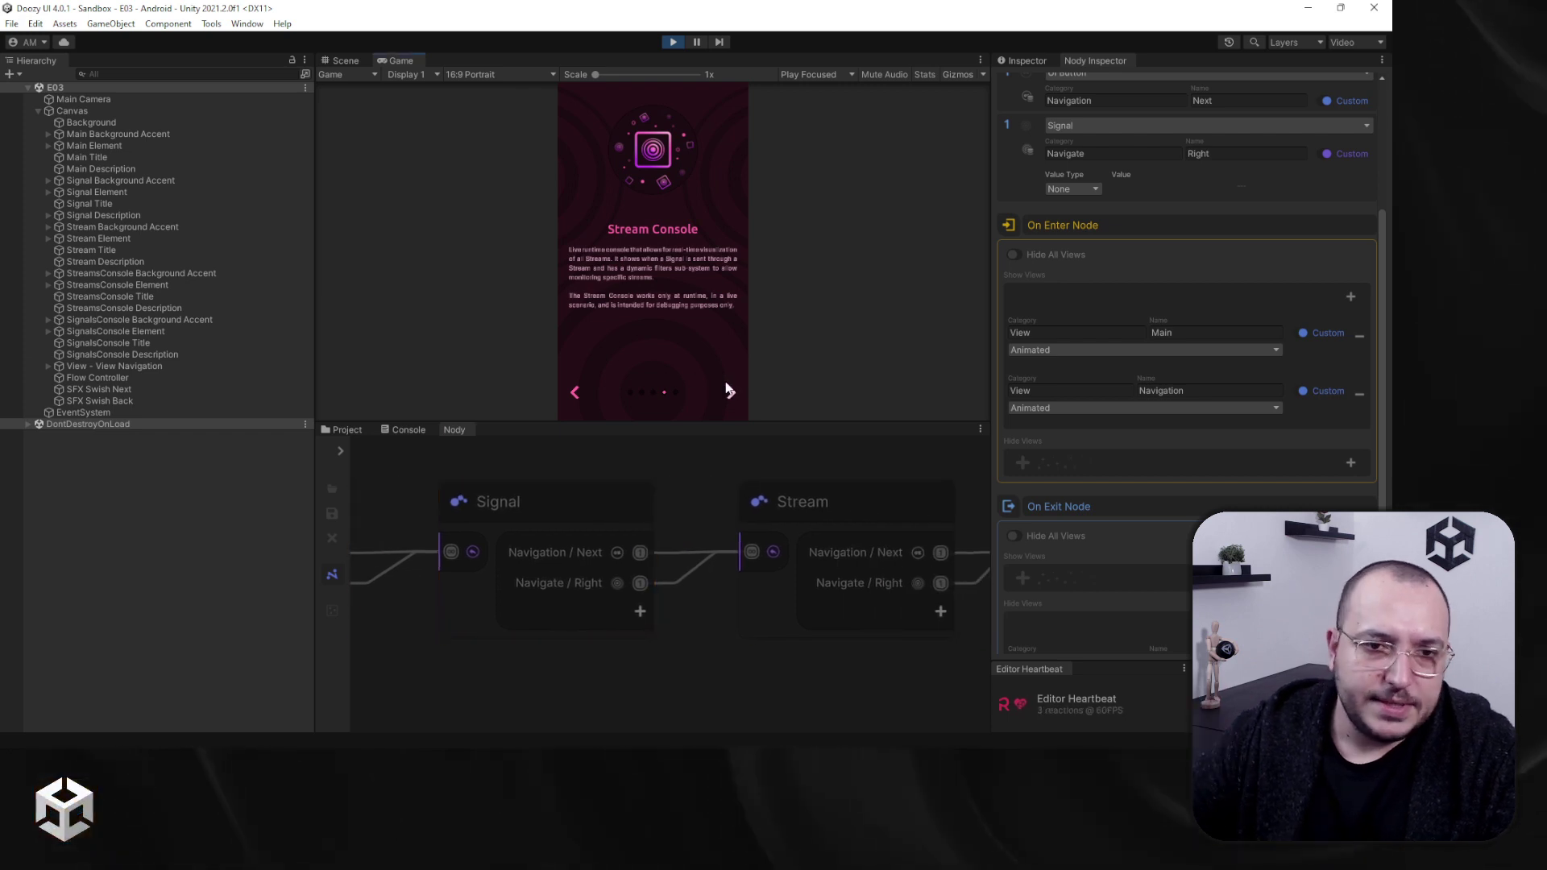
Step: Inspect the audio source and listener components of the SFX Swish Next and SFX Swish Back objects, ending on SFX Swish Next
left_click(1024, 61)
scroll(1064, 483, "down", 4)
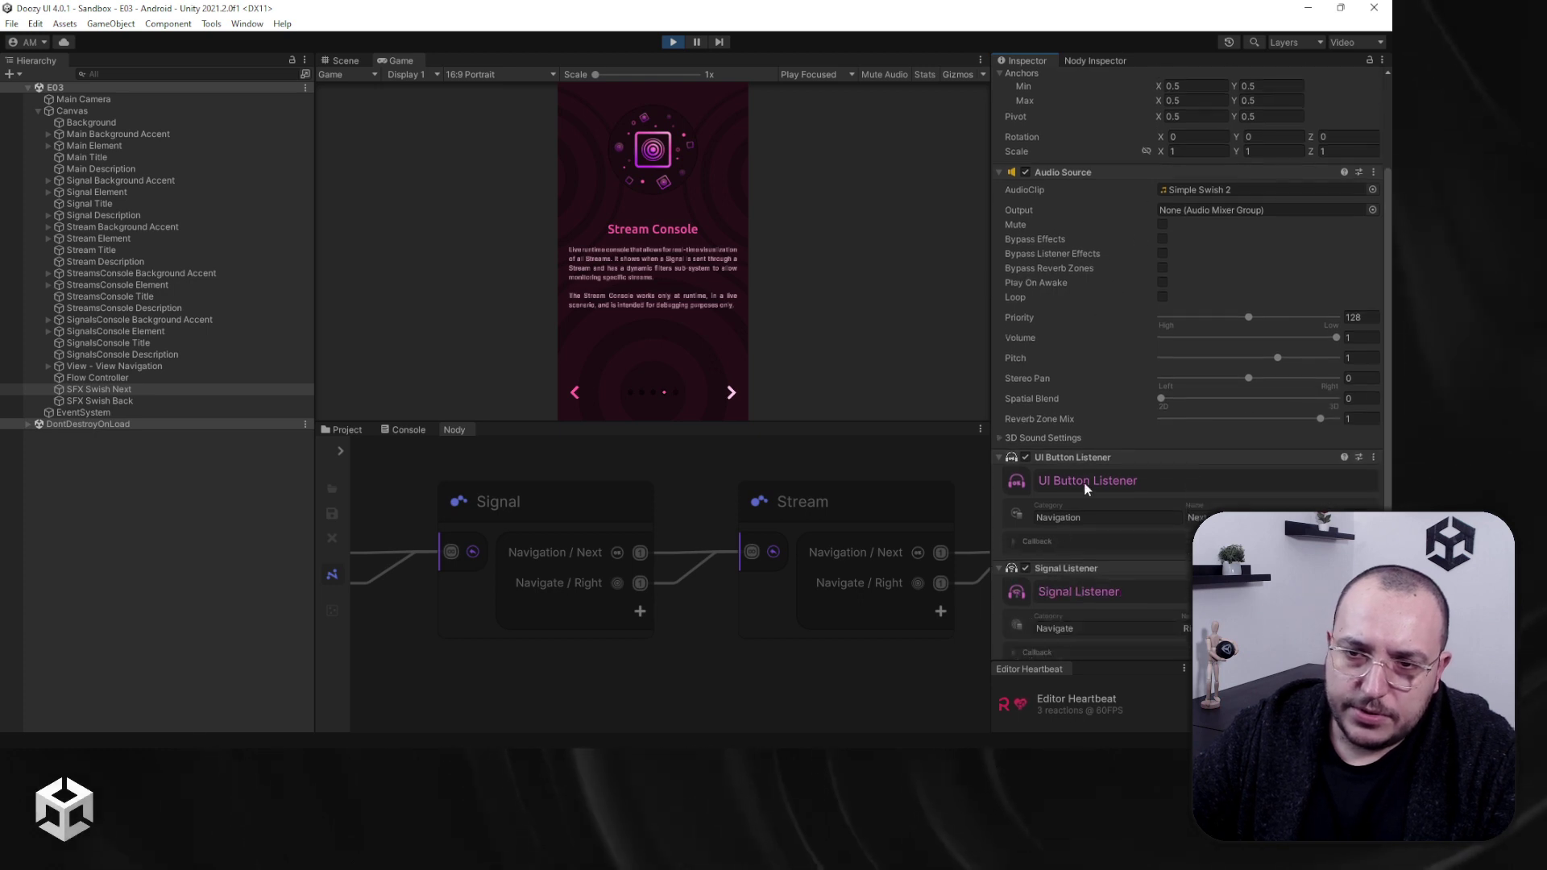
left_click(149, 401)
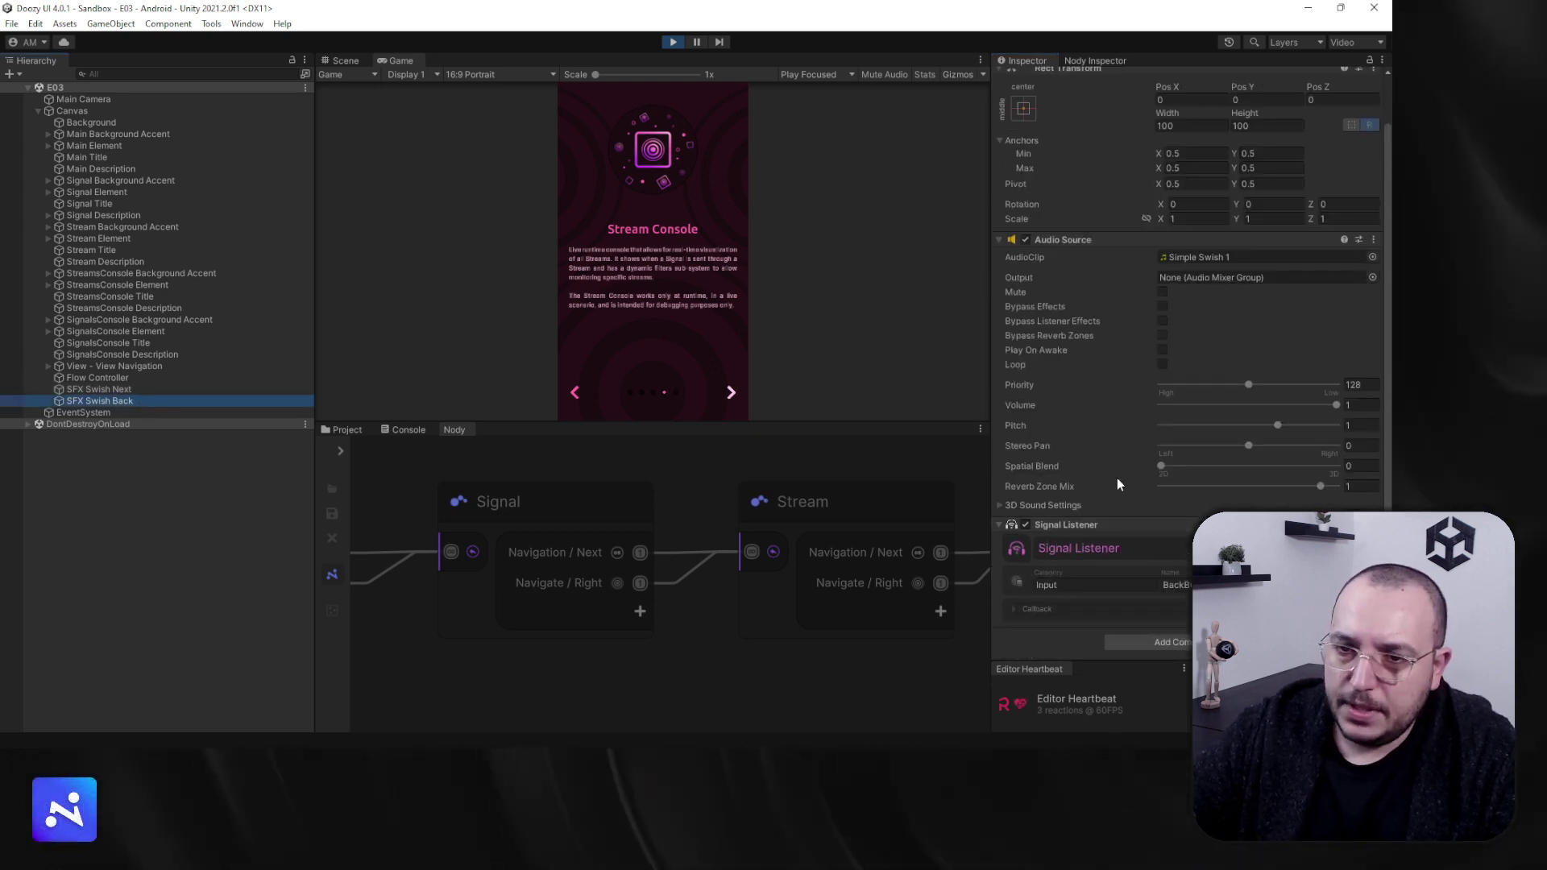
left_click(134, 388)
scroll(909, 584, "down", 3)
Step: Advance to the Signal Console card and examine how the pivot nodes link the Signals Console node back to Main
scroll(660, 618, "down", 5)
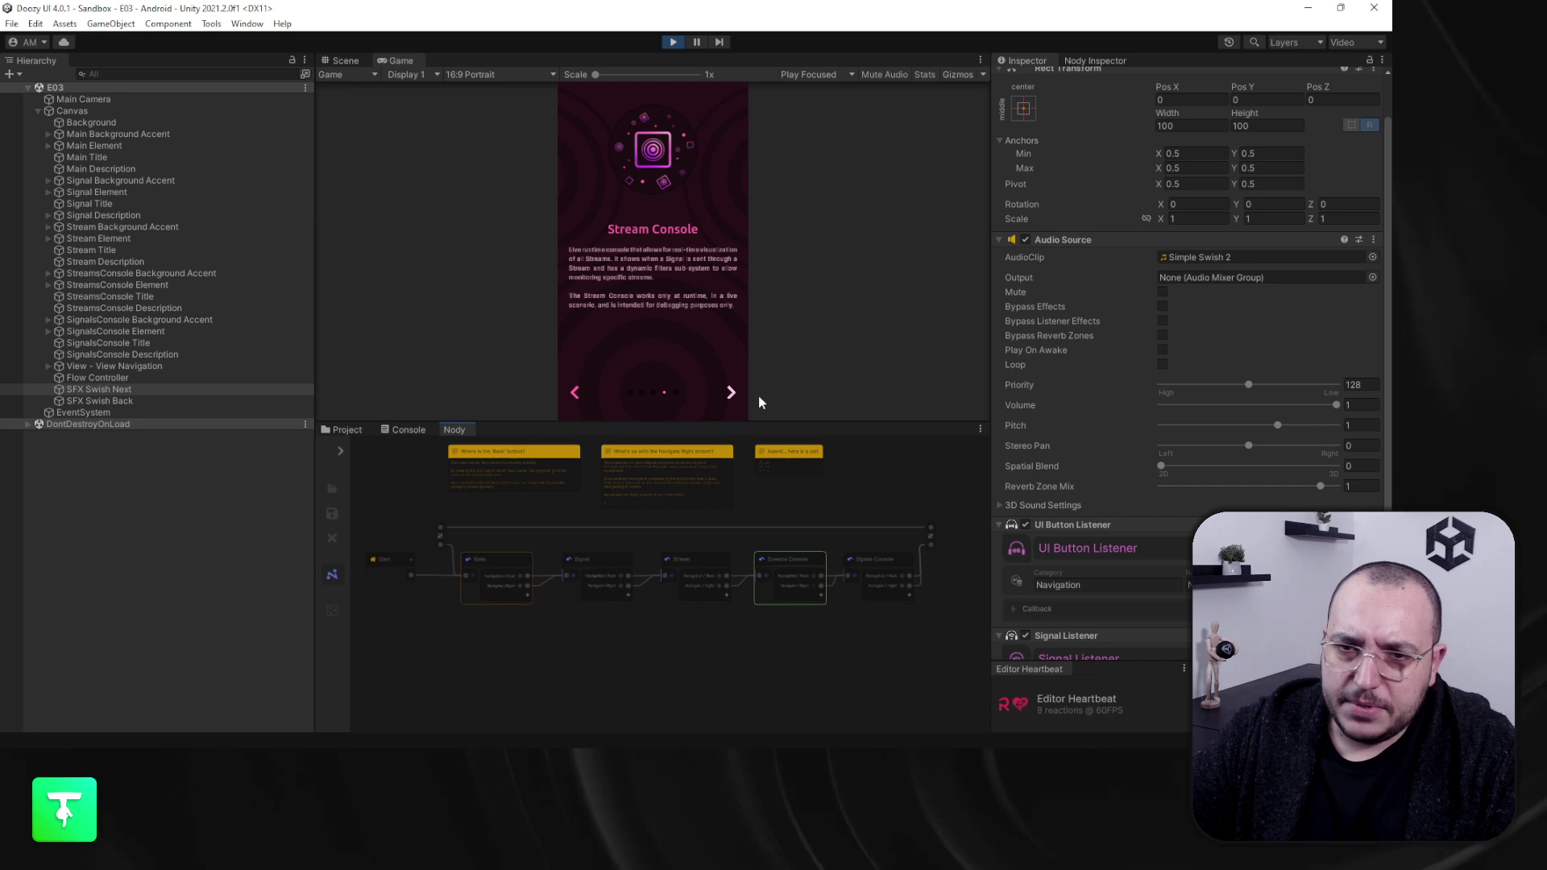
left_click(734, 392)
scroll(957, 605, "up", 4)
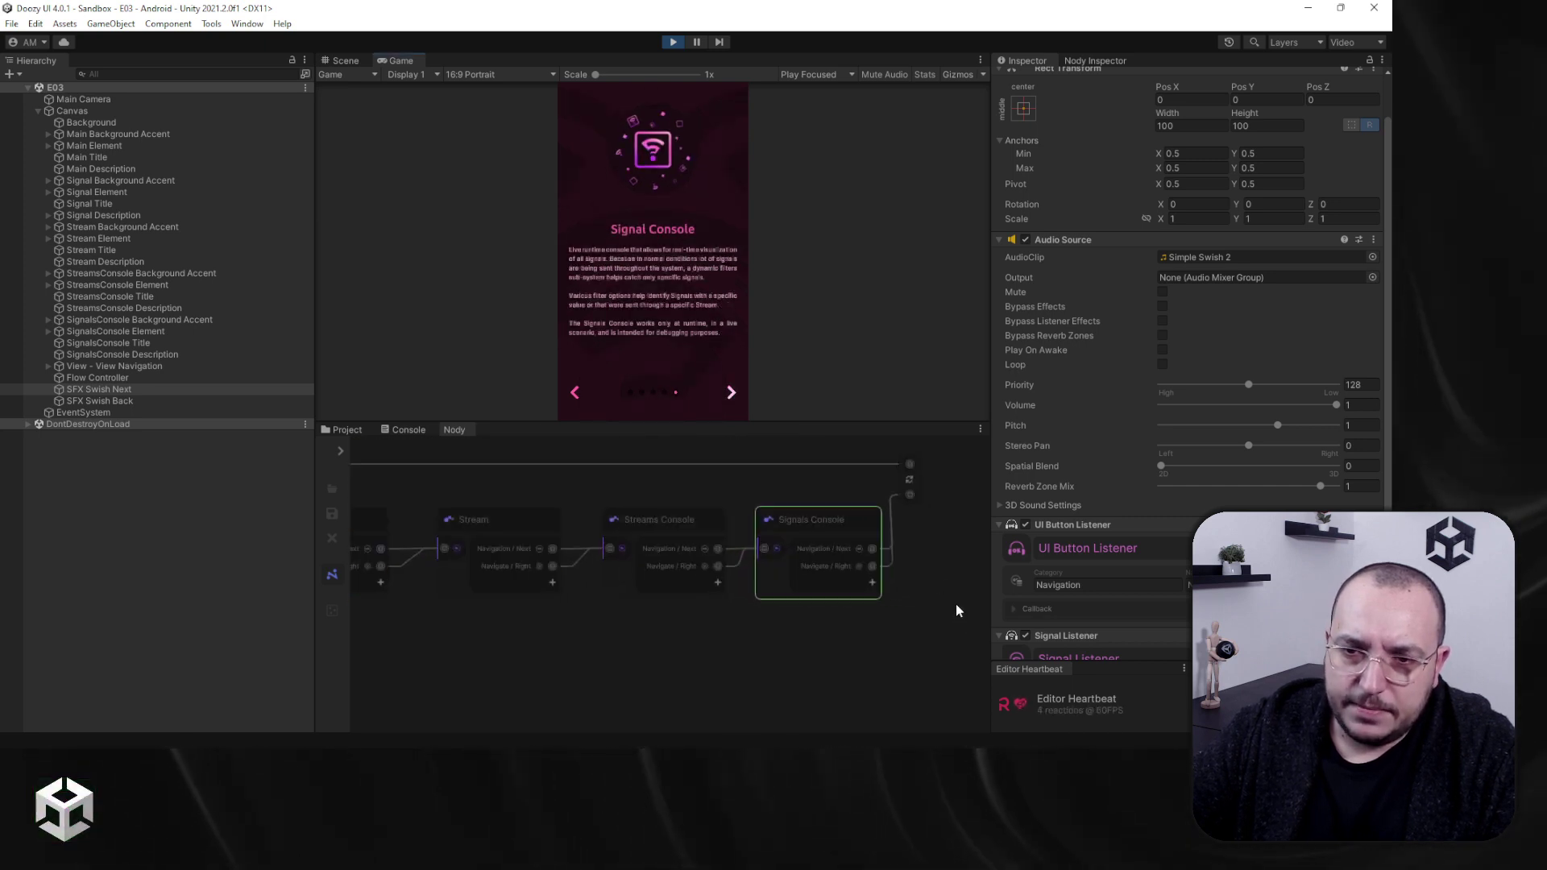
scroll(906, 543, "up", 3)
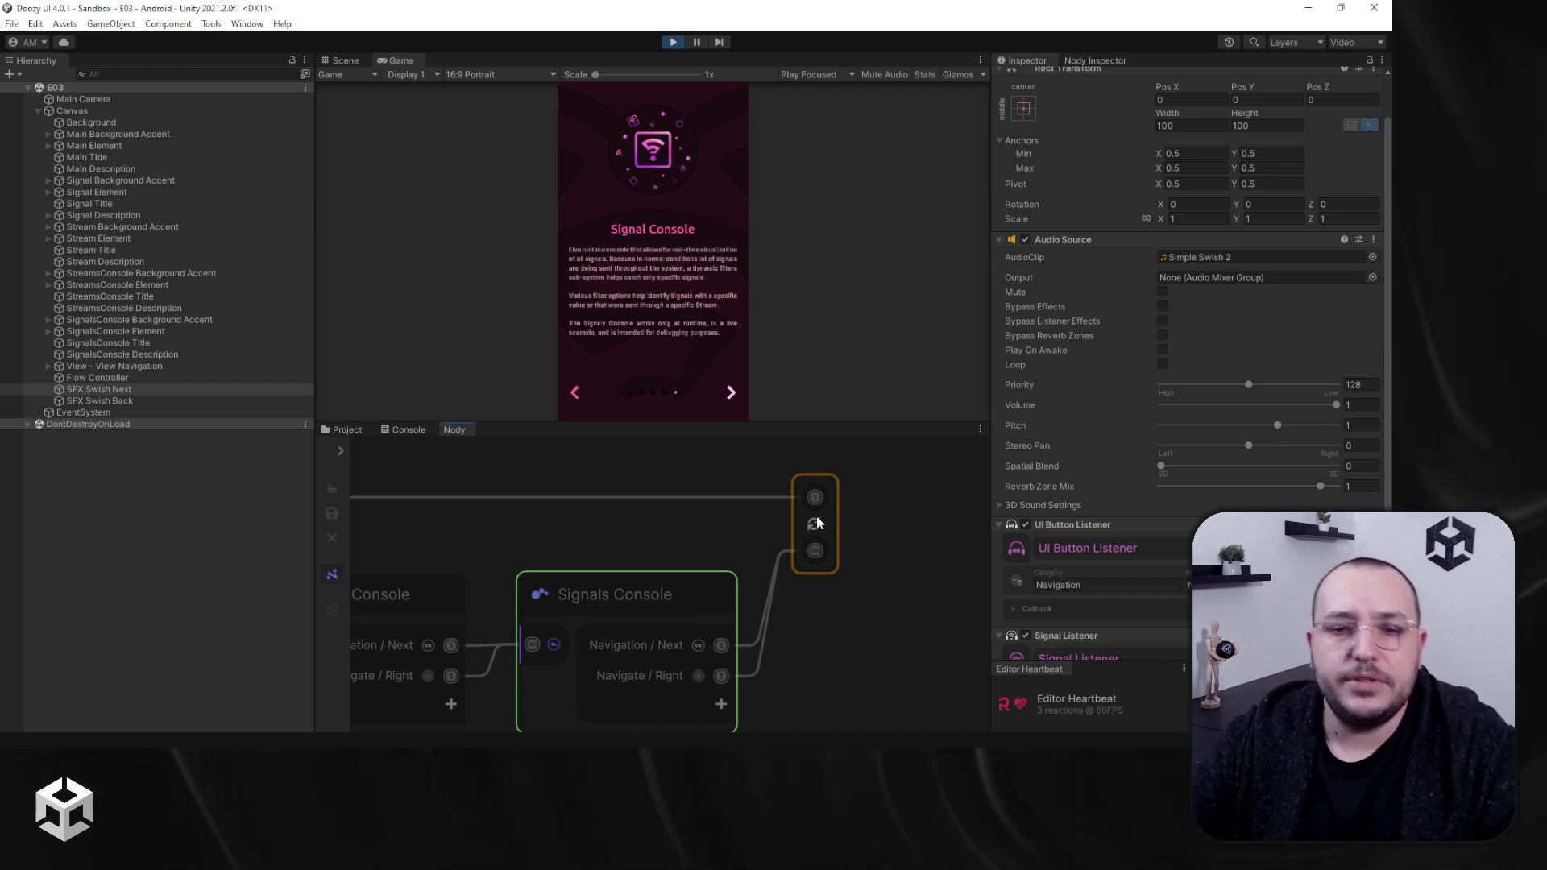
scroll(826, 606, "down", 5)
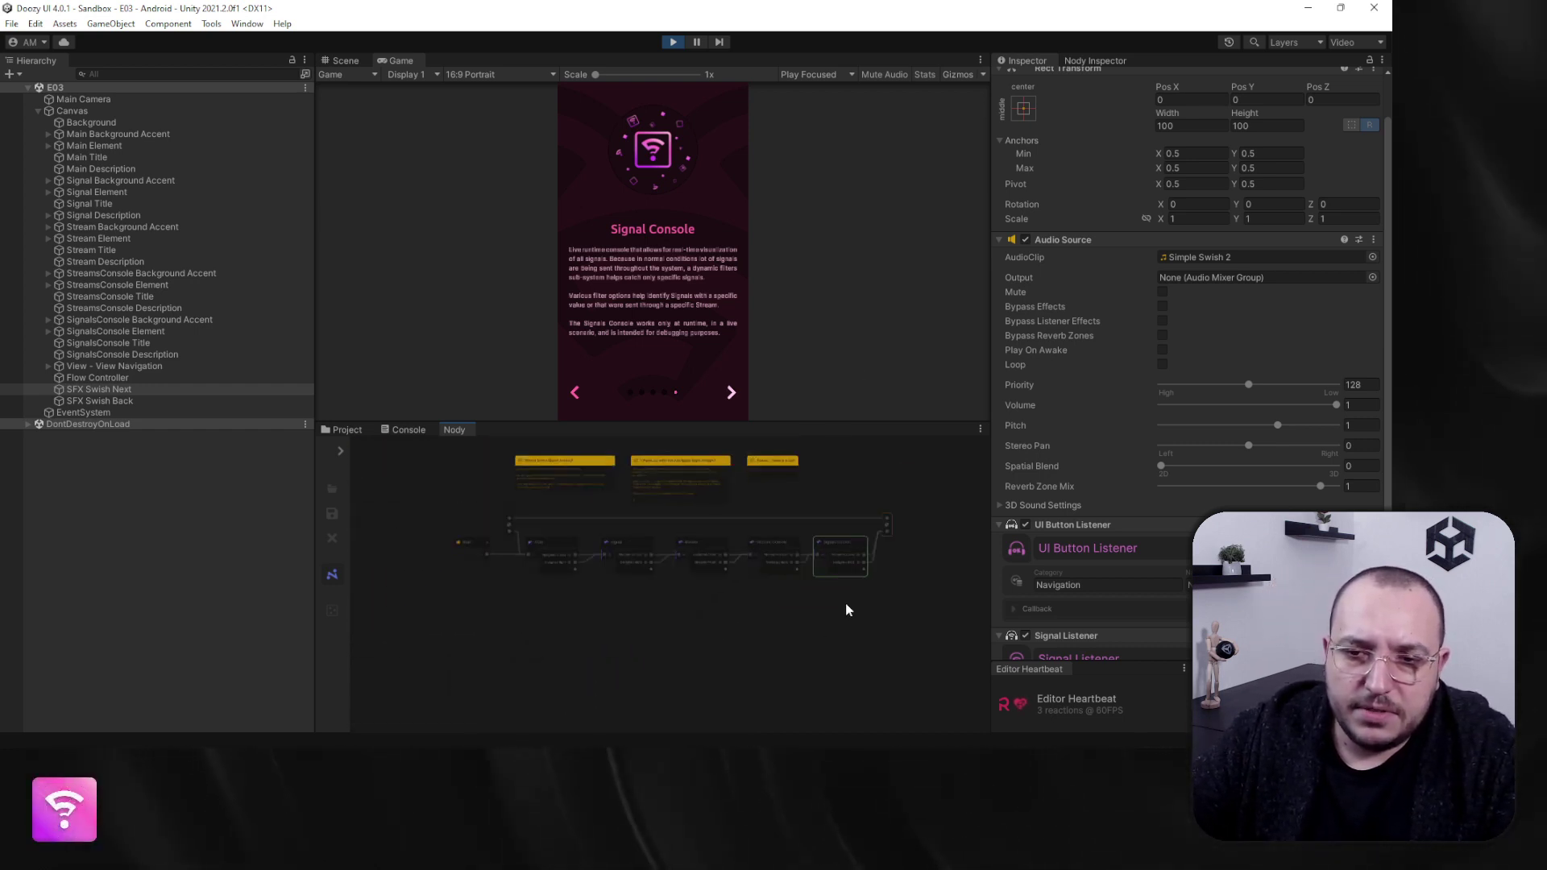
scroll(863, 560, "up", 2)
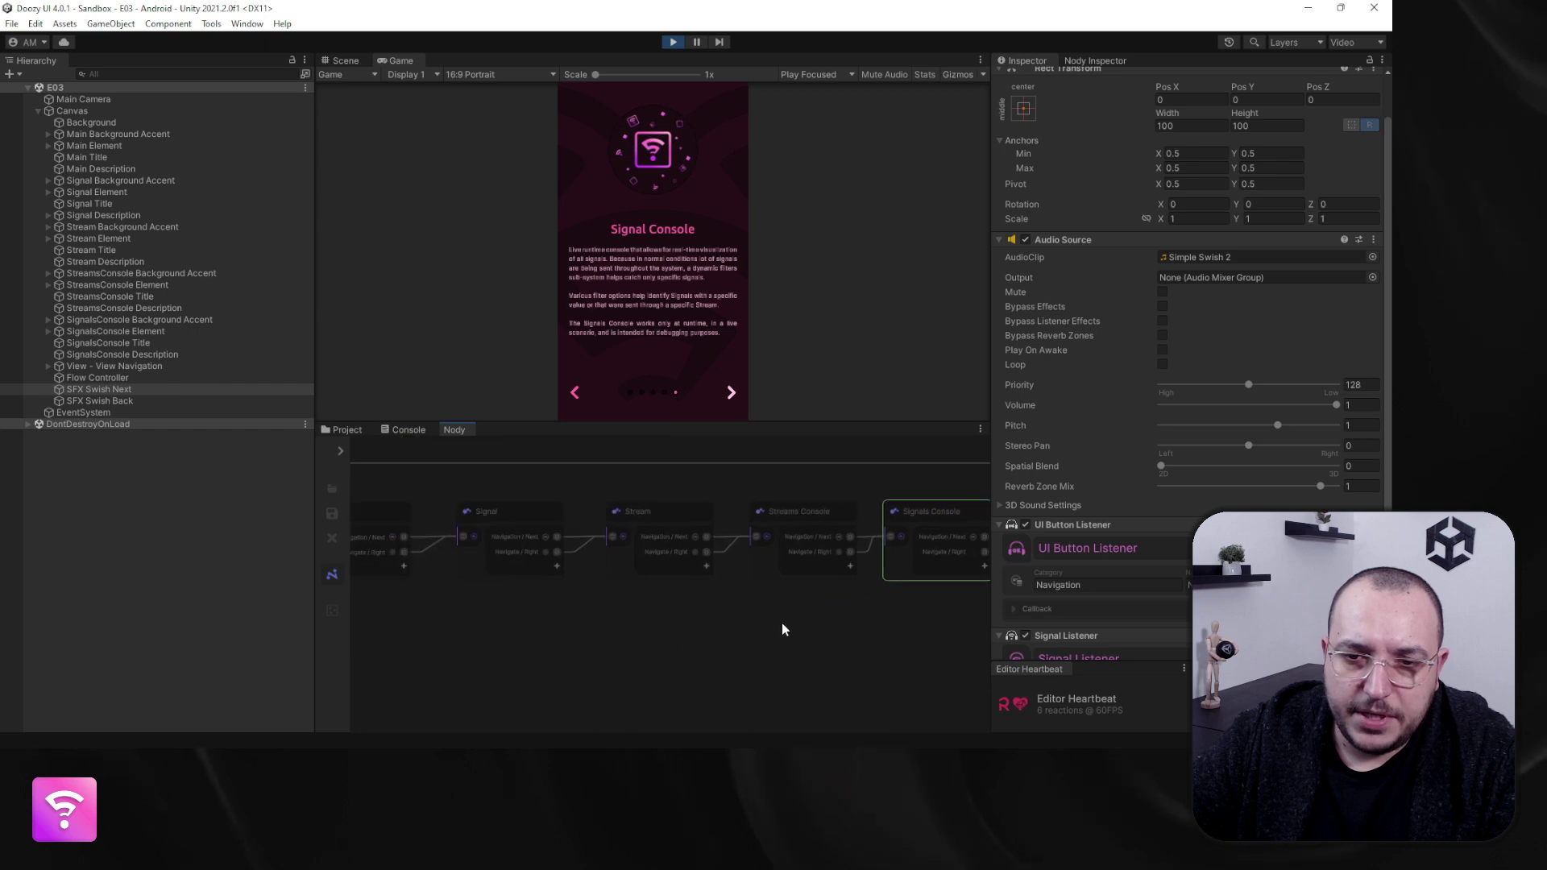
key("o")
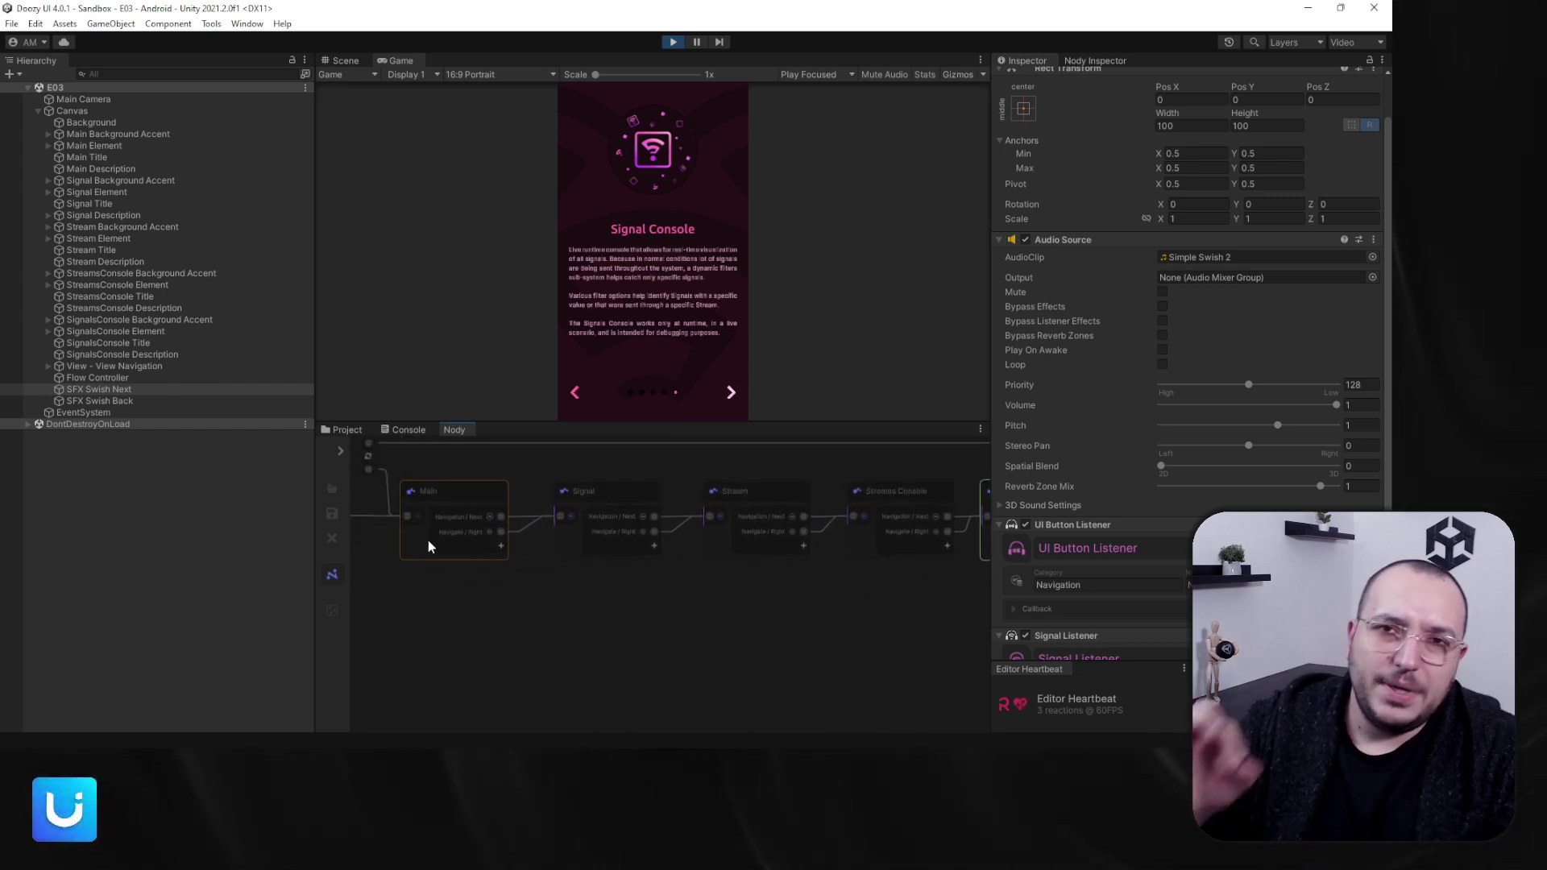
scroll(521, 581, "down", 2)
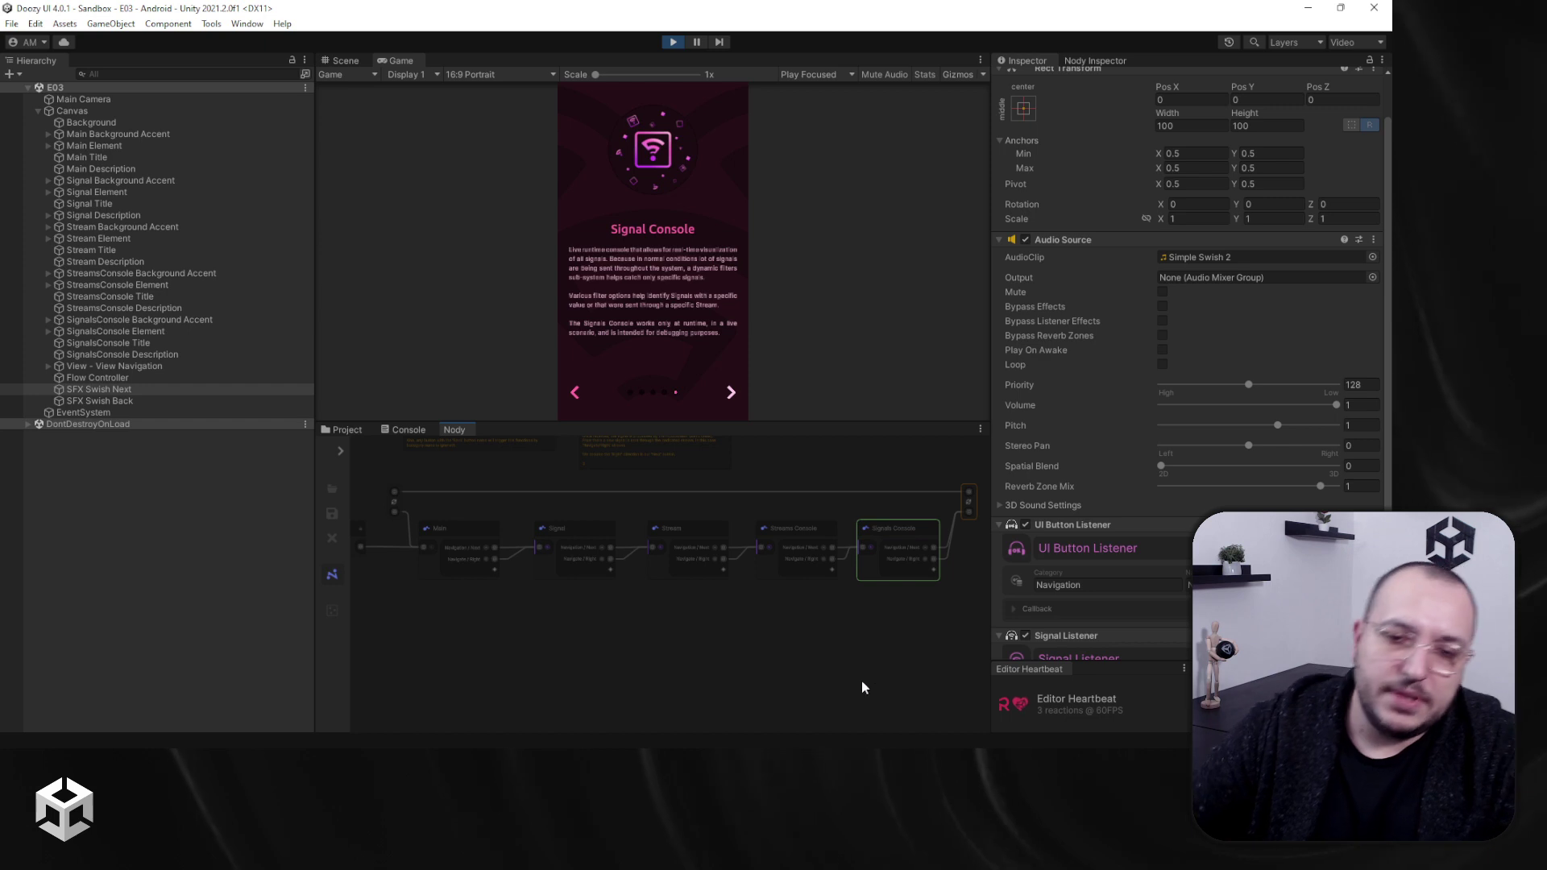
Step: Repeatedly test the loop from the last card, Signal Console, to the first SIGNALS card
left_click(731, 394)
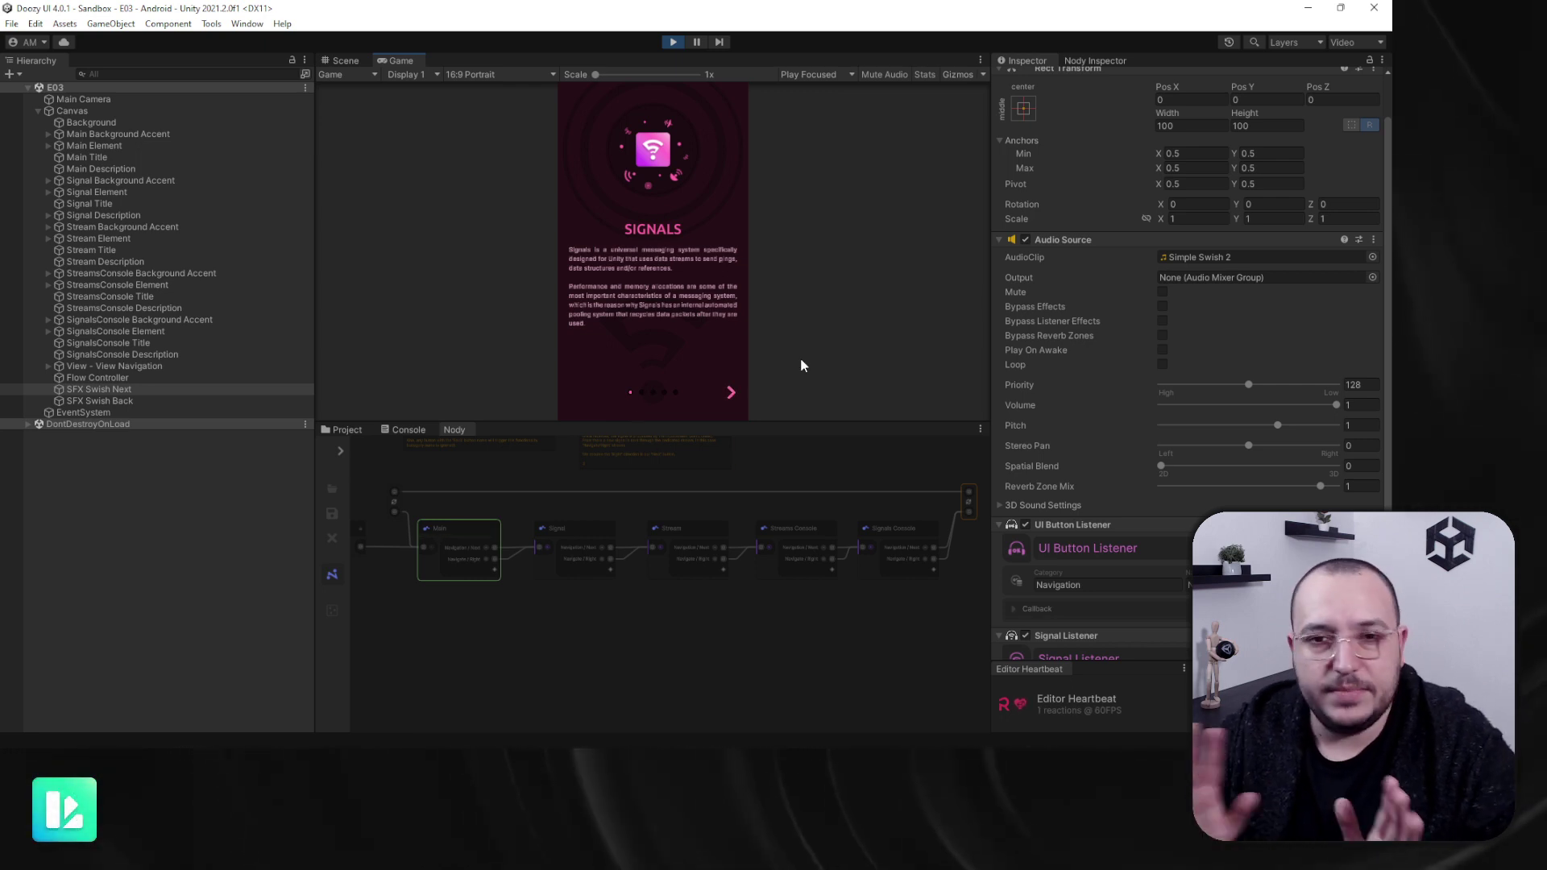
left_click(732, 393)
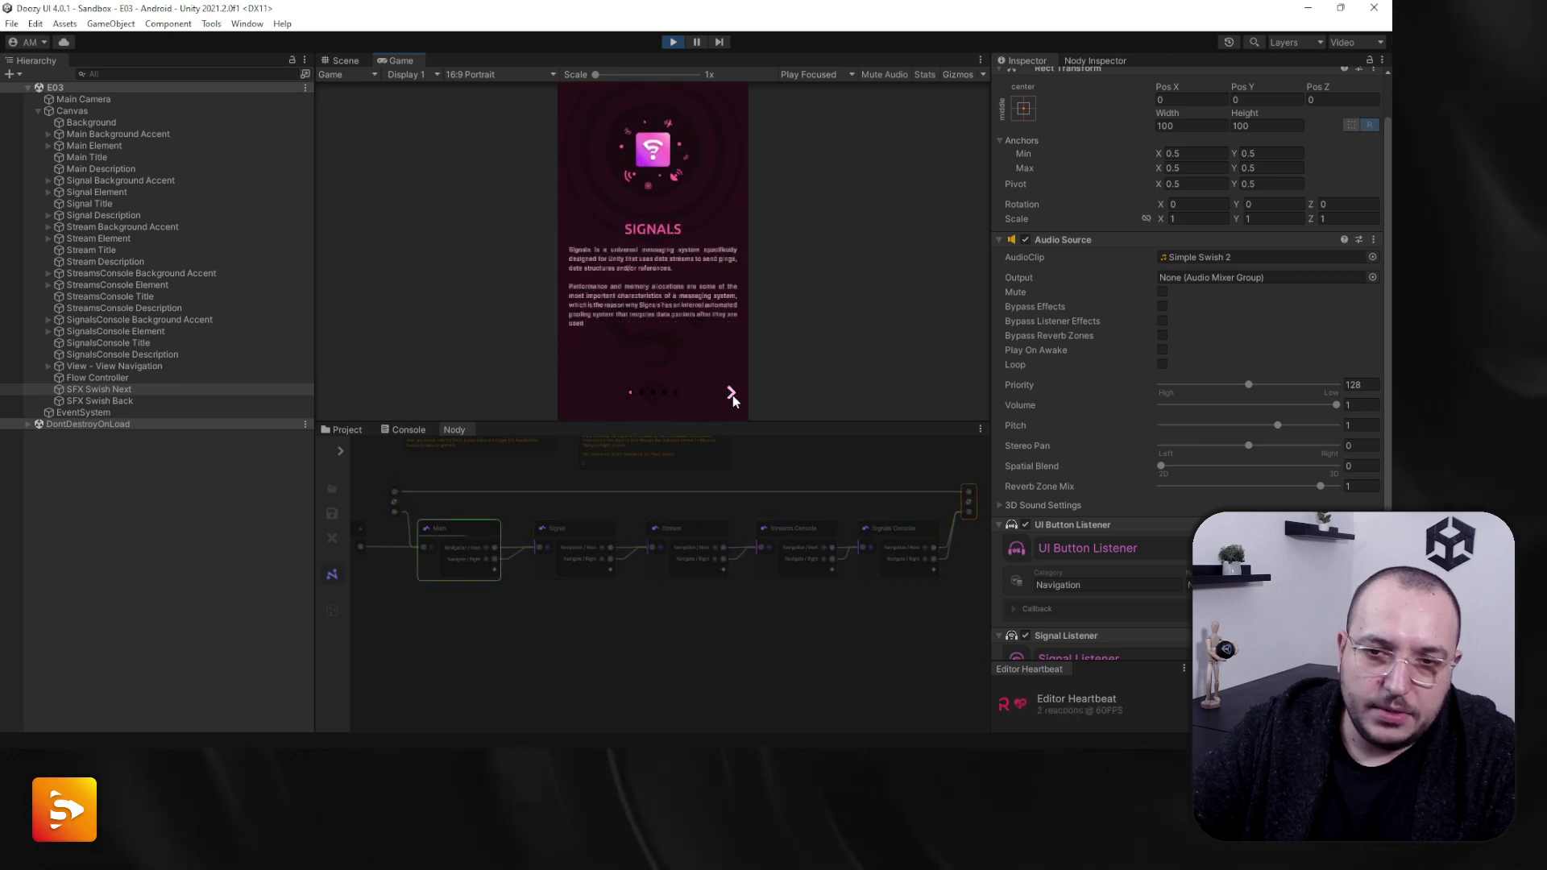
left_click(732, 394)
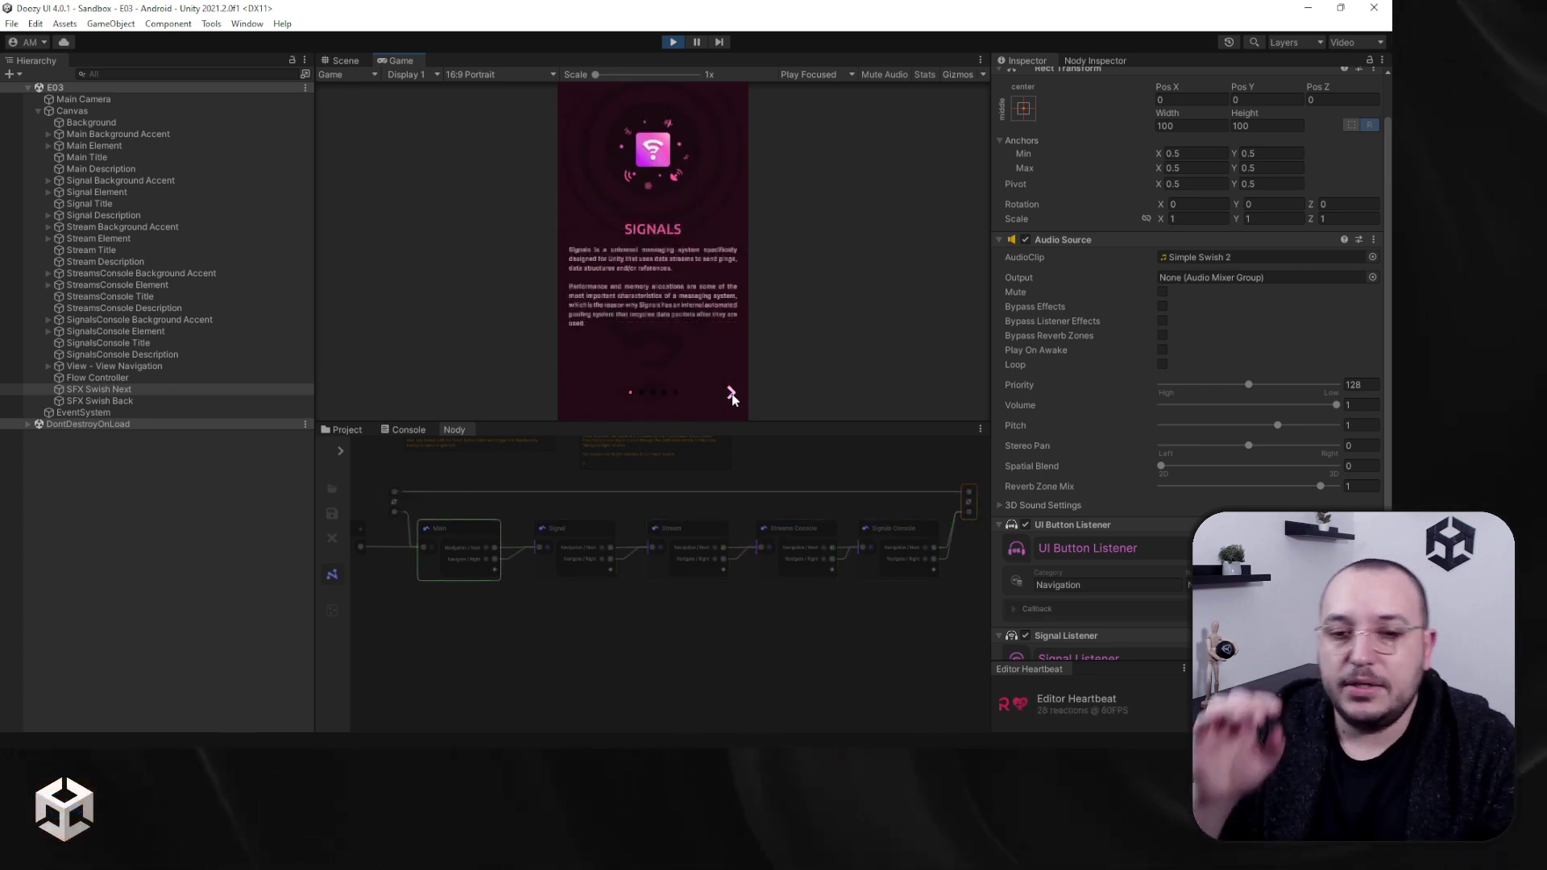
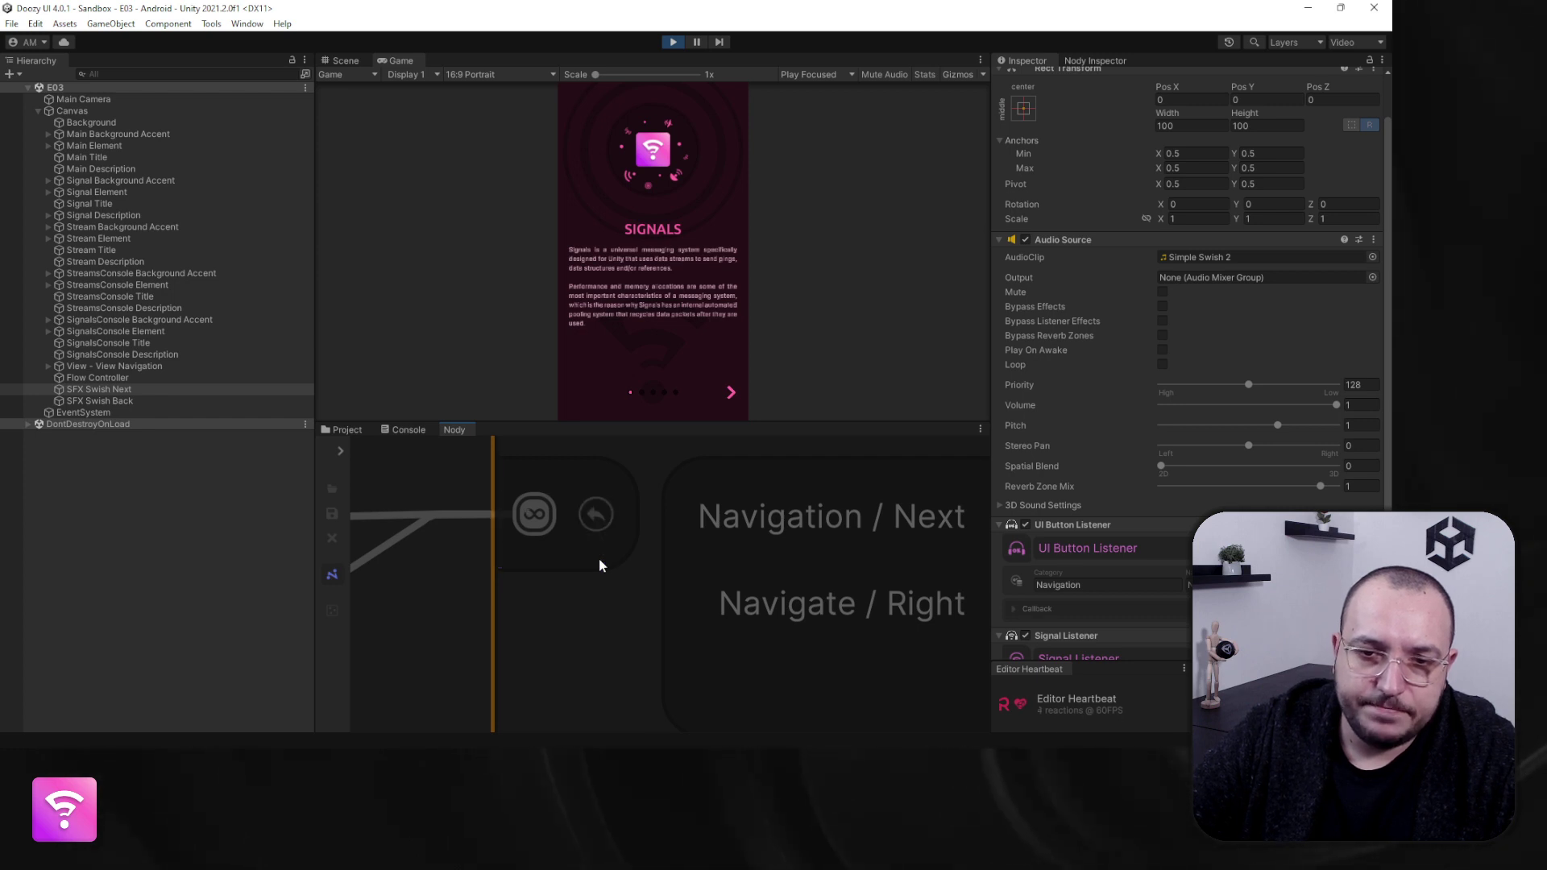
Step: Enable back flow on the Signal node's input port and examine its connection from the Main node
left_click(597, 521)
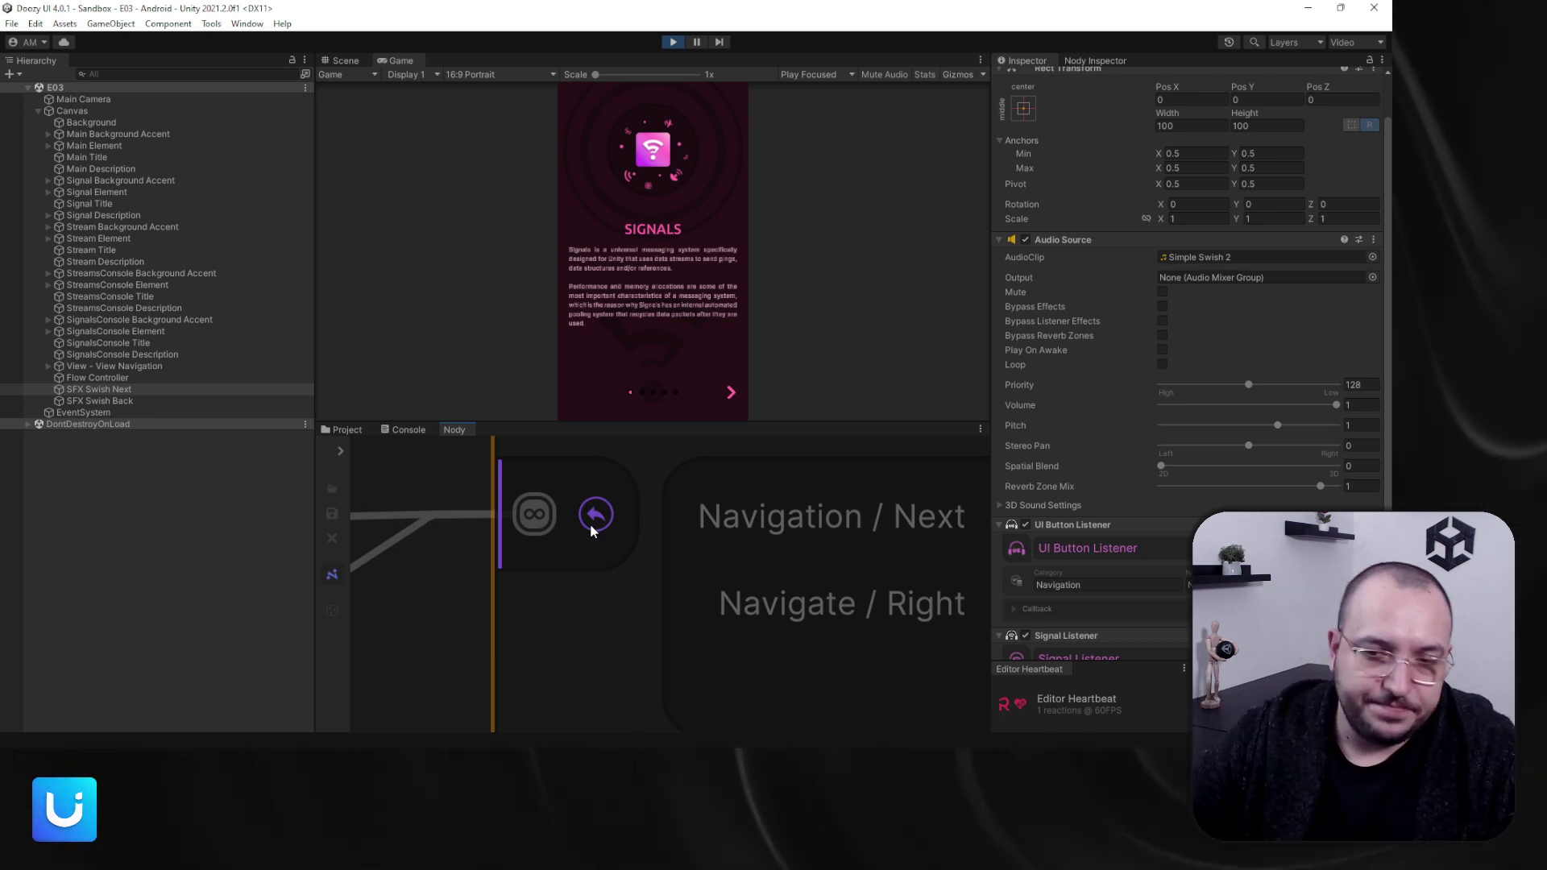
scroll(590, 524, "down", 3)
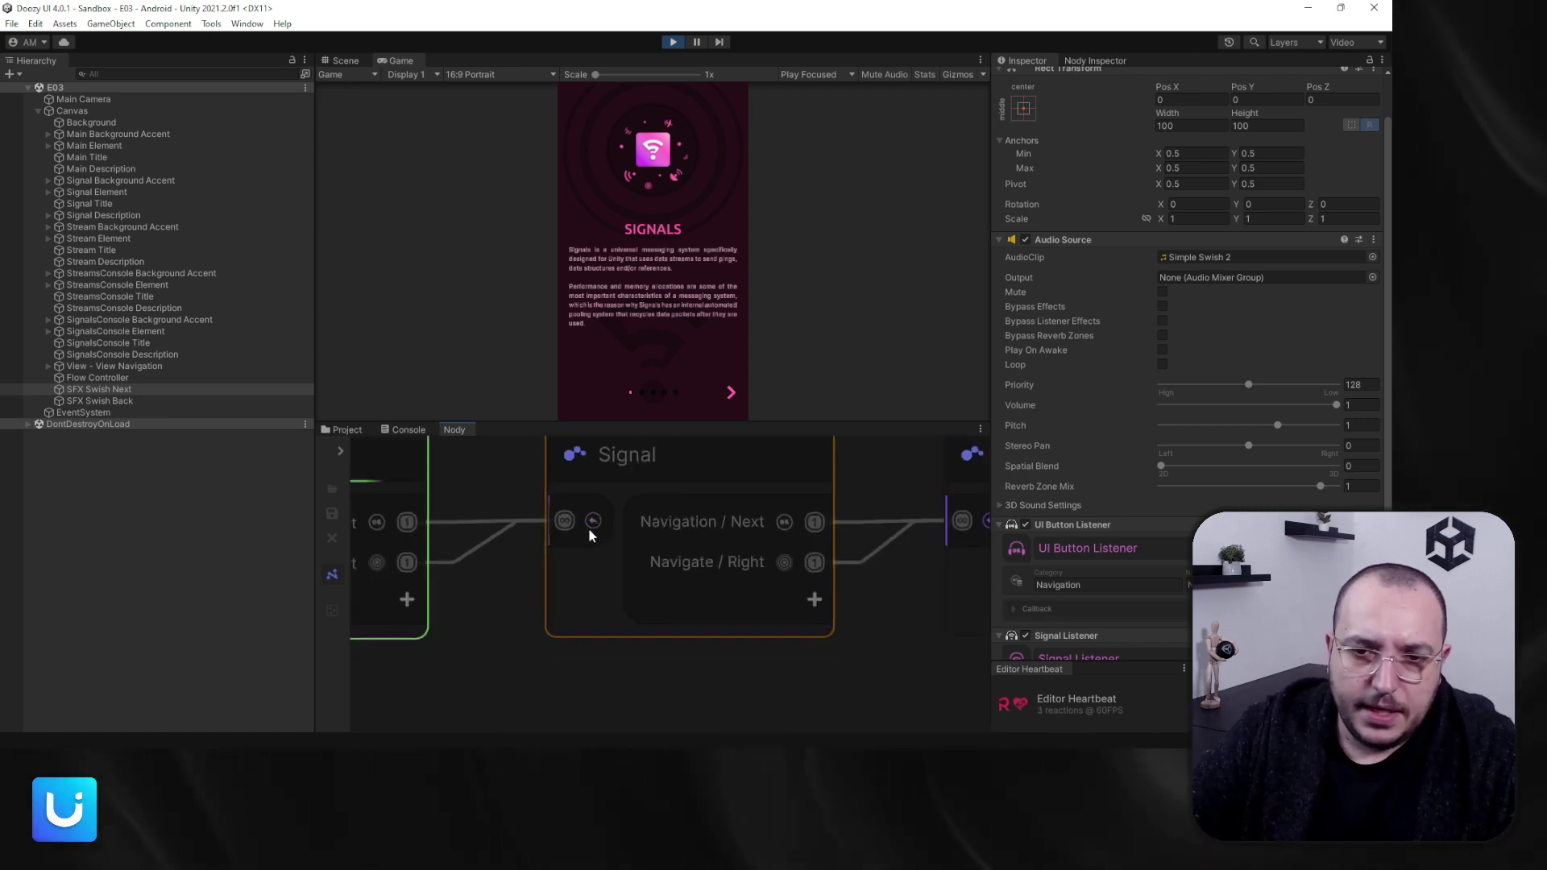
scroll(589, 520, "down", 2)
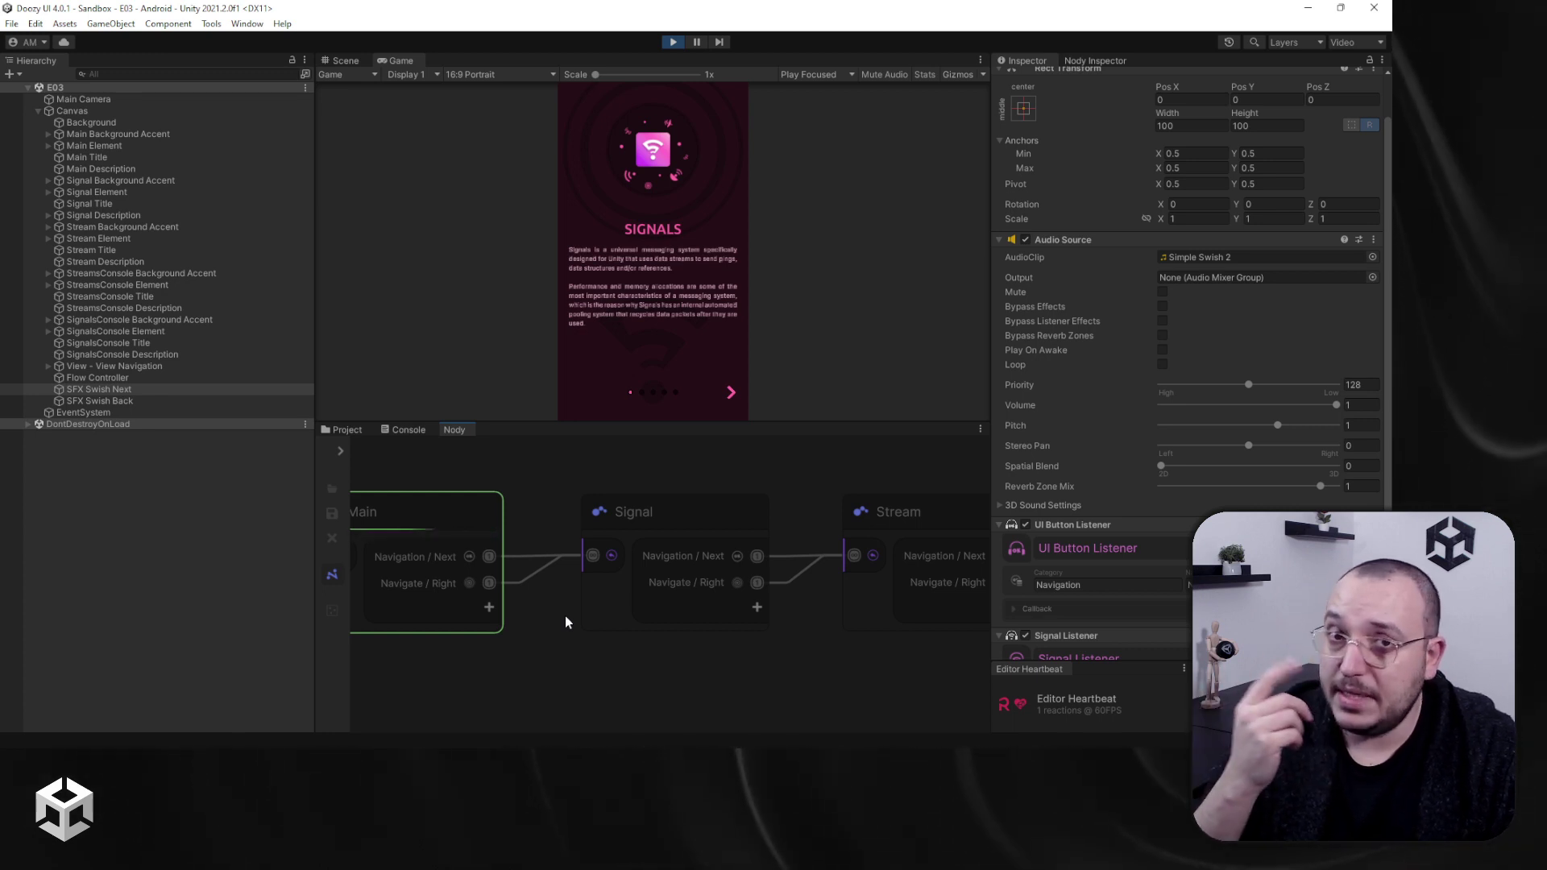
scroll(501, 594, "up", 5)
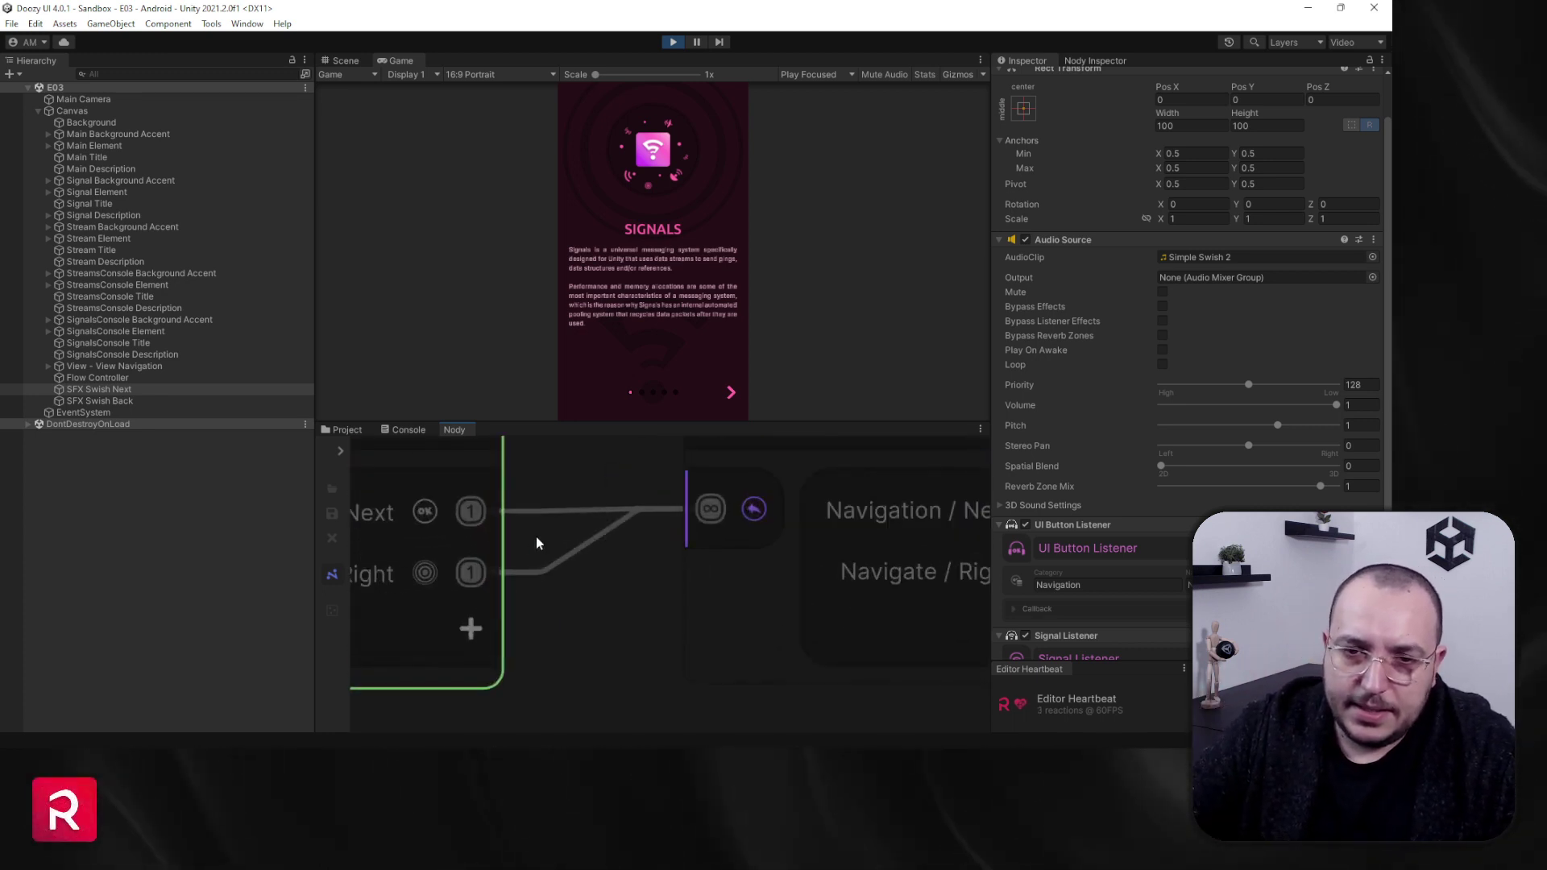
middle_click_drag(536, 537, 608, 584)
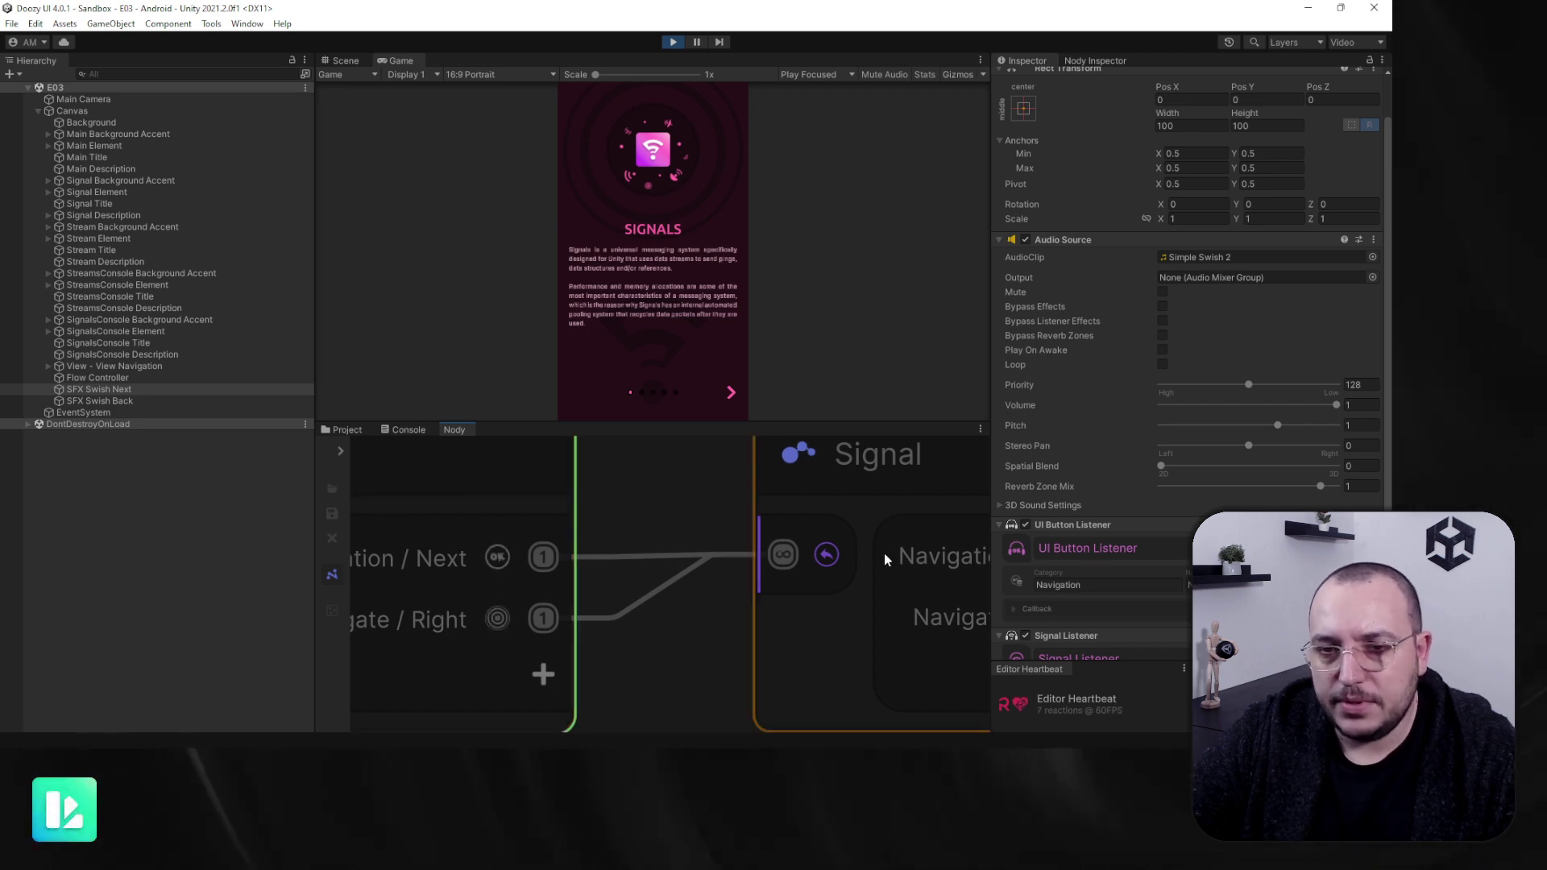
Step: Test the back flow by moving from the SIGNALS card to the Signal card and returning
left_click(731, 395)
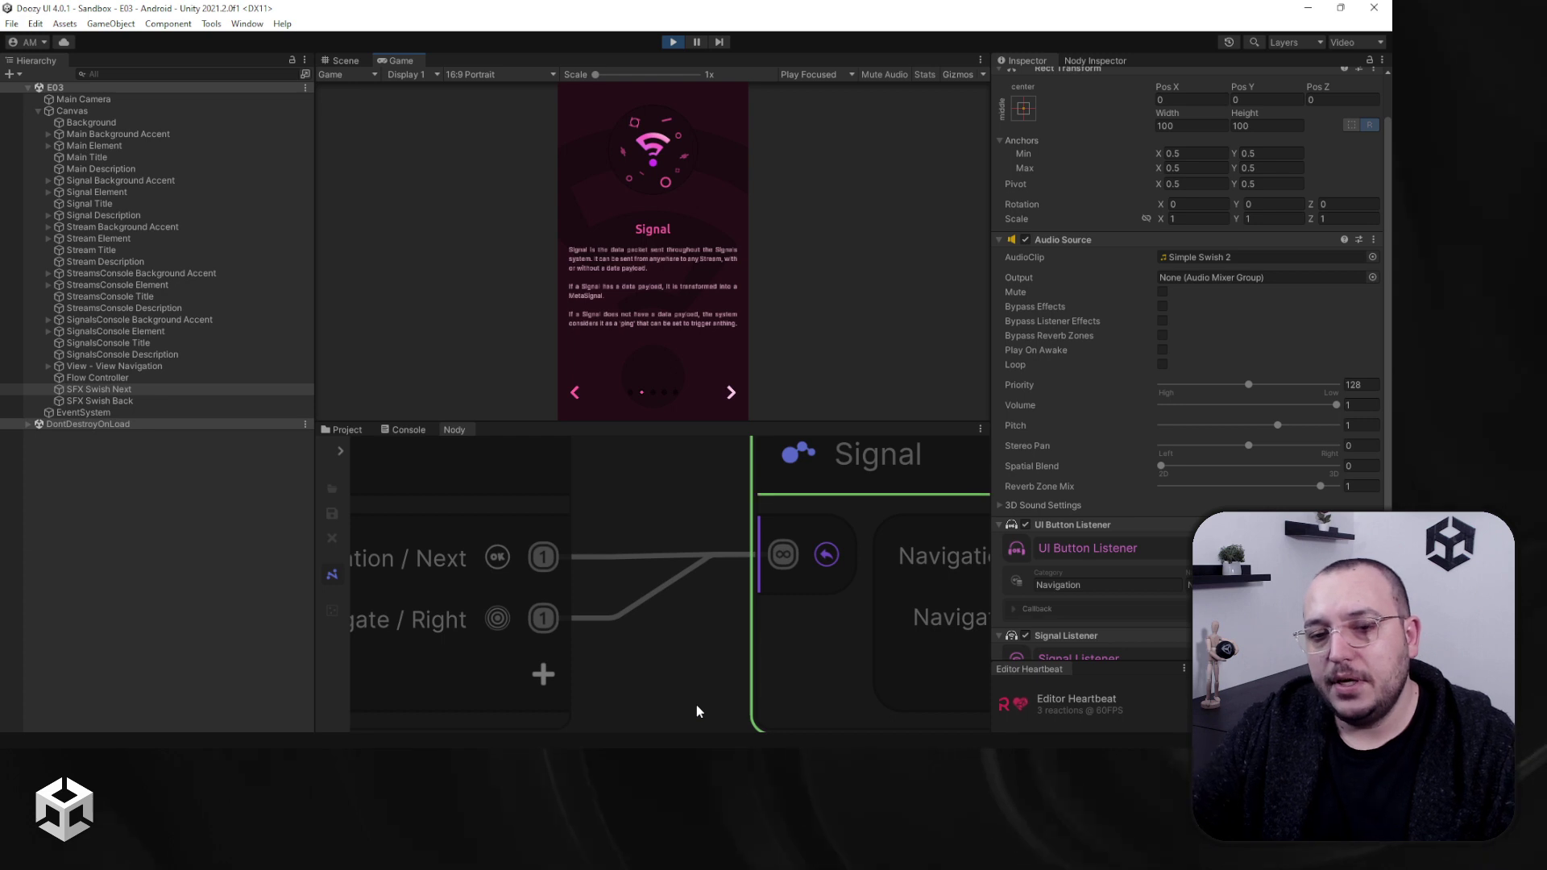
key("Escape")
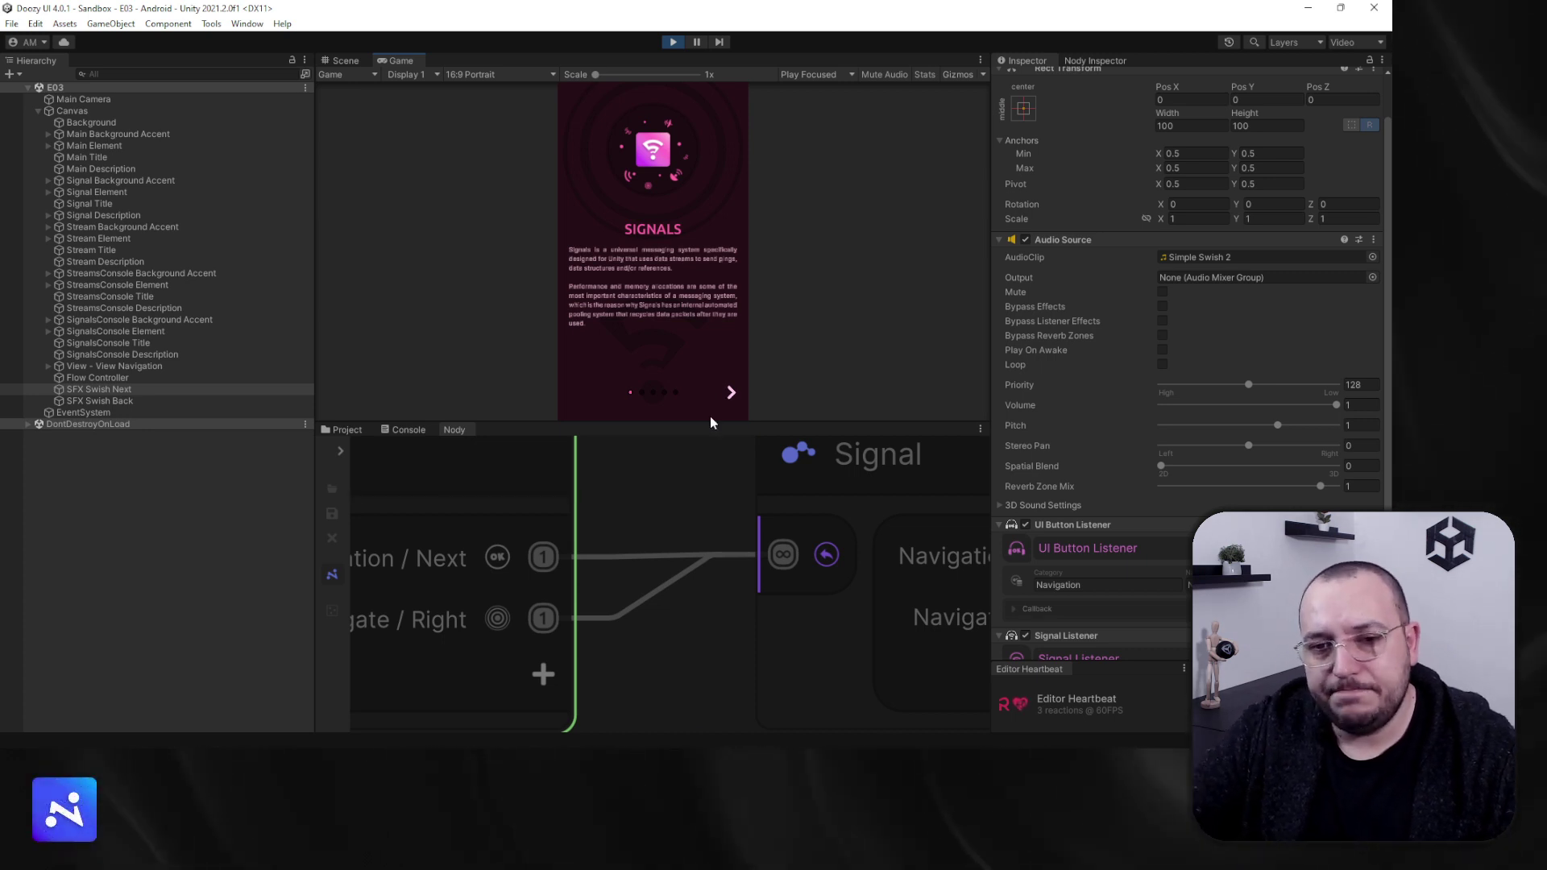
key("Right")
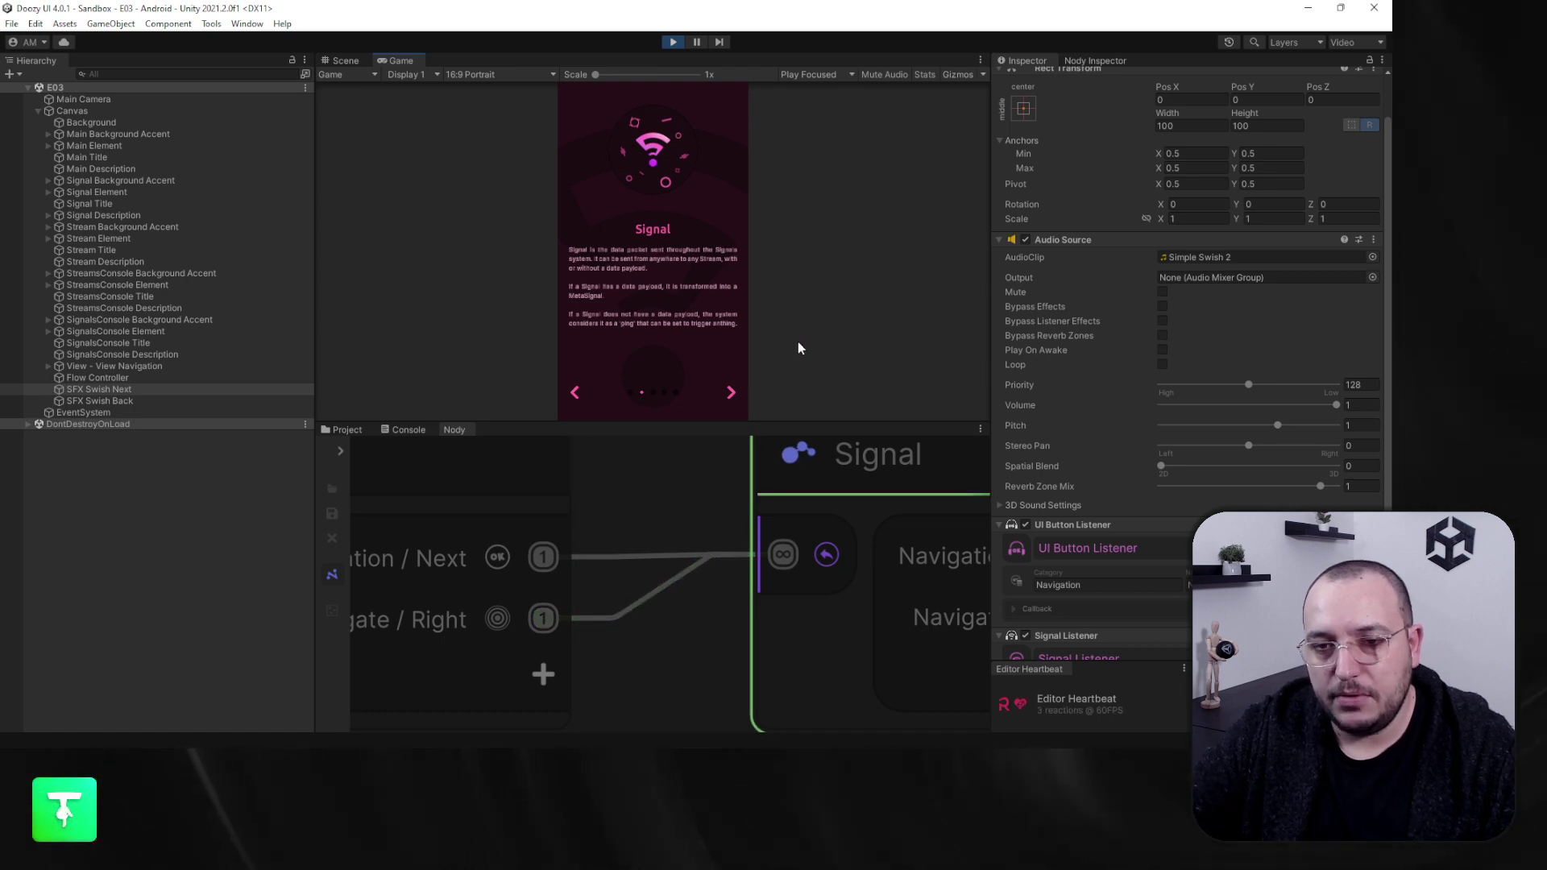
key("Right")
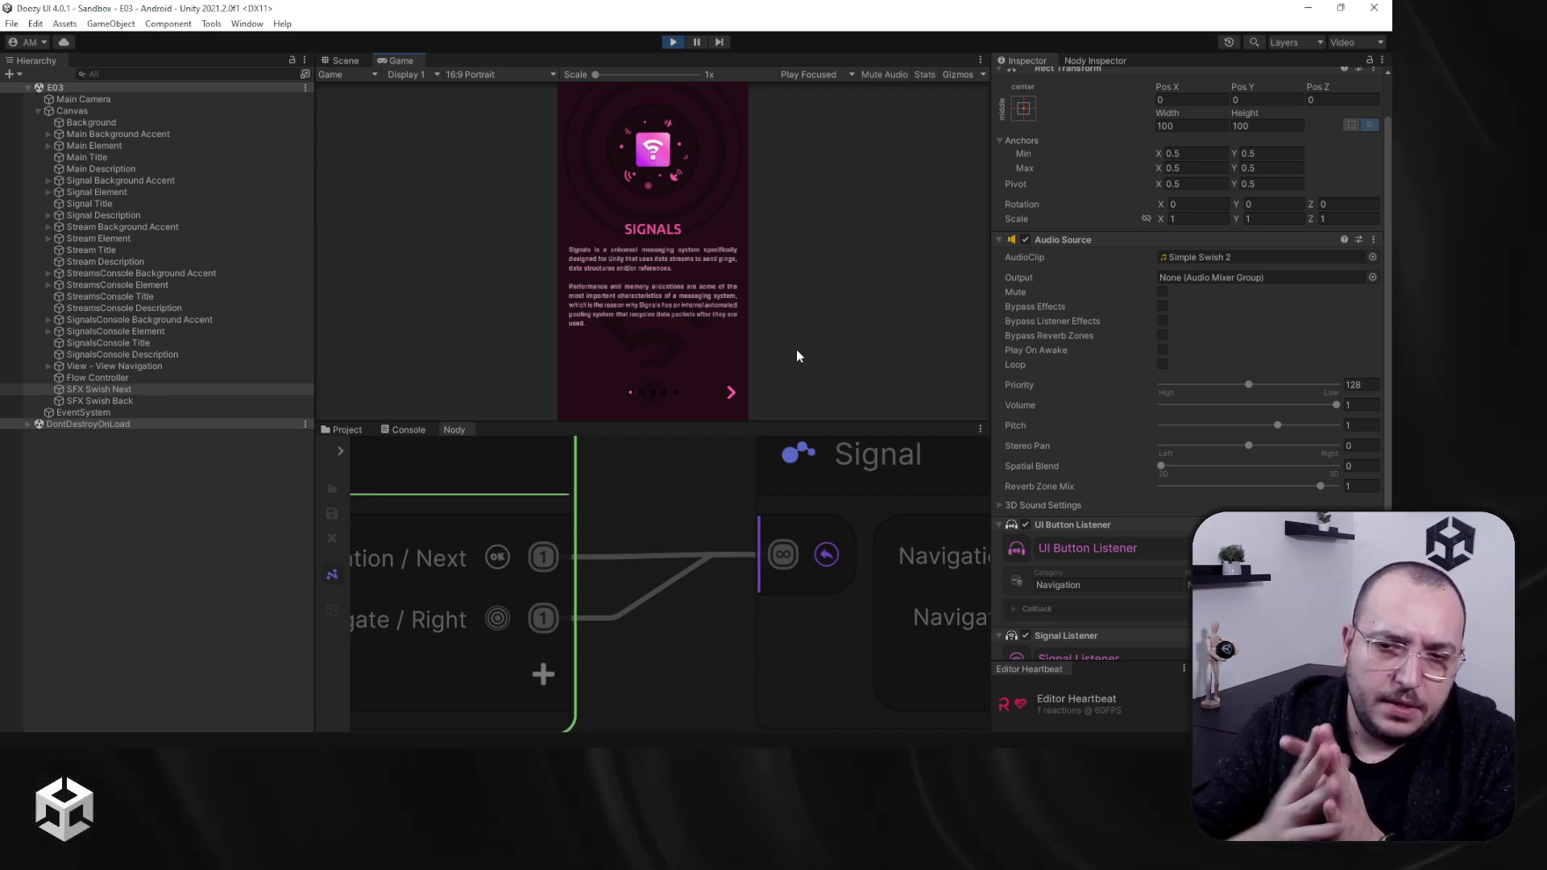
Step: Inspect the Main node's show and hide views under On Enter Node and On Exit Node
scroll(700, 532, "down", 5)
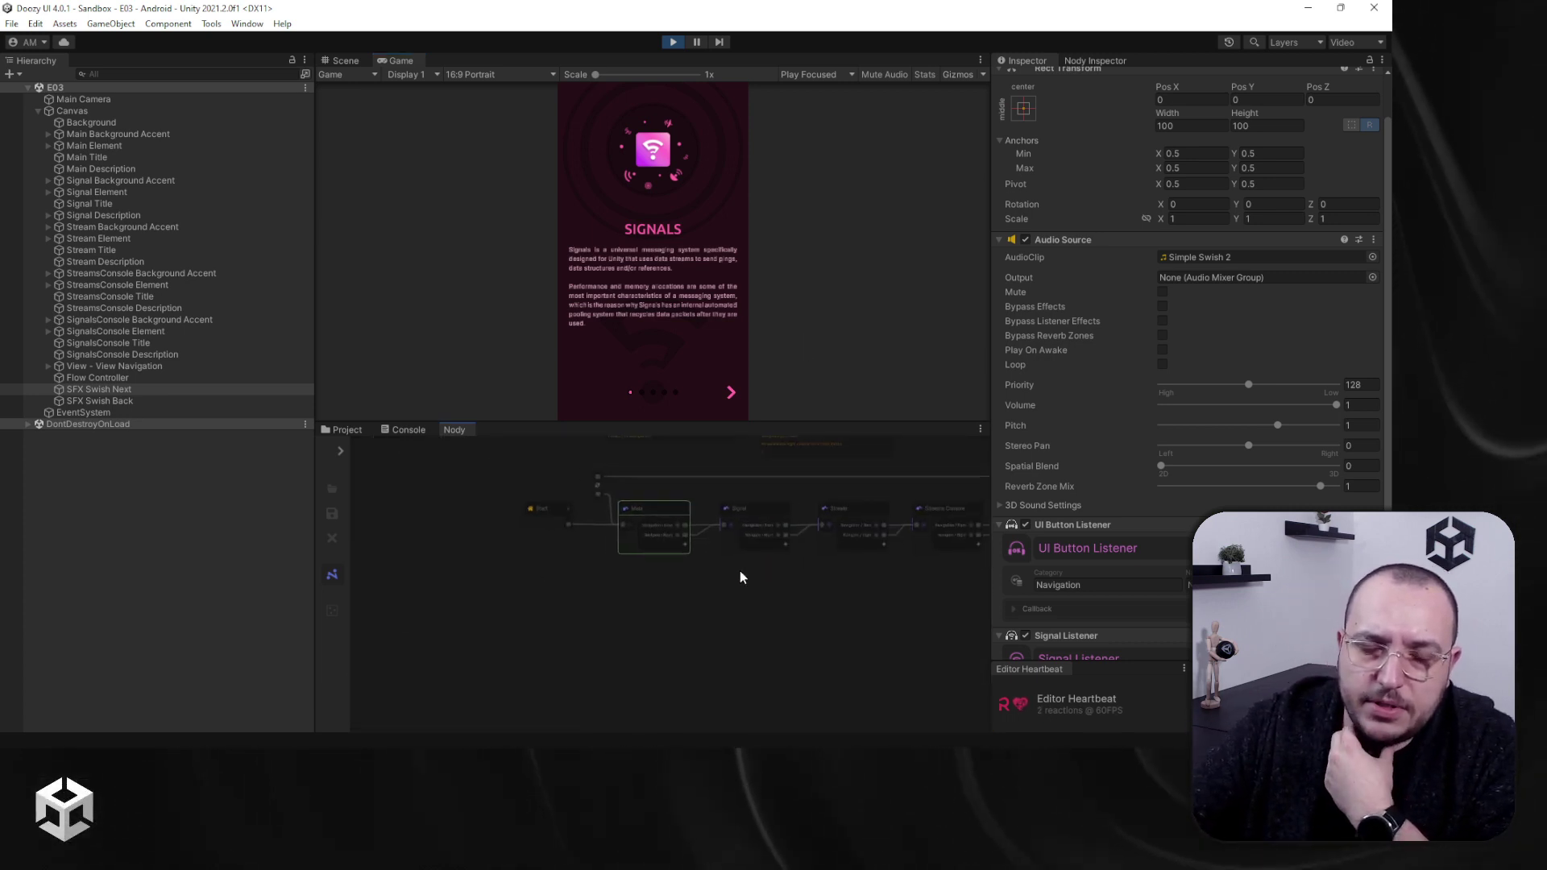
scroll(606, 596, "down", 3)
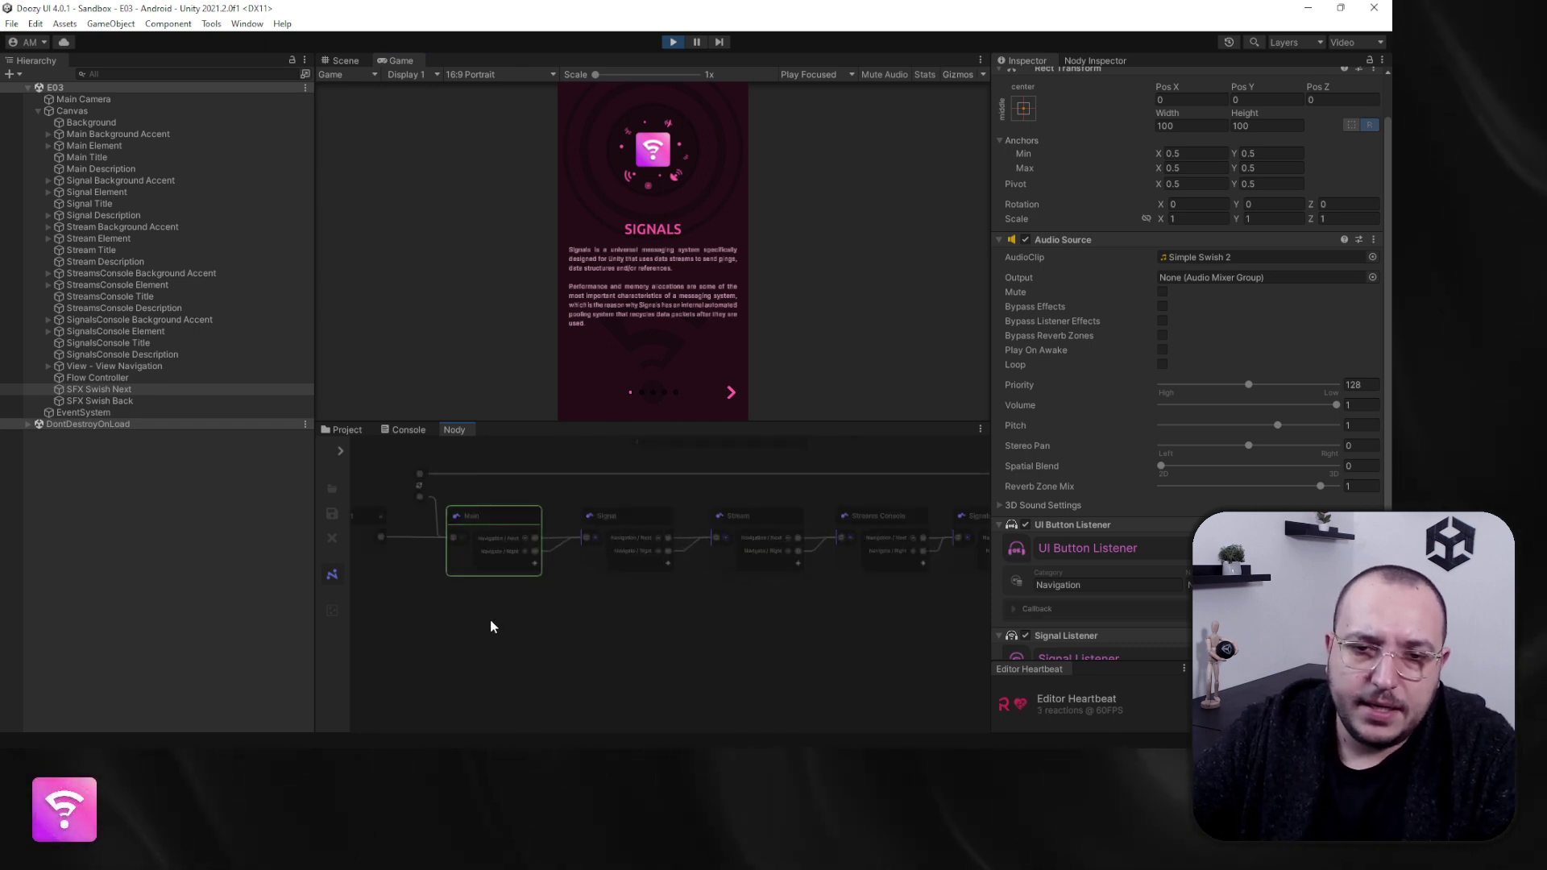
middle_click_drag(490, 619, 414, 481)
scroll(533, 484, "up", 2)
scroll(533, 488, "up", 2)
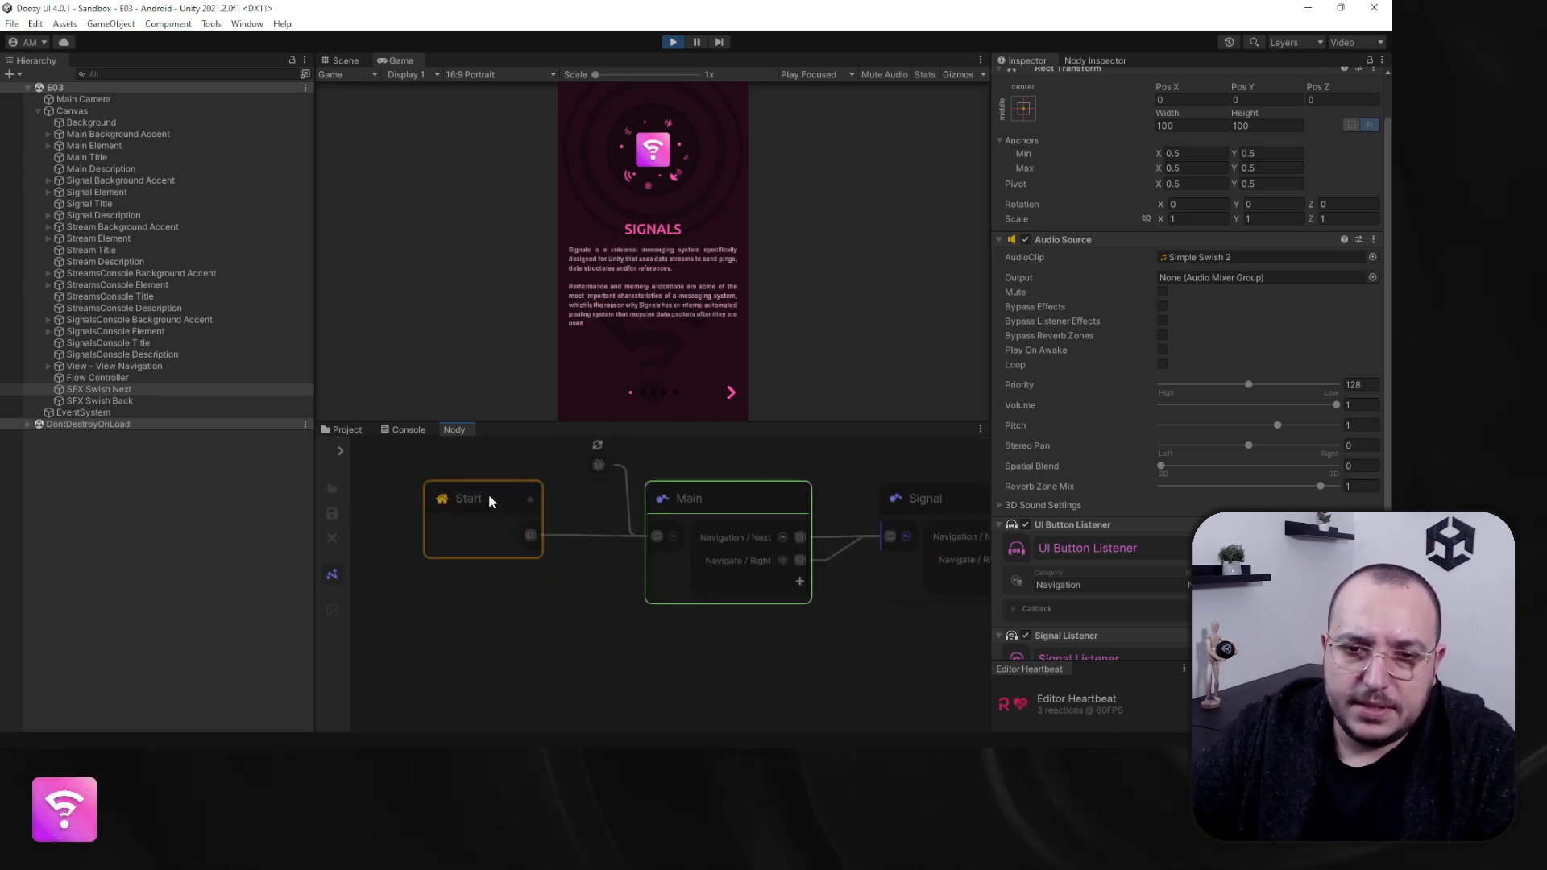
middle_click_drag(791, 570, 495, 579)
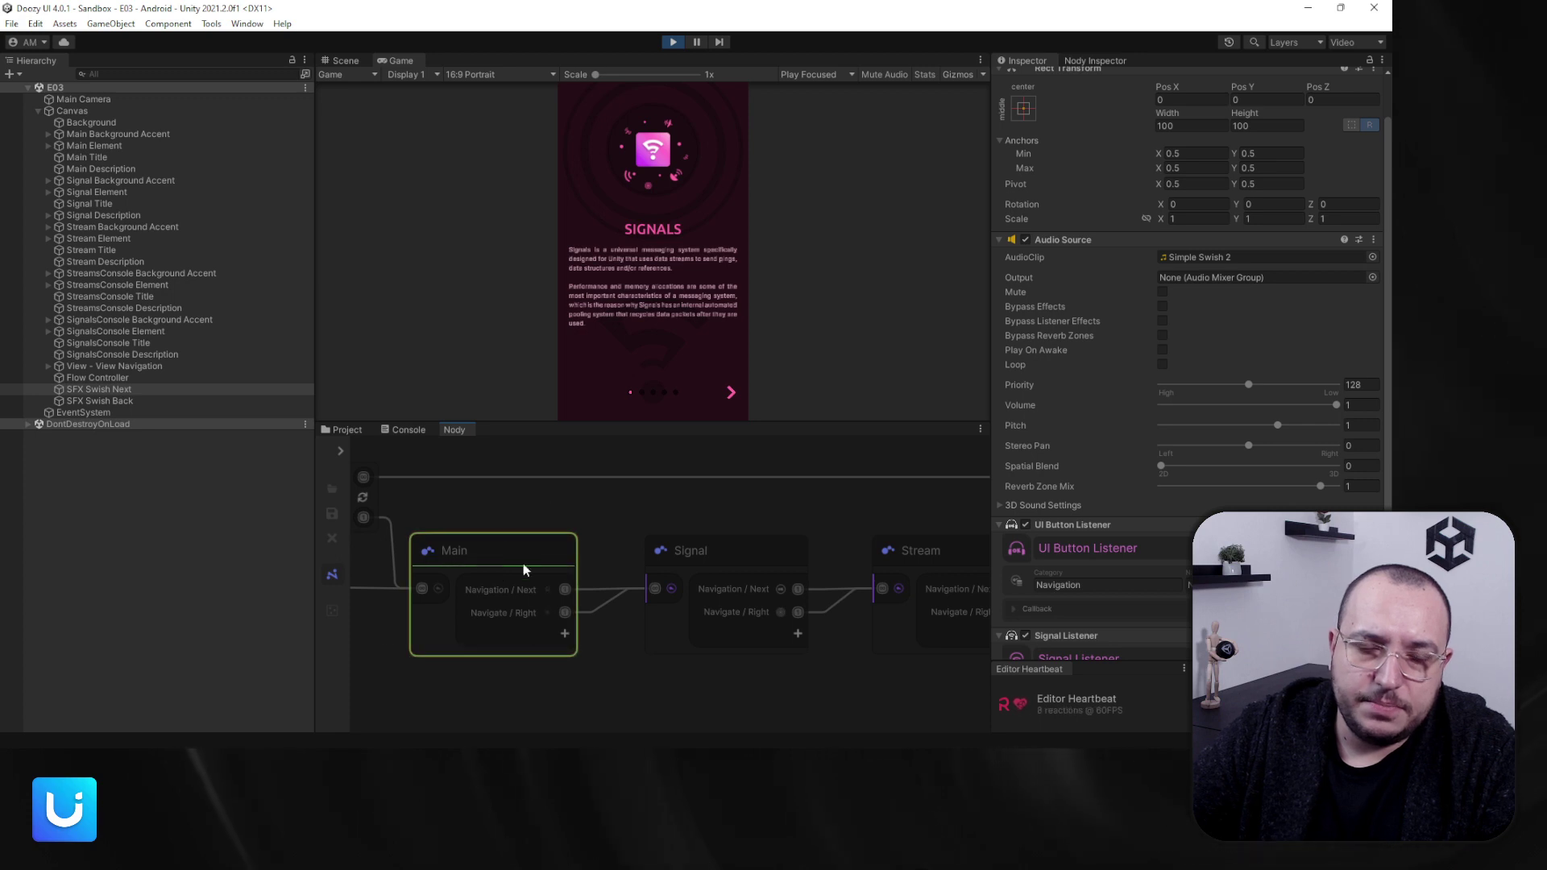
left_click(1095, 60)
scroll(1121, 437, "down", 5)
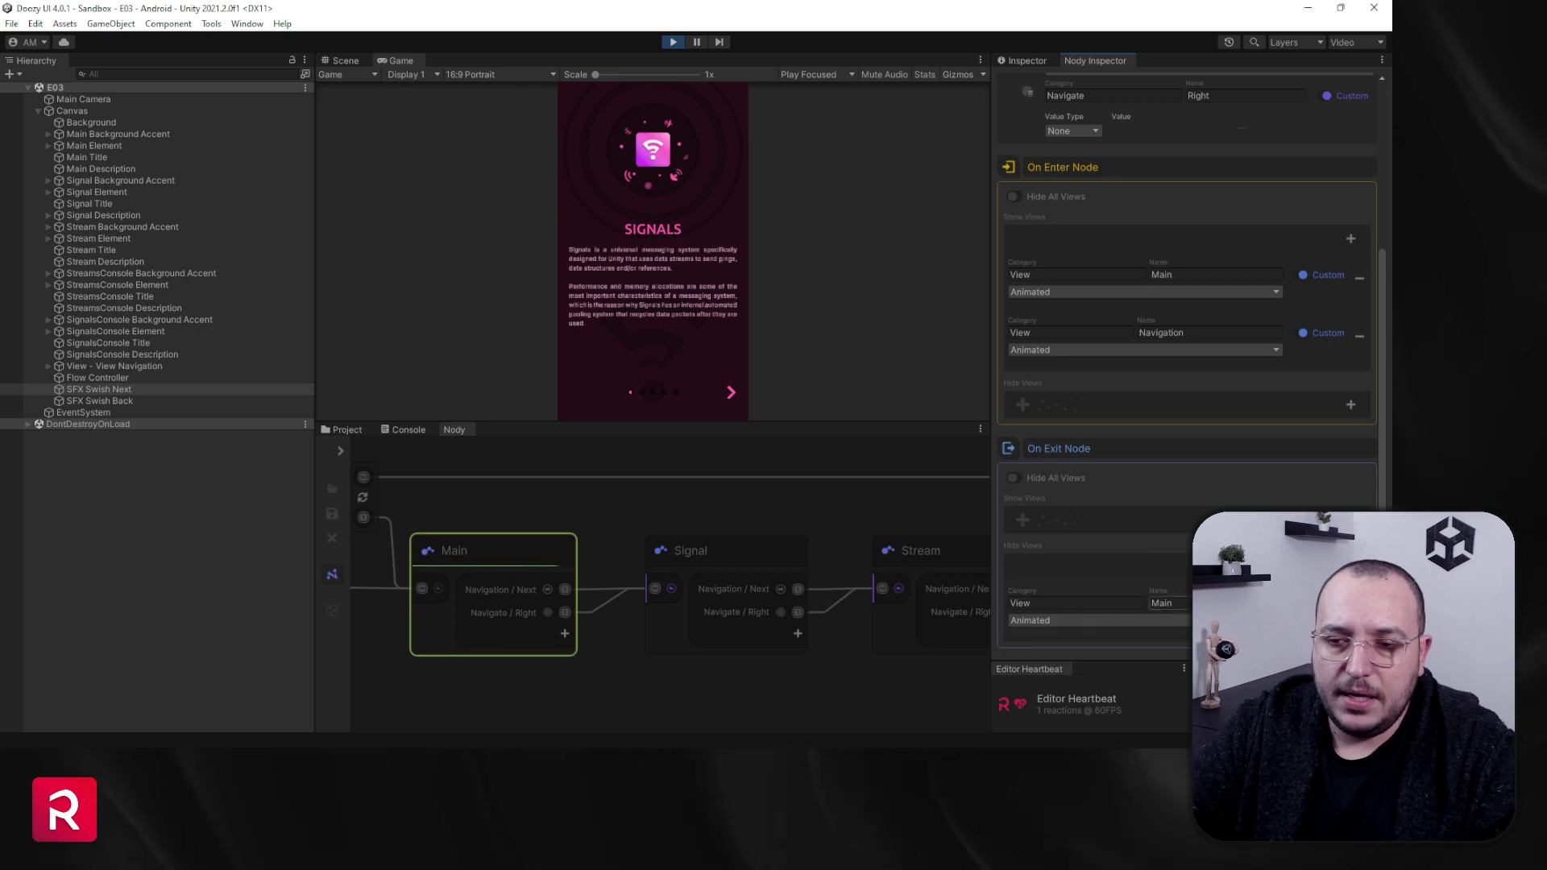
Step: Compare the On Enter and On Exit views of the Signal, Stream, Streams Console and Main nodes, ending on Signal
left_click(737, 548)
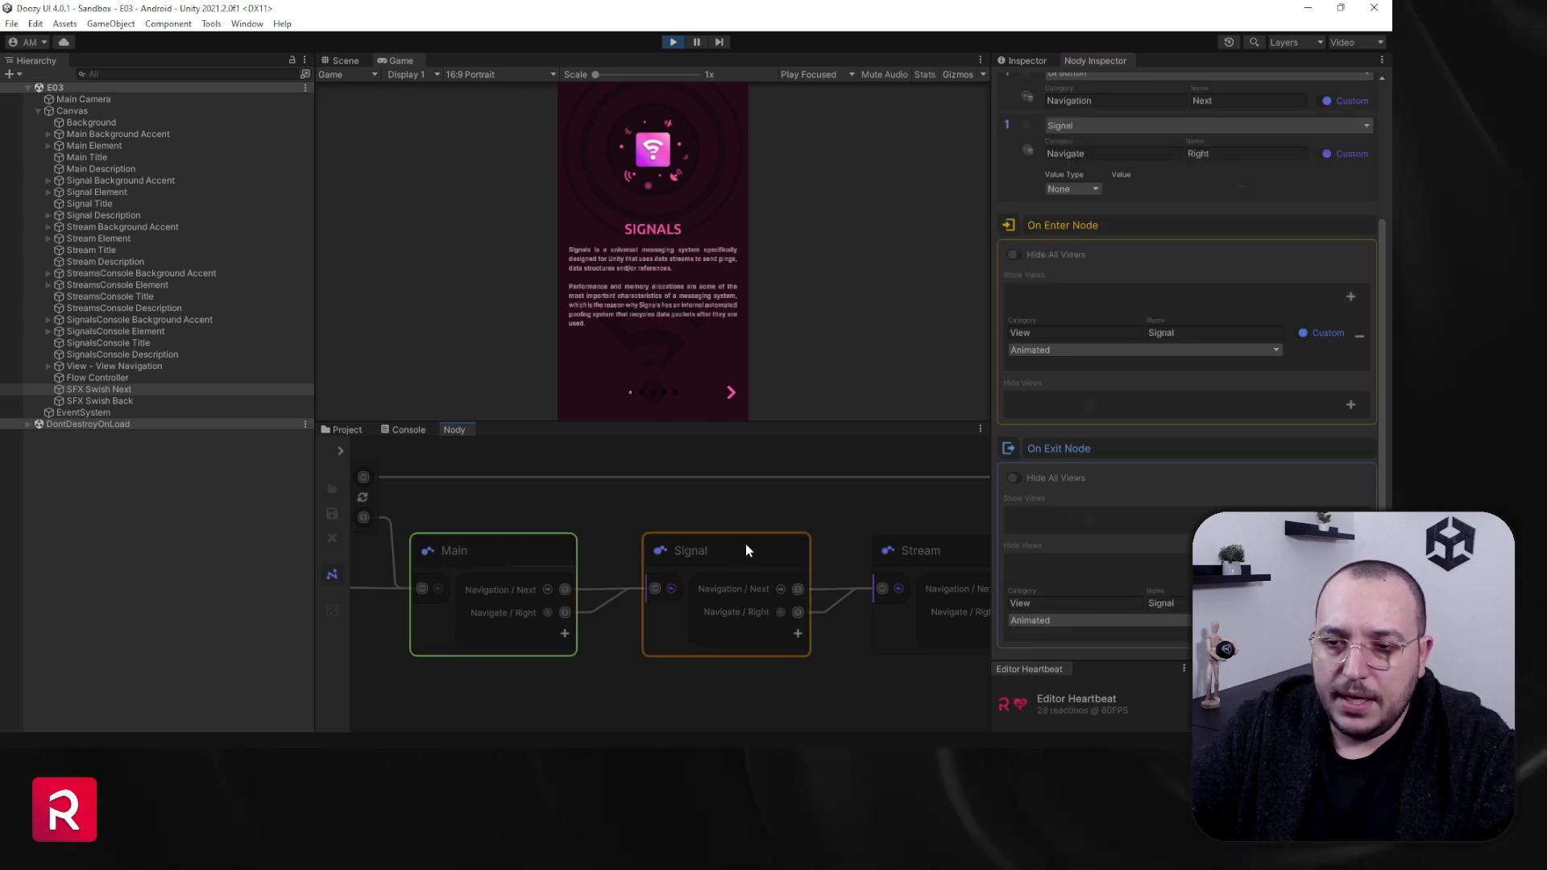
left_click(845, 542)
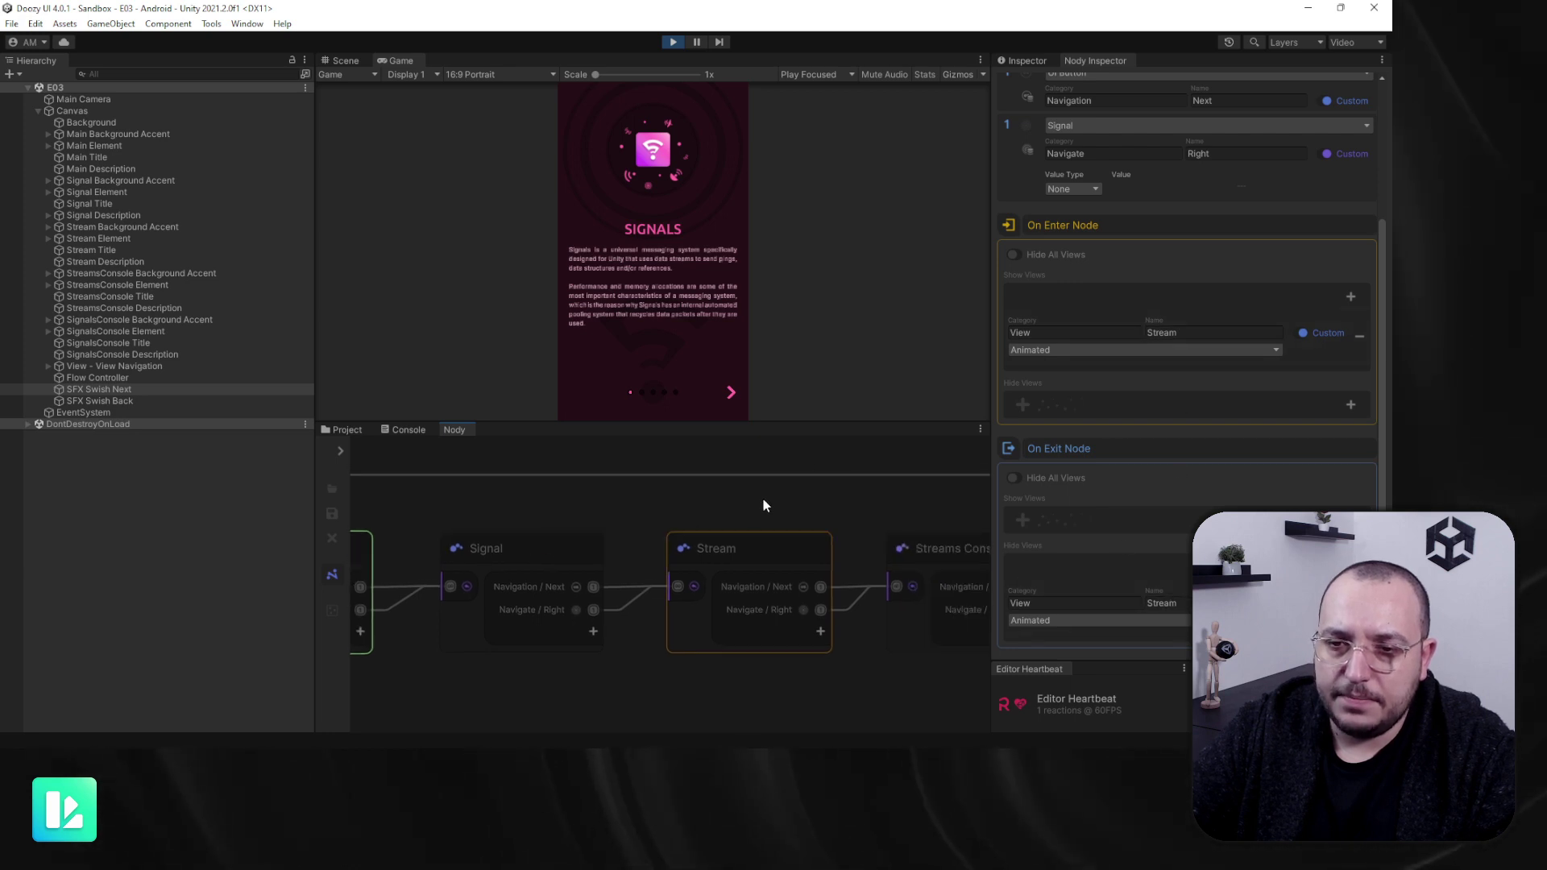
left_click(898, 543)
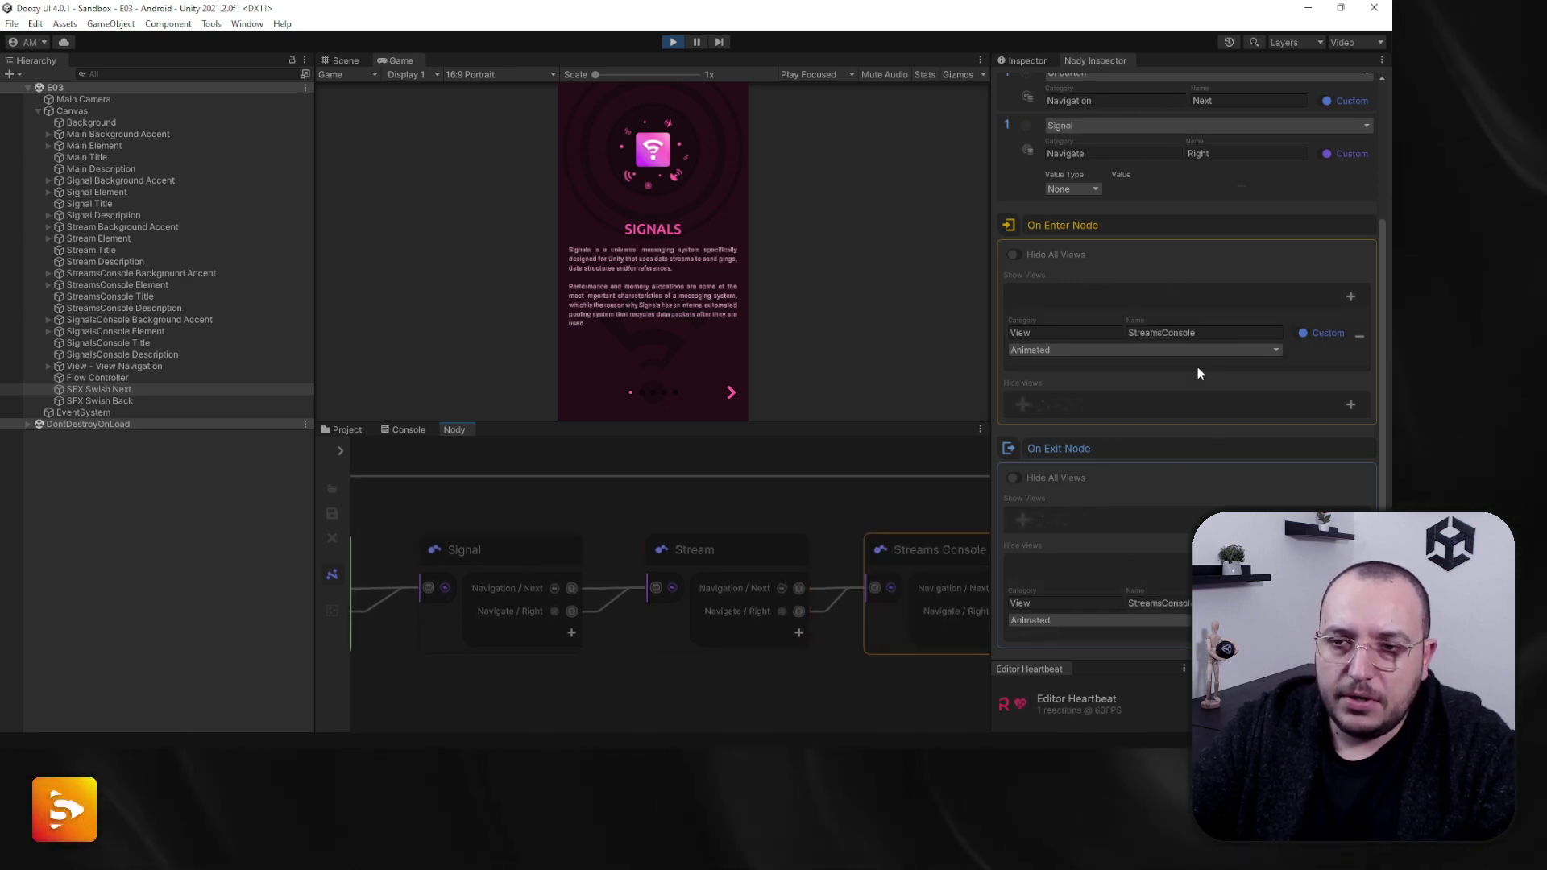
left_click(869, 553)
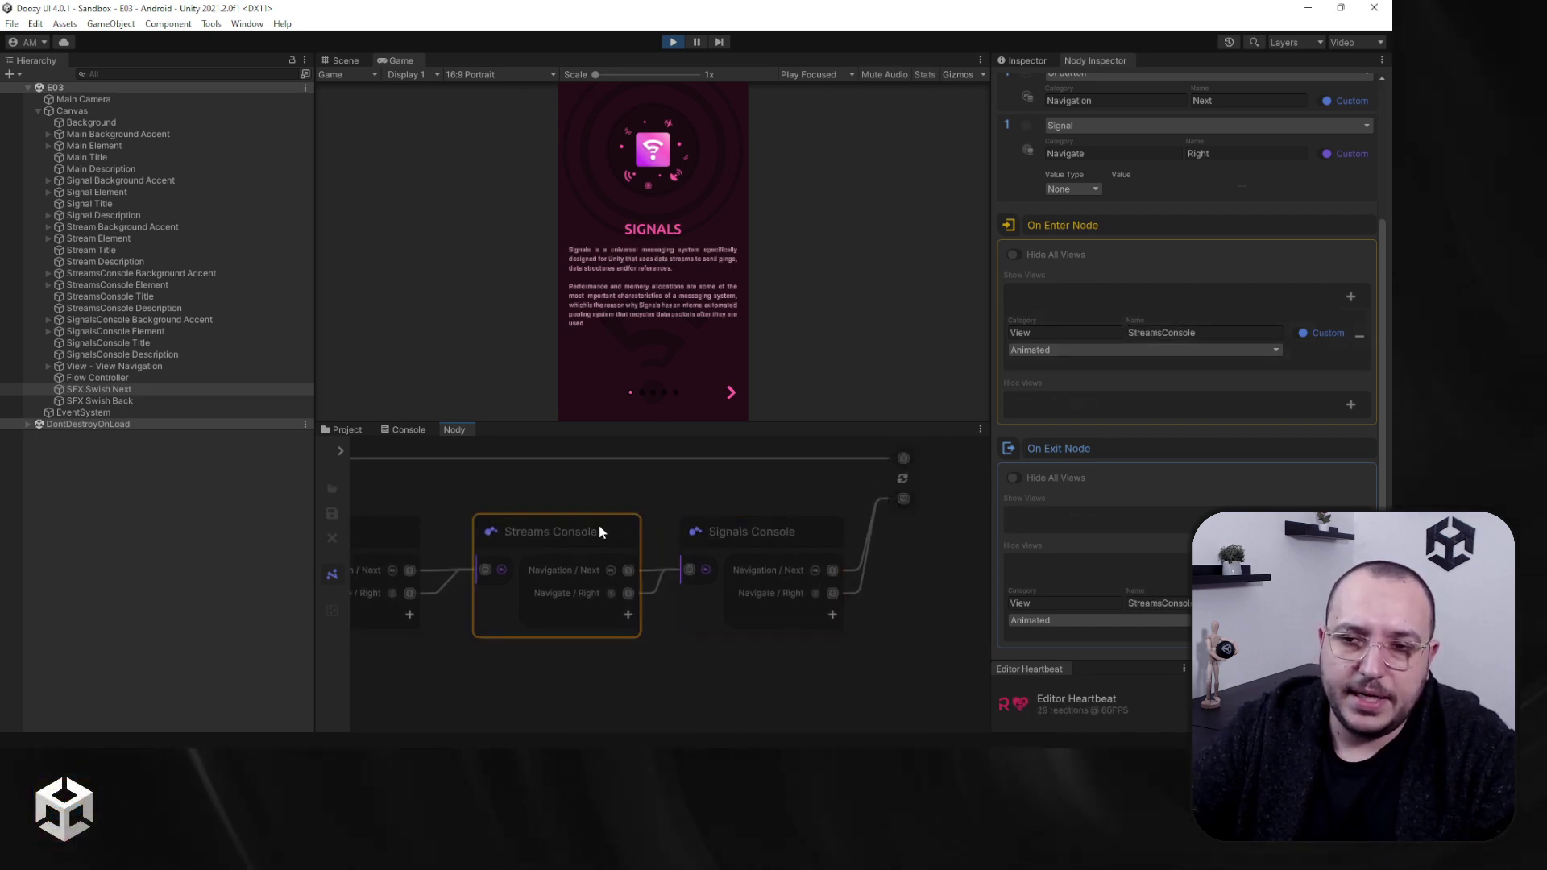
left_click(496, 564)
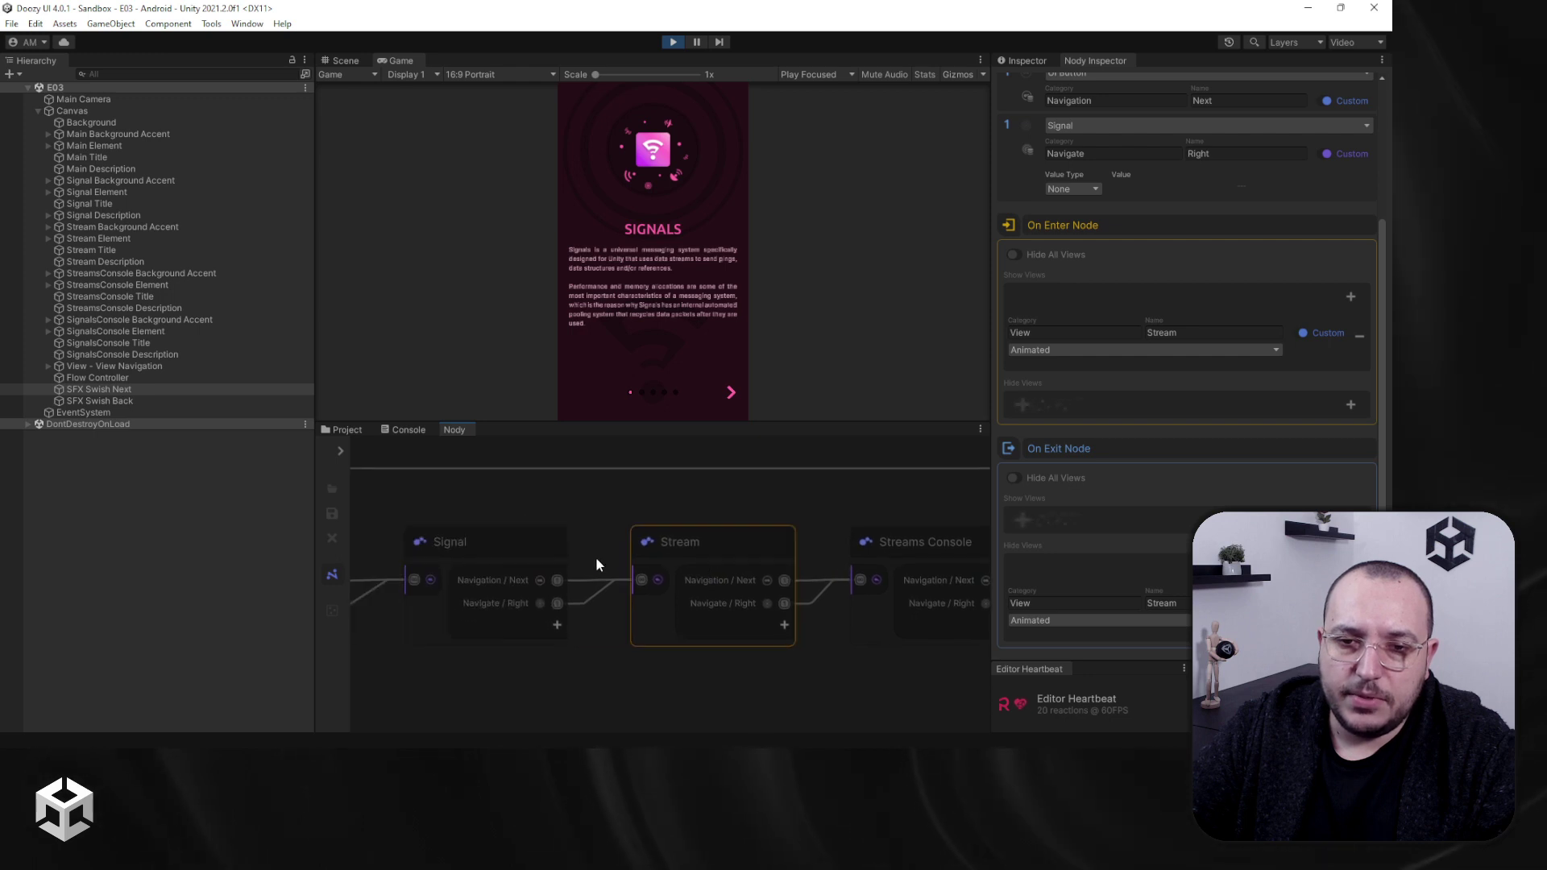
left_click(549, 549)
left_click(492, 541)
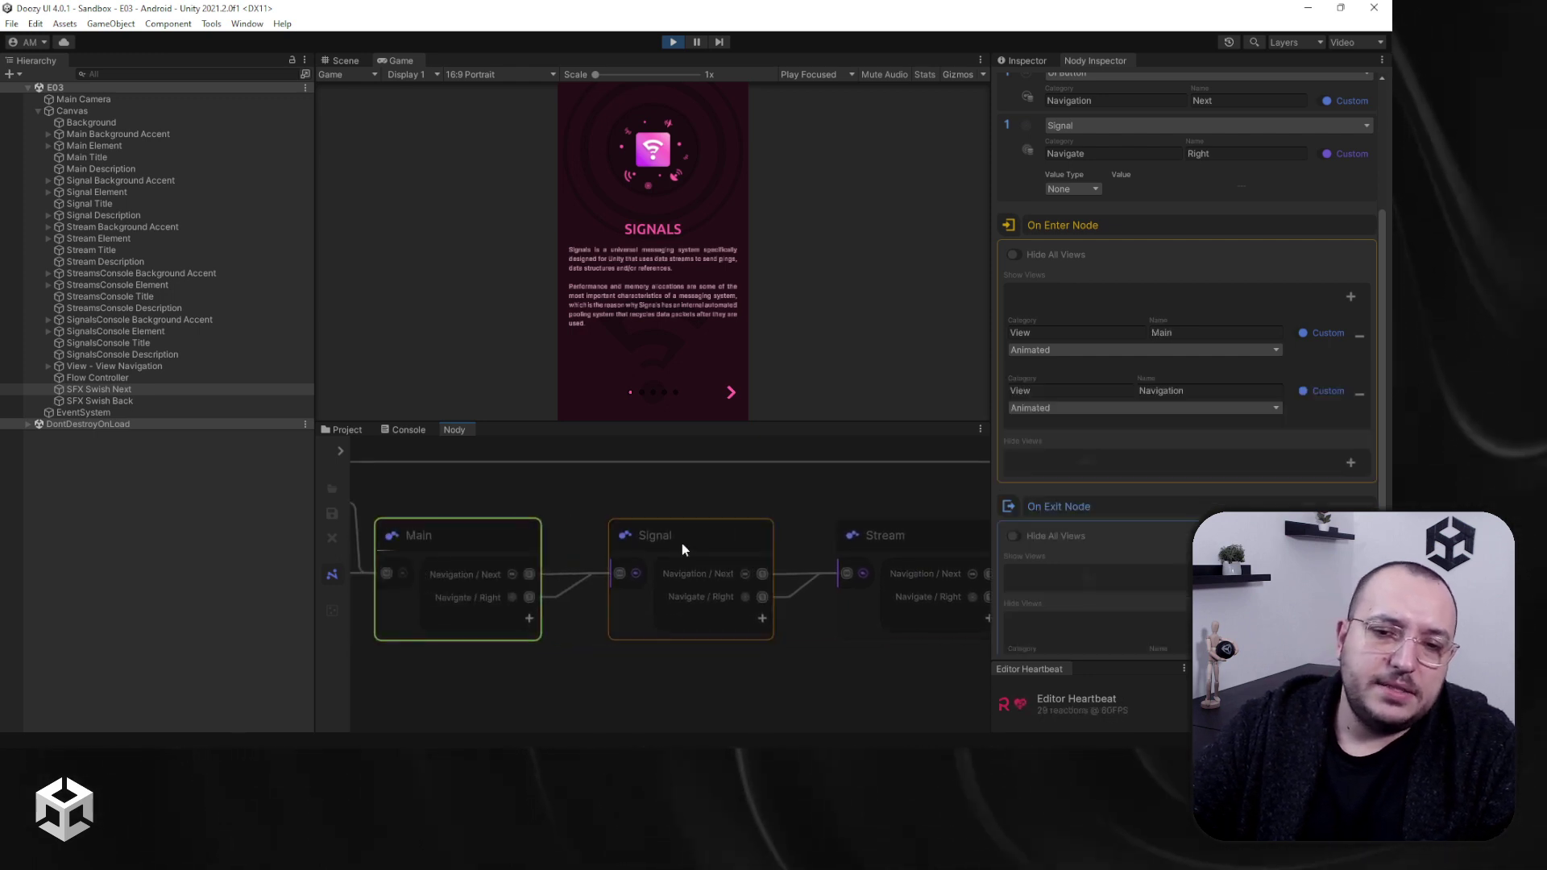
left_click(683, 543)
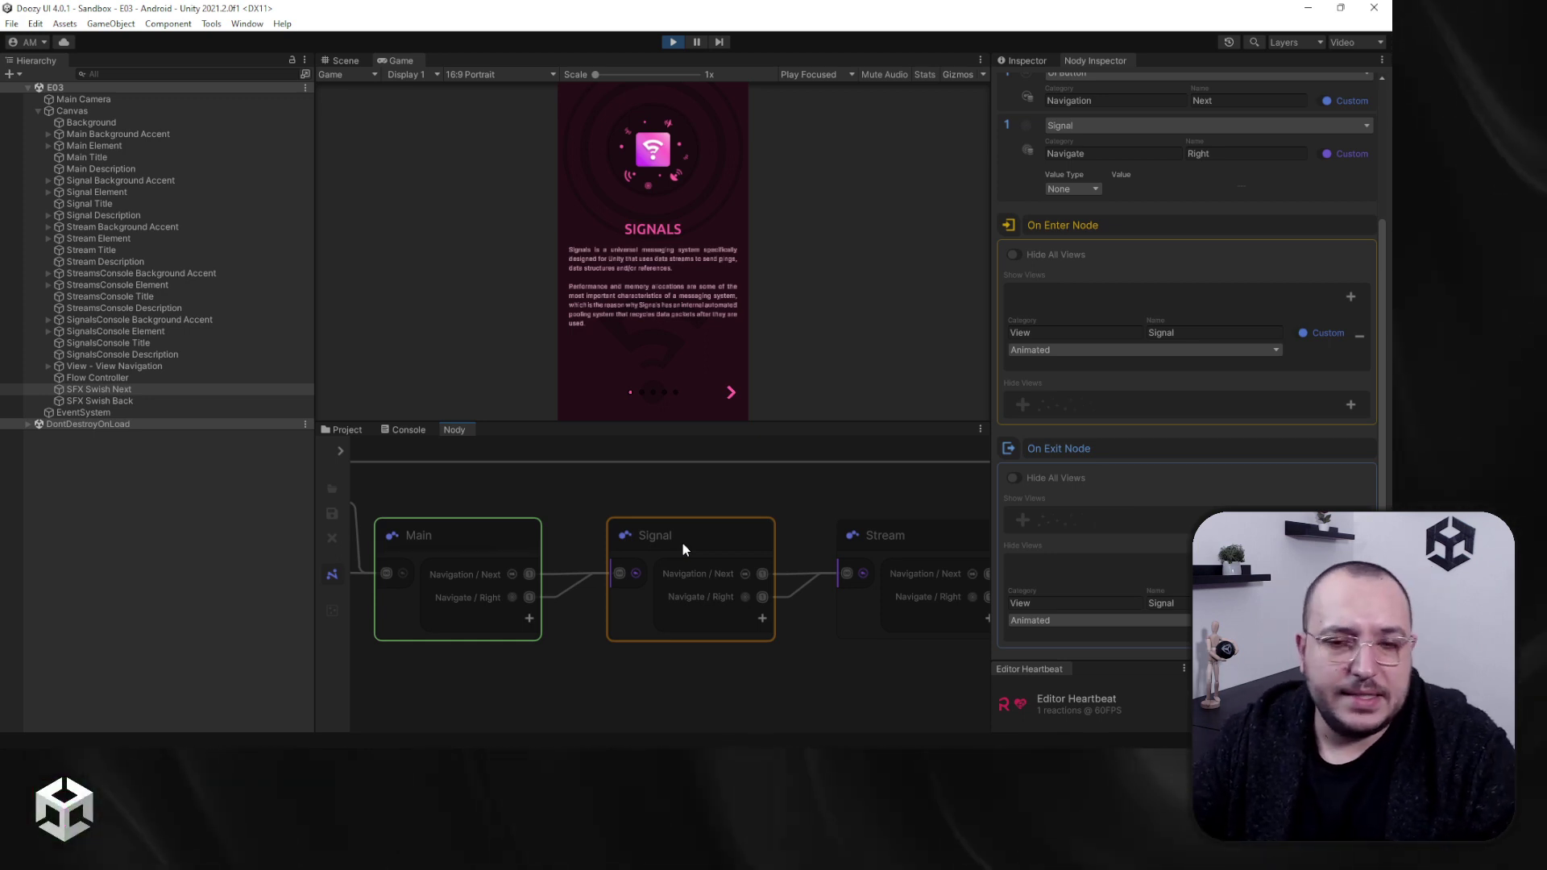
Step: Inspect the Signals Console node's views and output triggers, opening and closing the Streams Database
key("Right")
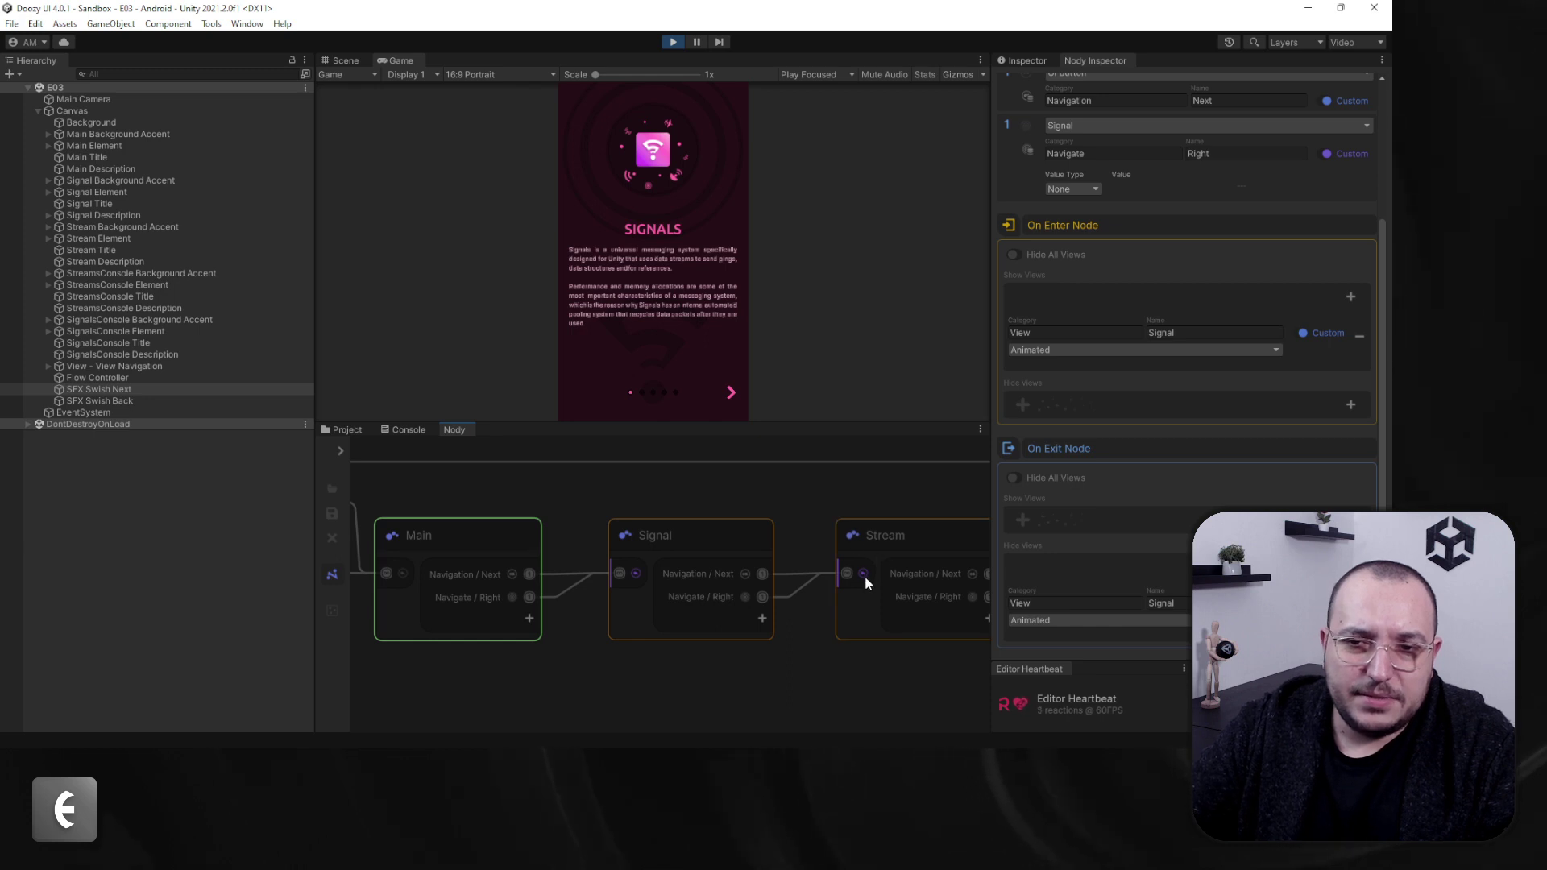
key("Right")
key("Right")
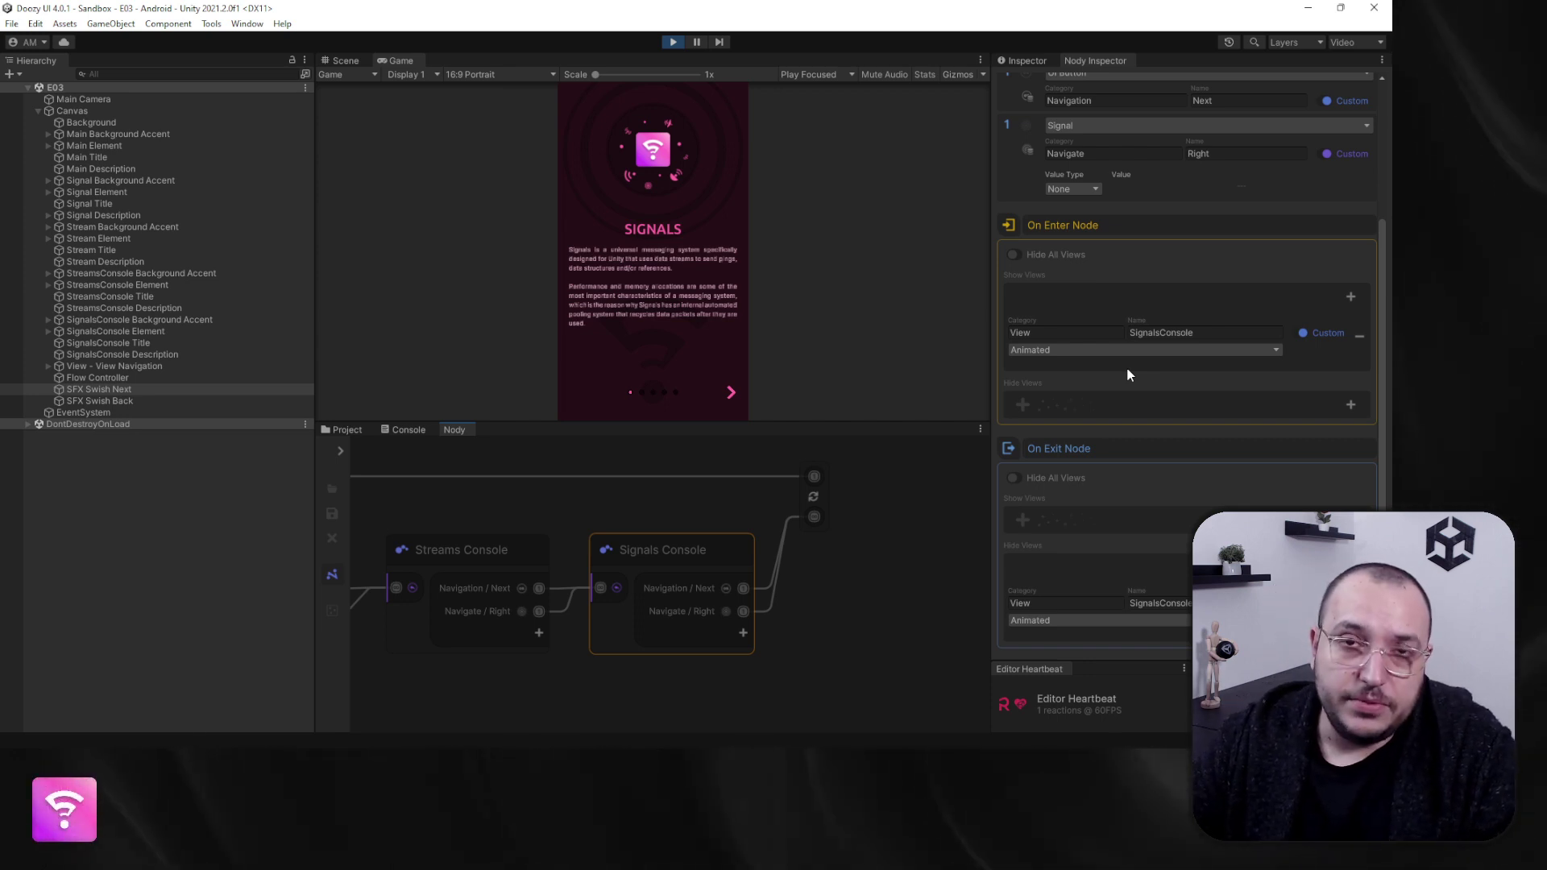
middle_click_drag(636, 564, 698, 586)
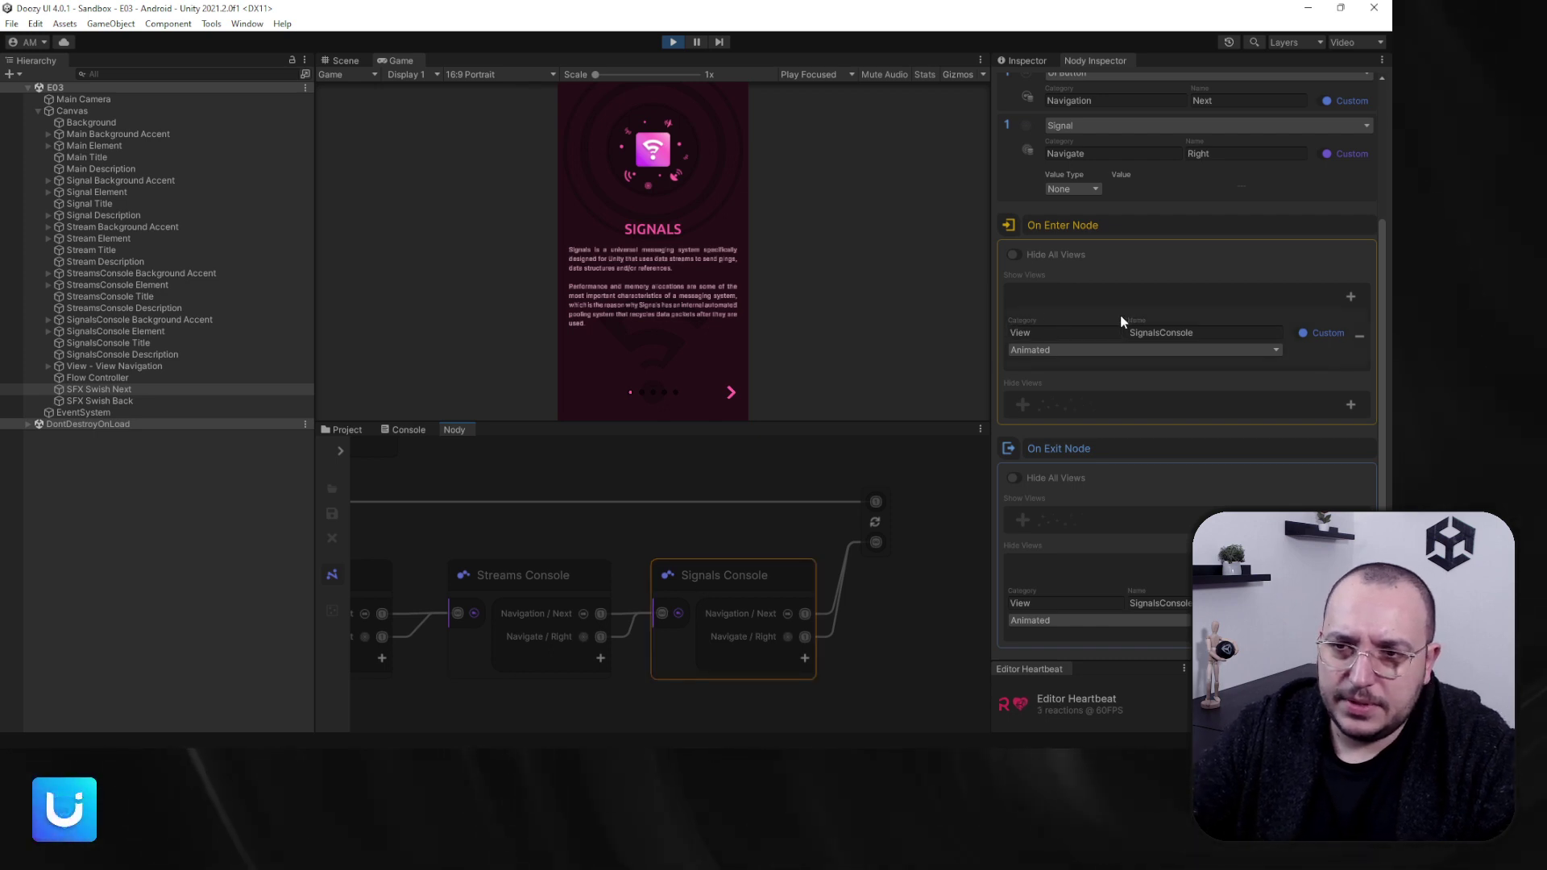
scroll(1125, 491, "up", 1)
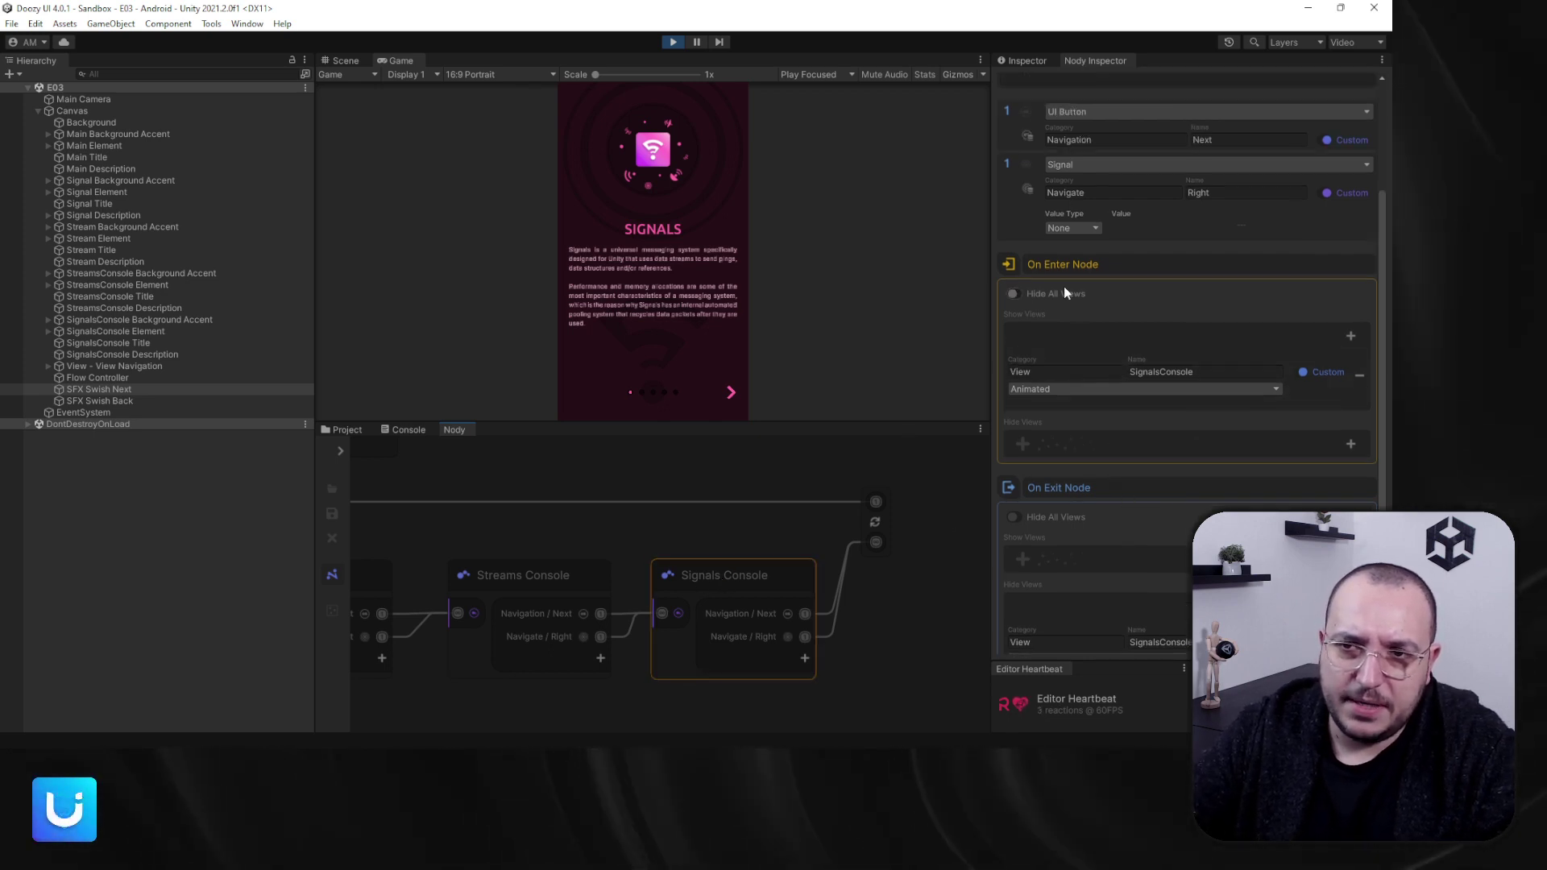
left_click(1027, 189)
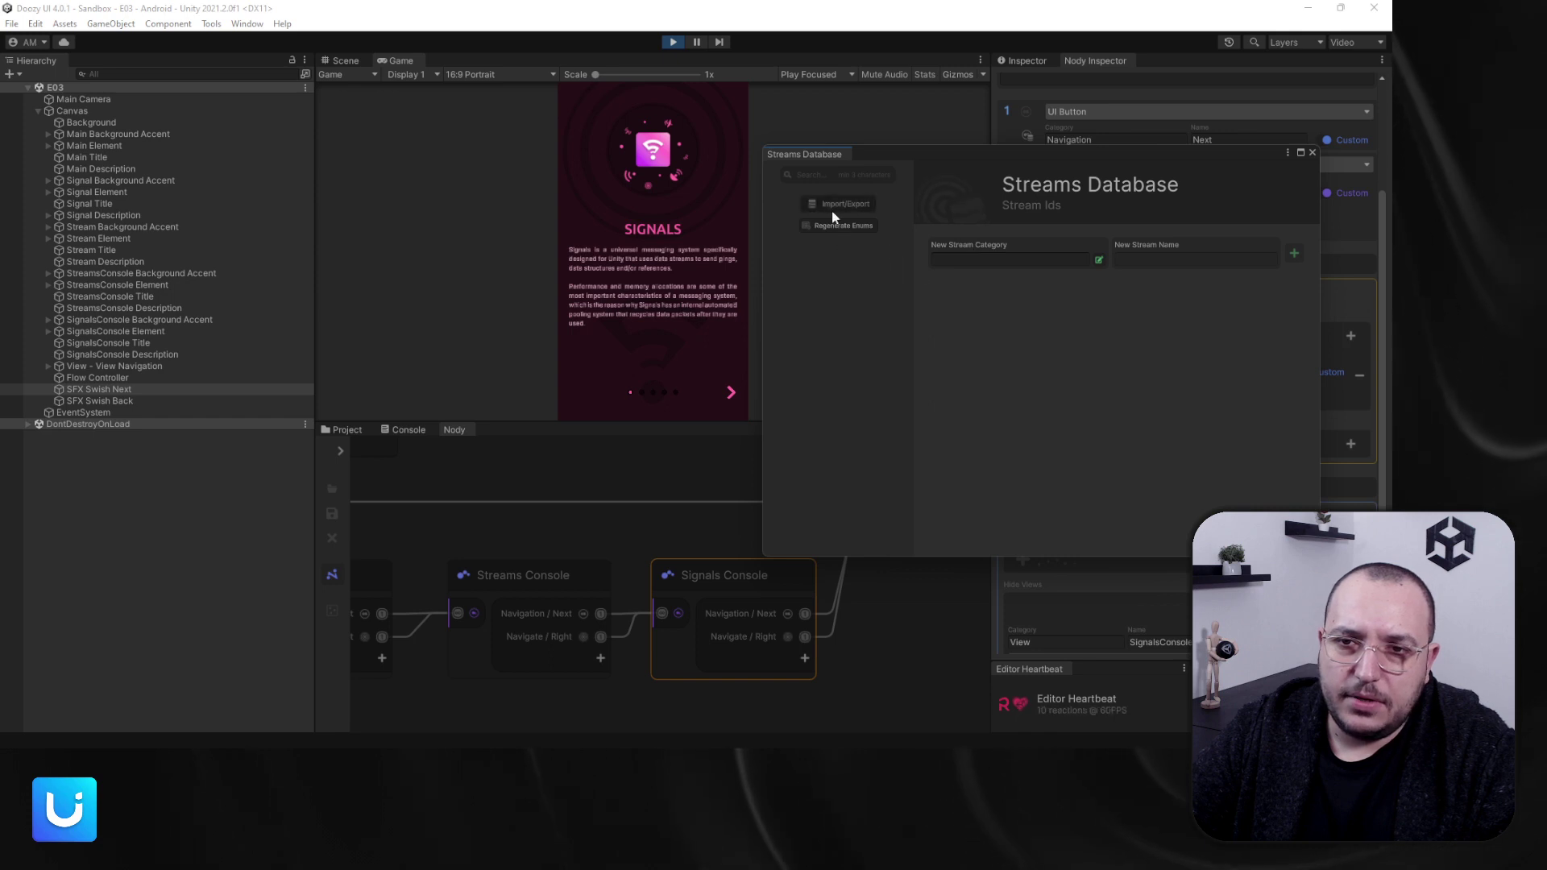
left_click(1312, 153)
Step: Move the pivot node that leads into Main from above the node row to below it
scroll(626, 556, "down", 4)
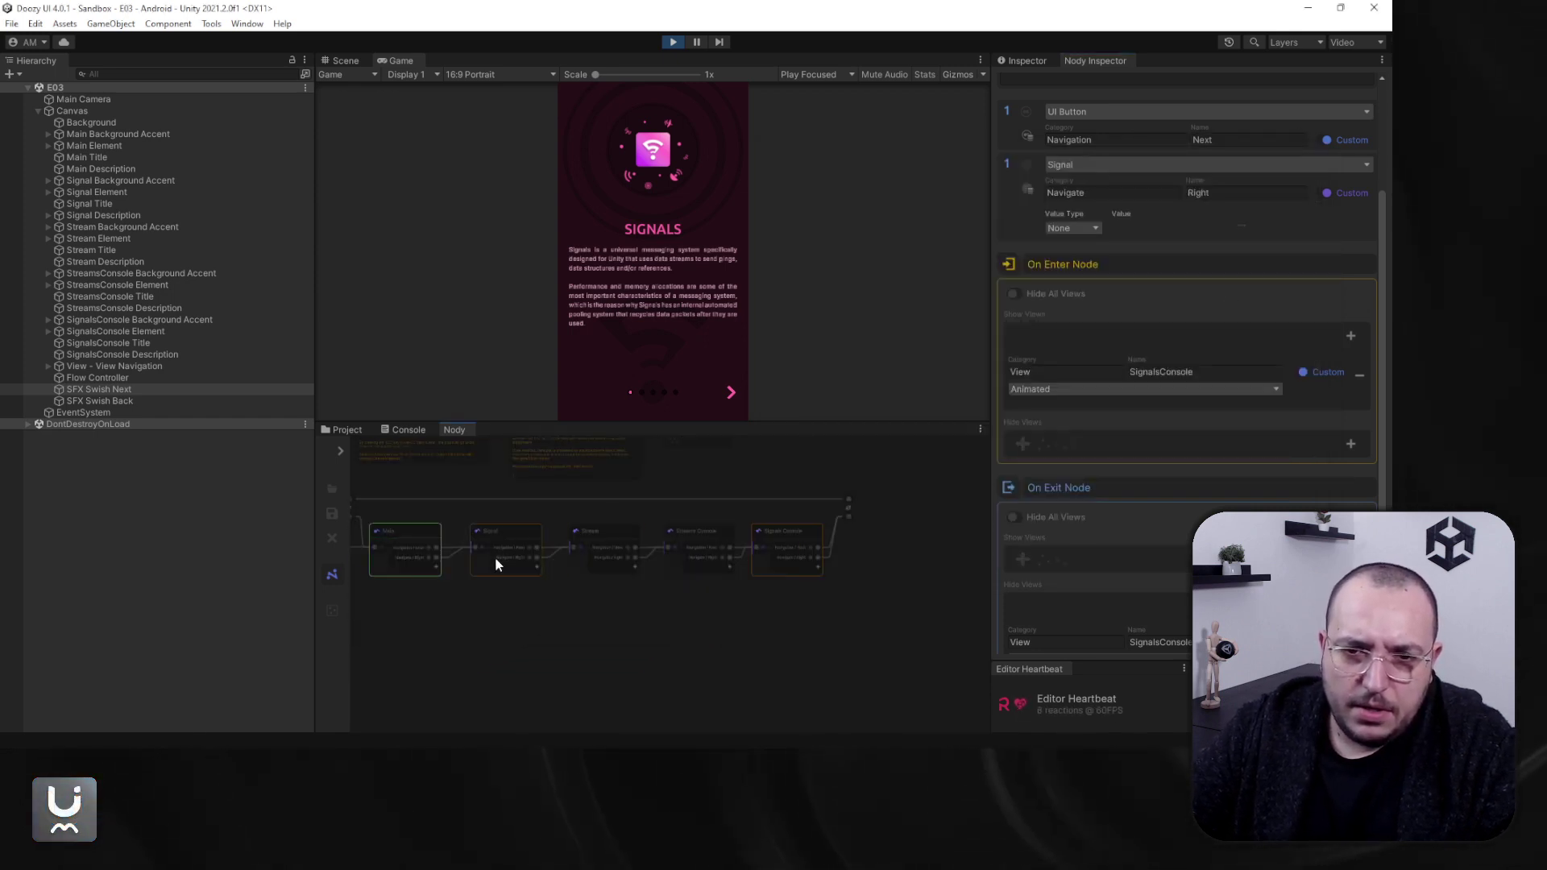
key("a")
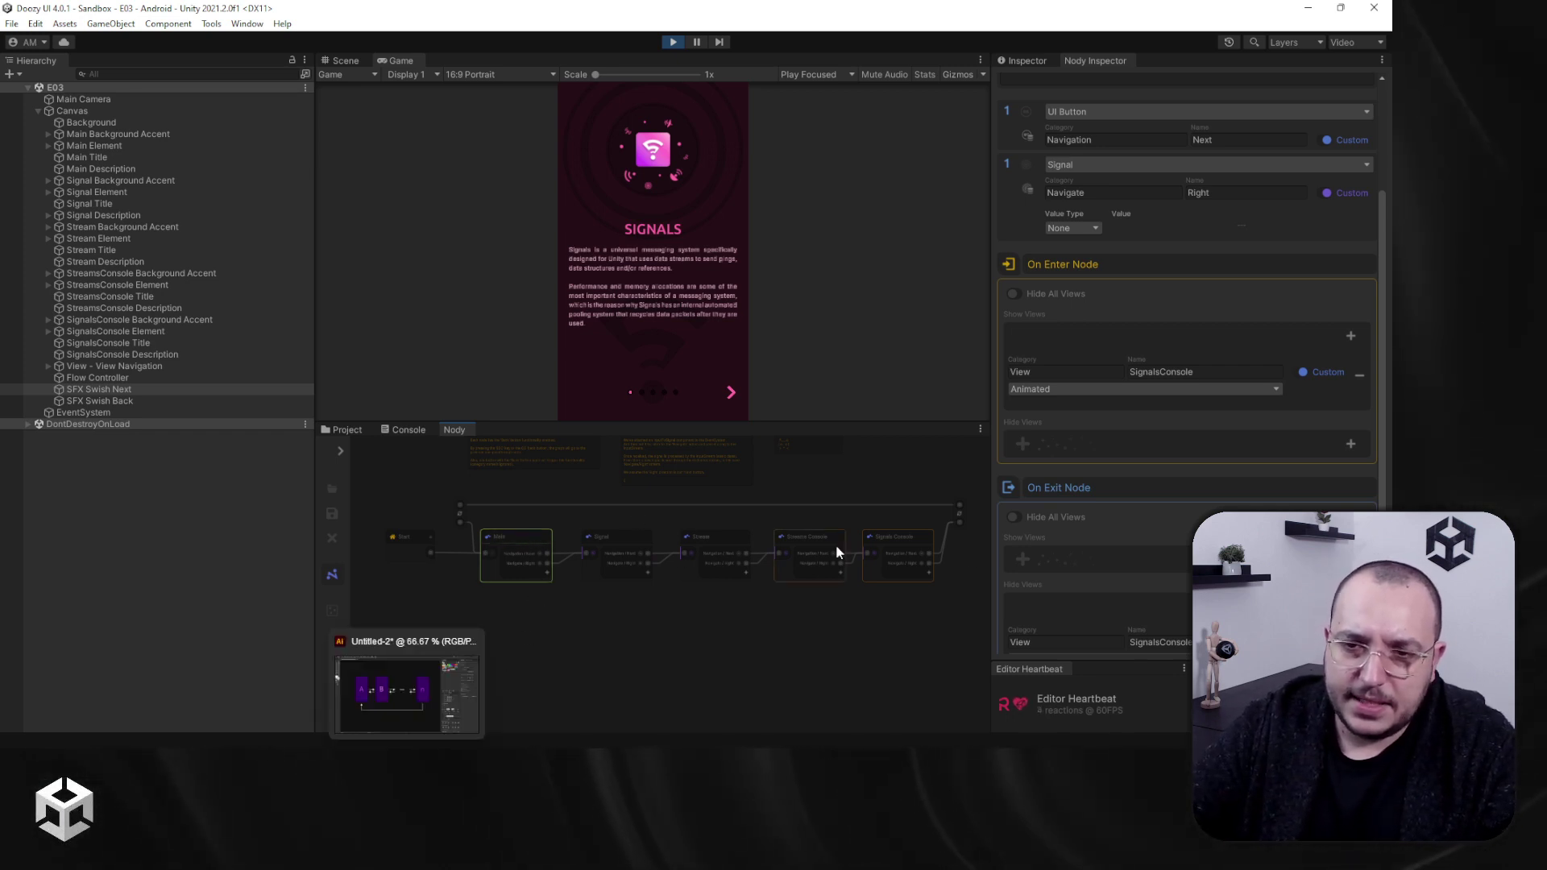
scroll(462, 514, "up", 5)
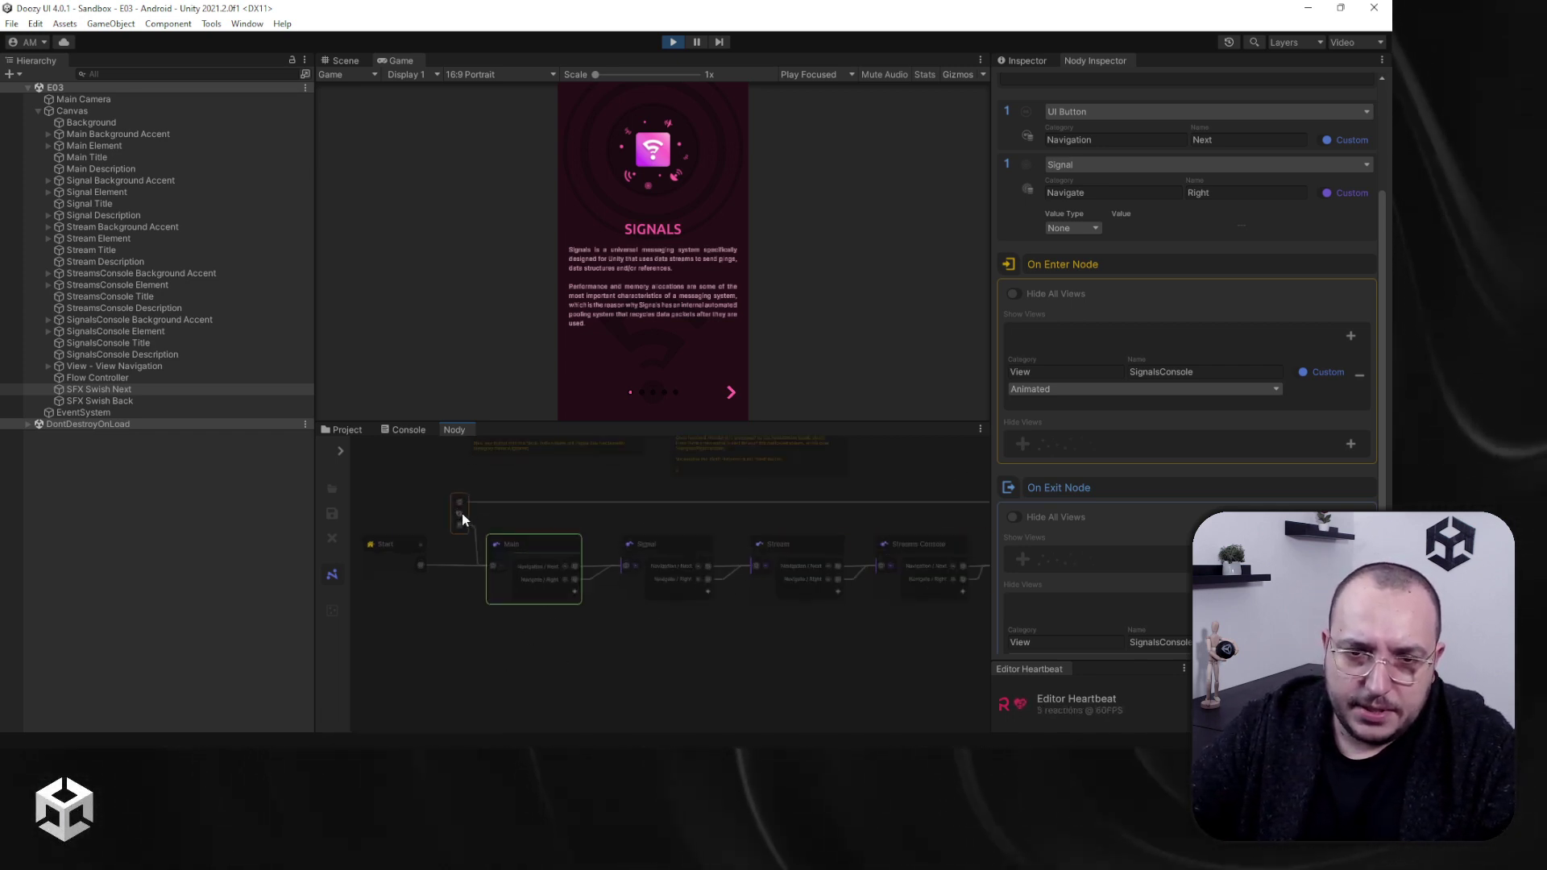
left_click_drag(467, 509, 470, 677)
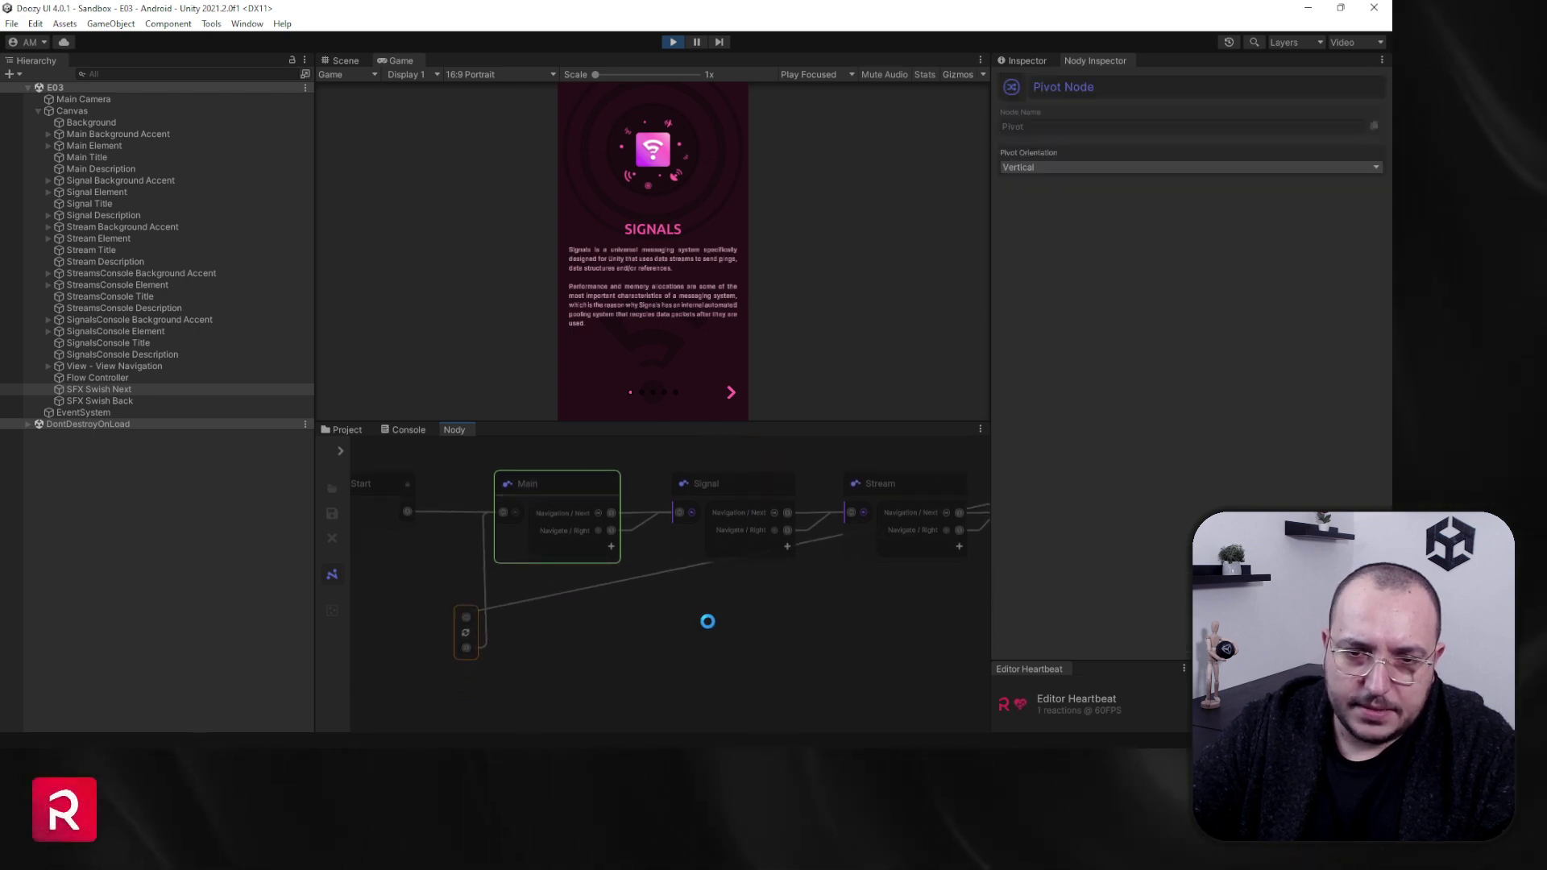
Step: Move the pivot node after Signals Console below the node row and set its orientation to Vertical
scroll(622, 625, "down", 5)
scroll(946, 532, "up", 2)
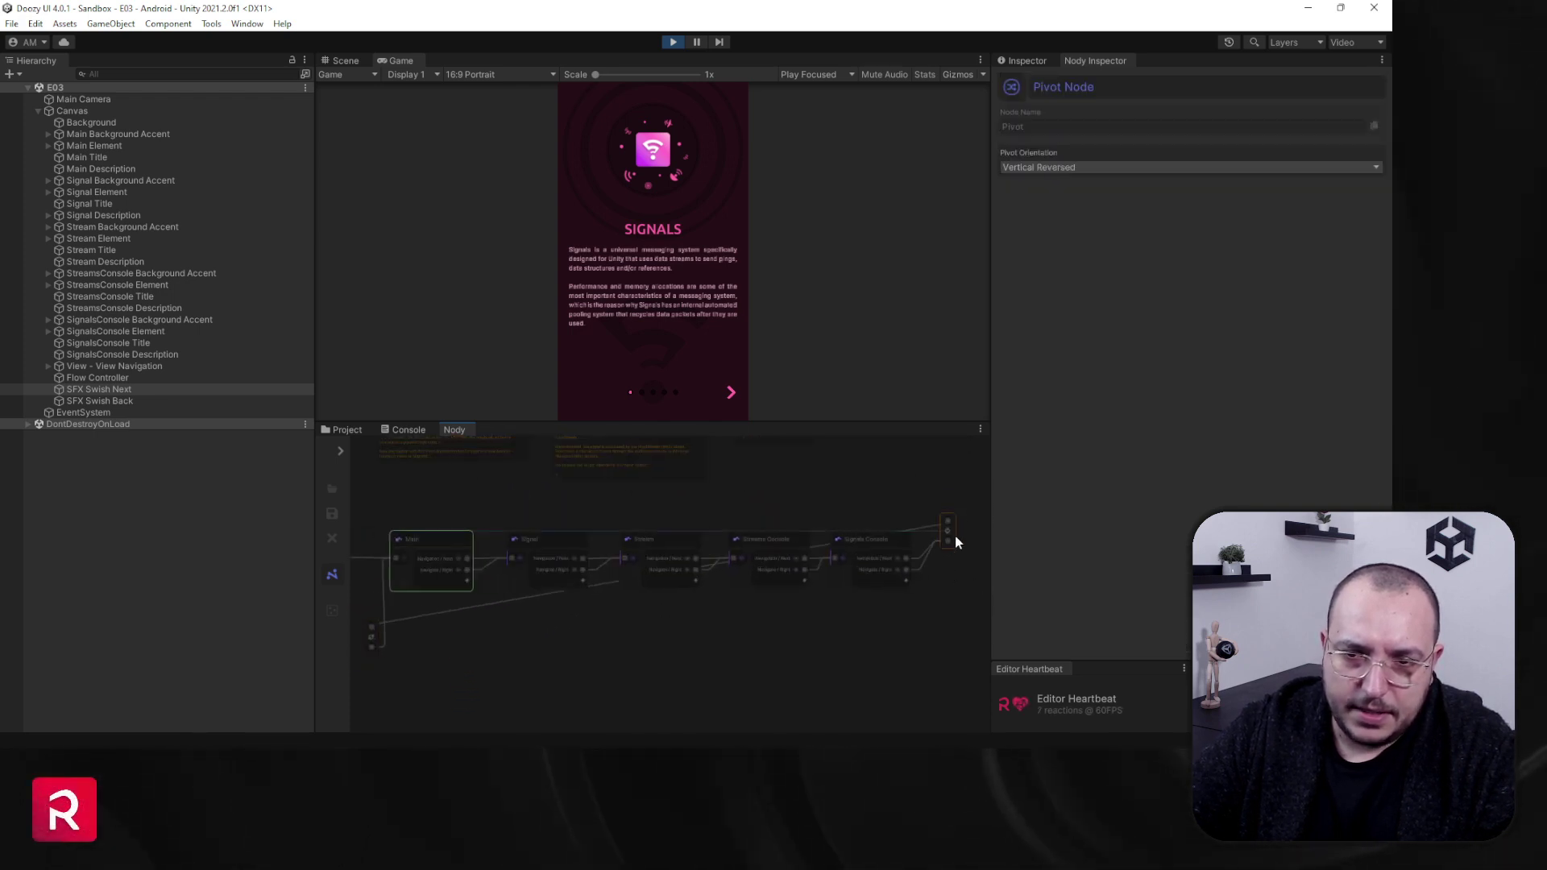
scroll(862, 626, "up", 5)
scroll(830, 632, "down", 2)
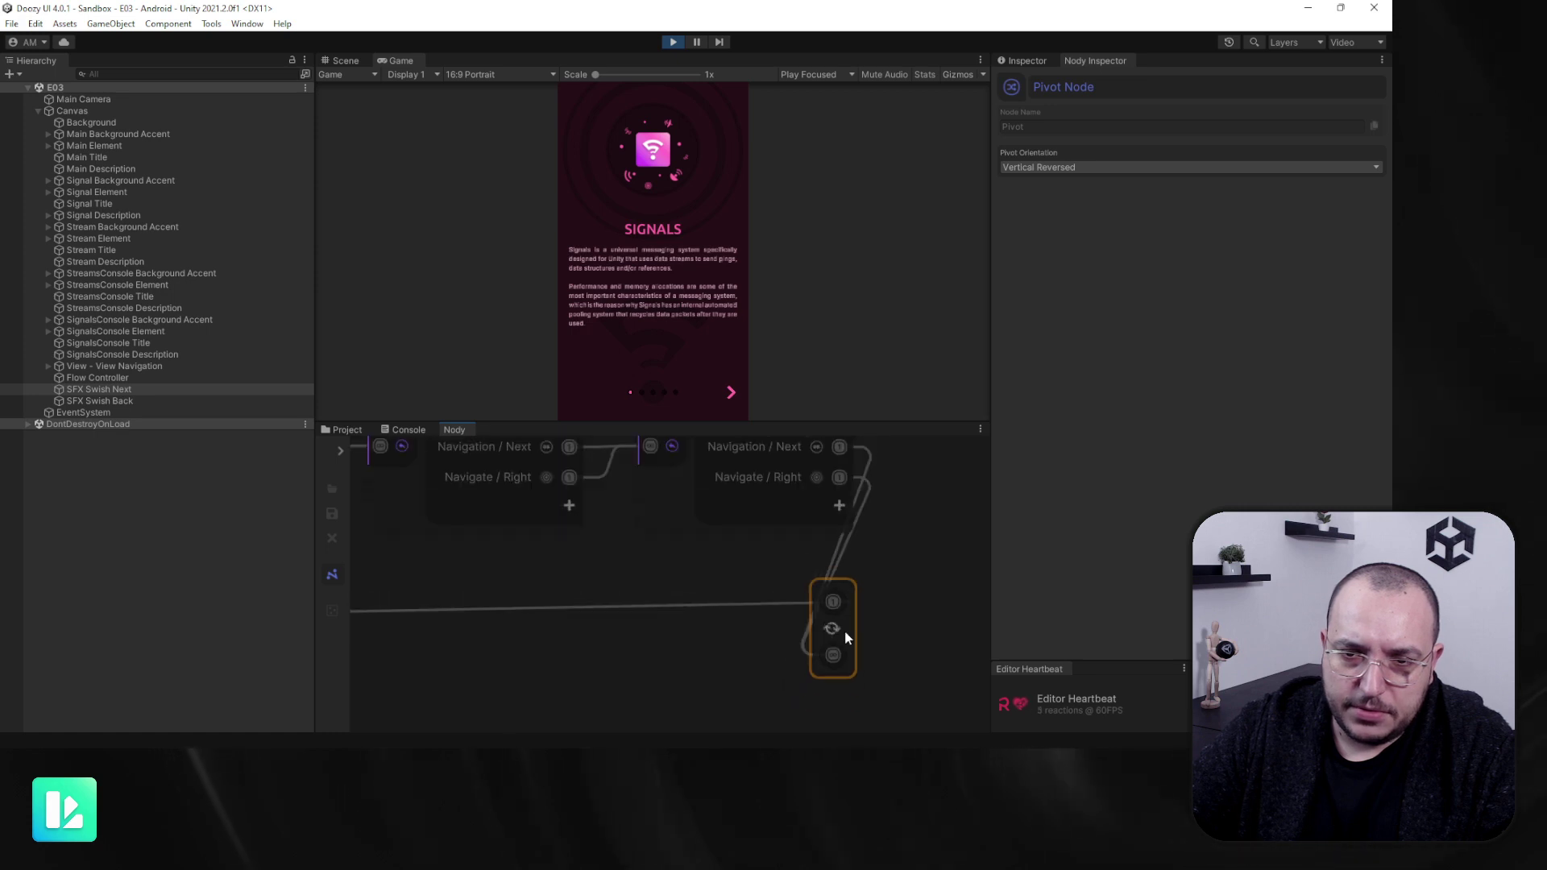
left_click(832, 631)
left_click(856, 603)
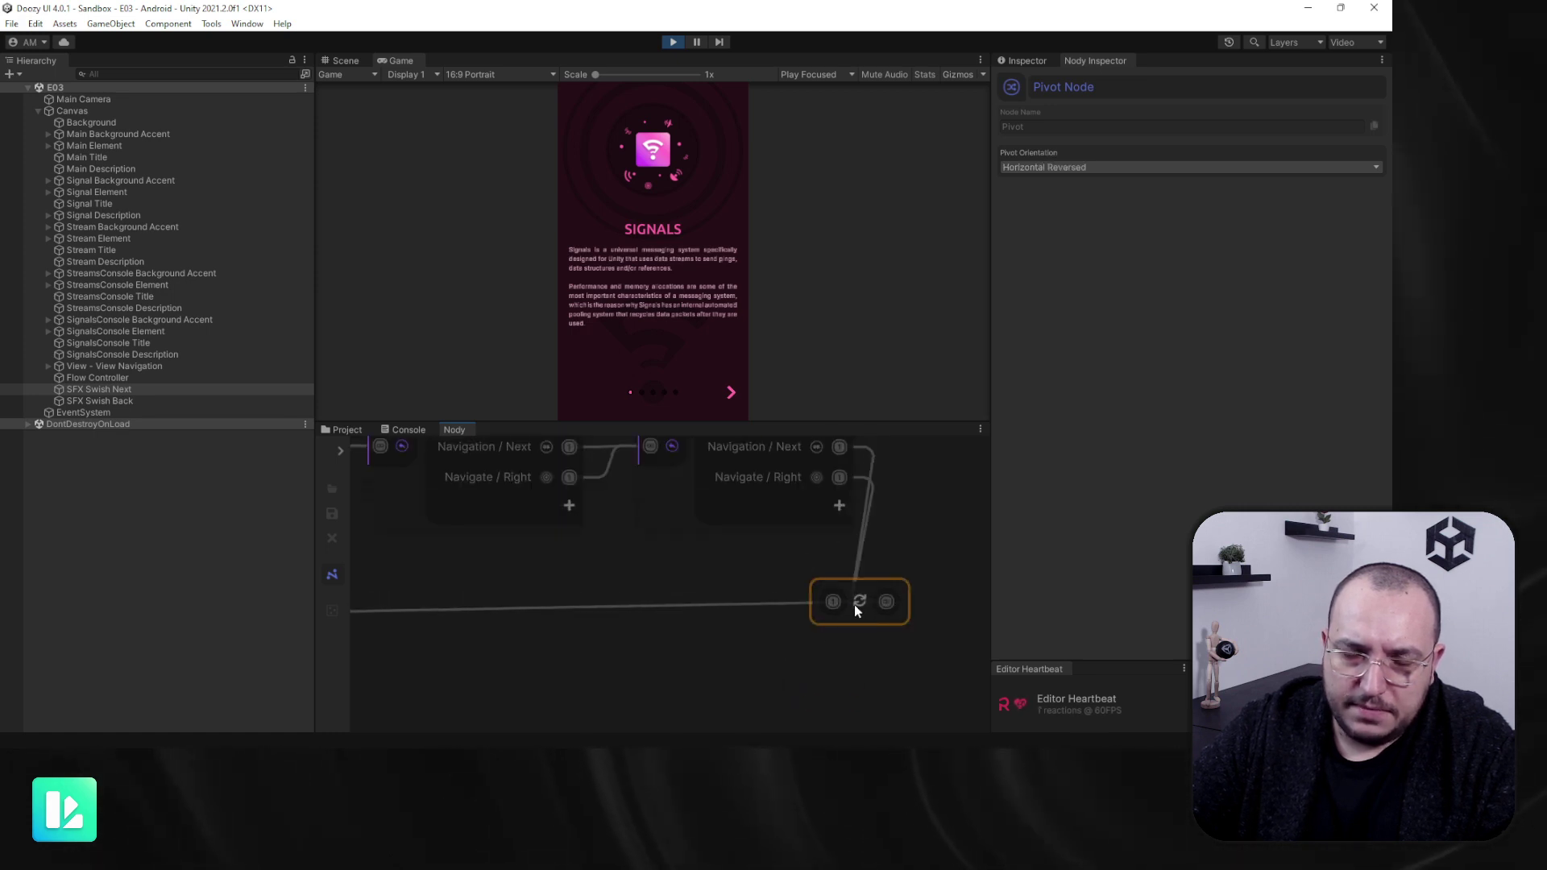
left_click(854, 604)
left_click_drag(857, 615, 894, 610)
Step: Flip the pivot node below Main so its output port faces up toward the Main node
scroll(675, 628, "down", 2)
left_click_drag(638, 649, 564, 608)
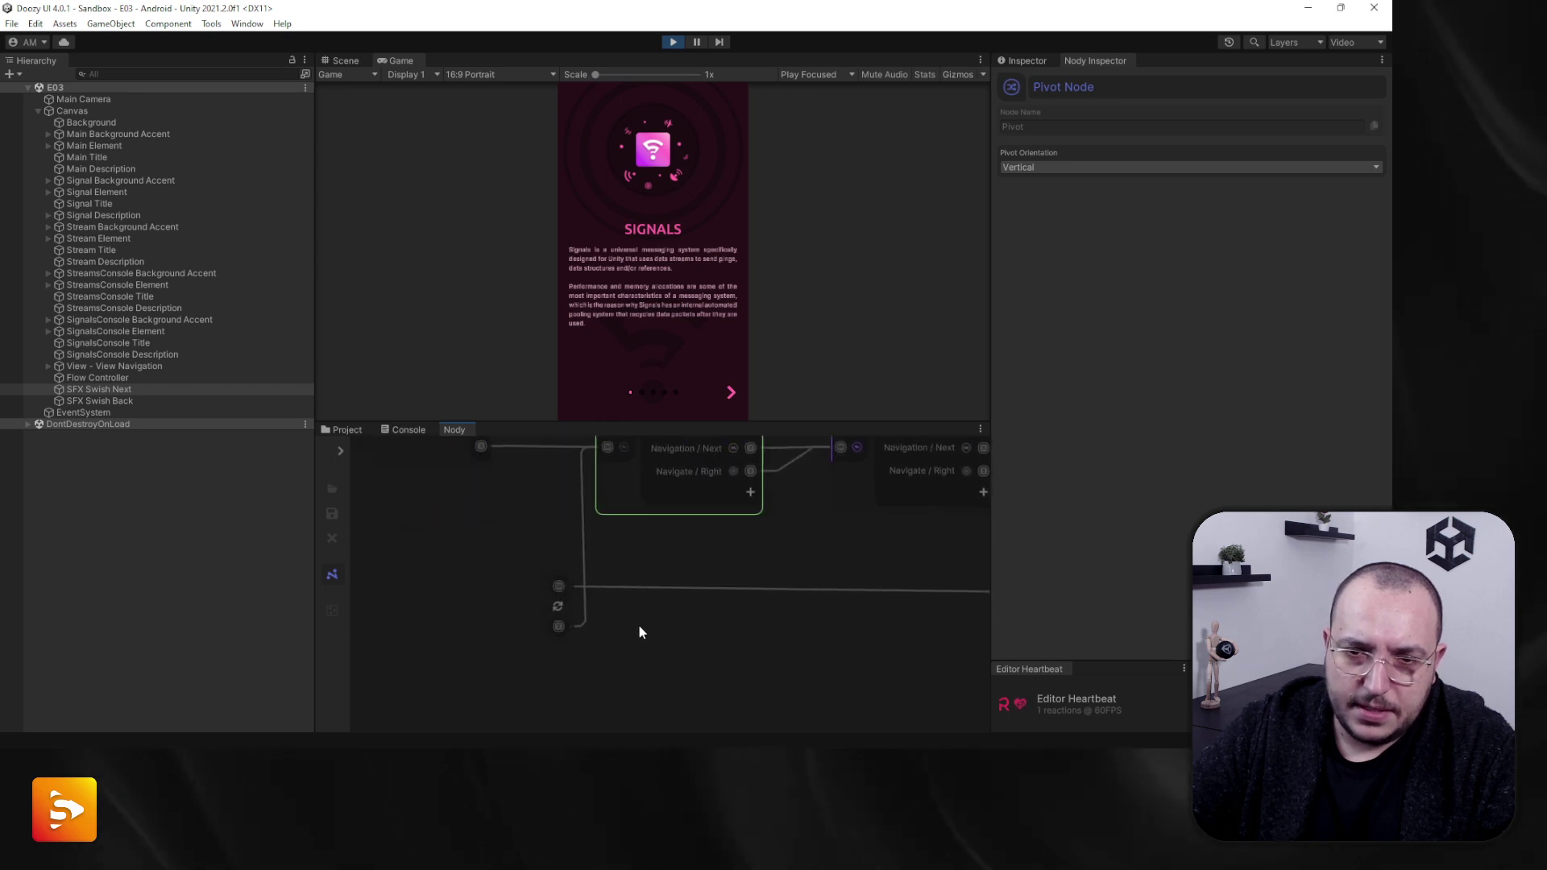
left_click(558, 606)
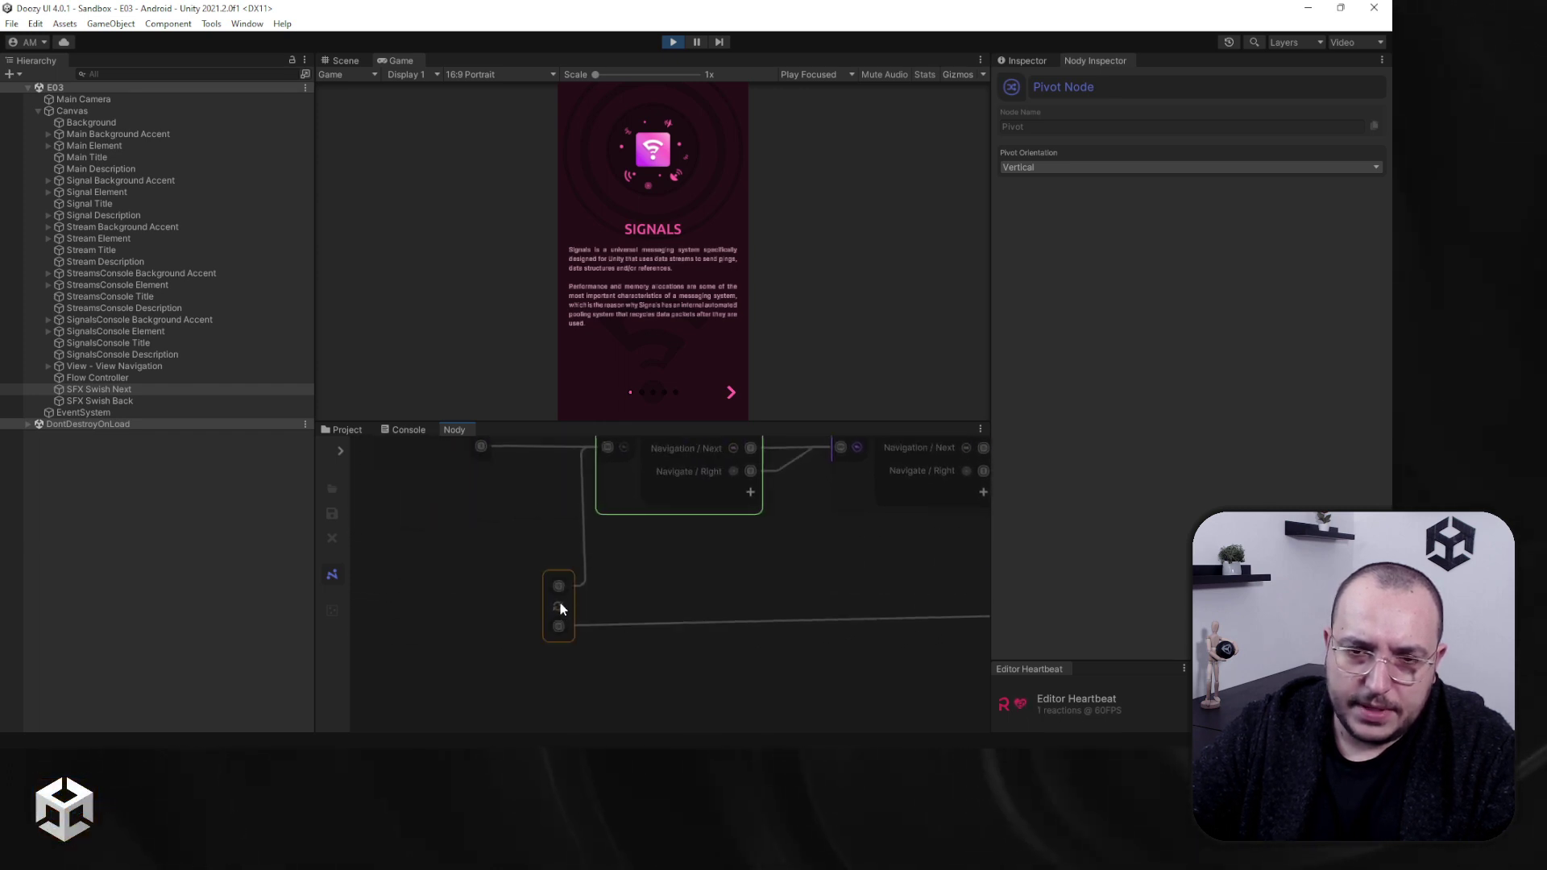
Step: Toggle the orientation of the pivot node below Main, ending on Vertical Reversed, and nudge the node slightly
left_click(556, 606)
left_click(574, 588)
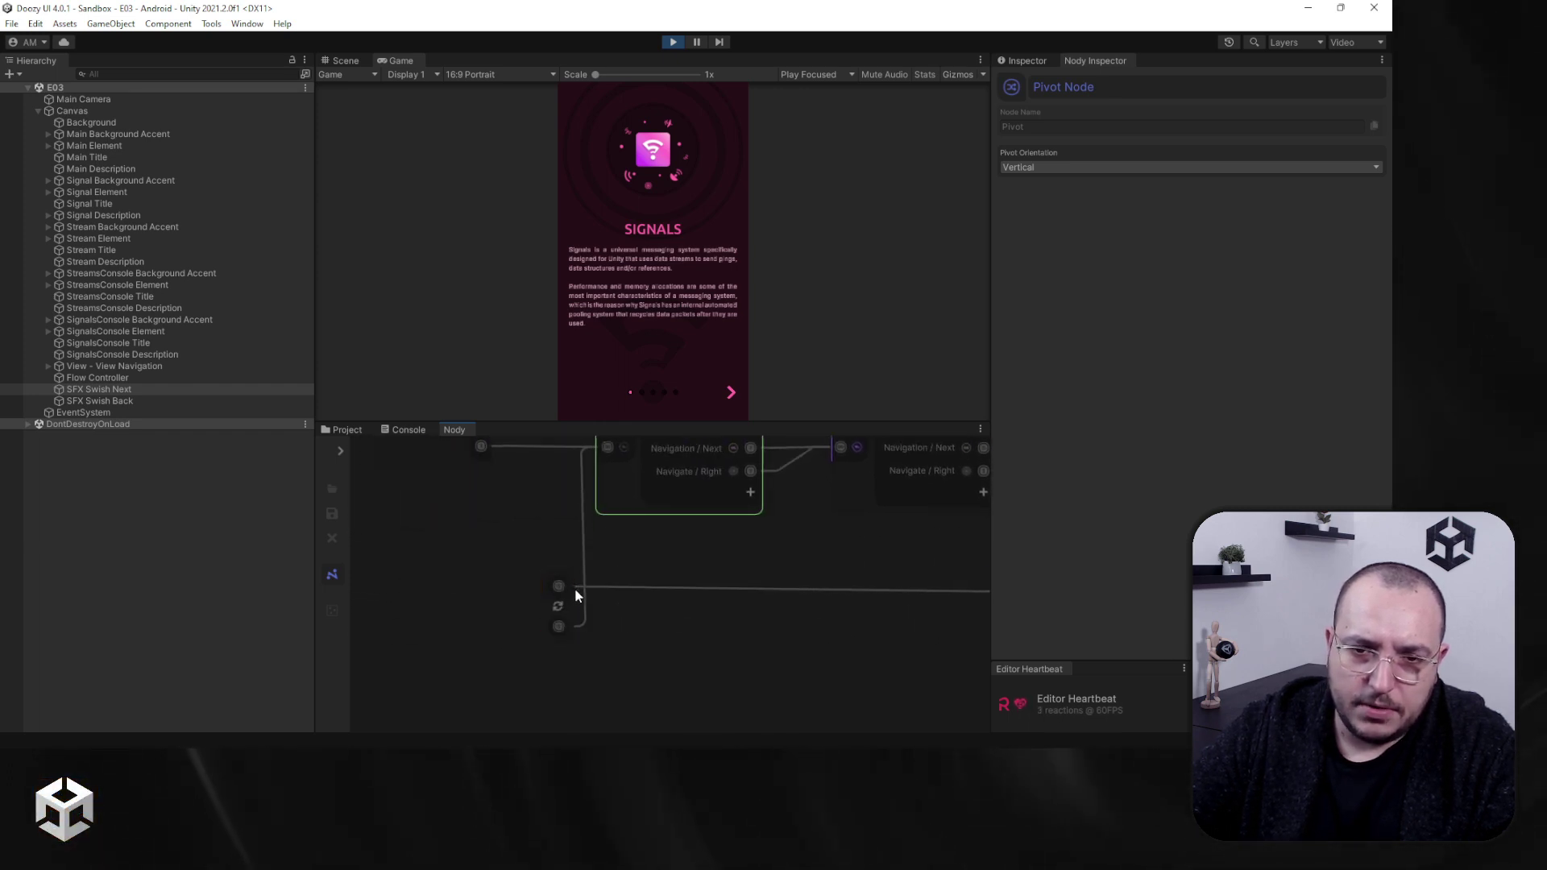
left_click(563, 607)
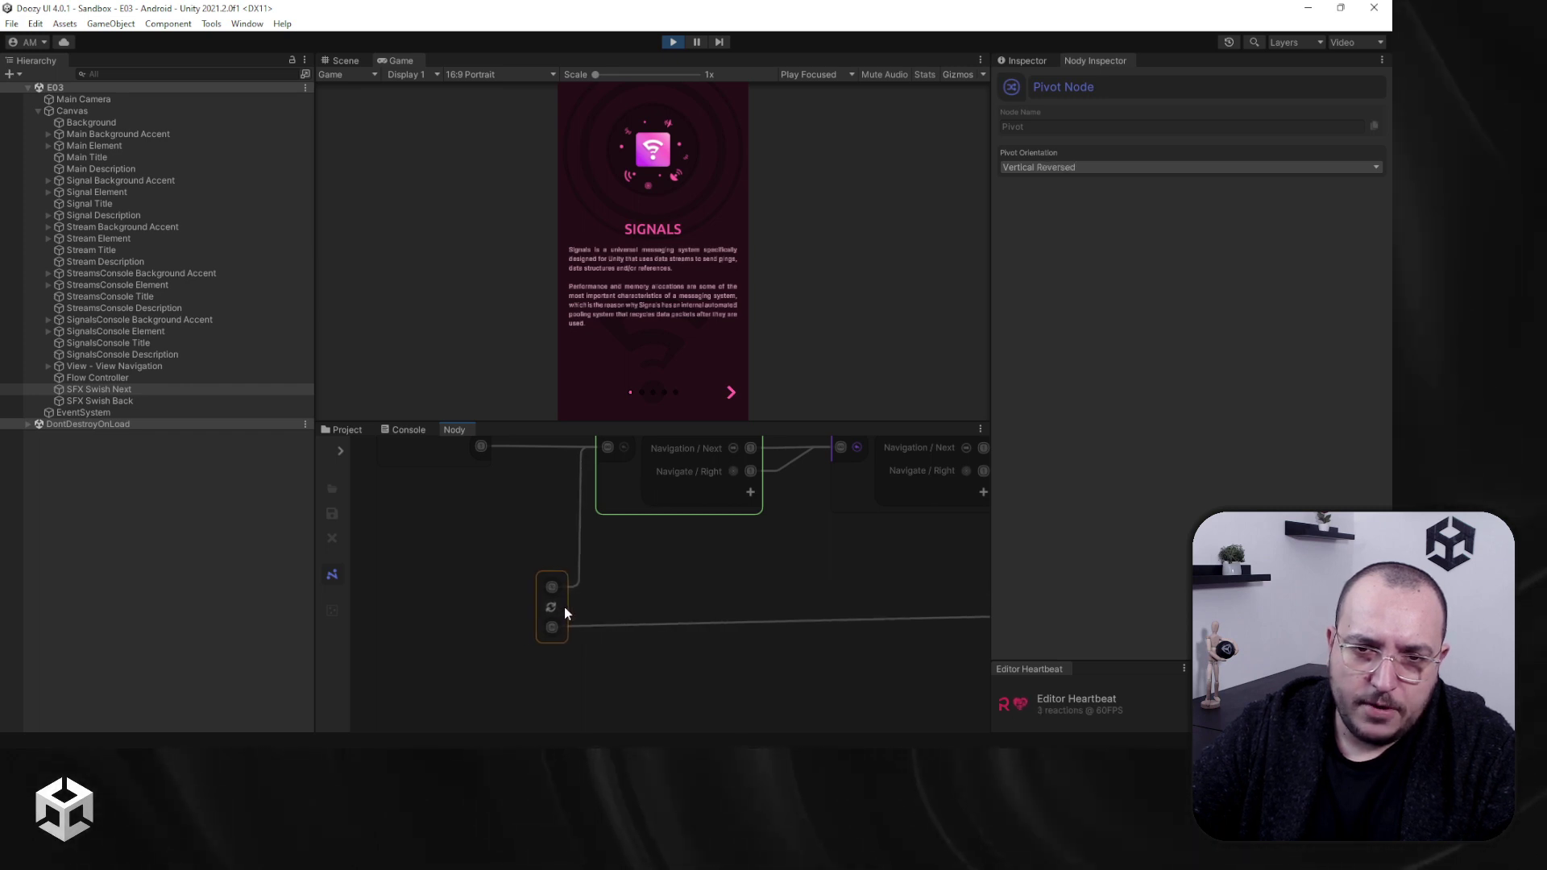
left_click_drag(564, 607, 569, 595)
scroll(569, 612, "down", 5)
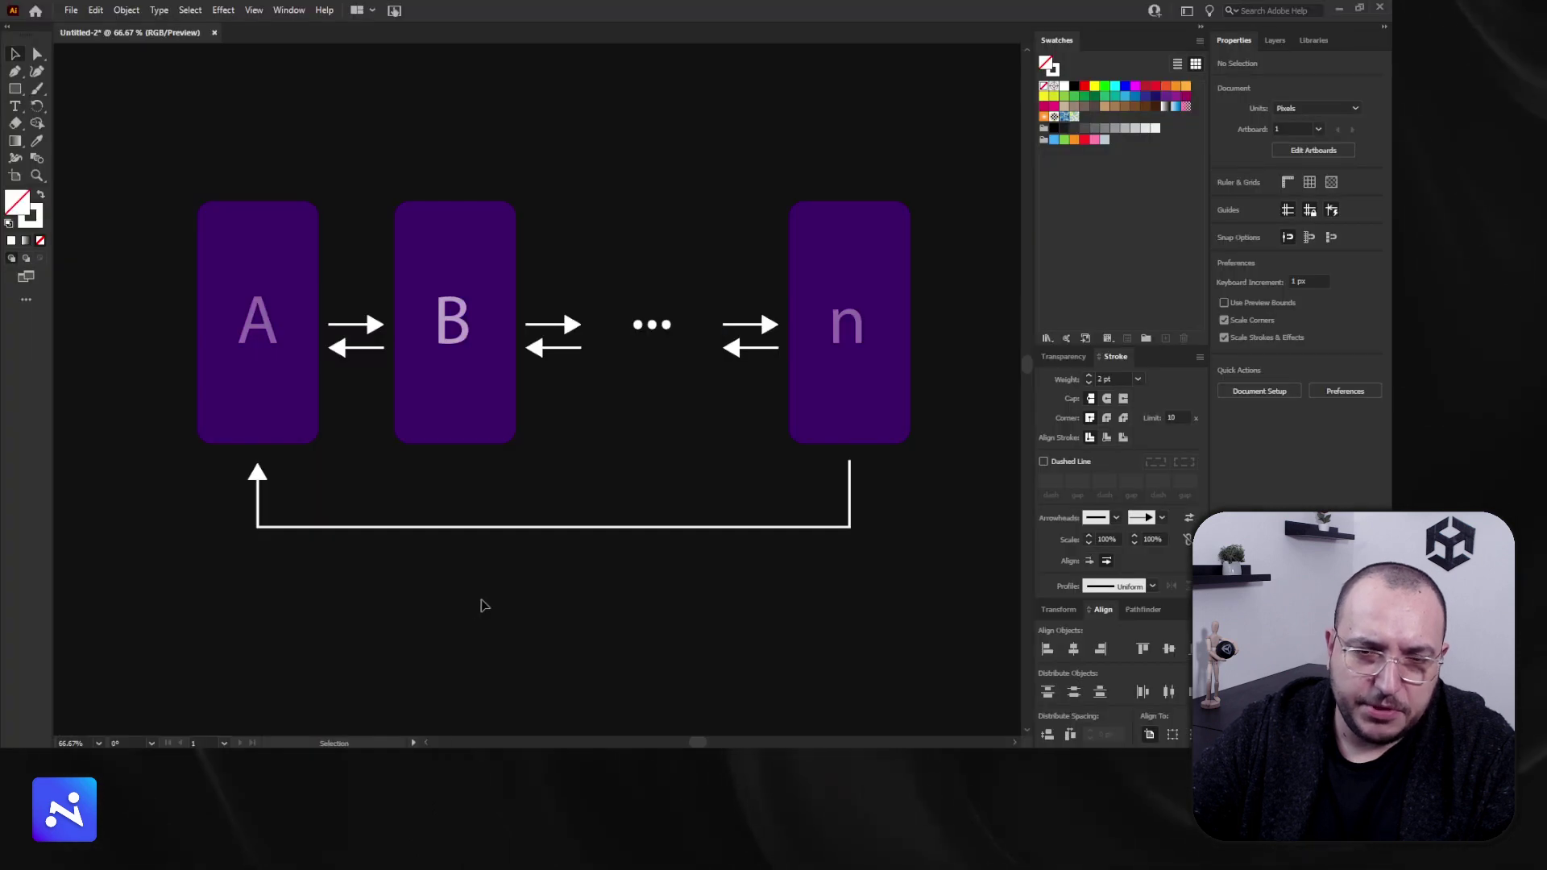
Step: Switch to Illustrator and select cards A, B and n one after another in the looping navigation diagram
left_click(209, 241)
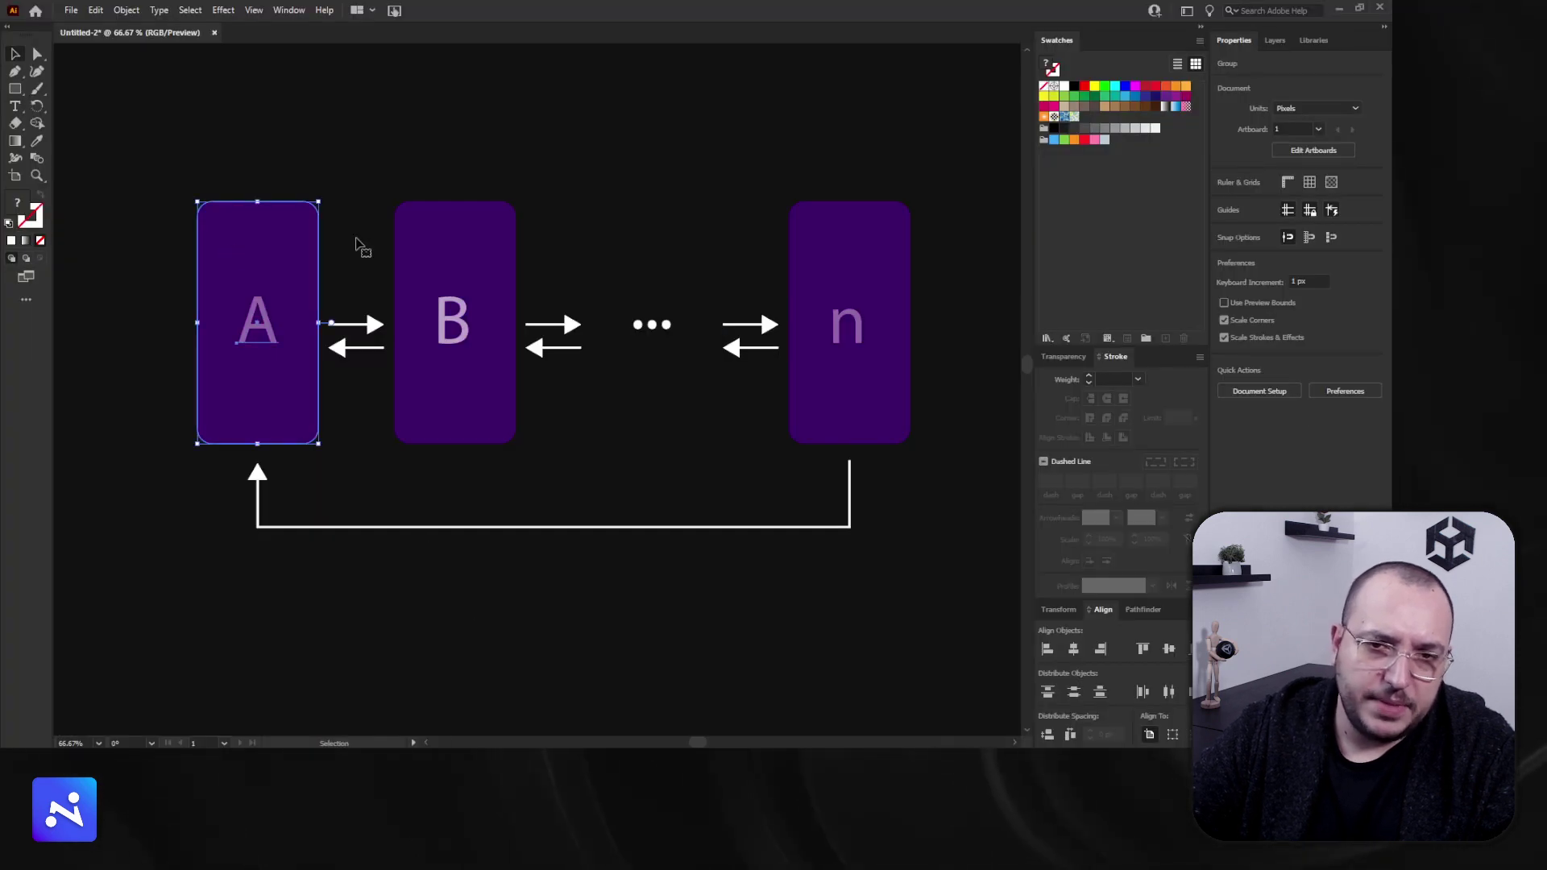
left_click(459, 261)
left_click(860, 301)
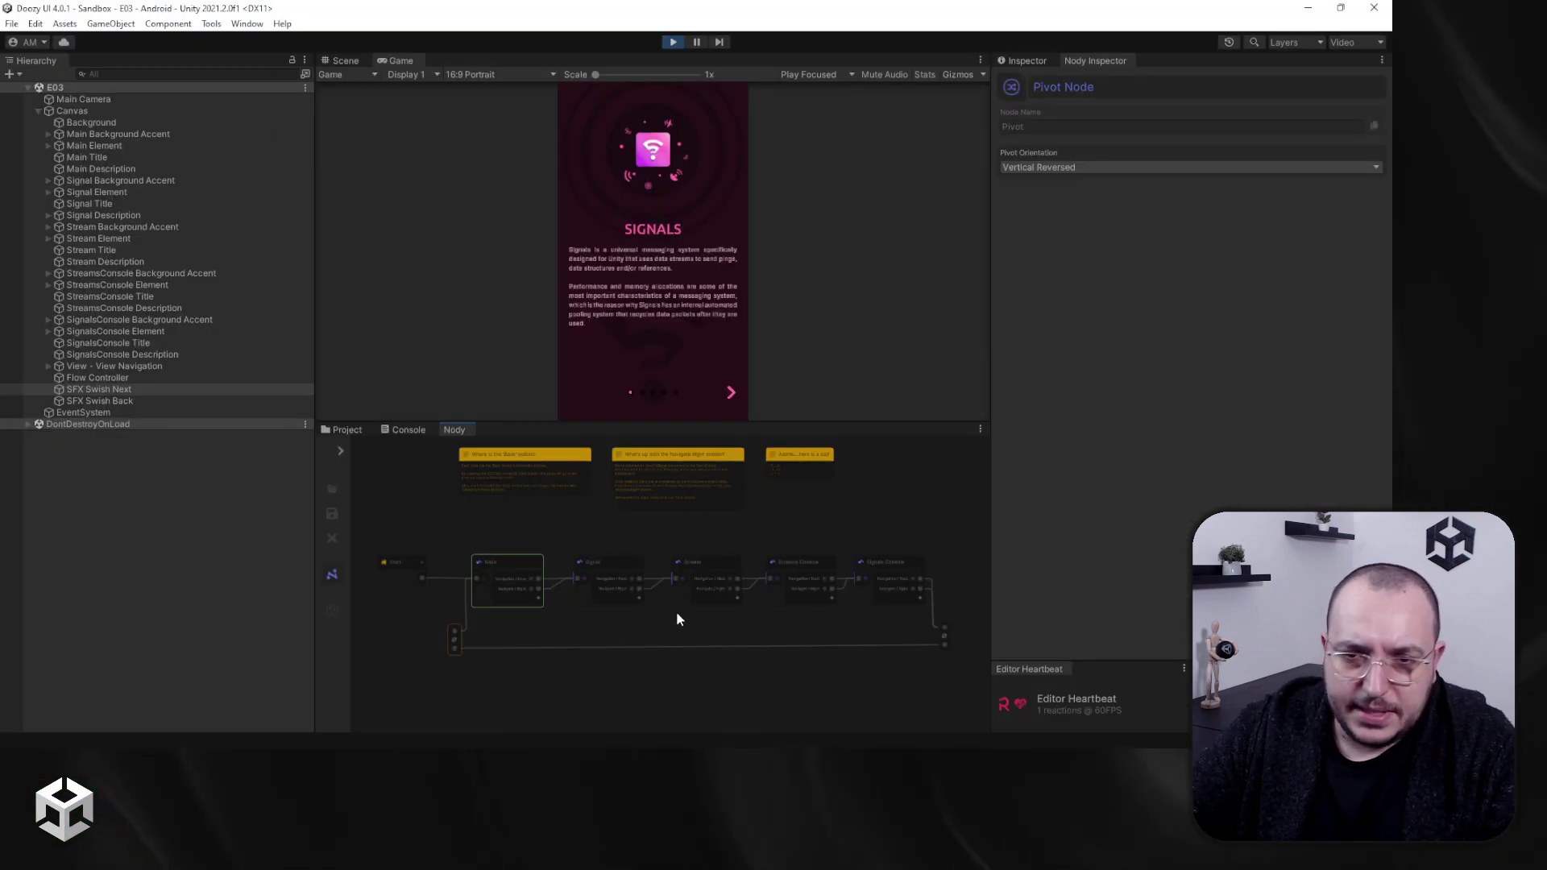
Step: Switch to Unity, exit play mode and show all five on-boarding cards side by side in an enlarged Scene view
left_click(674, 42)
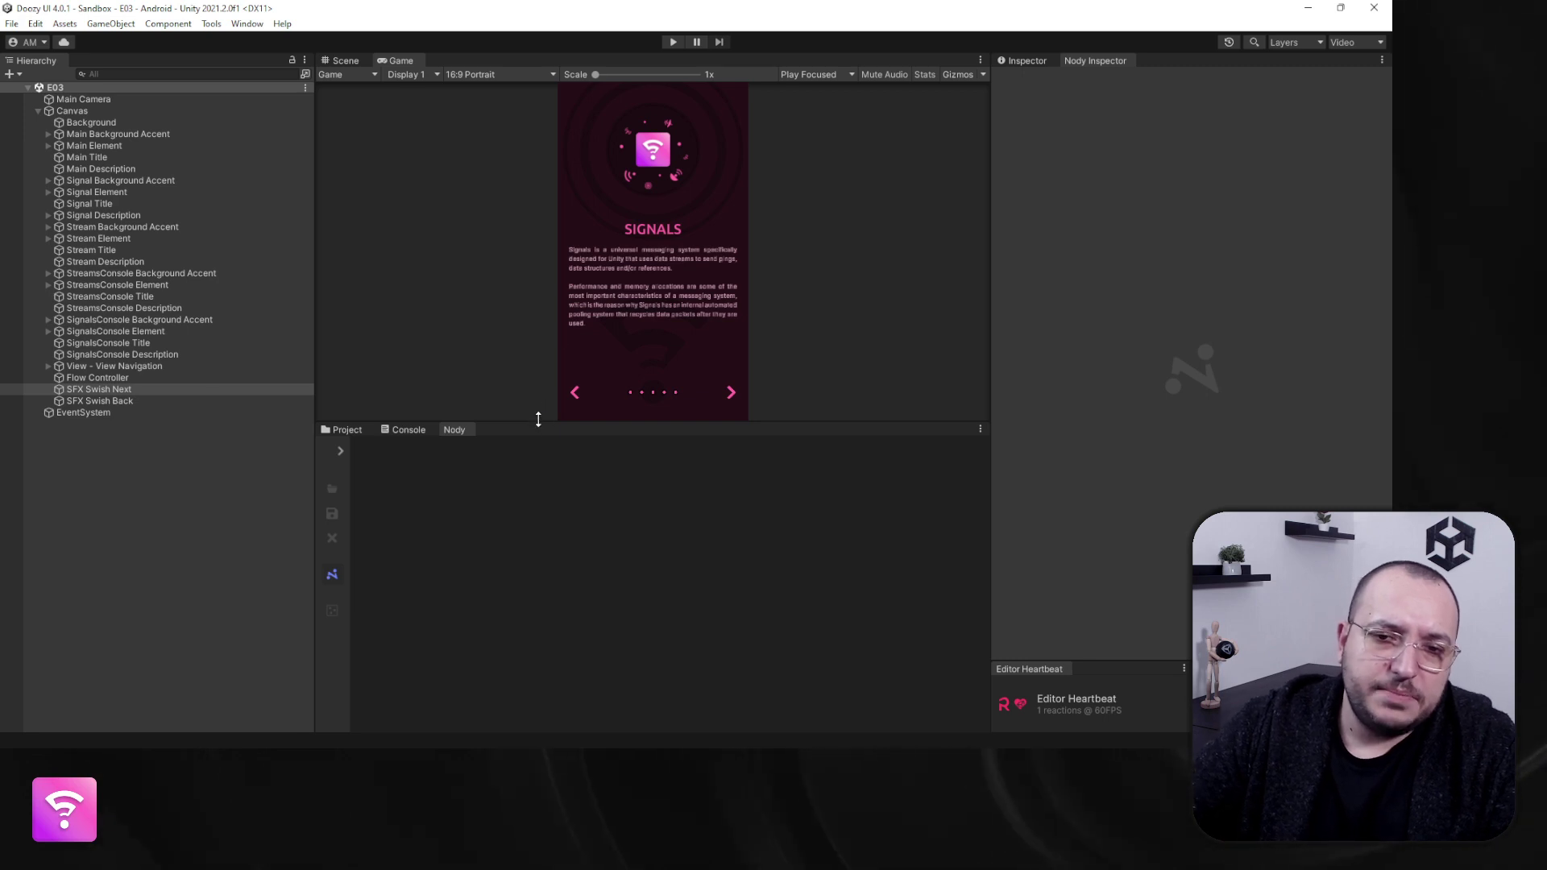
left_click_drag(538, 423, 524, 492)
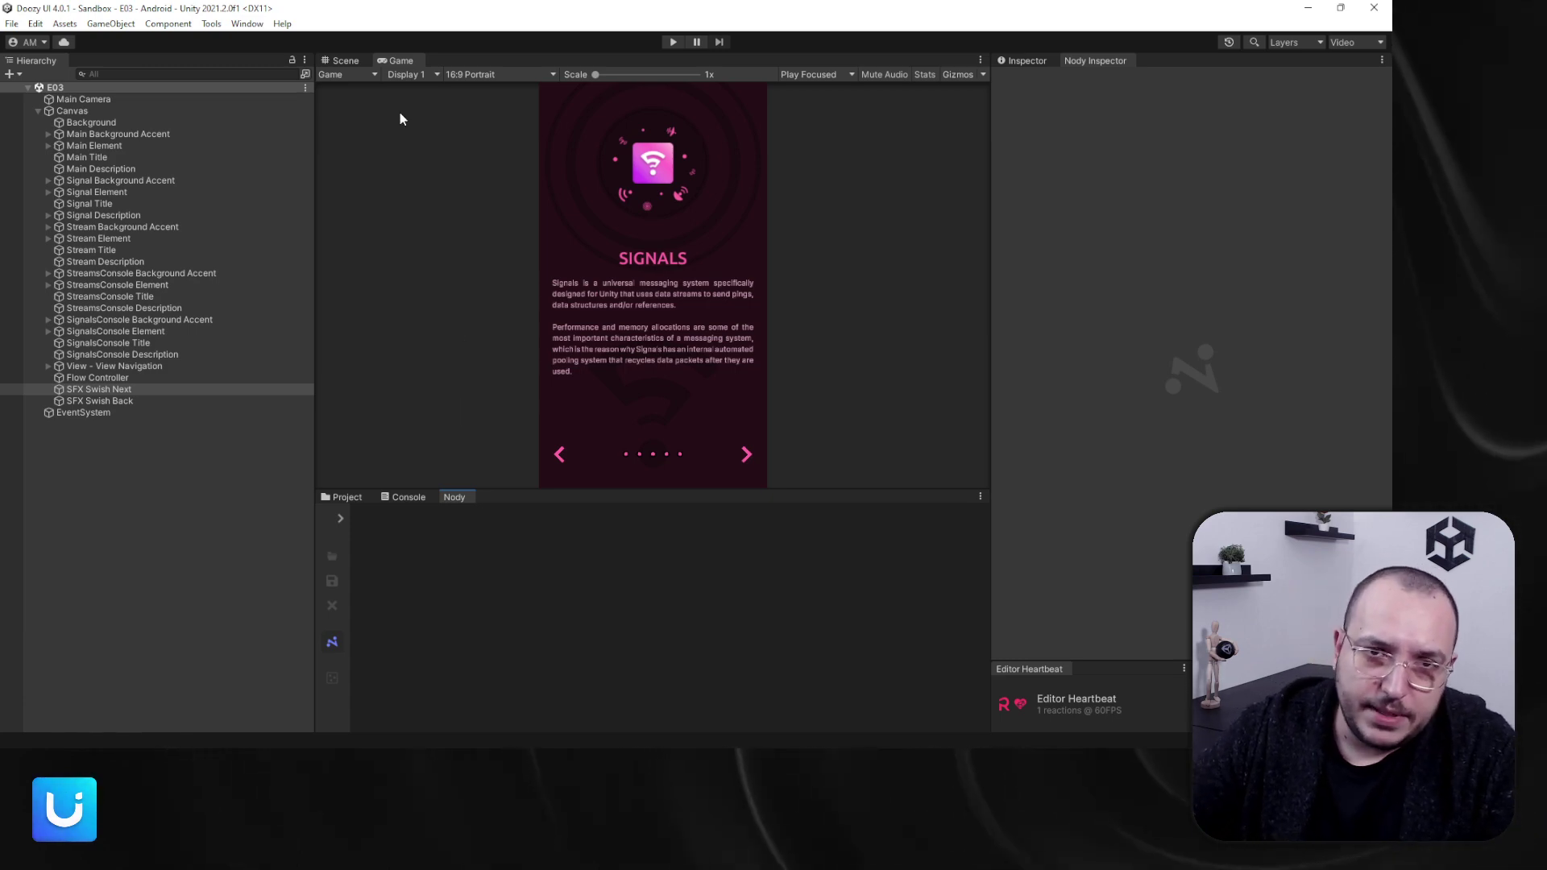
left_click(346, 60)
scroll(523, 314, "down", 3)
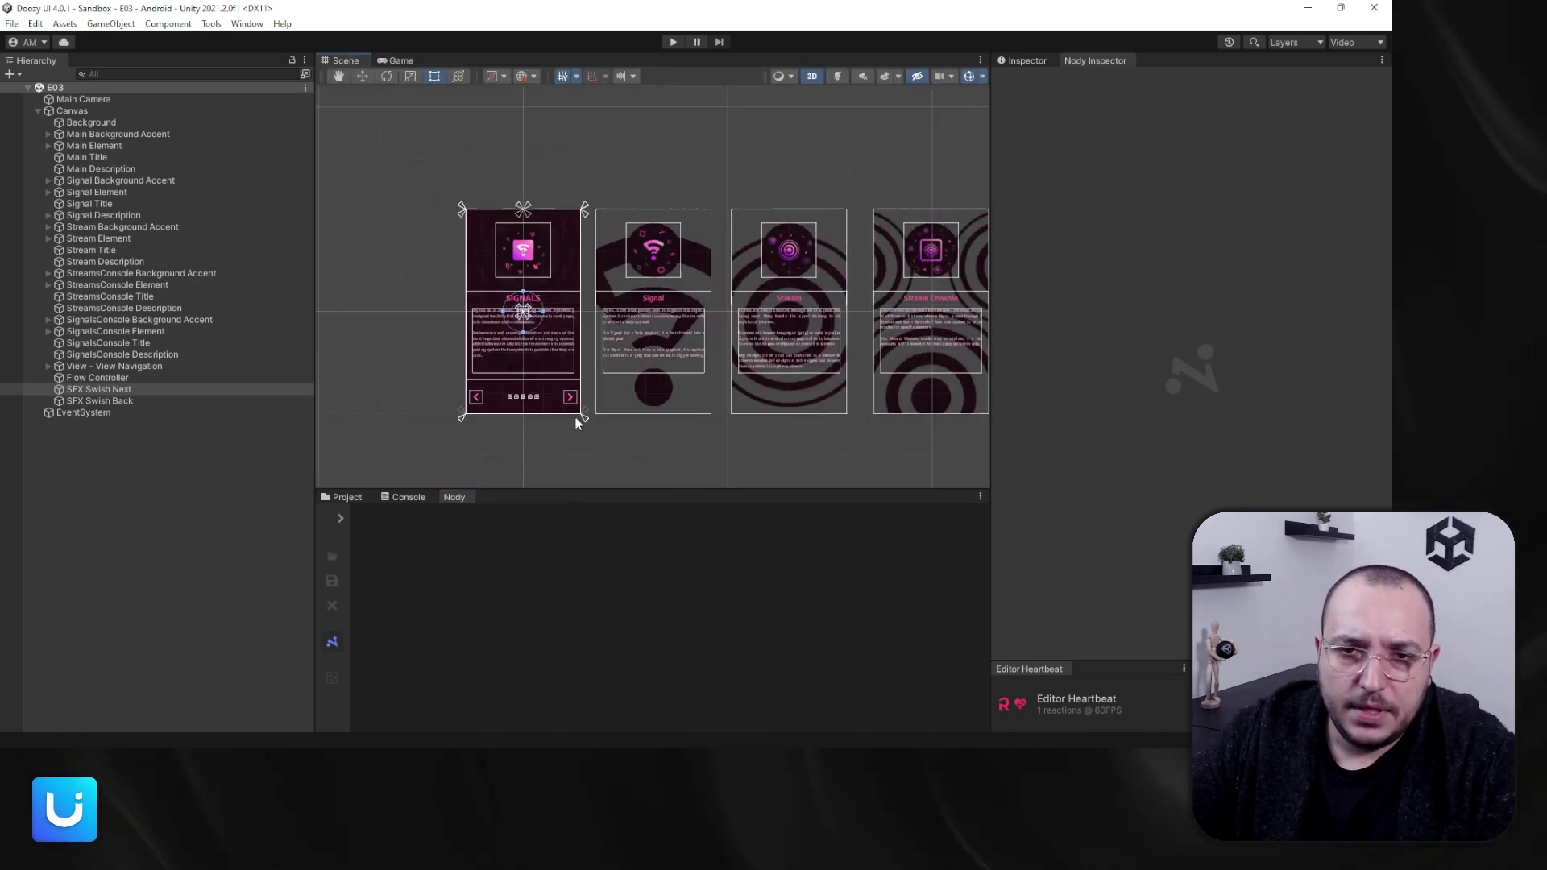
scroll(628, 347, "up", 3)
scroll(735, 379, "down", 4)
middle_click_drag(736, 379, 632, 345)
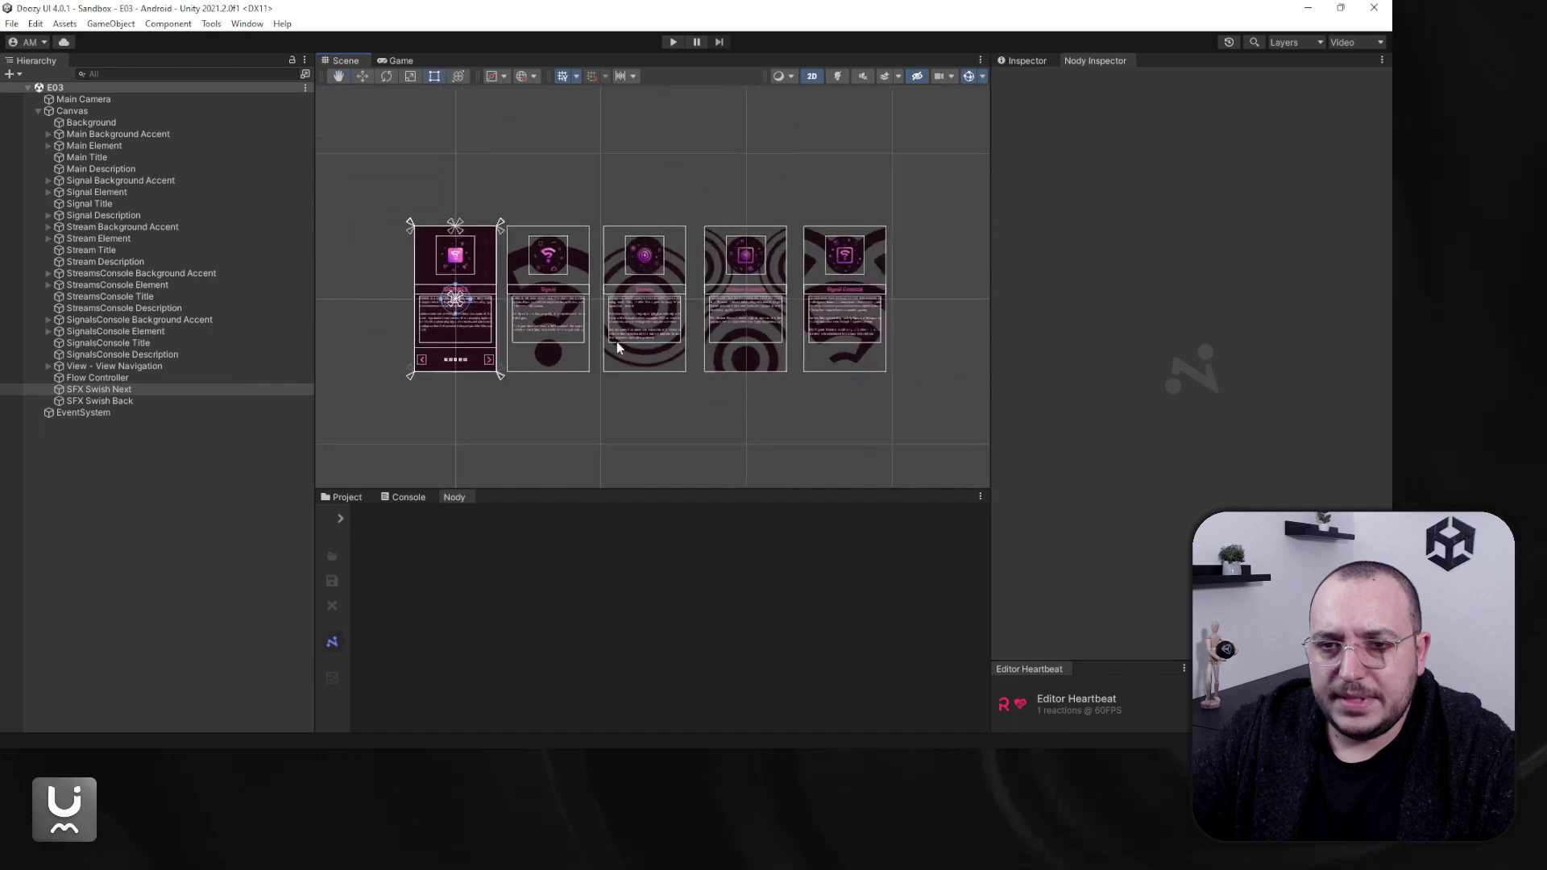
scroll(616, 347, "up", 1)
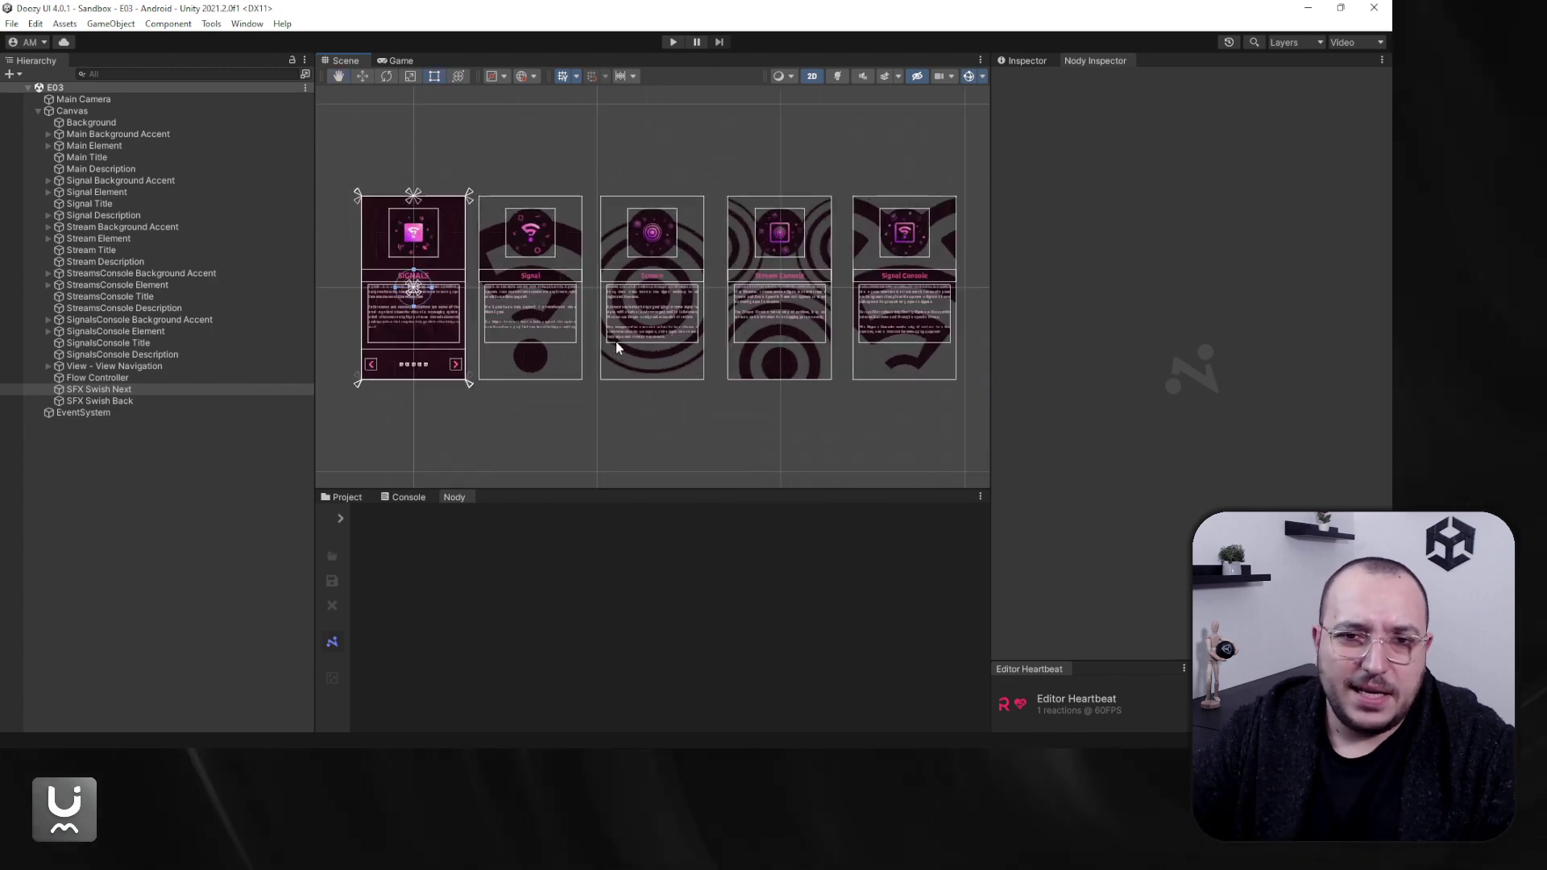
Step: Select the Background object and try moving it out from behind the Signals card with the Move tool
left_click(92, 122)
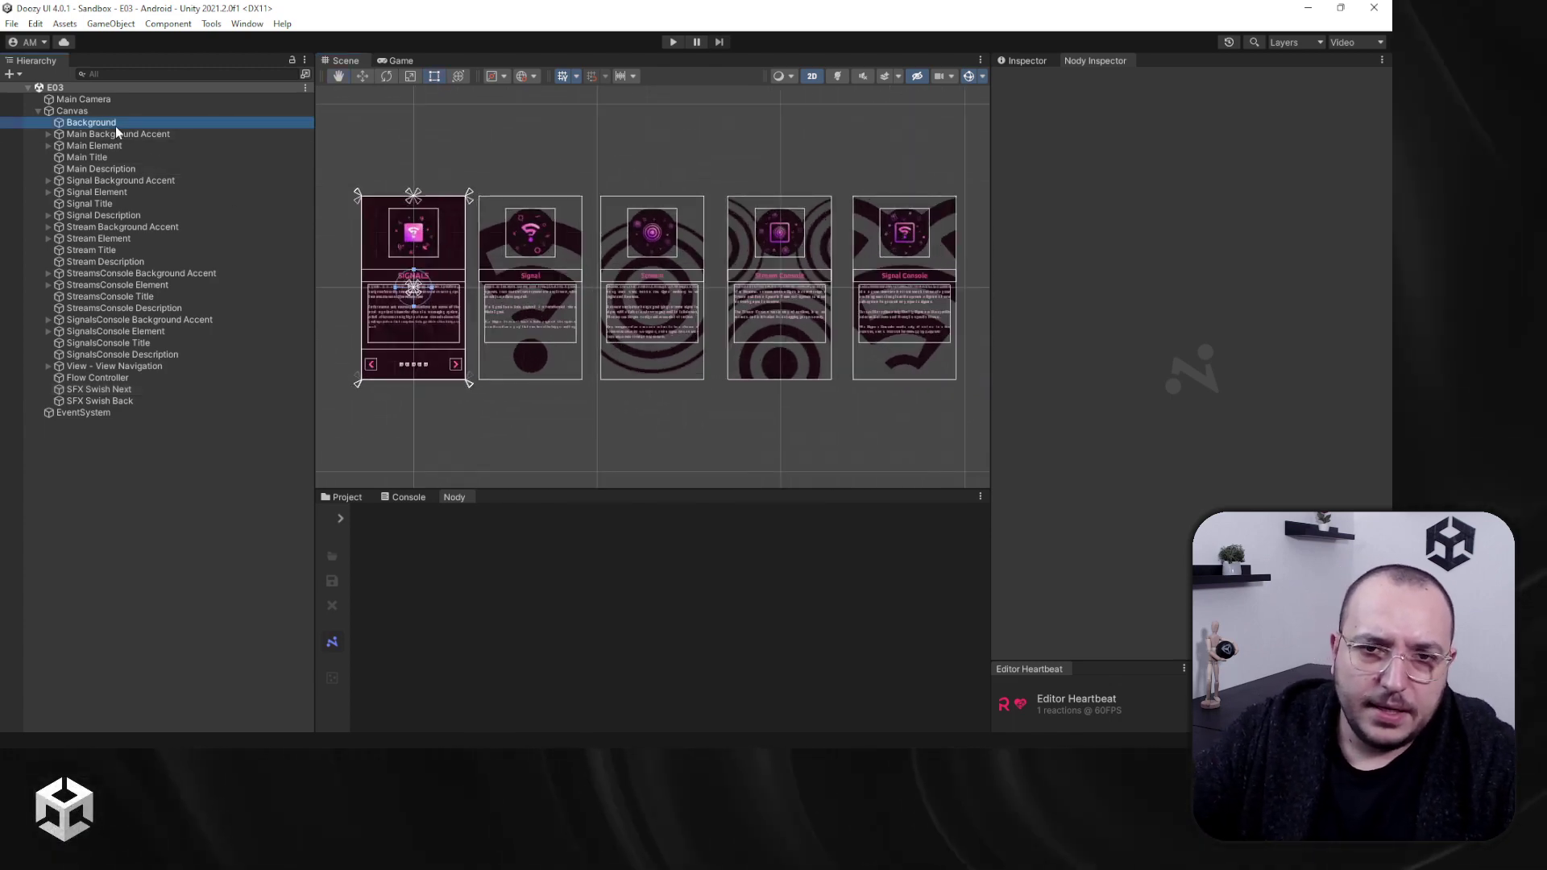
middle_click_drag(419, 234, 526, 317)
key("w")
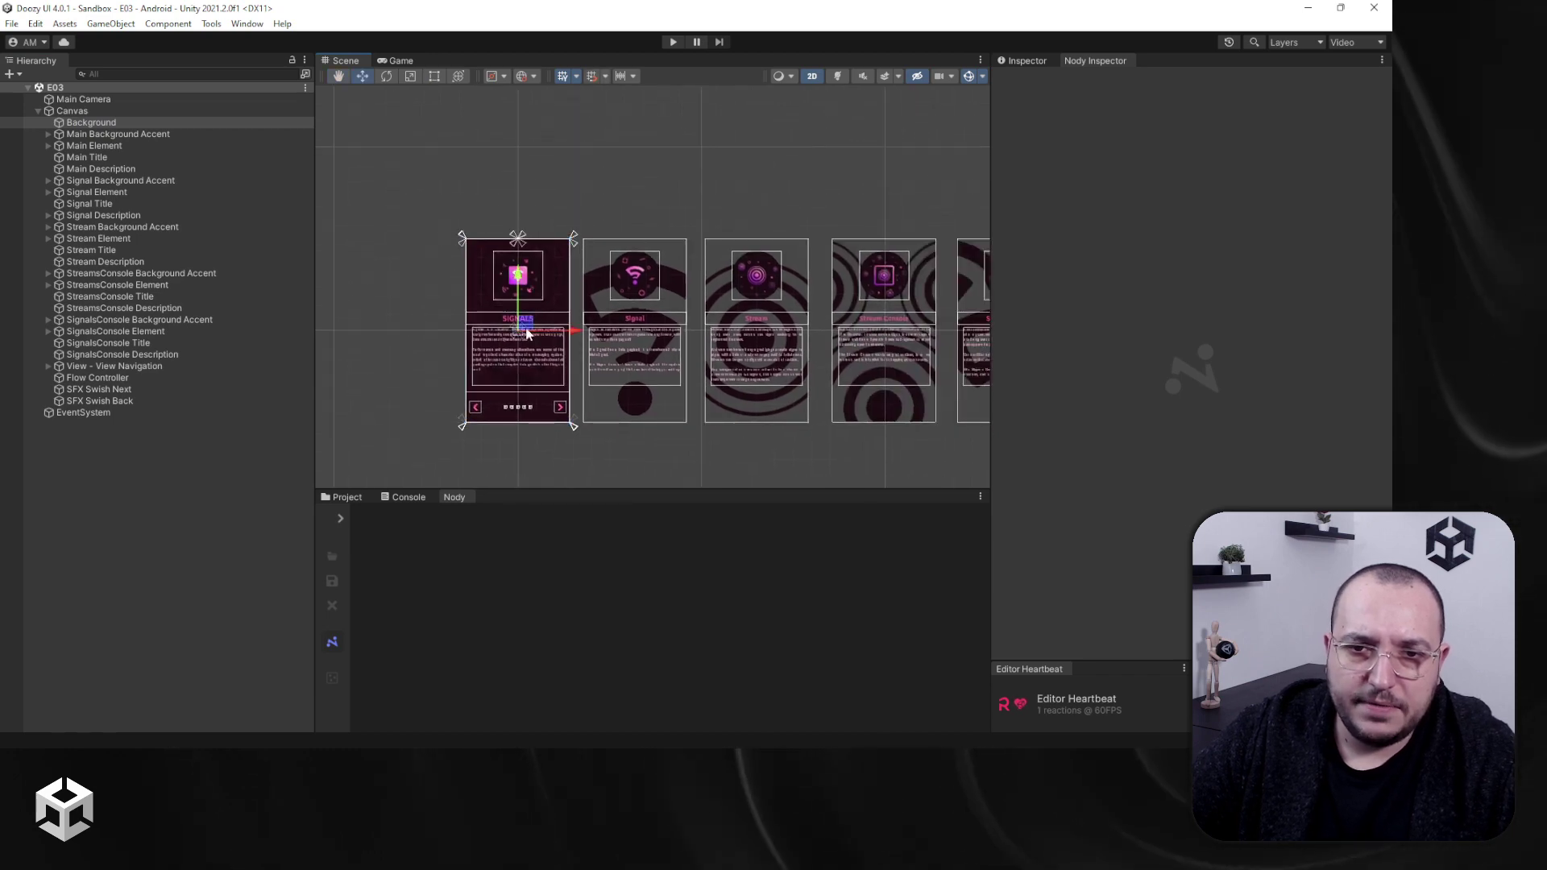
left_click_drag(526, 326, 436, 173)
Step: Change the color of the Background's Image component to a bright pink
left_click(1023, 61)
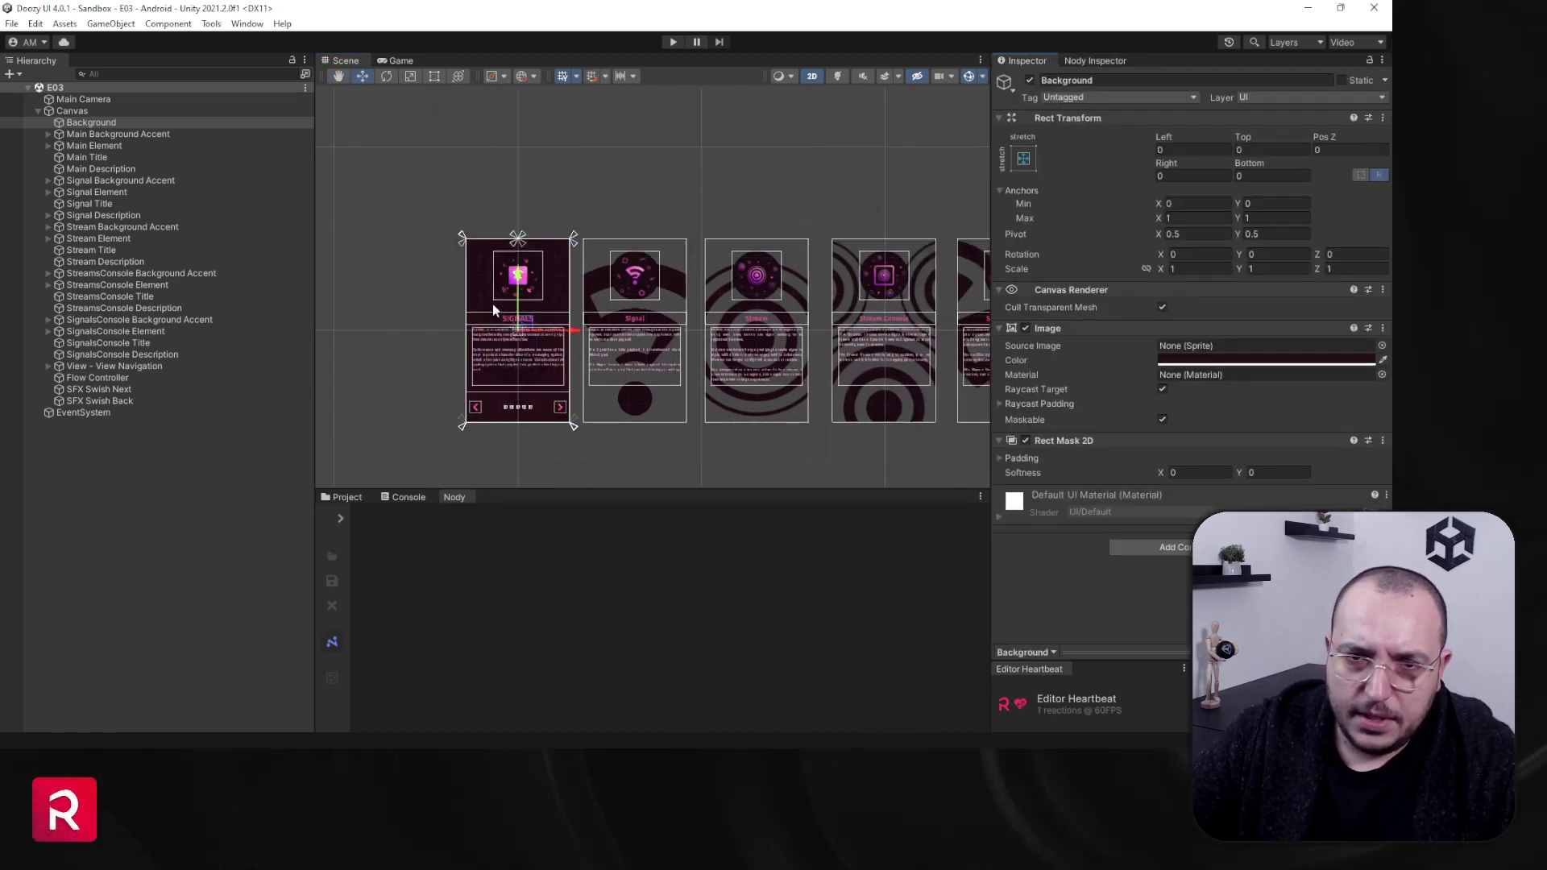
scroll(616, 258, "up", 3)
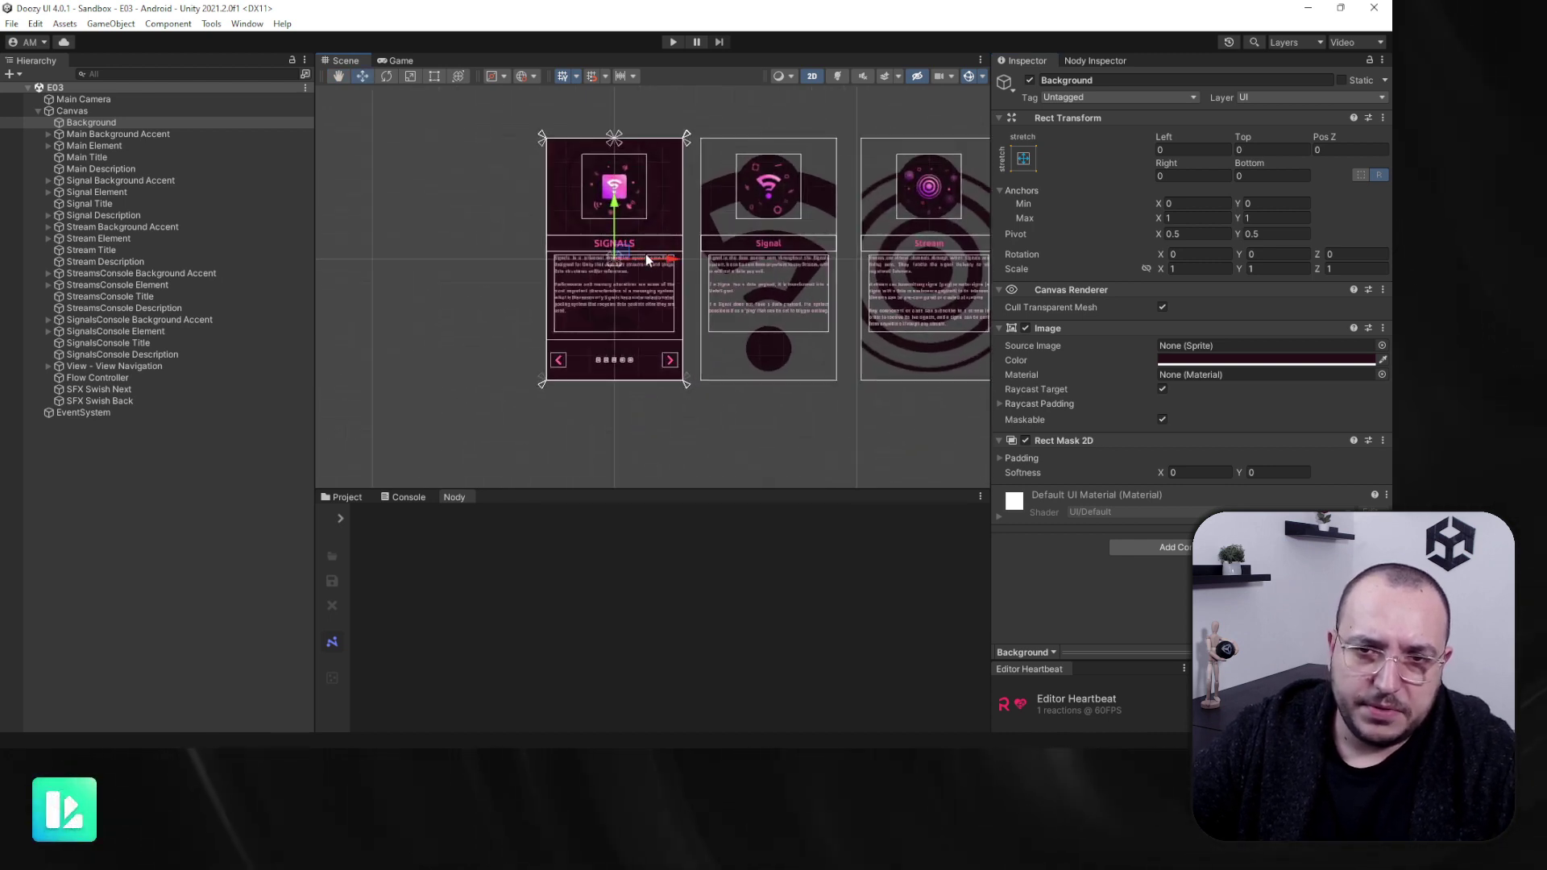
left_click(1191, 361)
left_click_drag(1260, 442, 1309, 448)
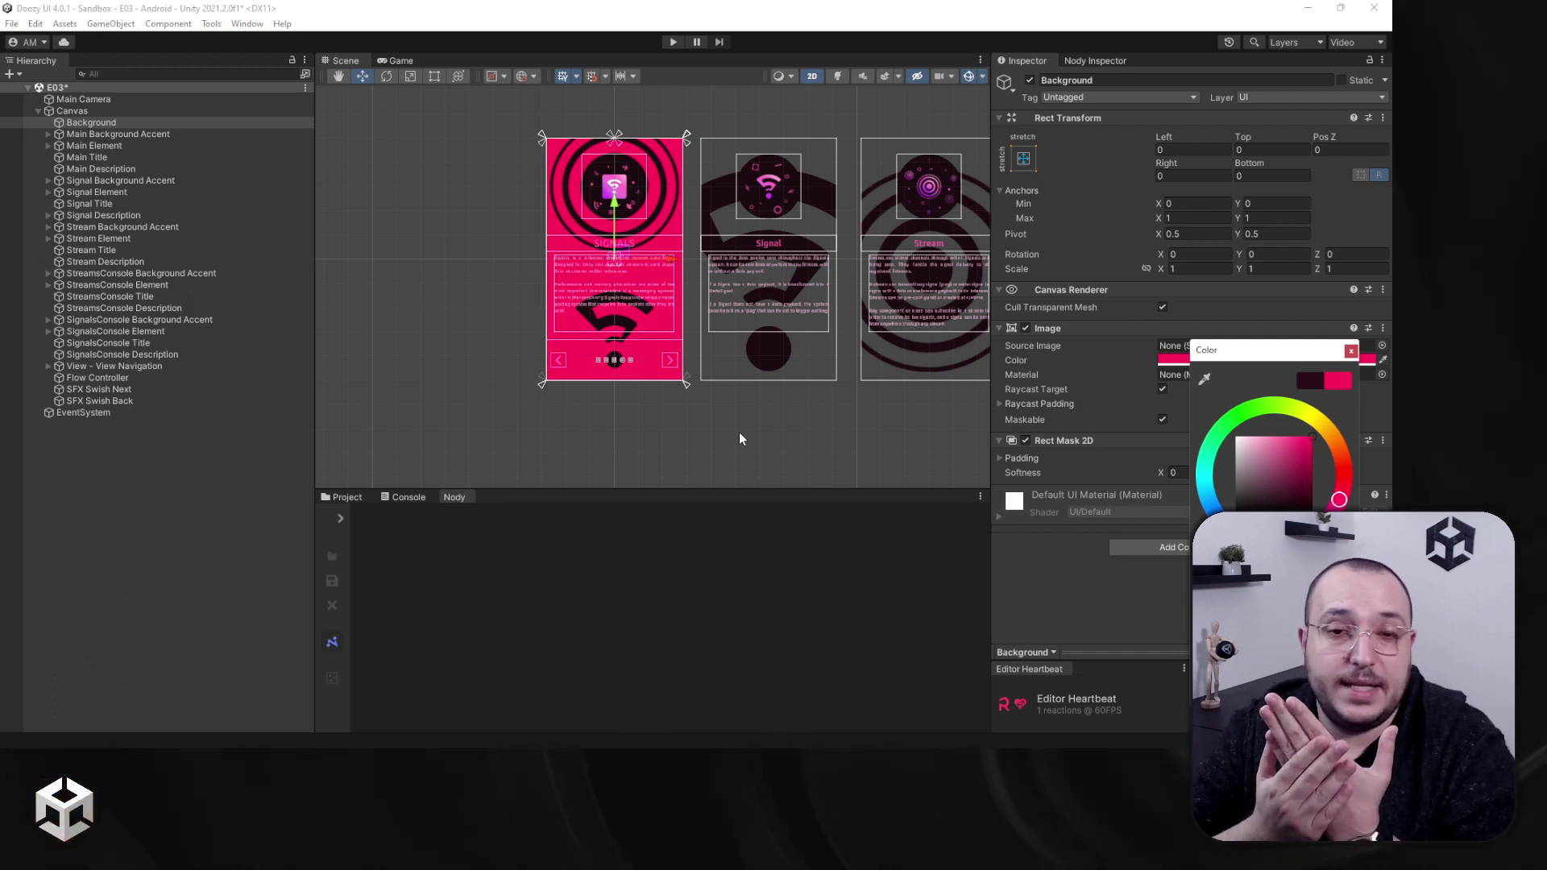
Step: Run the scene, advance through the cards to check the shared background, and exit play mode
left_click(673, 42)
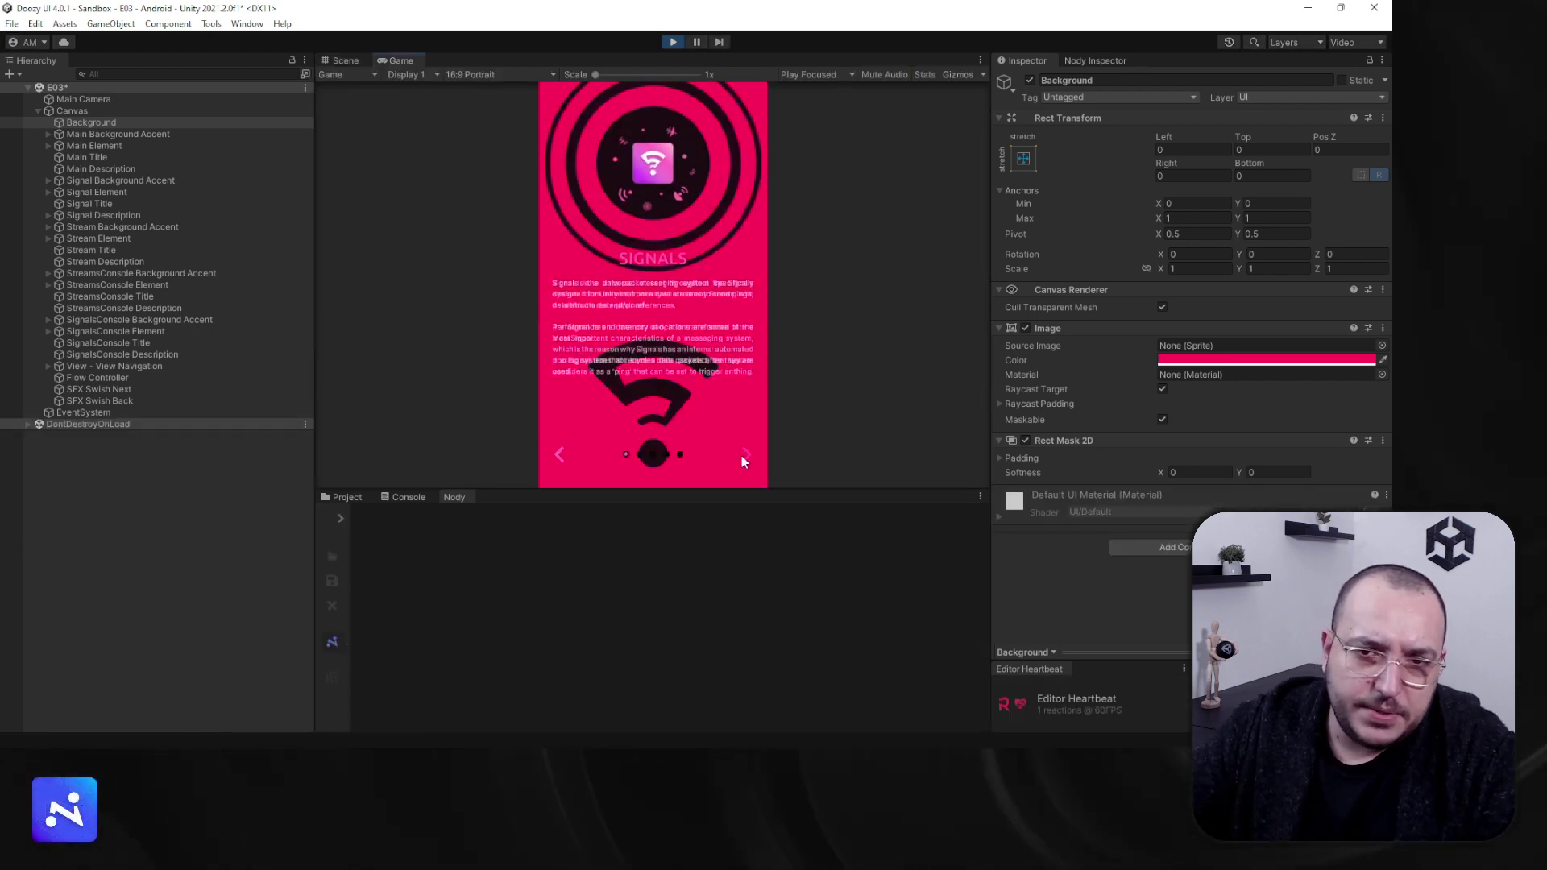
left_click(743, 455)
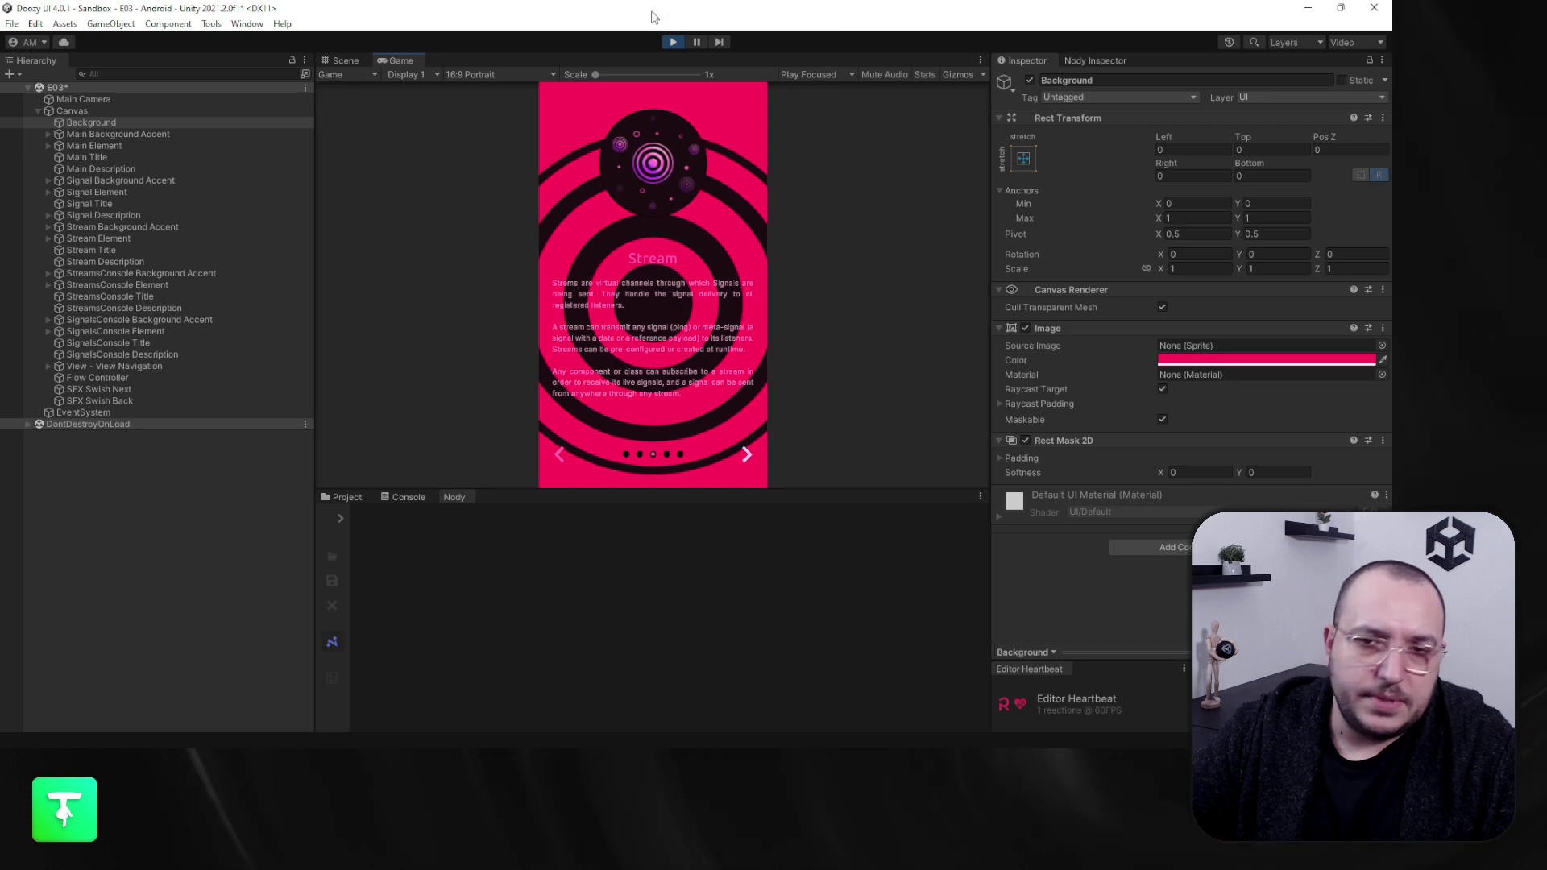
left_click(671, 42)
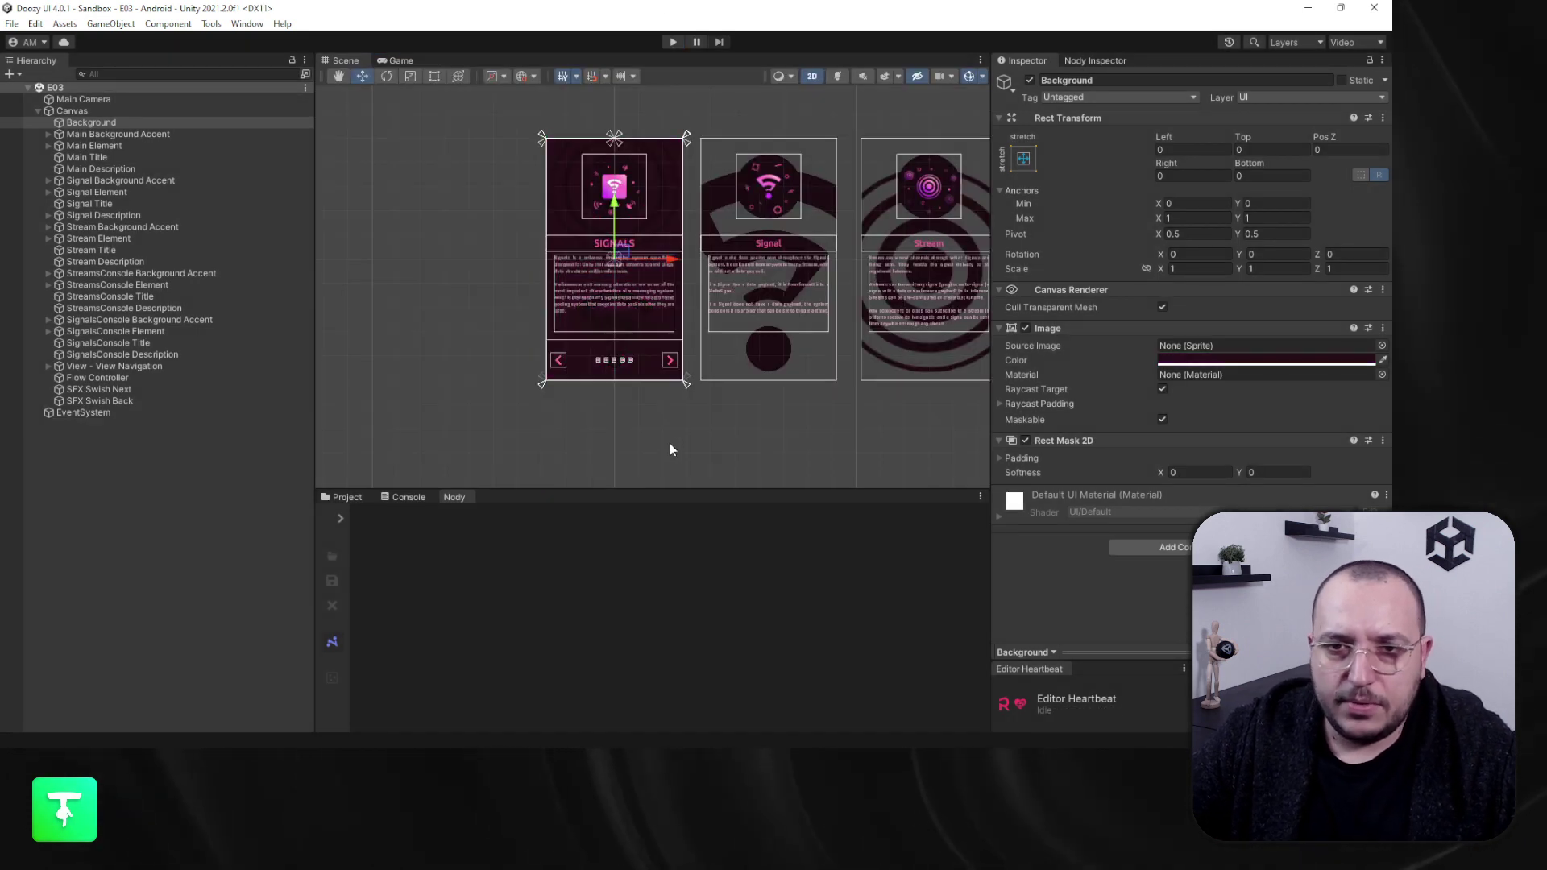
Step: Drag the Background away from the Signals card and undo the move
left_click_drag(624, 254, 434, 224)
key("ctrl+z")
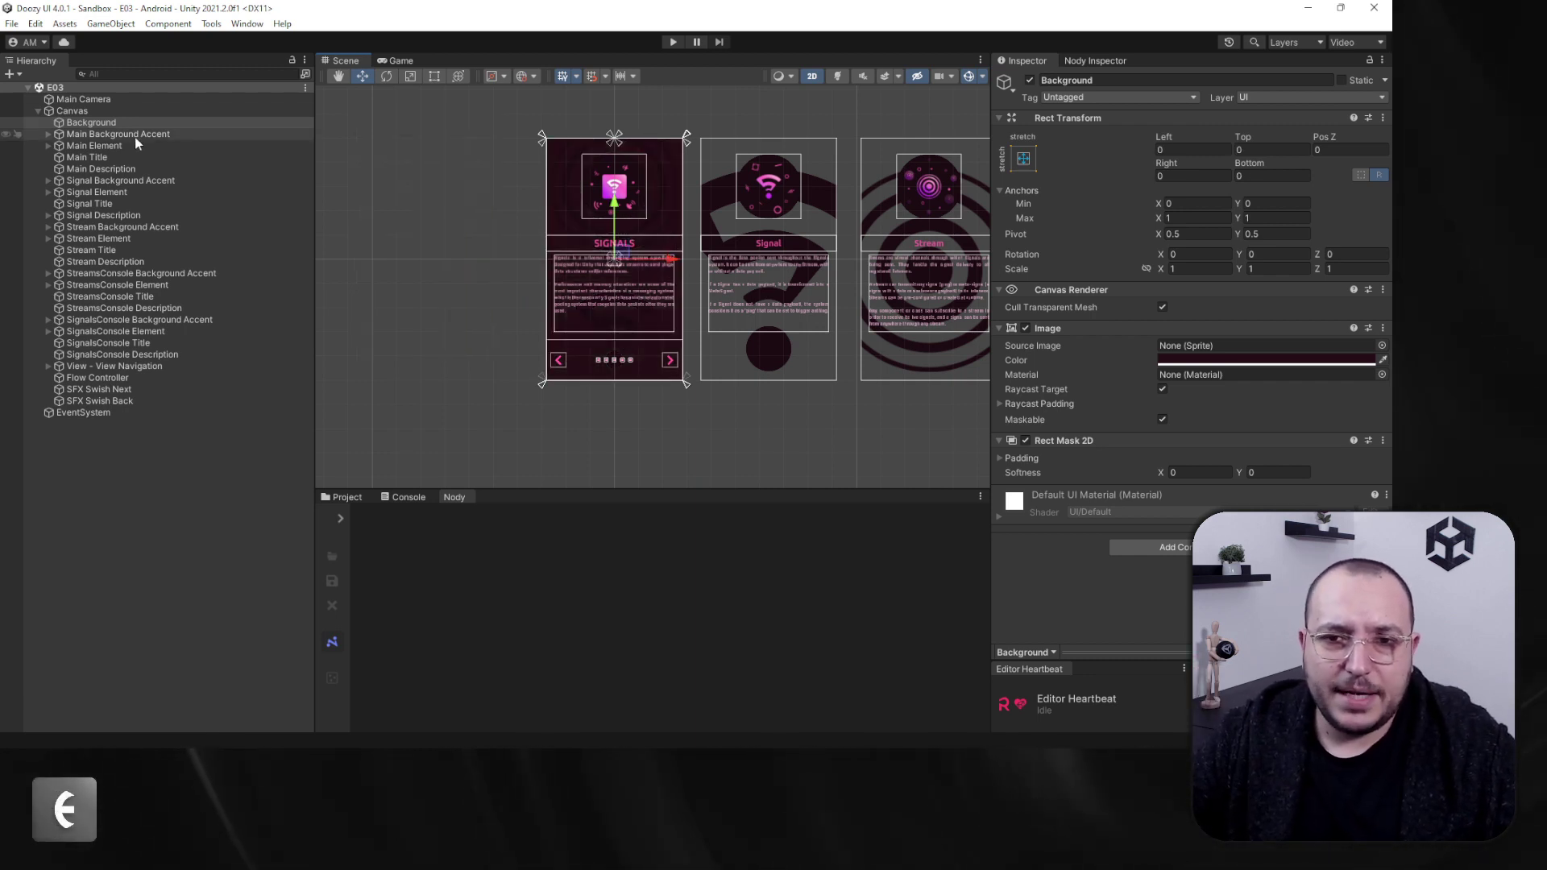
Step: Select the Main, Signal, Stream, StreamsConsole and SignalsConsole Background Accent objects and toggle them all inactive and active again
left_click(188, 135)
left_click(186, 181, "ctrl")
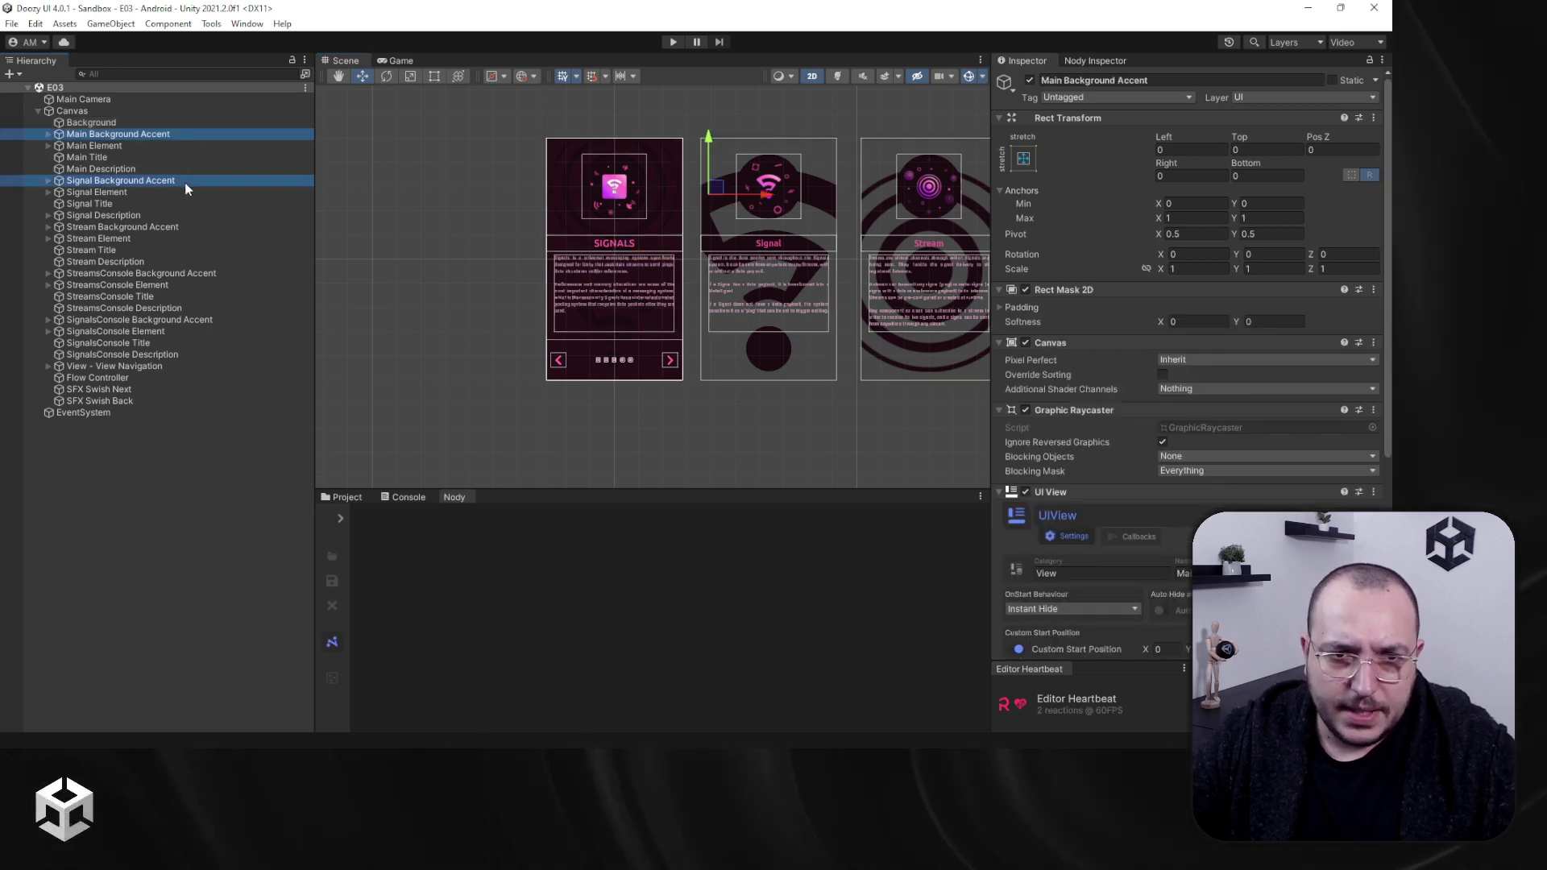
left_click(181, 228, "ctrl")
left_click(200, 285, "ctrl")
left_click(200, 284, "ctrl")
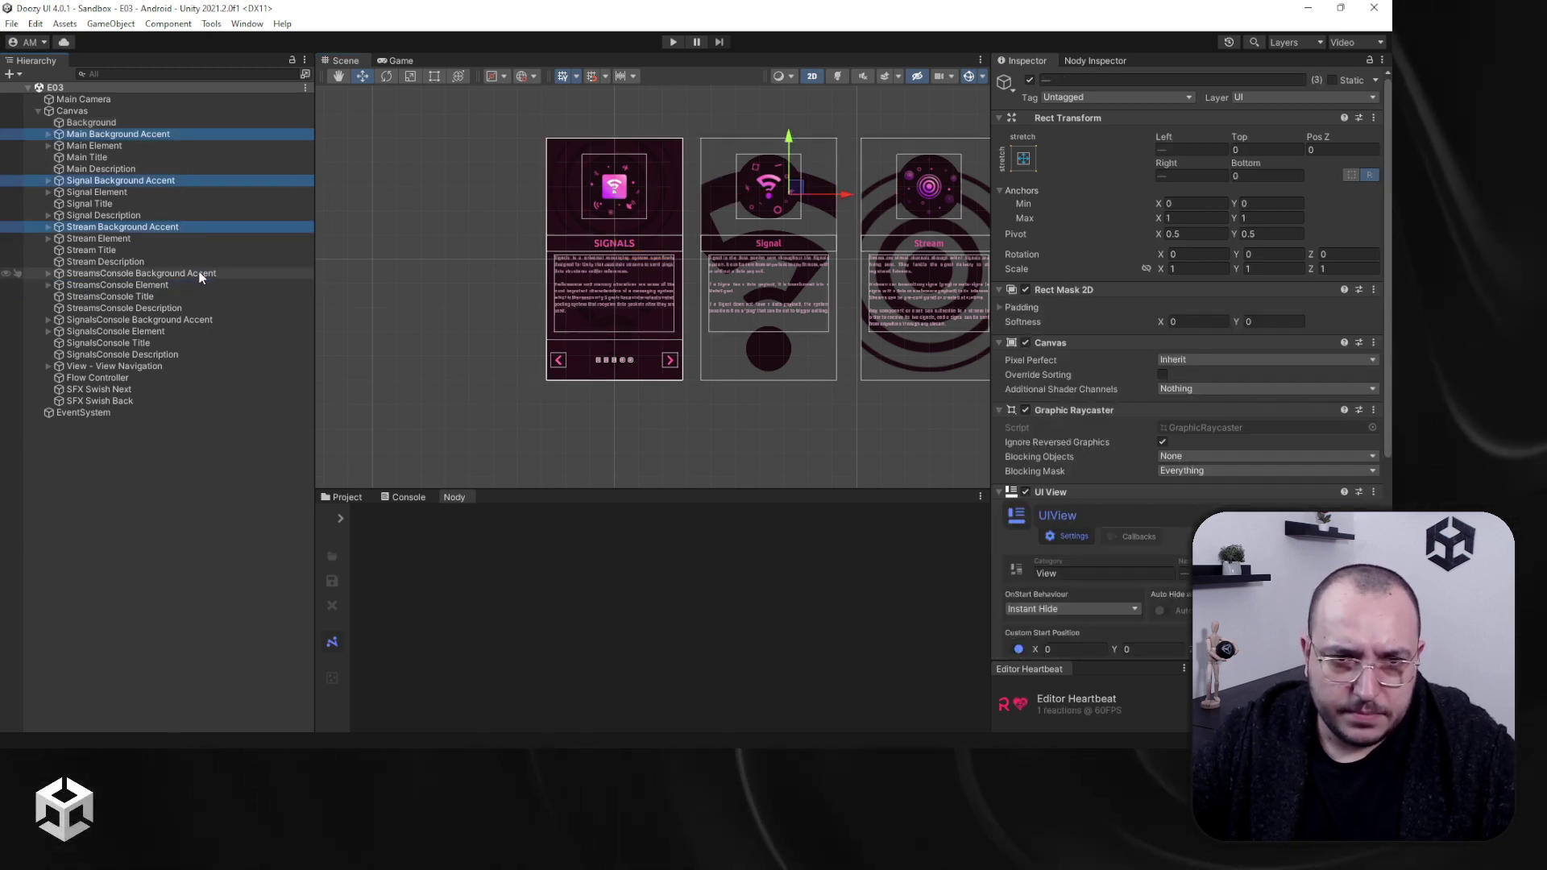
left_click(202, 274, "ctrl")
left_click(202, 320, "ctrl")
middle_click_drag(653, 300, 451, 284)
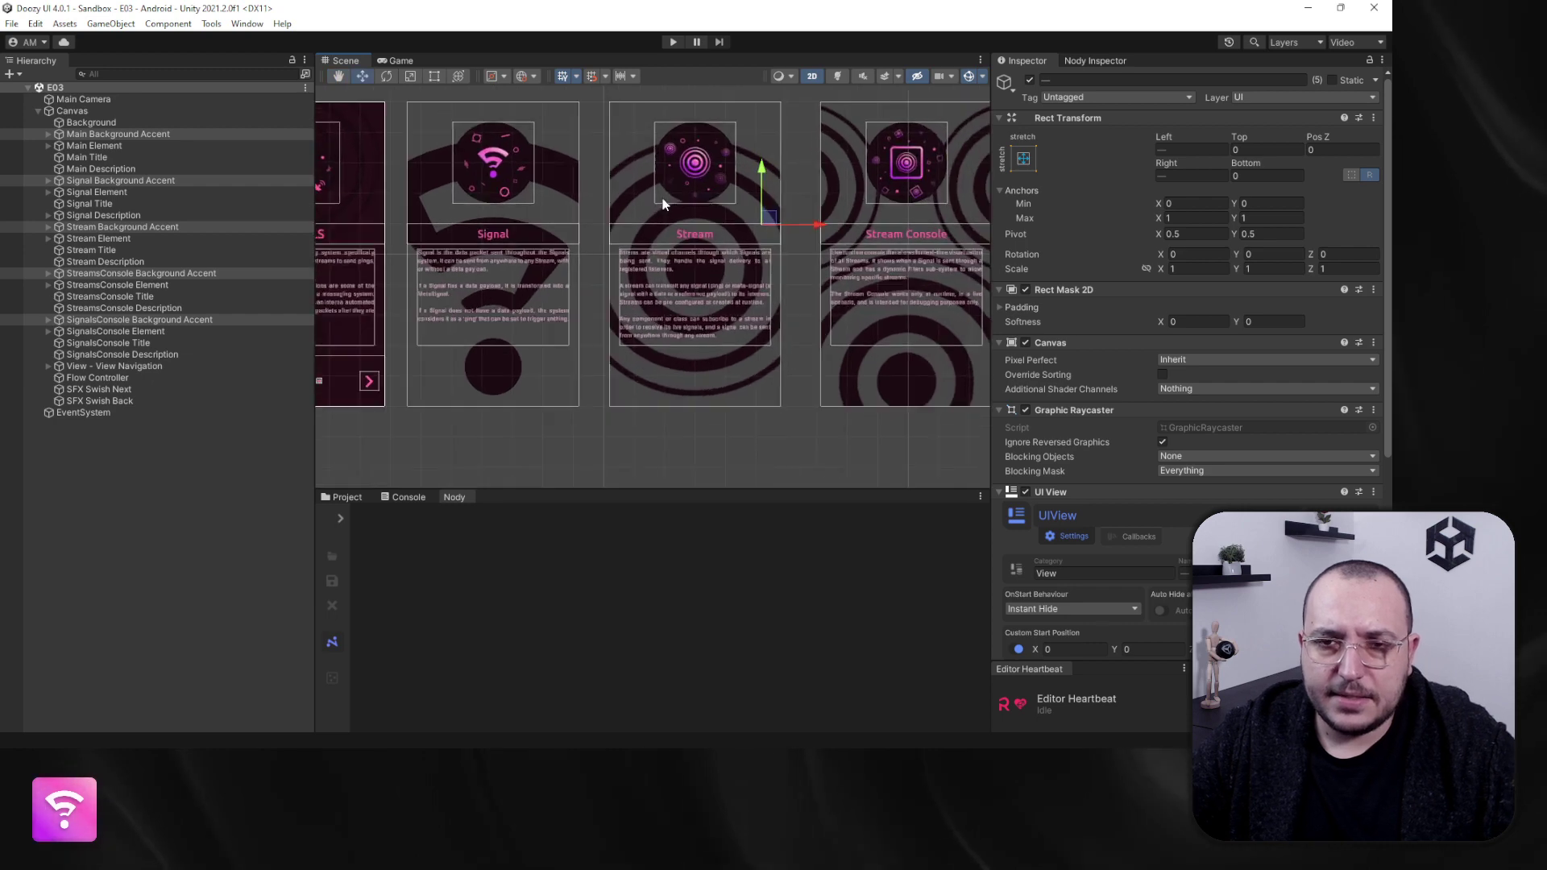
scroll(767, 161, "up", 3)
middle_click_drag(767, 154, 584, 153)
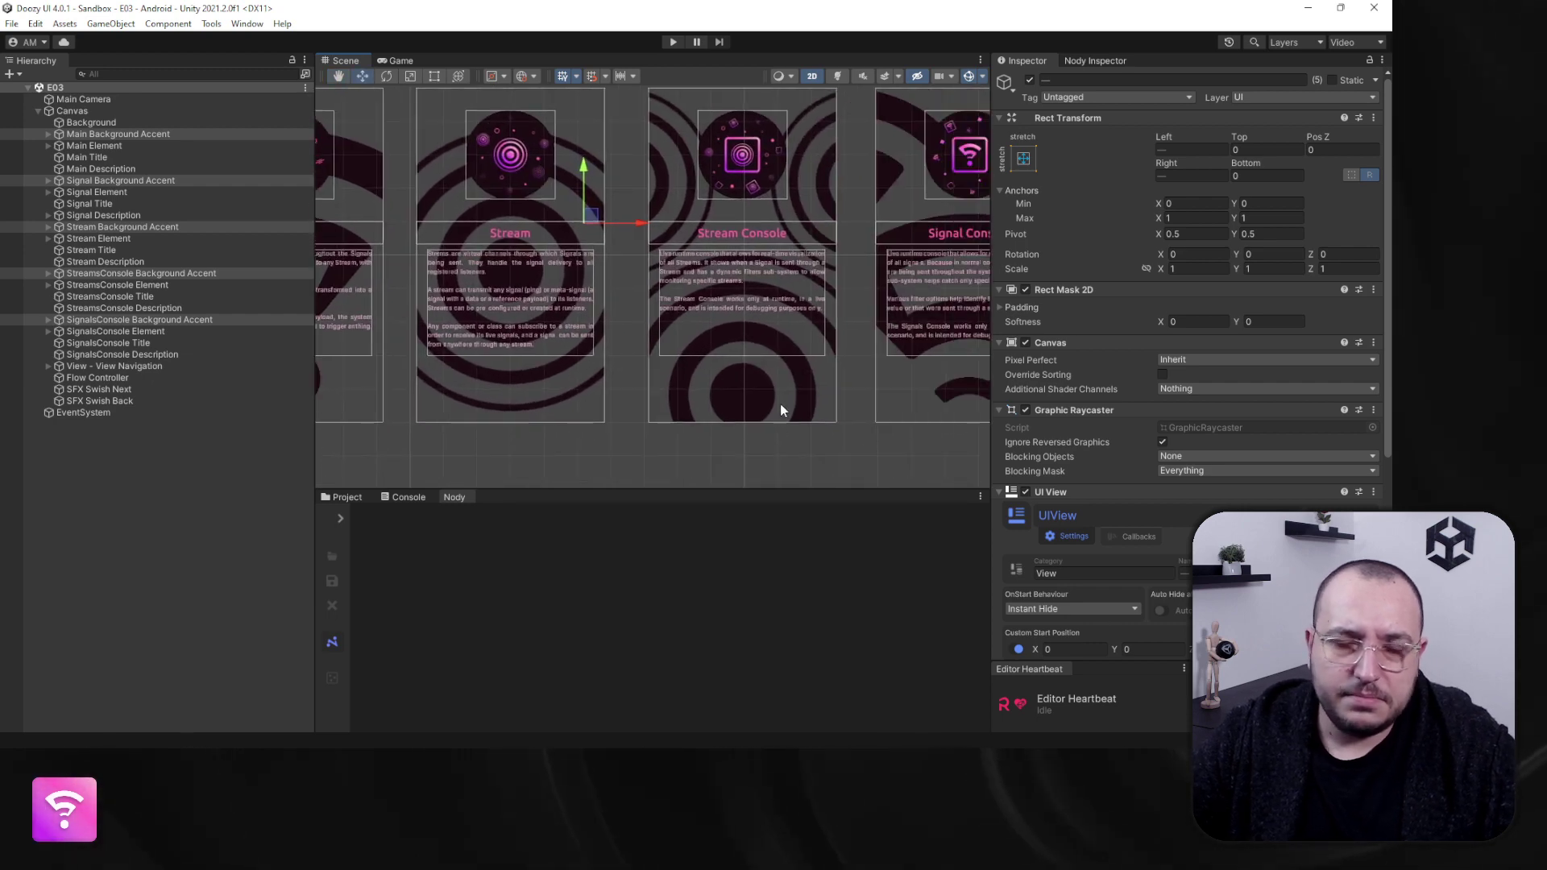
left_click(1029, 80)
left_click(1029, 79)
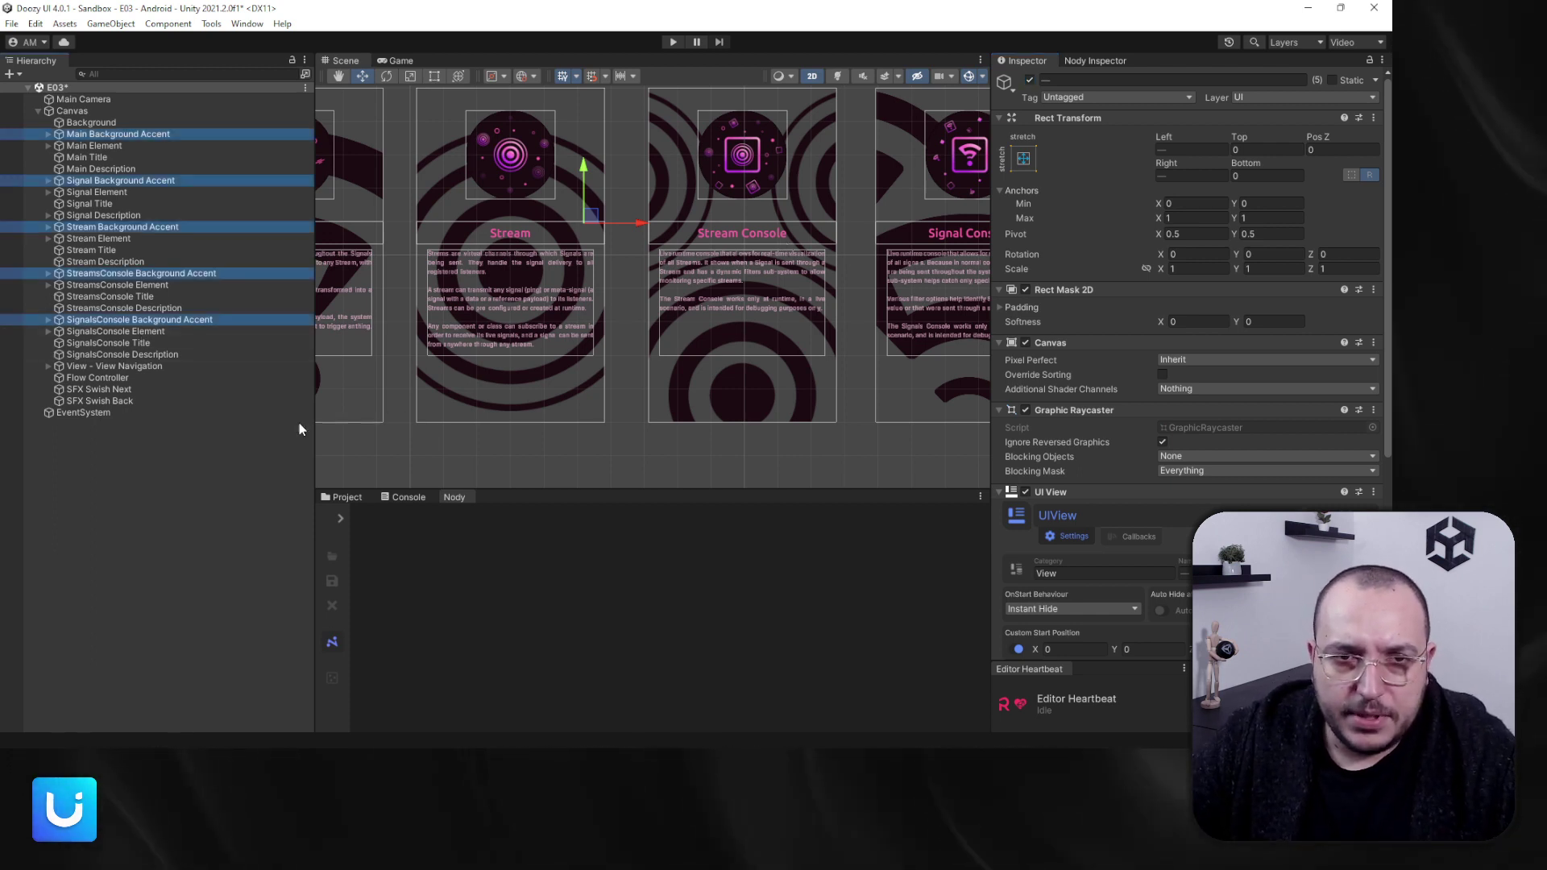
Step: Move the Main Background Accent horizontally off the Signals card to a Left offset of about -1314
left_click(252, 132)
key("f")
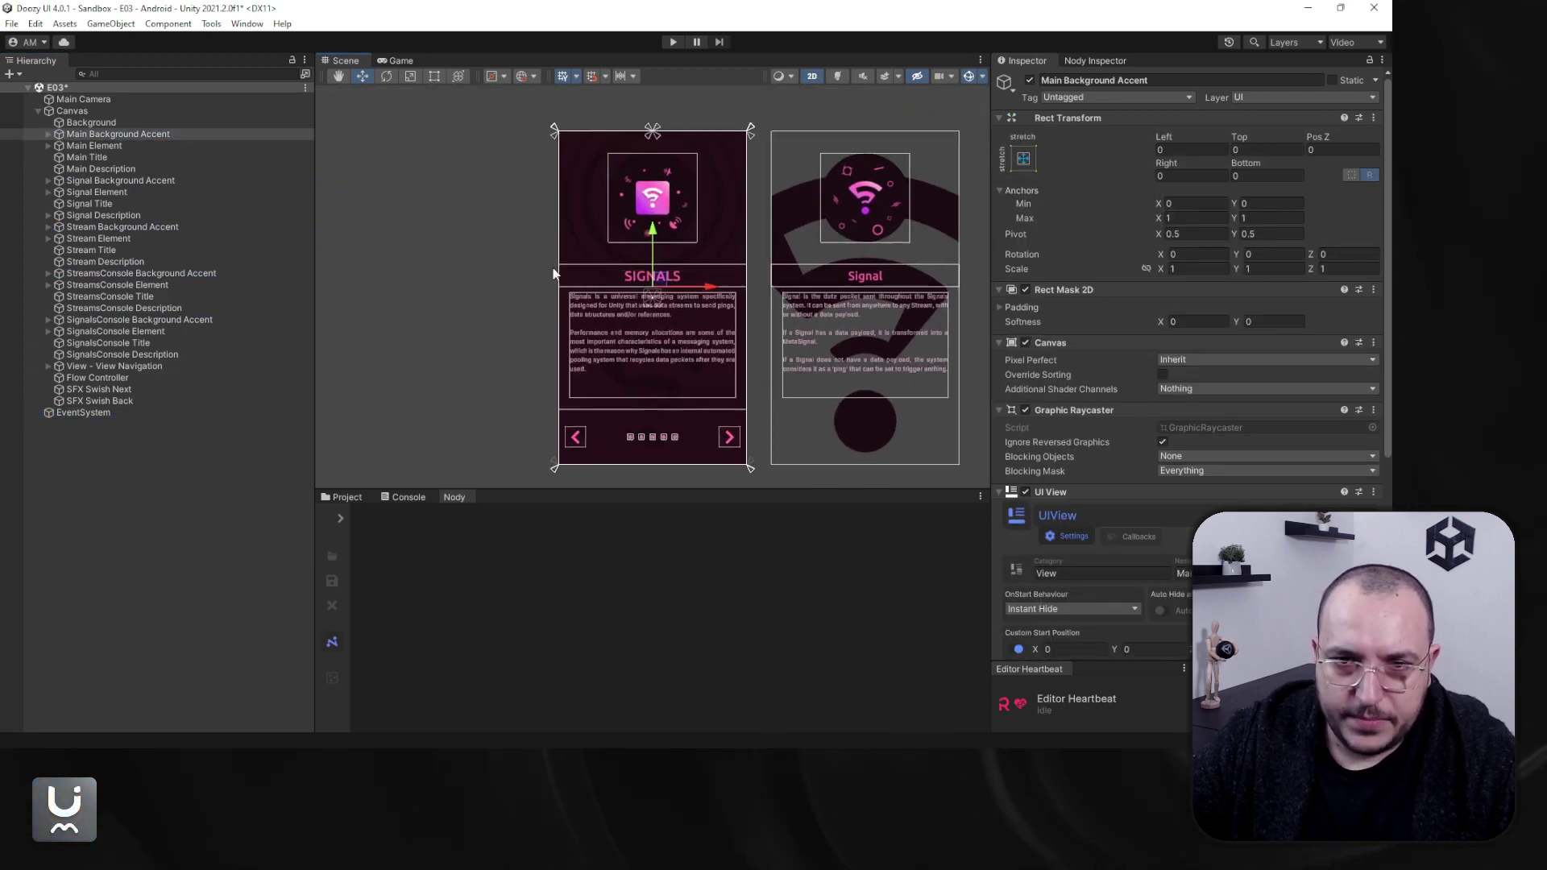
left_click_drag(718, 304, 483, 286)
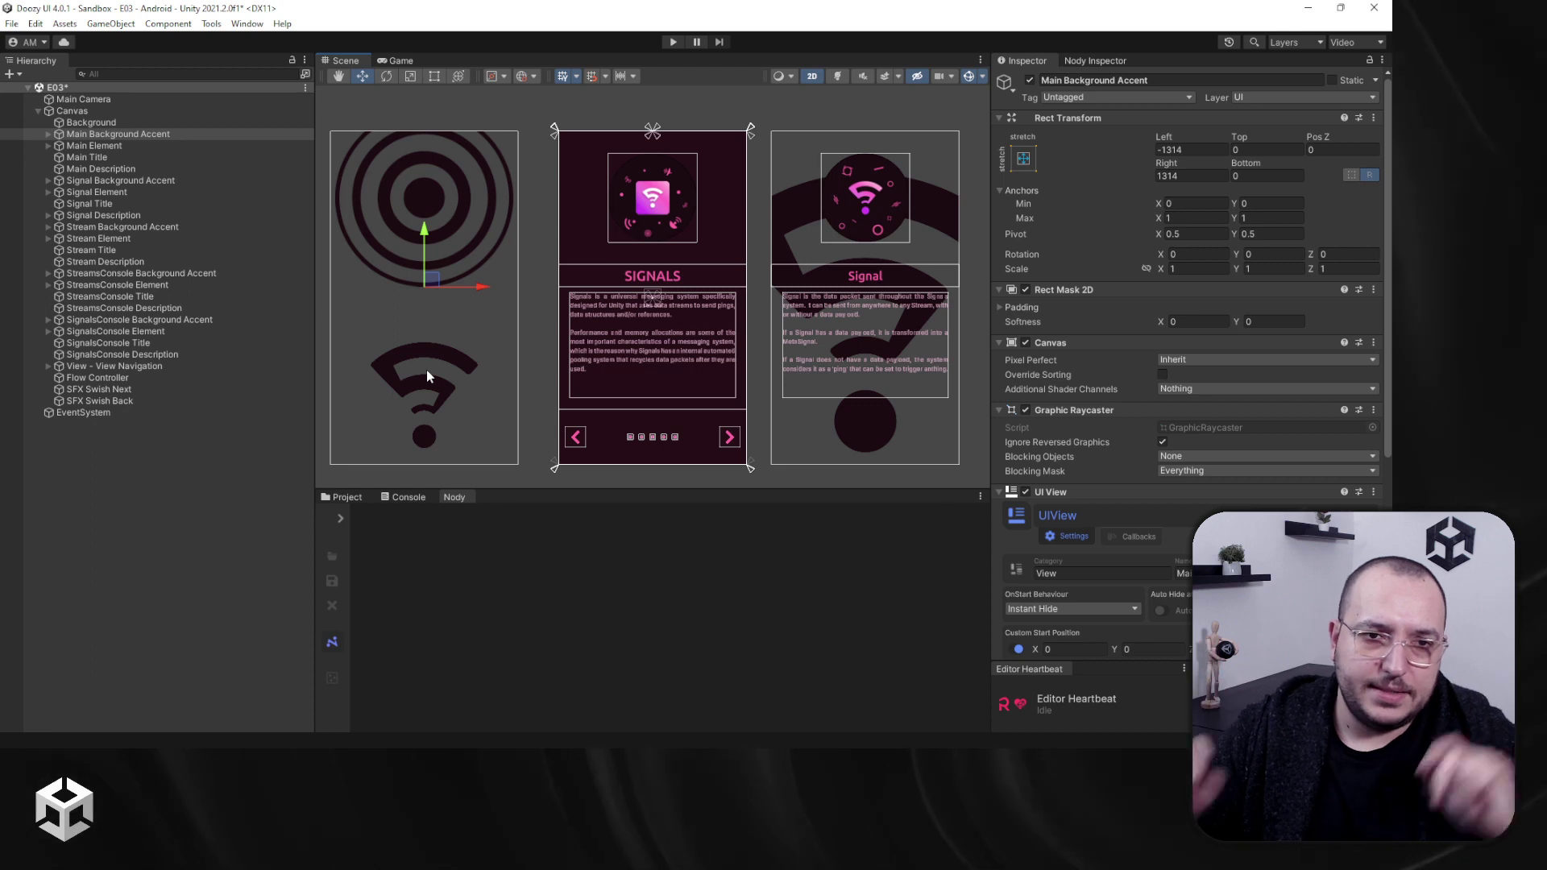
Step: Inspect the Main Background Accent's Top and Bottom child images and its UI View component
left_click(48, 134)
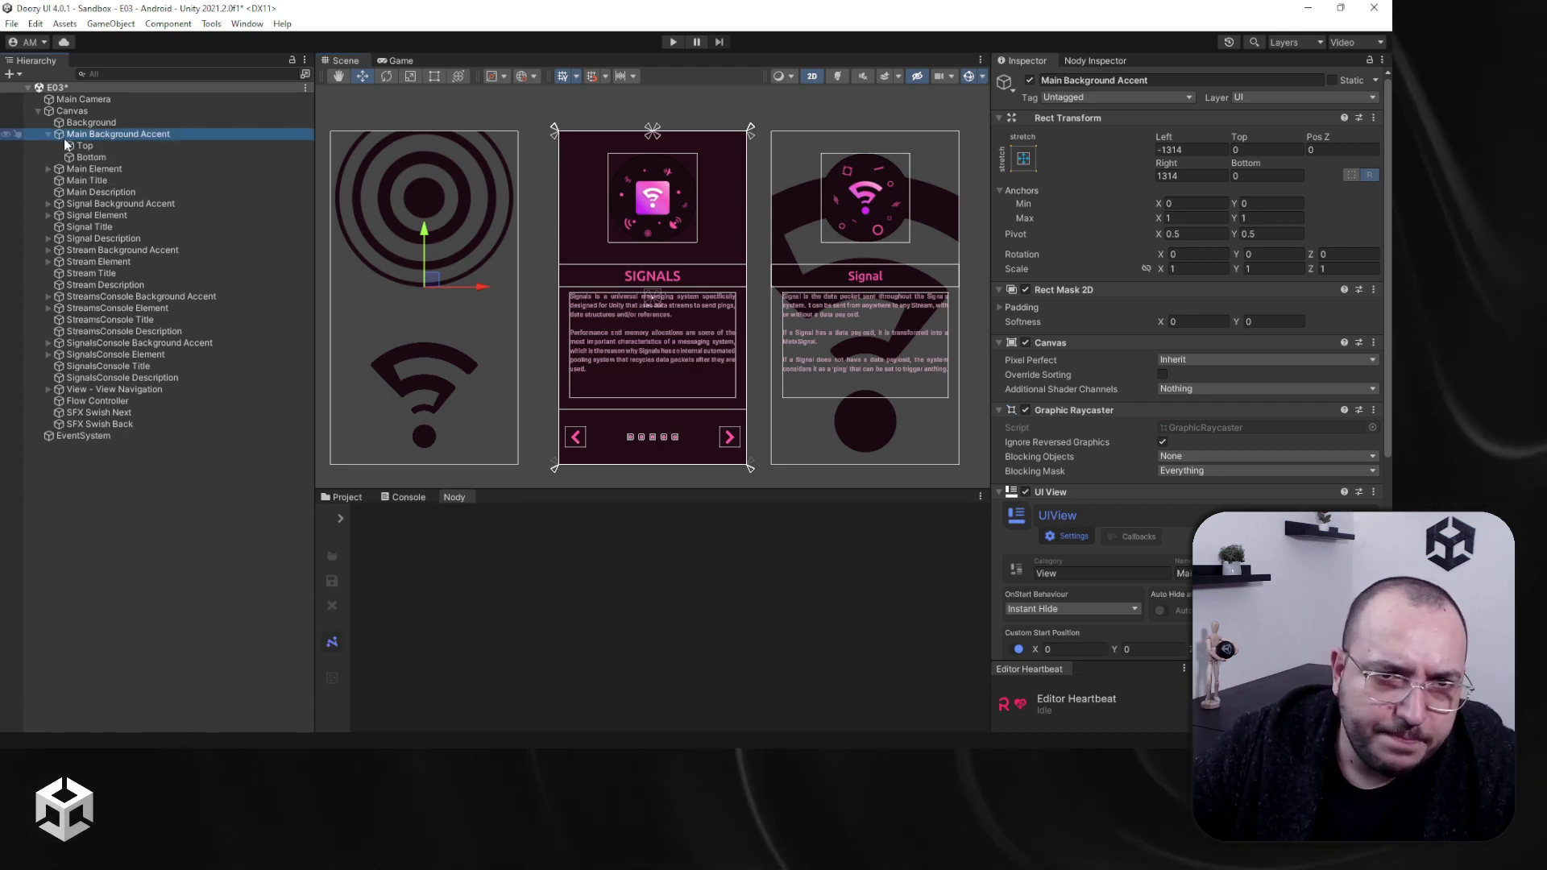
left_click(85, 146)
left_click(89, 158)
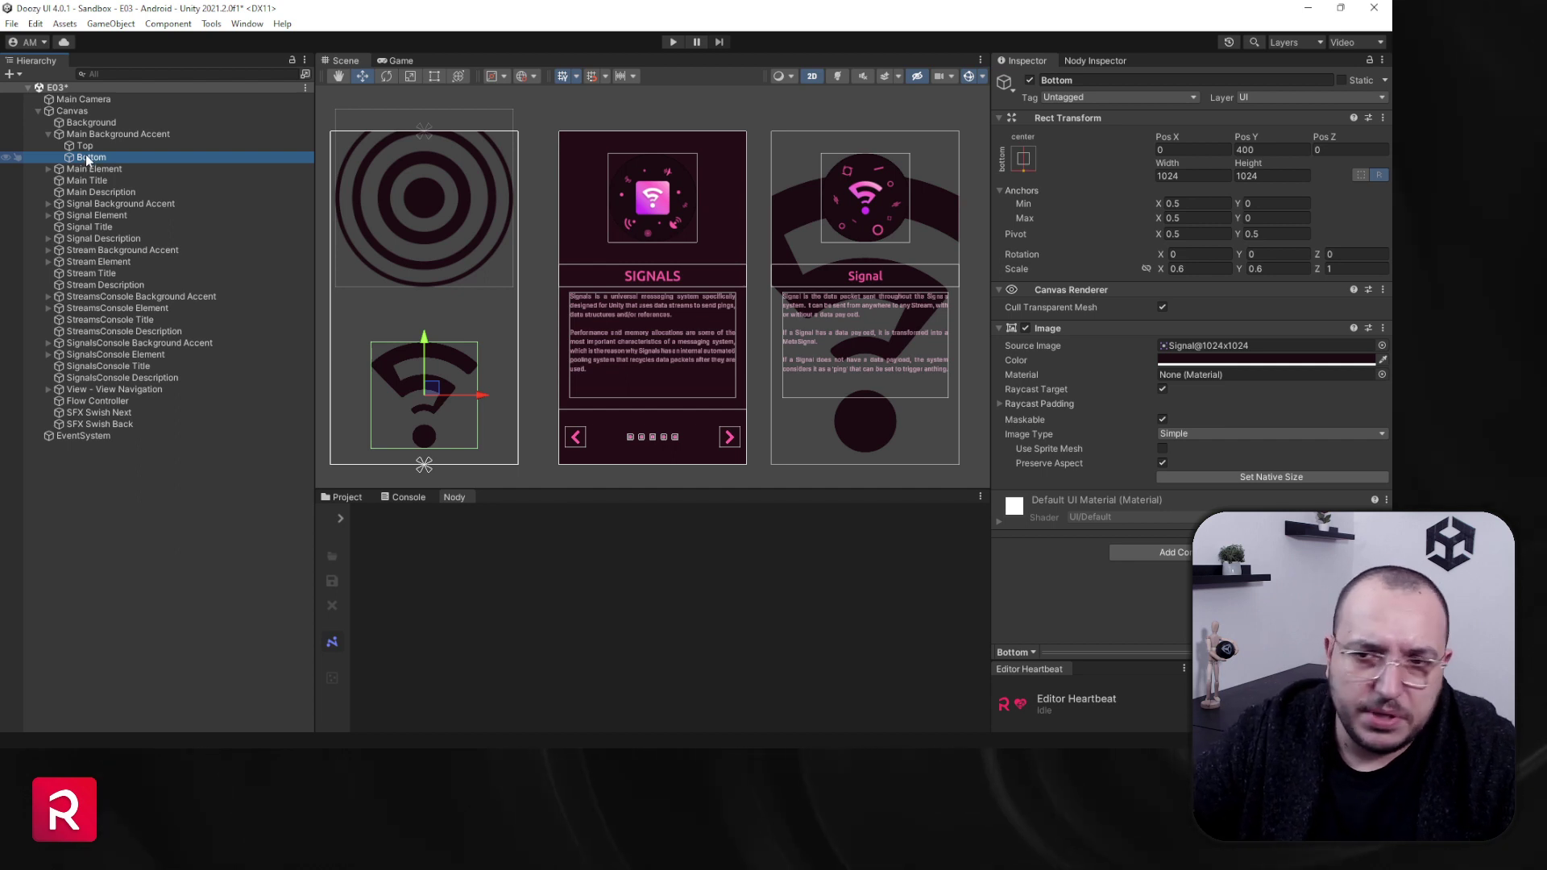
left_click(88, 134)
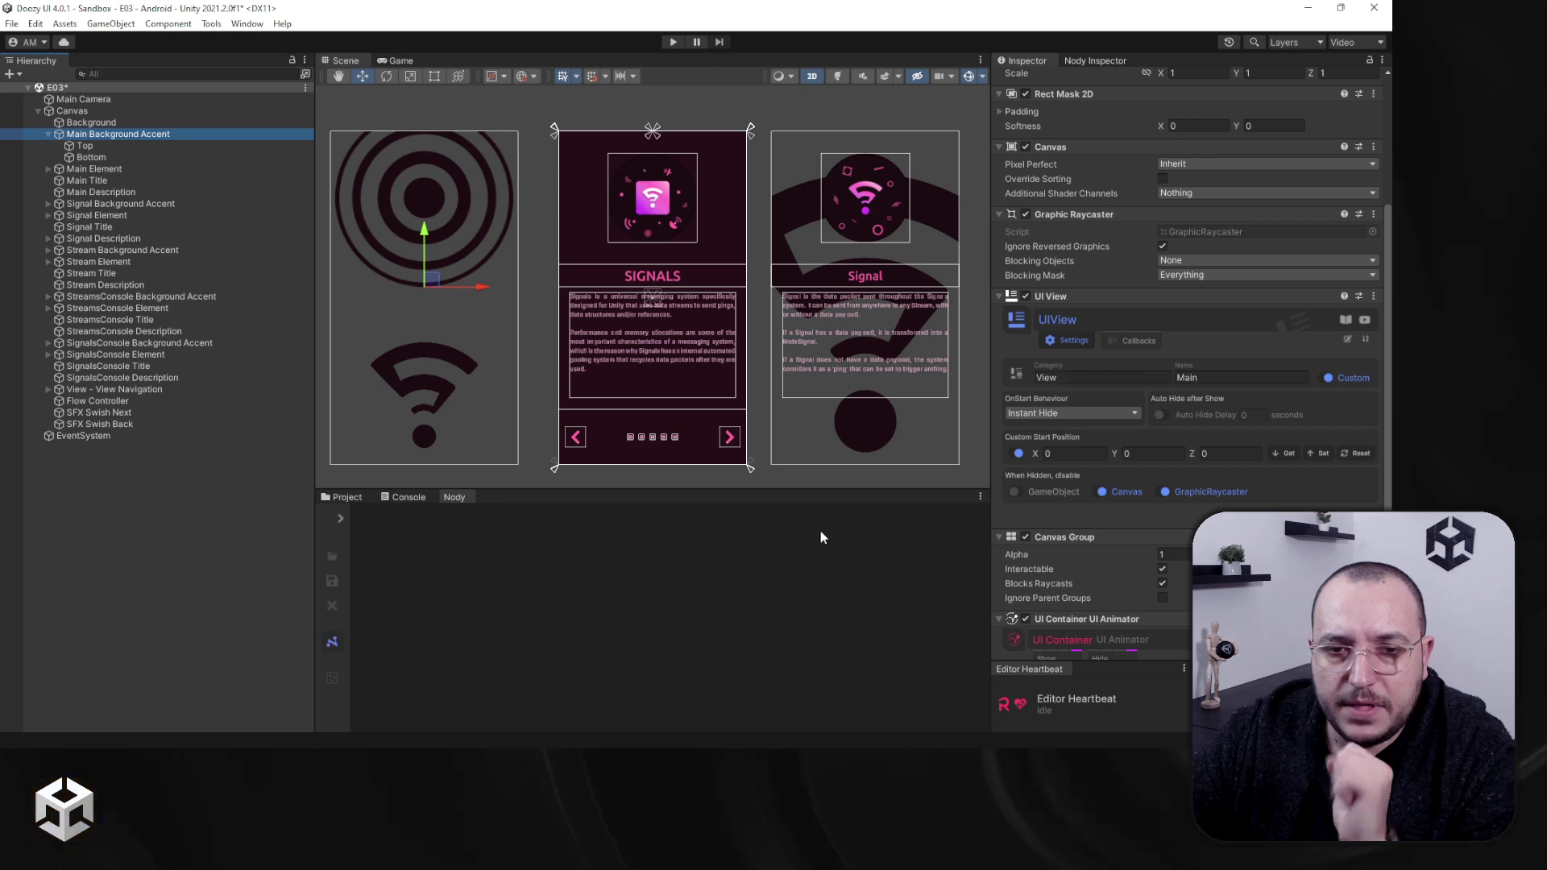
Step: Open the Flow Controller's graph and examine the Main node's output triggers and the views it shows on enter
left_click(123, 402)
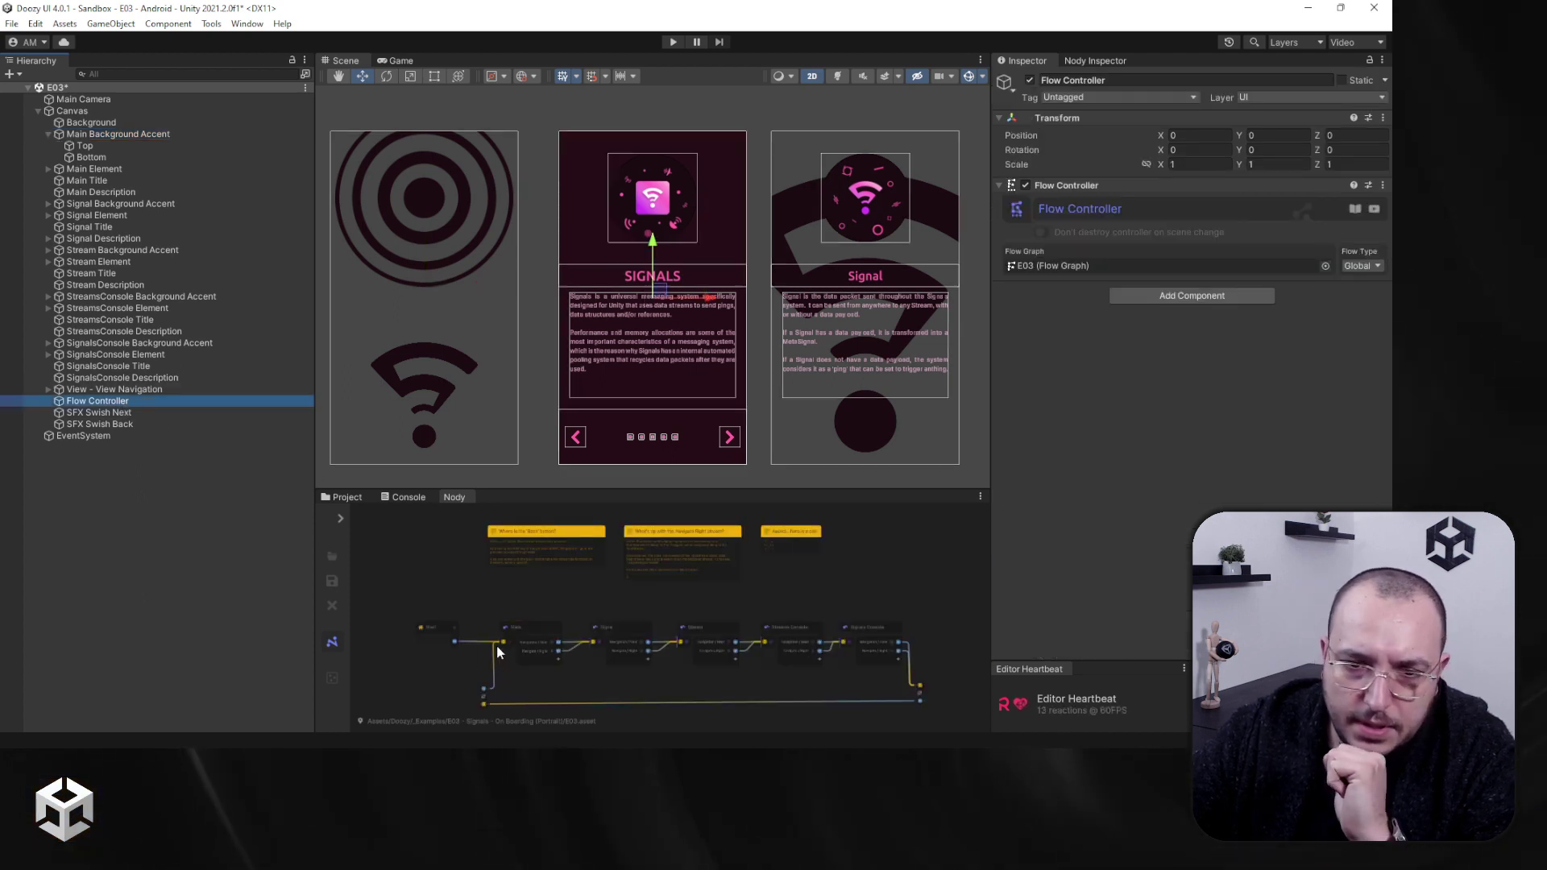
left_click(538, 645)
scroll(553, 663, "up", 5)
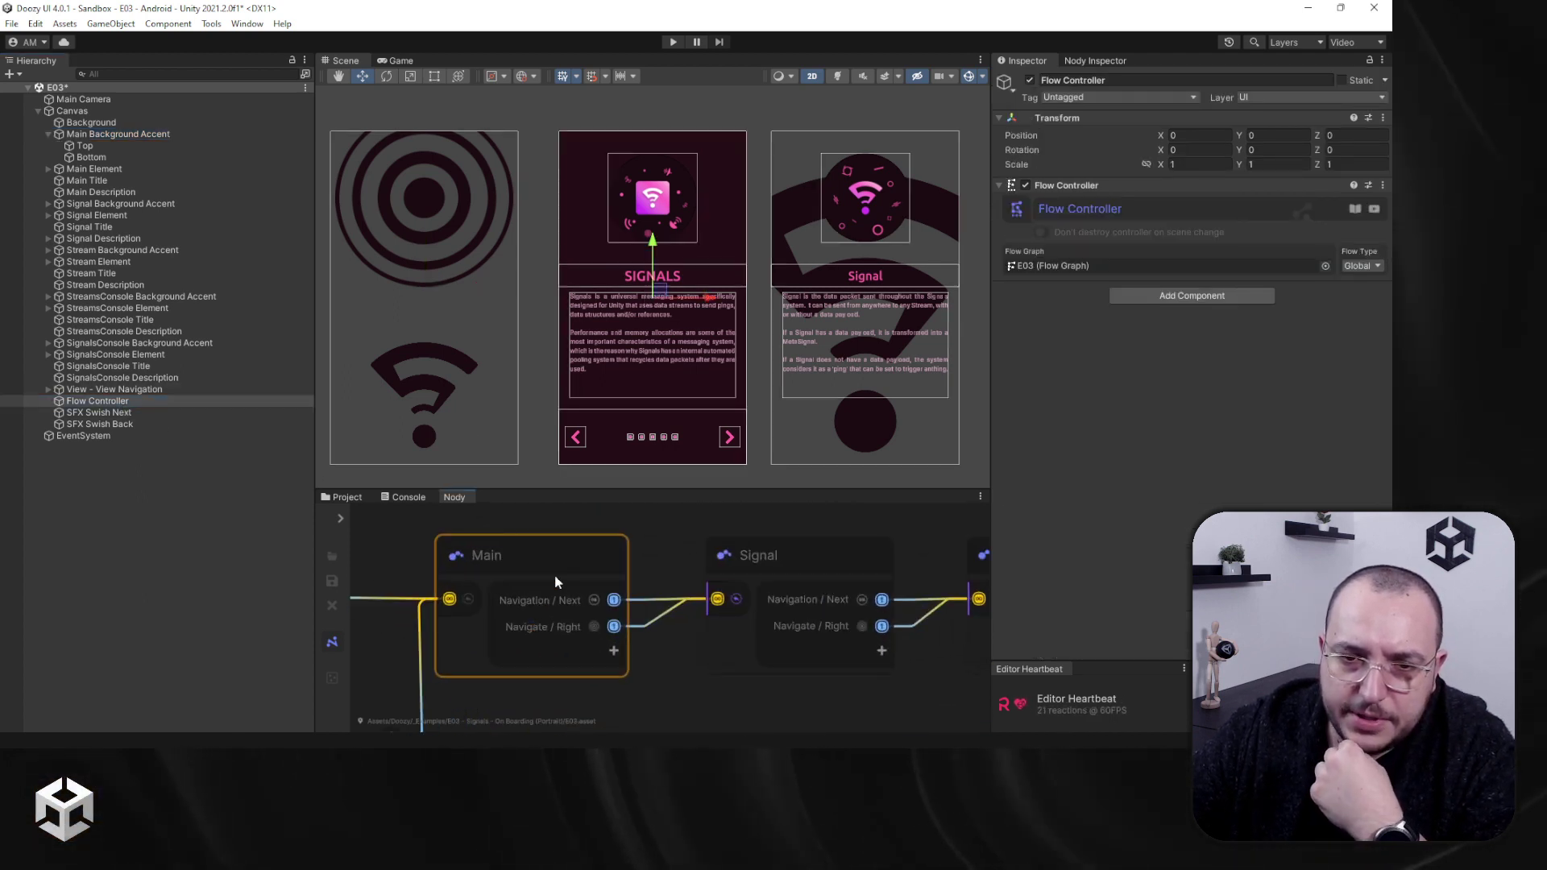
left_click(1095, 61)
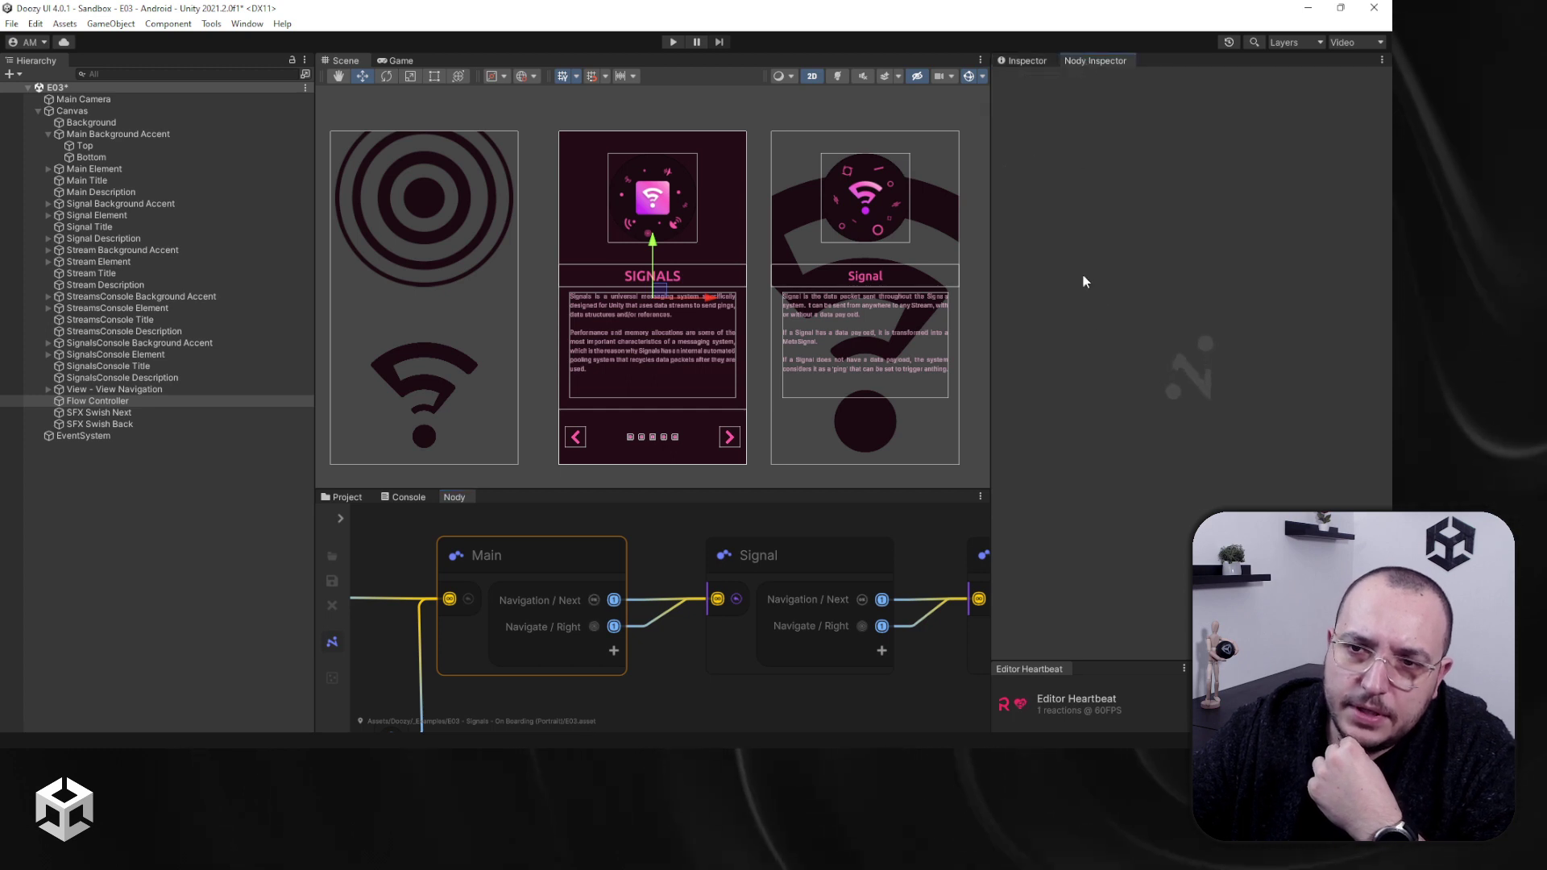
left_click(712, 549)
left_click(611, 545)
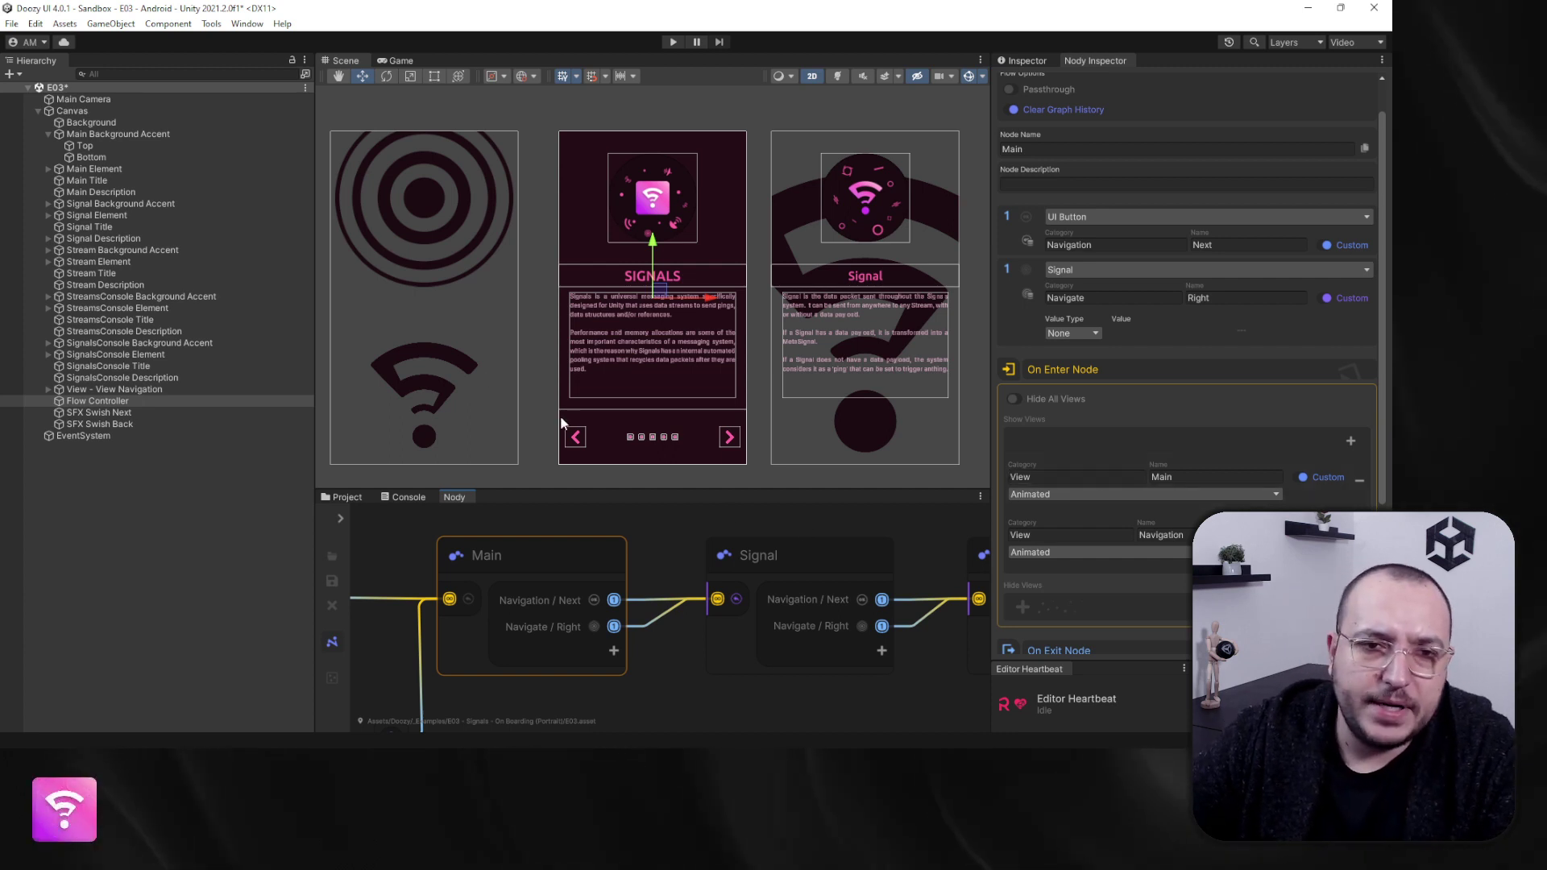
Step: Inspect the Main Background Accent's UI View settings and the fade settings of its Show and Hide animations
left_click(187, 134)
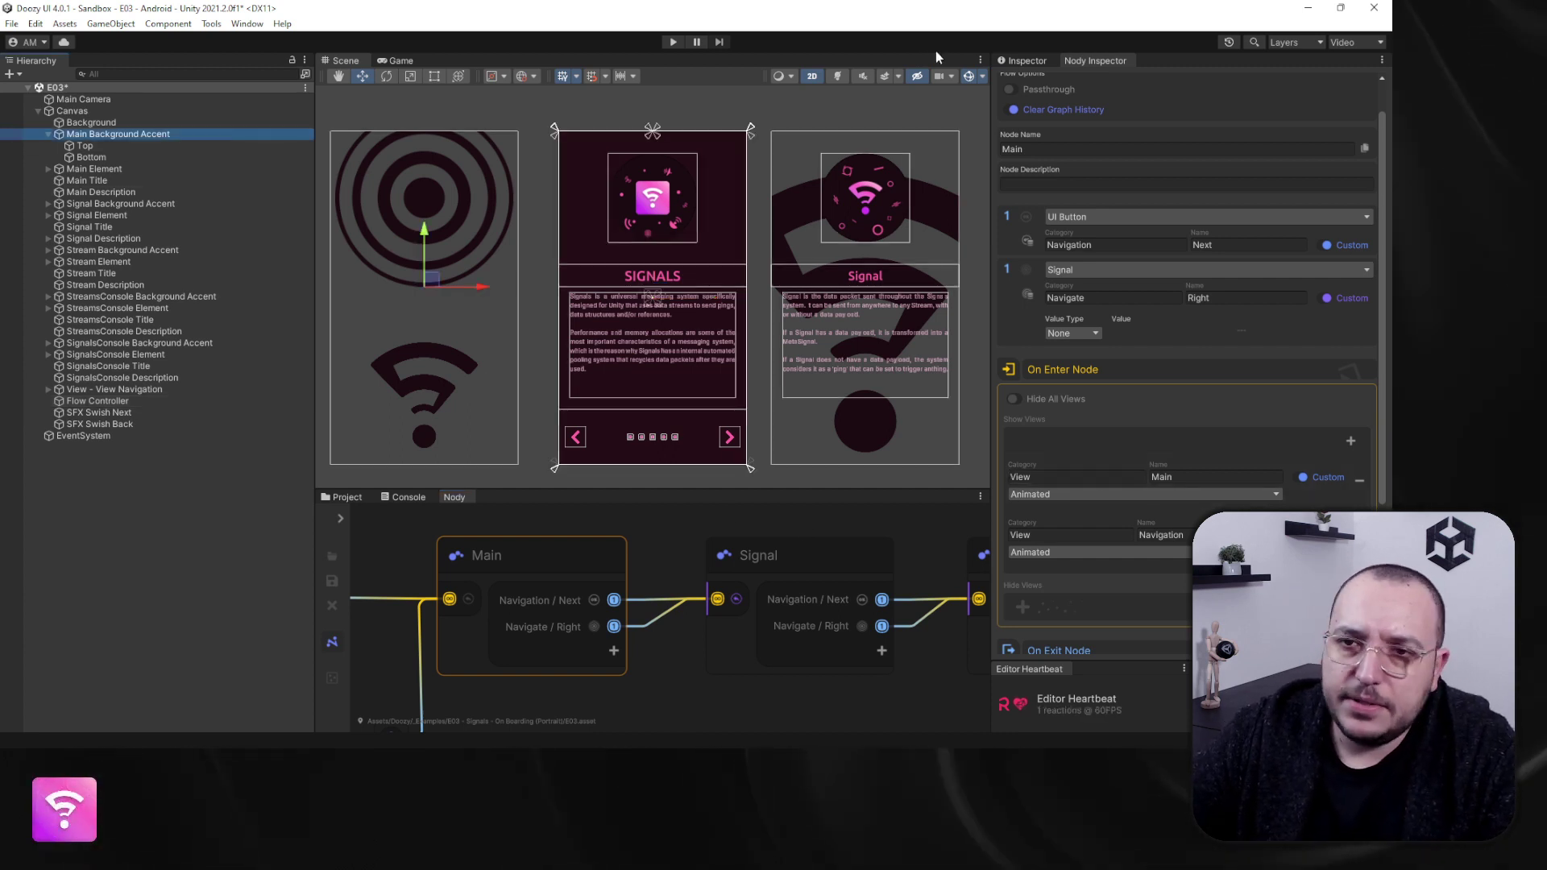
left_click(1015, 61)
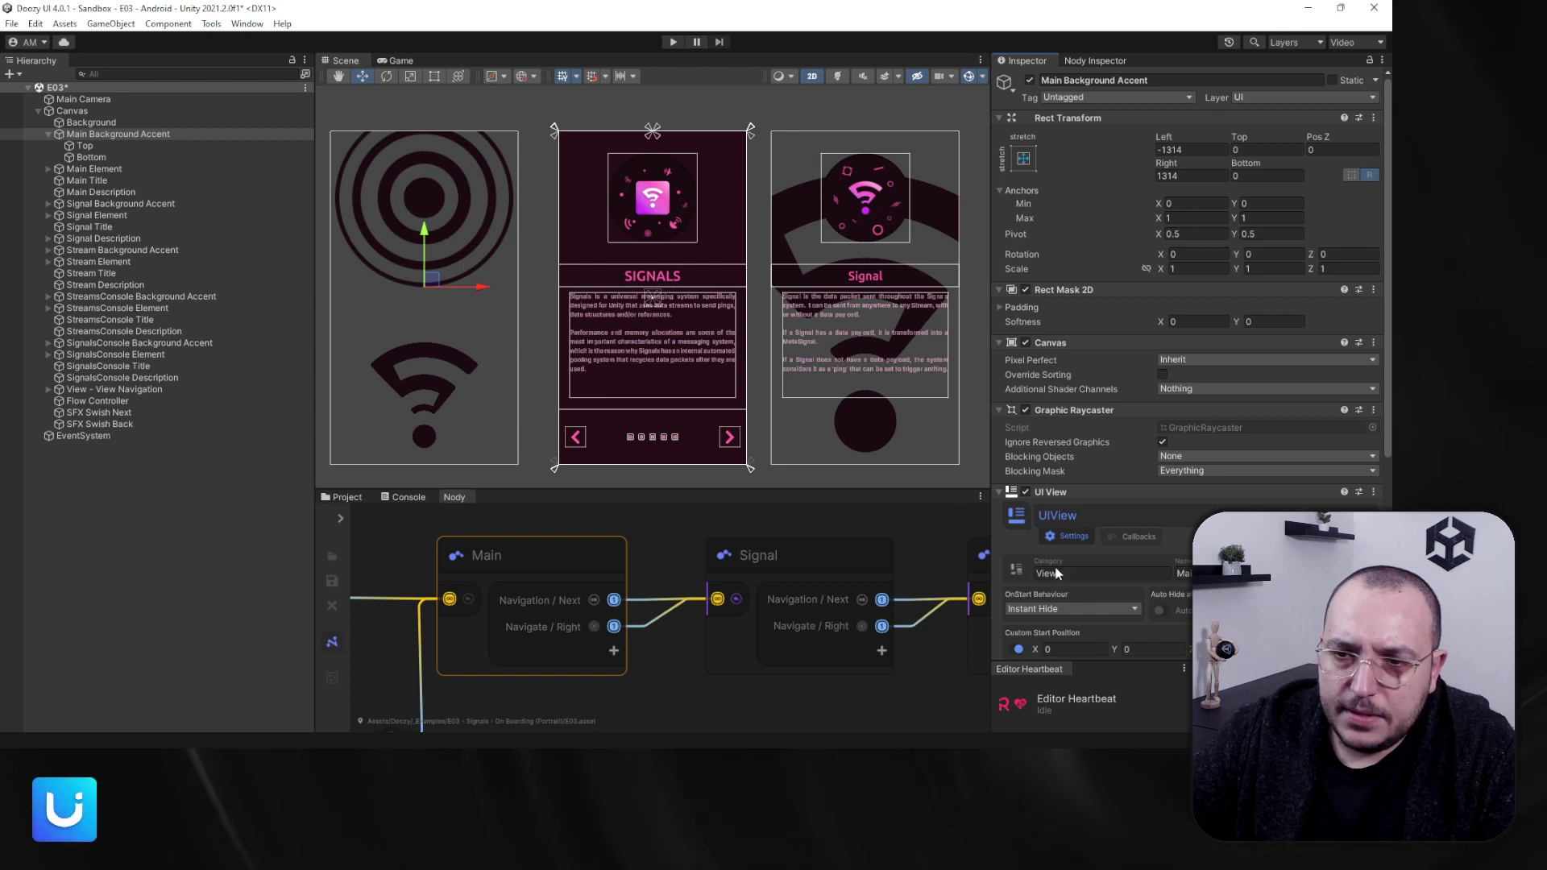
scroll(1072, 565, "down", 2)
scroll(1021, 420, "down", 6)
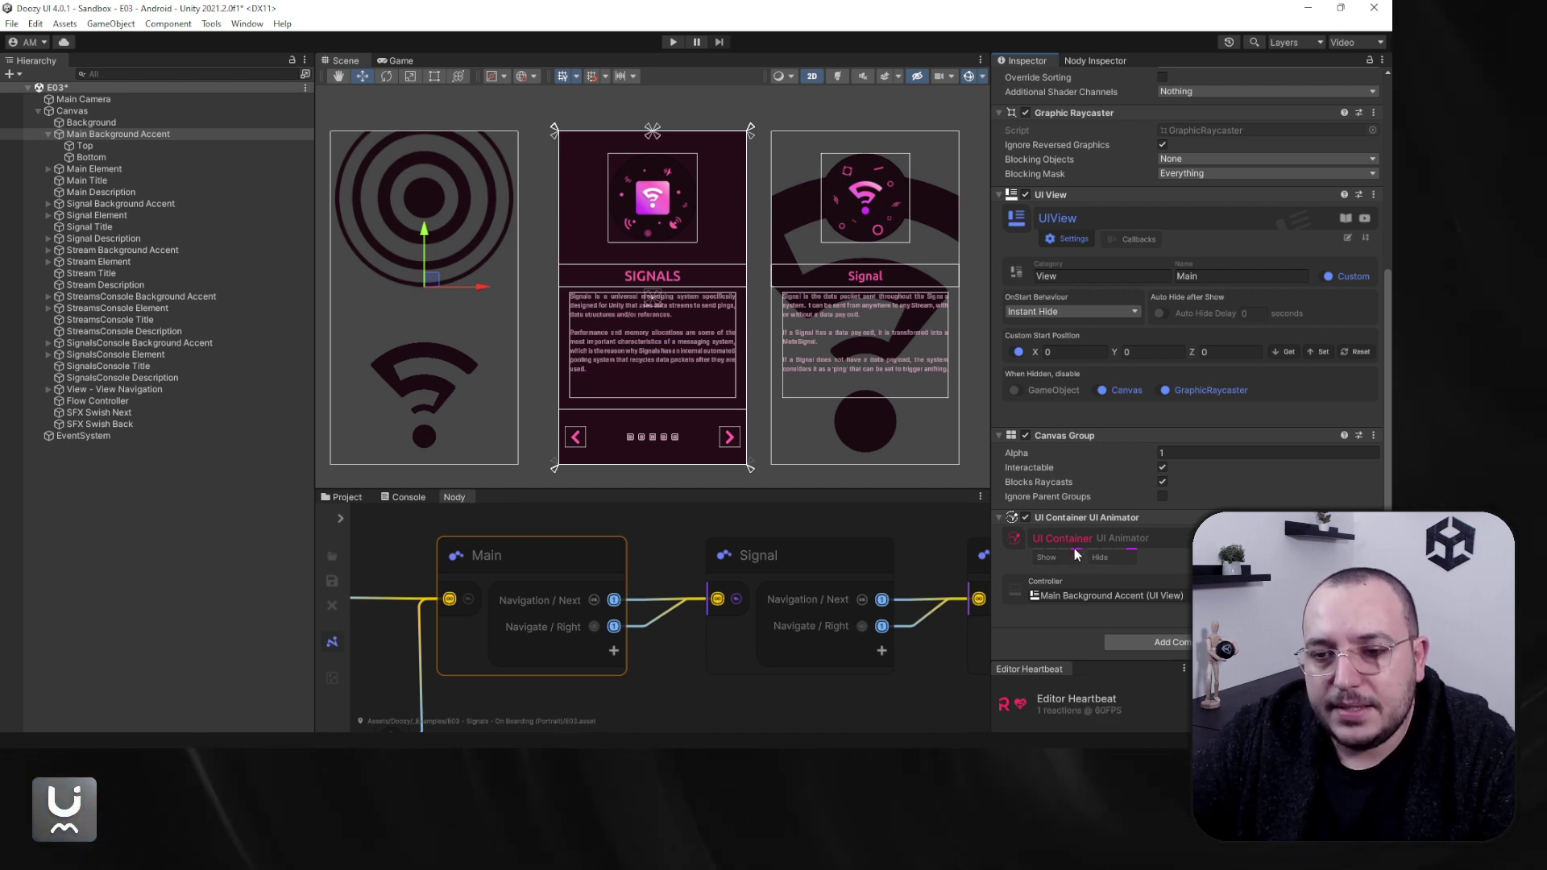
left_click(1069, 557)
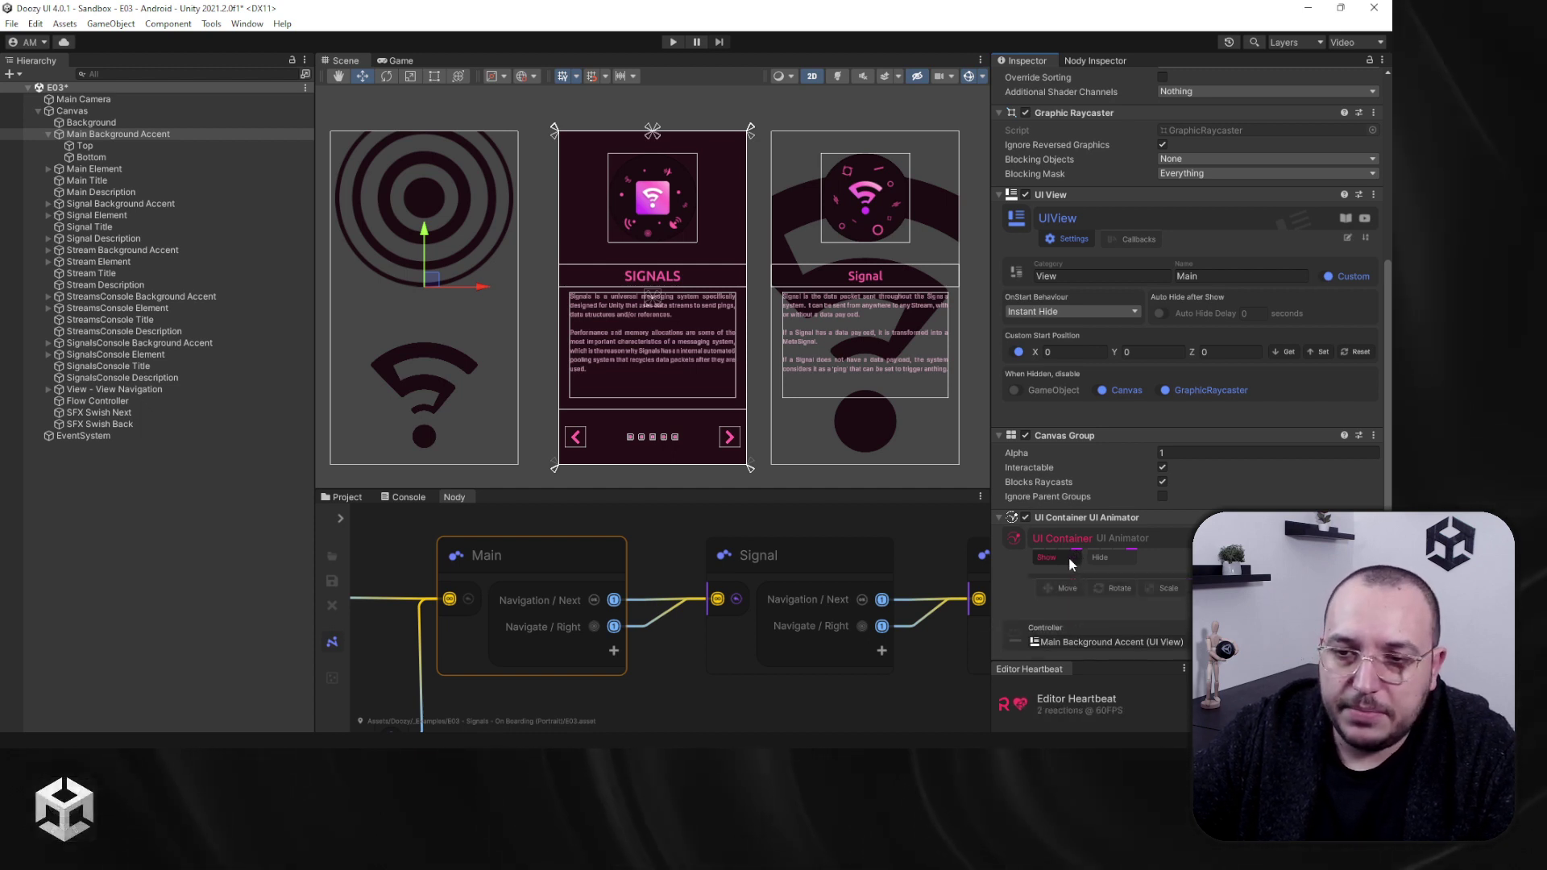
scroll(1084, 596, "down", 5)
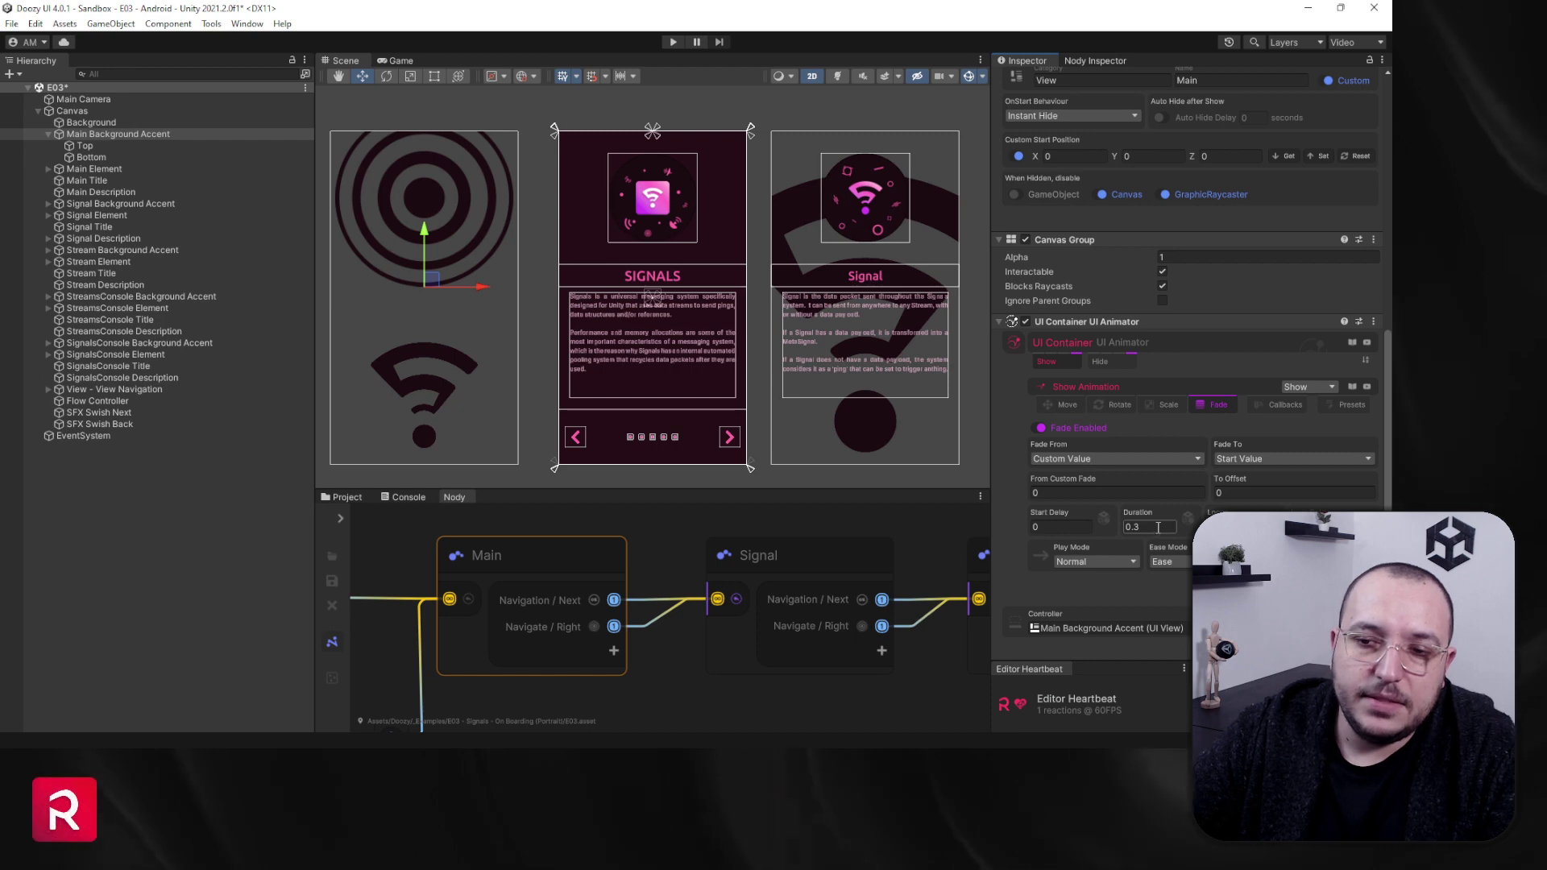
left_click(1100, 361)
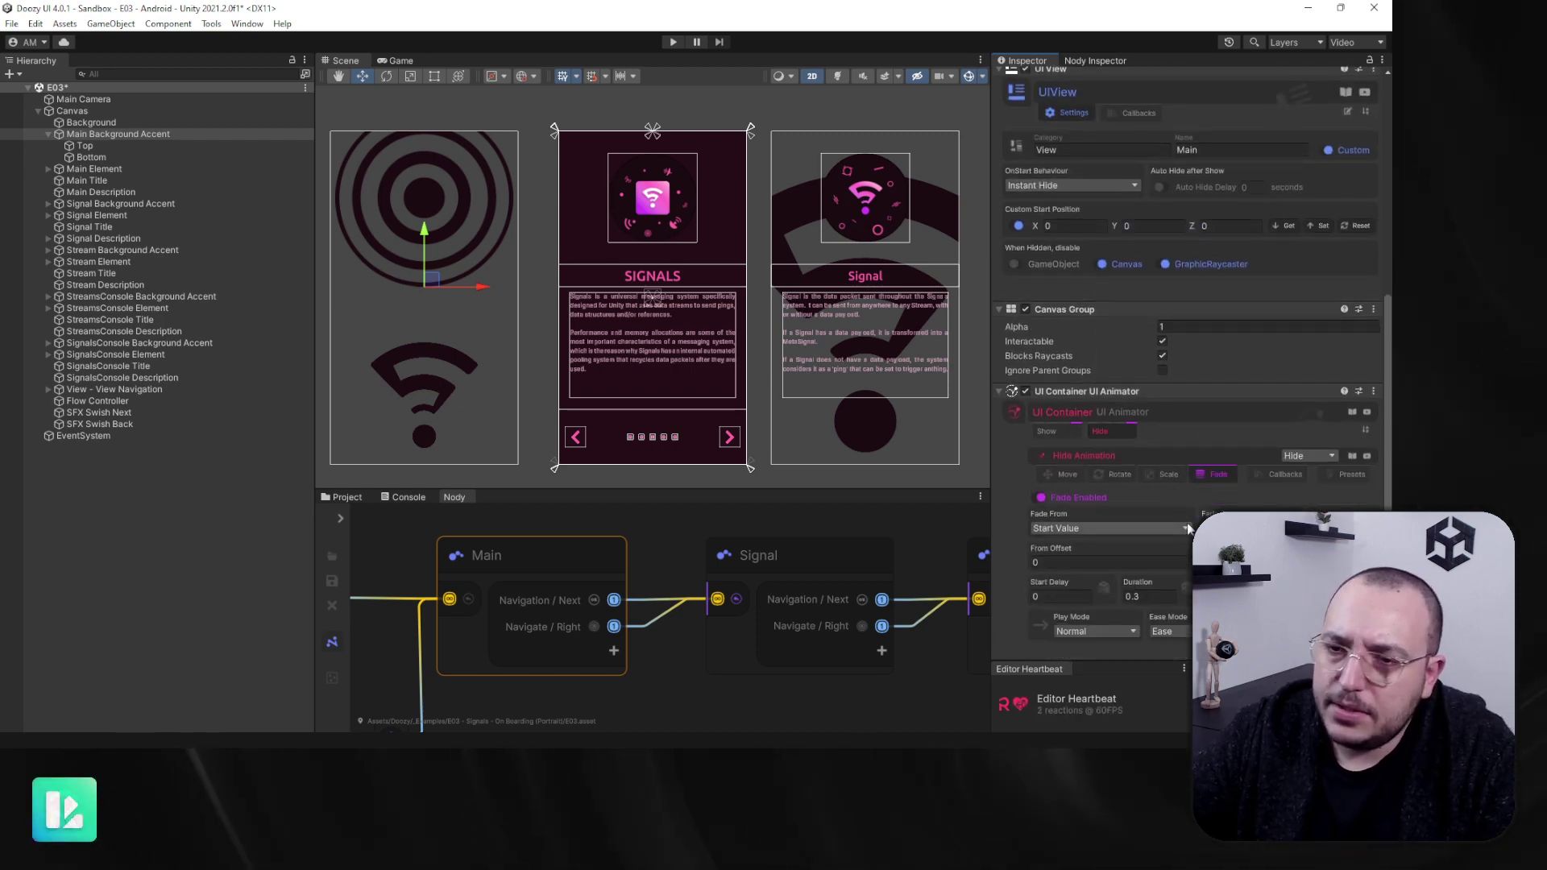
scroll(1168, 556, "down", 2)
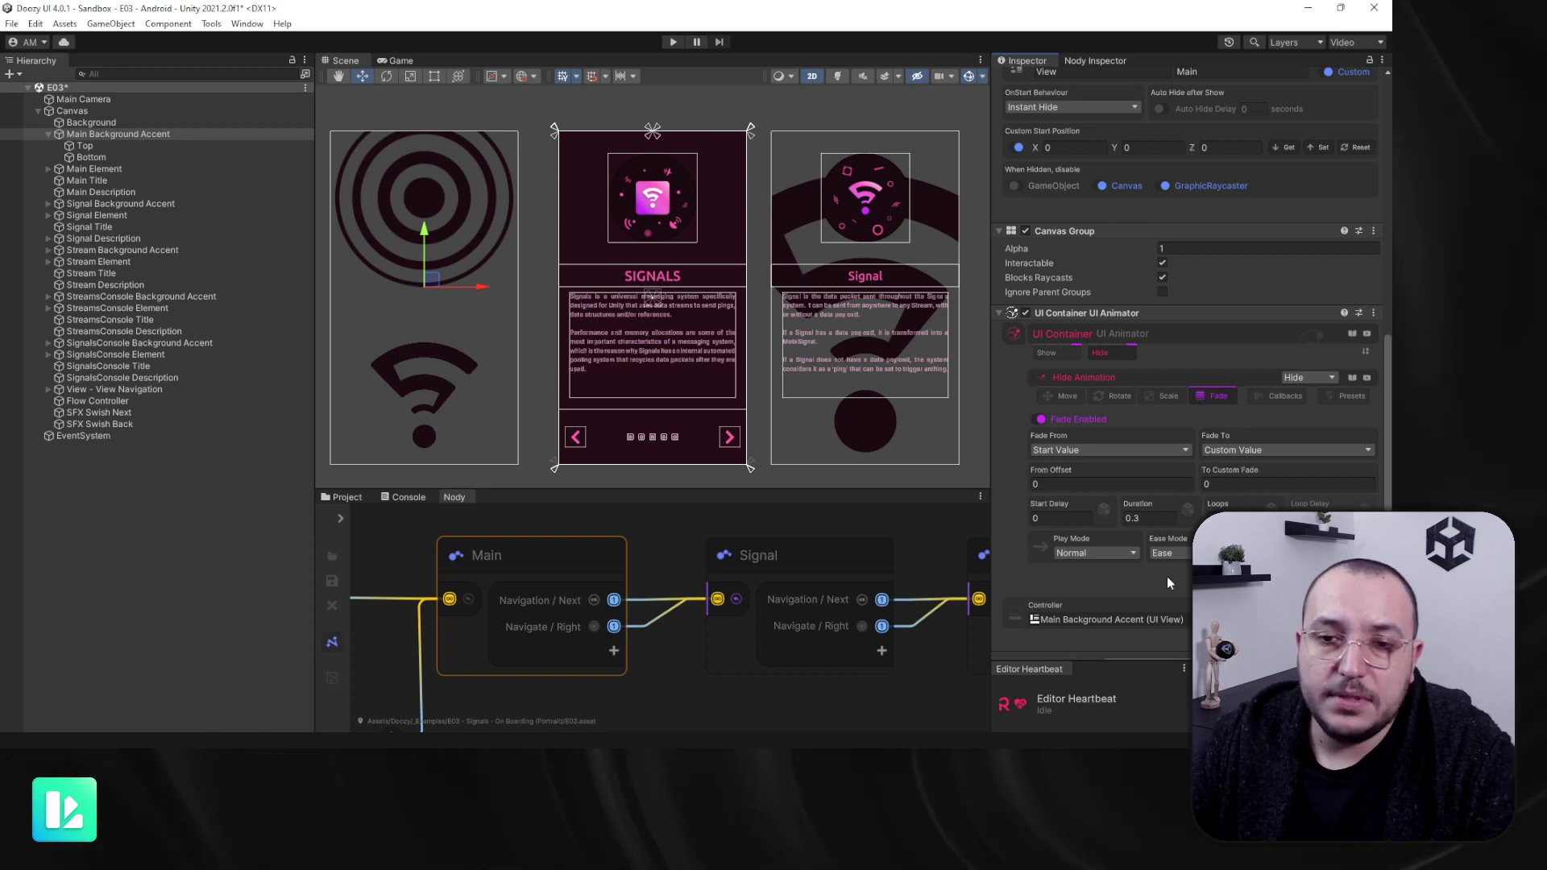
Step: Collapse the Main Background Accent's children and snap the object to its custom start position of 0, 0, 0
left_click(47, 133)
scroll(1124, 264, "up", 4)
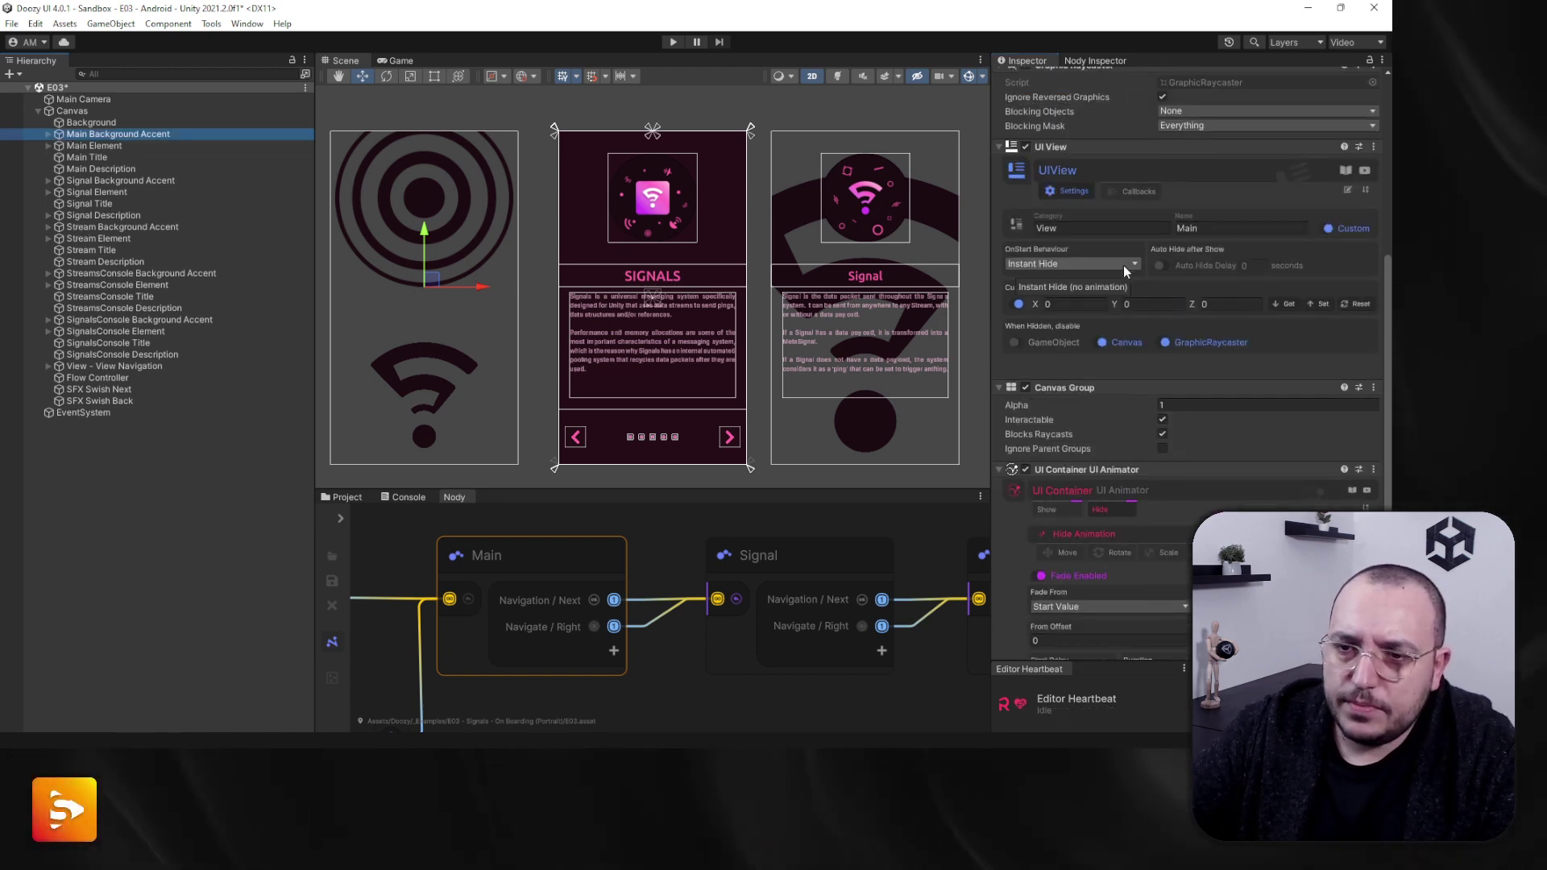
scroll(1123, 264, "down", 2)
scroll(1157, 391, "up", 3)
scroll(1290, 407, "up", 1)
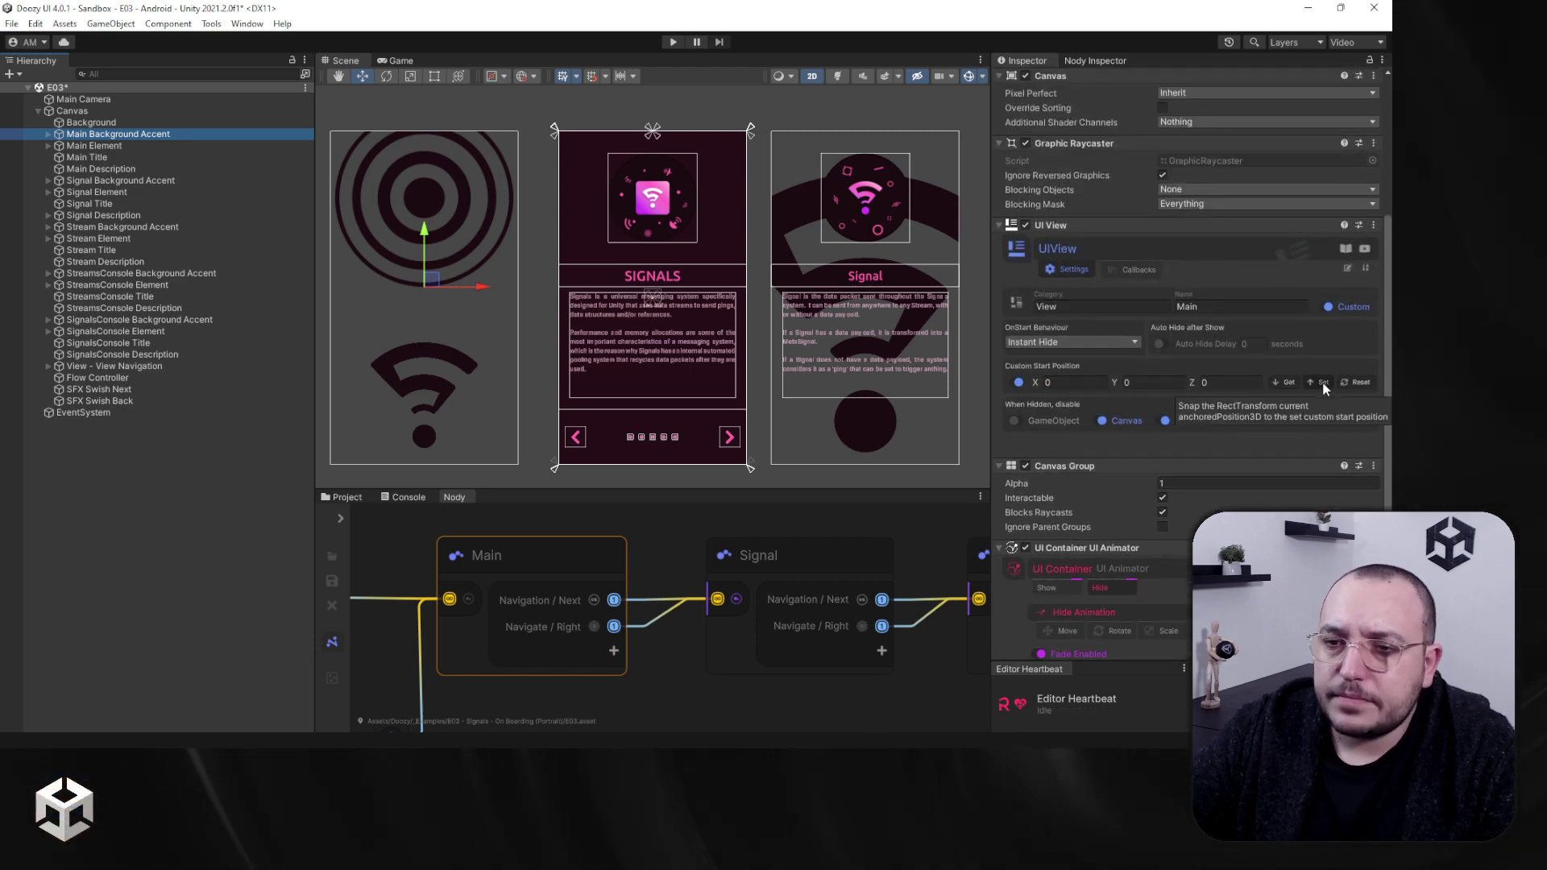
left_click(1323, 382)
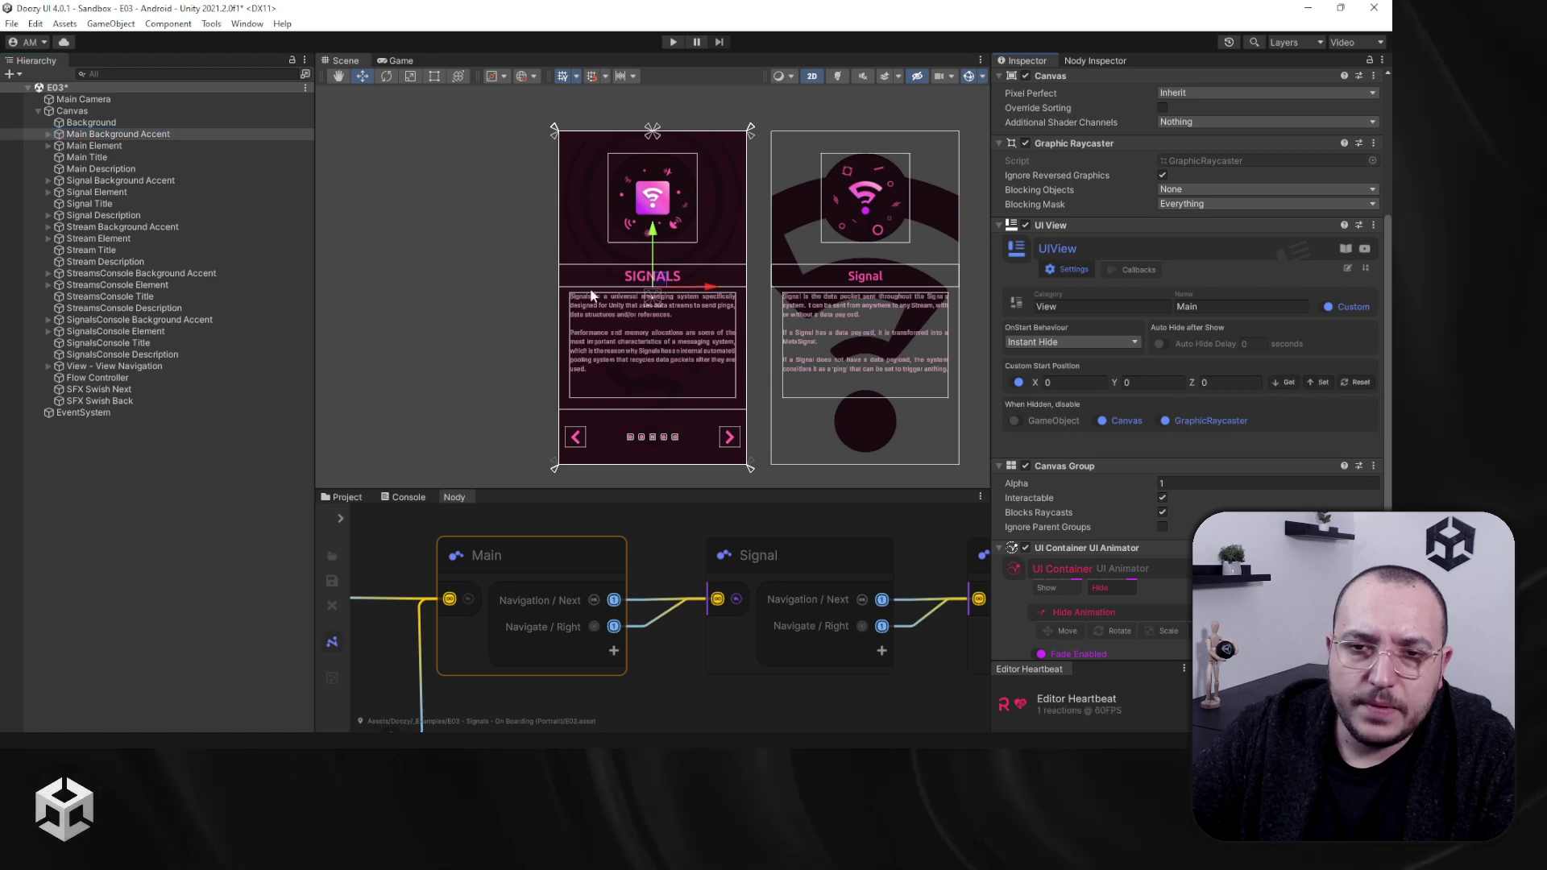
Step: Select the Main, Signal, Stream, StreamsConsole and SignalsConsole Element objects together and view them across all five cards
left_click(137, 146)
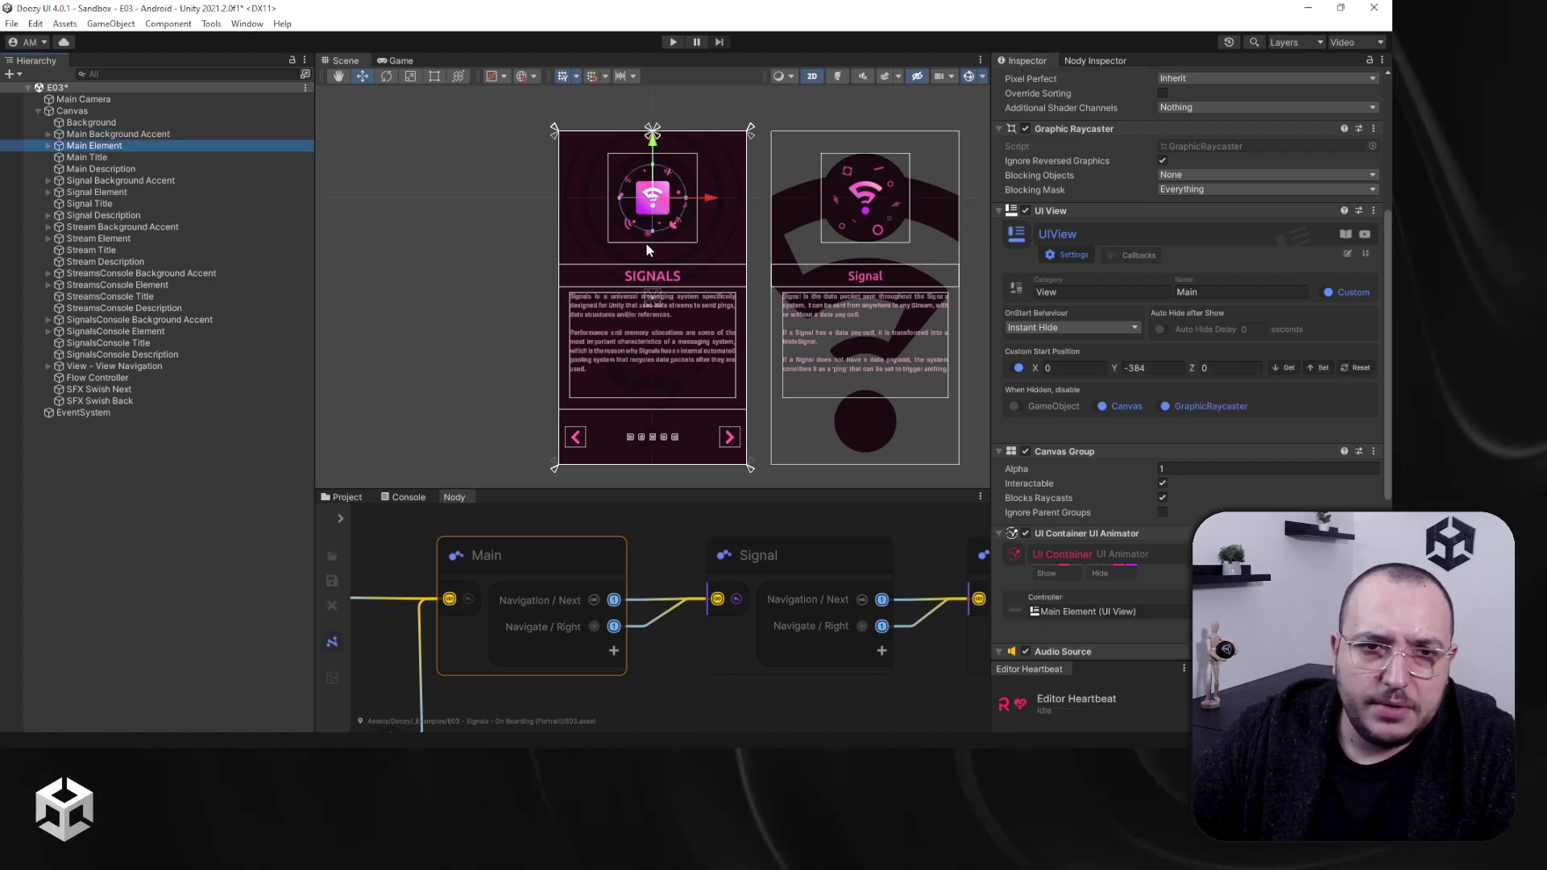
left_click(128, 191, "ctrl")
left_click(134, 239, "ctrl")
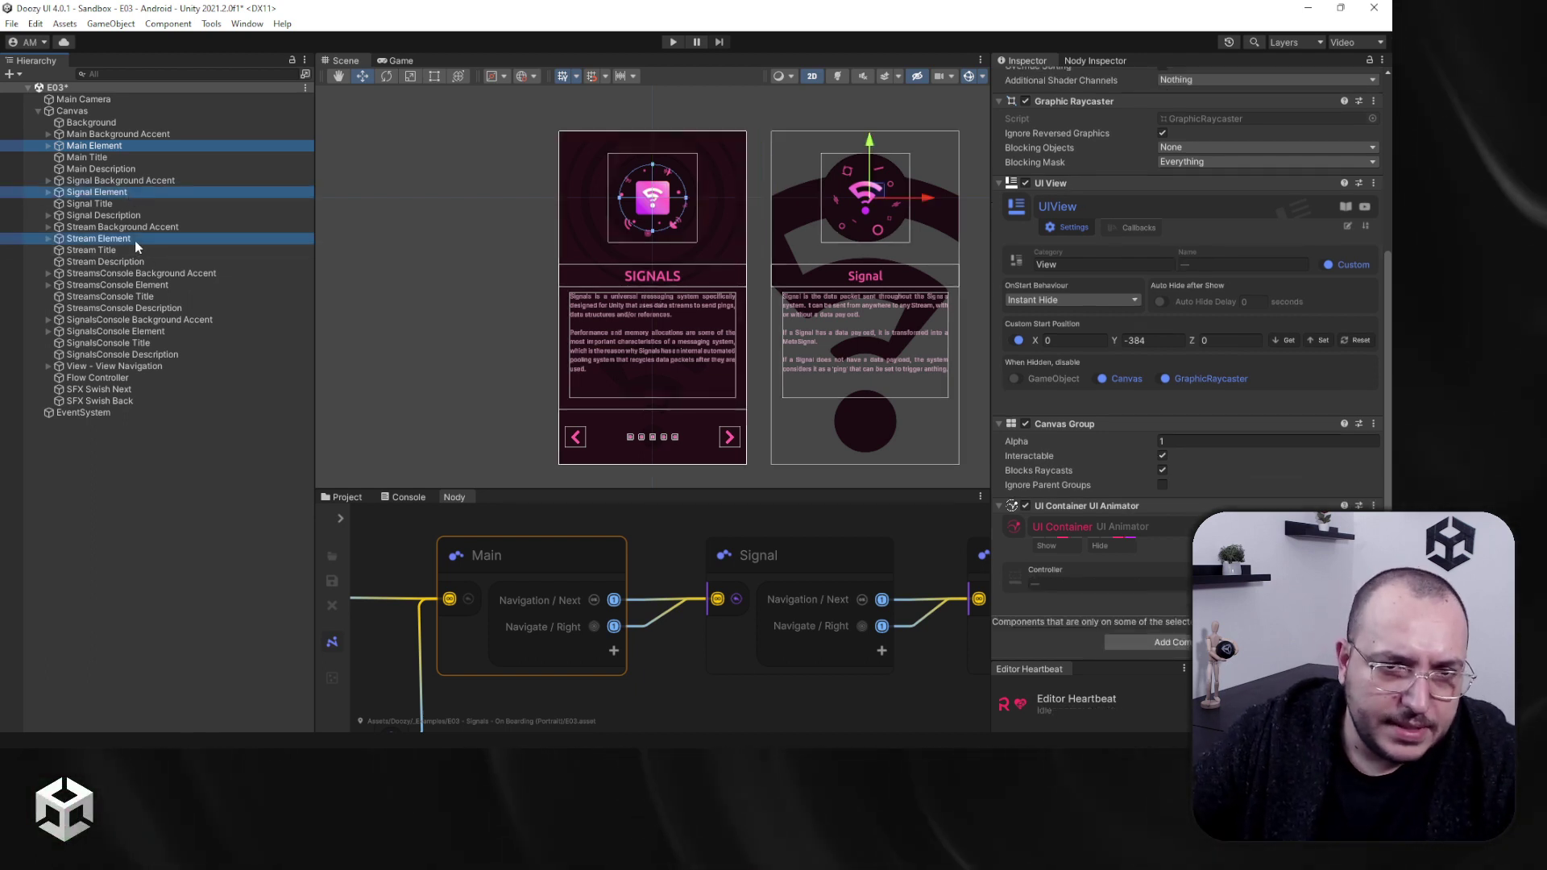
left_click(137, 285, "ctrl")
left_click(150, 332, "ctrl")
scroll(540, 377, "down", 5)
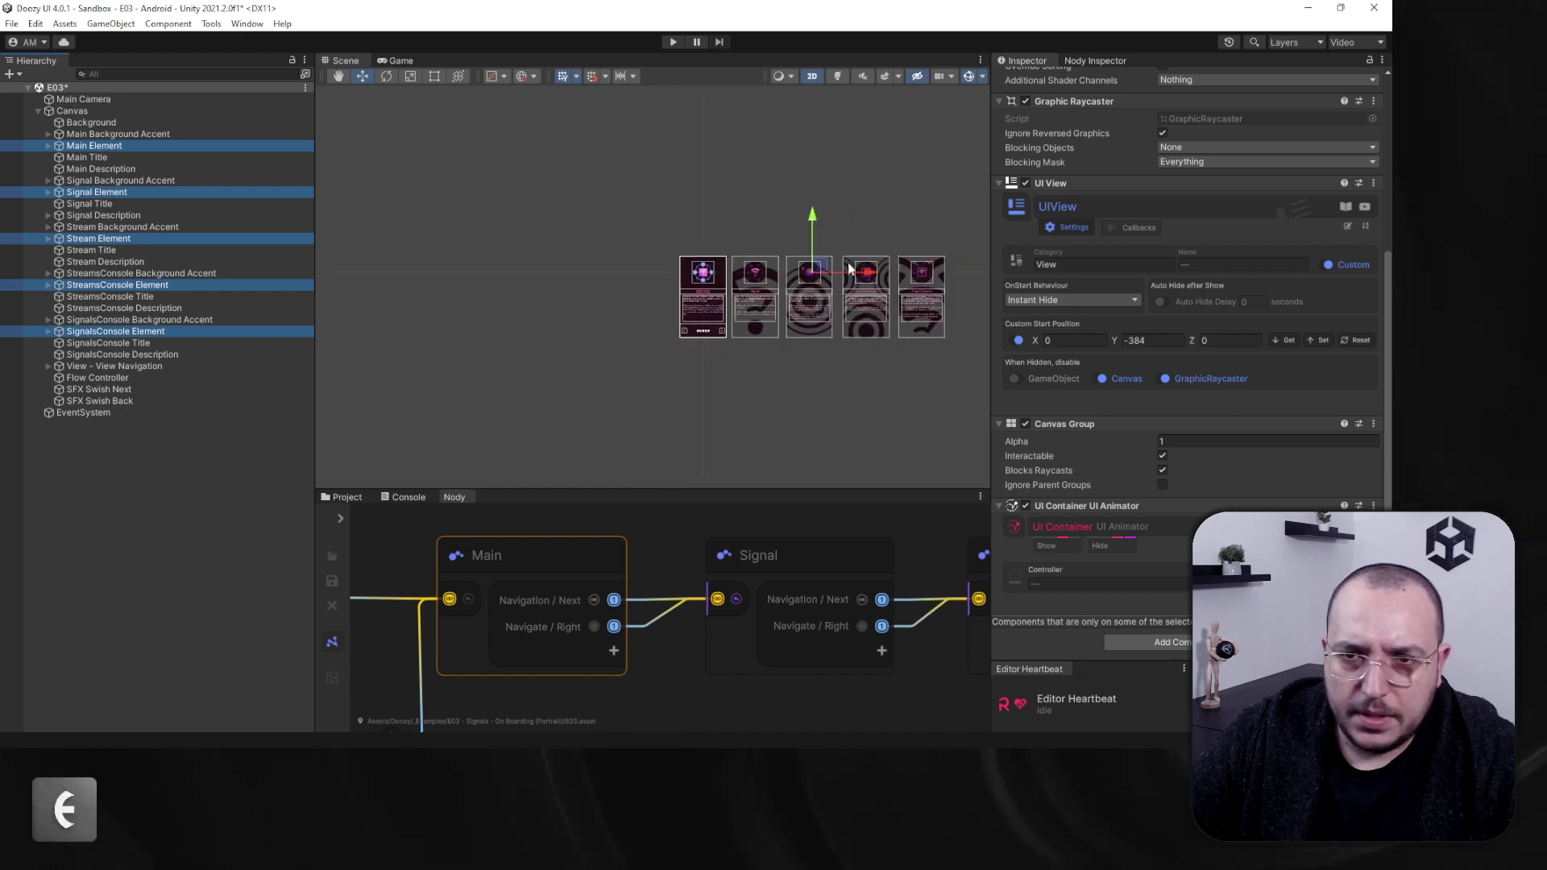
scroll(780, 266, "up", 5)
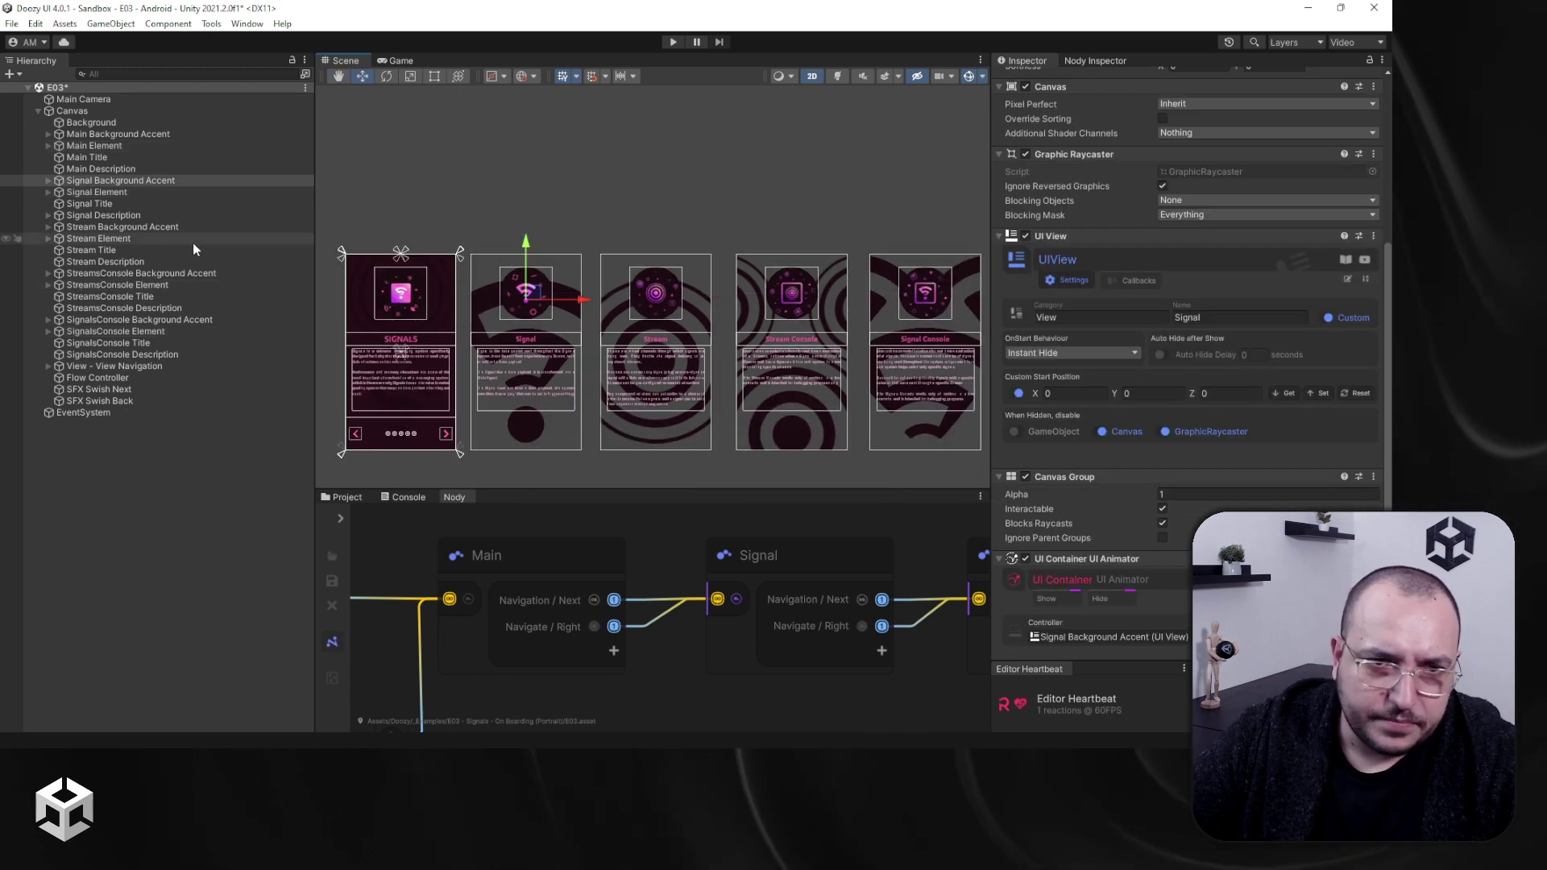
Step: Inspect the Main Element's UI View component and the Show and Hide animations in its UI Container UI Animator
left_click(121, 145)
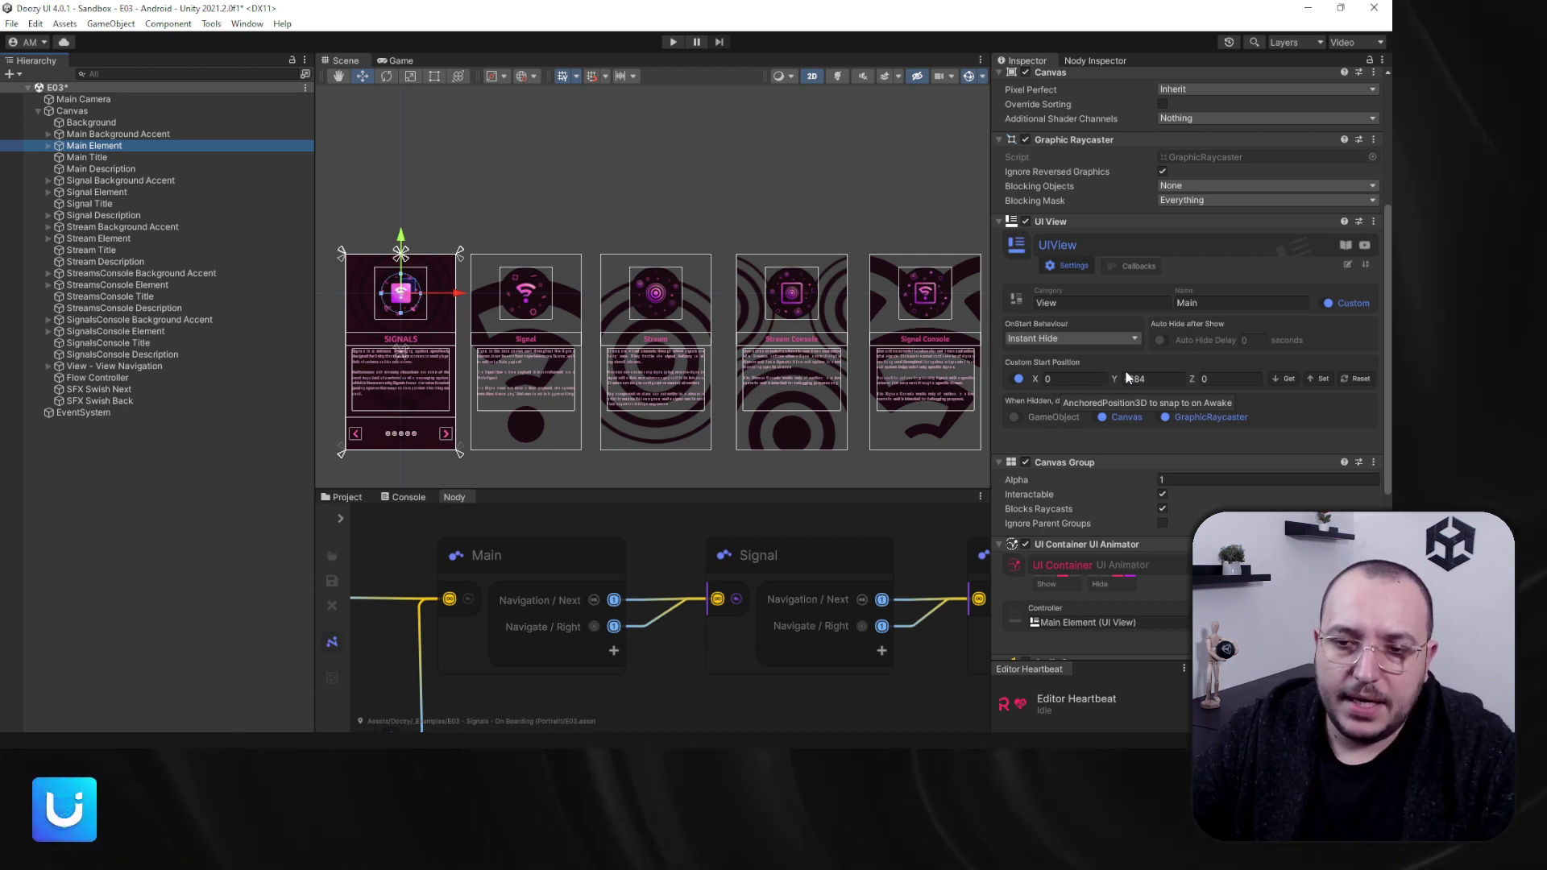
scroll(1124, 458, "down", 3)
left_click(1065, 472)
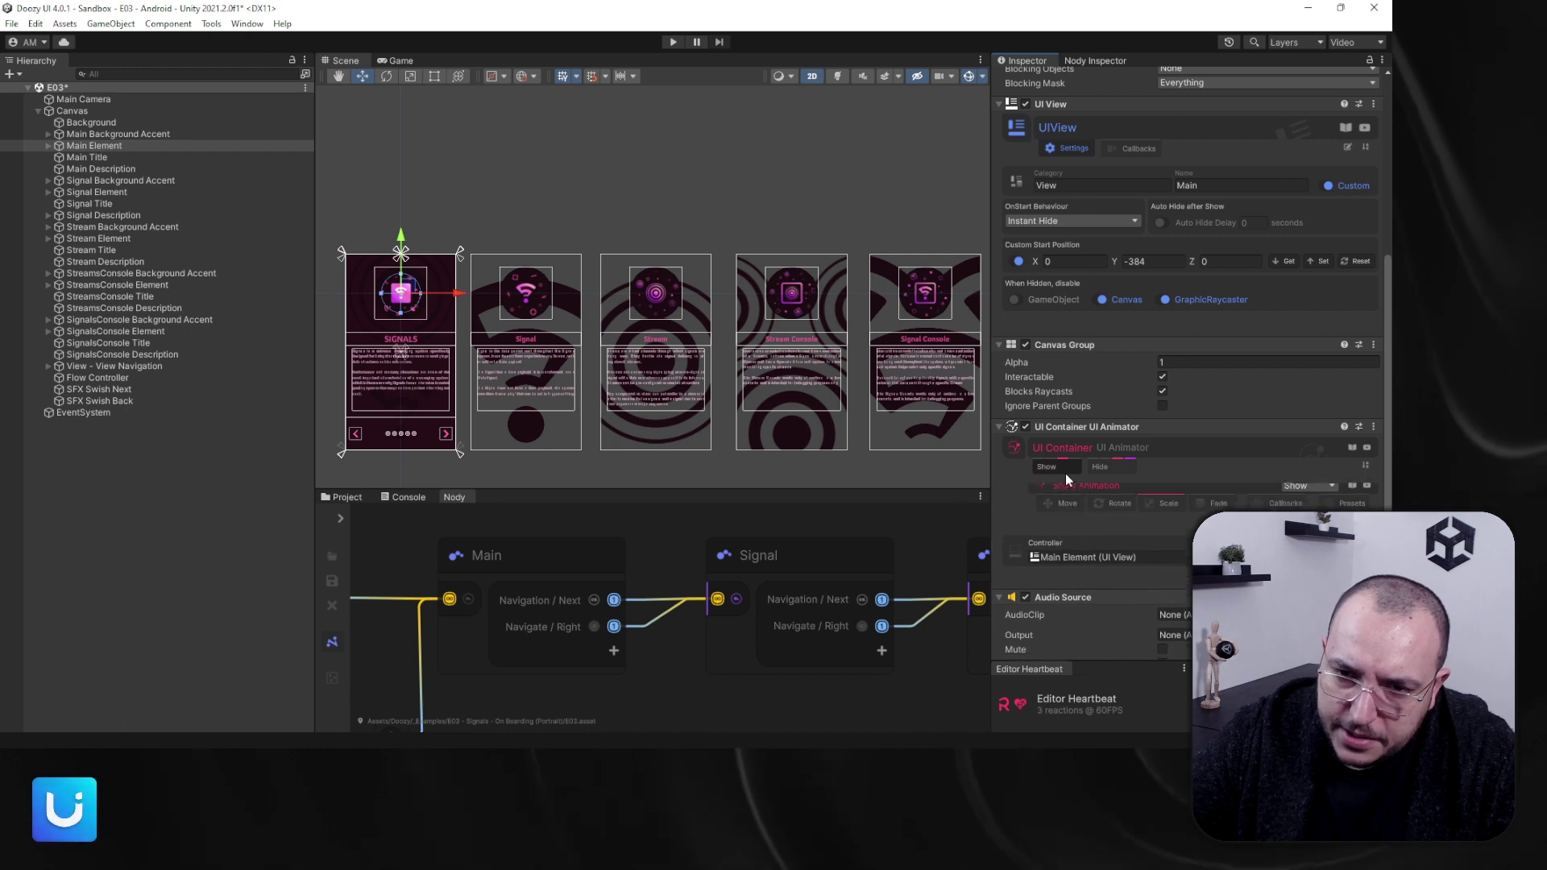
left_click(1110, 465)
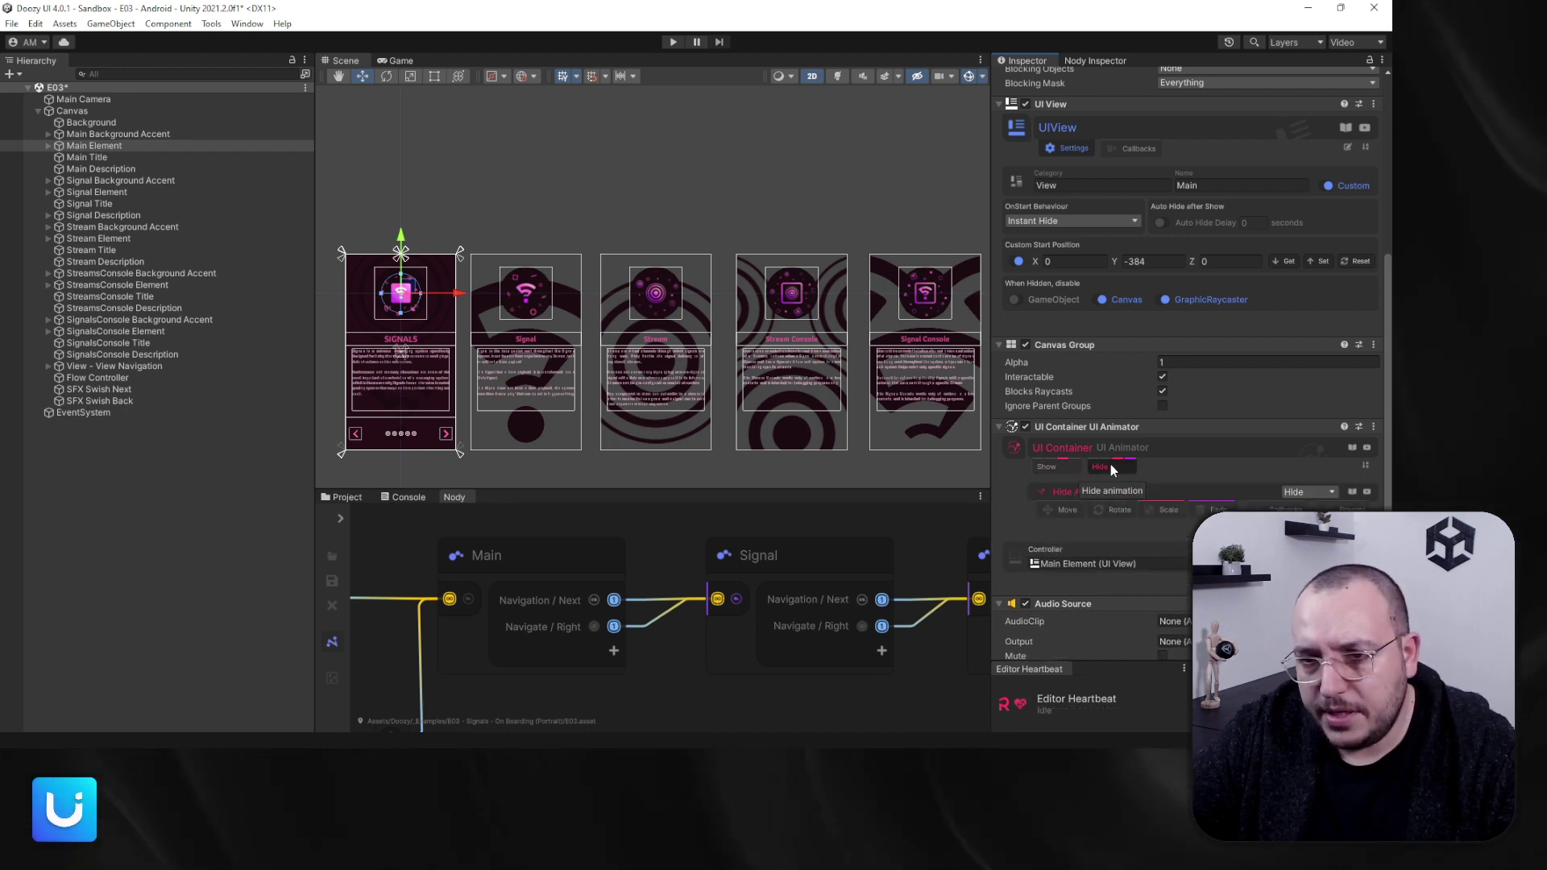
left_click(1119, 465)
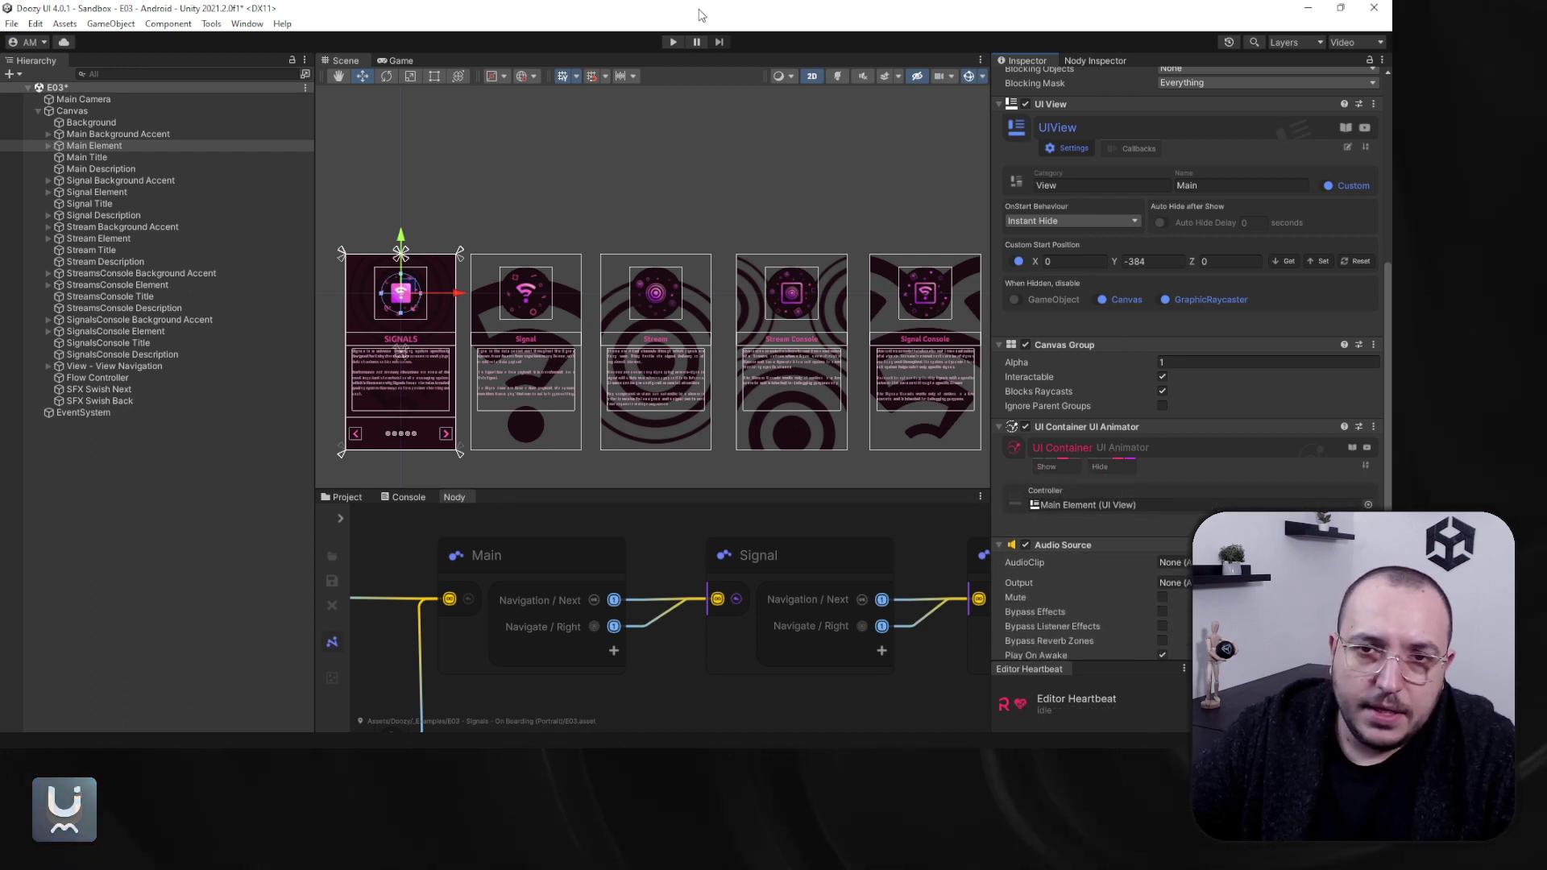
Step: Run the scene, open the Flow Controller's live graph and inspect the views the Main node shows on enter
left_click(674, 42)
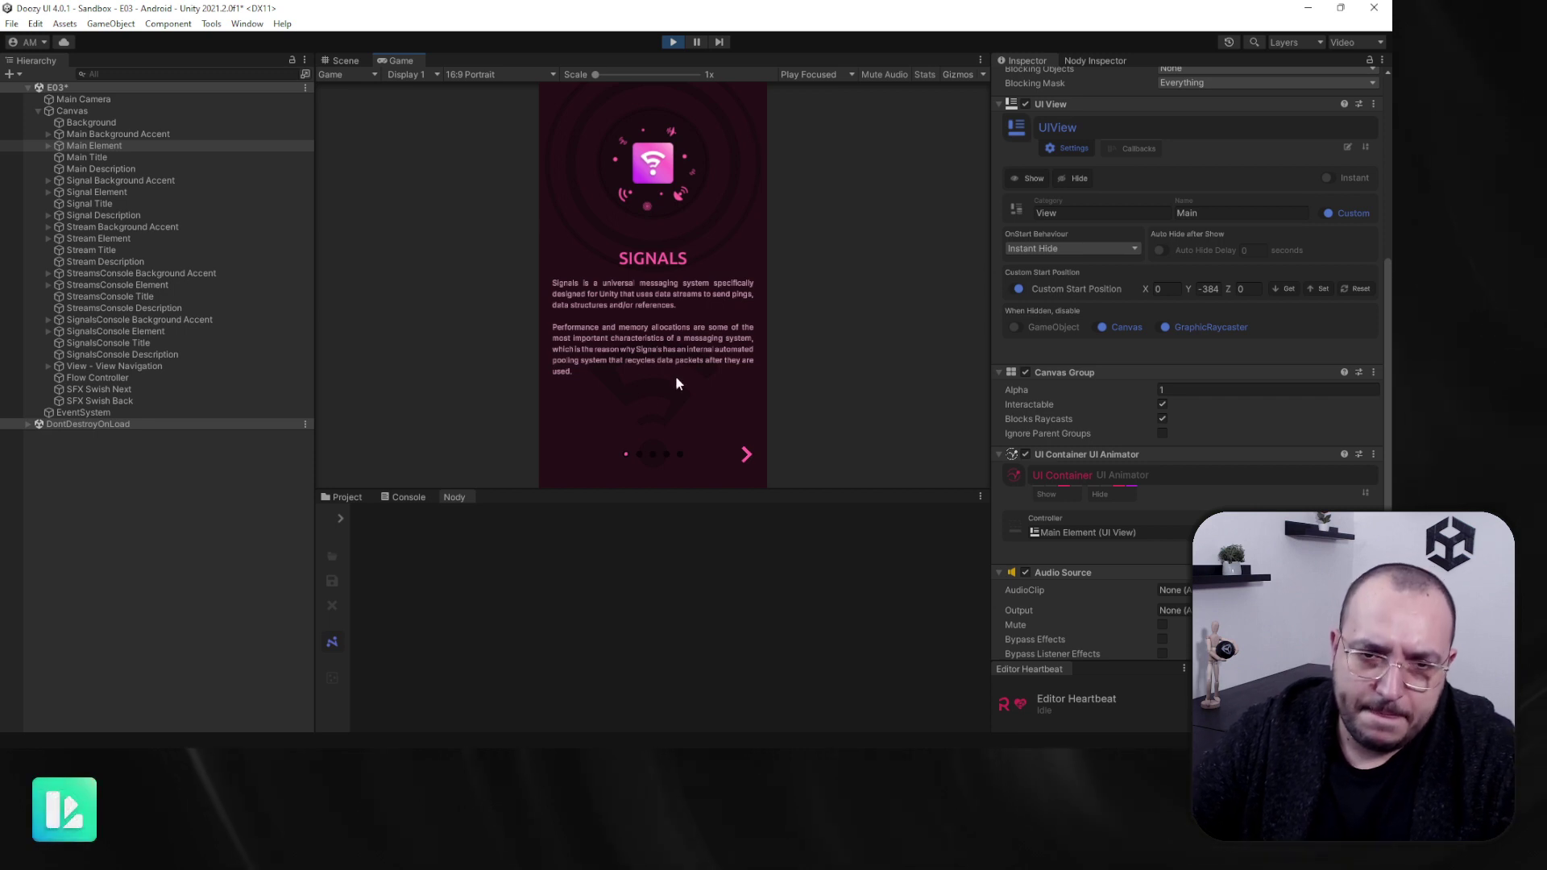
left_click(153, 379)
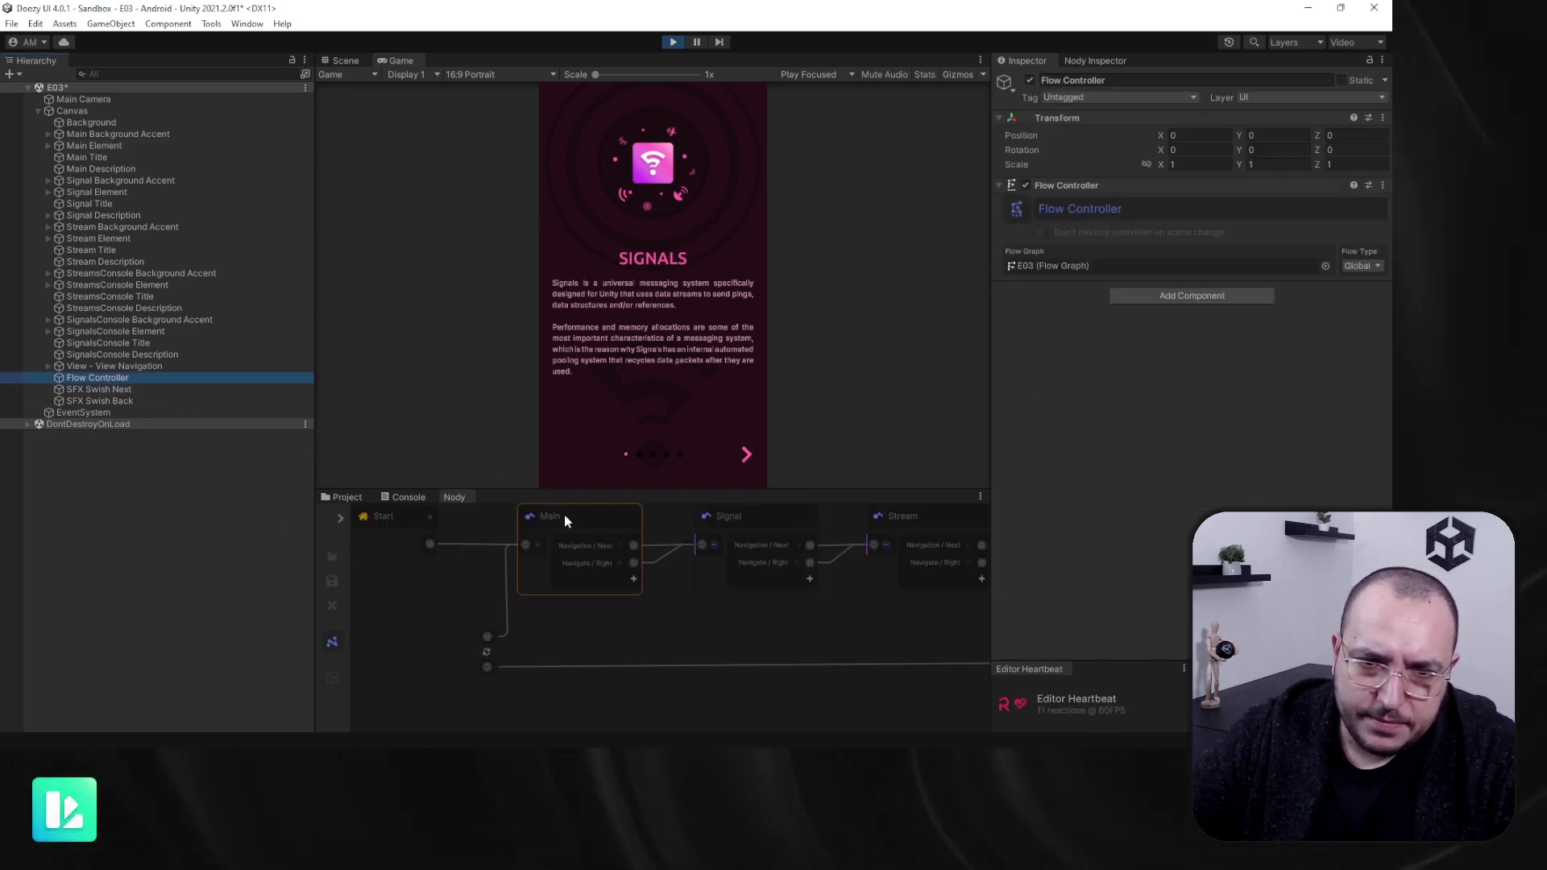
left_click(582, 521)
middle_click_drag(674, 674, 688, 738)
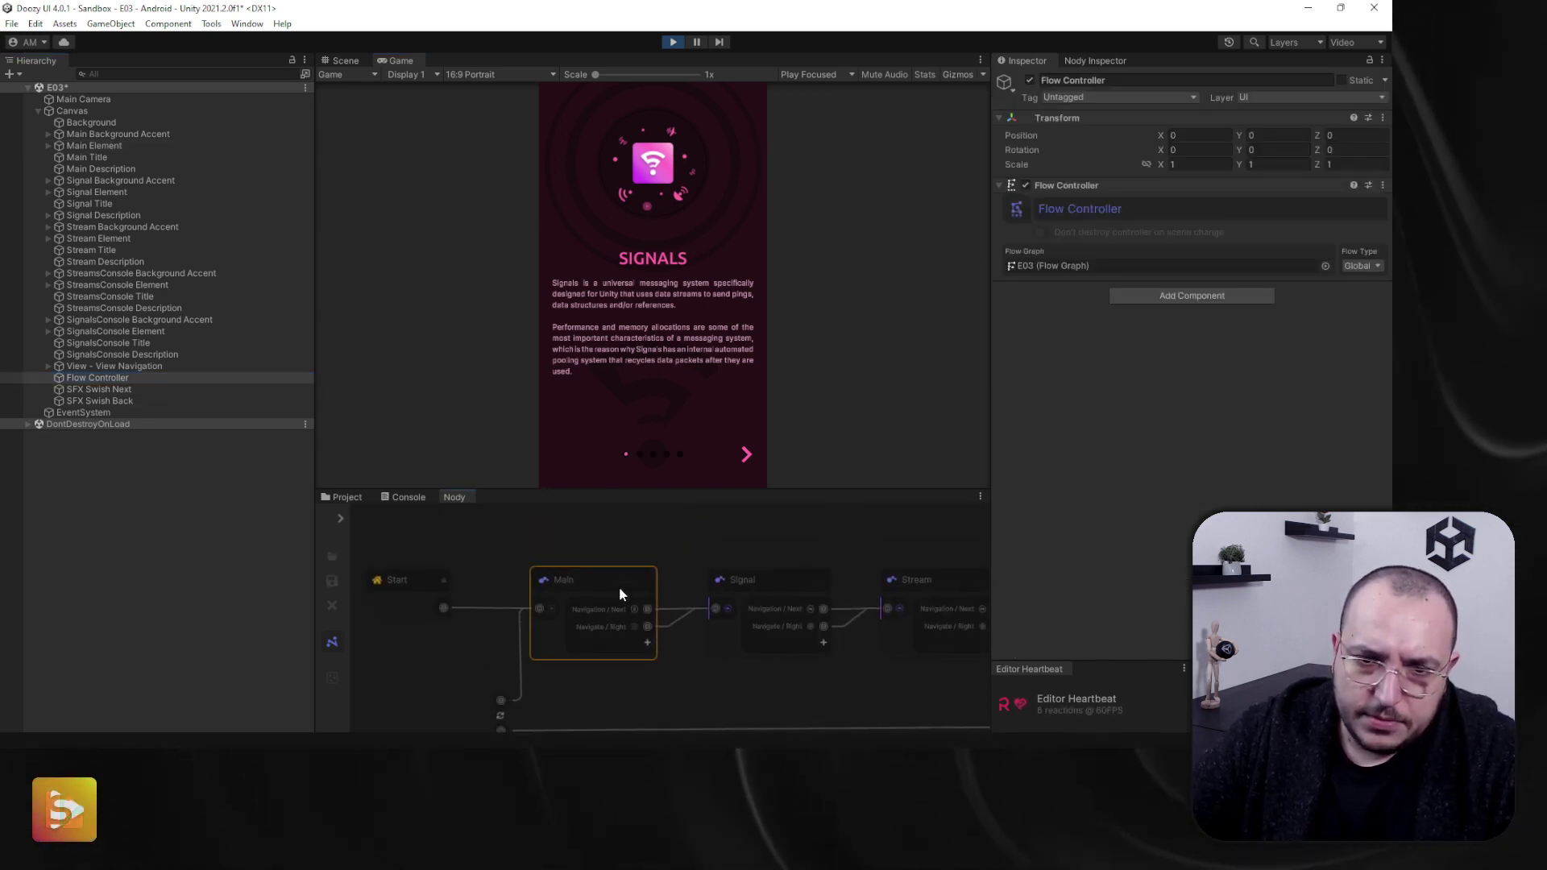
left_click(1072, 61)
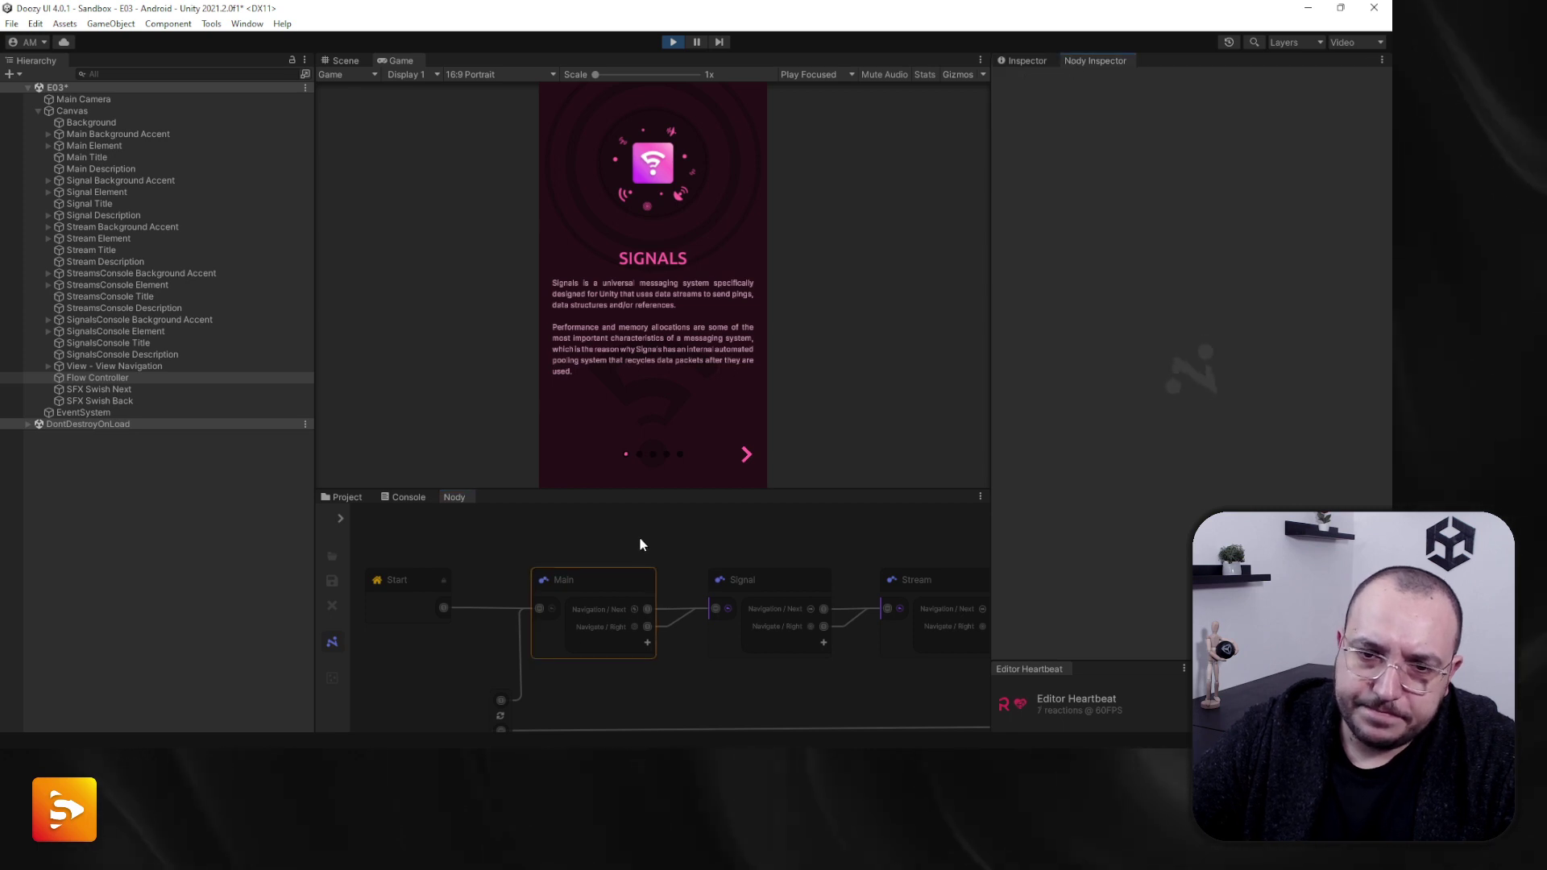
left_click(606, 580)
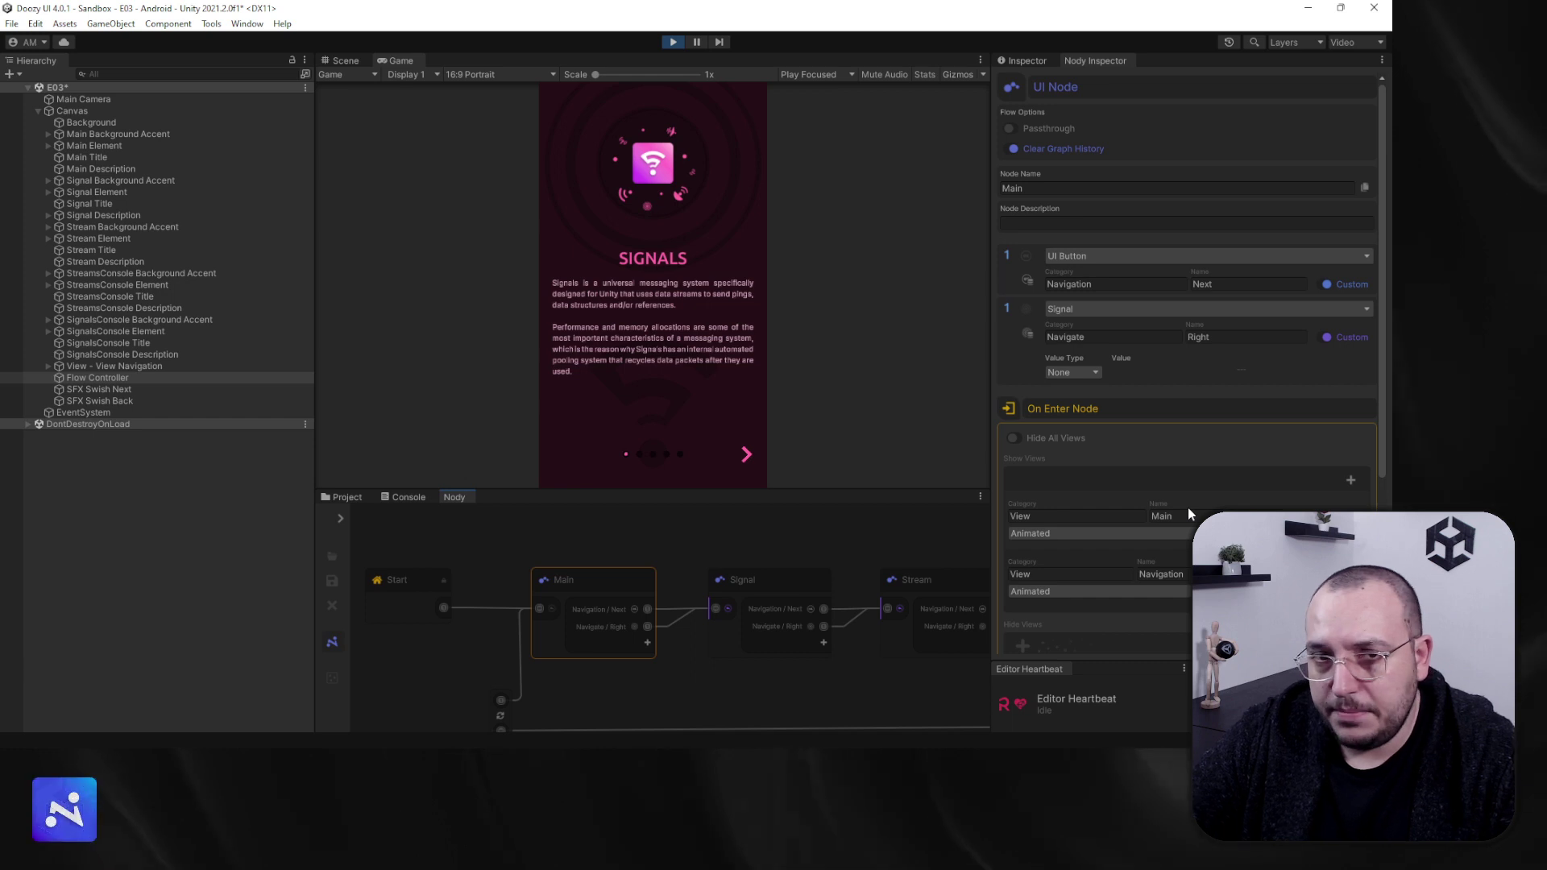
Step: Hide the Main Background Accent and Main Element views in the running scene through their UI View components
left_click(148, 136)
left_click(1027, 63)
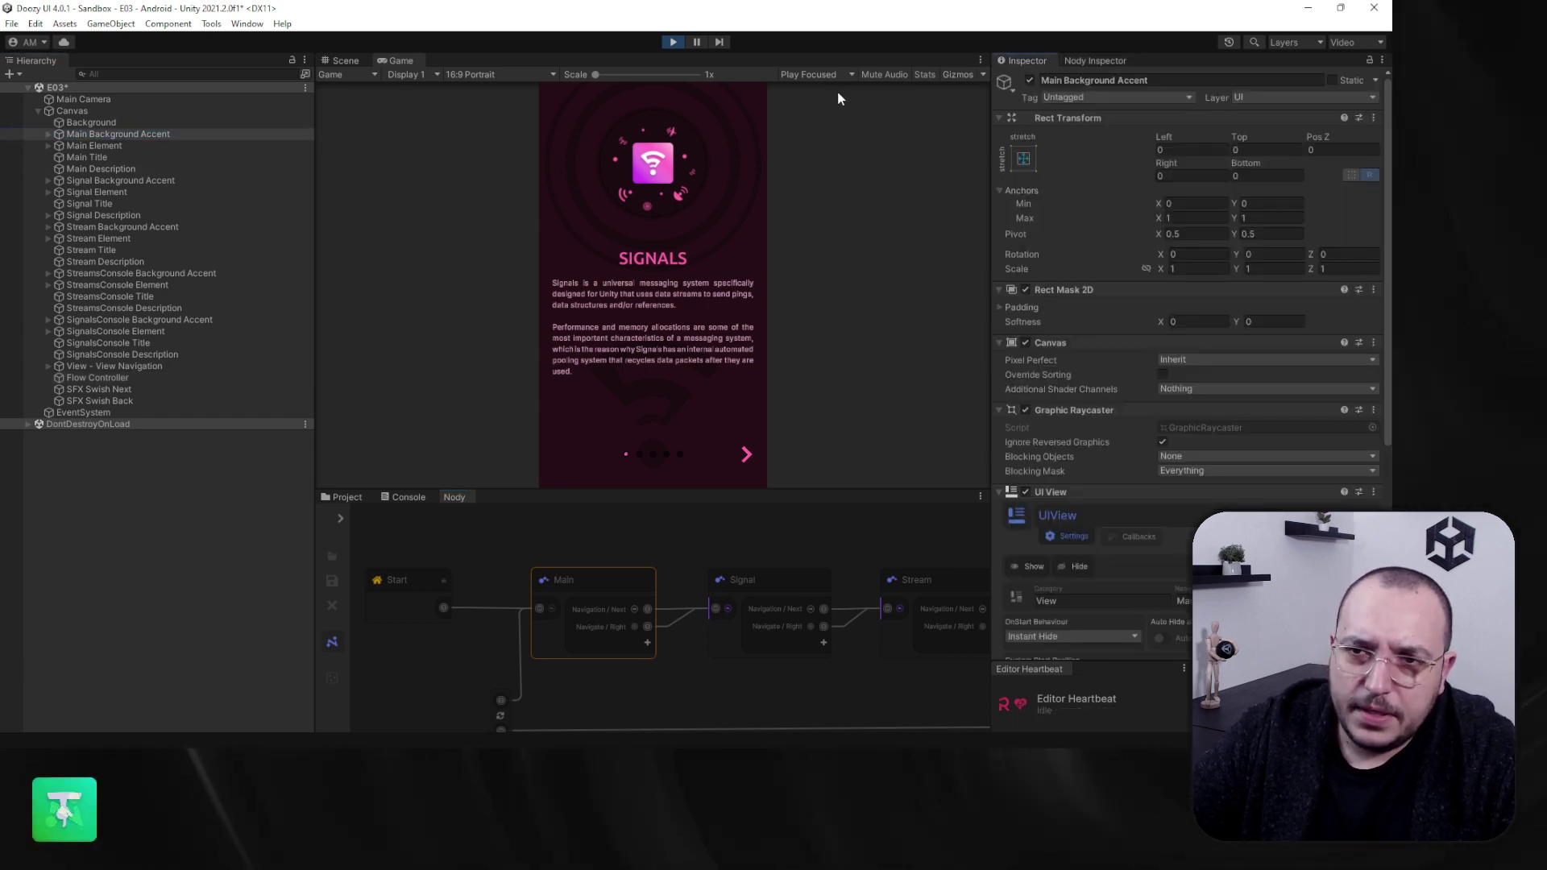
scroll(1109, 406, "down", 10)
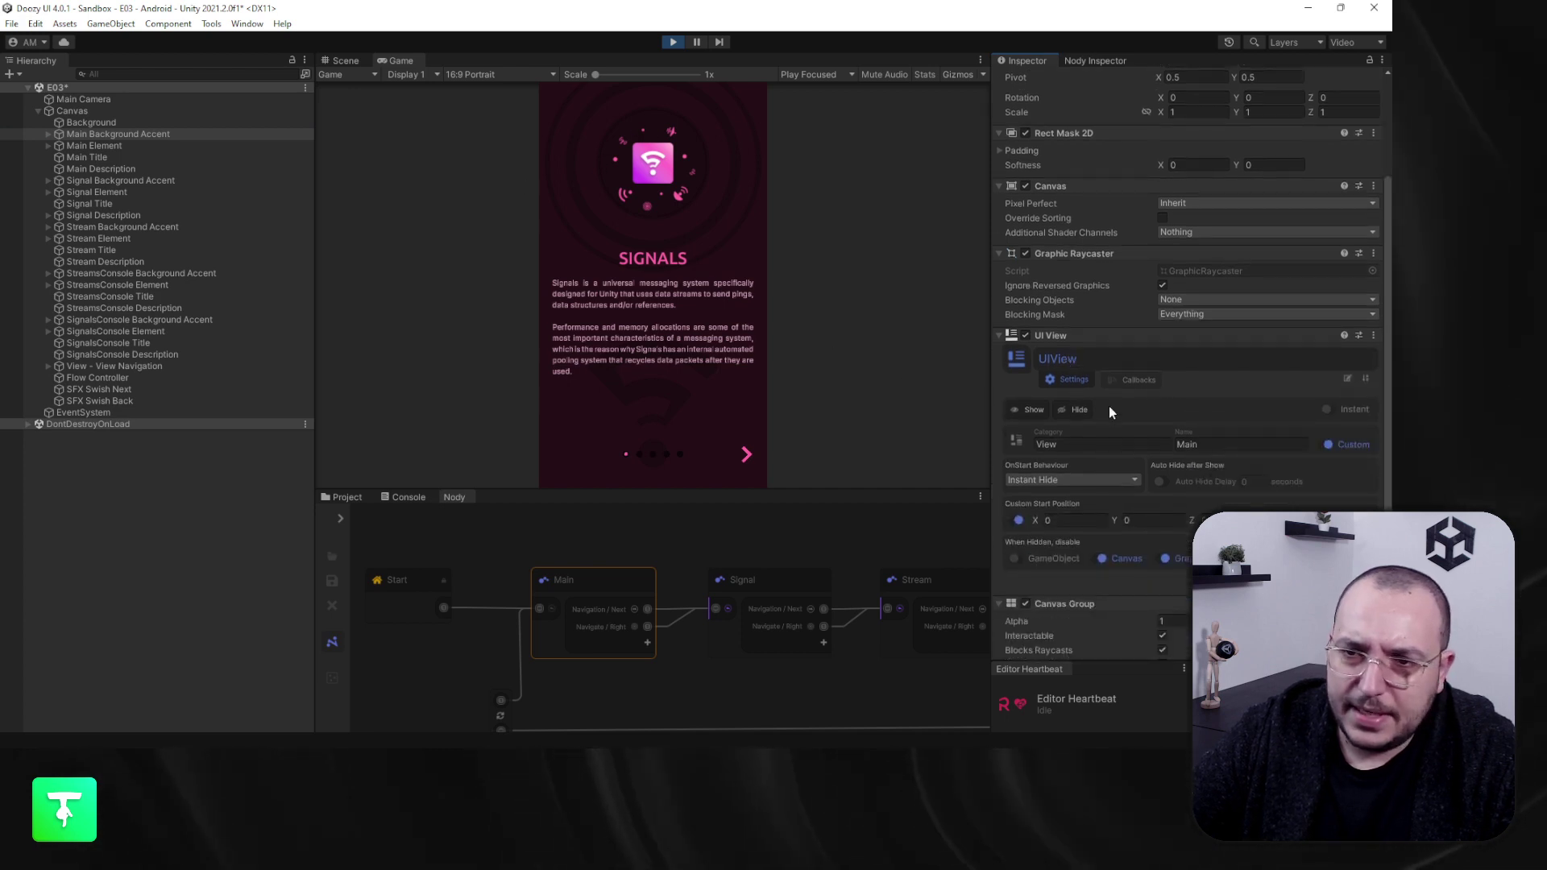
scroll(1125, 473, "up", 4)
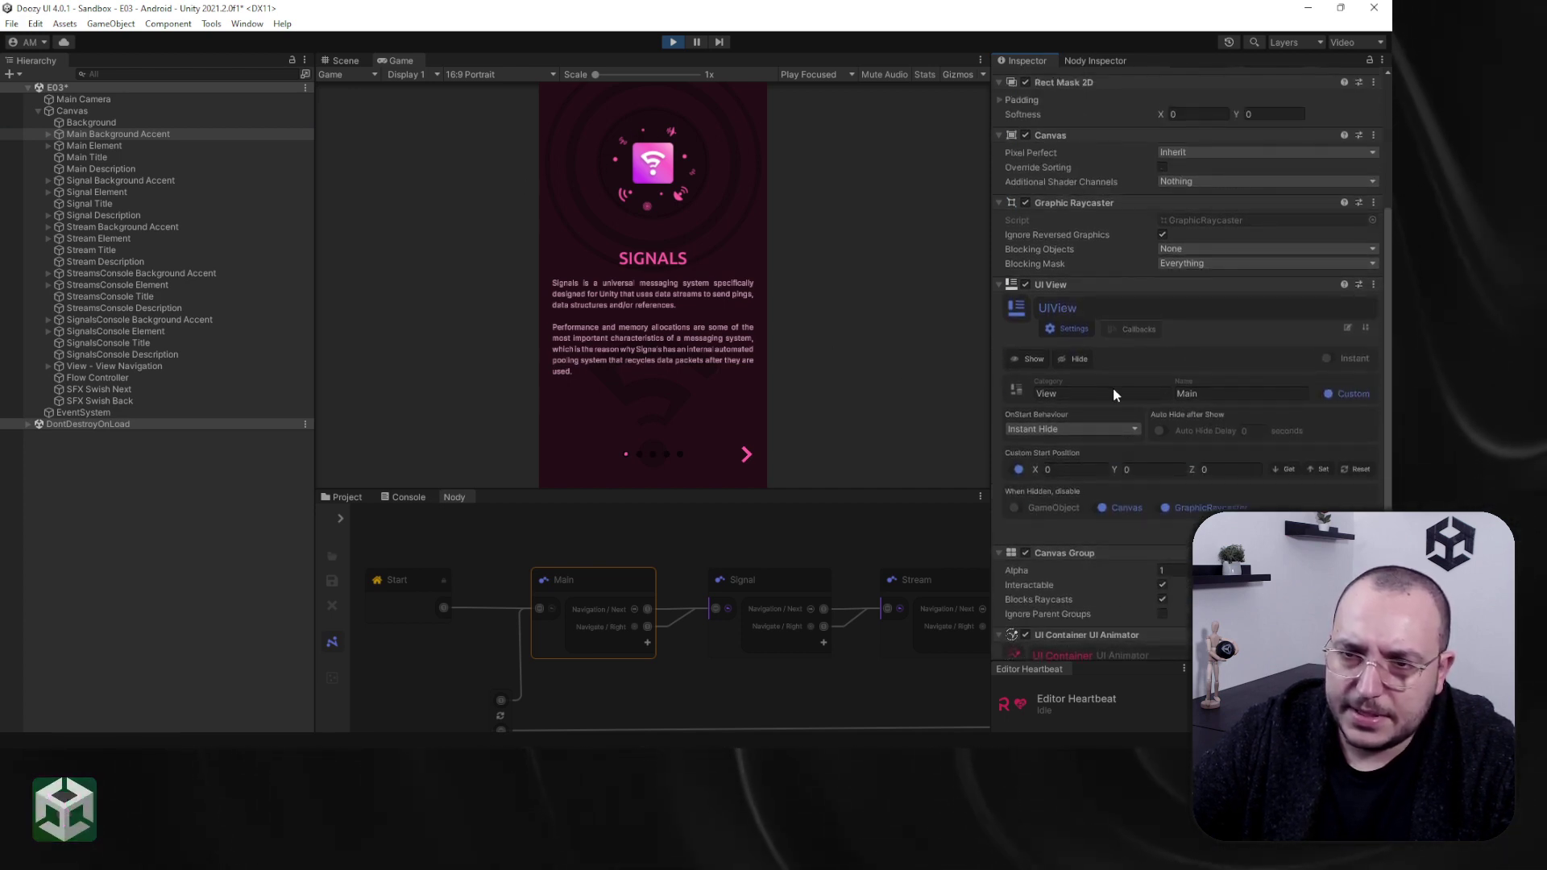
left_click(137, 147)
left_click(1075, 344)
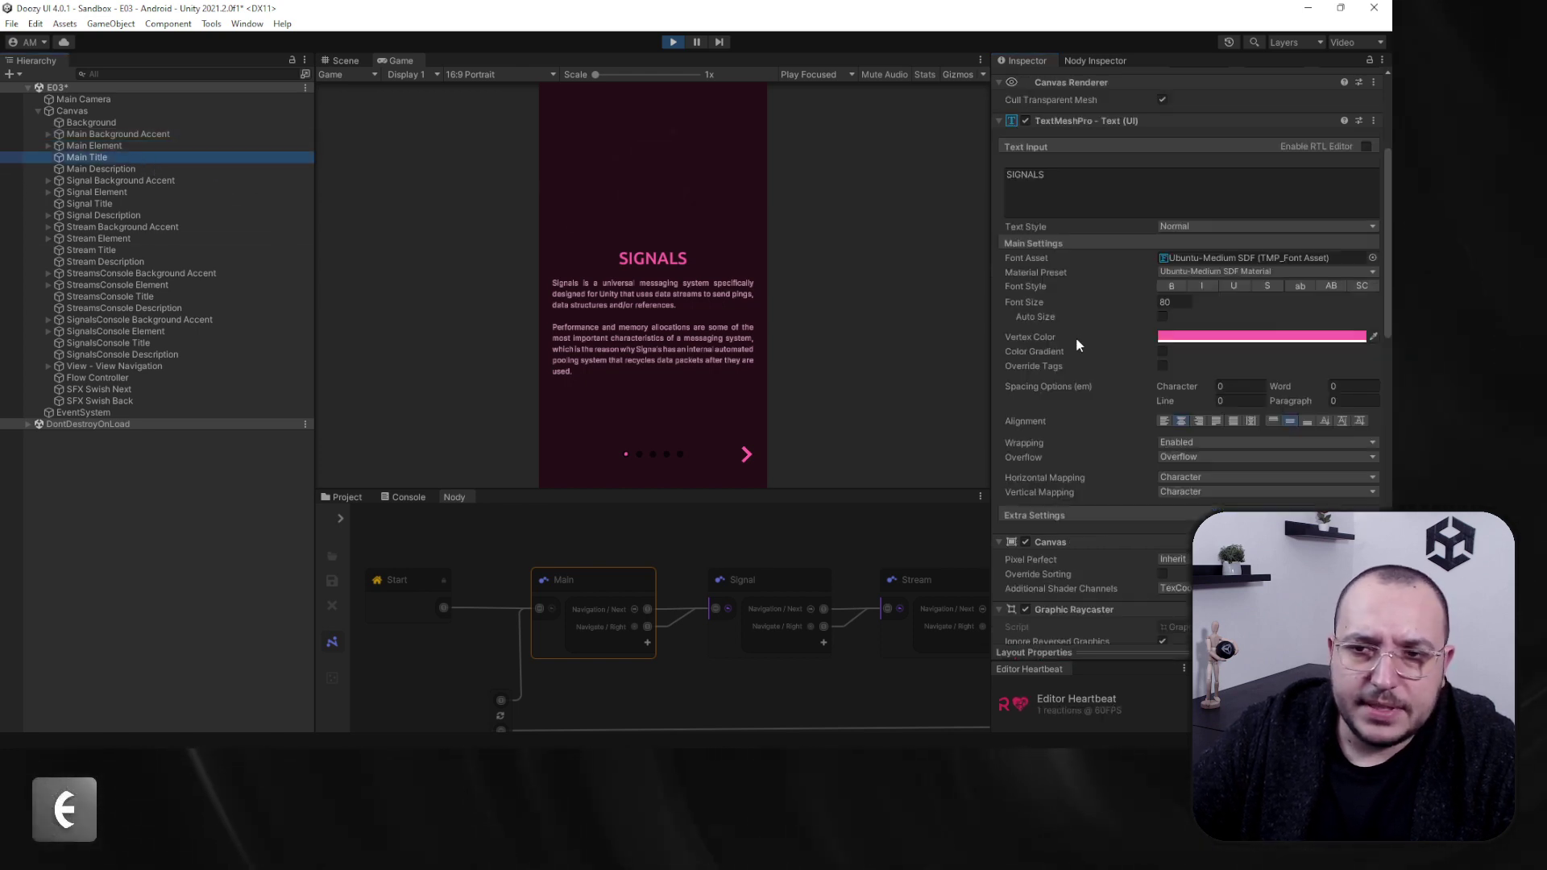
Step: Hide the Main Title and Main Description views in the running scene through their UI View components
scroll(1105, 368, "down", 8)
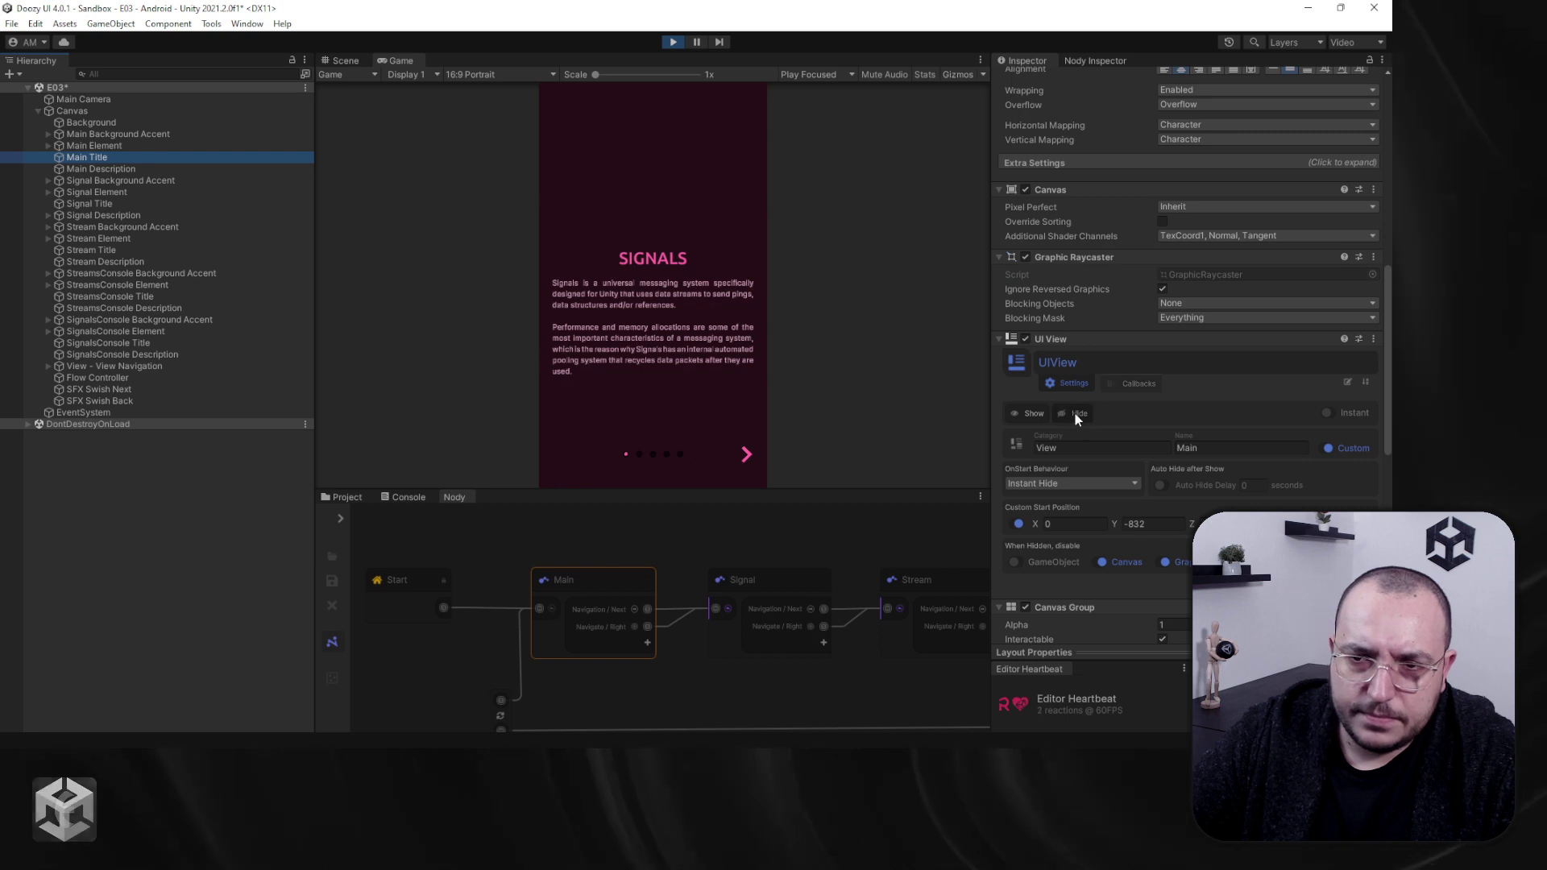
left_click(1075, 414)
left_click(117, 169)
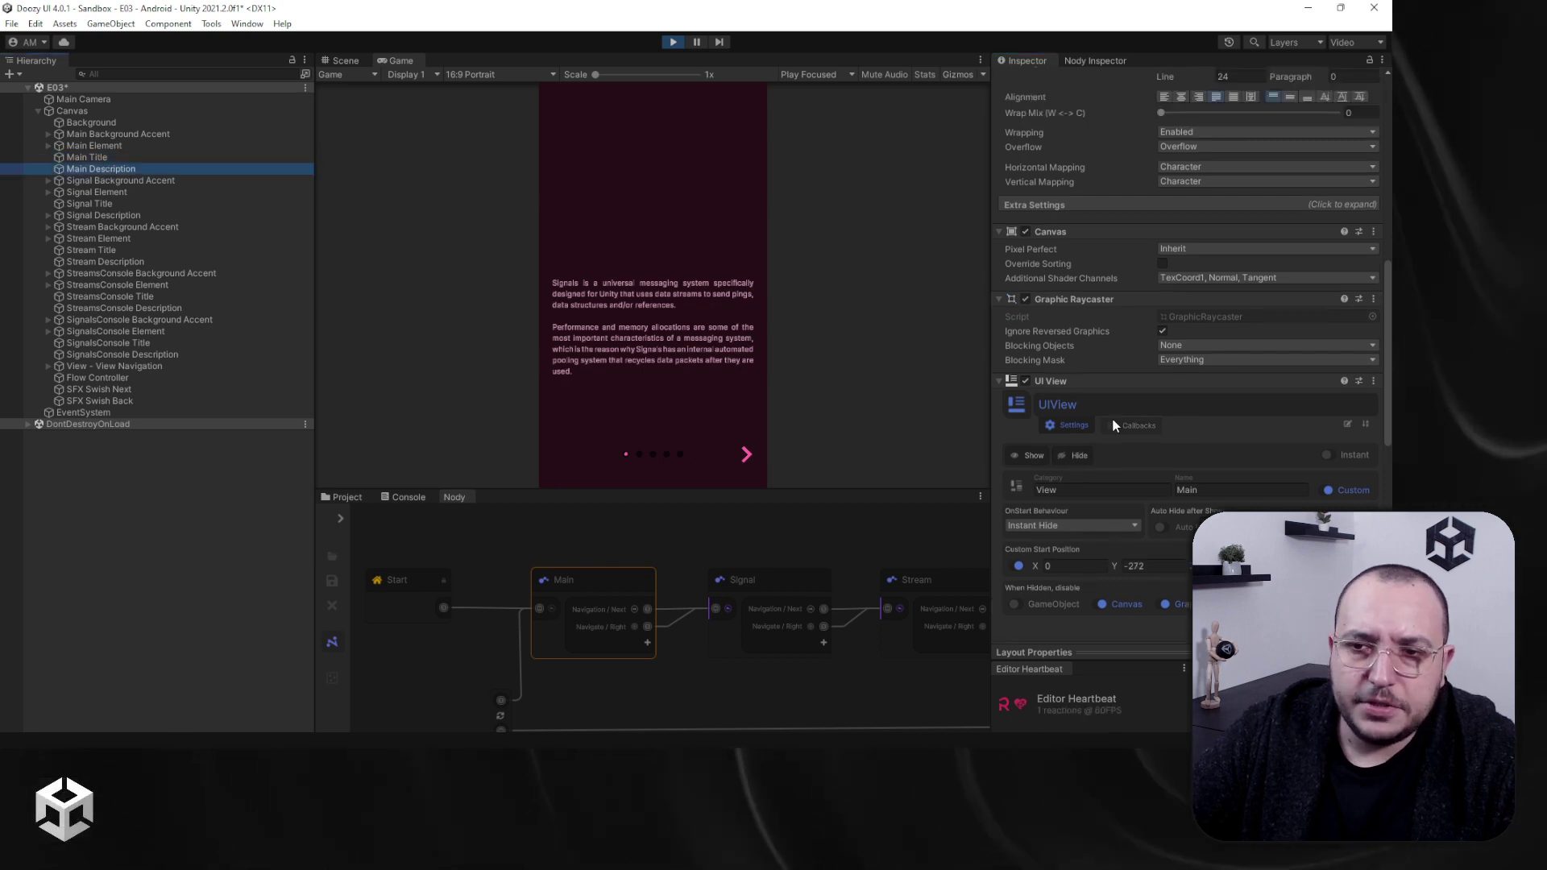
left_click(1075, 457)
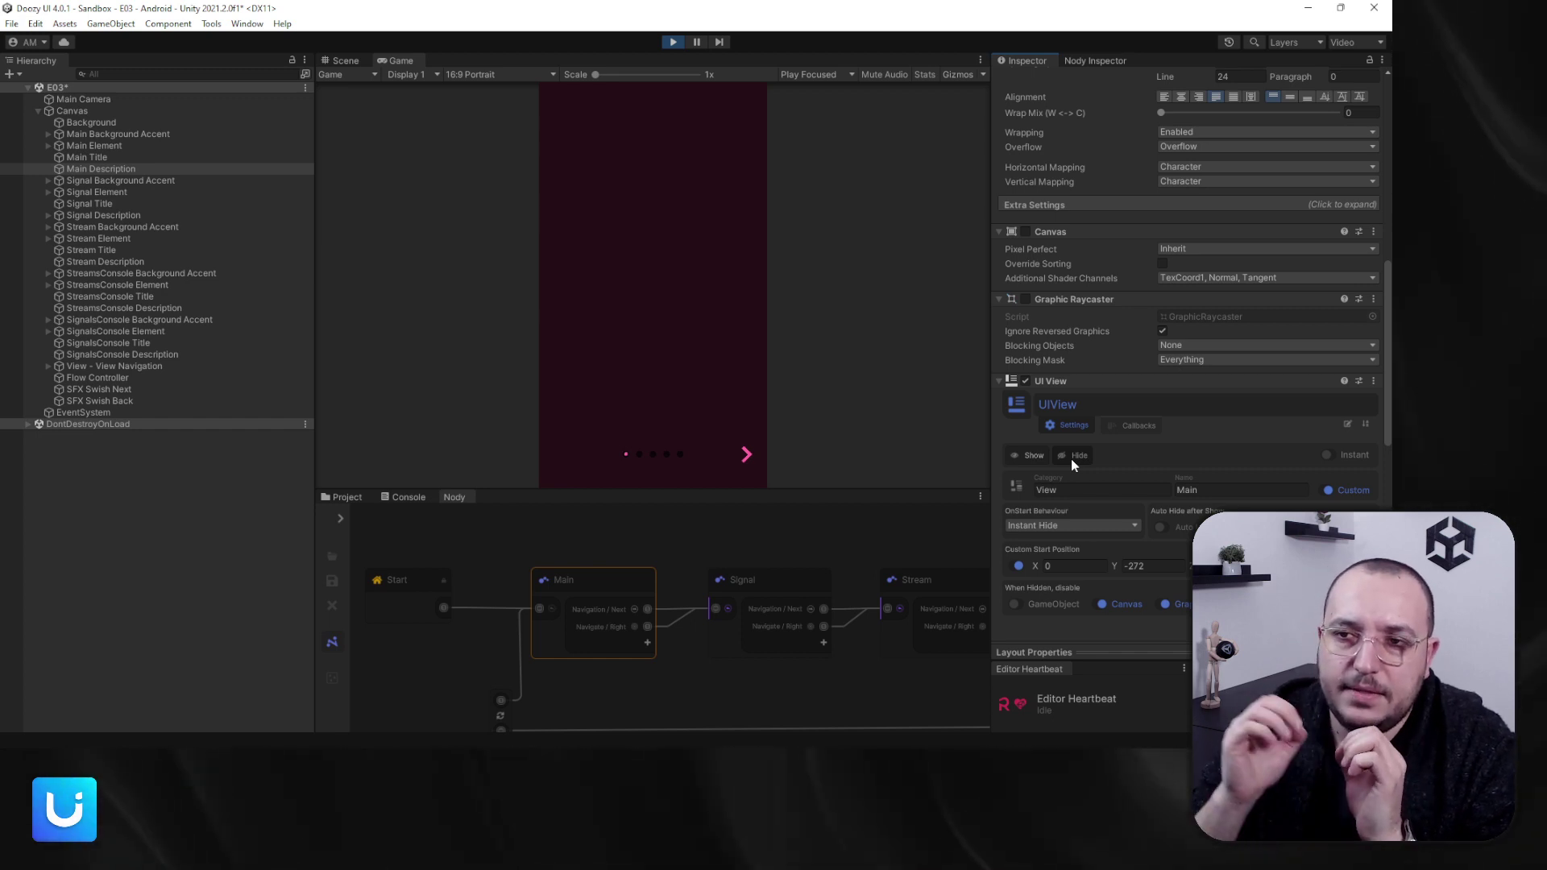
left_click(1071, 458)
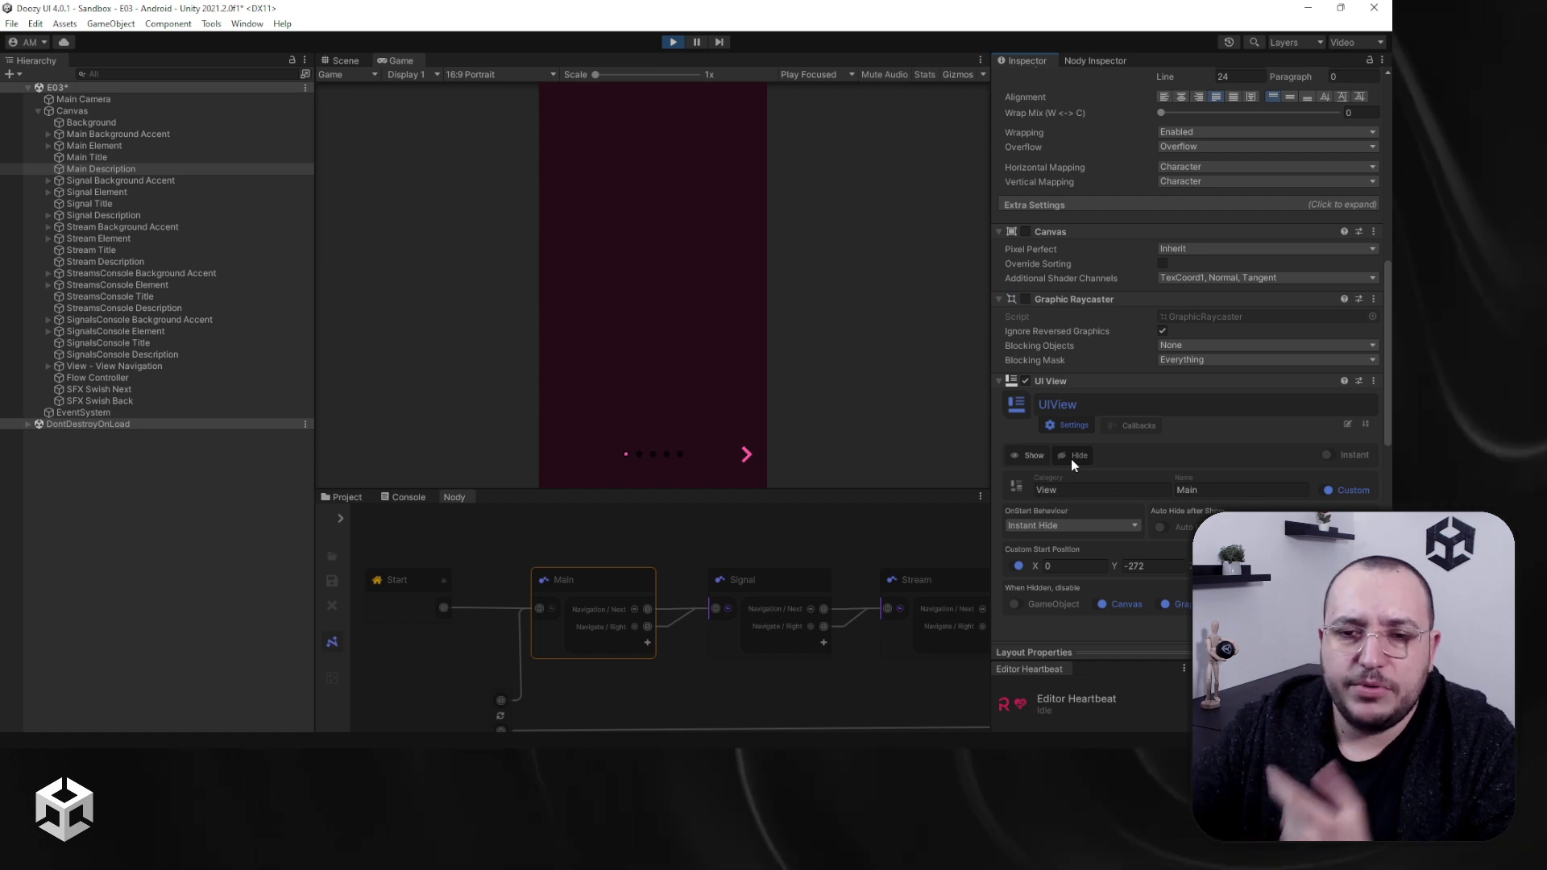
Step: Advance the running example through its onboarding cards until the flow loops around to the SIGNALS card
left_click(747, 456)
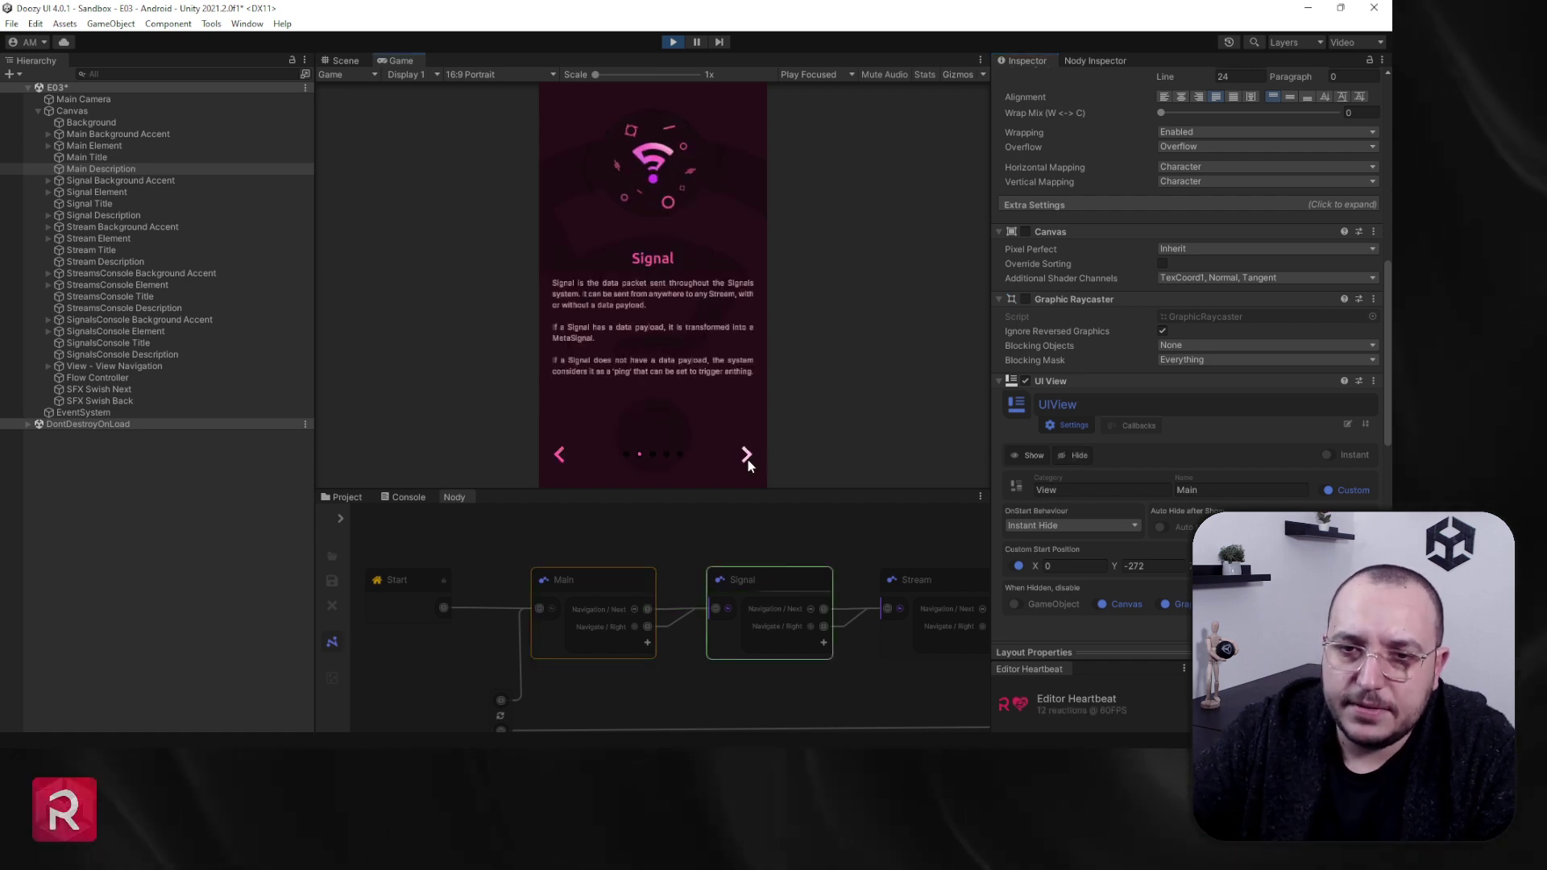
left_click(747, 458)
left_click(747, 458)
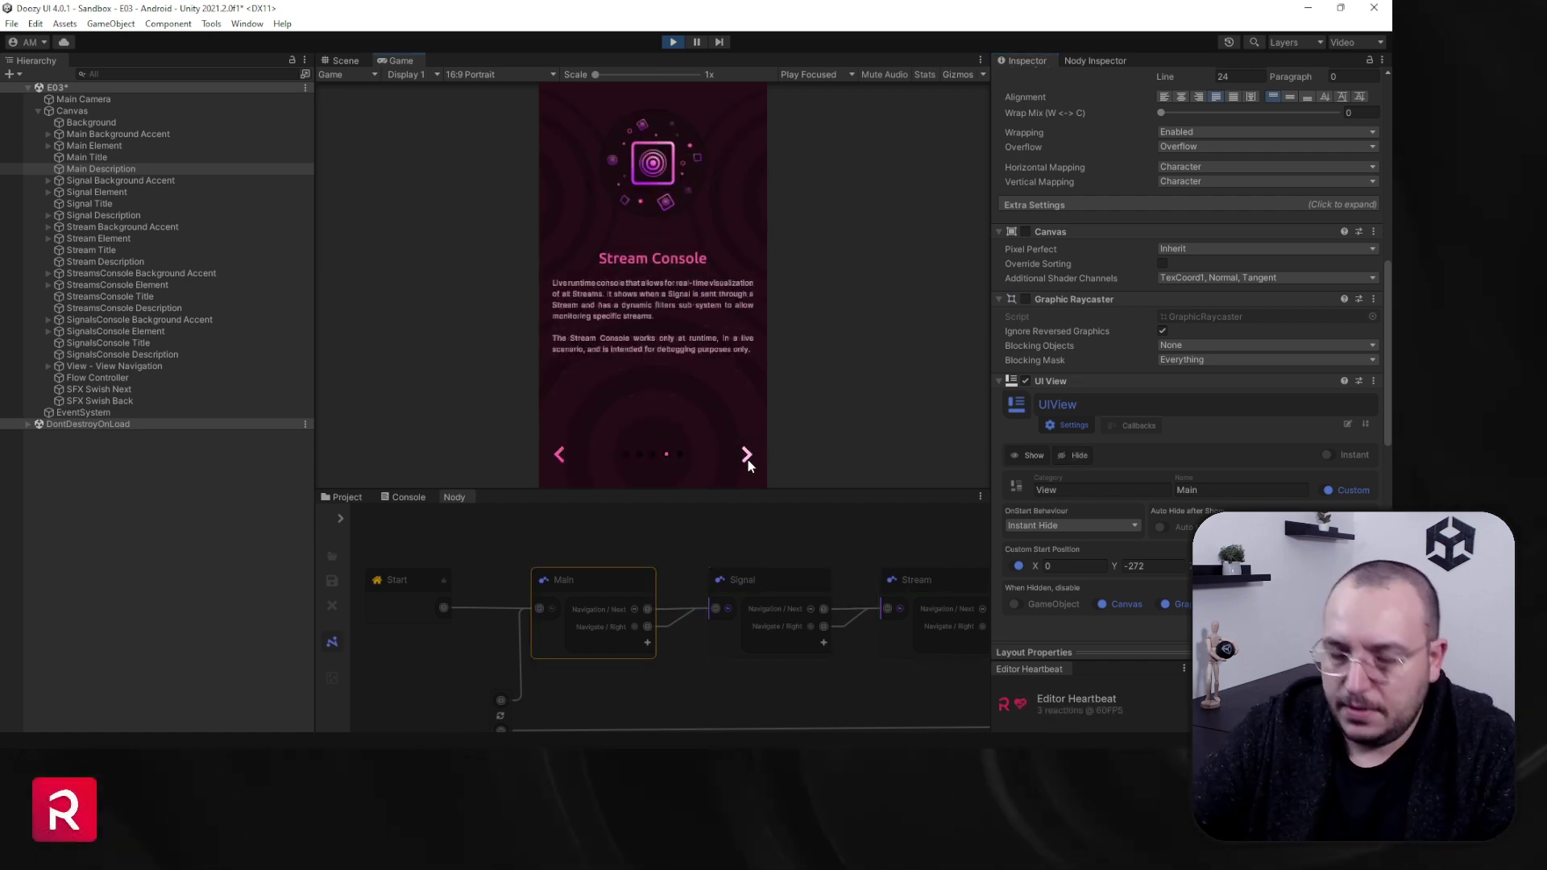
left_click(748, 458)
left_click(747, 457)
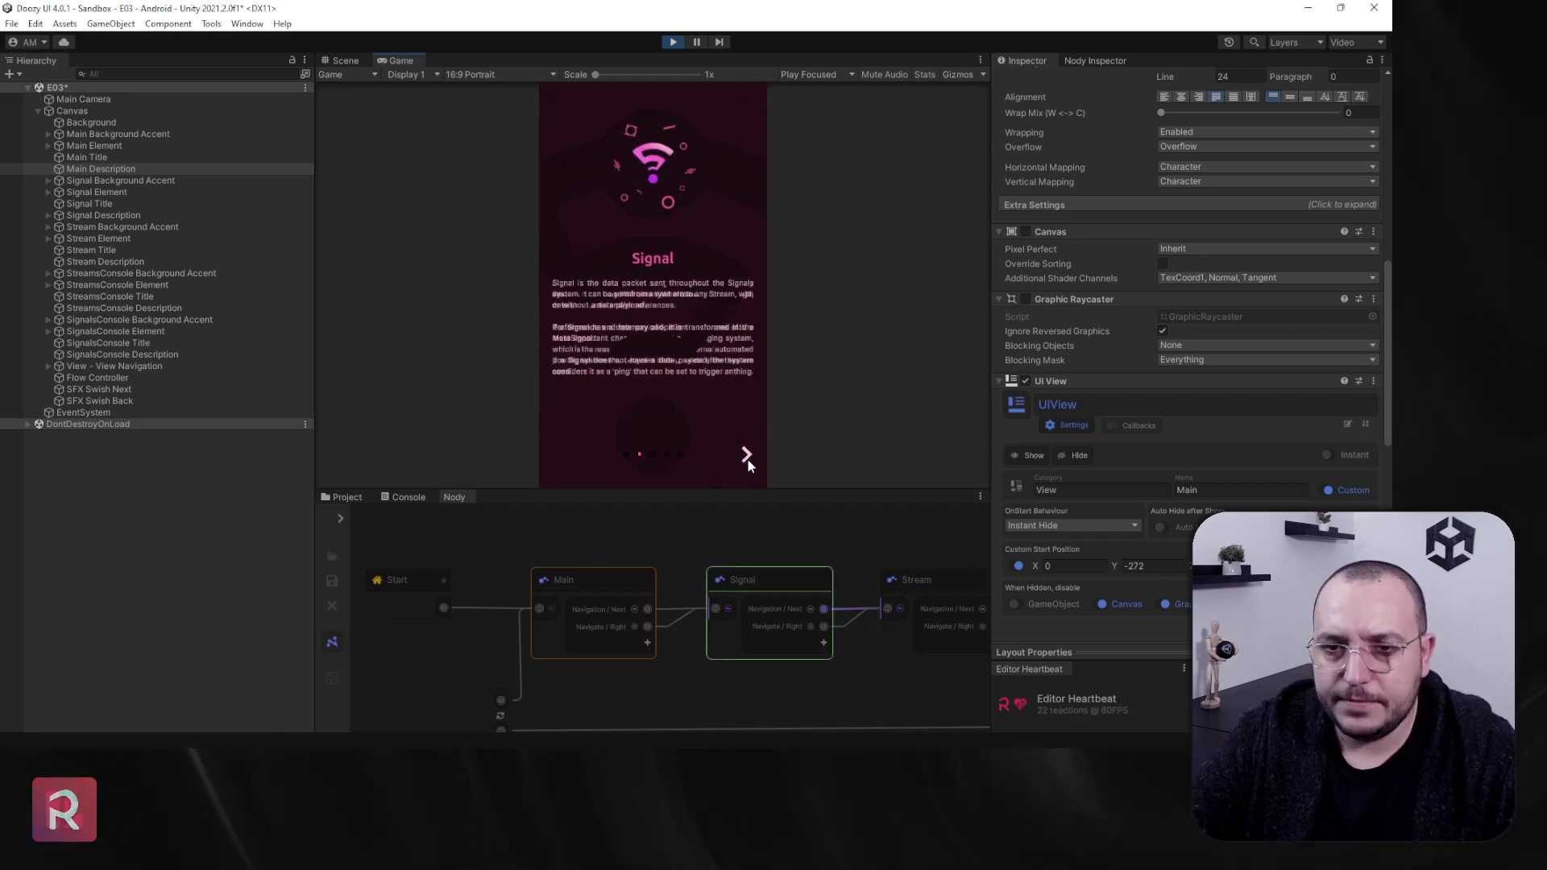
left_click(748, 458)
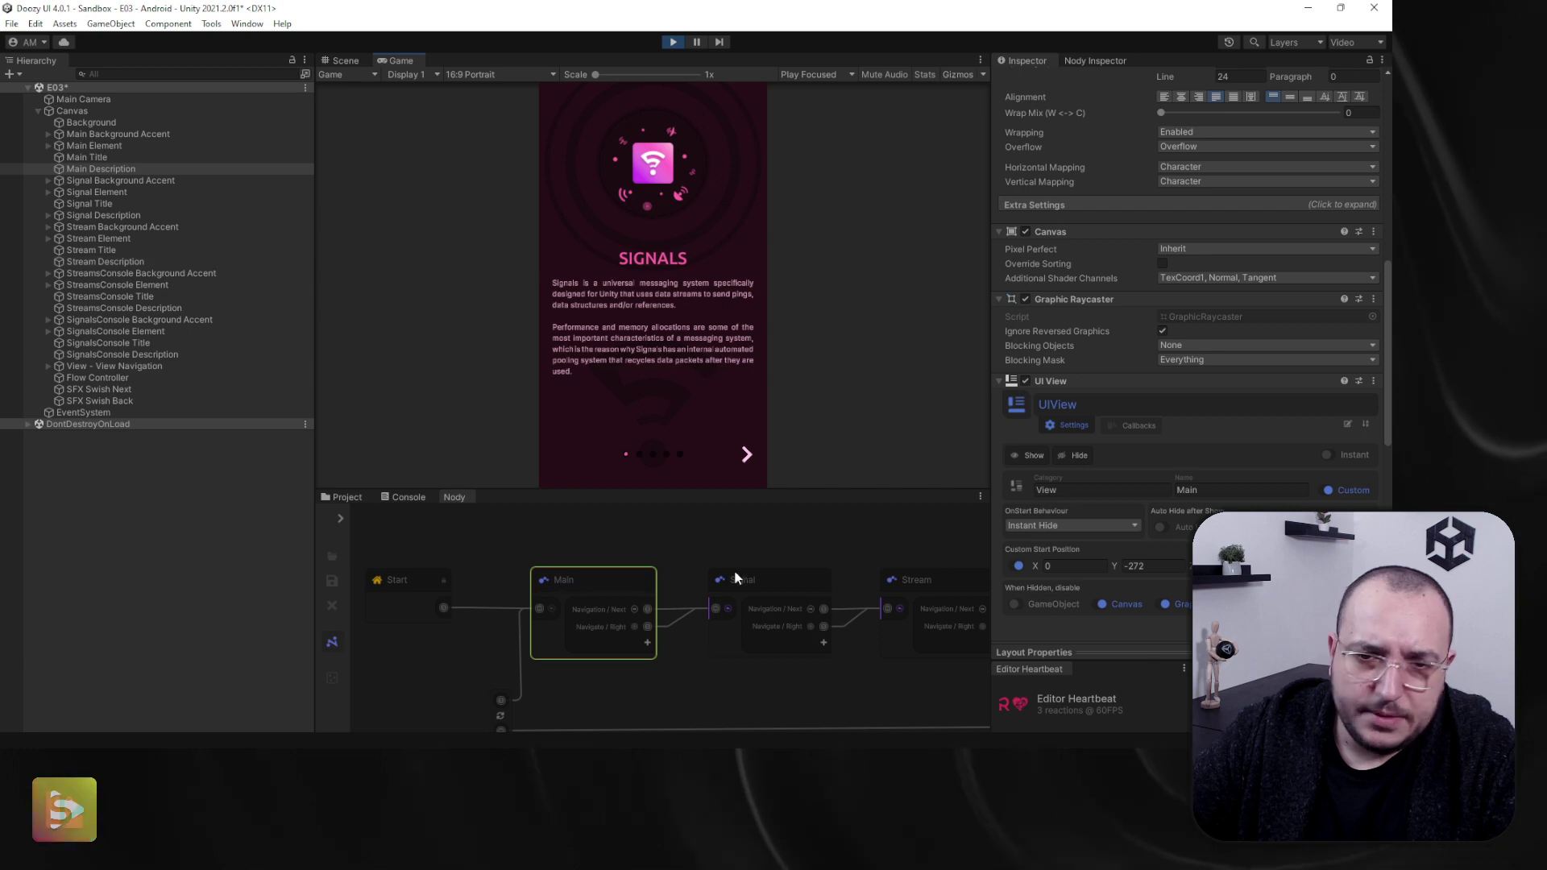
Step: Examine the Main node's on-enter views, then locate View - View Navigation in the scene and inspect its UI View component
left_click(1084, 59)
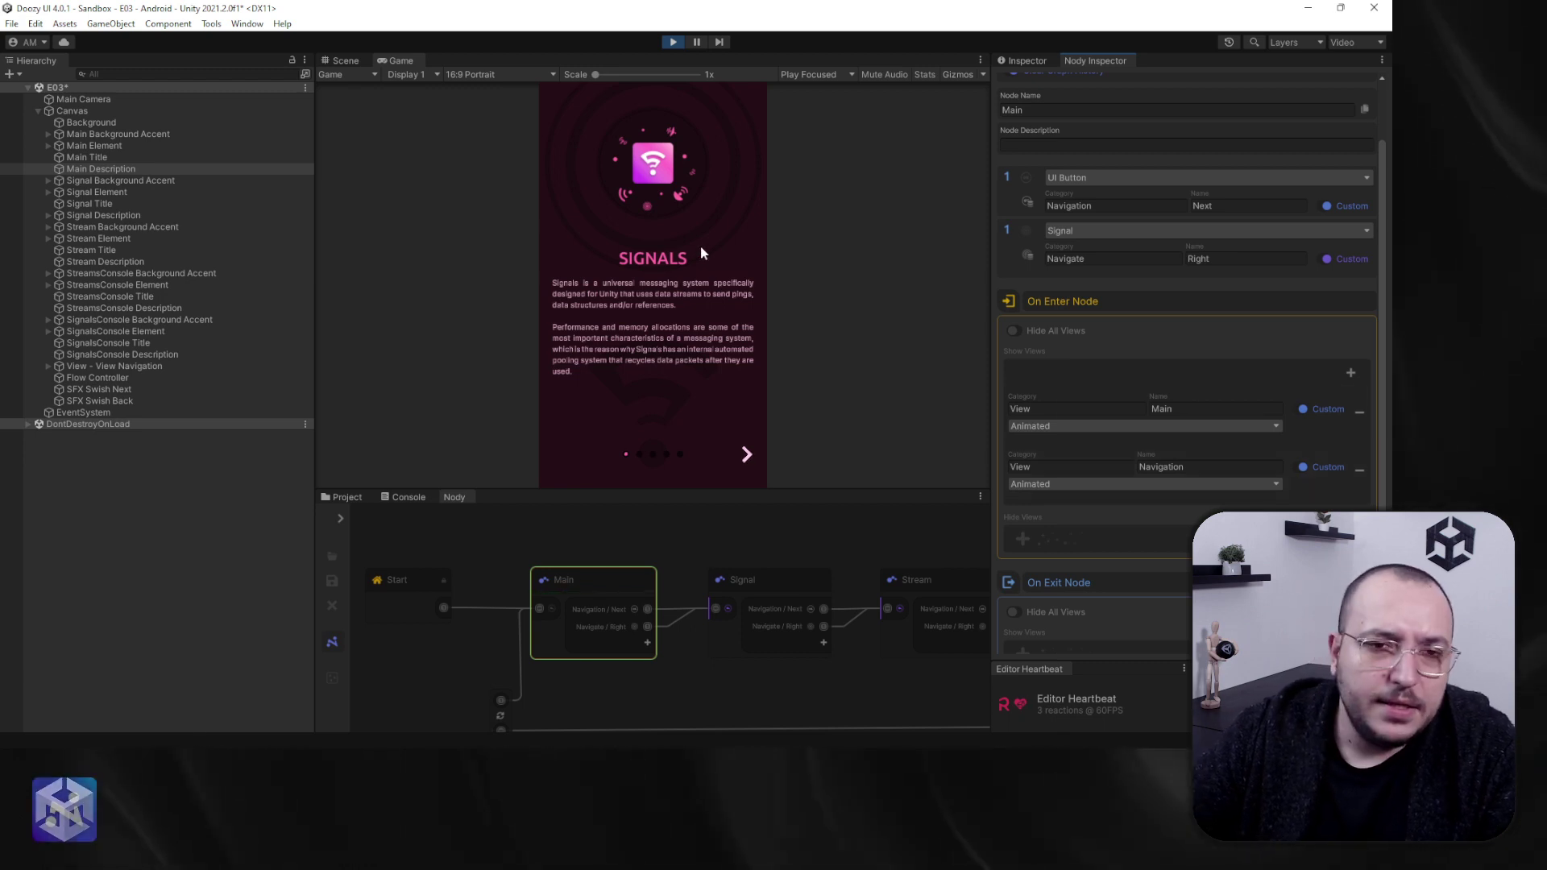
left_click(129, 367)
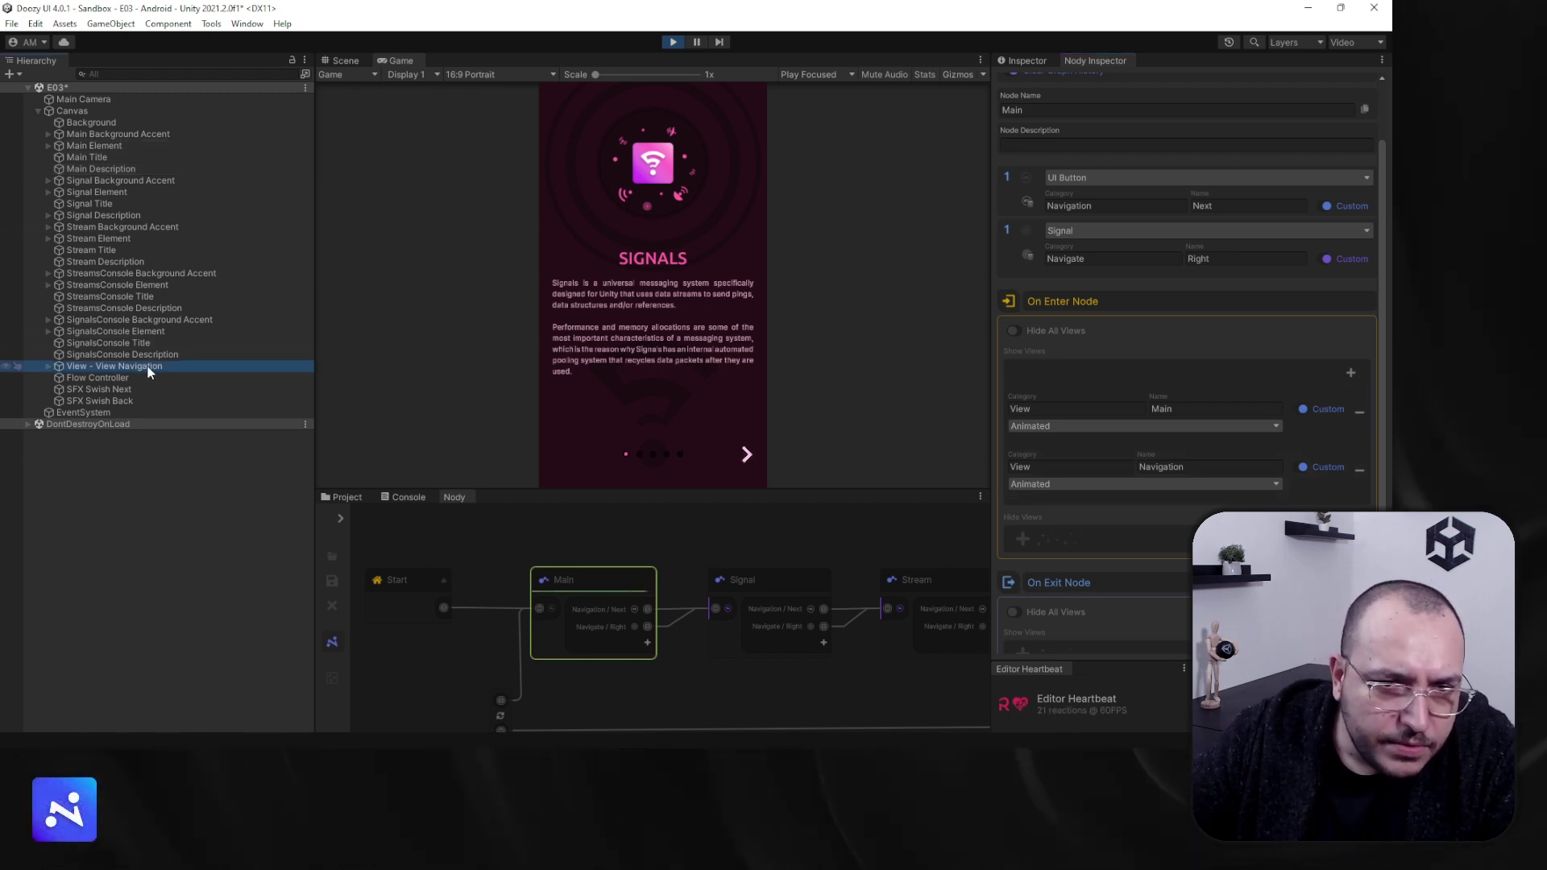
left_click(343, 61)
key("f")
scroll(675, 241, "up", 2)
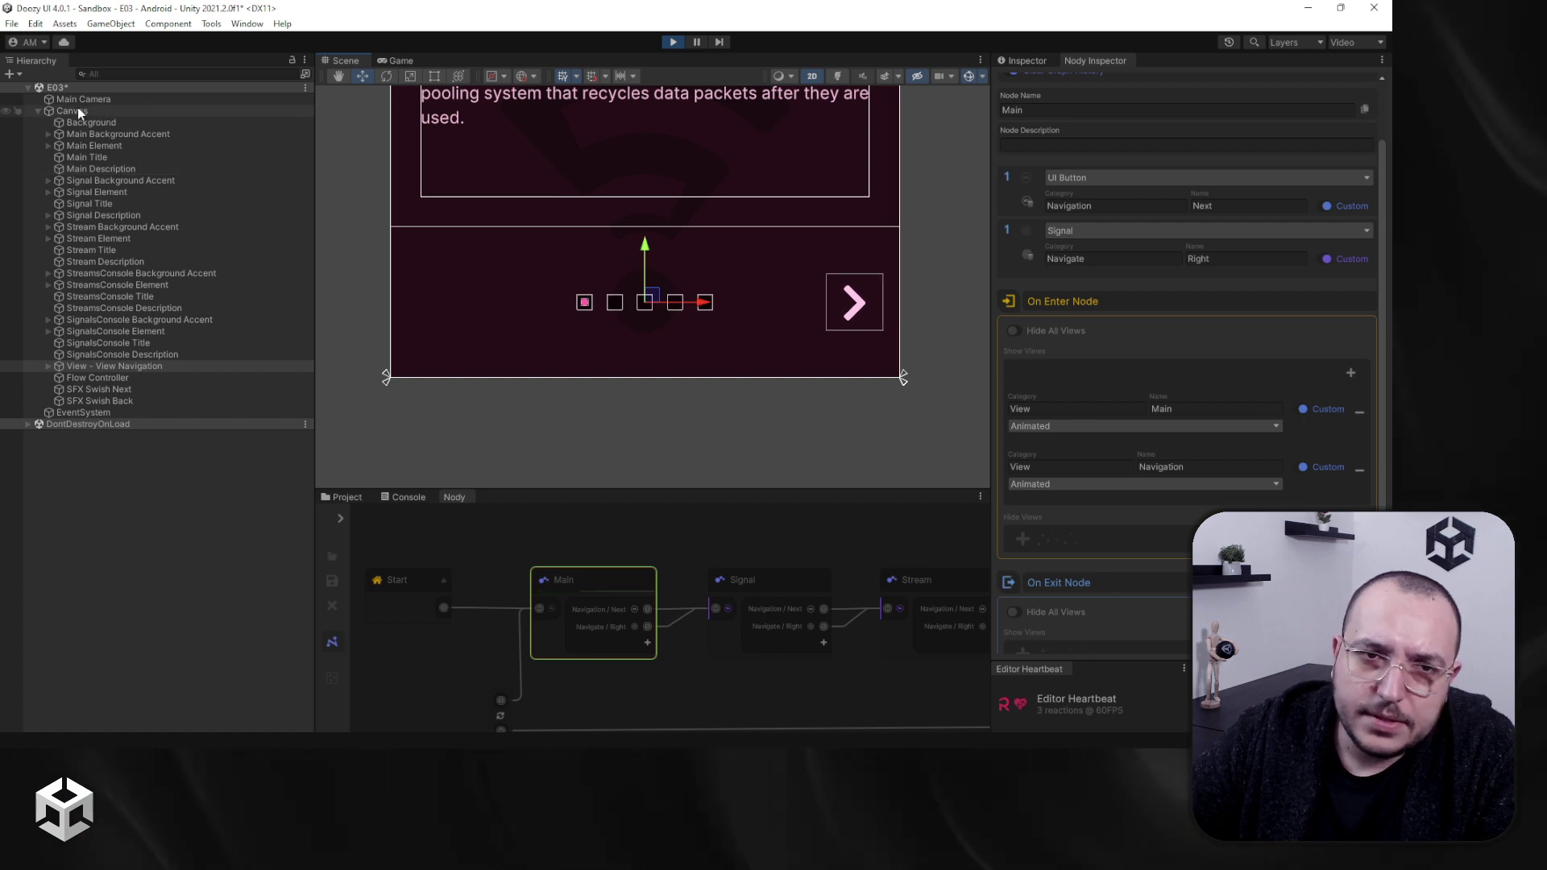
left_click(406, 62)
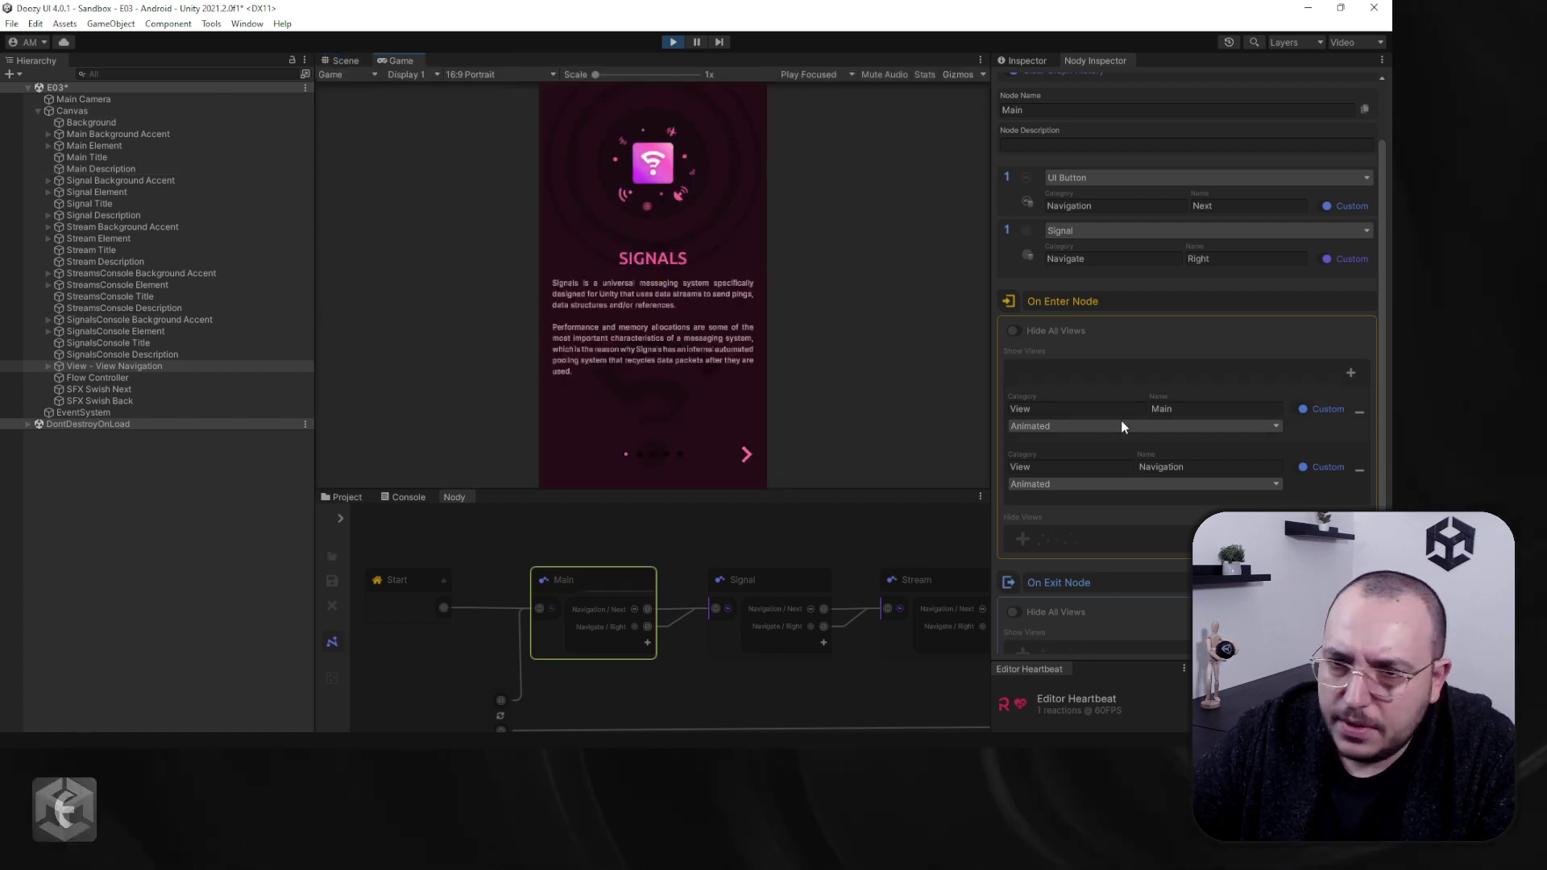
left_click(1025, 61)
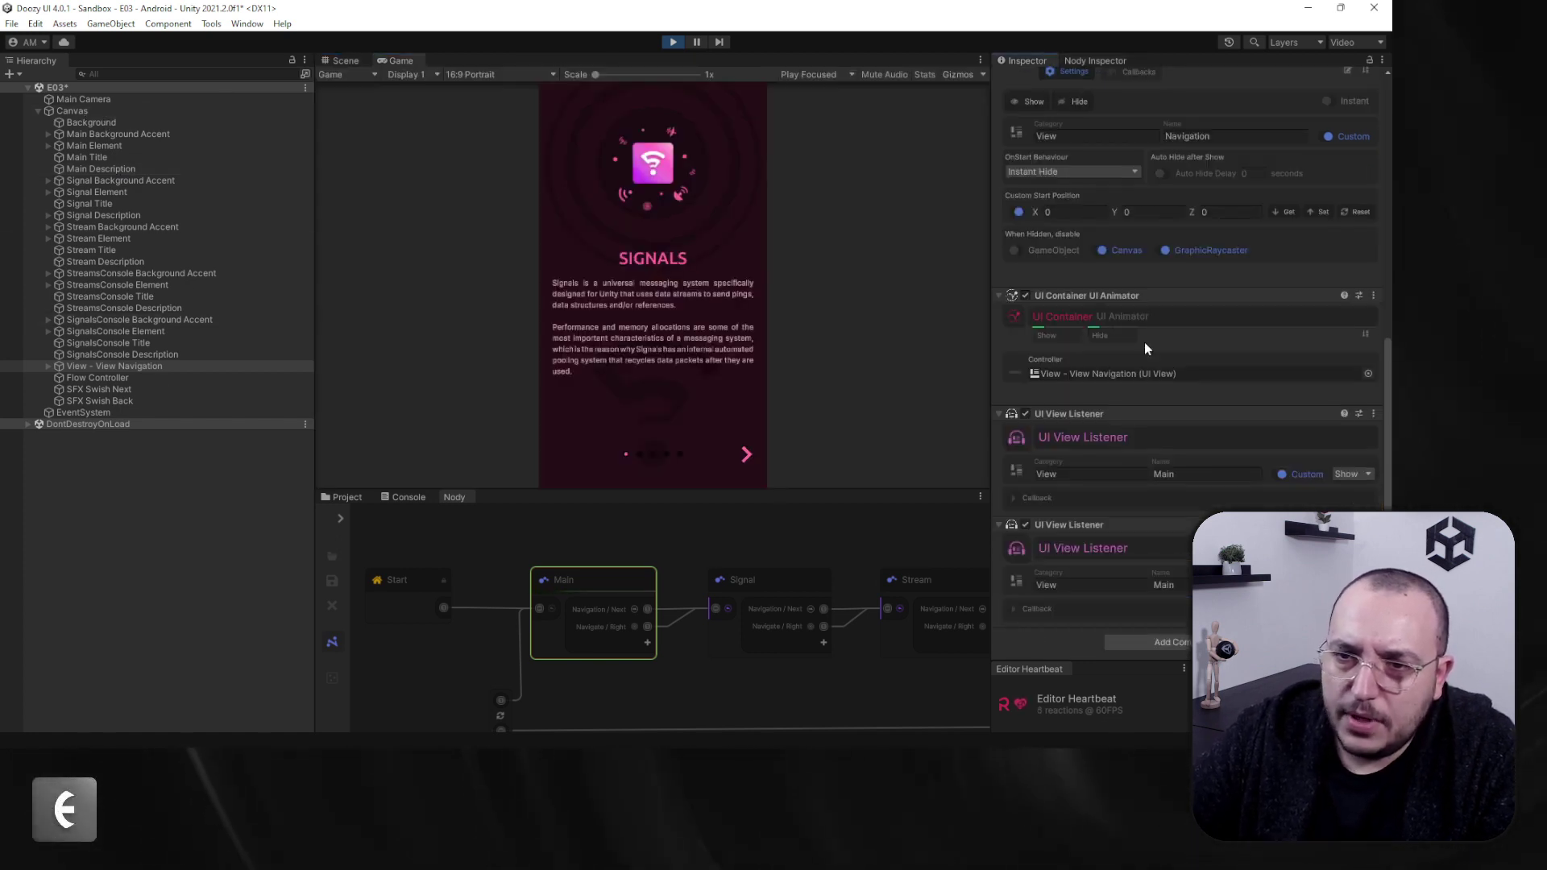
scroll(1098, 393, "up", 5)
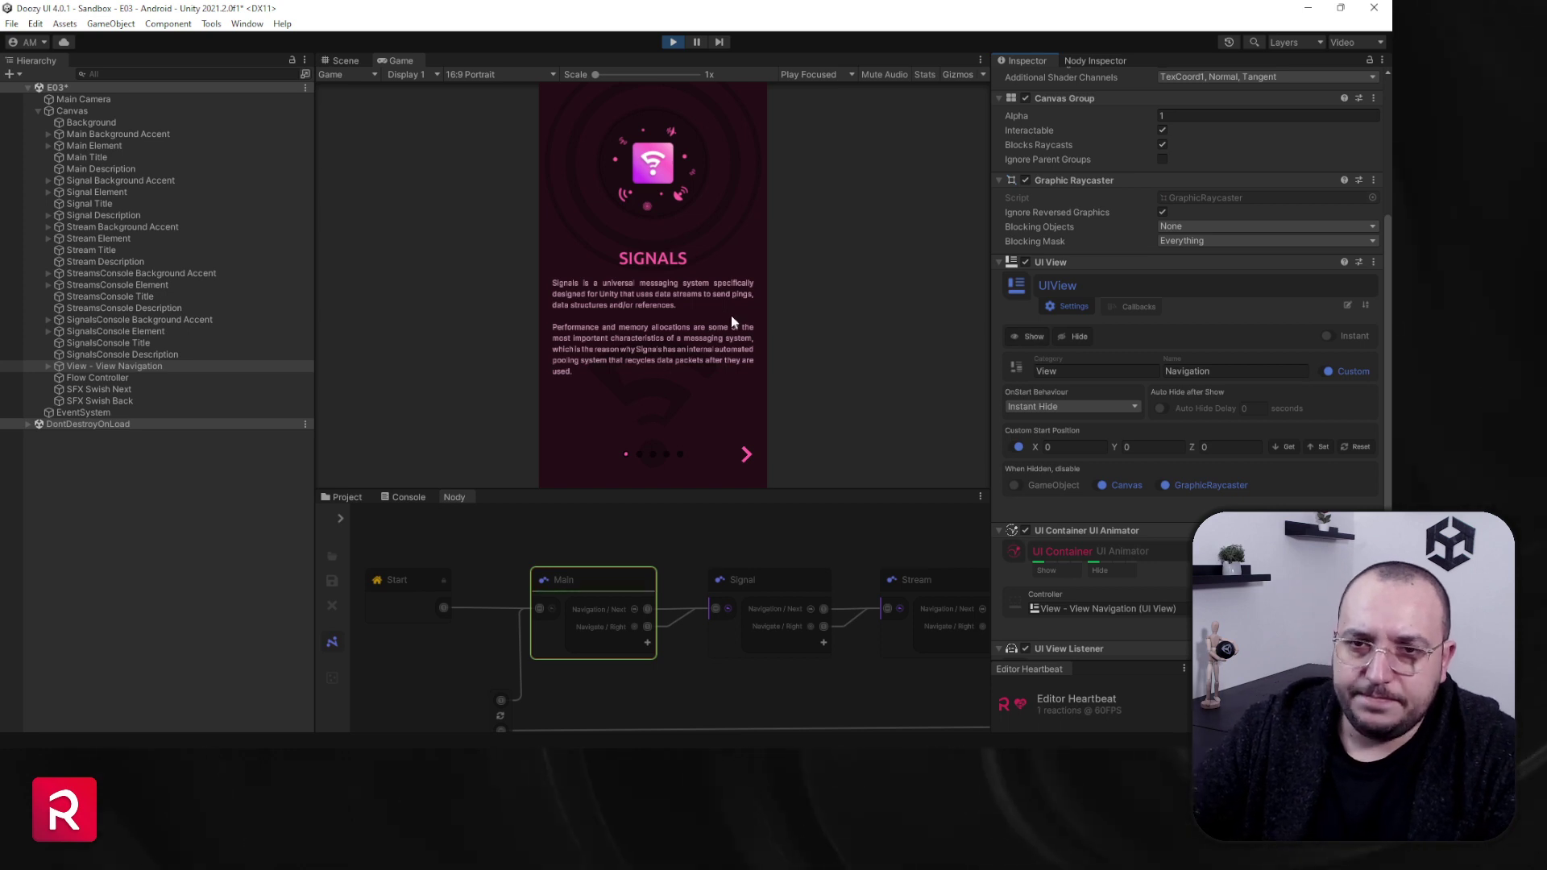
Step: Step through the running cards to Stream Console and back to SIGNALS using the on-screen arrows
left_click(748, 458)
left_click(748, 457)
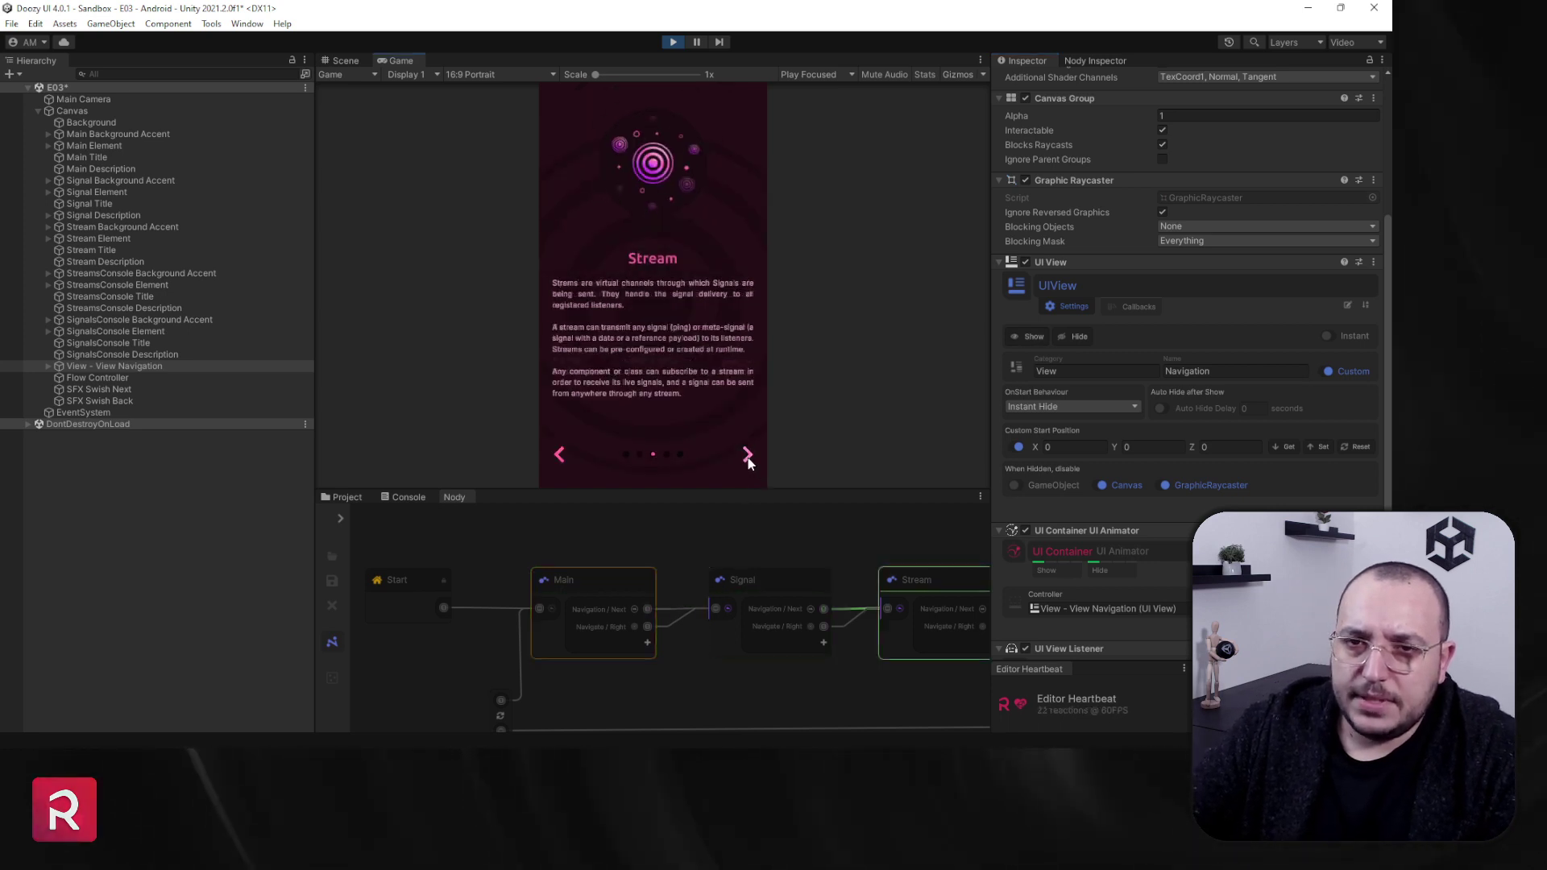
left_click(748, 458)
left_click(560, 455)
left_click(559, 456)
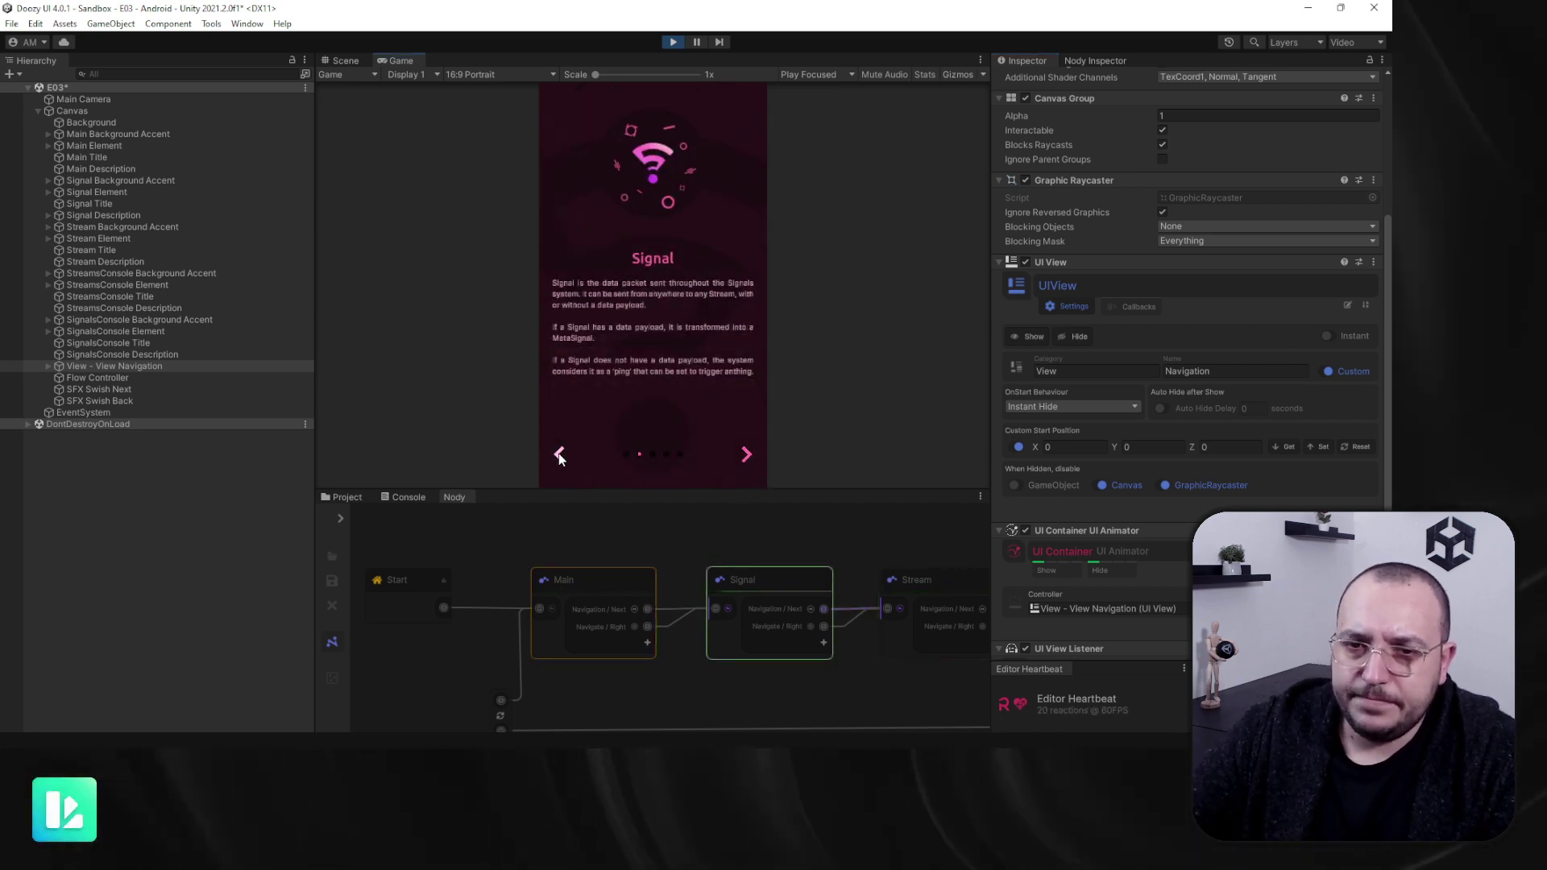
left_click(559, 456)
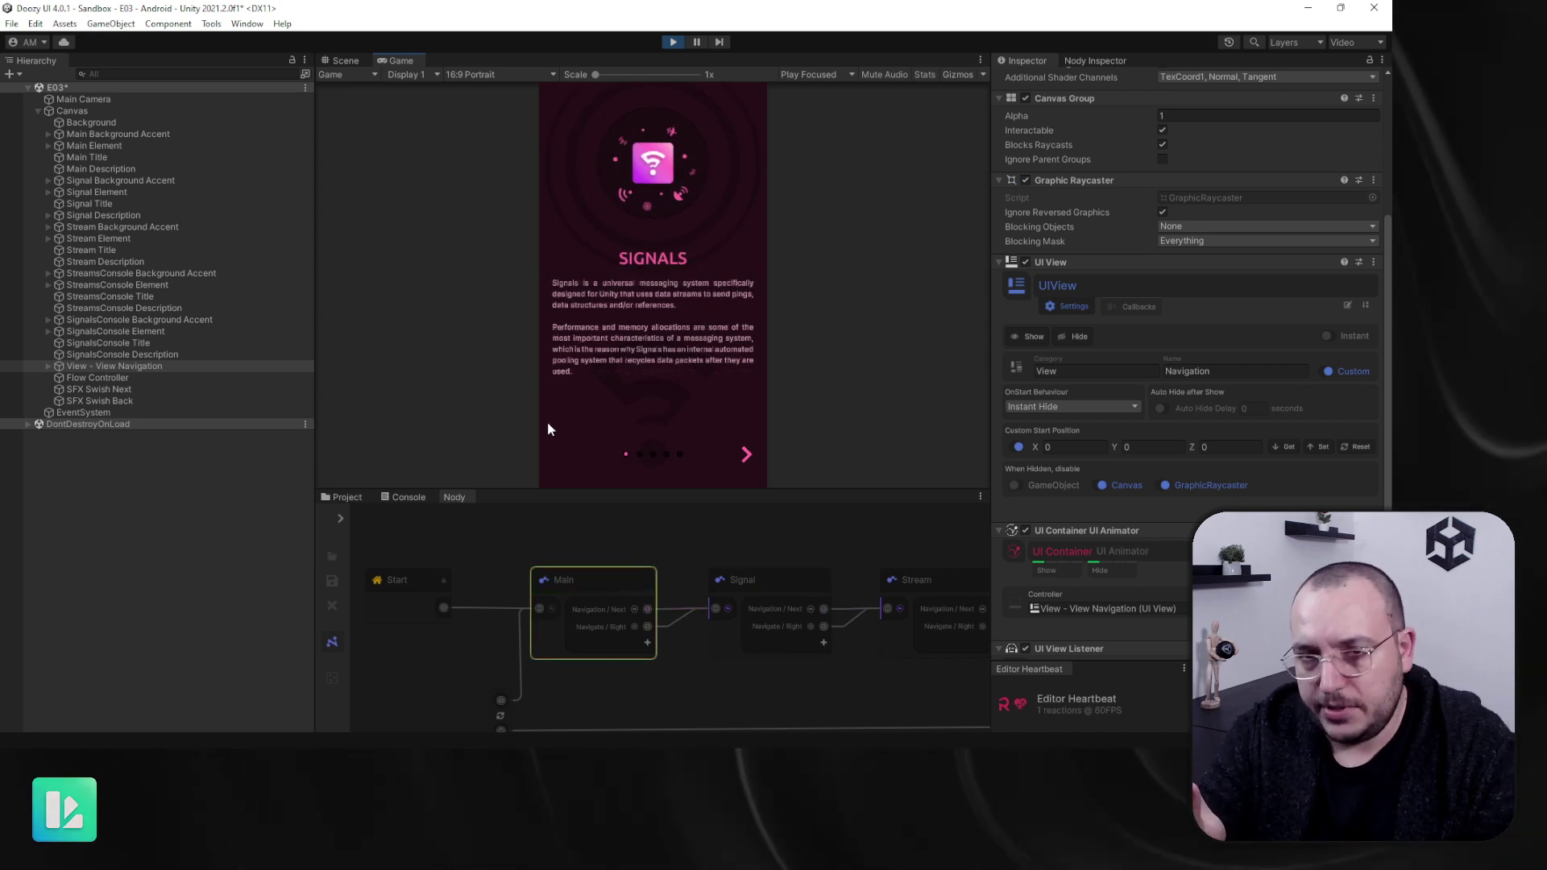
Step: Advance three cards with the navigate-right input, then return to the SIGNALS card with the on-screen back arrow
key("Right")
key("Right")
key("Right")
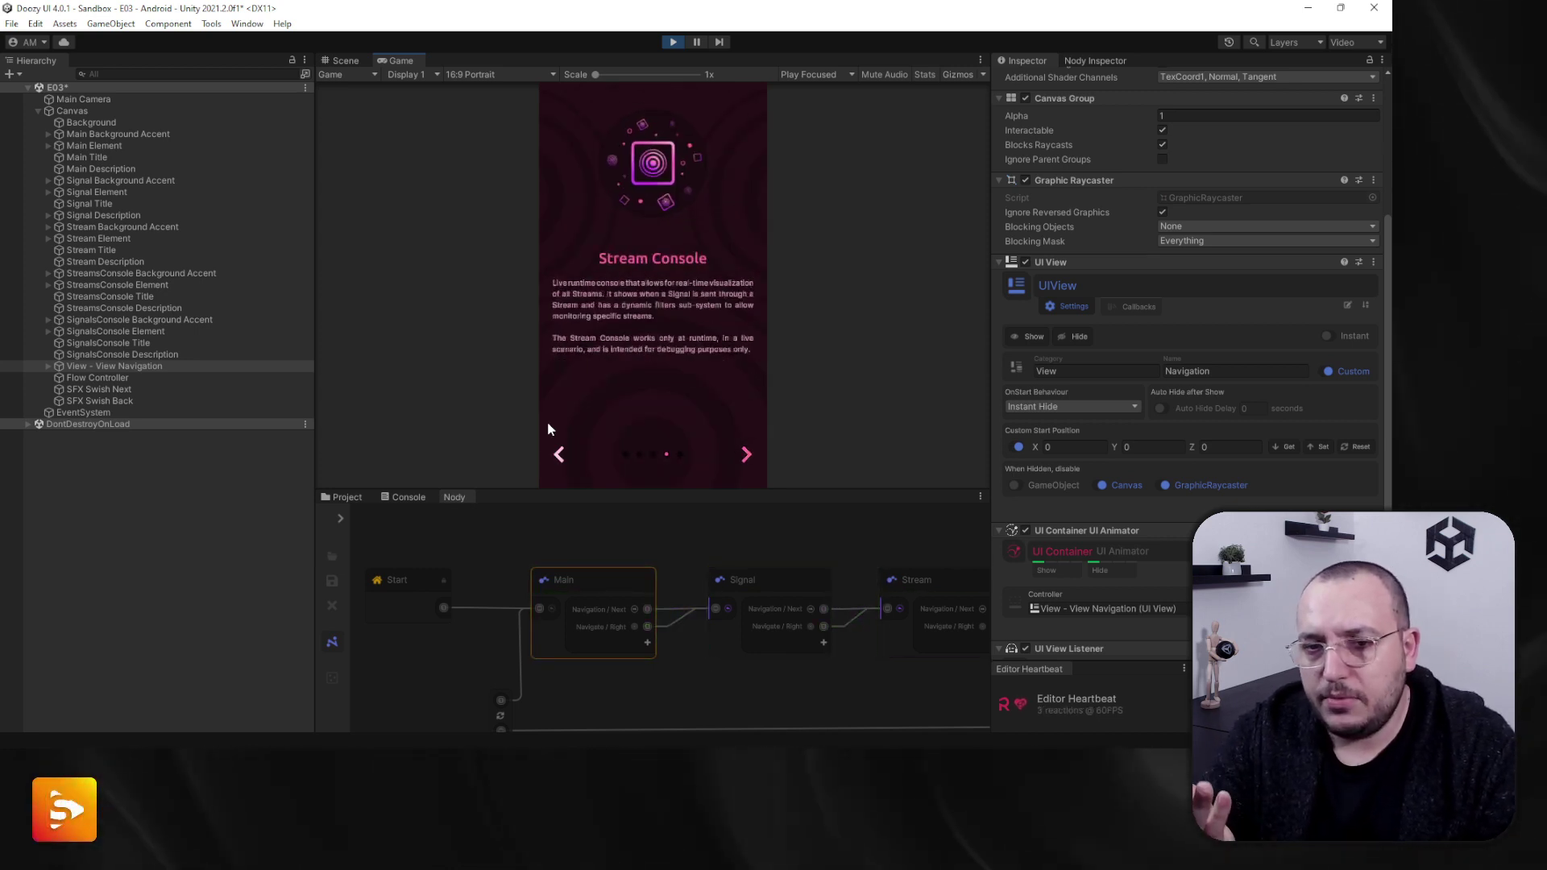
left_click(562, 457)
left_click(562, 457)
left_click(561, 458)
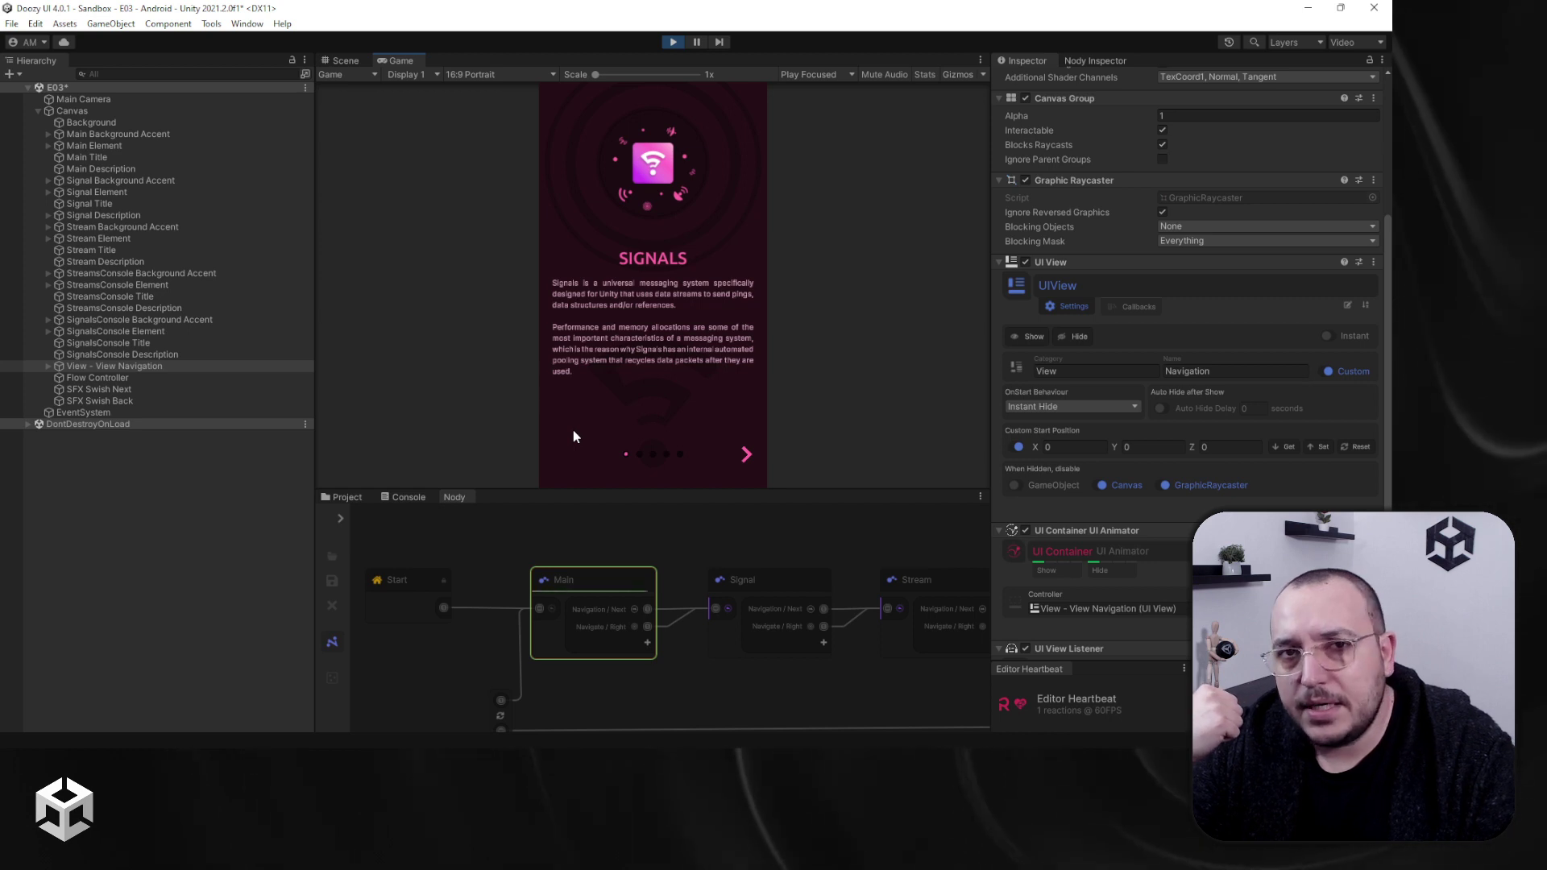
Step: Compare the Audio Source and listener components of SFX Swish Next and SFX Swish Back
left_click(124, 391)
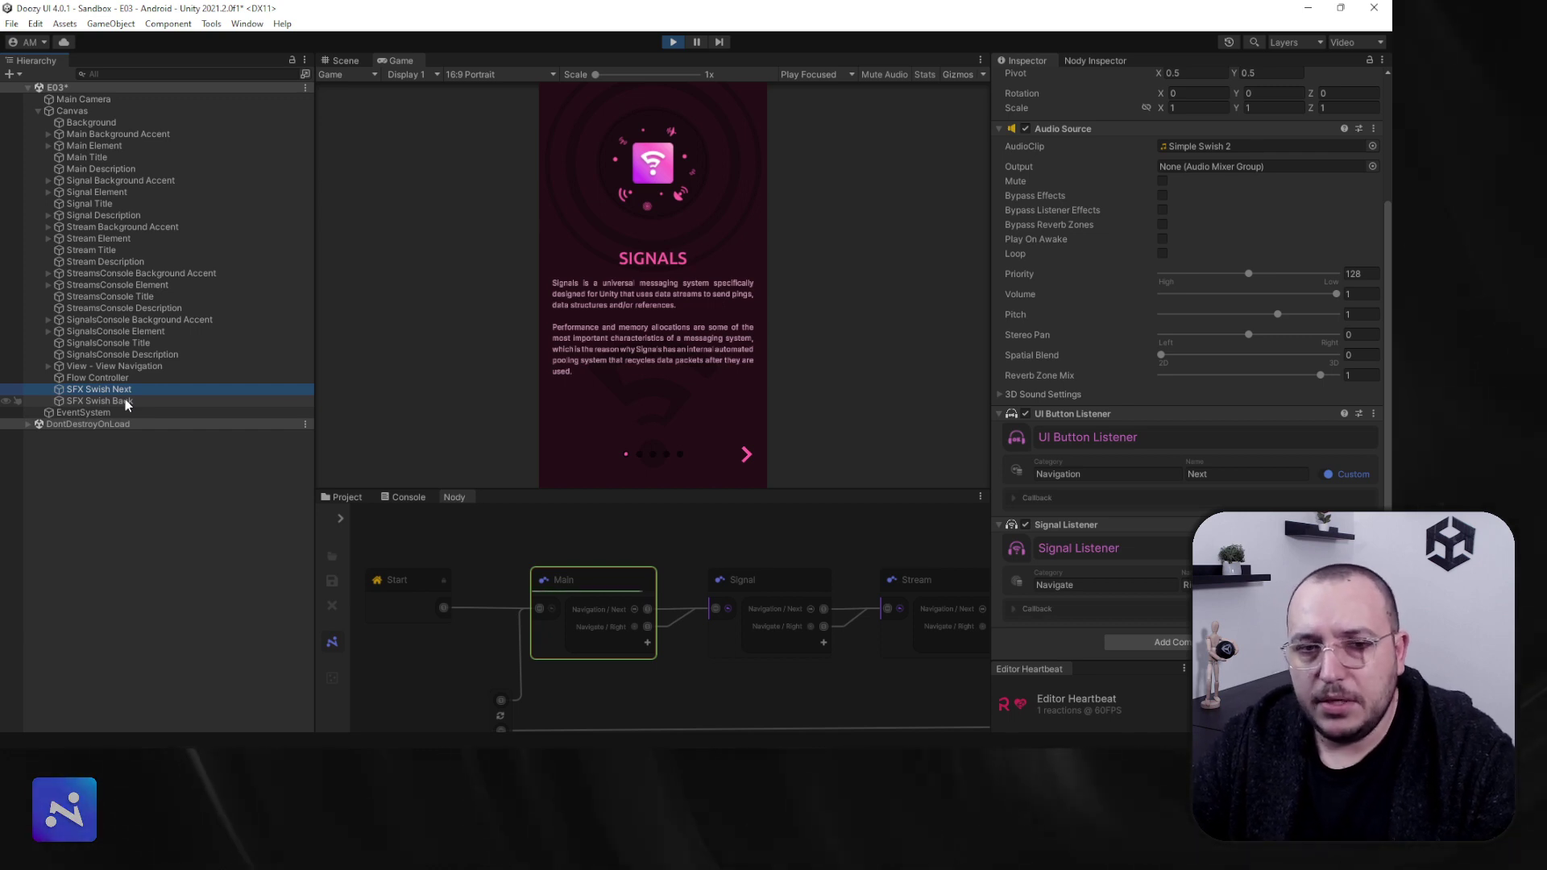
left_click(127, 402)
key("Up")
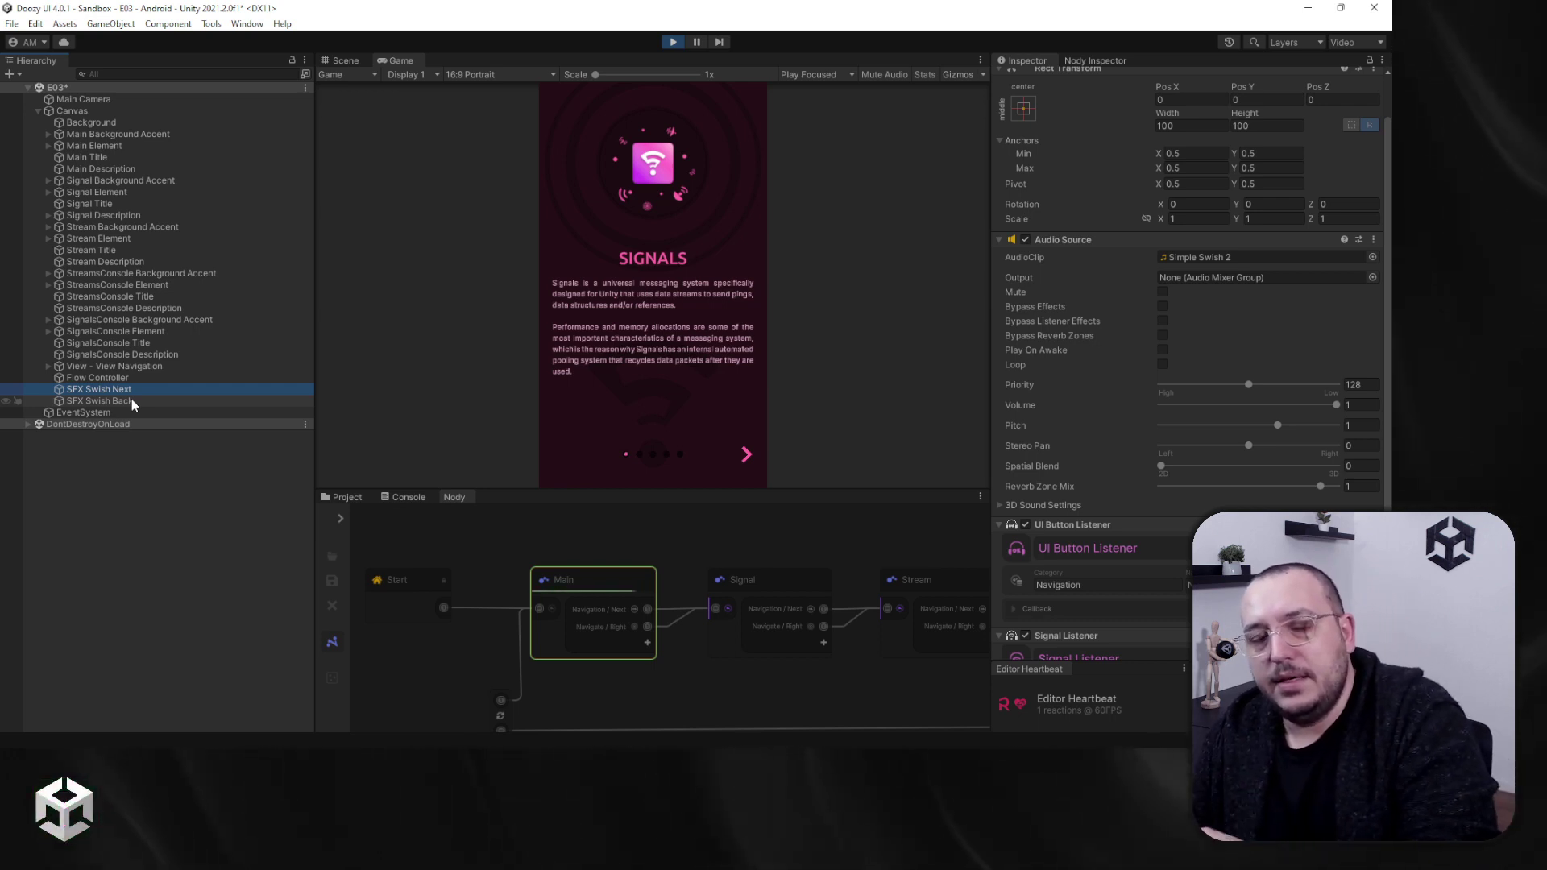
left_click(132, 401)
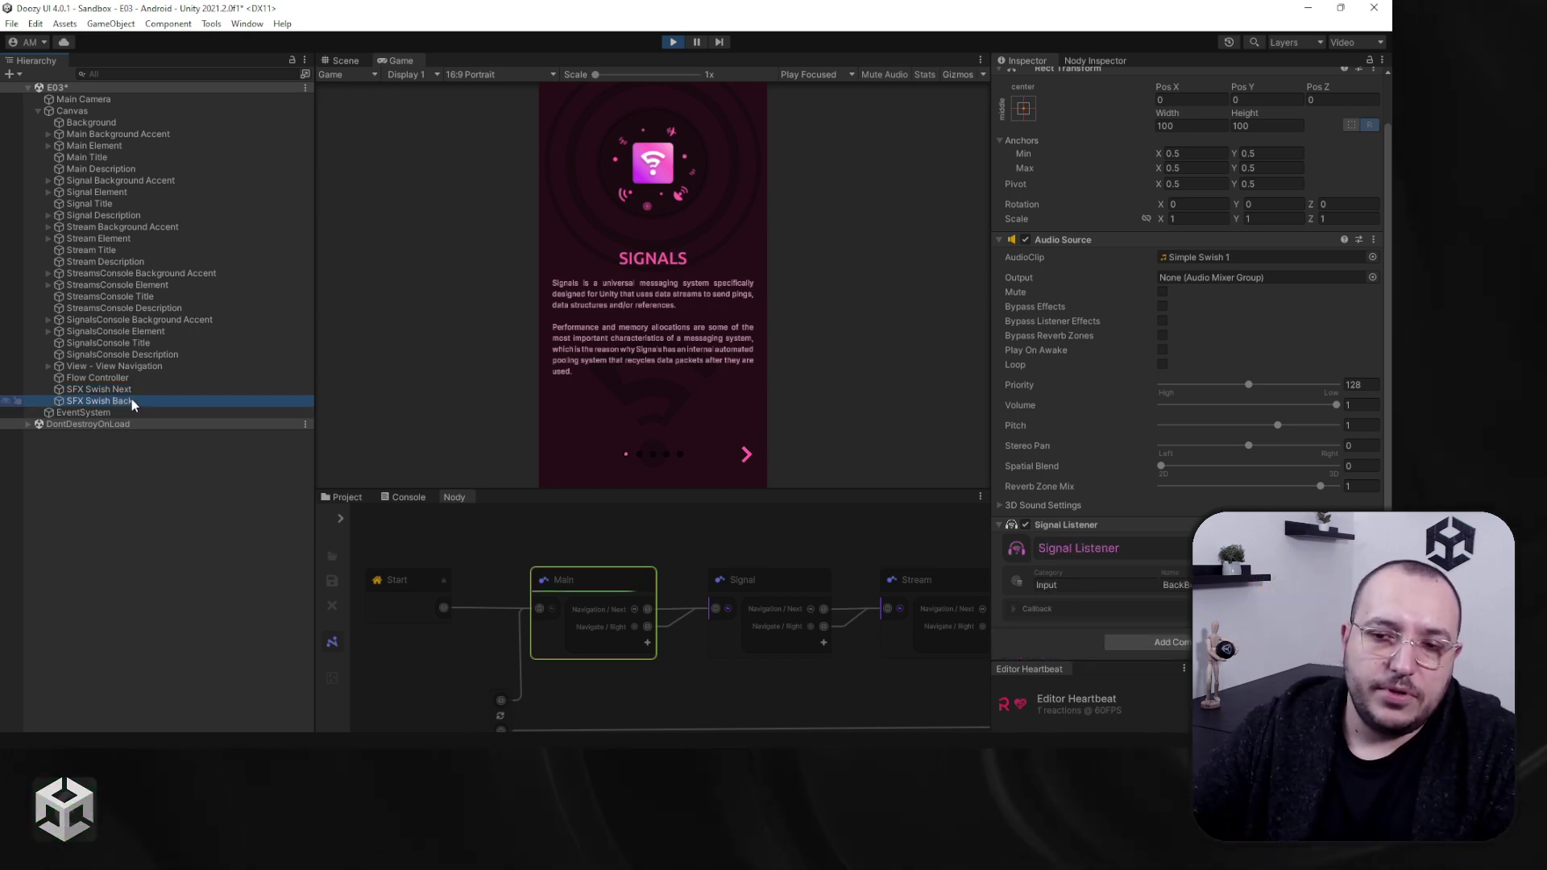
Step: Expand the UI Button Listener callback on SFX Swish Next to examine the event it triggers
left_click(132, 393)
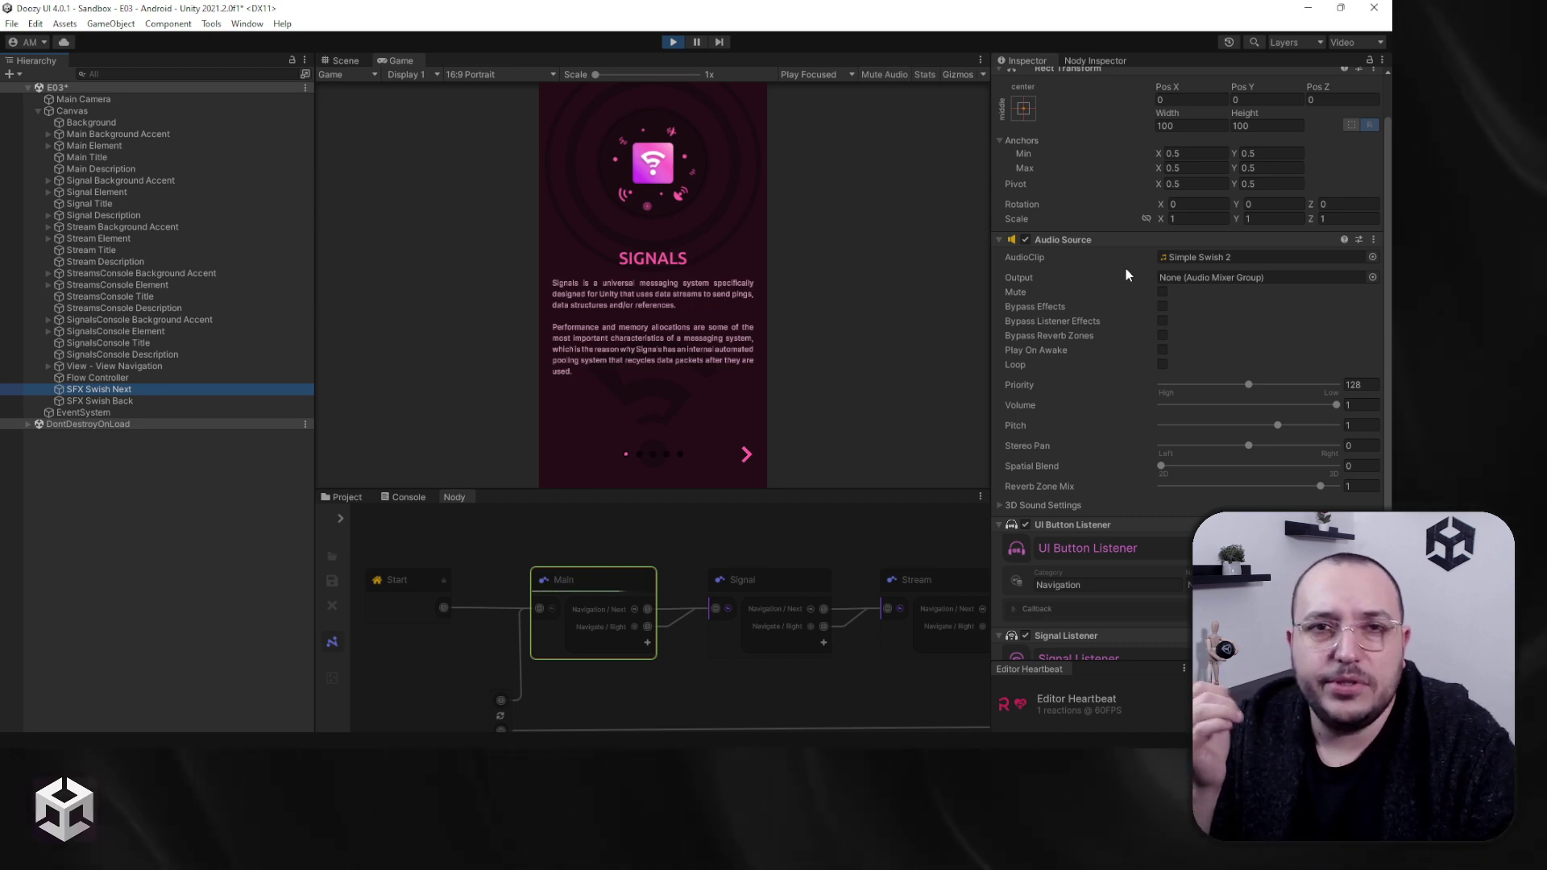
scroll(1127, 266, "down", 3)
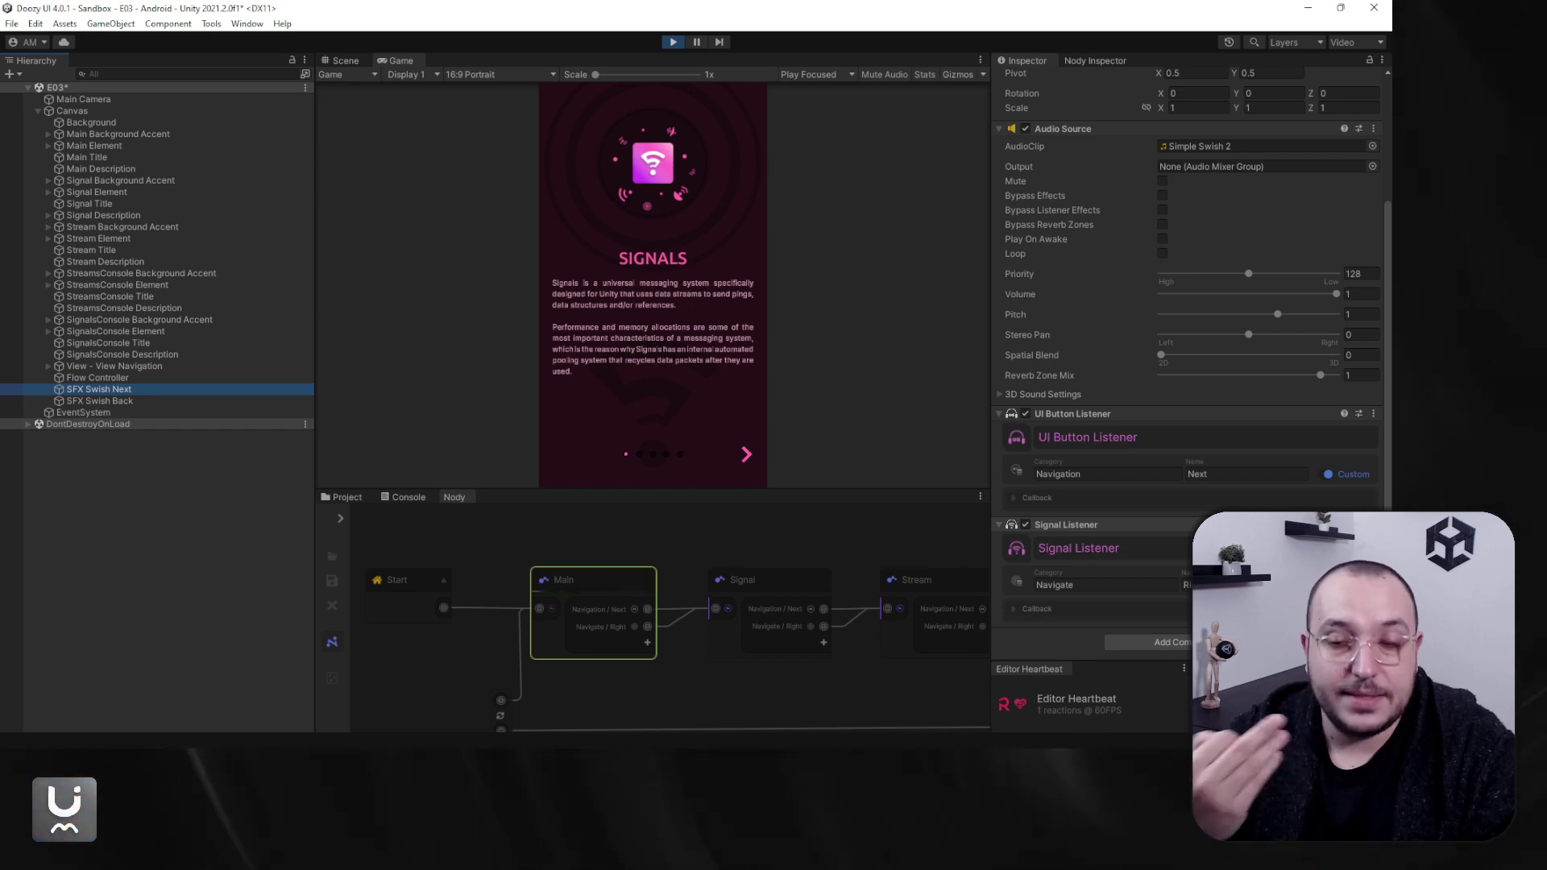
left_click(1169, 495)
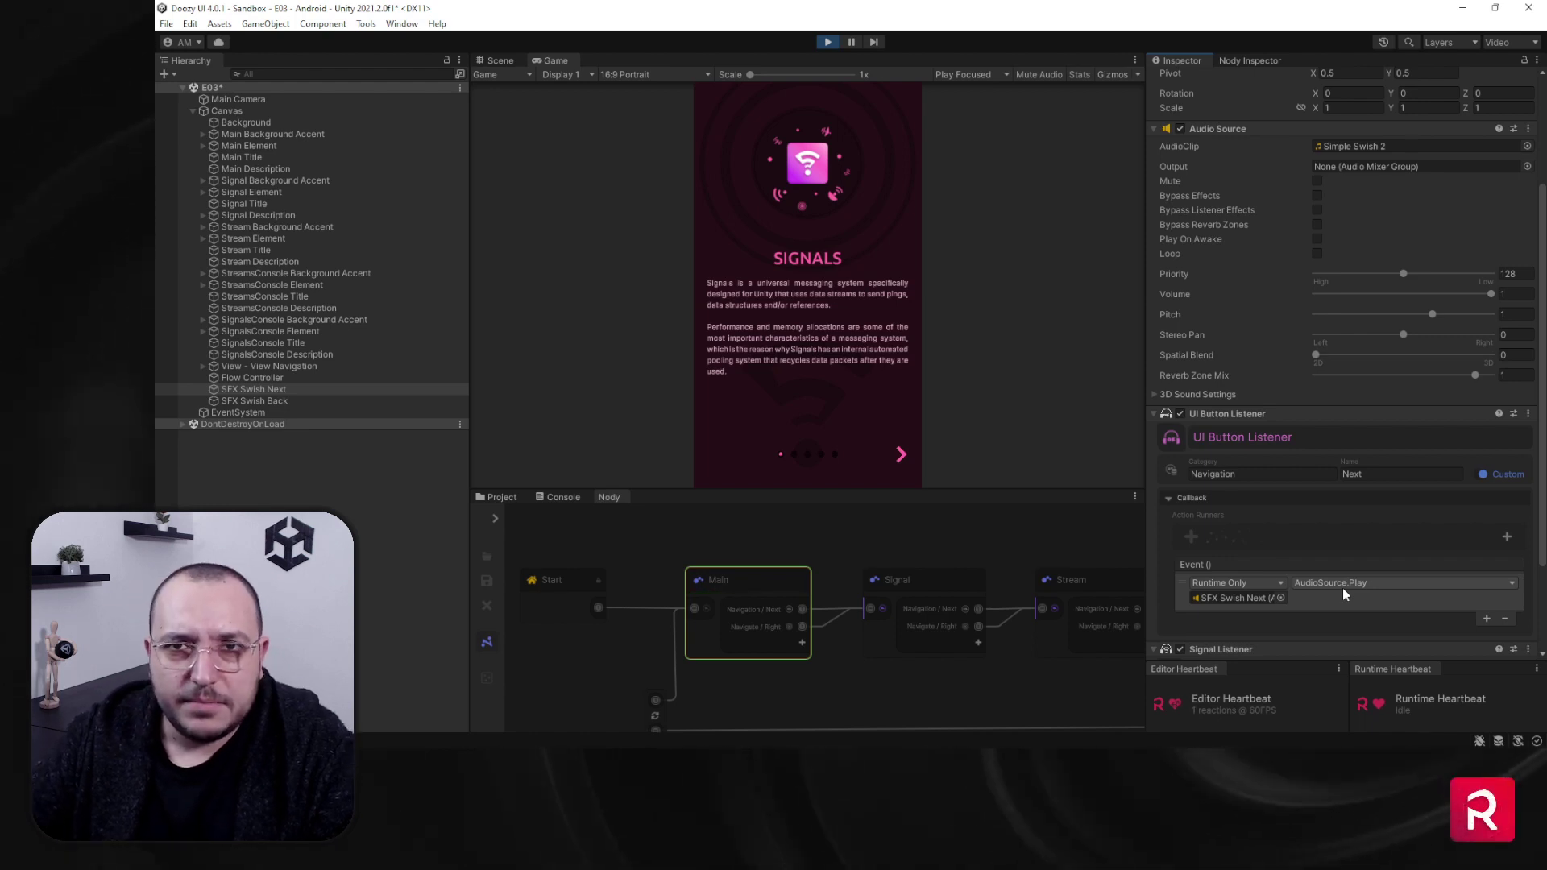
scroll(1351, 549, "down", 2)
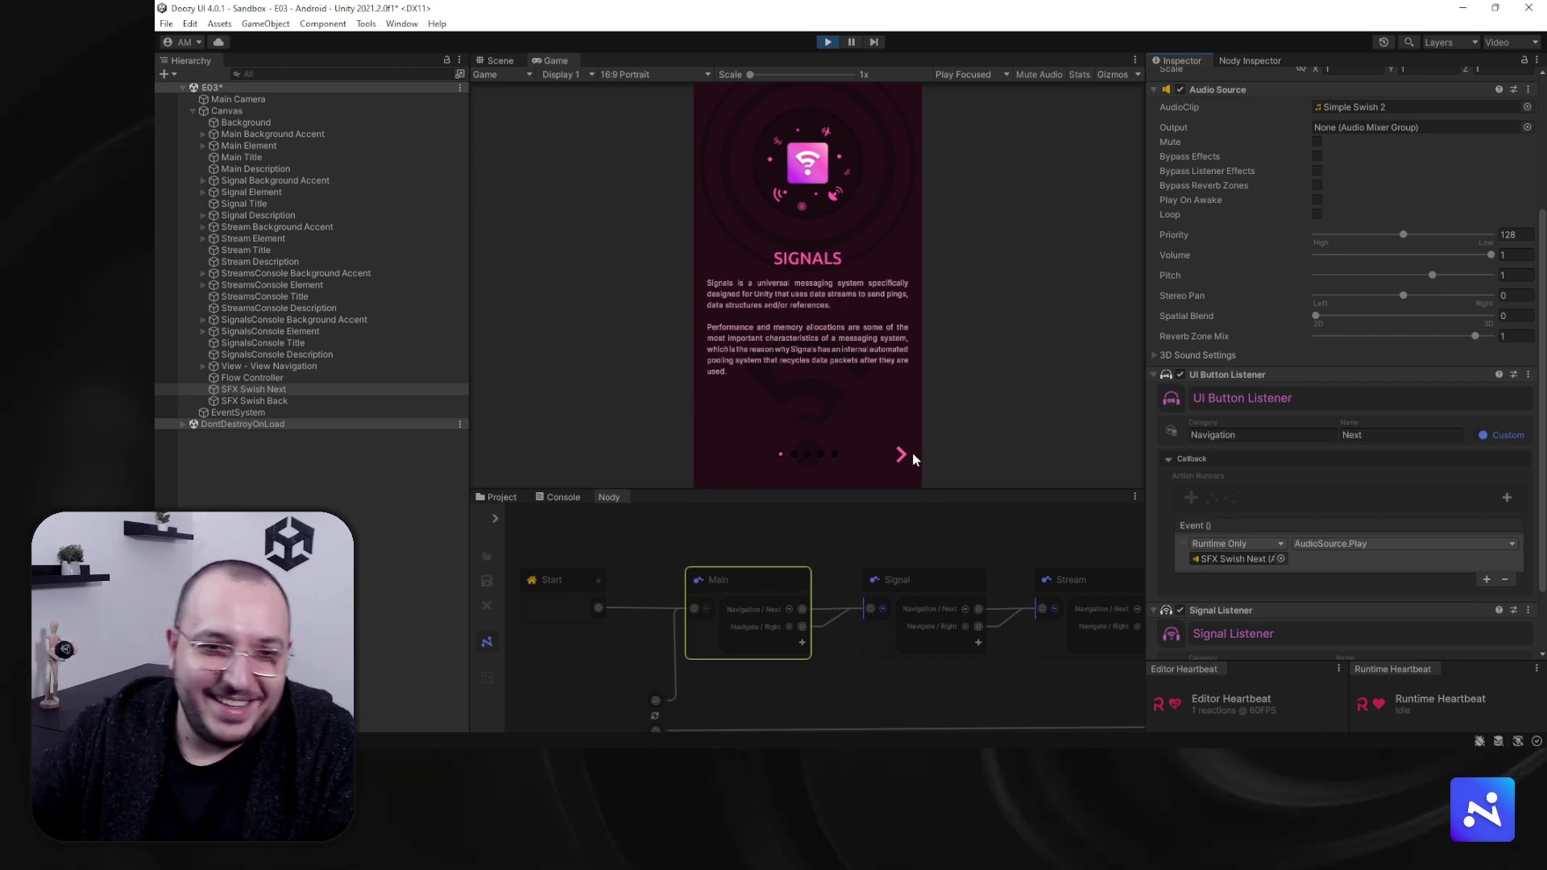
Step: Expand View - View Navigation and inspect the UI Button category and name of Button - Navigation Next
left_click(202, 366)
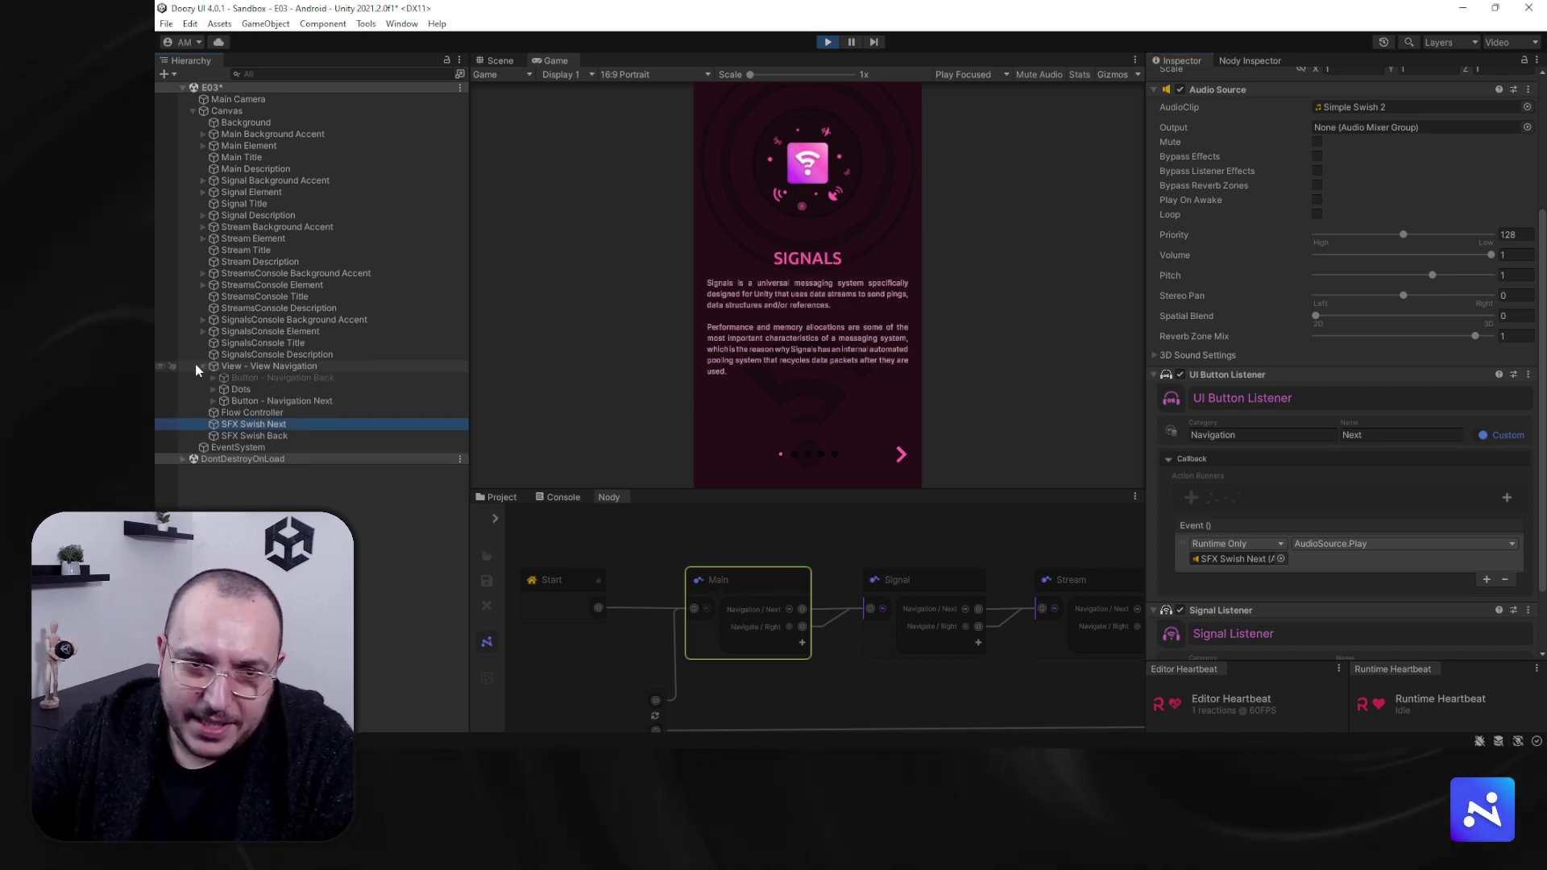
left_click(319, 400)
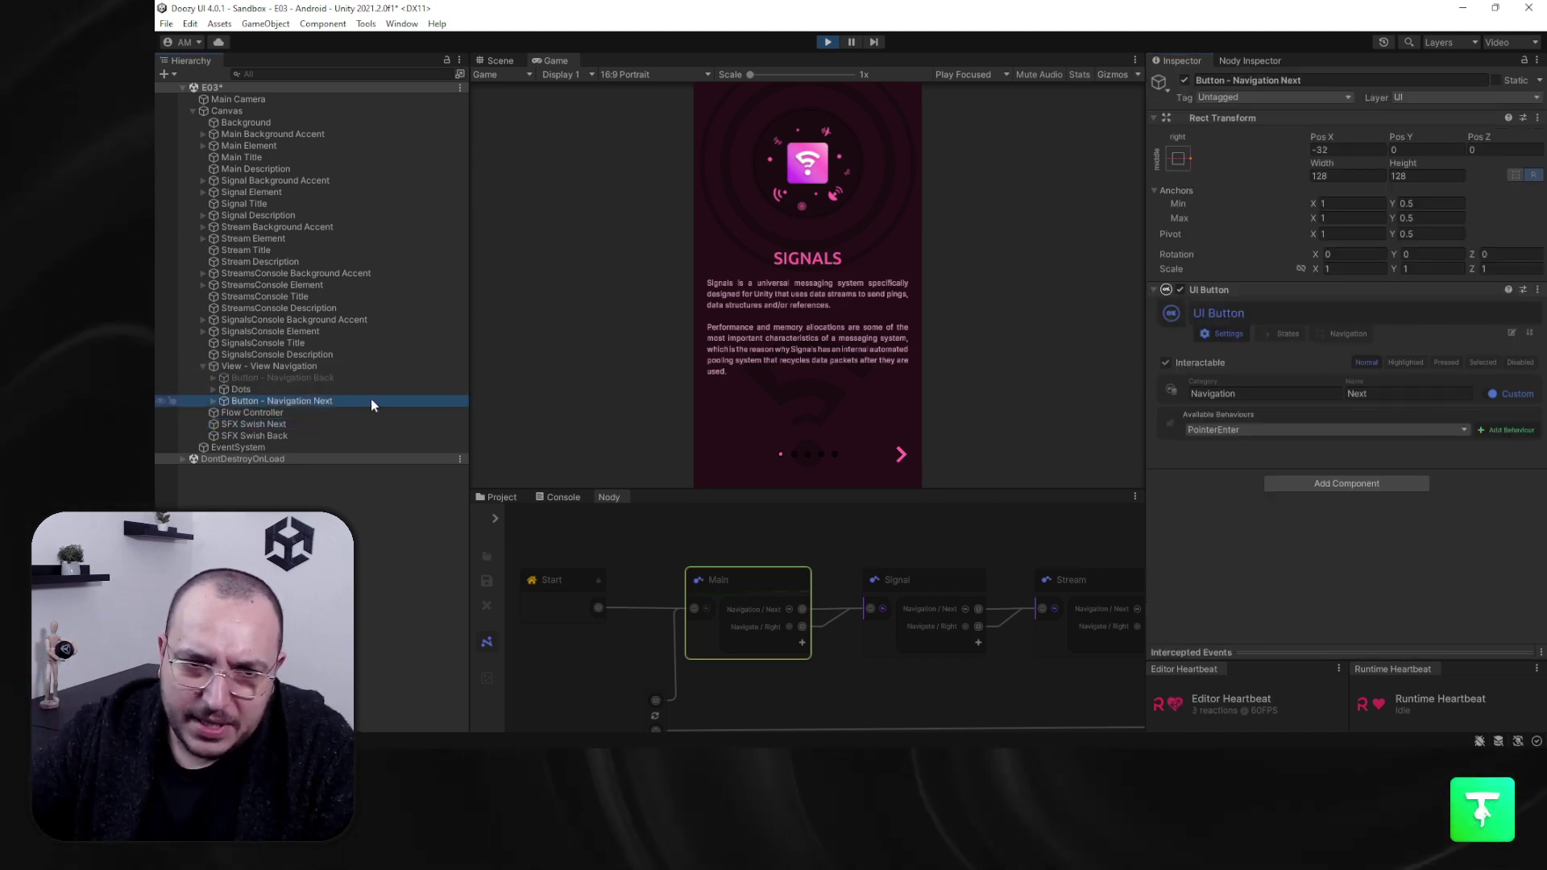
left_click(1392, 392)
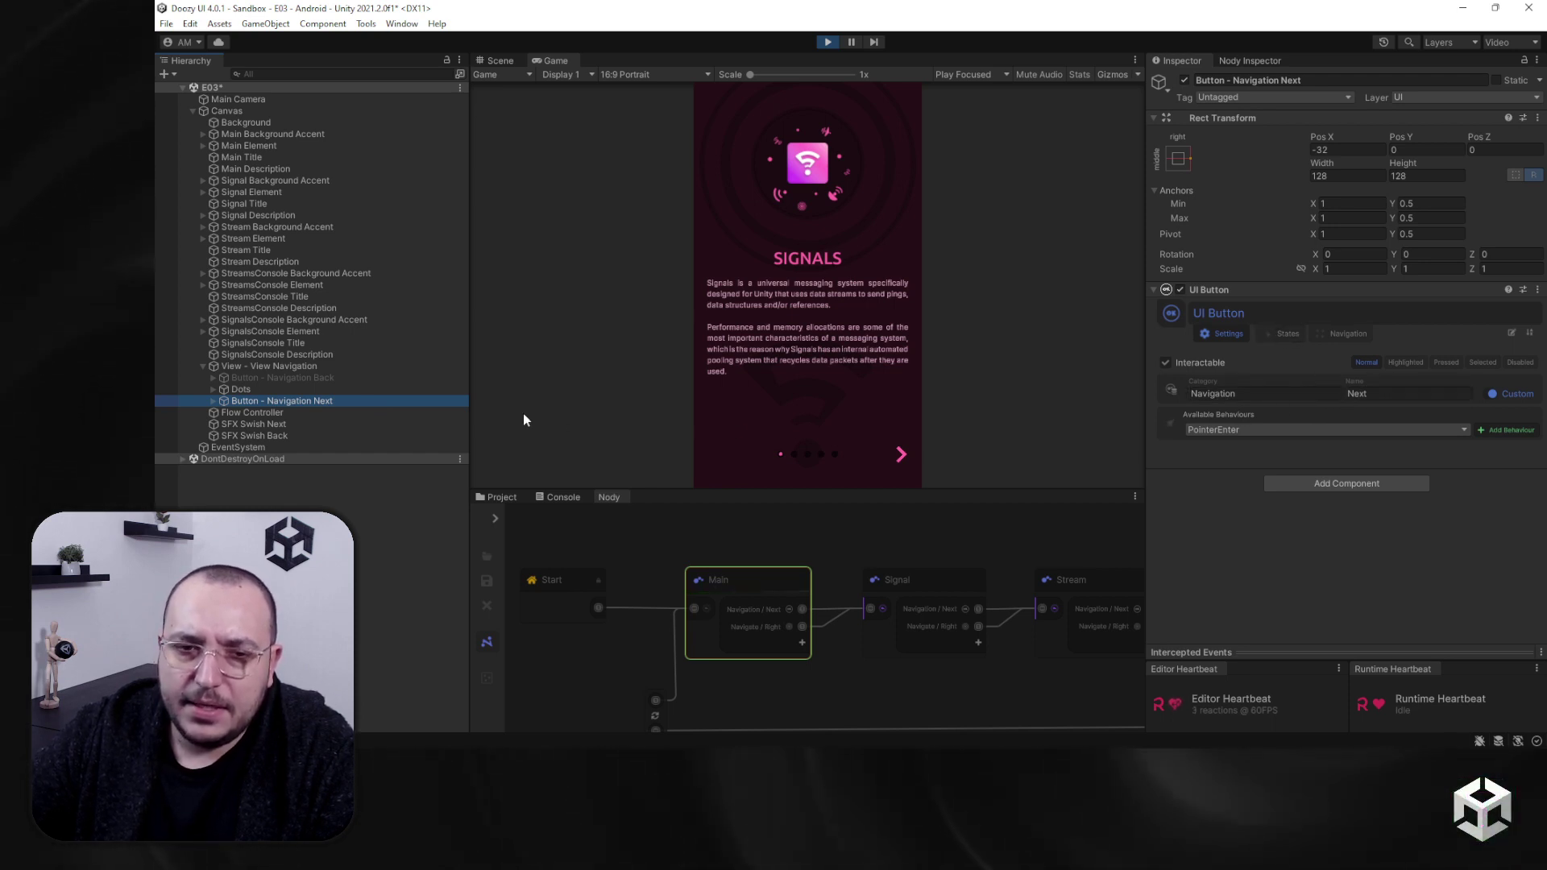
Step: Review the UI Button Listener on SFX Swish Next and test it by going to the next card and back
left_click(272, 424)
scroll(1289, 516, "down", 1)
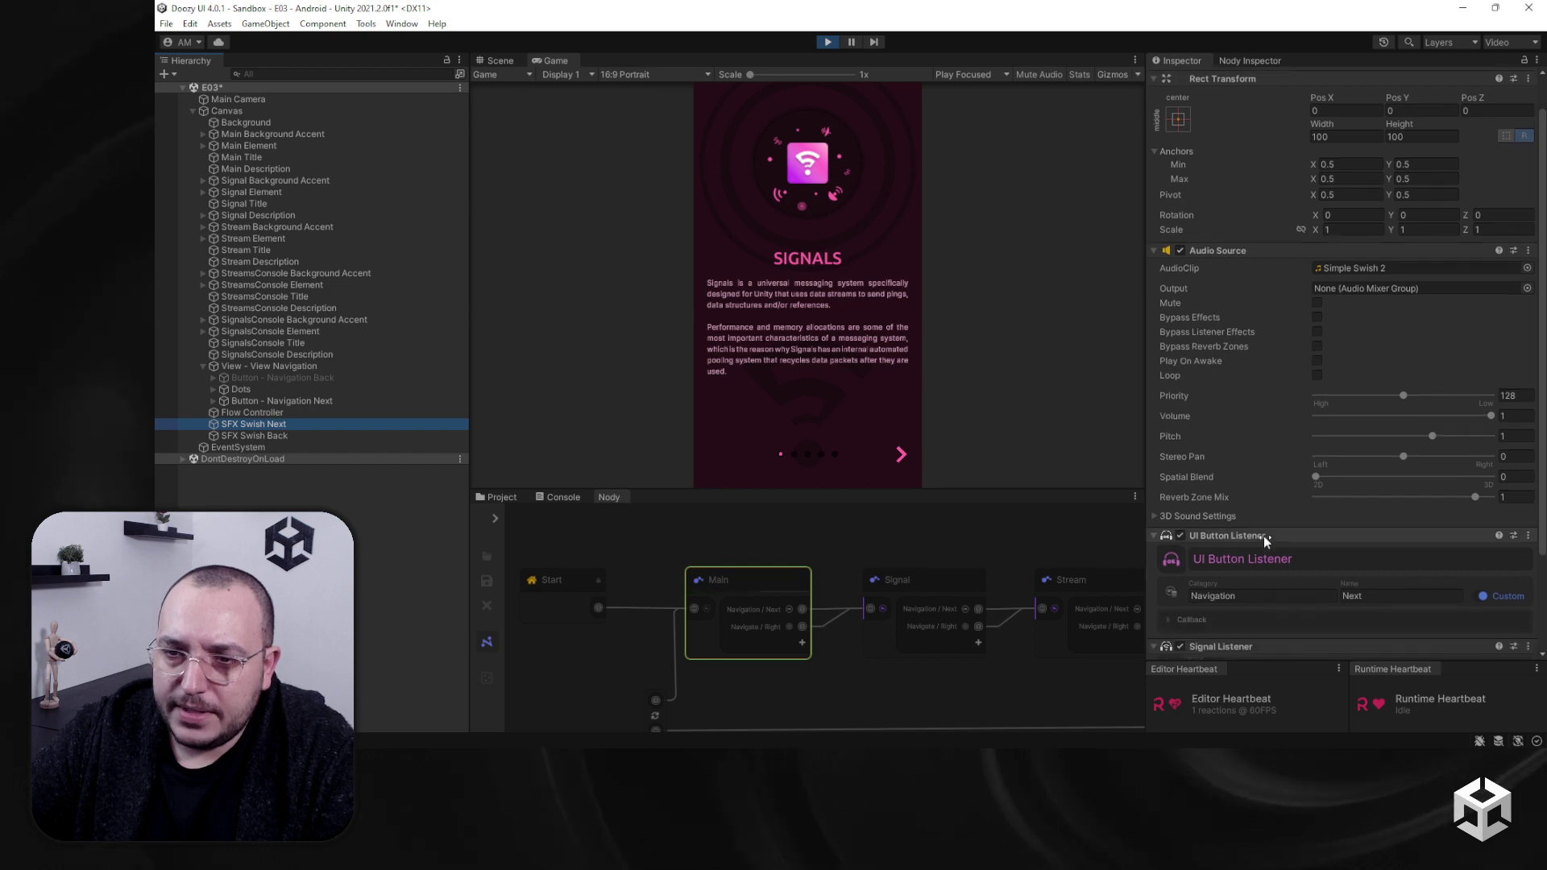
left_click(904, 456)
left_click(722, 454)
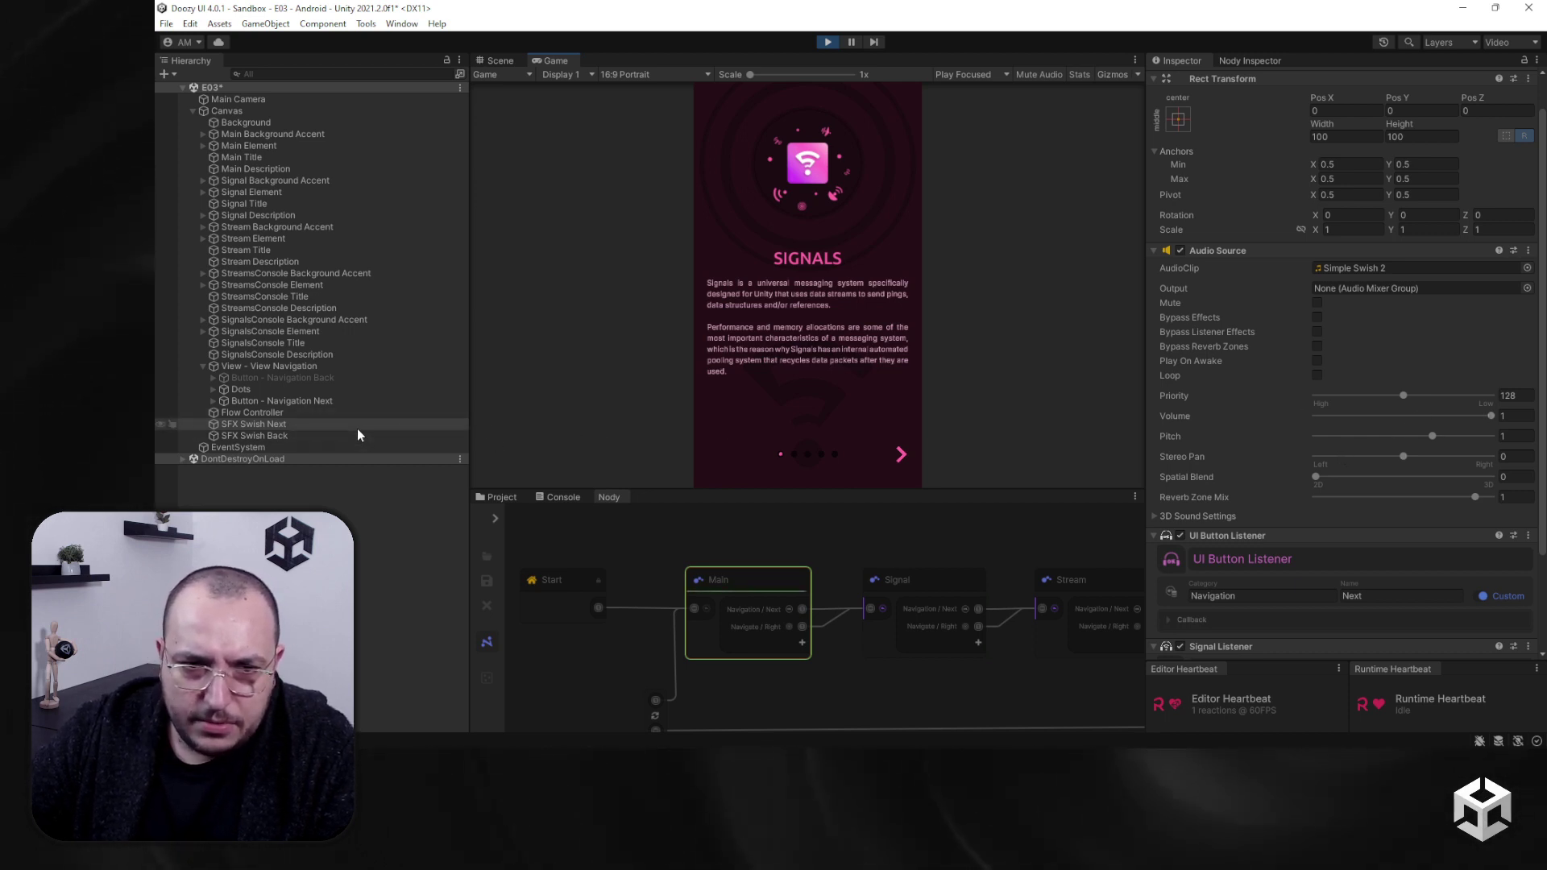
Step: Examine the Signal Listener on SFX Swish Next and the Navigate / Right output of the Main node
scroll(1322, 445, "down", 3)
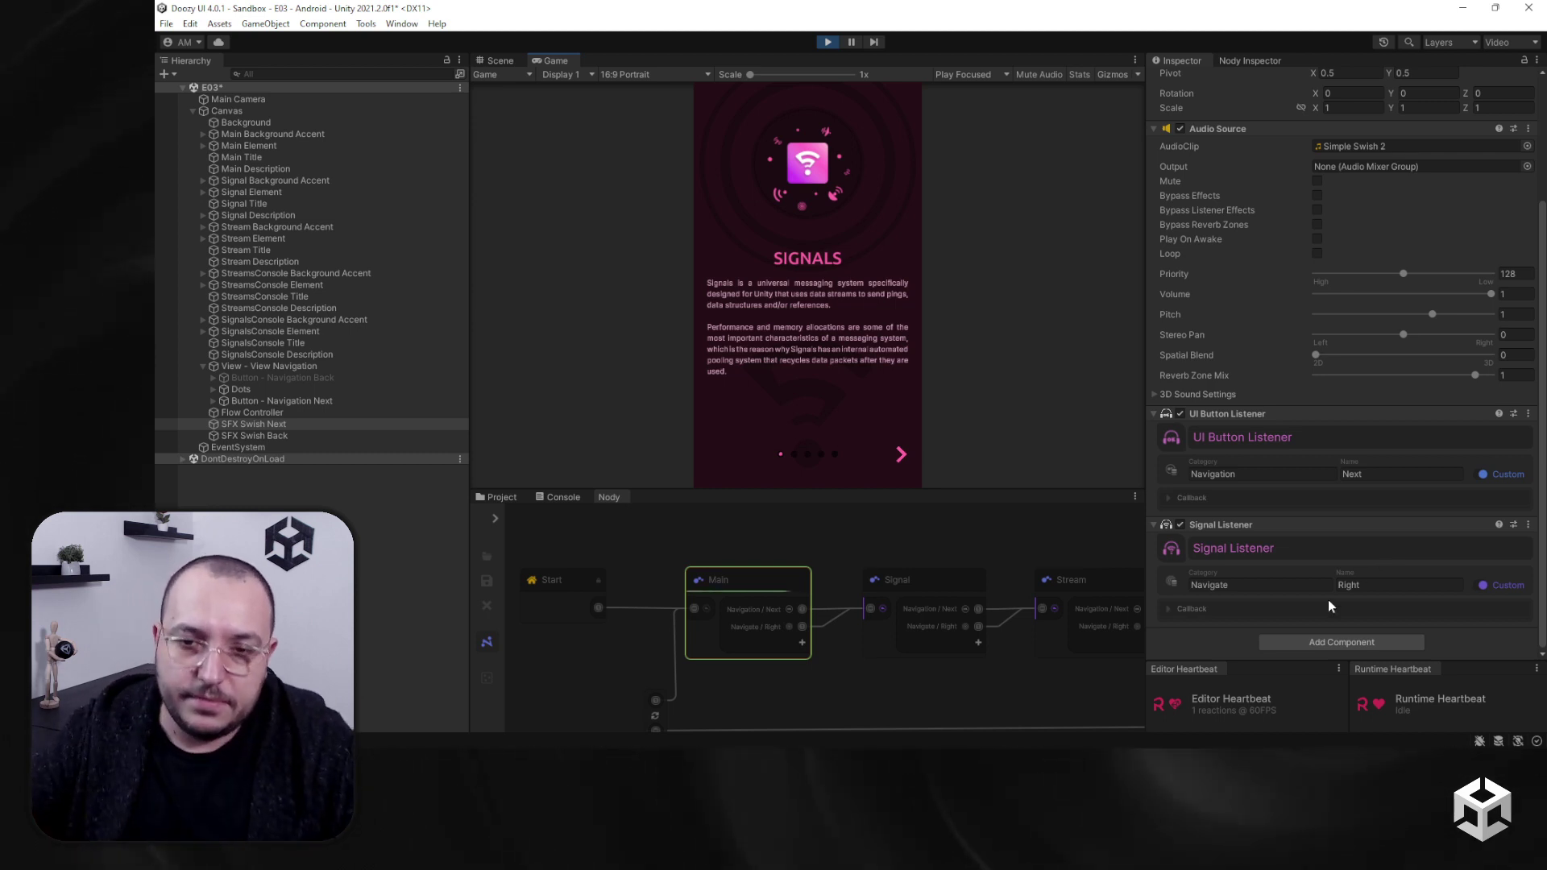
scroll(814, 637, "up", 1)
scroll(820, 639, "up", 3)
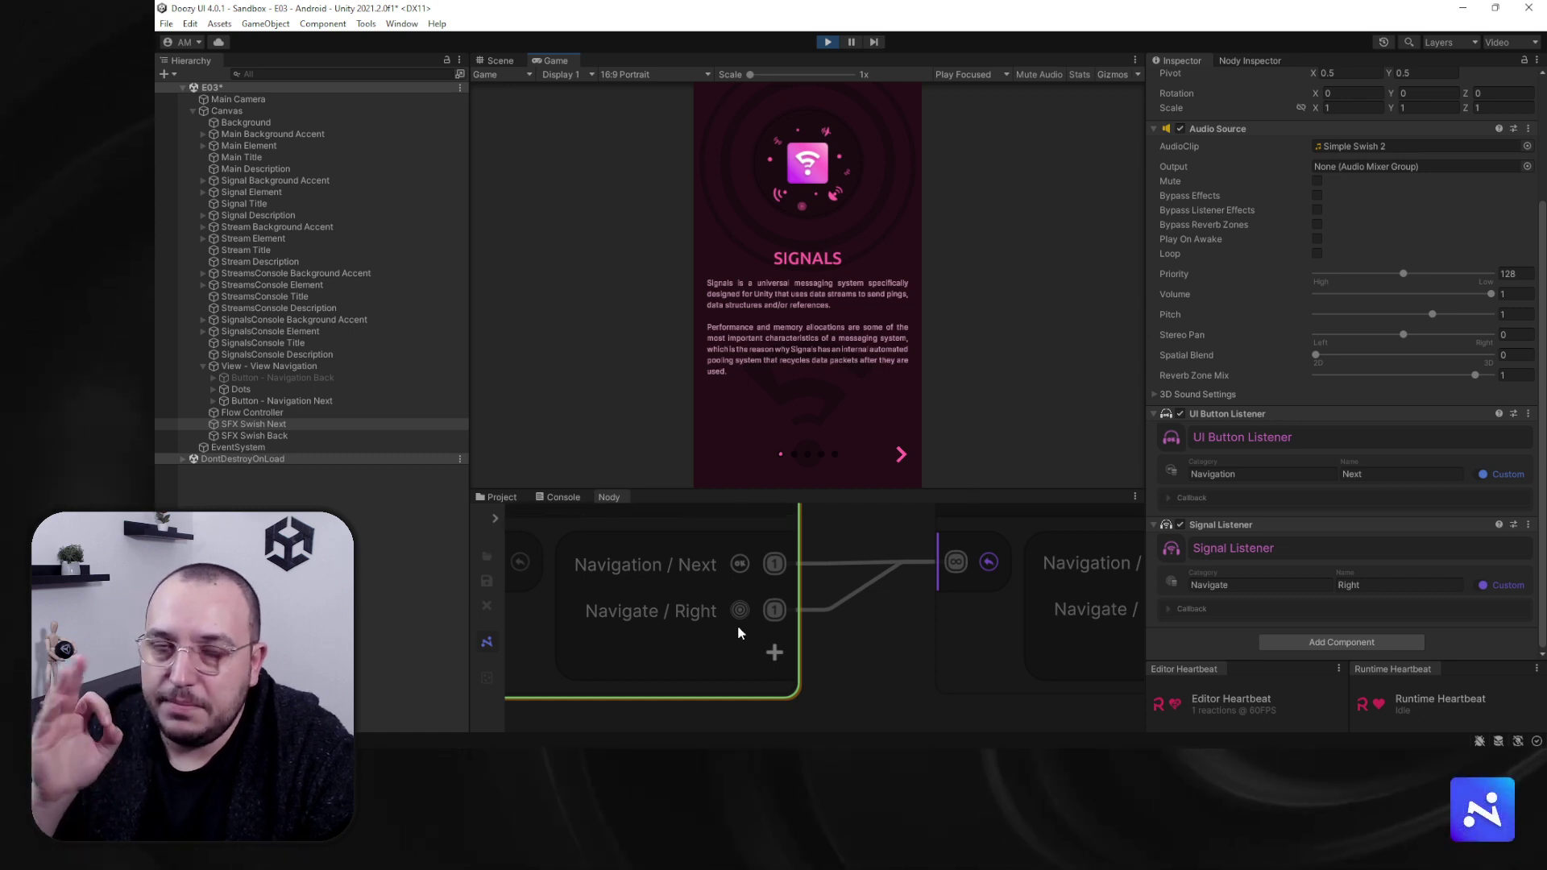
Step: Examine the Signal Listener on SFX Swish Back and the Input To Signal components on the EventSystem
left_click(250, 436)
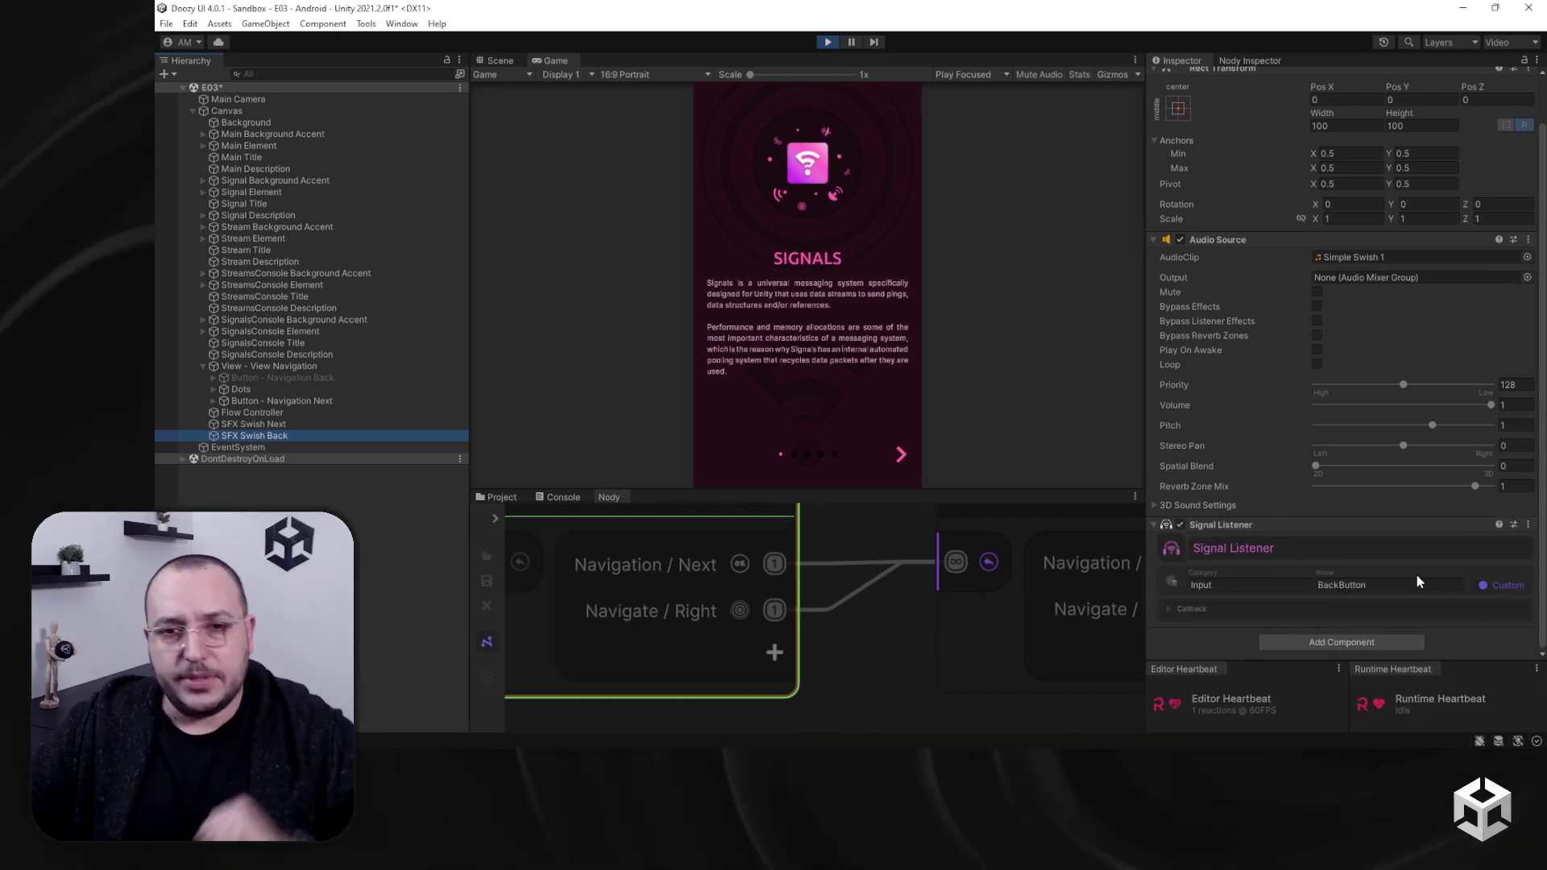
scroll(843, 668, "down", 3)
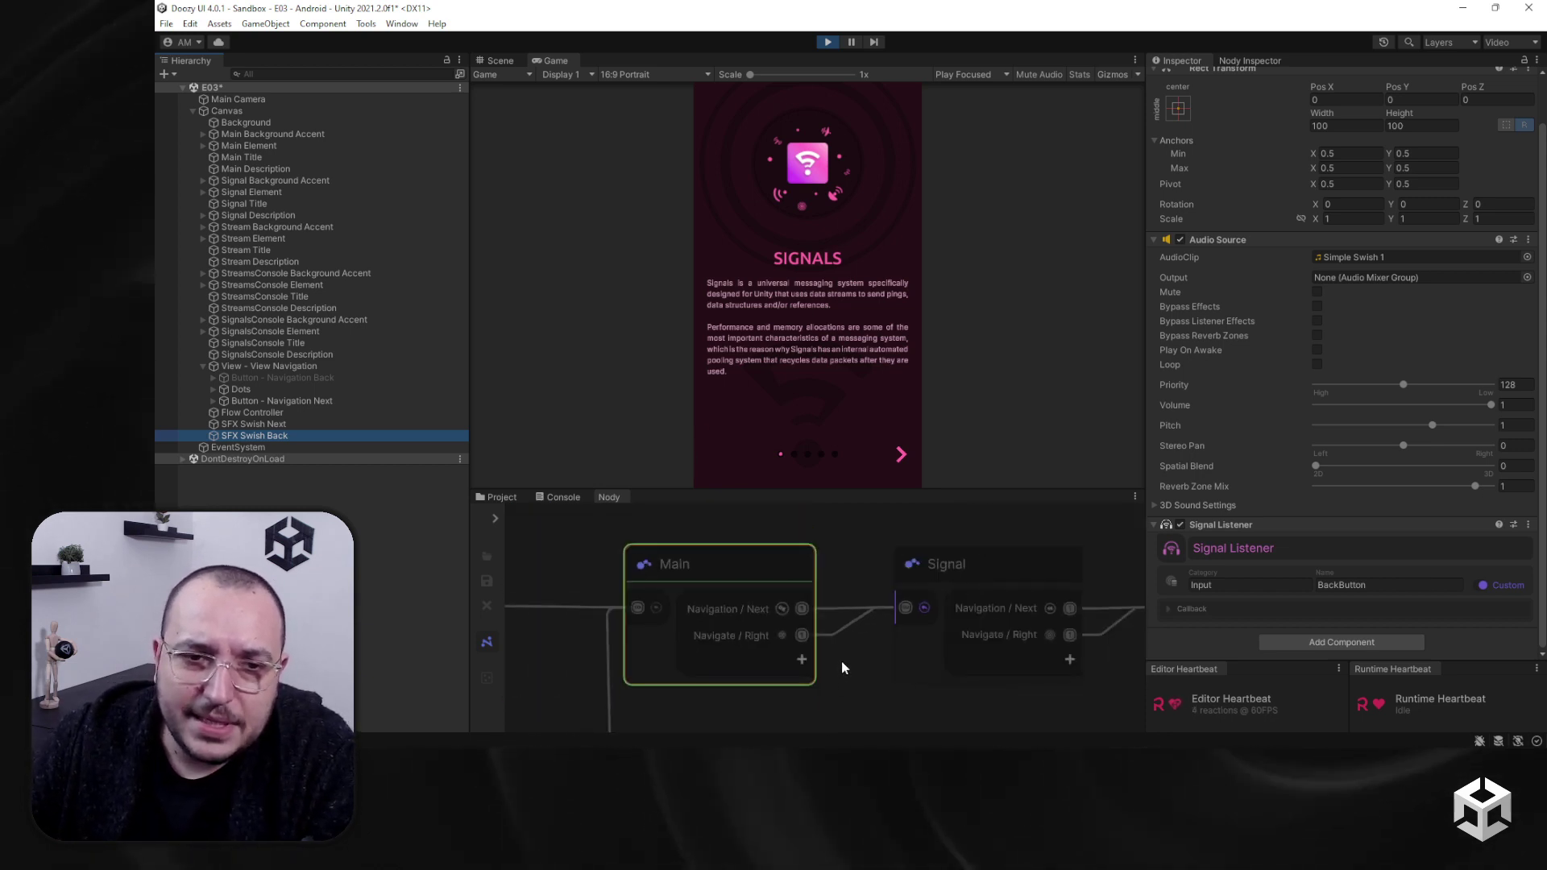
left_click(202, 366)
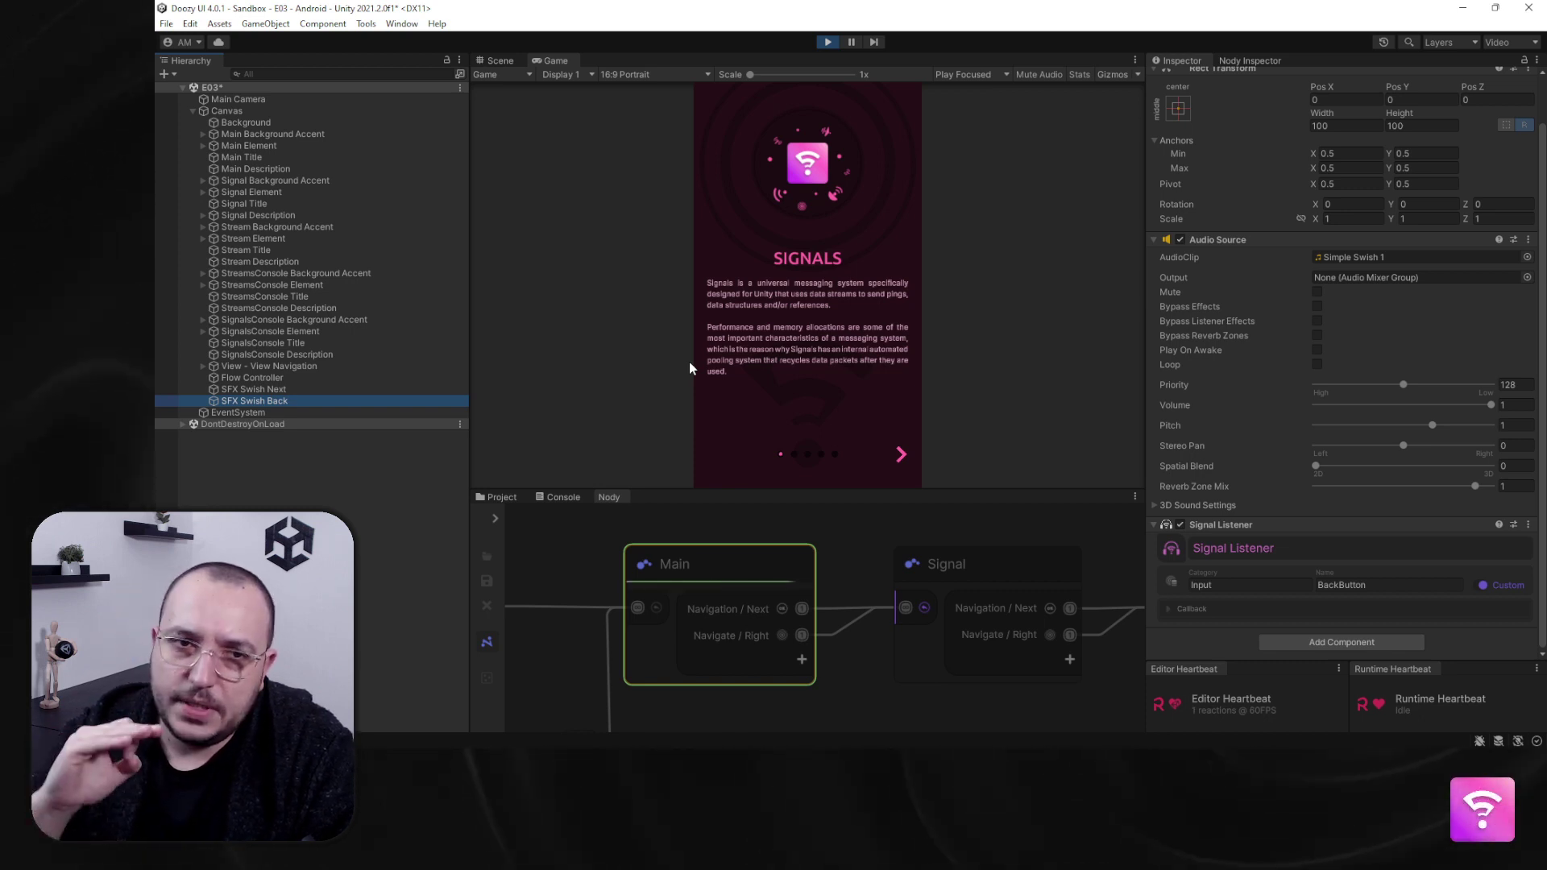
left_click(266, 413)
scroll(1248, 427, "down", 3)
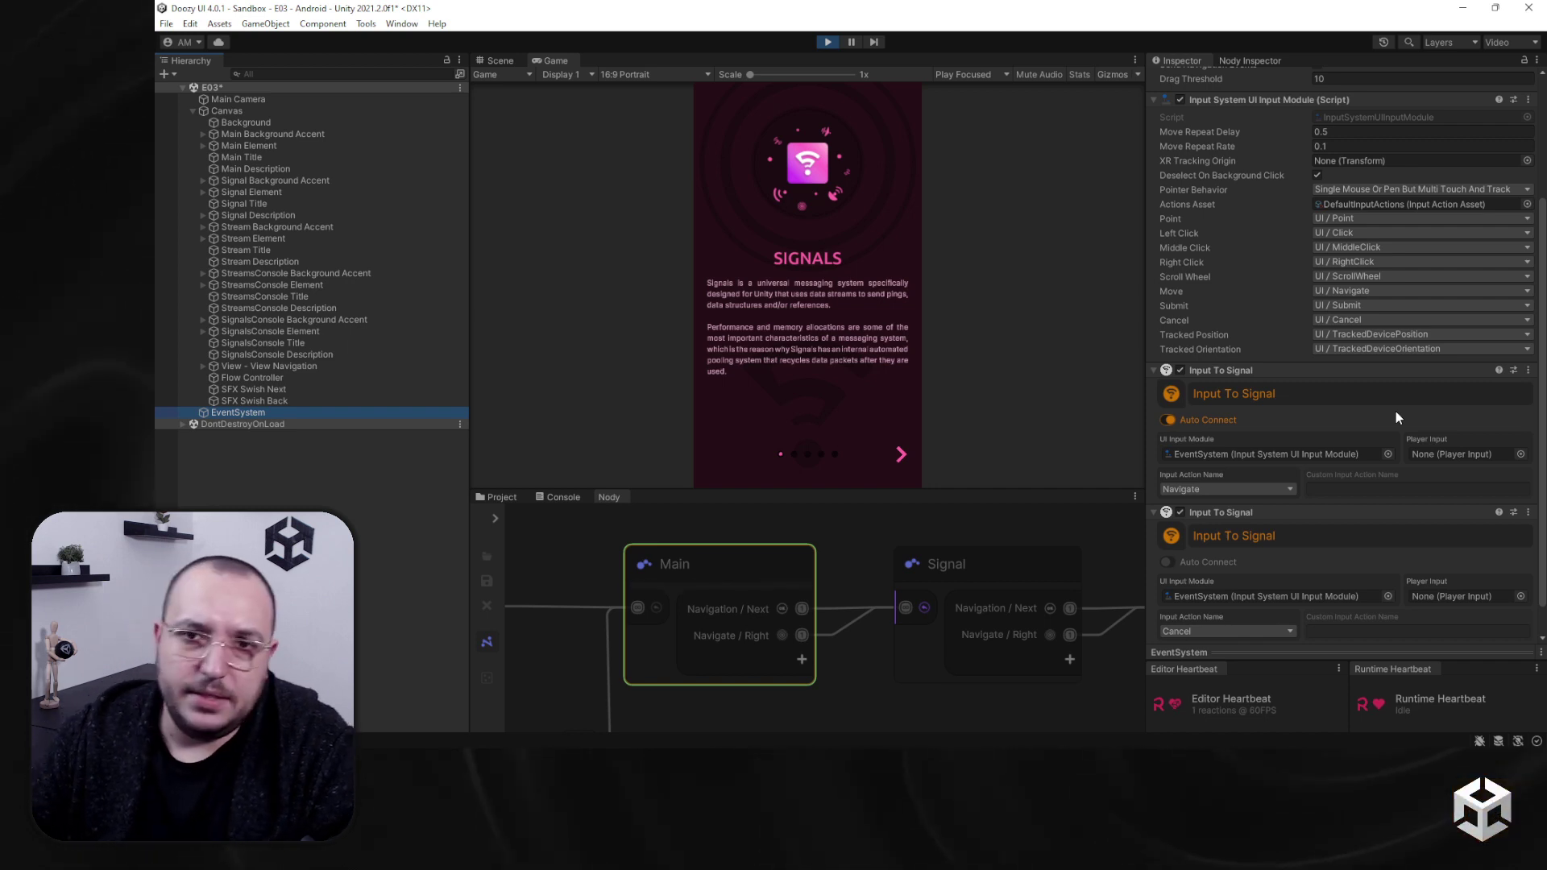
Step: Stop the running scene and delete all card objects from Main Background Accent through SignalsConsole Description
left_click(827, 42)
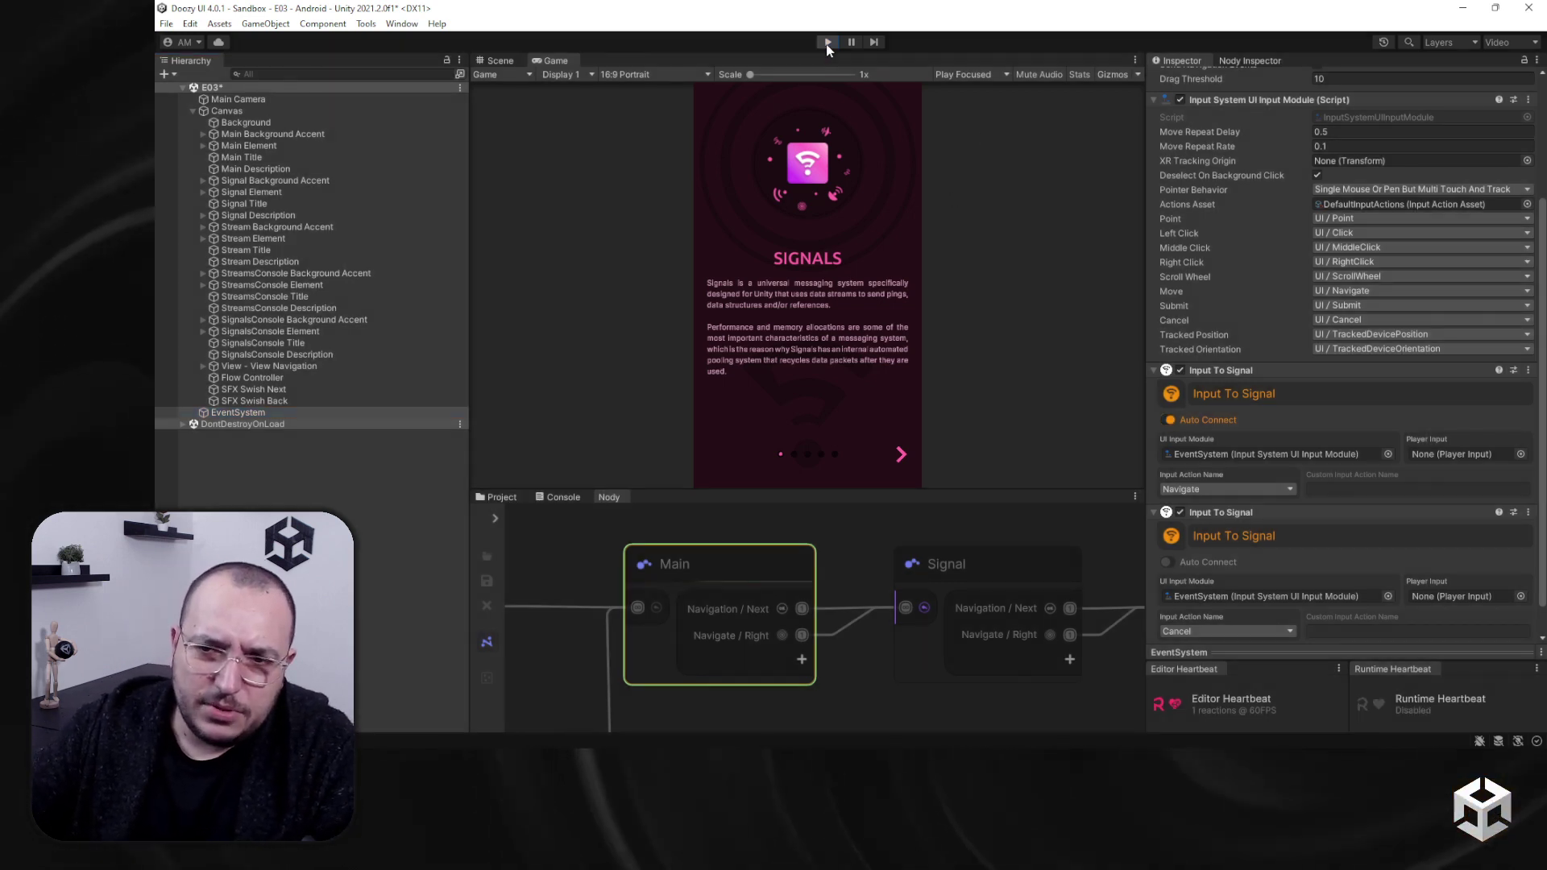
left_click(263, 132)
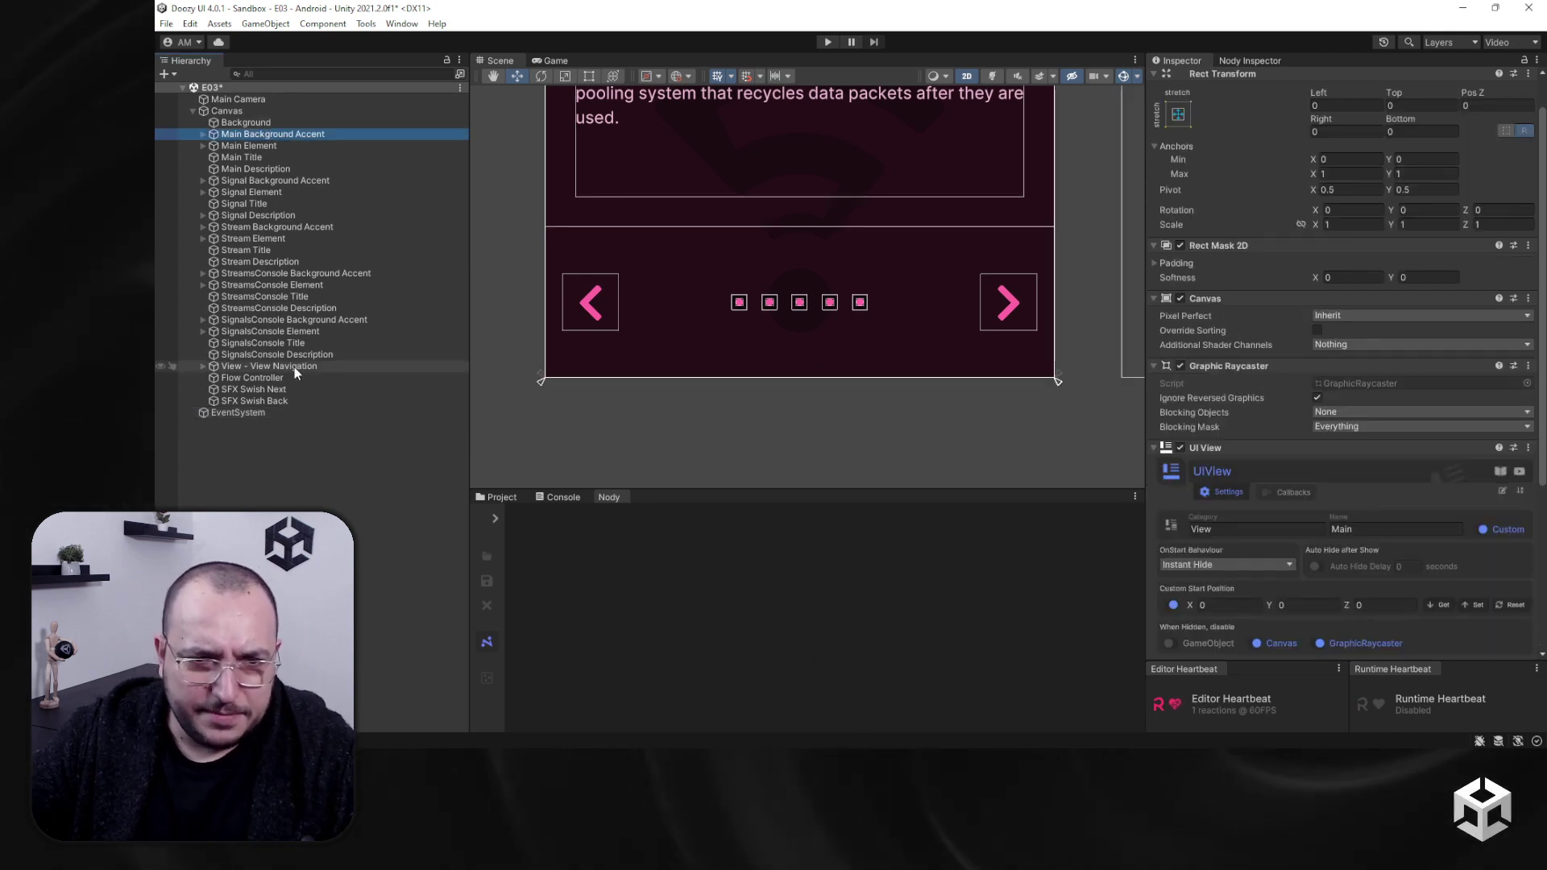
left_click(294, 355, "shift")
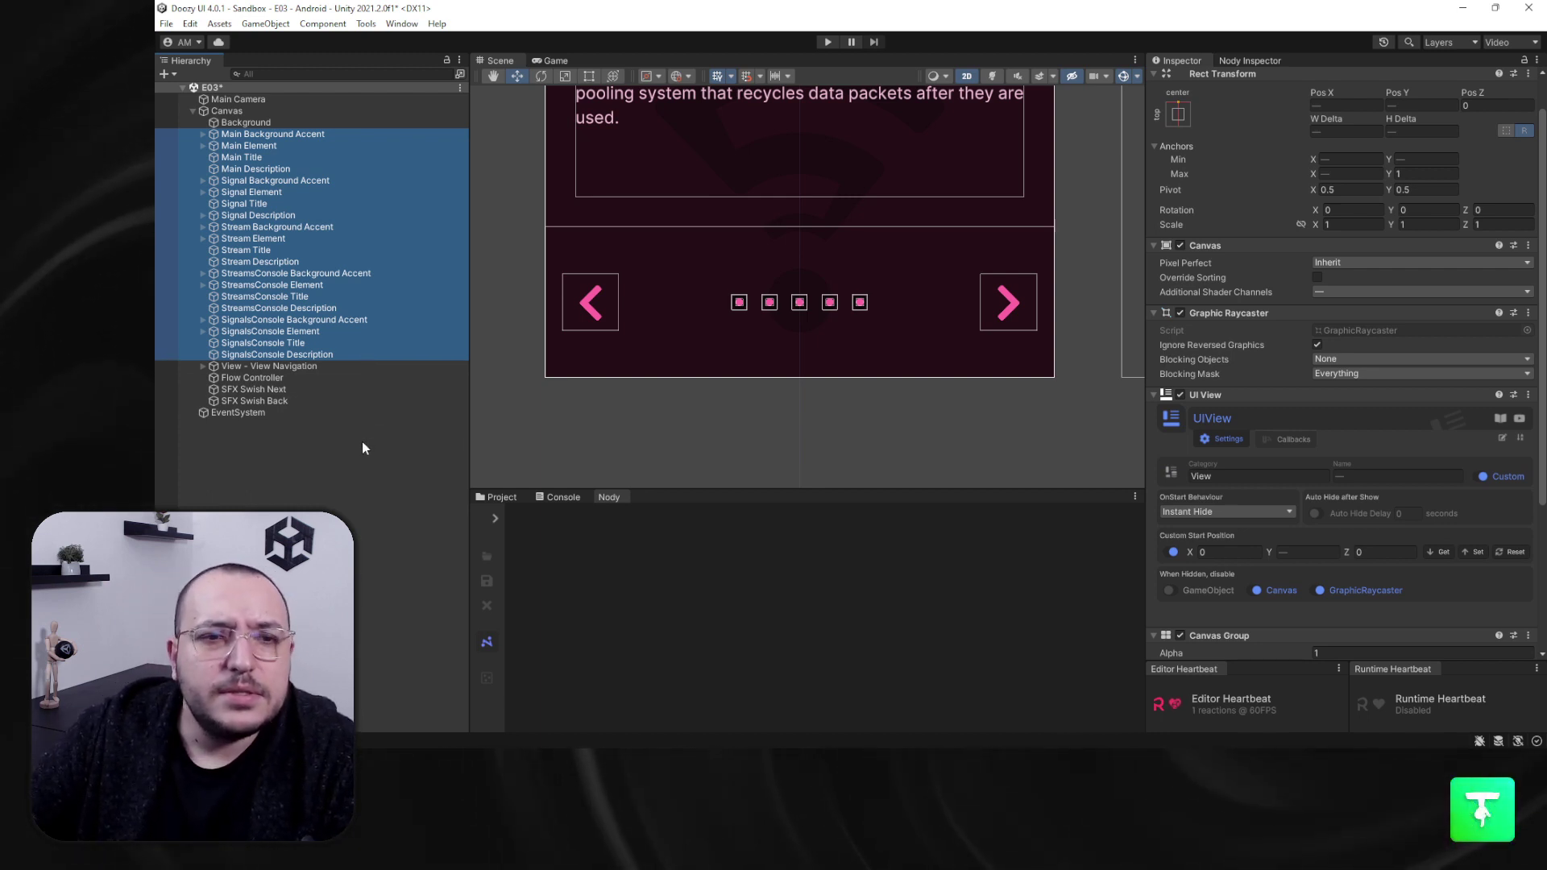
key("Delete")
scroll(642, 331, "down", 2)
scroll(679, 292, "up", 3)
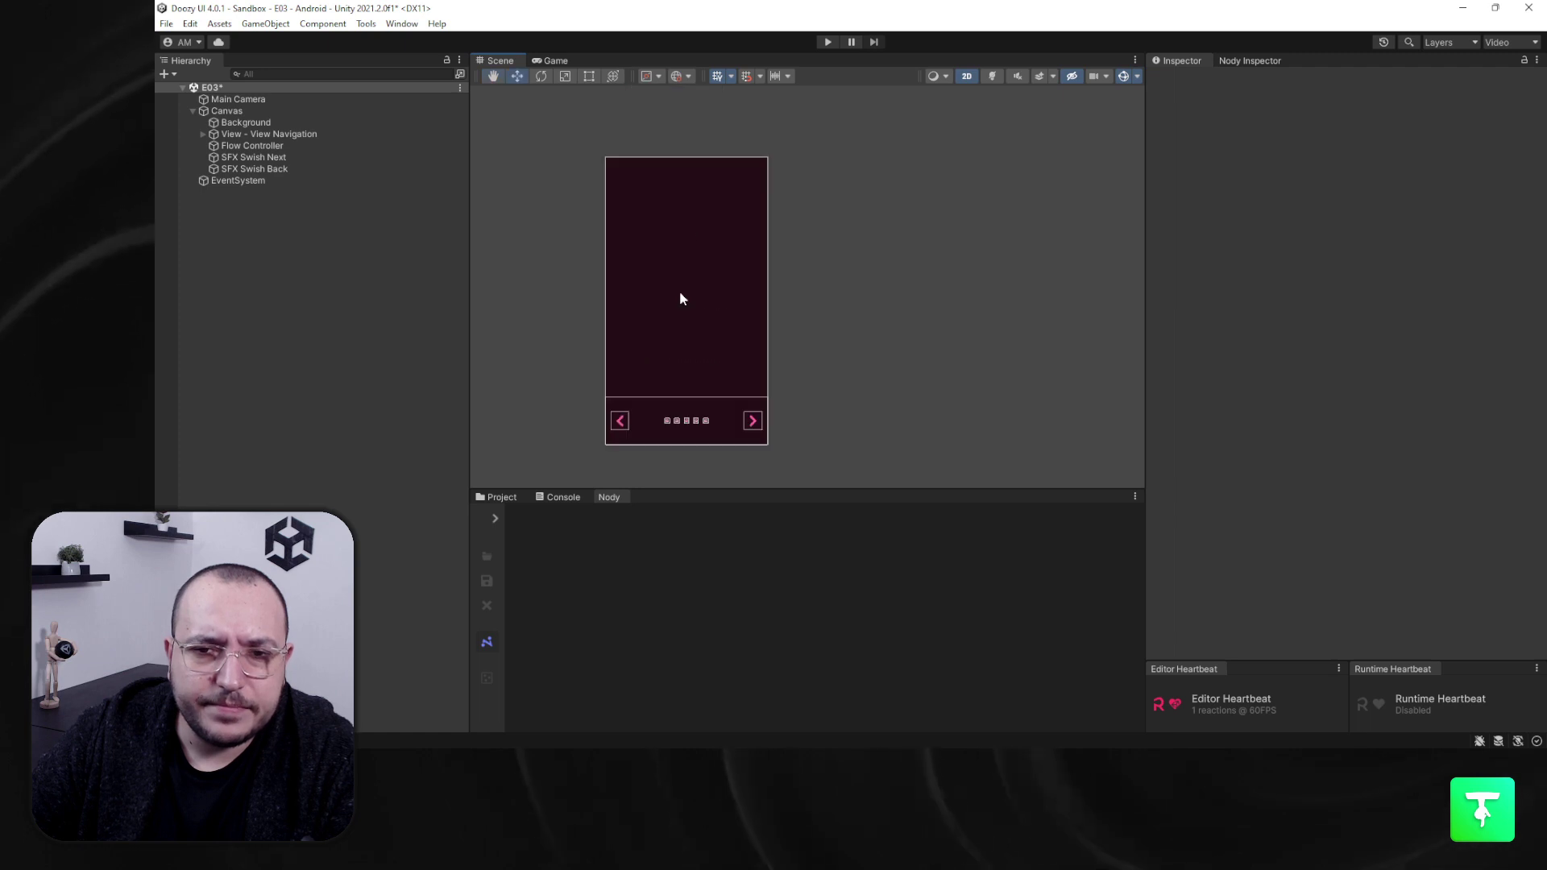
Step: Delete the remaining Canvas children, from Background through SFX Swish Back
left_click(258, 122)
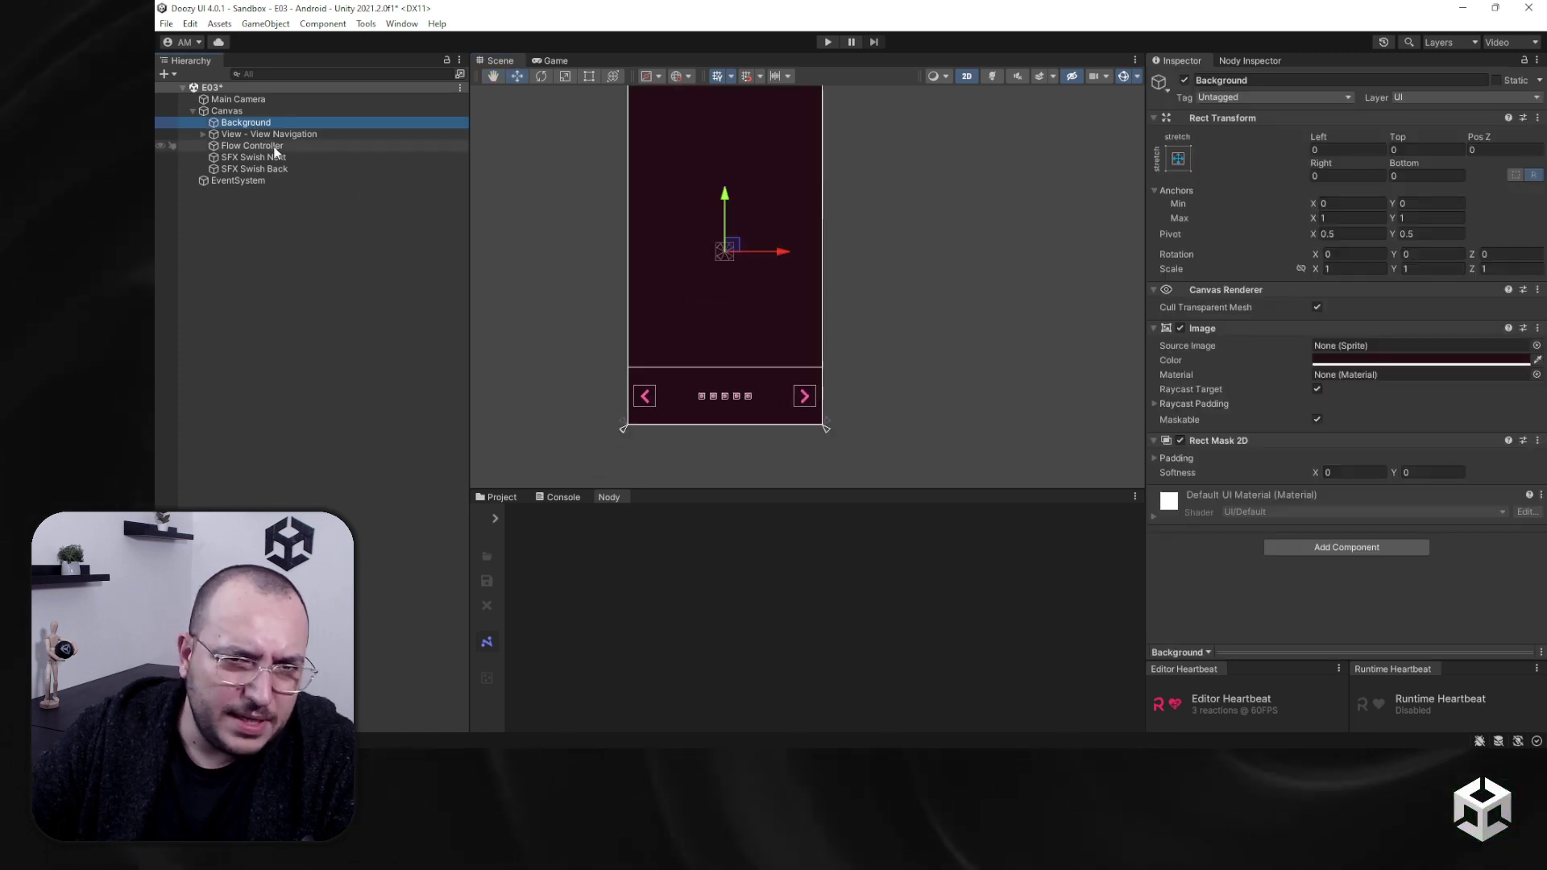
left_click(290, 169, "shift")
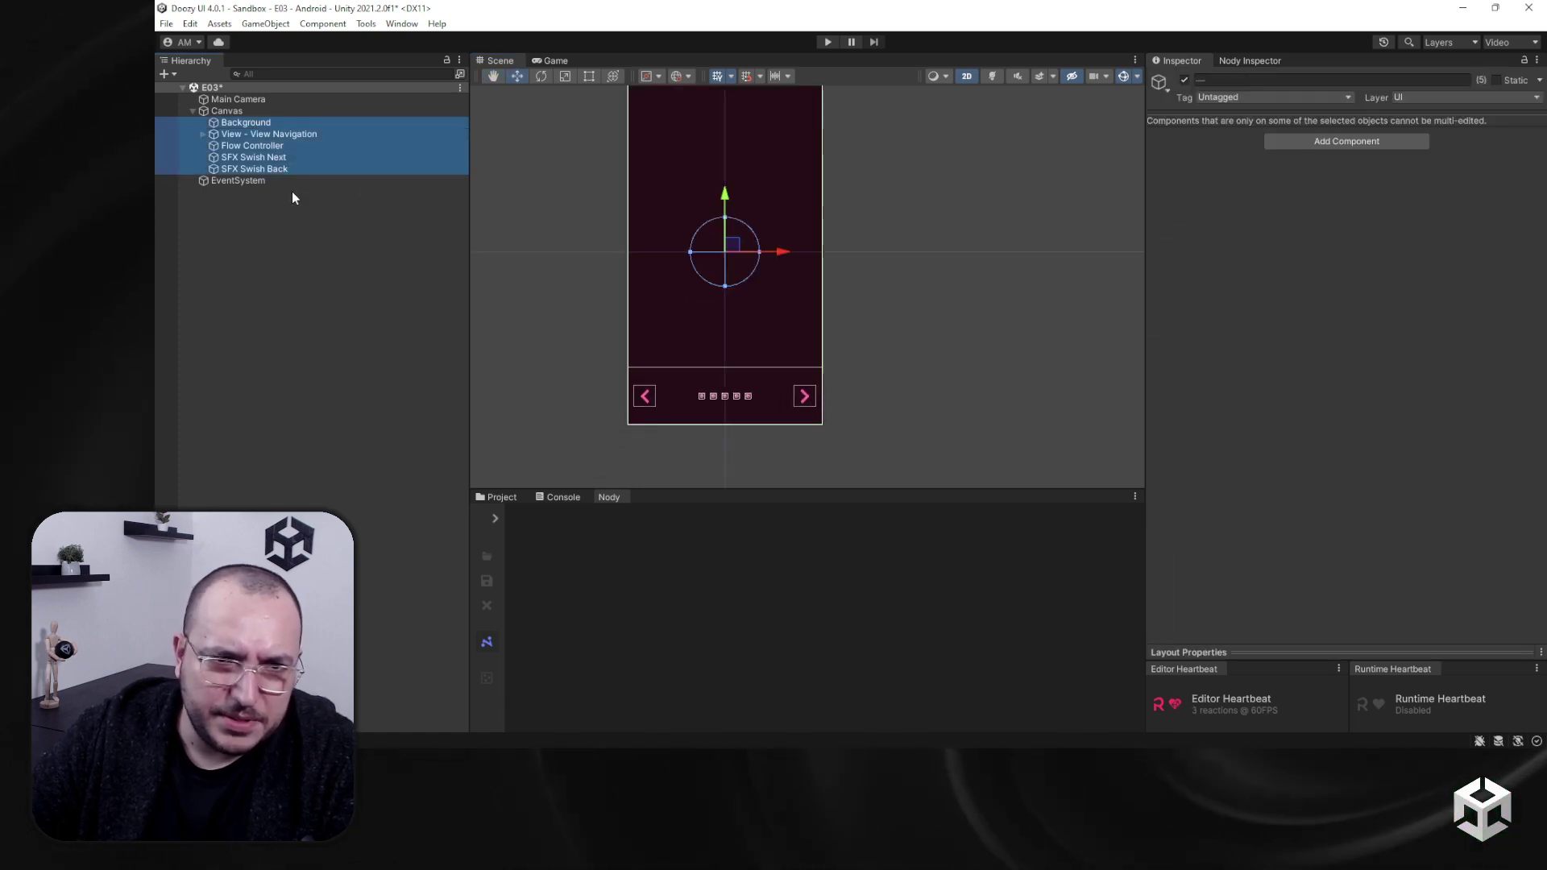
key("Delete")
Step: Remove the Input To Signal component from the EventSystem object
left_click(228, 110)
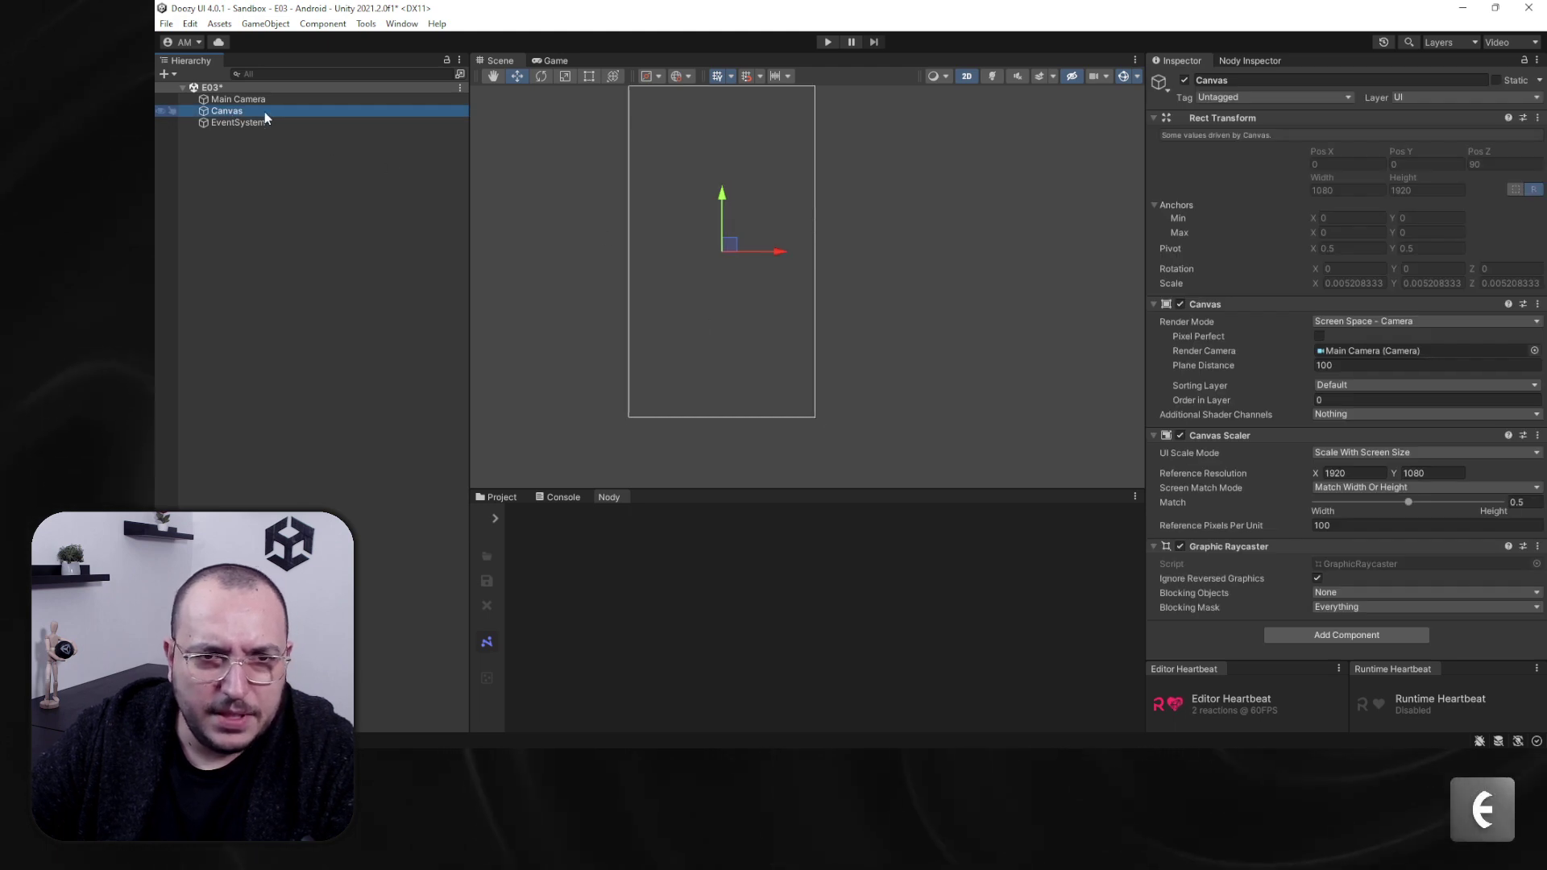
left_click(257, 122)
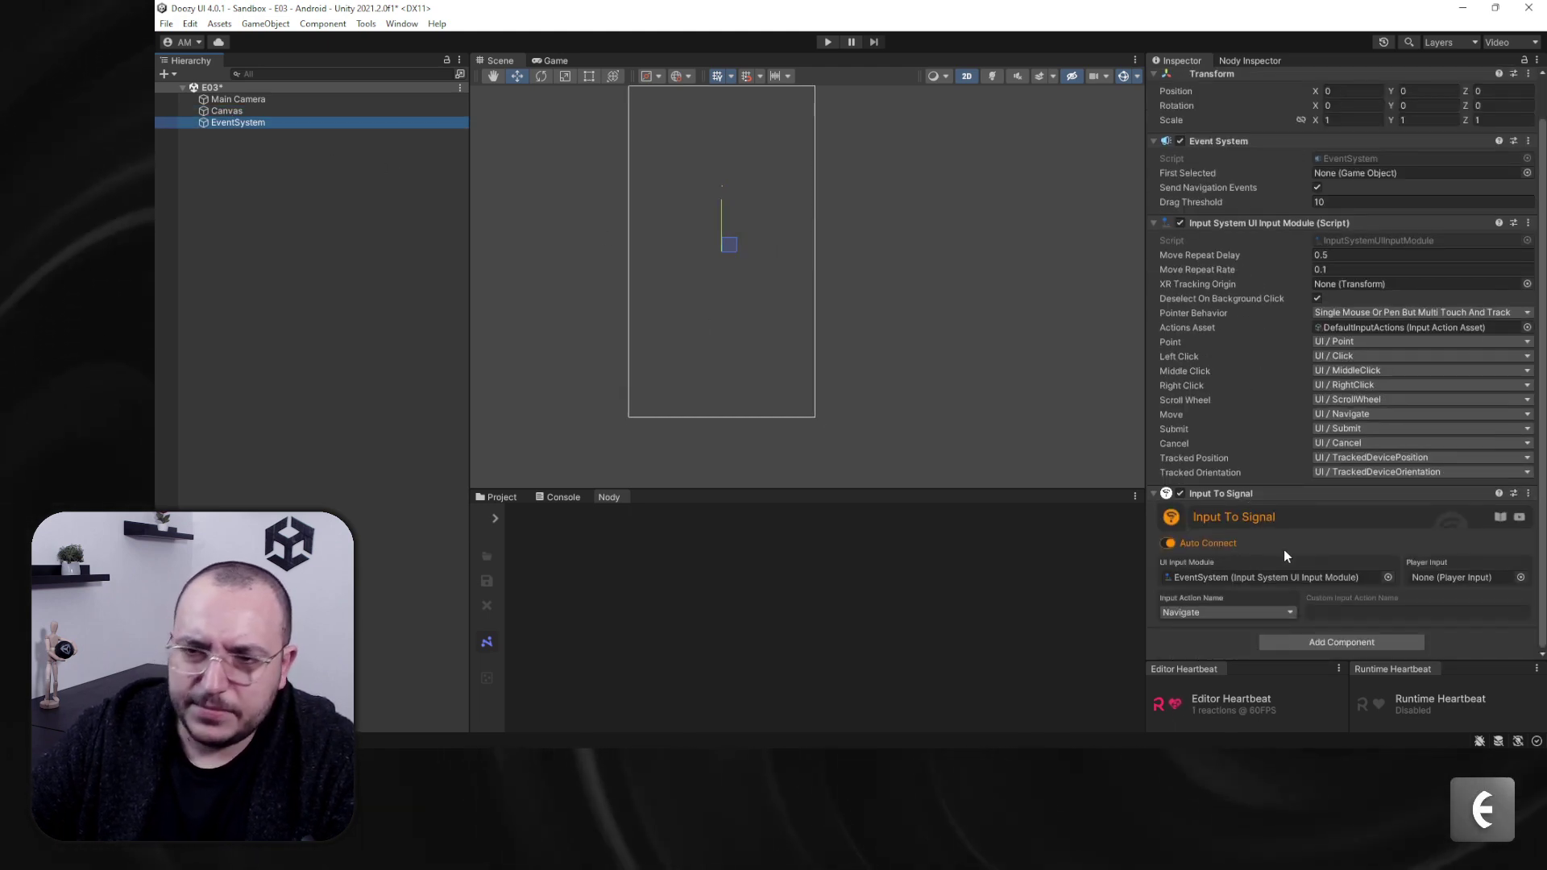
left_click(266, 110)
middle_click_drag(728, 242, 759, 263)
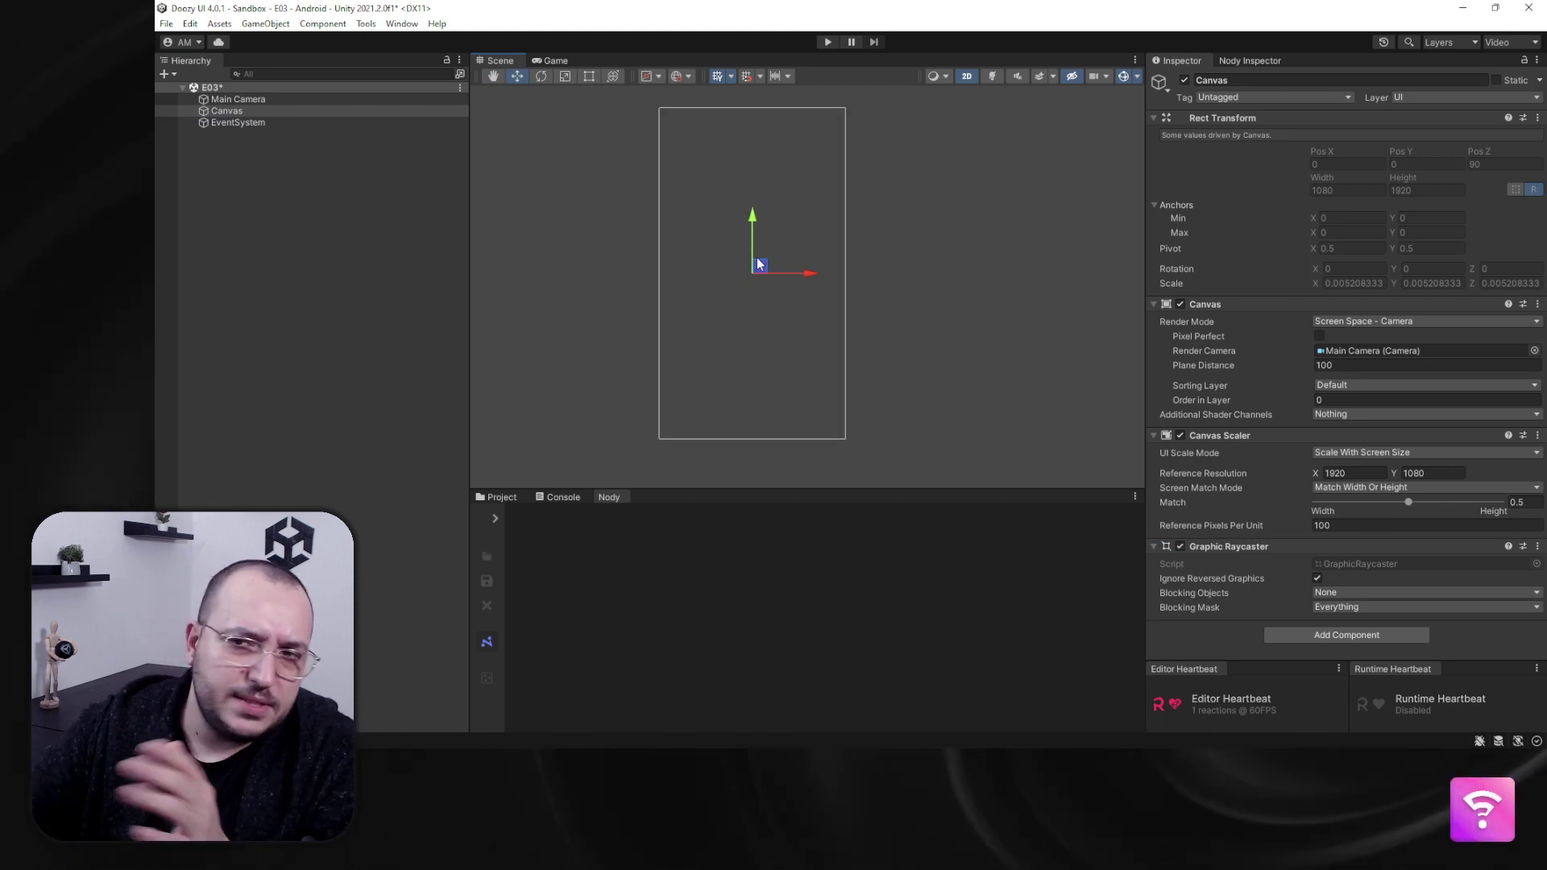
left_click(243, 100)
left_click(245, 112)
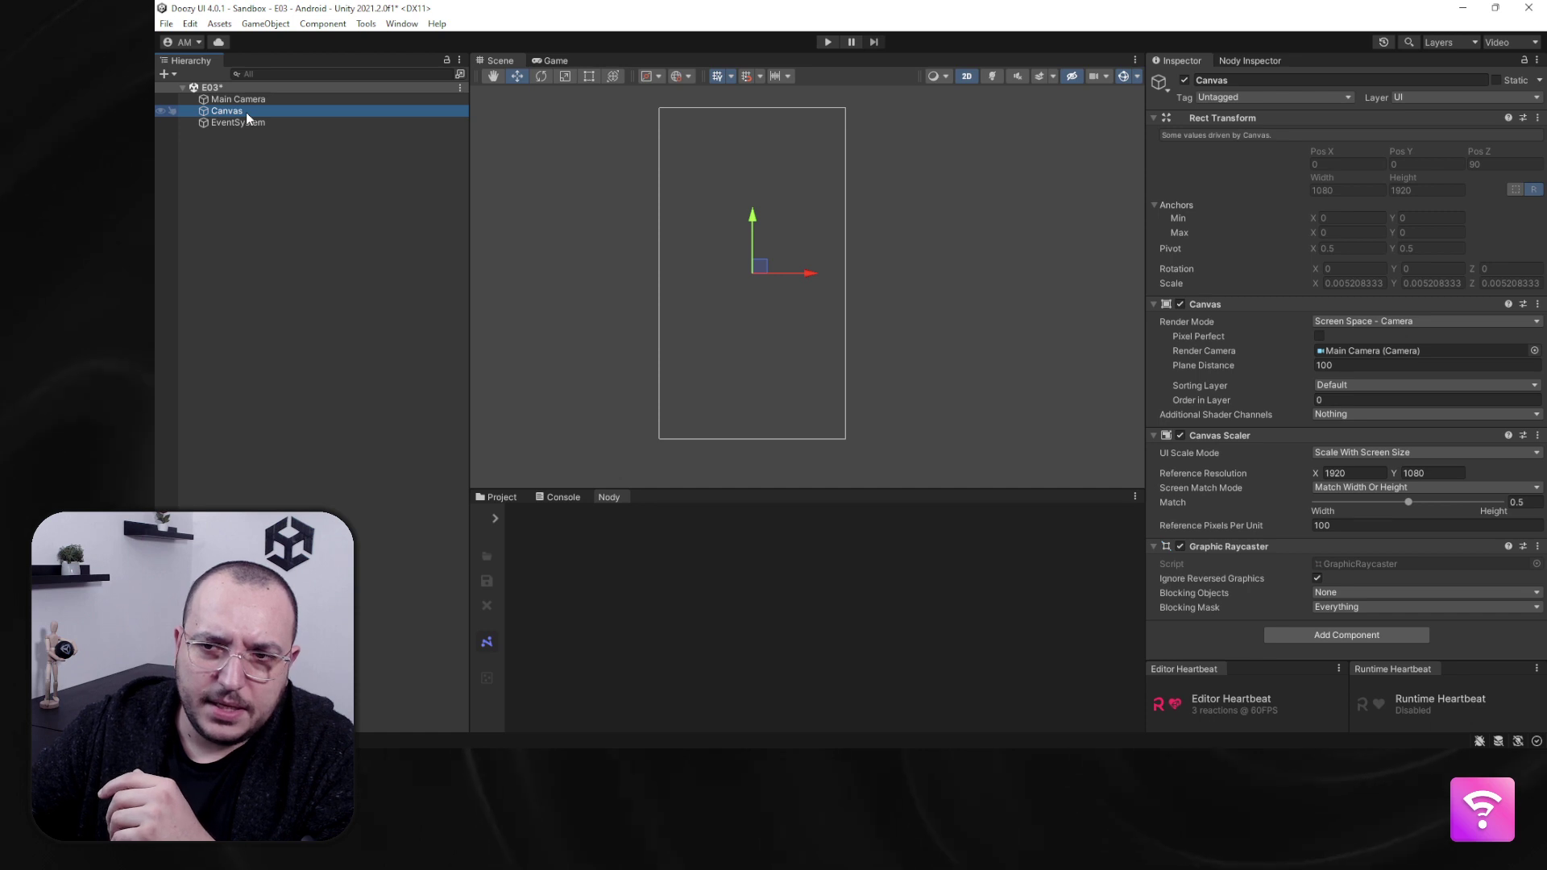
left_click(254, 122)
scroll(1385, 460, "down", 2)
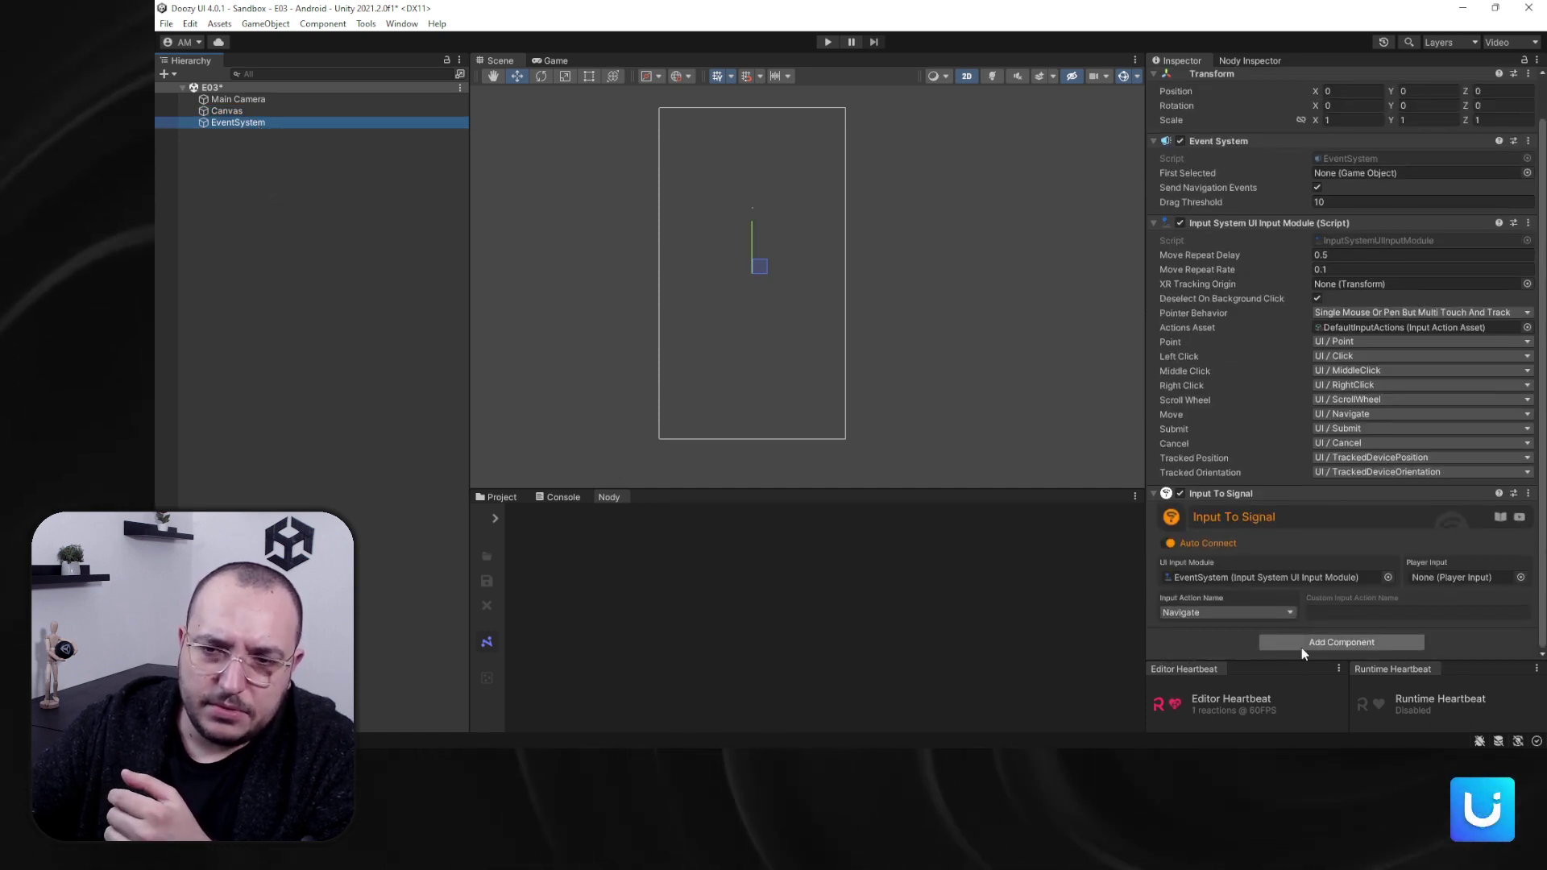
left_click(1206, 614)
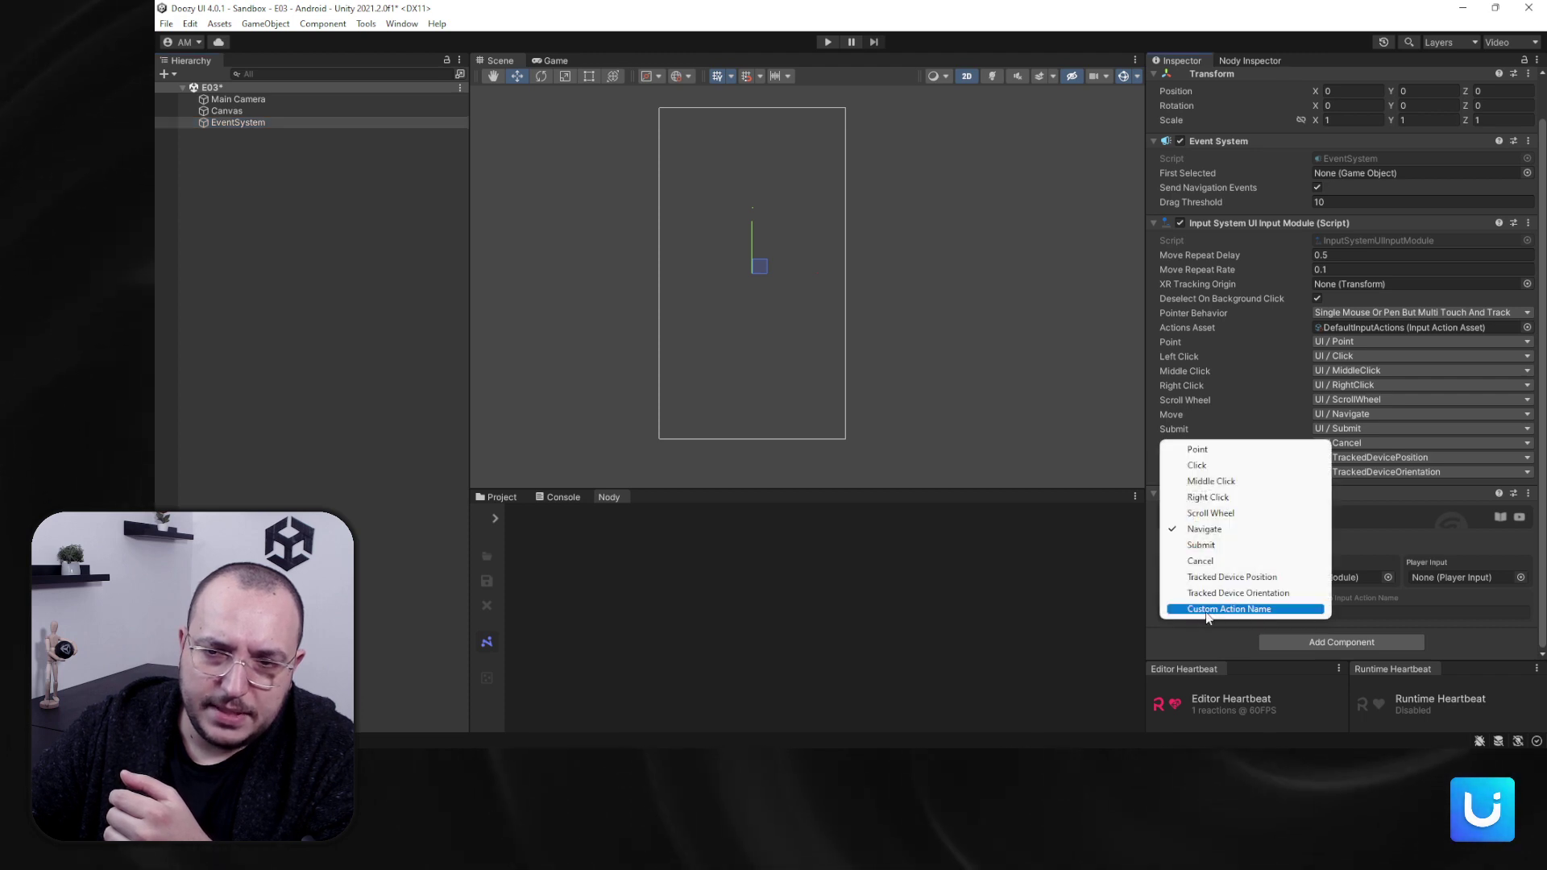
left_click(1205, 530)
right_click(1213, 500)
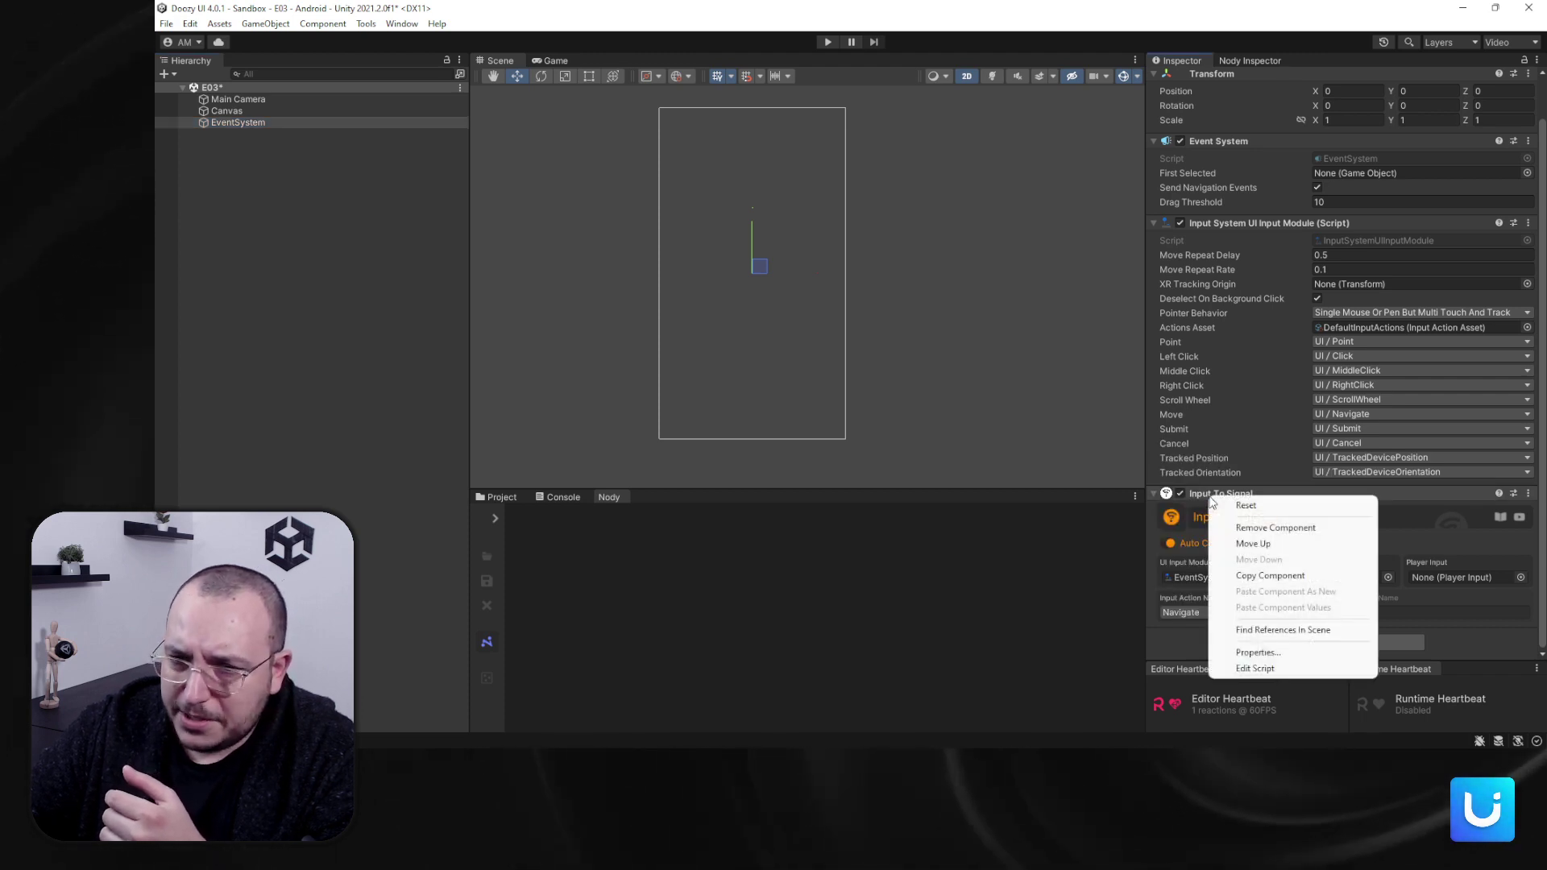
left_click(1276, 528)
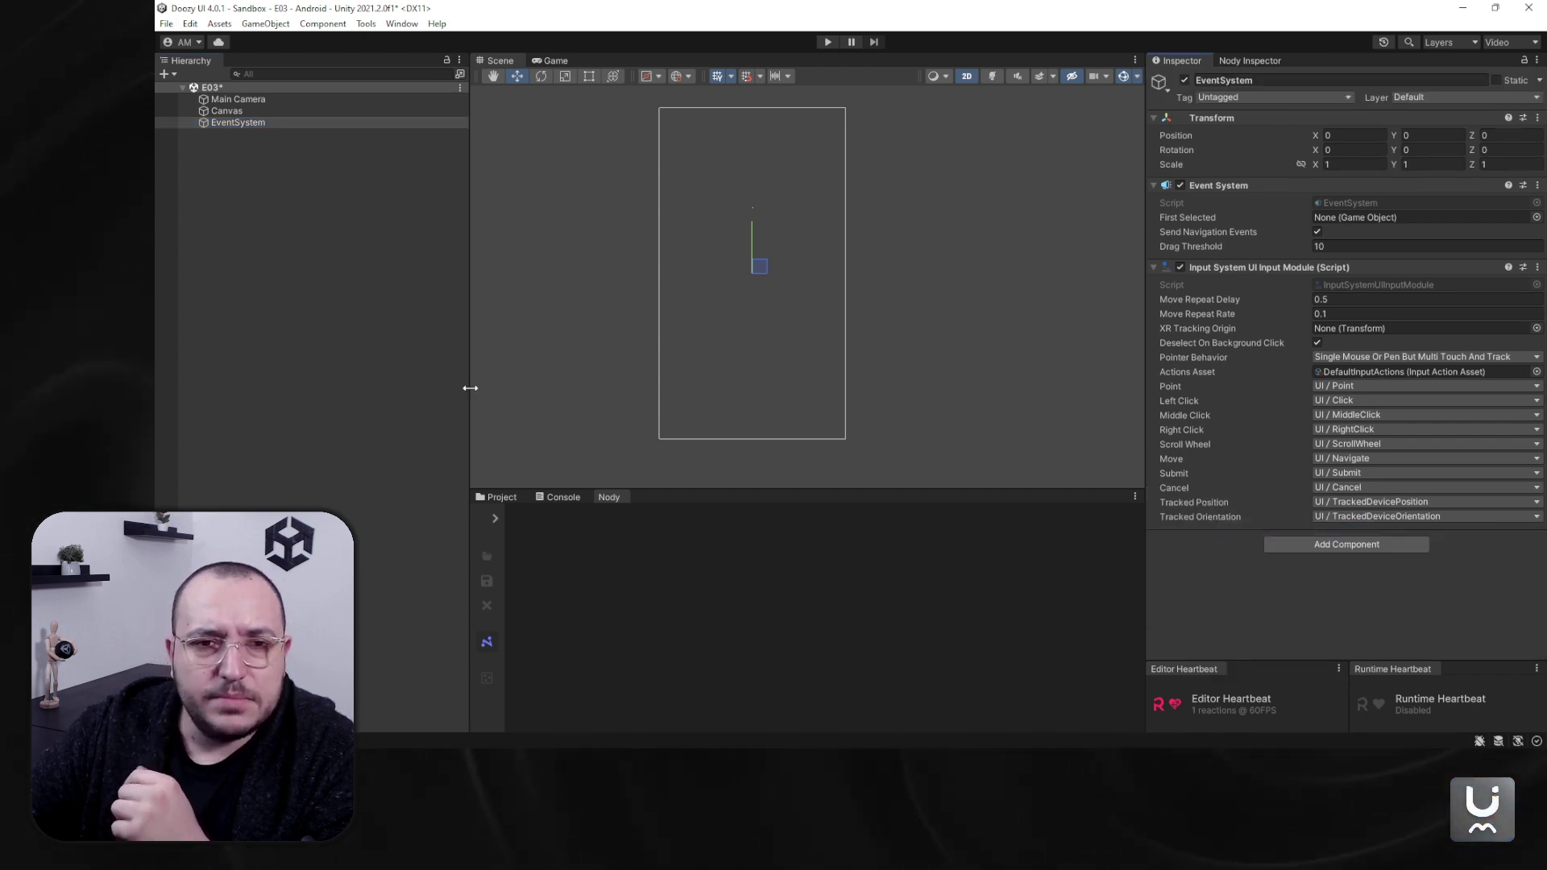
Step: Create a new scene from the Basic 2D (Built-in) template, discarding the changes made to the E03 scene
left_click(611, 328)
key("ctrl+n")
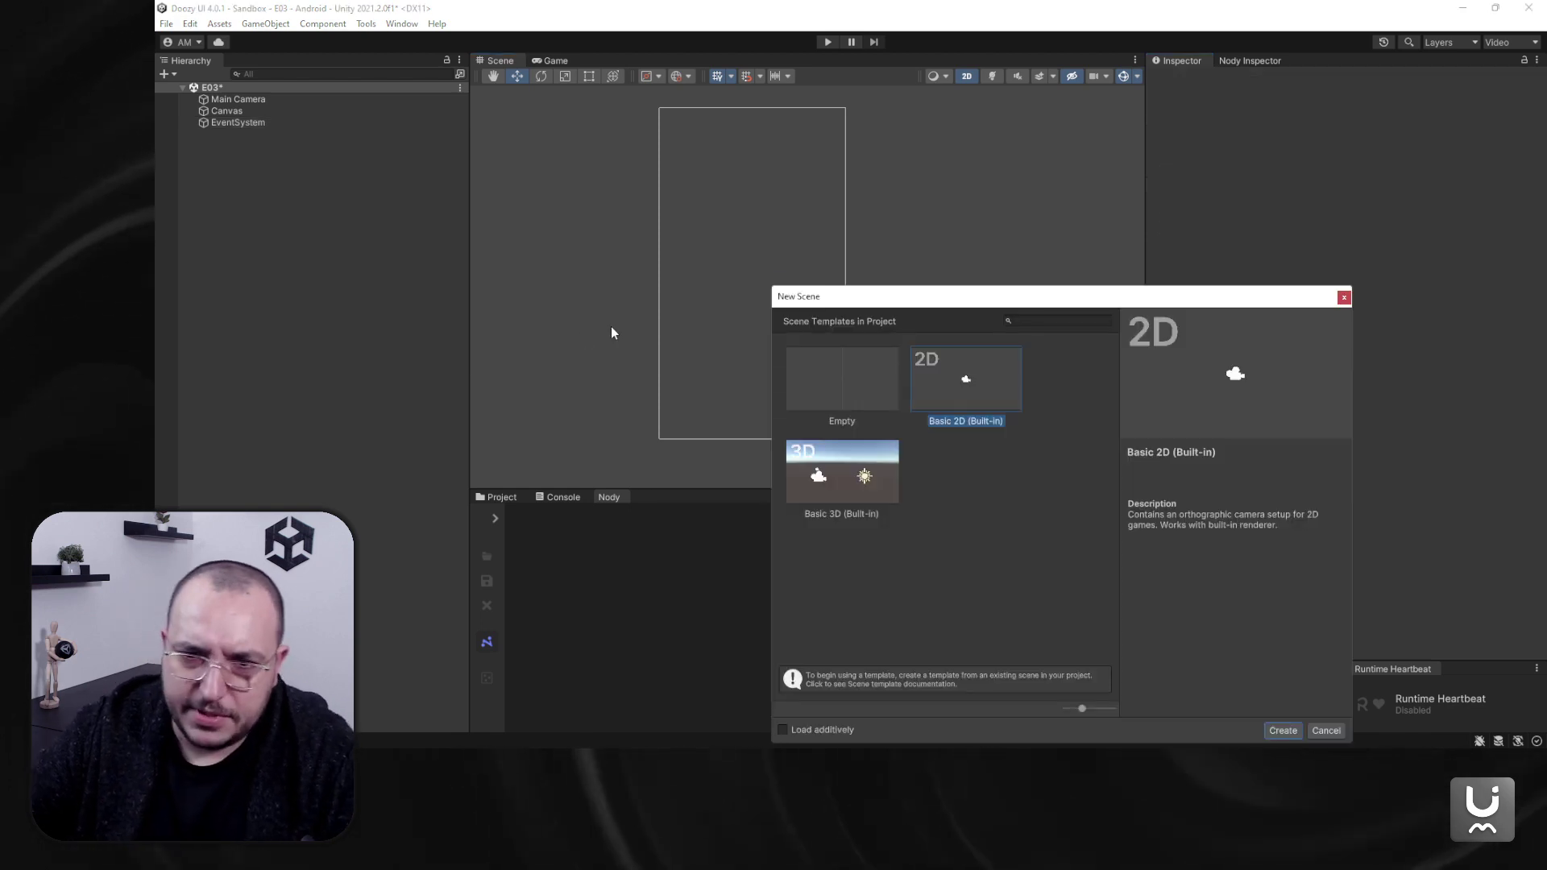
left_click(1282, 732)
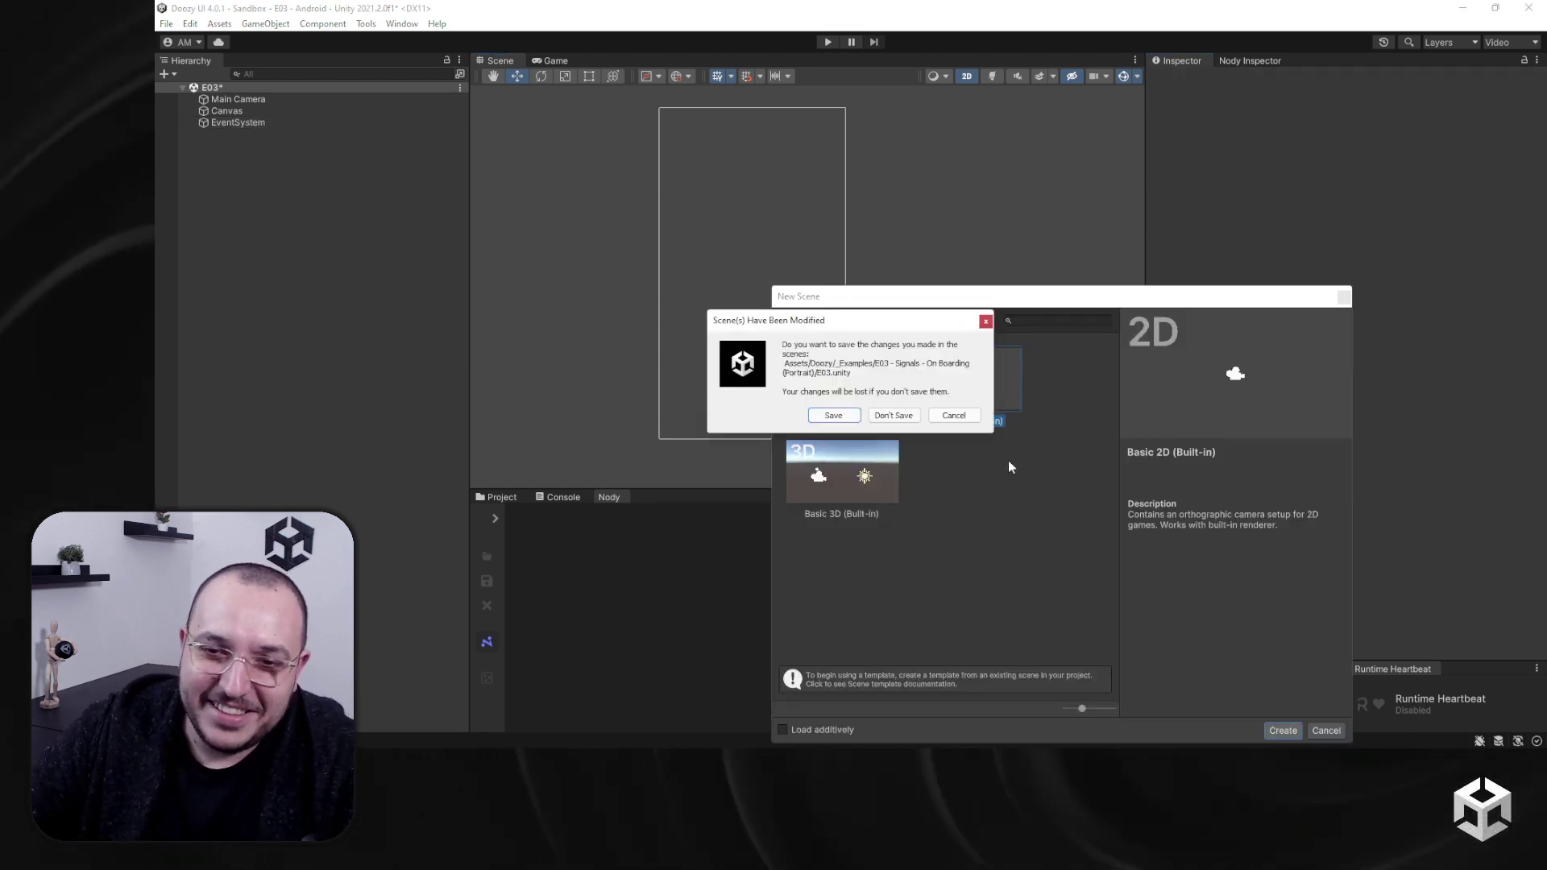
left_click(892, 420)
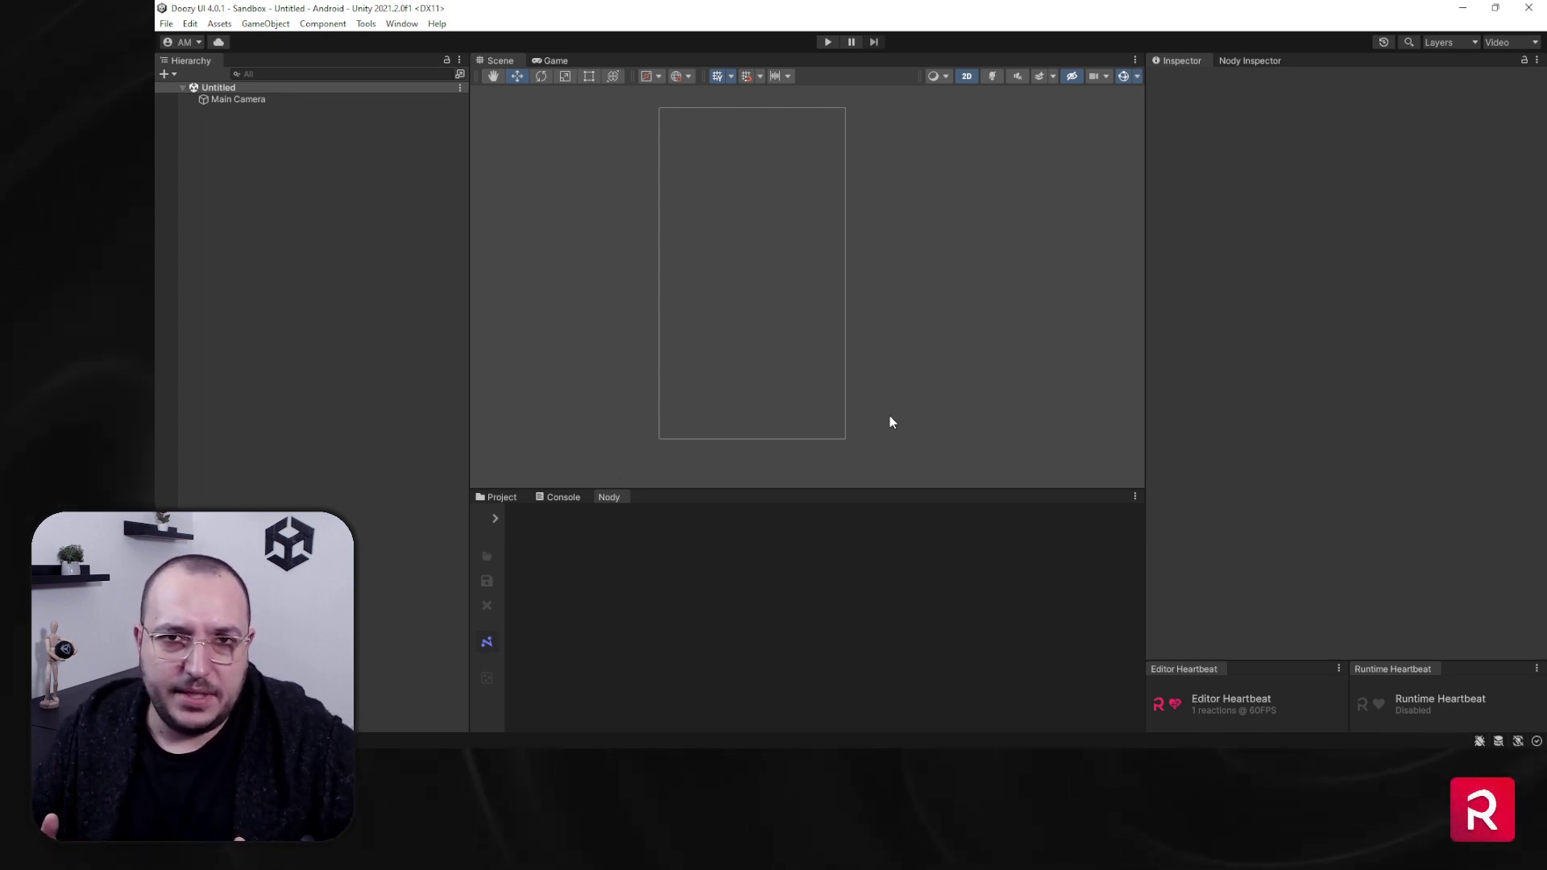
Step: Add a UI Canvas to the new scene and select it
right_click(268, 142)
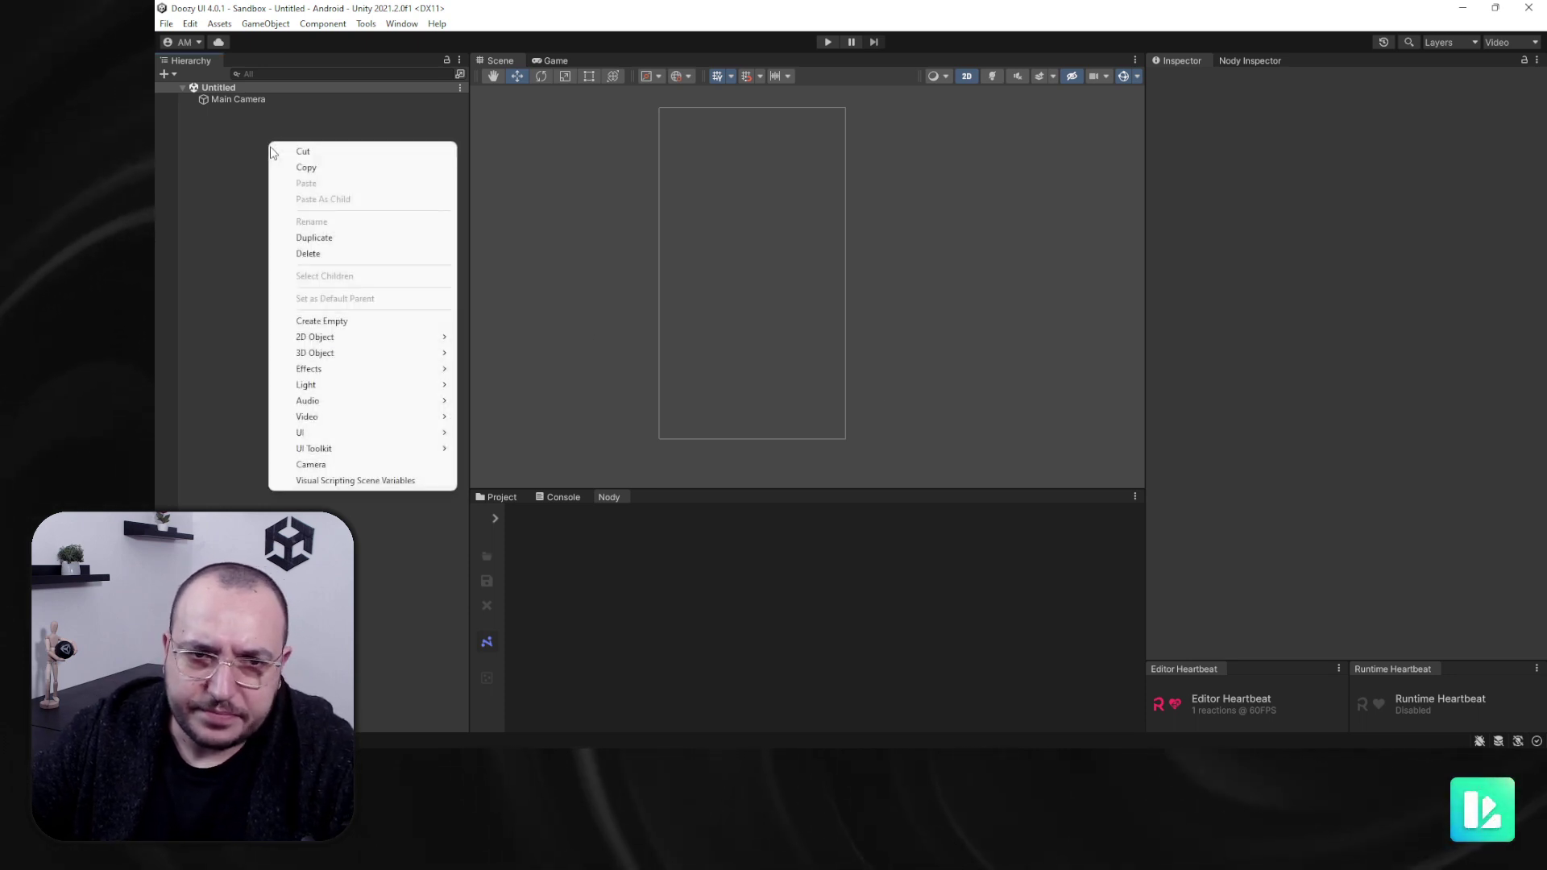
left_click(233, 145)
left_click(499, 498)
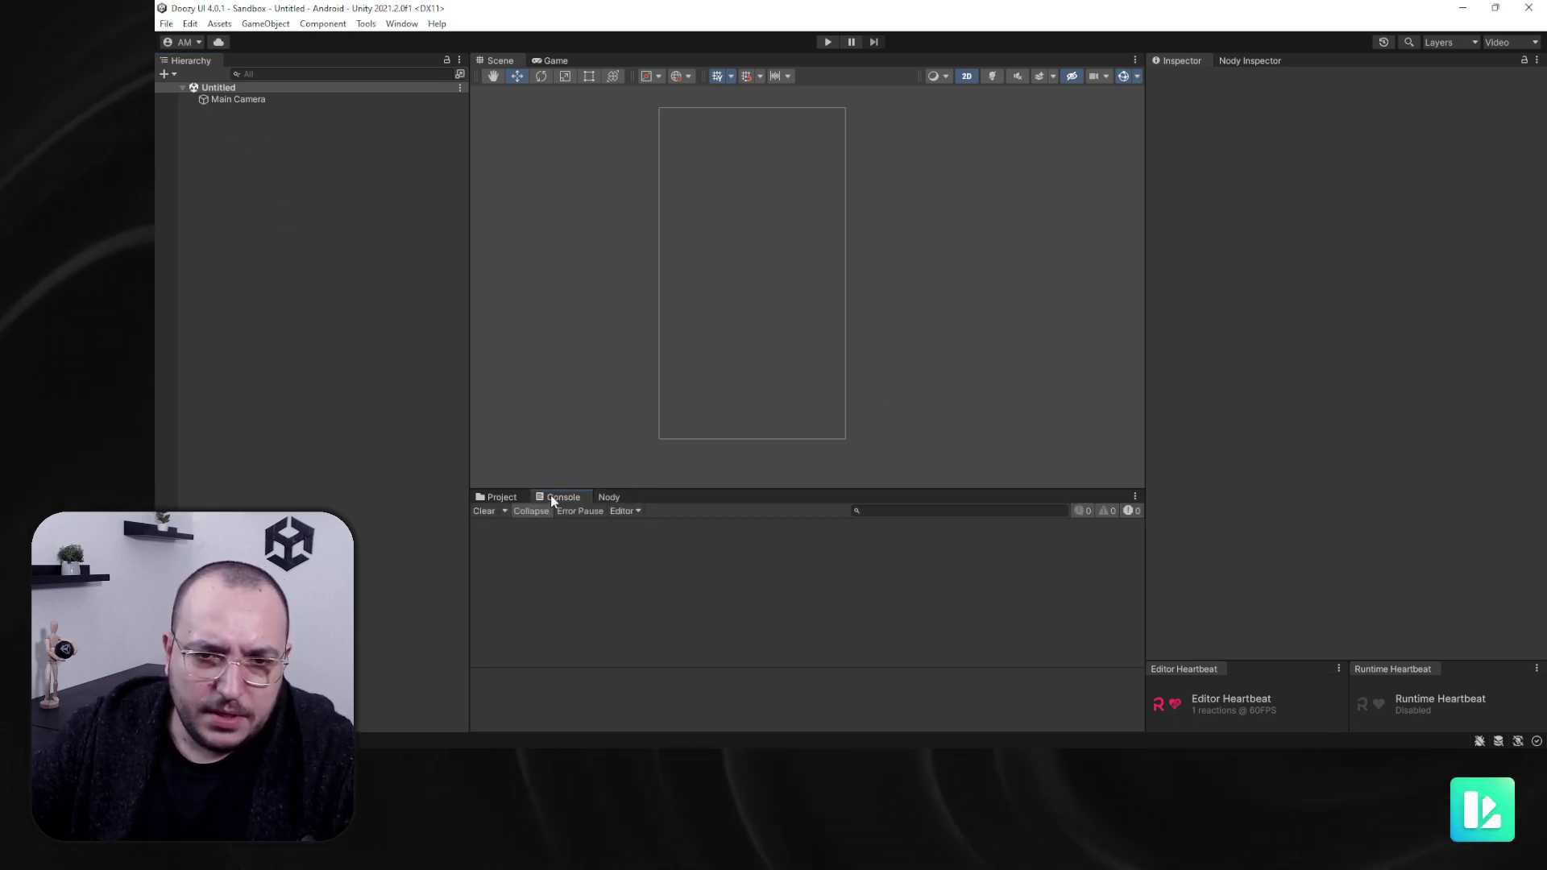
right_click(287, 164)
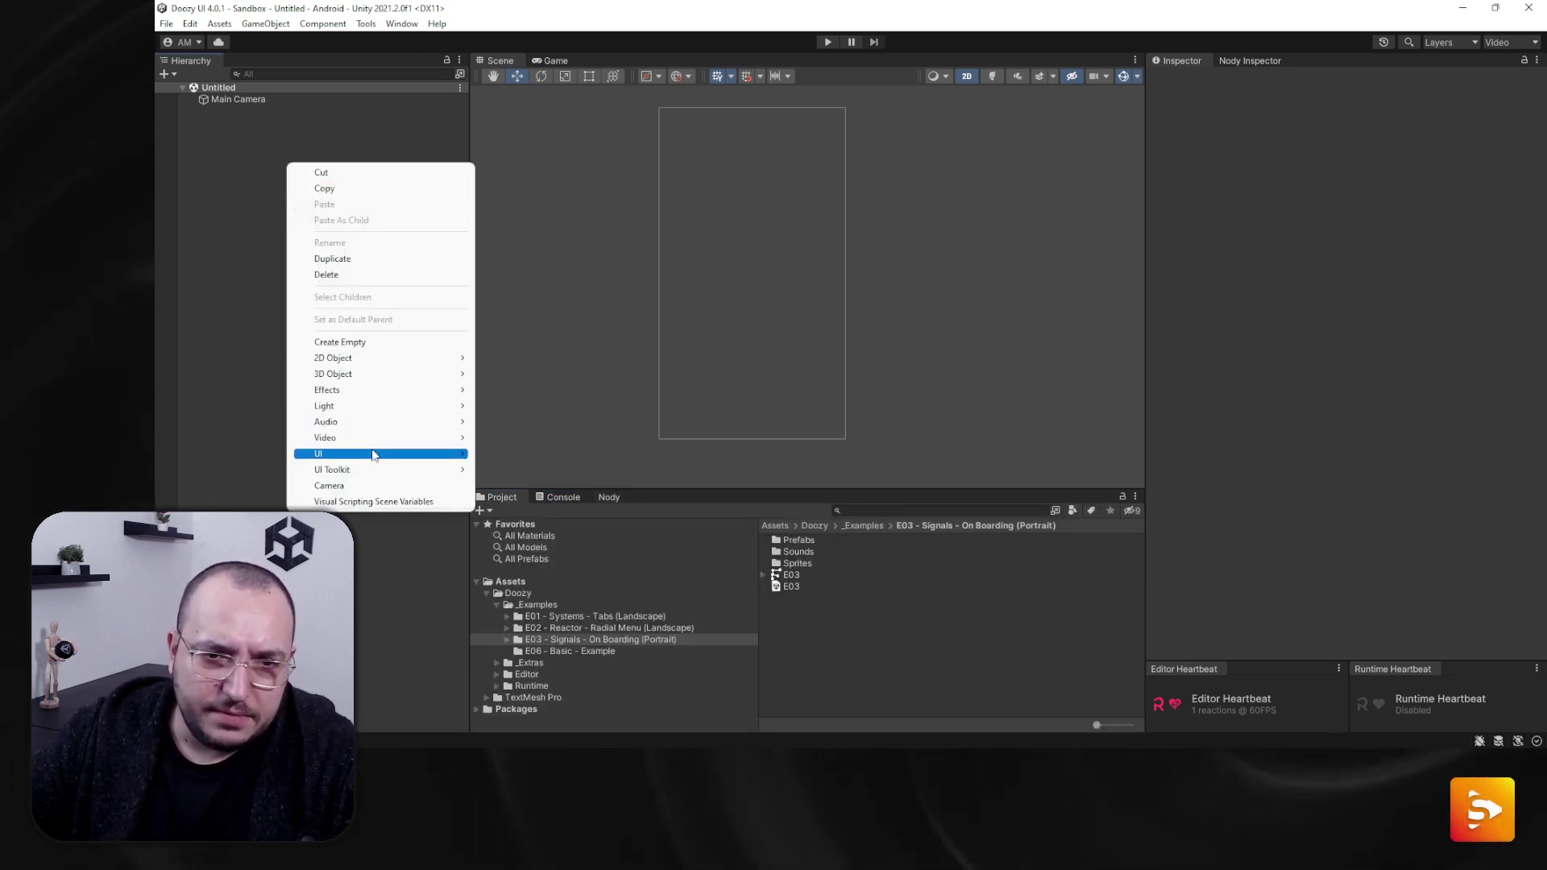
mouse_move(373, 453)
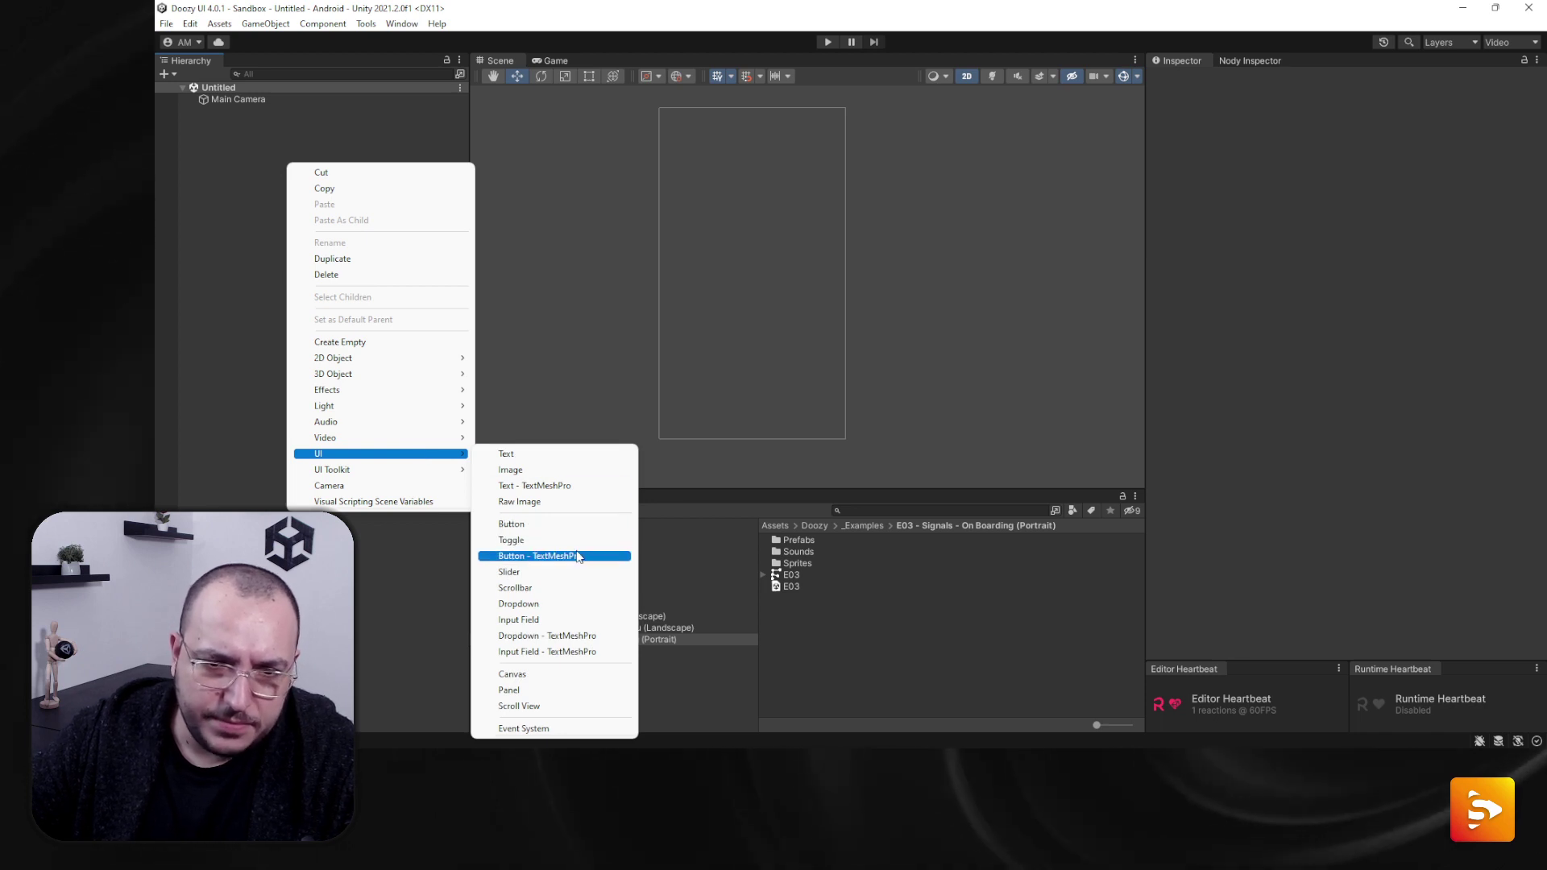
left_click(556, 674)
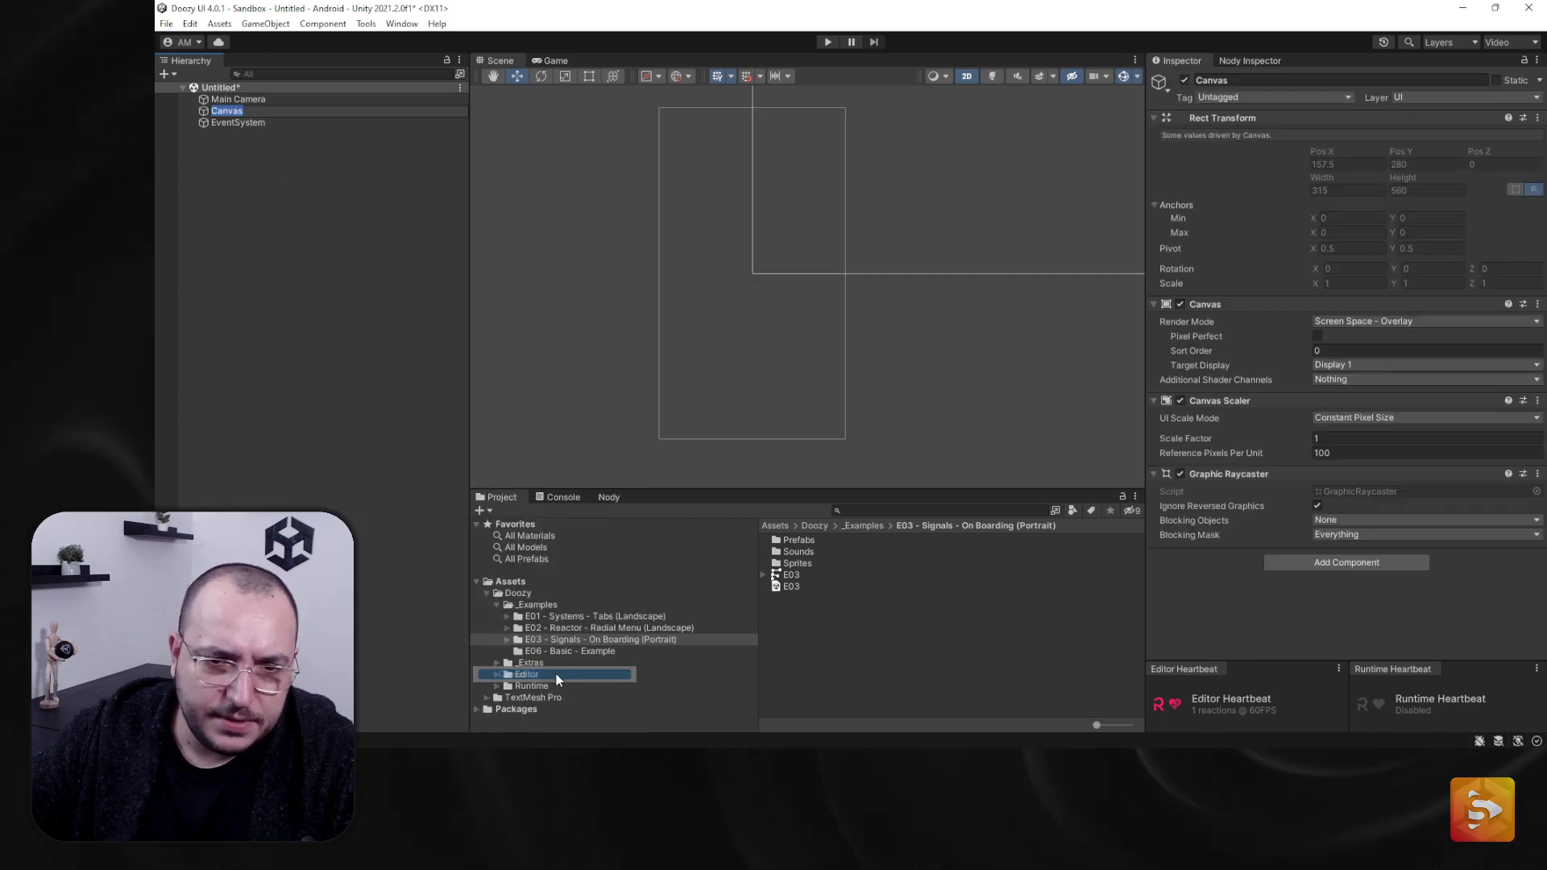
left_click(253, 230)
left_click(225, 113)
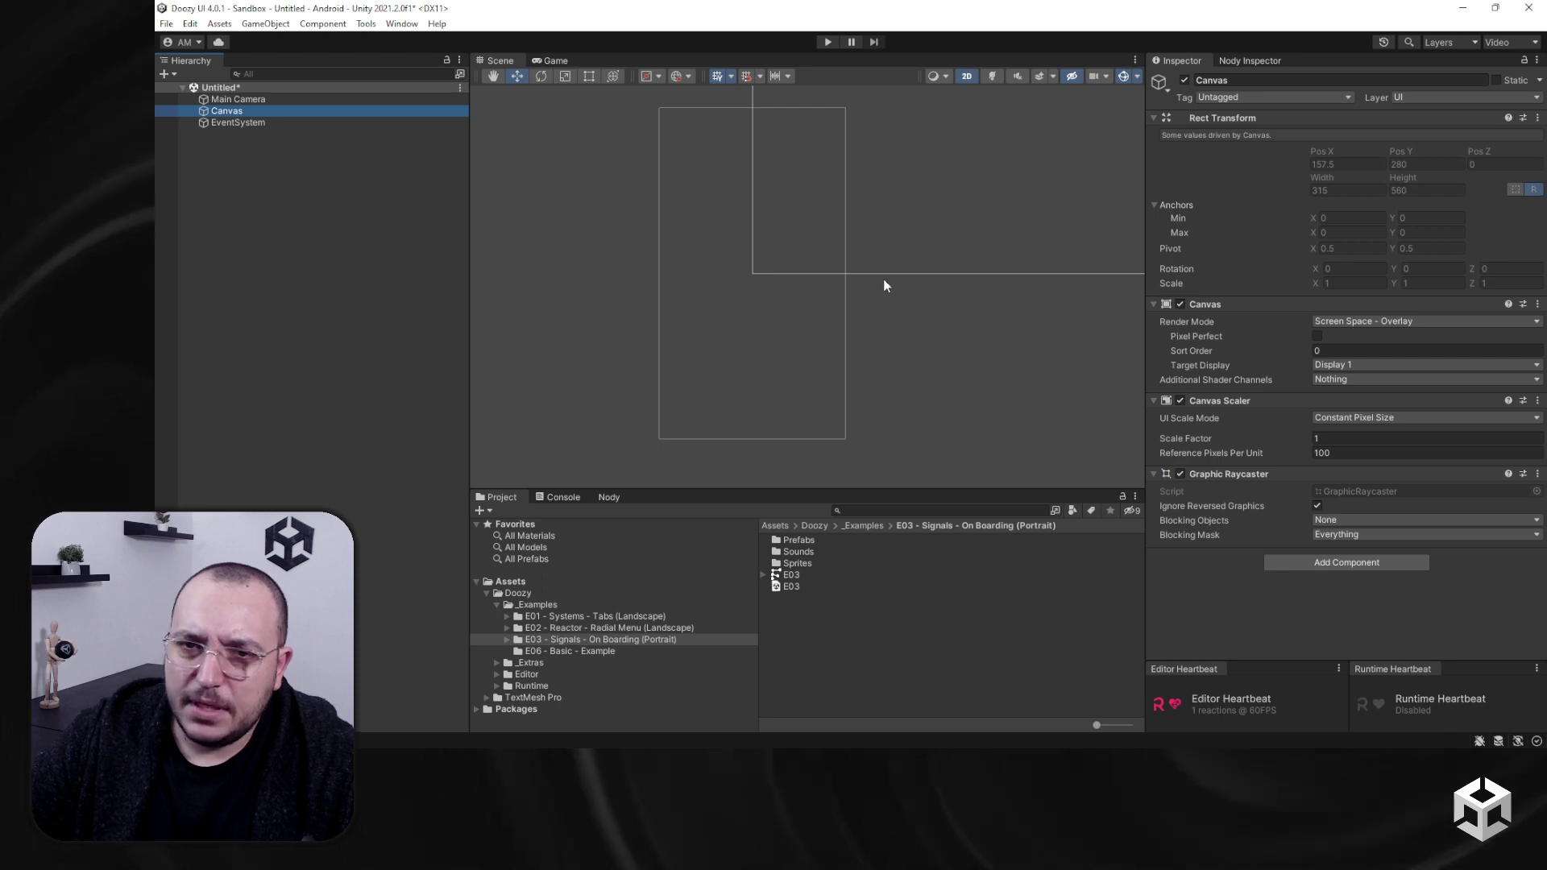
Step: Set the Canvas render mode to Screen Space - Camera and assign Main Camera as its render camera
scroll(883, 279, "down", 5)
middle_click_drag(915, 244, 840, 328)
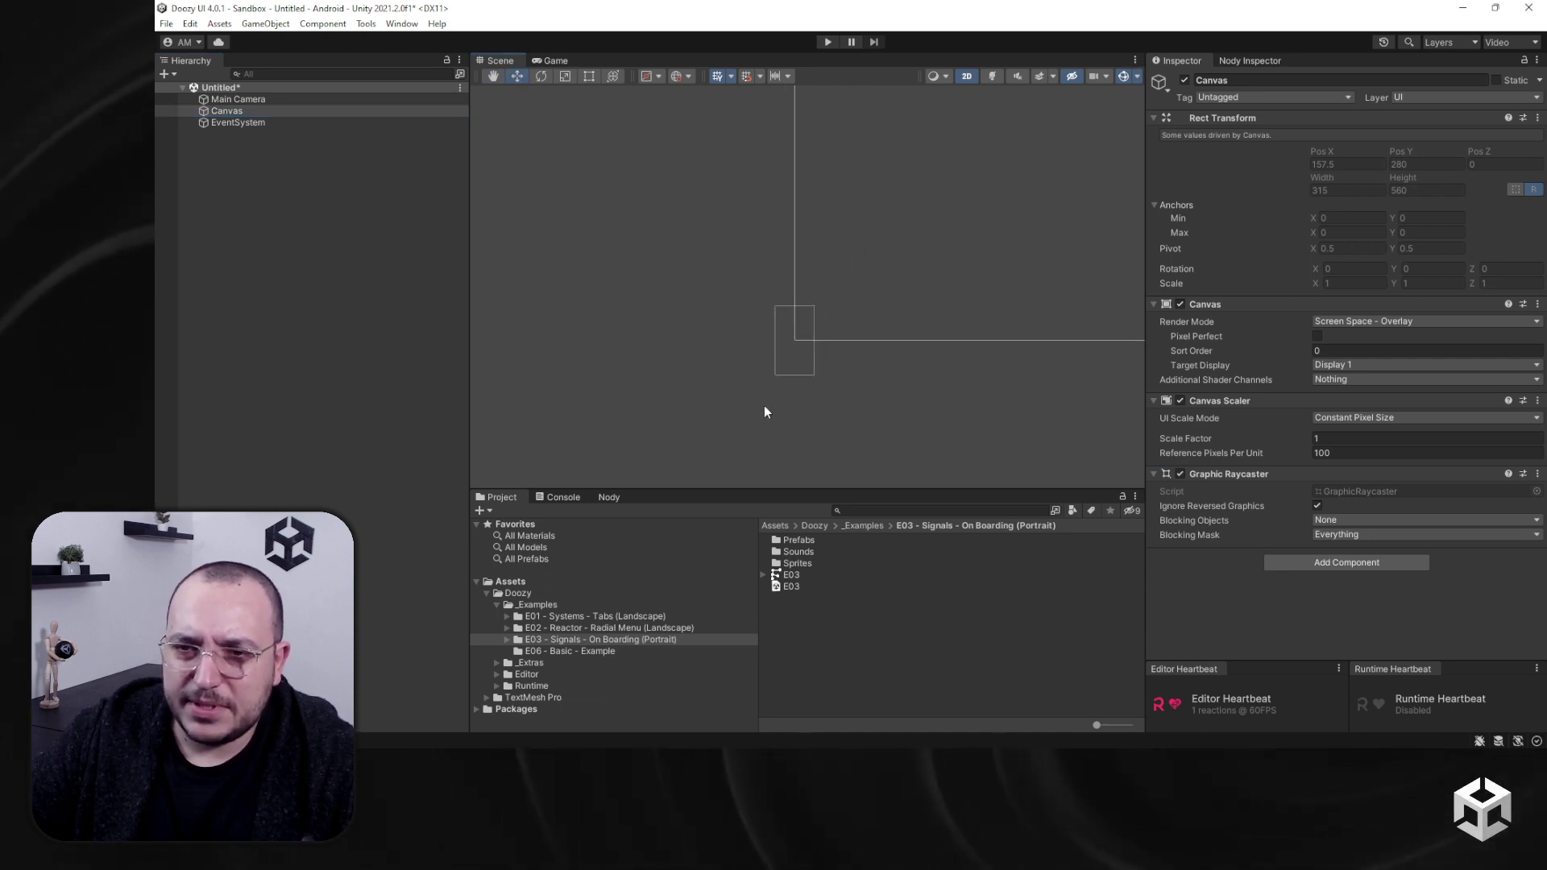
scroll(800, 345, "up", 4)
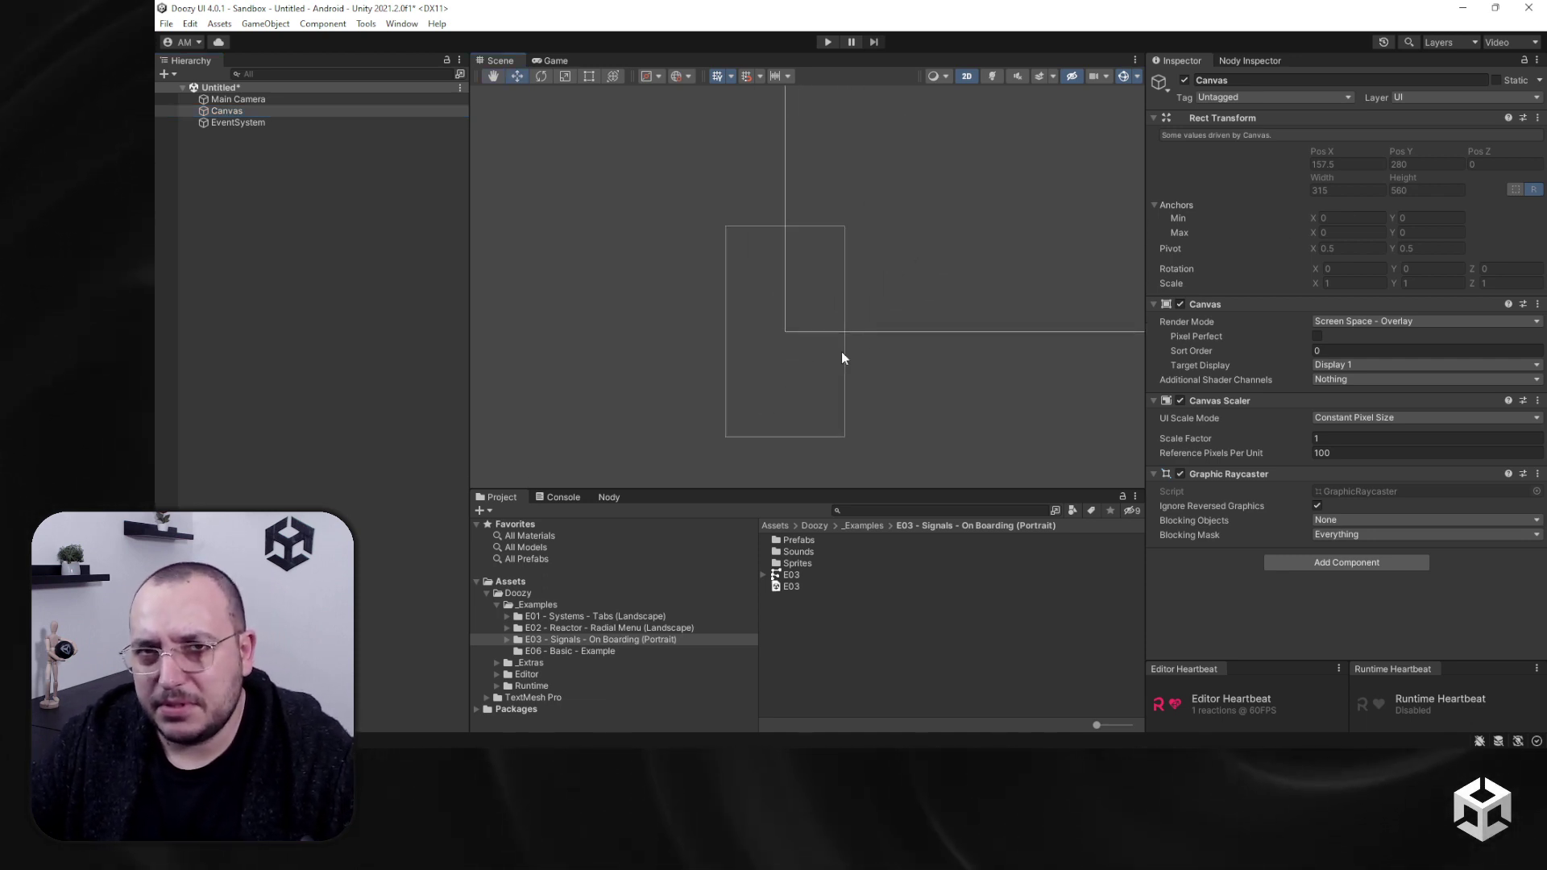
scroll(843, 357, "up", 1)
left_click(1392, 320)
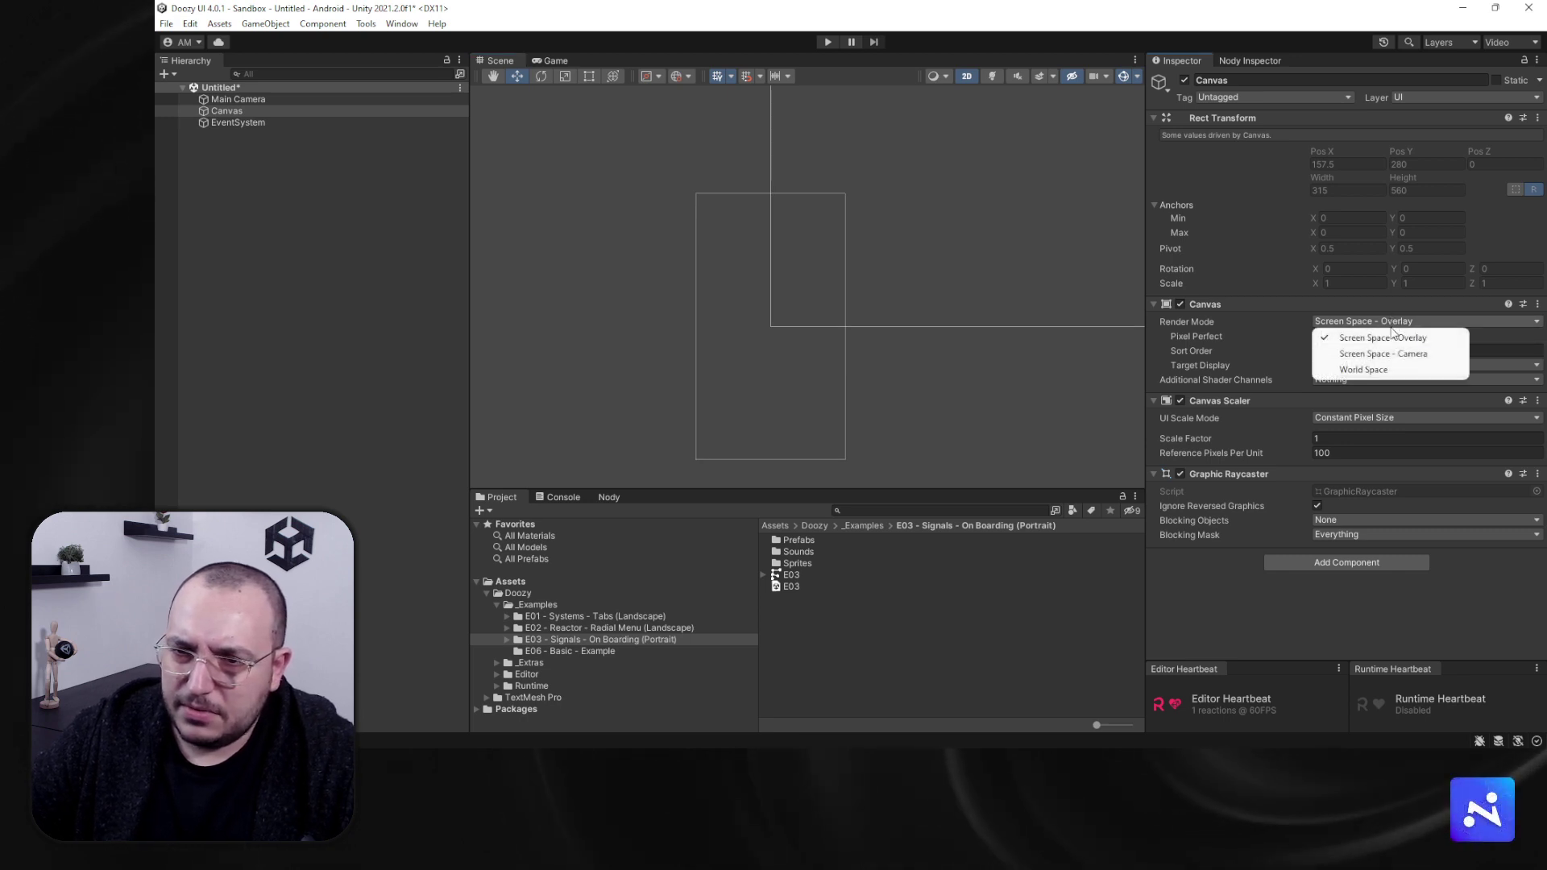
left_click(1370, 349)
left_click(282, 101)
left_click_drag(282, 105, 1388, 351)
middle_click_drag(820, 351, 844, 309)
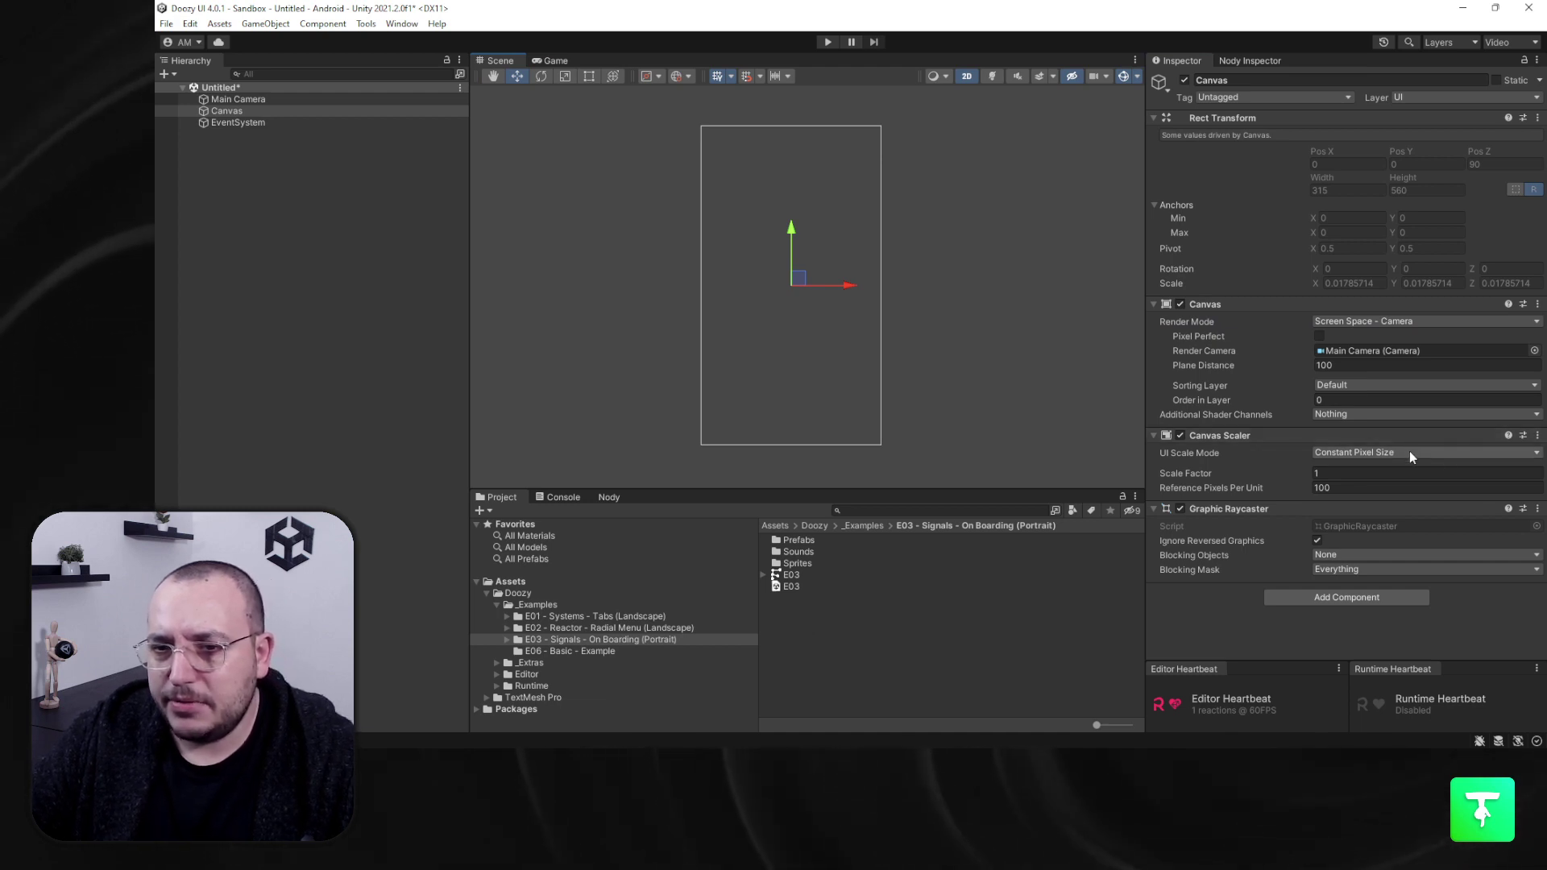
Step: Set the Canvas Scaler to Scale With Screen Size with a 1920 x 1080 reference resolution and a match of 0.5
left_click(1410, 453)
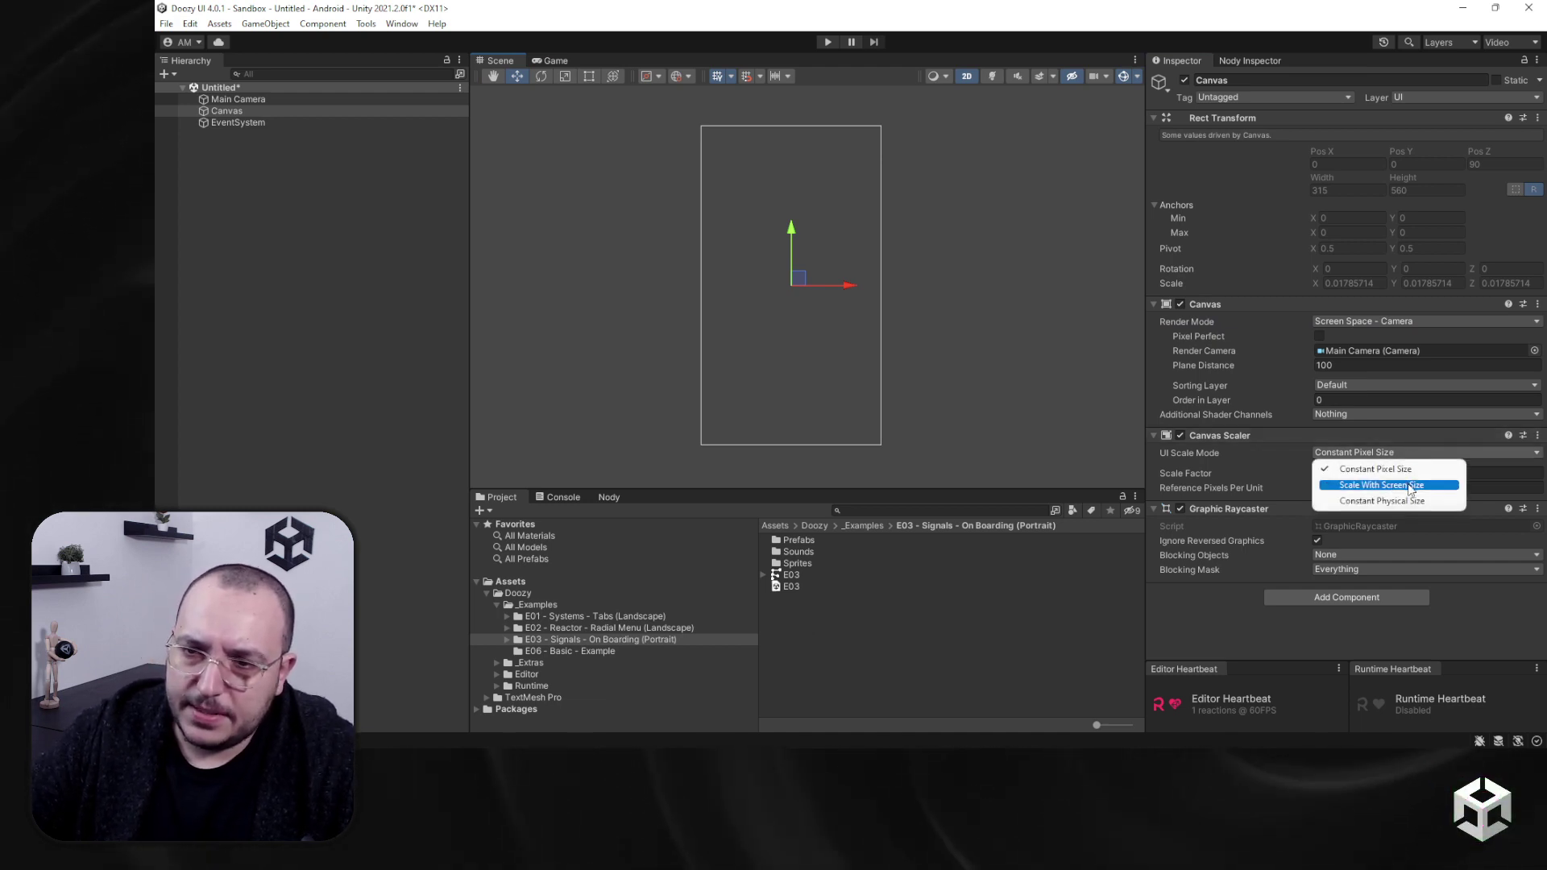
left_click(1382, 485)
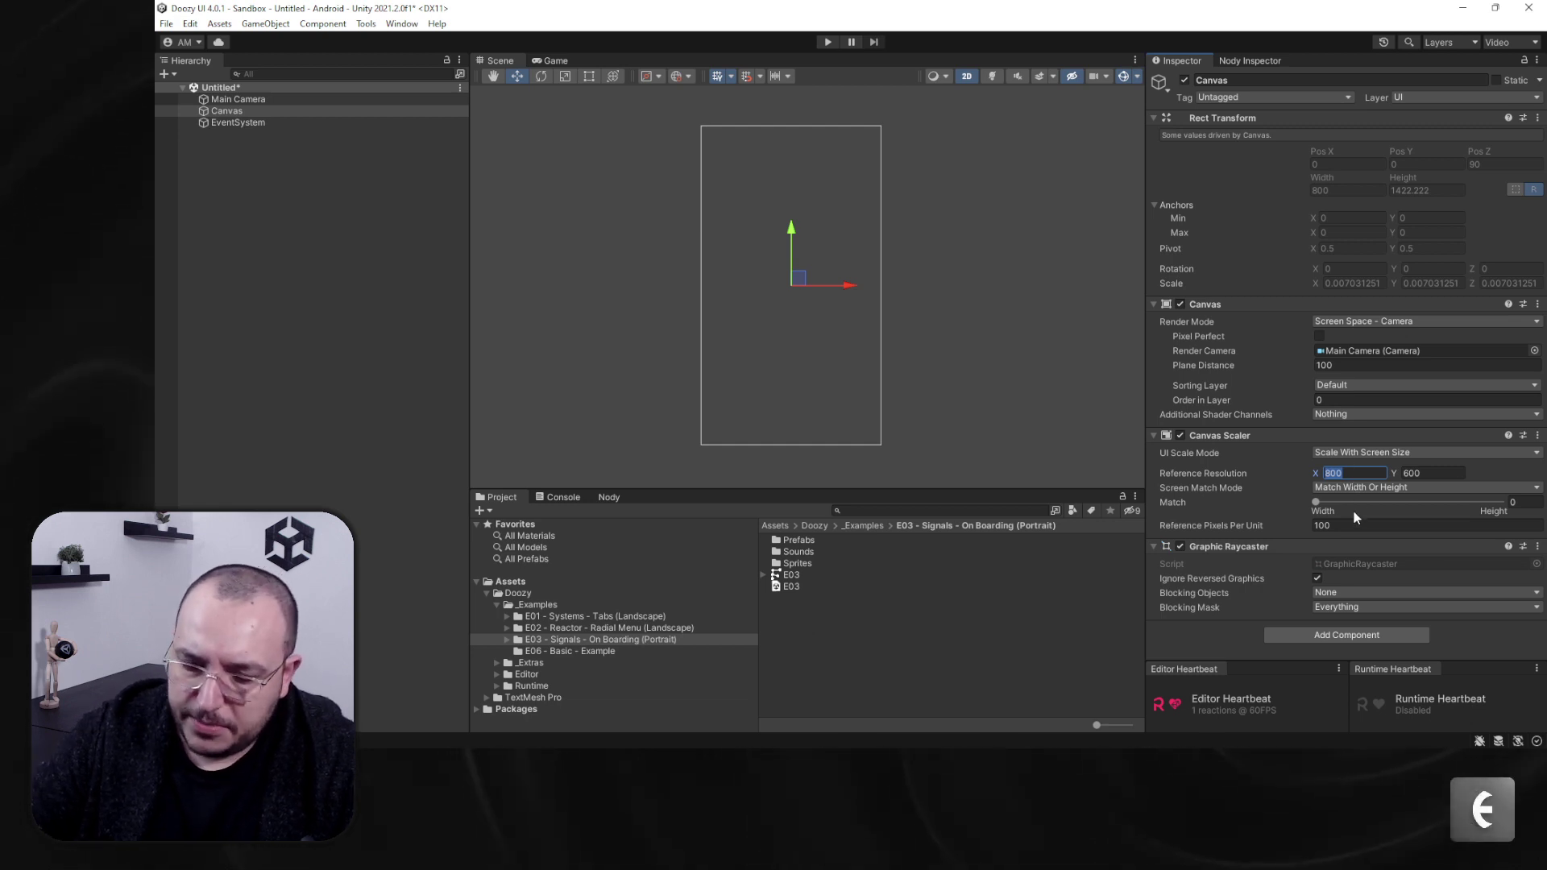
type("1920")
key("Tab")
type("10")
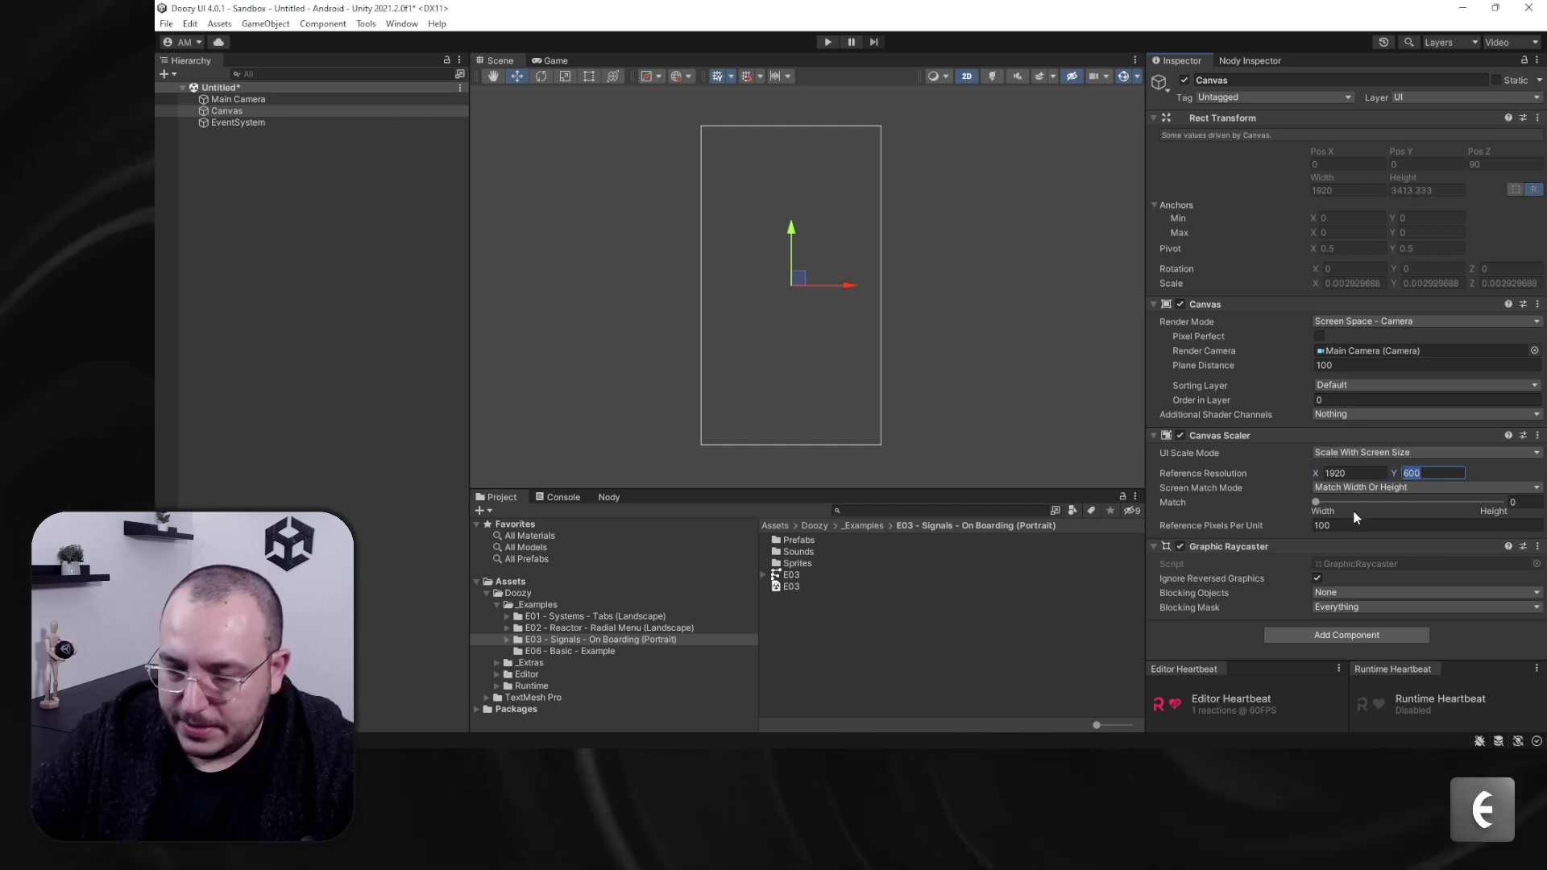
type("80")
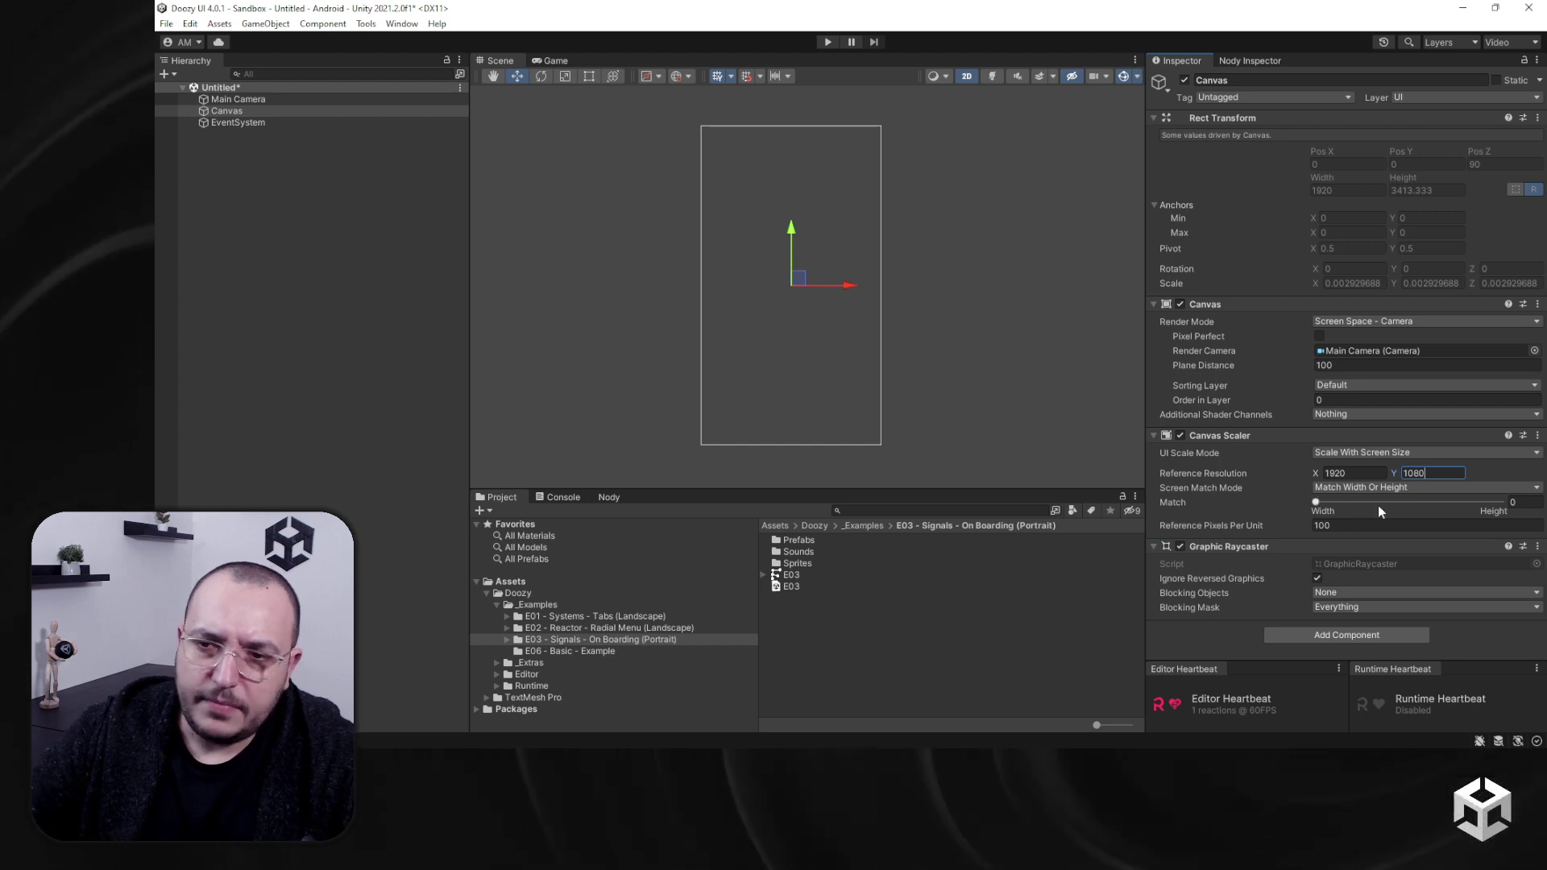
key("Tab")
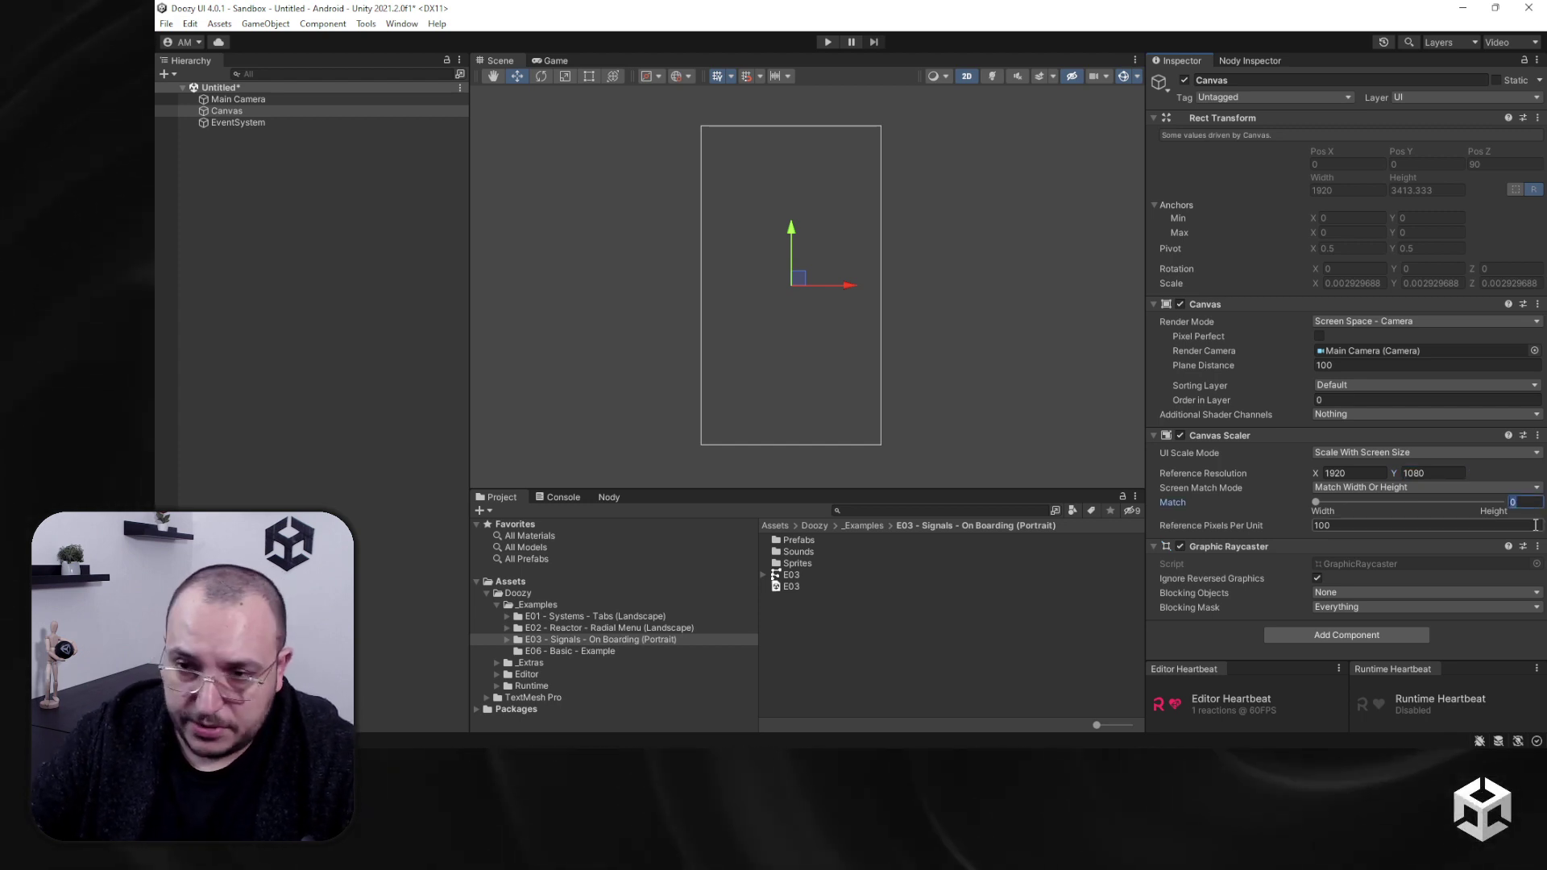
type("0.5")
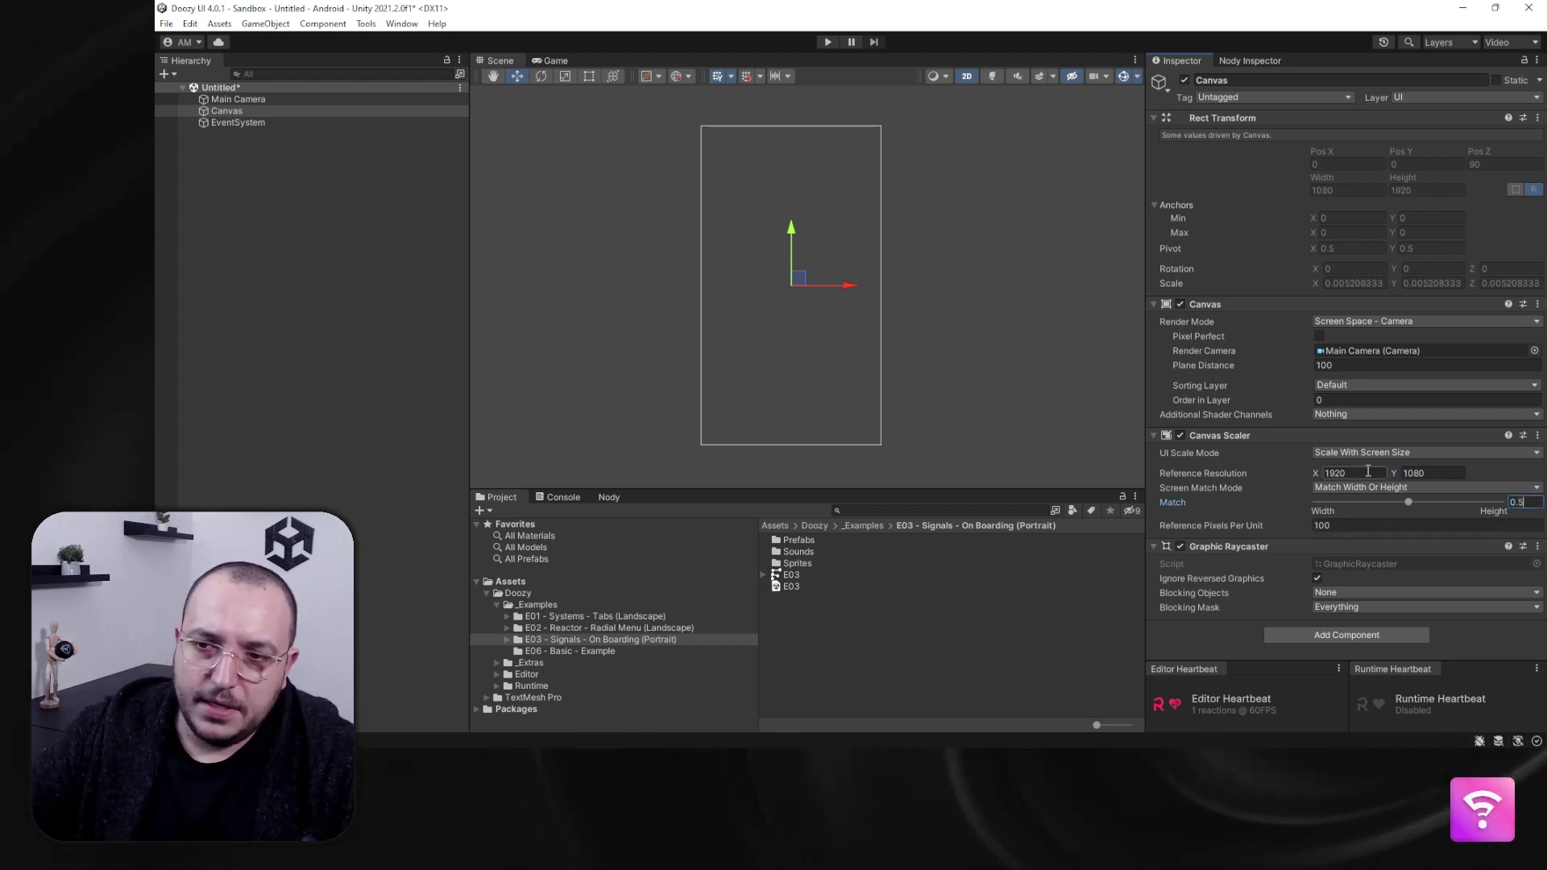
Step: Change the Canvas Scaler's reference resolution to 800 x 600
type("800")
key("Tab")
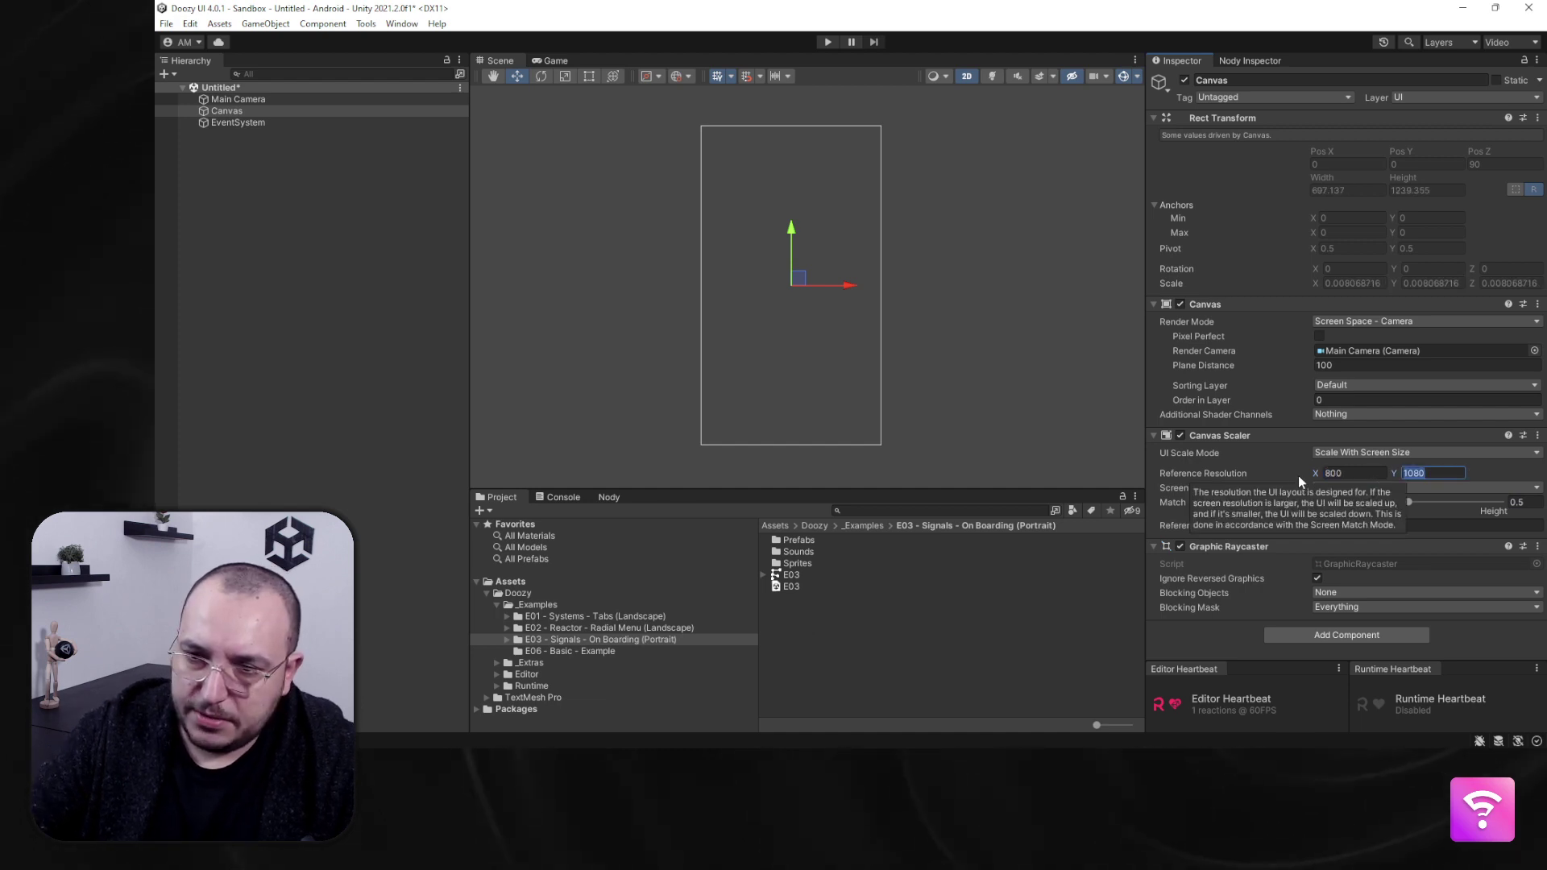
type("600")
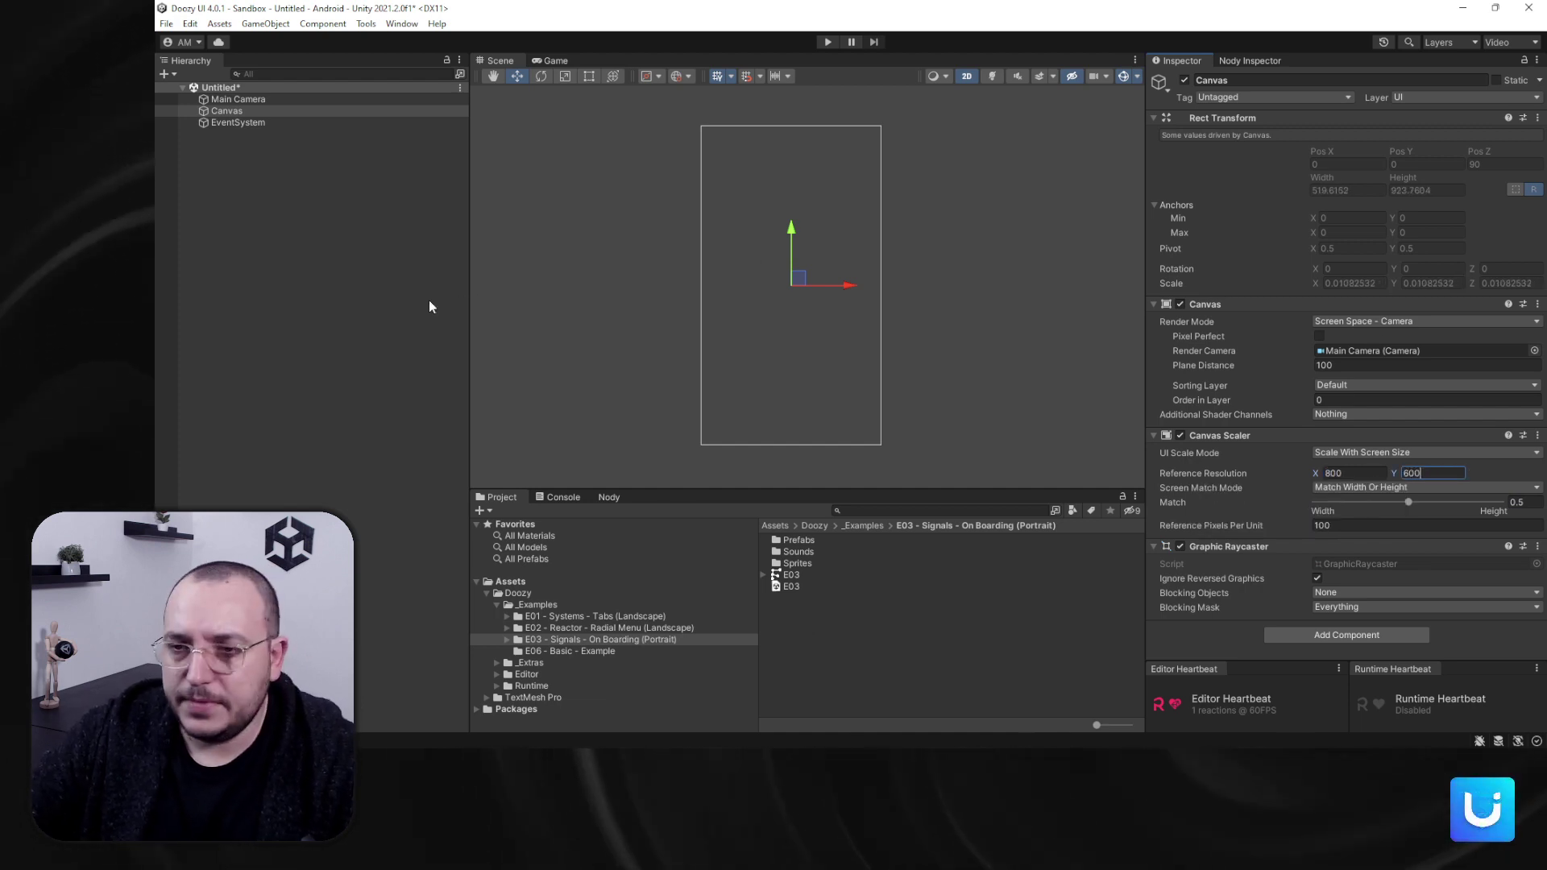
Step: Replace the EventSystem's Standalone Input Module with the InputSystemUIInputModule
left_click(238, 123)
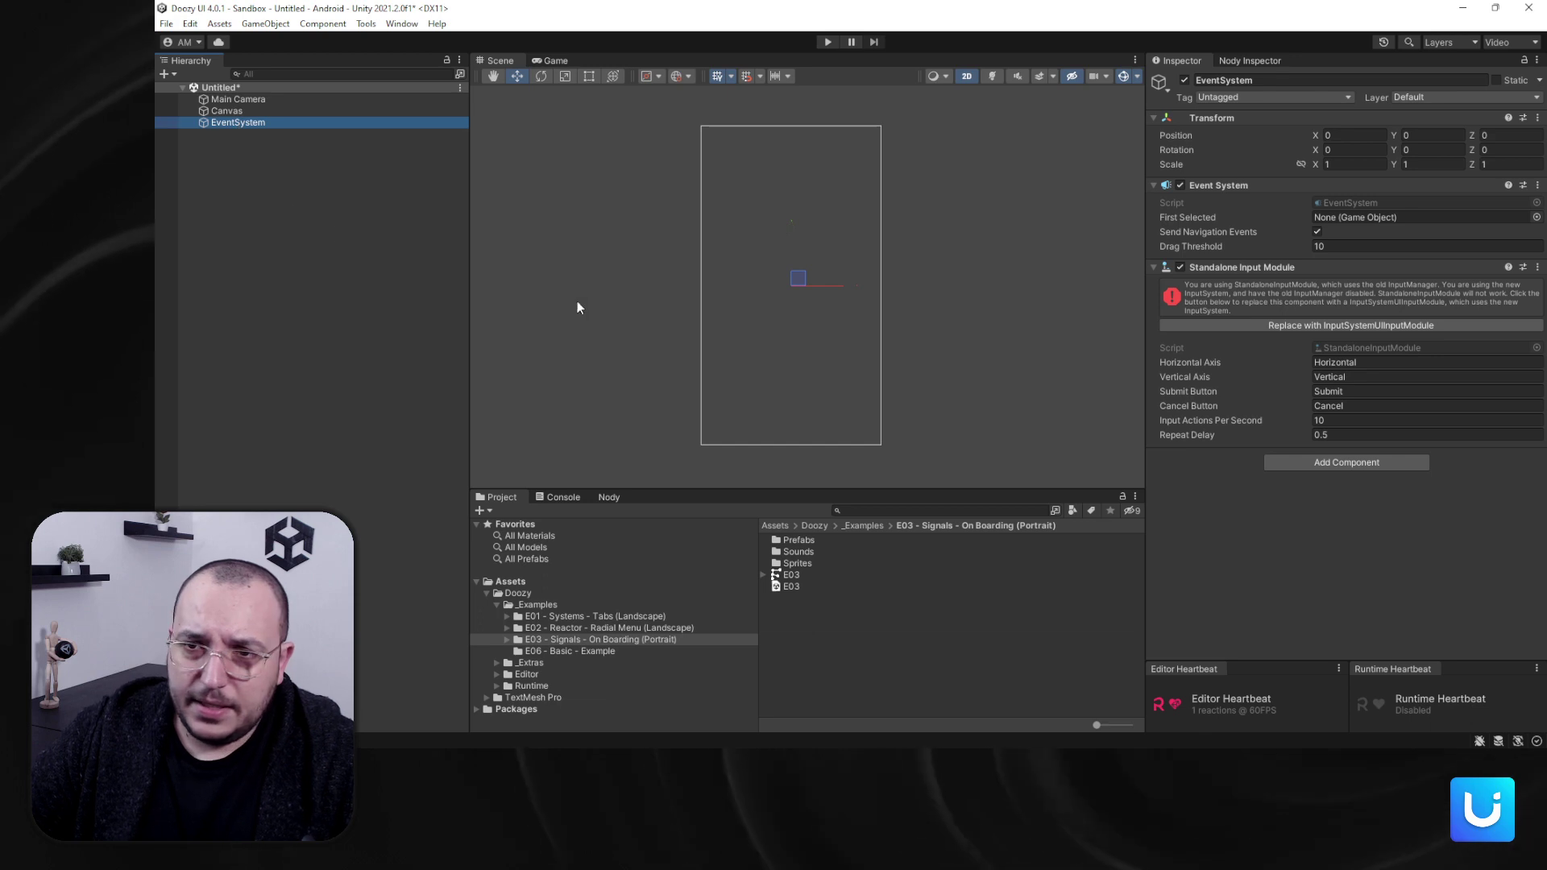
left_click(1337, 324)
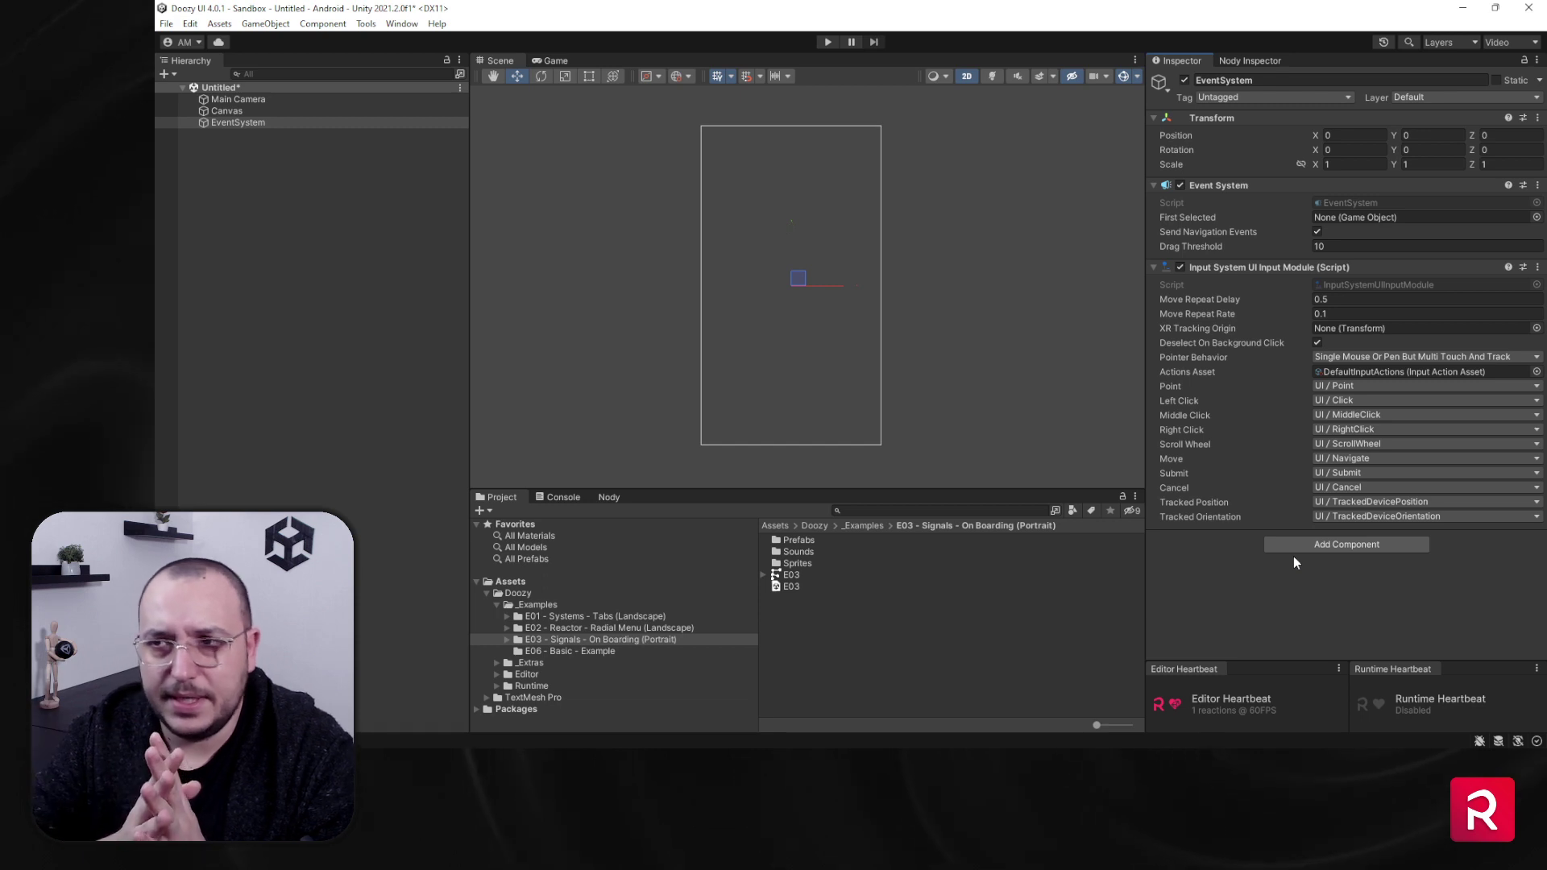
scroll(809, 382, "up", 1)
scroll(812, 338, "up", 1)
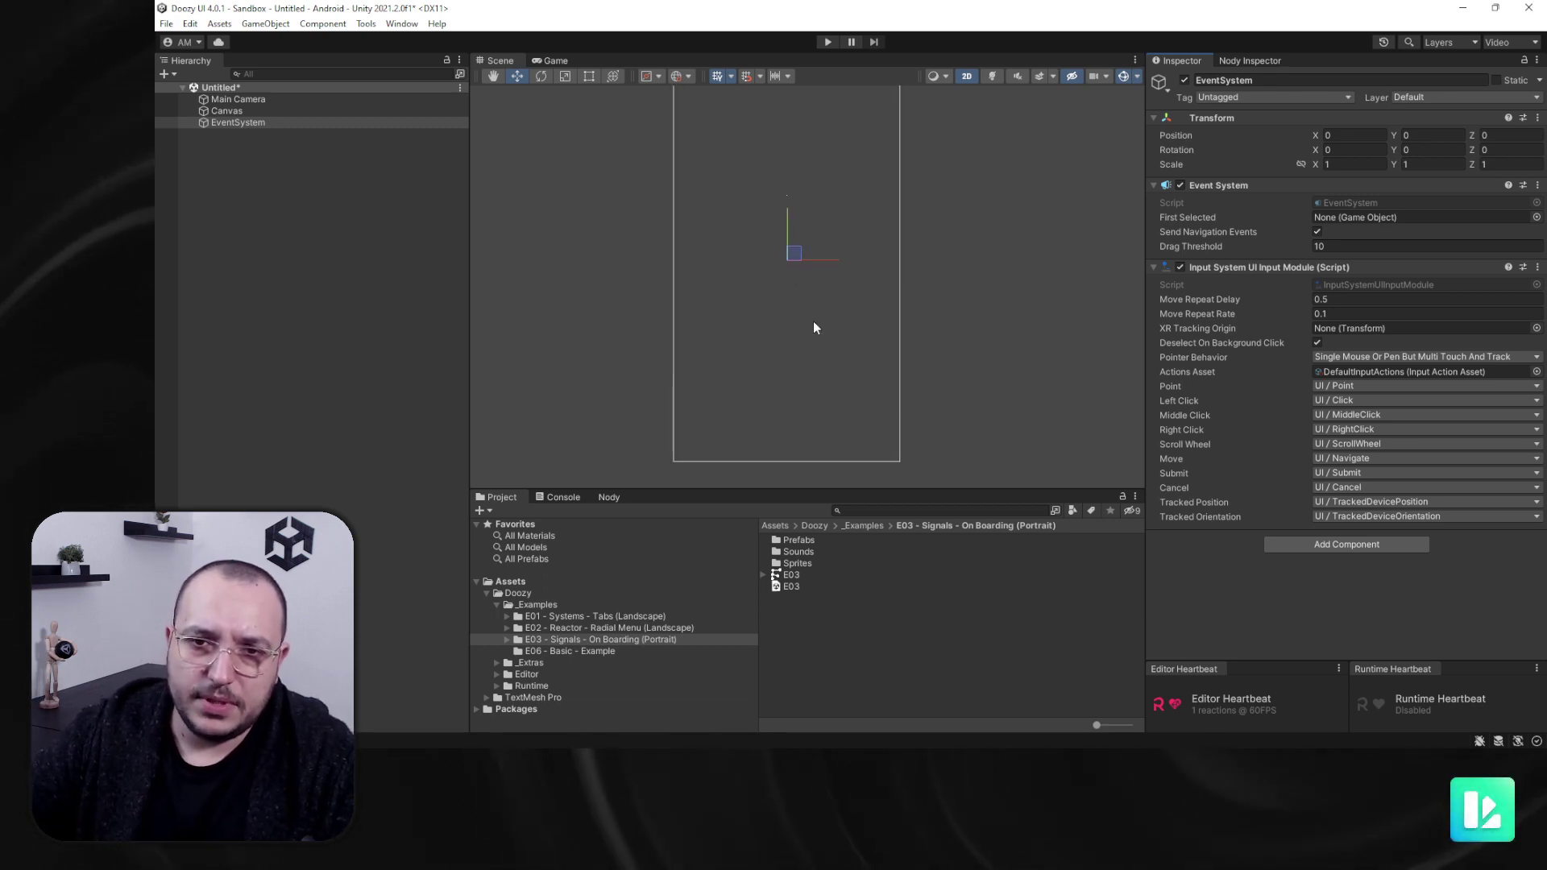
scroll(797, 242, "down", 2)
scroll(795, 201, "up", 1)
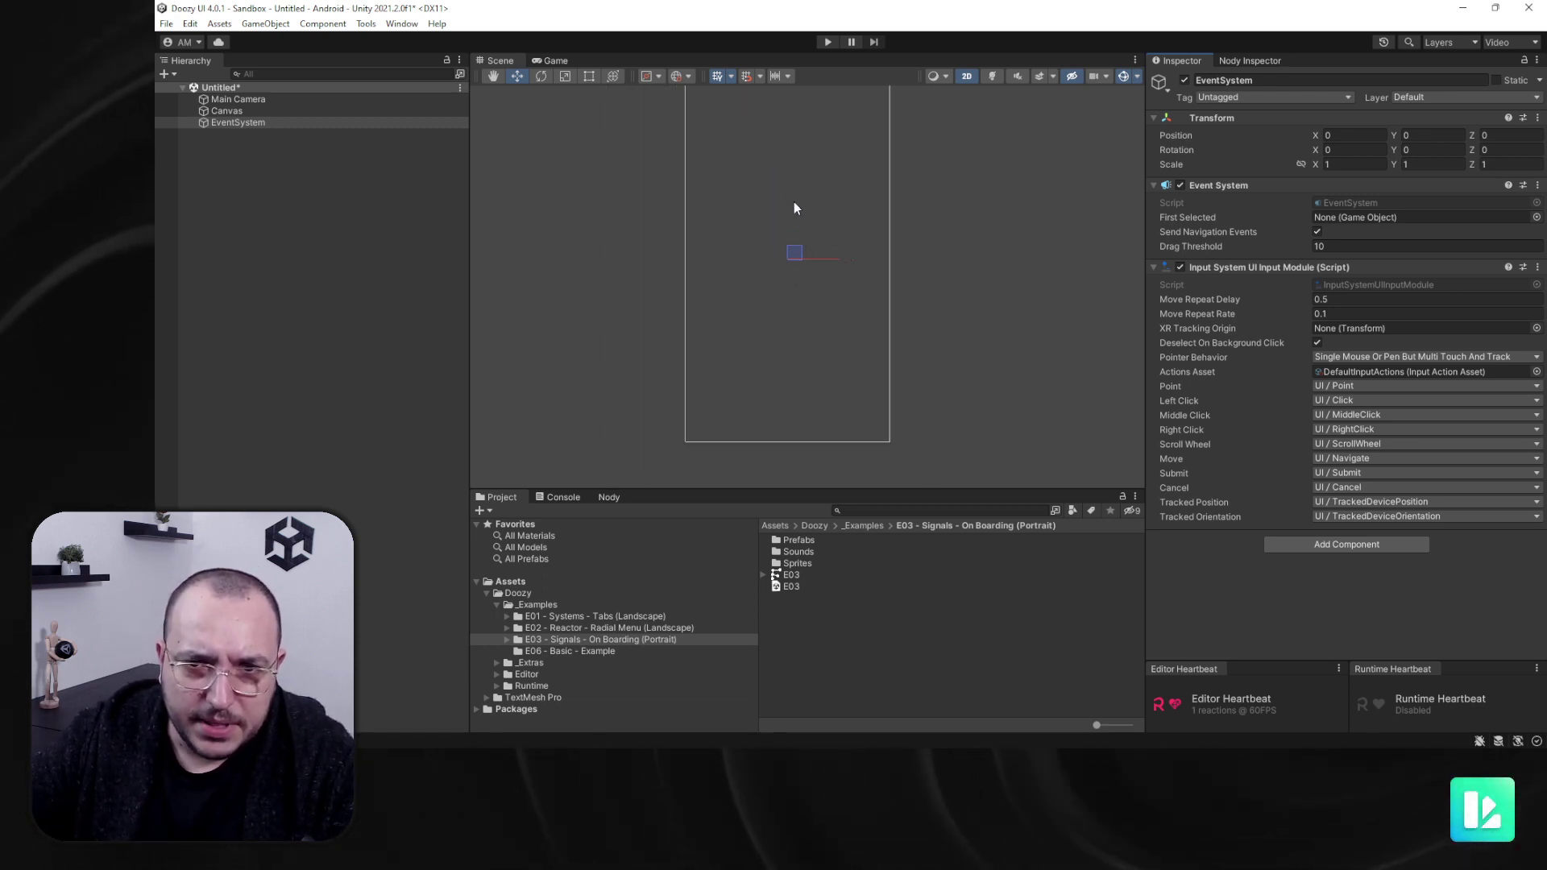
scroll(790, 268, "up", 2)
scroll(791, 269, "down", 2)
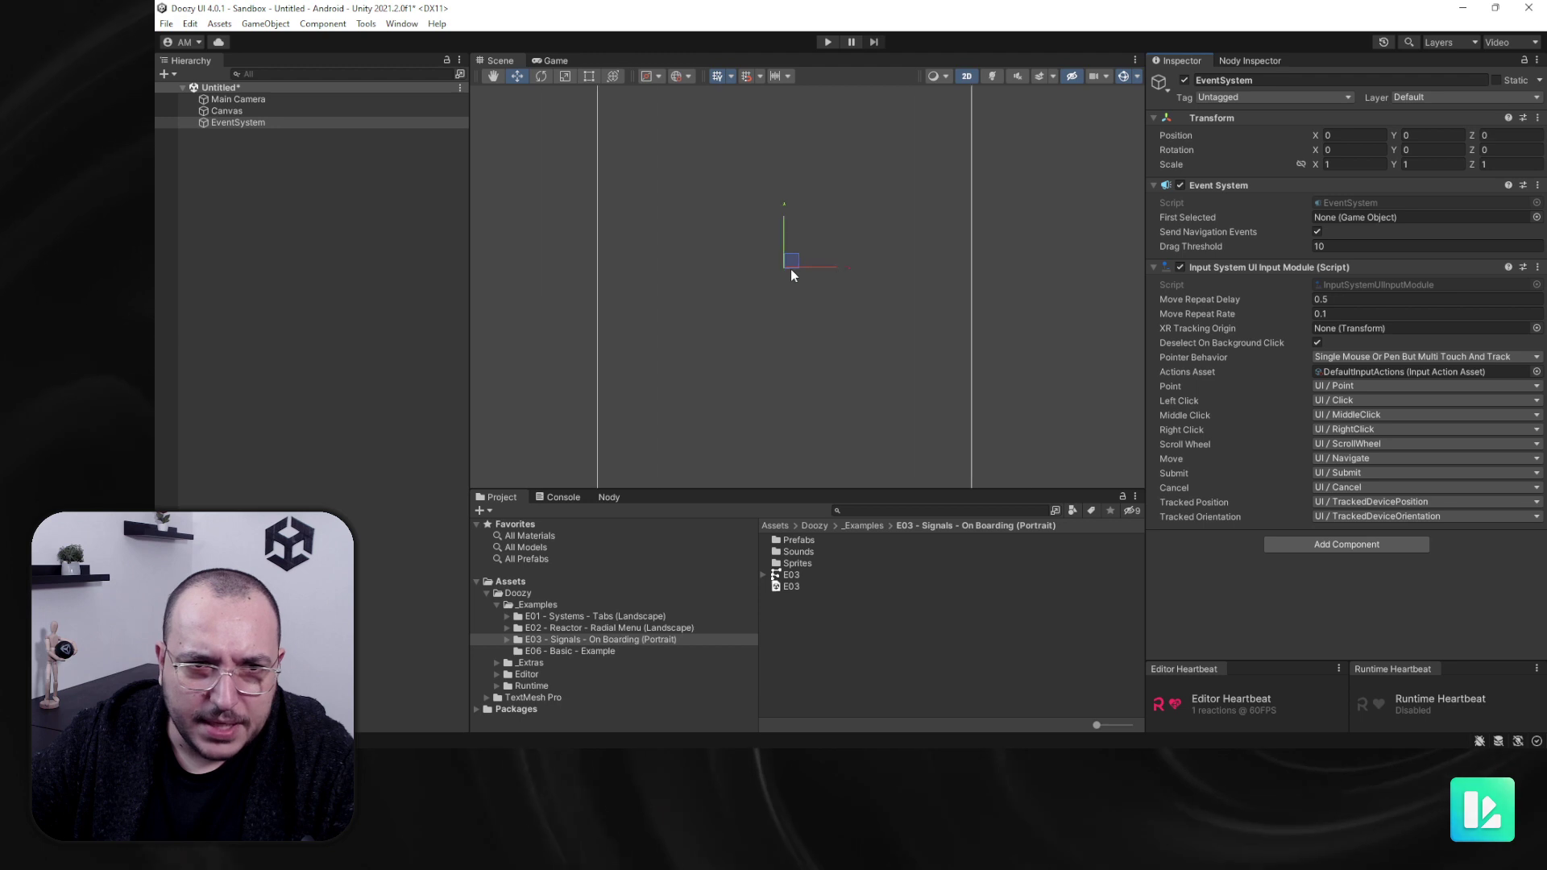
left_click(277, 111)
left_click(269, 119)
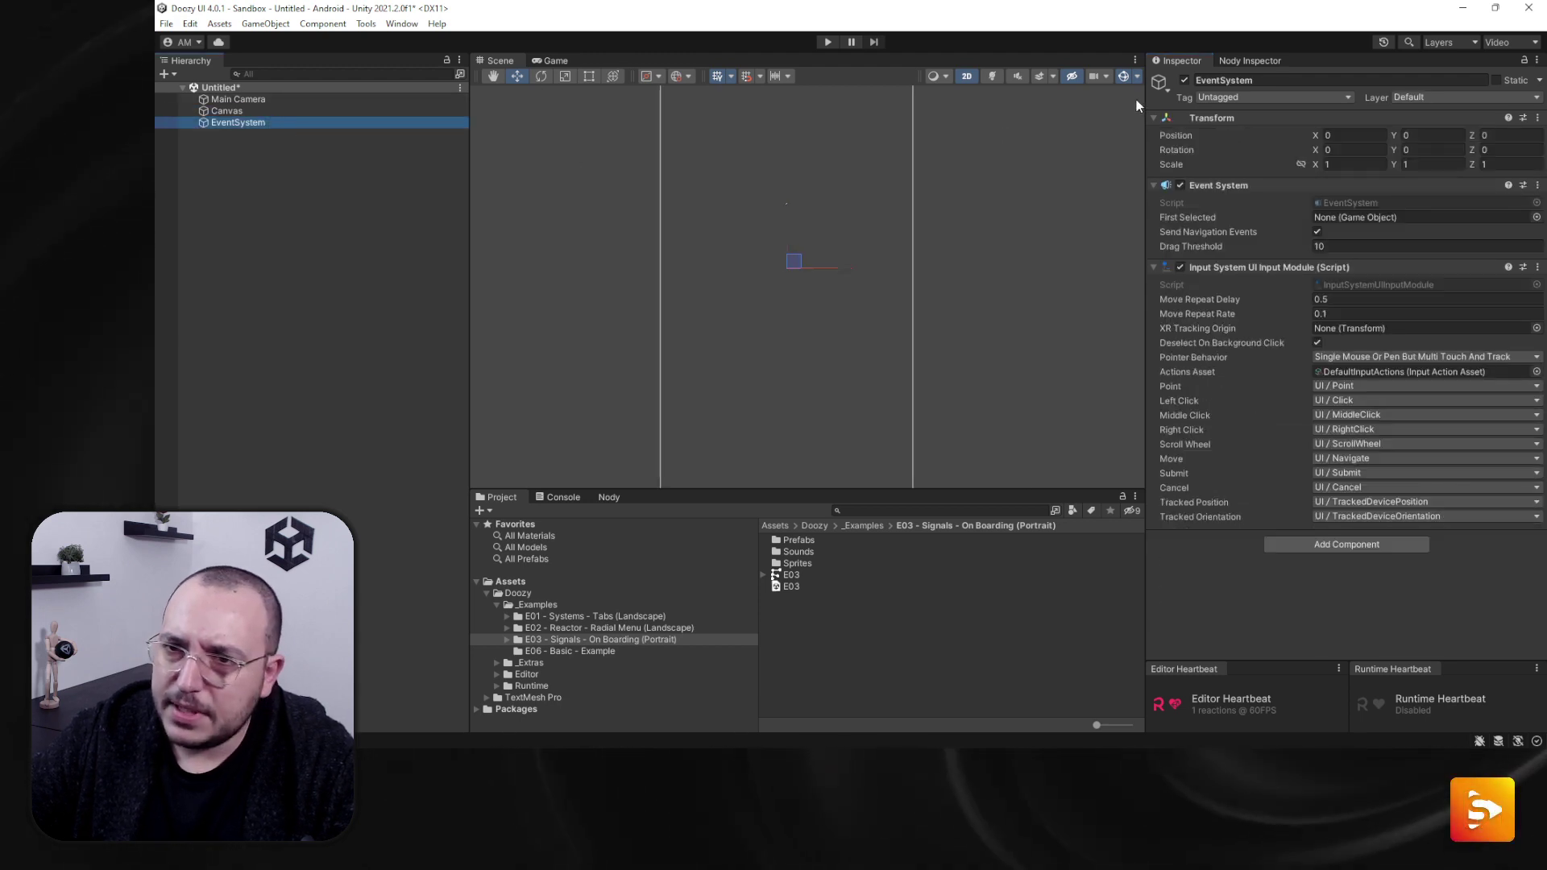
scroll(766, 250, "down", 3)
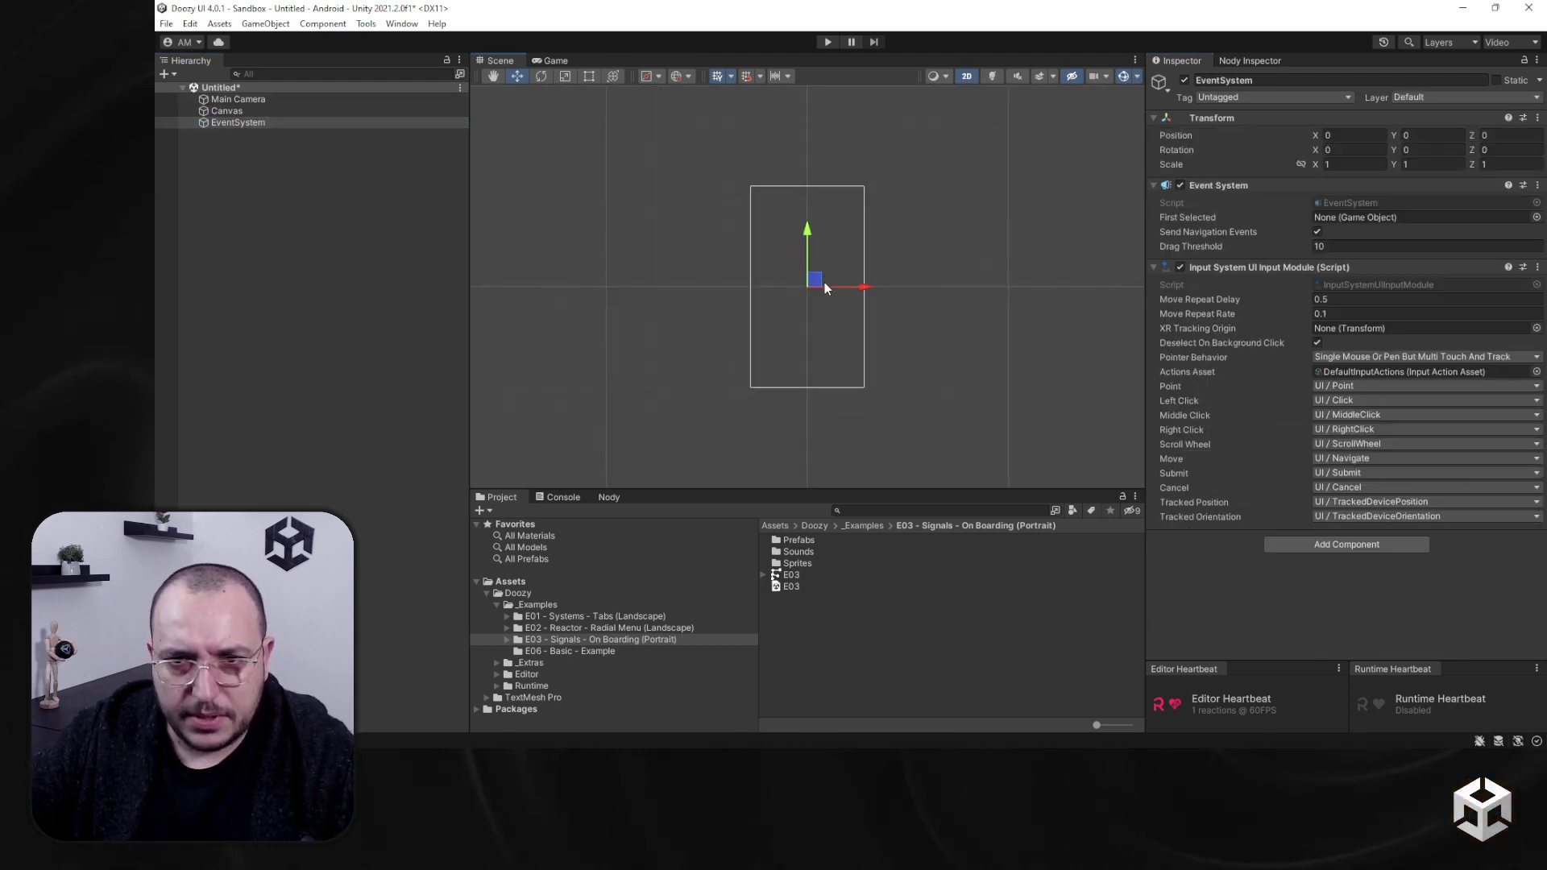
scroll(824, 282, "up", 1)
scroll(819, 283, "up", 2)
scroll(815, 287, "down", 1)
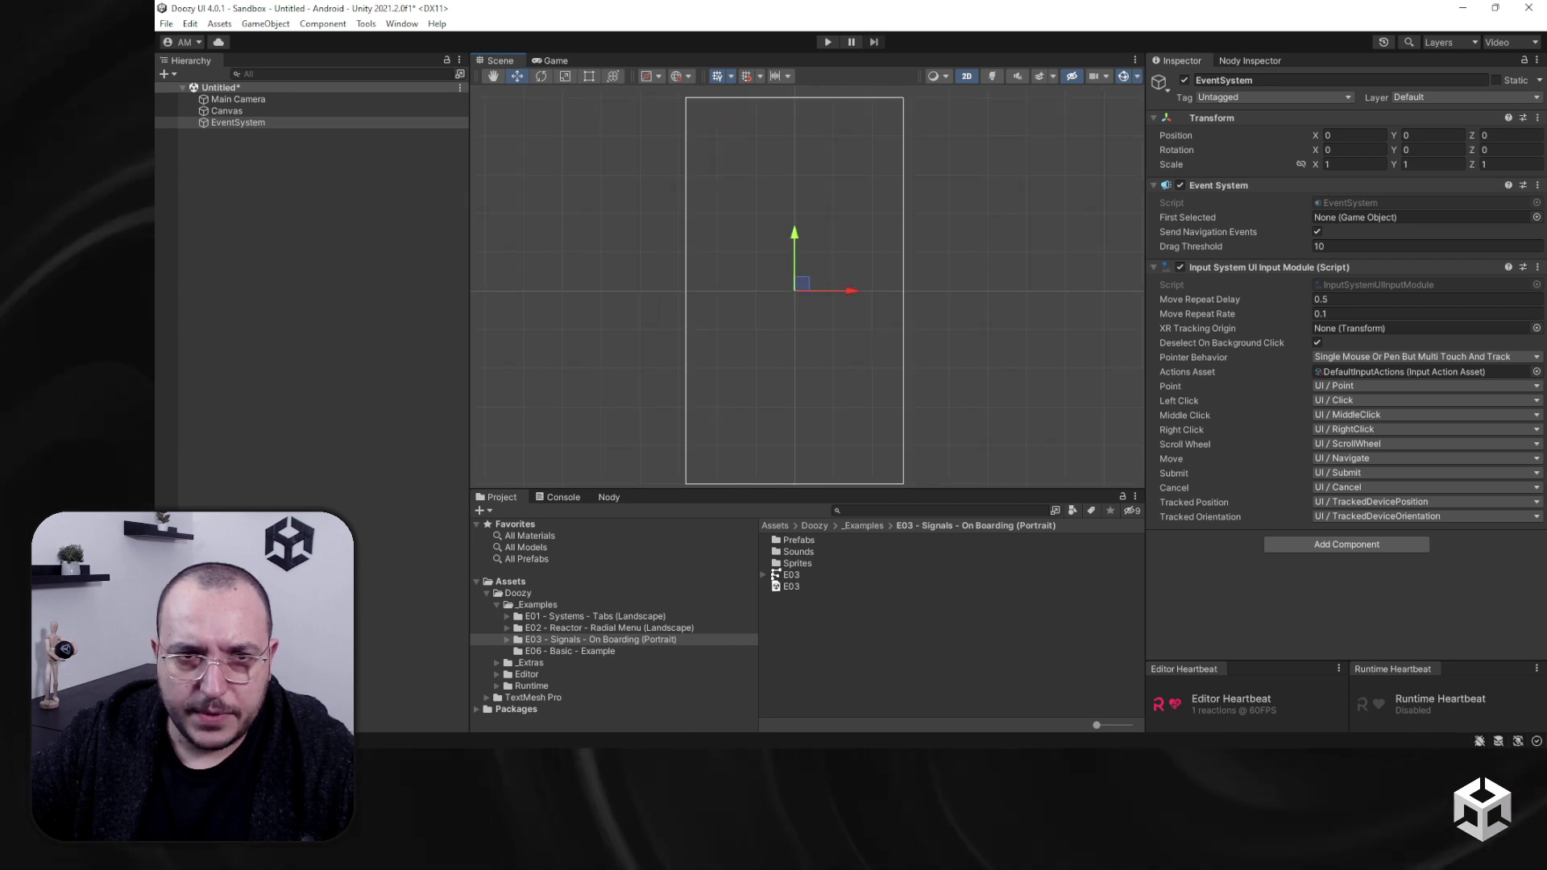
left_click(249, 113)
scroll(776, 279, "down", 1)
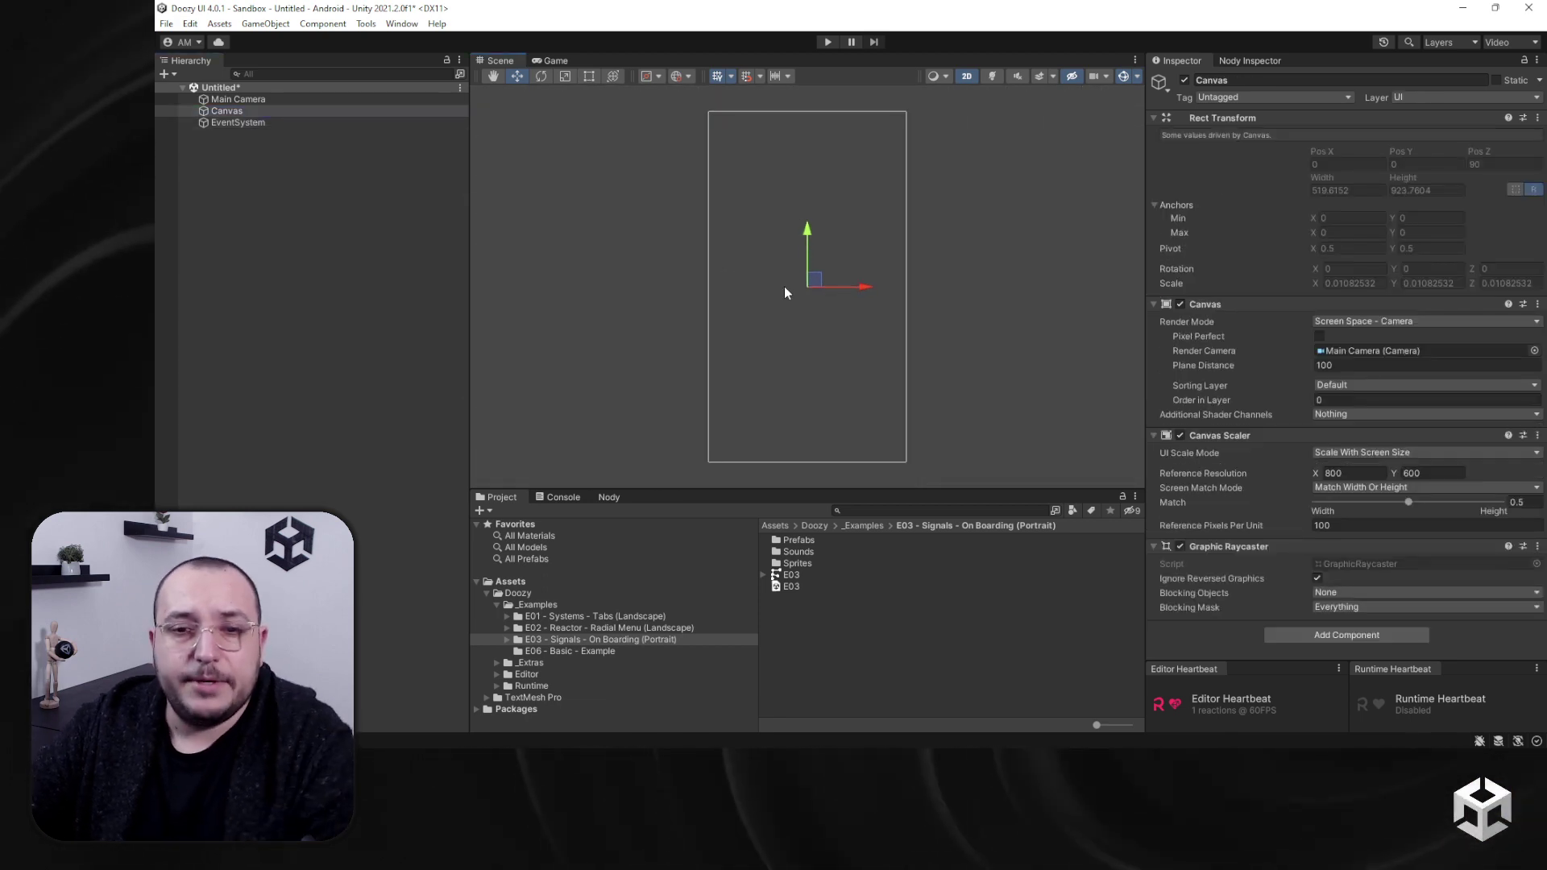
scroll(785, 287, "up", 1)
left_click(318, 156)
Step: Add a UI View from the Container category of Doozy's UI Menu as a child of the Canvas
left_click(226, 114)
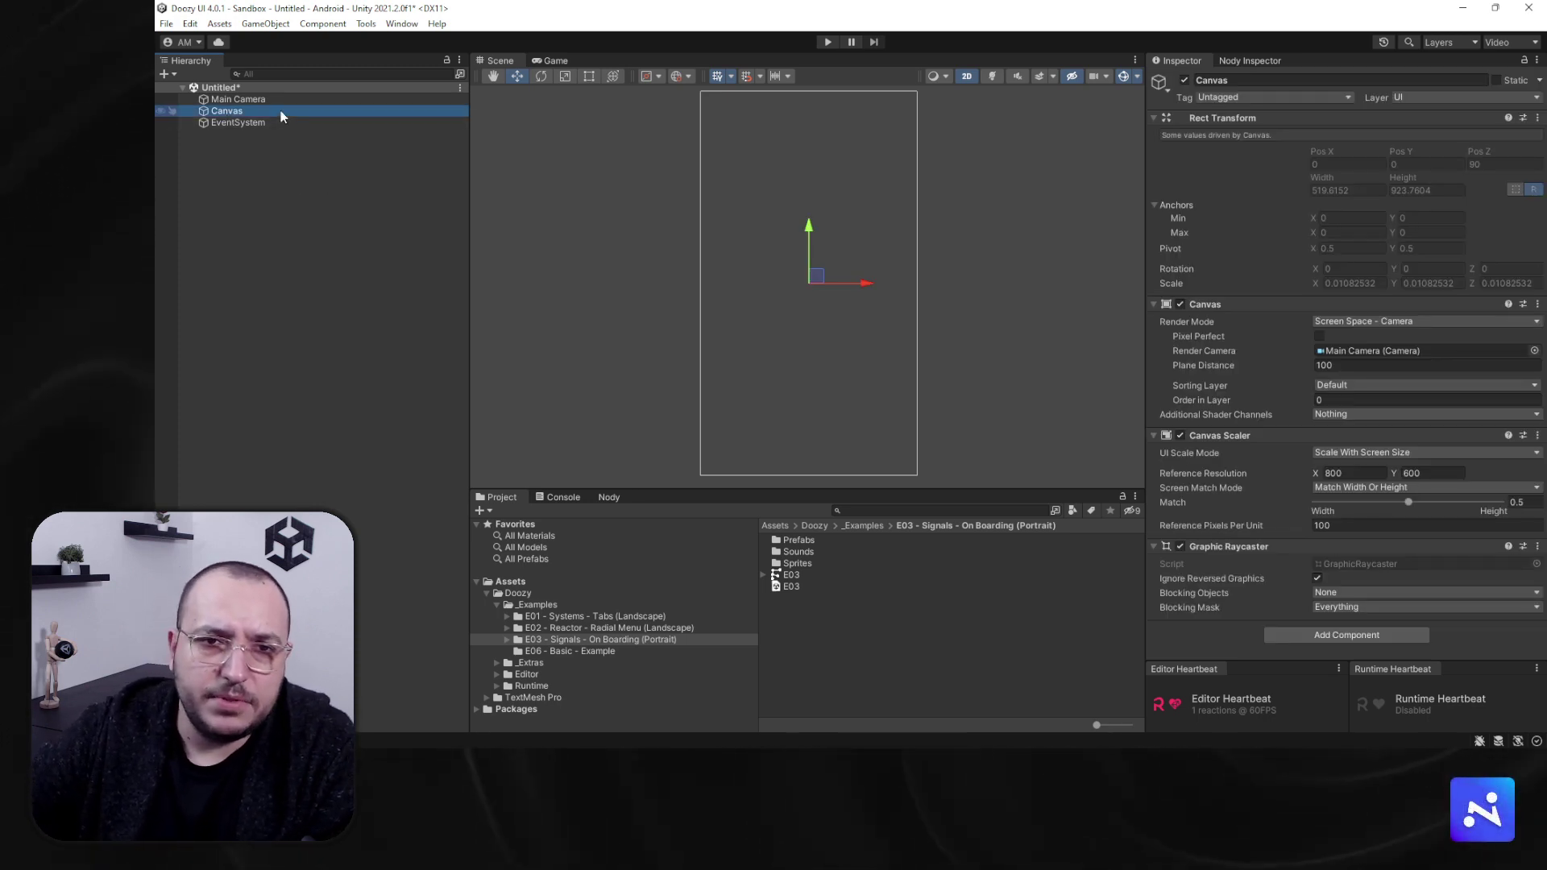
left_click(366, 23)
mouse_move(395, 38)
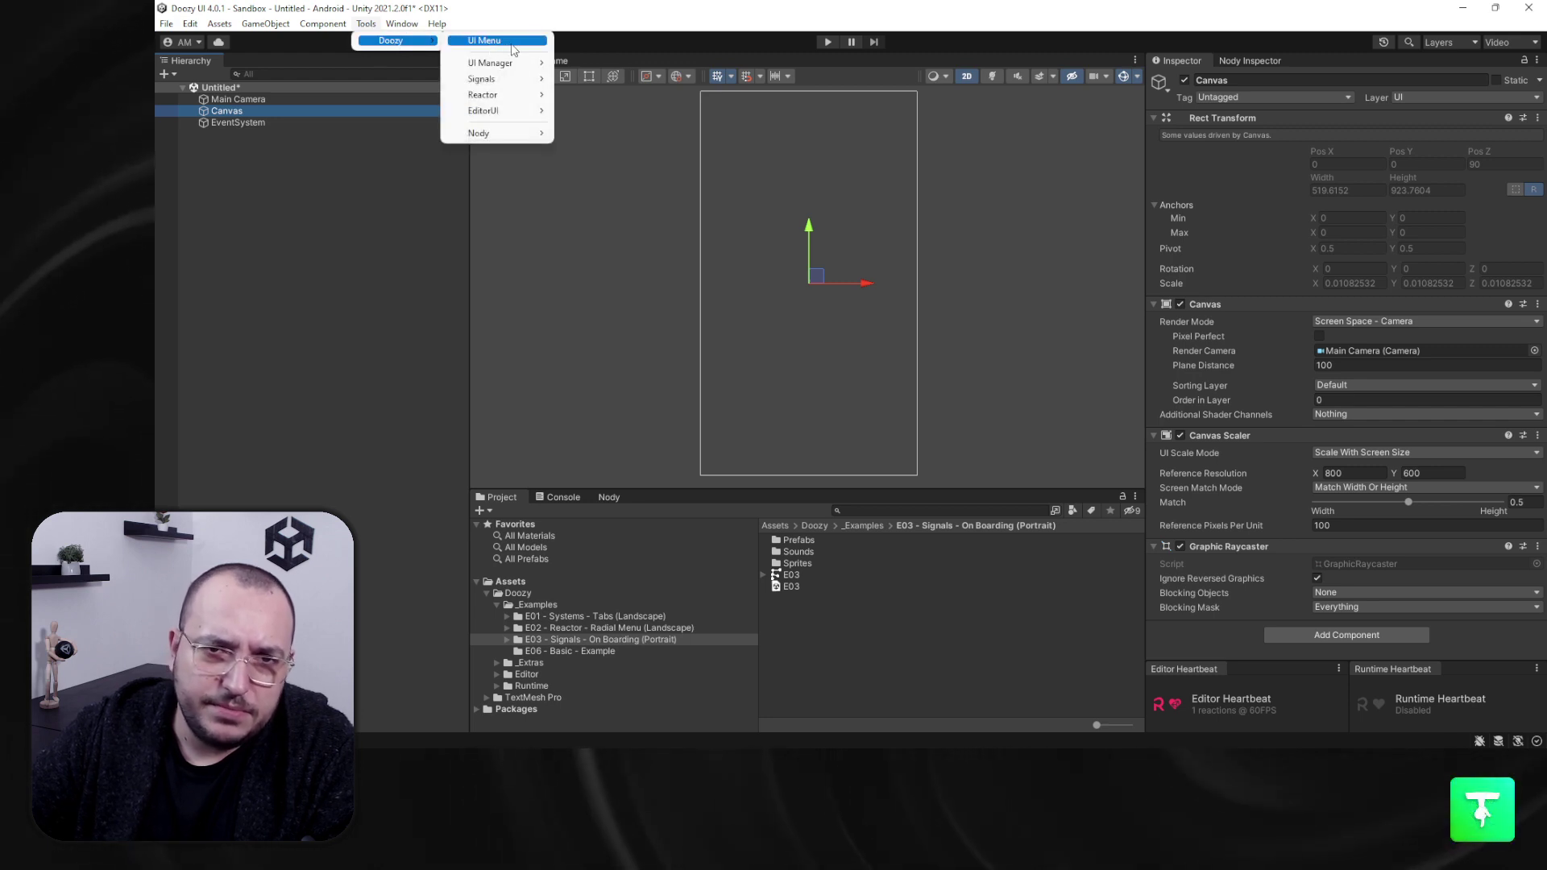
left_click(498, 40)
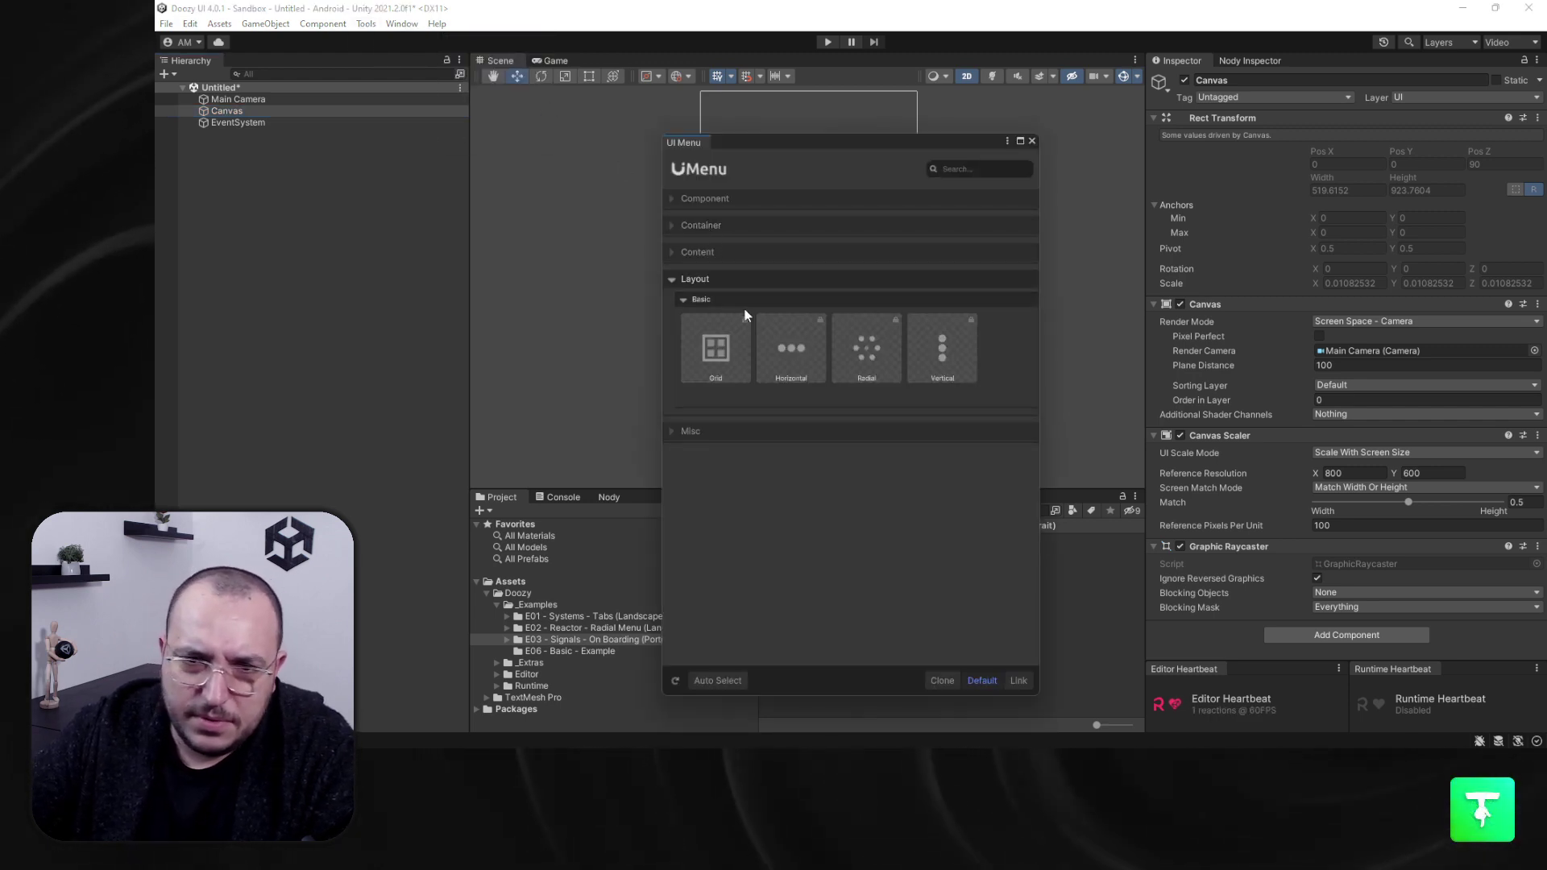
left_click(720, 278)
left_click(705, 256)
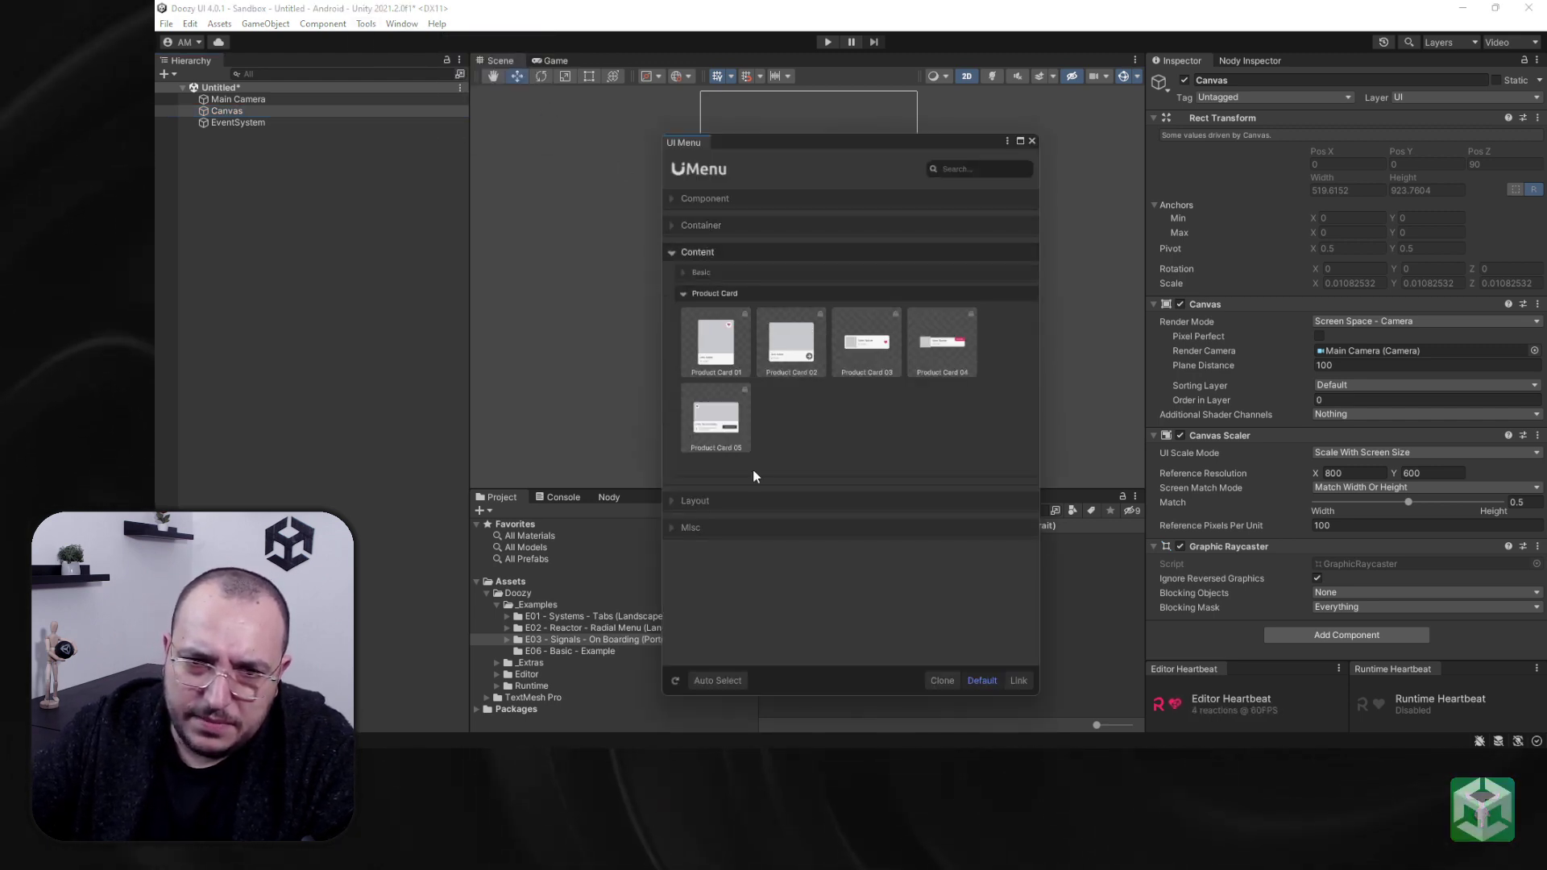
left_click(725, 274)
left_click(729, 276)
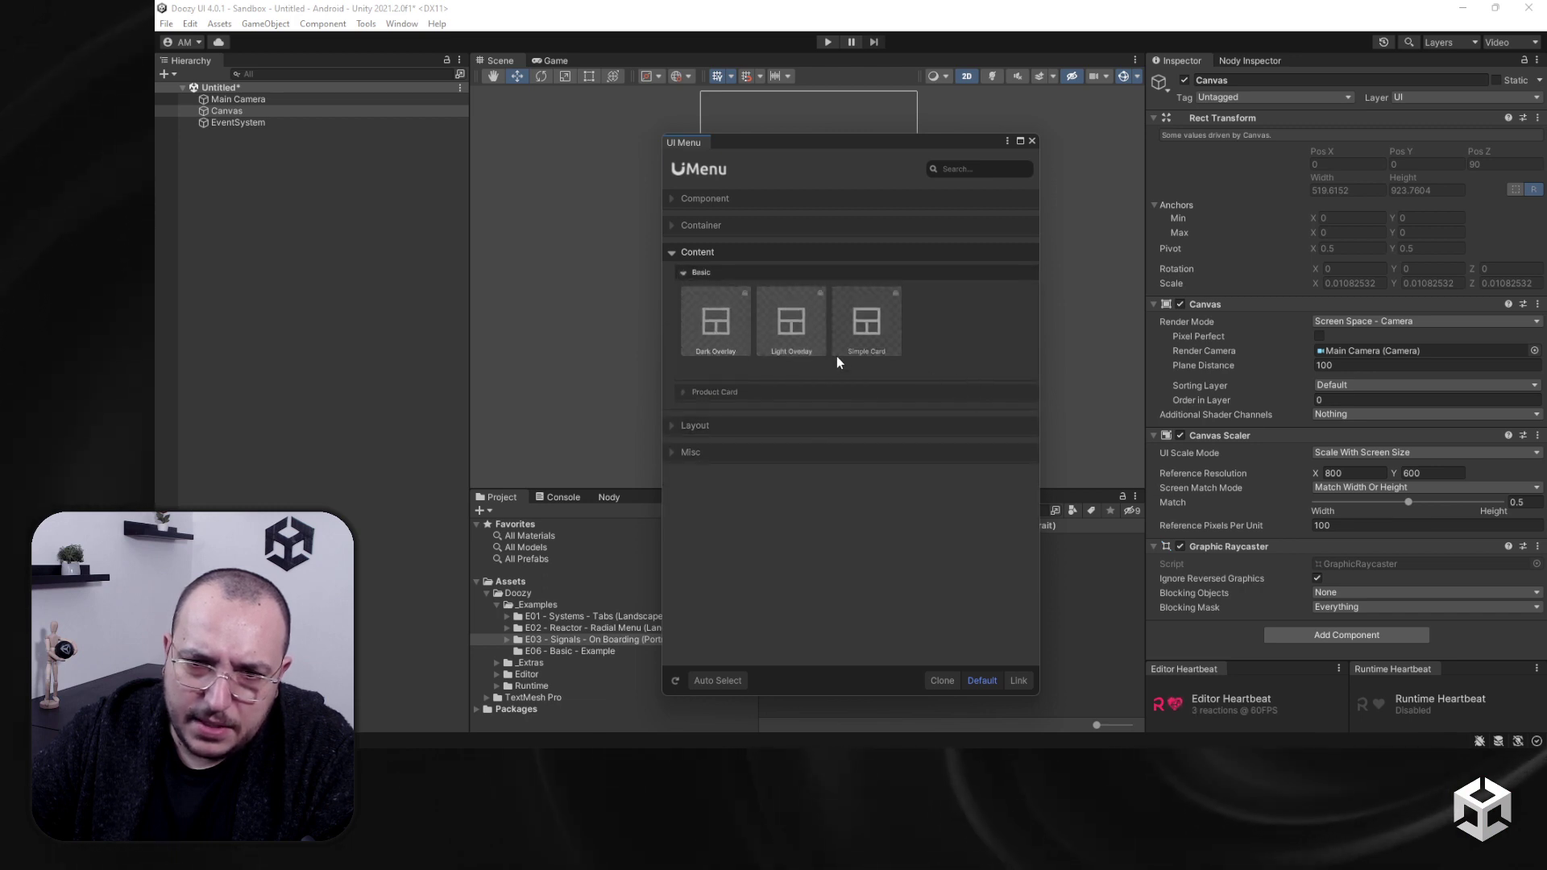
left_click(699, 251)
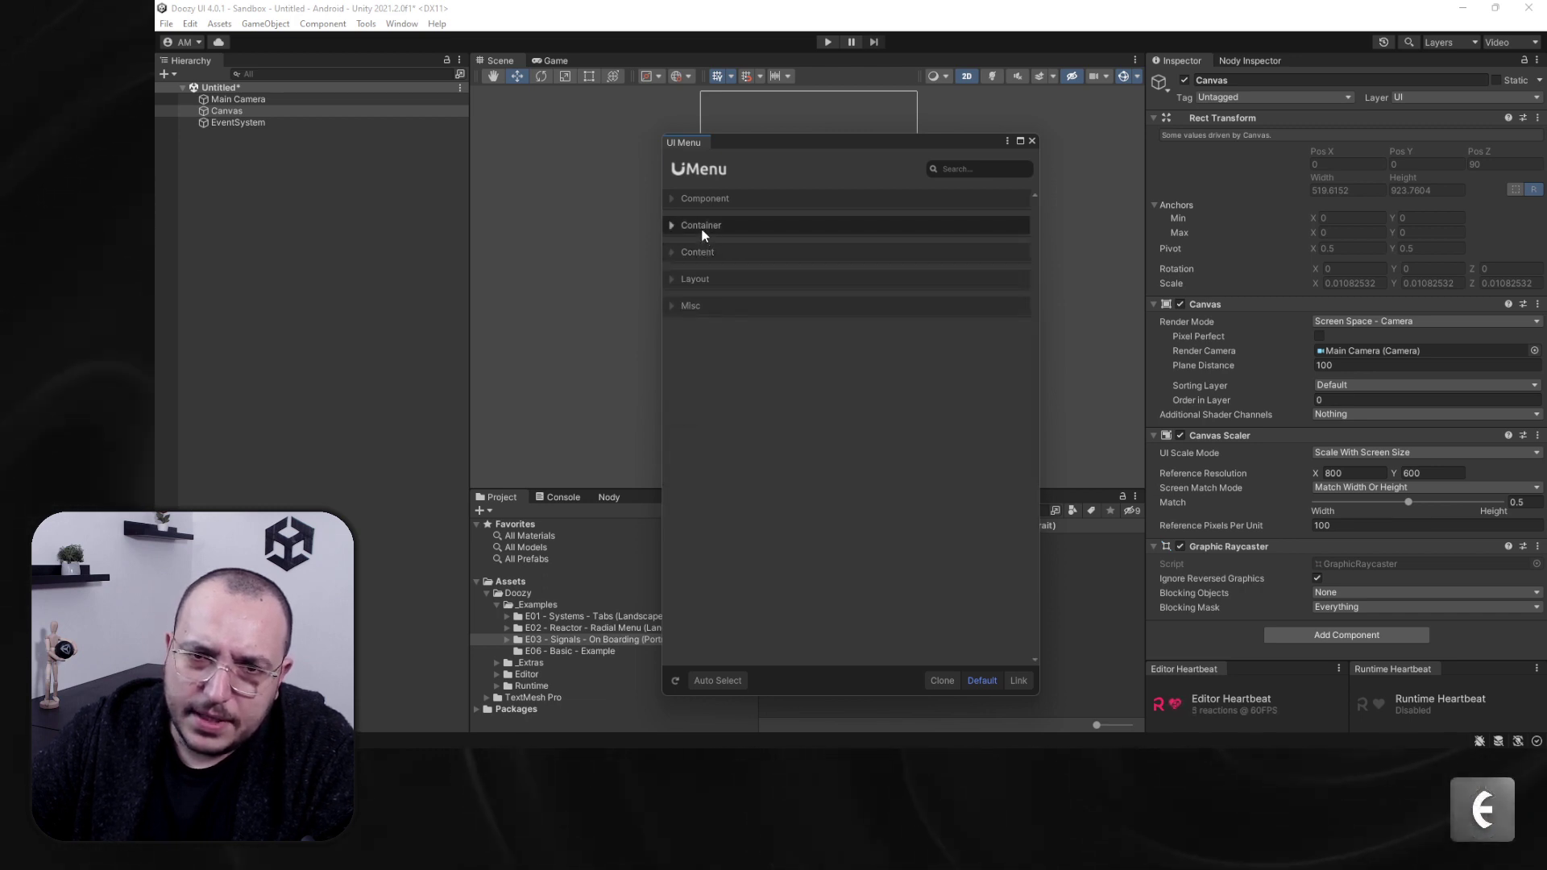
left_click(701, 230)
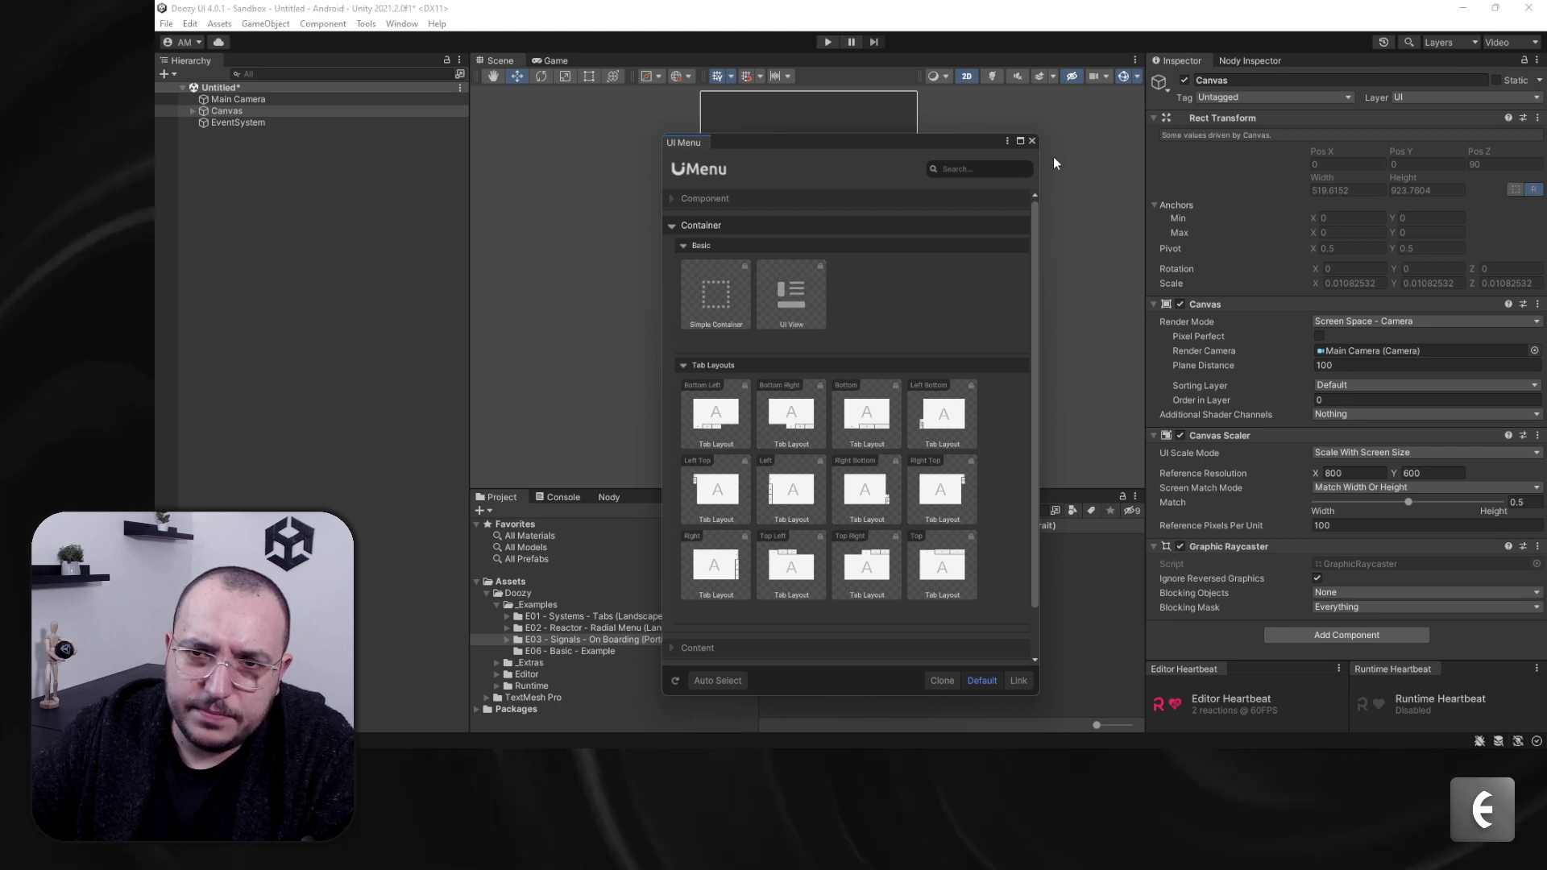
left_click(1032, 141)
left_click(192, 112)
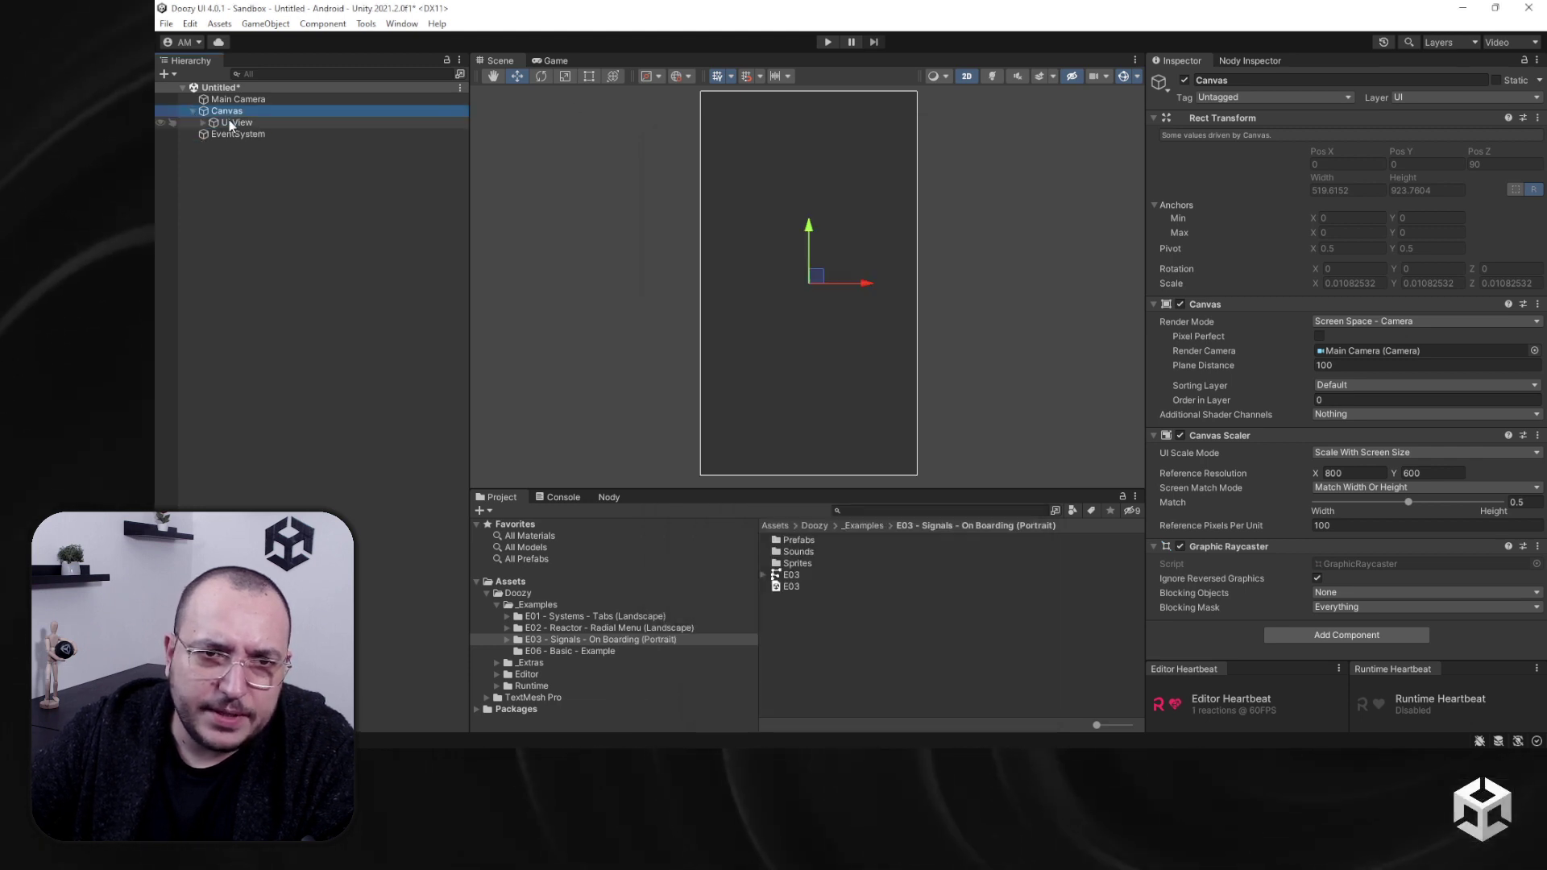
Step: Expand the UI View object and collapse its Canvas, Canvas Group and Graphic Raycaster components
left_click(229, 121)
left_click(202, 122)
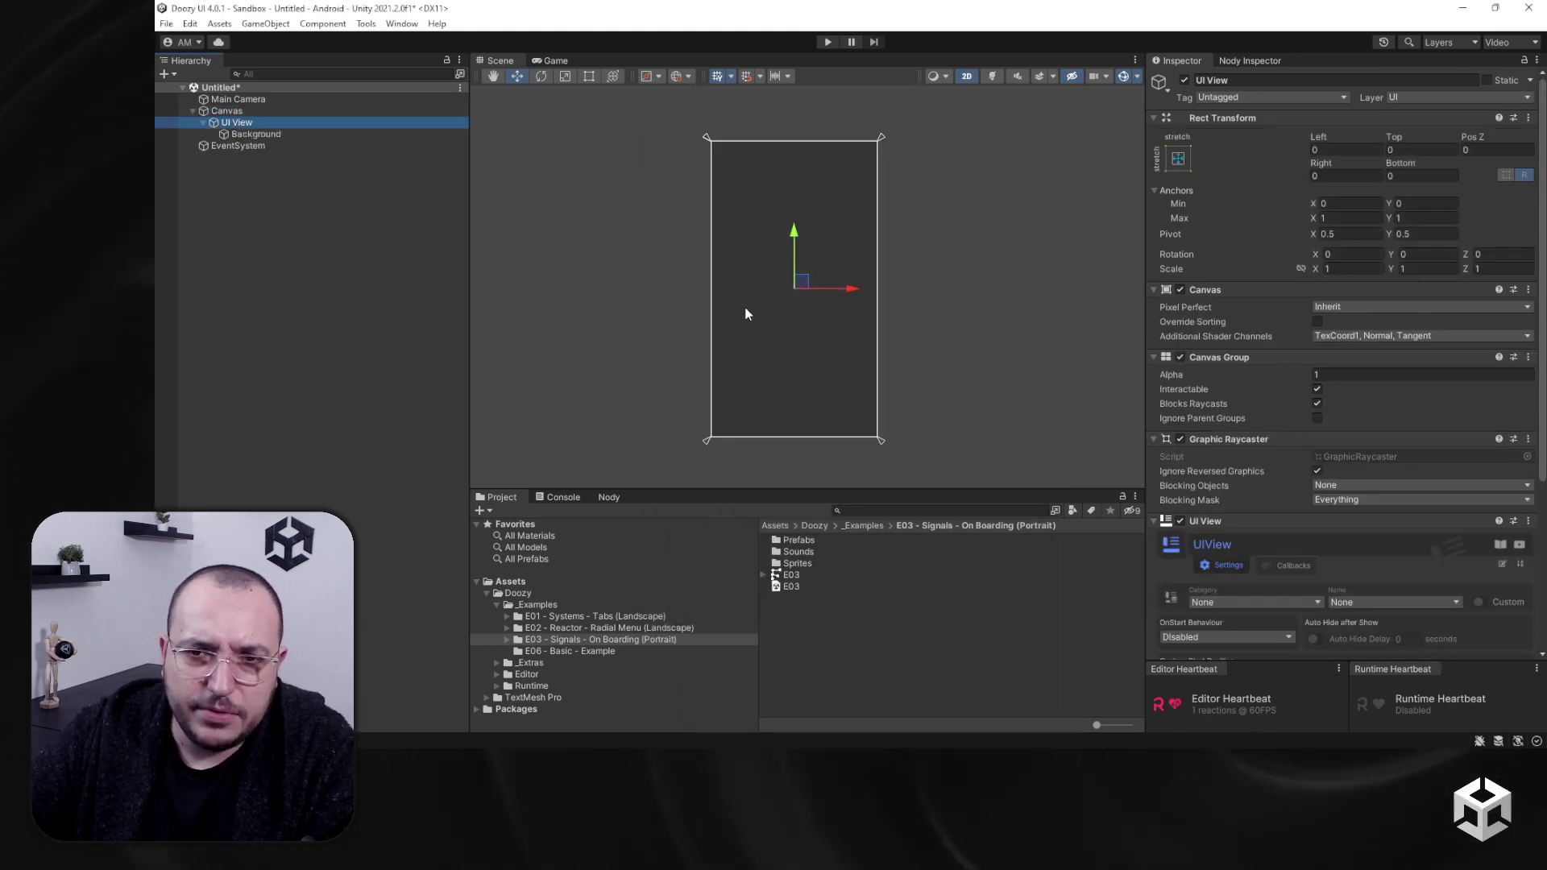
left_click(1252, 289)
left_click(1236, 306)
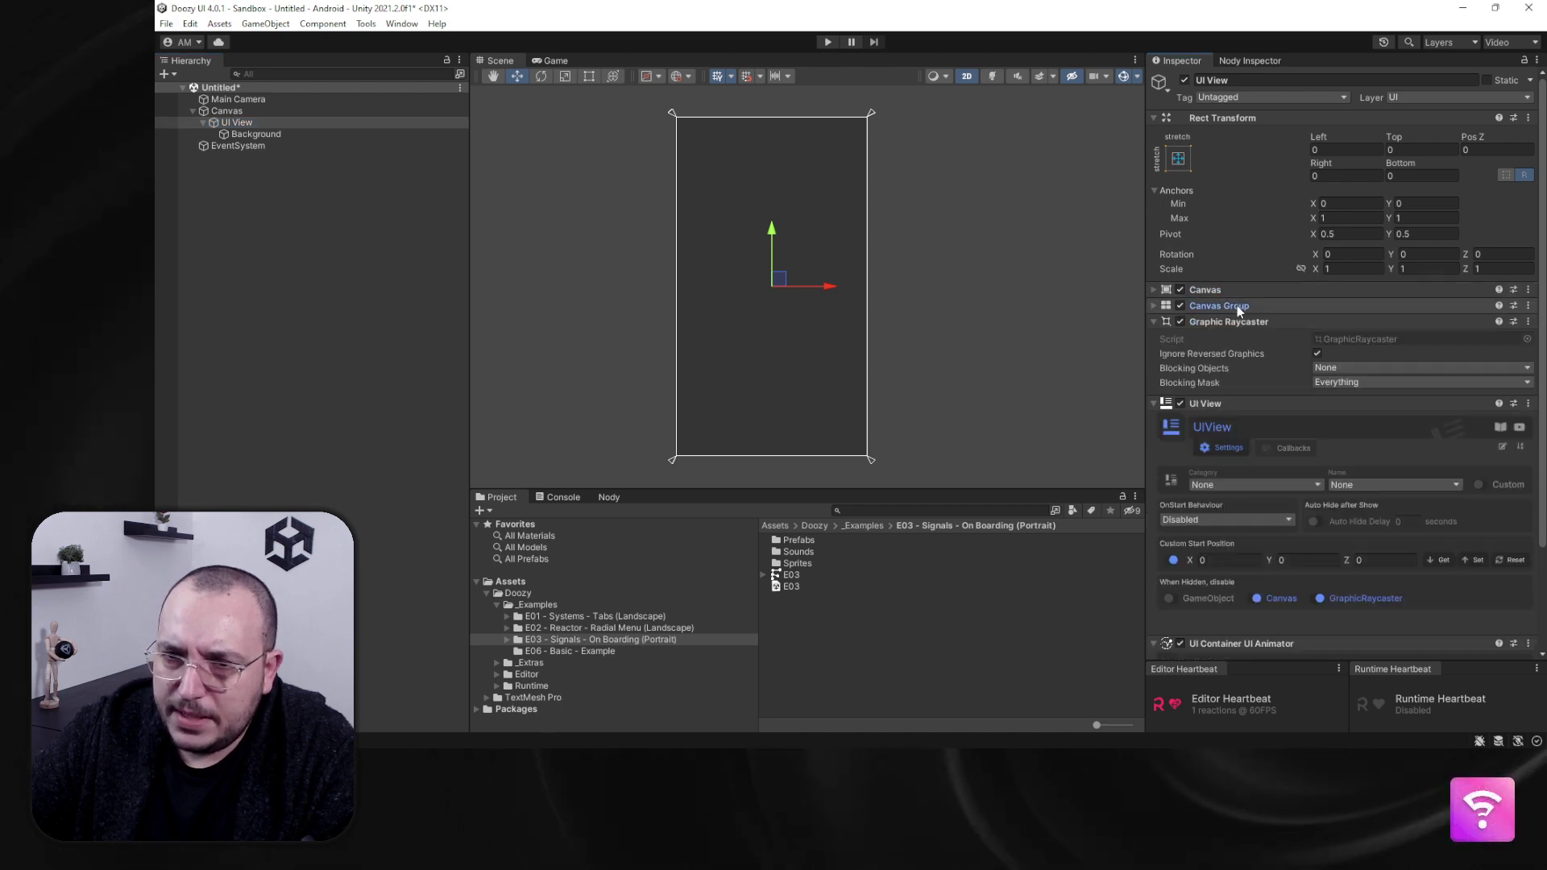
left_click(1231, 320)
scroll(835, 334, "up", 1)
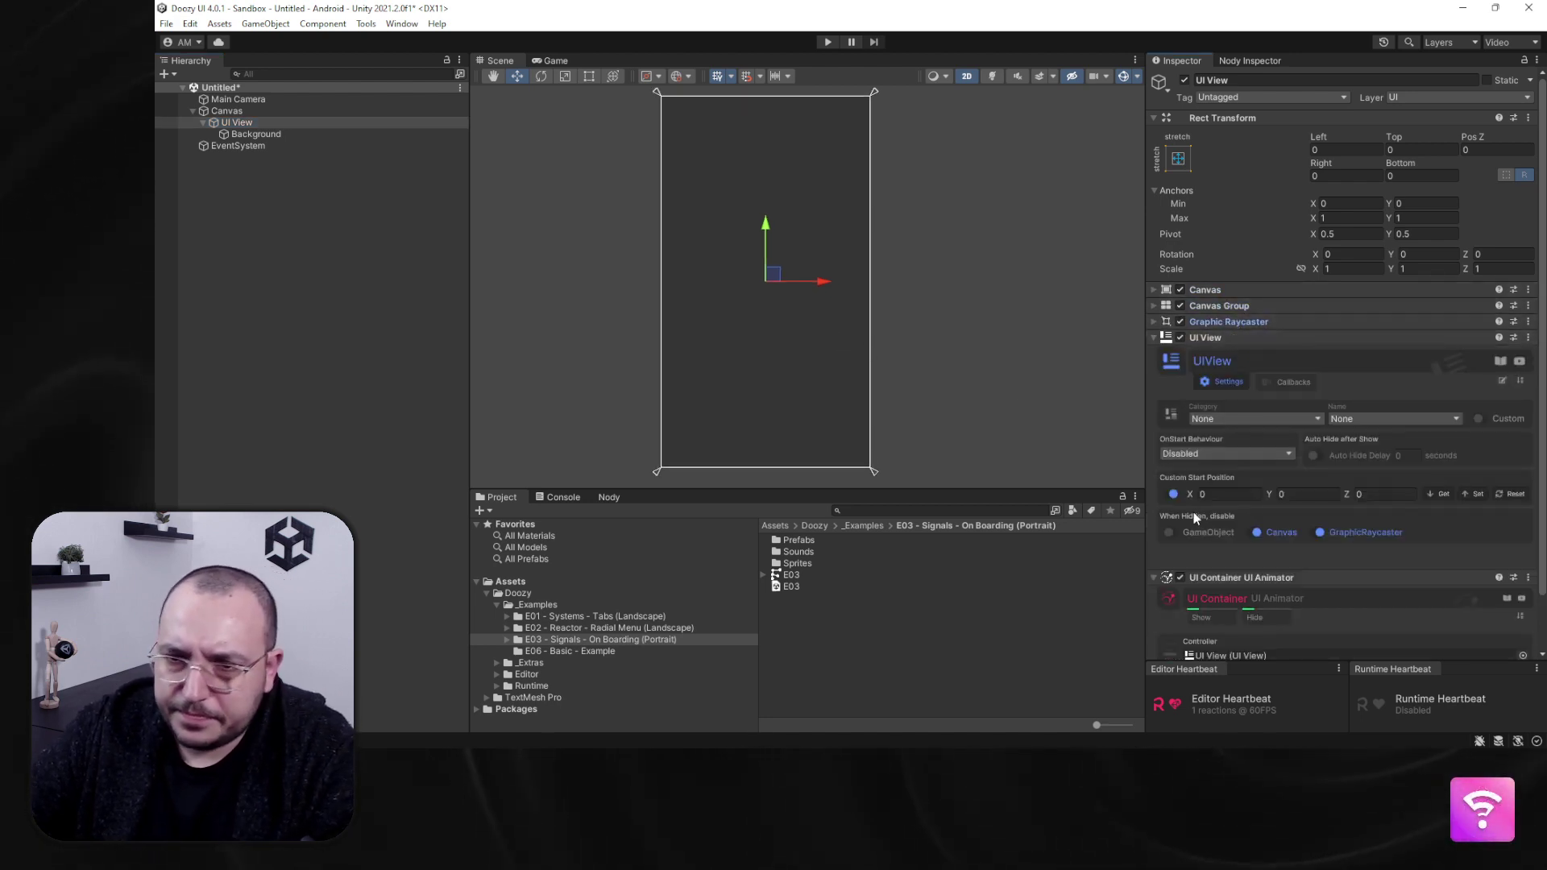
Step: Enable a custom ID on the UIView and enter Onboarding as its category
left_click(1480, 420)
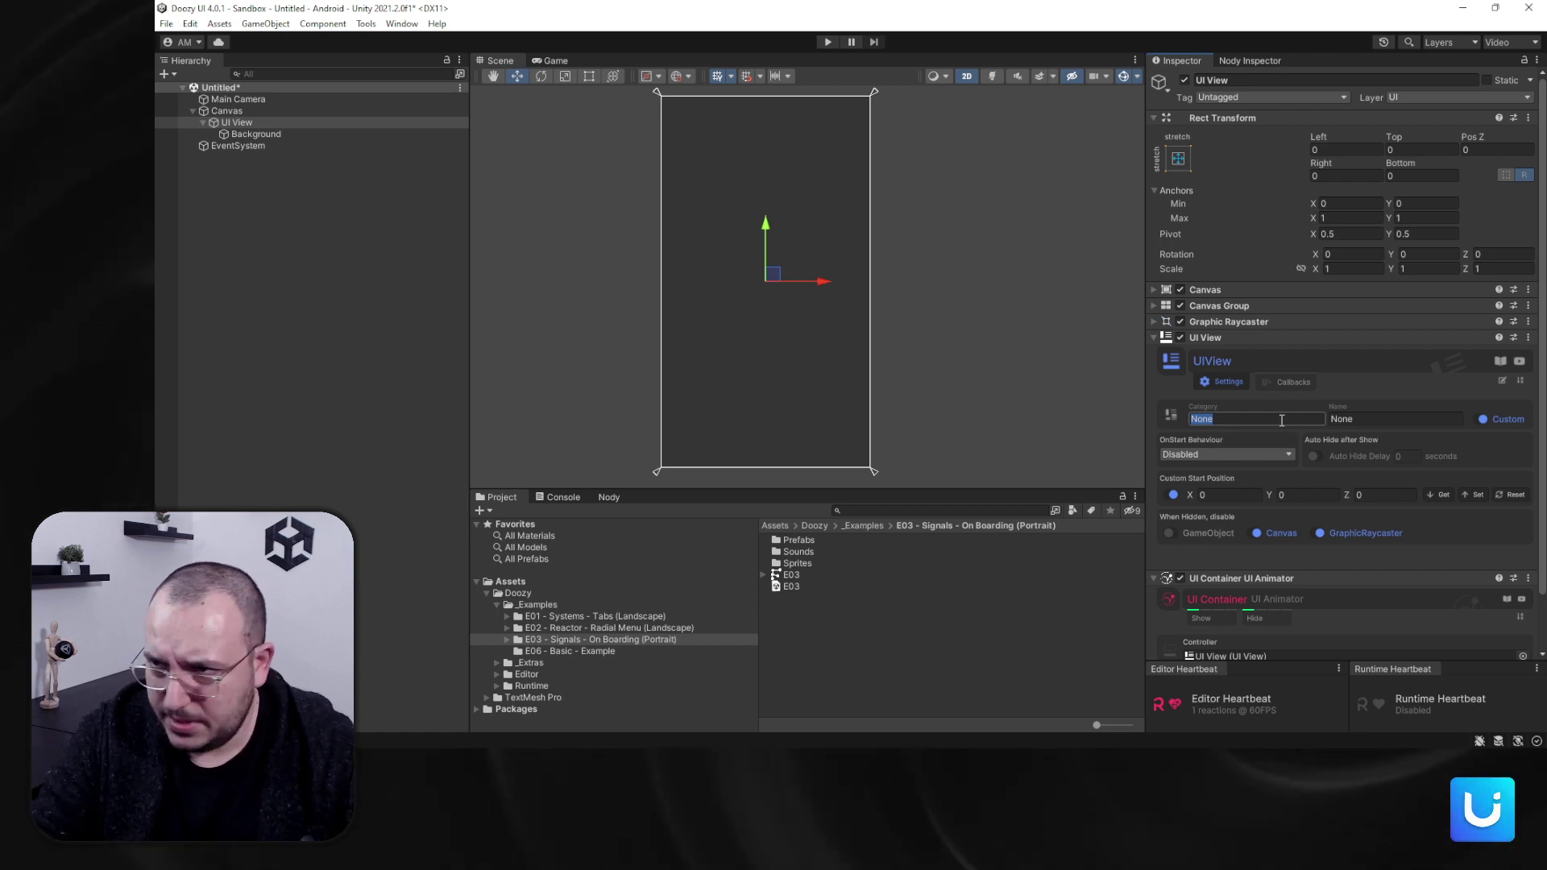
type("Onbo")
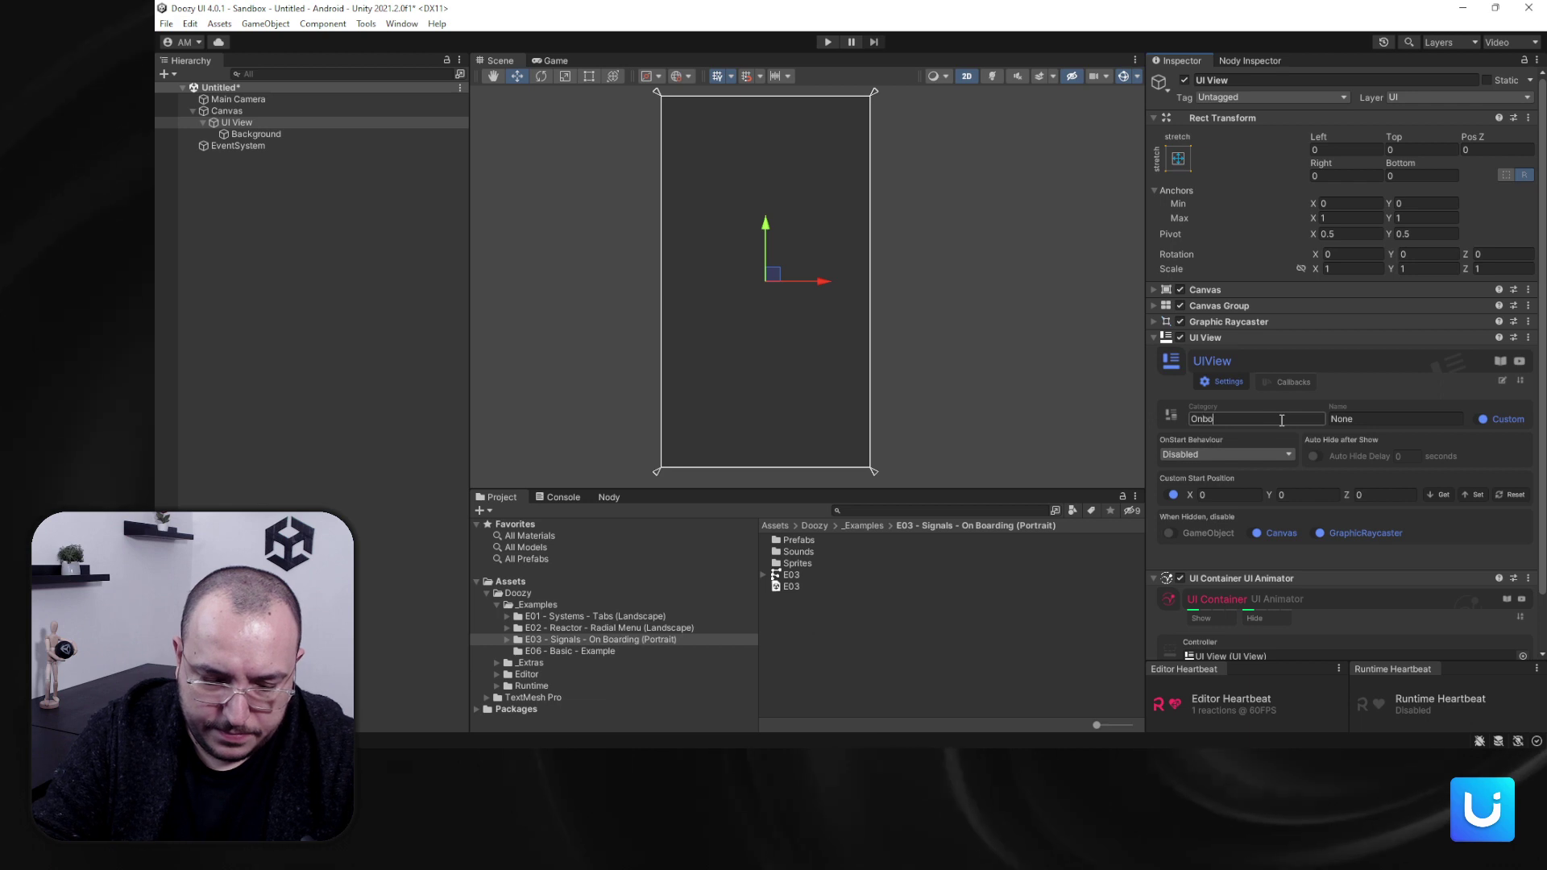
type("arding")
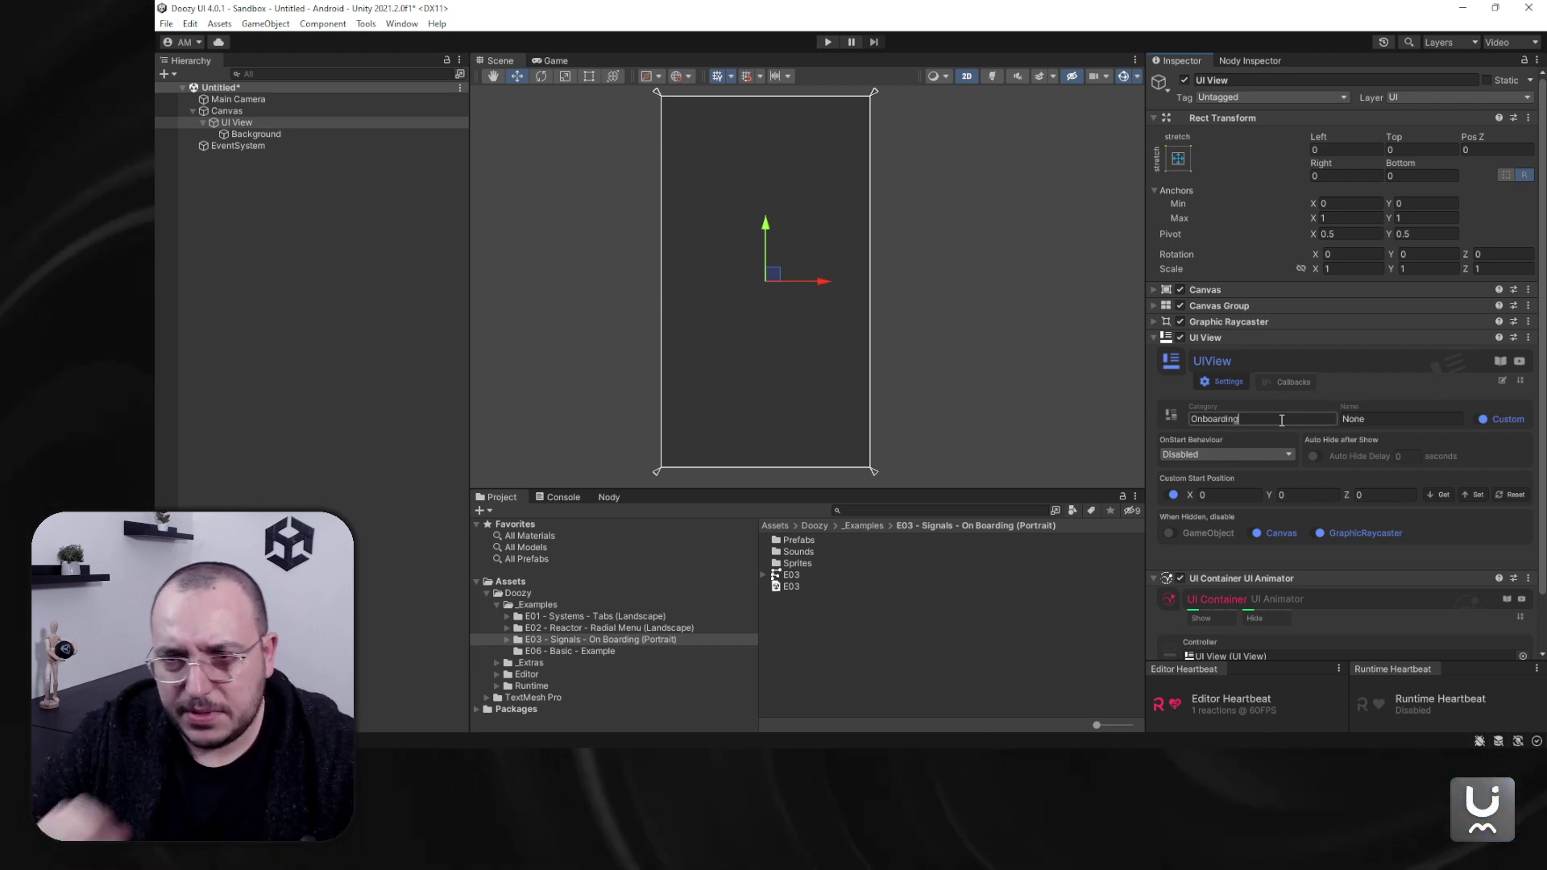
Step: Create a view category named Oboarding in the Views Database with the view names A, B and C
left_click(1169, 416)
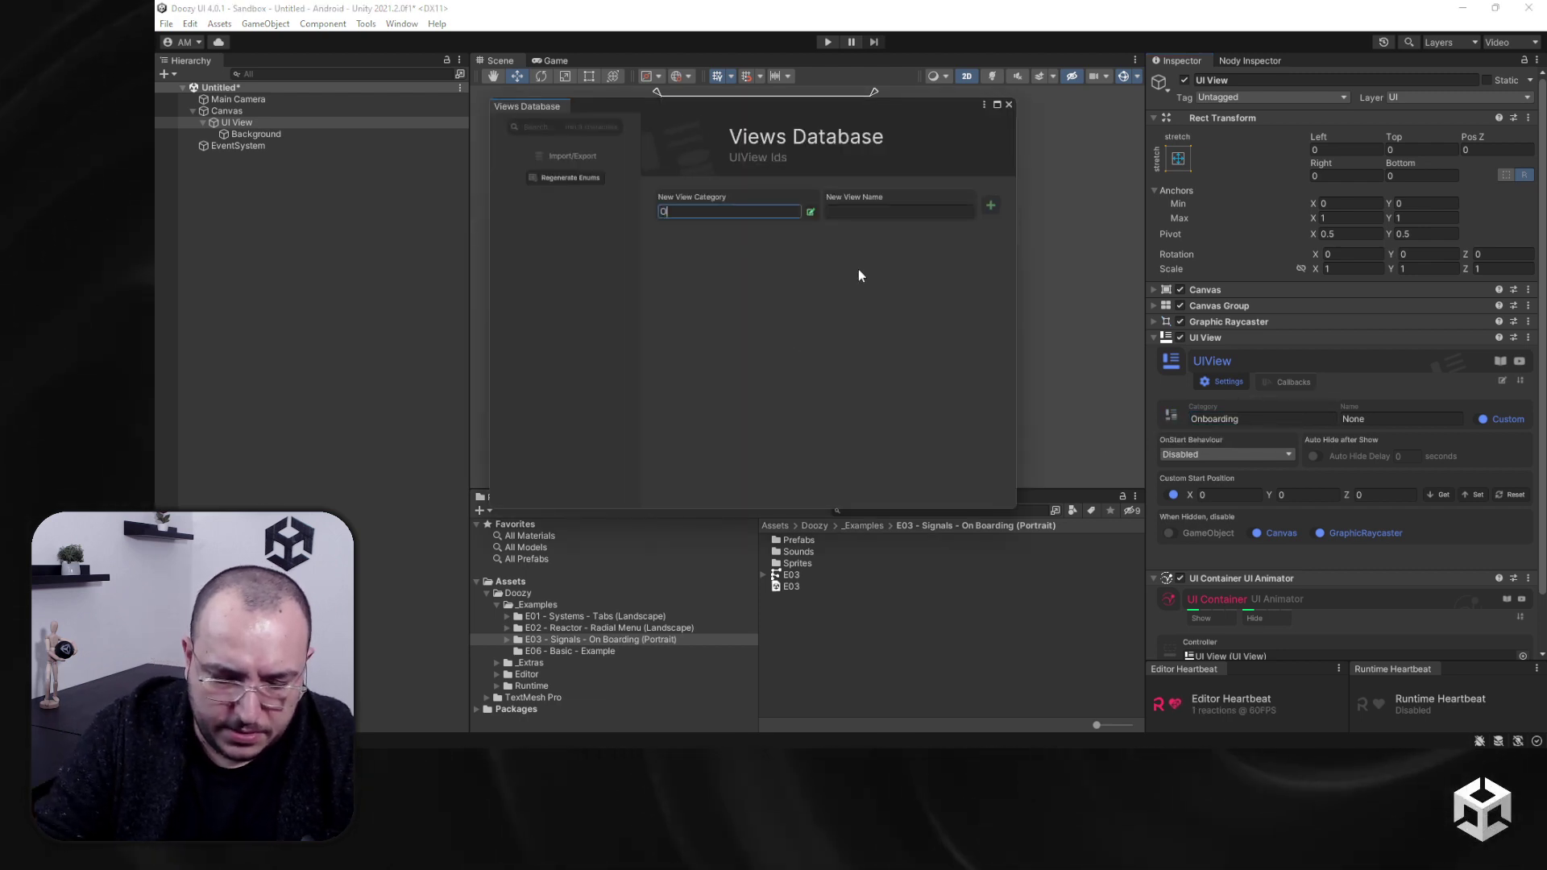
type("Oboarding")
key("Tab")
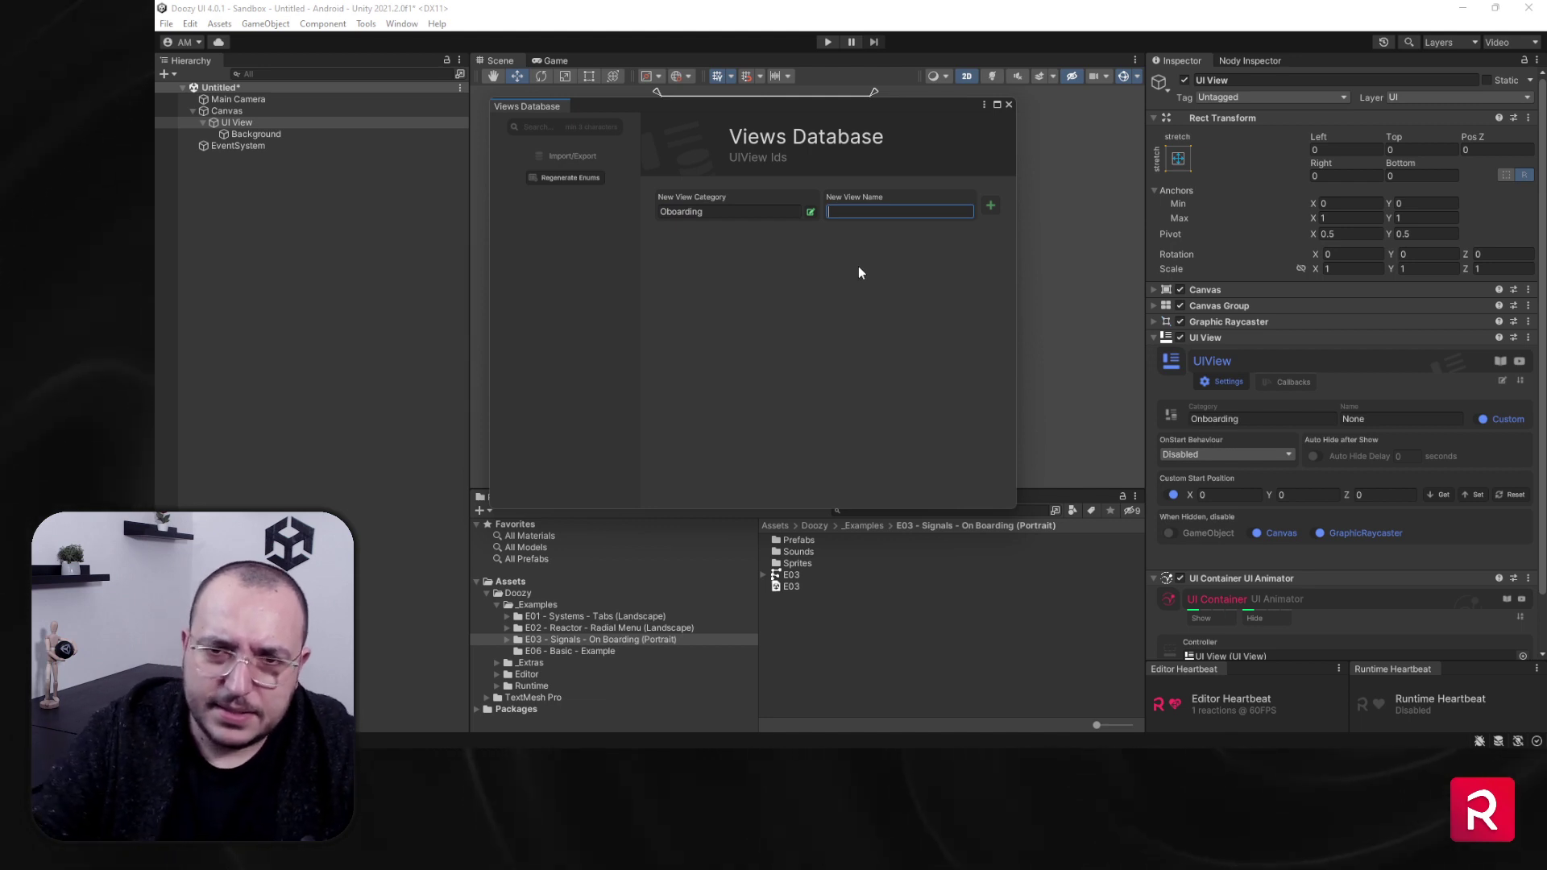
type("A")
key("Return")
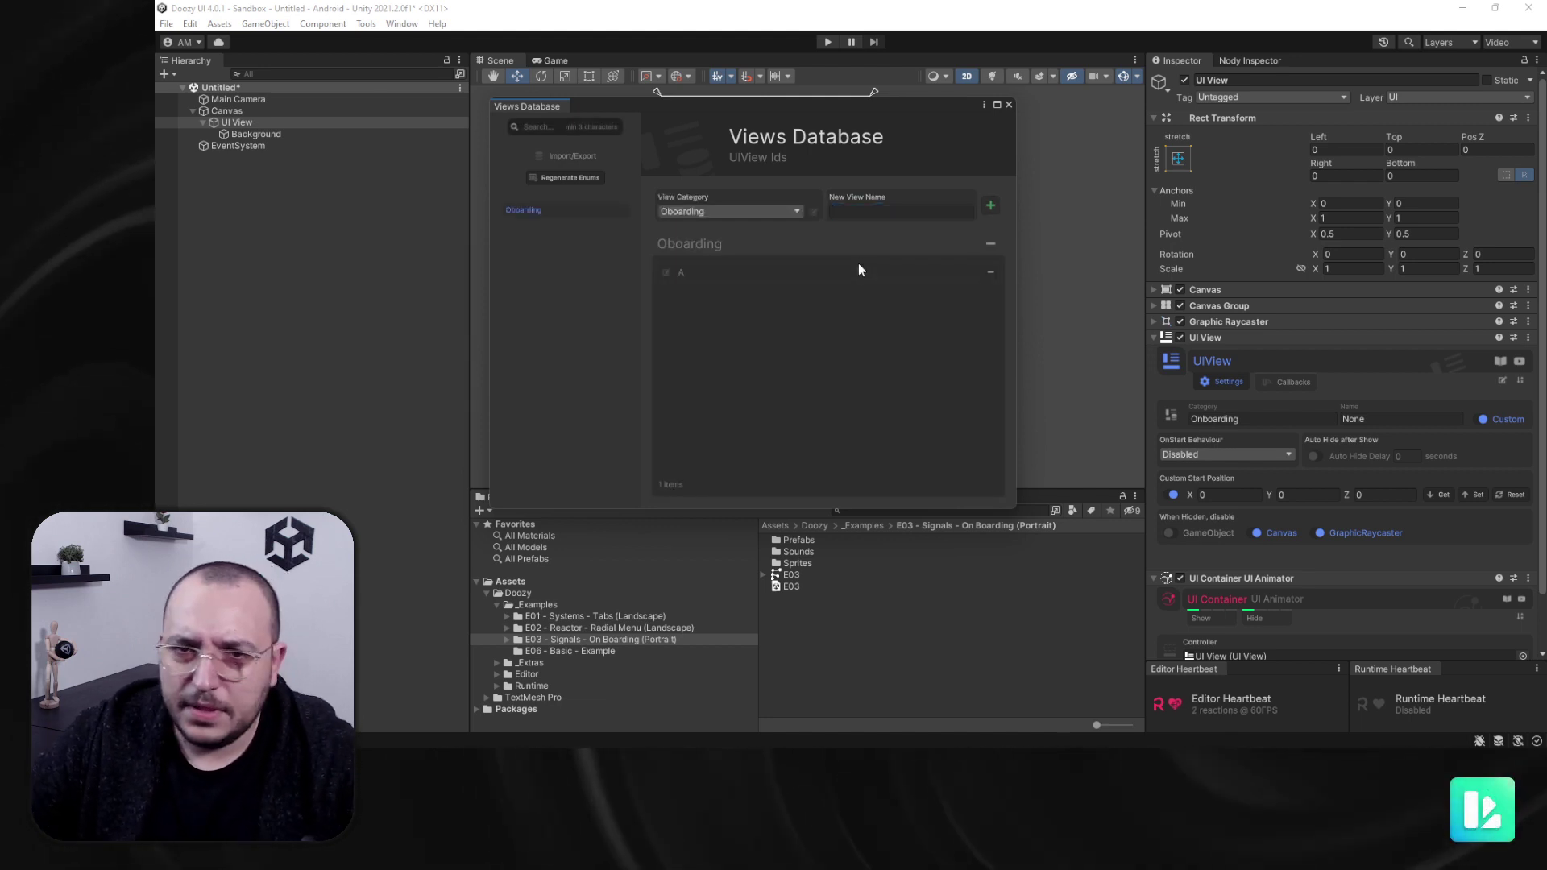
type("B")
key("Return")
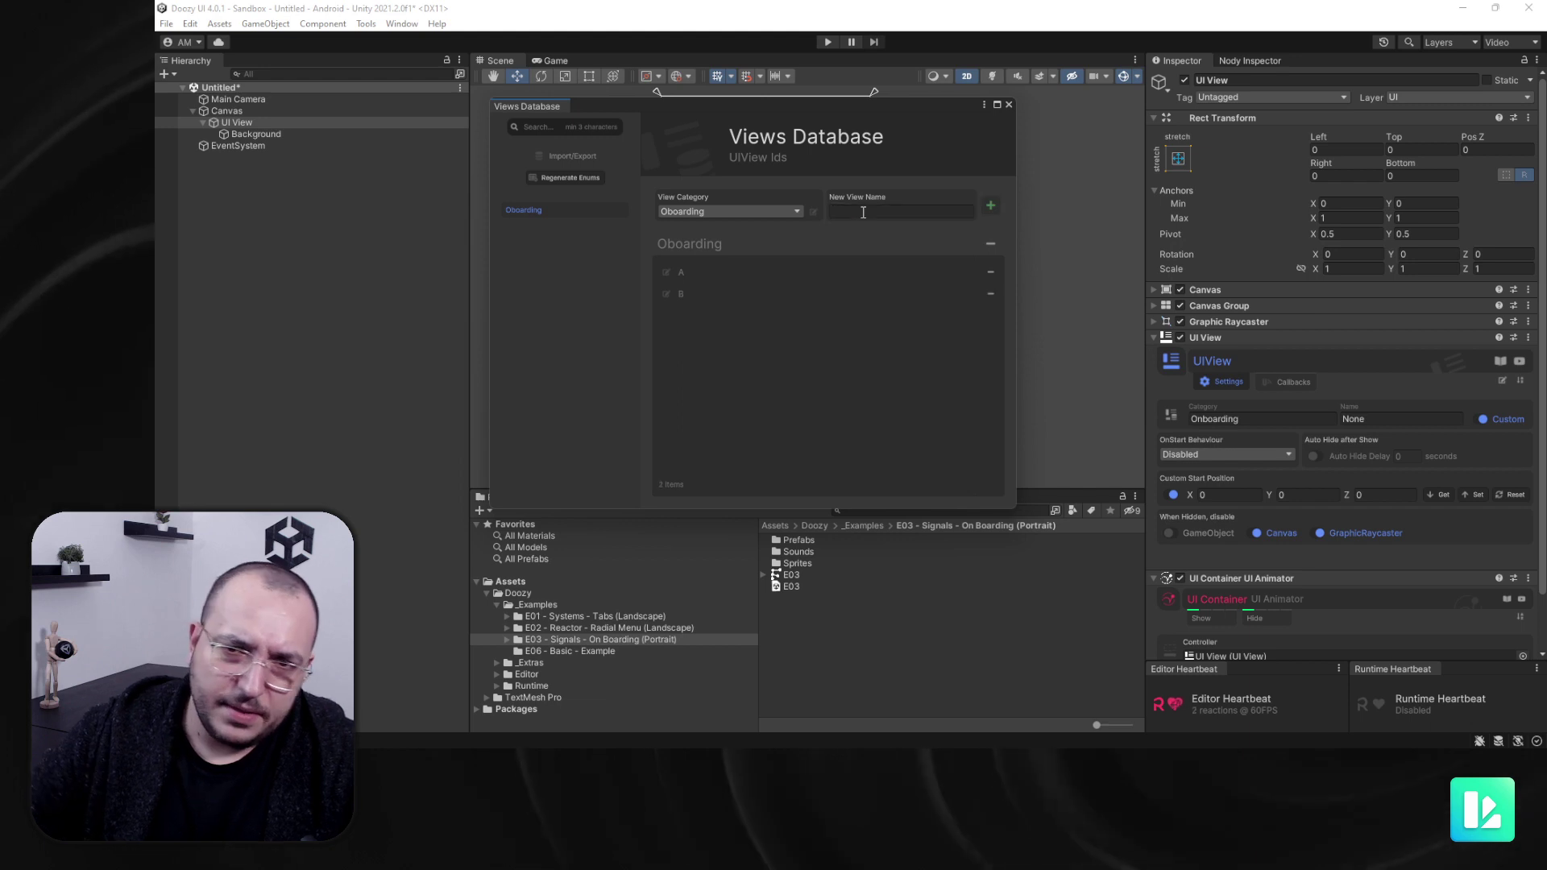
type("C")
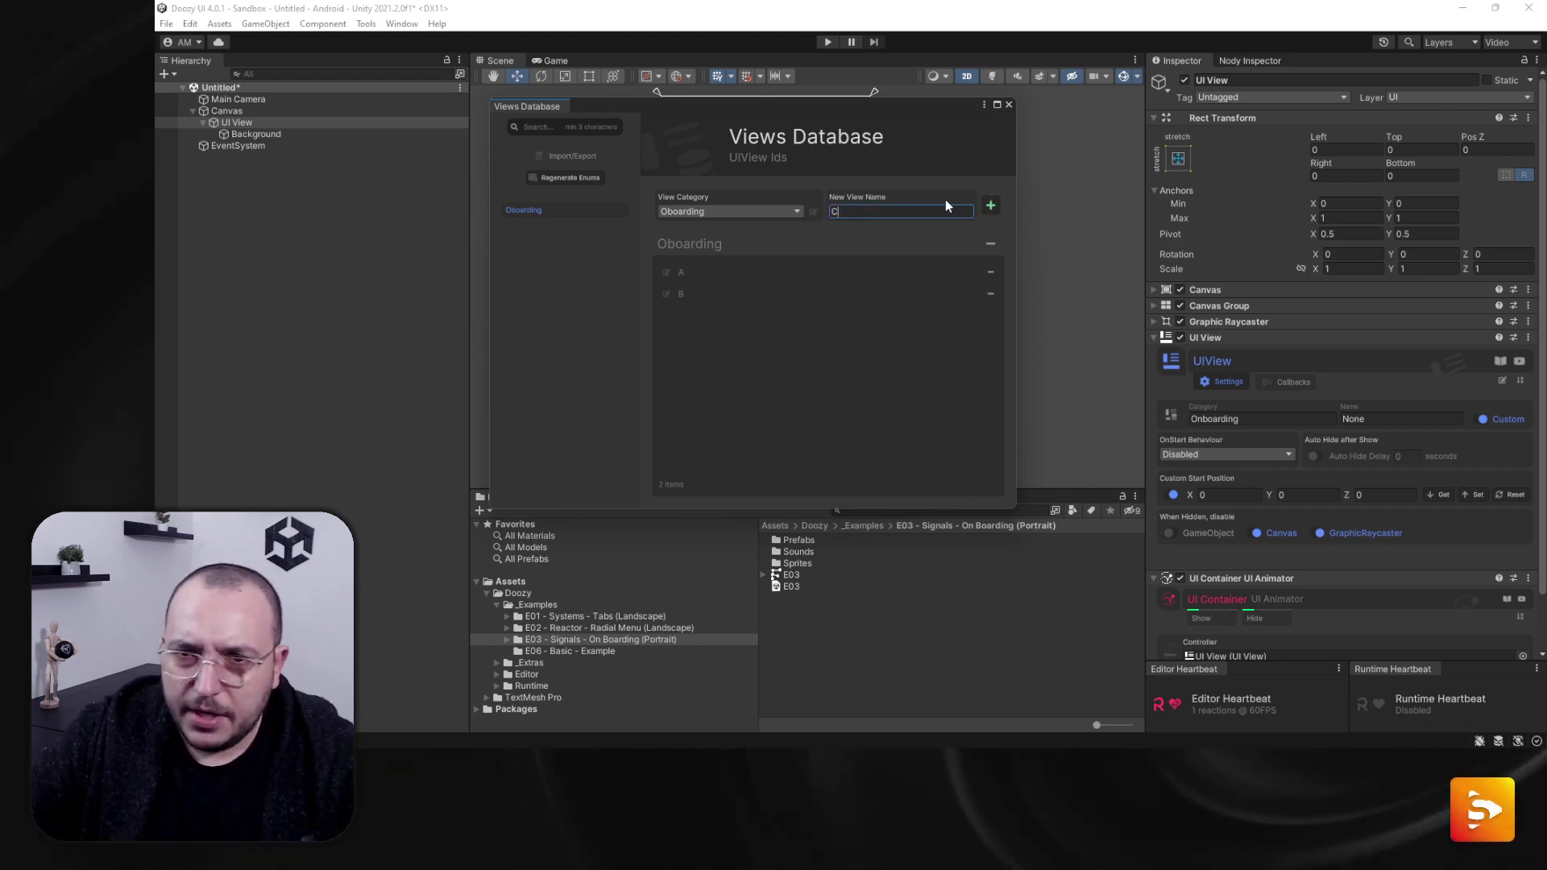
left_click(991, 207)
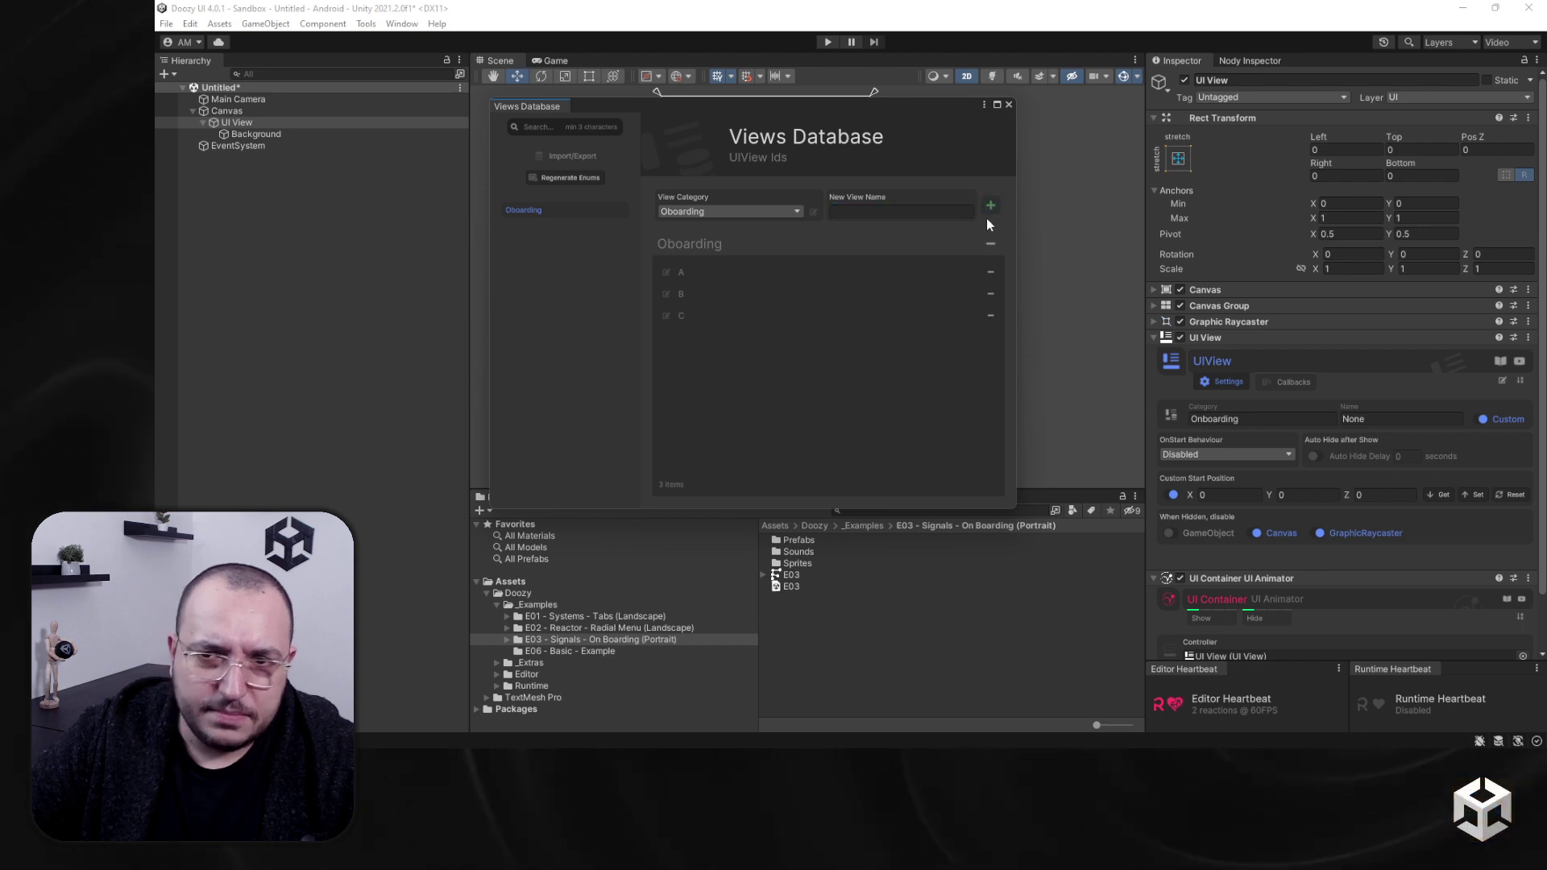
Step: Add a view named D to the Oboarding category and remove it again
left_click(941, 212)
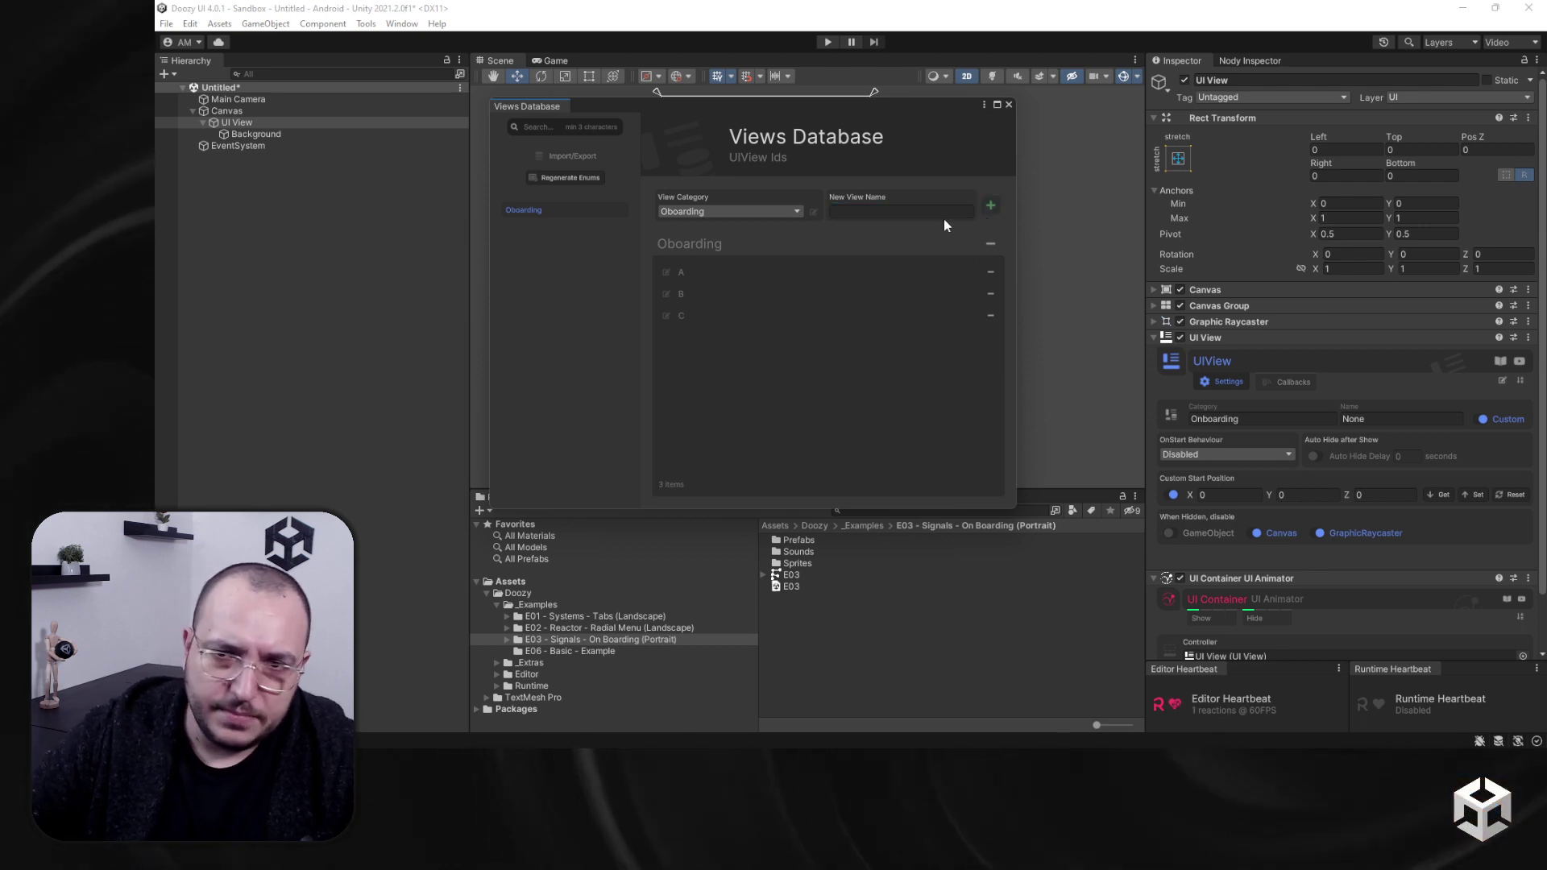
type("D")
key("Return")
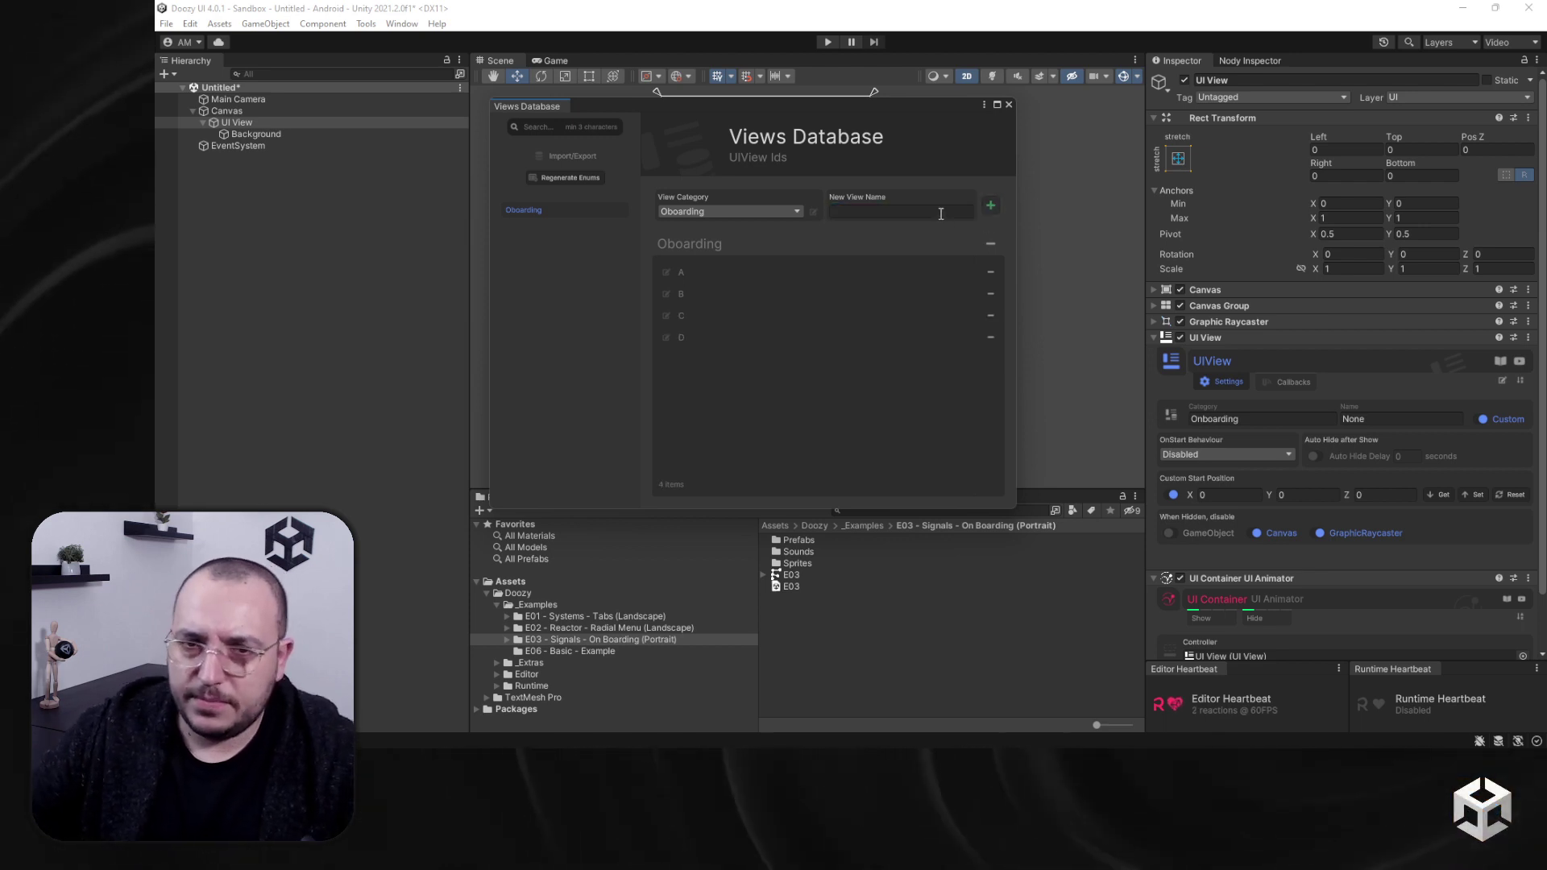
left_click(991, 338)
left_click(872, 409)
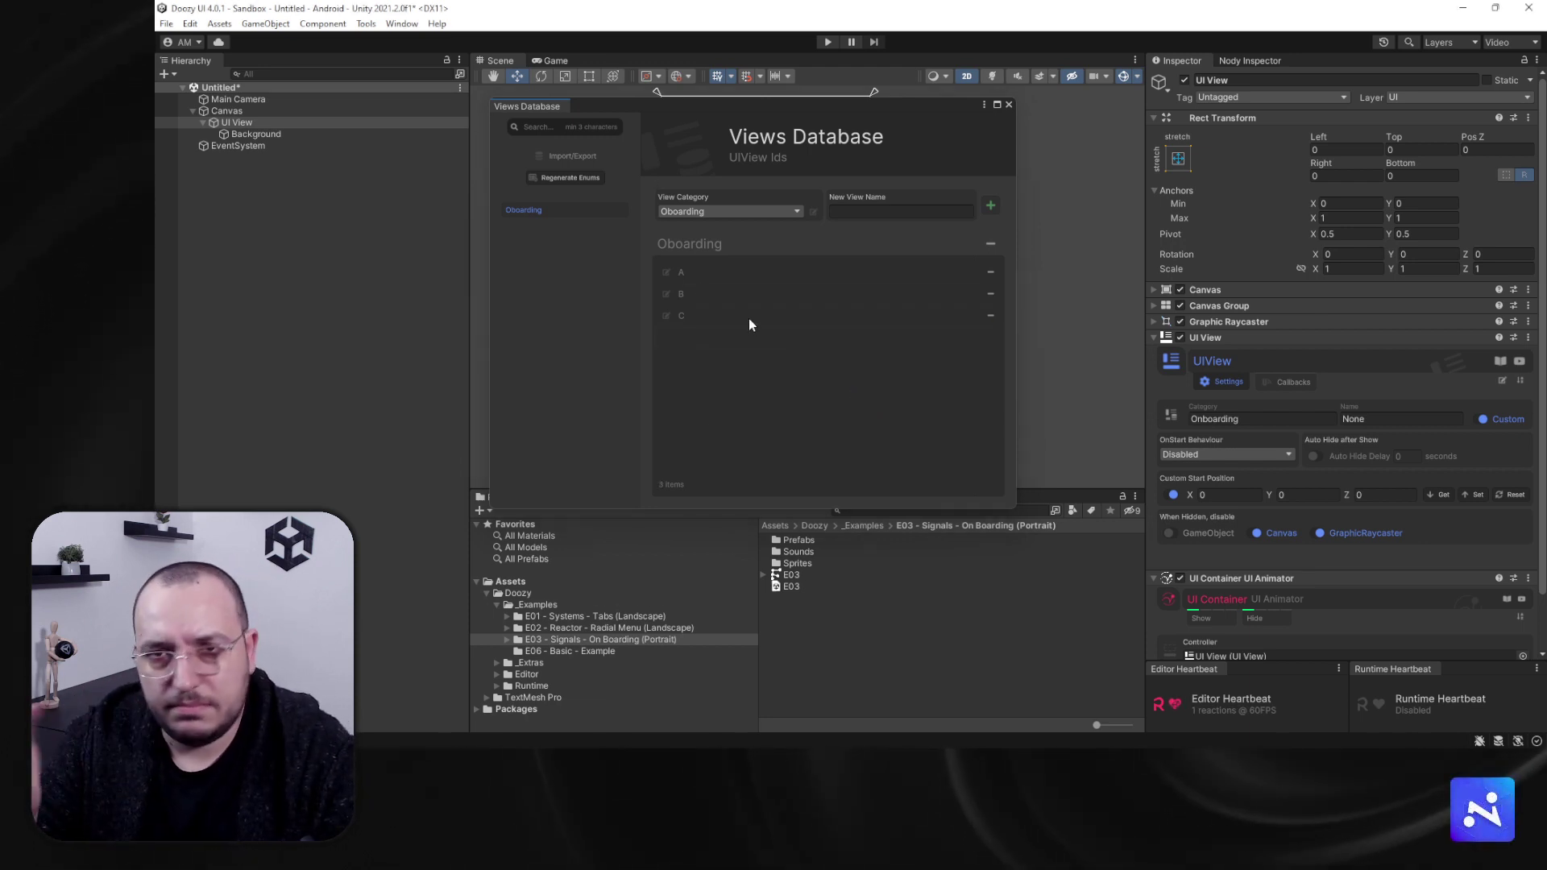
Step: Turn off the UIView's custom ID and assign it the category Oboarding with the view name A
left_click(1009, 106)
left_click(1484, 419)
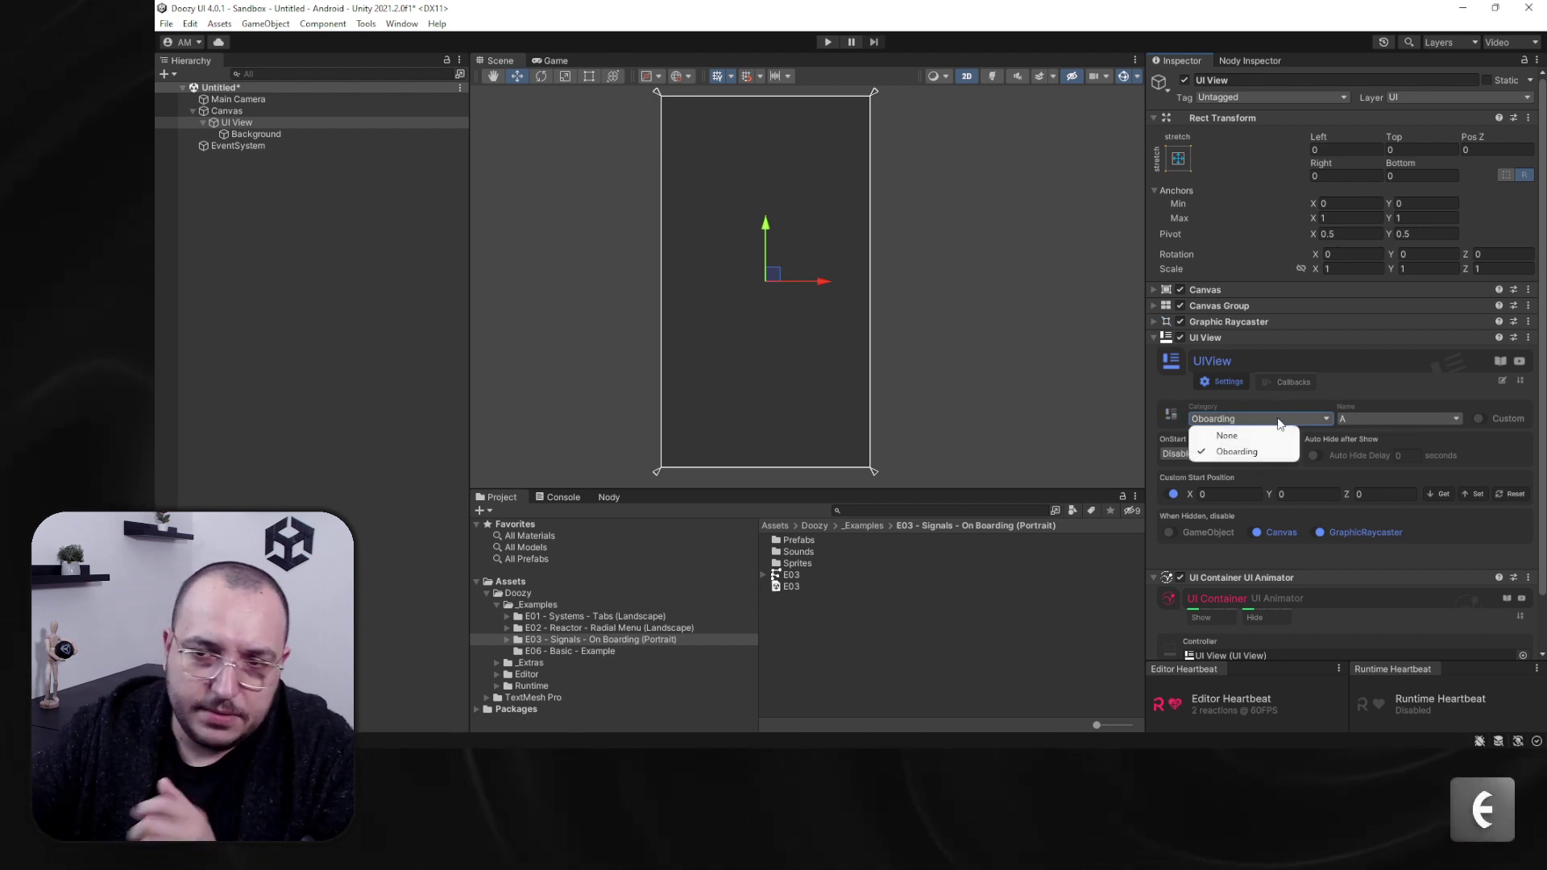
left_click(1388, 420)
left_click(1394, 406)
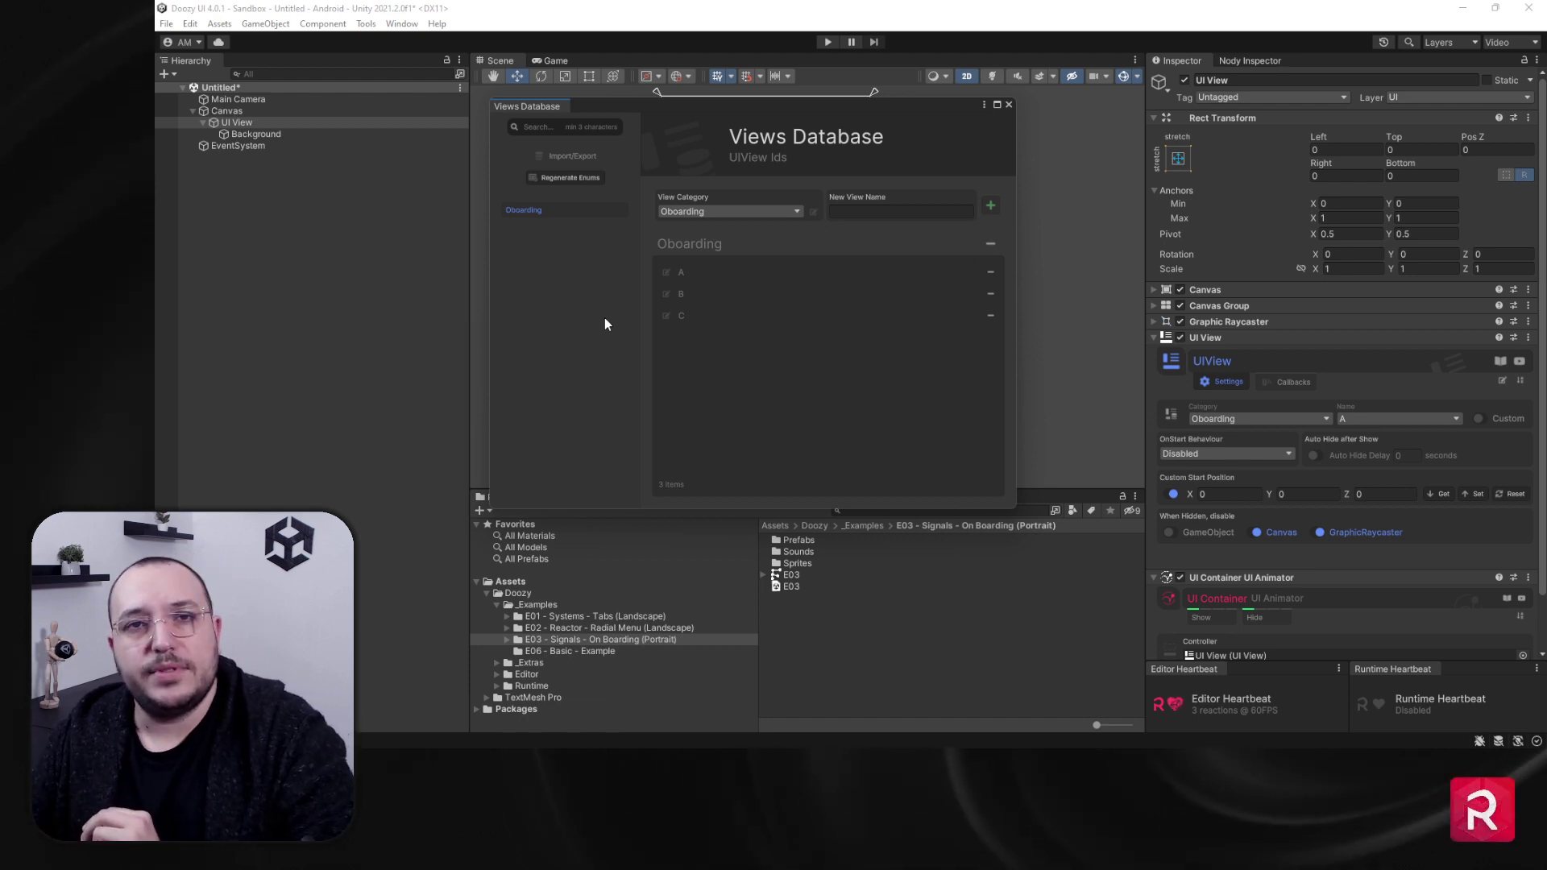
left_click(1008, 105)
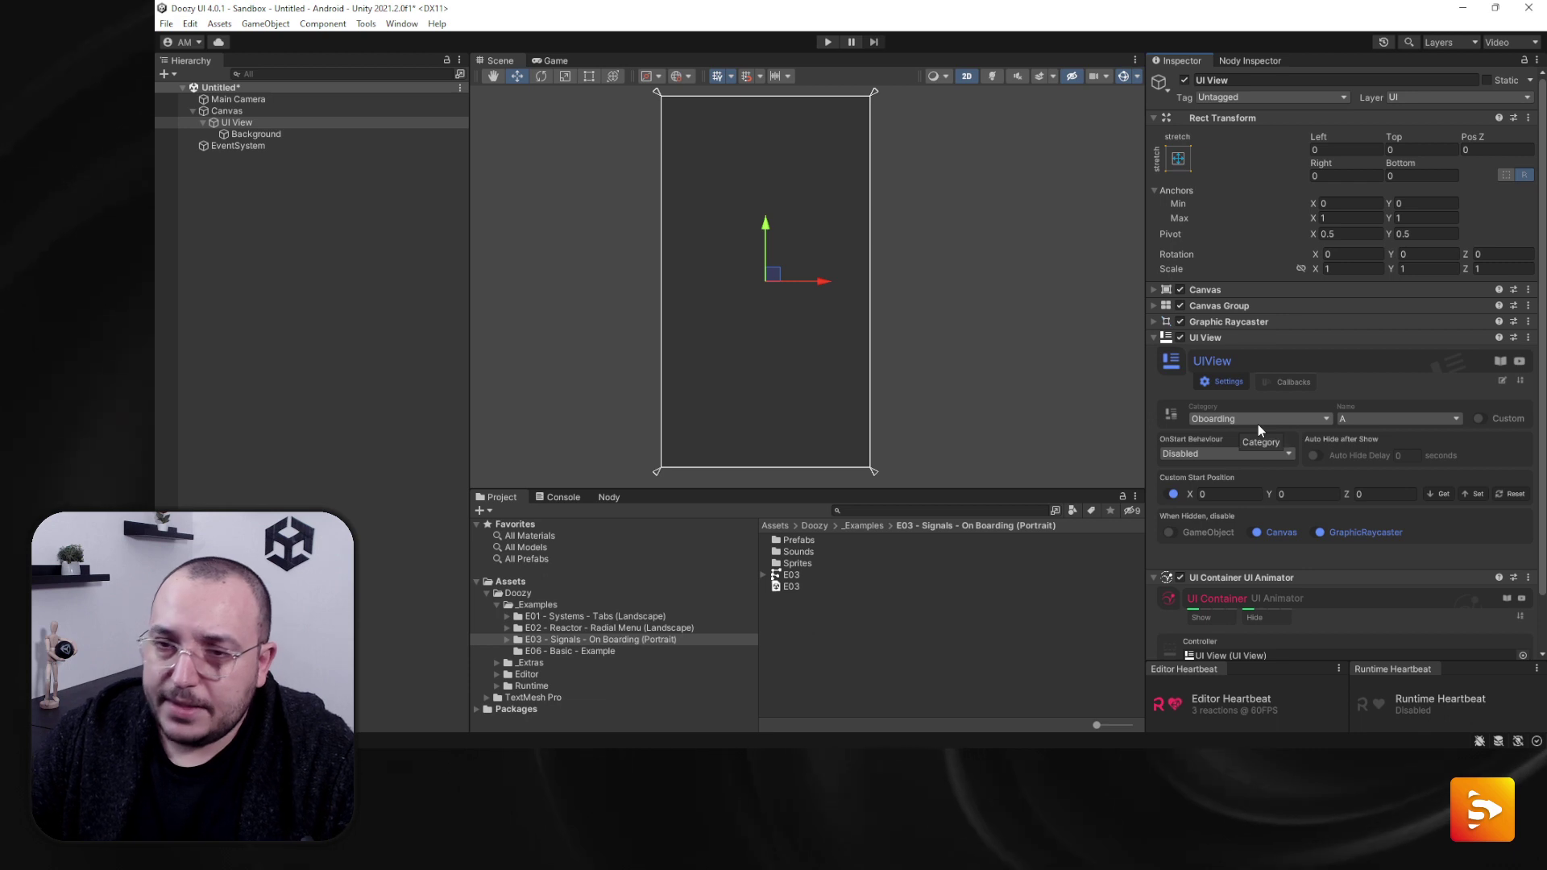
Step: Change the image color of the UI View's Background to dark green
right_click(252, 135)
key("Escape")
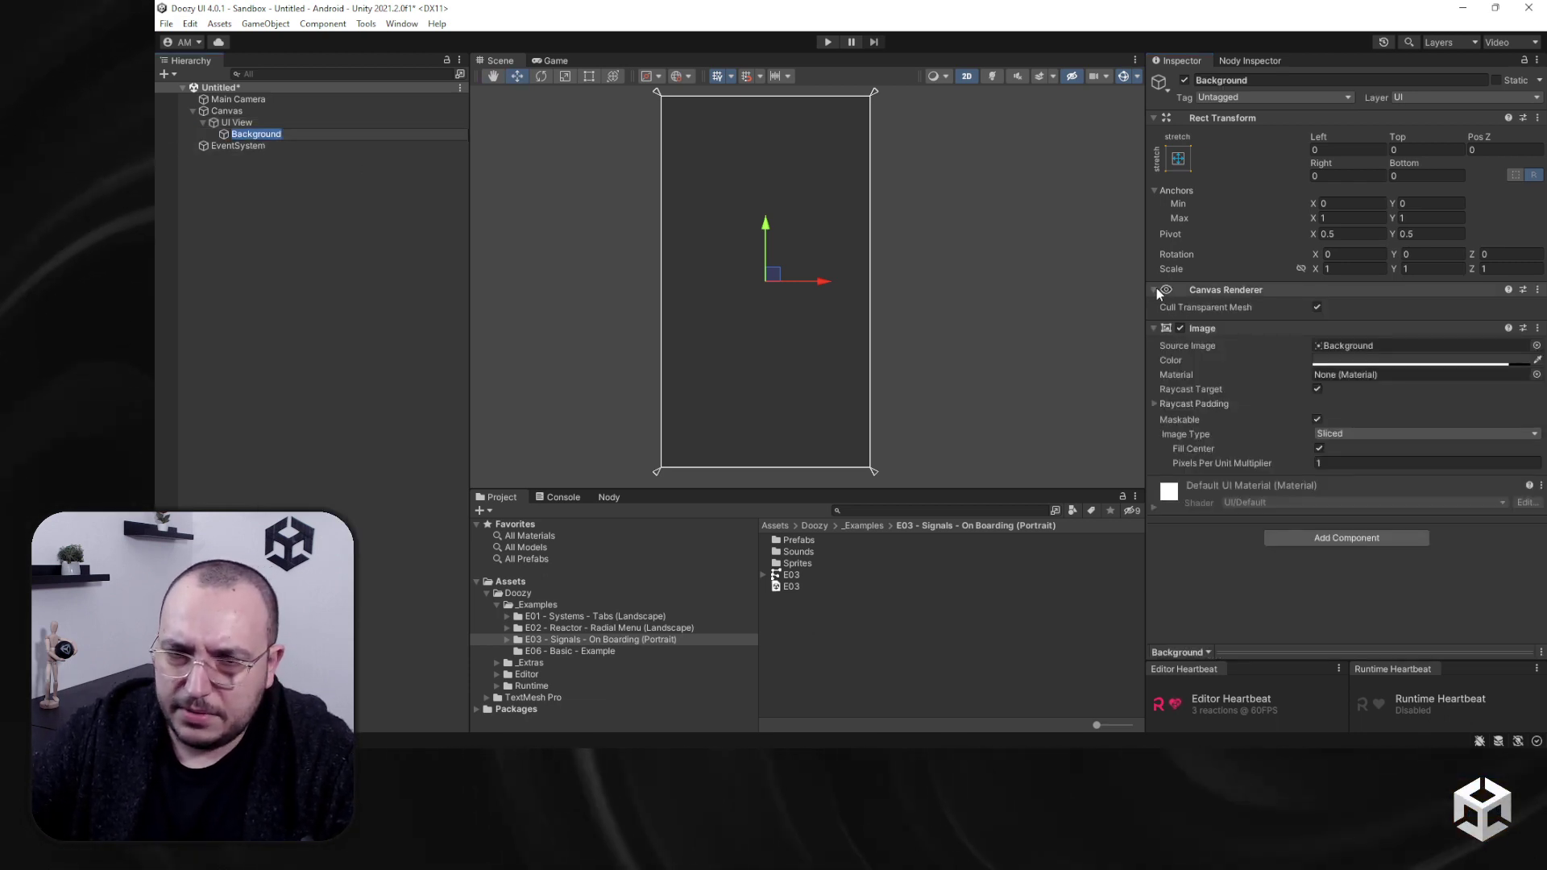
left_click(1354, 360)
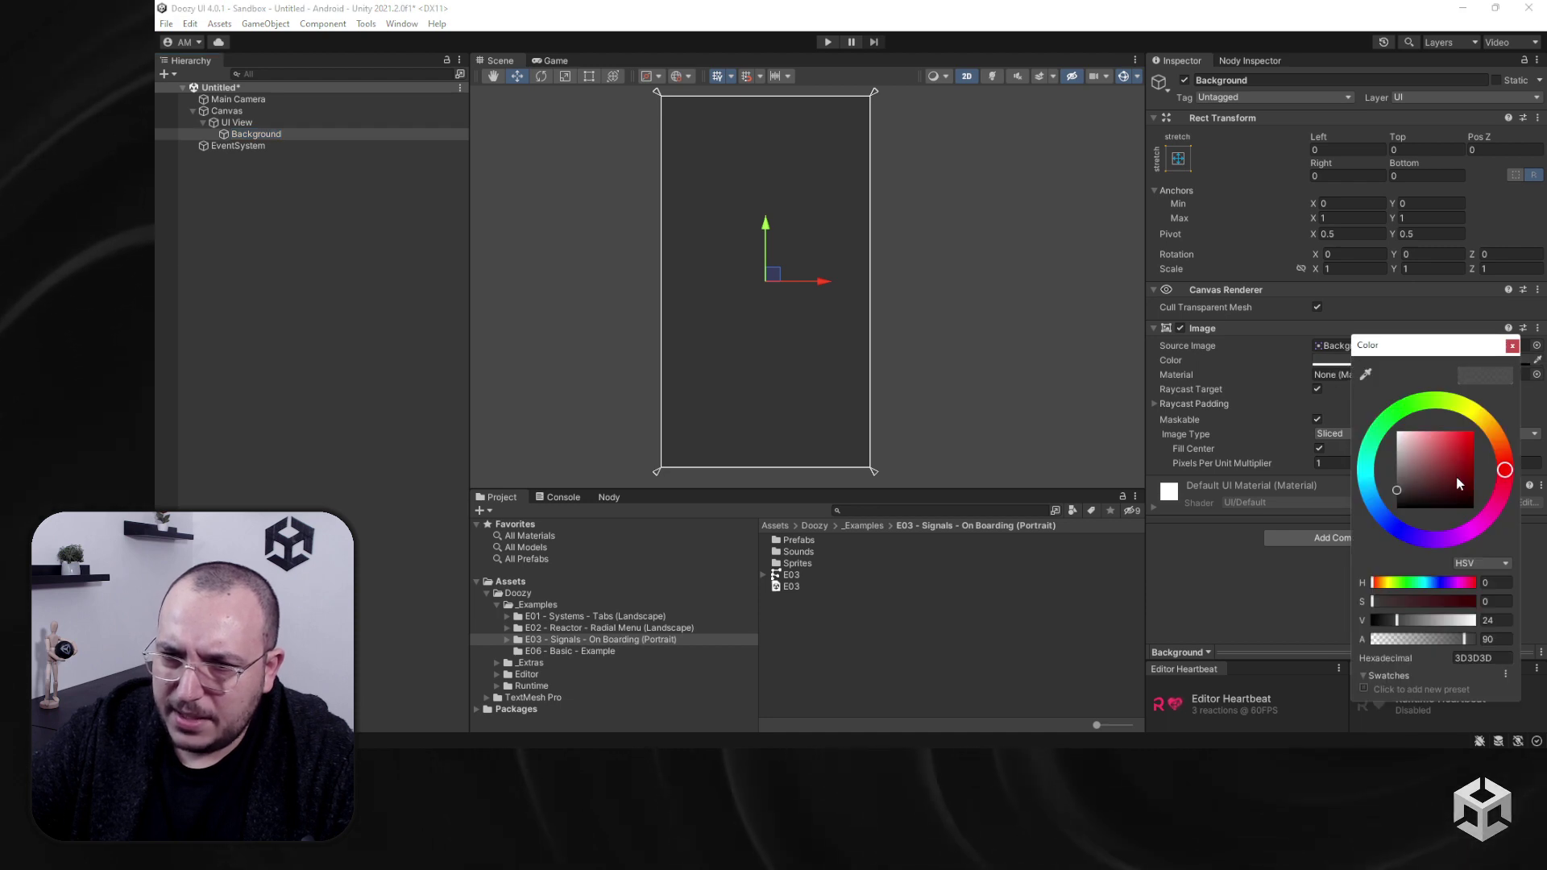
mouse_move(1442, 483)
left_mouse_down()
mouse_move(1454, 498)
mouse_move(1440, 492)
left_mouse_up()
mouse_move(1440, 494)
left_mouse_down()
mouse_move(1485, 489)
mouse_move(1434, 417)
mouse_move(1373, 431)
mouse_move(1366, 412)
mouse_move(1358, 463)
left_mouse_up()
left_click(236, 122)
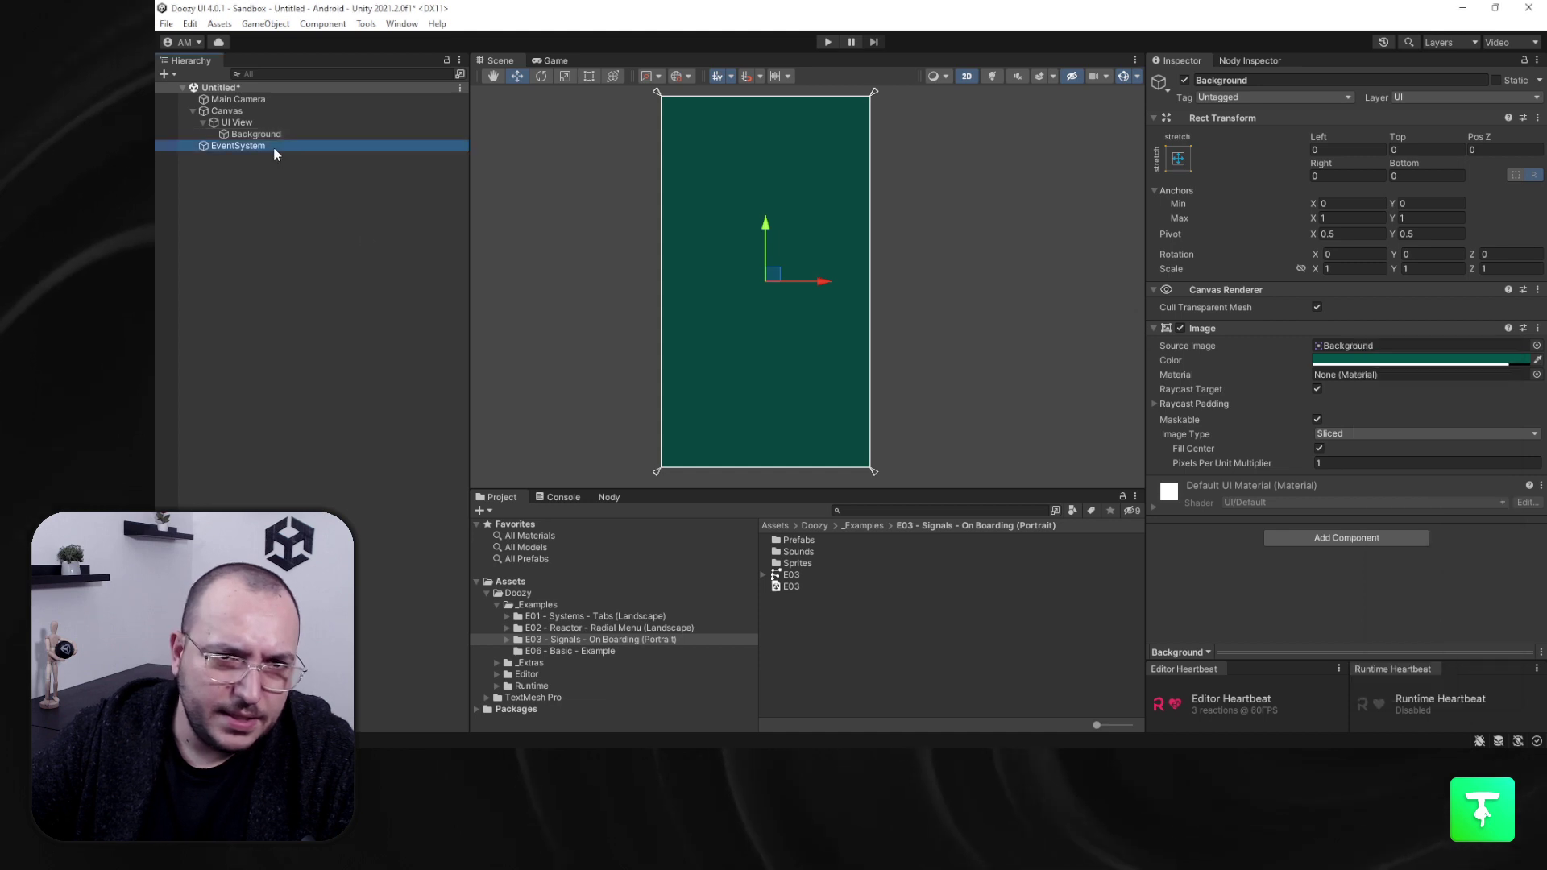
Step: Add a TextMeshPro text object as a child of the UI View
left_click(237, 122)
right_click(233, 122)
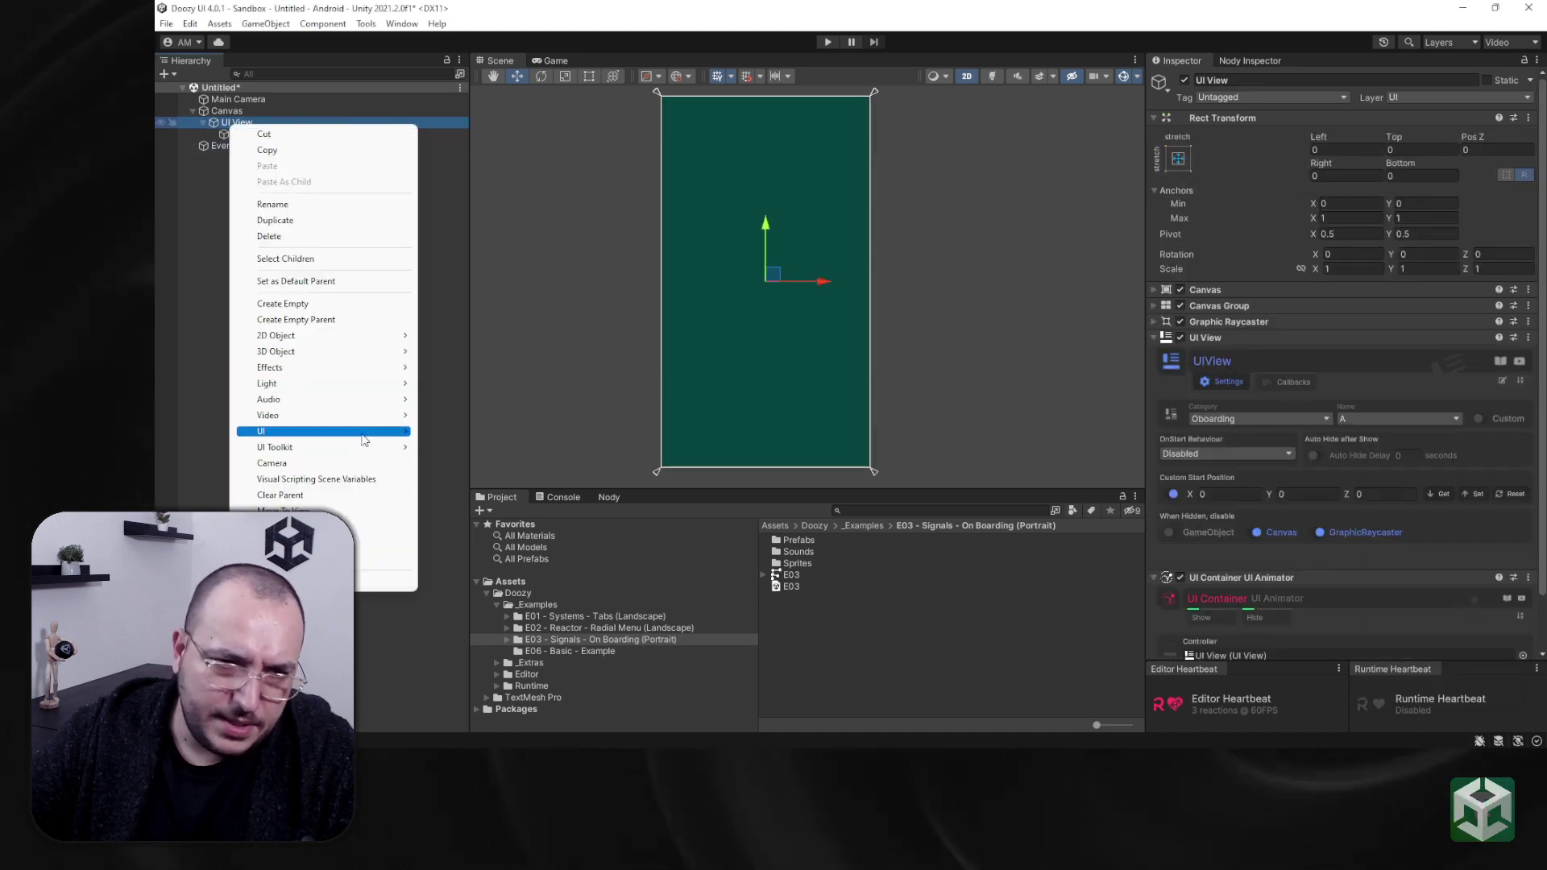
mouse_move(363, 438)
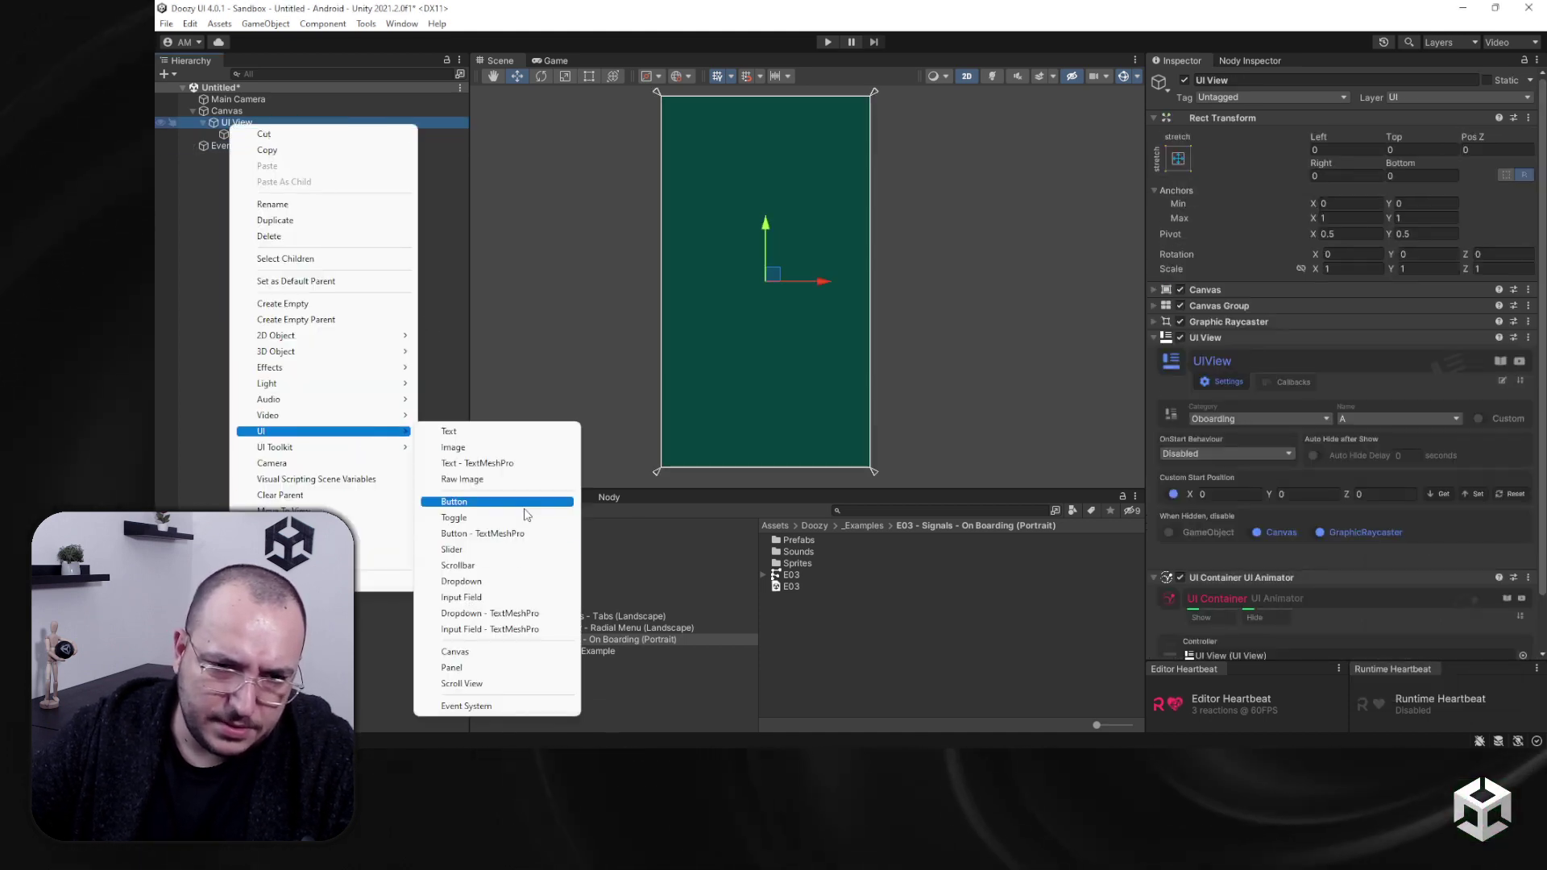
left_click(516, 464)
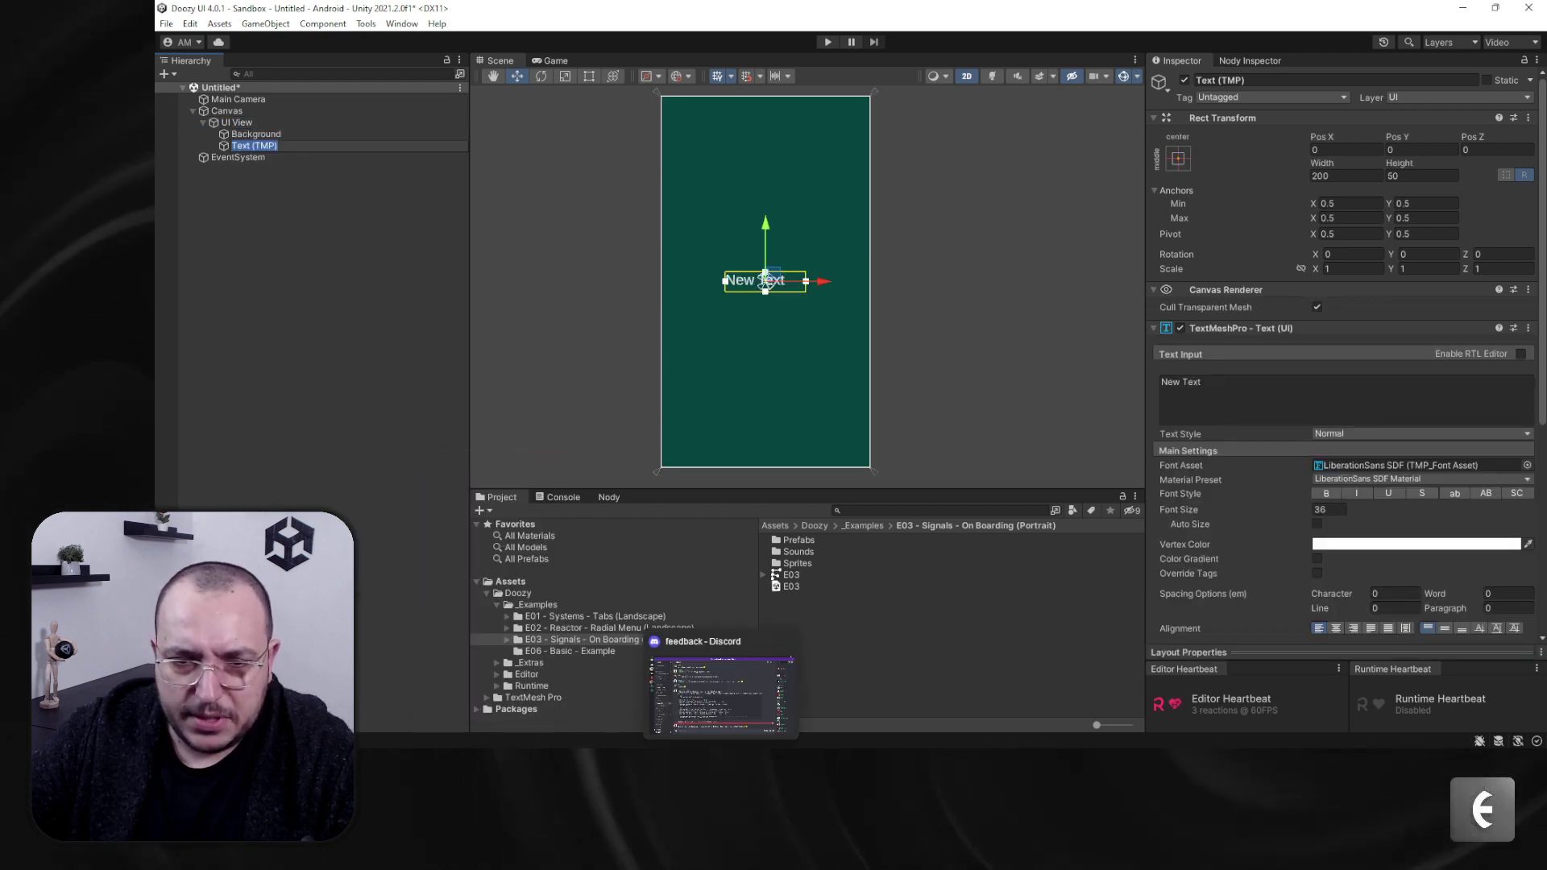
Step: Check the flow diagram in Illustrator, return to Unity and change the Background's image color to dark purple
key("alt+Tab")
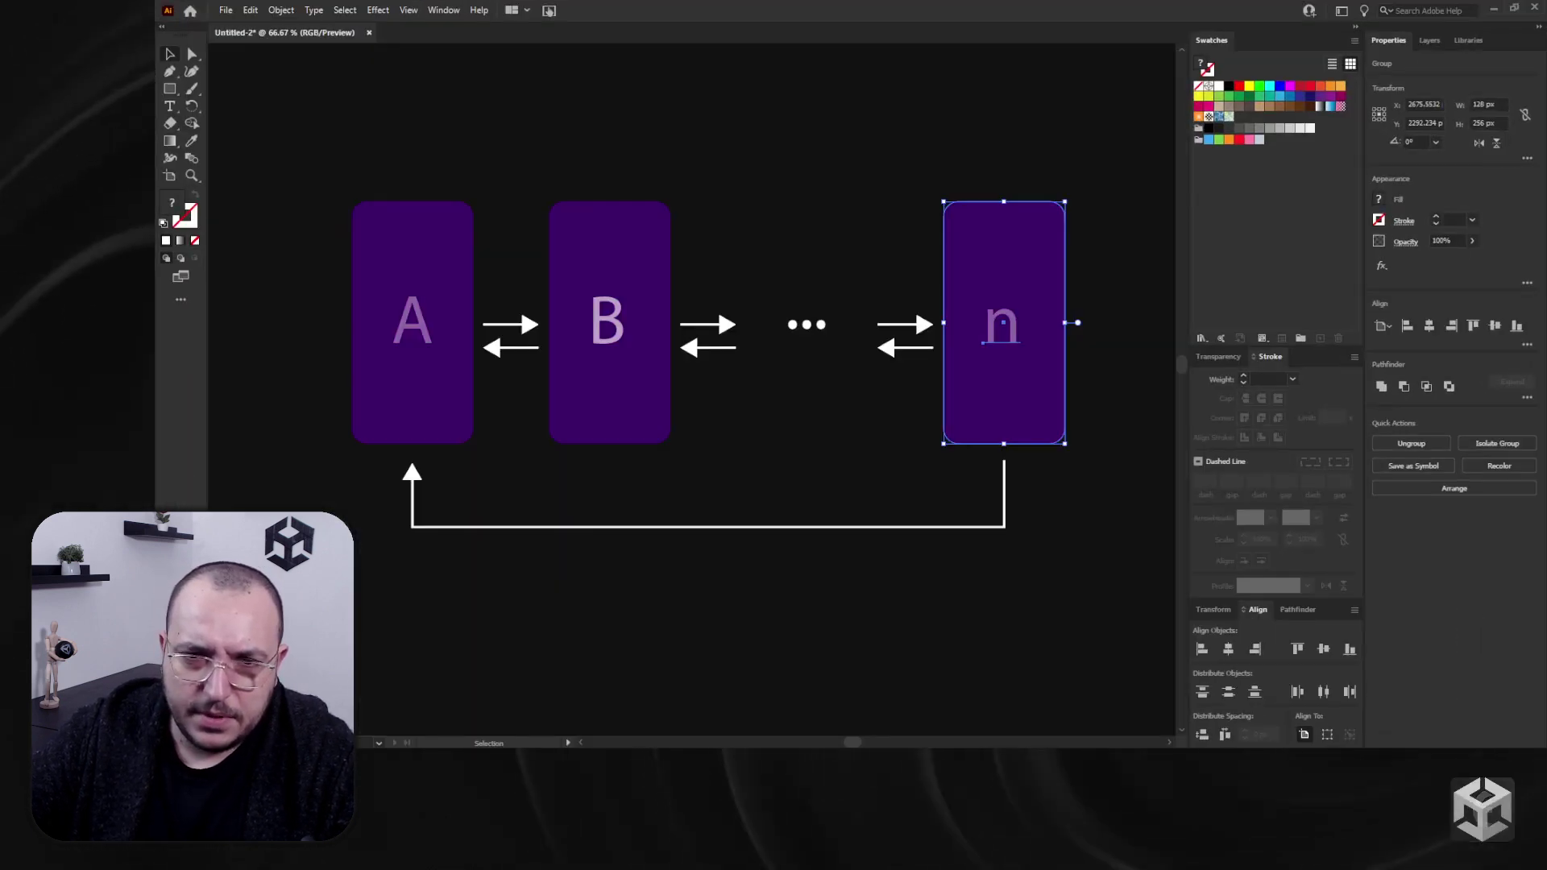
key("alt+Tab")
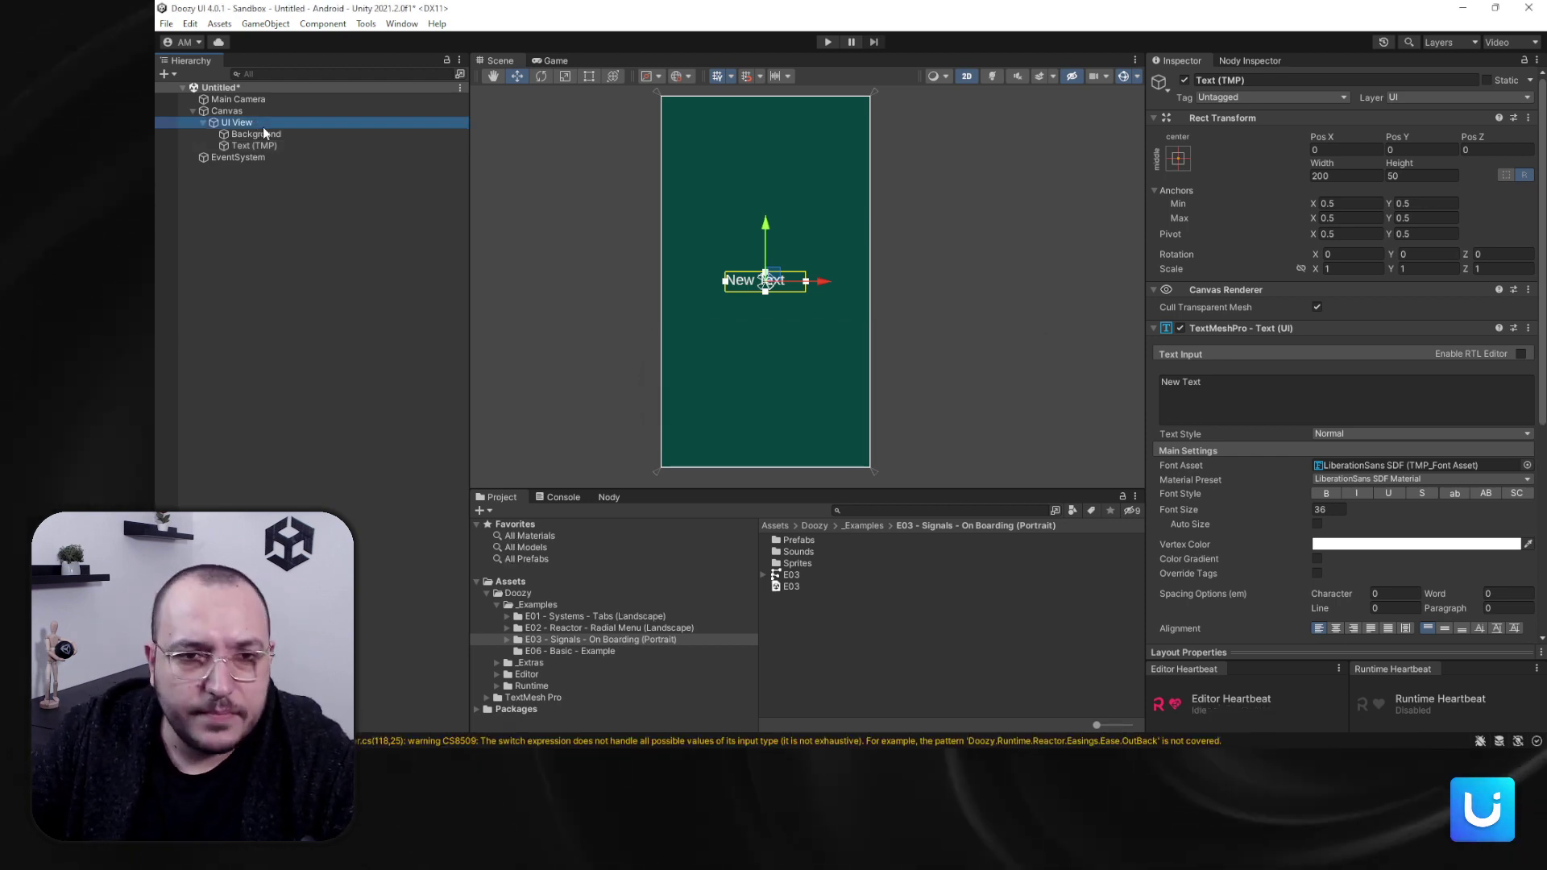
left_click(263, 130)
left_click(1357, 363)
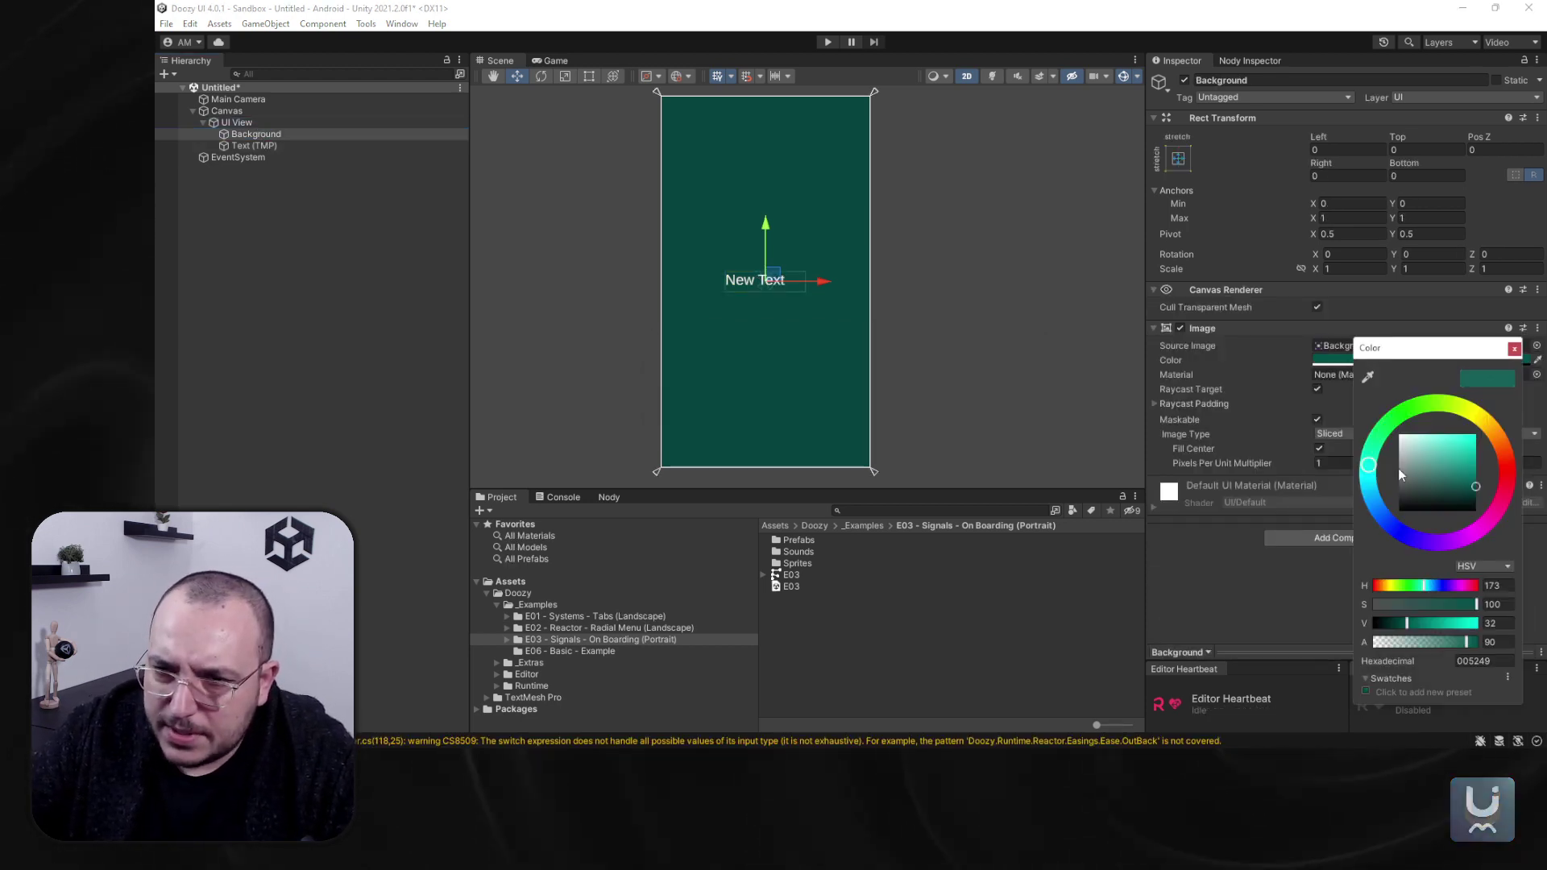
left_click(1466, 537)
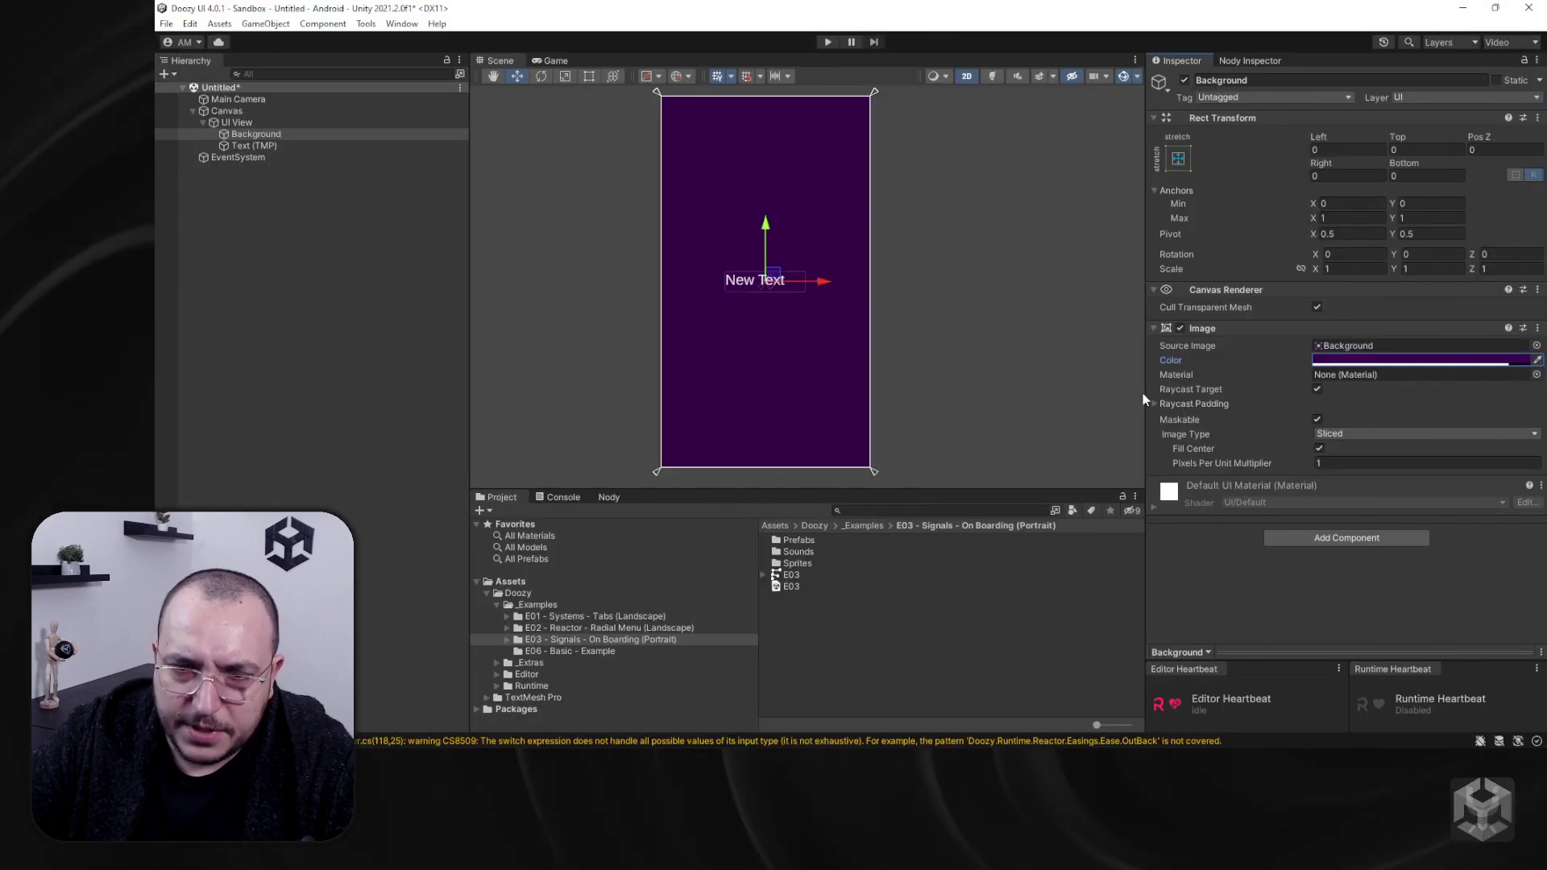
Step: Replace the text object's content with the letter A
left_click(254, 145)
left_click(1292, 386)
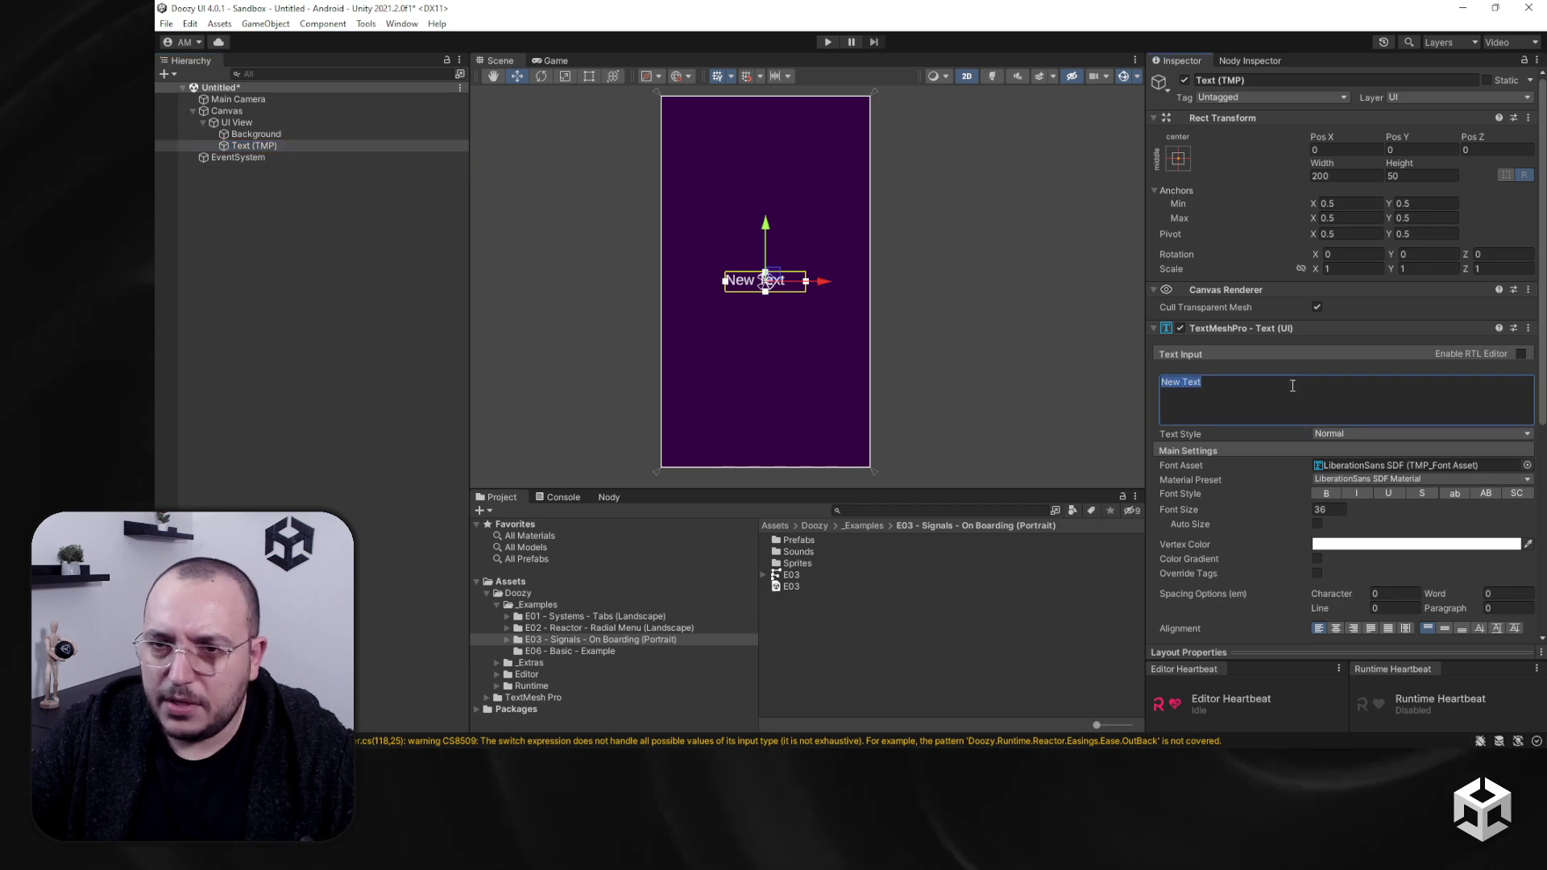
type("QA")
key("BackSpace")
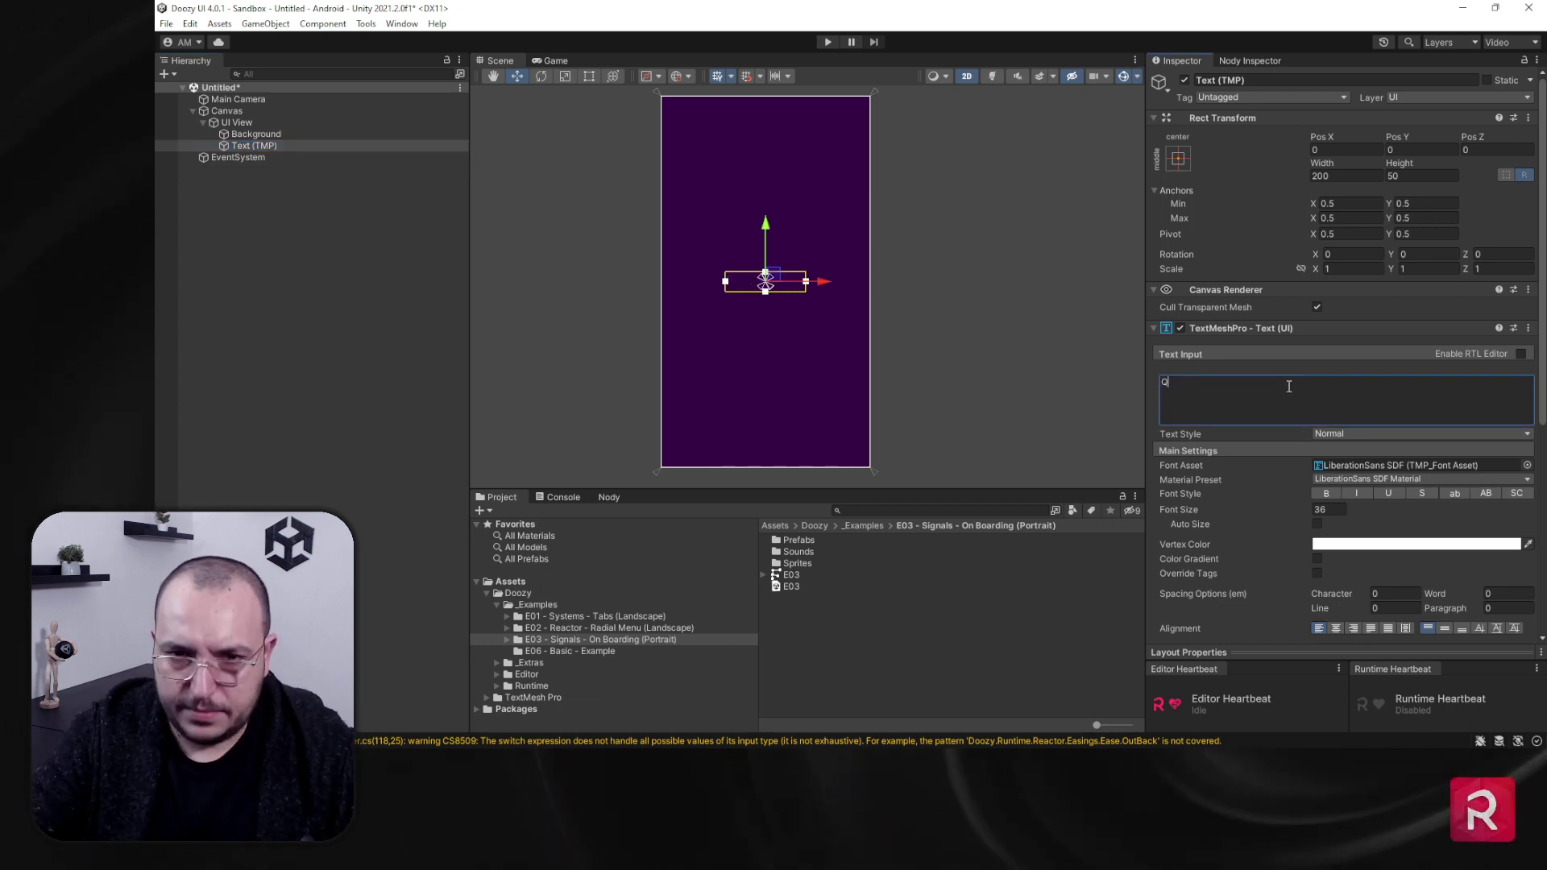
Step: Turn off Raycast Target in the text object's extra settings
scroll(1320, 530, "down", 3)
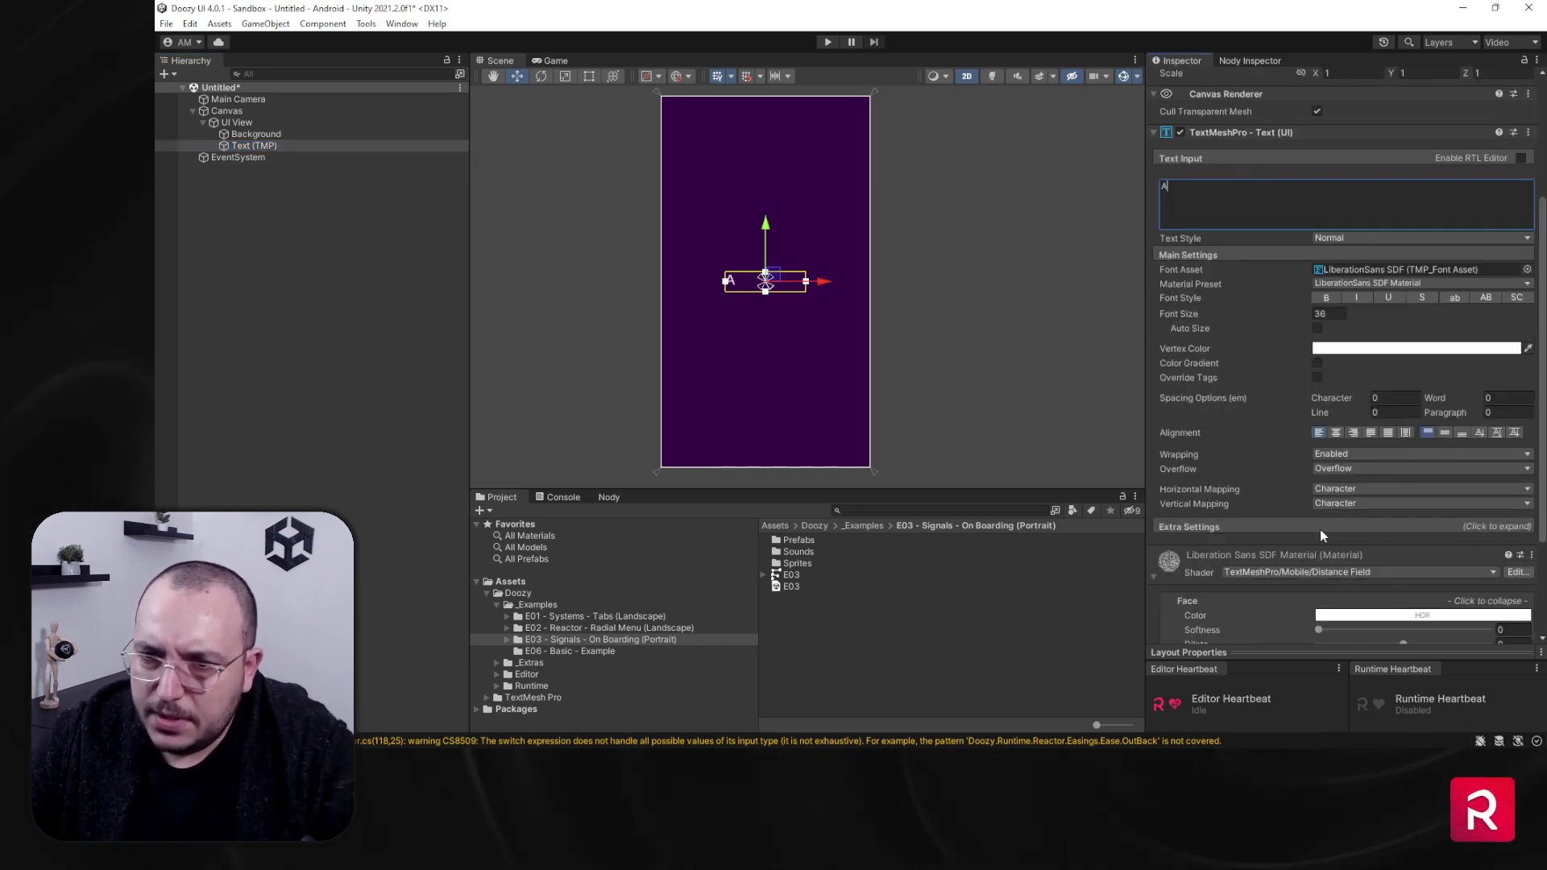
scroll(1250, 465, "down", 1)
left_click(1239, 448)
scroll(1240, 448, "down", 1)
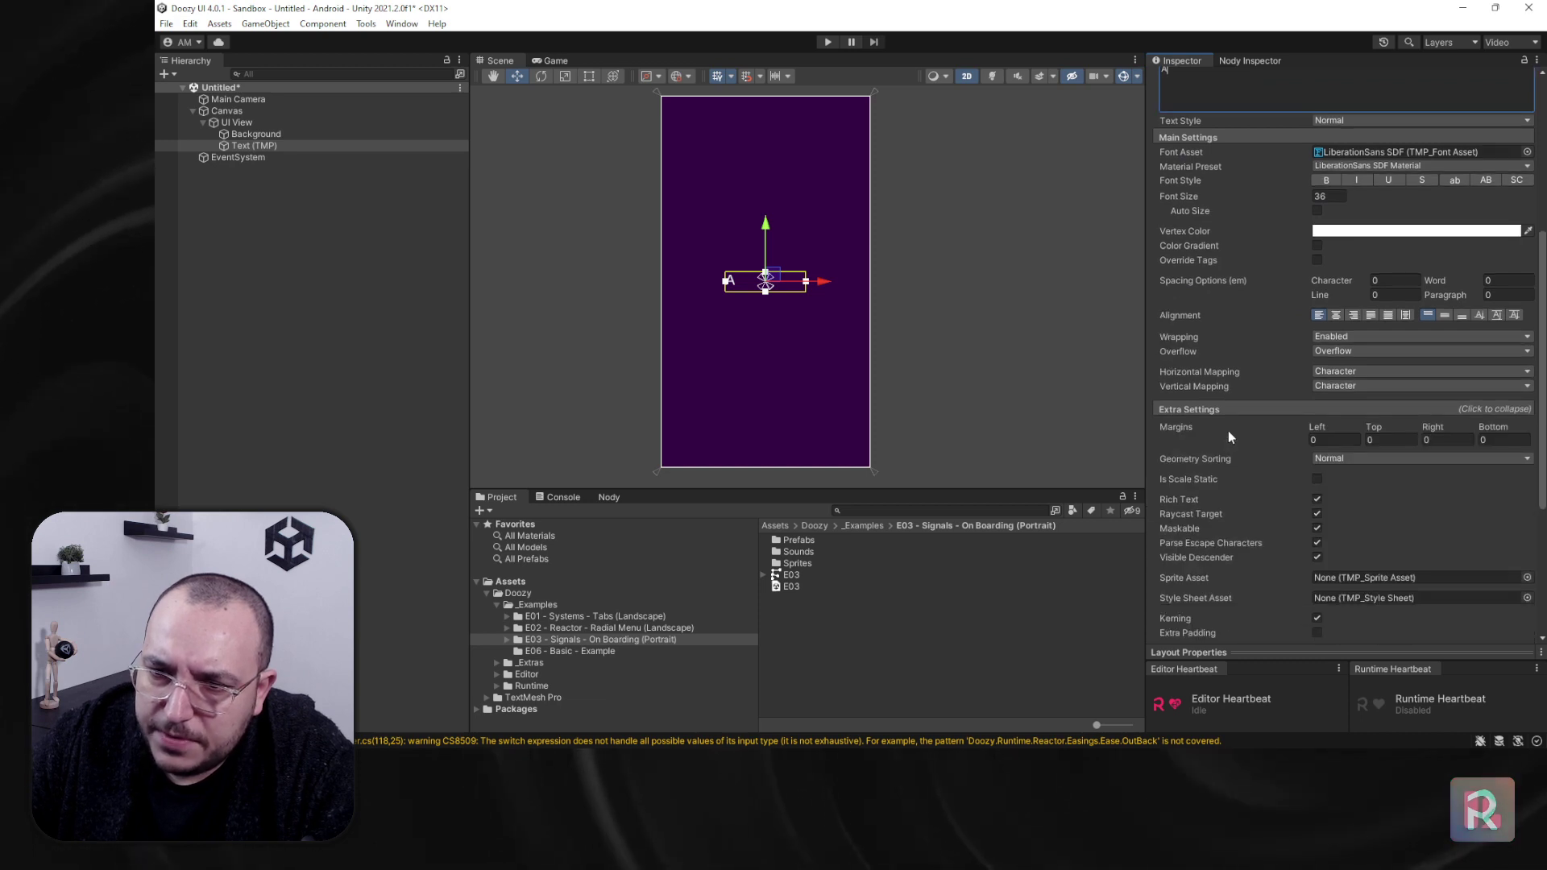
left_click(1317, 515)
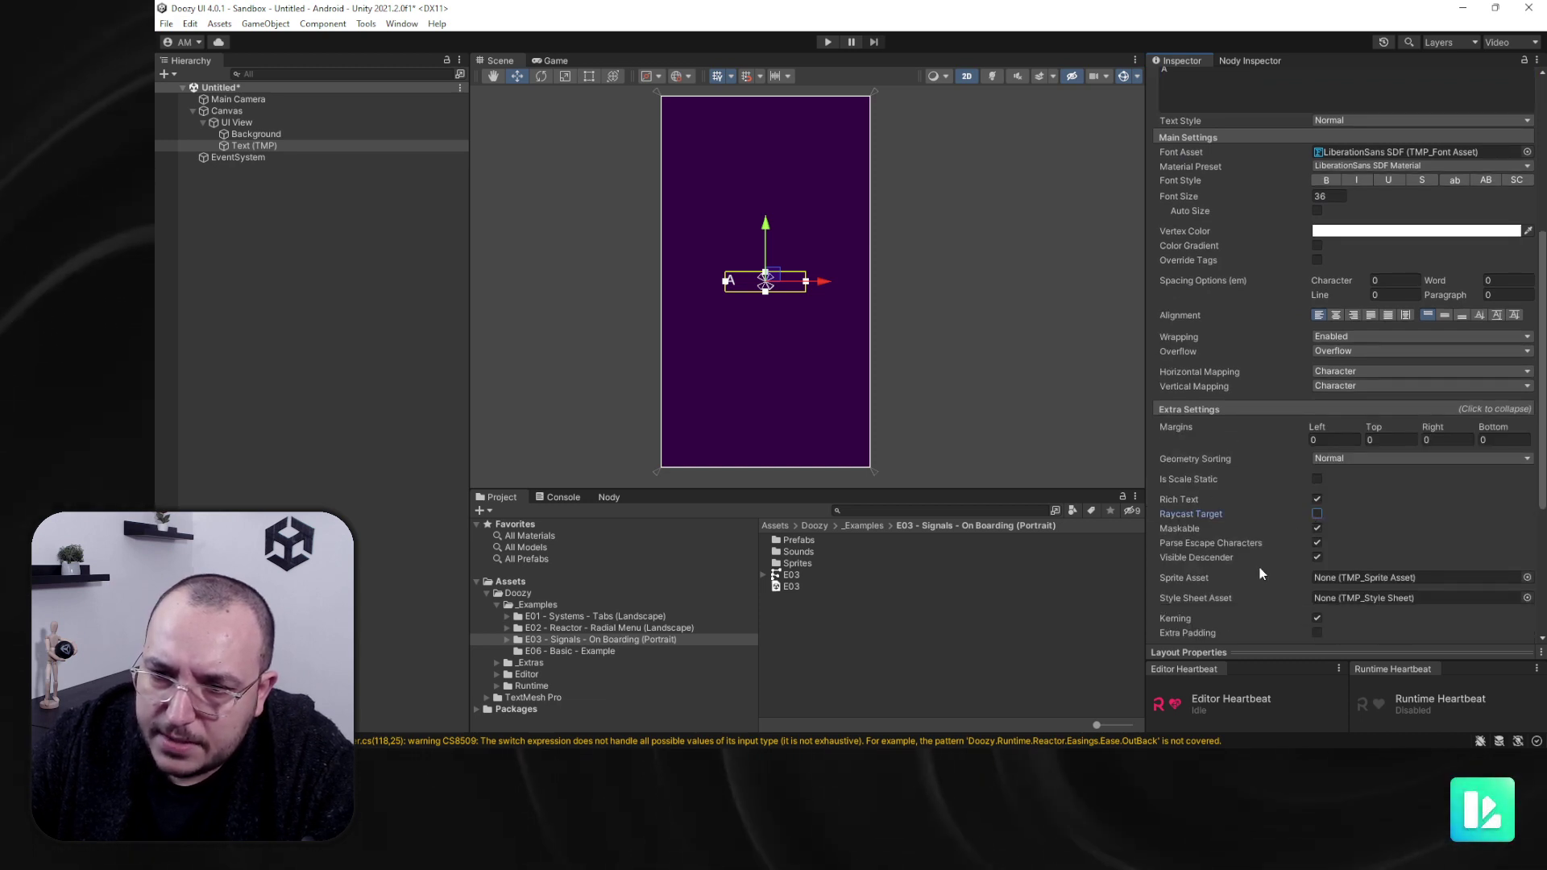
Step: Set the text object's height to 200, keeping it square with its width of 200
scroll(1247, 279, "up", 2)
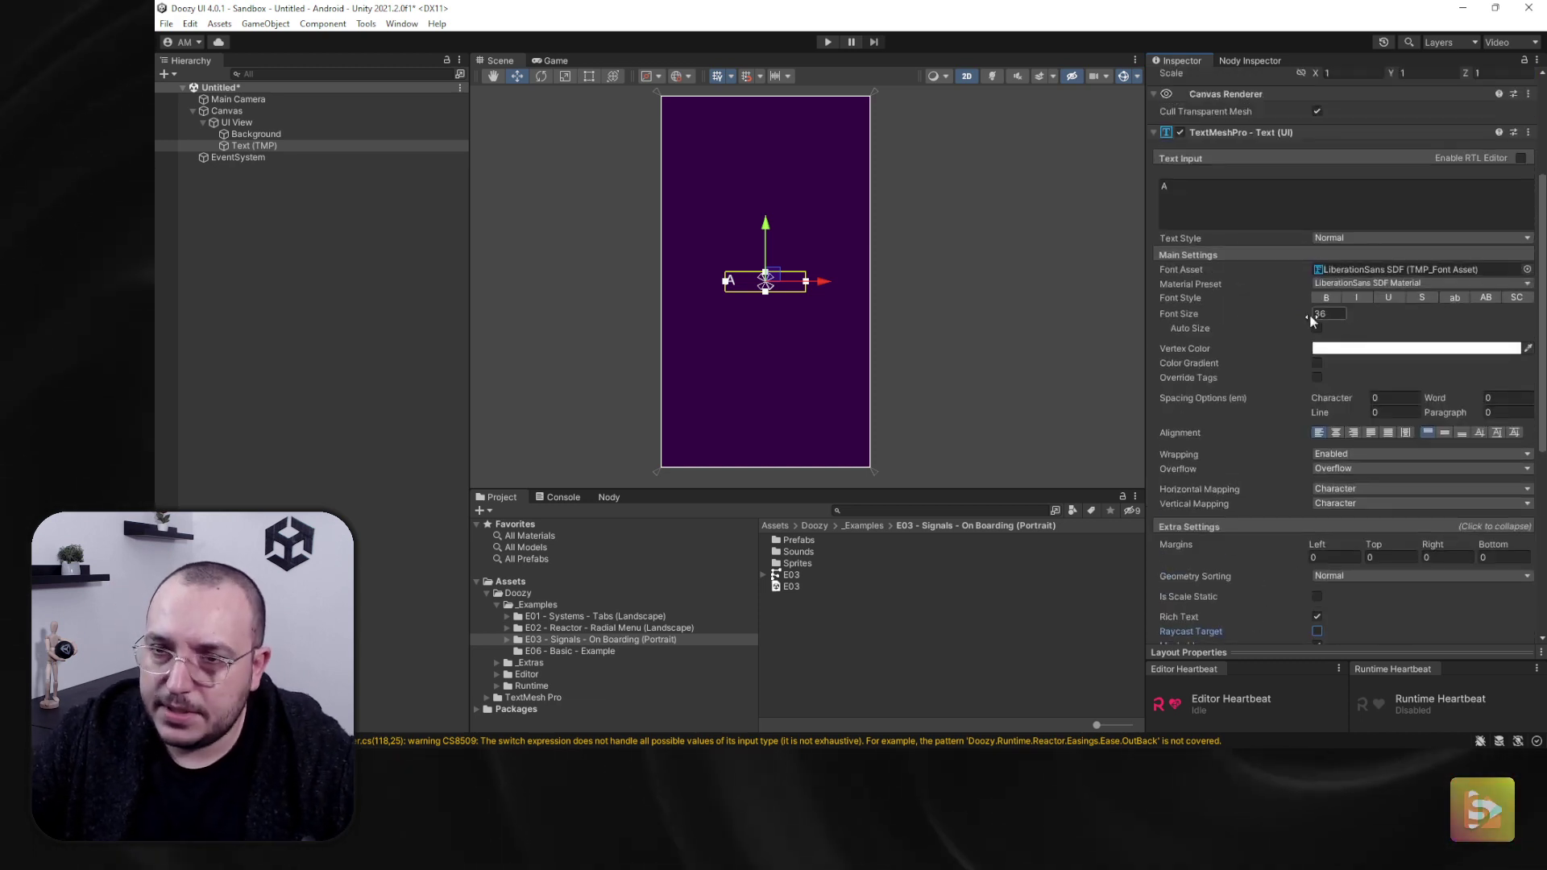
scroll(1186, 213, "up", 3)
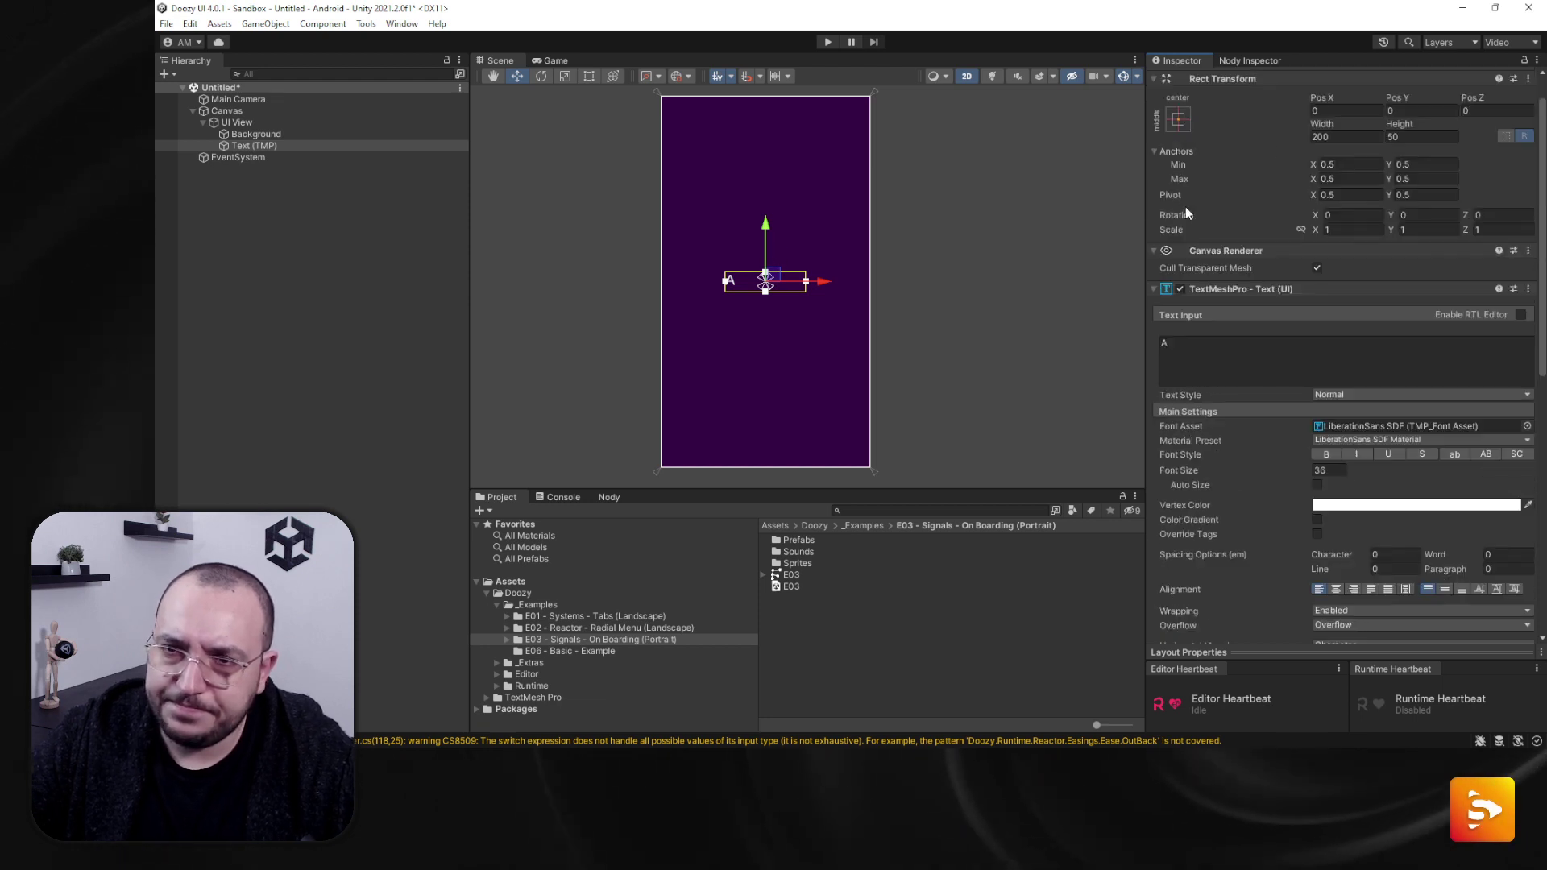
left_click(1402, 137)
type("20")
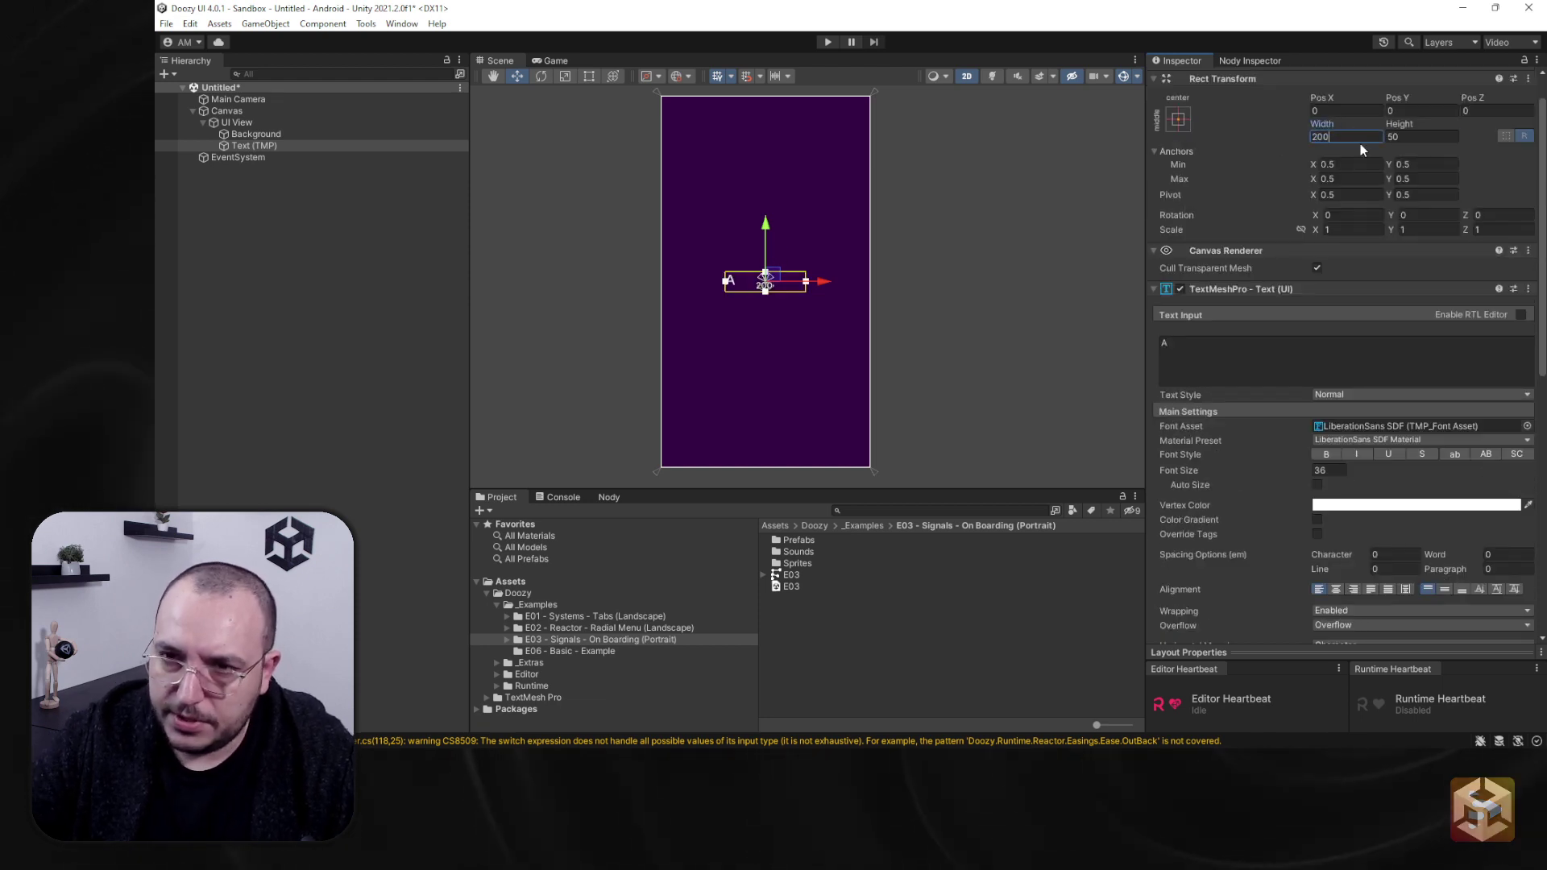
type("0")
key("Return")
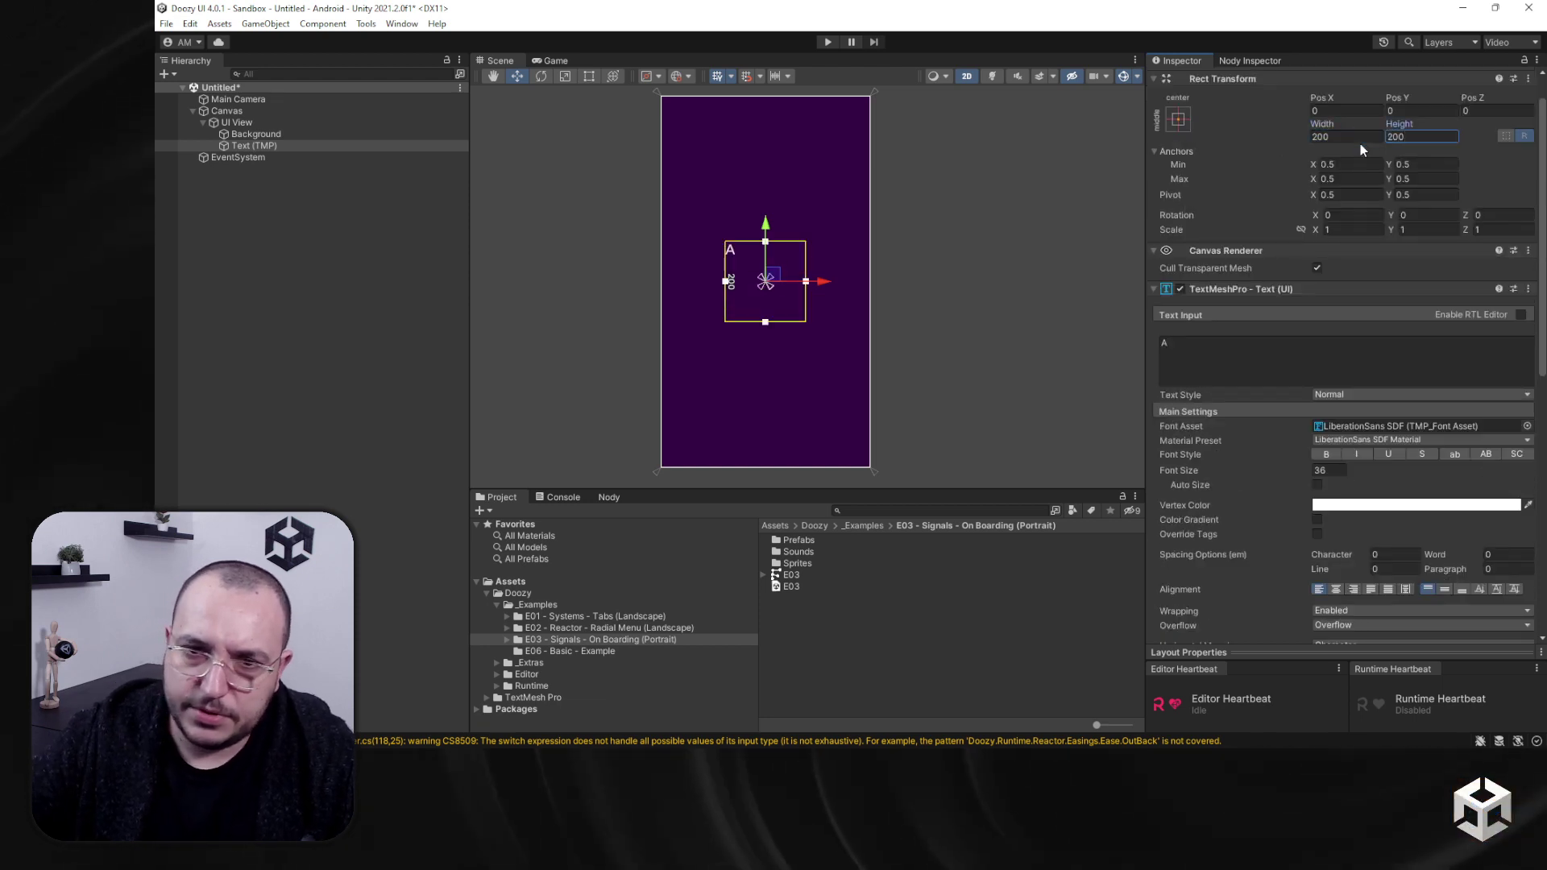
Step: Center the letter A horizontally and vertically and set its font size to 160
left_click(1336, 590)
left_click_drag(1299, 471, 1444, 471)
left_click_drag(590, 572, 721, 569)
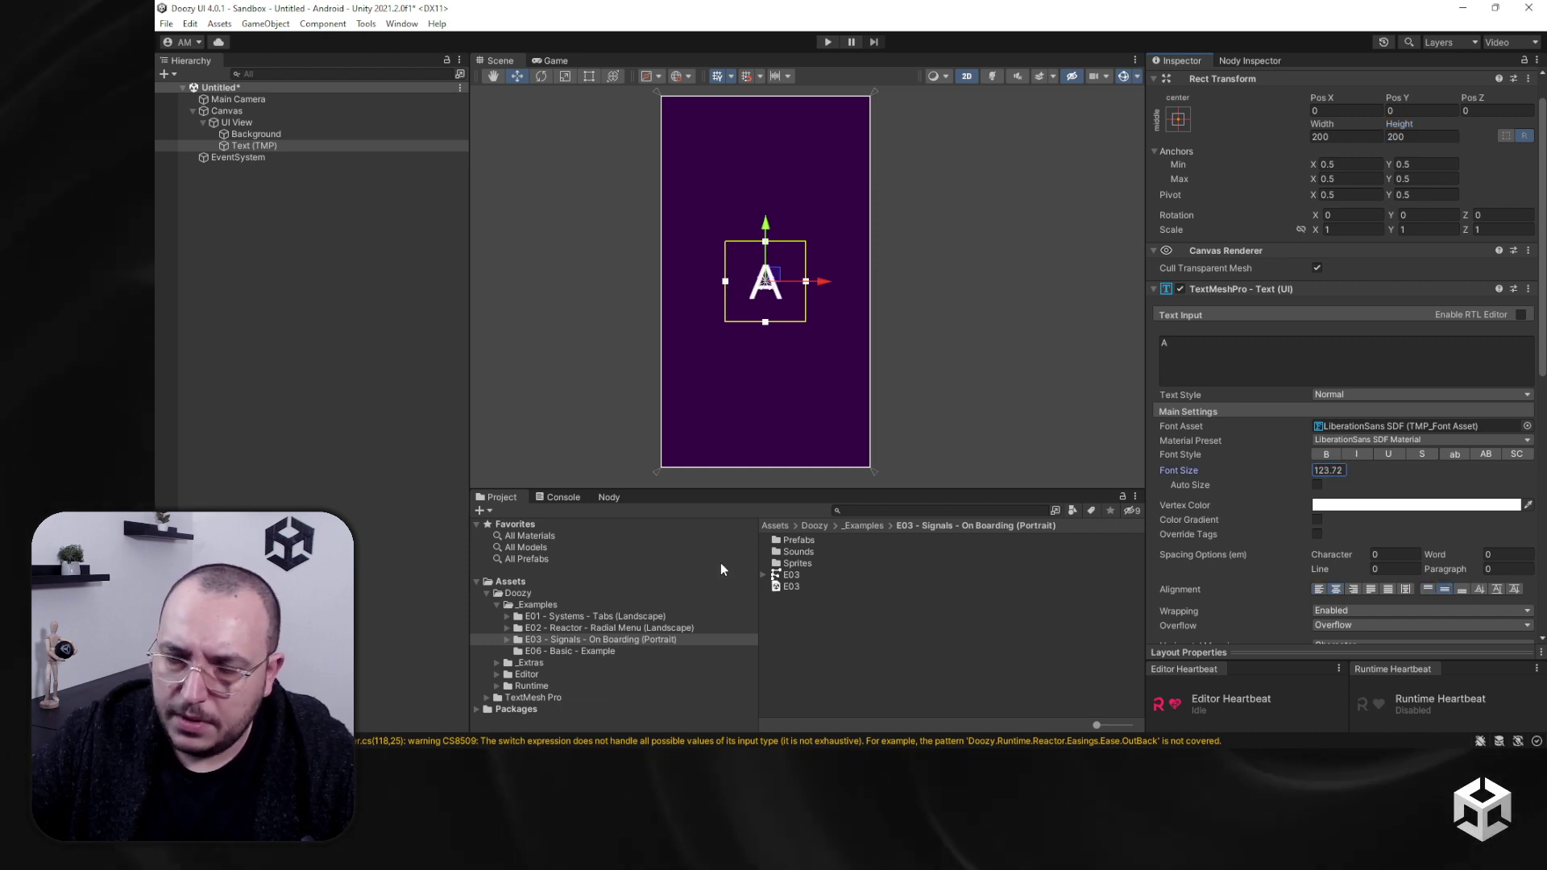
double_click(1344, 473)
type("160")
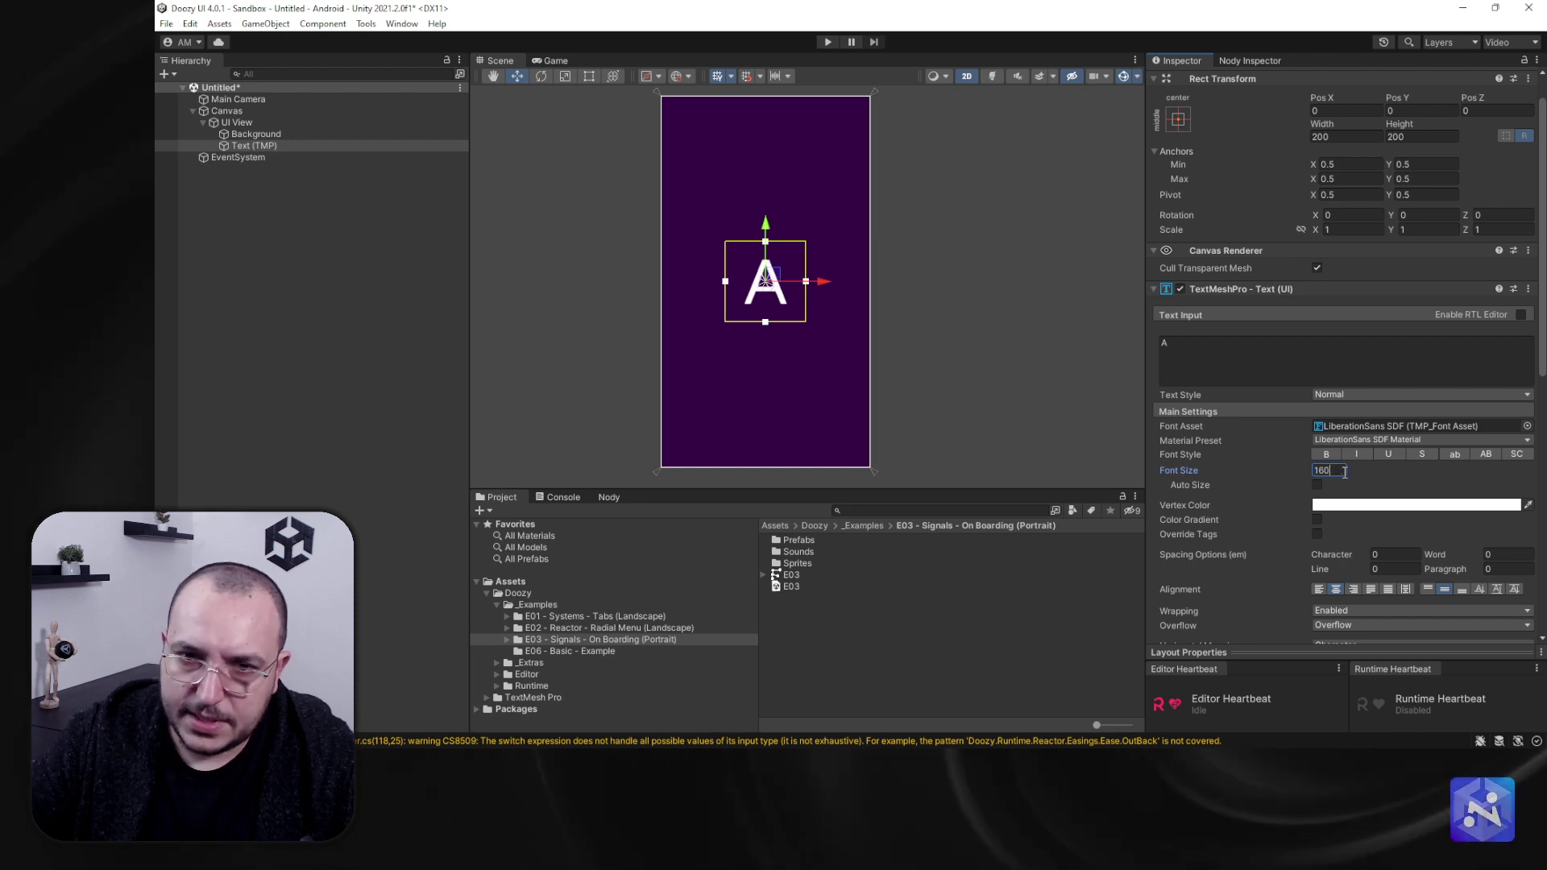
Step: Try a vertex color alpha of 40 on the letter A and restore it to 100
left_click(1377, 503)
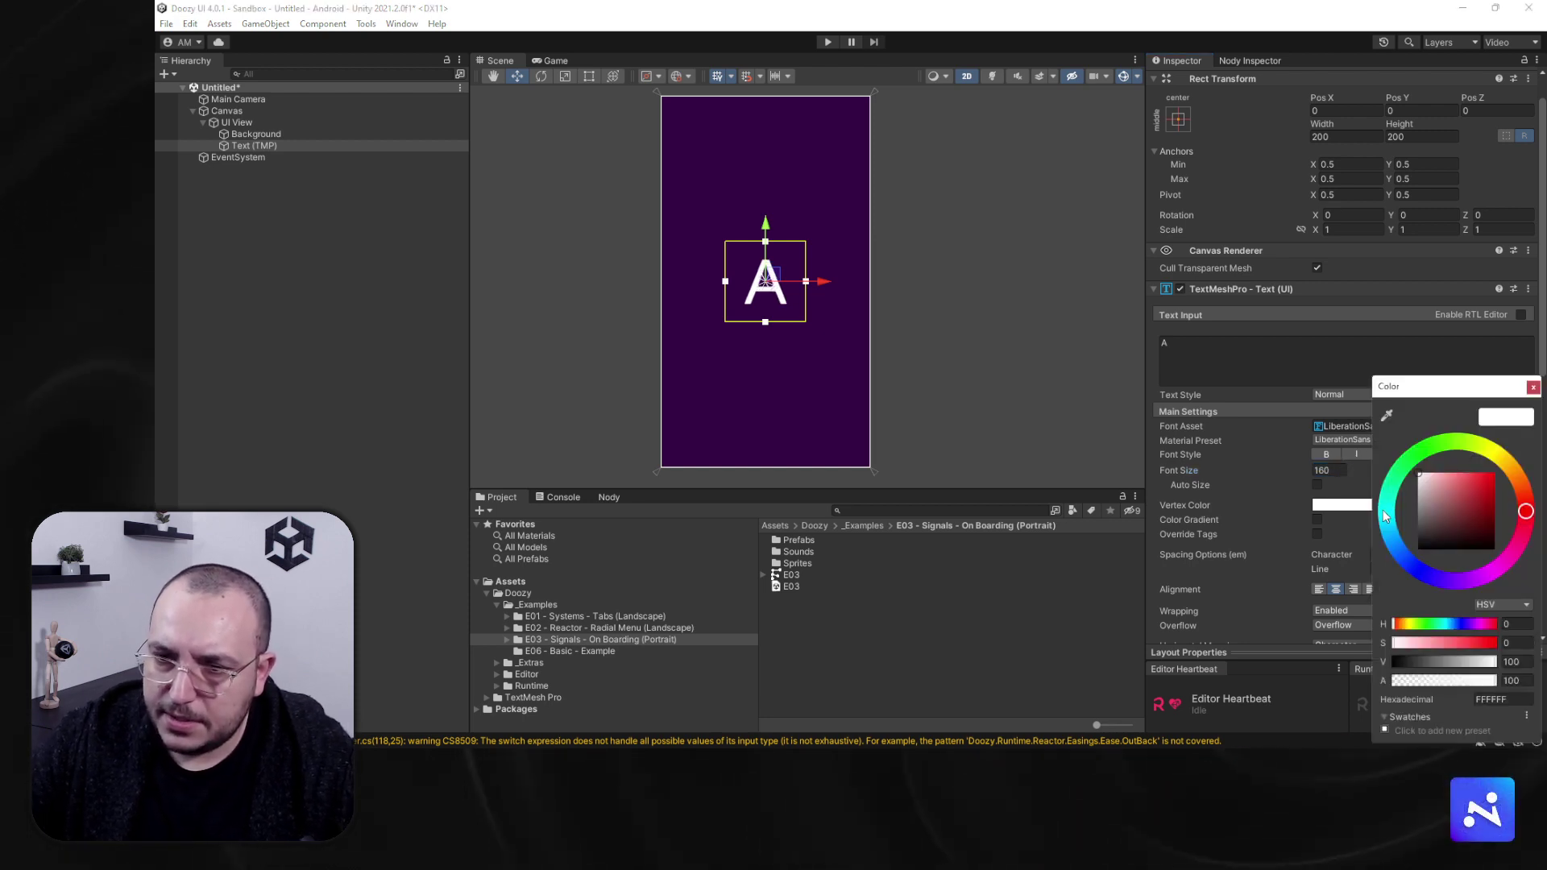
left_click_drag(1437, 689, 1435, 687)
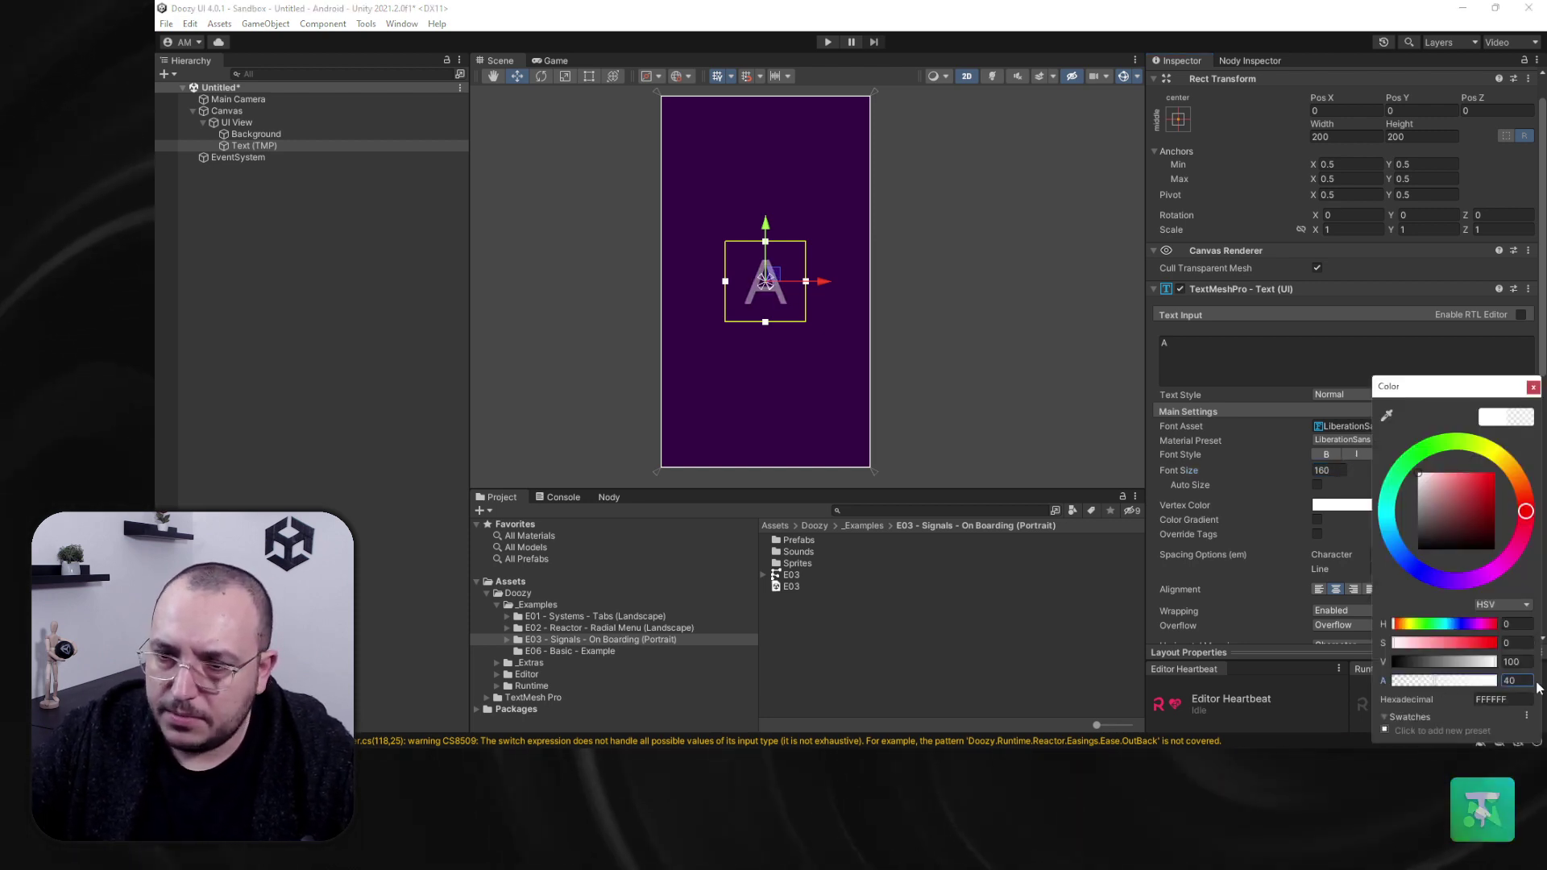
left_click(1519, 681)
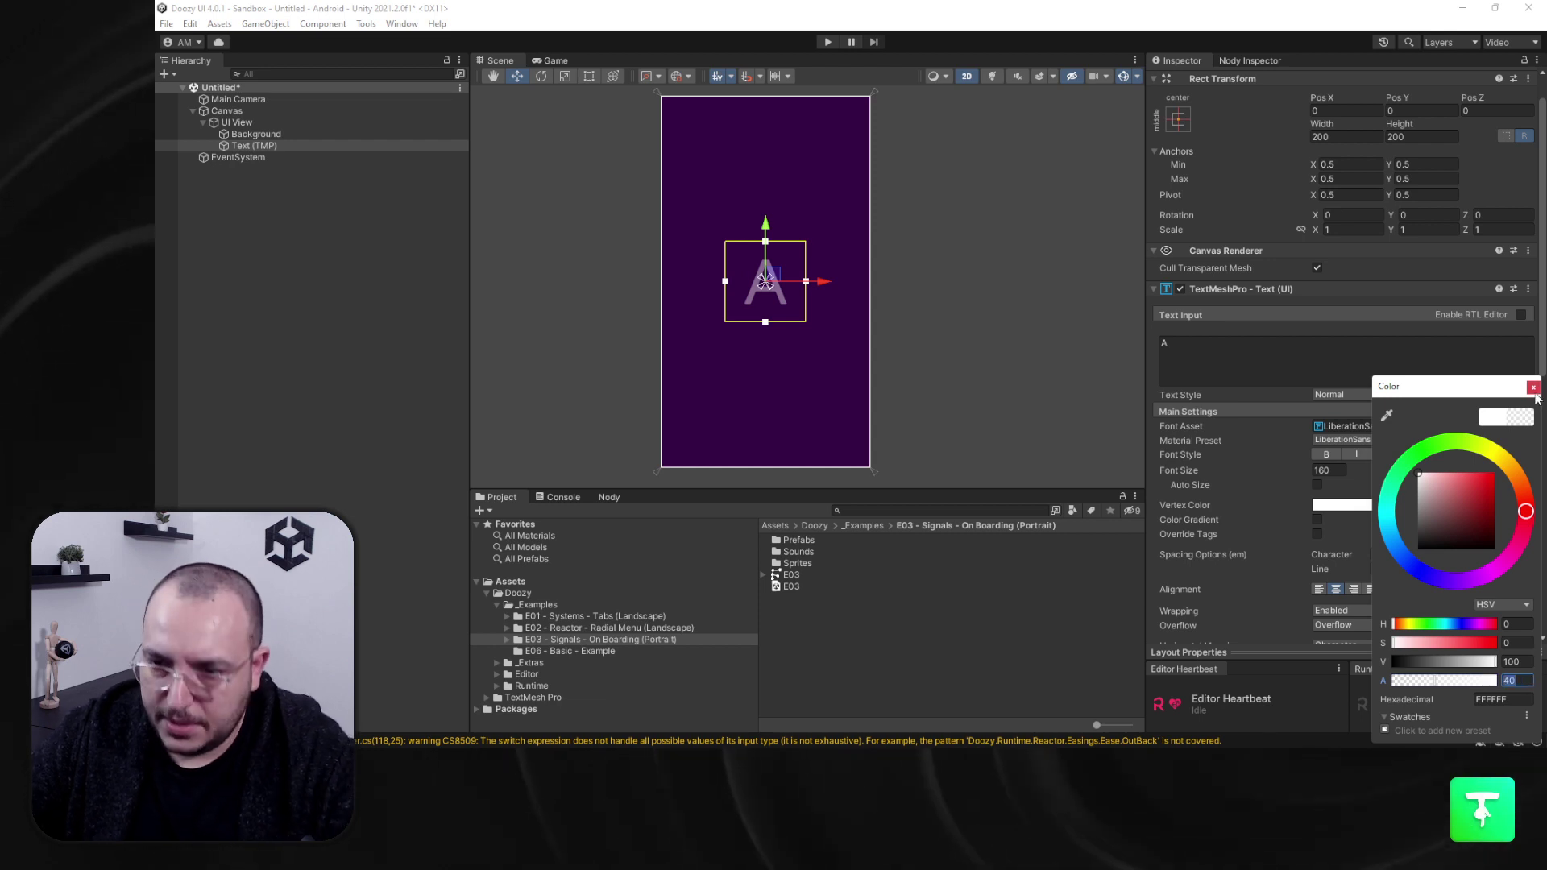
type("256")
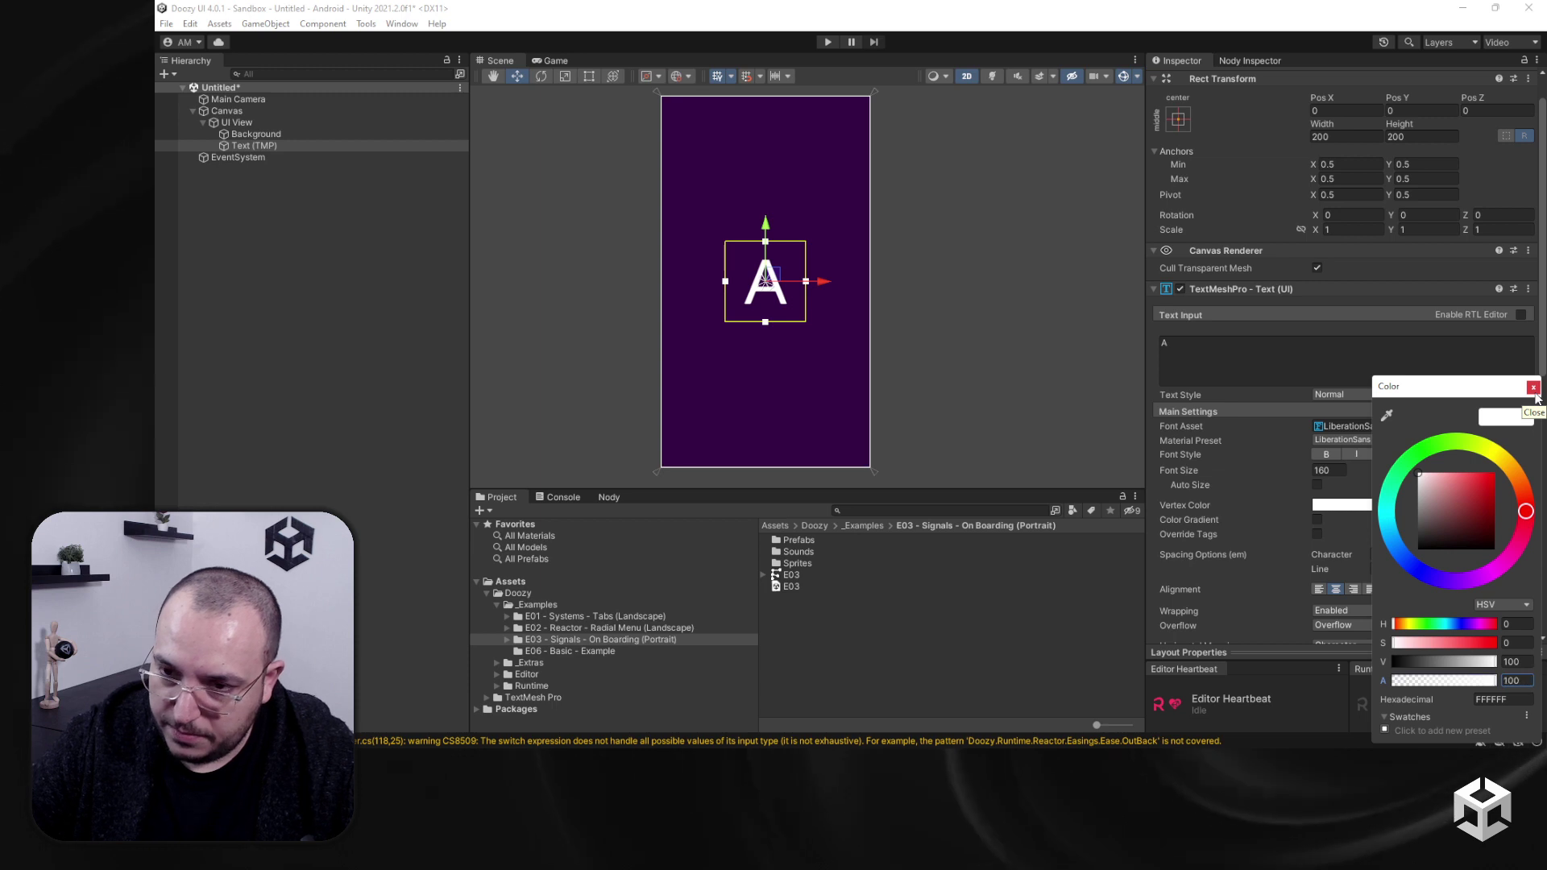
key("Escape")
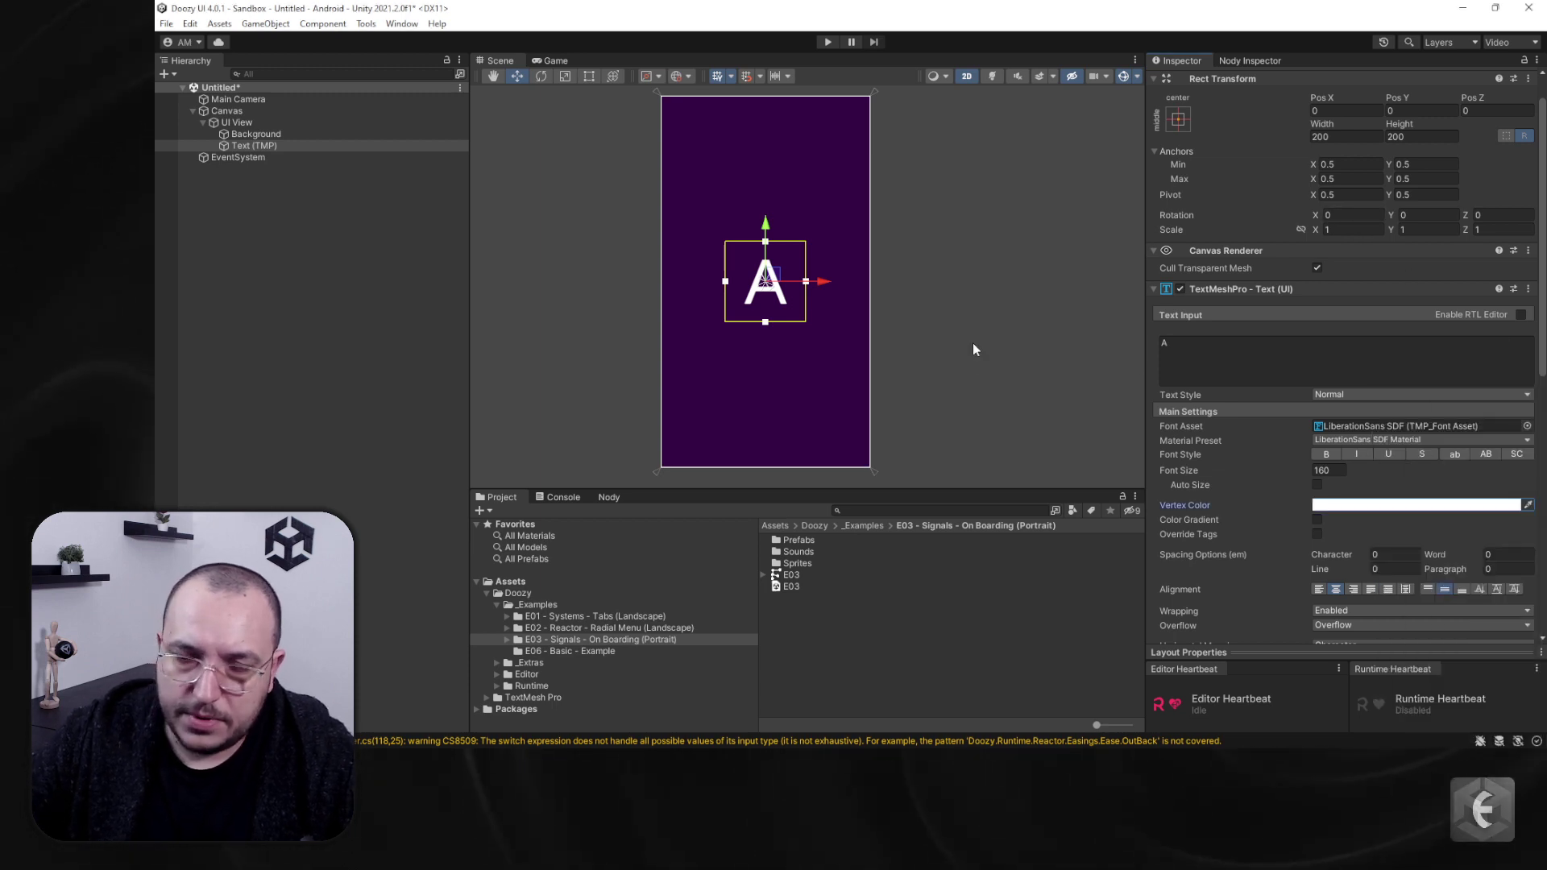
left_click(945, 342)
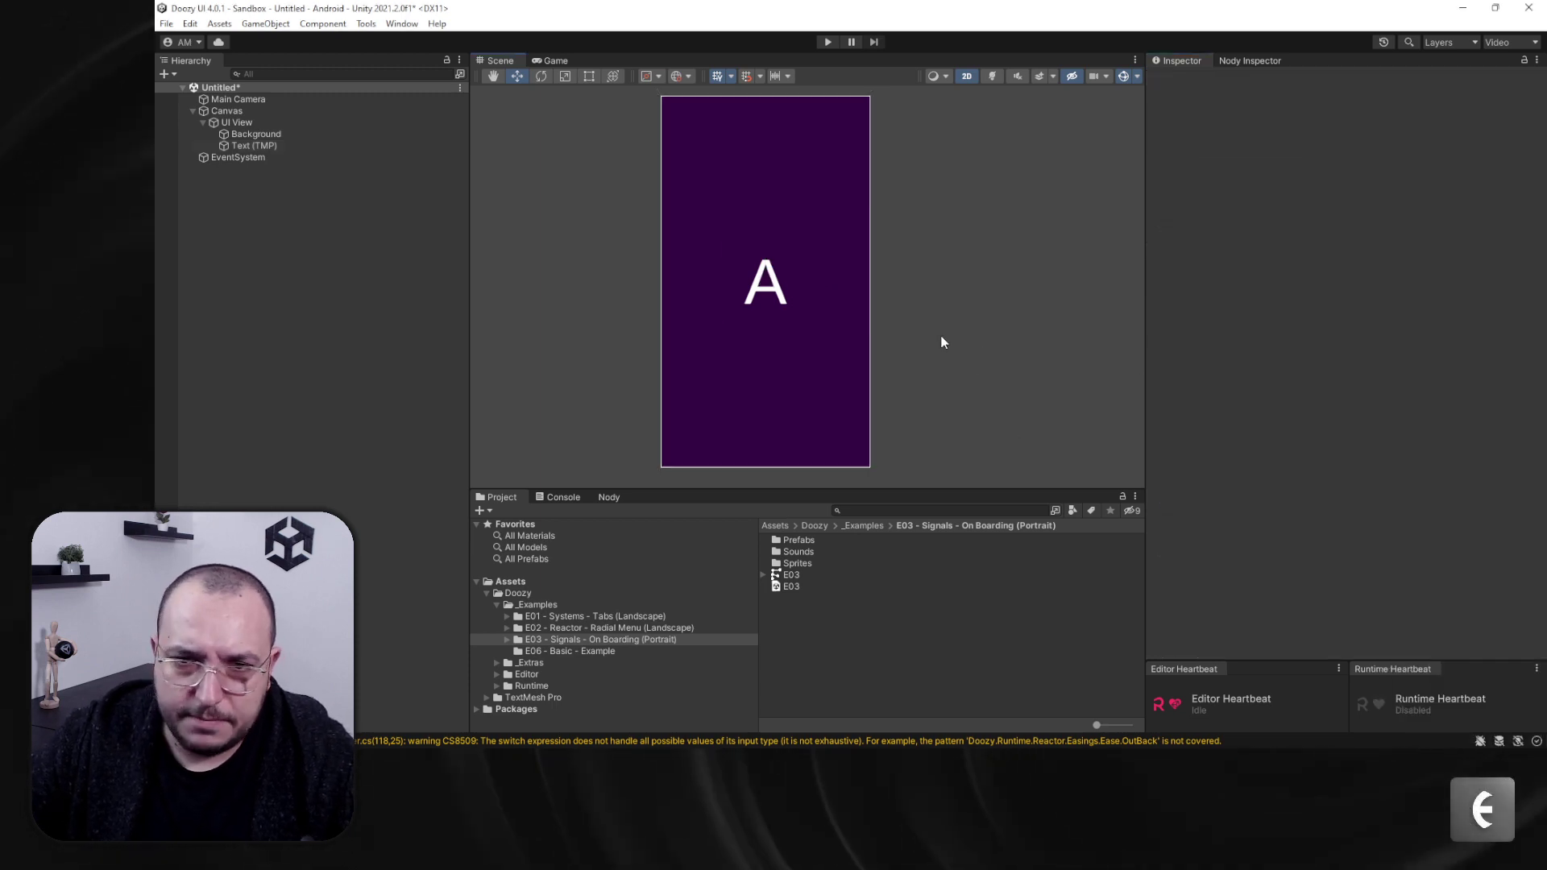
Step: Lower the letter's vertex color alpha to 40 and compare the view with the flow diagram in Illustrator
left_click(328, 146)
left_click(1449, 544)
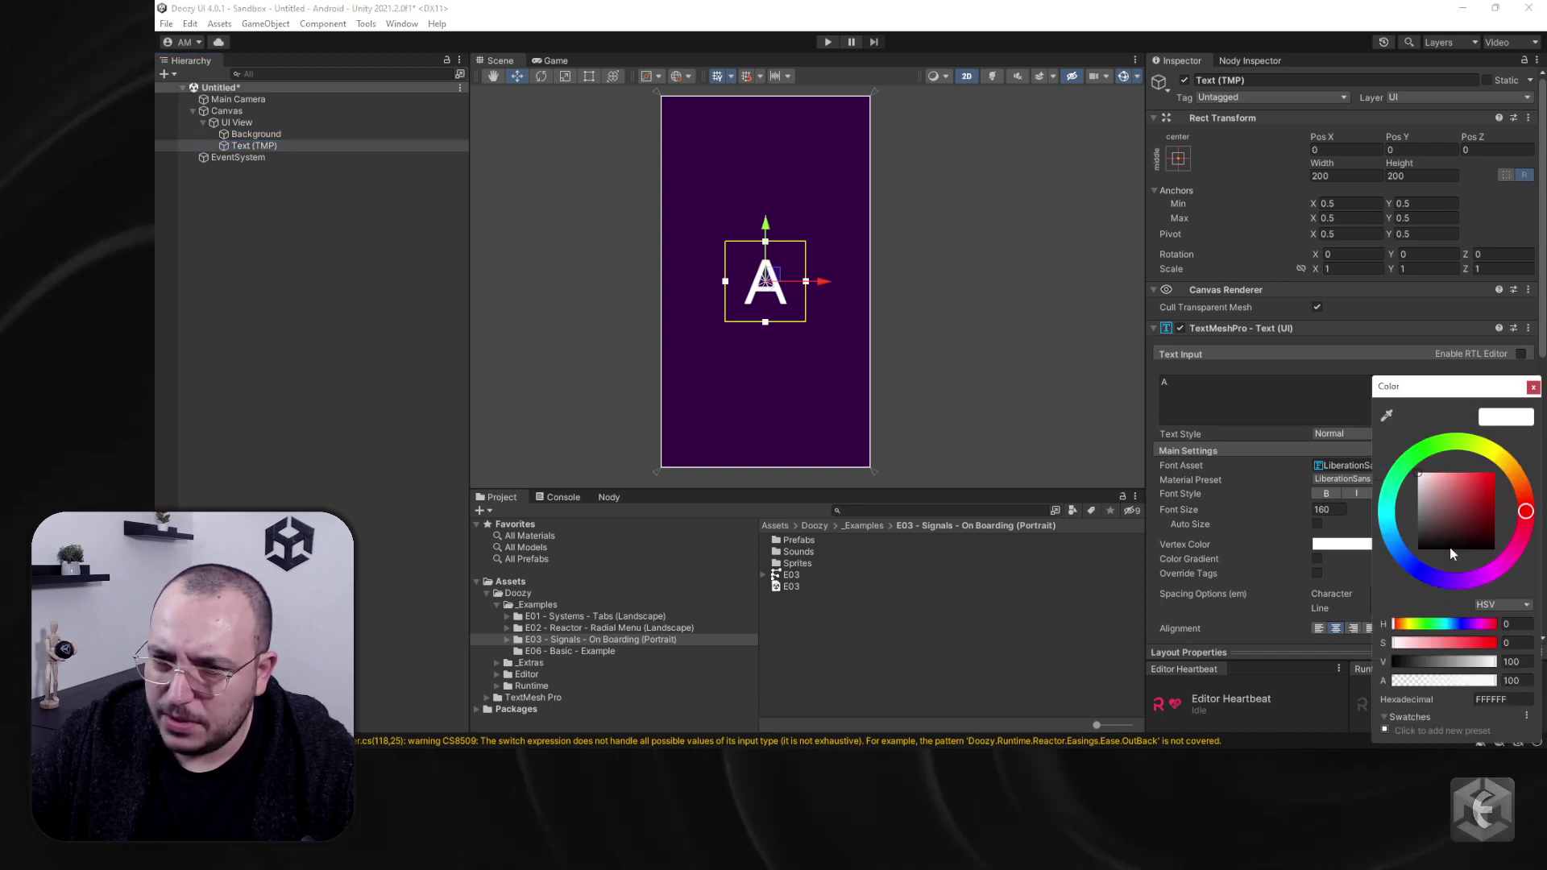
left_click_drag(1465, 684, 1435, 682)
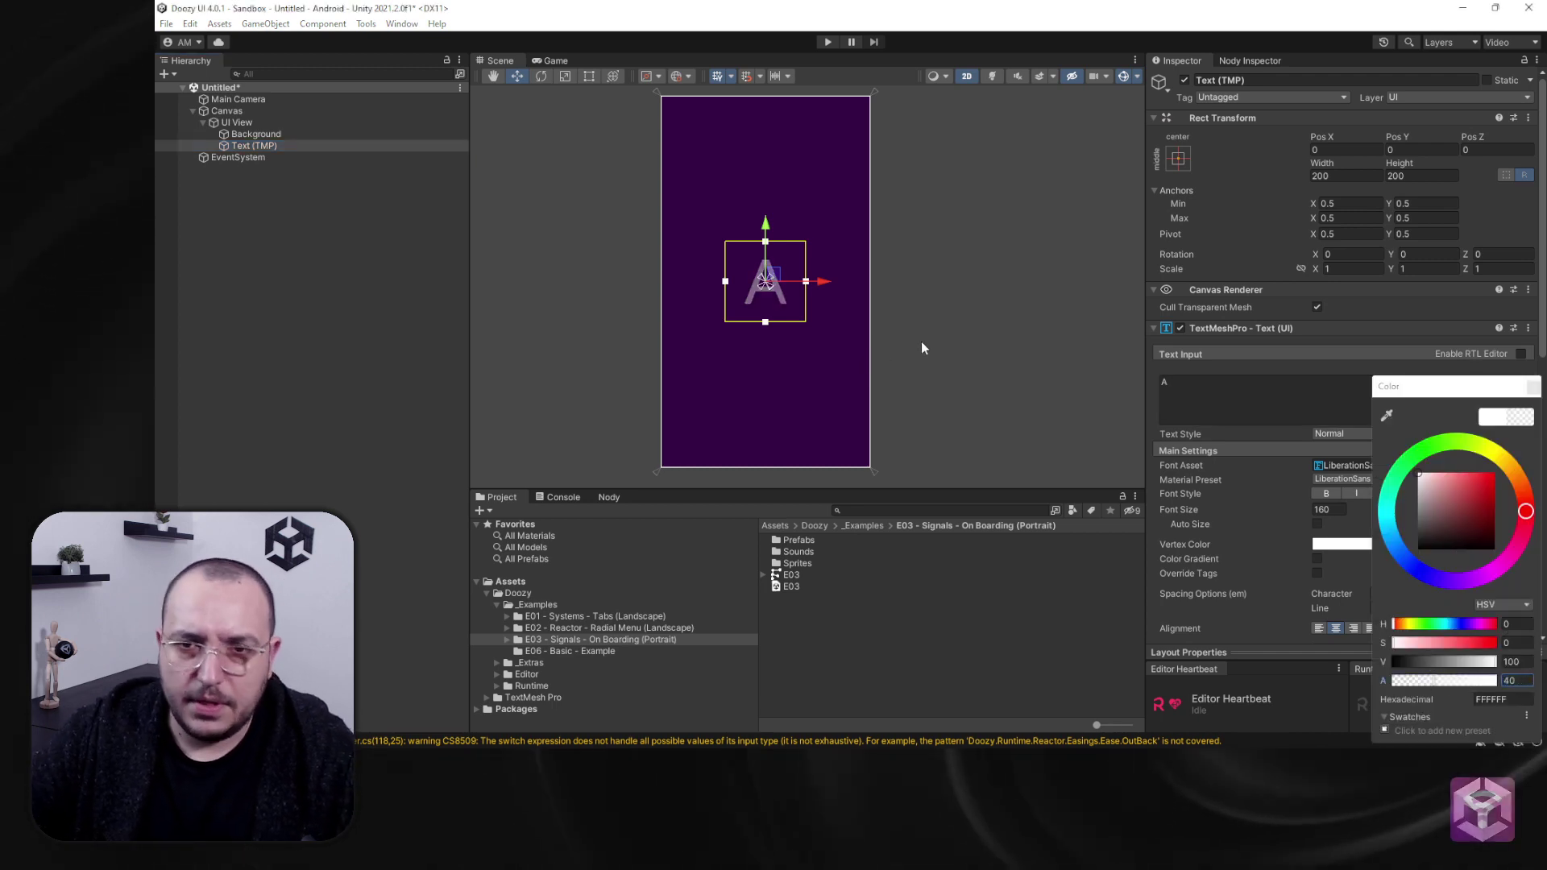
left_click(825, 390)
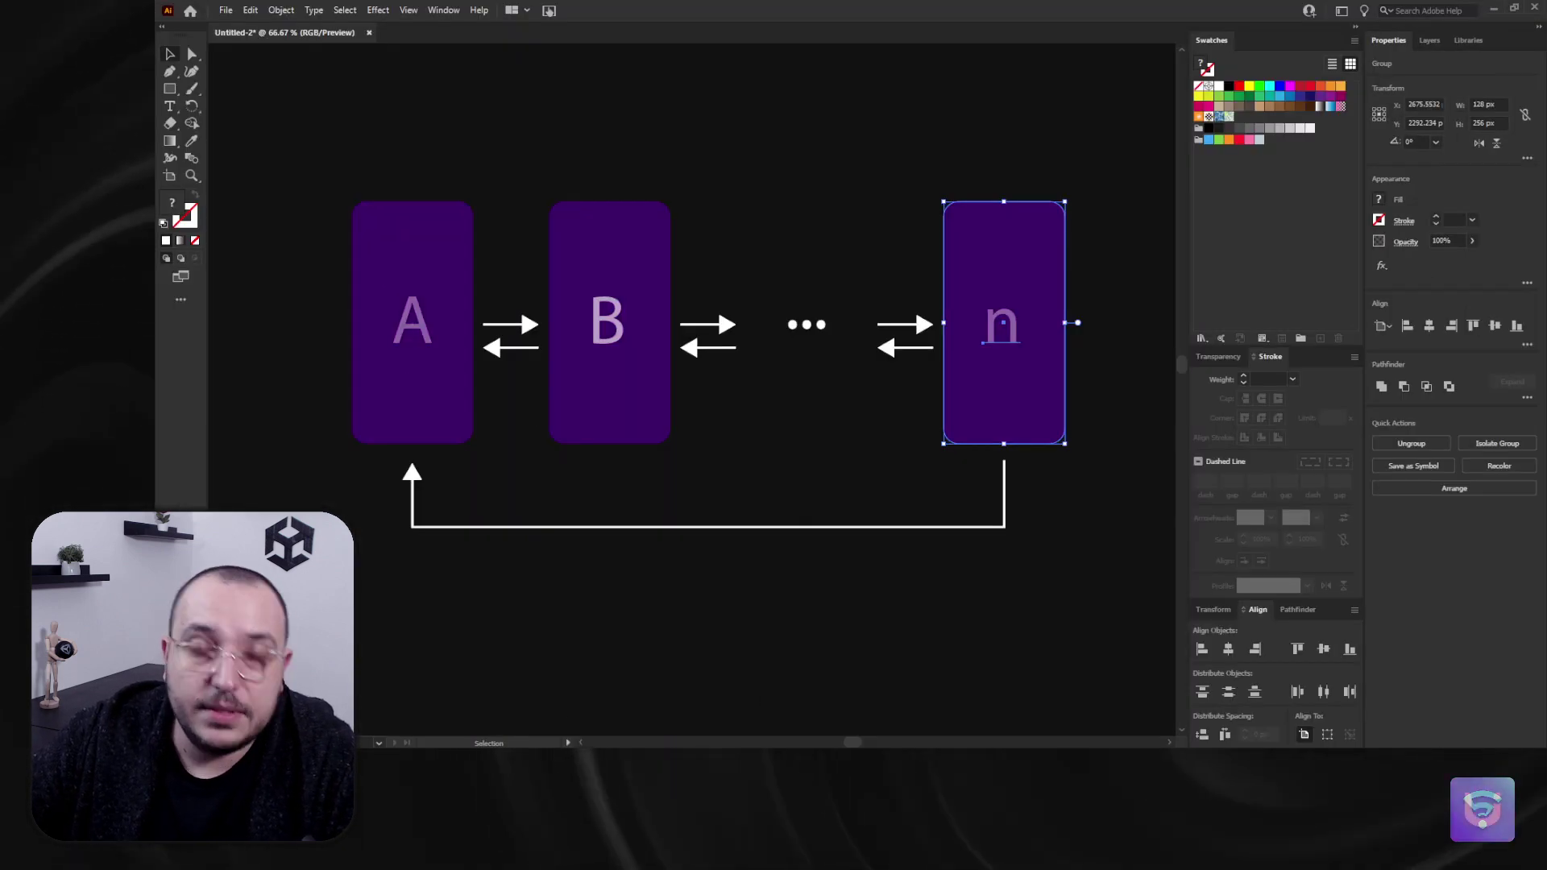
left_click(762, 689)
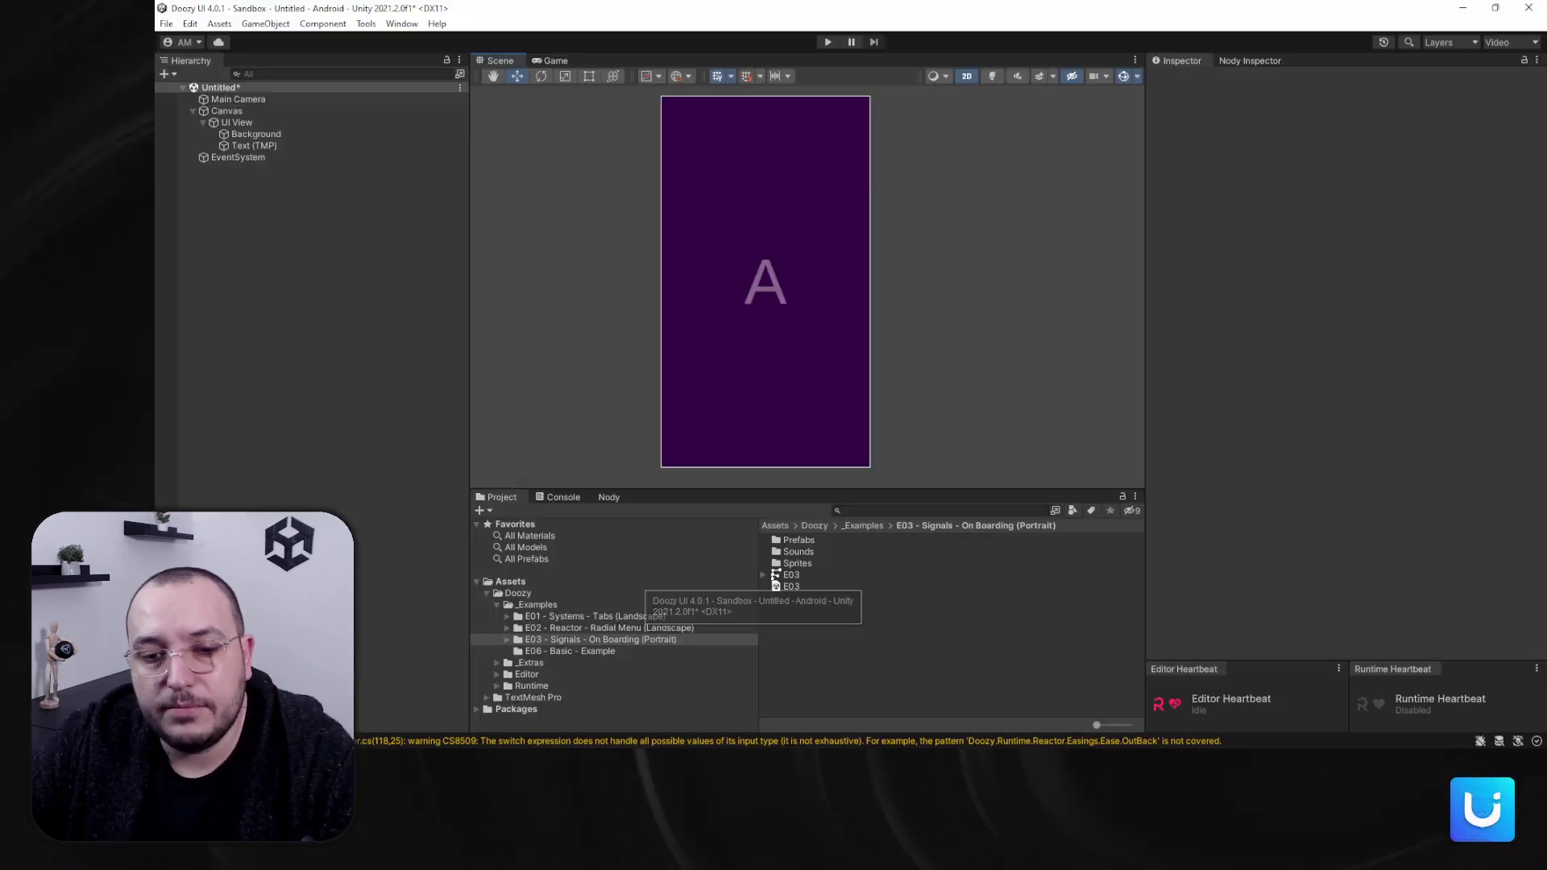
Step: Run the scene, test the UI View's Show and Hide animations in the Scene view, and stop playback
left_click(254, 145)
left_click(240, 124)
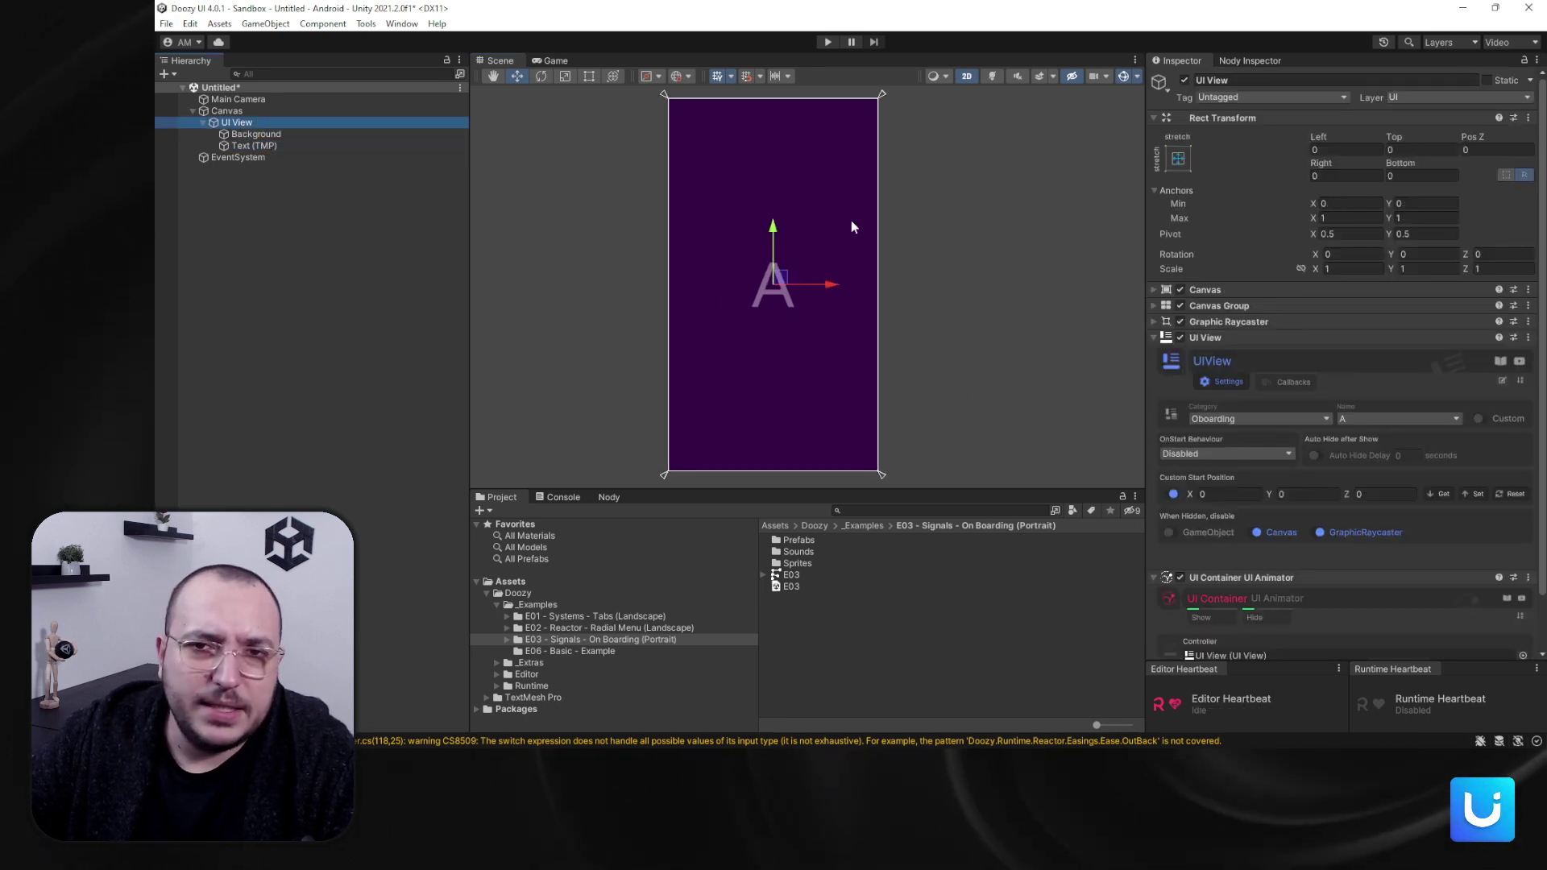
left_click(828, 42)
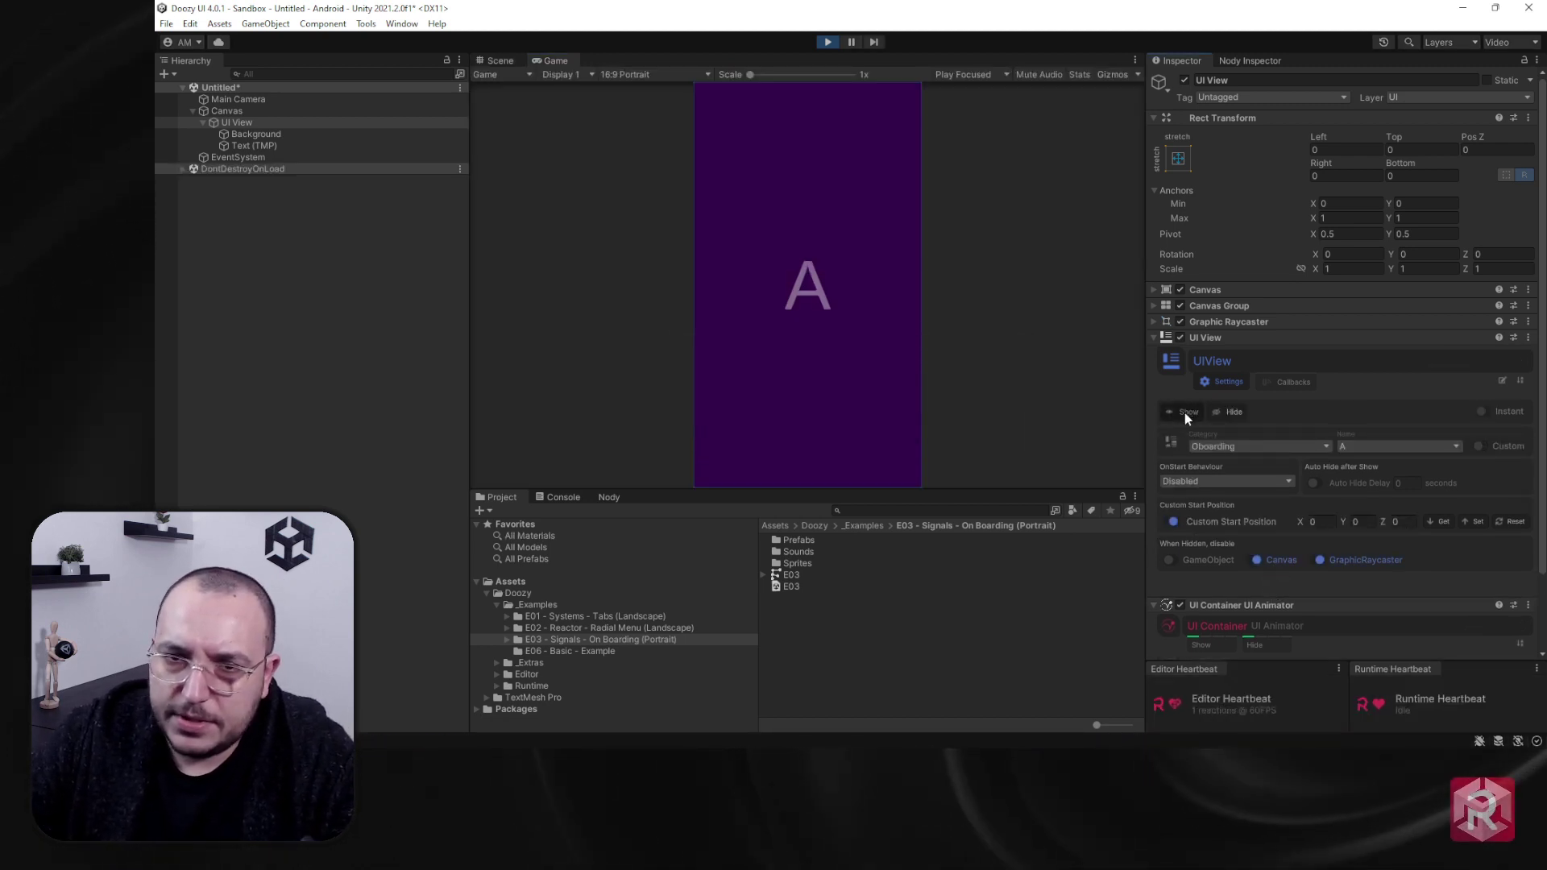
left_click(1186, 412)
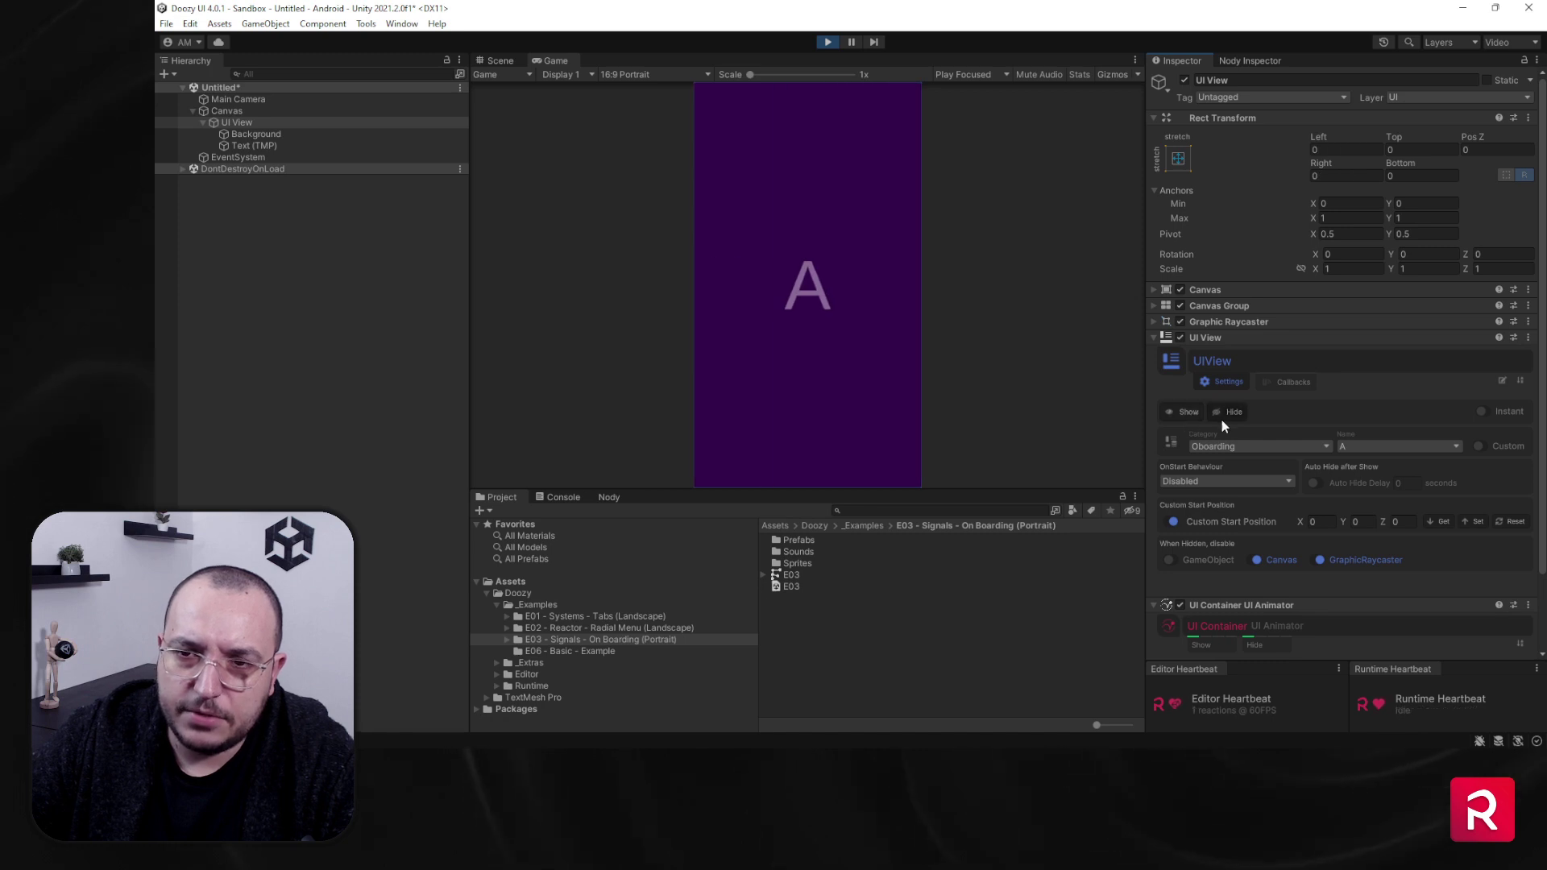
left_click(506, 61)
left_click(1231, 412)
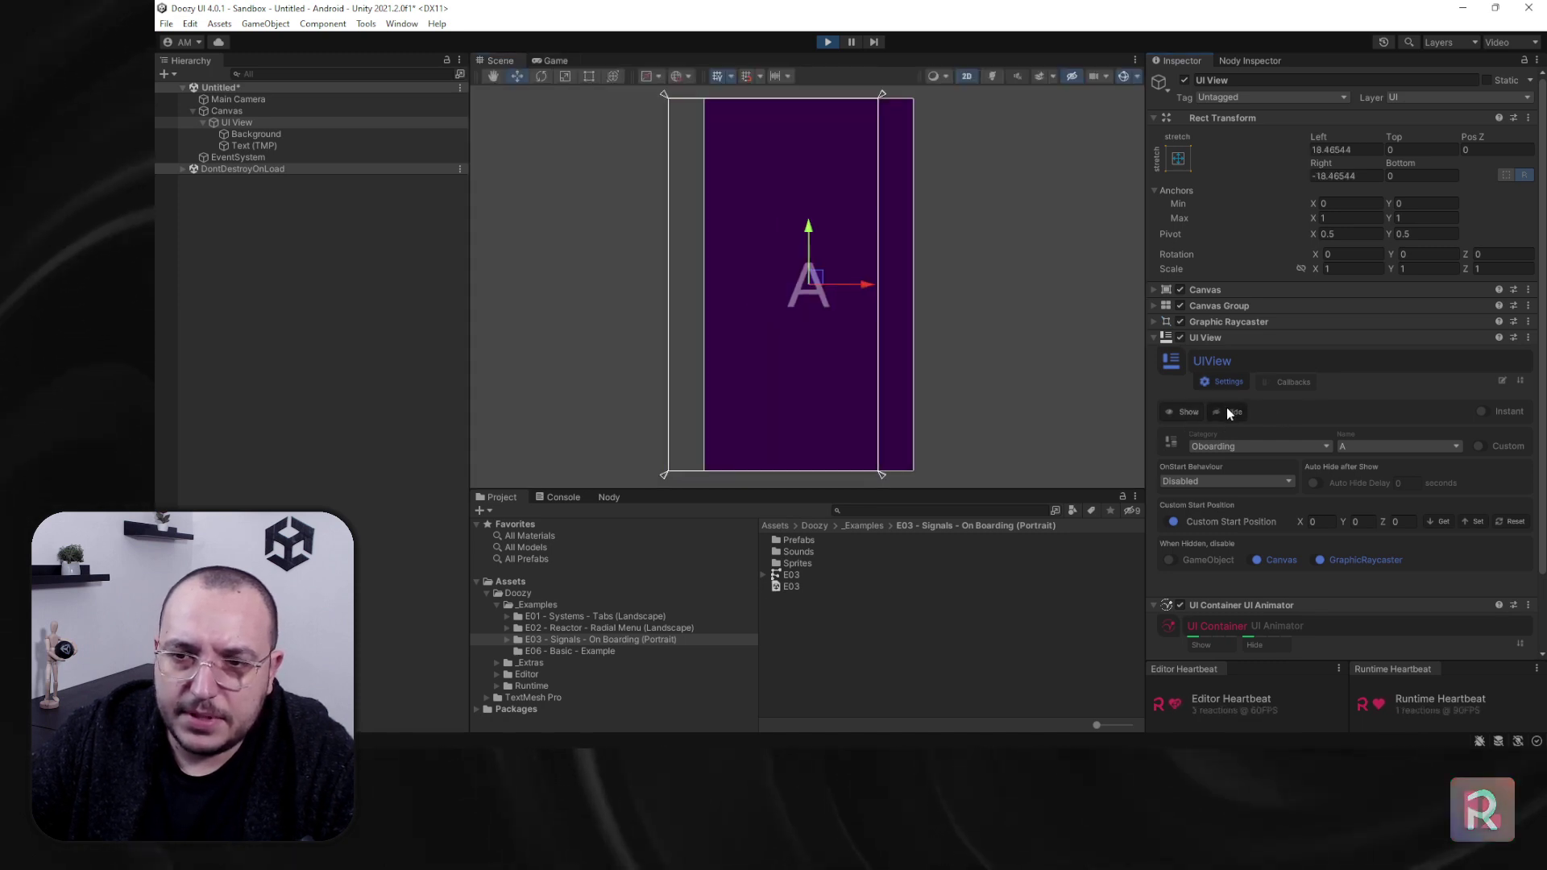
left_click(1188, 412)
left_click(1232, 413)
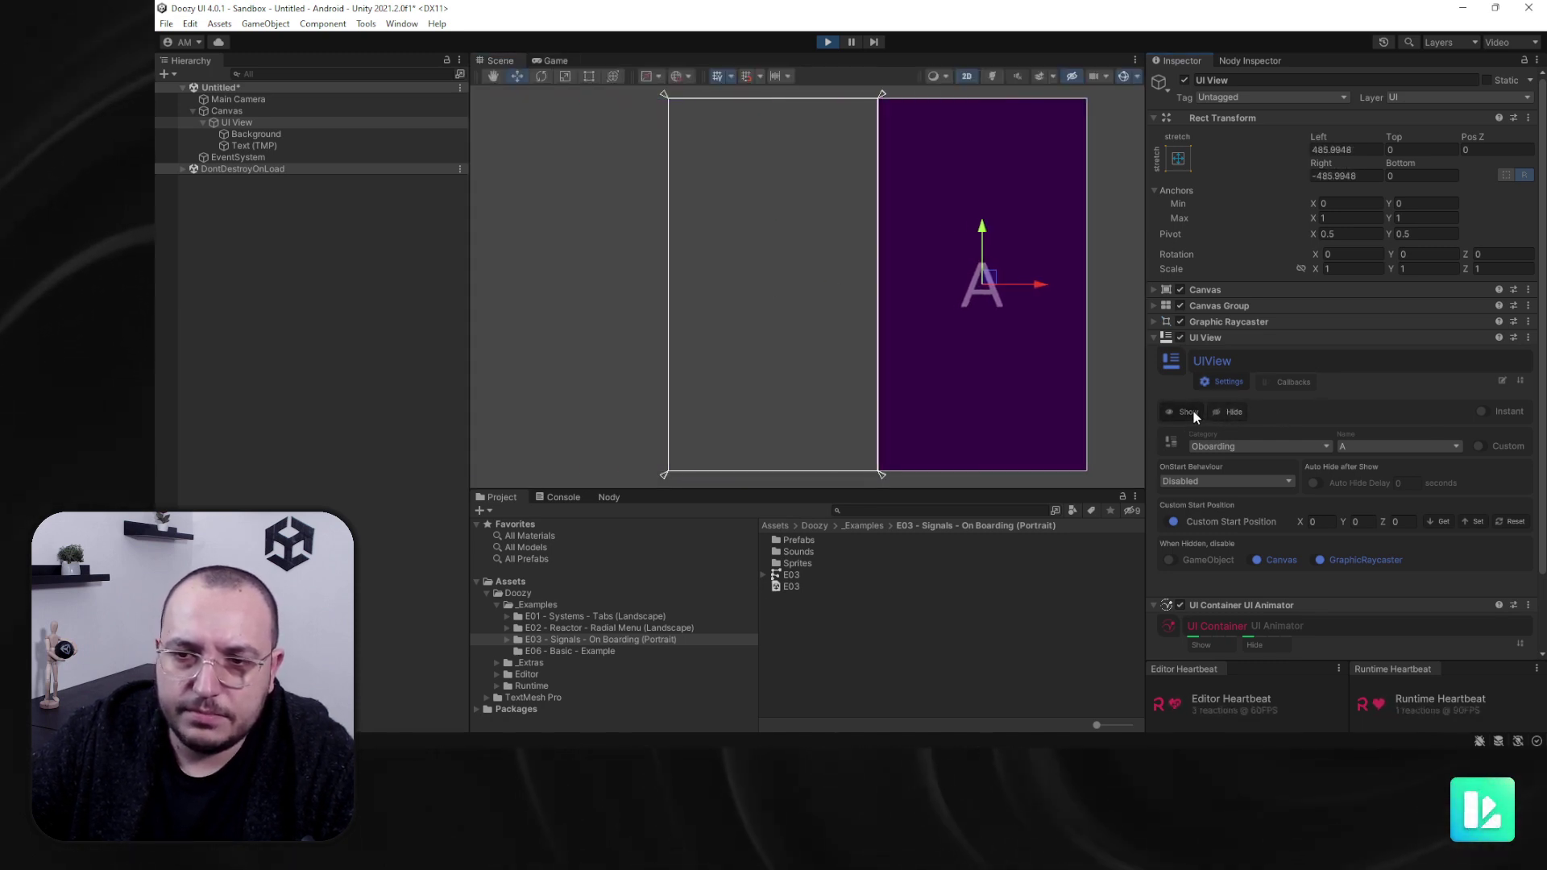
left_click(1191, 412)
left_click(828, 42)
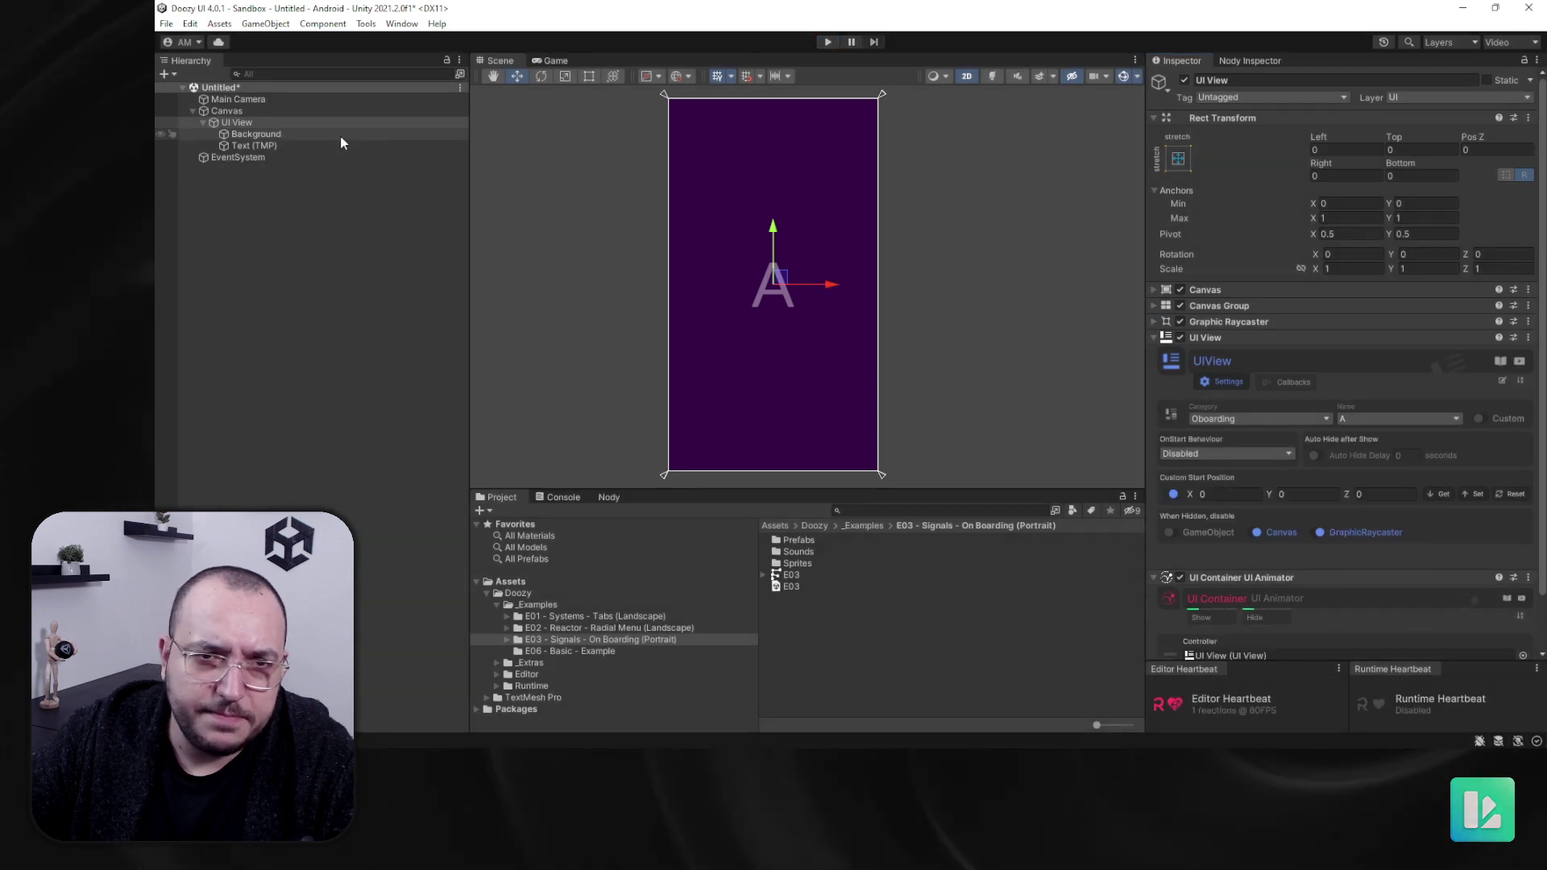
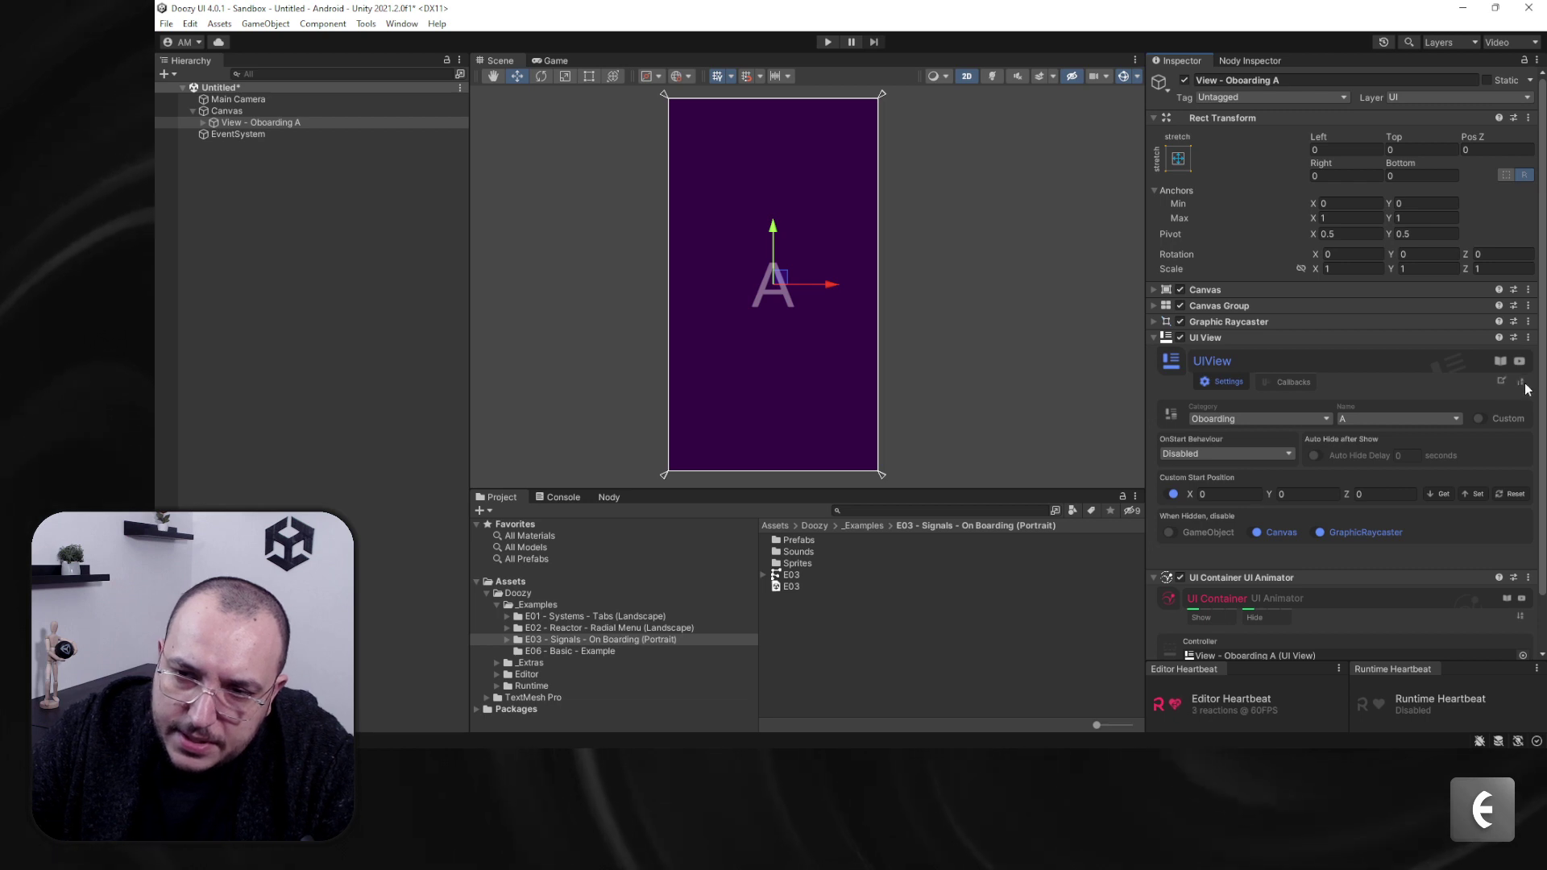
Step: Shuffle the component order on View - Oboarding A and restore it with the UIView's component sorting
scroll(1515, 403, "down", 2)
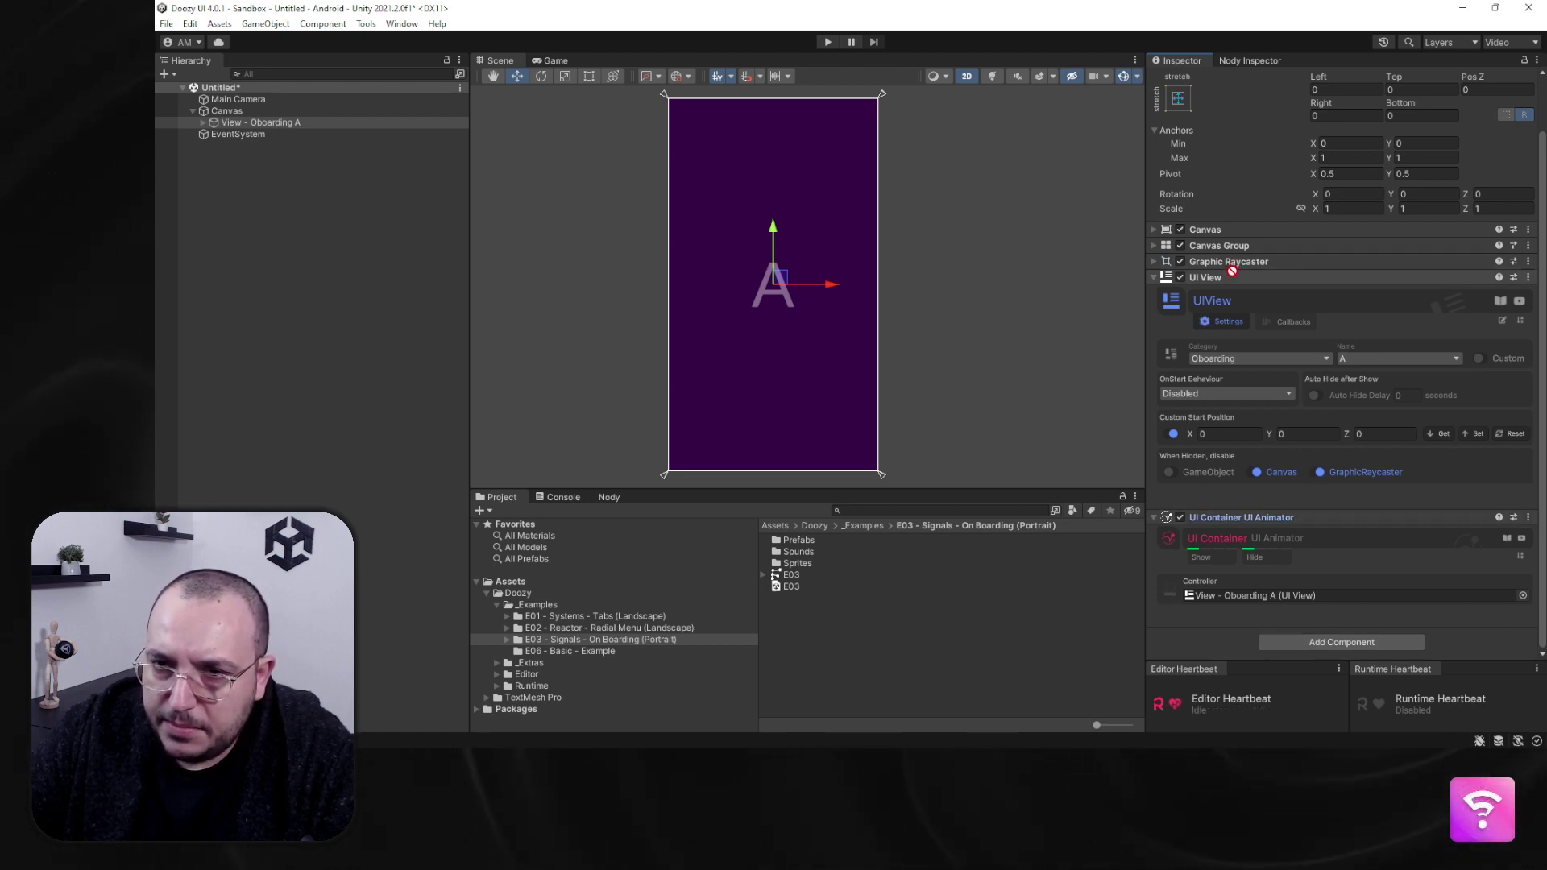
left_click_drag(1232, 271, 1224, 220)
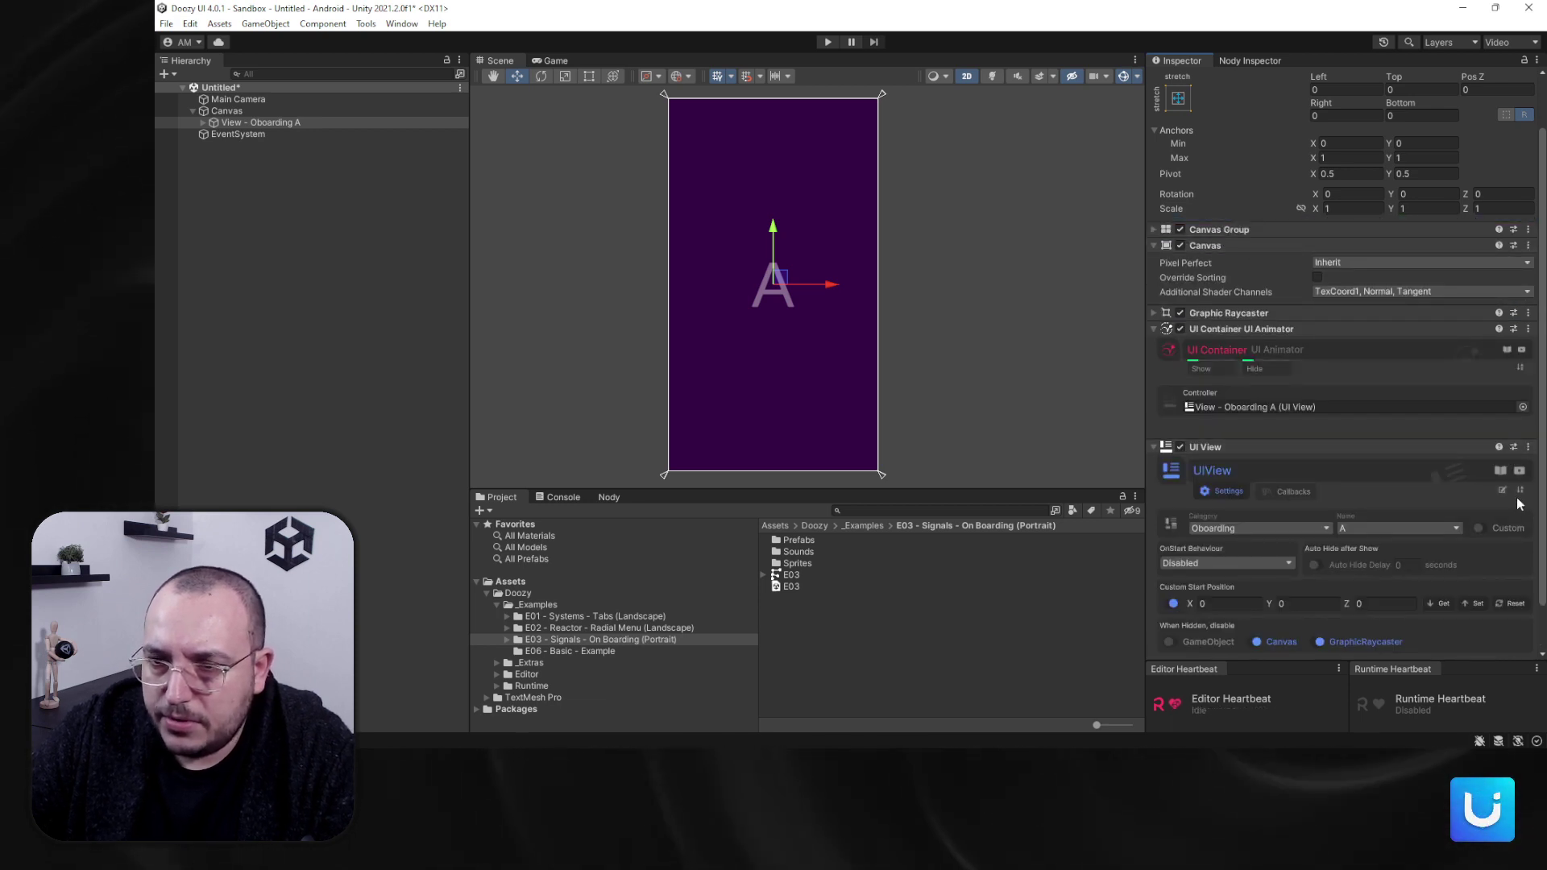
scroll(1370, 497, "down", 2)
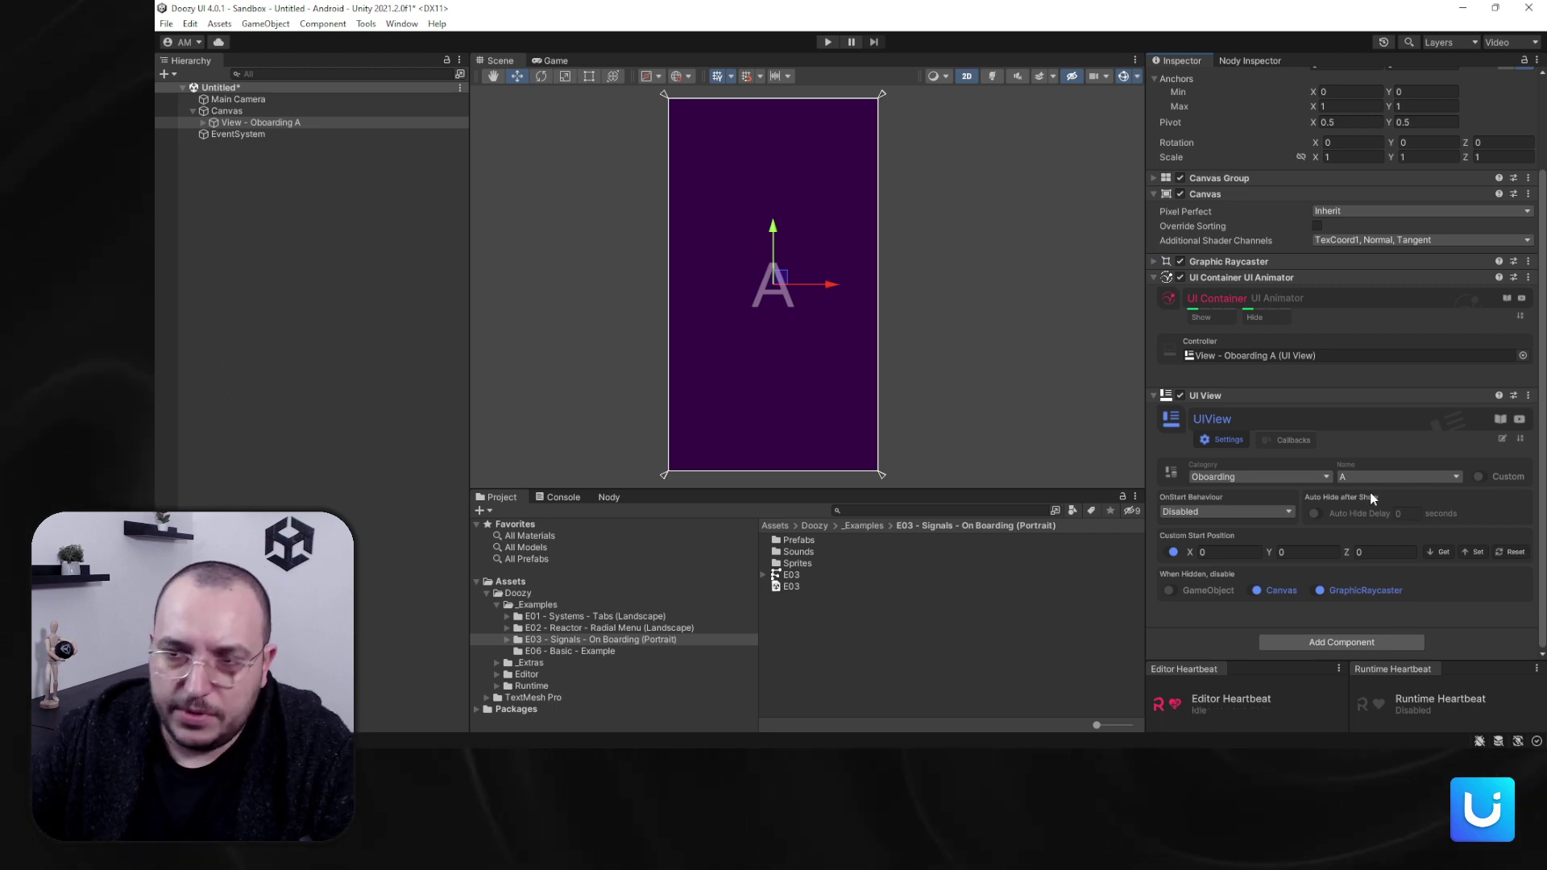
left_click(1520, 439)
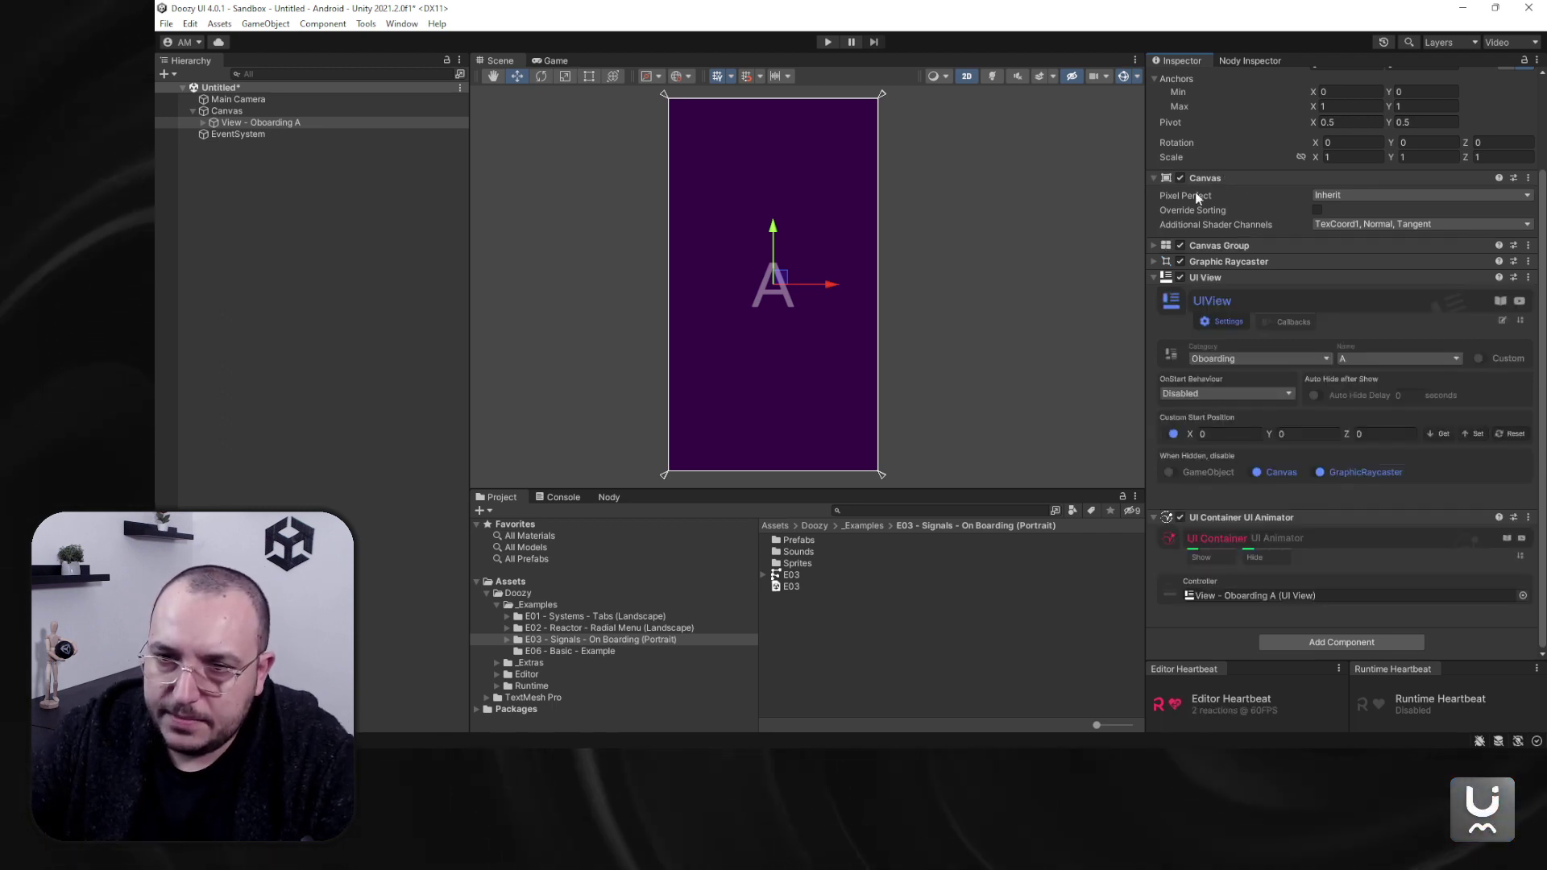
Step: Collapse the Canvas and Rect Transform components of View - Oboarding A
left_click(1250, 177)
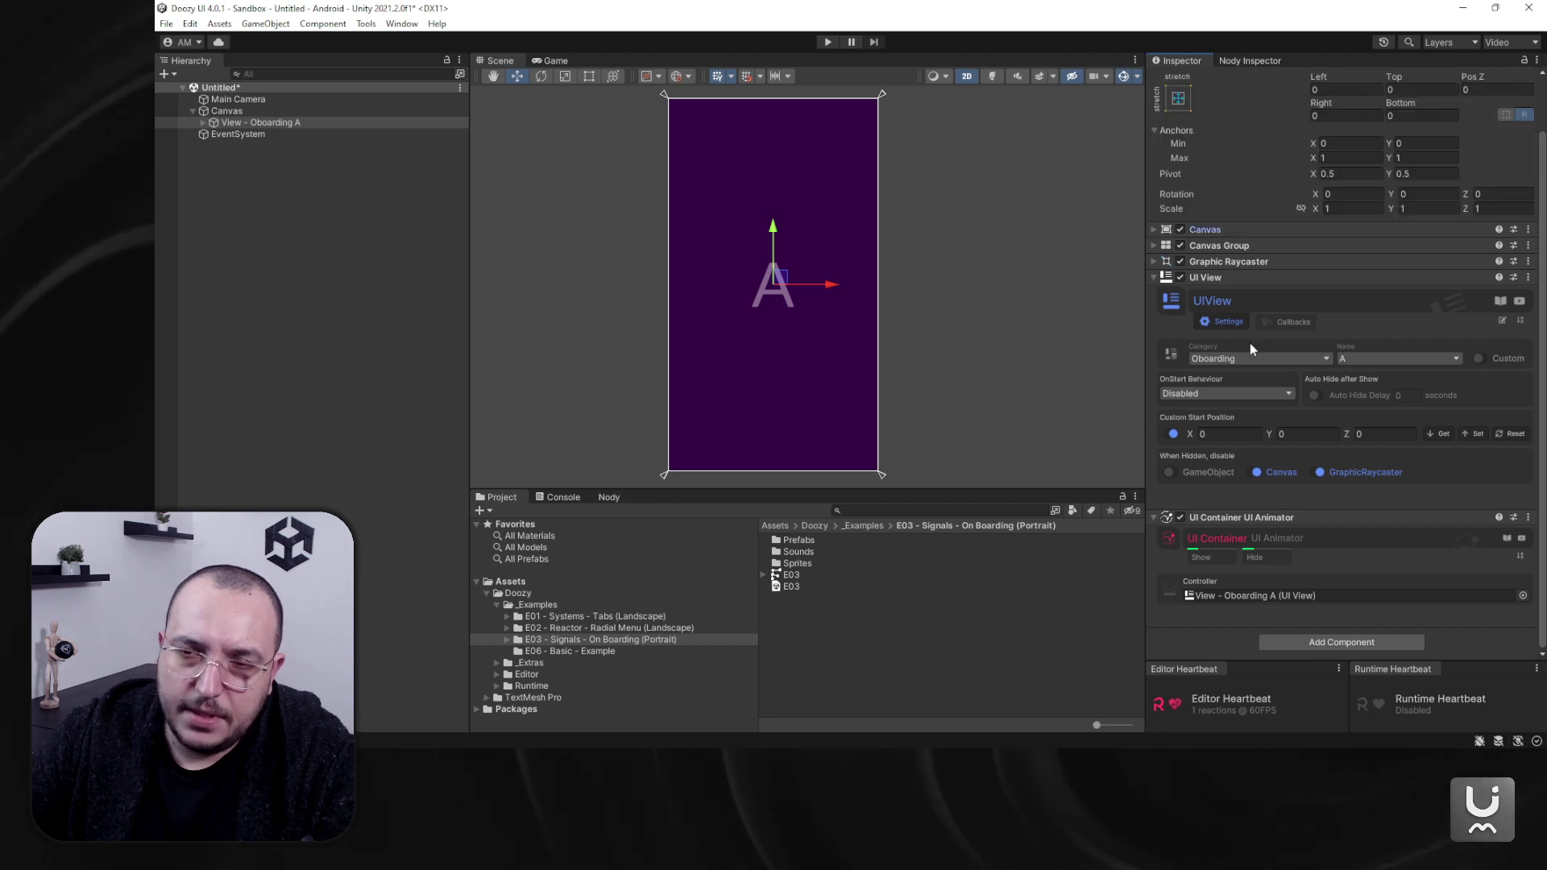
scroll(1250, 342, "up", 3)
left_click(1222, 117)
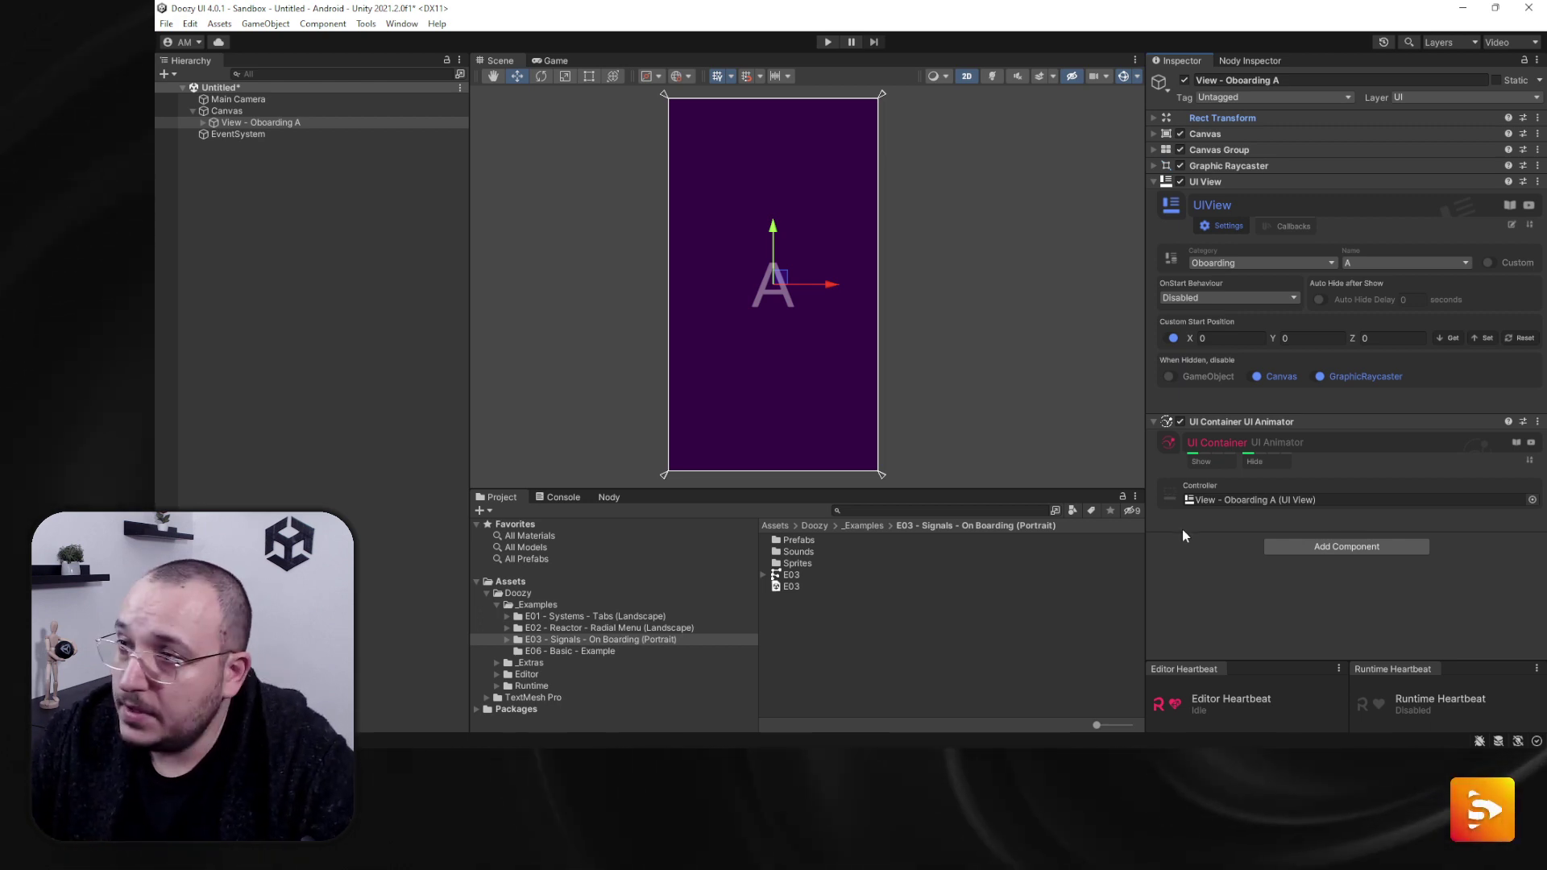
Step: Duplicate View - Oboarding A twice and space the copies out in a row to the right of the original
left_click(278, 122)
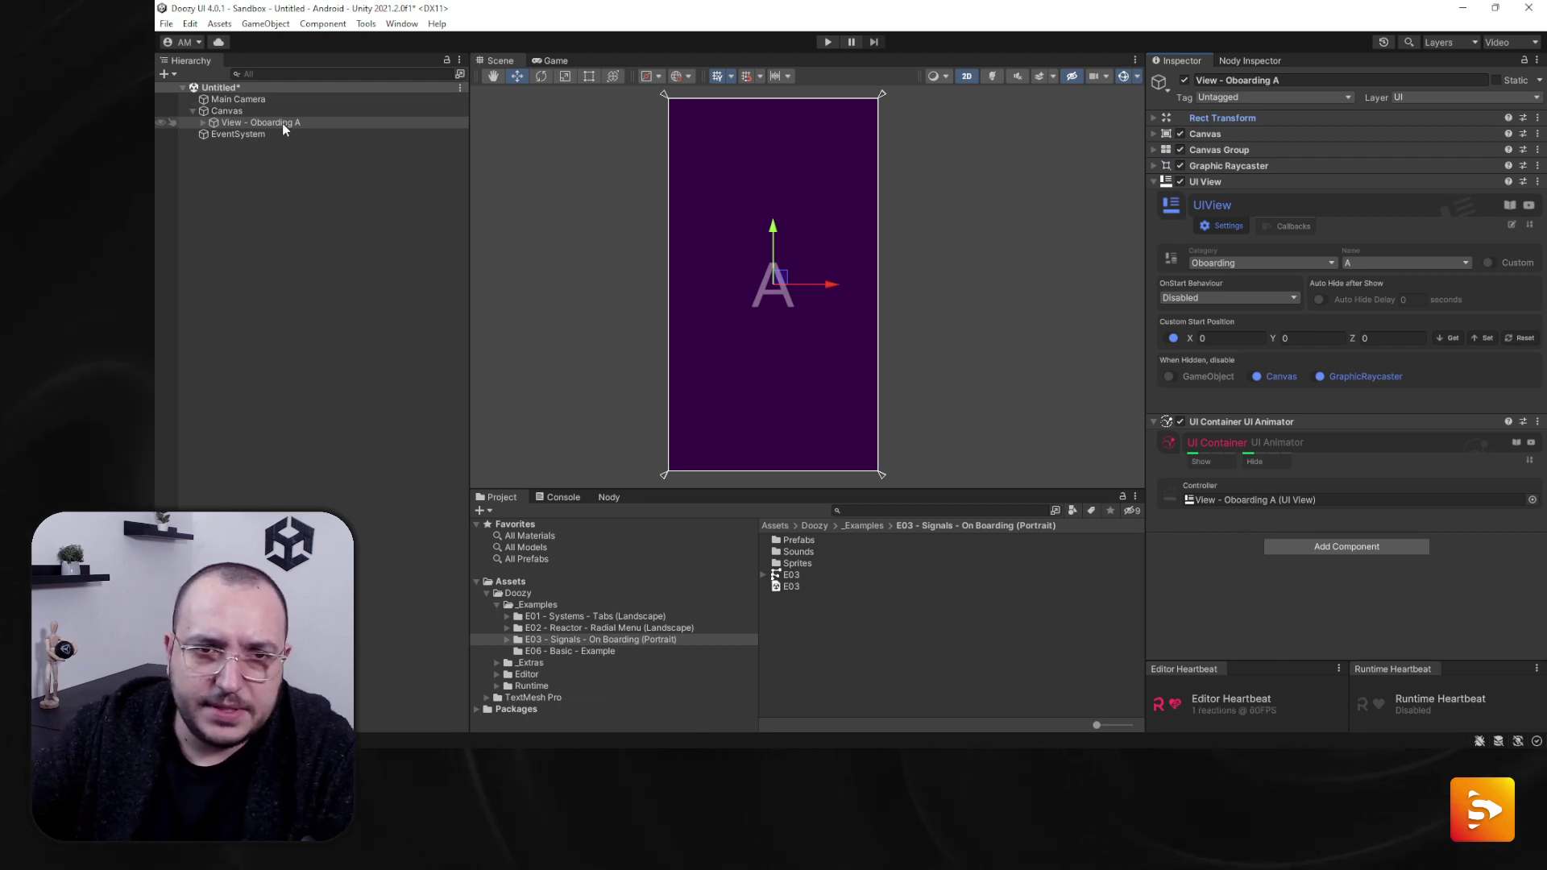
scroll(843, 239, "down", 1)
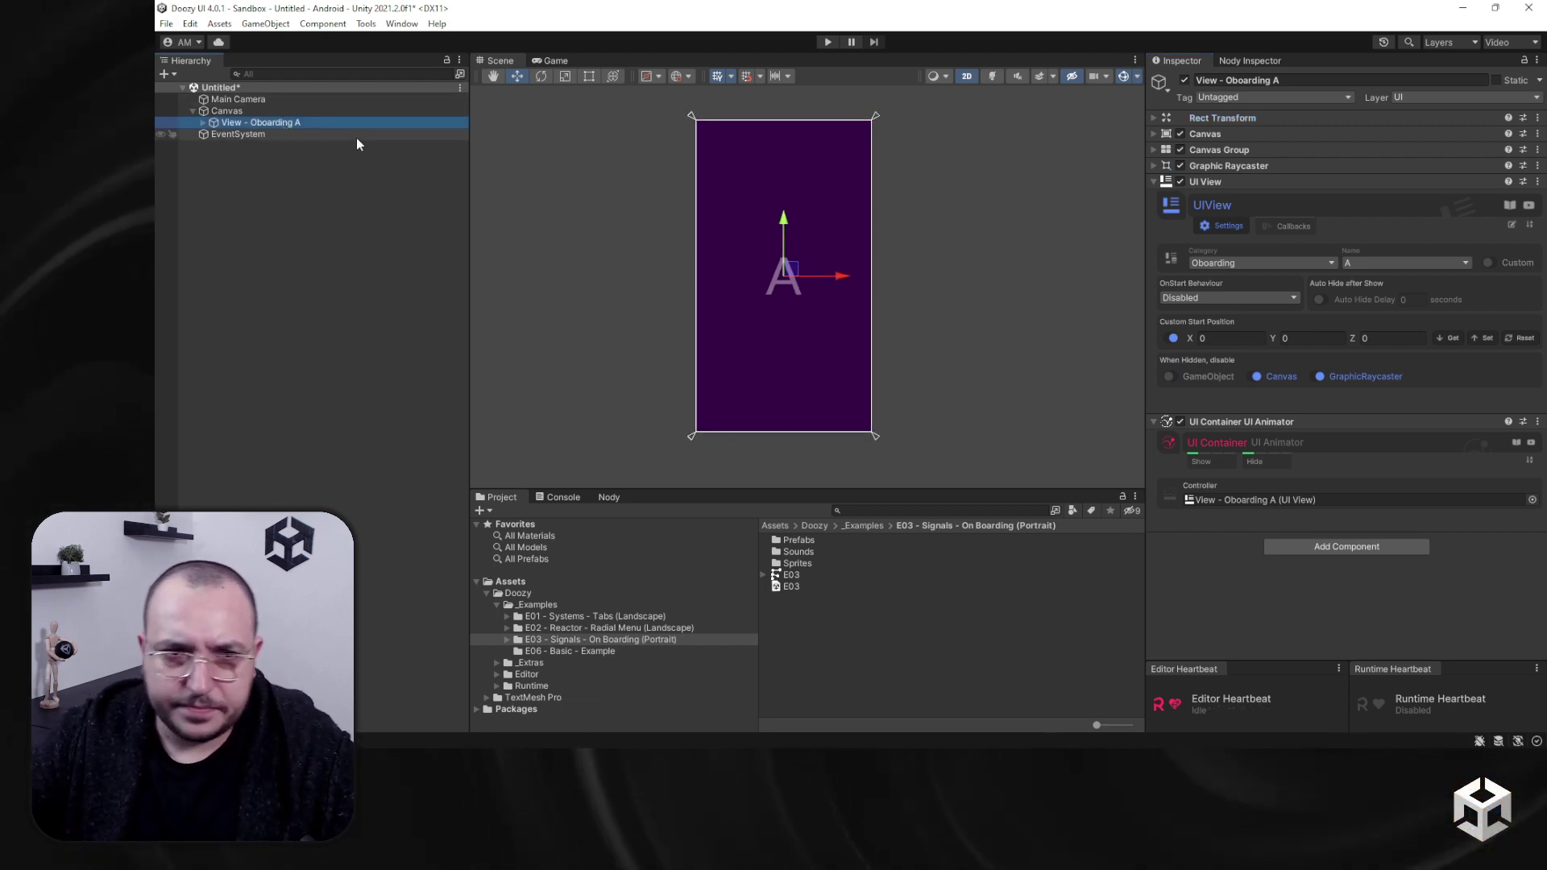
key("ctrl+d")
middle_click_drag(677, 259, 558, 412)
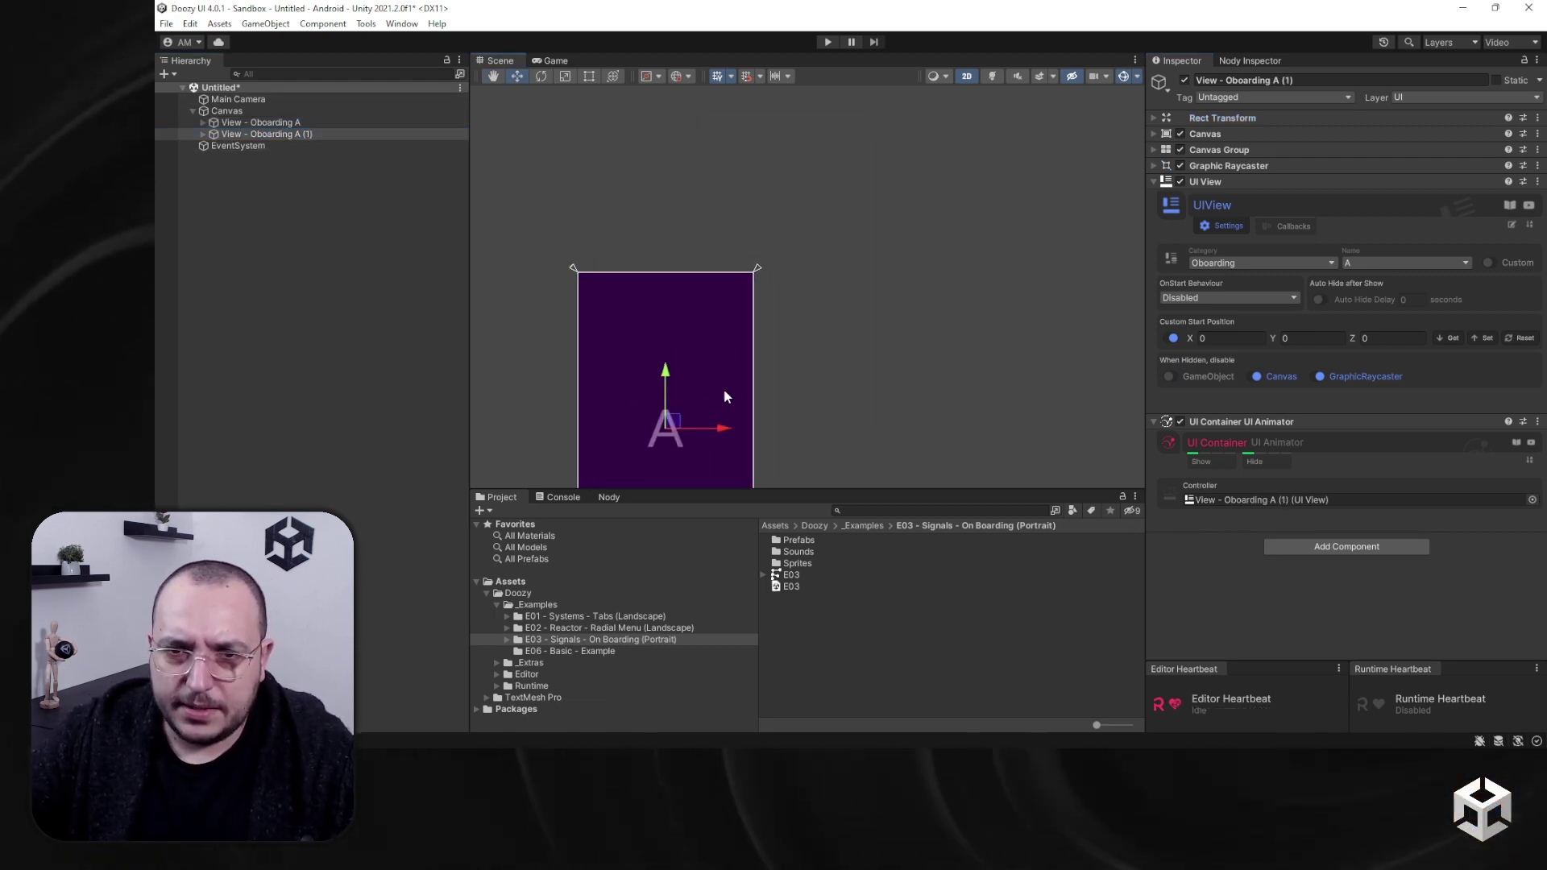
left_click_drag(726, 427, 950, 418)
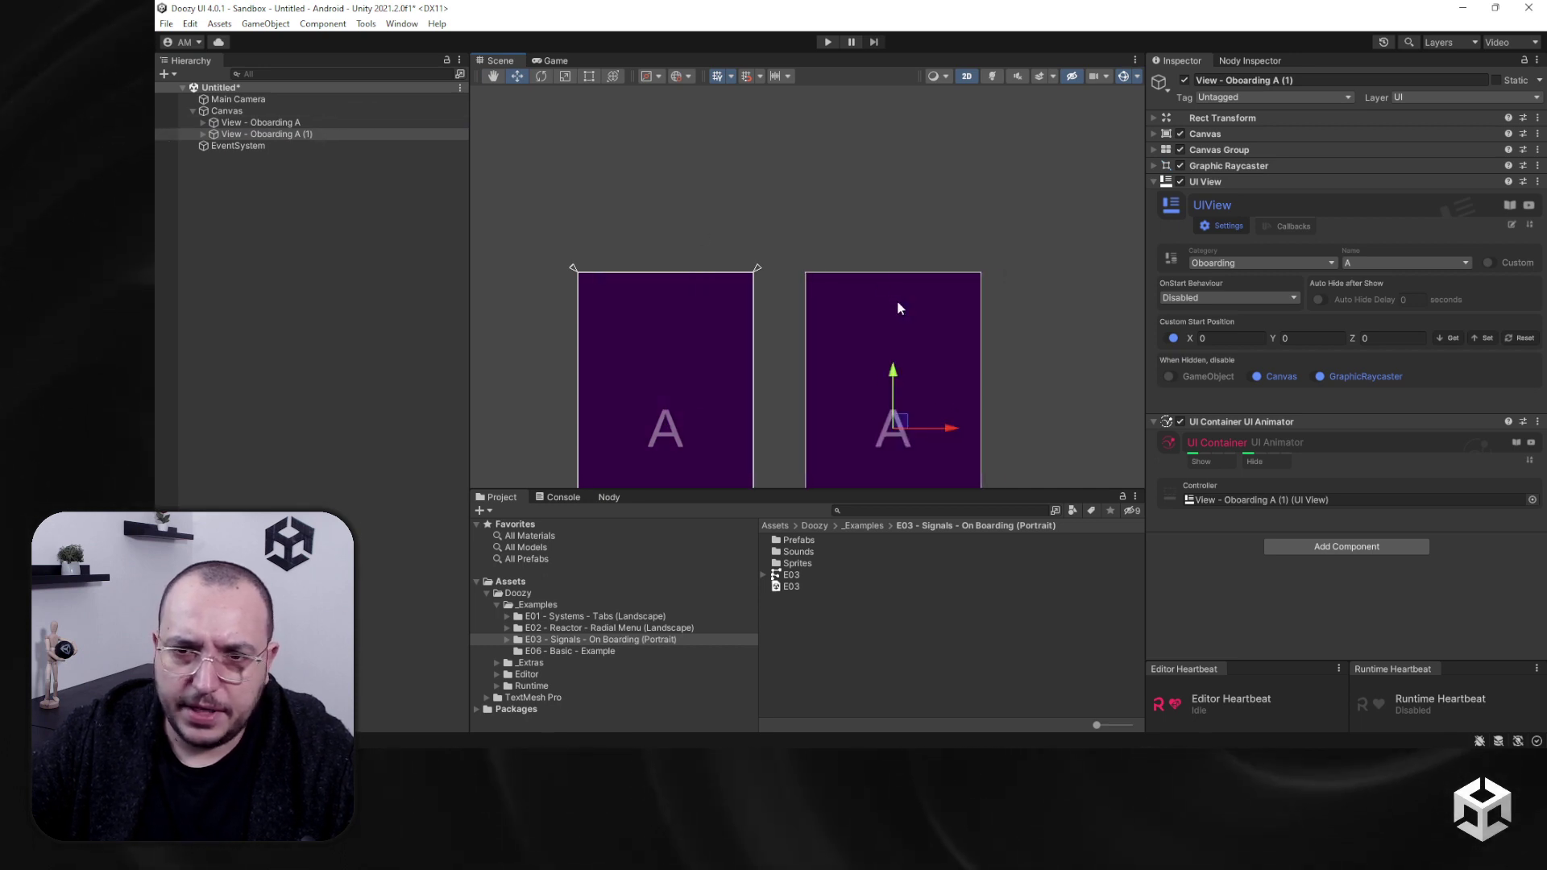
middle_click_drag(897, 299, 779, 141)
key("ctrl+d")
left_click_drag(830, 269, 1053, 265)
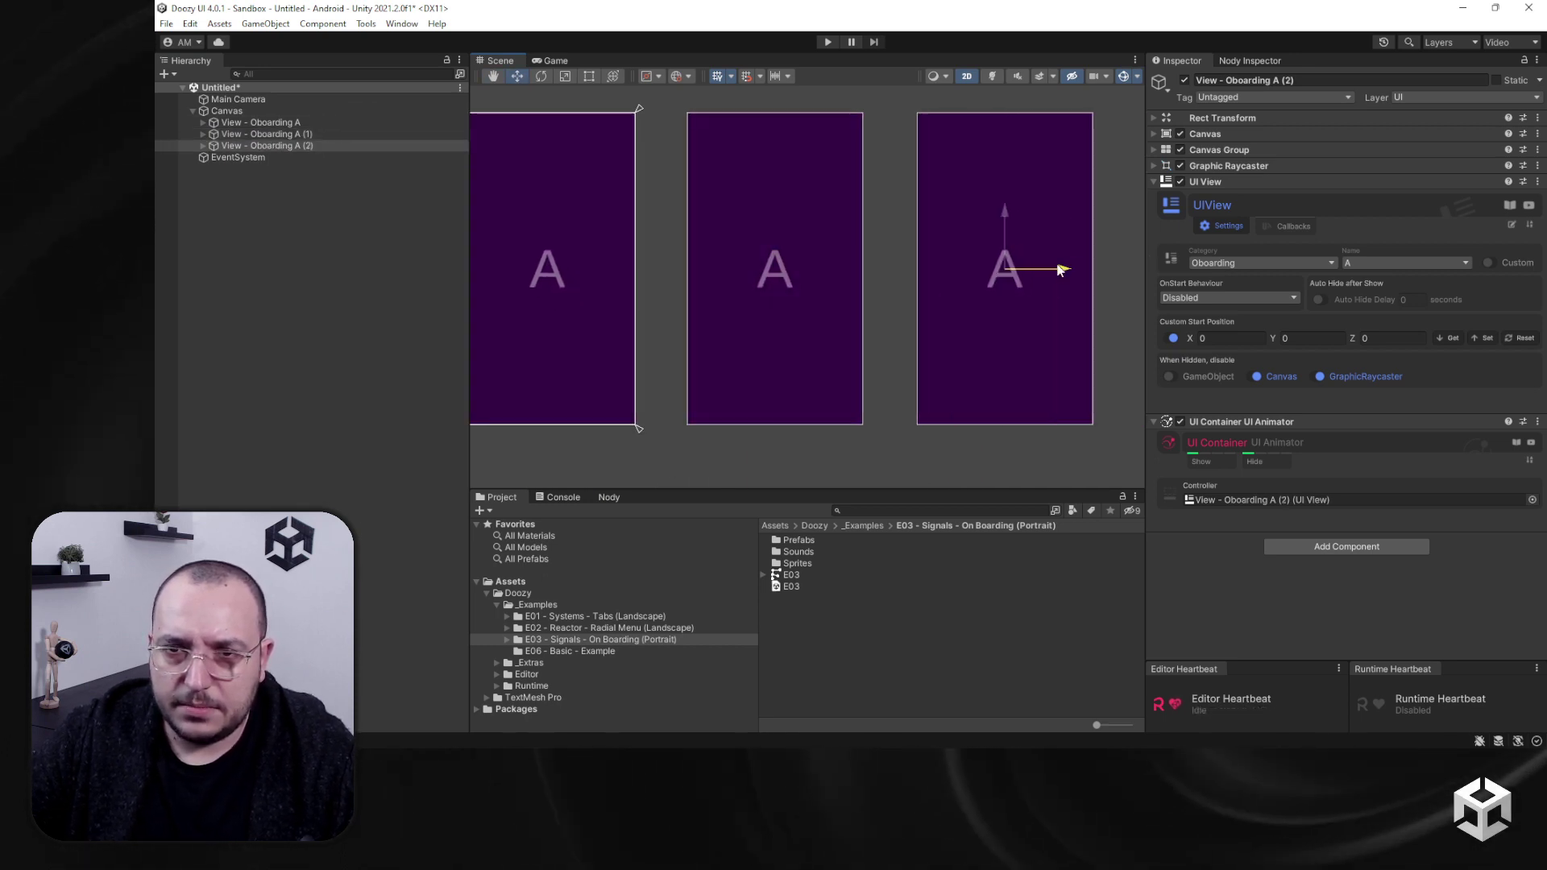
Step: Change the text of the middle view, View - Oboarding A (1), to the letter B
left_click(299, 123)
left_click(302, 133)
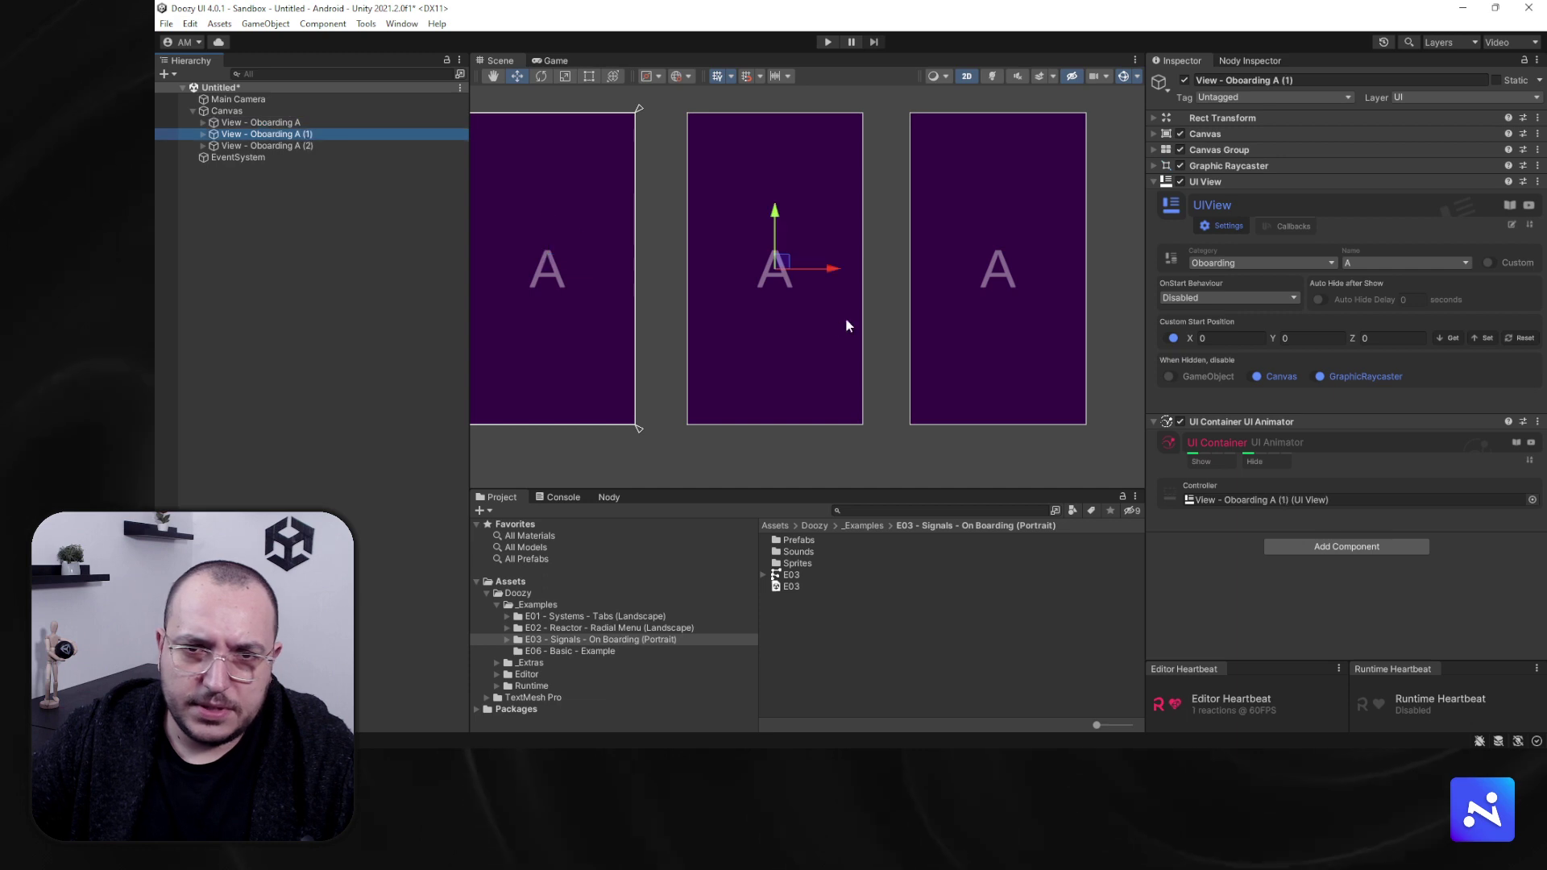
left_click(205, 134)
left_click(235, 158)
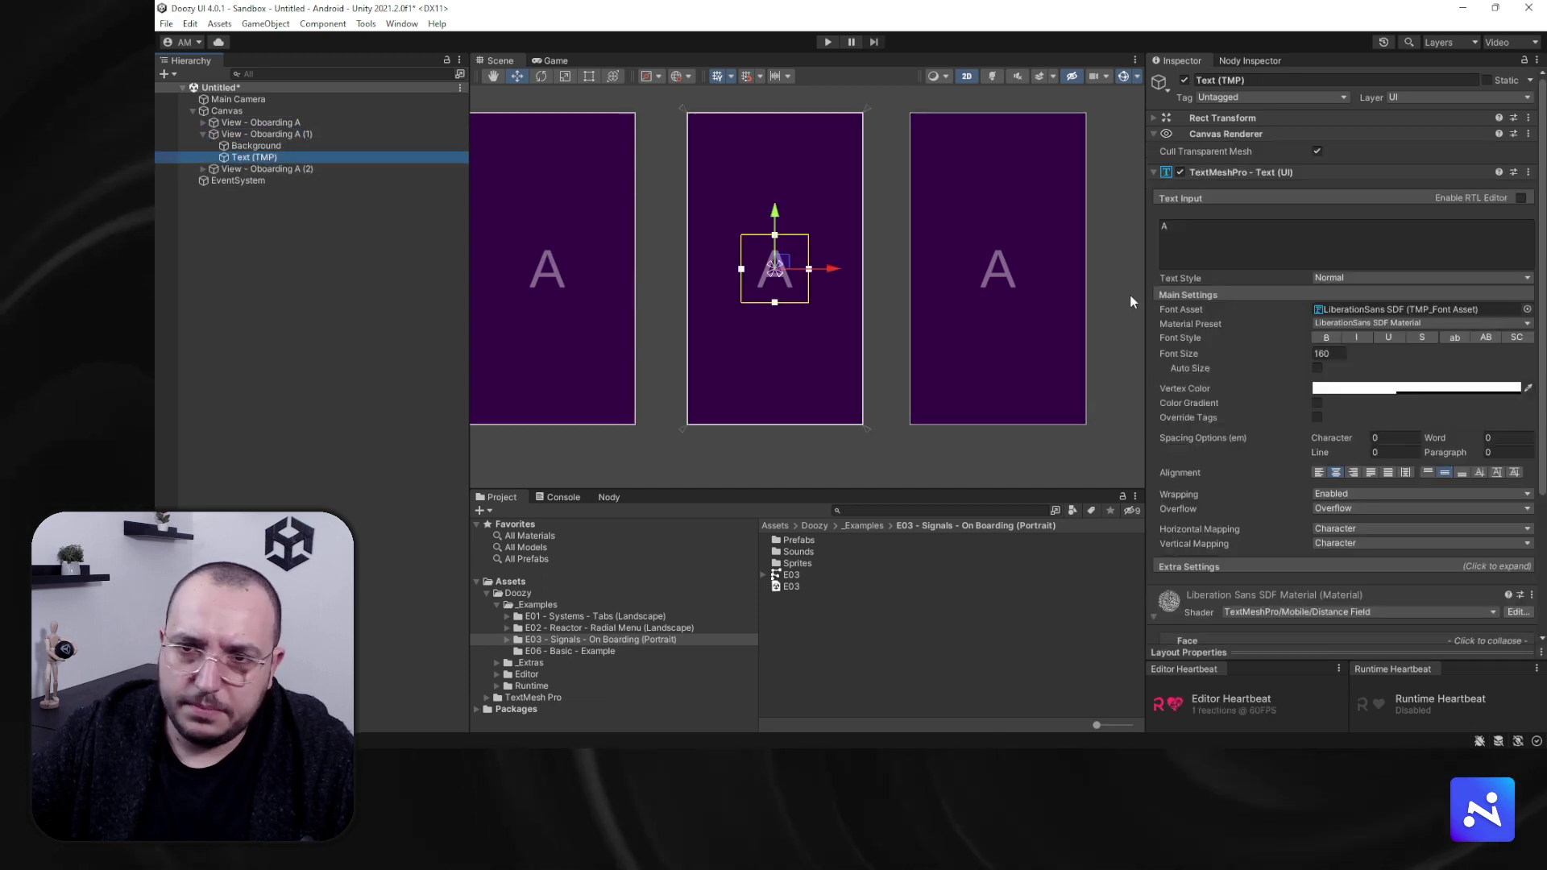
left_click(1193, 259)
type("B")
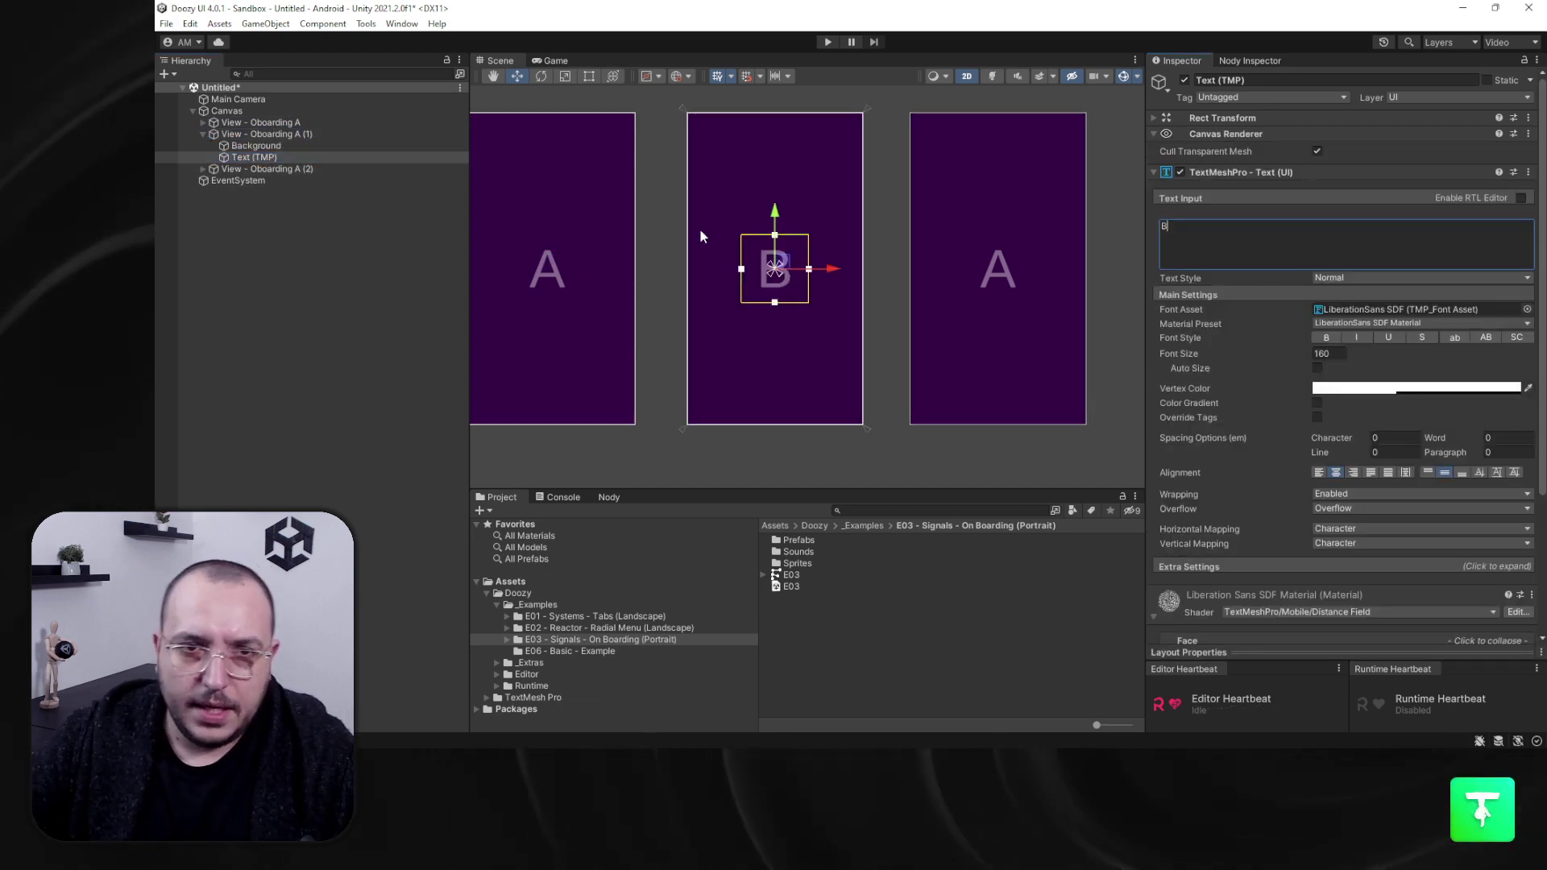
Step: Set the middle view's UIView name to B, rename its object to View - Oboarding B and collapse its children
left_click(296, 135)
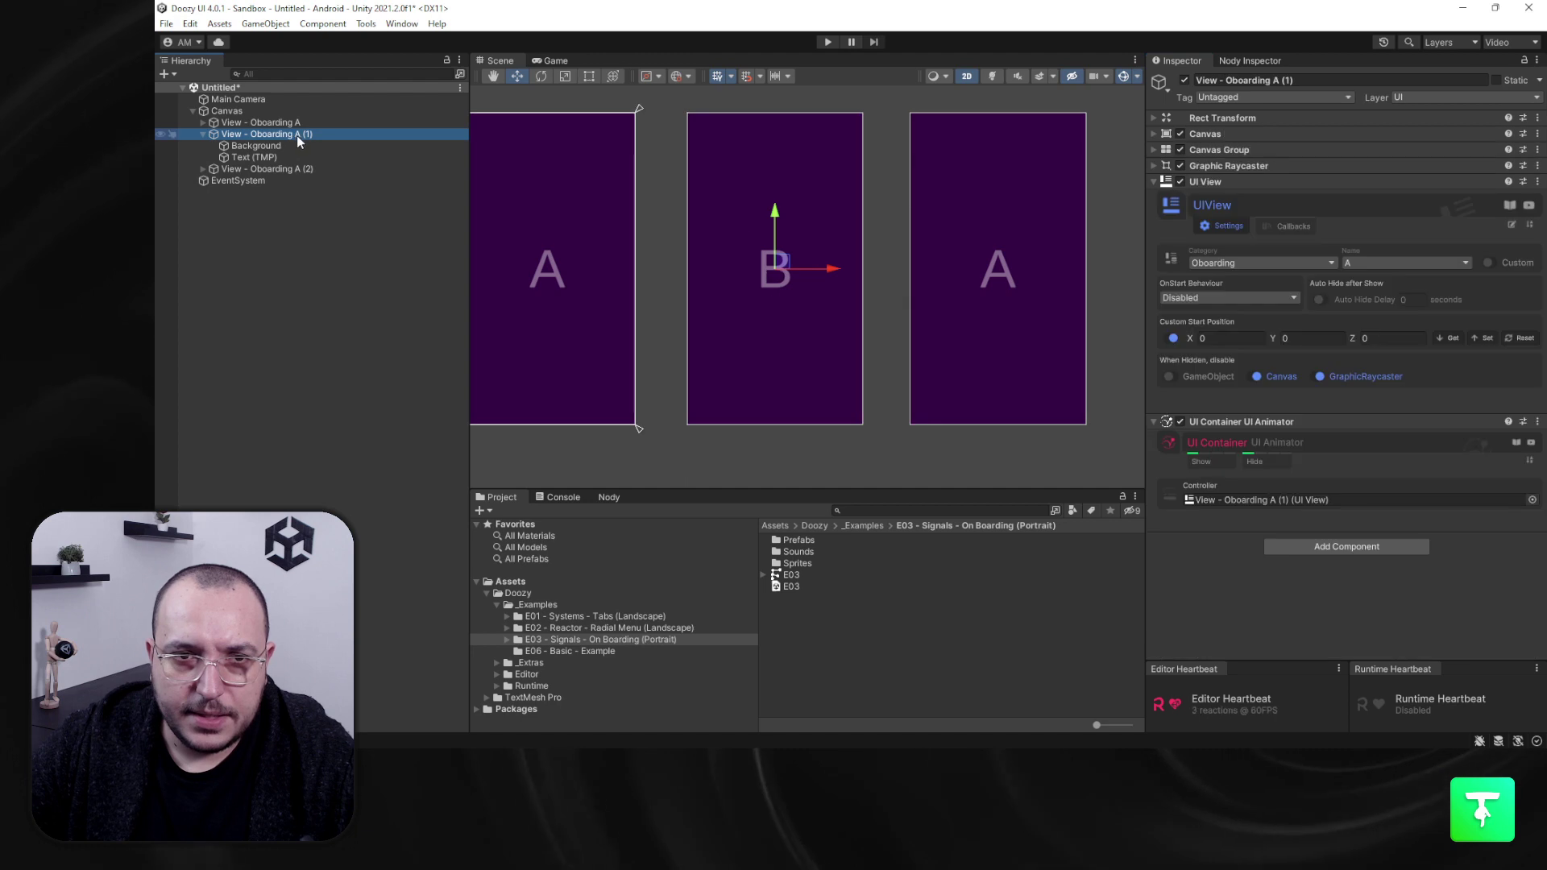
left_click(1344, 263)
left_click(1376, 296)
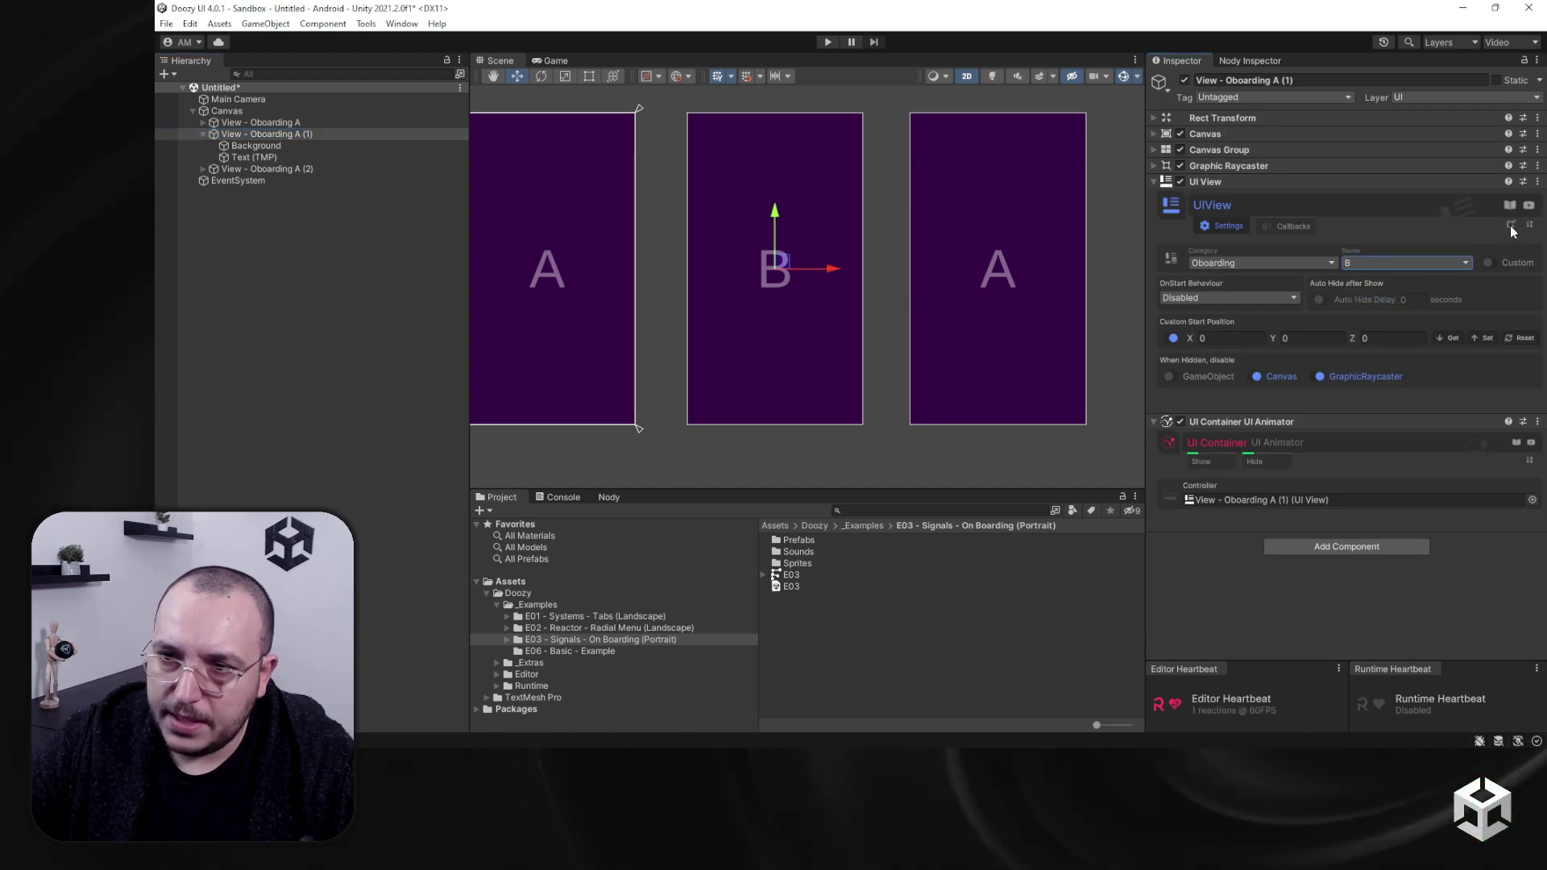
left_click(202, 134)
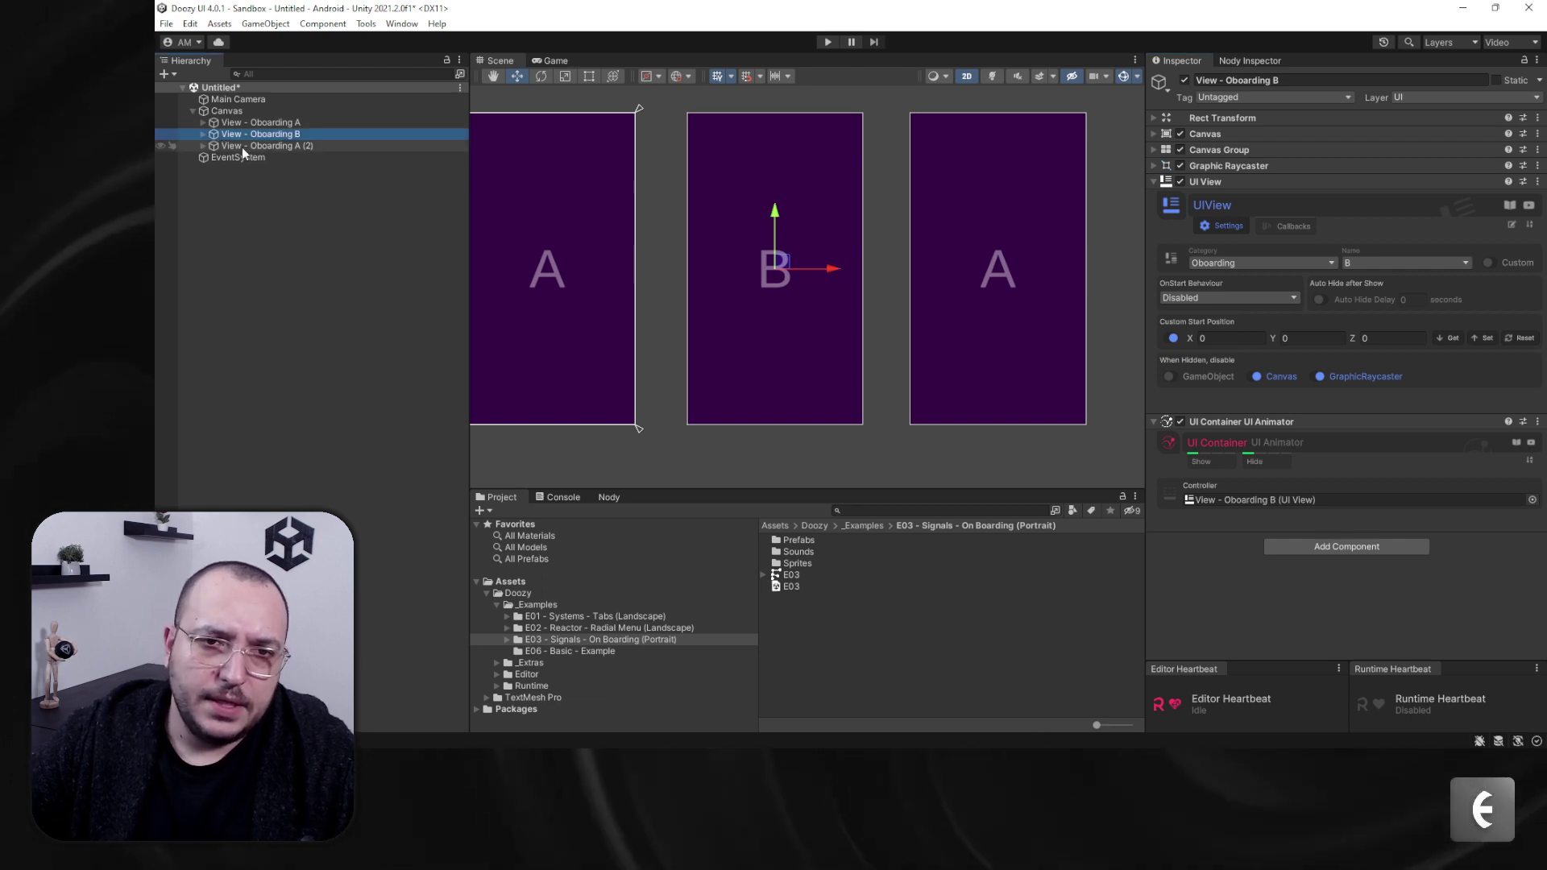
Step: Change the text of the third view, View - Oboarding A (2), to the letter C
left_click(242, 147)
left_click(203, 146)
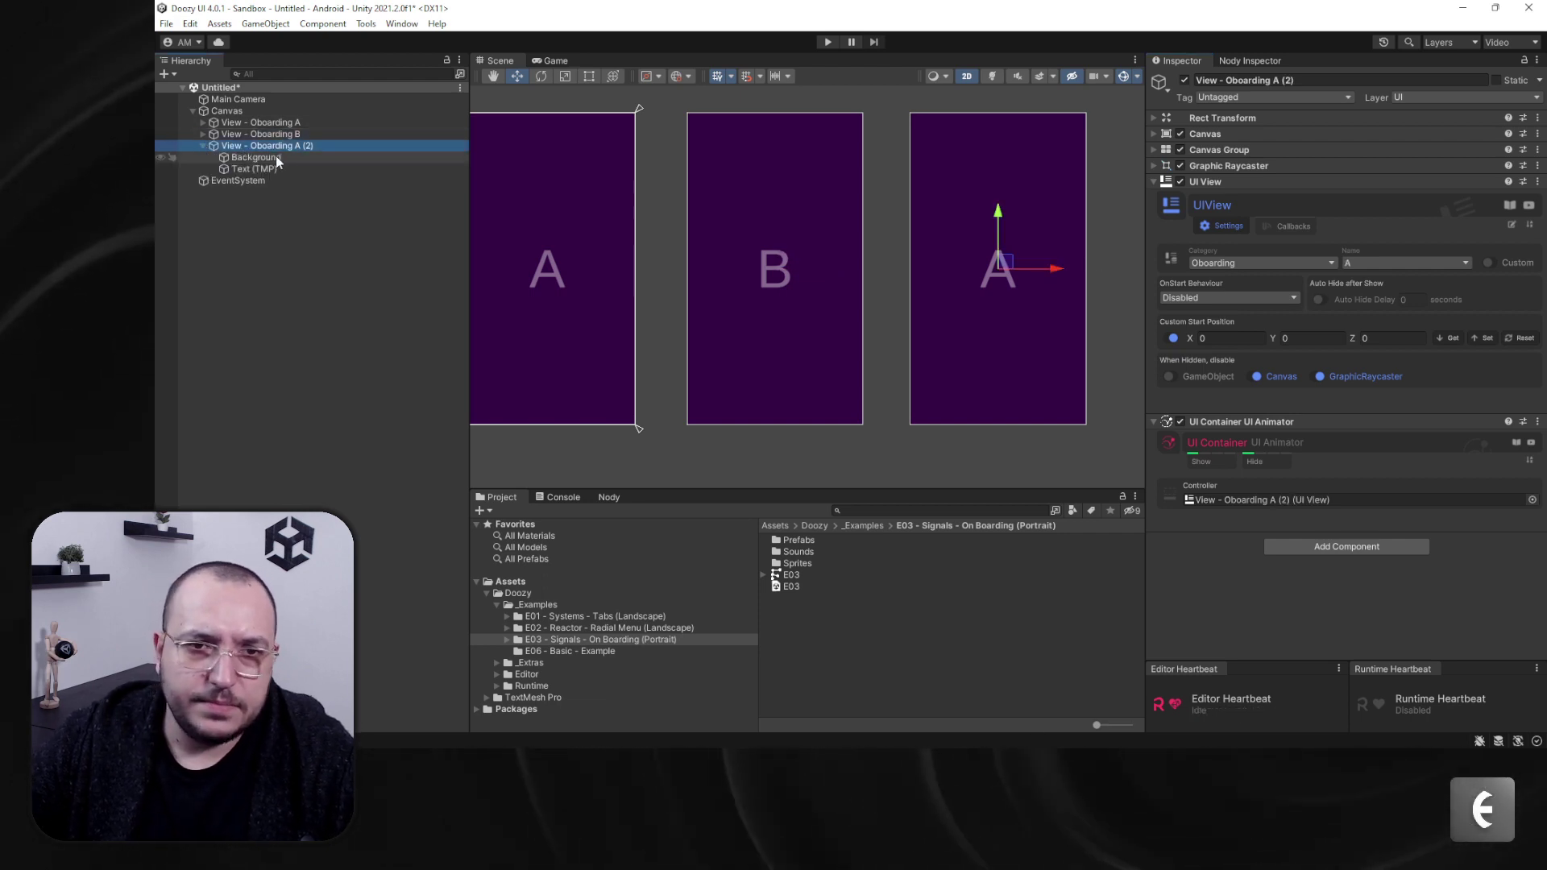
left_click(242, 168)
type("C")
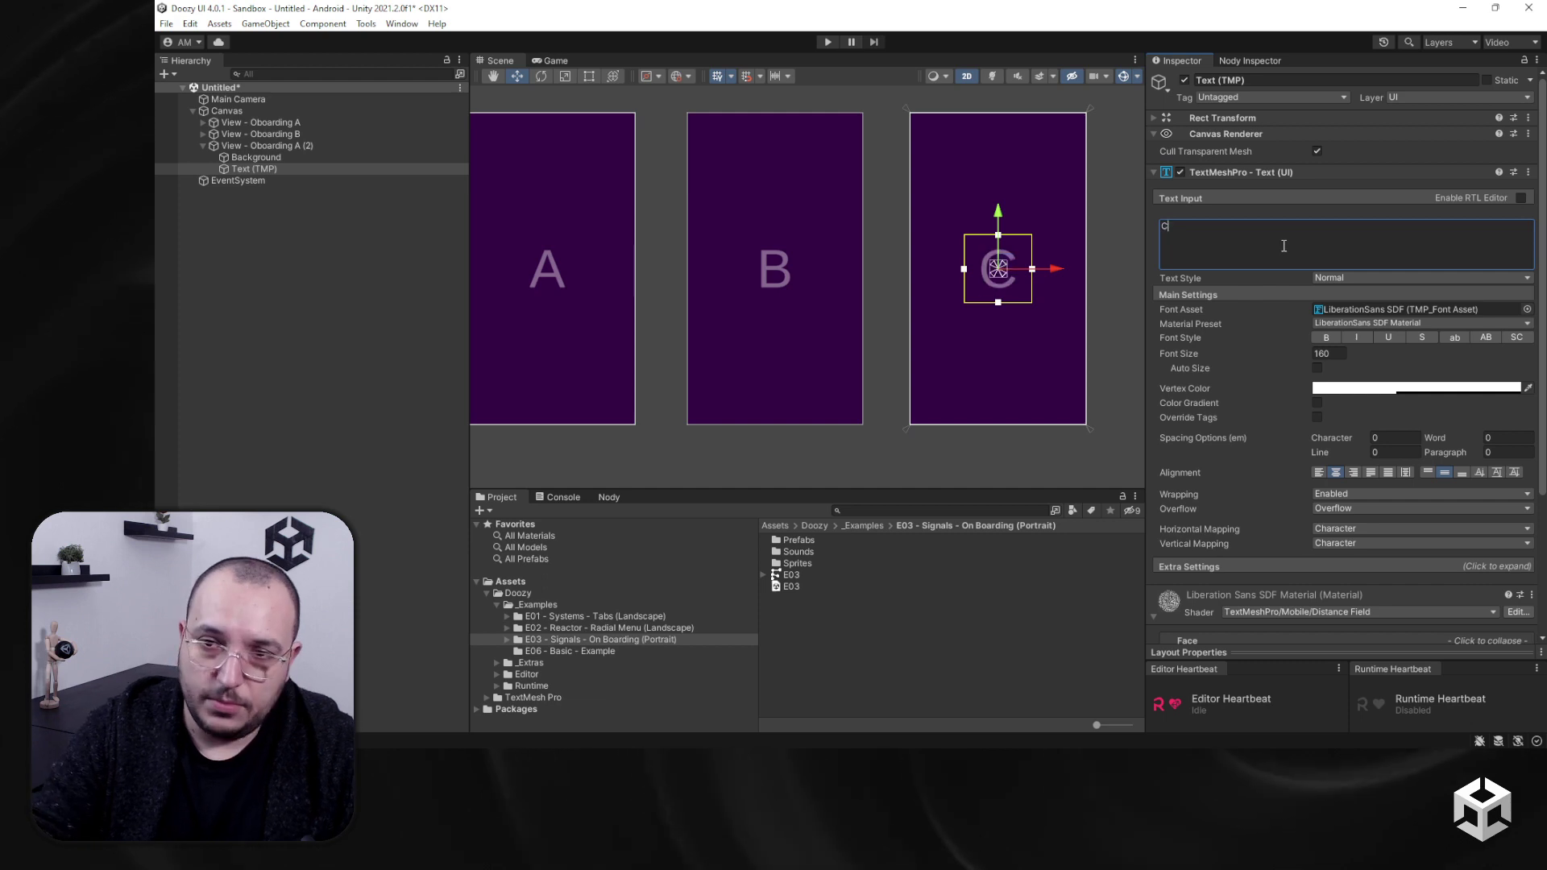
Step: Set the third onboarding view's name to C in its UI View settings and shift it slightly farther from view B
left_click(261, 145)
left_click(1403, 263)
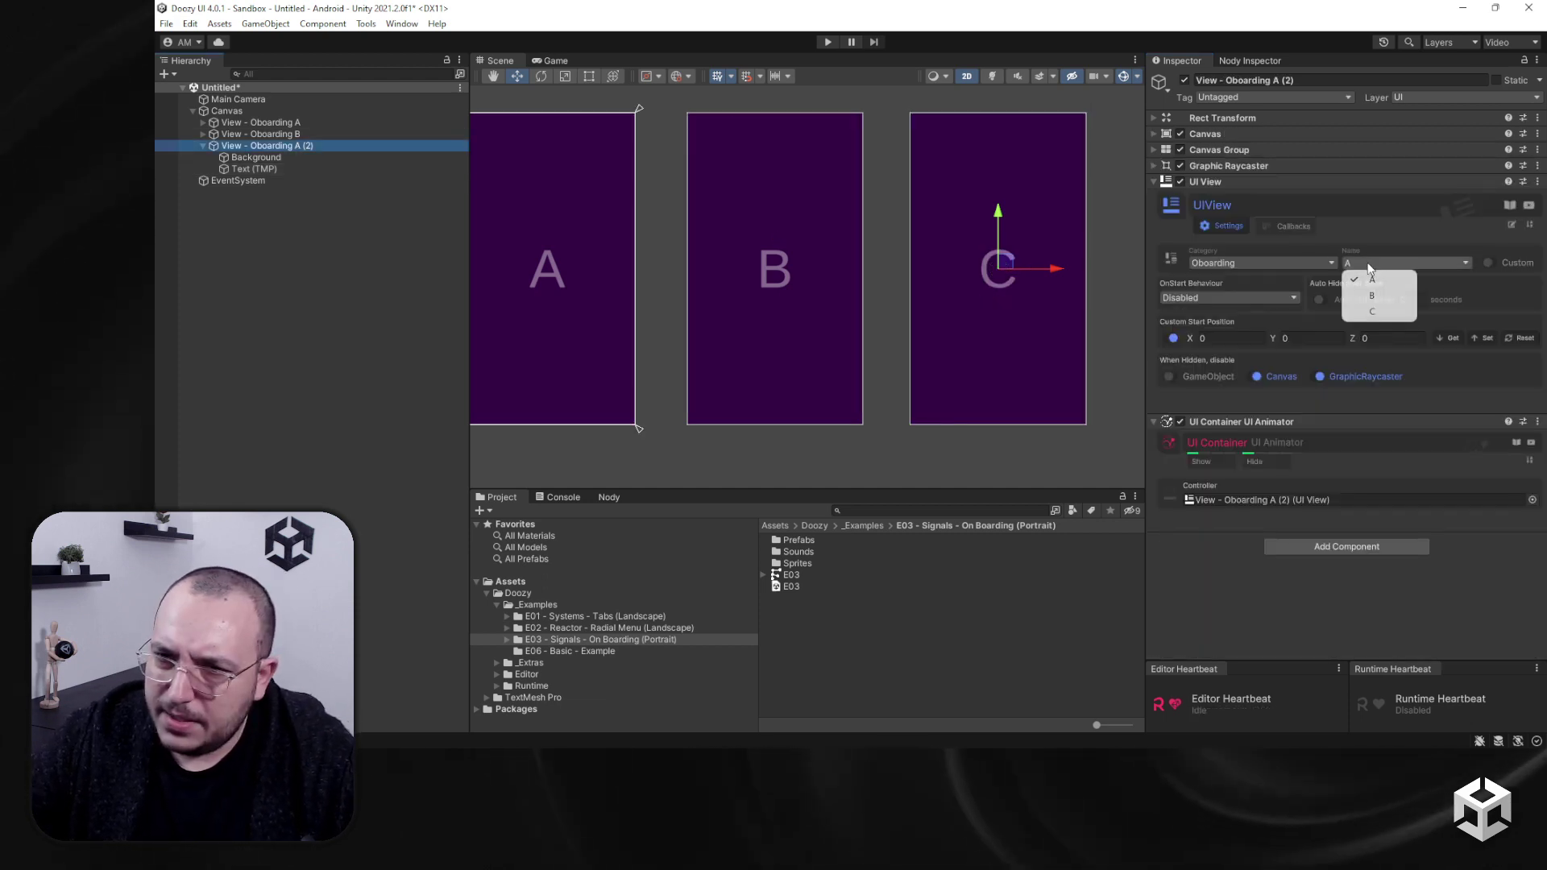
left_click(1386, 313)
scroll(958, 353, "down", 2)
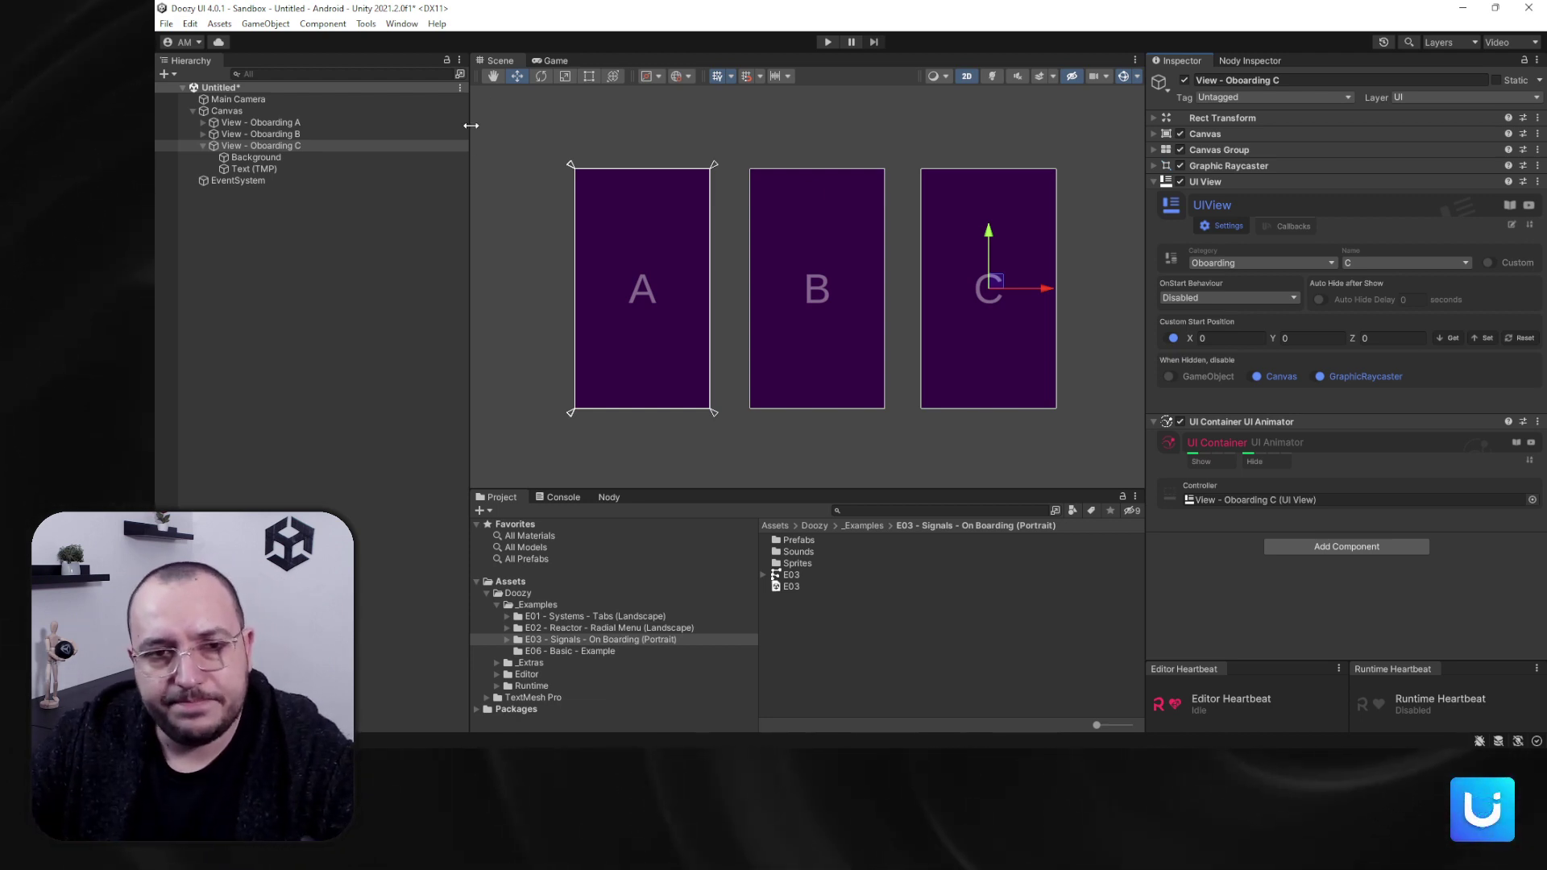
left_click(203, 146)
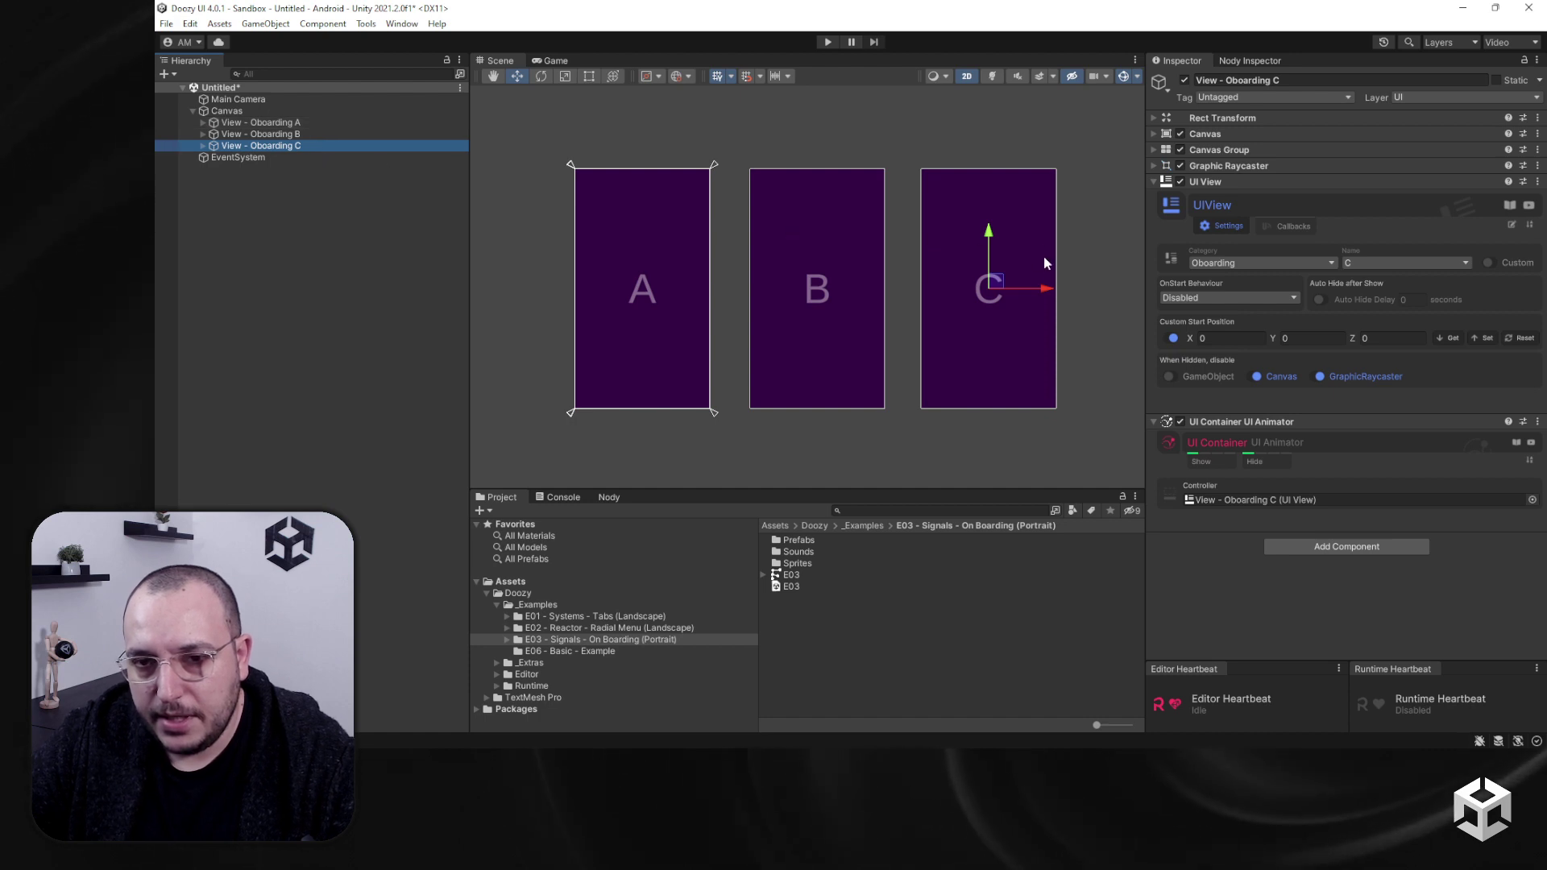
mouse_move(1047, 288)
left_mouse_down()
mouse_move(900, 296)
mouse_move(1068, 297)
left_mouse_up()
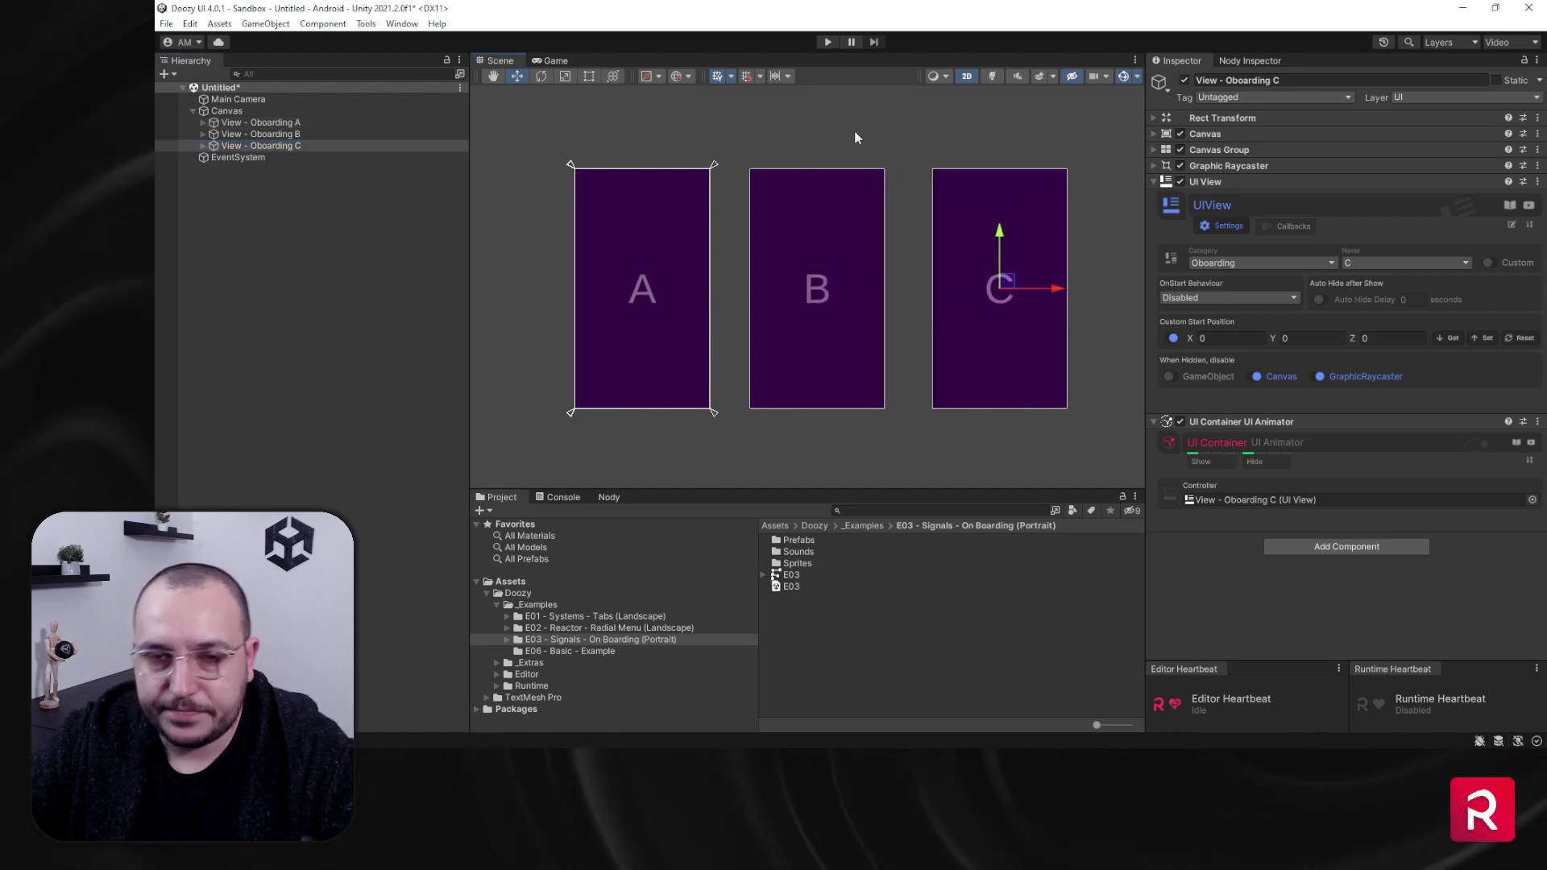
Step: Run the scene to check which onboarding view appears at start, and stop play mode
left_click(827, 41)
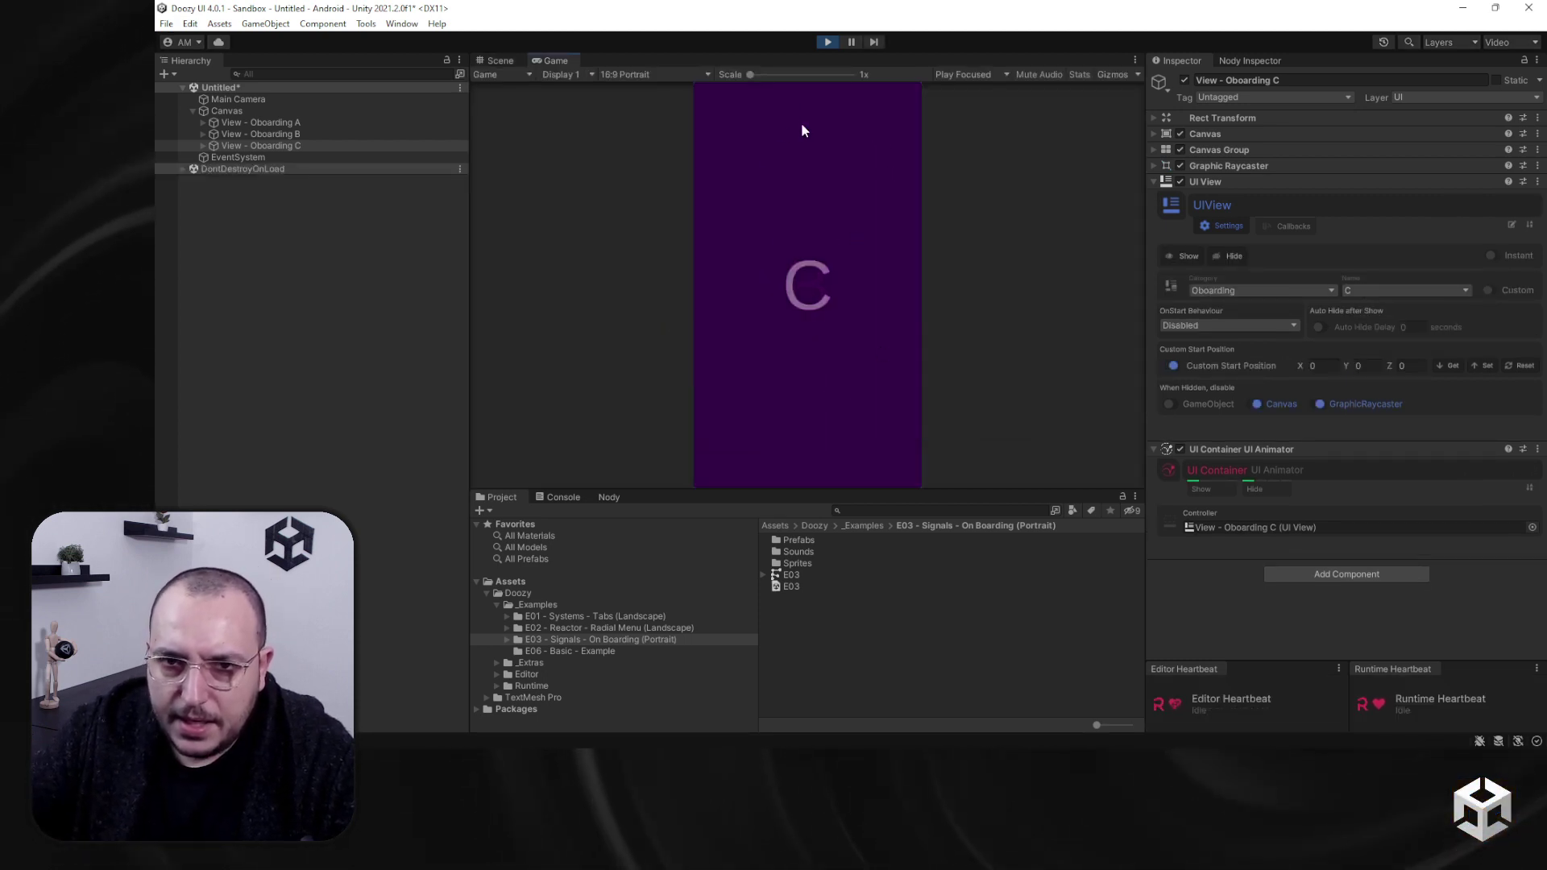
mouse_move(751, 74)
left_mouse_down()
mouse_move(851, 74)
mouse_move(751, 74)
left_mouse_up()
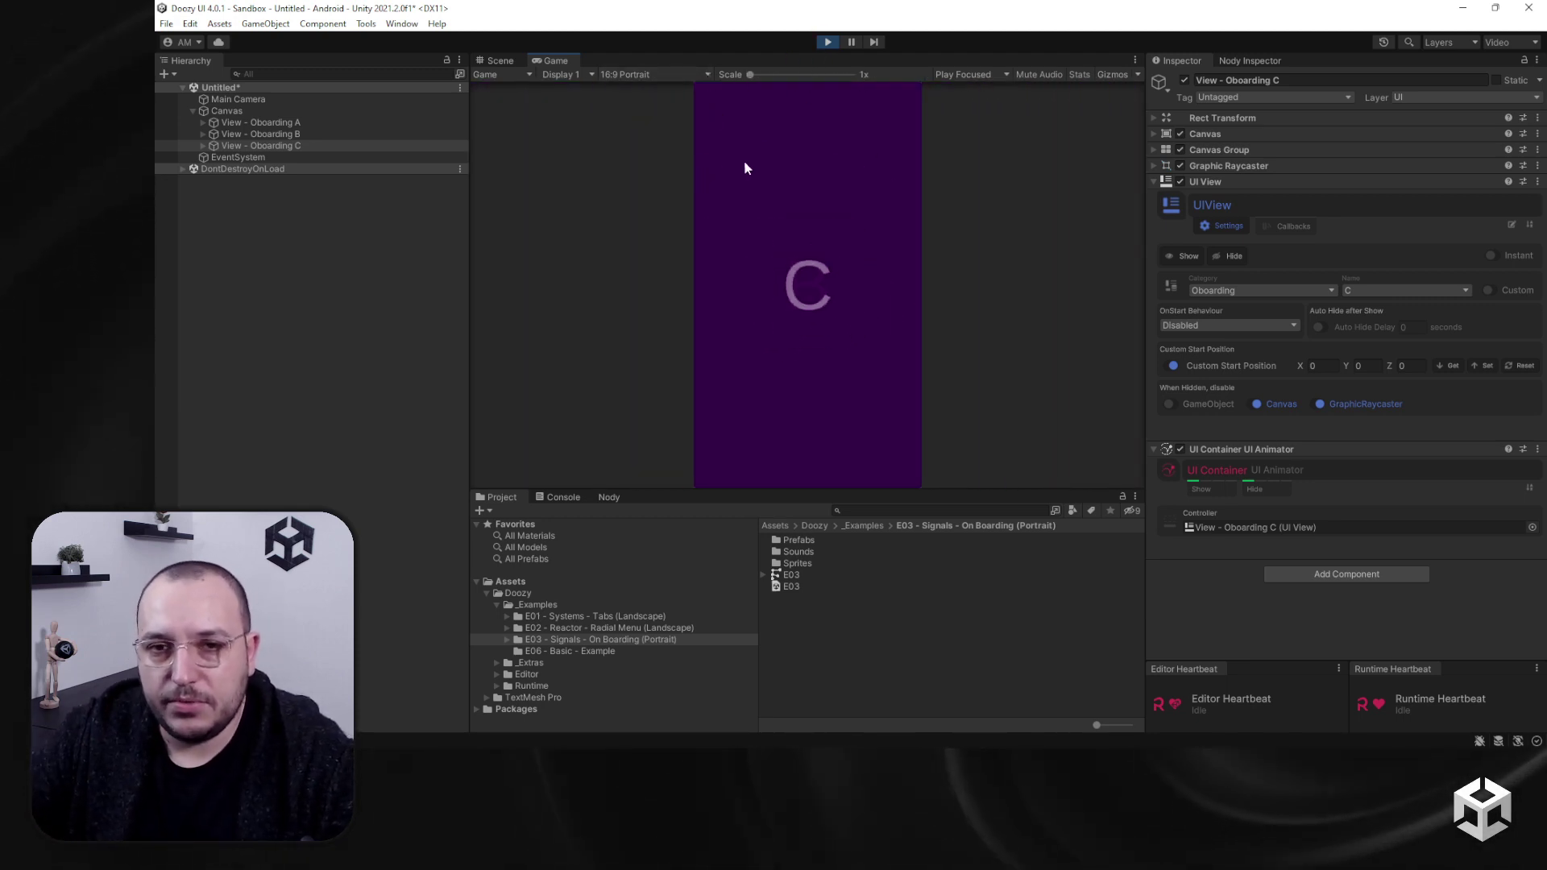
left_click(826, 41)
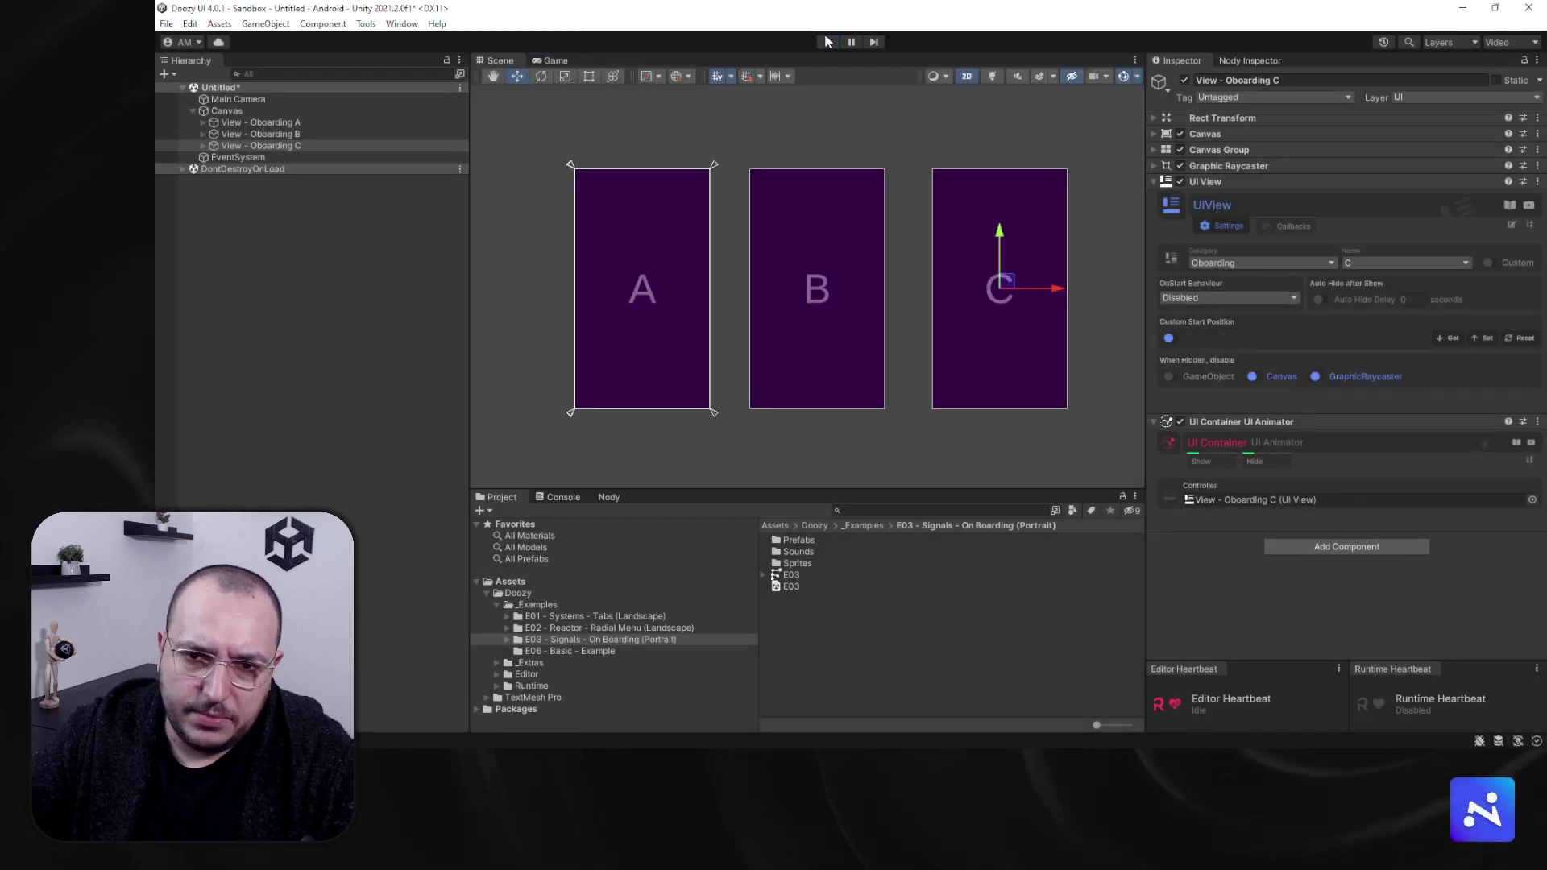
Step: Set OnStart Behaviour to Instant Hide for onboarding views A, B and C together and test it in play mode
left_click(263, 121, "shift")
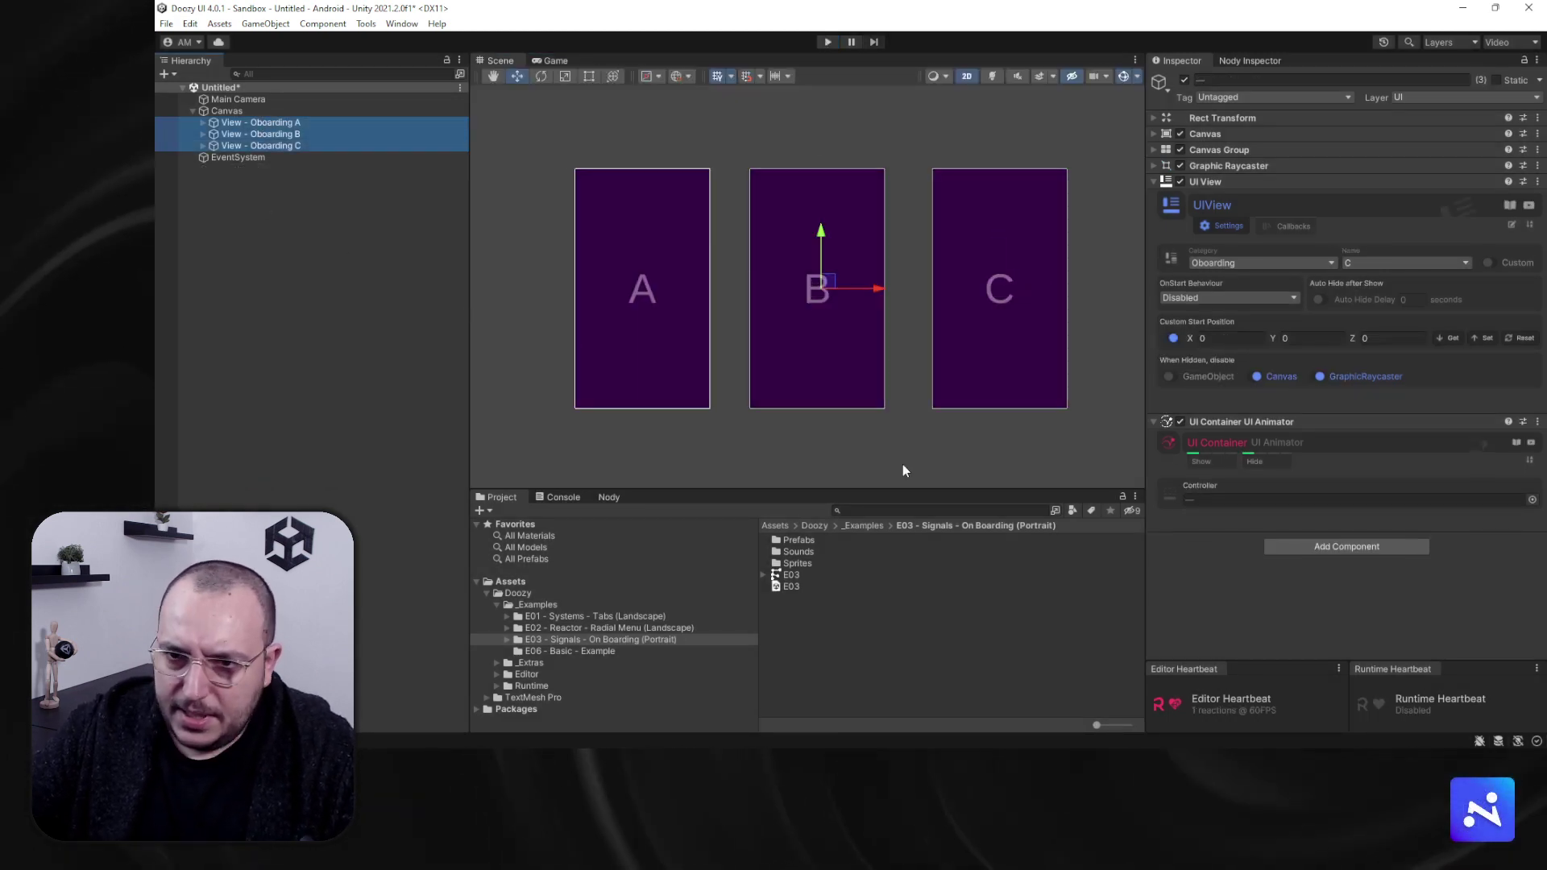
left_click(1186, 297)
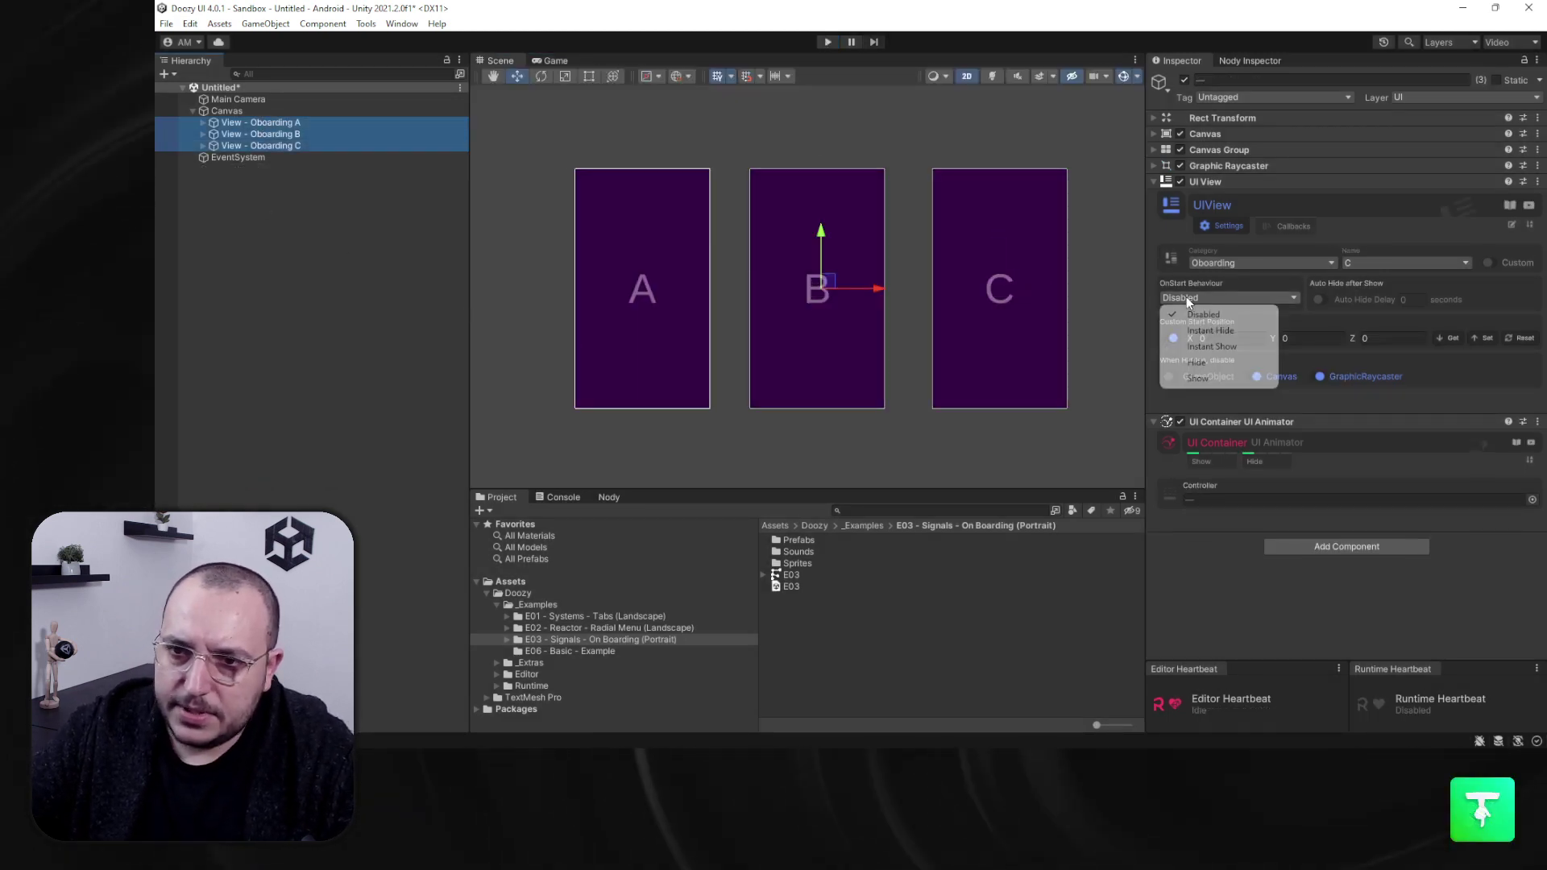
left_click(1226, 330)
left_click(624, 472)
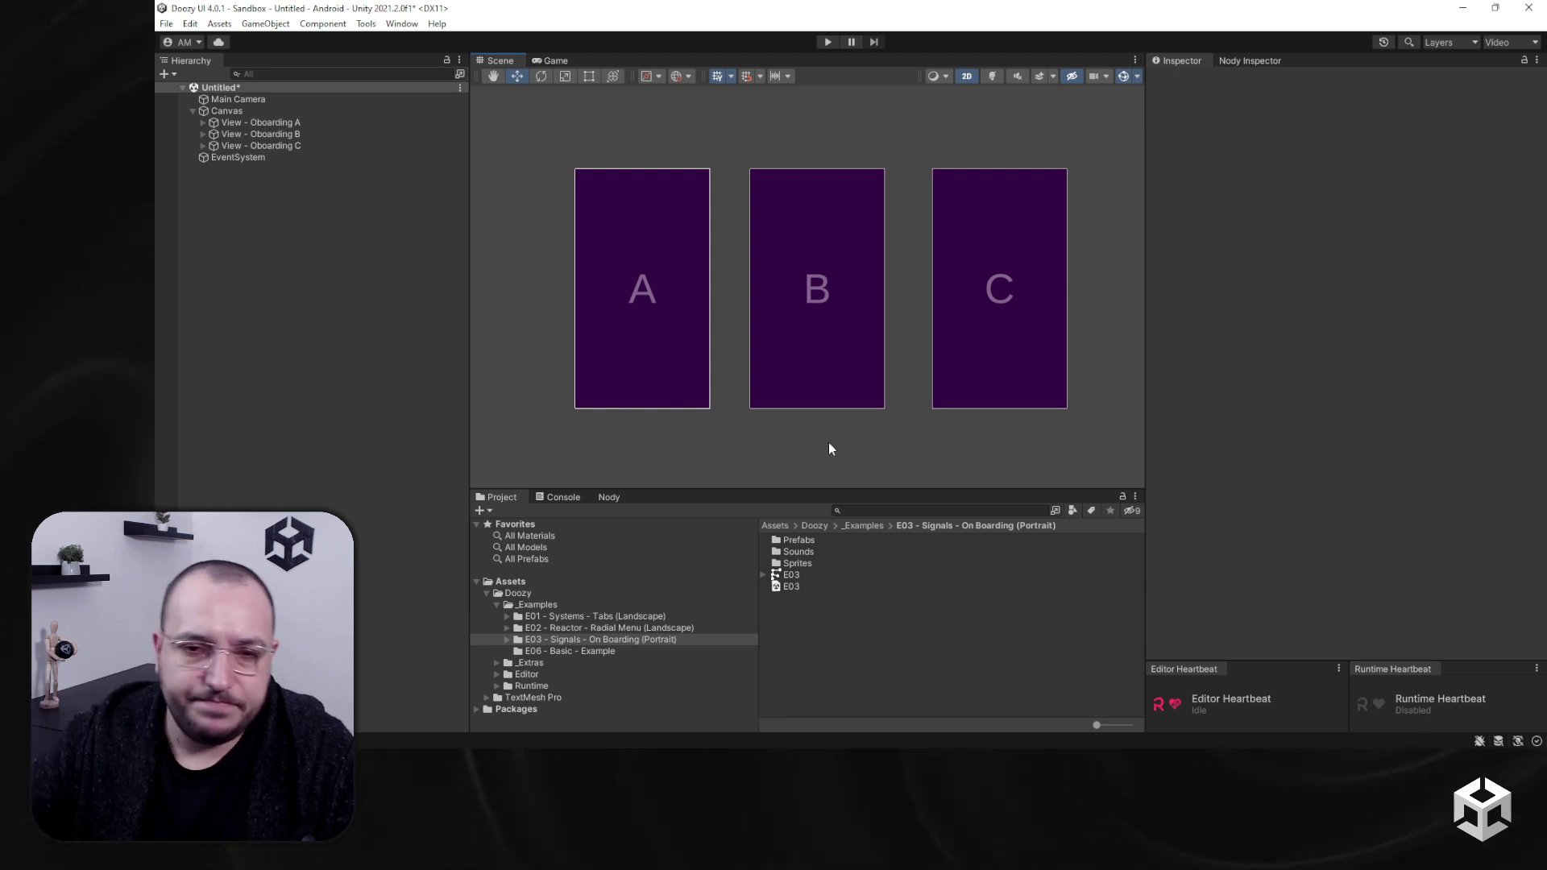
left_click(828, 42)
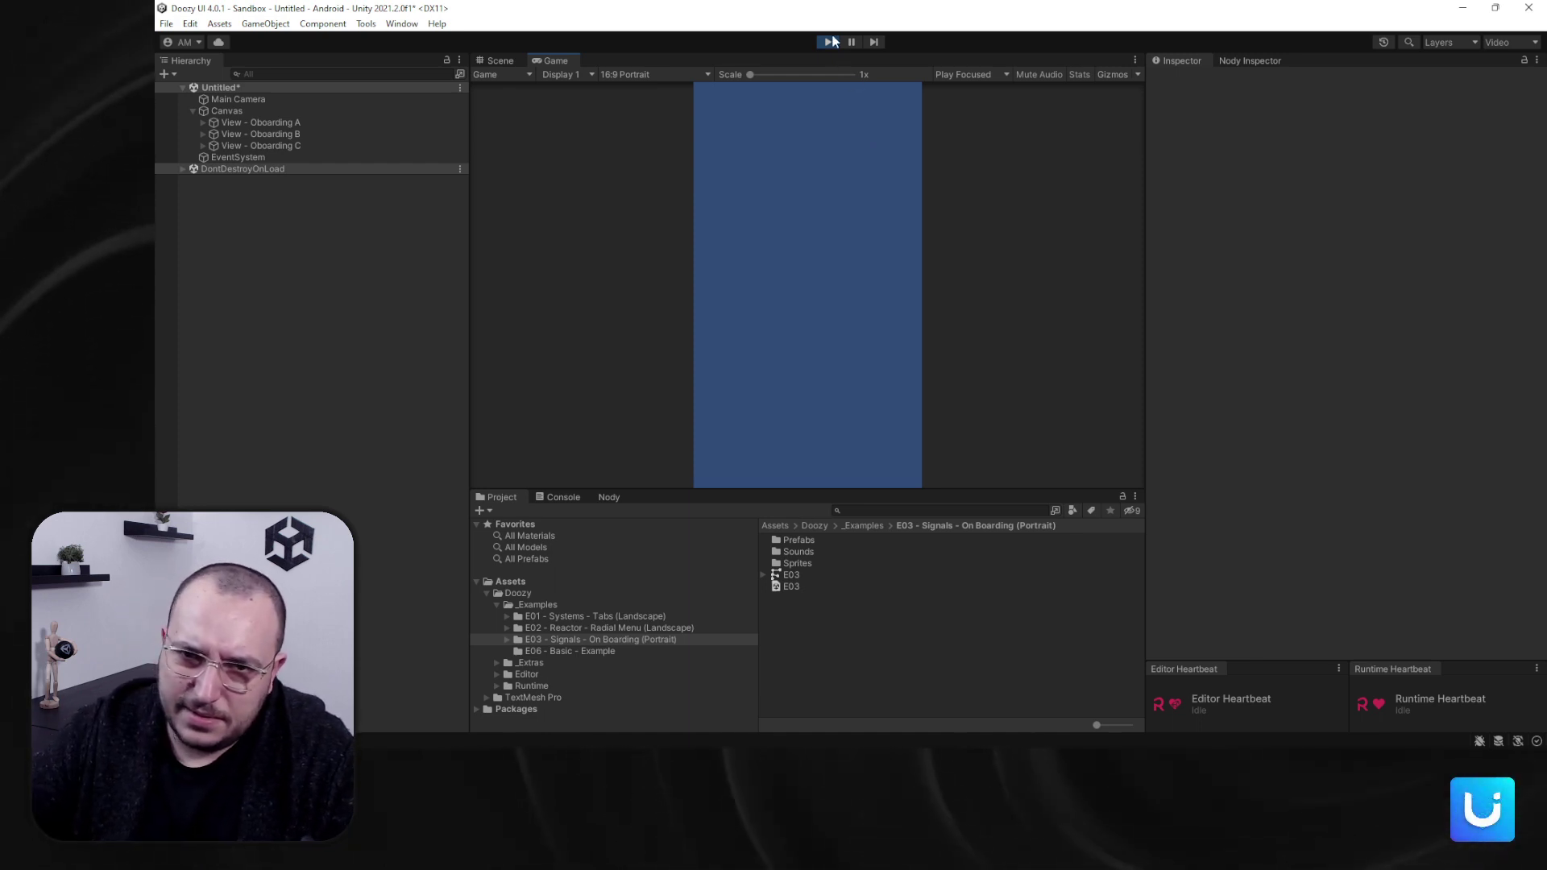
key("ctrl+p")
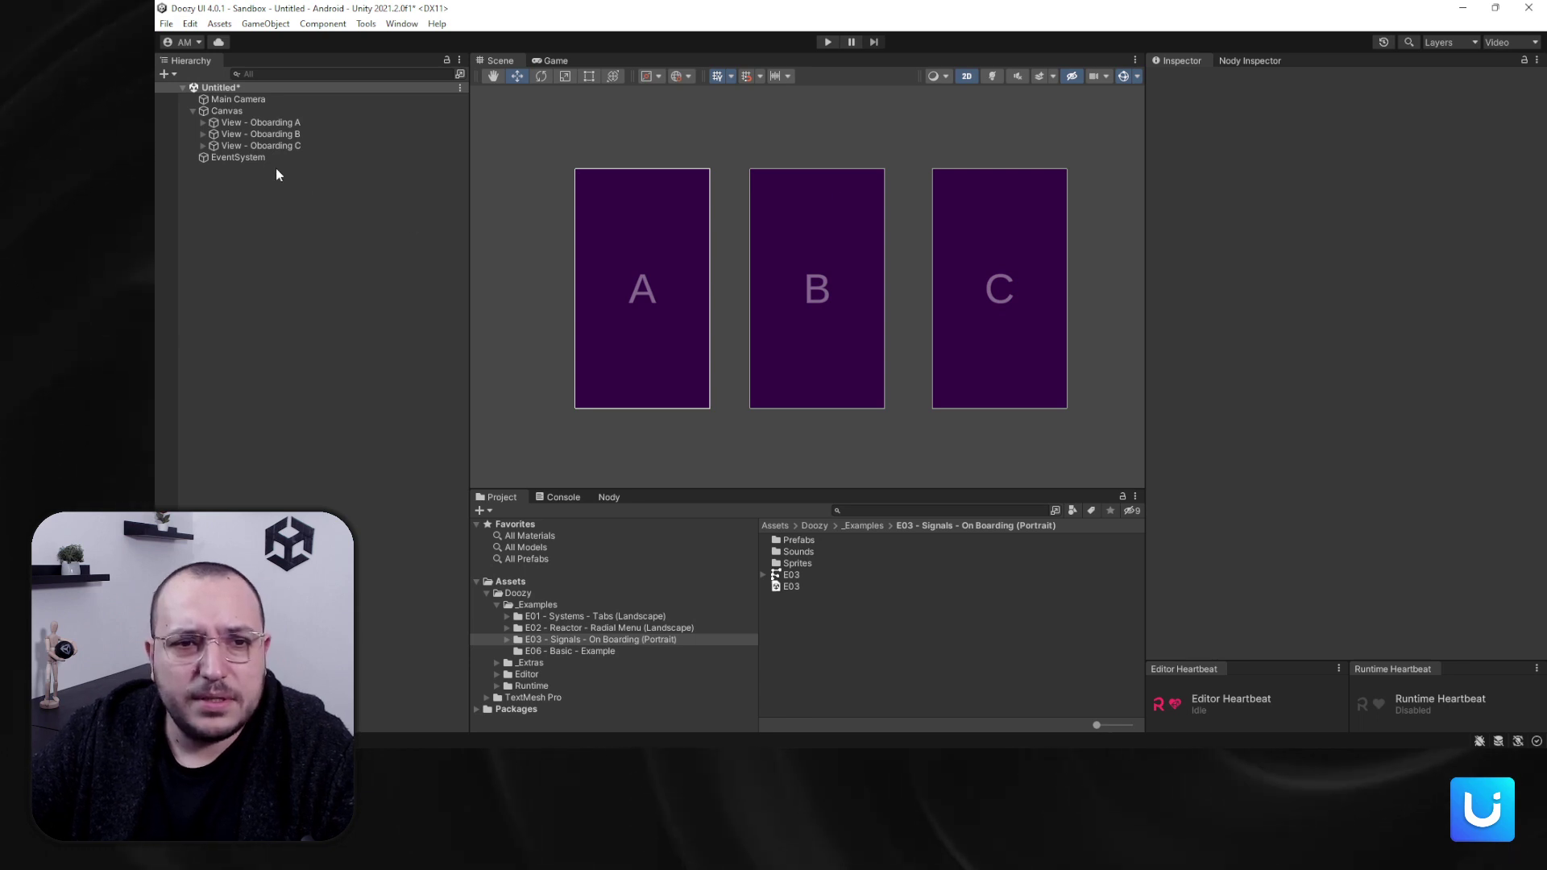
Step: Set the Main Camera's background colour to RGB 18, 18, 18 on the 0-255 scale
left_click(242, 99)
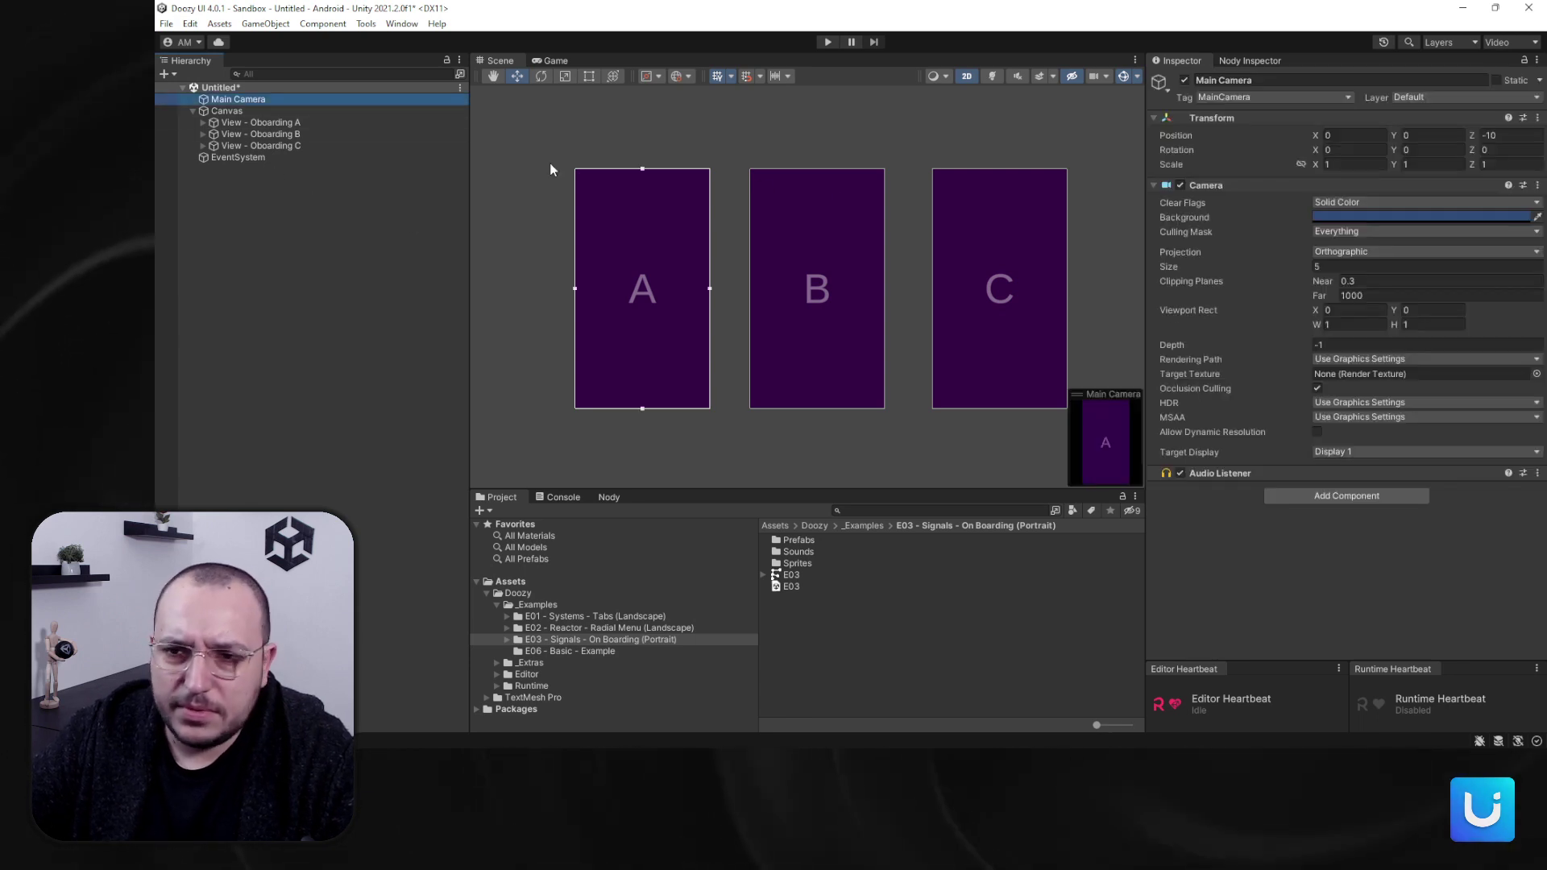
left_click(1341, 218)
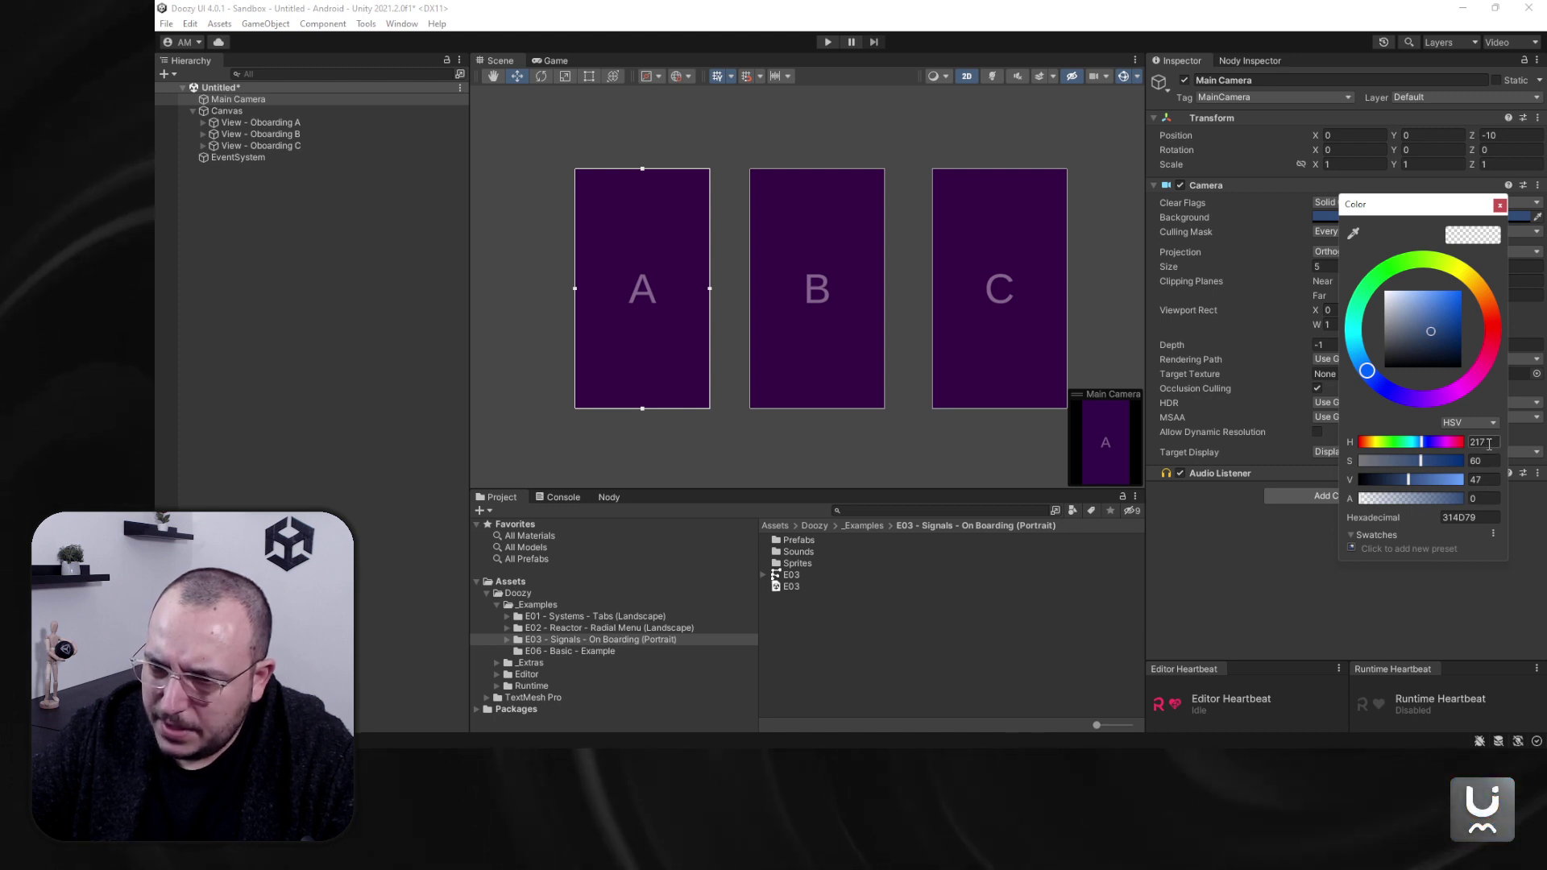
left_click(1470, 423)
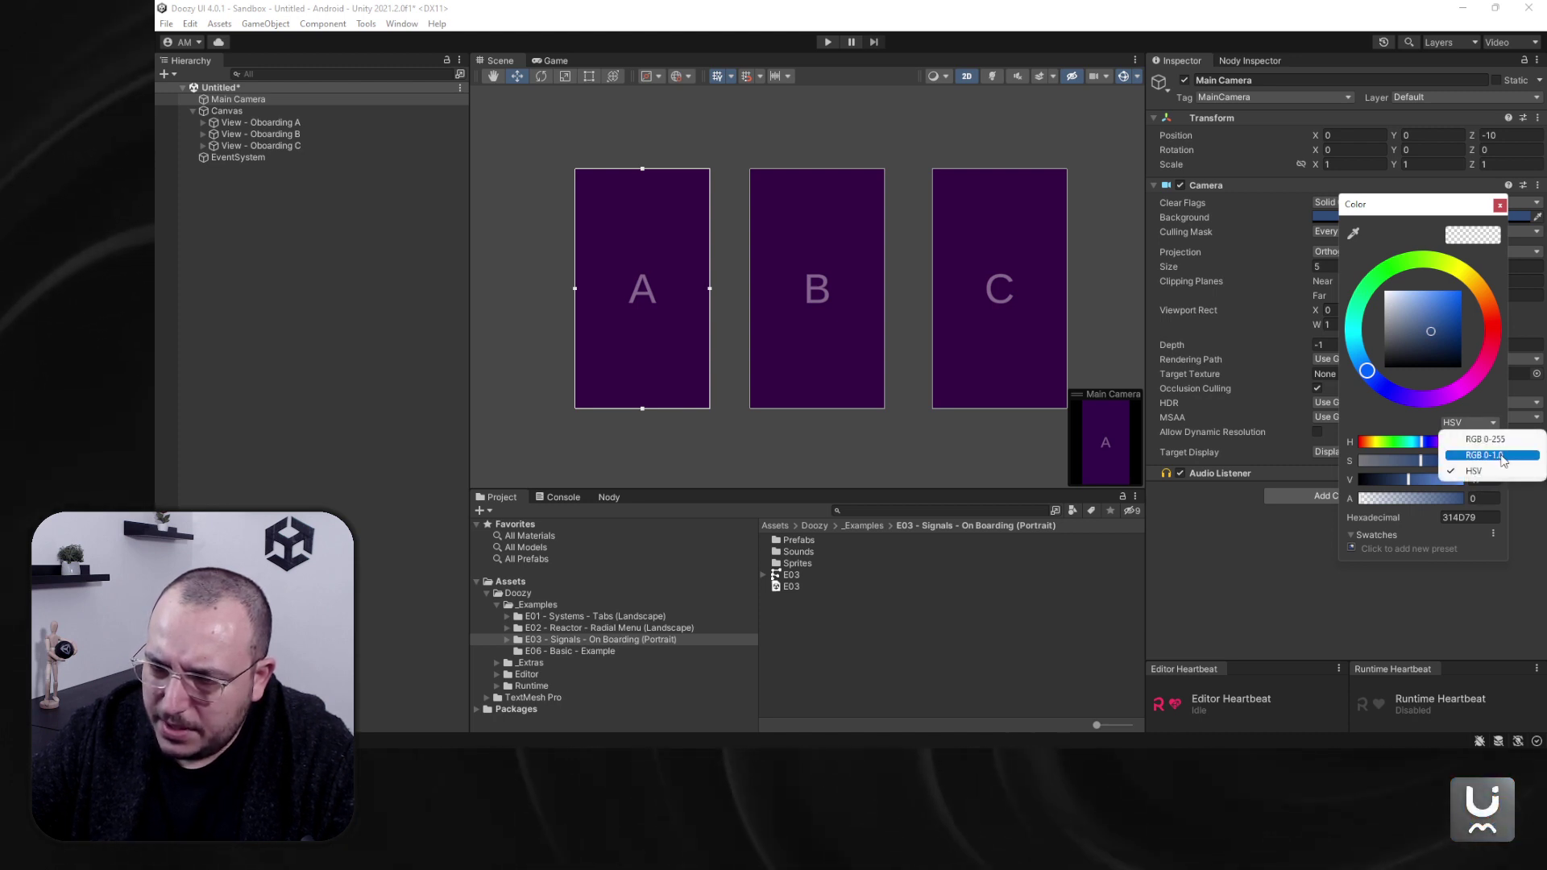
left_click(1504, 442)
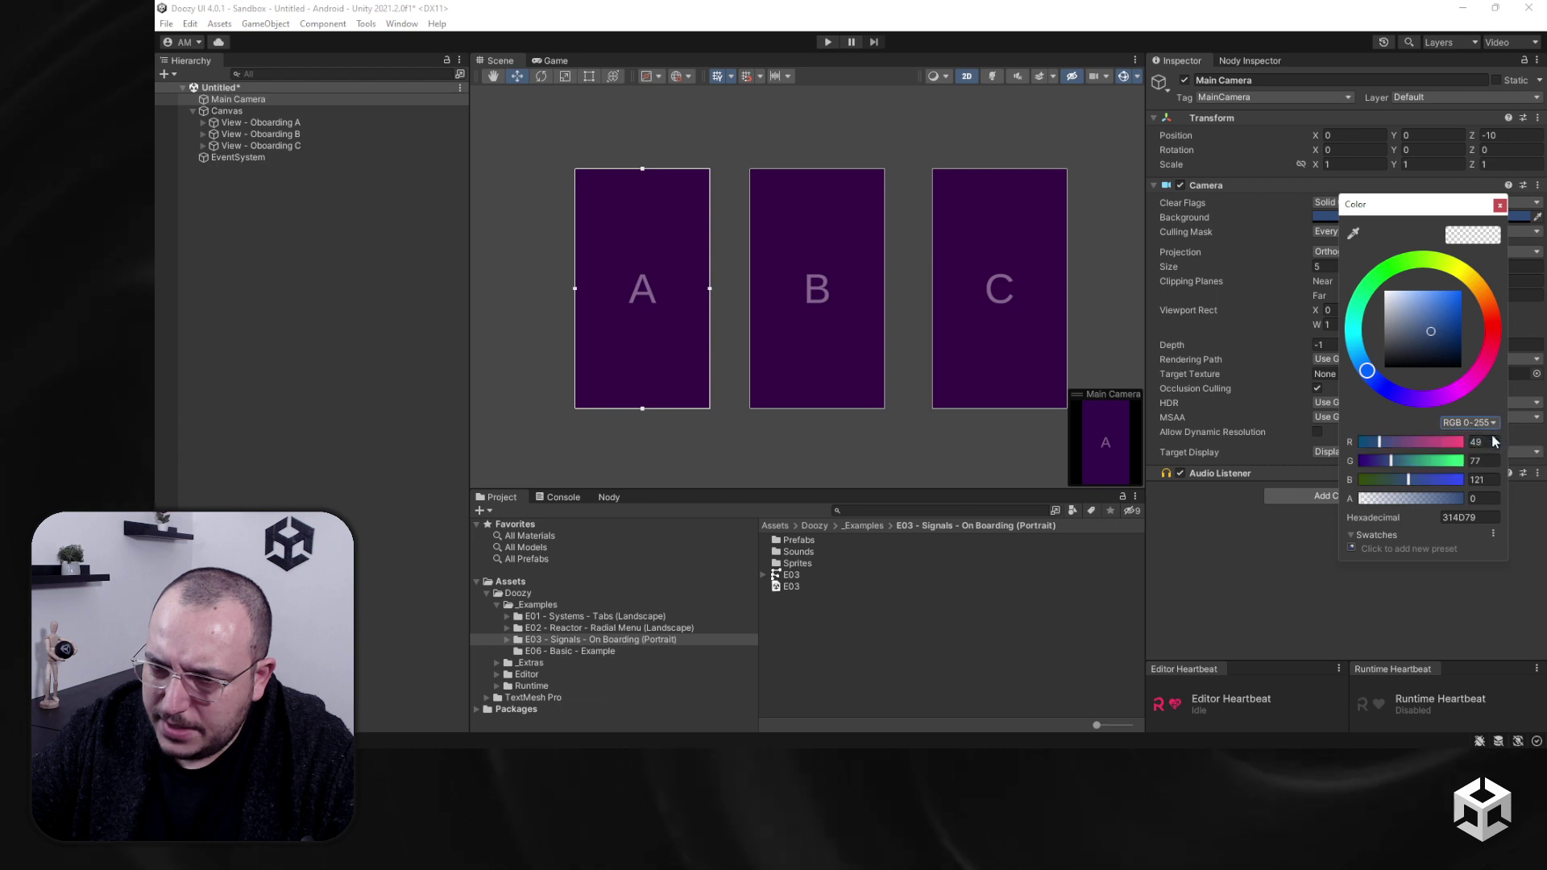
type("18")
key("Tab")
type("18")
key("Tab")
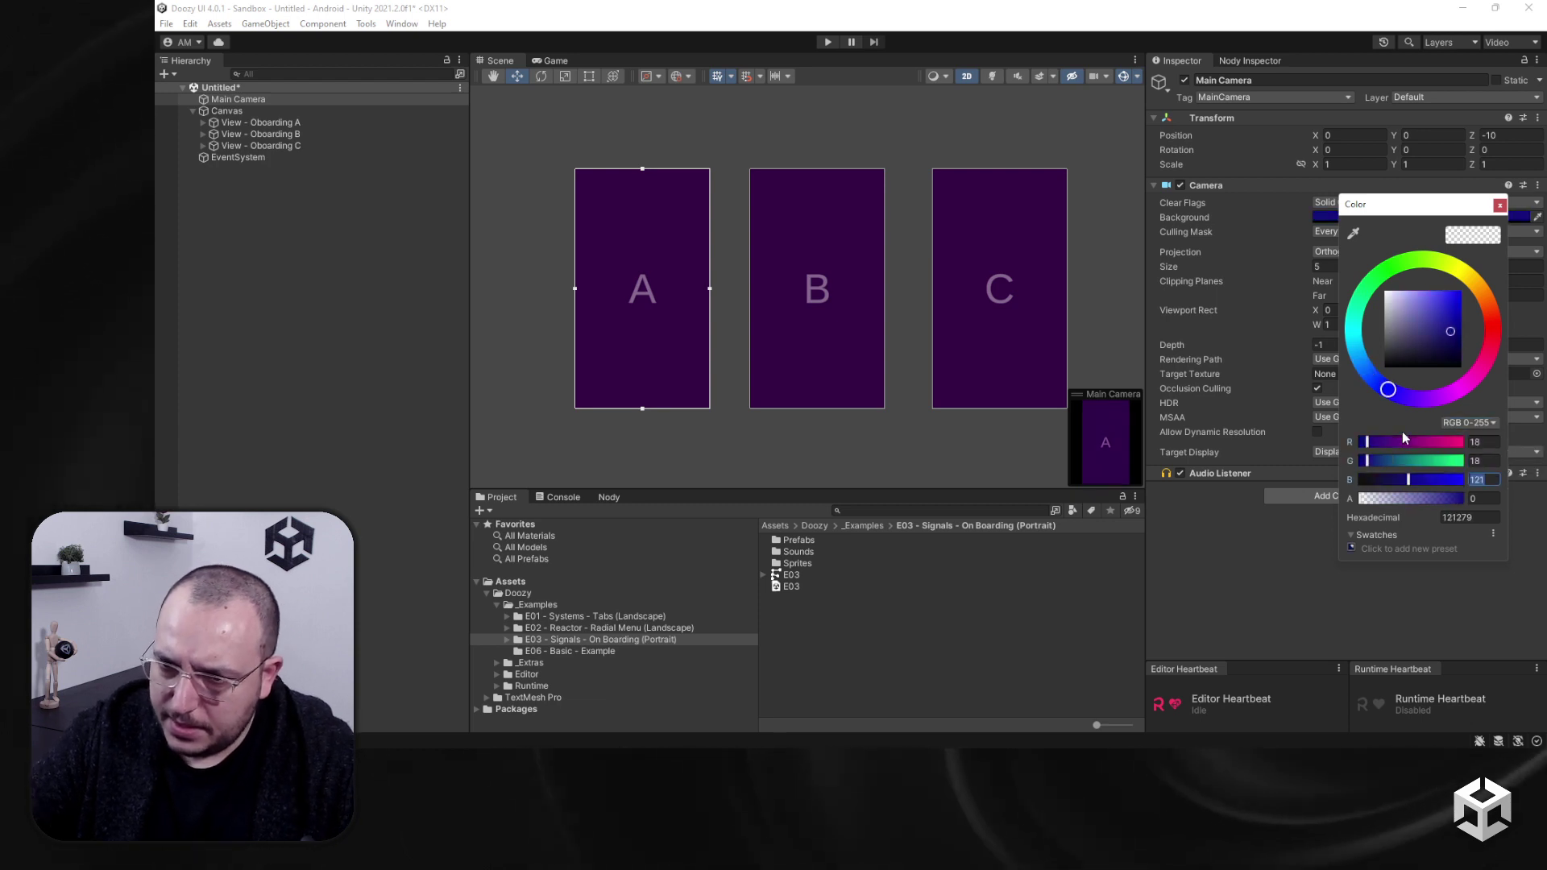
type("18")
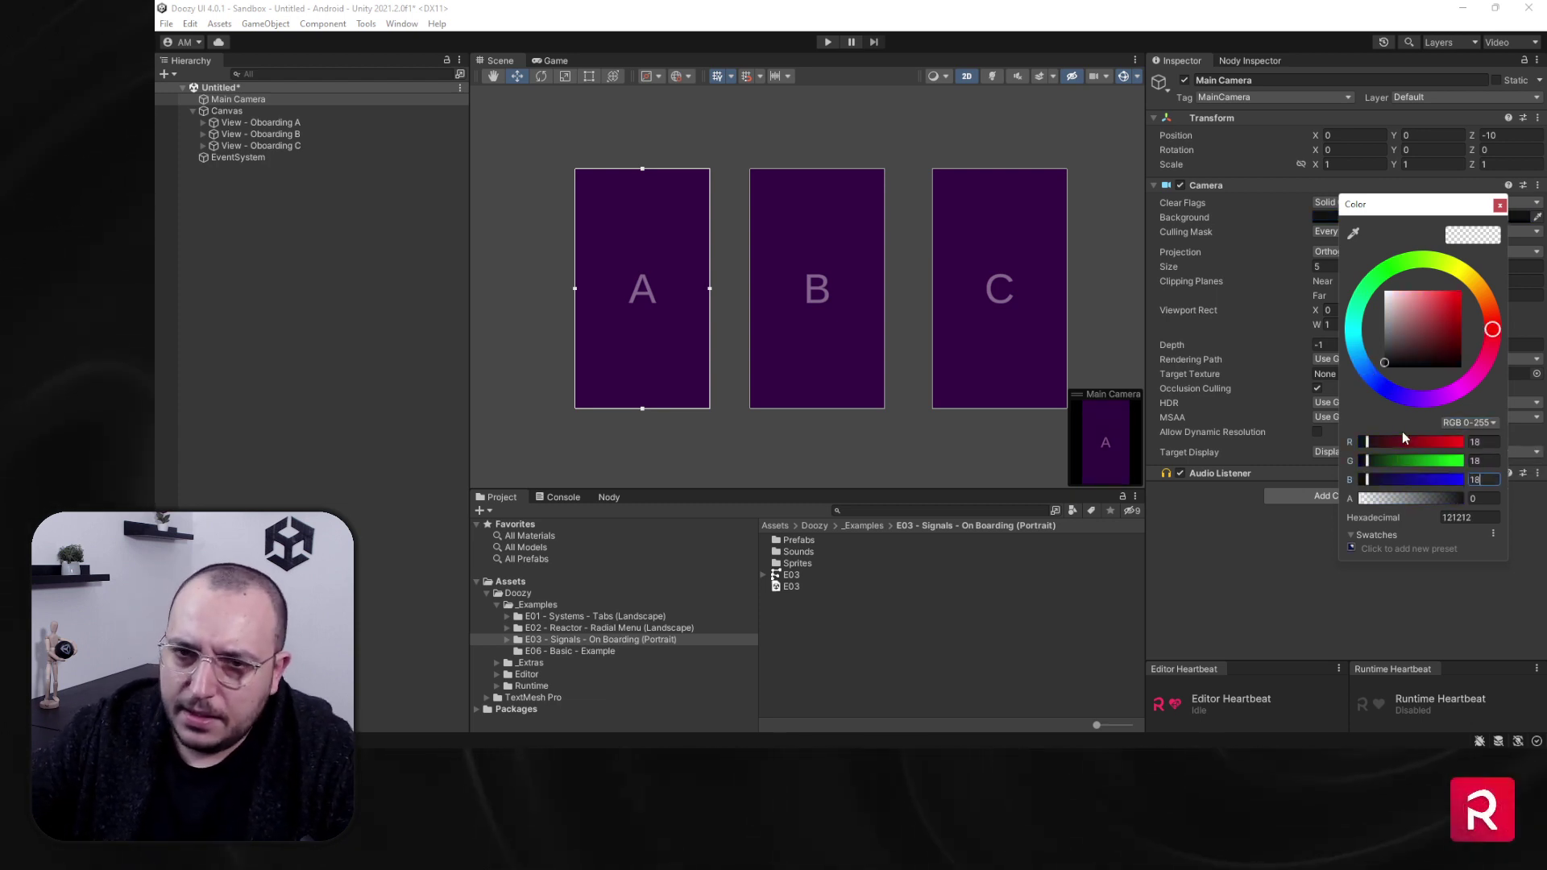
left_click(1499, 206)
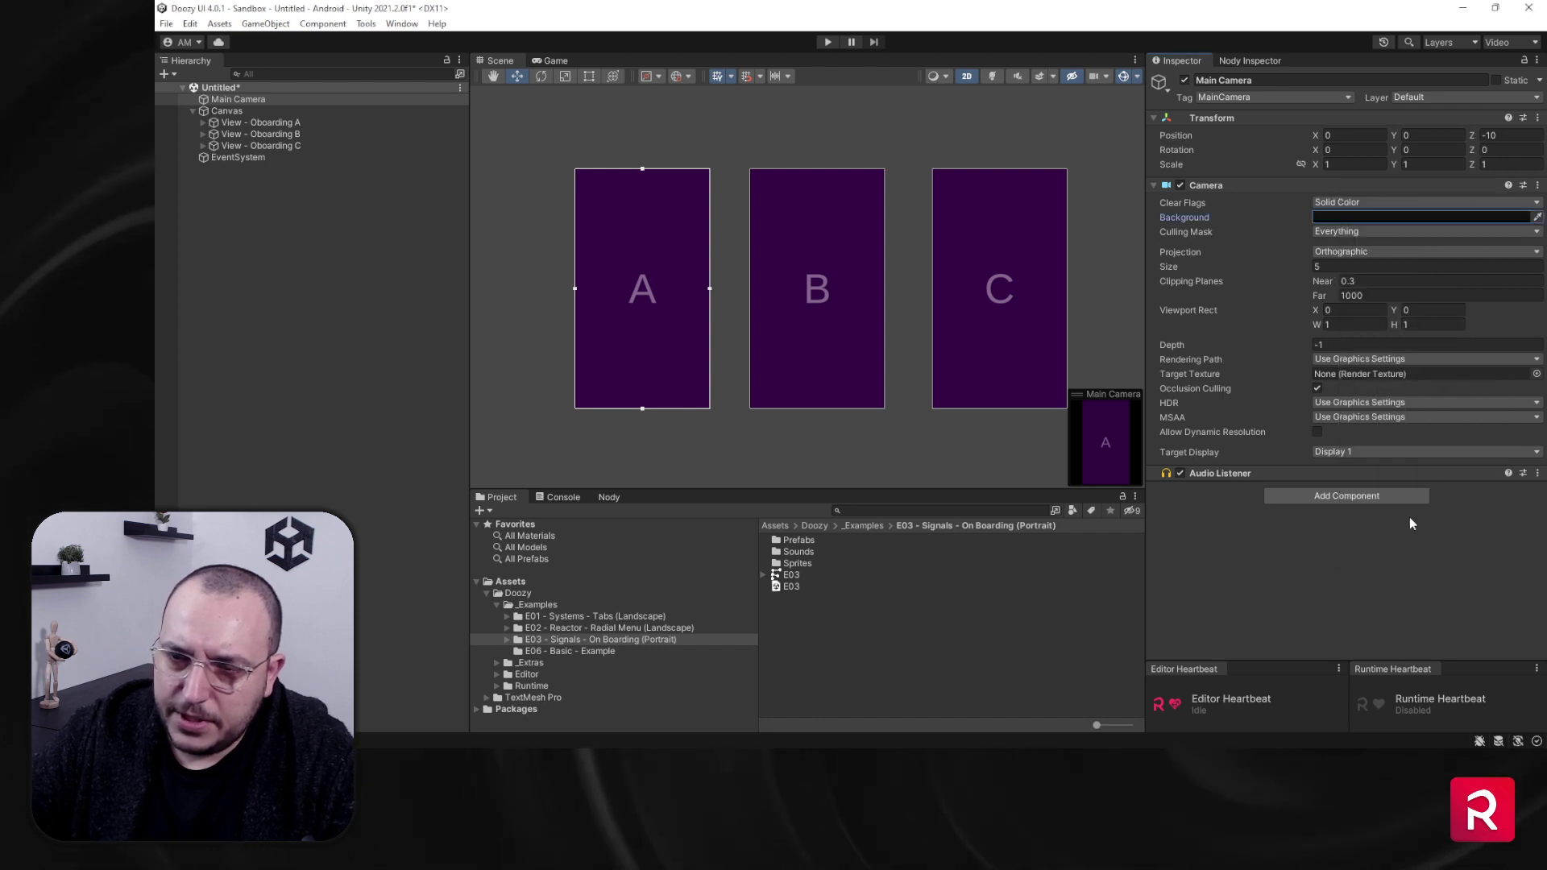
Step: Run the scene, test showing and hiding the onboarding views from their UI View controls, and stop play mode
left_click(828, 43)
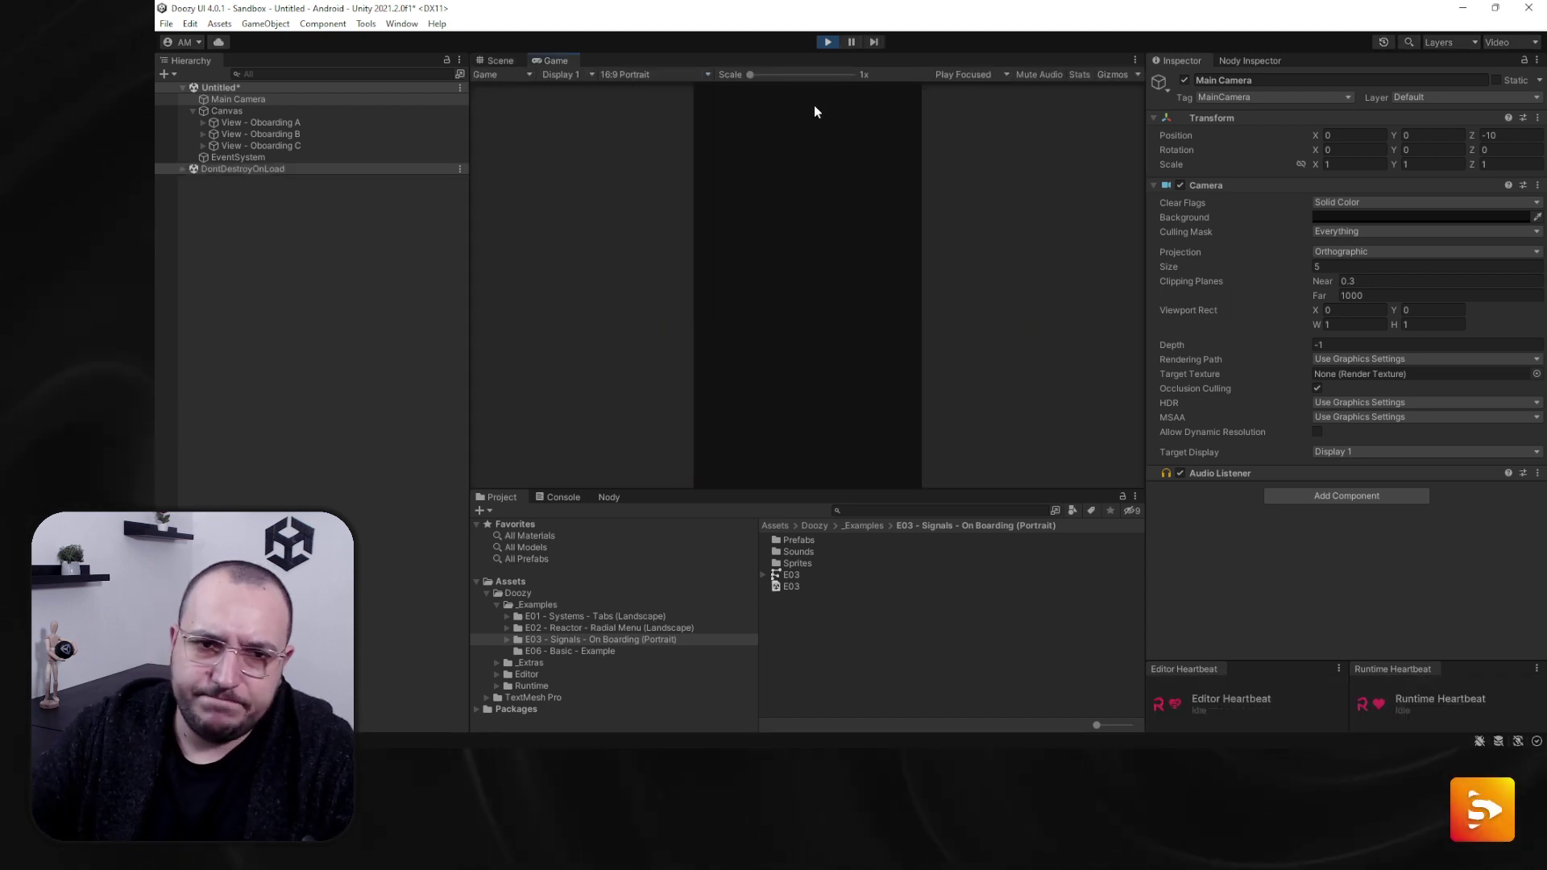
left_click(266, 123)
left_click(1199, 257)
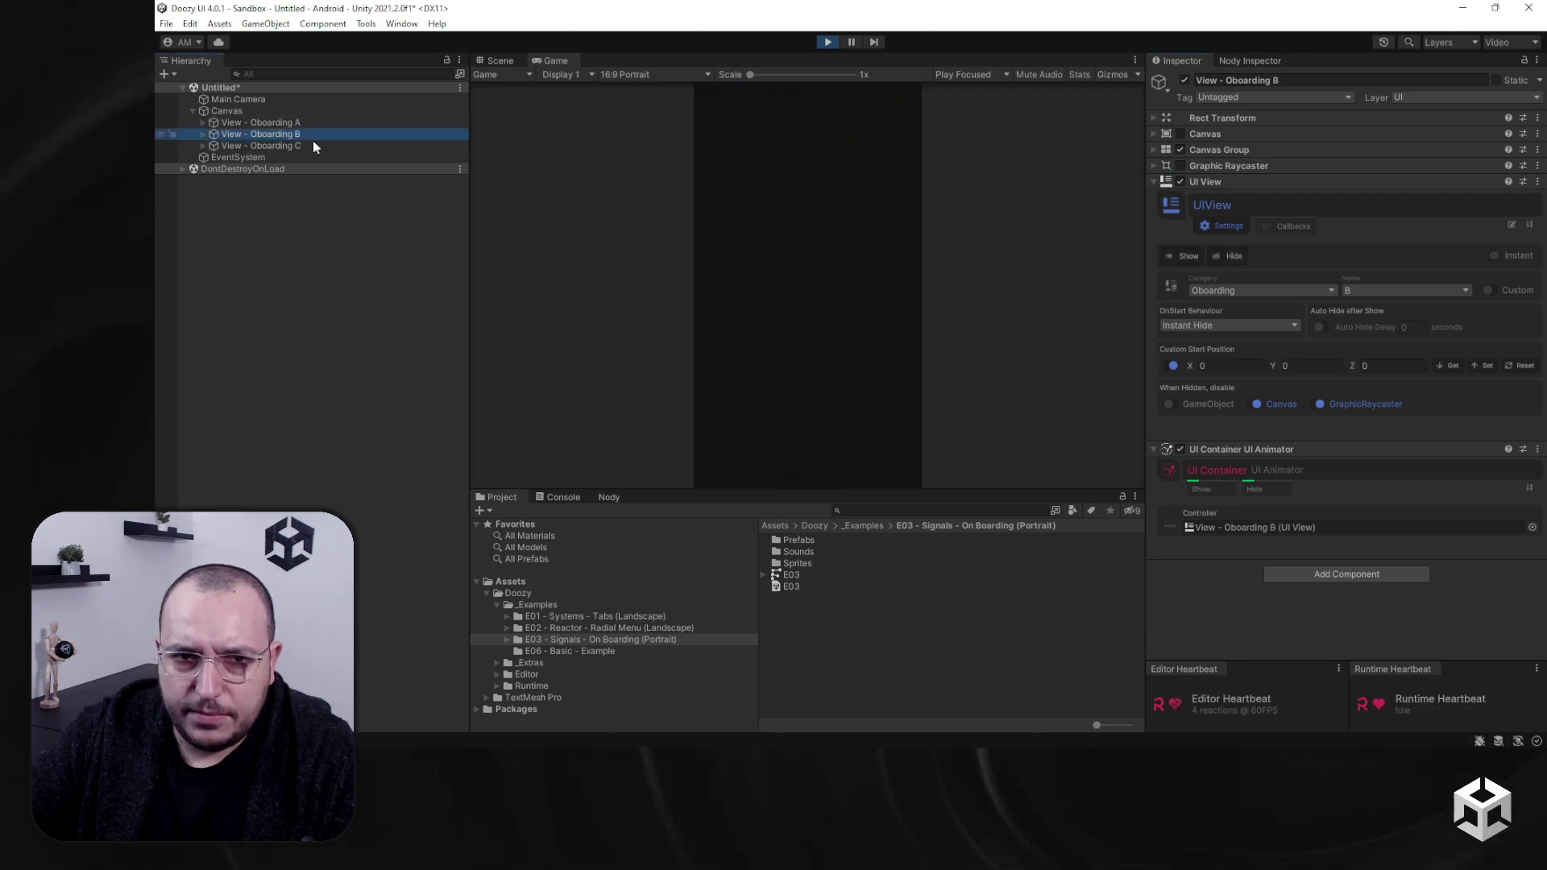
left_click(1195, 255)
left_click(367, 146)
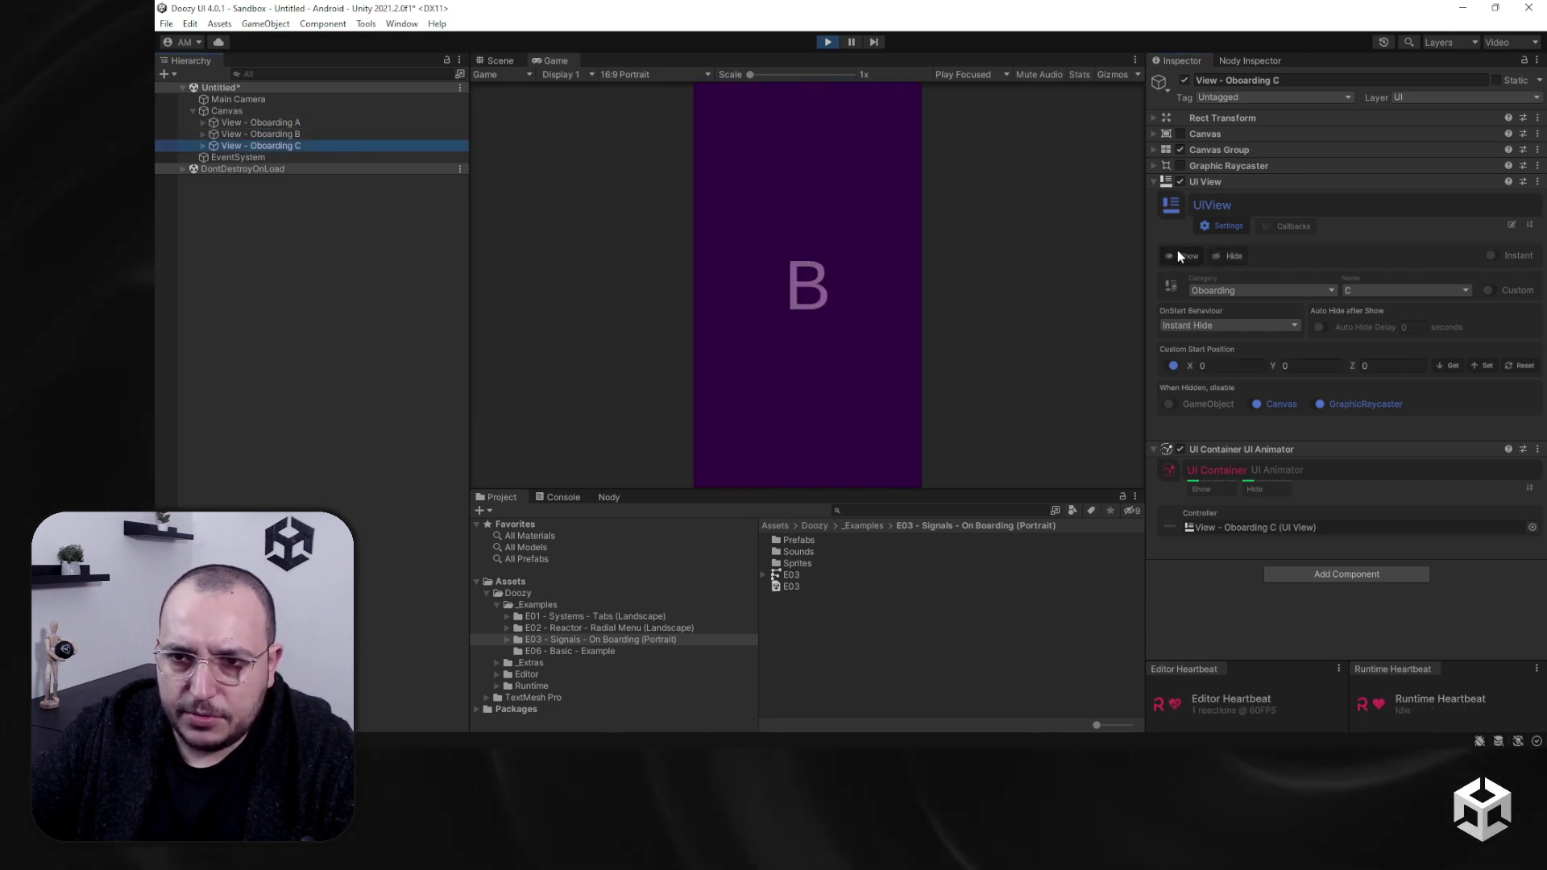
left_click(1223, 255)
left_click(261, 134)
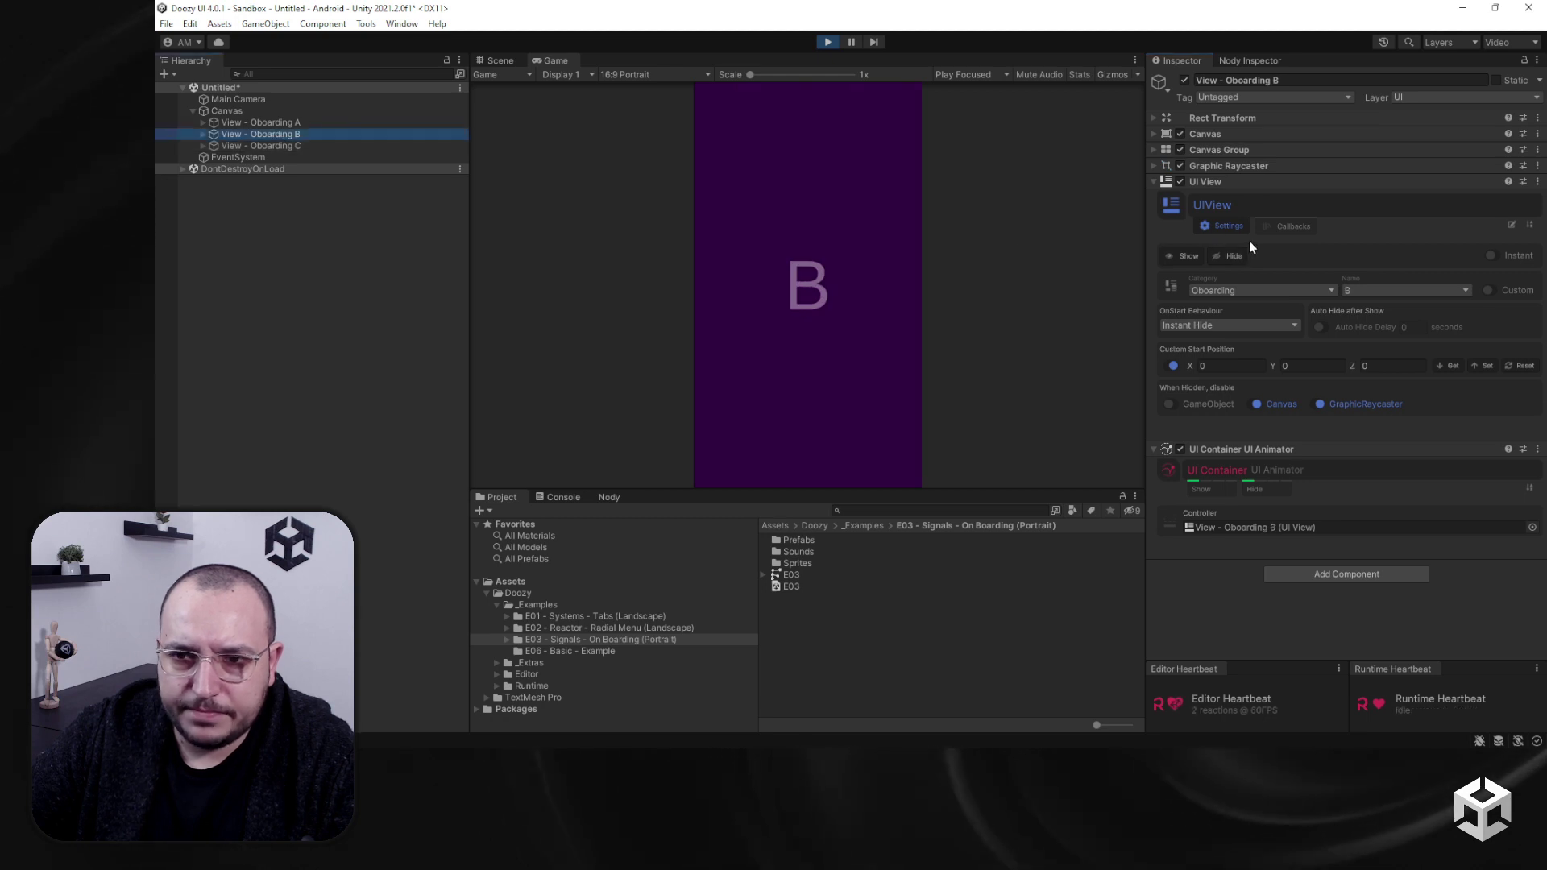
left_click(1227, 256)
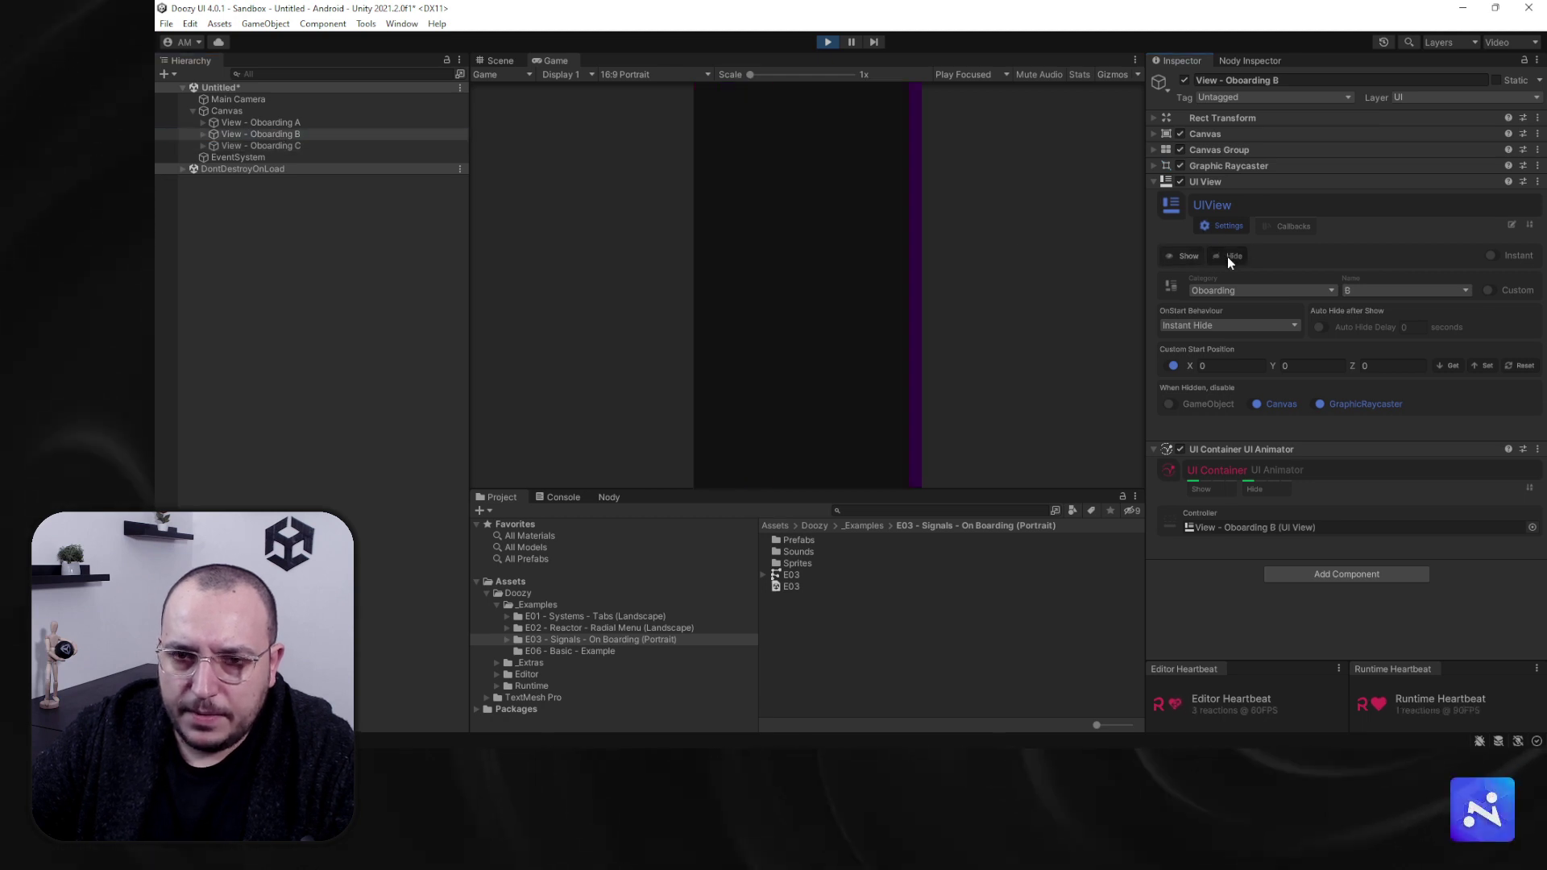
left_click(825, 43)
left_click(300, 123)
left_click(288, 136)
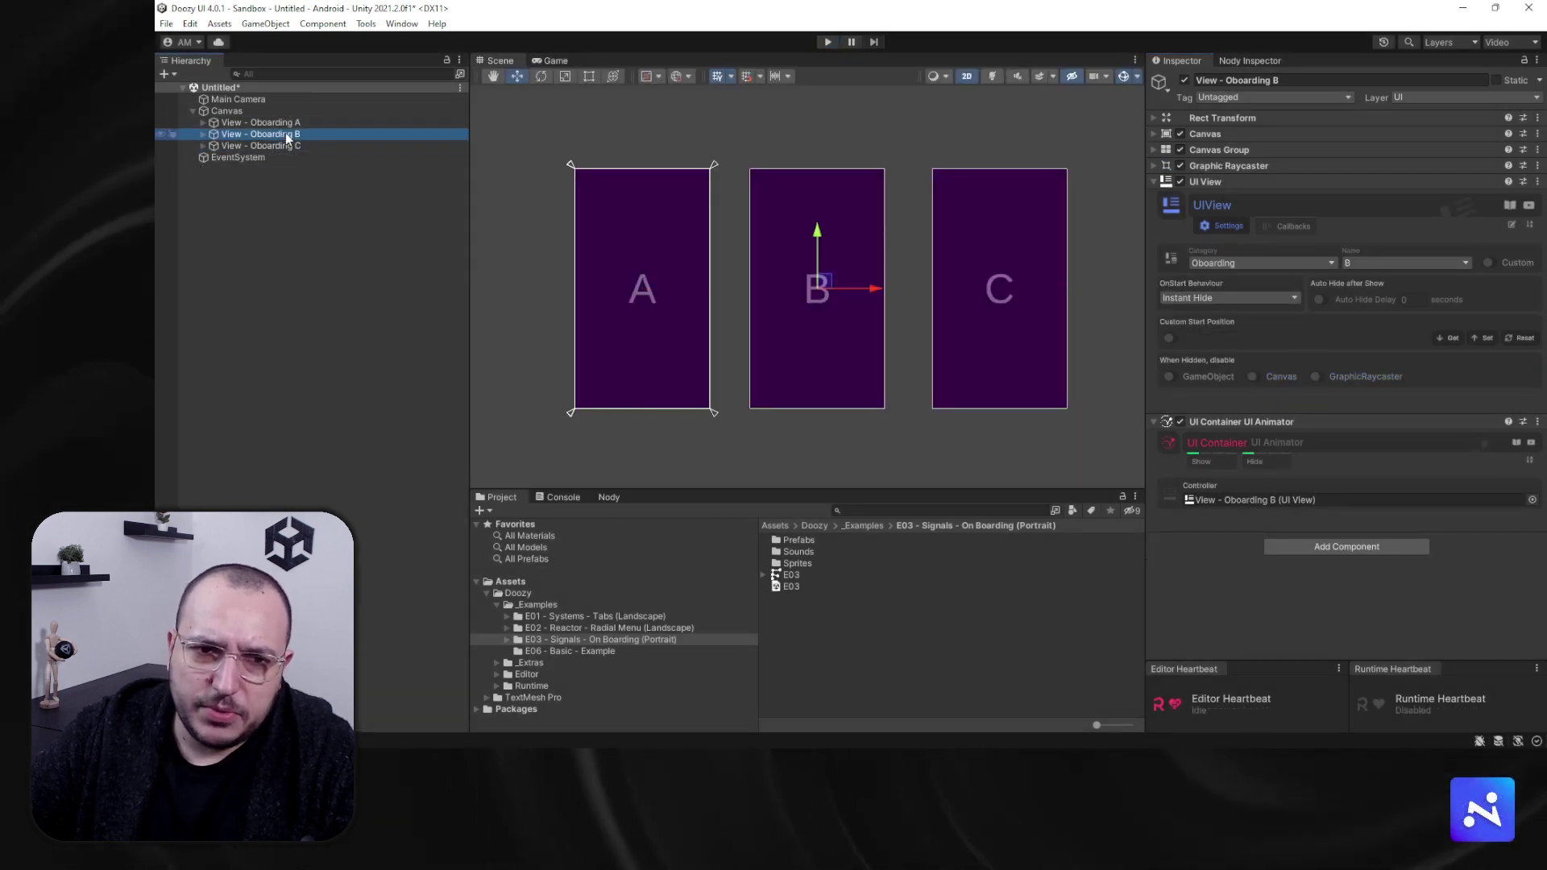
left_click(274, 123)
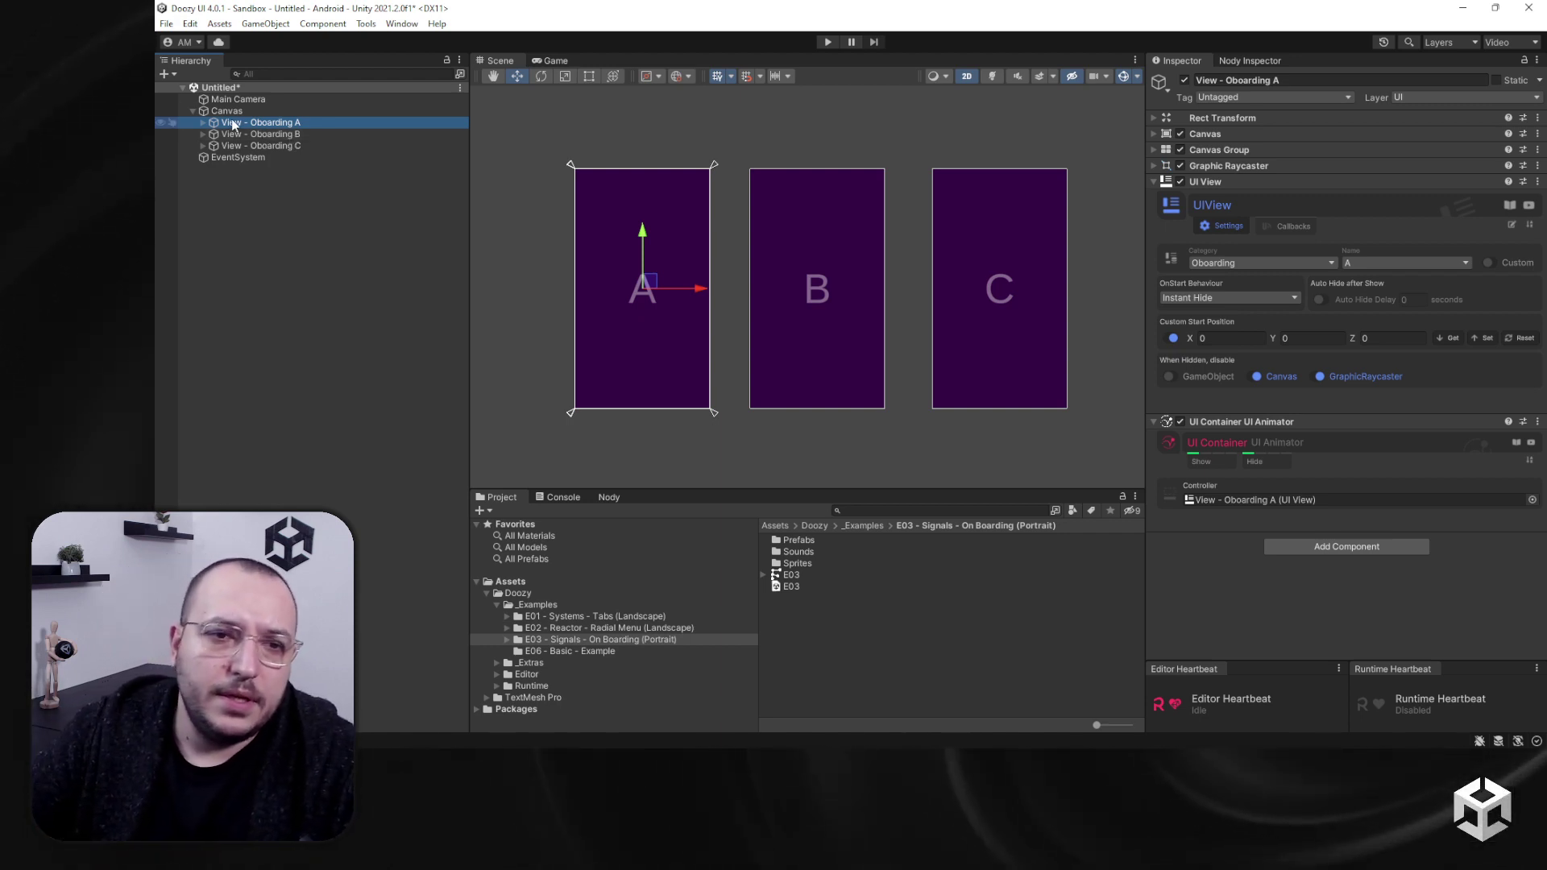
scroll(649, 317, "up", 2)
middle_click_drag(651, 320, 735, 328)
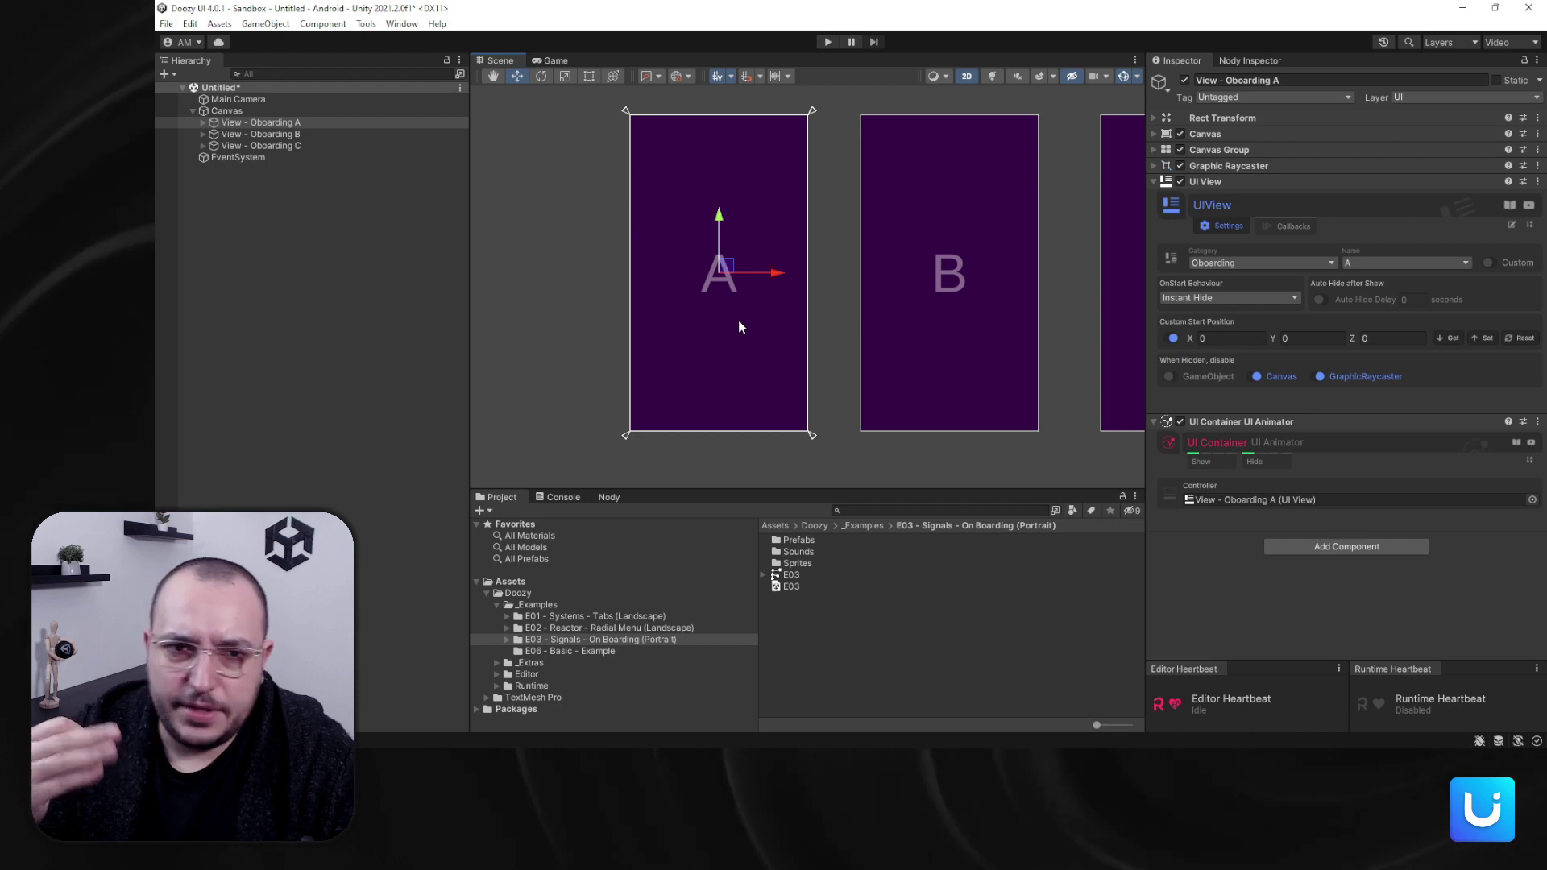
Step: Add a Basic UI View container under the Canvas from the Doozy UI Menu and close that window
left_click(222, 112)
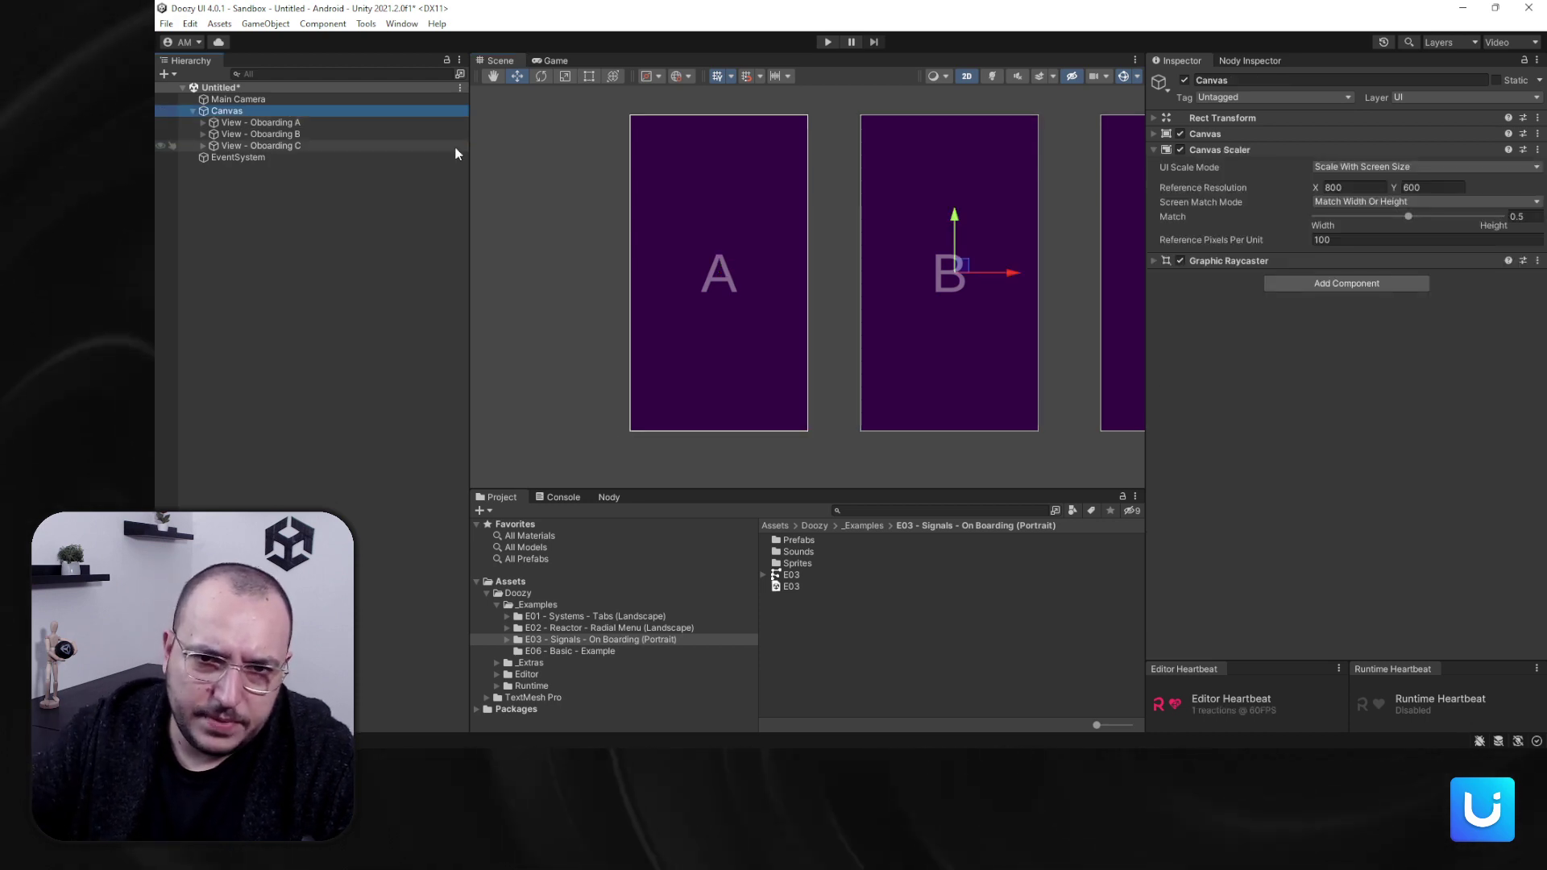
right_click(209, 113)
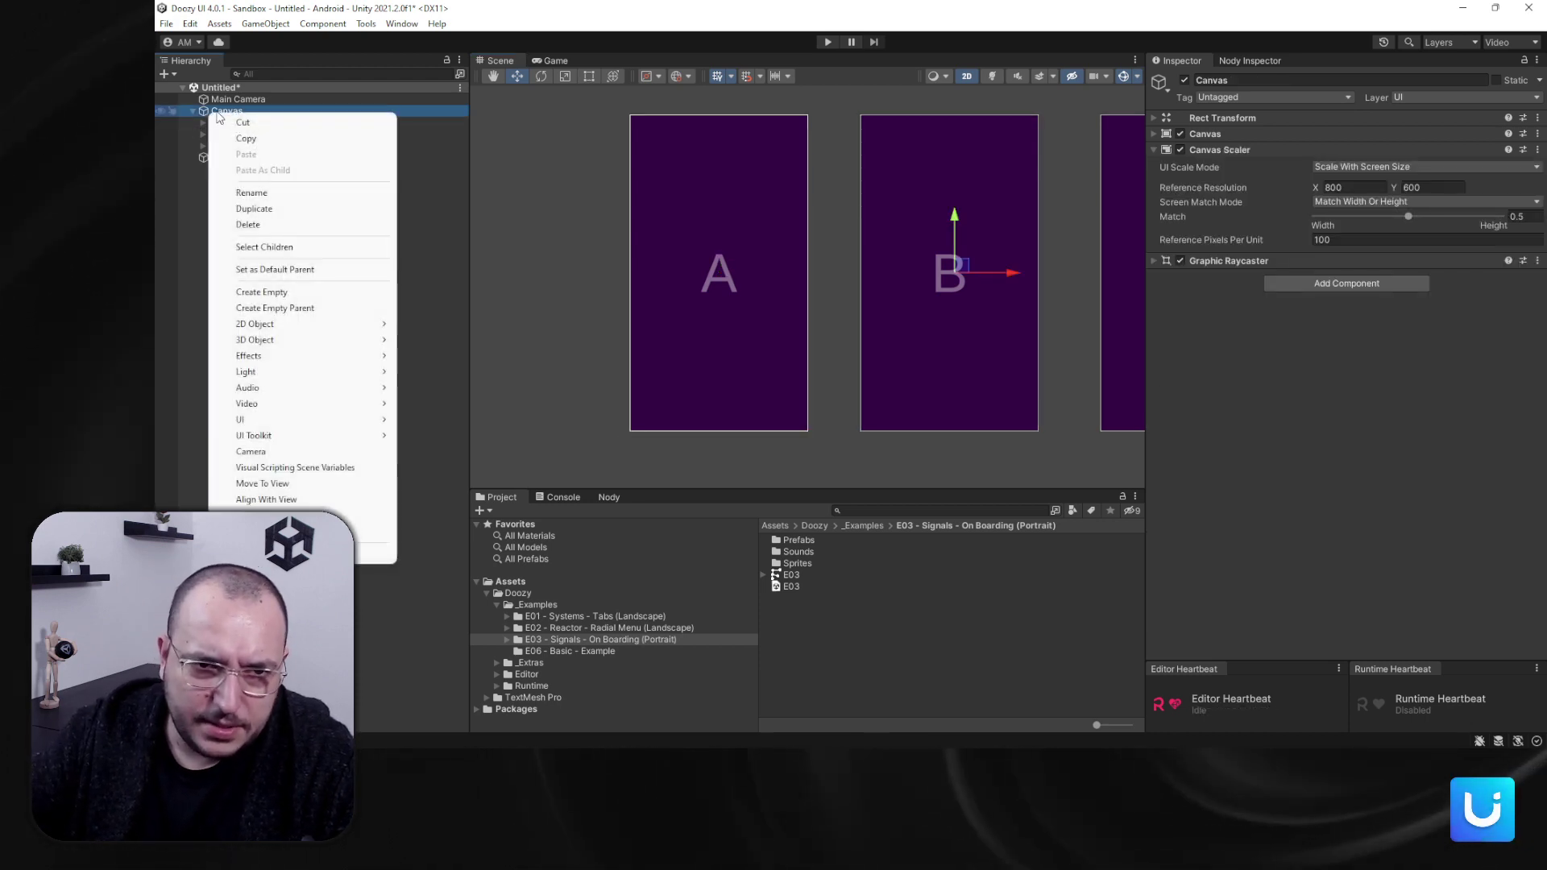
left_click(242, 171)
right_click(224, 112)
left_click(242, 131)
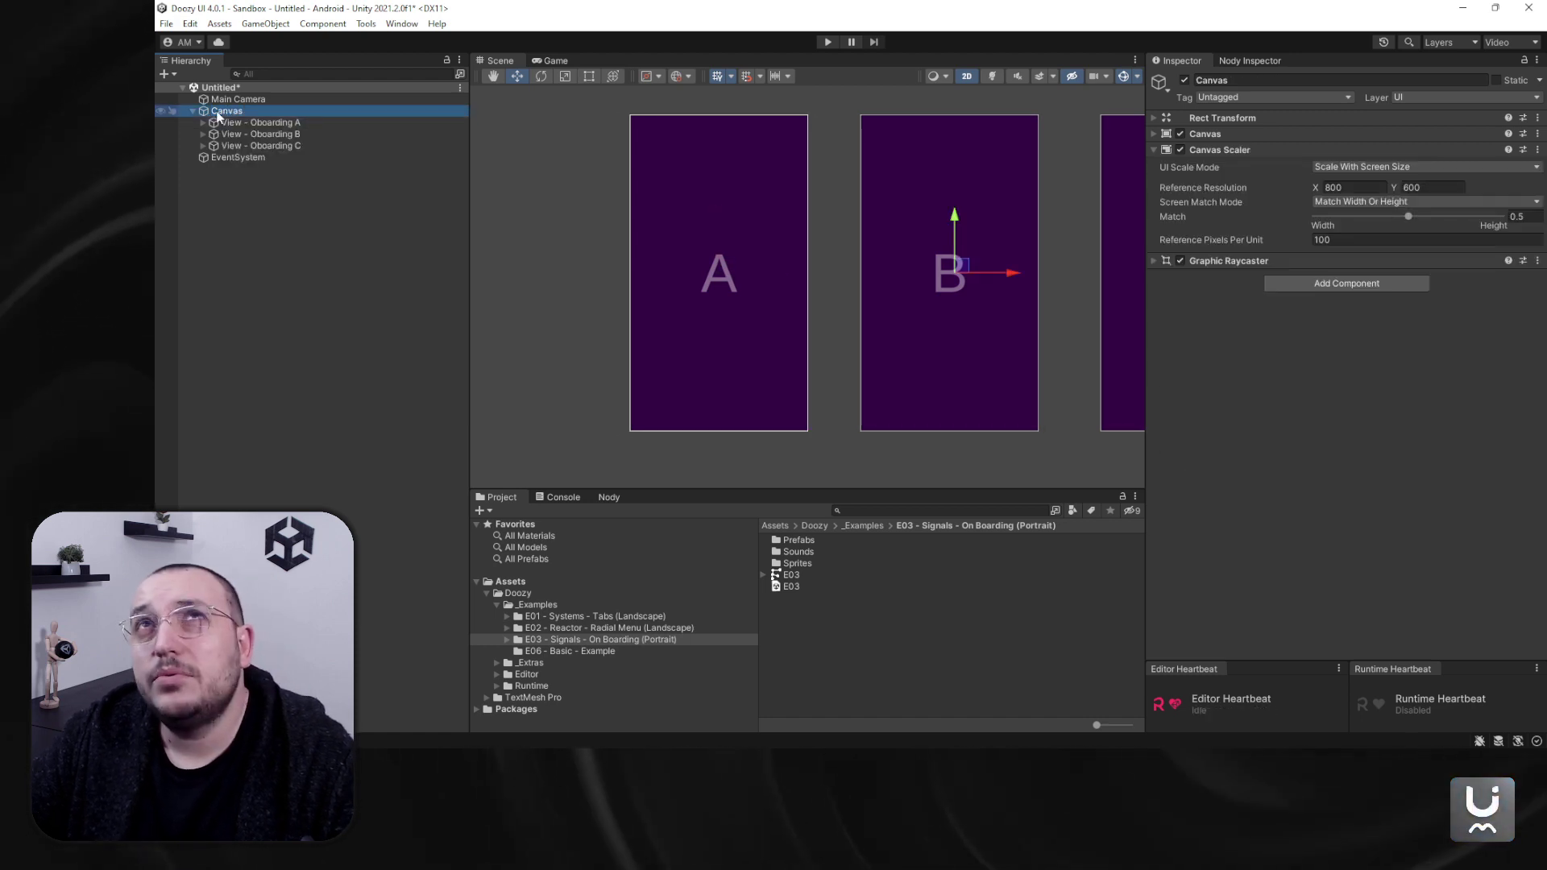
mouse_move(387, 41)
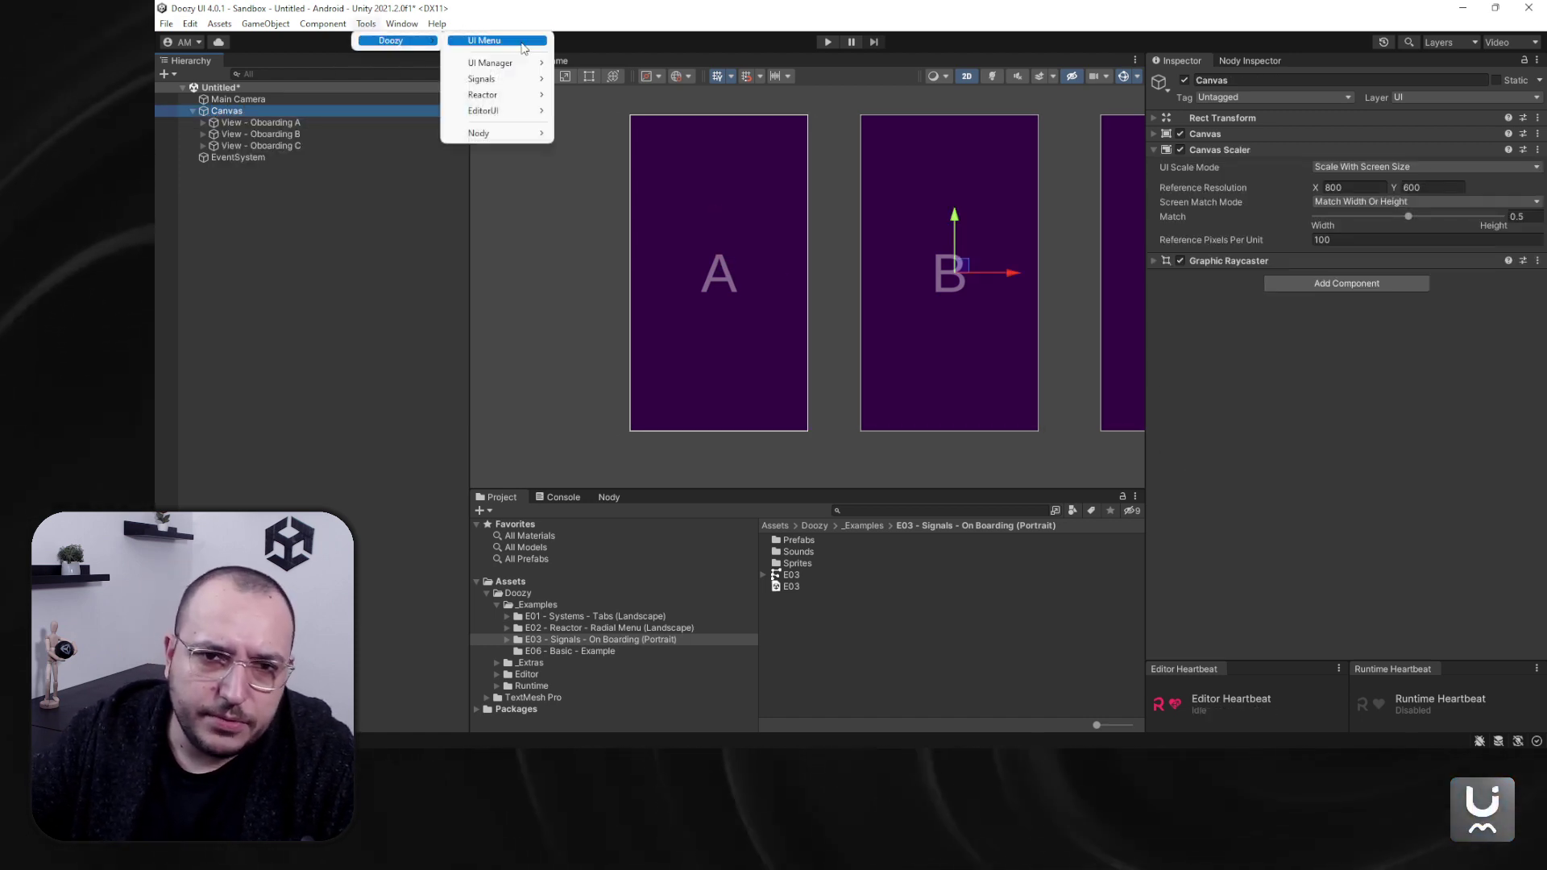
left_click(483, 76)
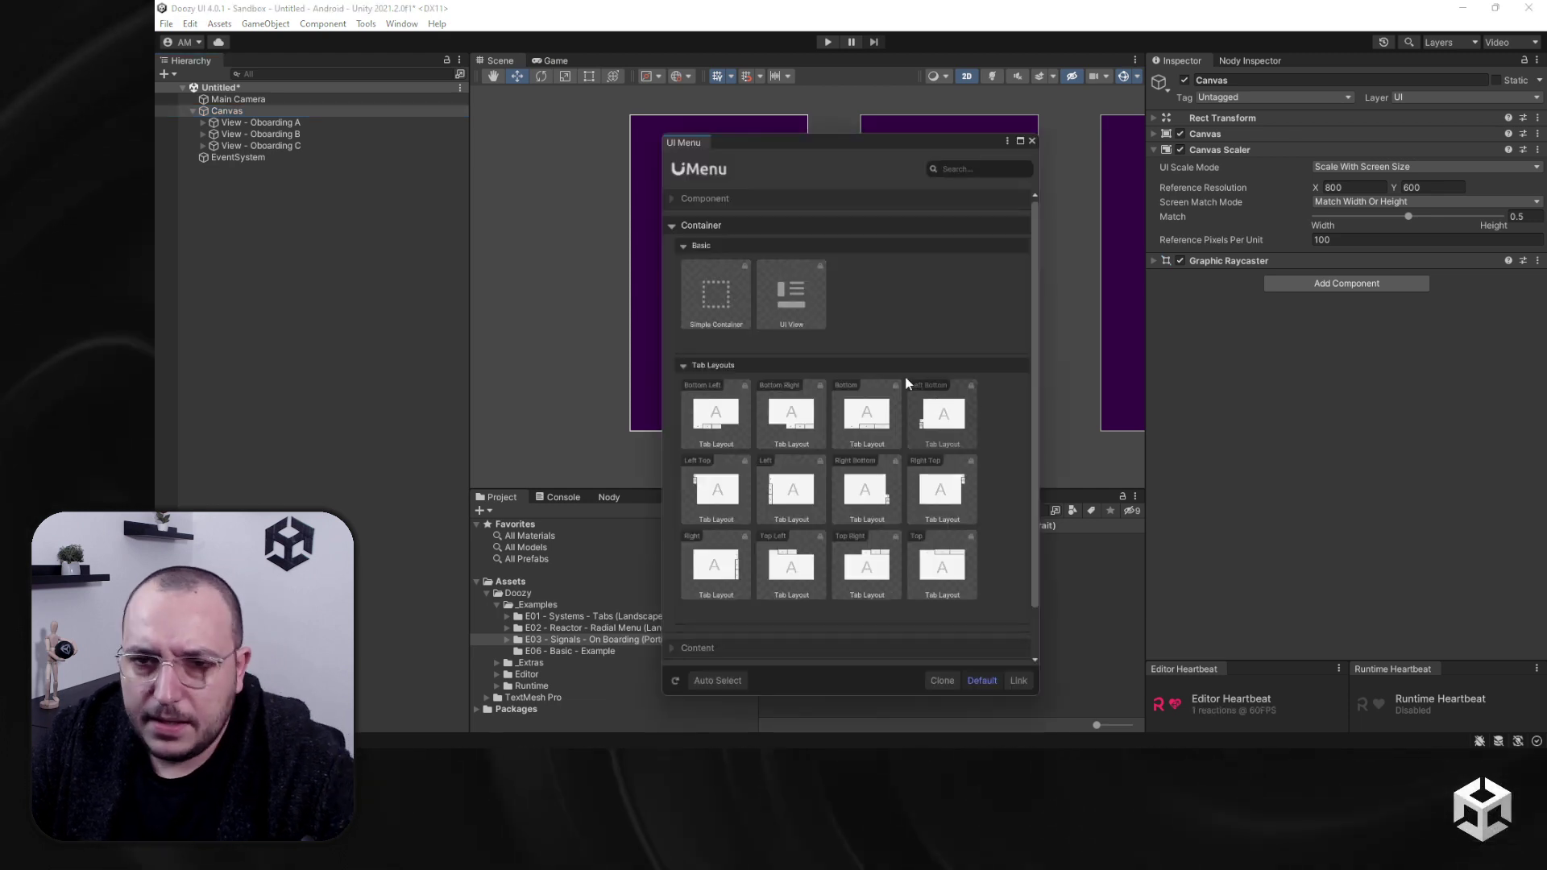
left_click(792, 294)
left_click(1031, 141)
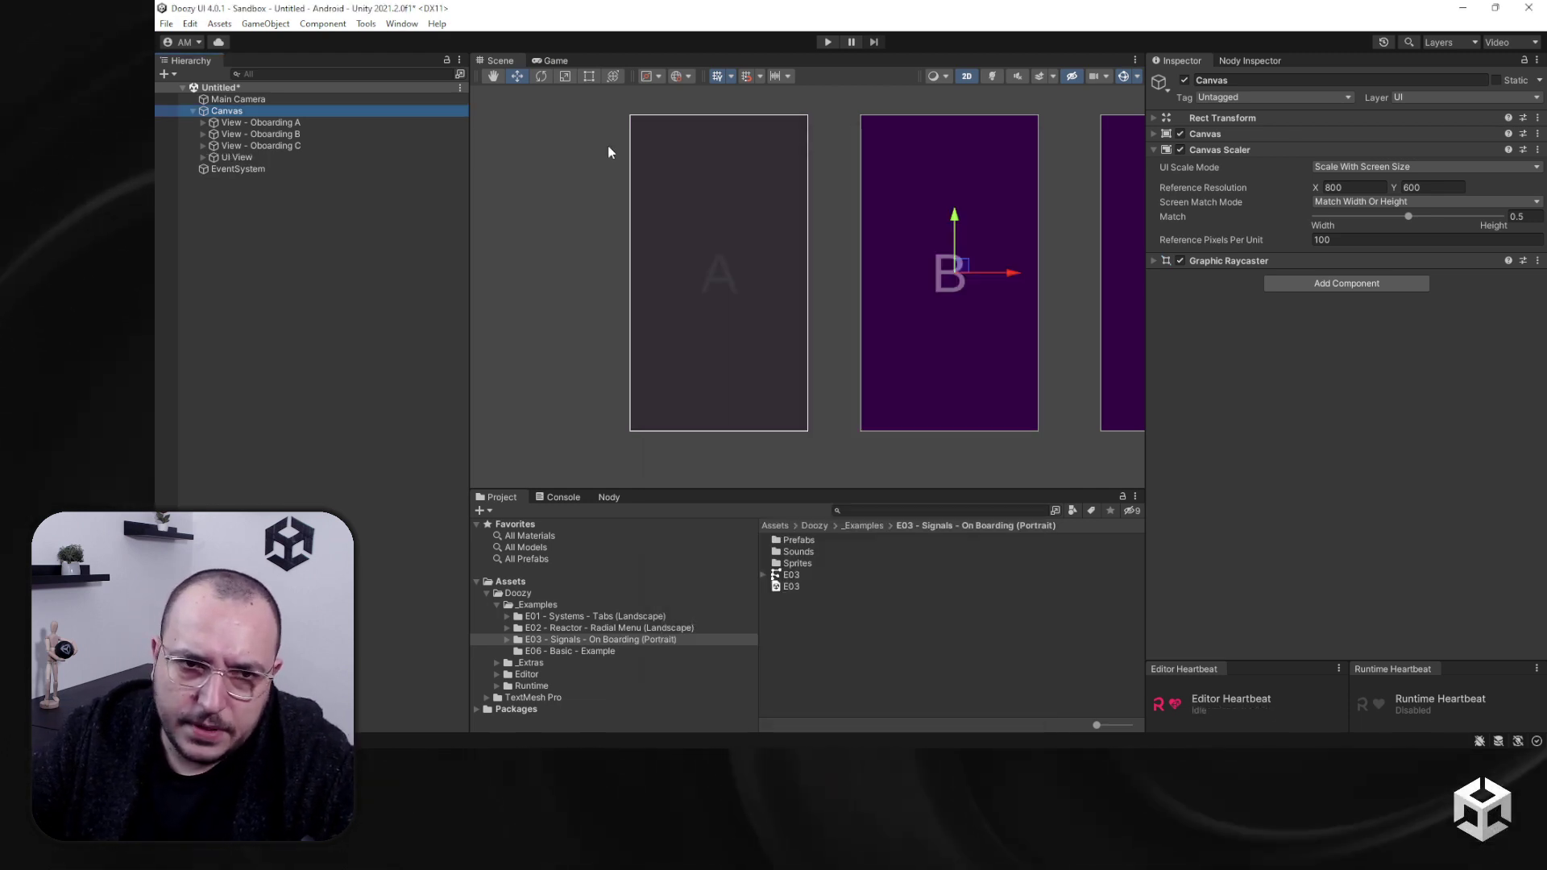
Step: Anchor the new UI View to bottom stretch, set its height to 200, and snap it to the Canvas's bottom edge
left_click(340, 156)
left_click(1212, 118)
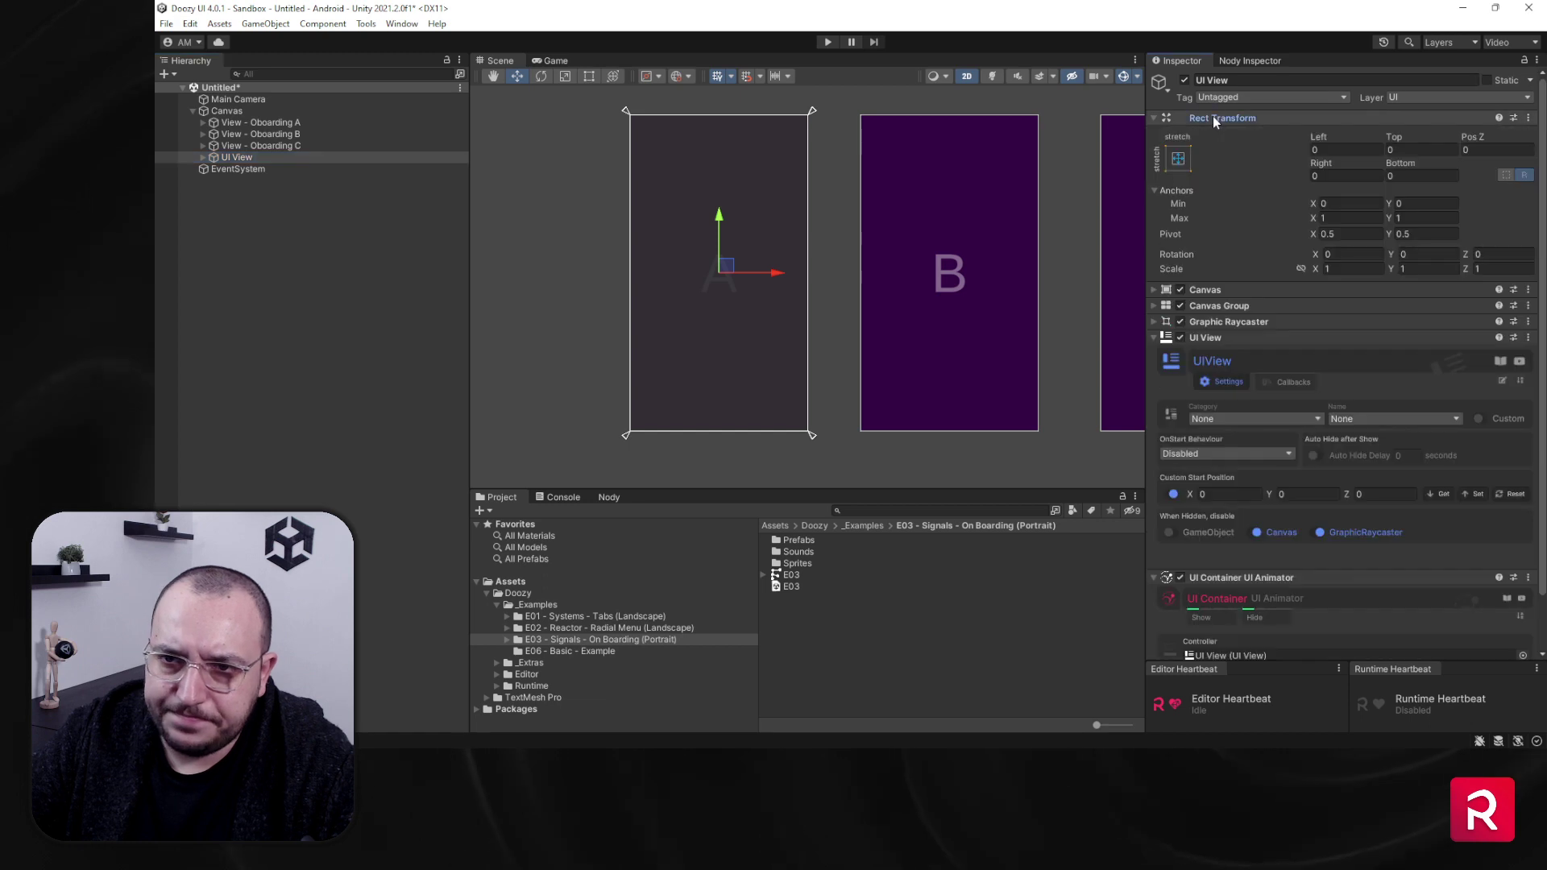
left_click(1178, 158)
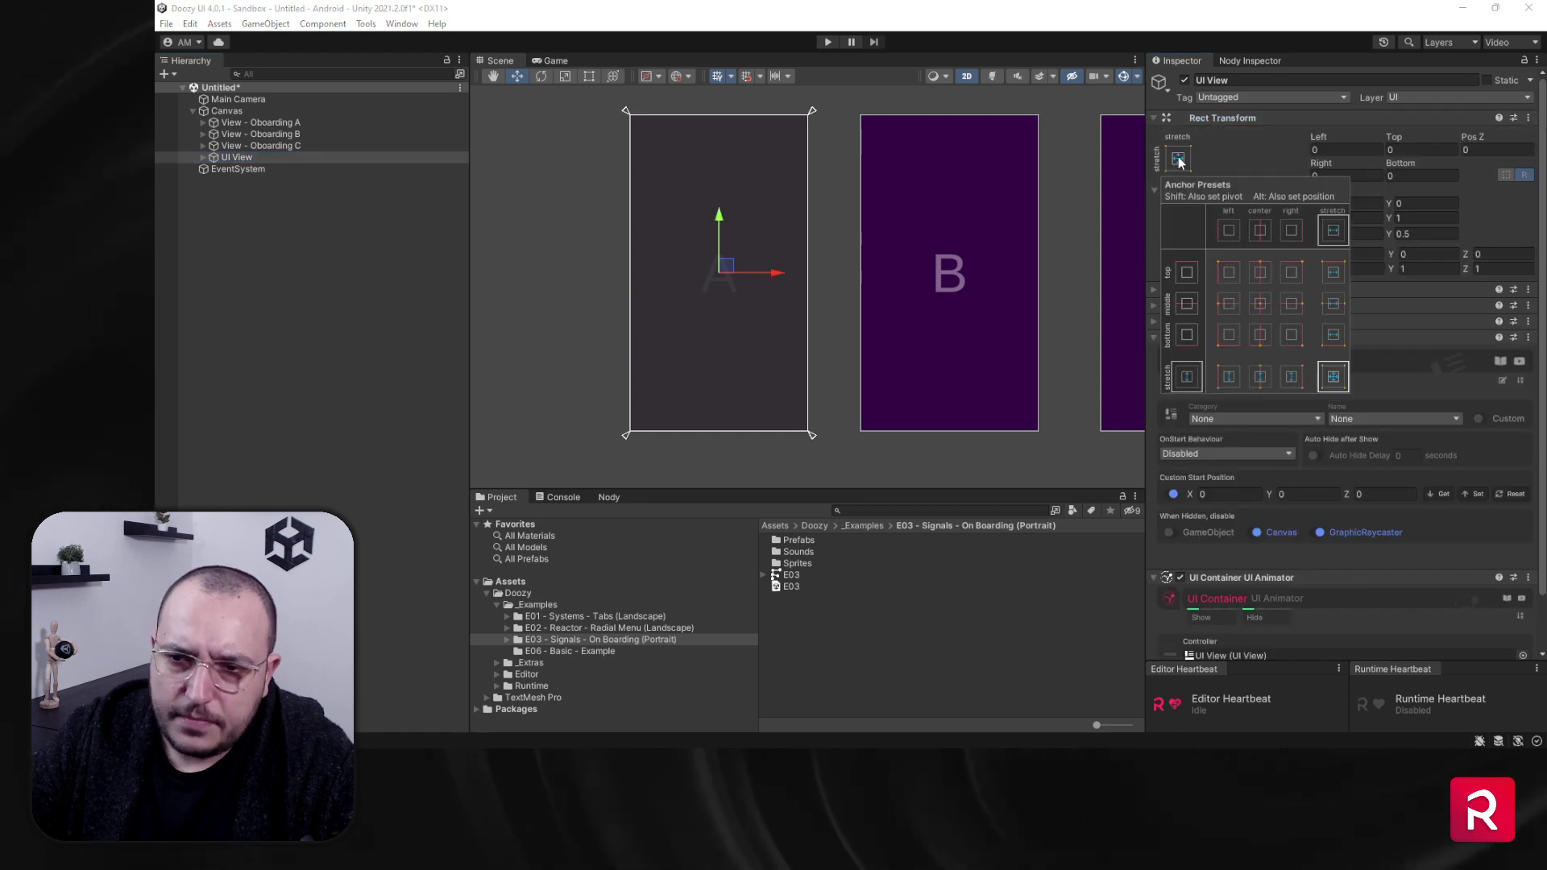
left_click(1334, 335)
left_click(1421, 176)
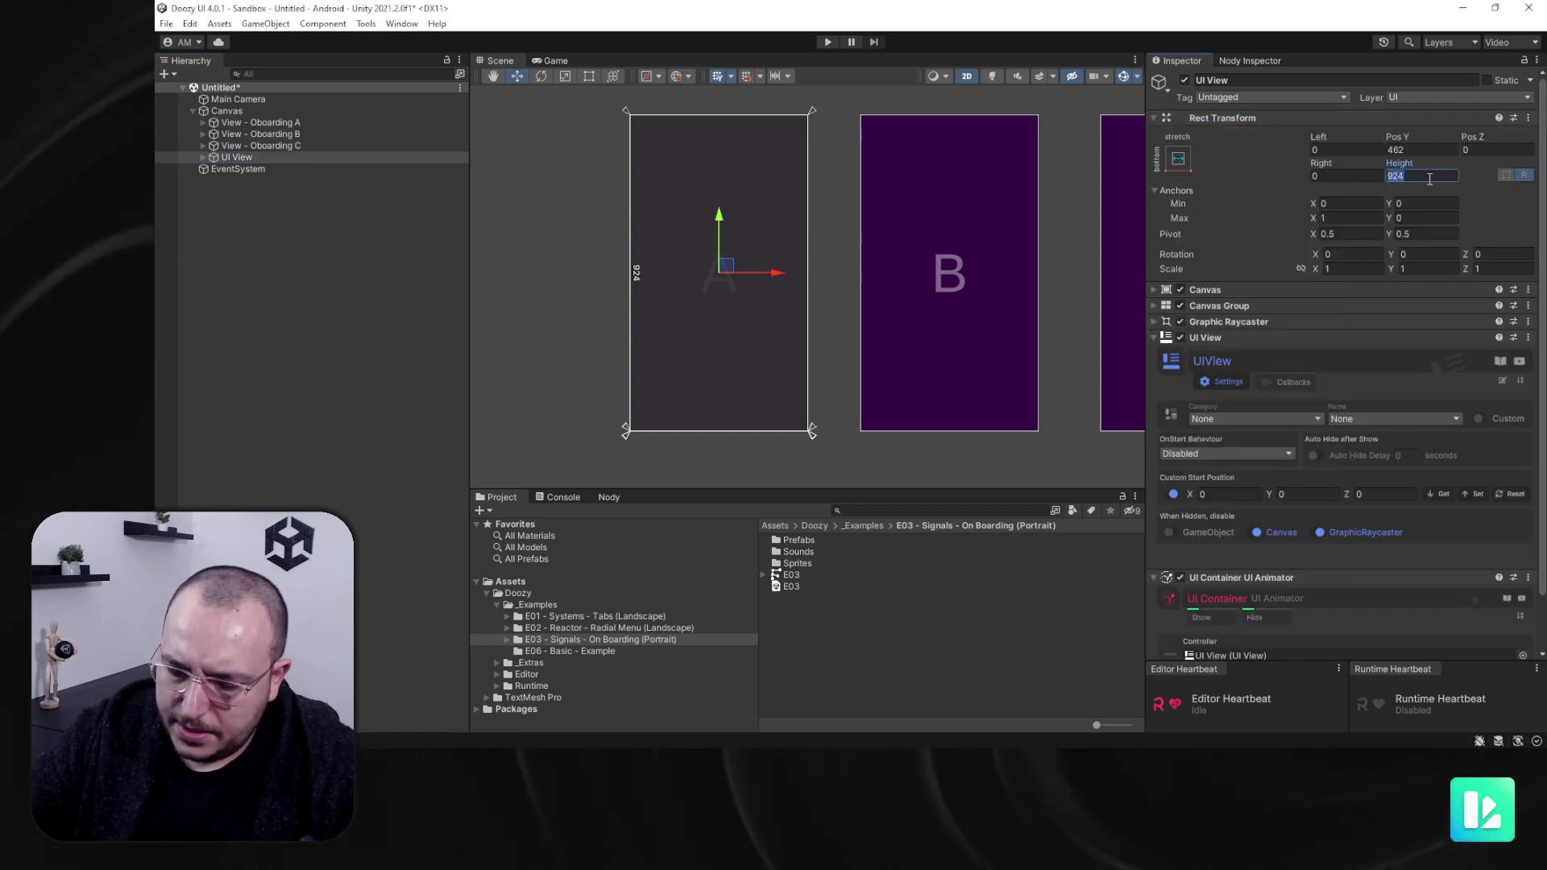
type("200")
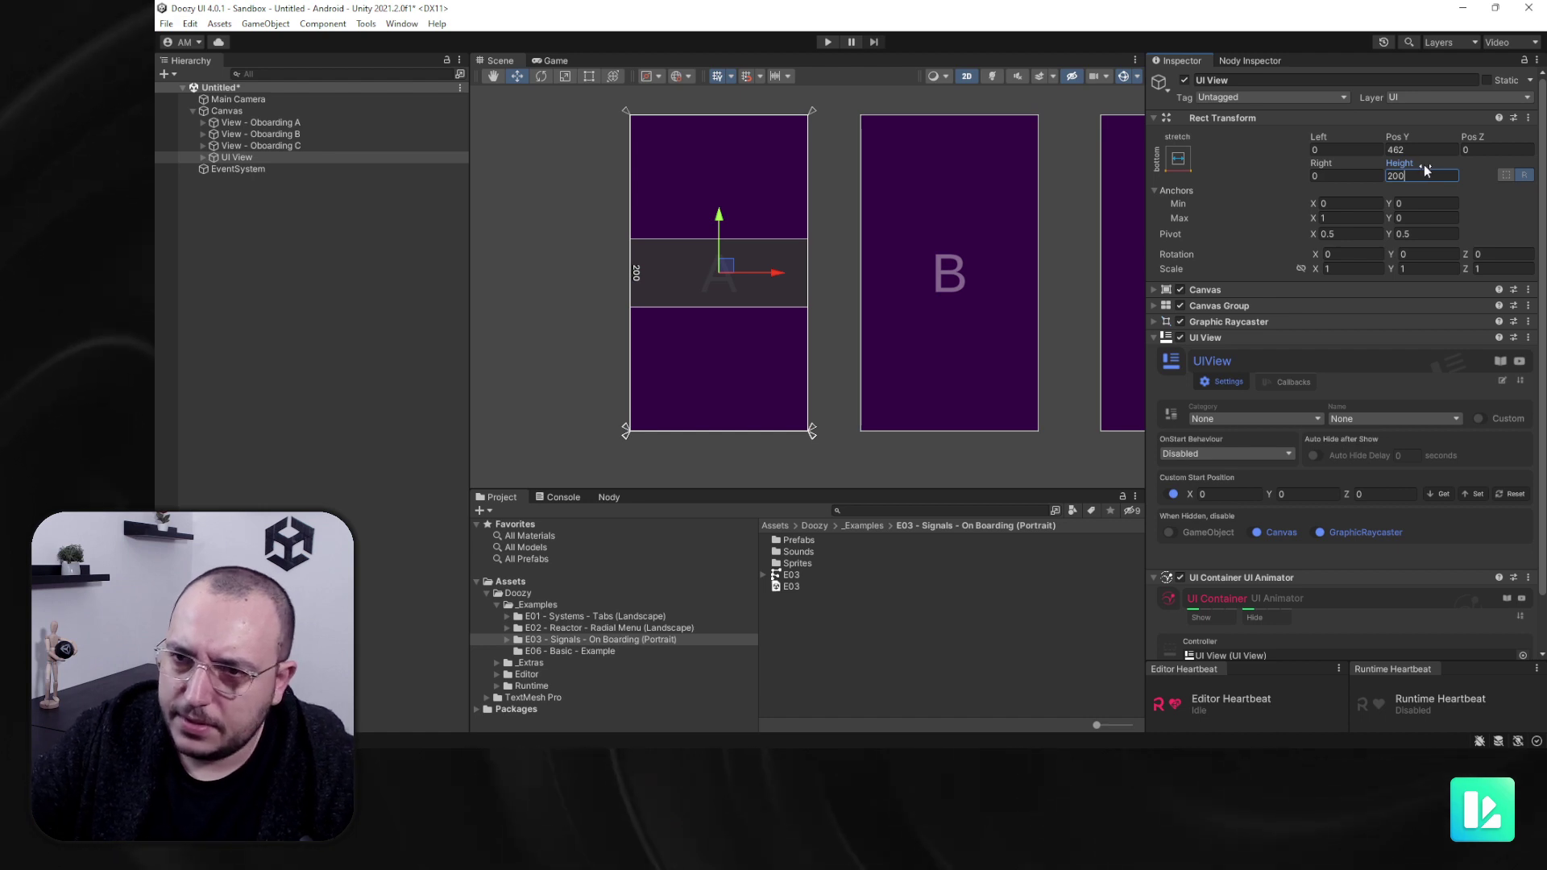
left_click(1178, 158)
left_click(1335, 342, "alt")
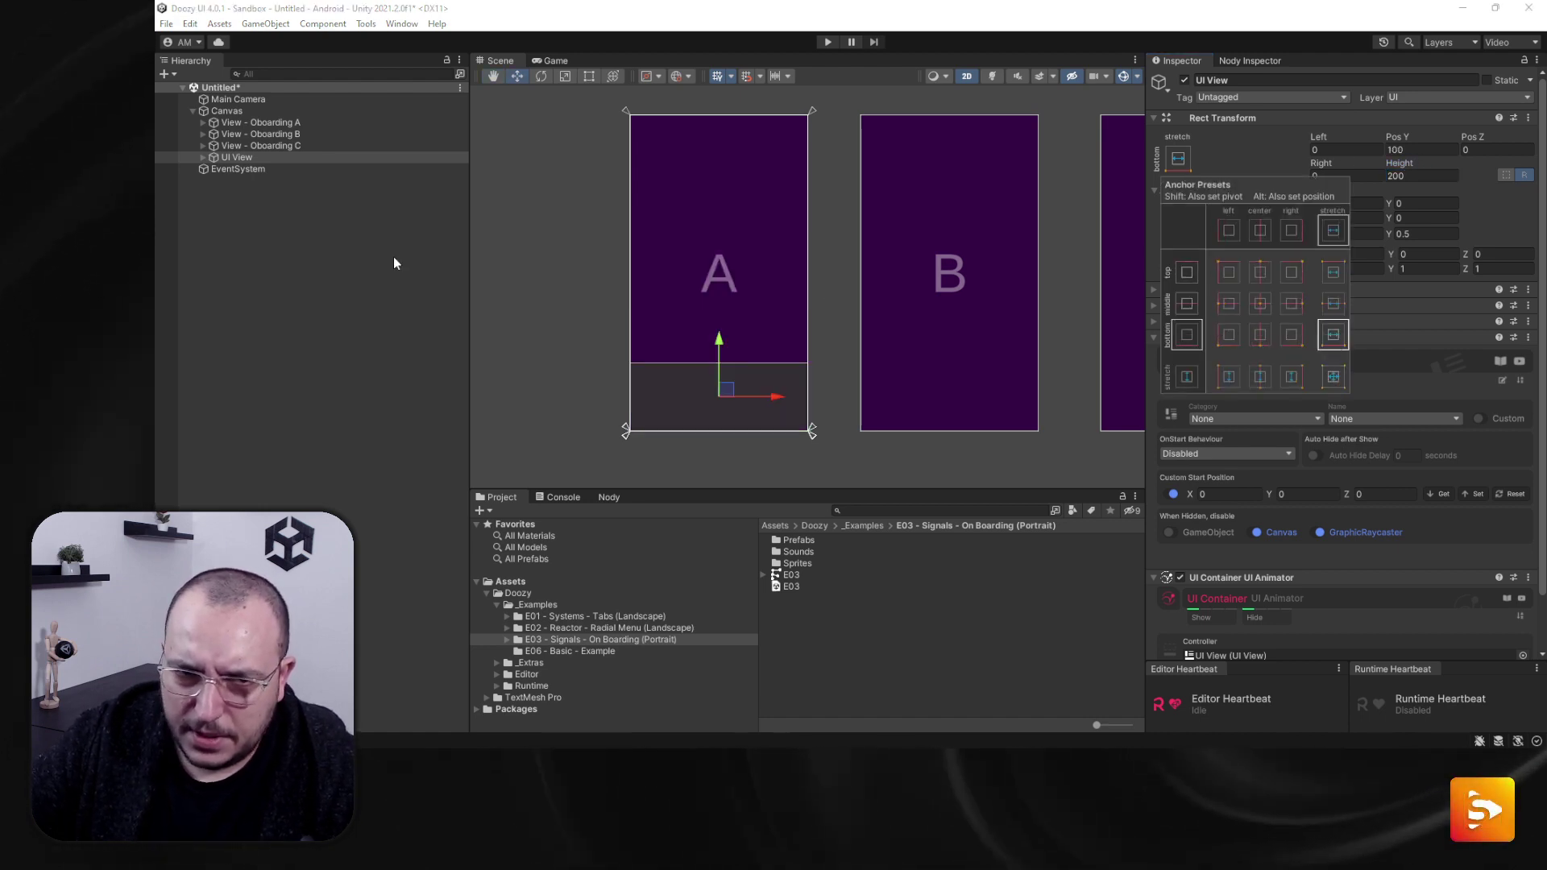
Step: Move onboarding views A, B and C together about 674 units to the right, clear of the Canvas frame
left_click(298, 122)
left_click(298, 146, "shift")
scroll(594, 259, "down", 4)
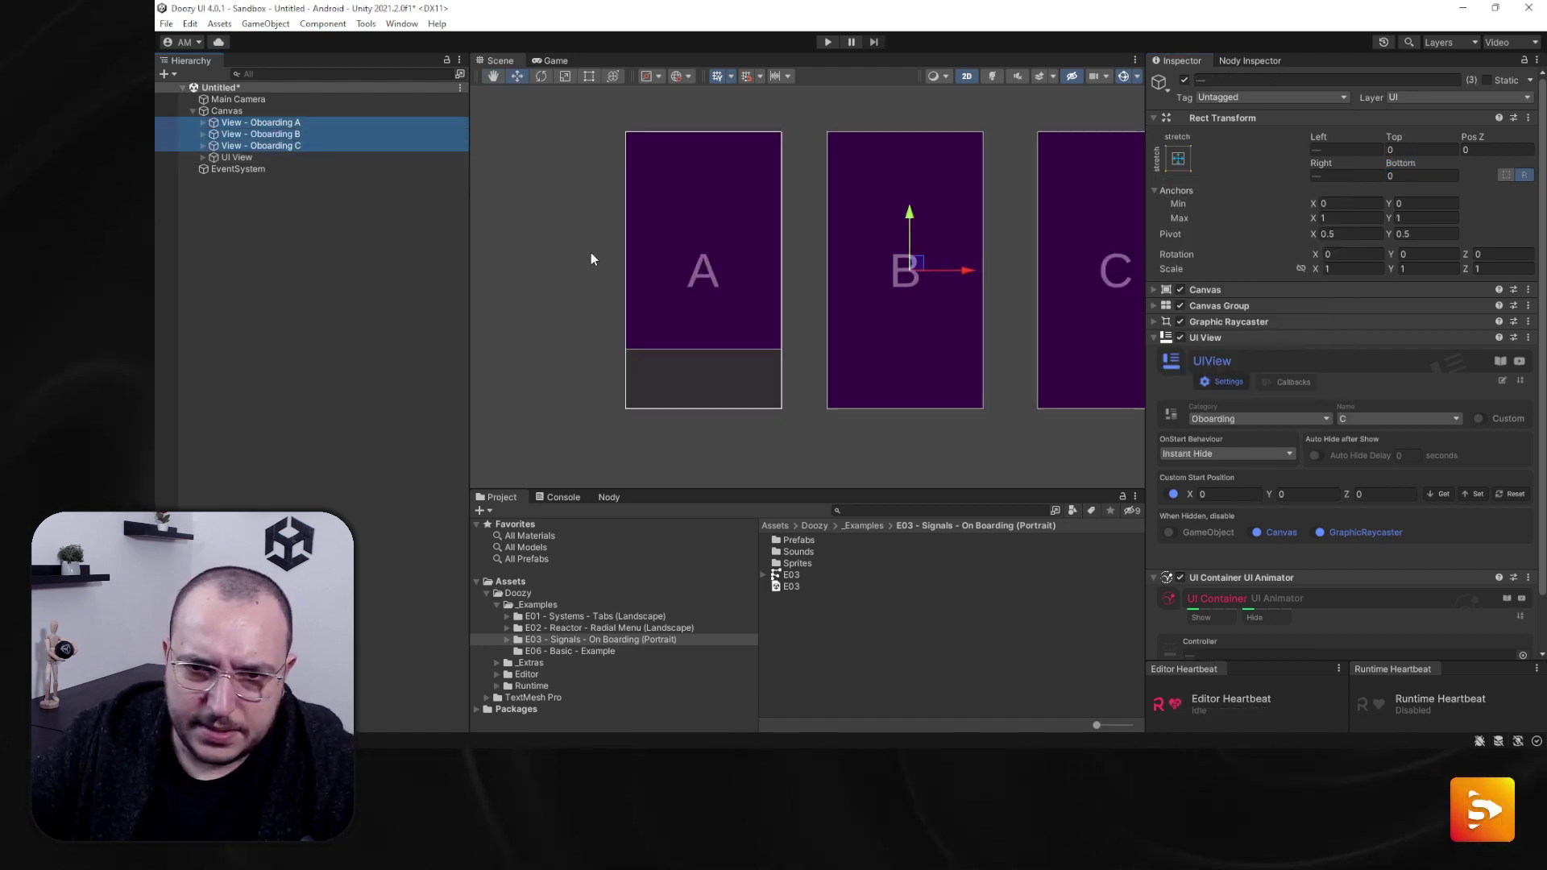
left_click_drag(885, 264, 1040, 266)
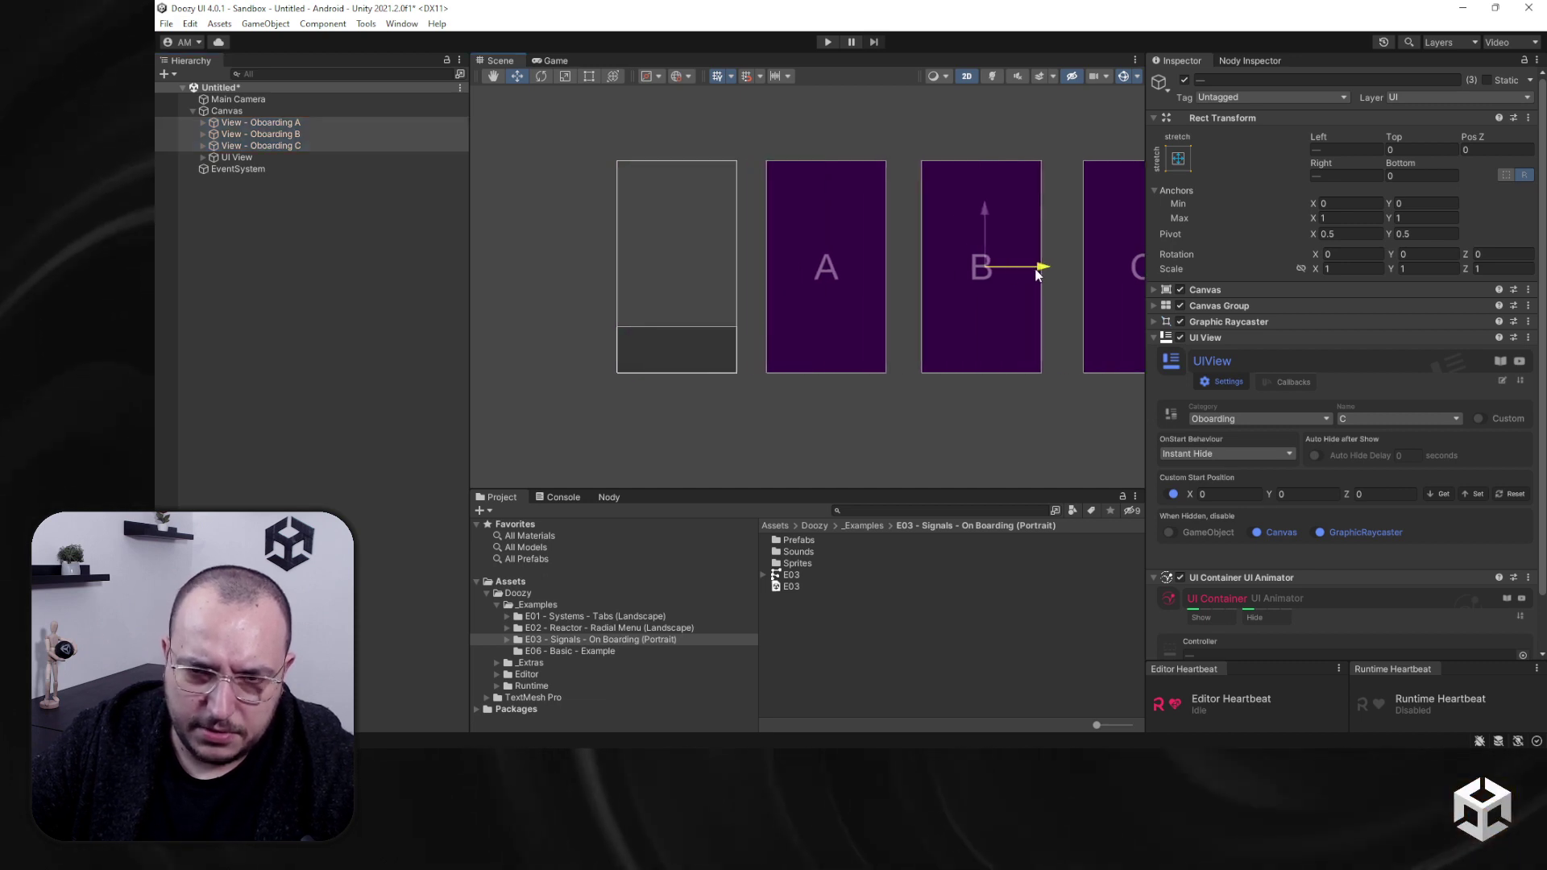
left_click(935, 405)
scroll(490, 293, "up", 1)
Step: Add a view name Navigation to the Oboarding category in the Views Database and close the database
left_click(237, 157)
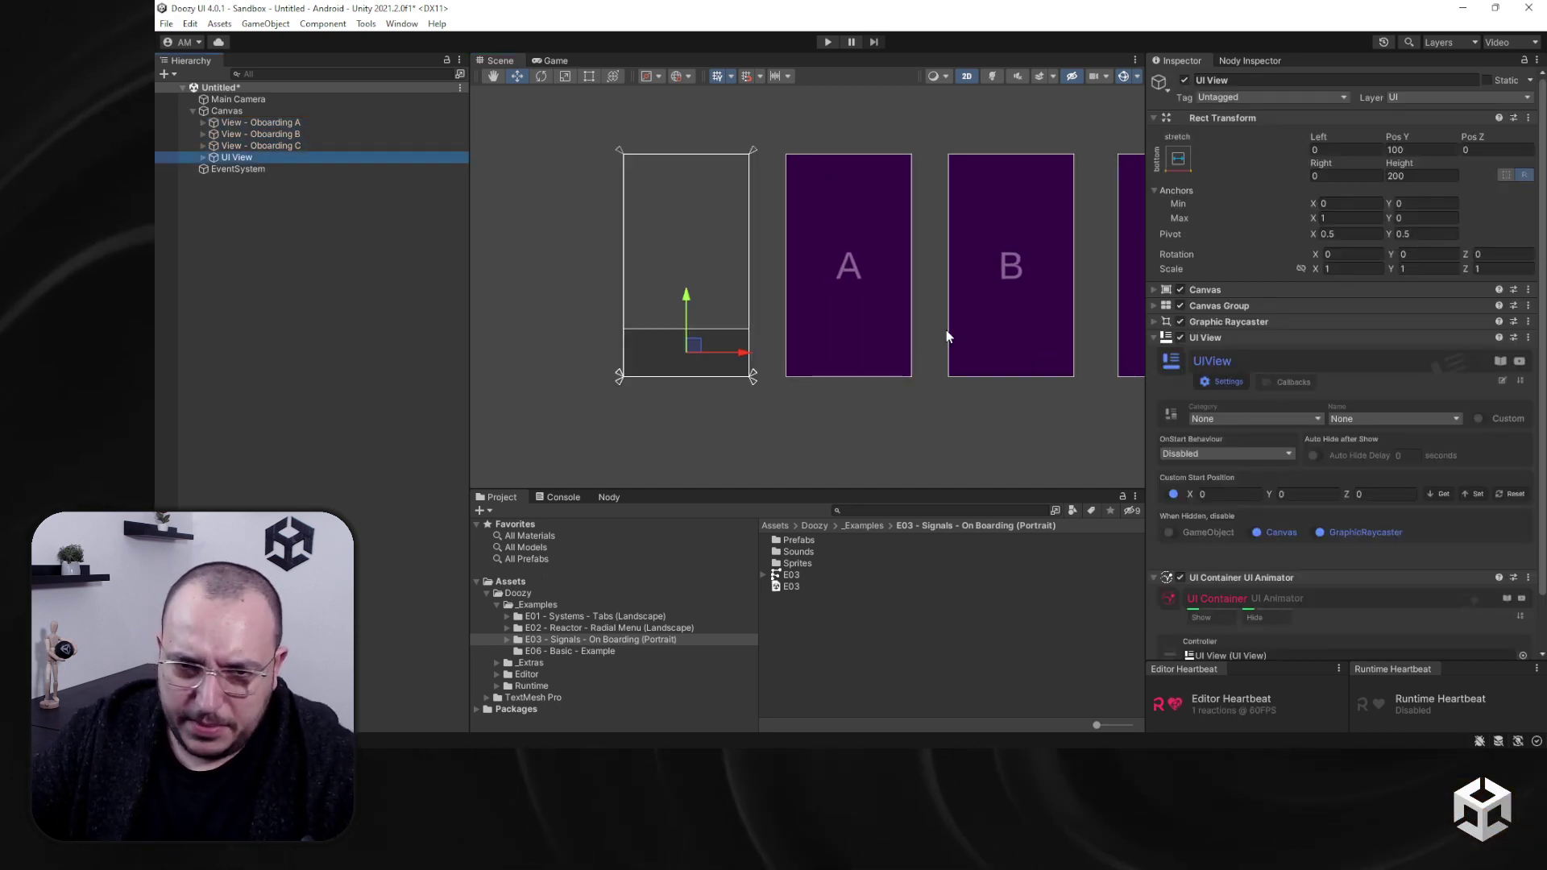
left_click(1257, 418)
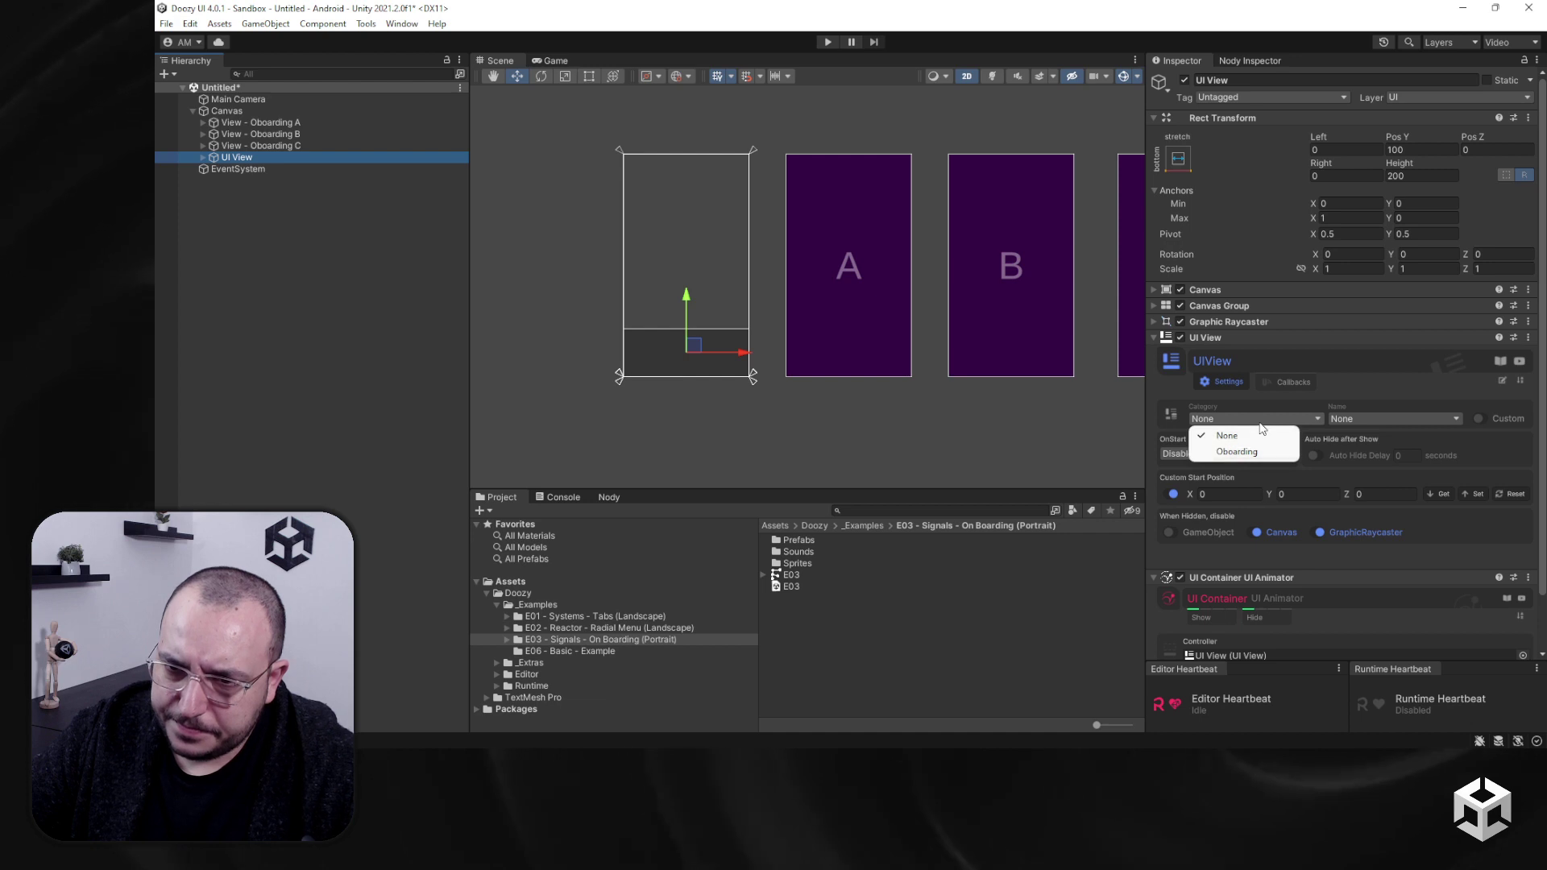
left_click(1177, 413)
left_click(1171, 413)
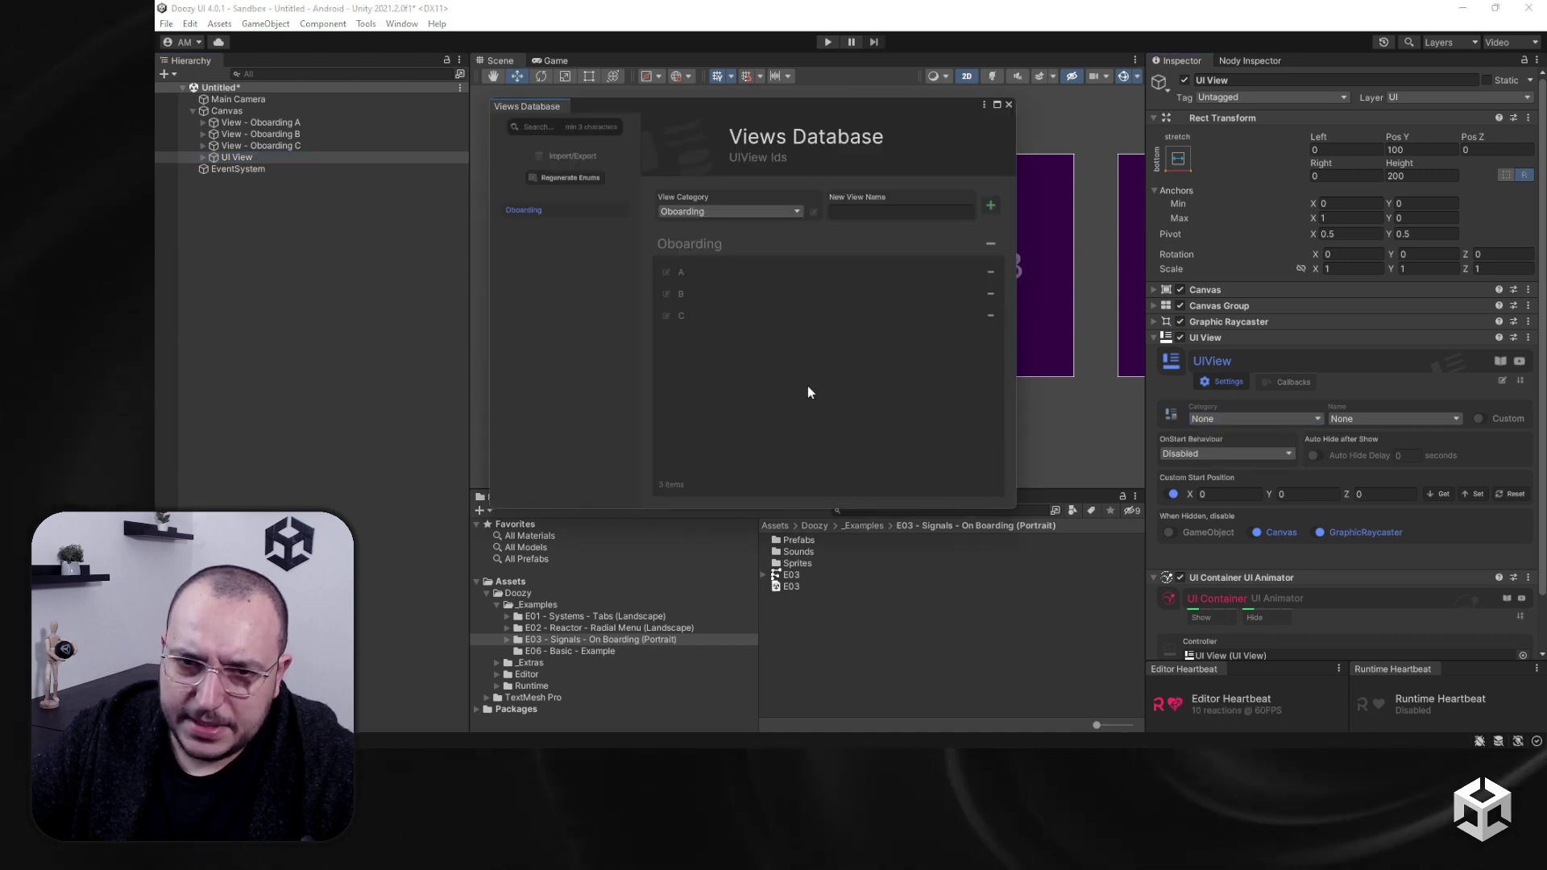
left_click(851, 209)
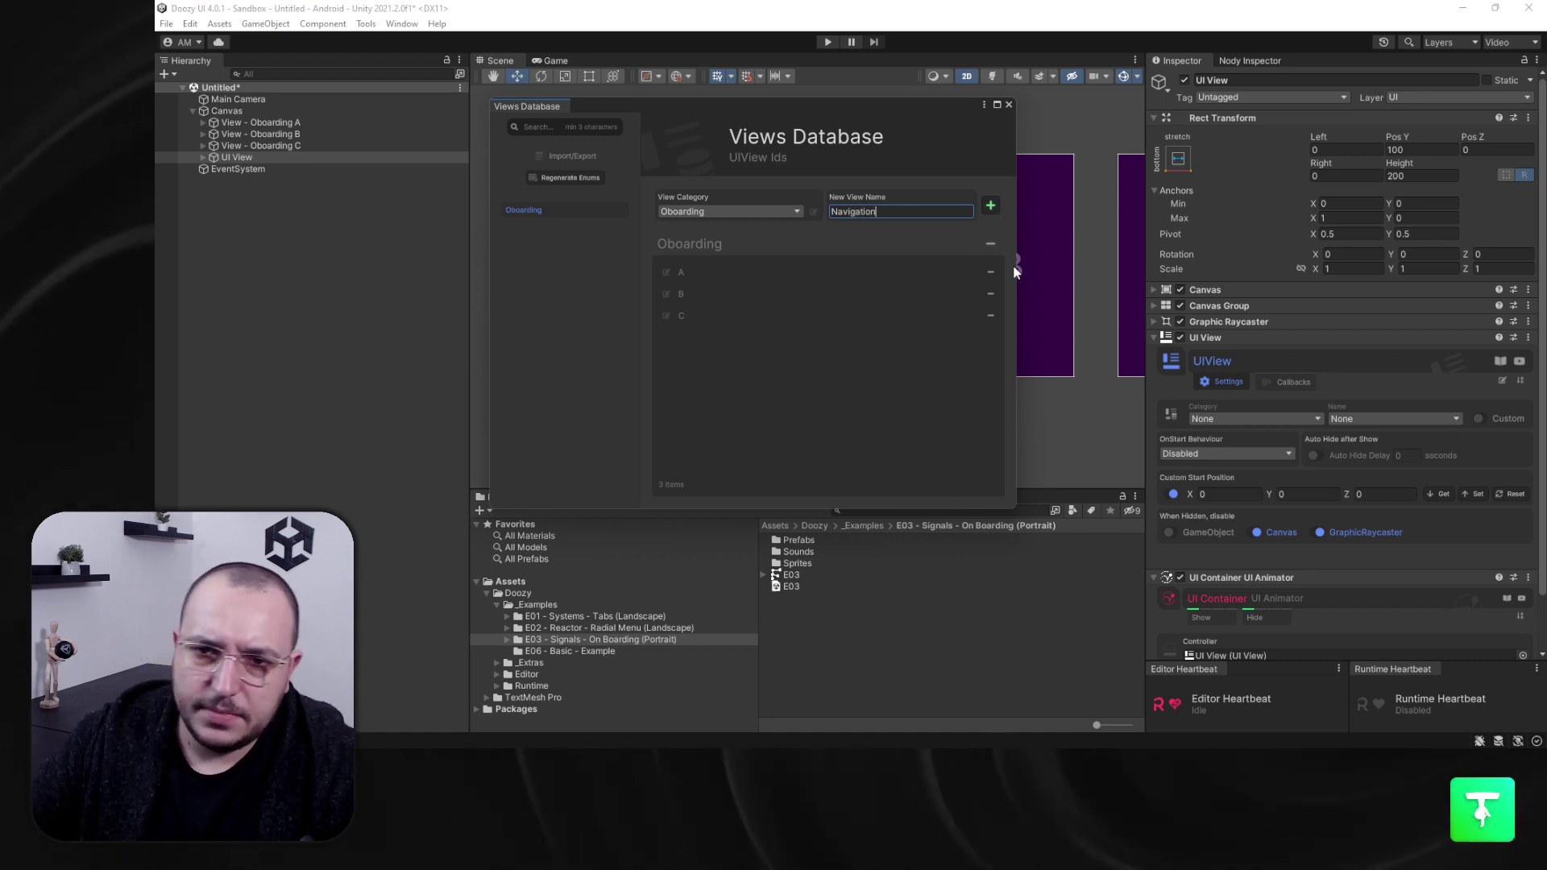
double_click(944, 211)
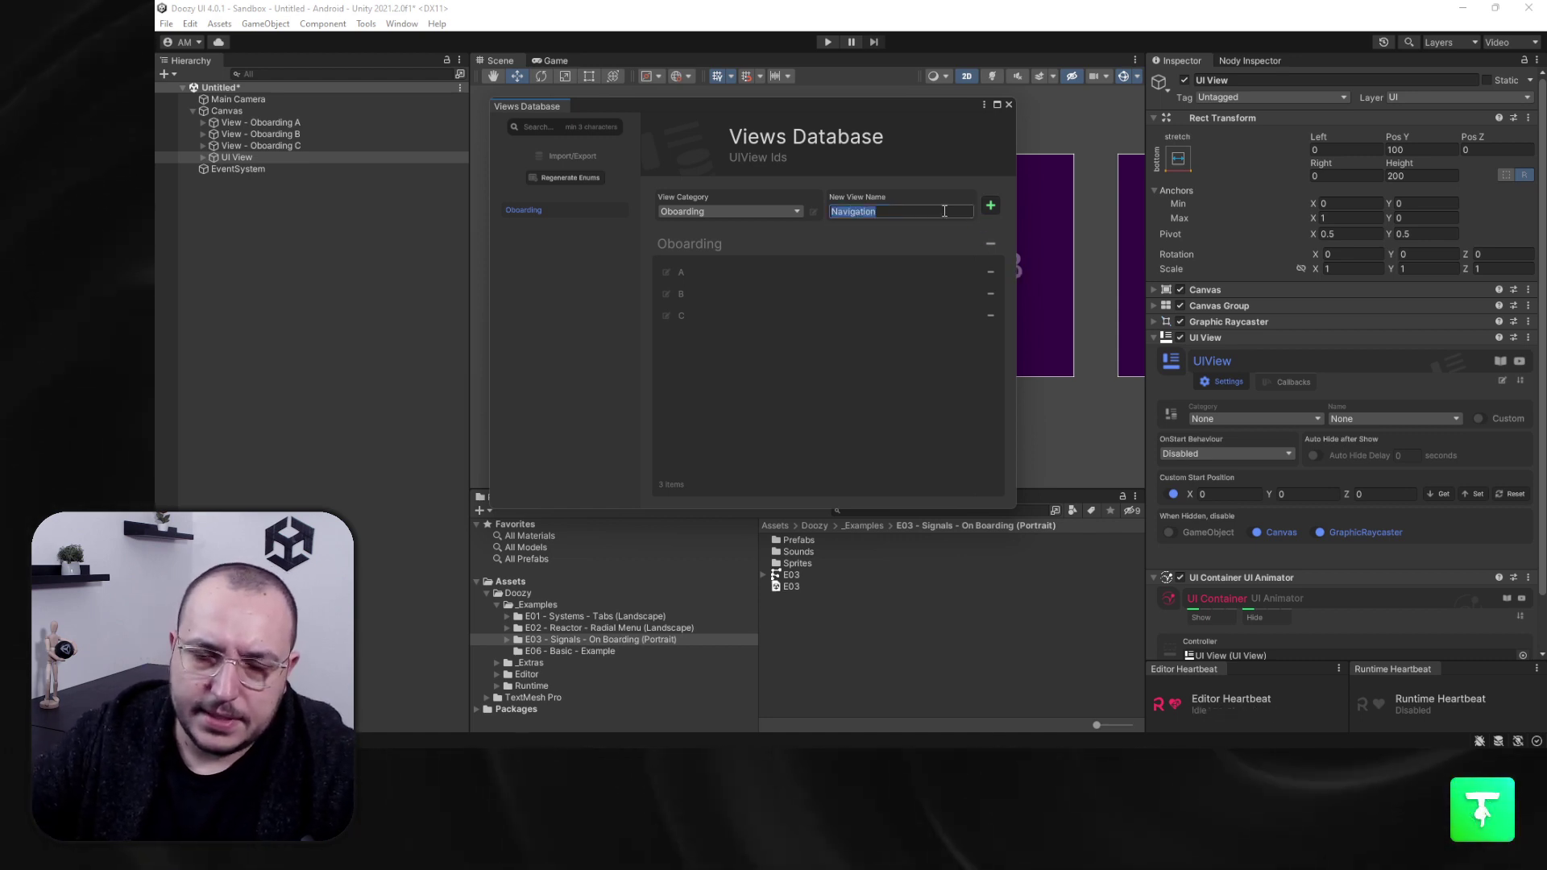
left_click(990, 206)
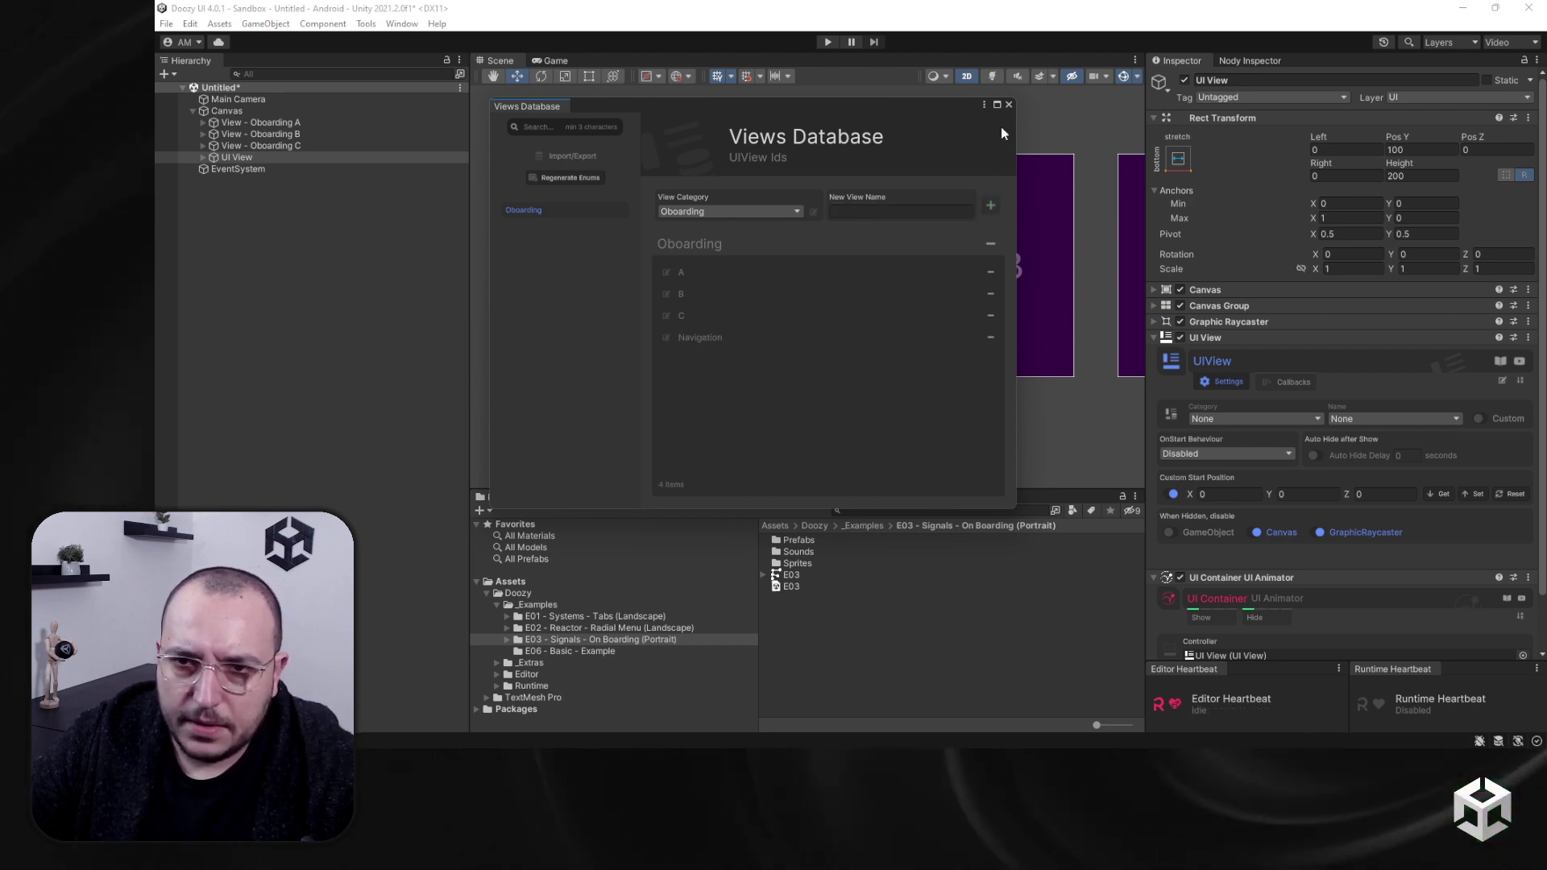
left_click(1008, 104)
Step: Assign the UI View the category Oboarding and the name Navigation
left_click(1265, 417)
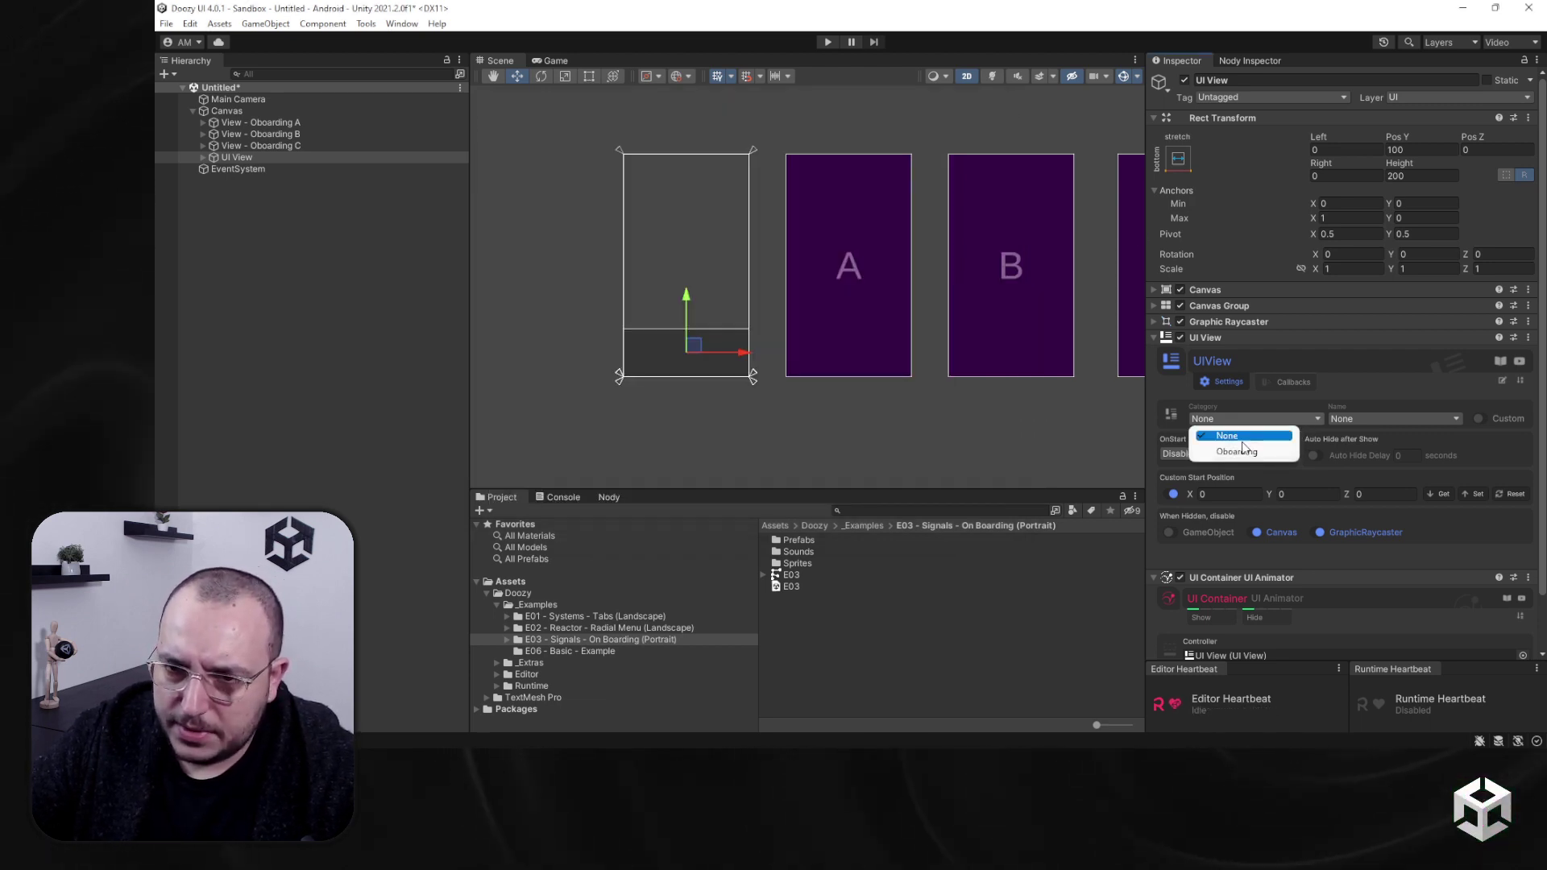
left_click(1239, 451)
left_click(1362, 419)
left_click(1383, 487)
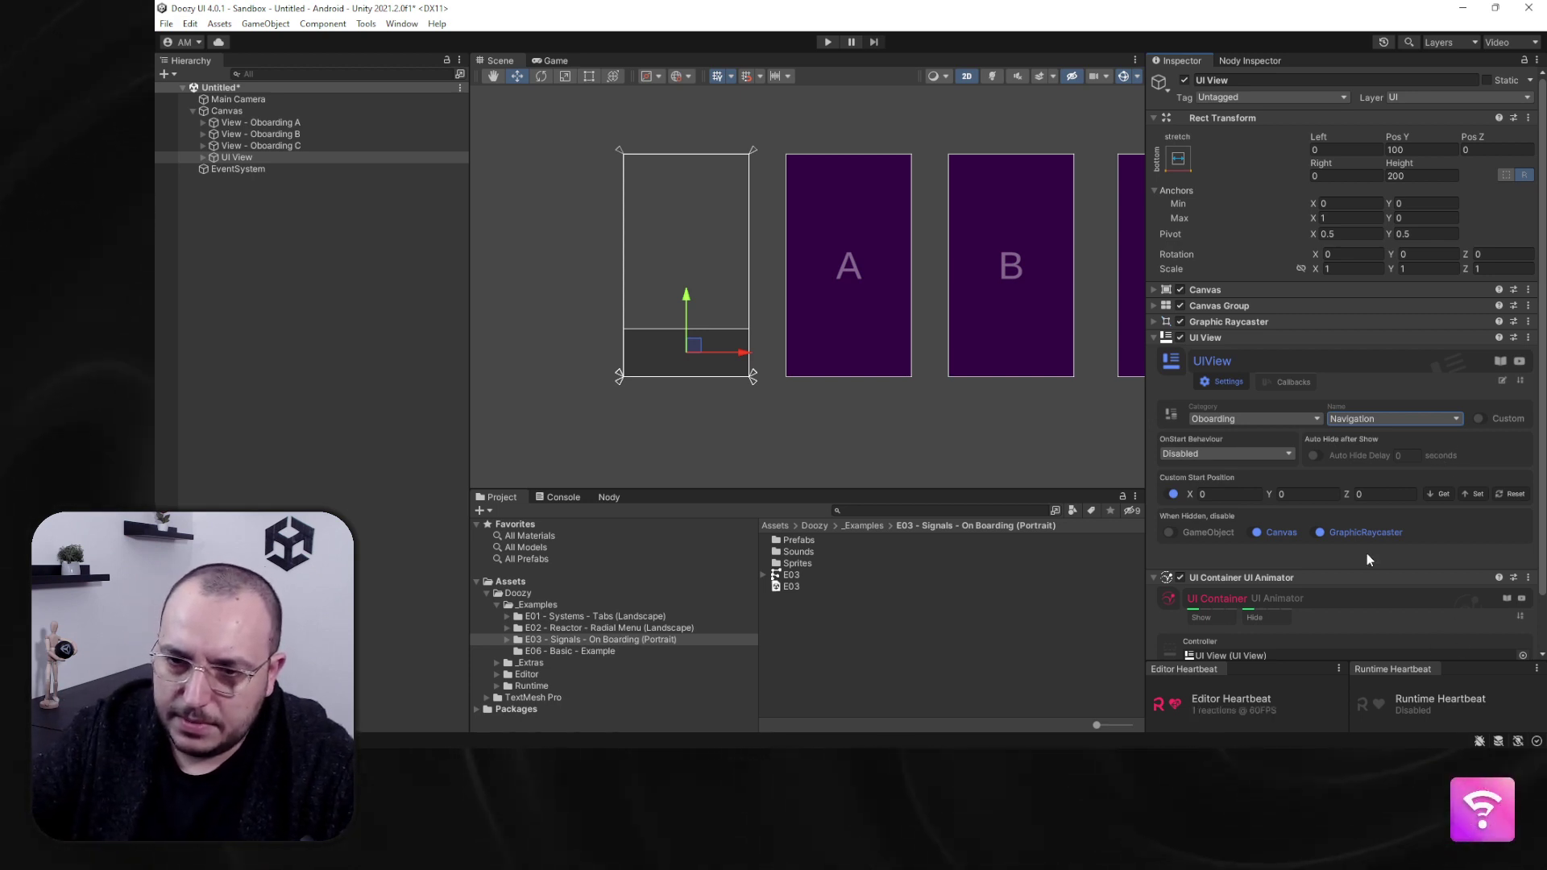
Step: Set the UI View's Show animation to move in from the Bottom direction
scroll(1354, 516, "down", 2)
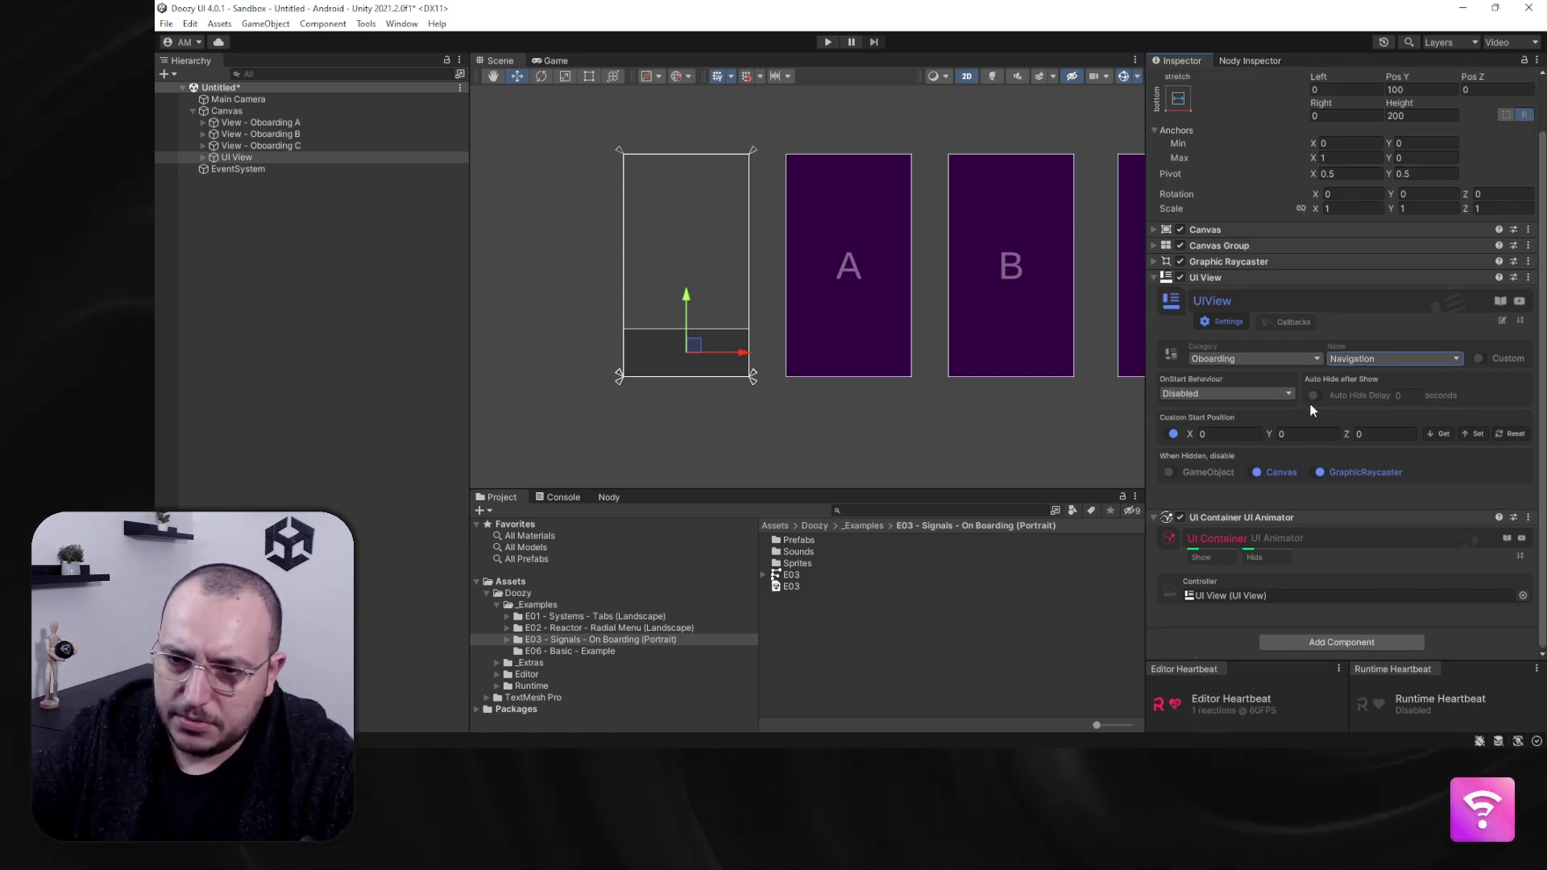
left_click(1225, 557)
left_click(1223, 601)
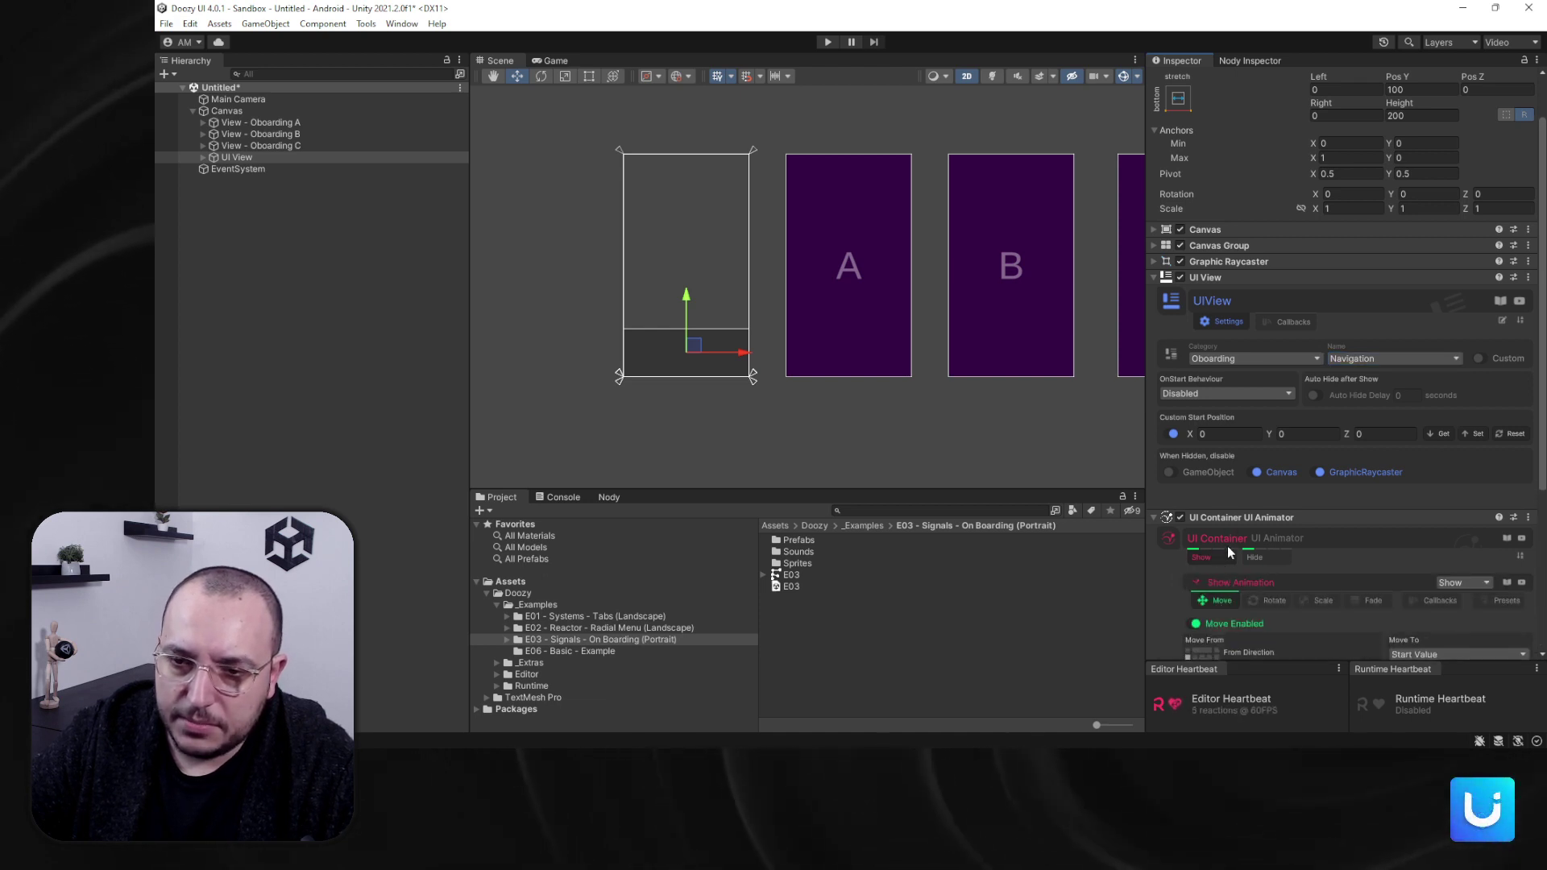
scroll(1217, 564, "down", 4)
left_click(1204, 562)
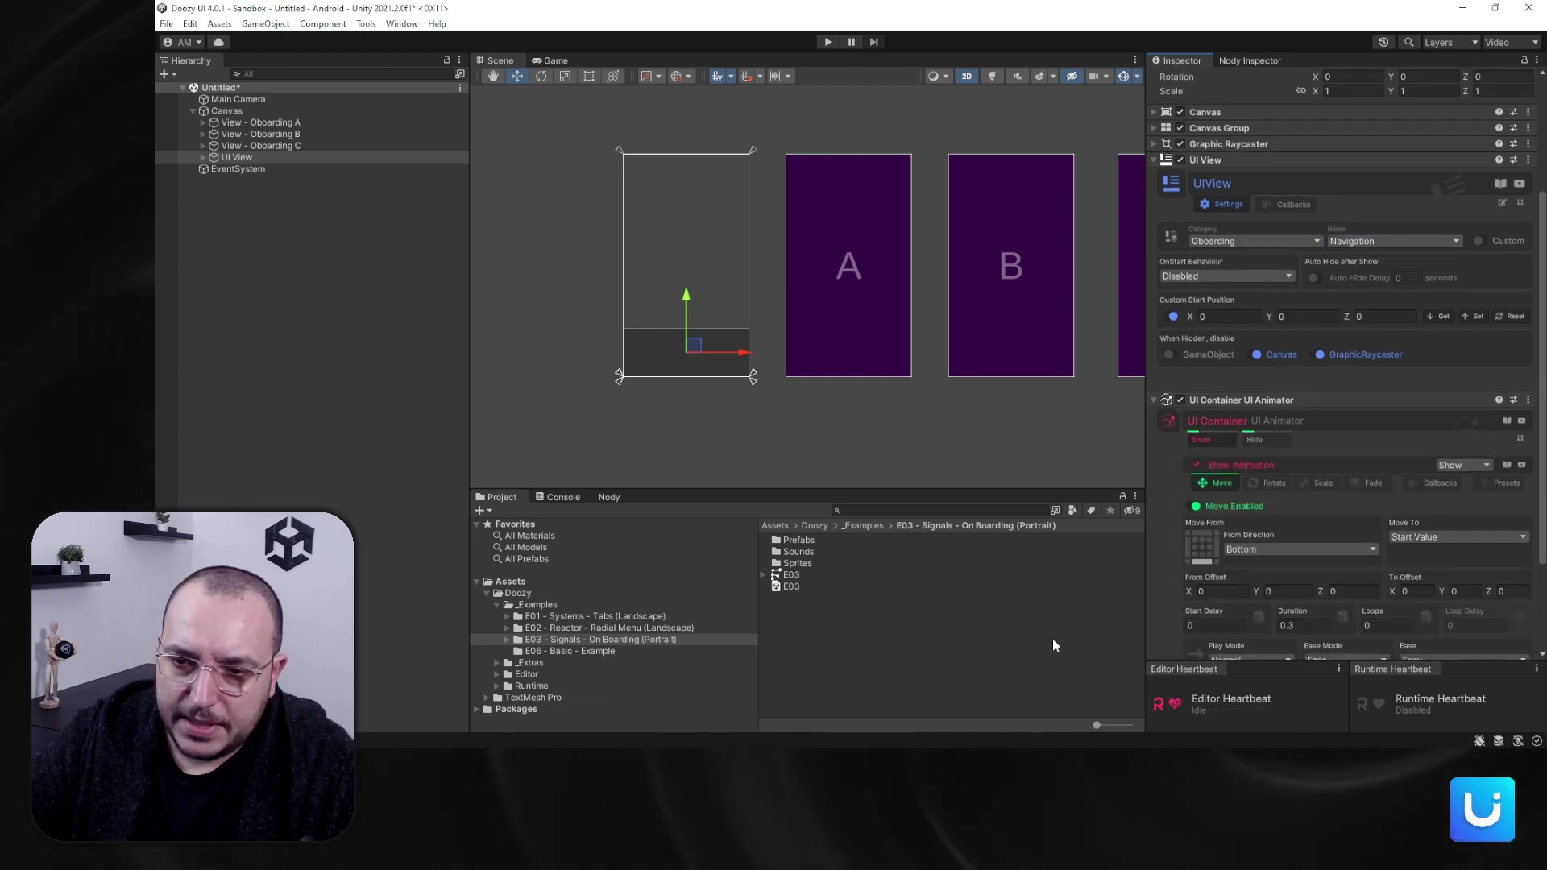
Step: Set the UI View's Hide animation to move out to the Bottom direction
left_click(1253, 439)
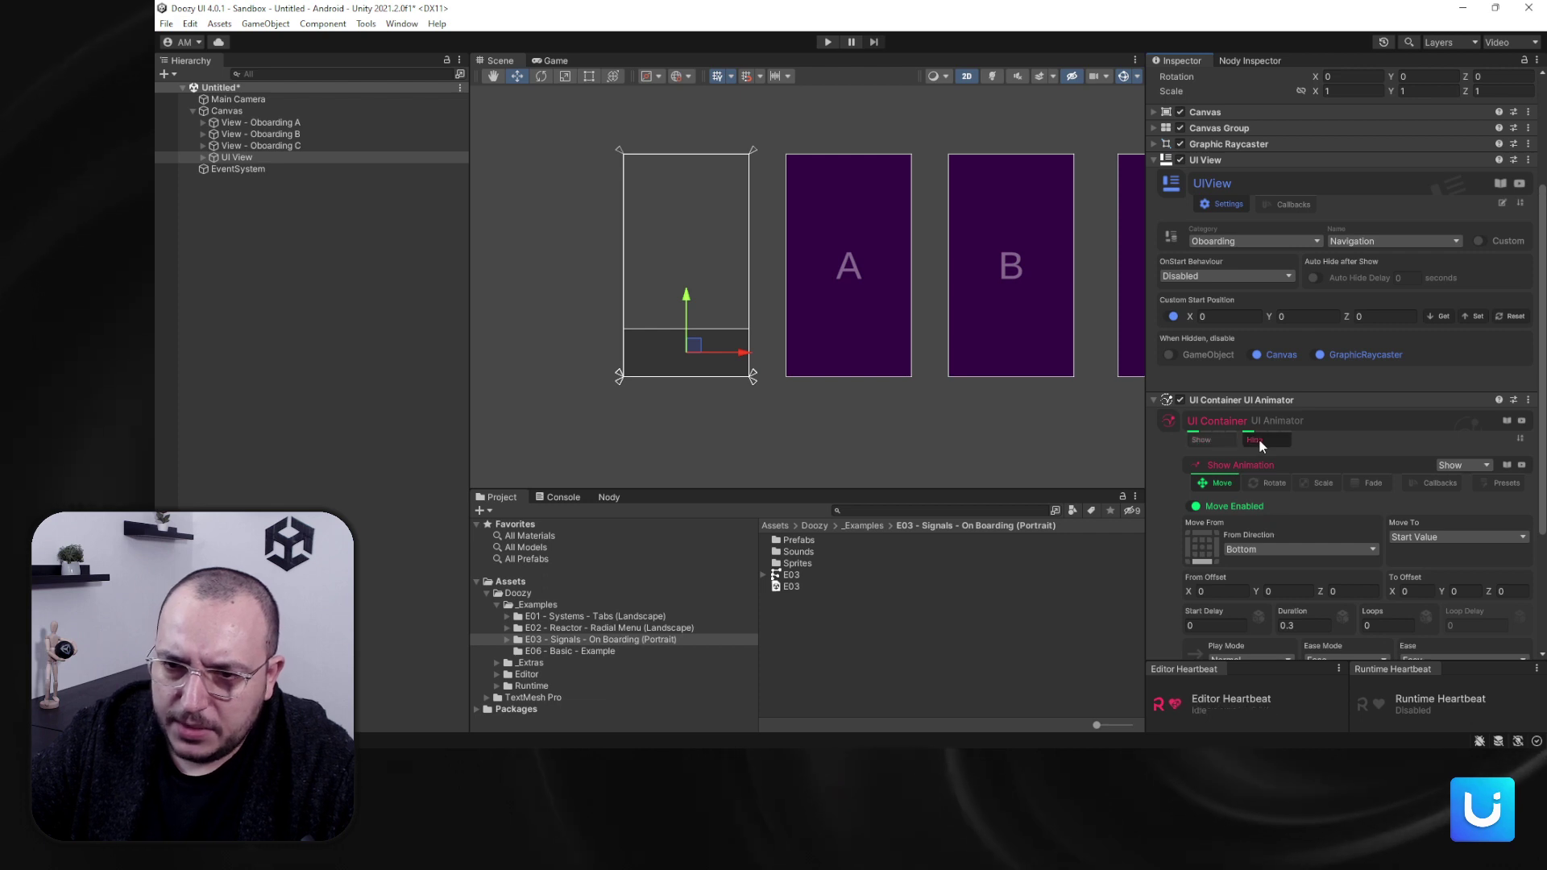
scroll(1259, 440, "up", 2)
left_click(1204, 551)
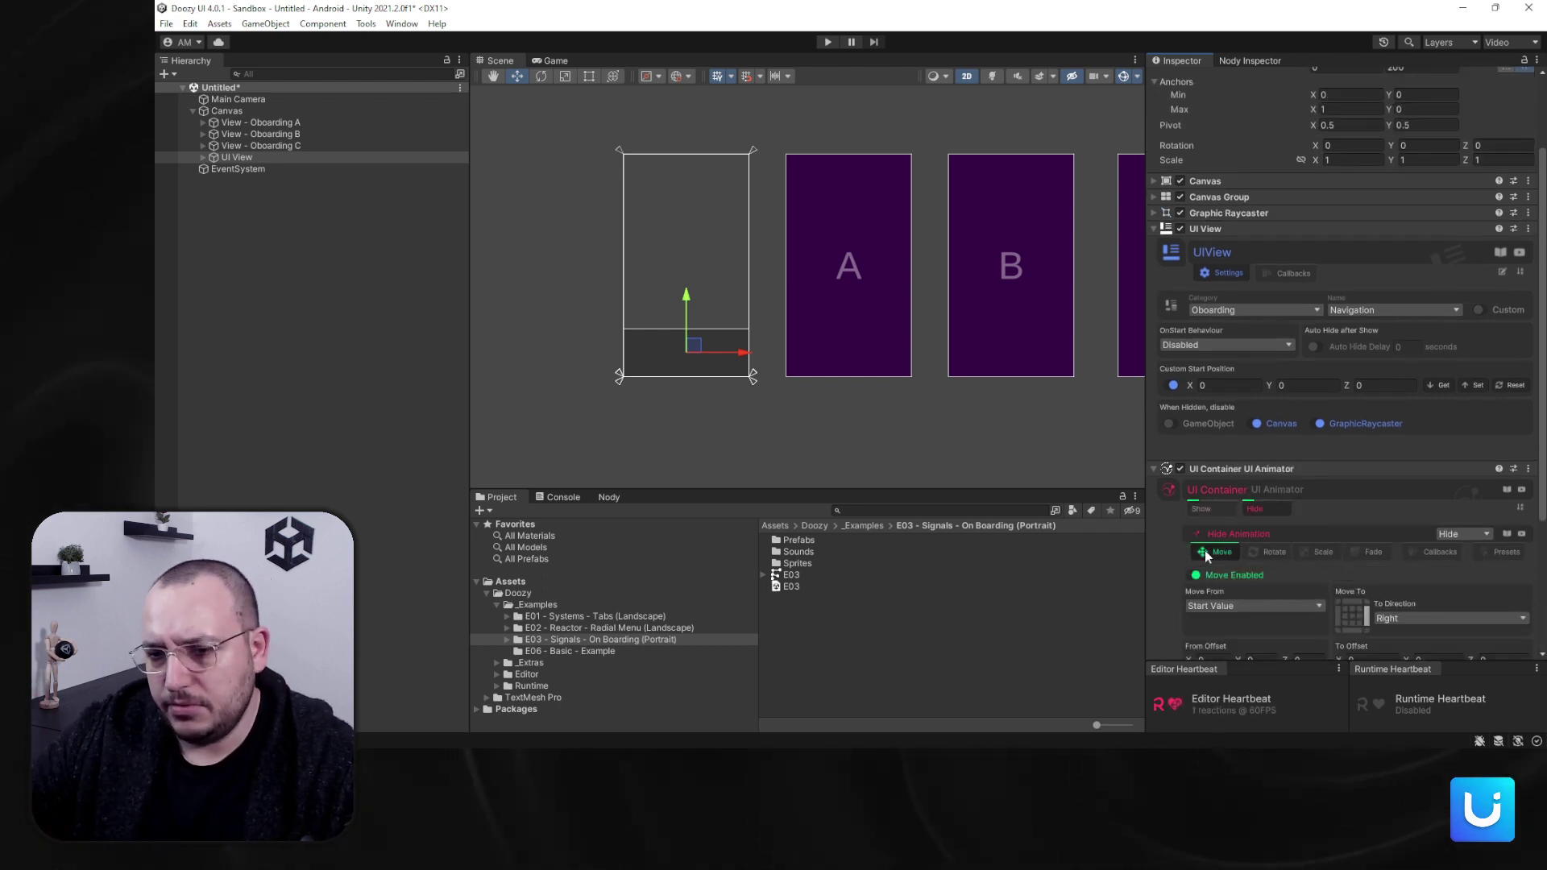
scroll(1349, 549, "down", 2)
left_click(1355, 554)
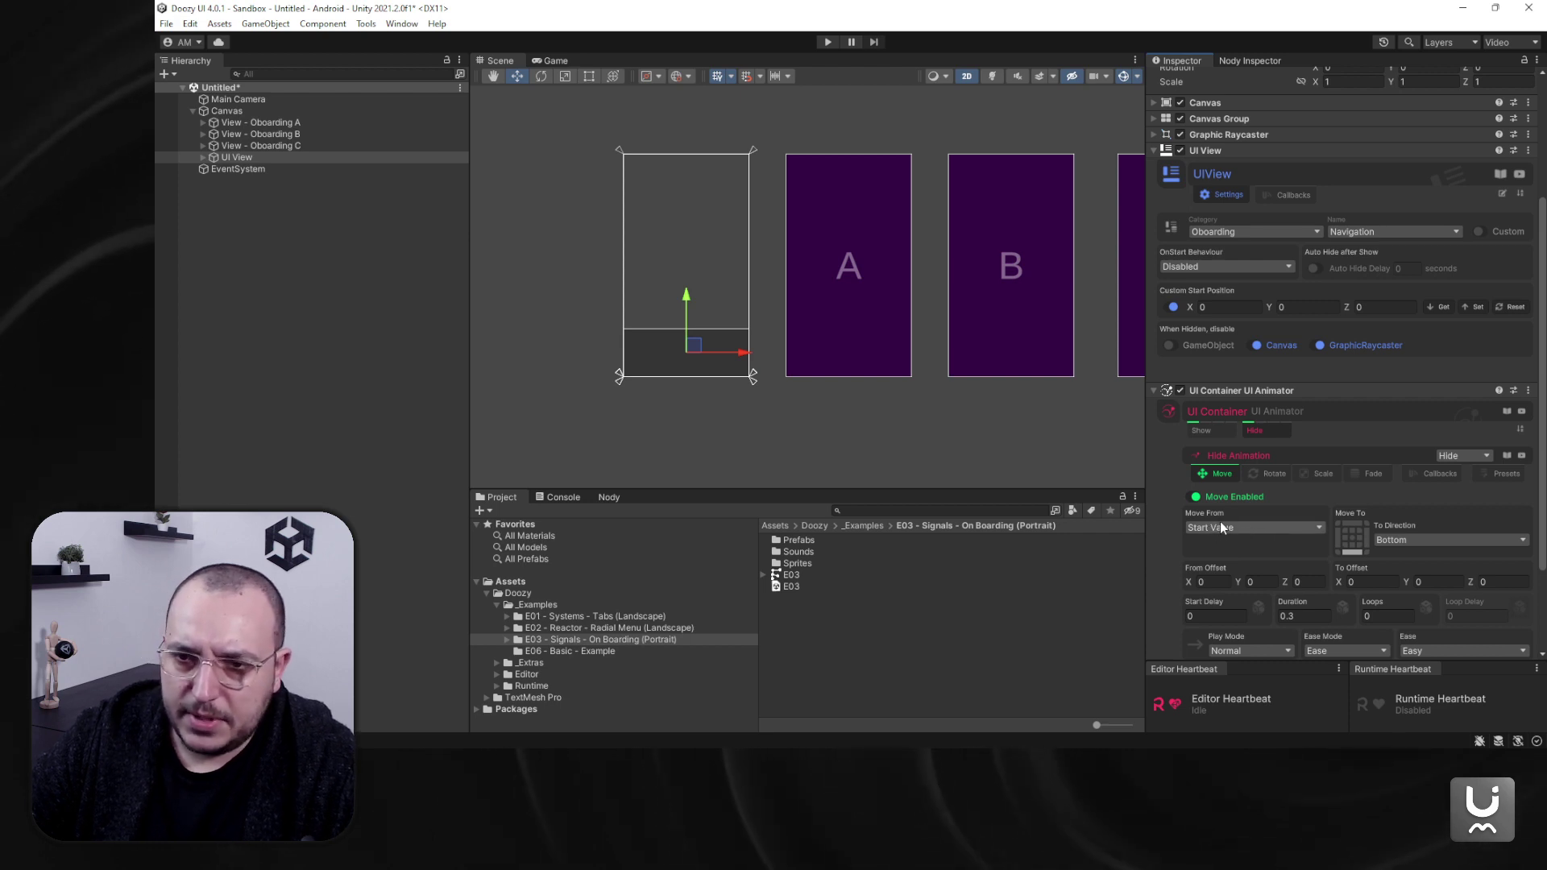
Step: Run the scene, test hiding and showing the navigation view, show onboarding view A with it, and stop play mode
left_click(827, 42)
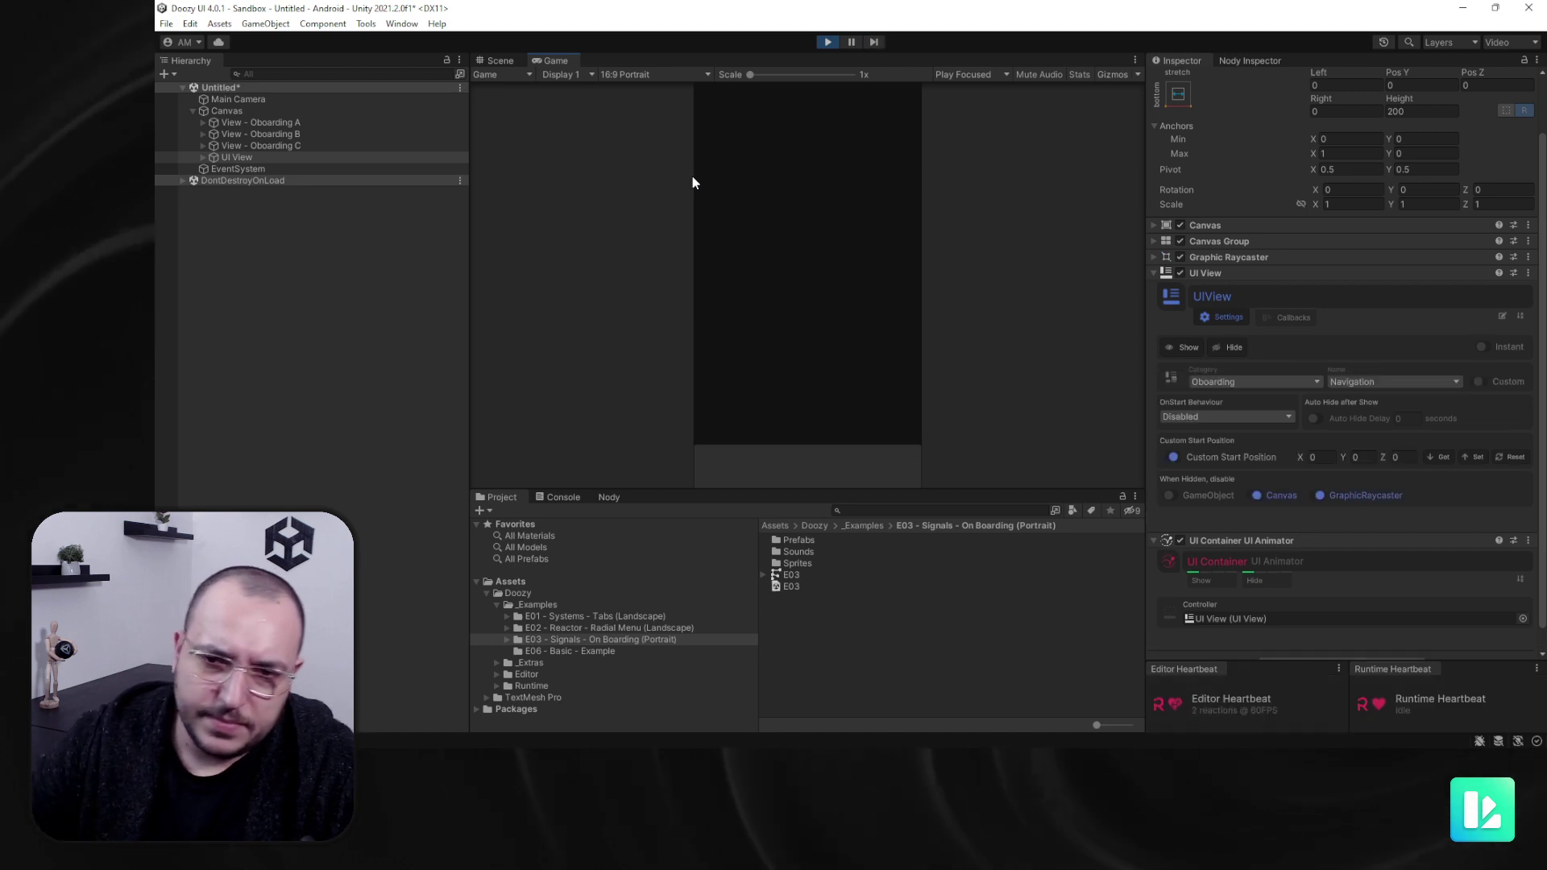
left_click(1222, 348)
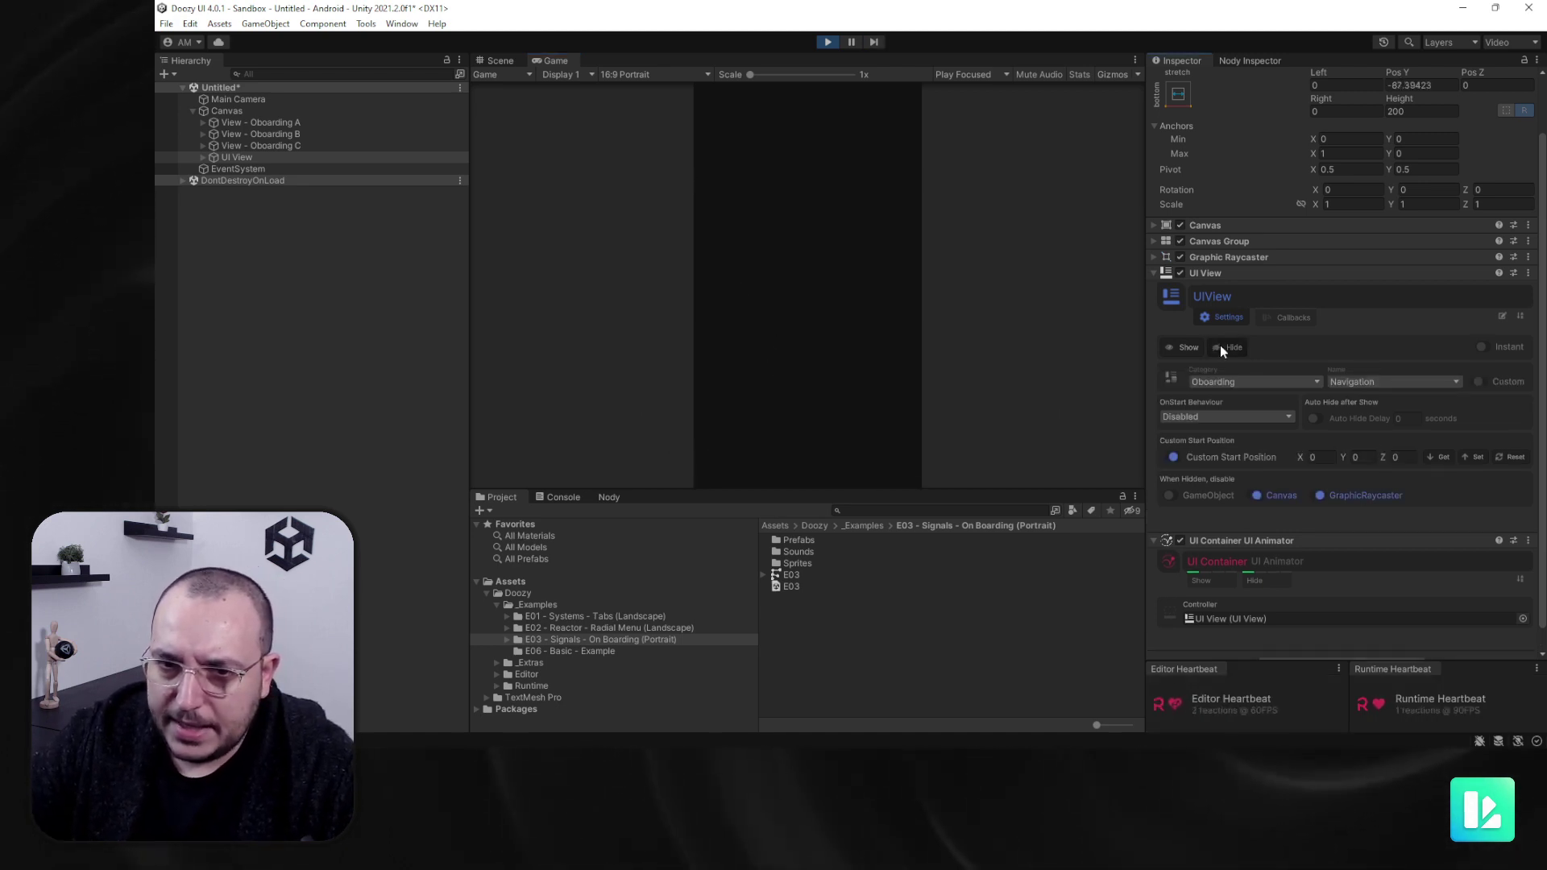
left_click(1185, 347)
left_click(1216, 346)
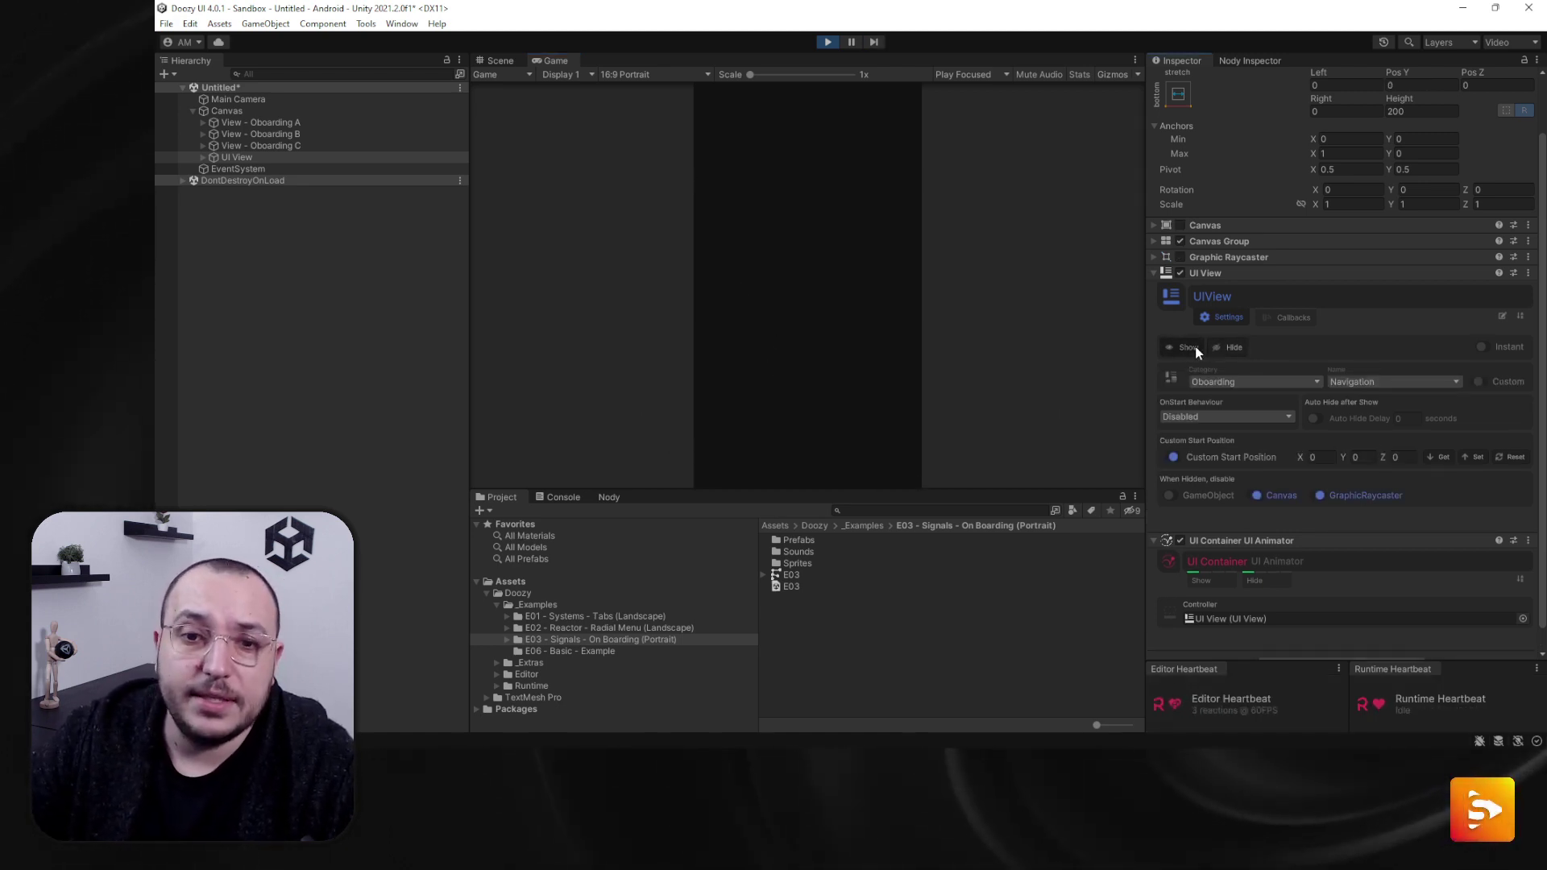
left_click(1196, 351)
left_click(276, 125)
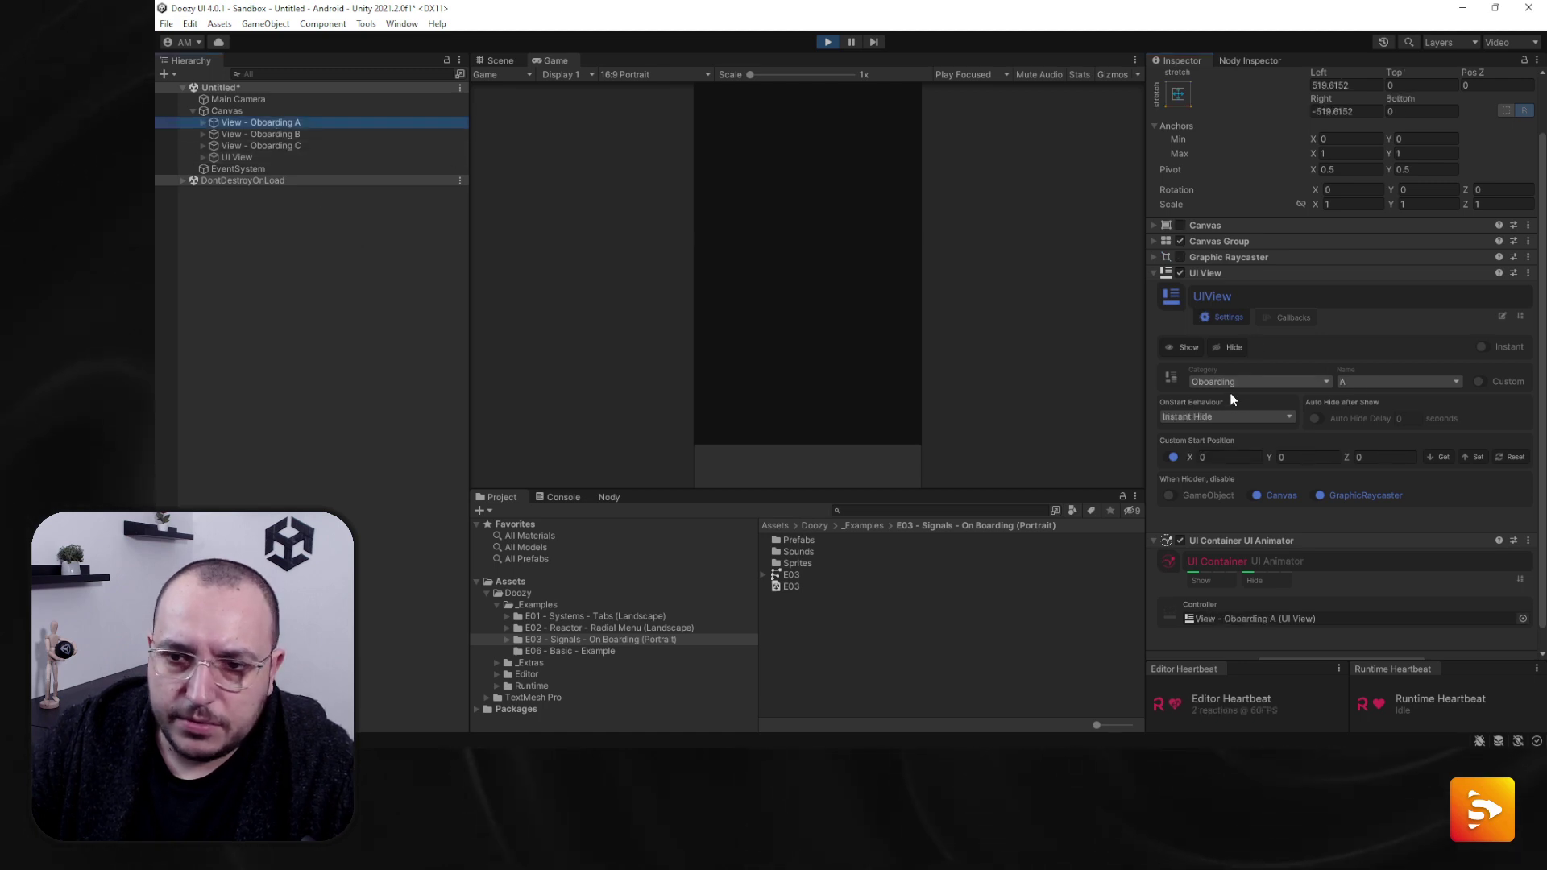
left_click(1184, 348)
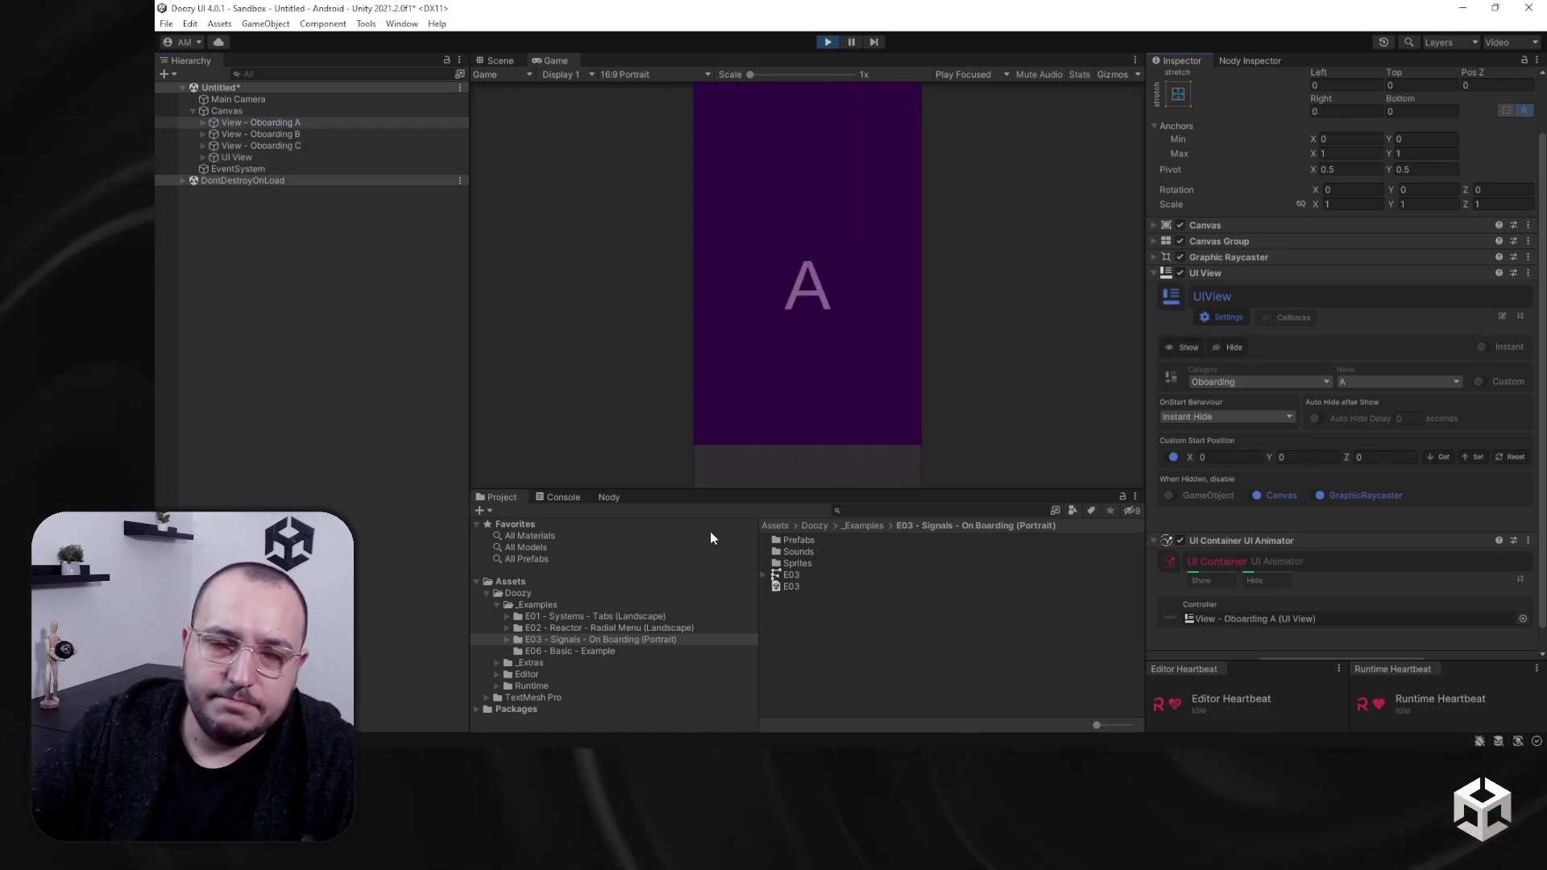
left_click(829, 44)
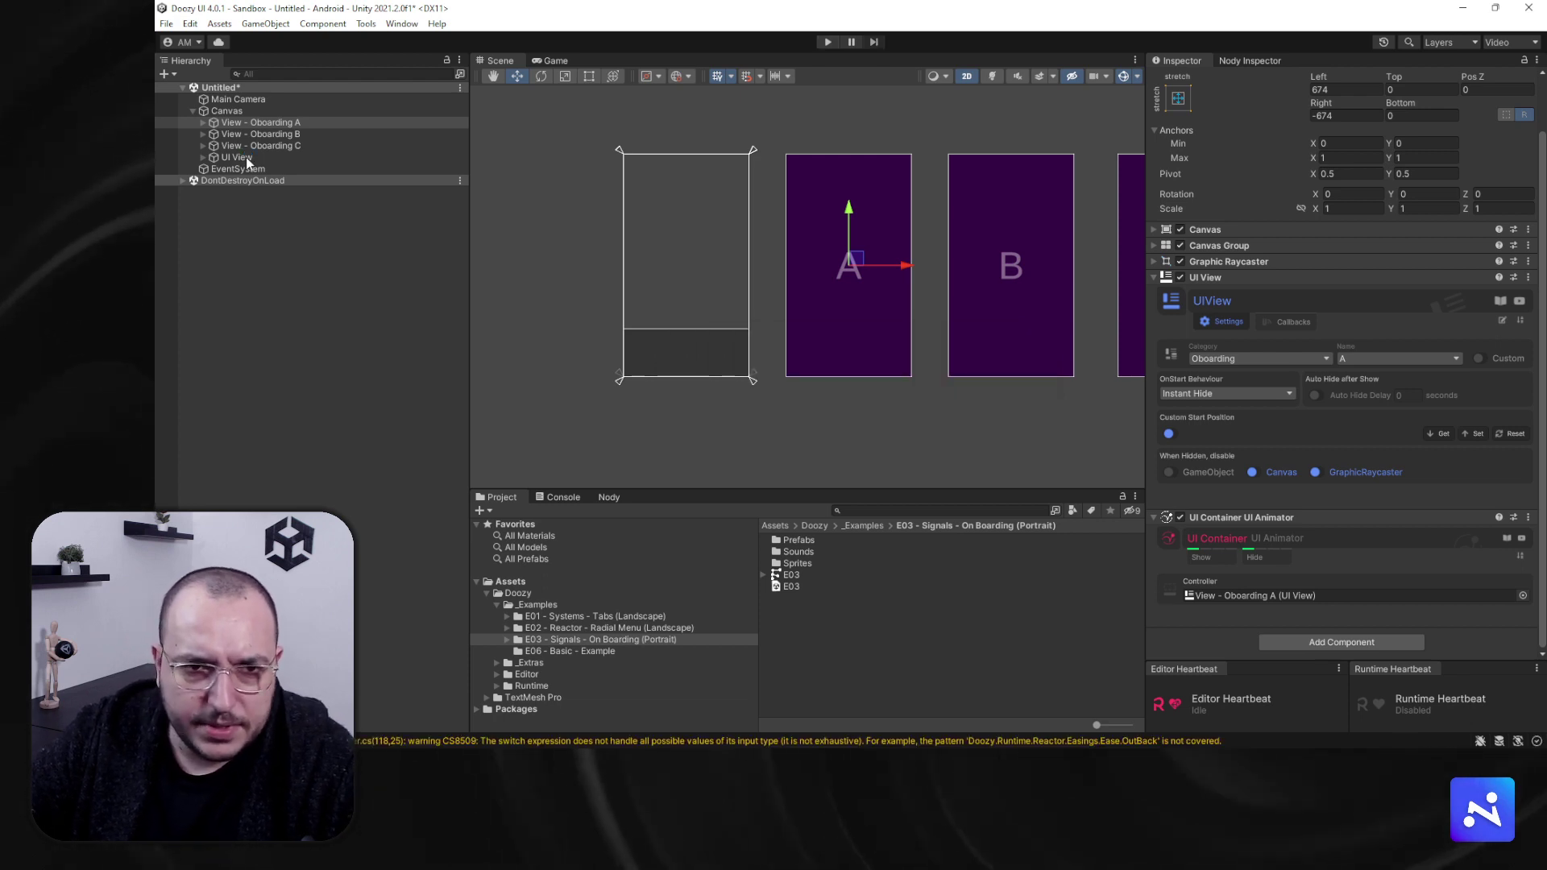
Step: Rename the UI View object after its category and name as View - Oboarding Navigation
left_click(245, 158)
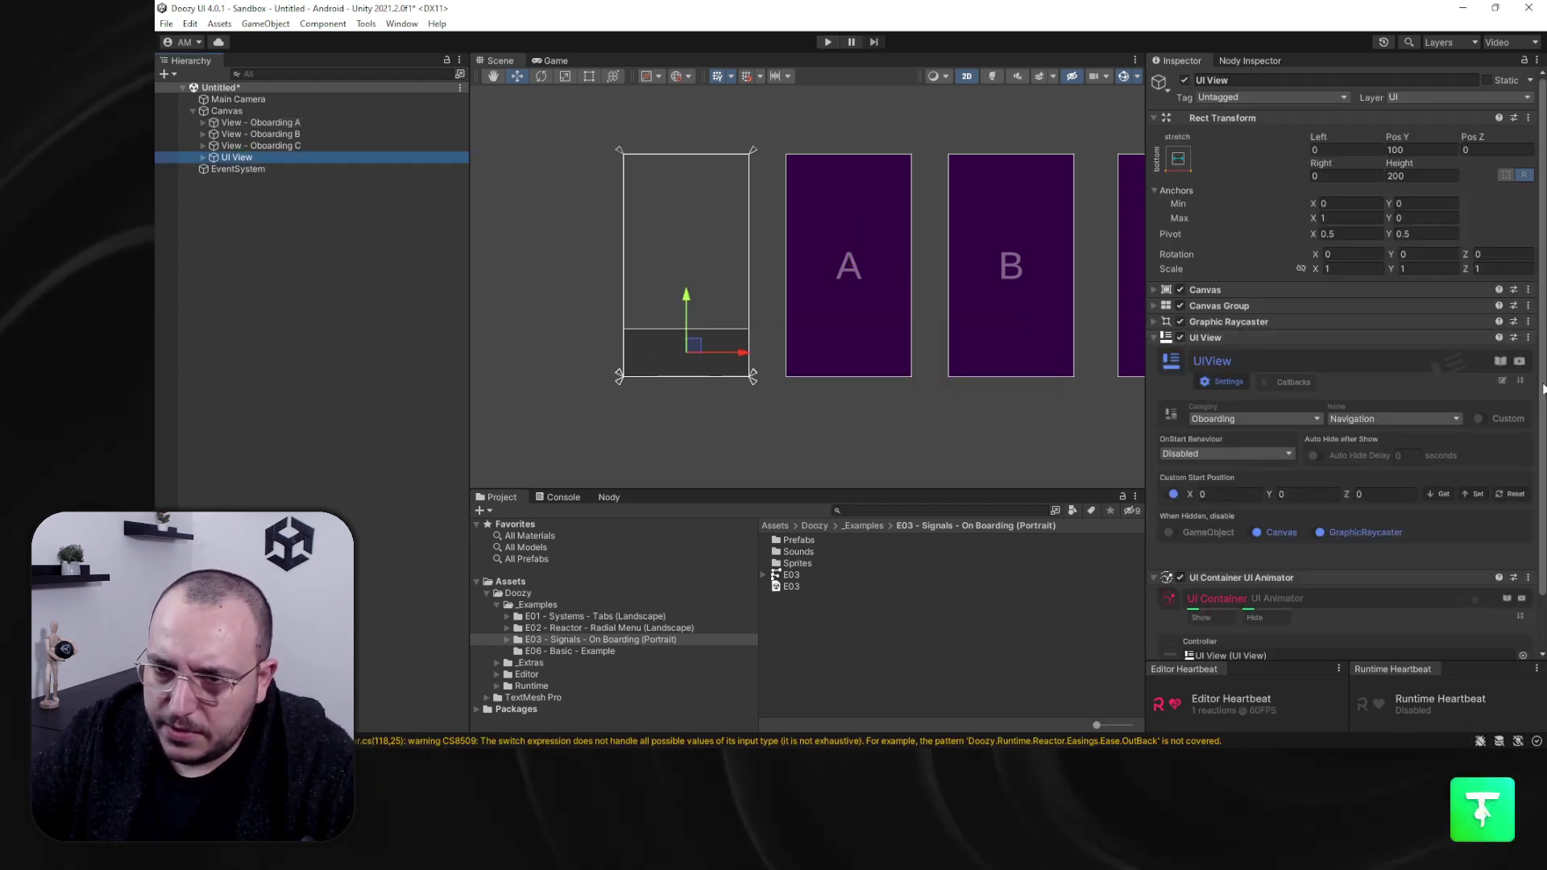
left_click(1501, 380)
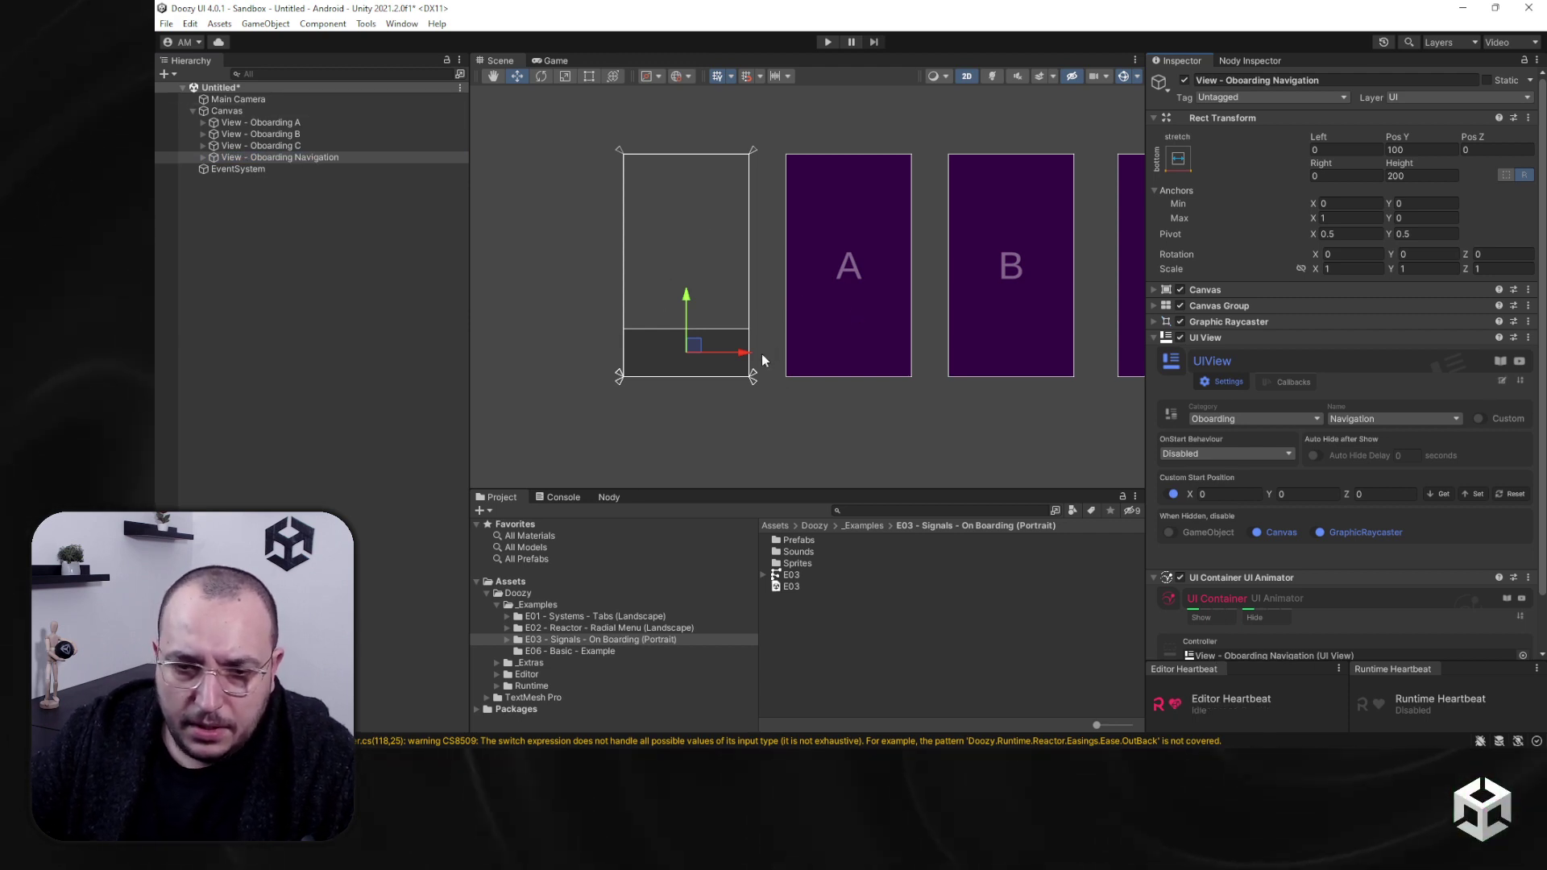
scroll(762, 360, "up", 2)
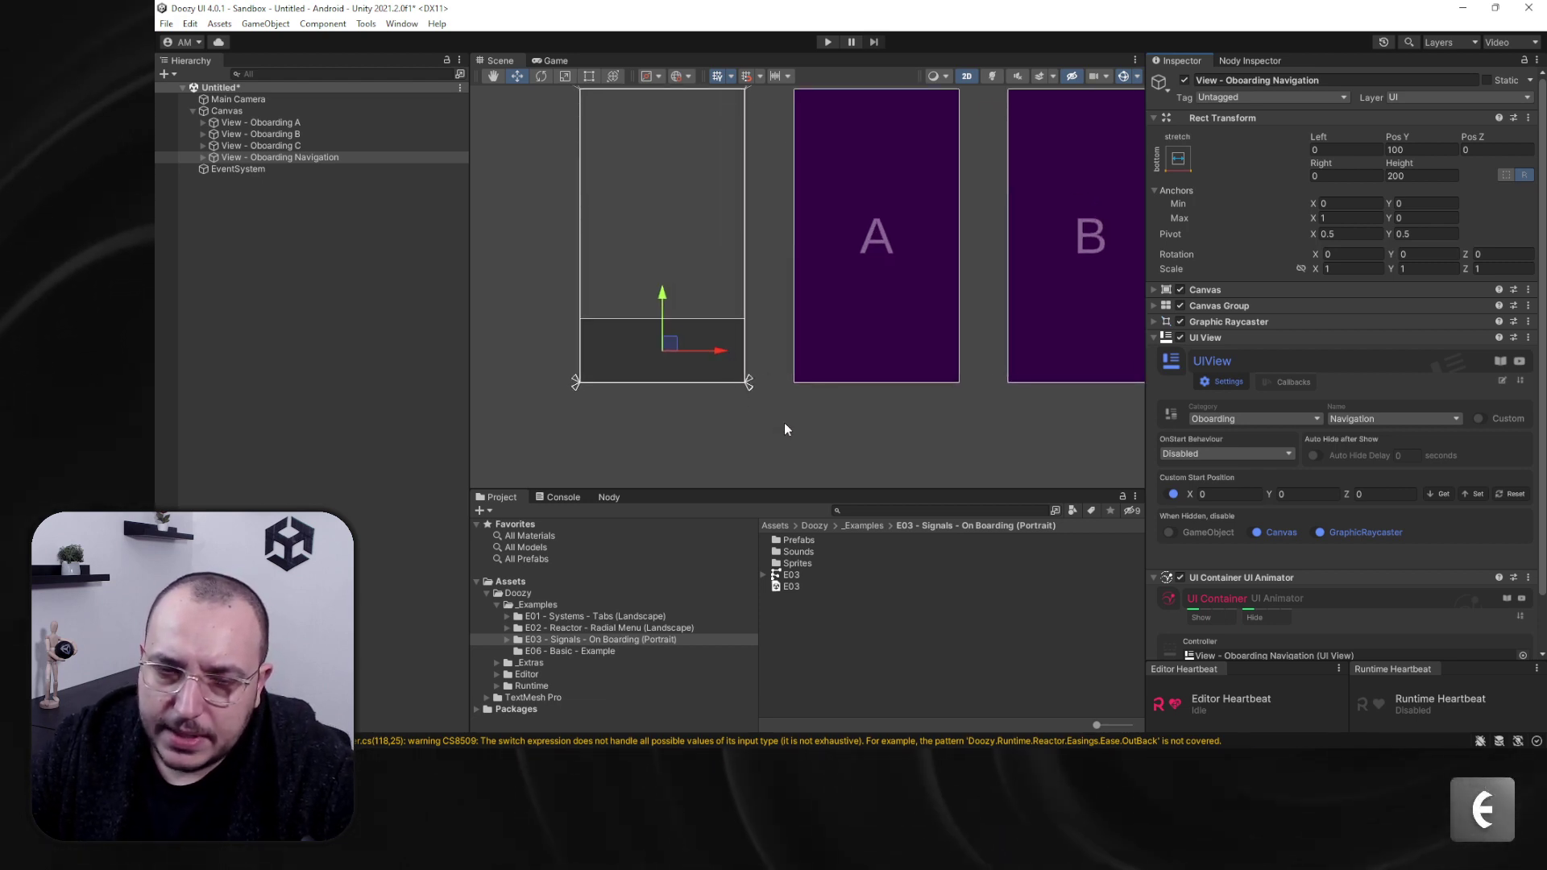
Step: Find Circle Arrow Right in the Doozy UI Menu by searching "right" and add it under View - Oboarding Navigation
right_click(311, 158)
left_click(215, 160)
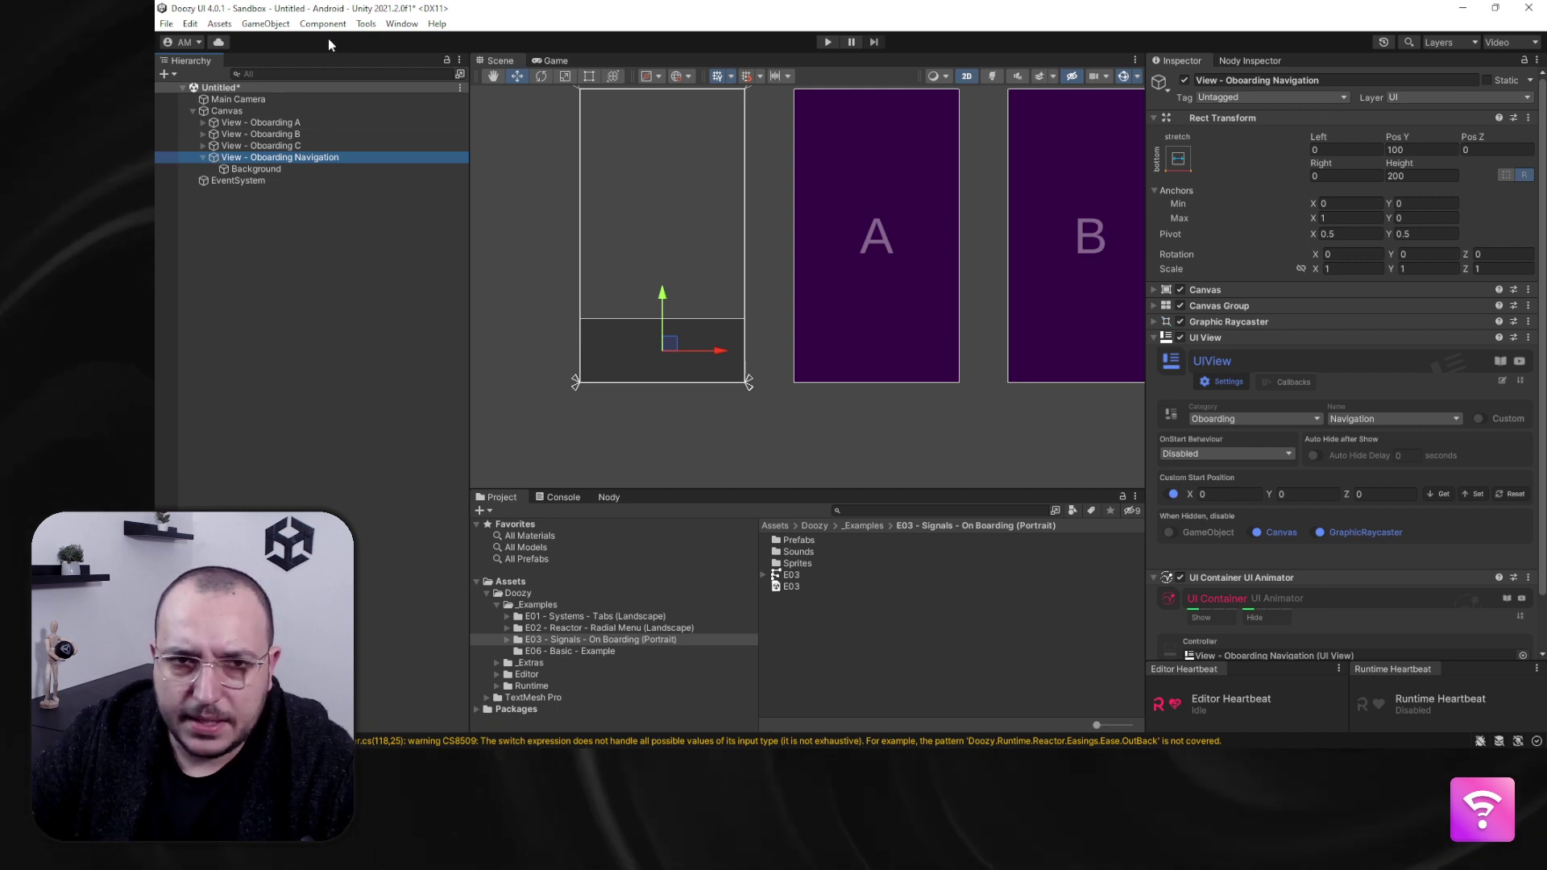
left_click(359, 24)
mouse_move(395, 40)
left_click(492, 89)
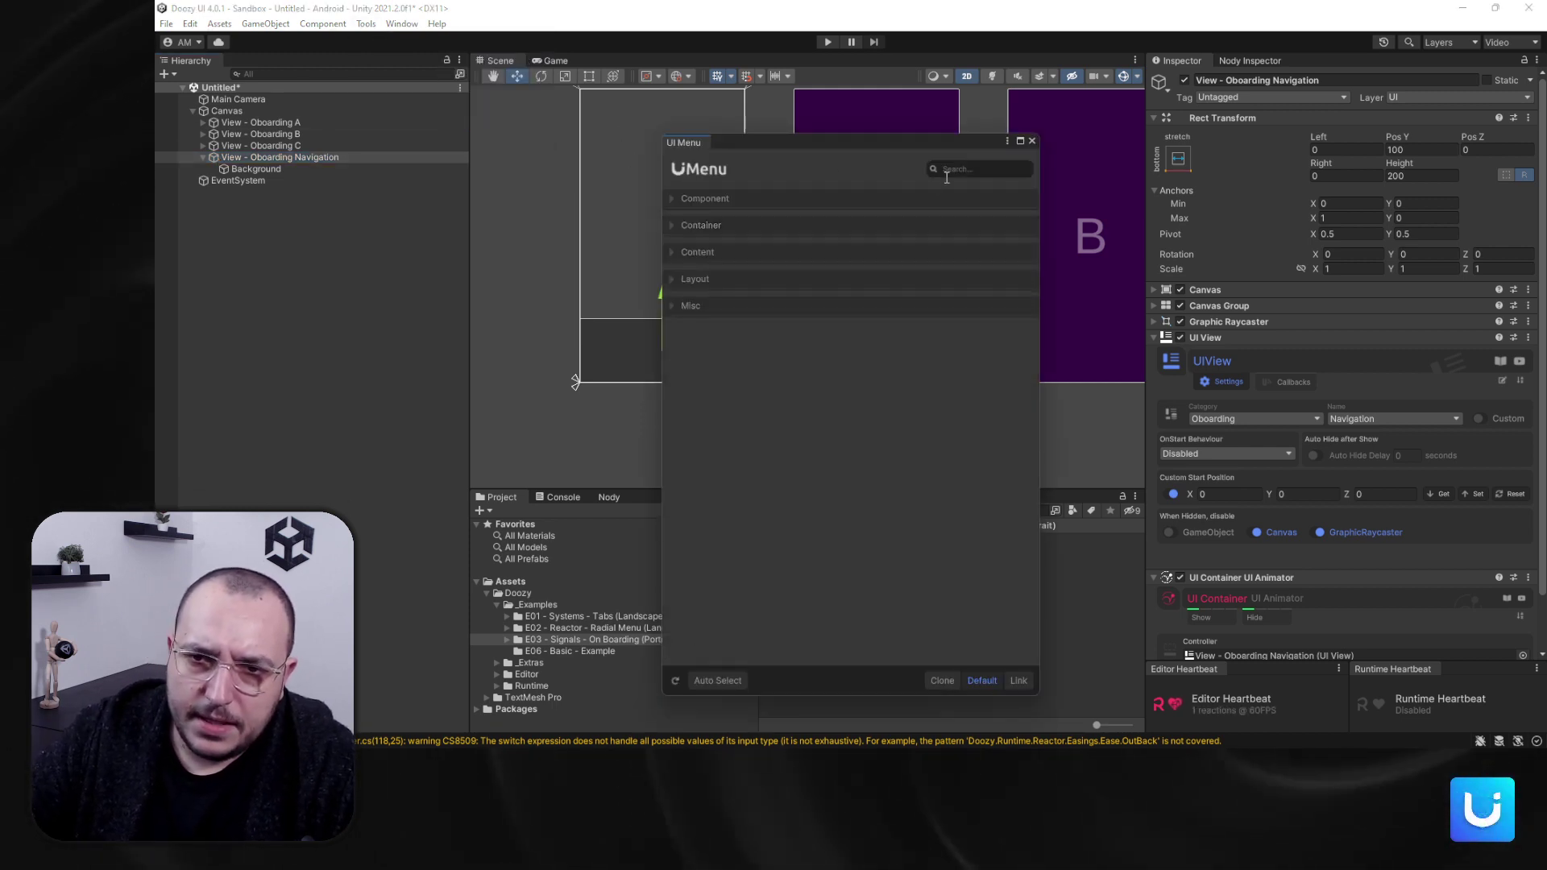
type("right")
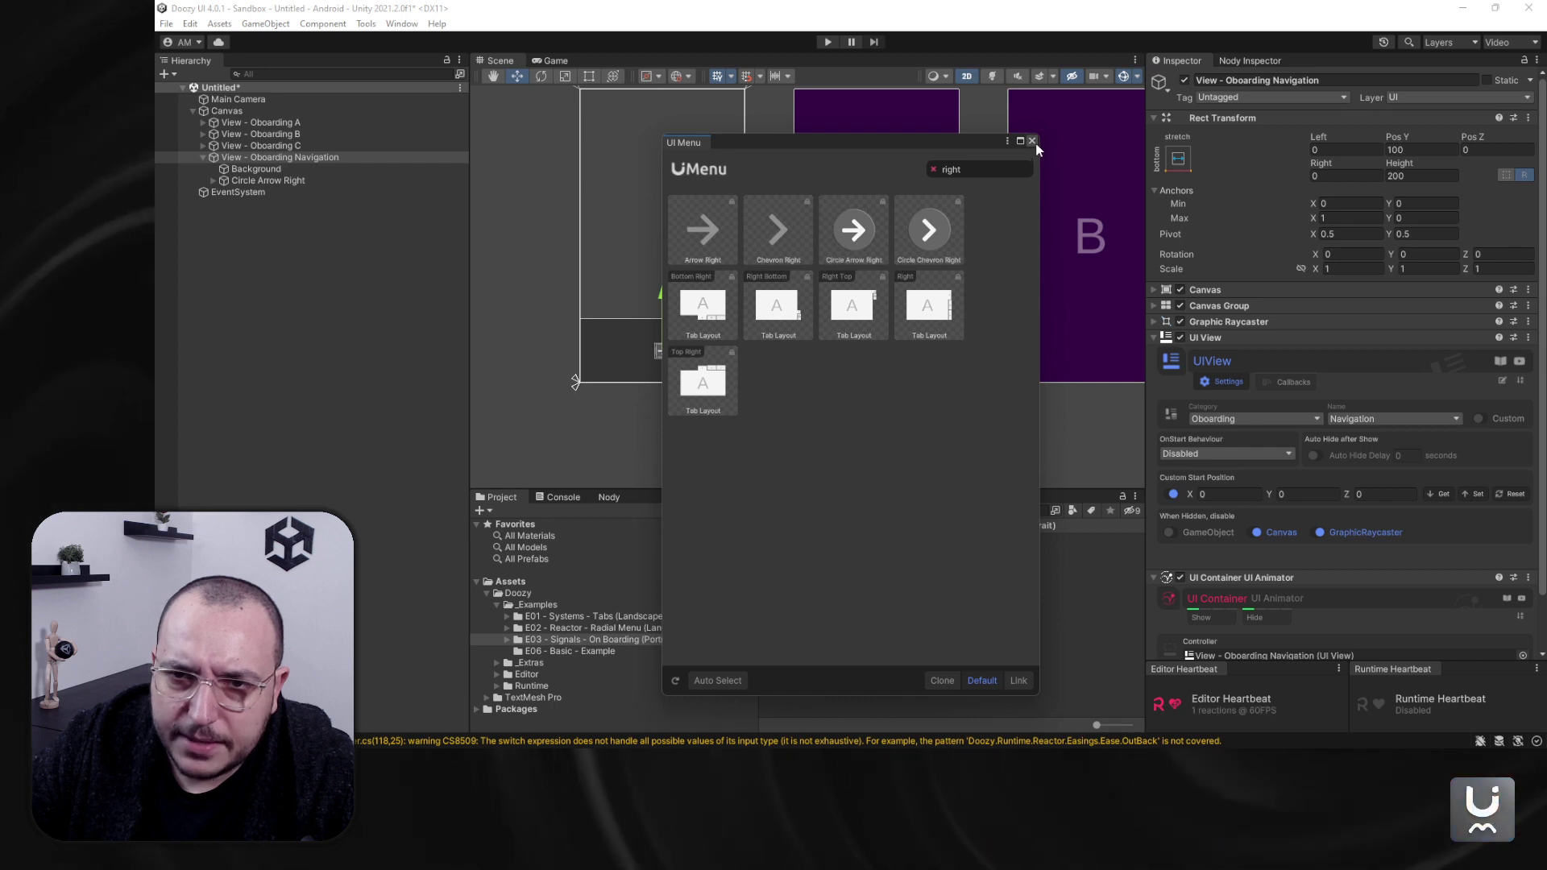
left_click(855, 240)
scroll(667, 339, "up", 3)
scroll(666, 339, "up", 5)
scroll(666, 339, "down", 6)
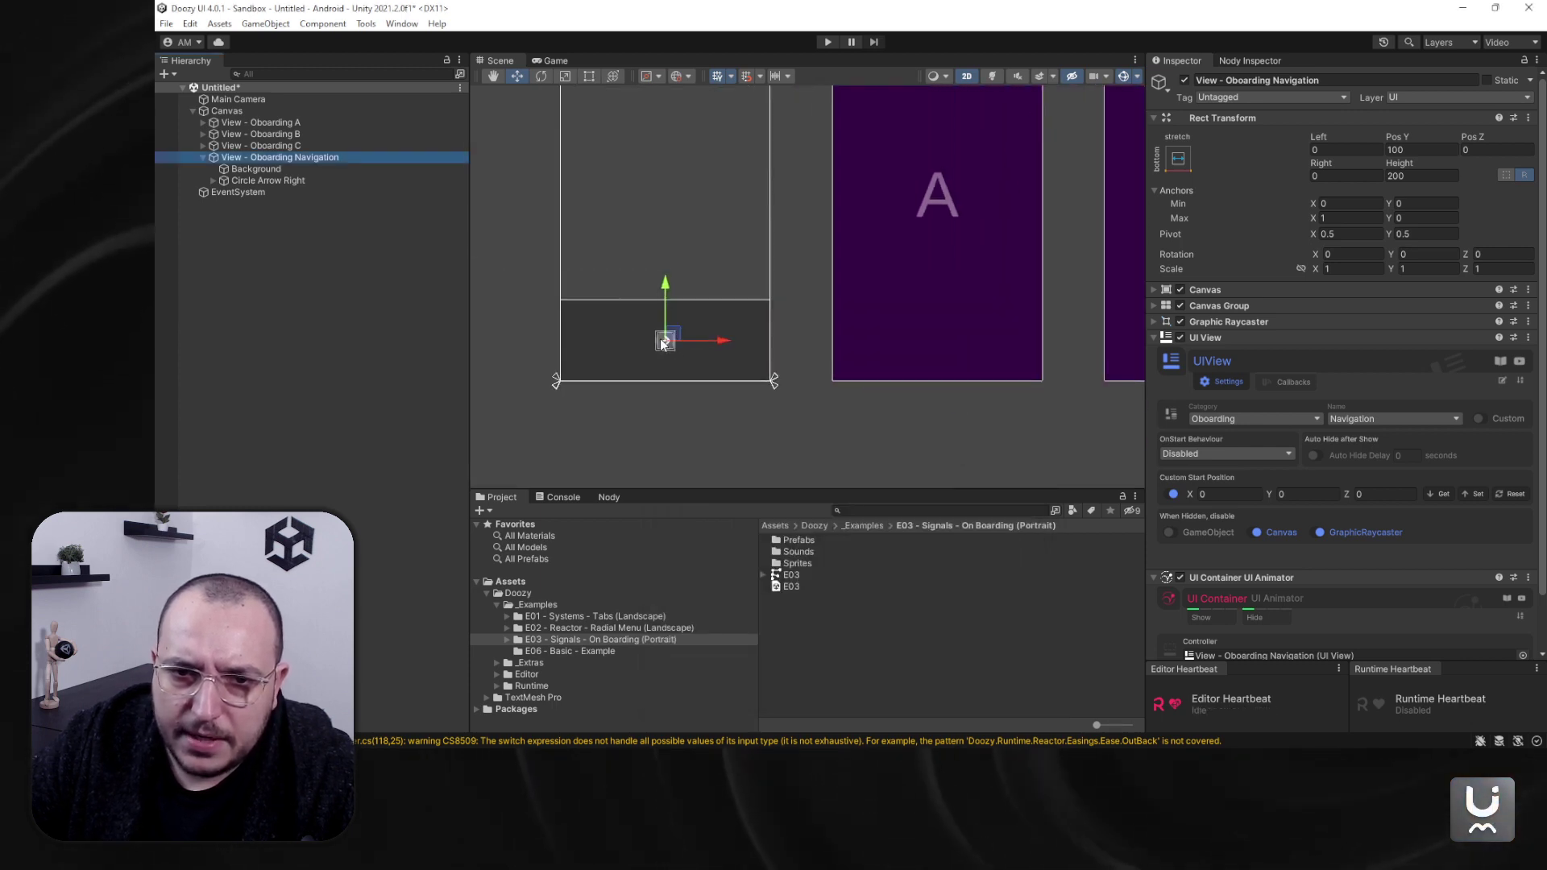
scroll(666, 338, "up", 1)
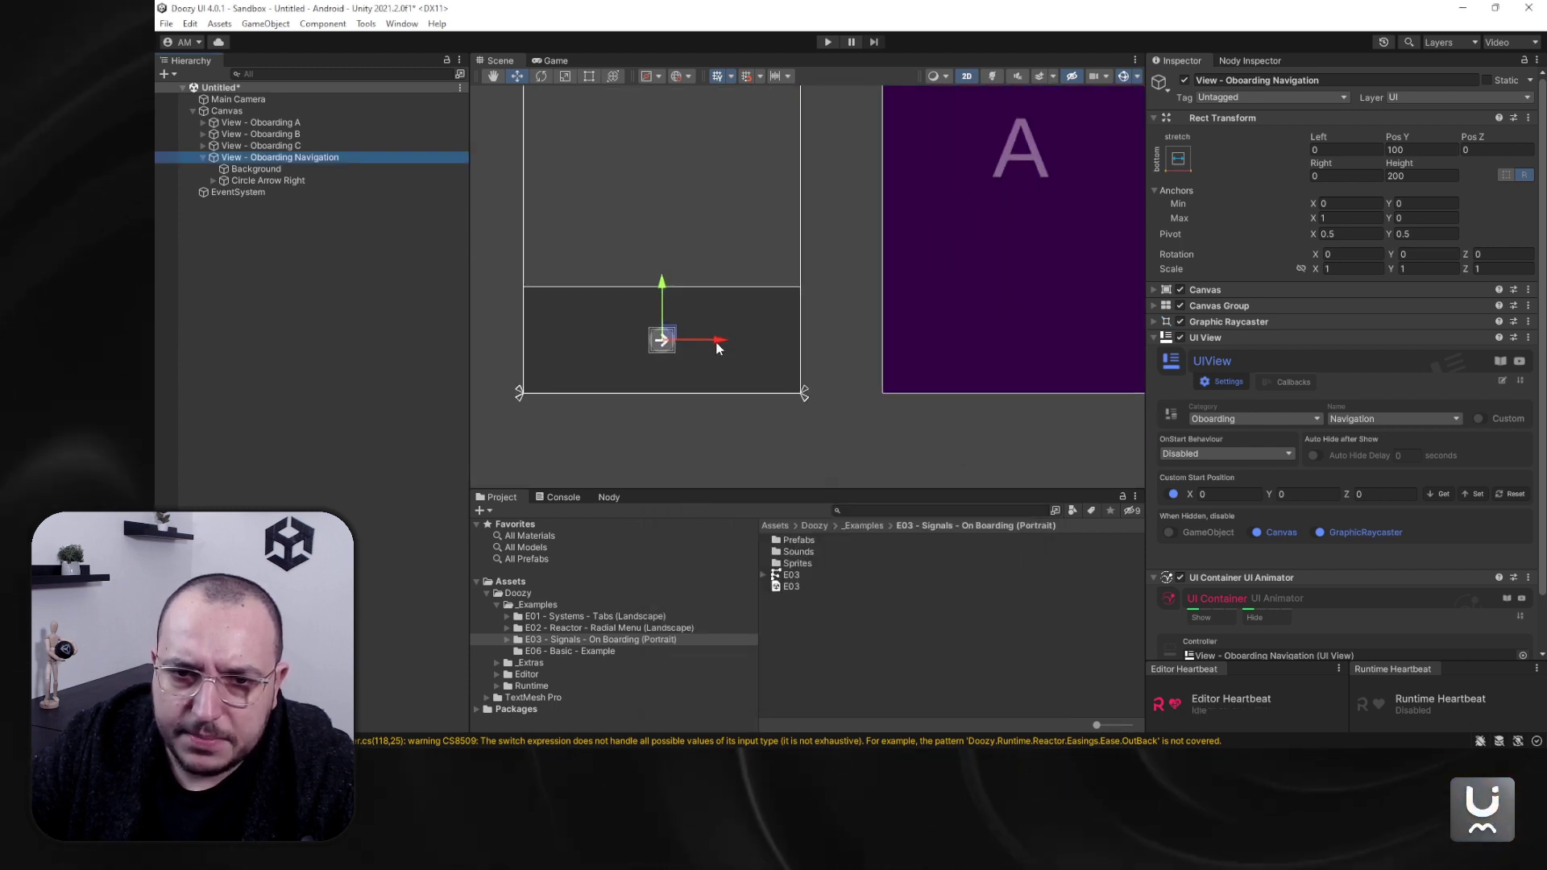
Step: Anchor Circle Arrow Right to the middle right of the navigation view with Pos X -48 and check its placement in the Game view
left_click(276, 180)
left_click(1178, 158)
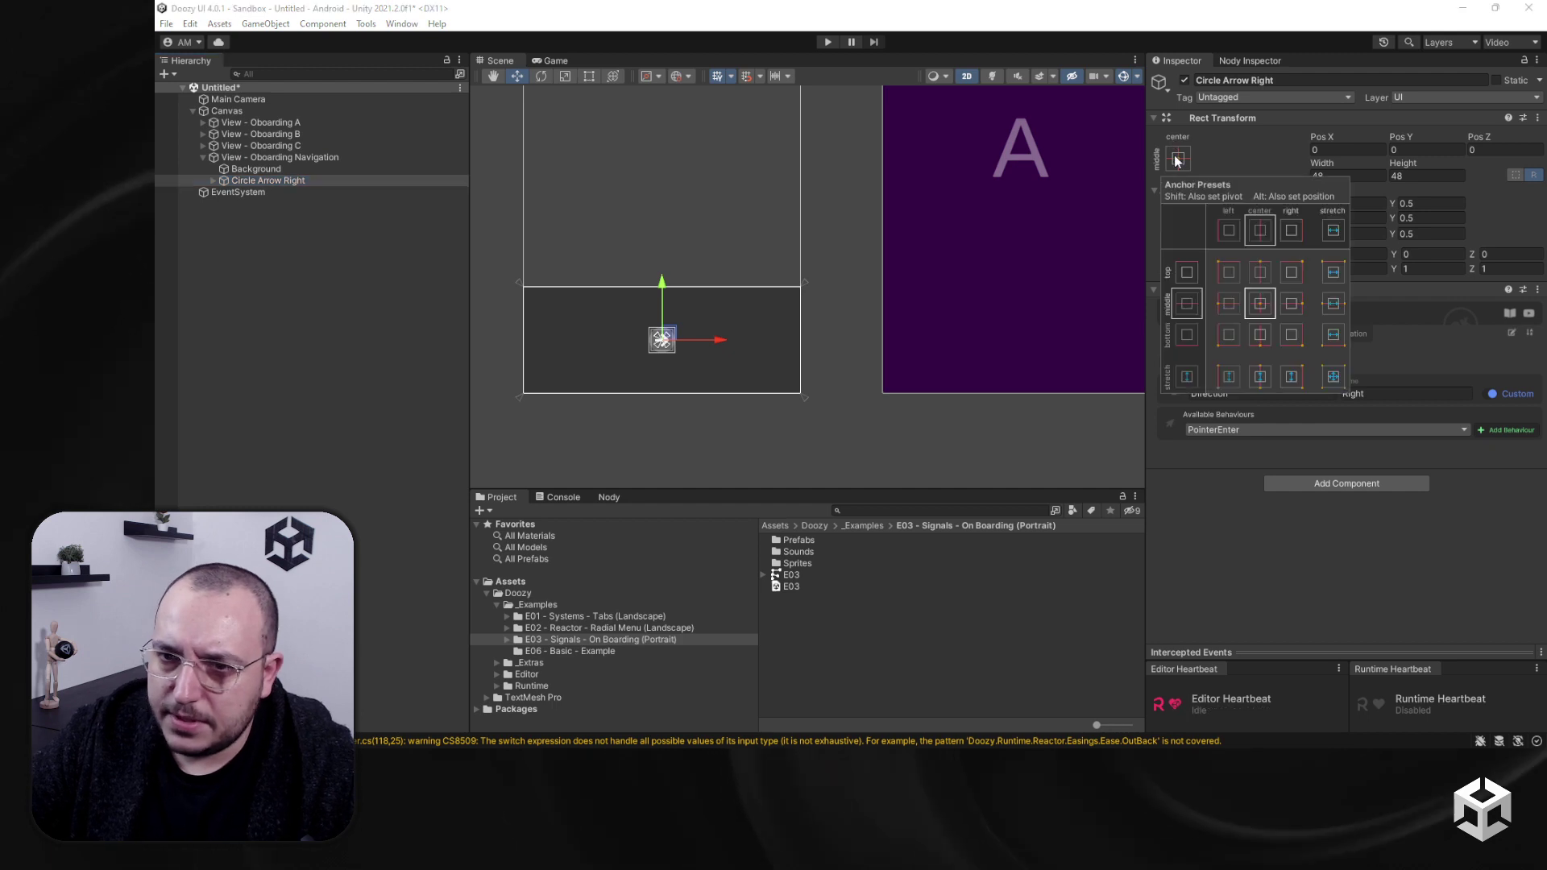
left_click(1291, 304, "alt")
left_click(1367, 149)
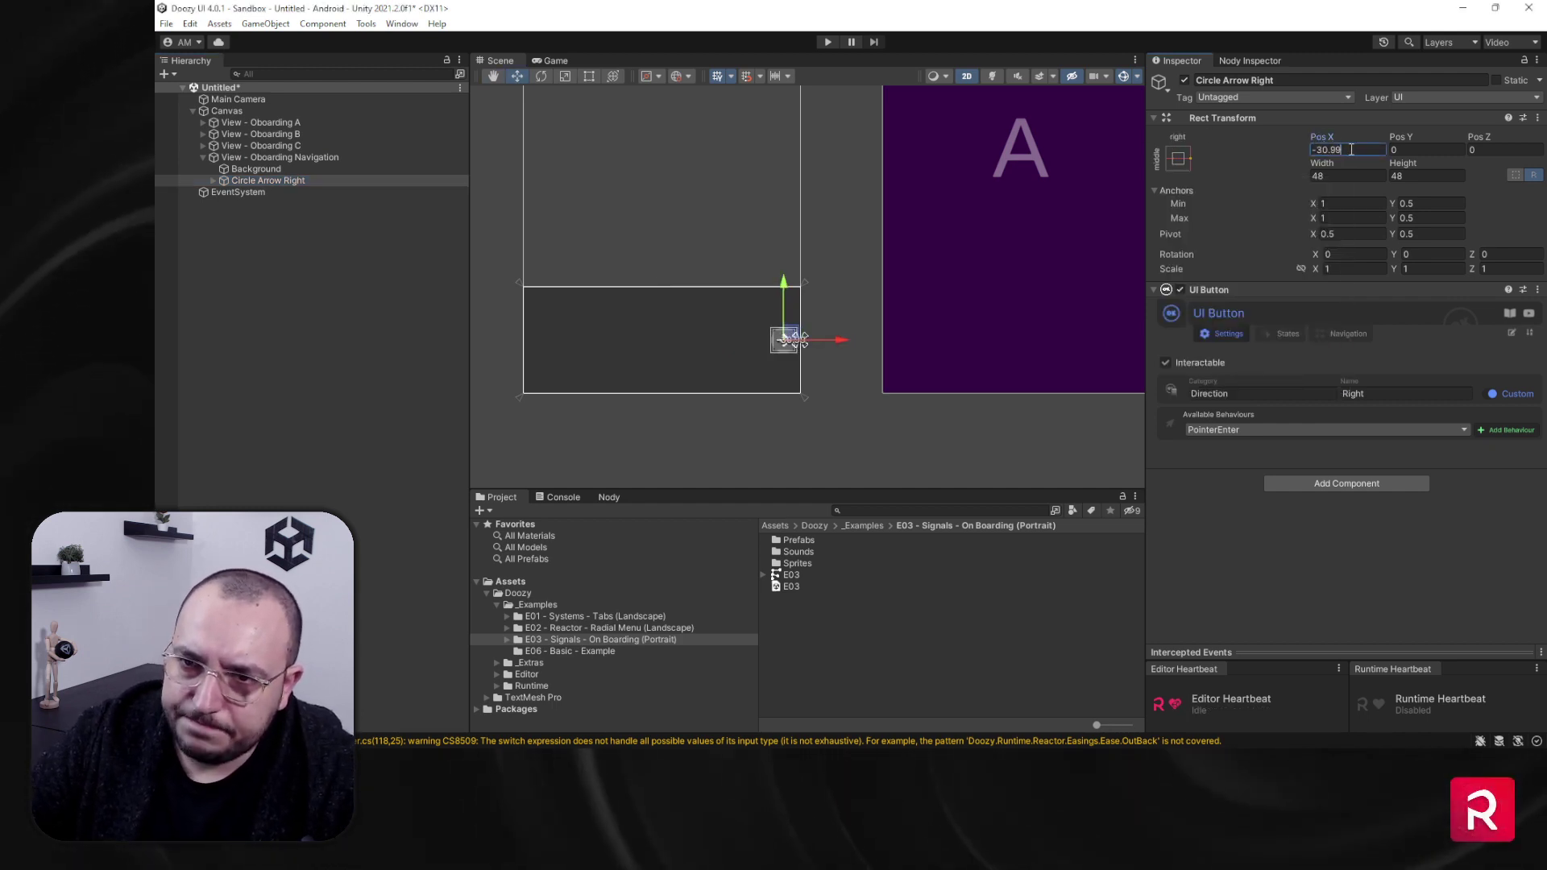
type("-48")
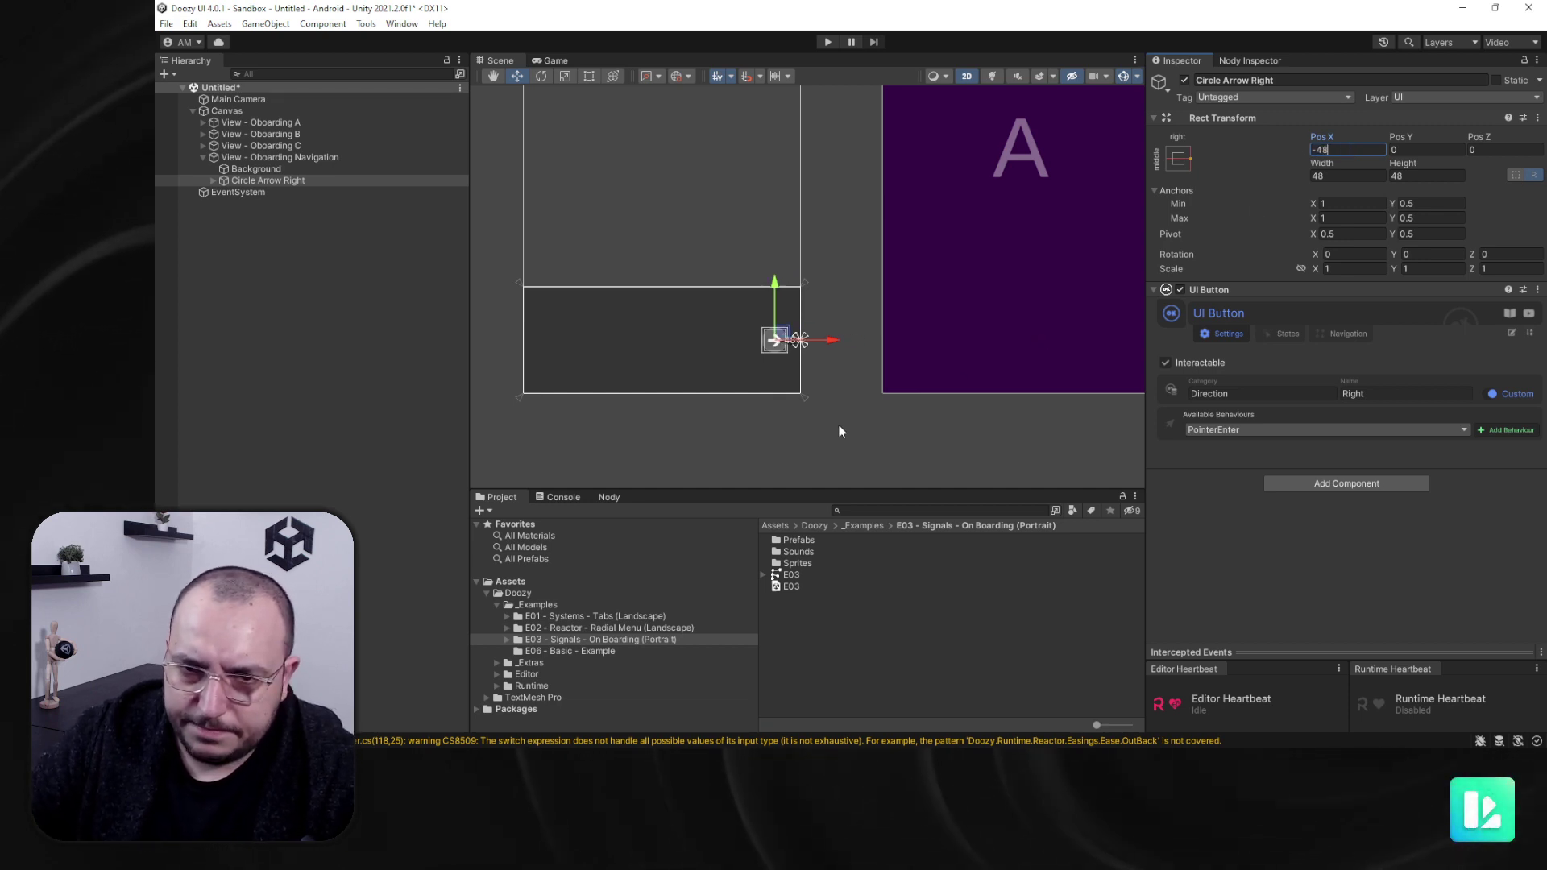
left_click(838, 425)
scroll(718, 354, "down", 4)
scroll(717, 355, "up", 3)
scroll(677, 263, "up", 1)
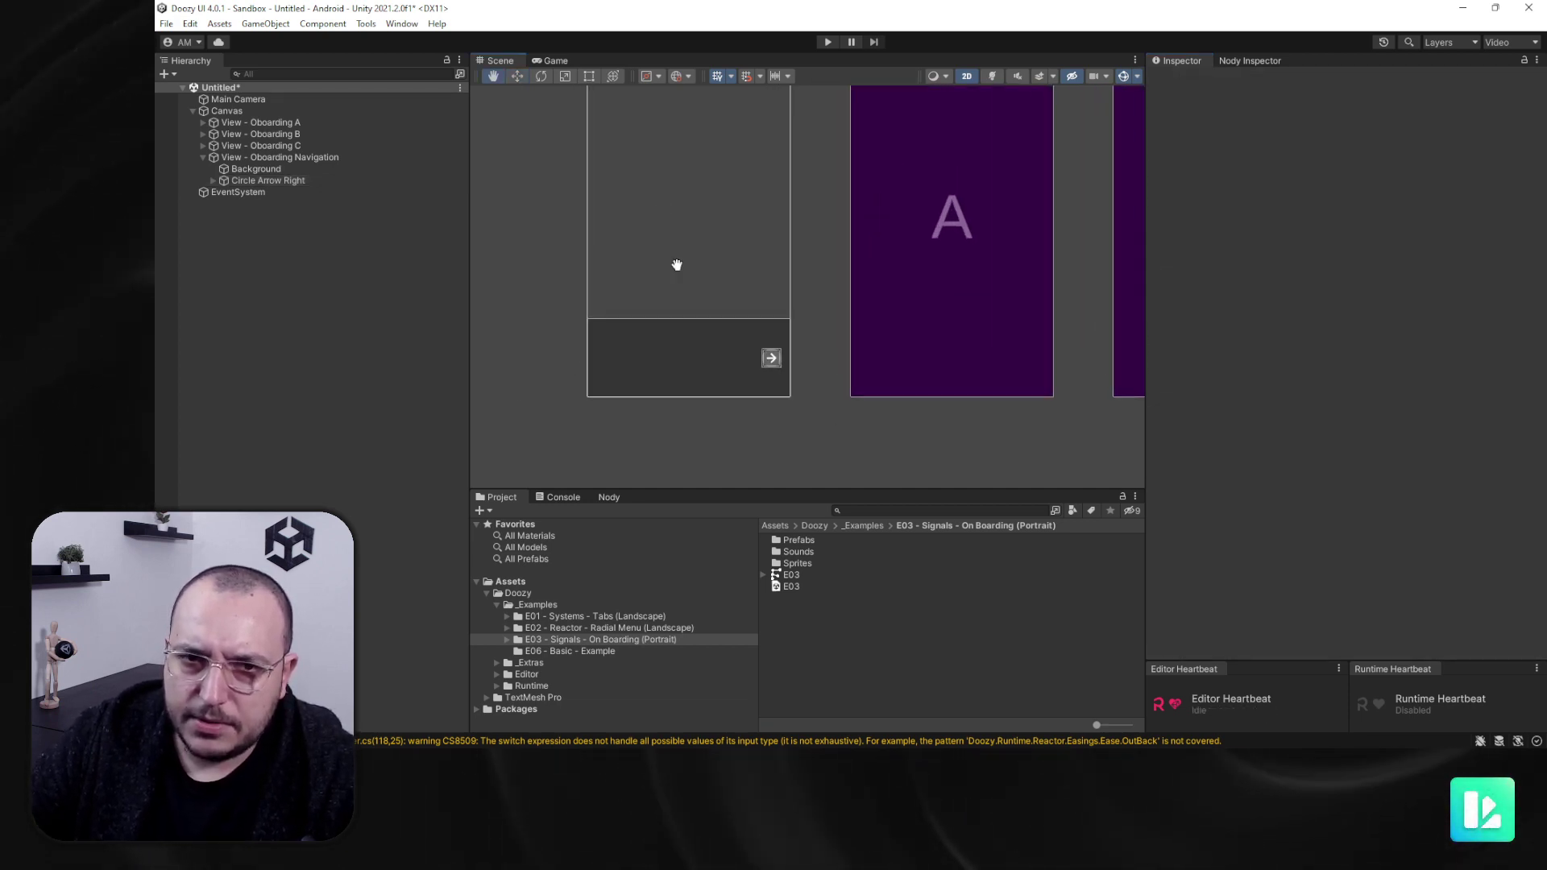
left_click(556, 61)
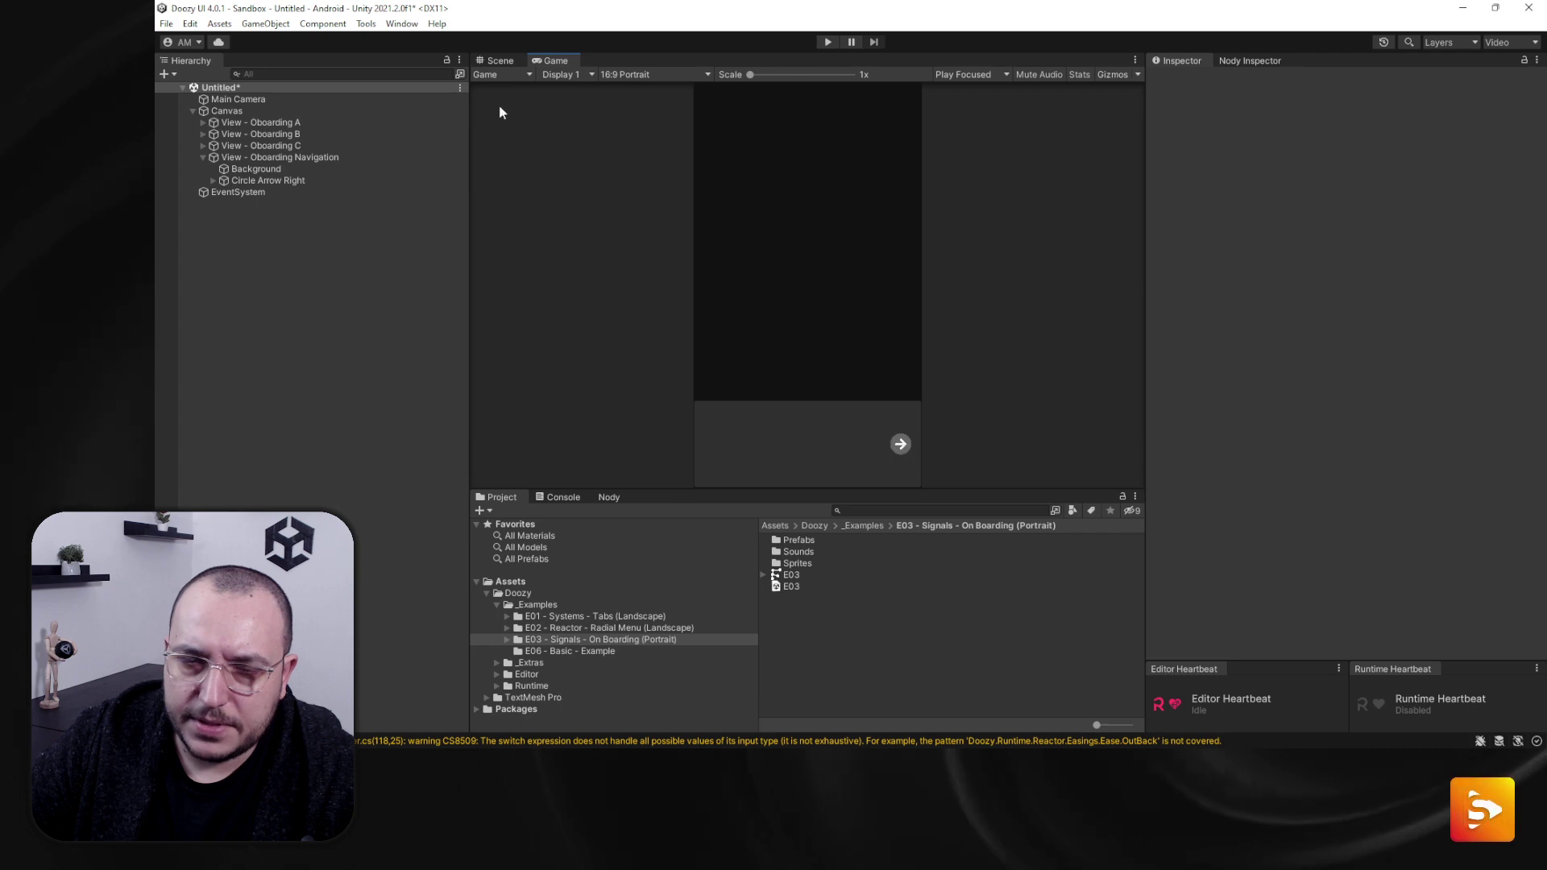
left_click(488, 63)
Step: Open the Buttons Database from Circle Arrow Right's UI Button
left_click(316, 180)
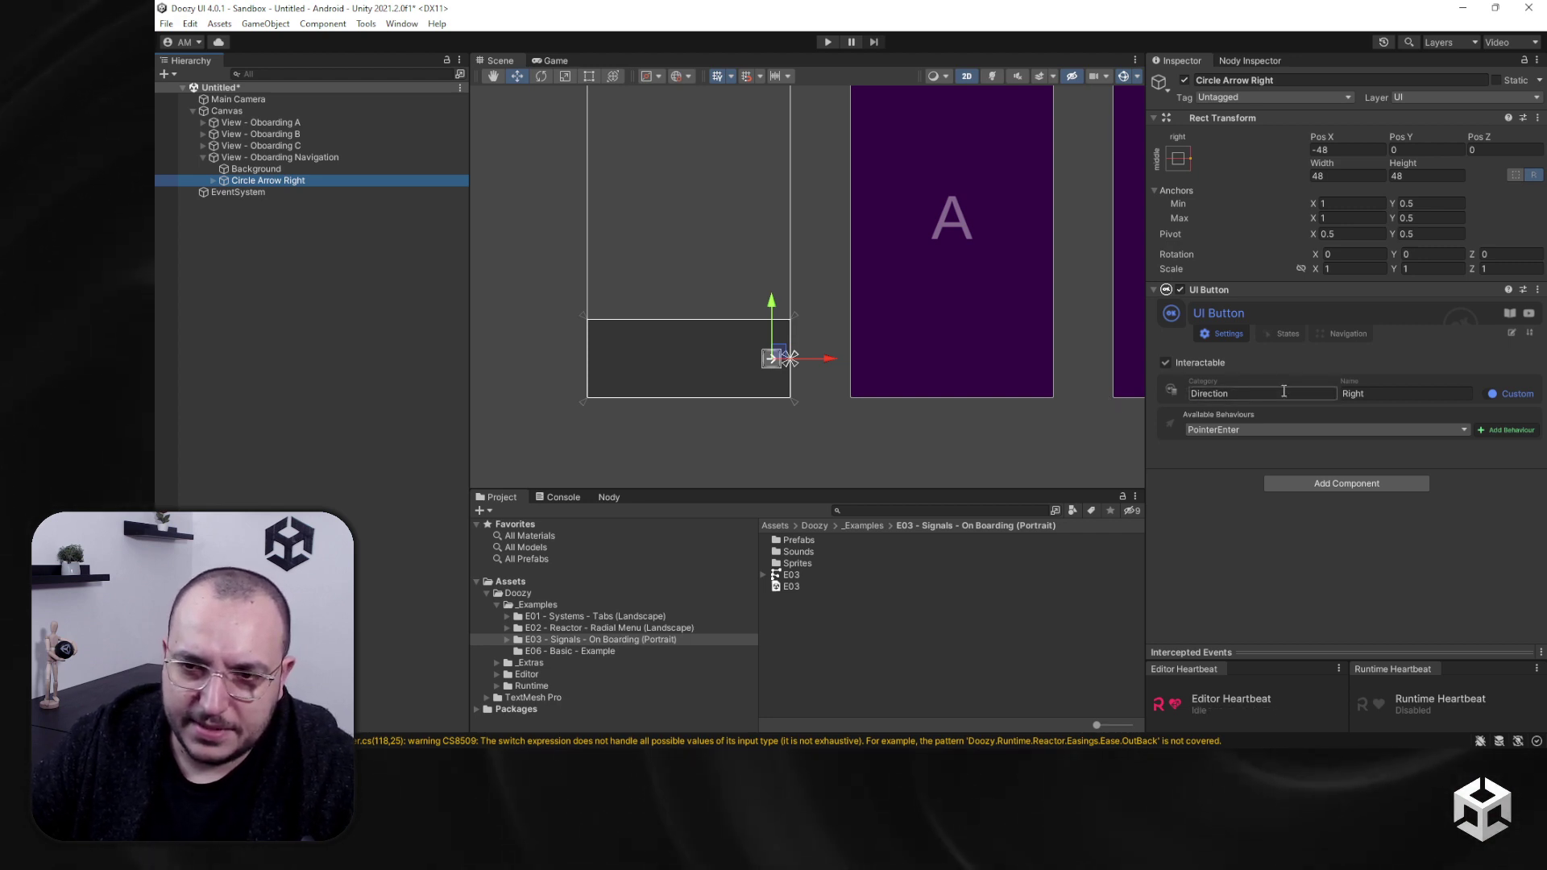
left_click(1173, 394)
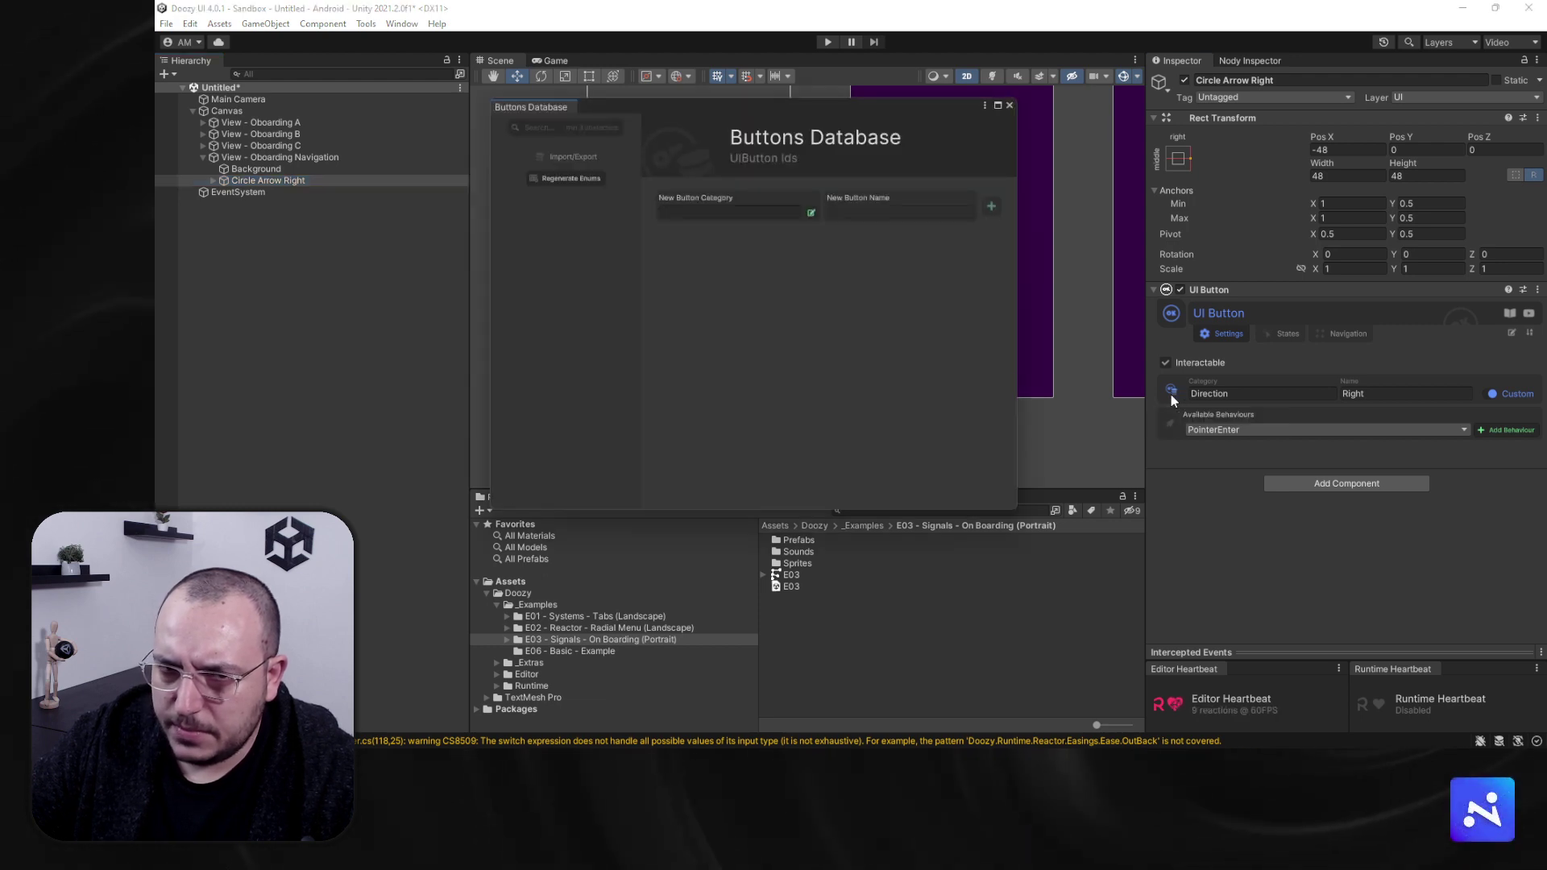
left_click(761, 218)
type("Direction")
key("Tab")
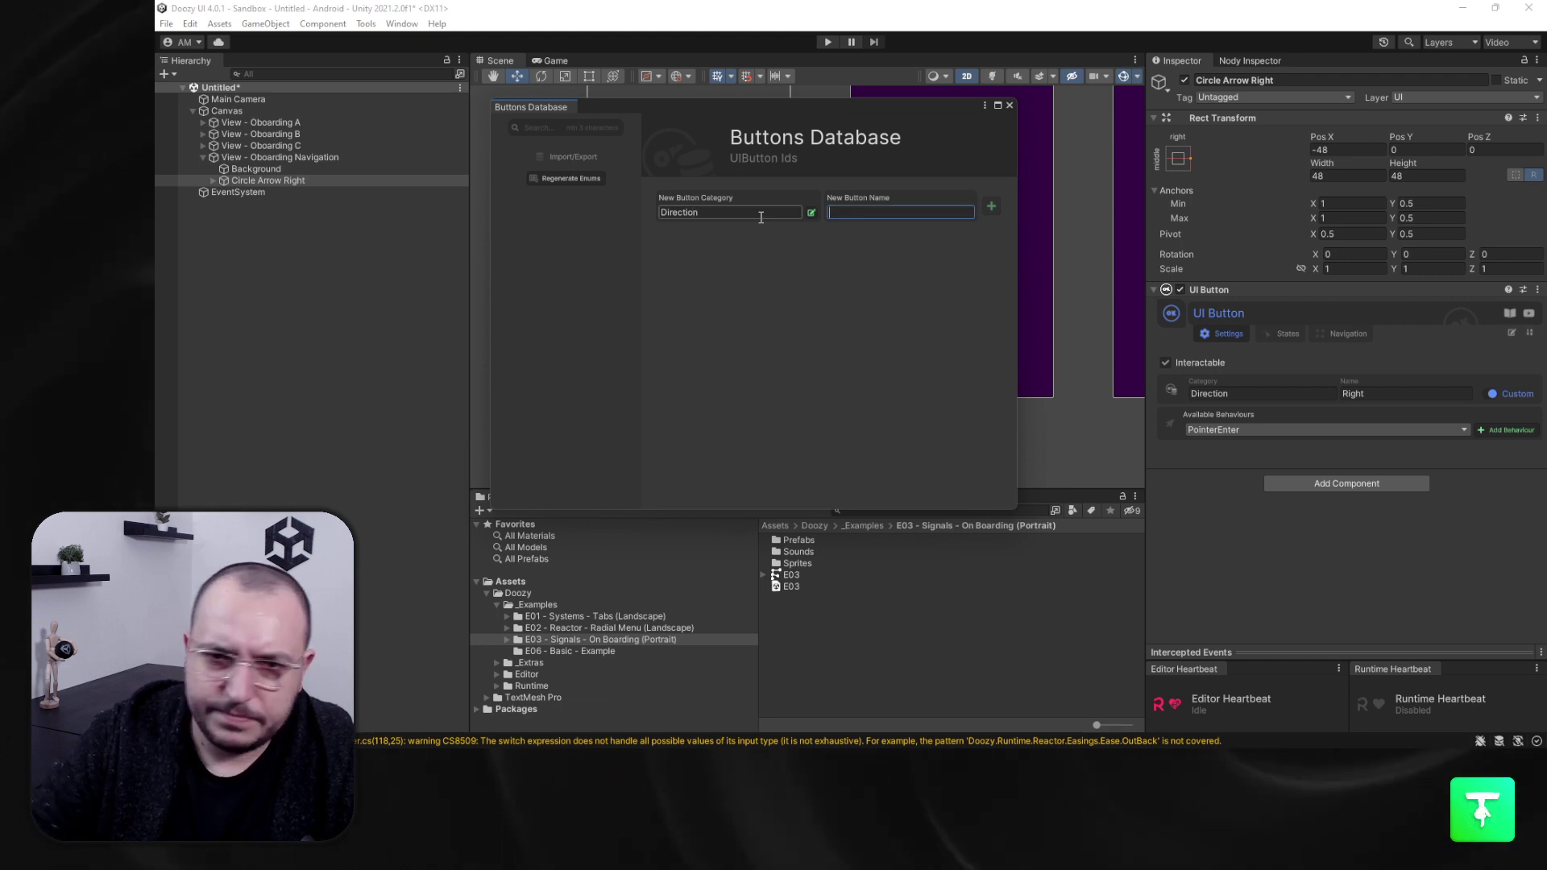
left_click(761, 218)
type("Onboa")
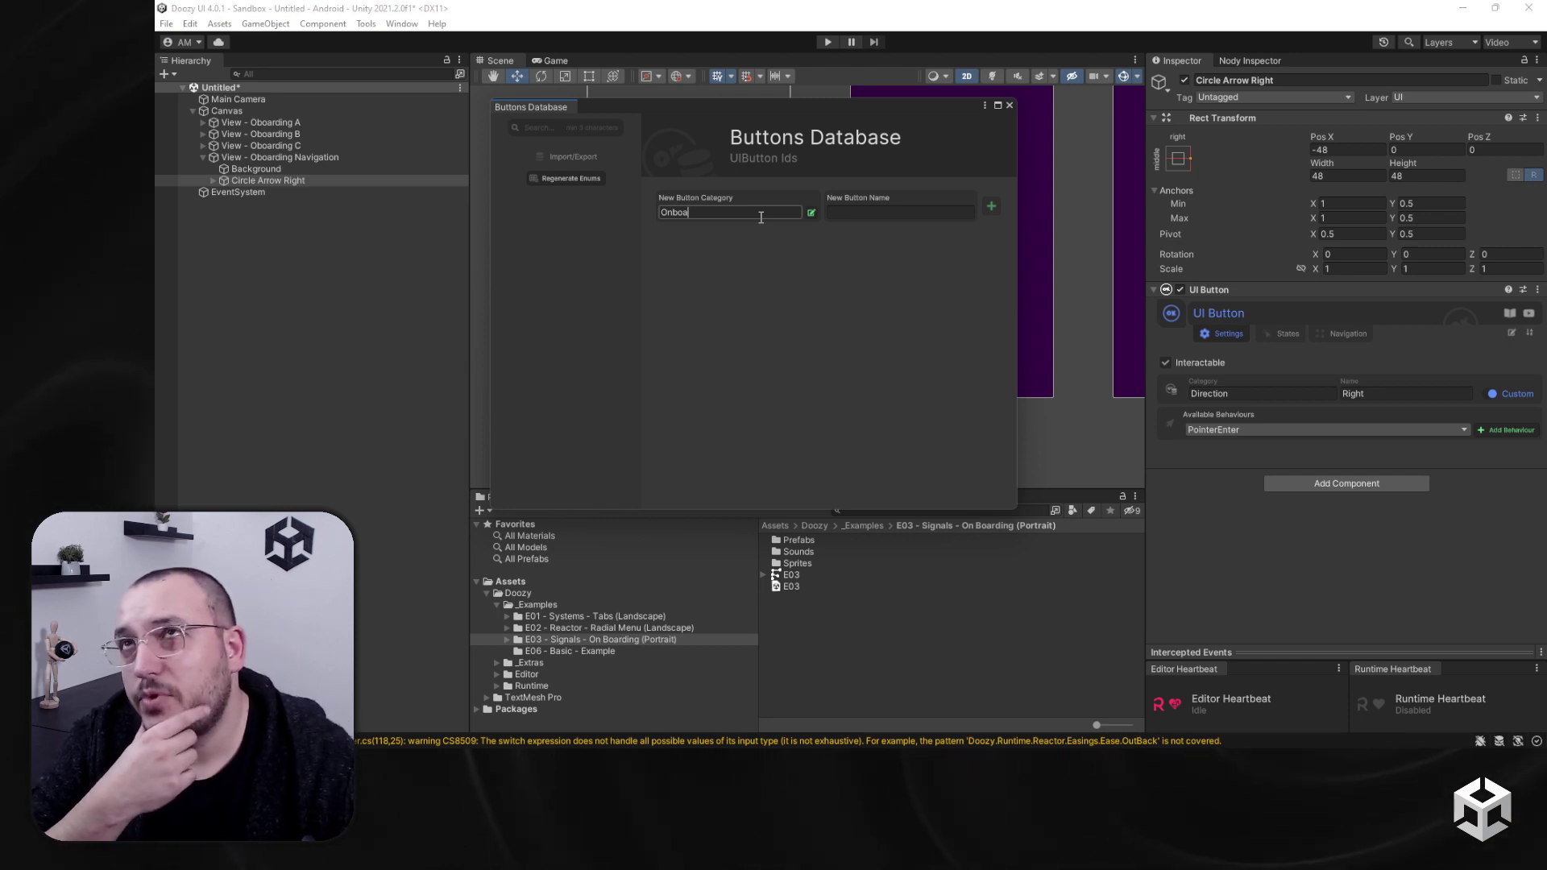
key("BackSpace")
key("BackSpace")
key("BackSpace")
key("BackSpace")
key("BackSpace")
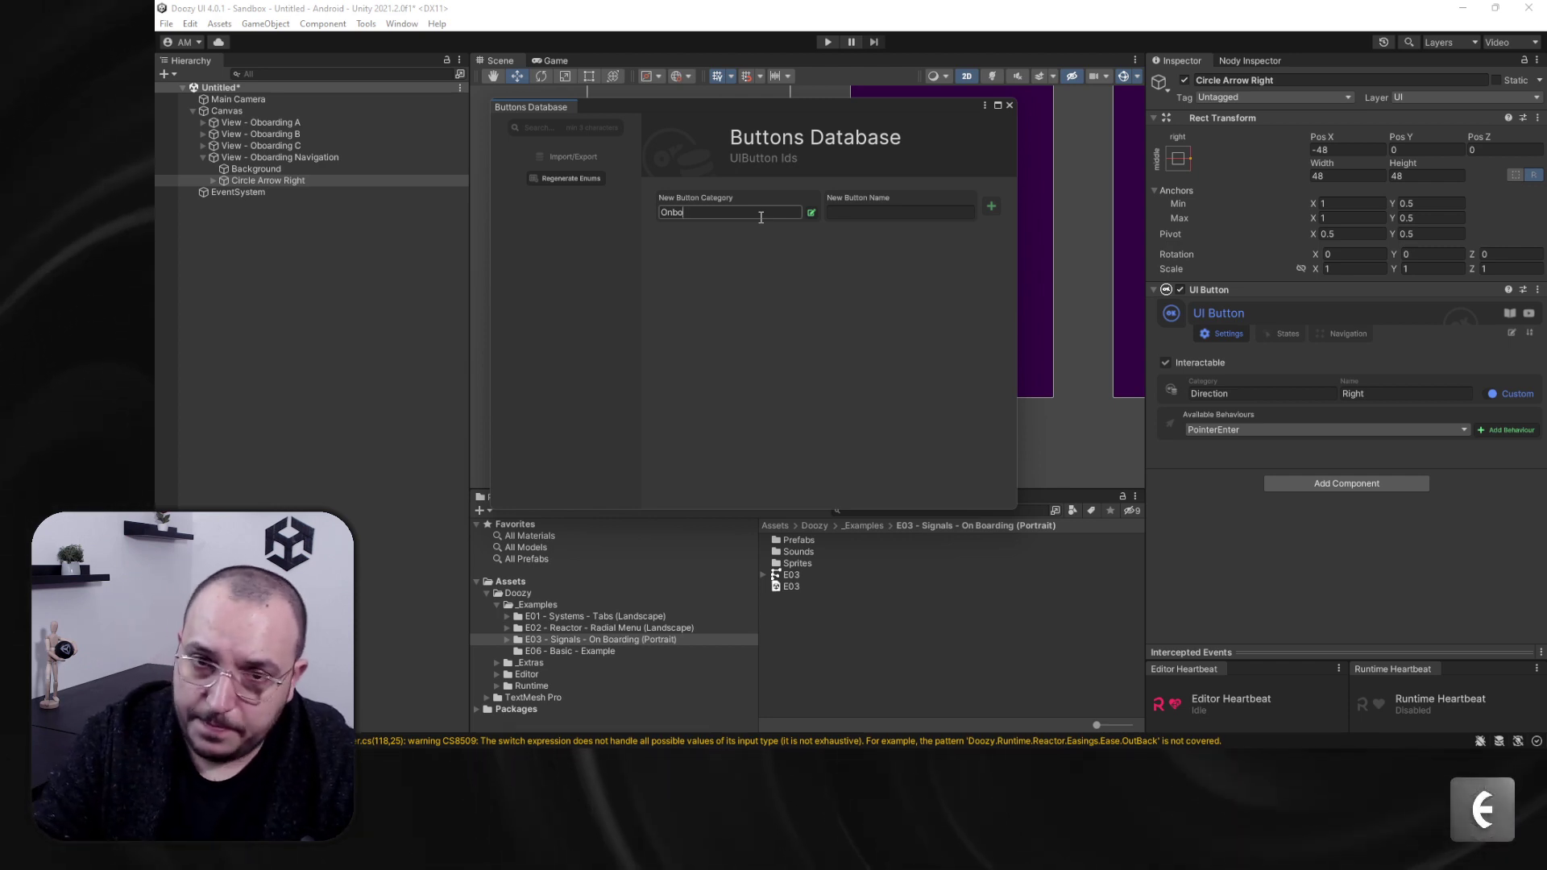
Step: Add the button name Right under a new Direction category and switch off Circle Arrow Right's Custom ID option
type("Direction")
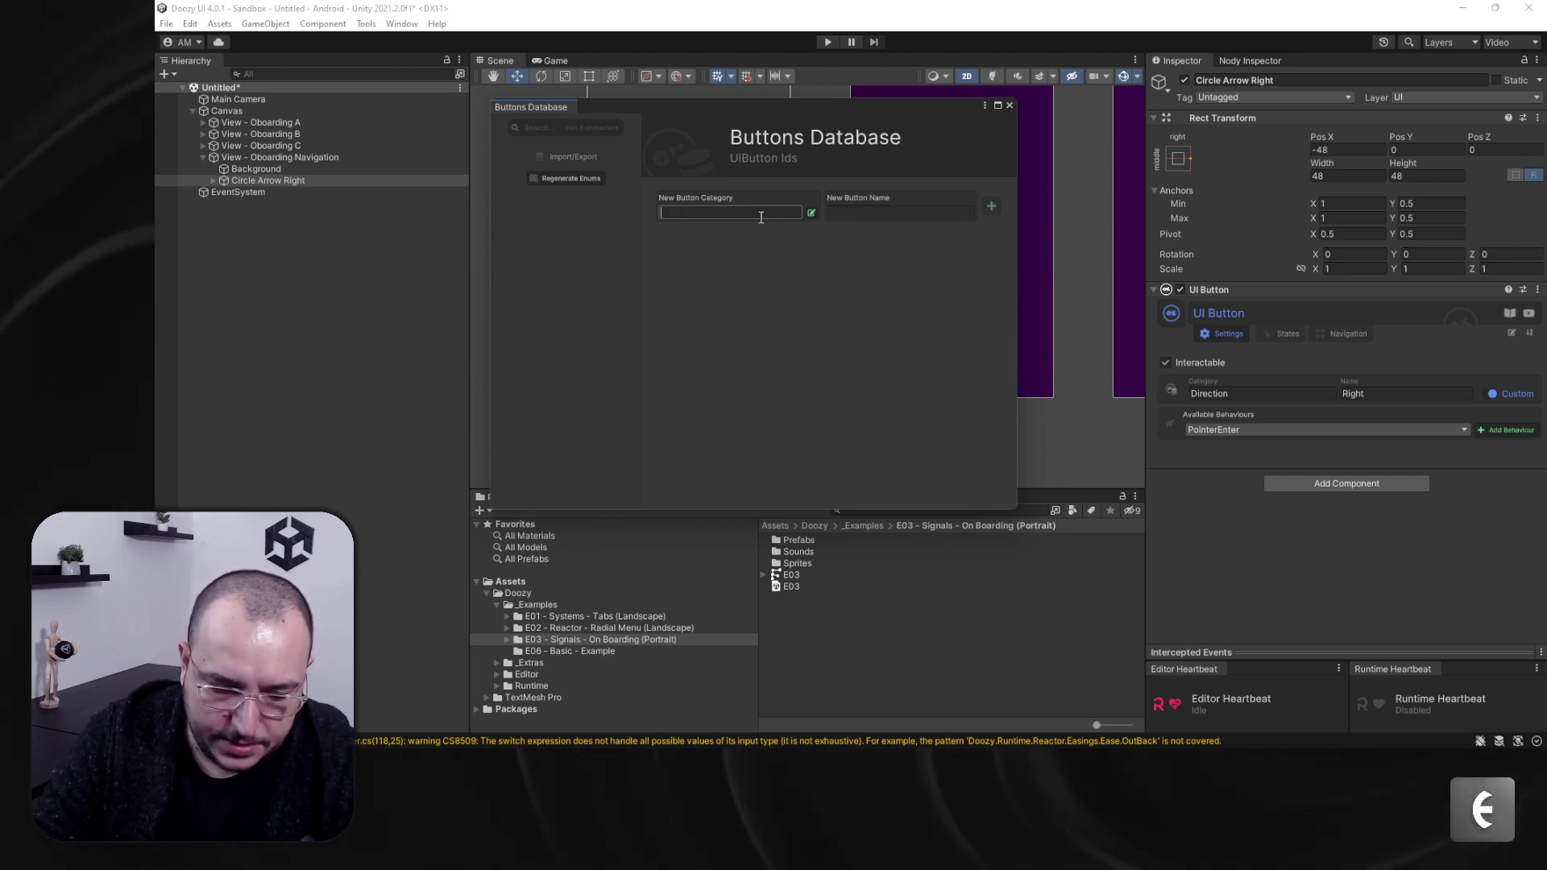
key("Tab")
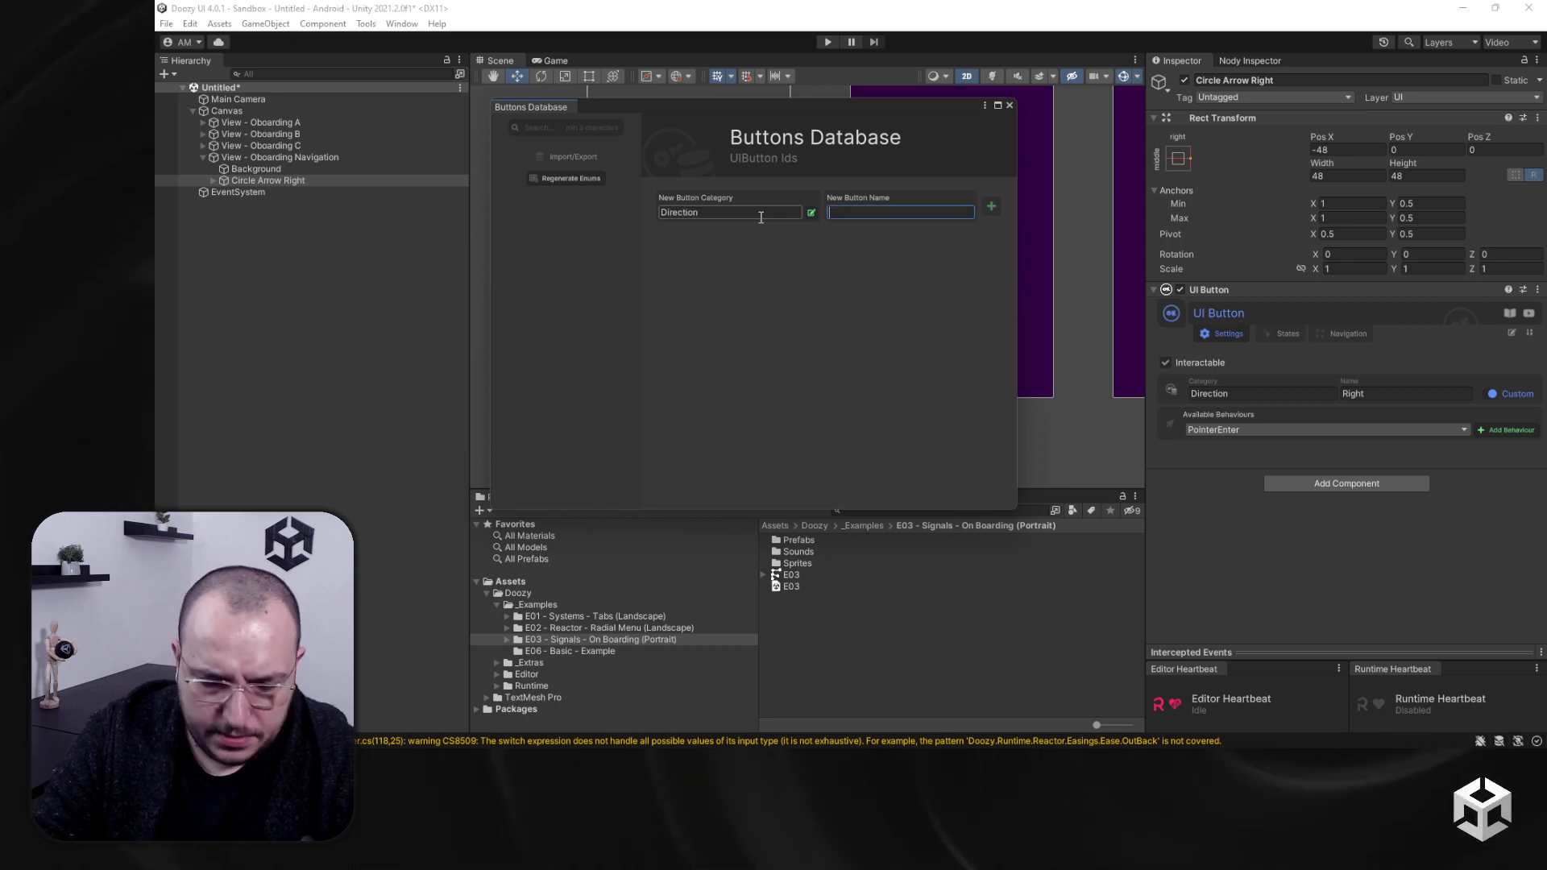
type("Next")
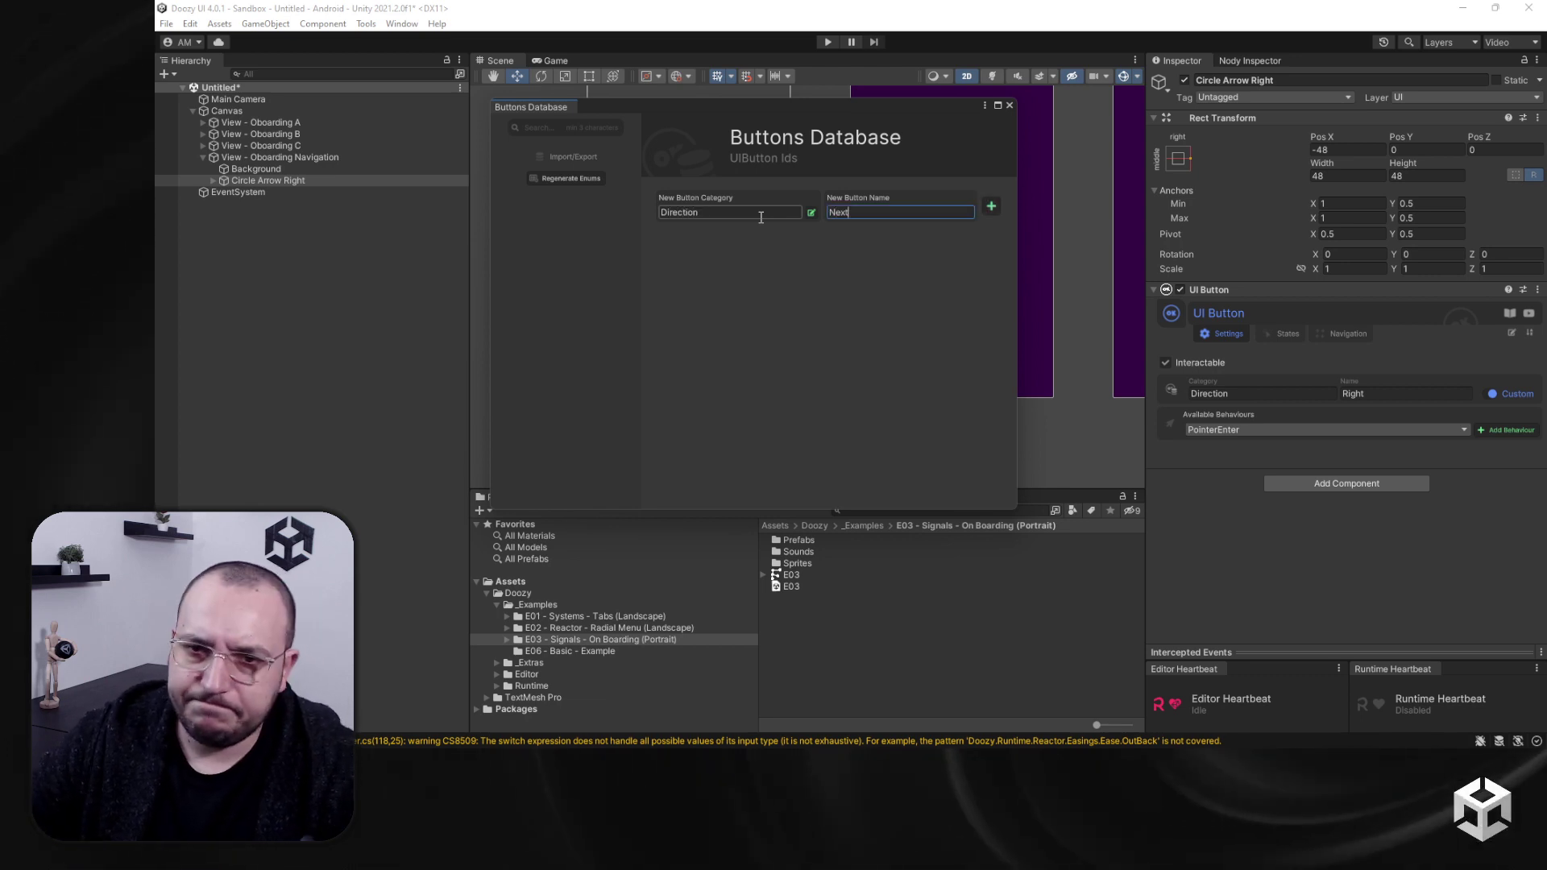
key("BackSpace")
key("BackSpace")
key("BackSpace")
key("BackSpace")
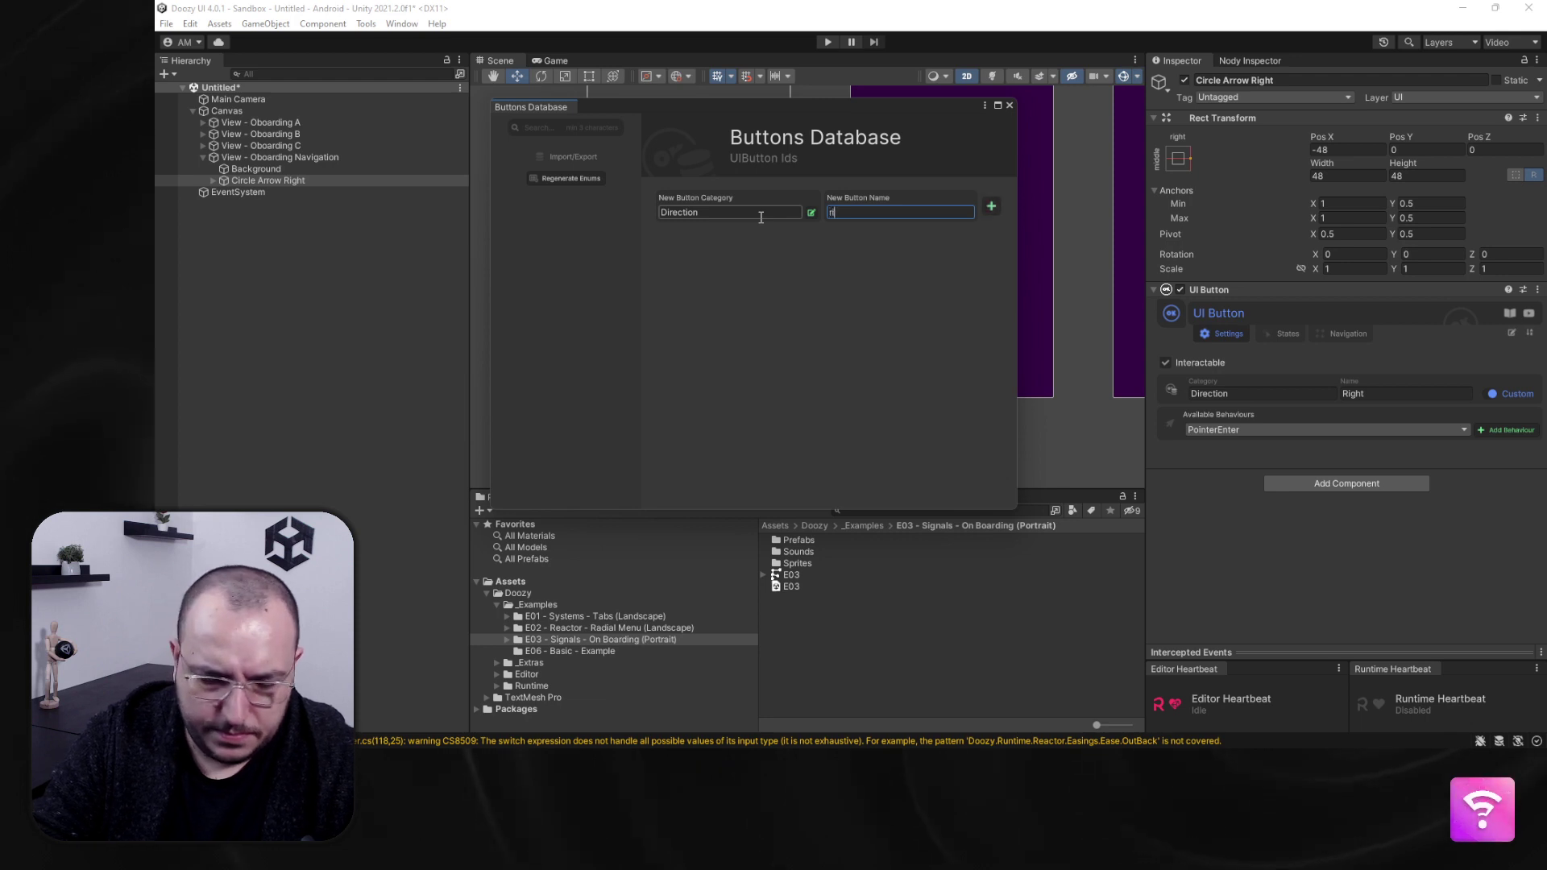
key("BackSpace")
key("BackSpace")
key("BackSpace")
key("BackSpace")
key("BackSpace")
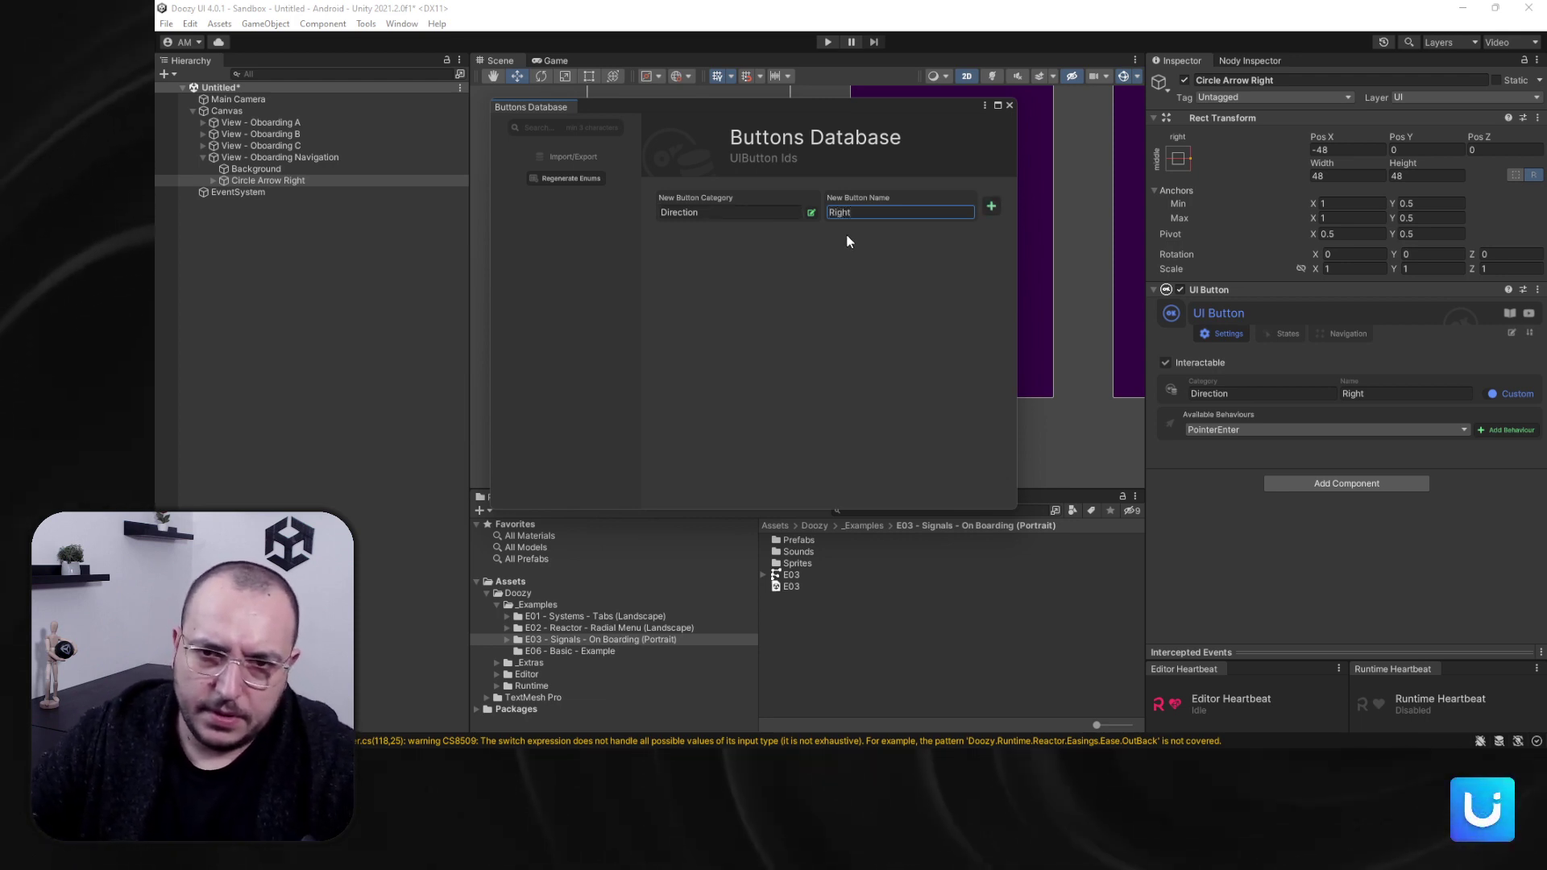
left_click(992, 206)
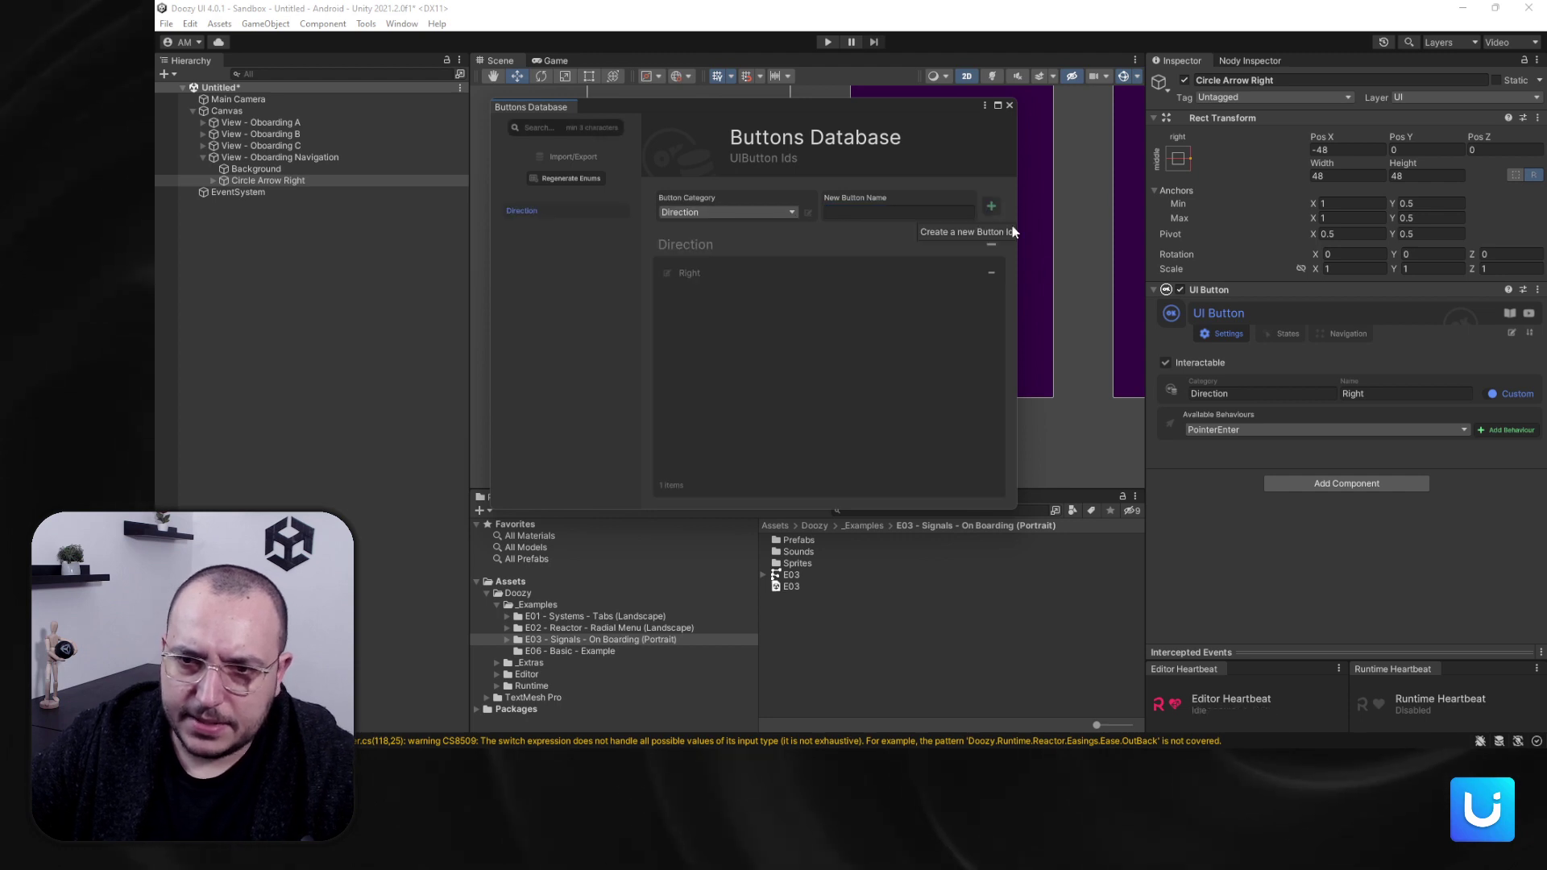
left_click(1493, 393)
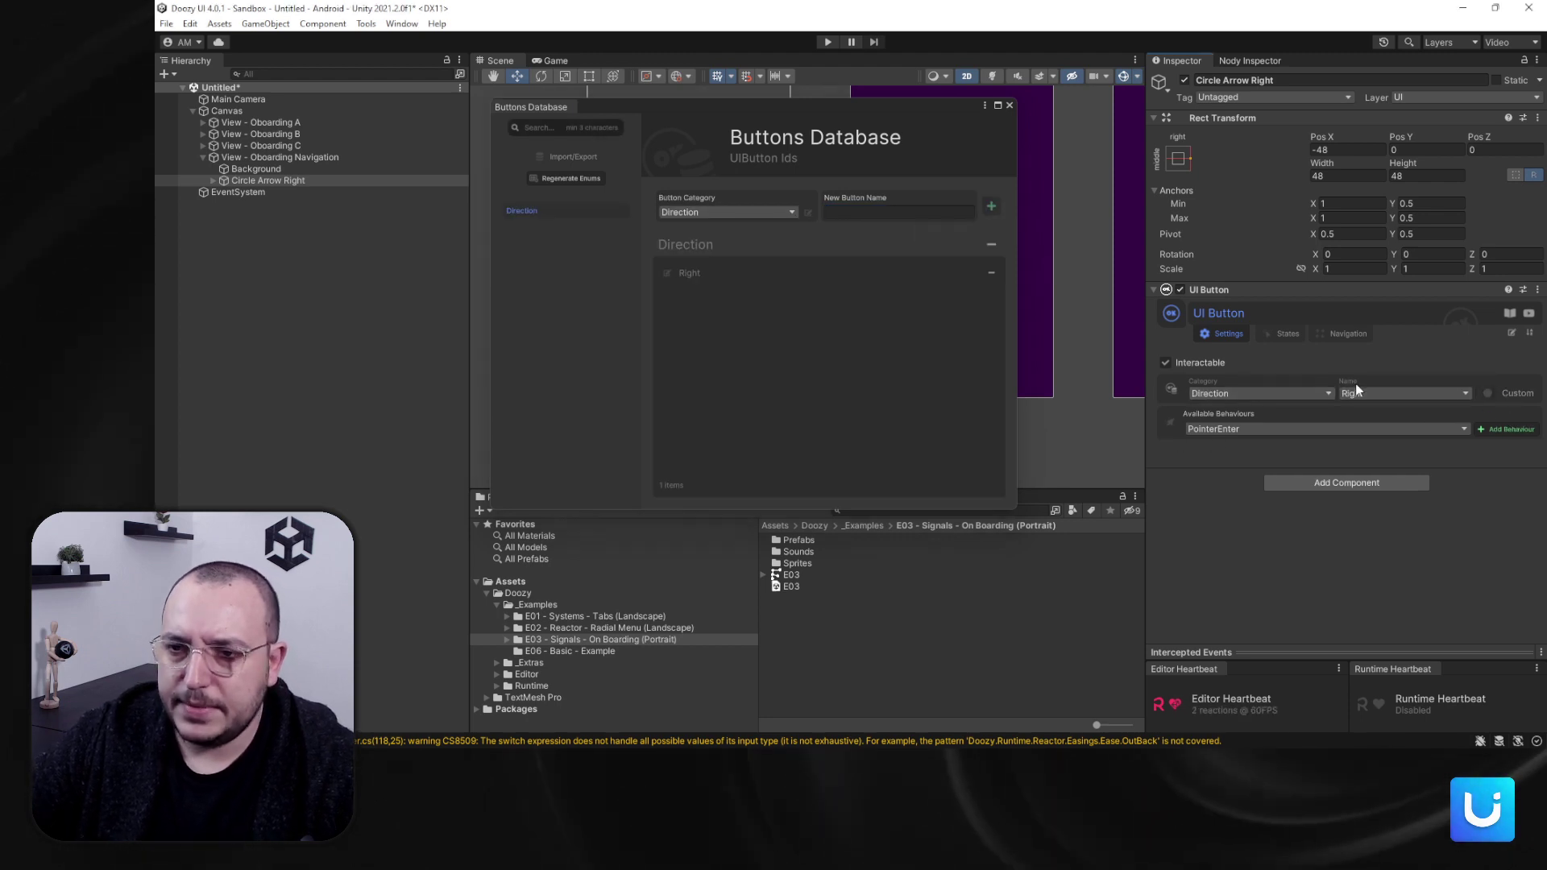
left_click(1235, 564)
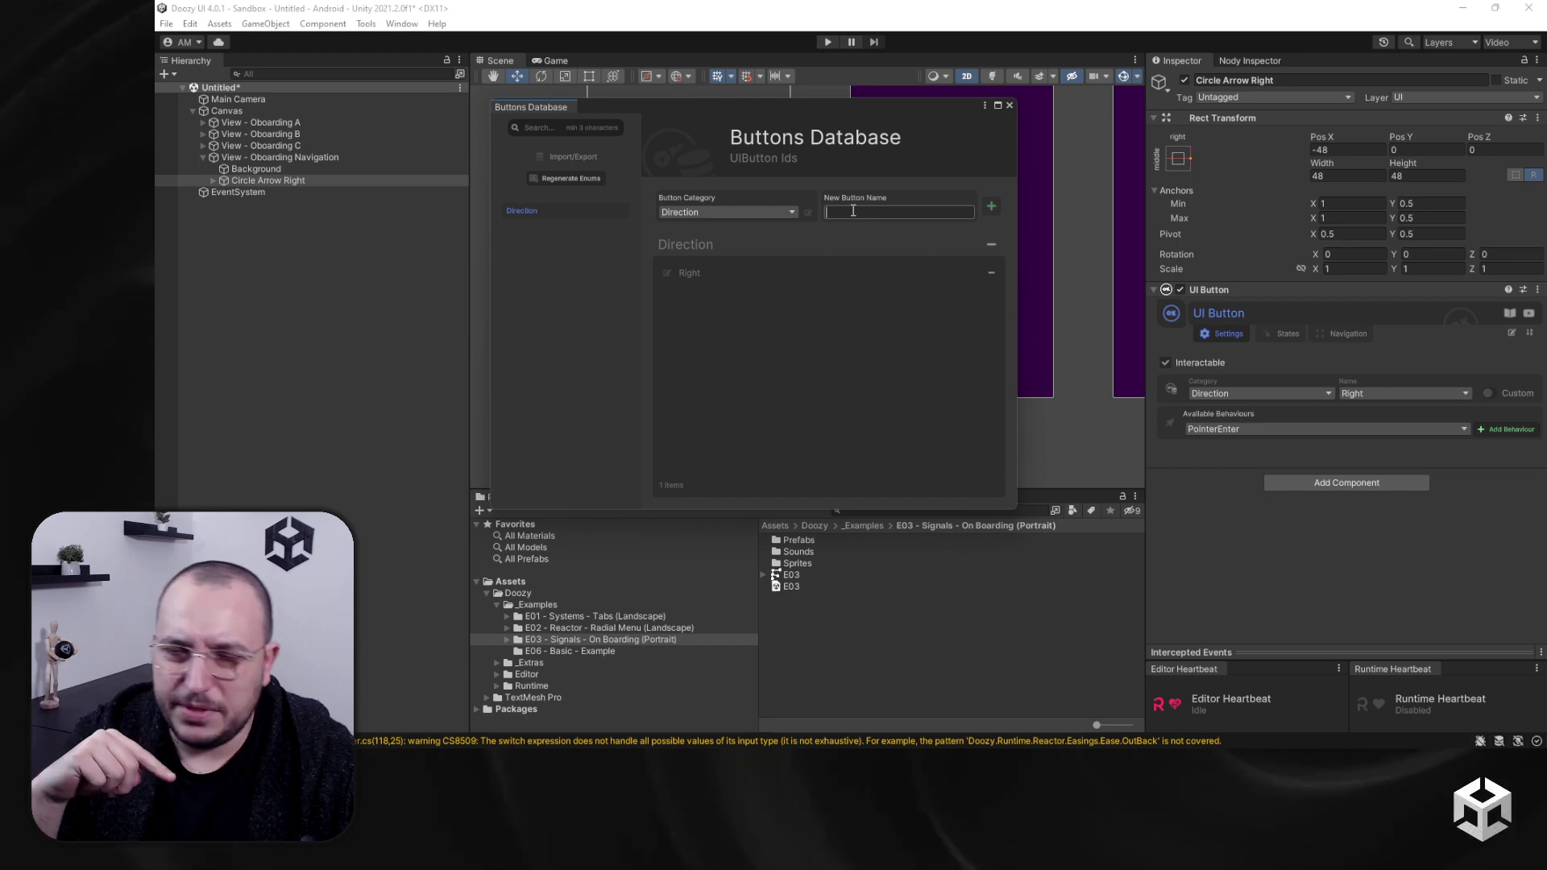
Step: Rename the Right button entry in the Direction category to Next
left_click(667, 272)
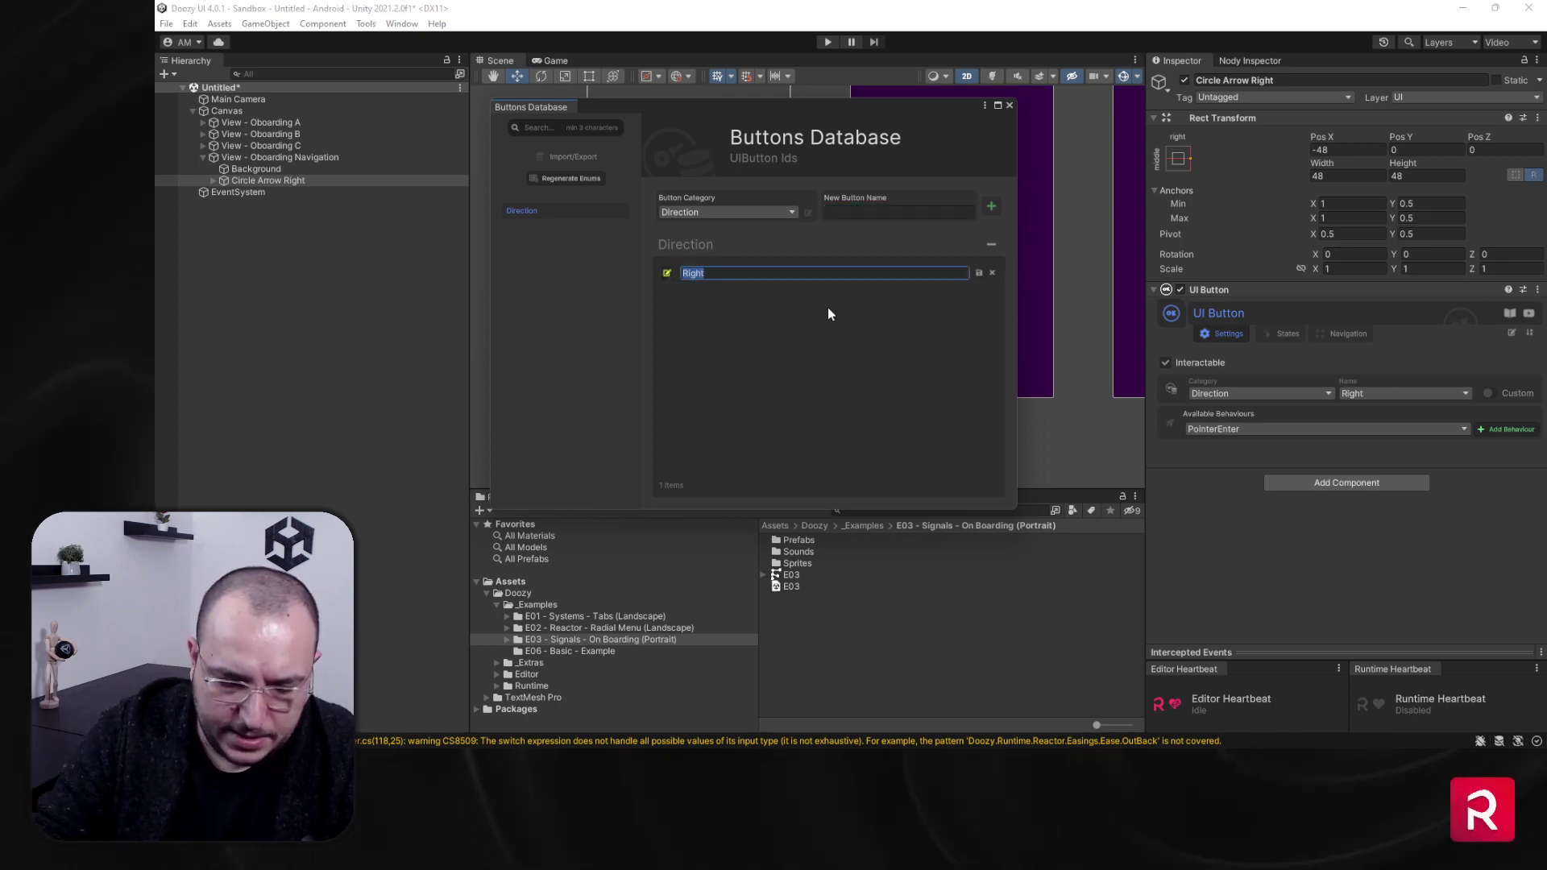
type("Next")
left_click(979, 273)
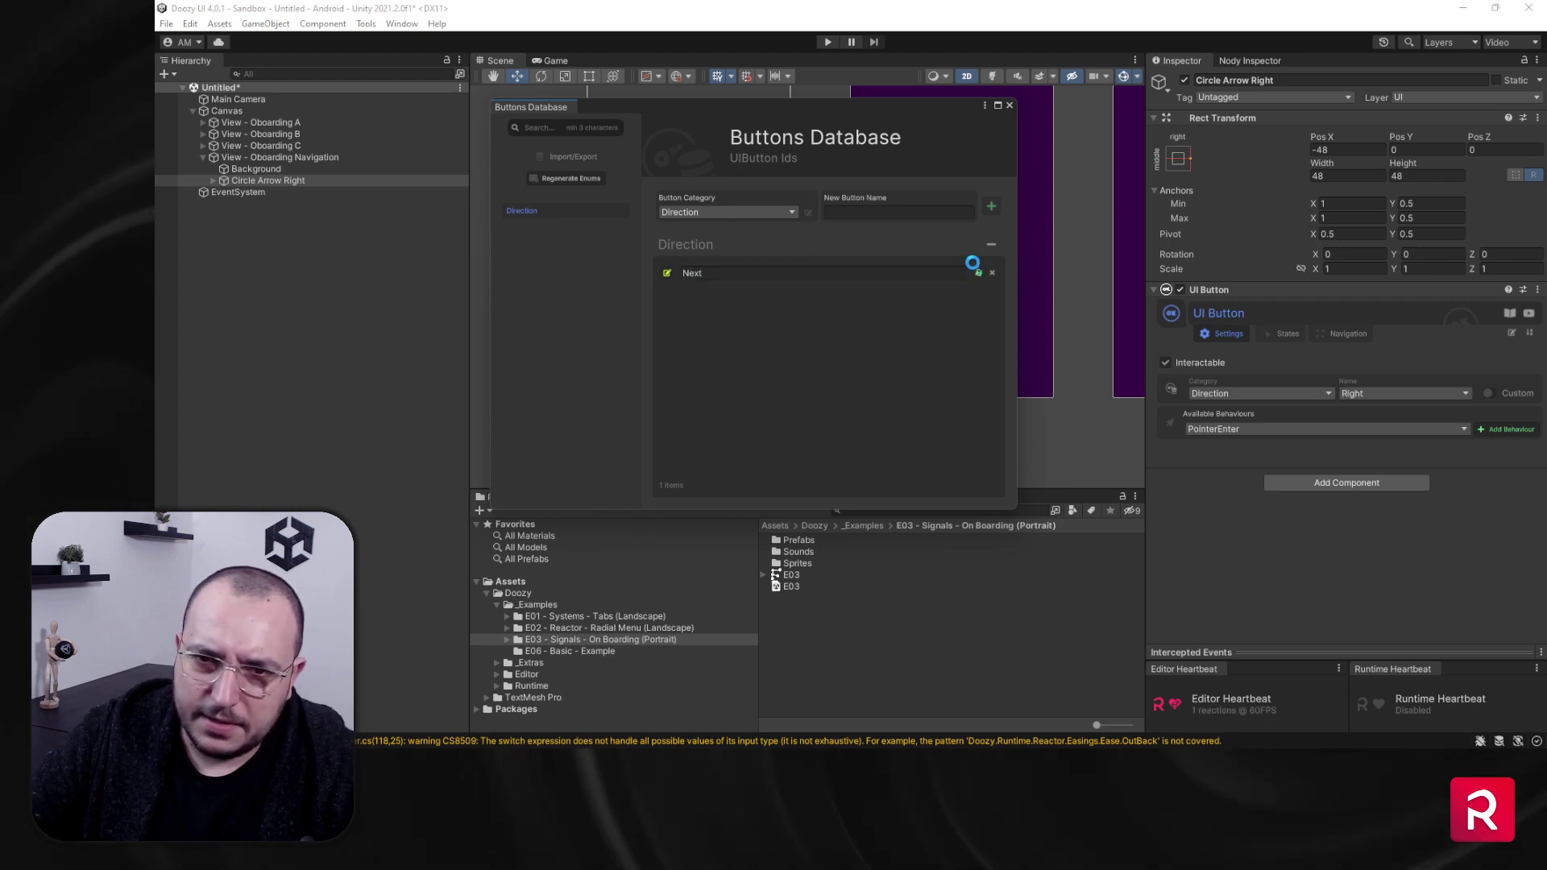
Step: Add the button name Previous to the Direction category and close the Buttons Database
left_click(887, 212)
type("Previous")
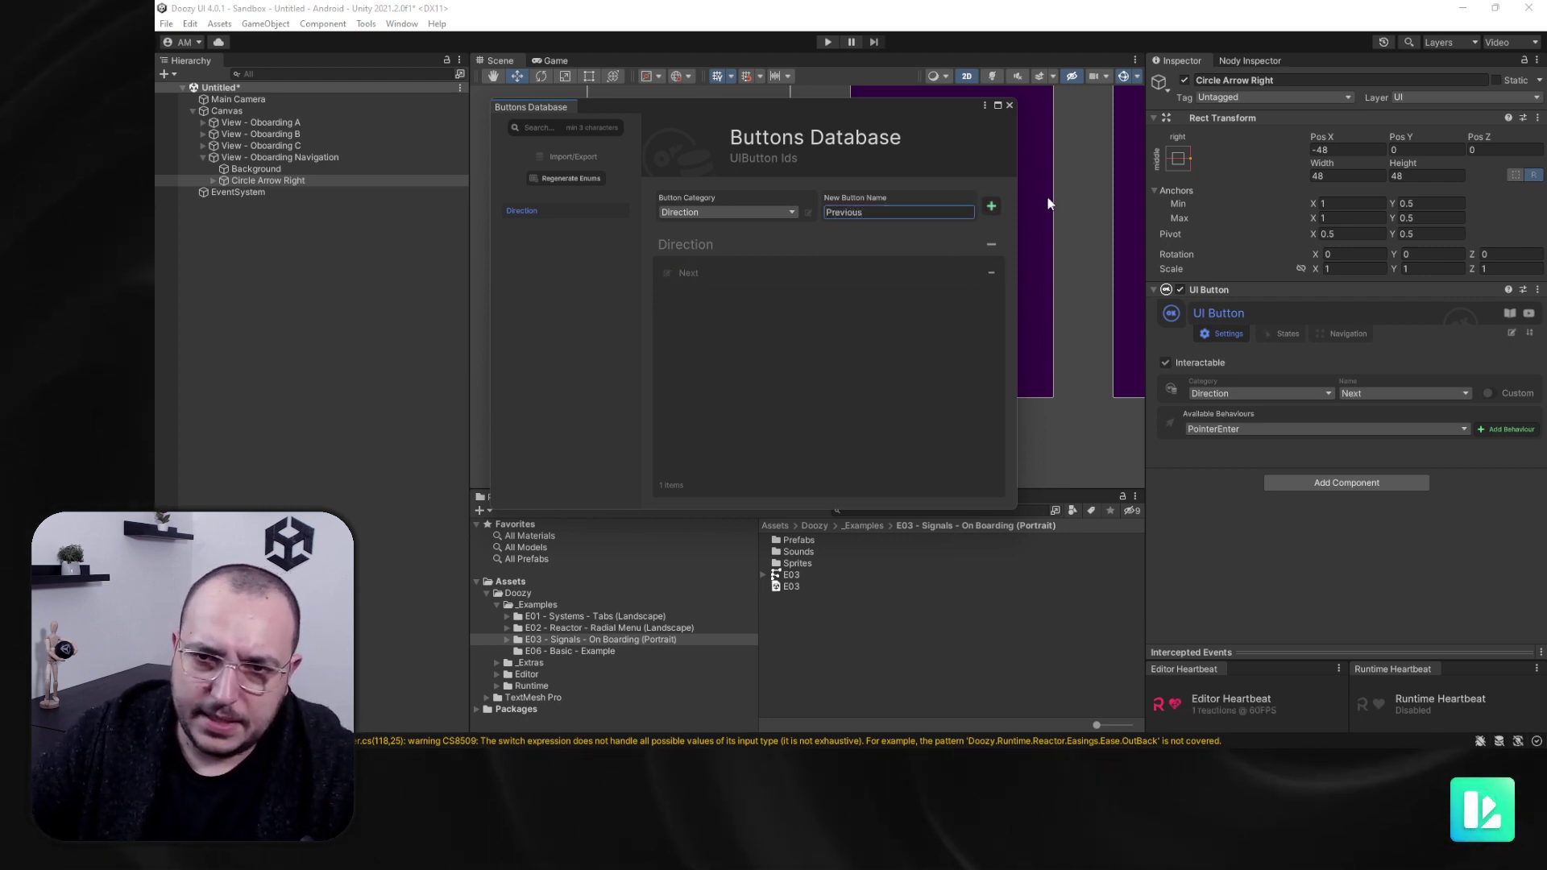
left_click(991, 206)
left_click(1008, 106)
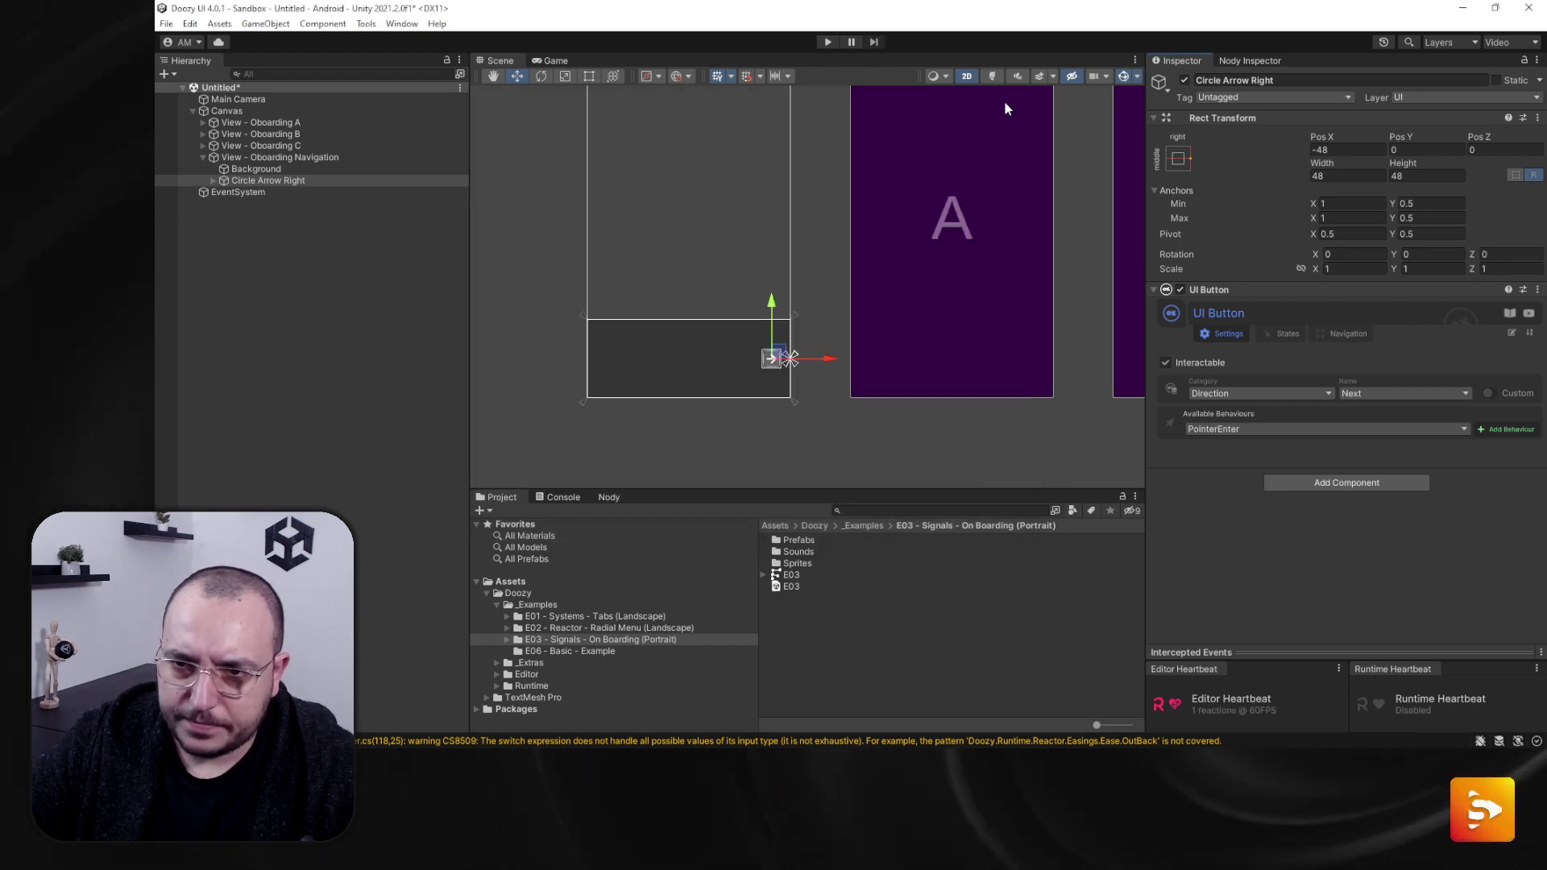
left_click(1422, 393)
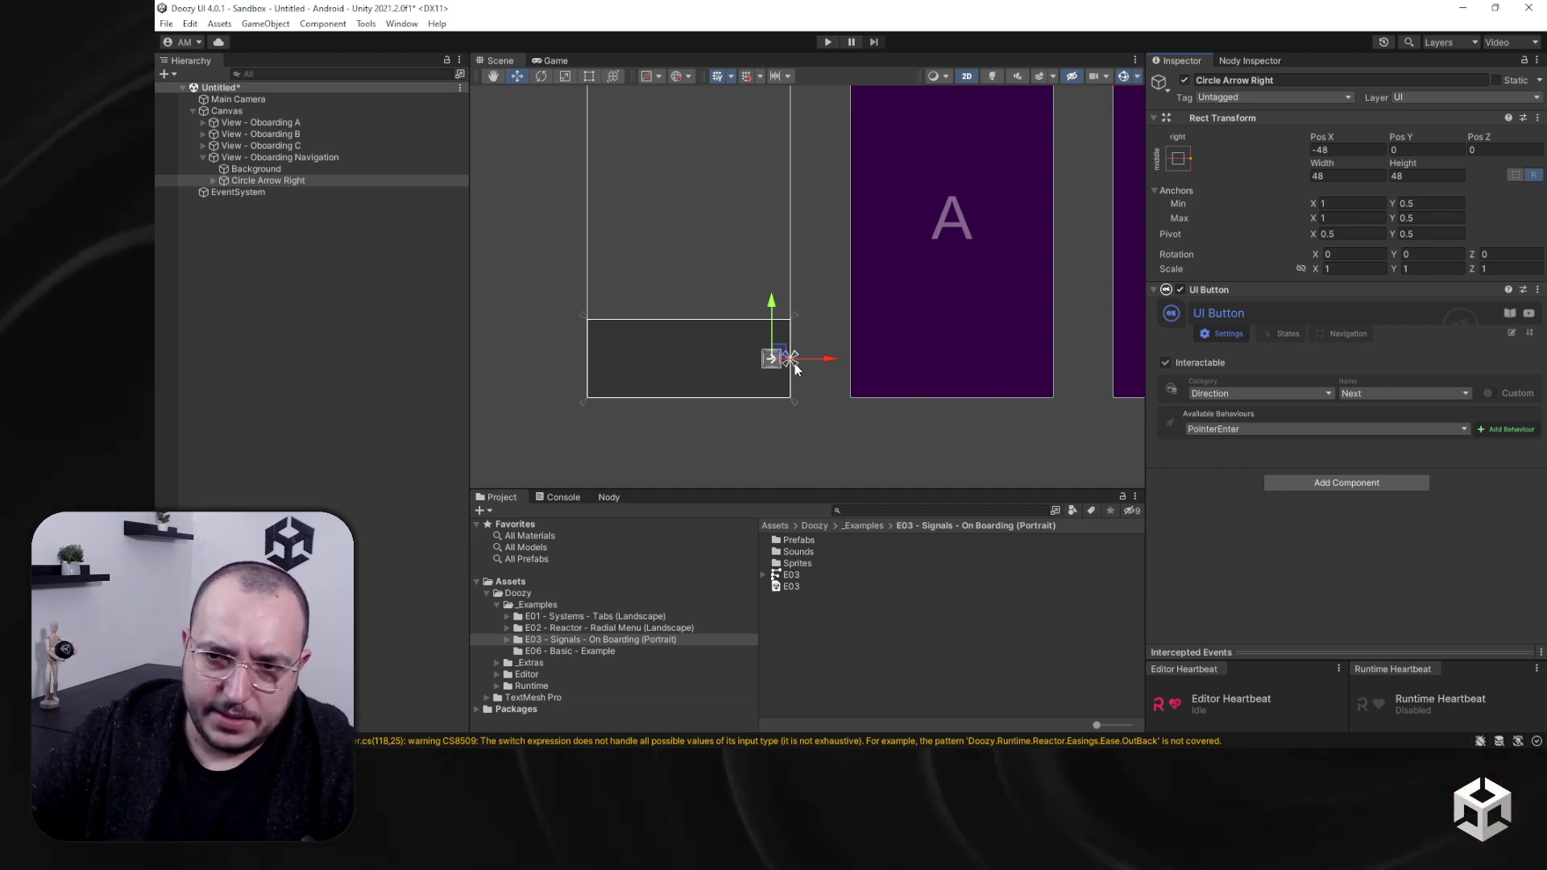
Step: Find Circle Arrow Left in the UI Menu by searching "left" and add it under View - Oboarding Navigation
left_click(256, 158)
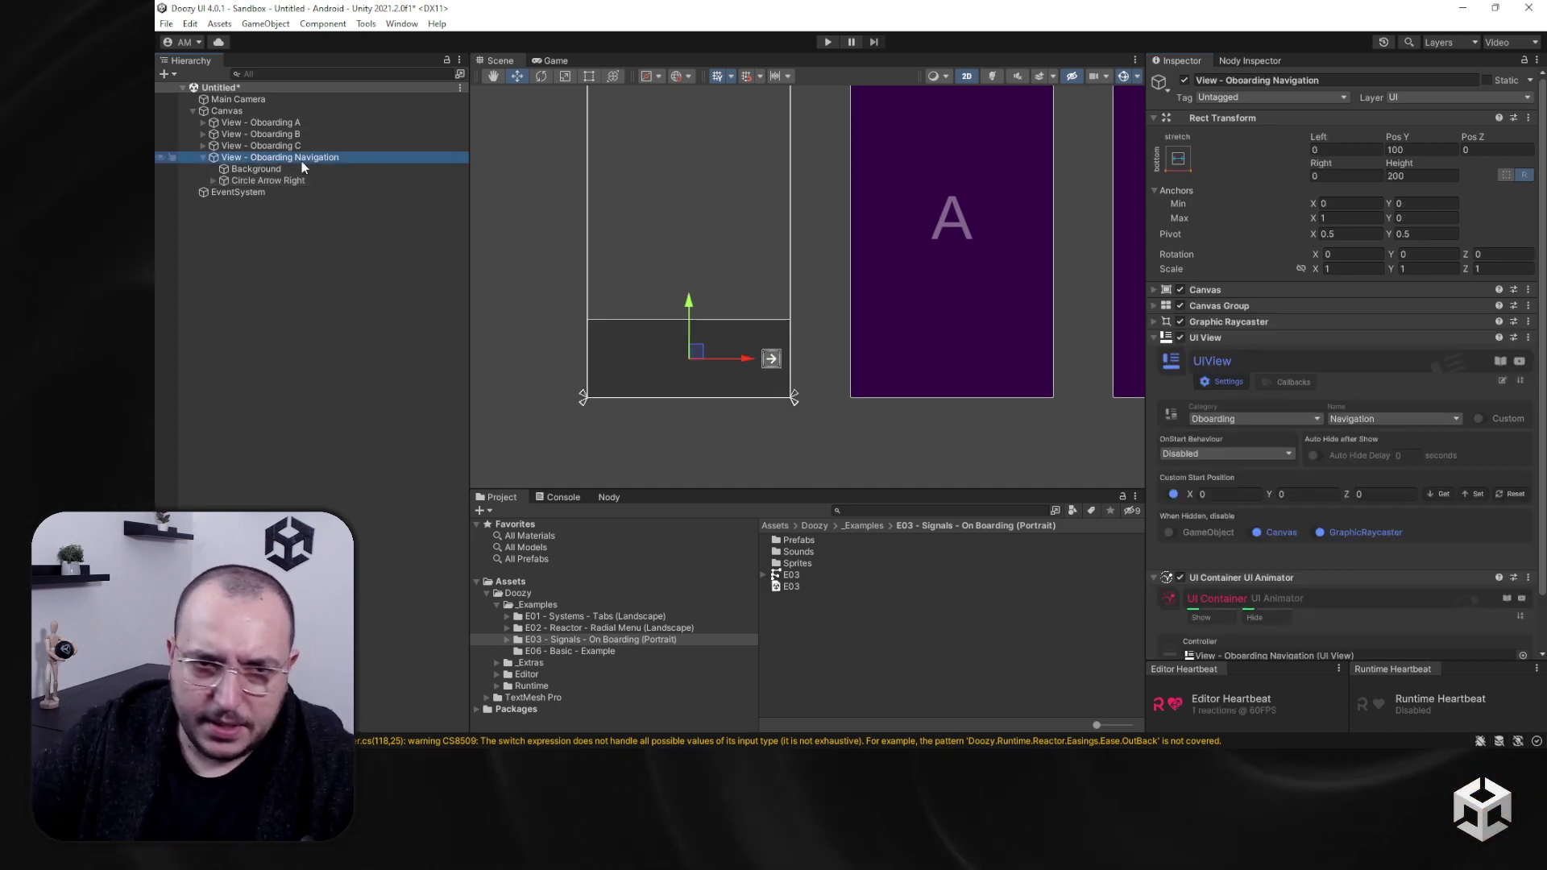
left_click(366, 23)
mouse_move(395, 41)
left_click(483, 42)
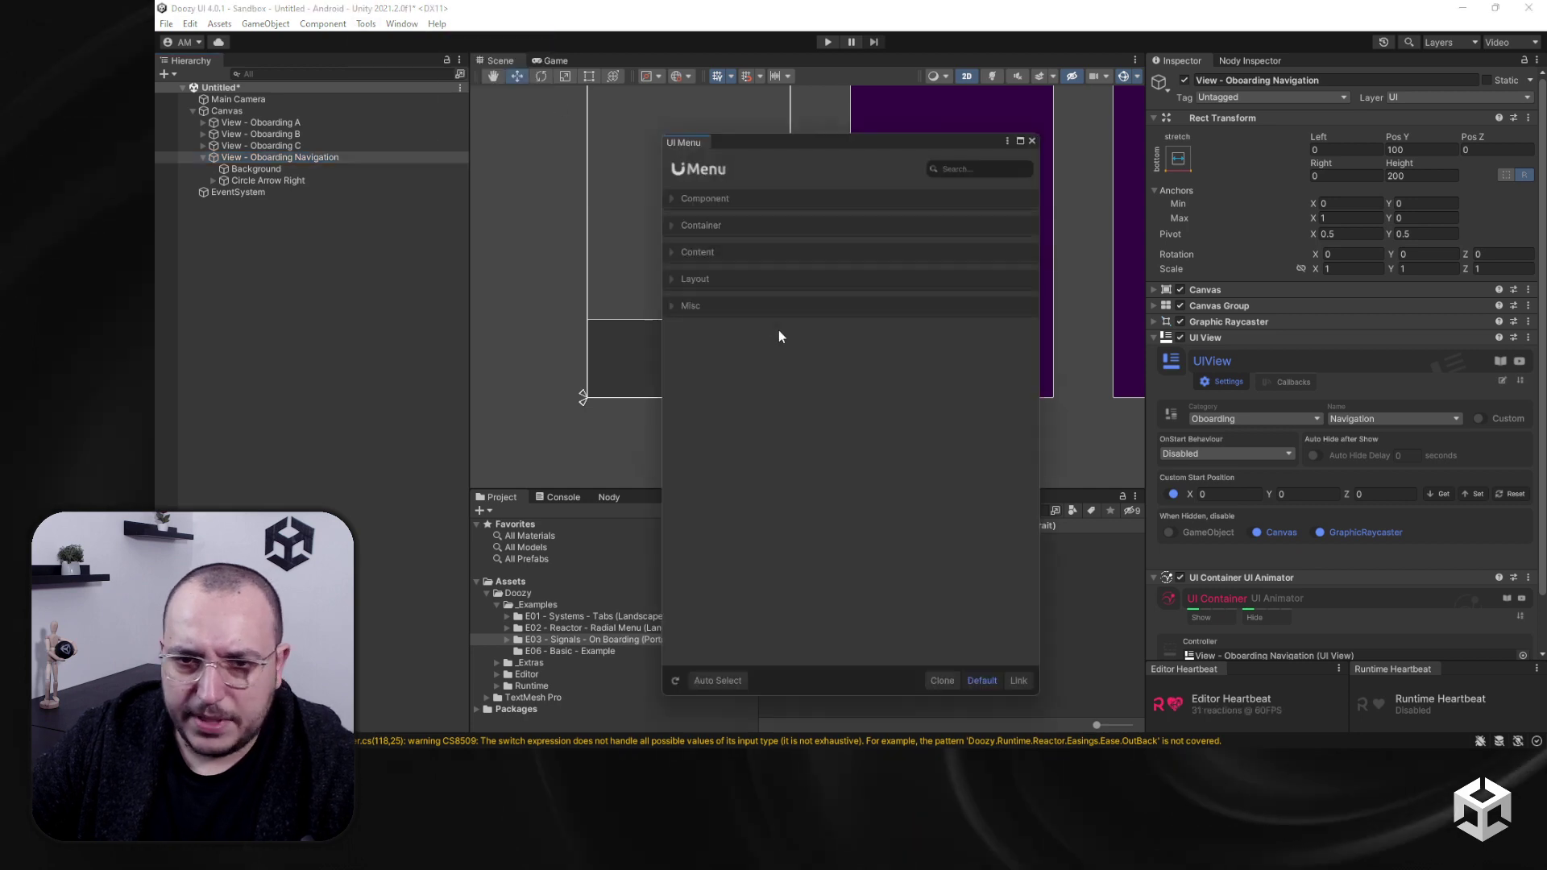
type("left")
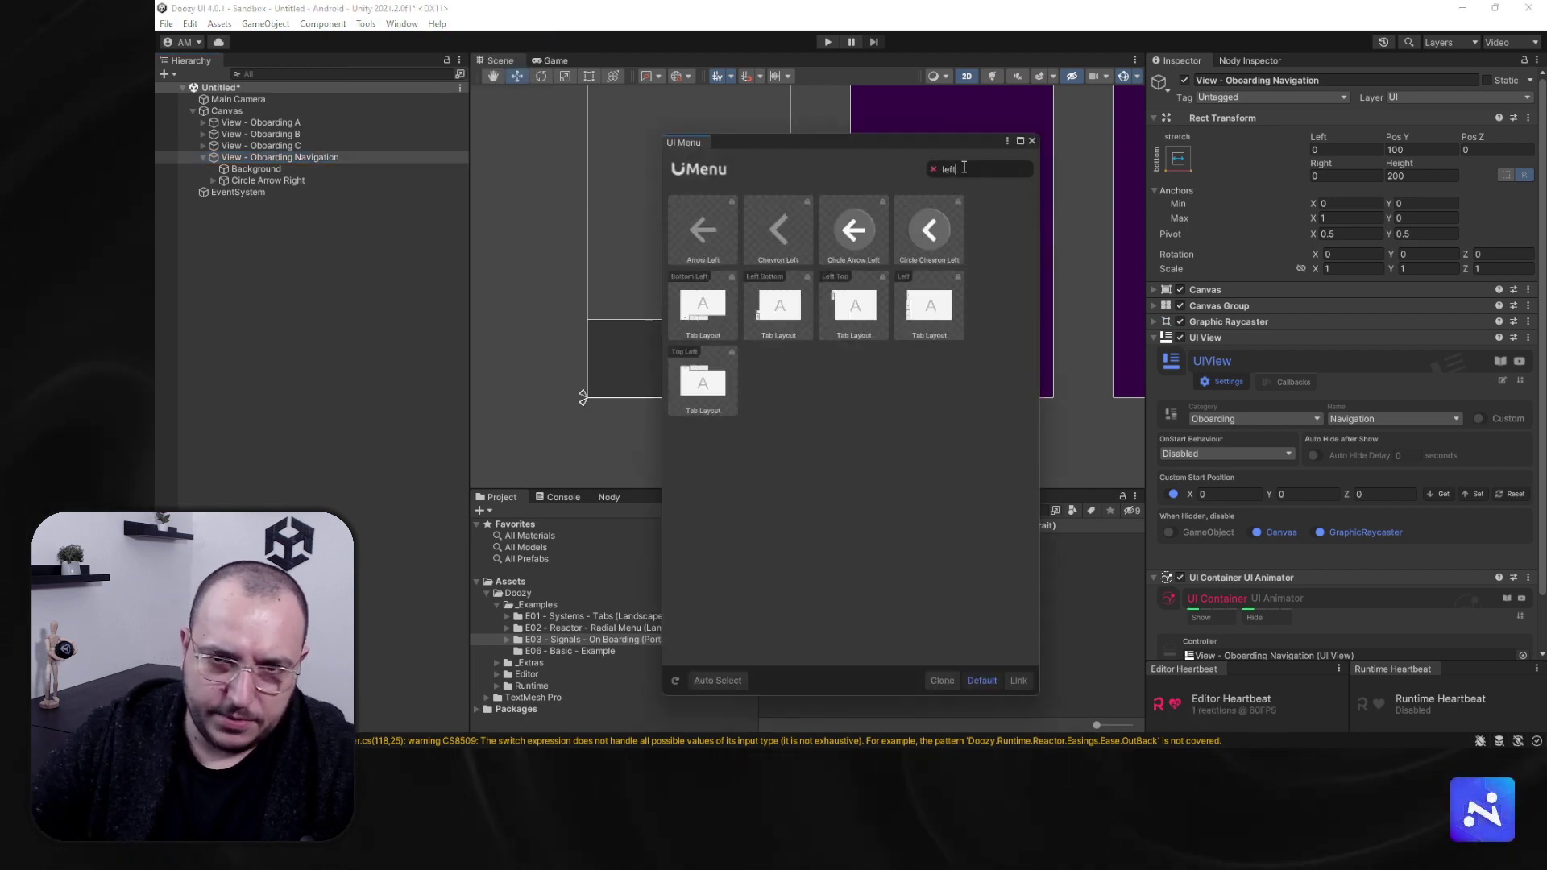
left_click(1032, 141)
scroll(508, 327, "up", 2)
left_click(266, 192)
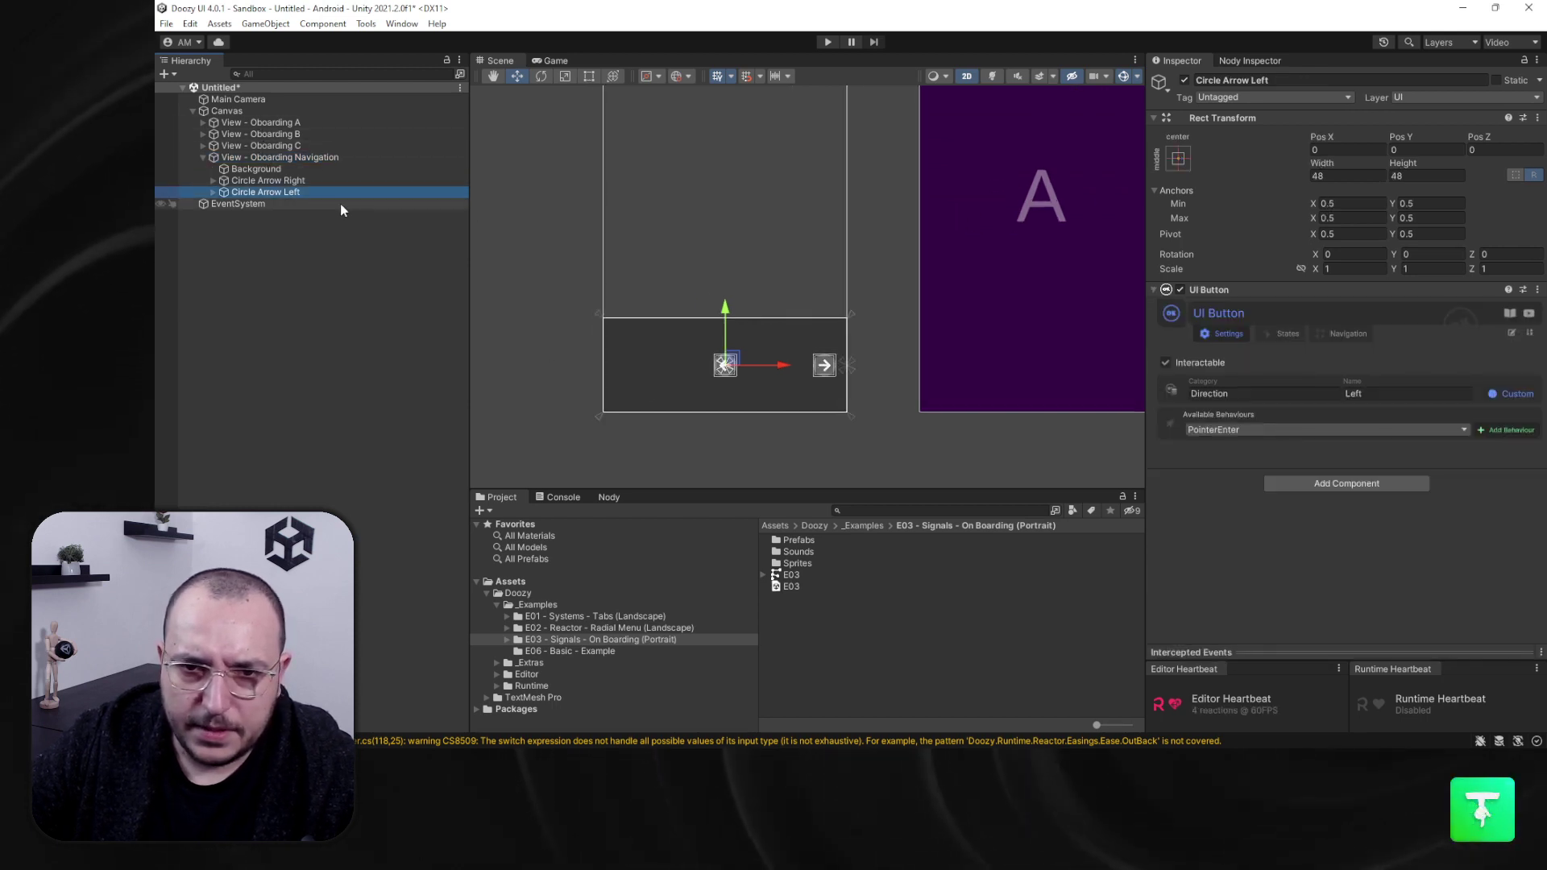
Step: Anchor Circle Arrow Left to the middle left of the navigation view and set its Pos X to 48
left_click(1175, 160)
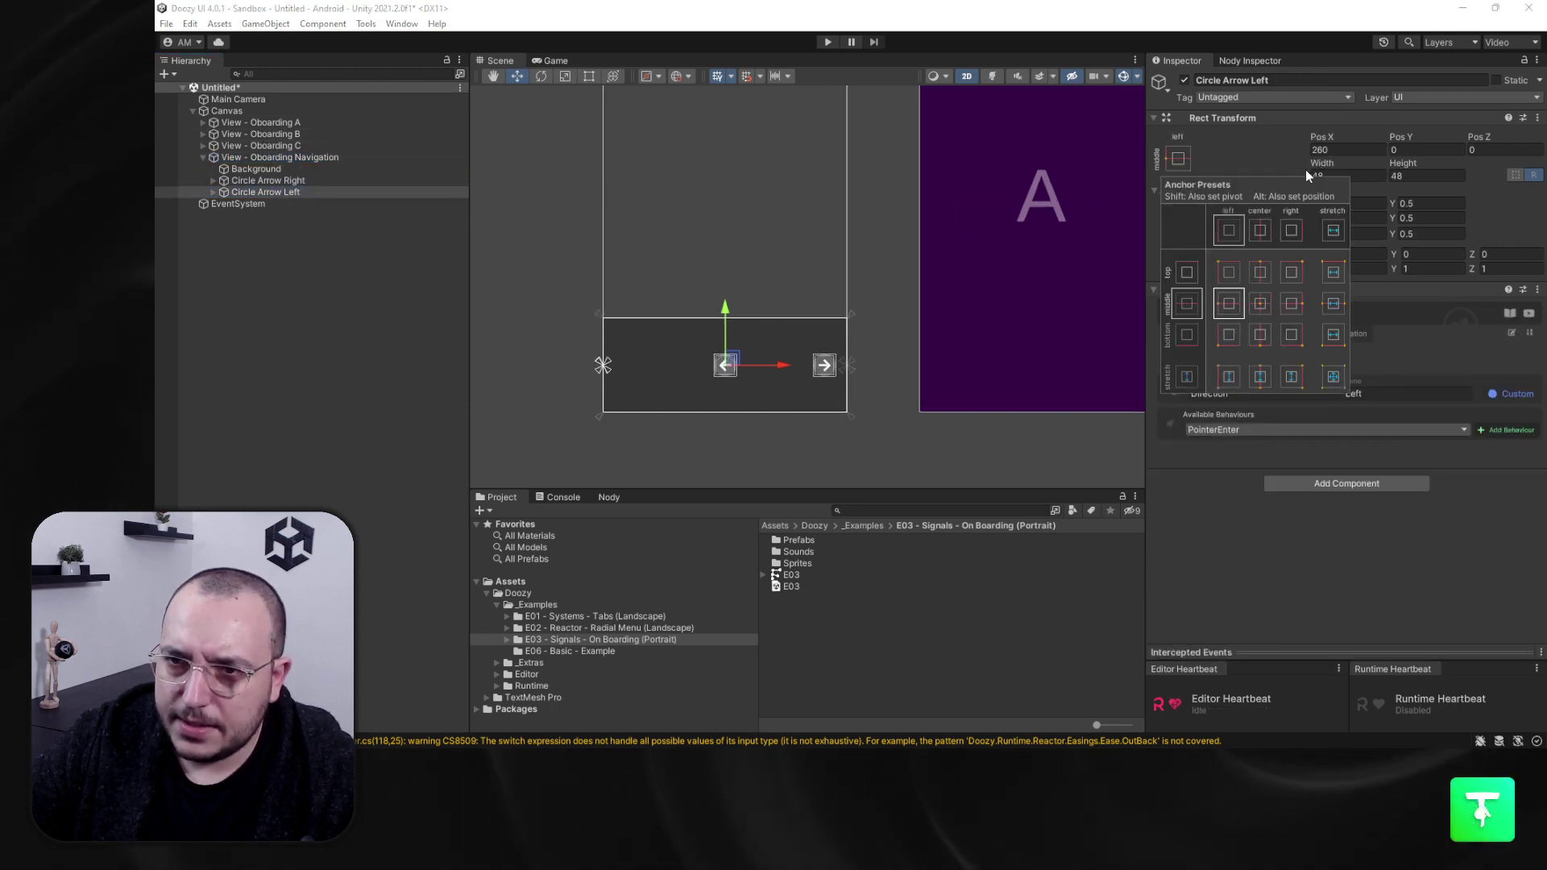
left_click(1228, 303)
left_click(1346, 149)
type("48")
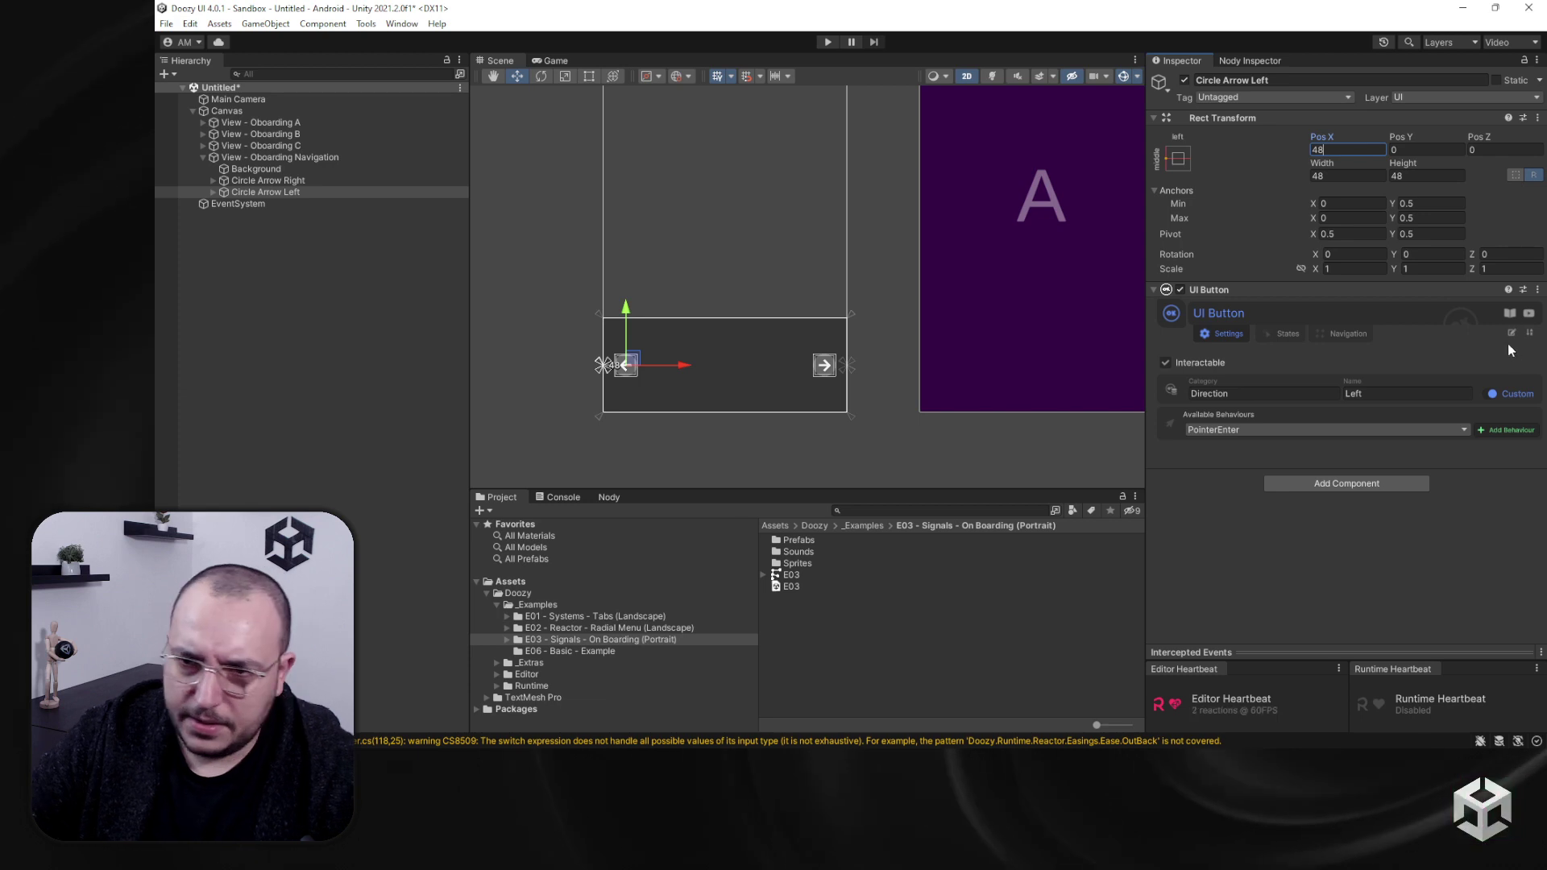
Step: Switch off the Custom ID option on Circle Arrow Left and choose Direction / Previous as its button ID
left_click(1486, 394)
left_click(1425, 393)
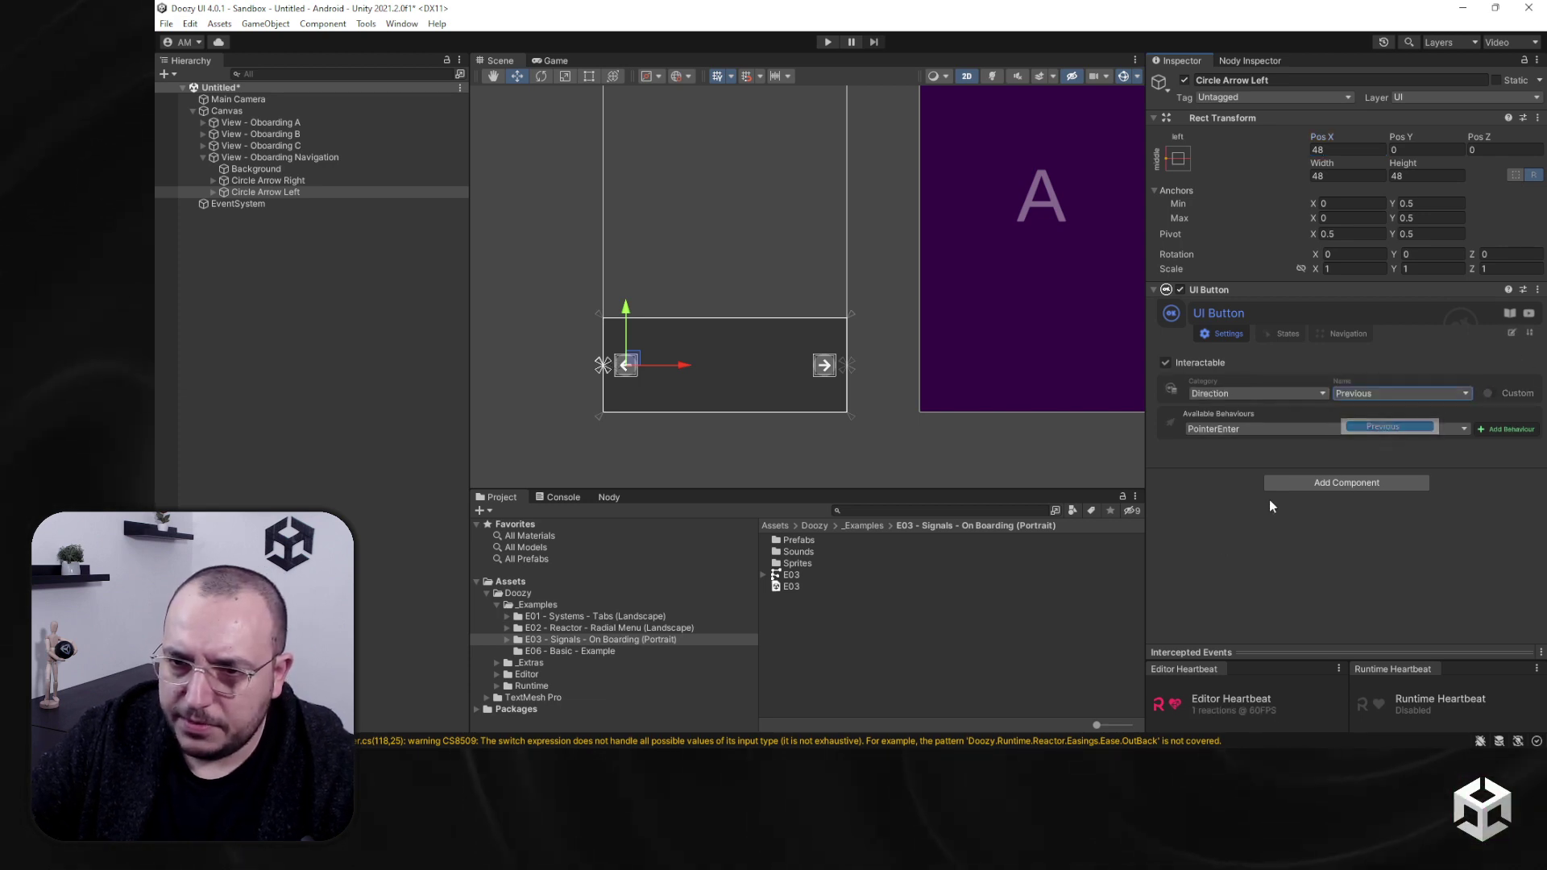
left_click(801, 463)
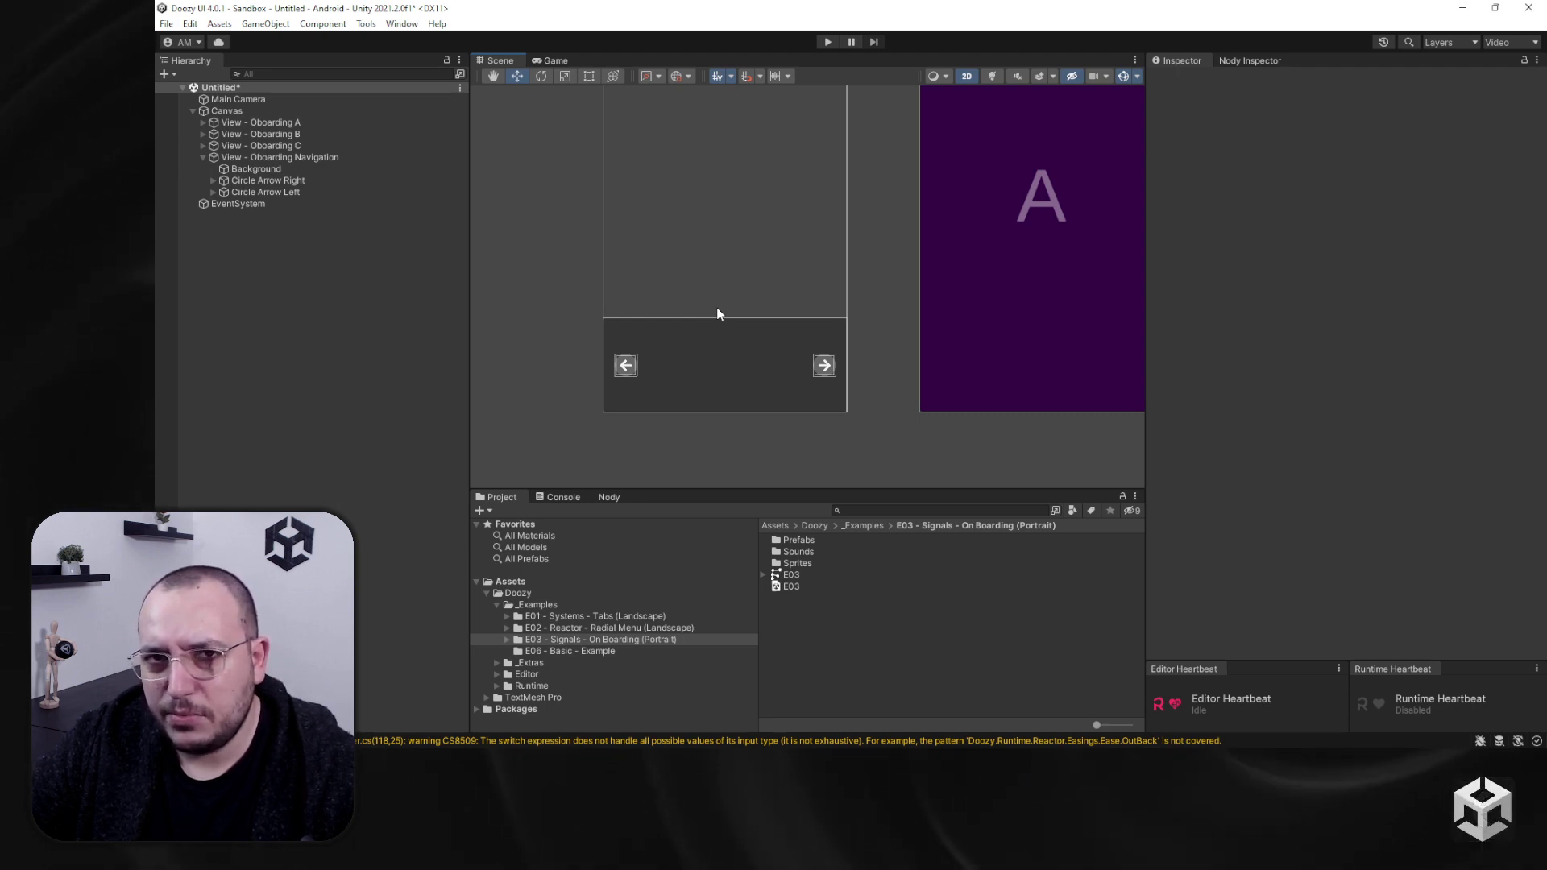
Step: Open Doozy's Signals window and show the Signals Console
left_click(366, 24)
mouse_move(483, 76)
left_click(612, 111)
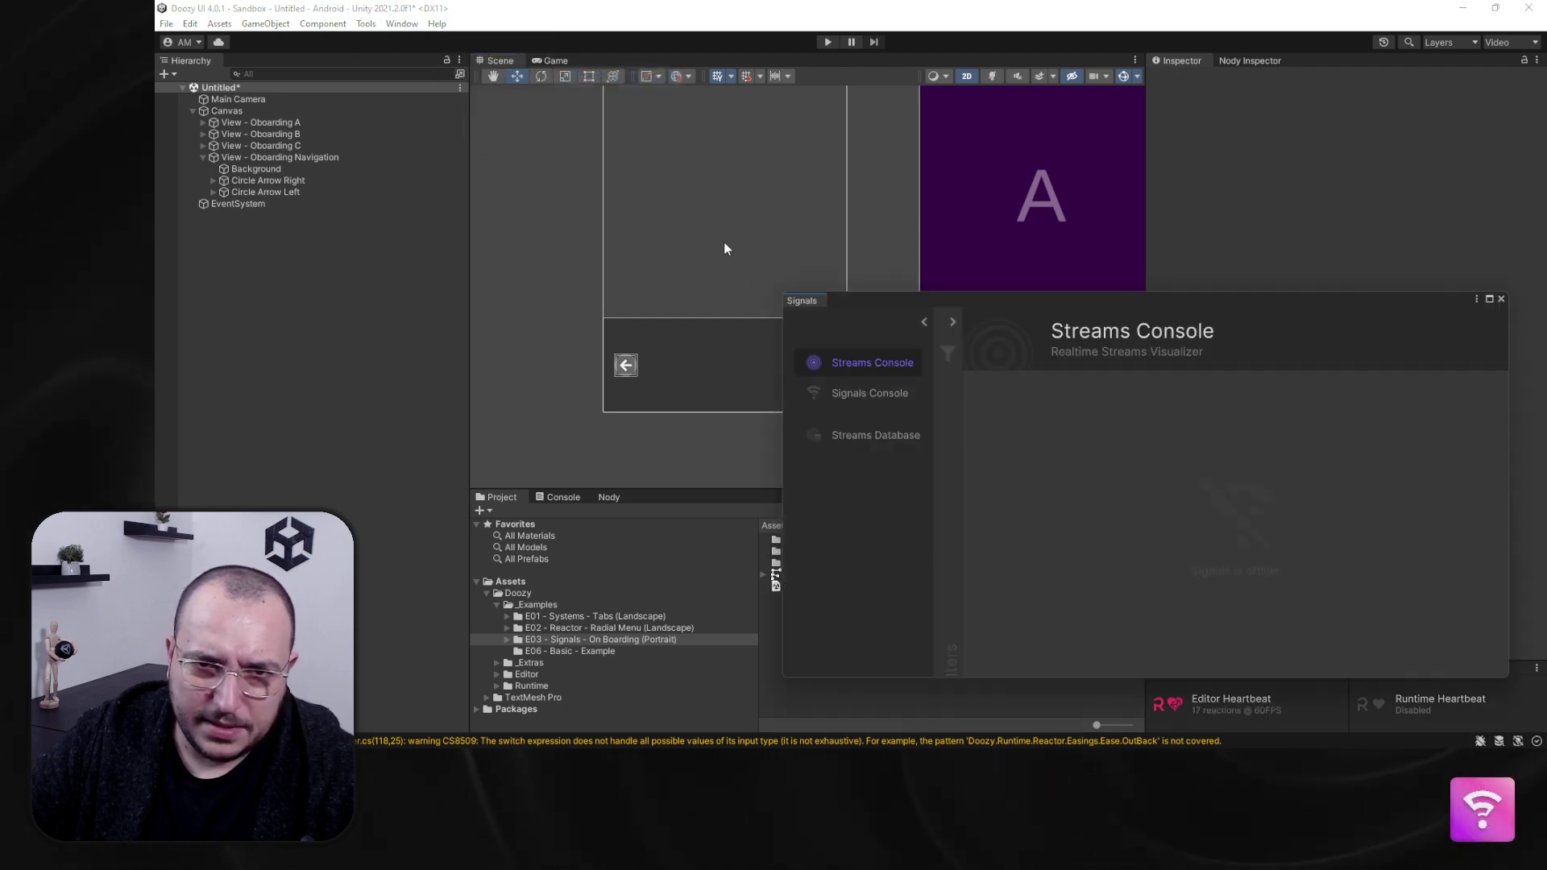
left_click(869, 392)
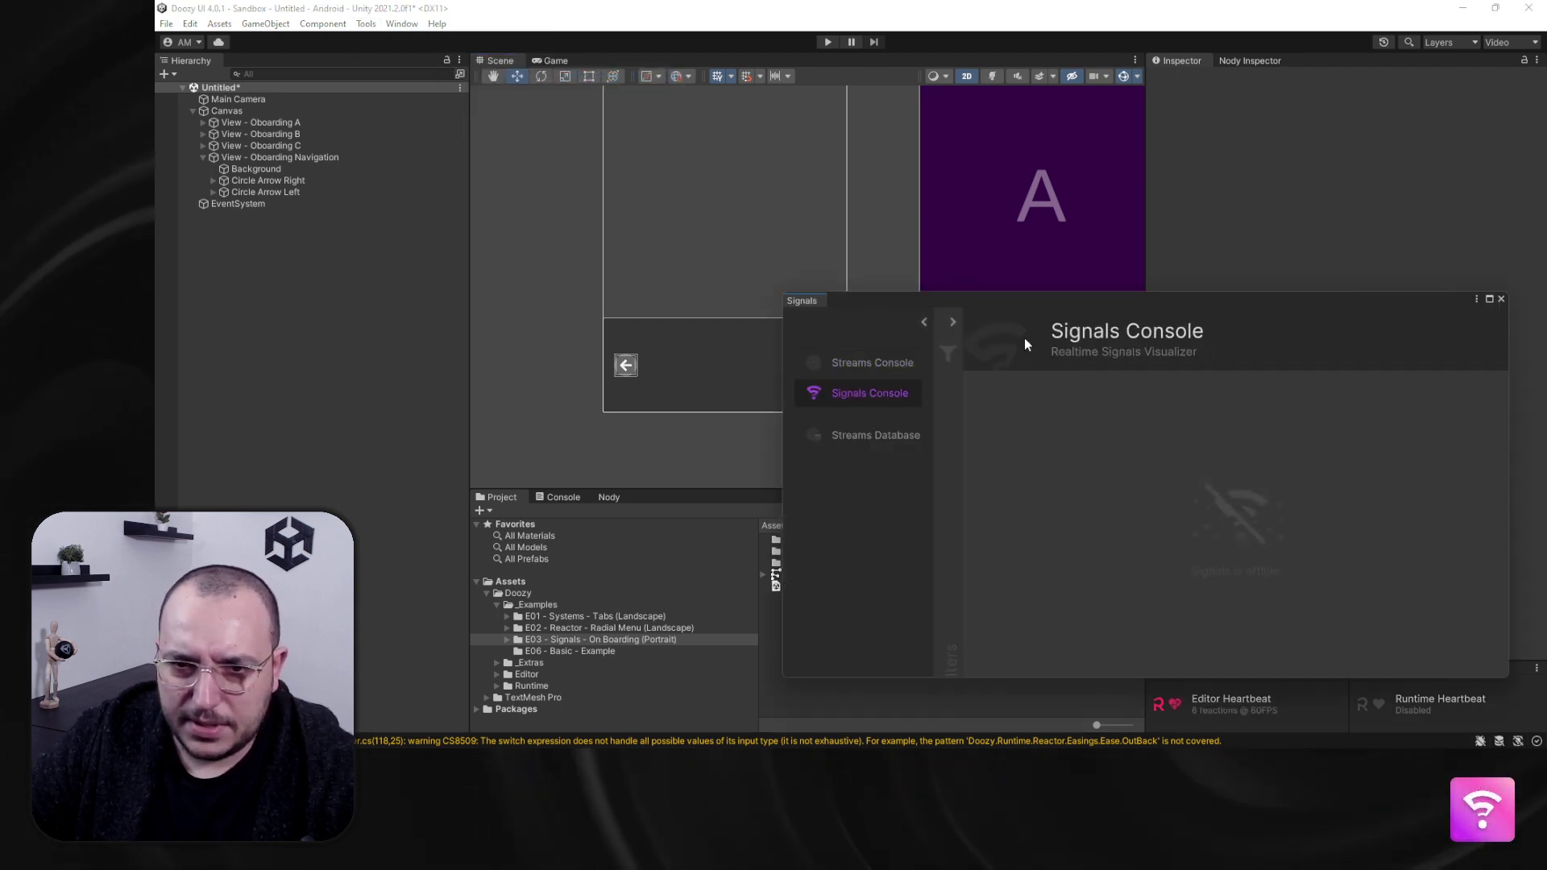
Step: Run the scene and move the Signals window clear of the game's portrait display
left_click_drag(985, 297, 609, 286)
left_click(828, 42)
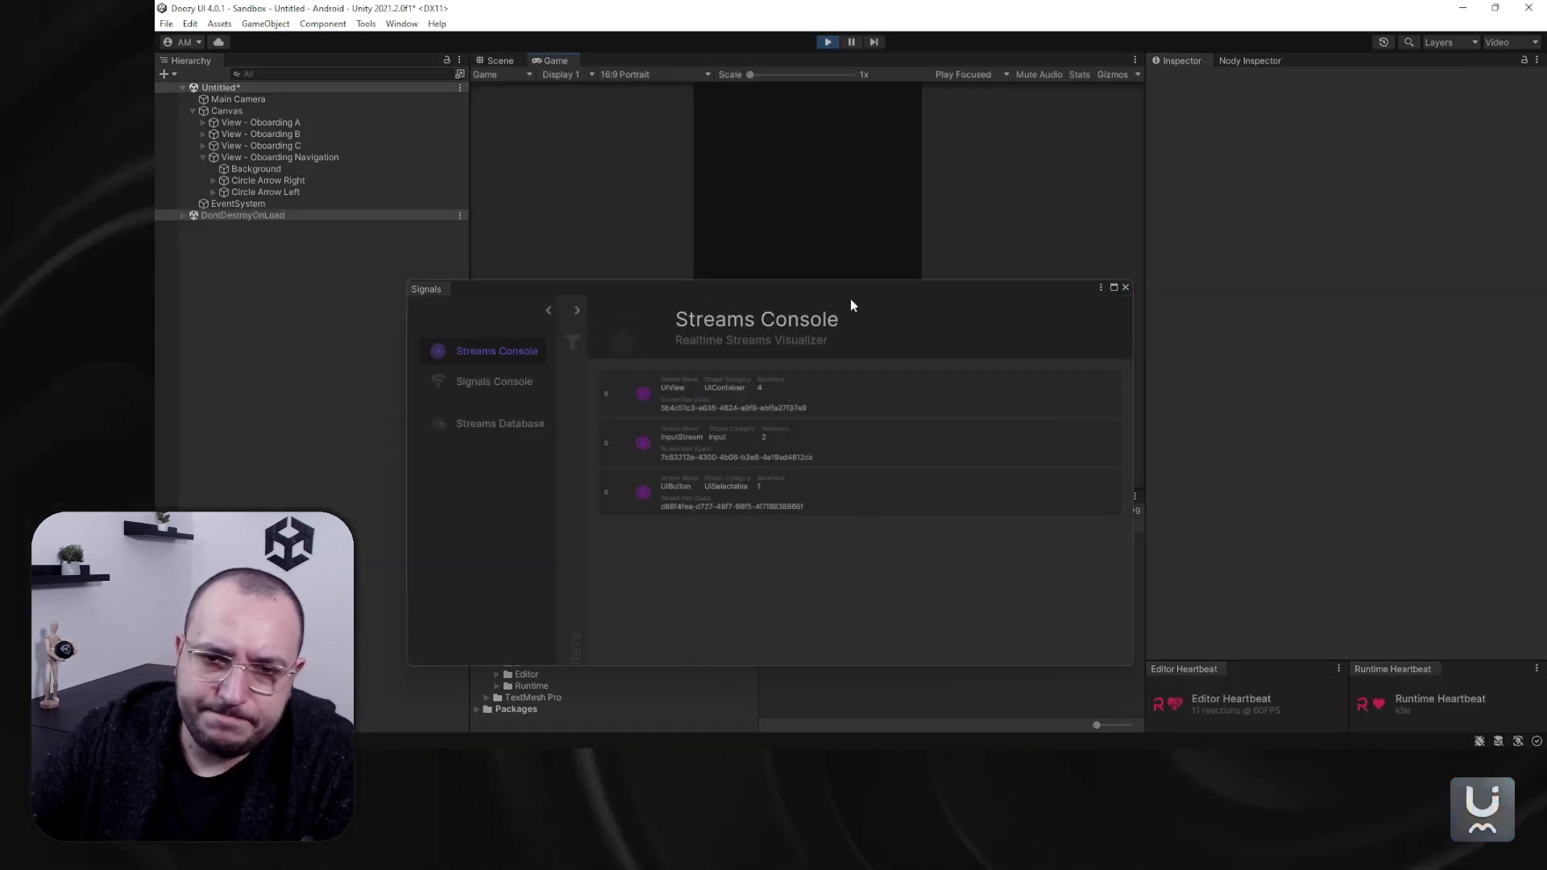
left_click_drag(760, 303, 1109, 256)
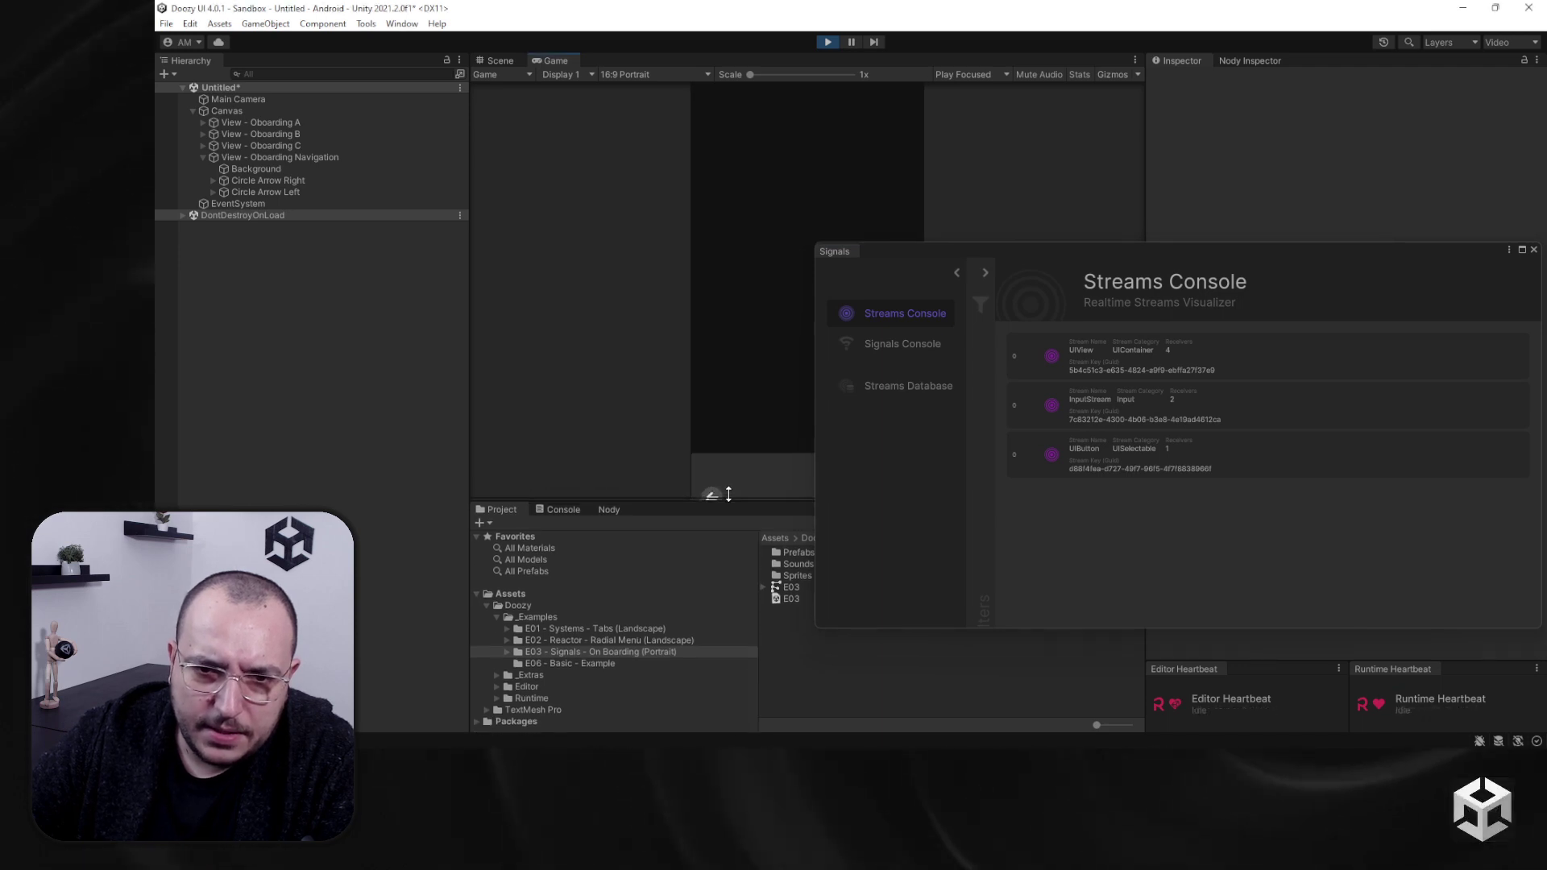
Step: Stop the running scene and close the Signals window
left_click_drag(935, 270, 569, 80)
left_click(828, 41)
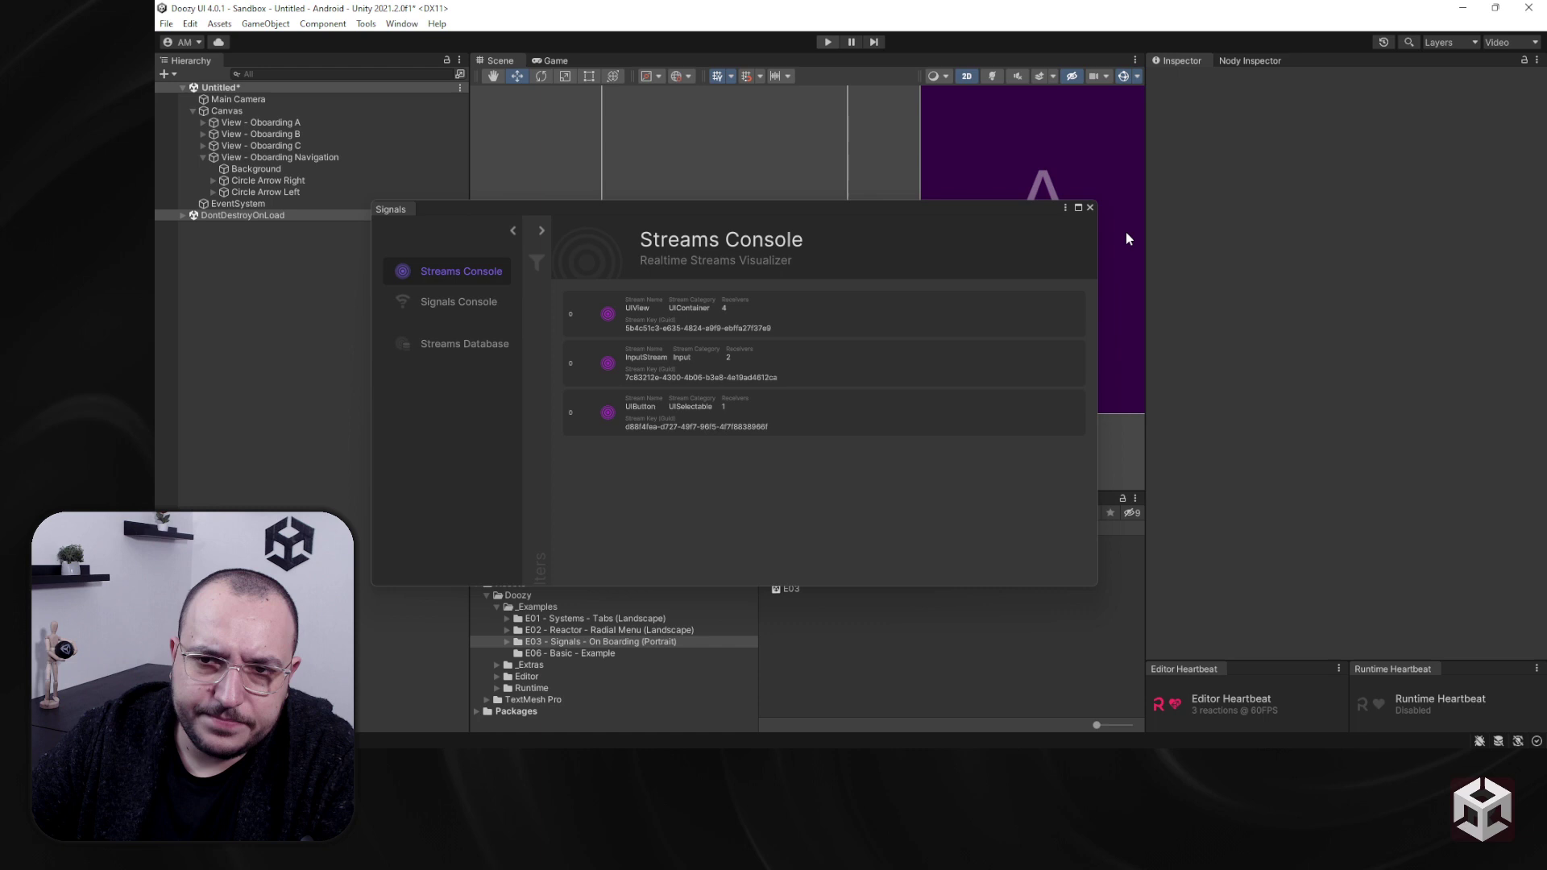
left_click(1090, 208)
Step: Set the custom start position of View - Oboarding Navigation from its current position, X 0, Y 100, Z 0
left_click(278, 159)
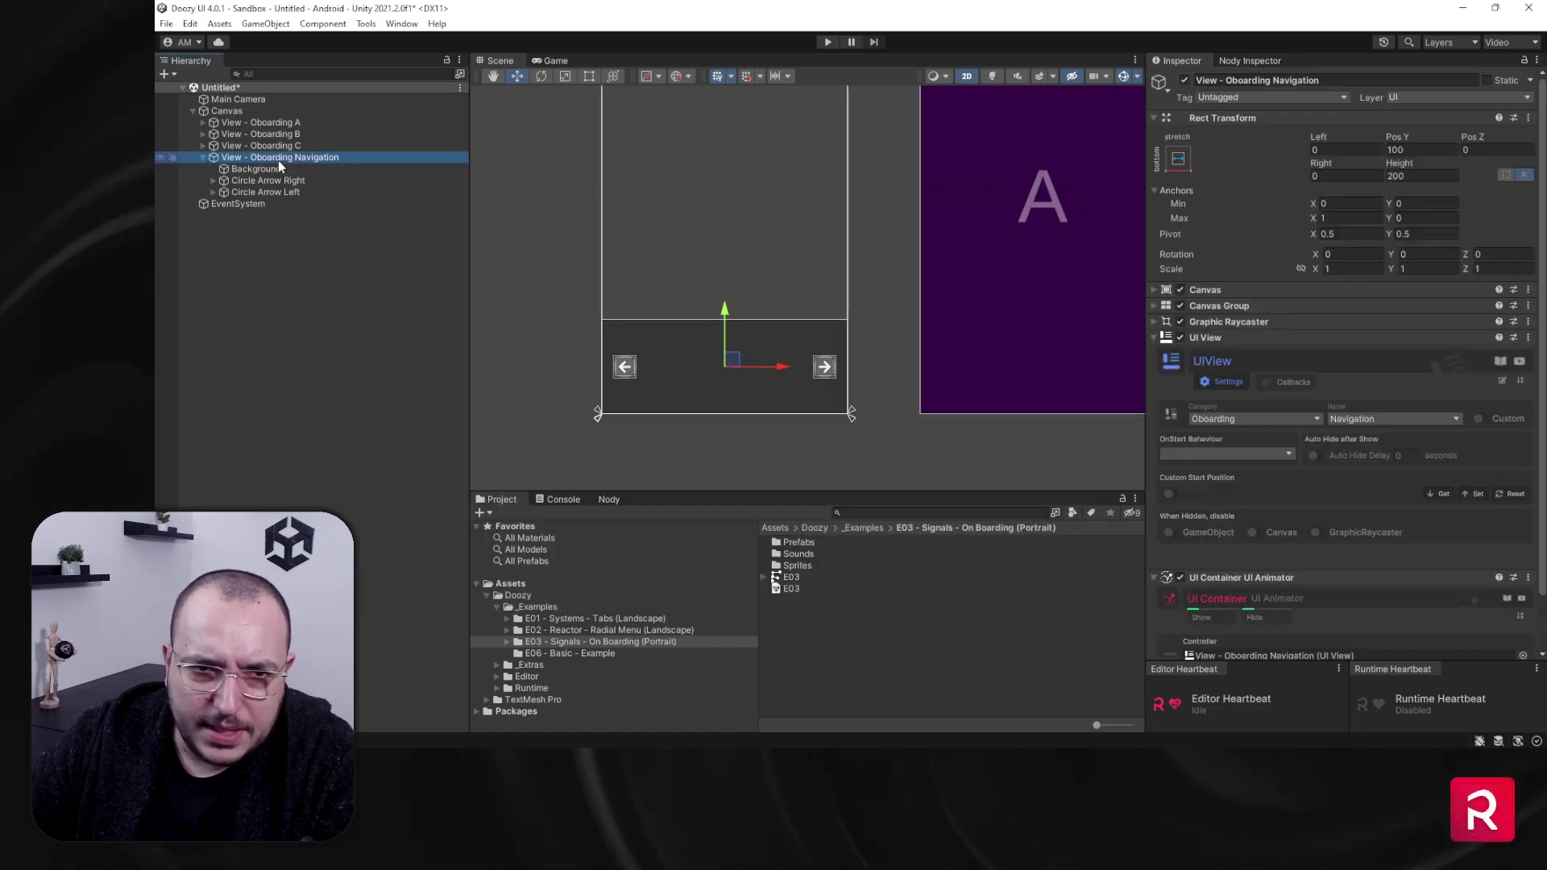
left_click(1442, 498)
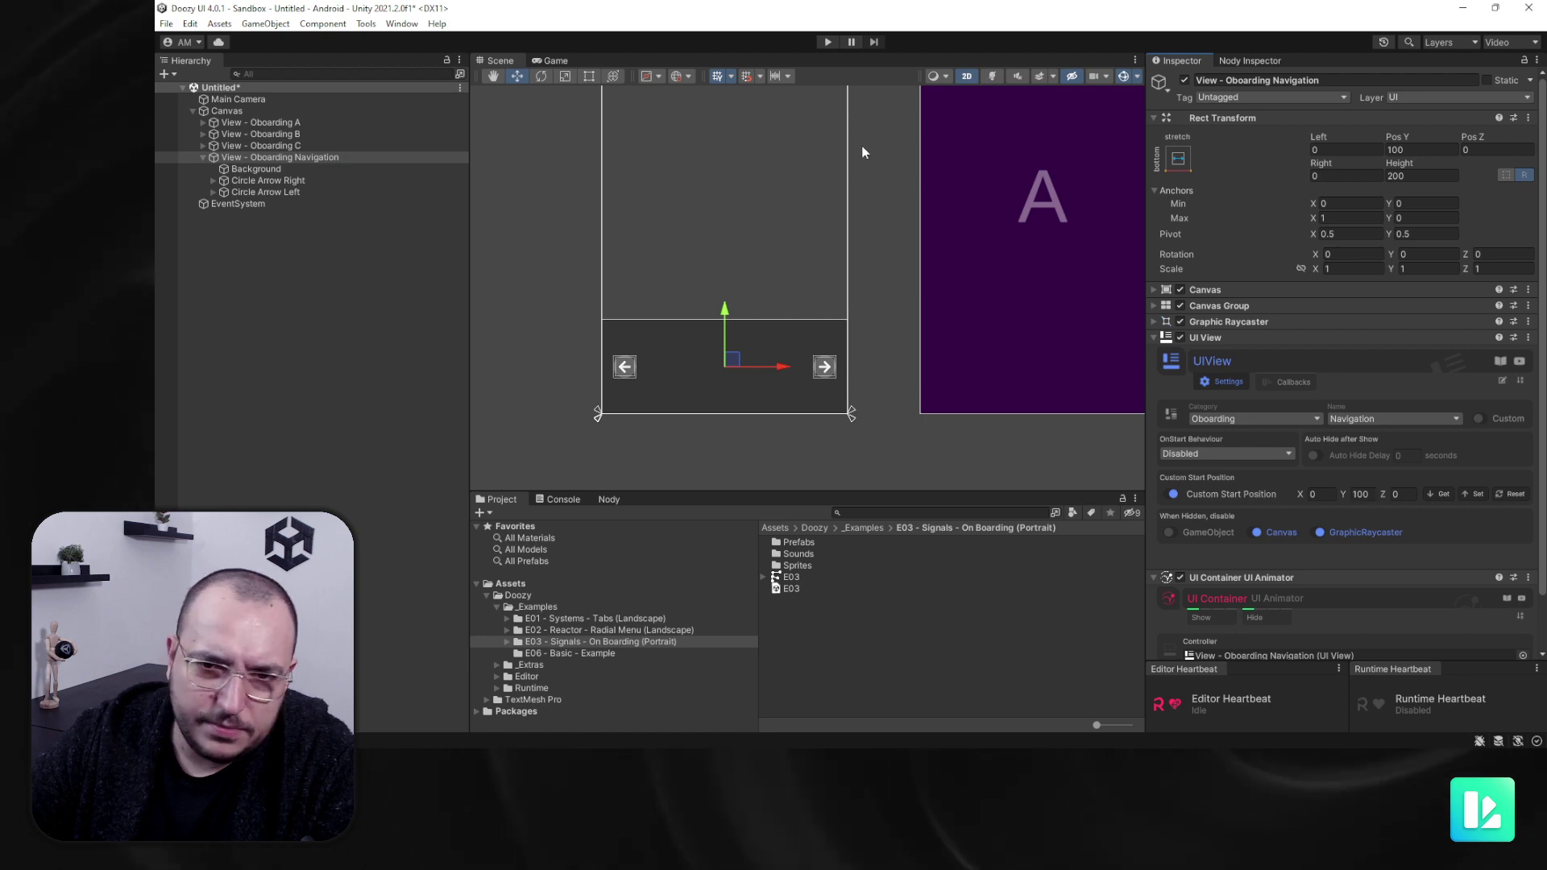
Step: Run the scene and show Doozy's Signals Console clear of the game display
left_click(826, 41)
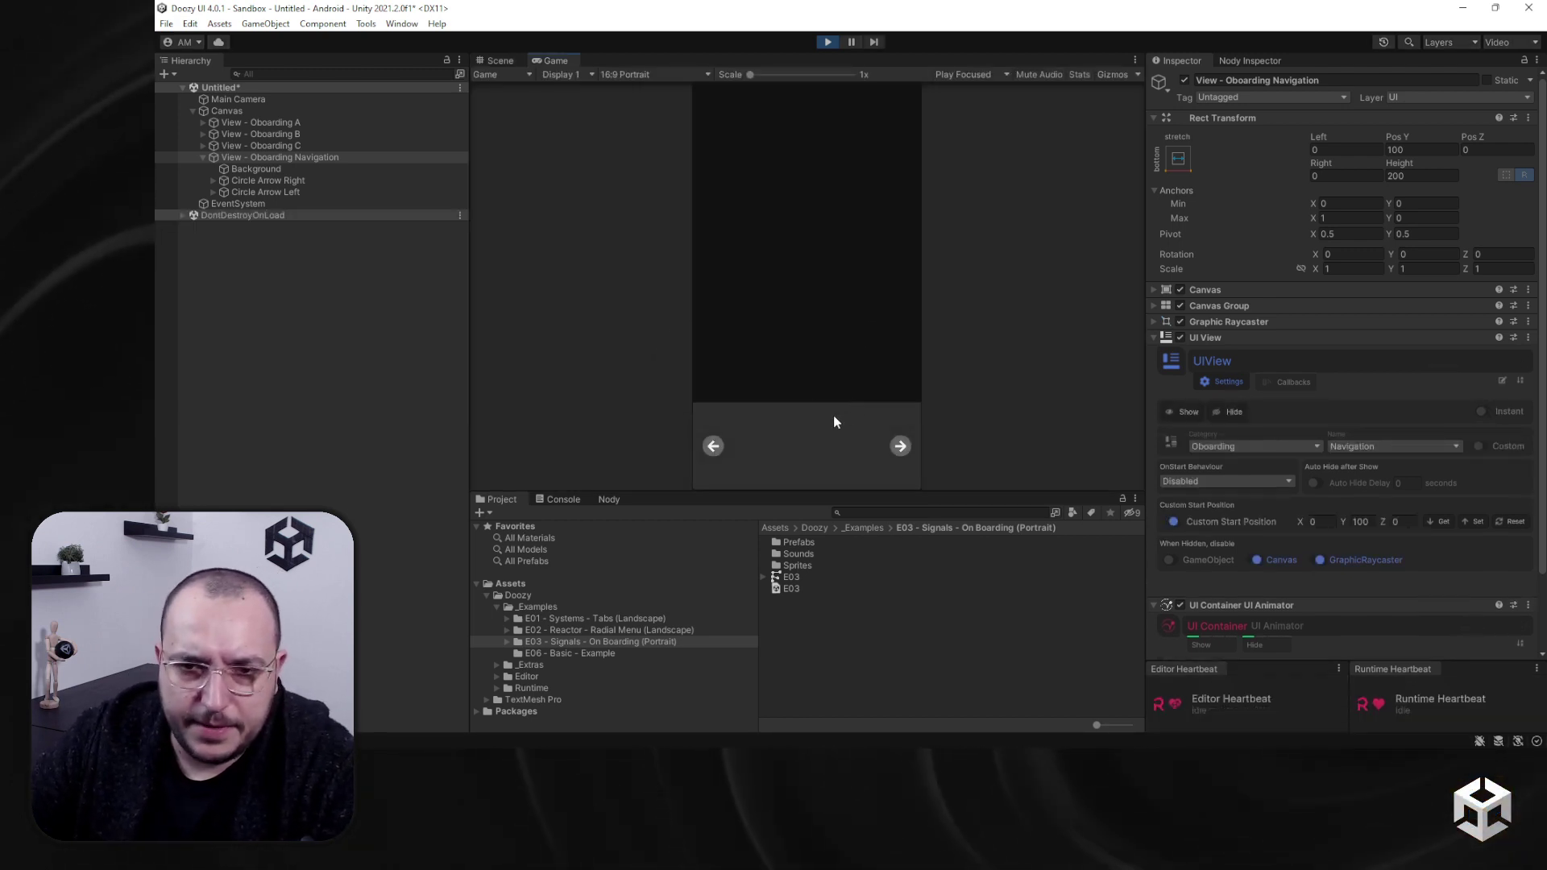
left_click(367, 23)
mouse_move(492, 79)
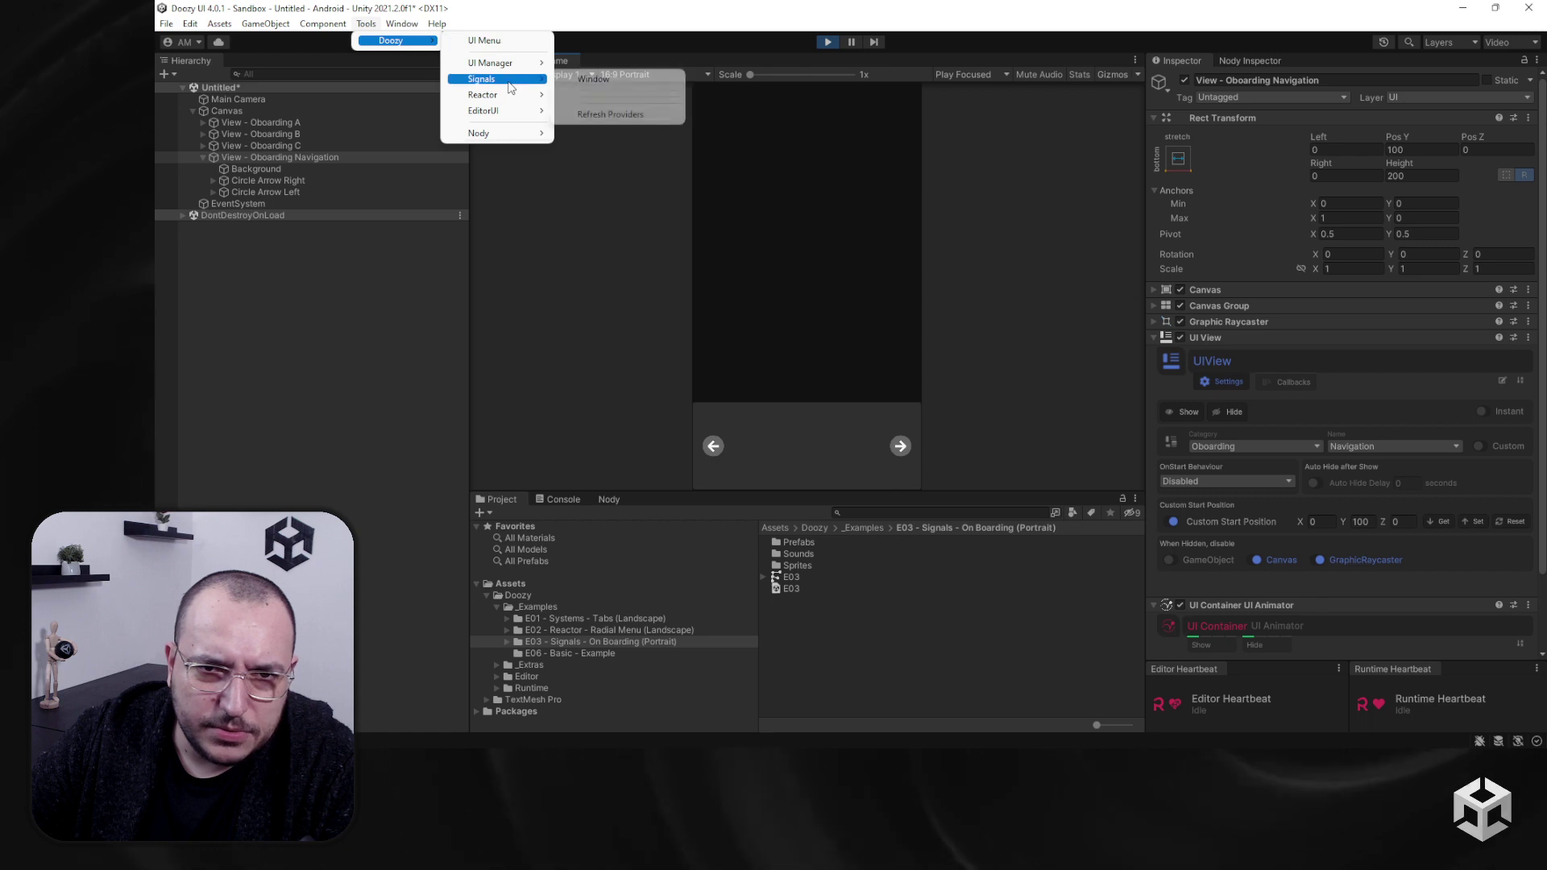
left_click(589, 79)
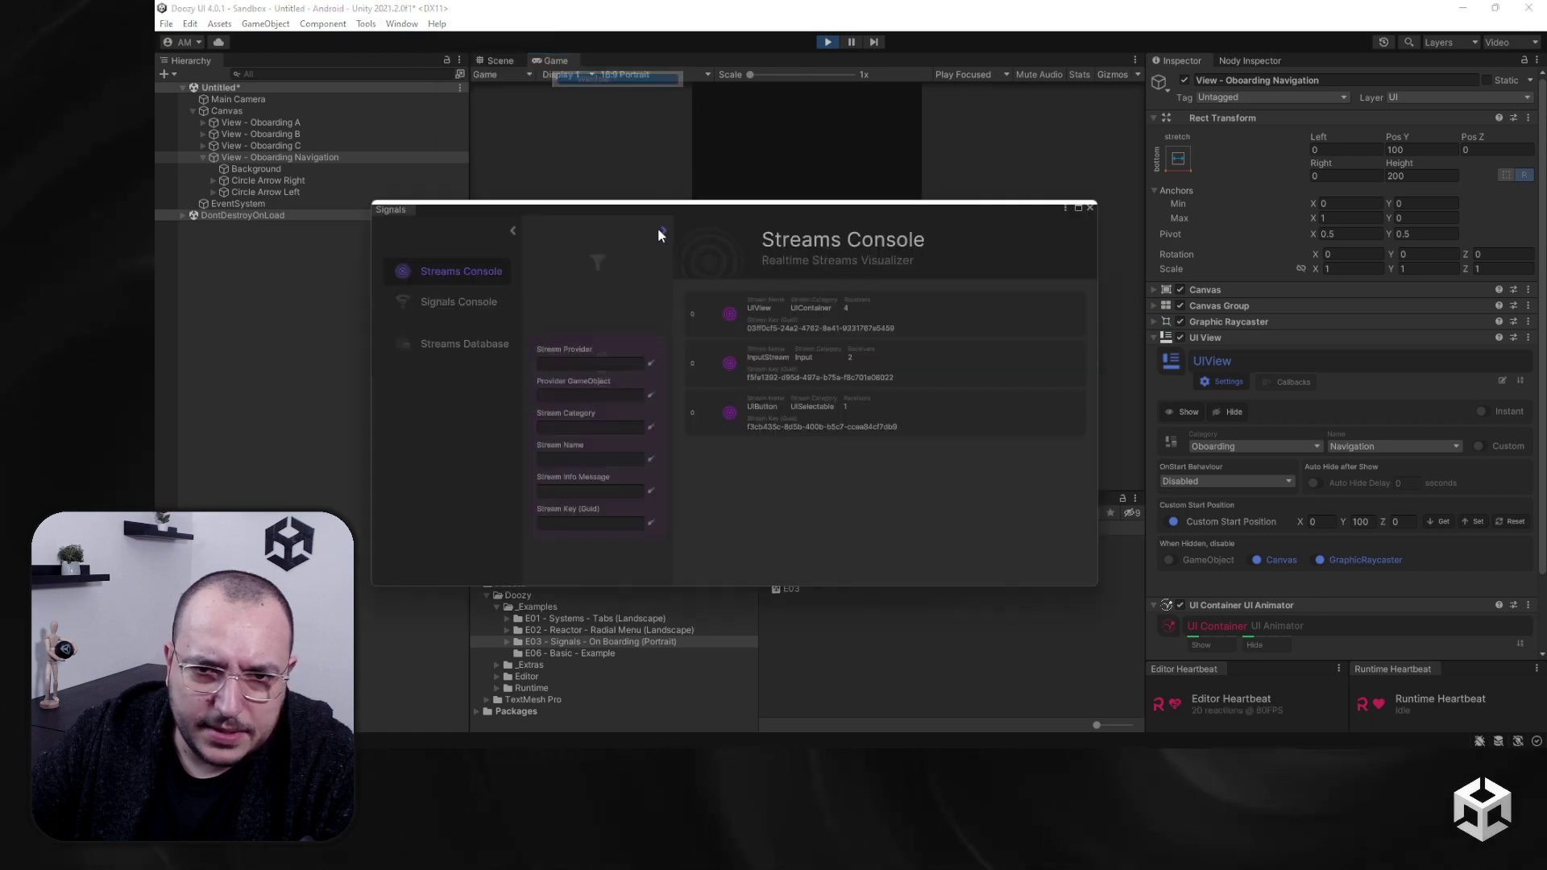
left_click(472, 302)
left_click_drag(684, 211, 1308, 234)
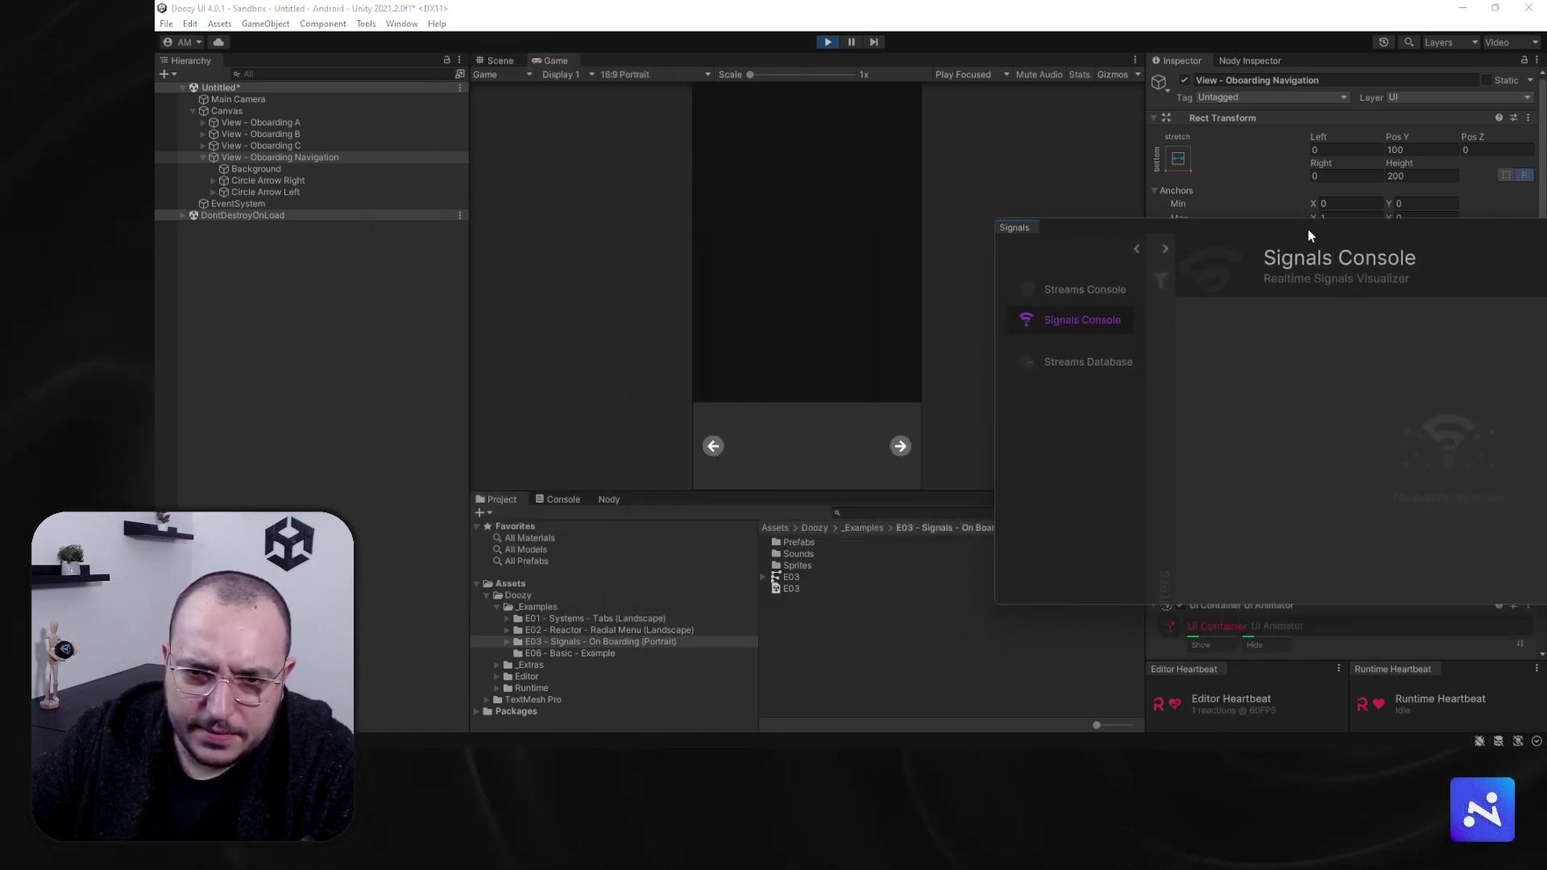
Step: Trigger the Previous and Next arrow buttons in the running game and check their signals in the Signals Console
left_click(722, 446)
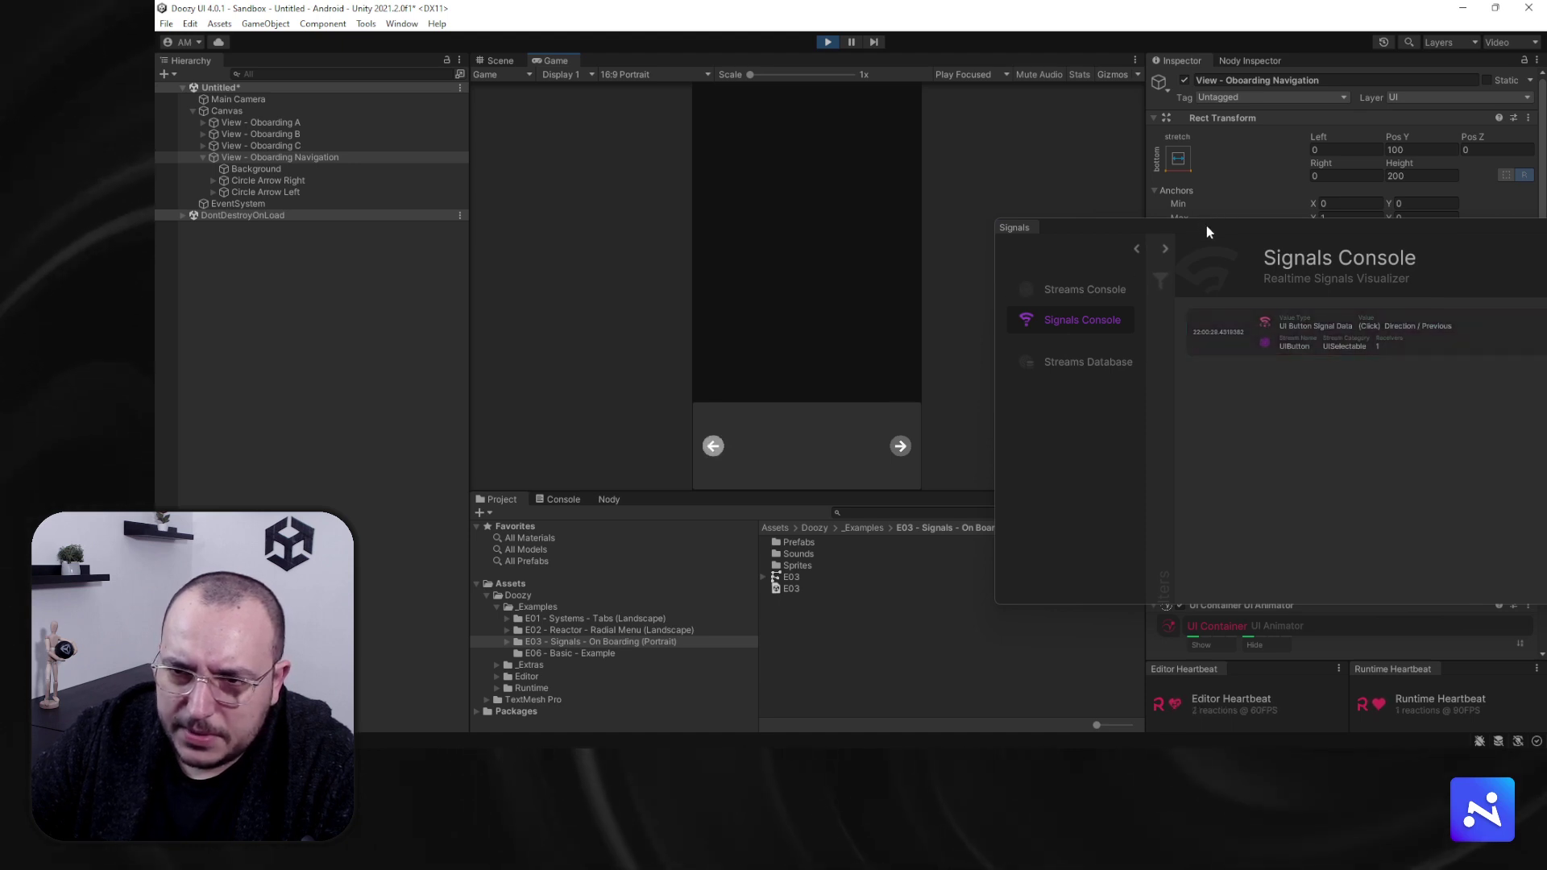
left_click_drag(1206, 227, 771, 218)
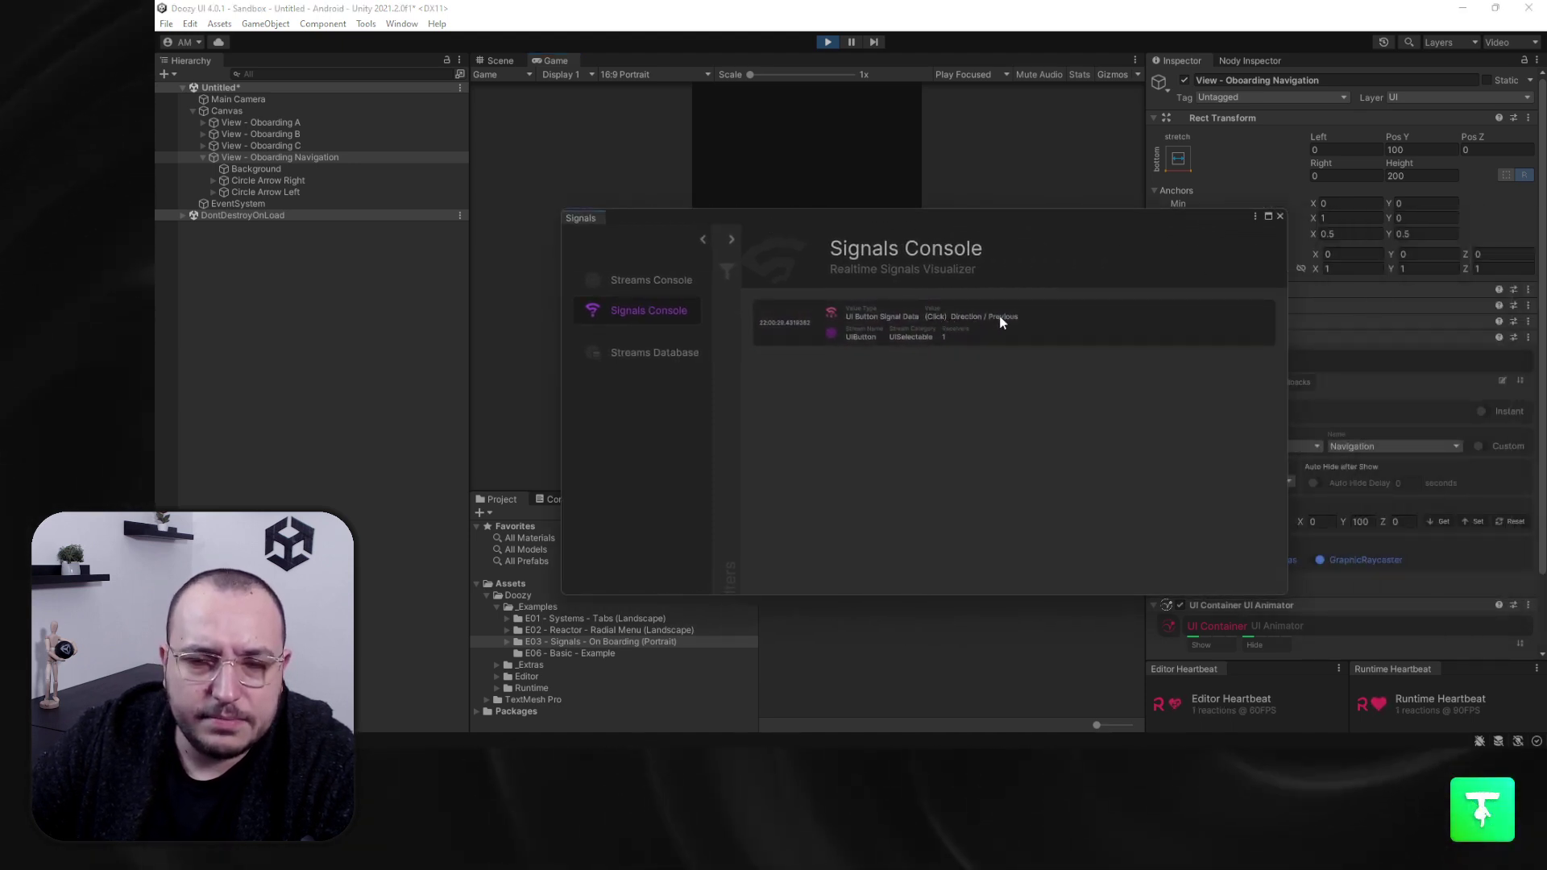
left_click_drag(887, 218, 800, 471)
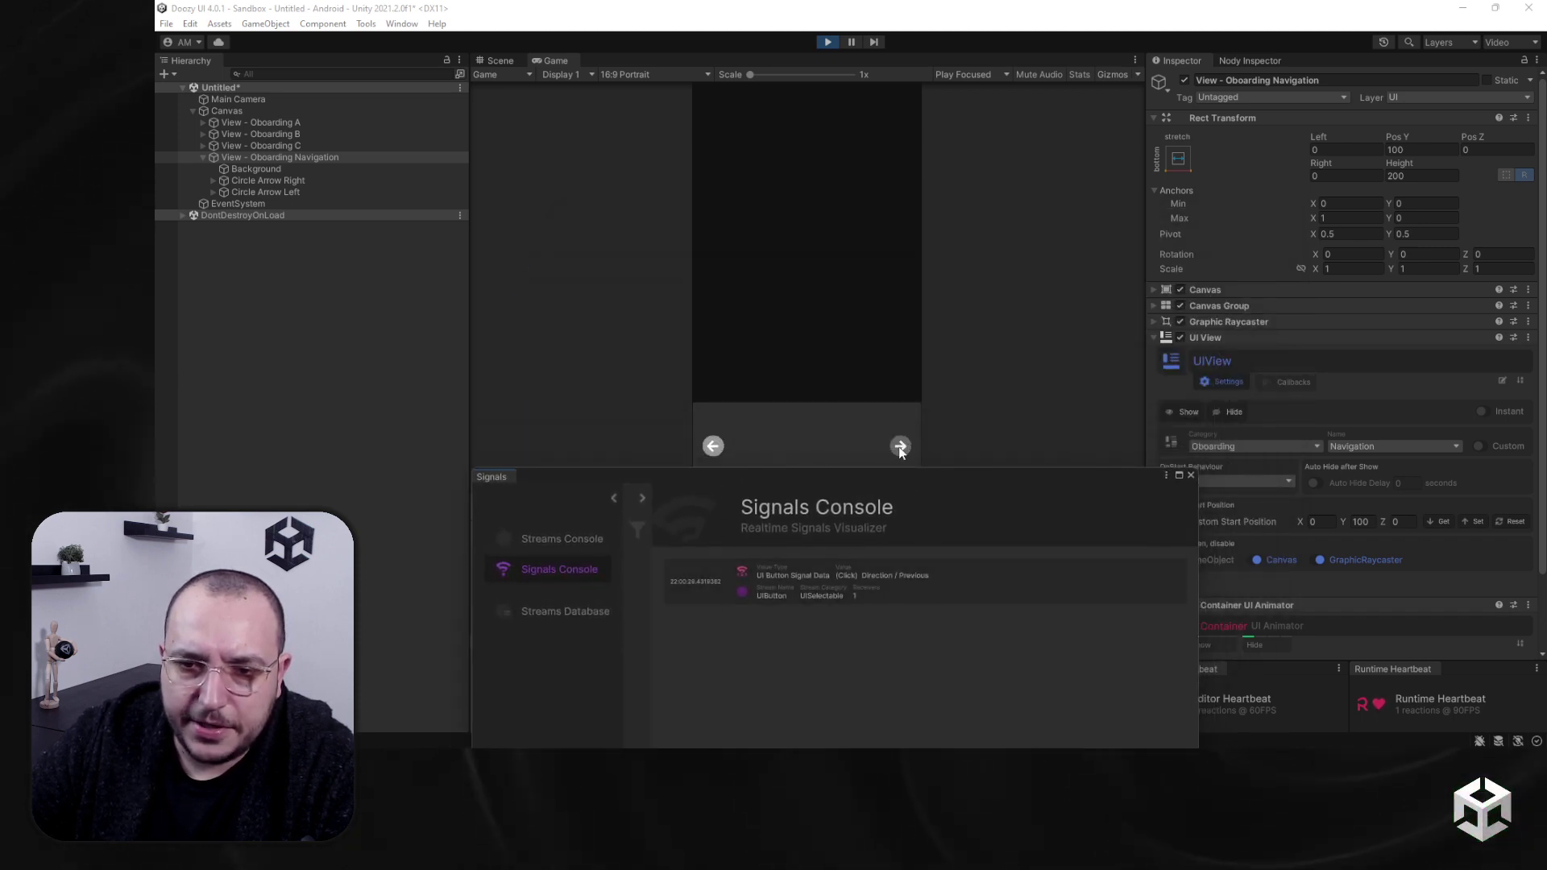
left_click(901, 446)
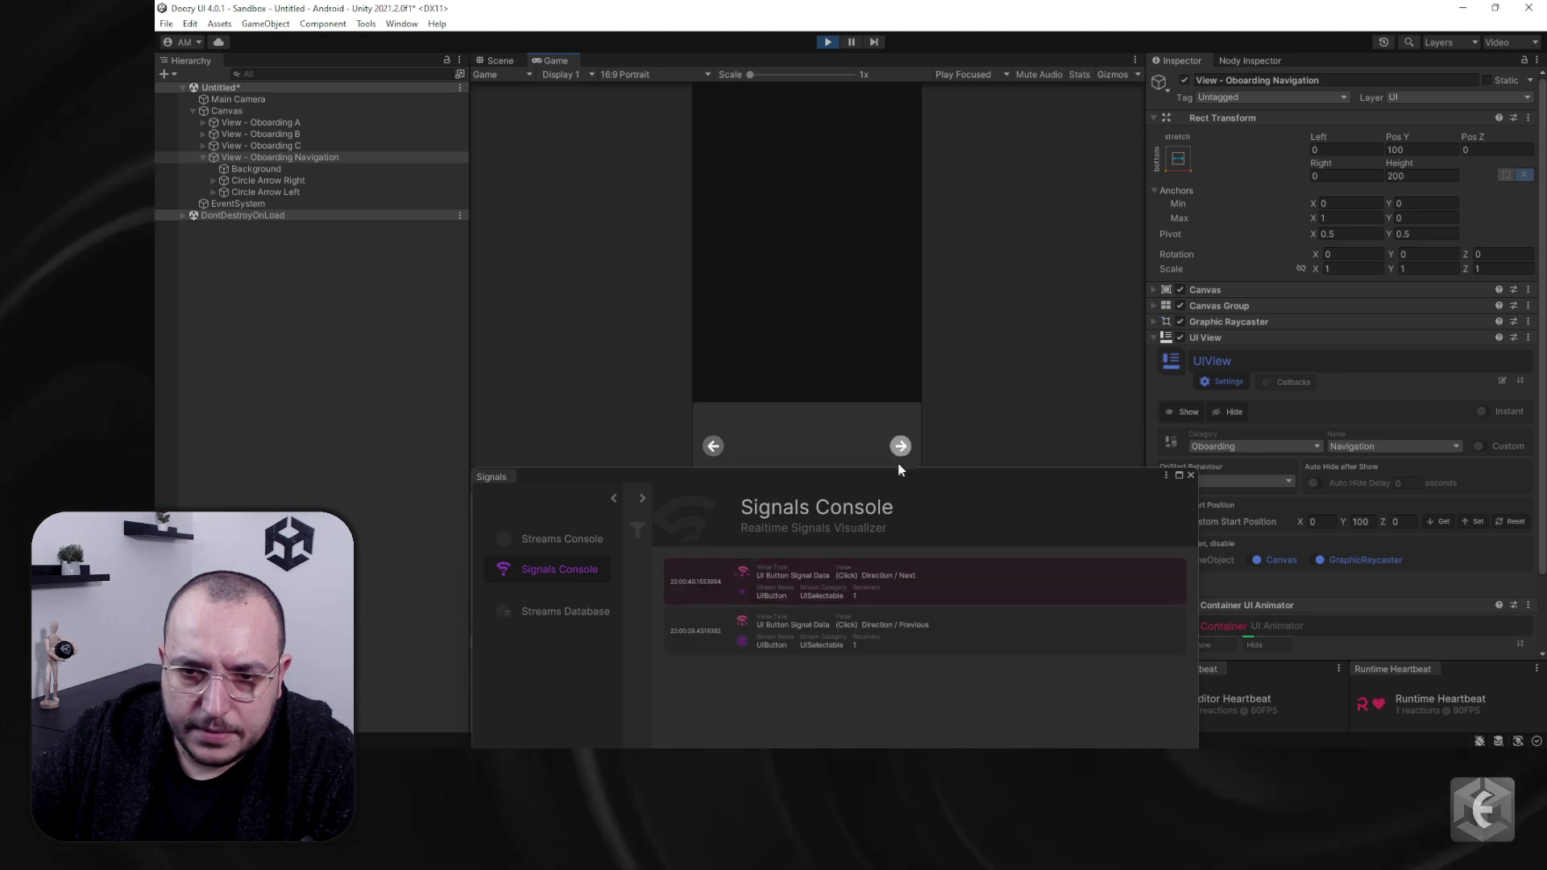
left_click(713, 446)
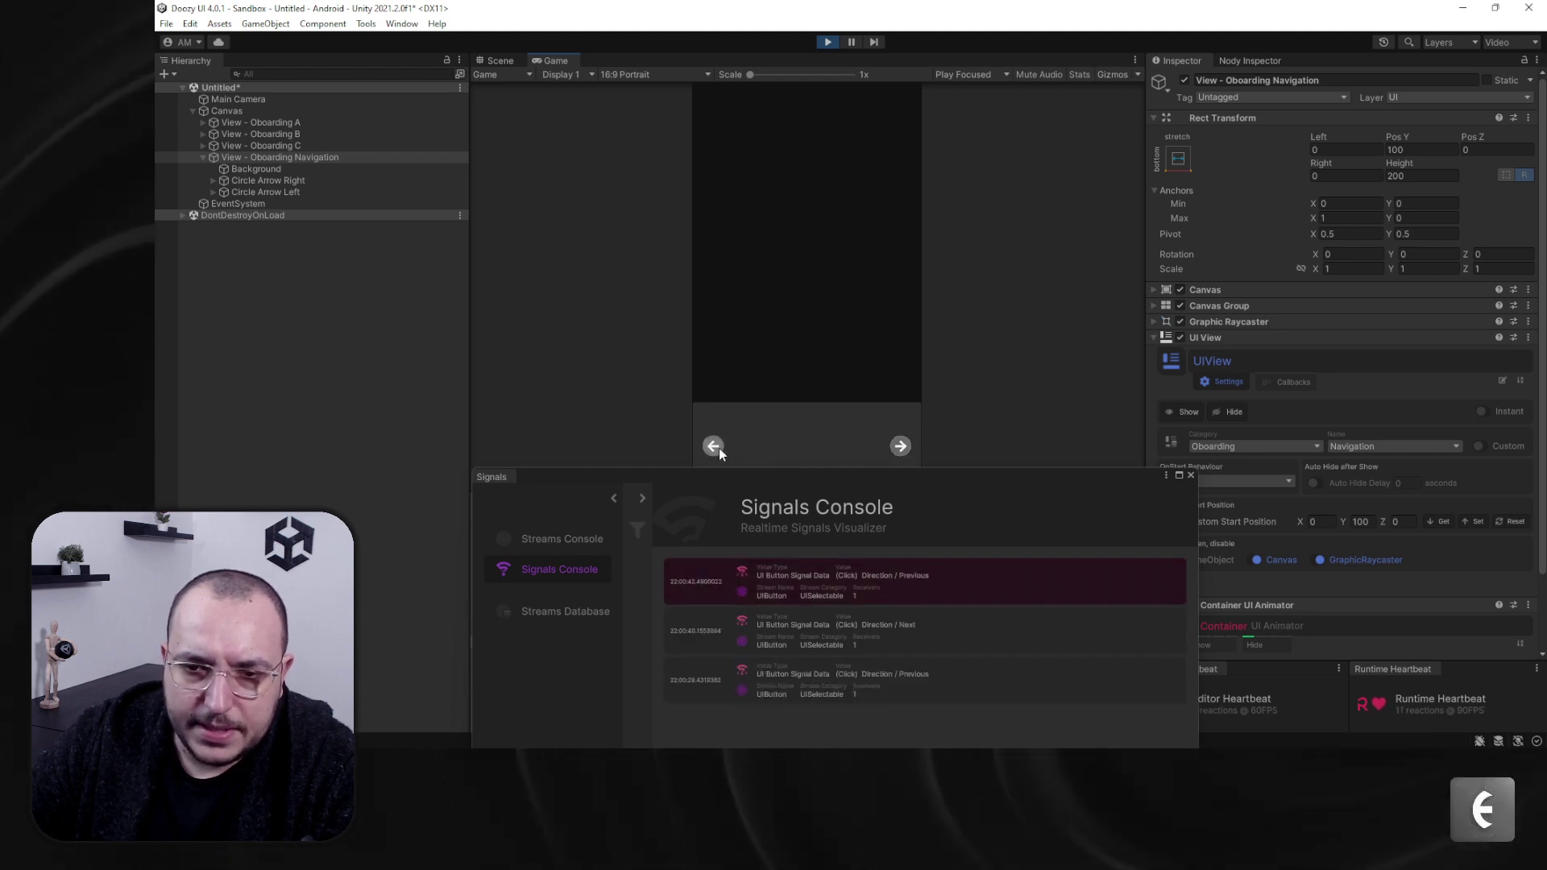
left_click(902, 446)
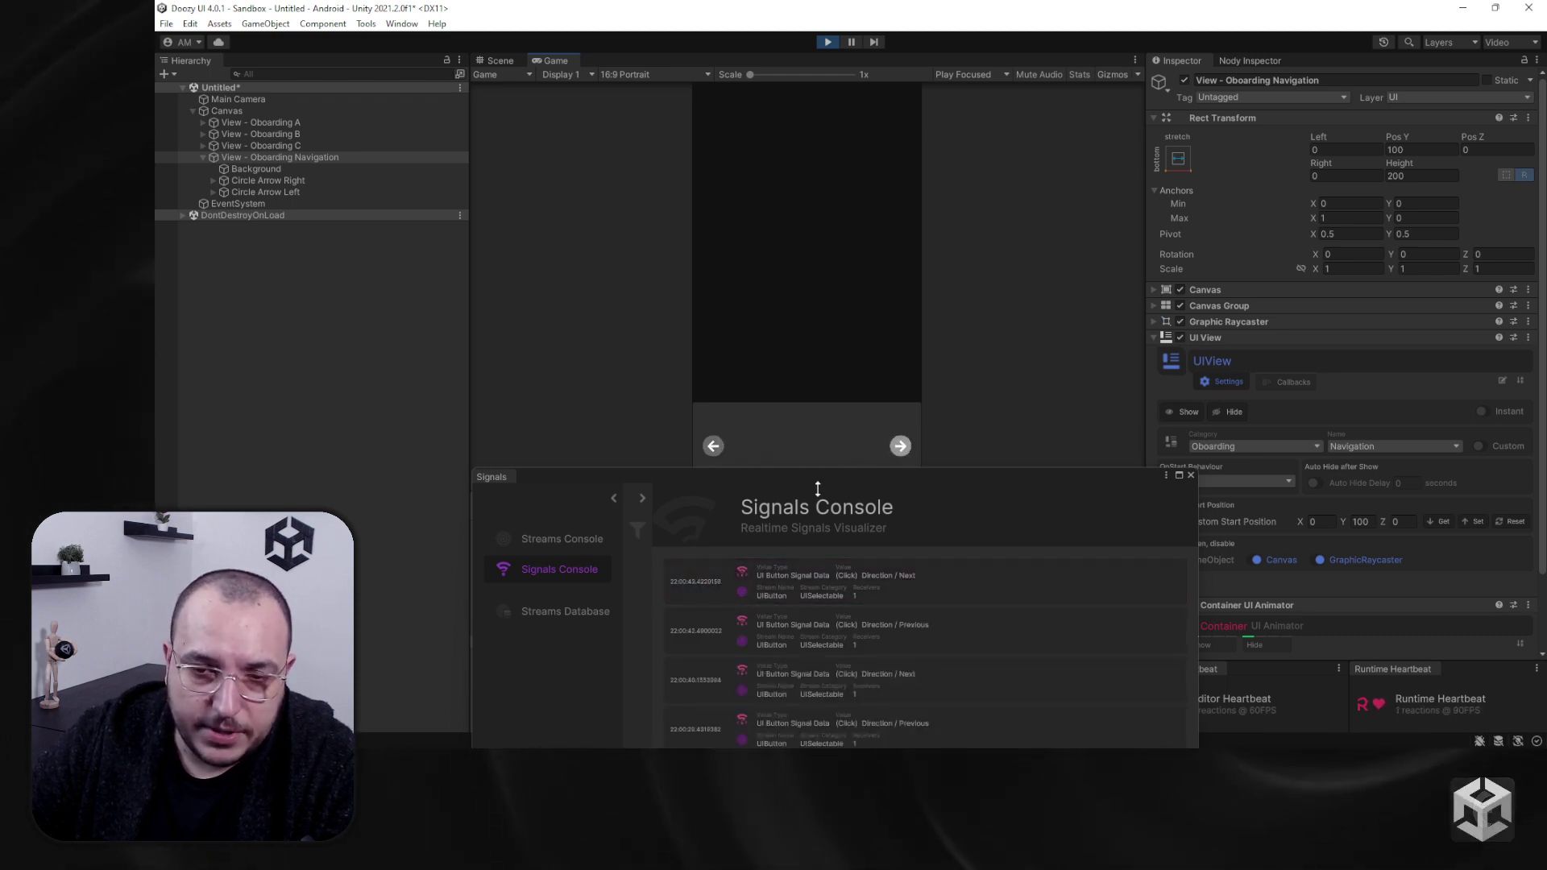
left_click_drag(767, 484, 750, 229)
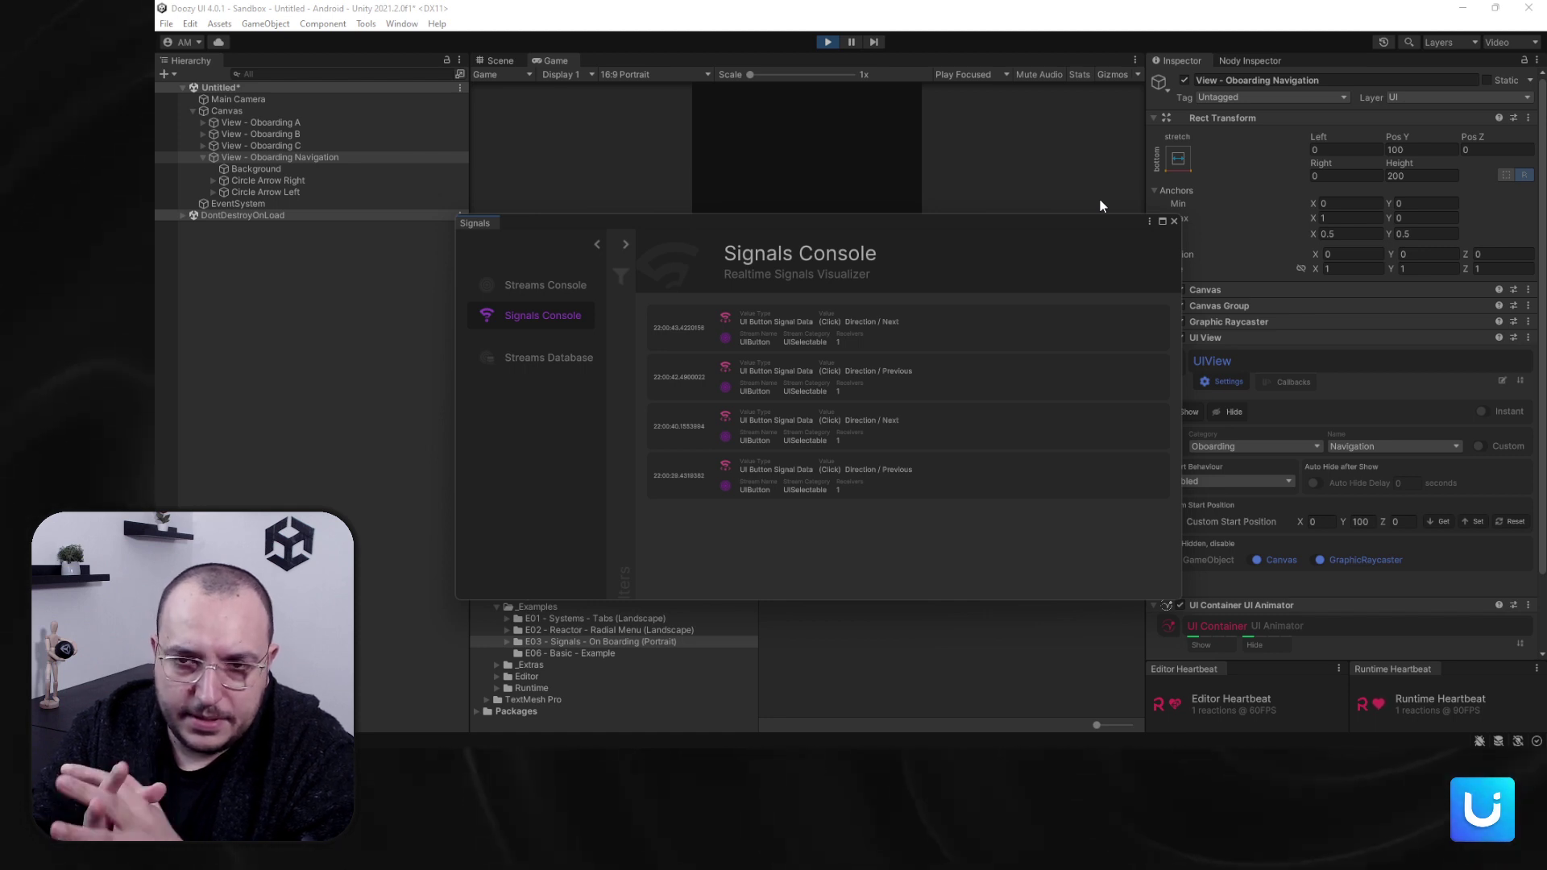
Step: Close the Signals window, stop the scene and collapse the navigation view in the hierarchy
left_click(1175, 222)
left_click(828, 42)
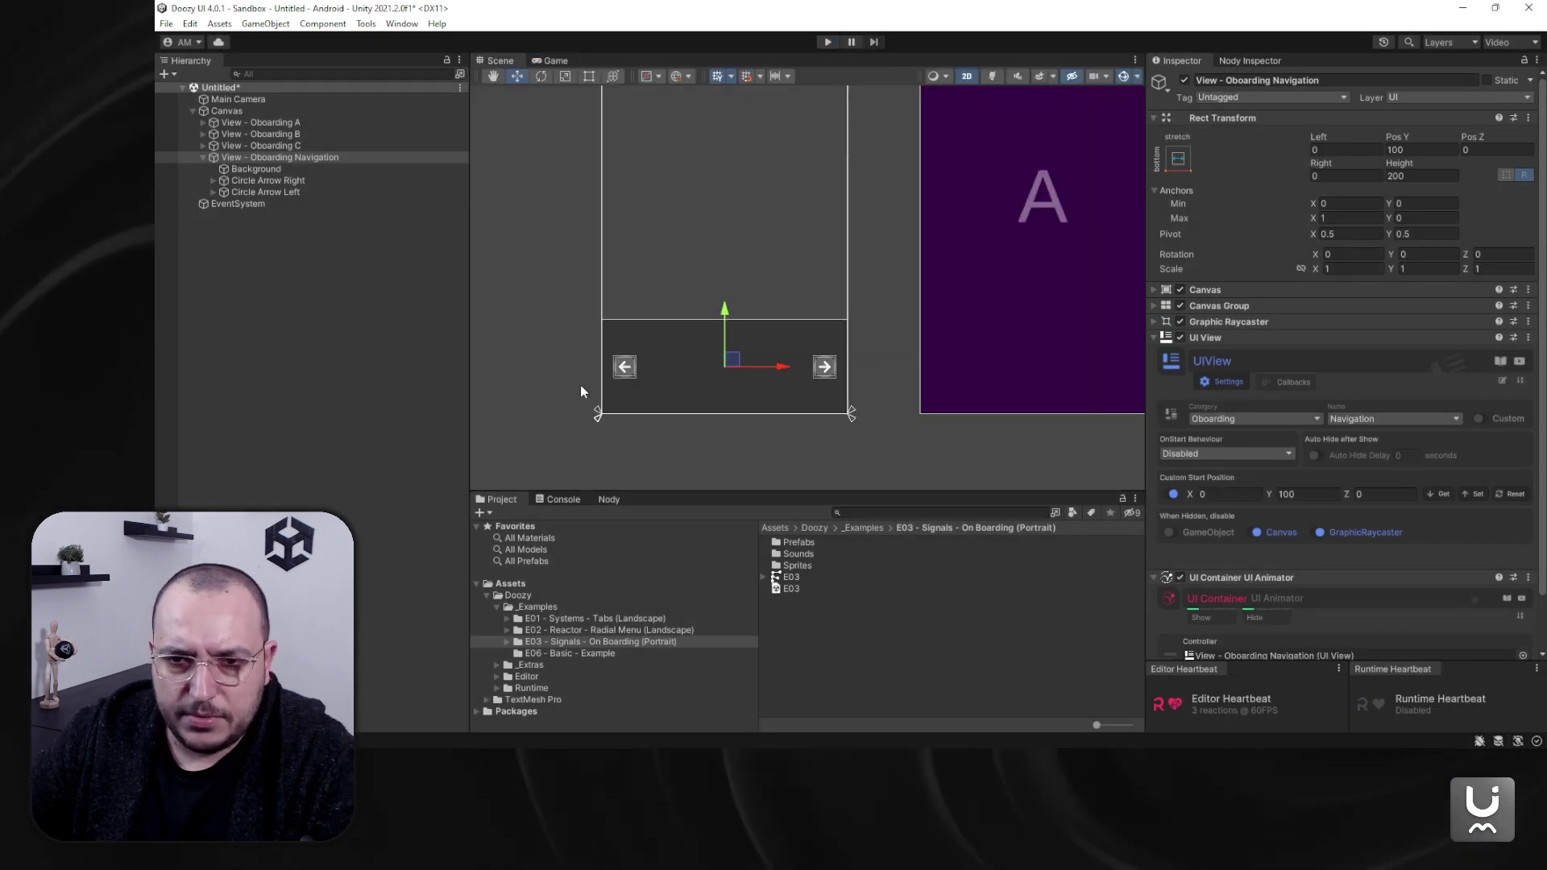
left_click(204, 157)
Step: Create an empty child object under Canvas and name it Flow Controller
left_click(215, 113)
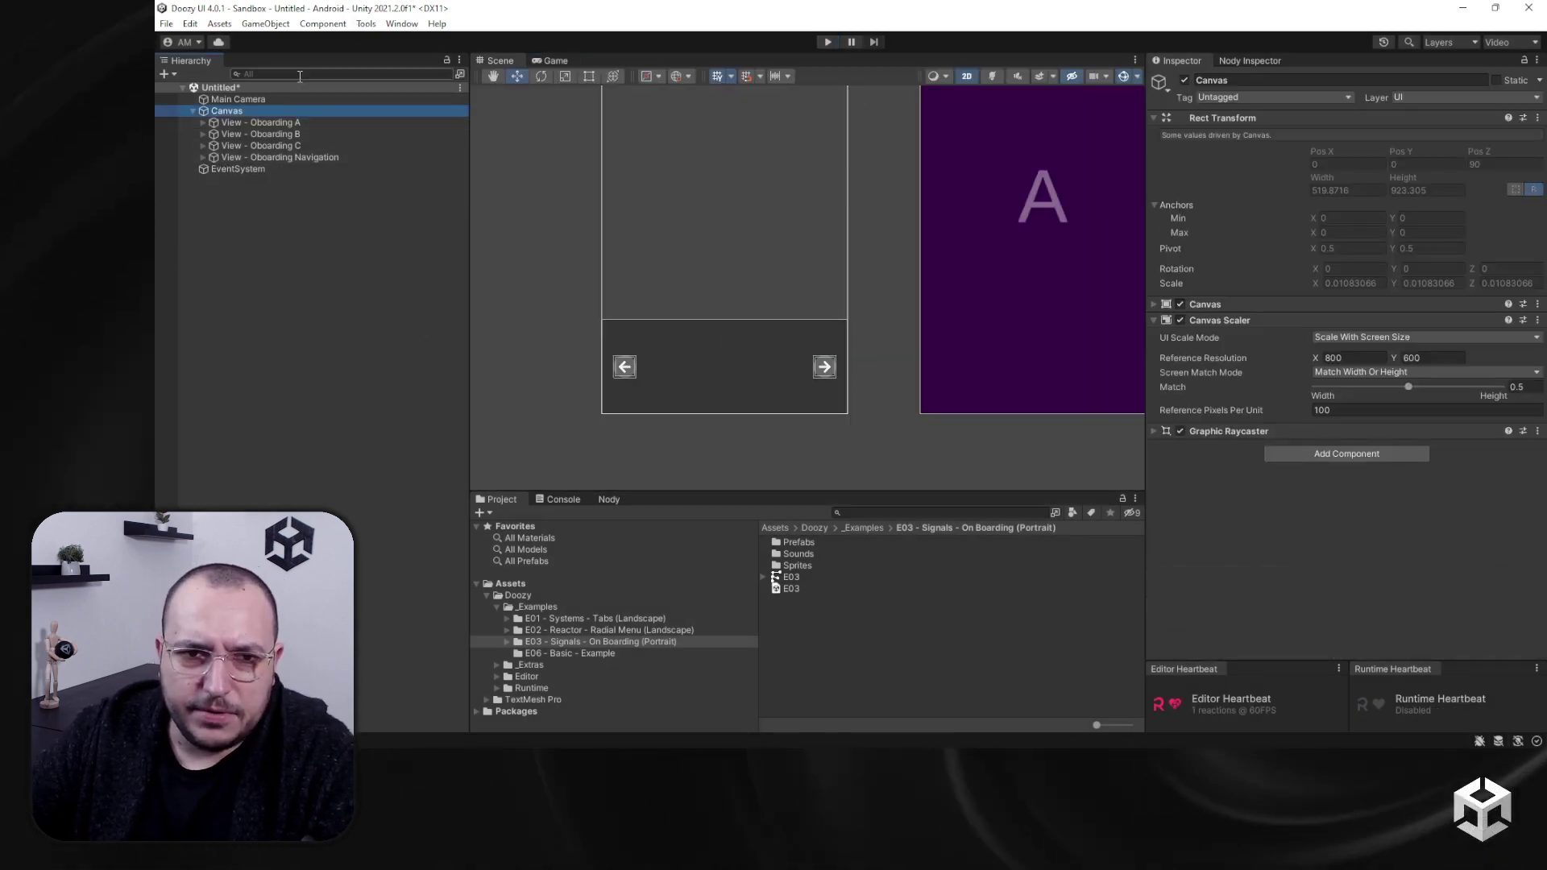
right_click(223, 111)
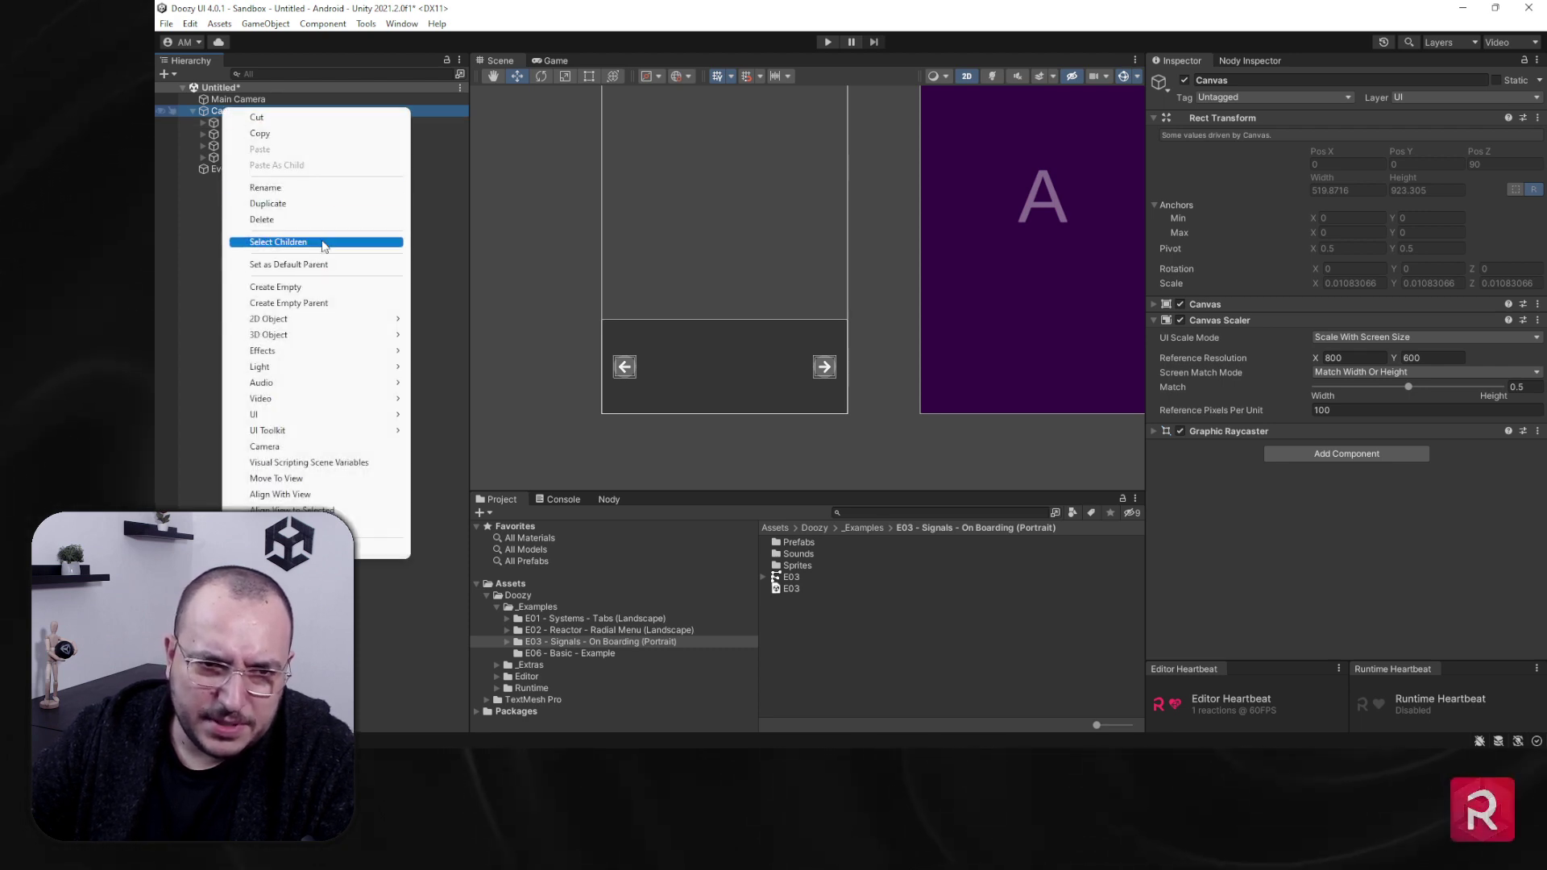
left_click(334, 288)
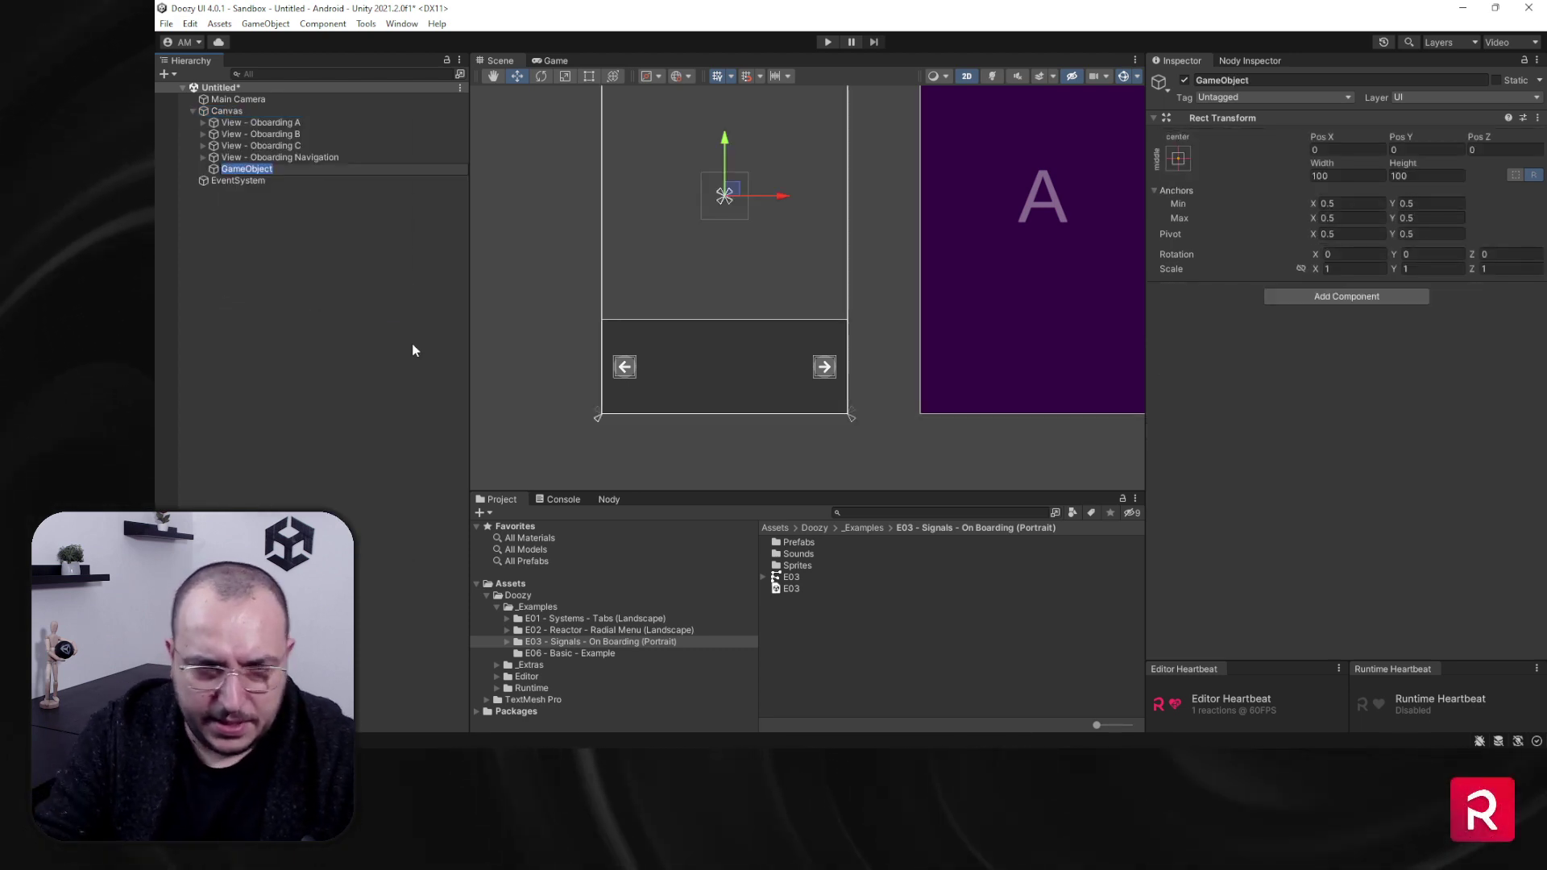
type("Flowe")
key("BackSpace")
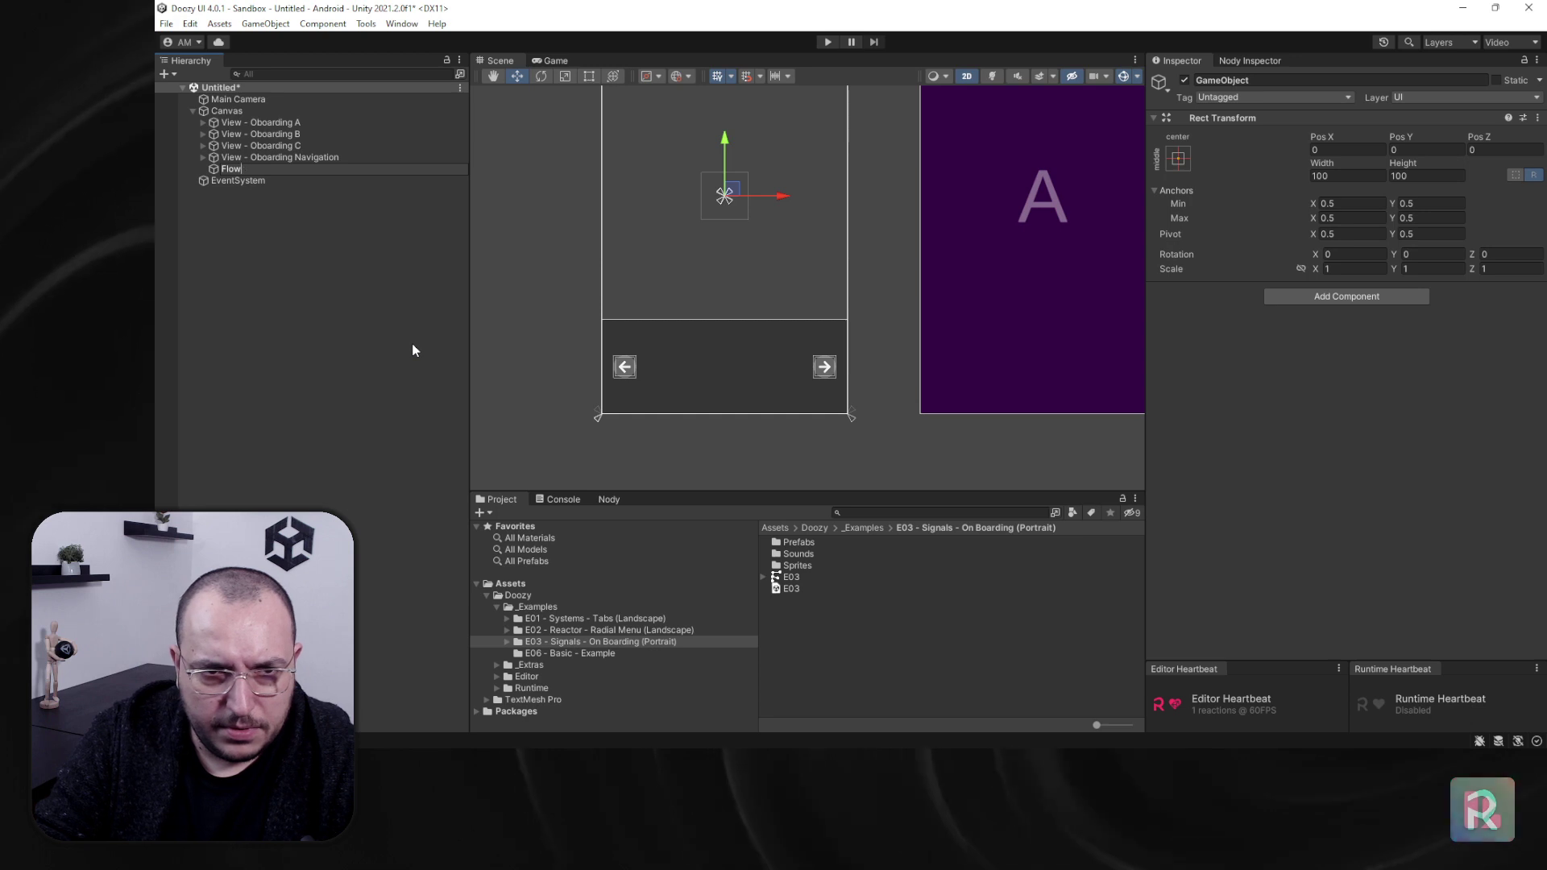
type("Controller")
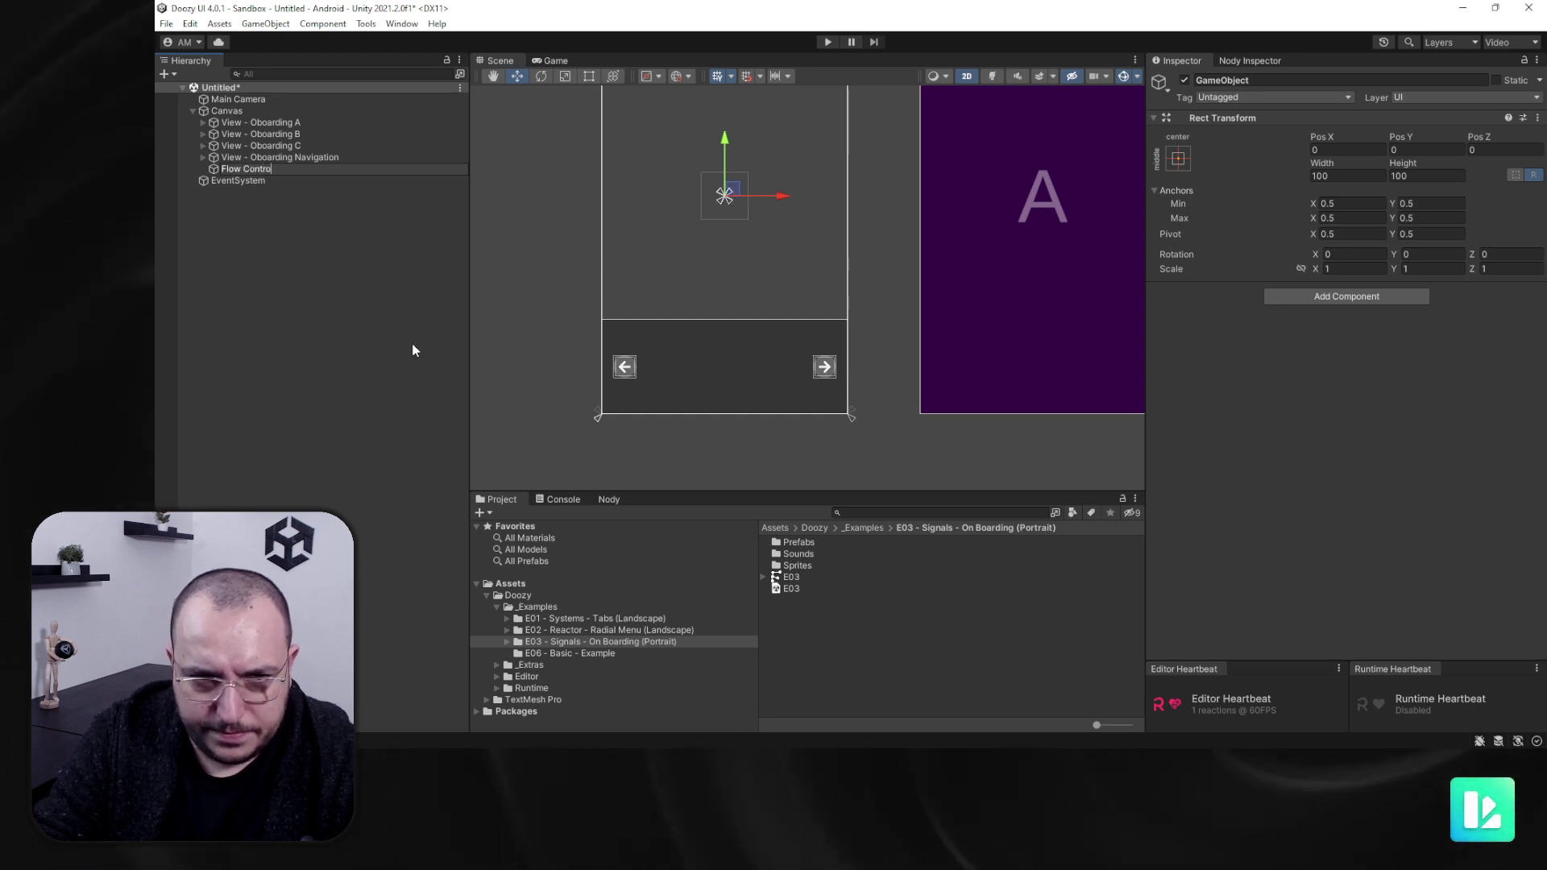
key("Return")
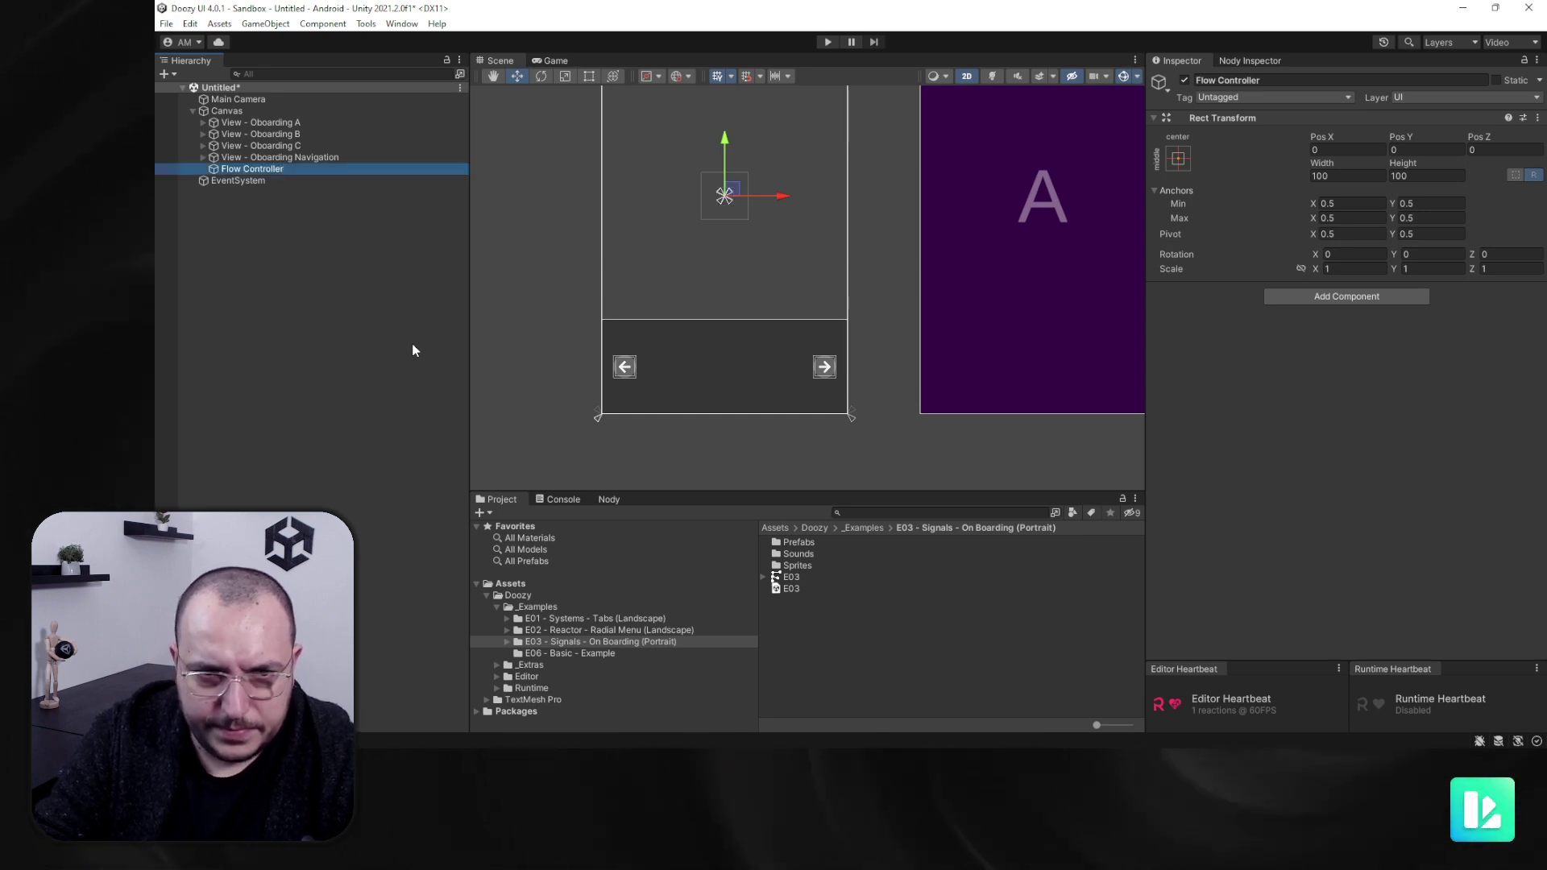
Step: Add Doozy's Nody Flow Controller component to the Flow Controller object
left_click(1289, 298)
left_click(1309, 365)
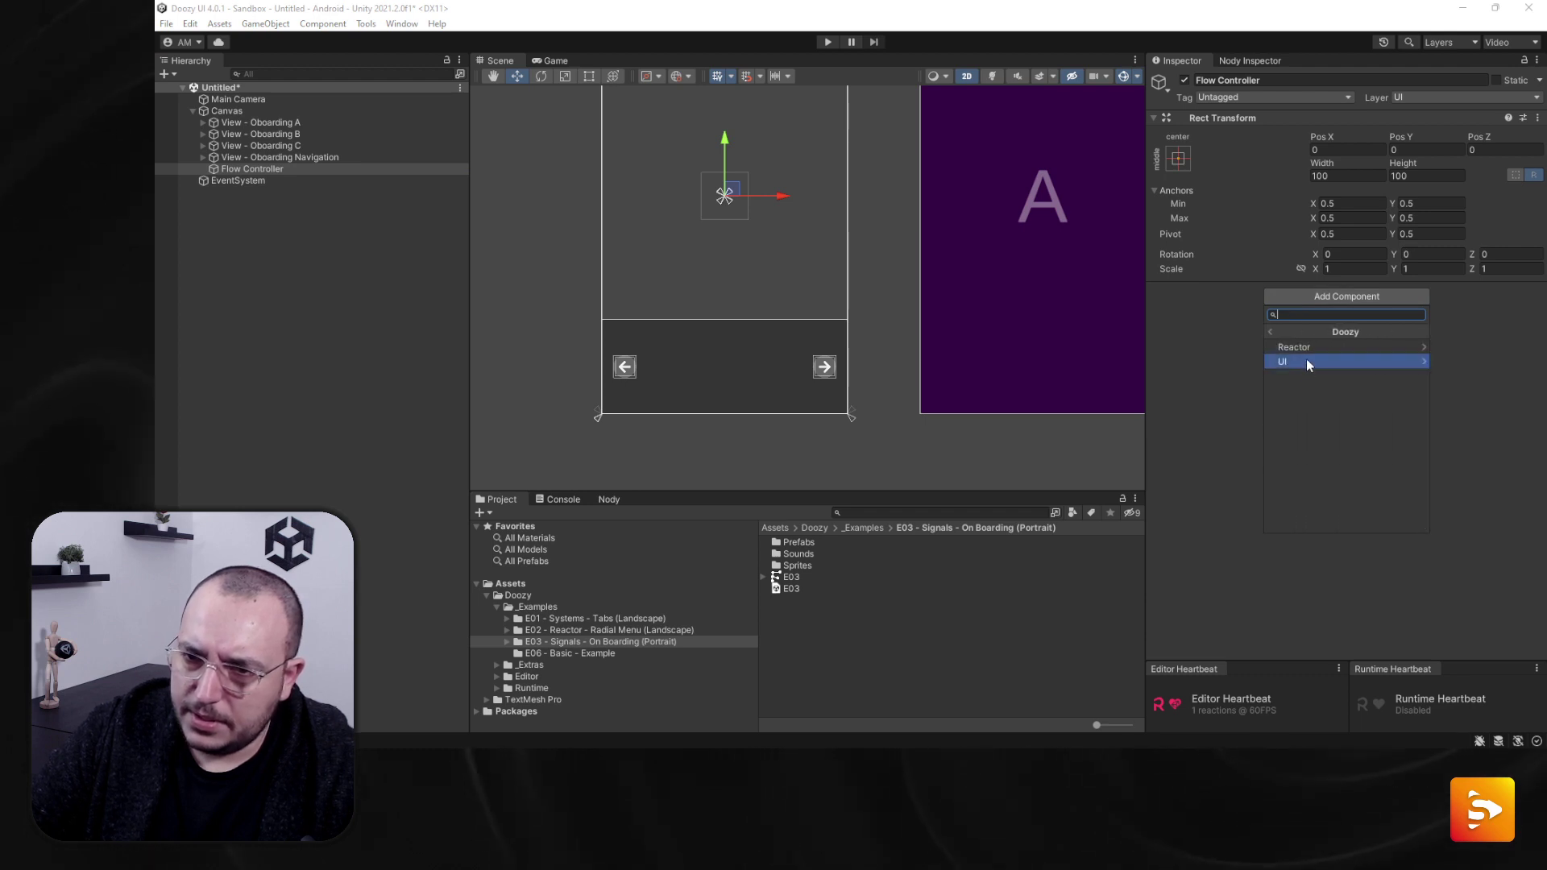
left_click(1307, 360)
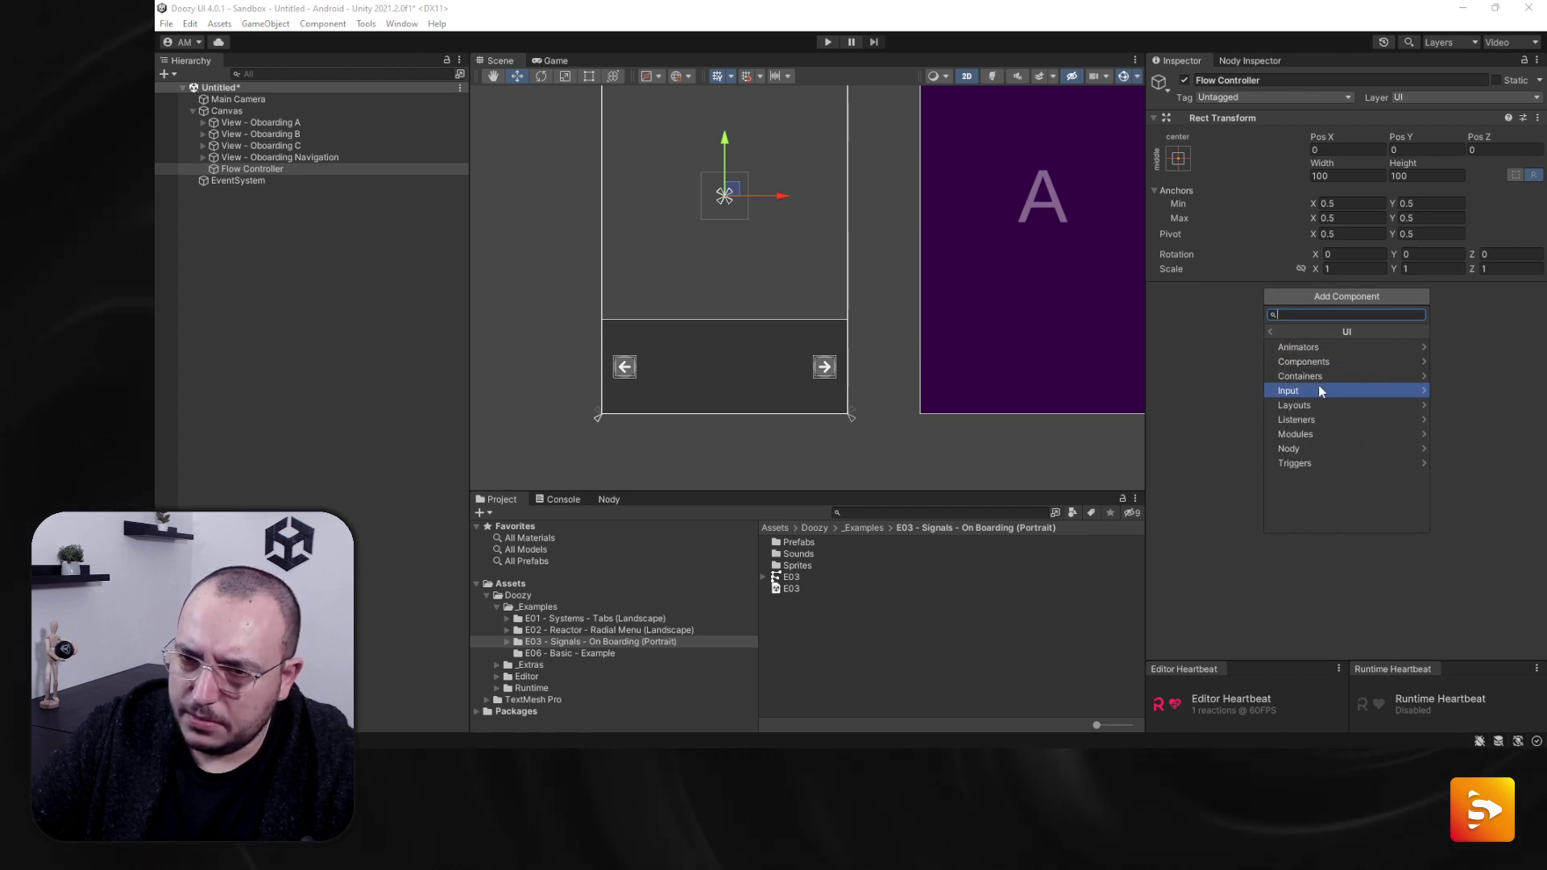
left_click(1362, 448)
left_click(1353, 347)
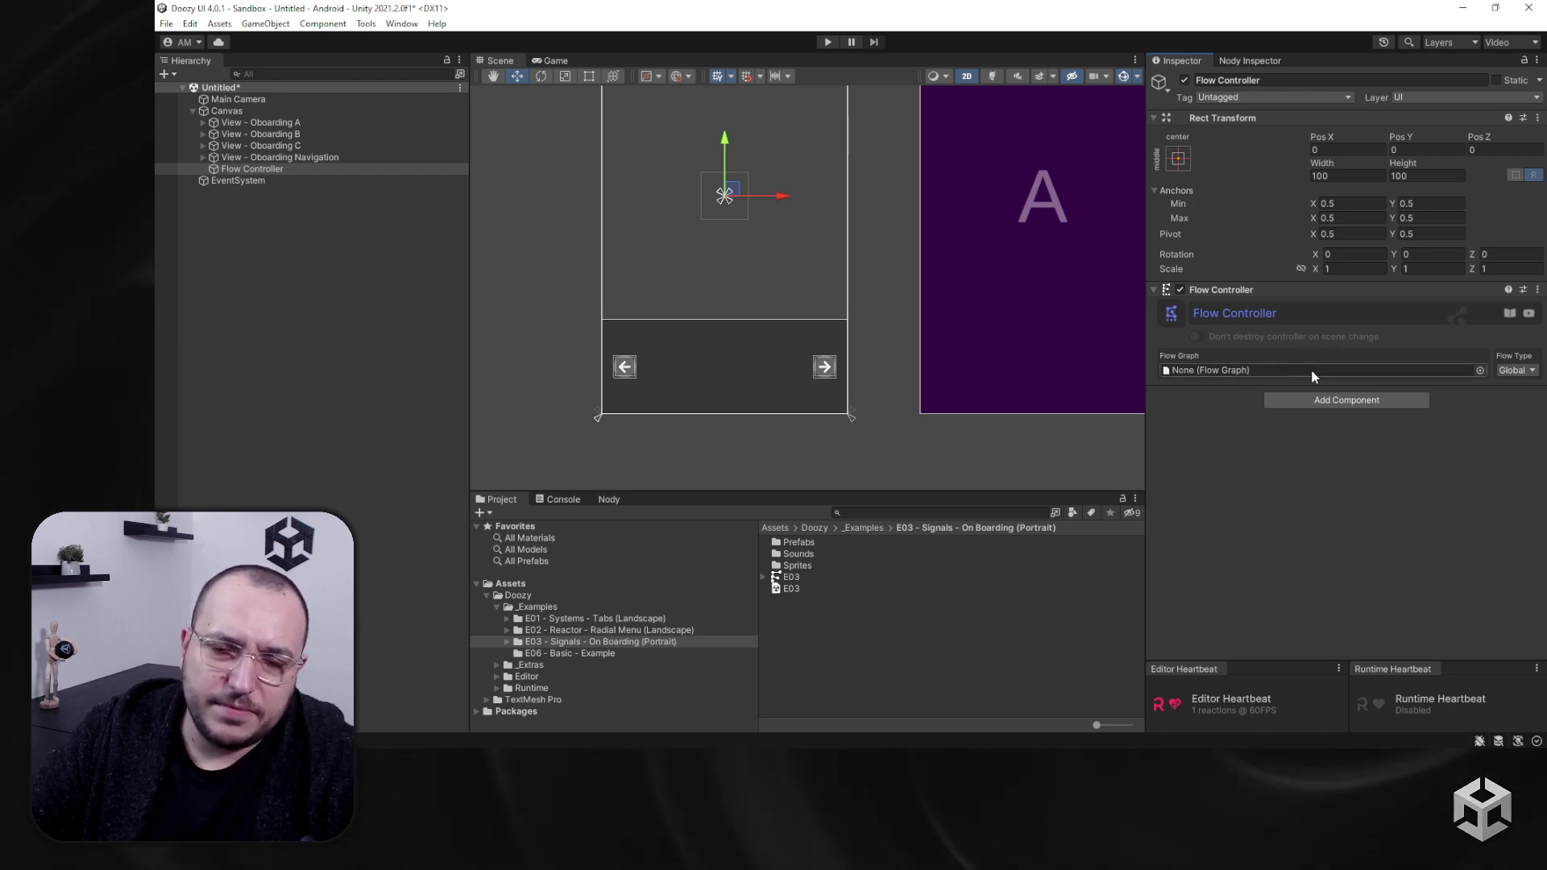
Step: Create a Doozy Flow Graph asset named OnboardingTest in the Assets/Doozy folder
left_click(516, 594)
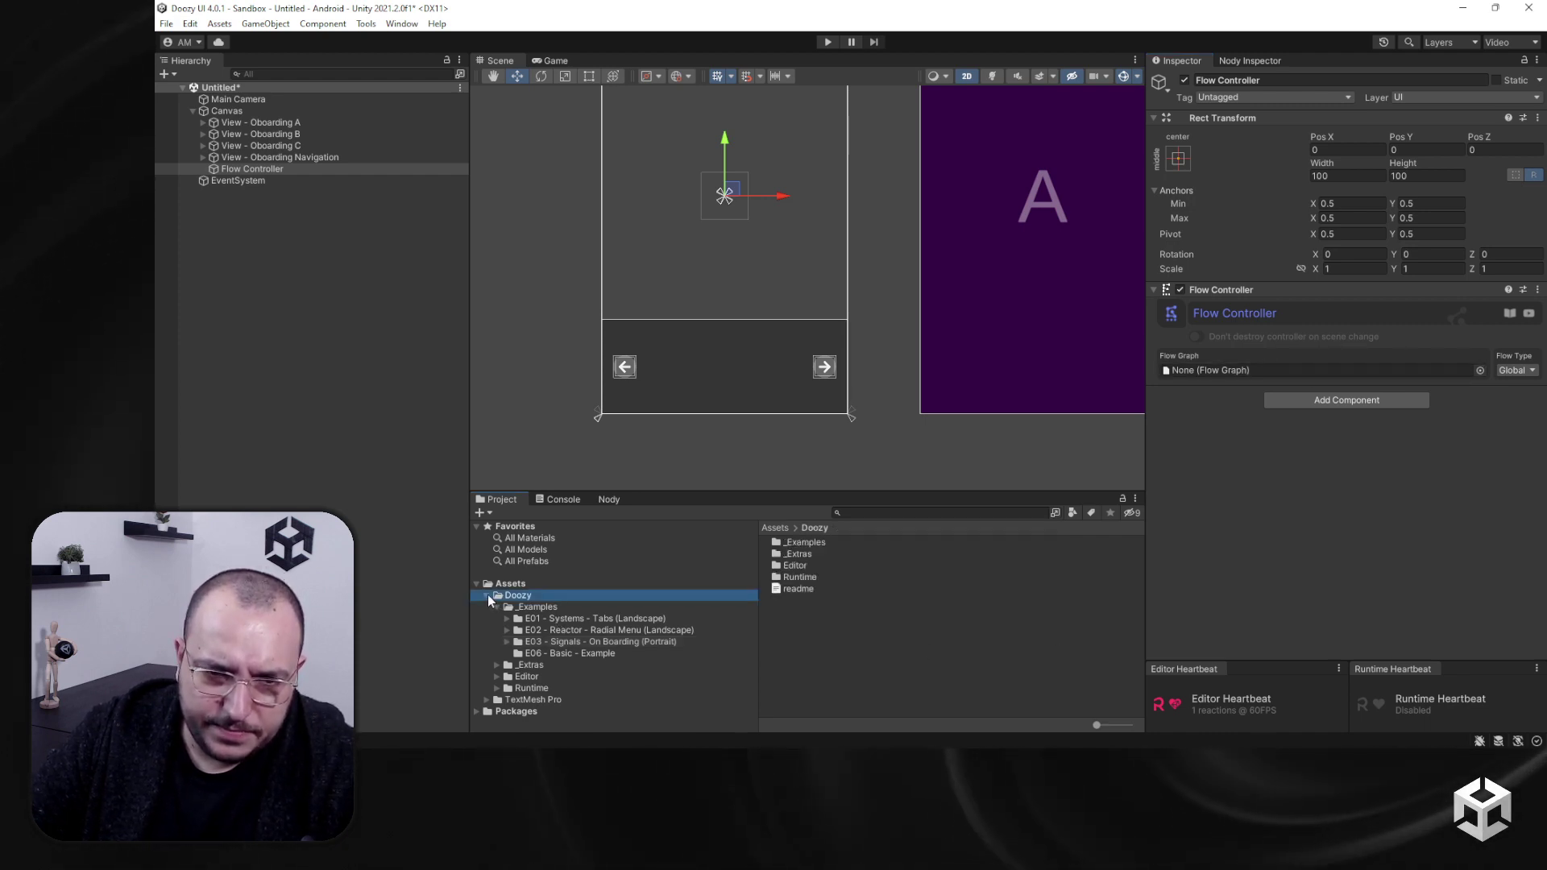
left_click(487, 595)
right_click(834, 640)
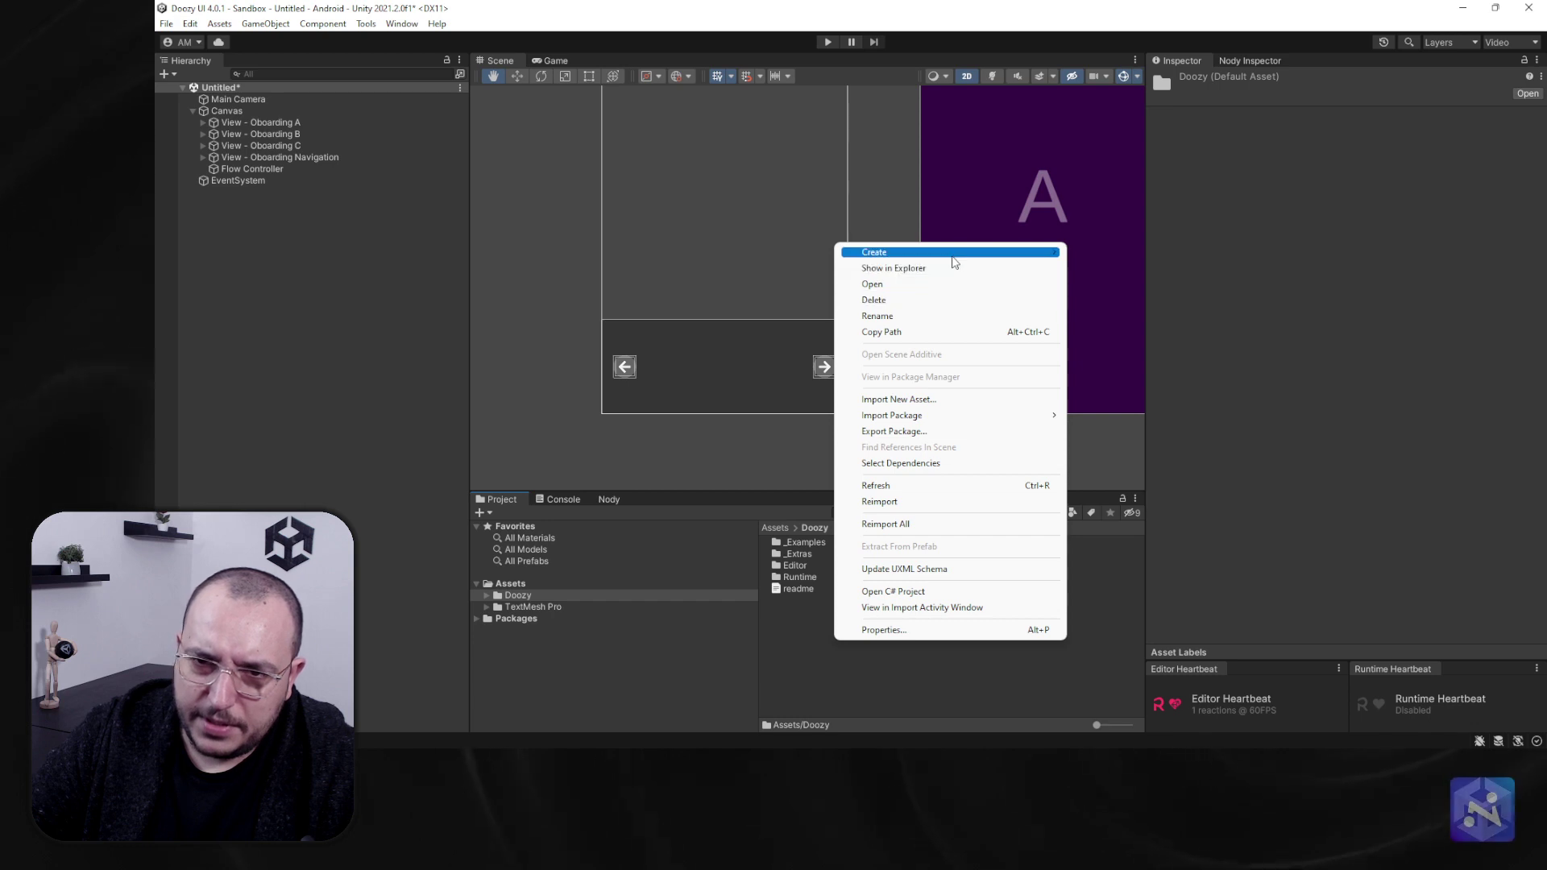
mouse_move(967, 252)
mouse_move(1204, 58)
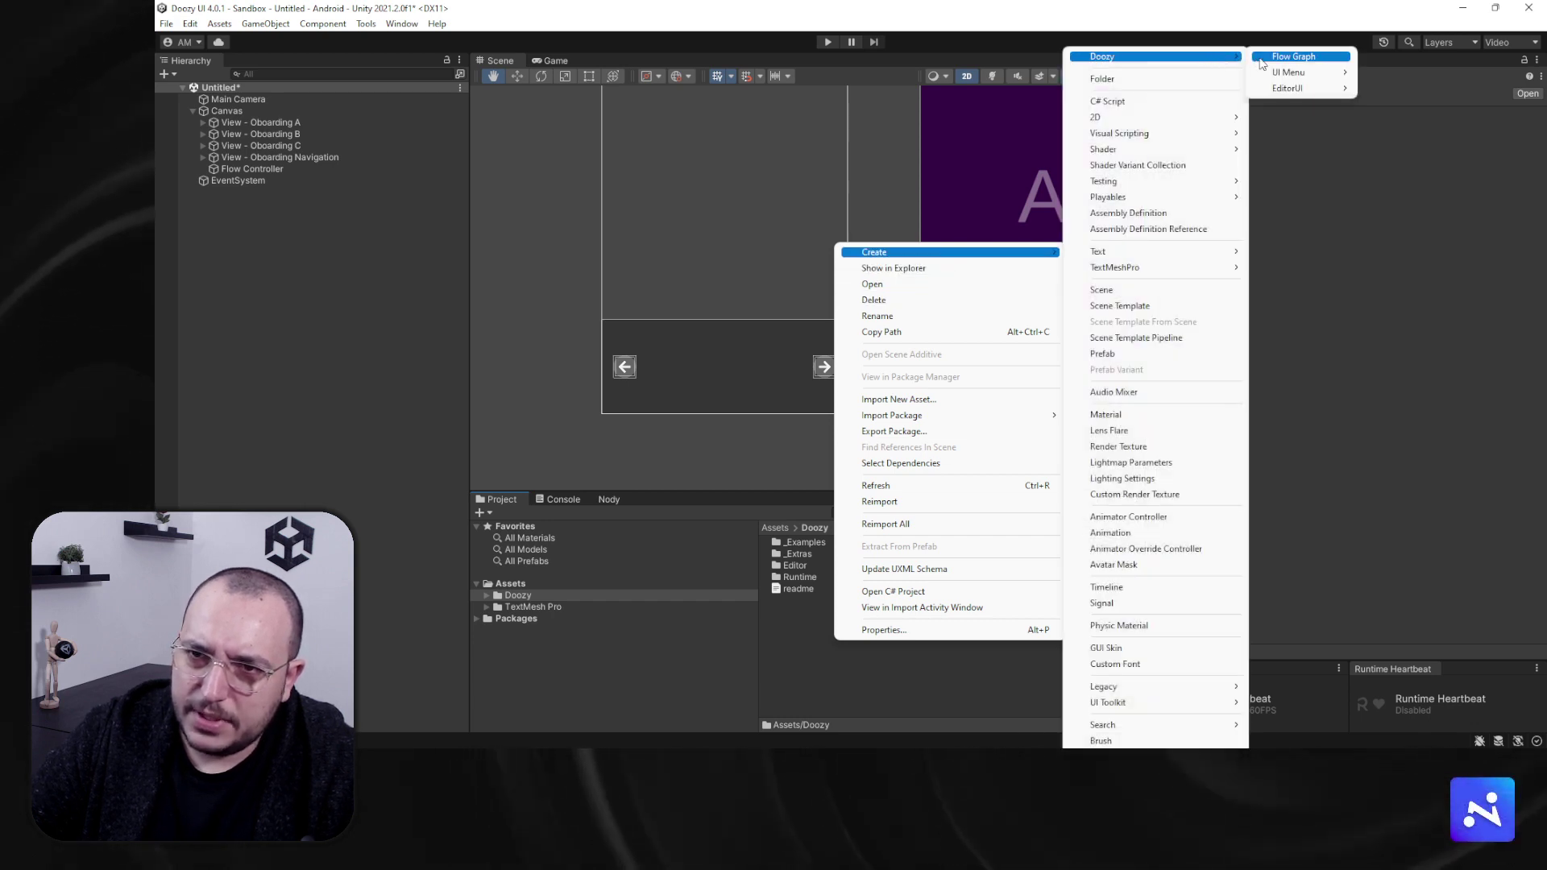
left_click(1293, 56)
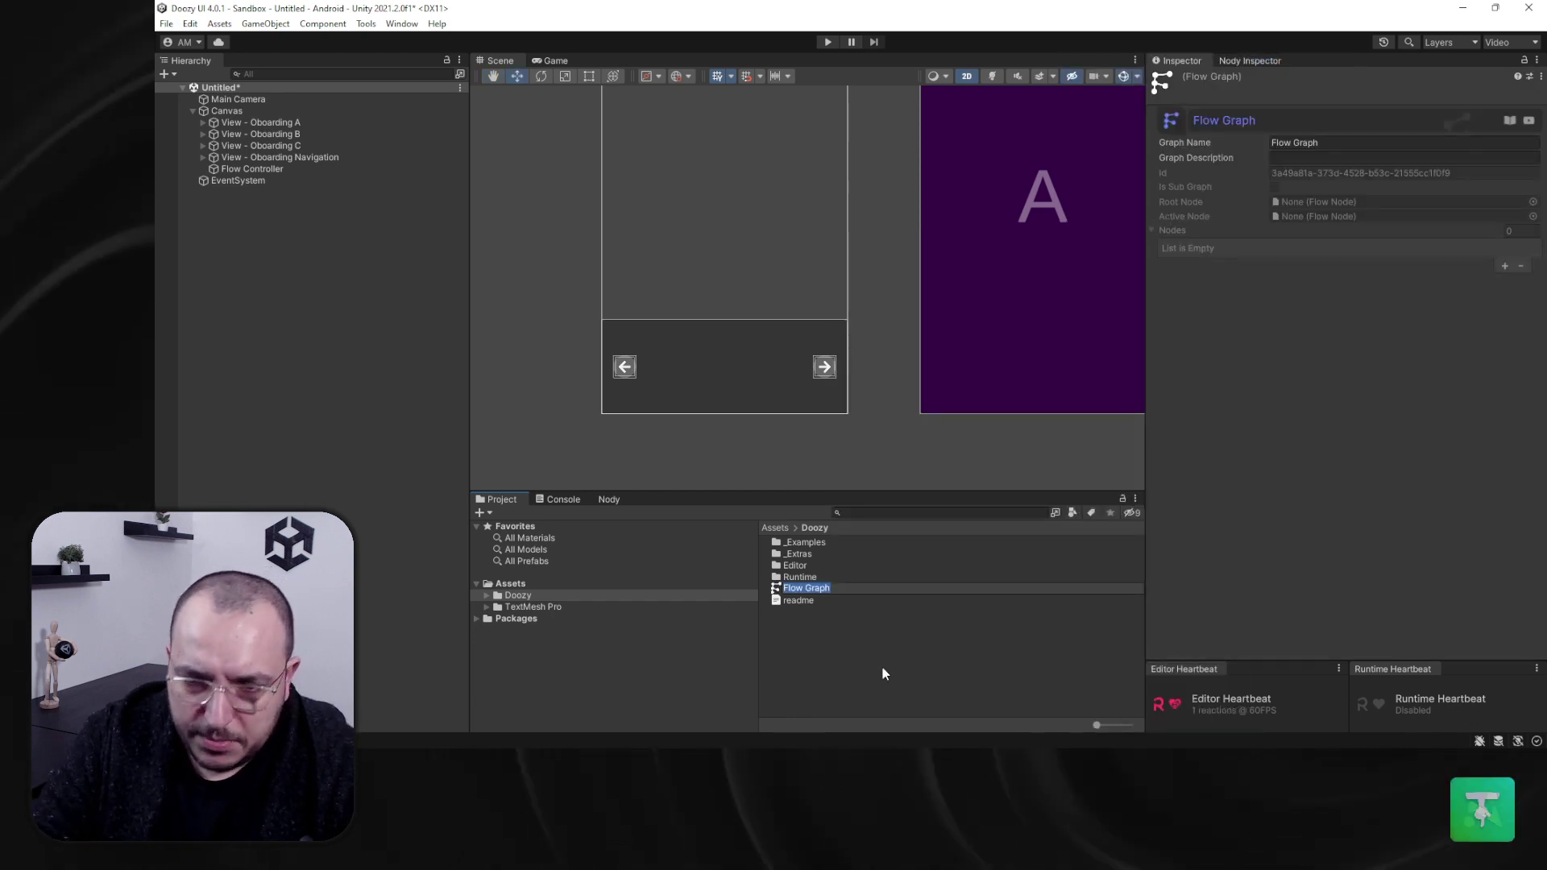
type("Test")
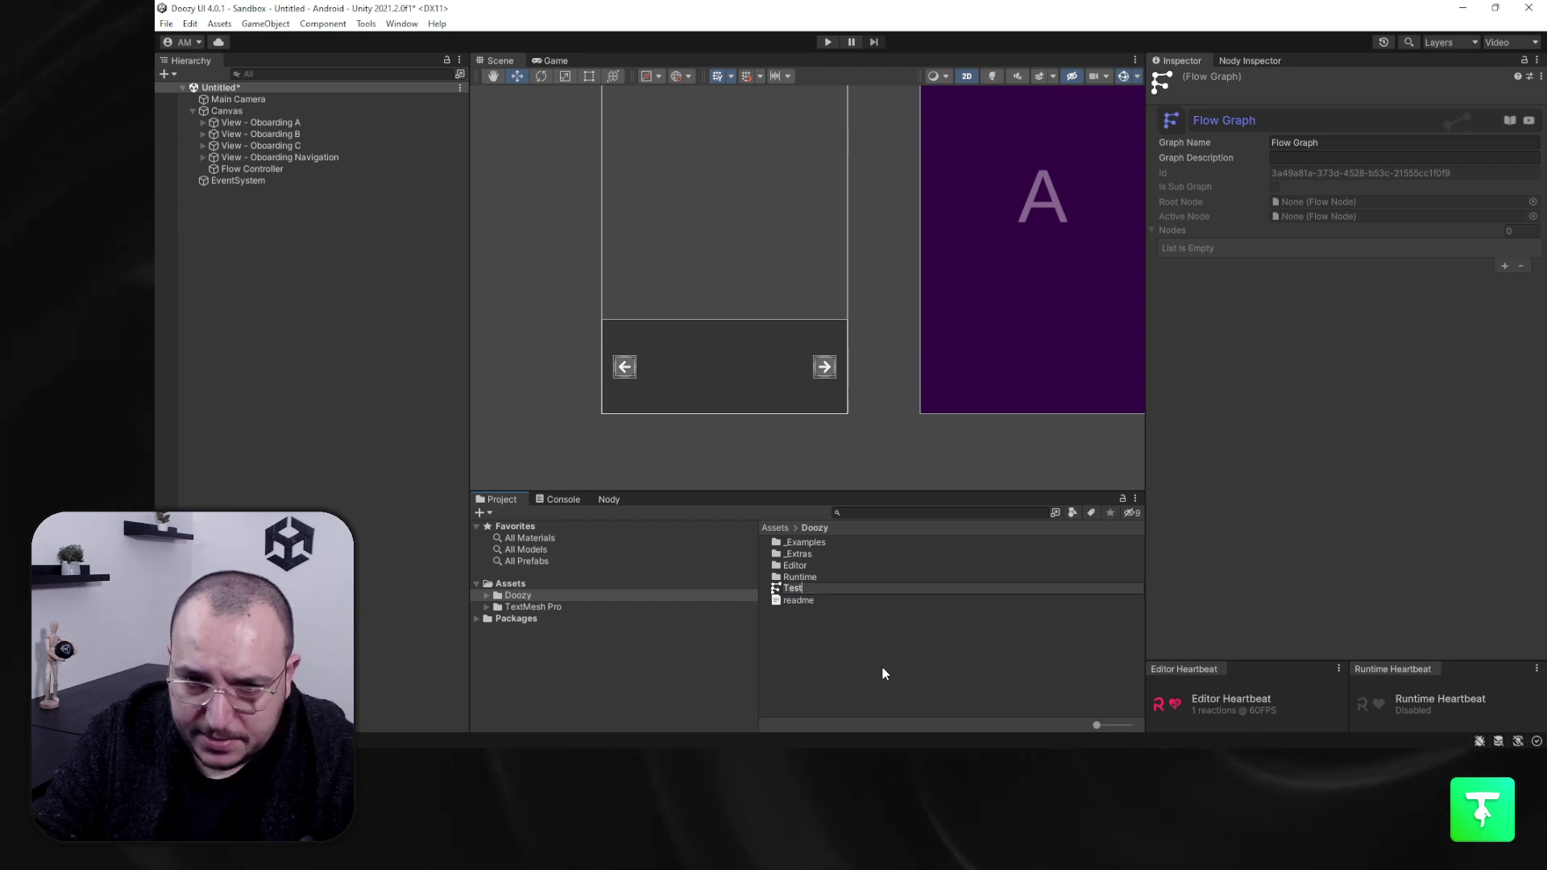
key("BackSpace")
key("BackSpace")
key("BackSpace")
key("BackSpace")
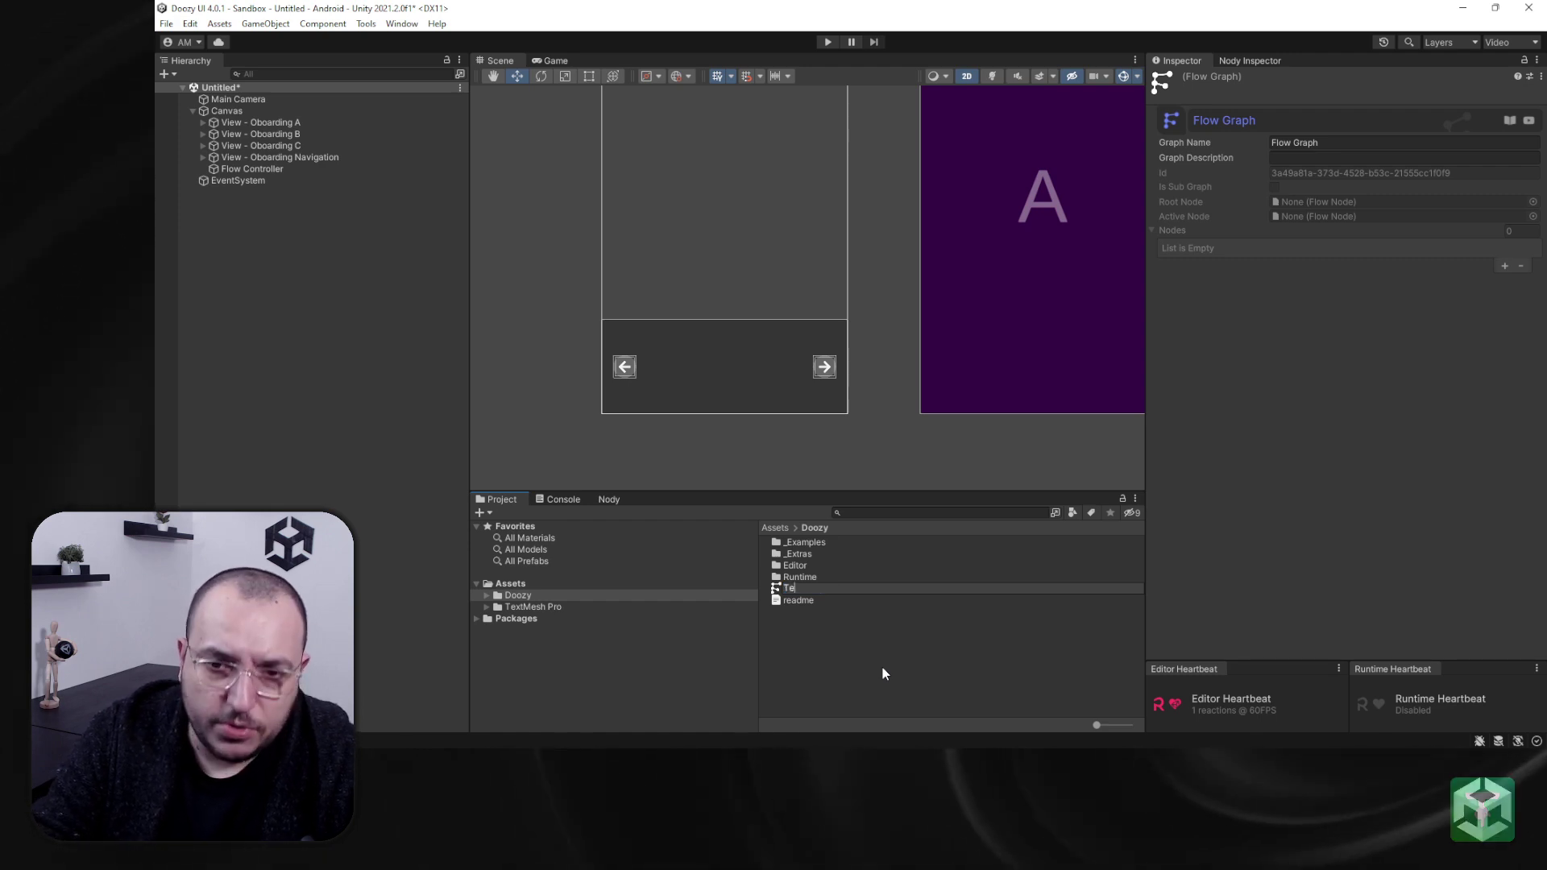
type("OnboardingTest")
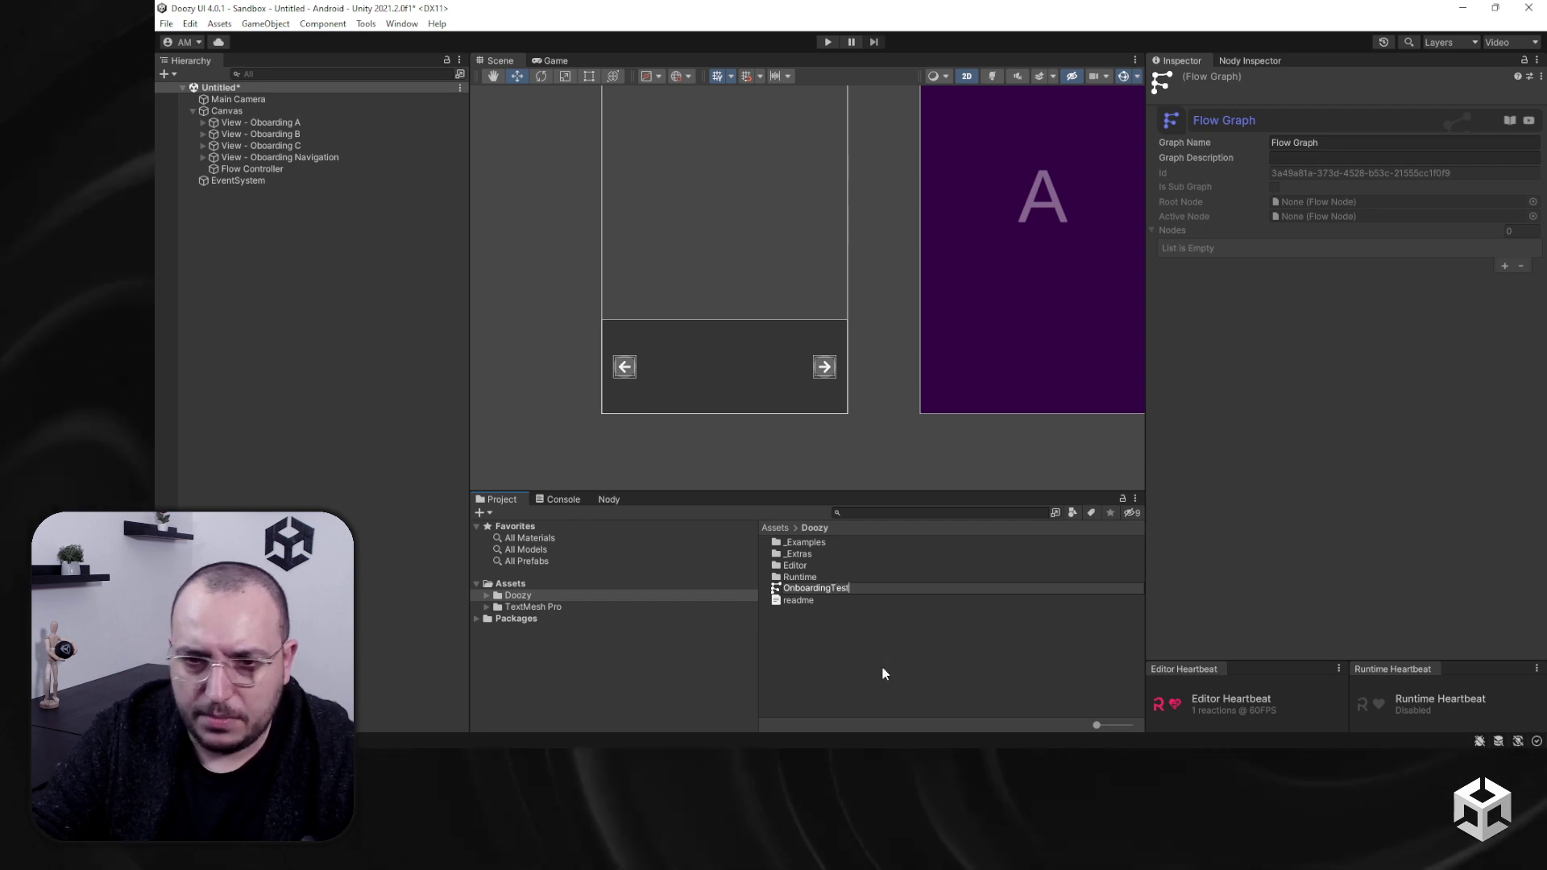
key("Return")
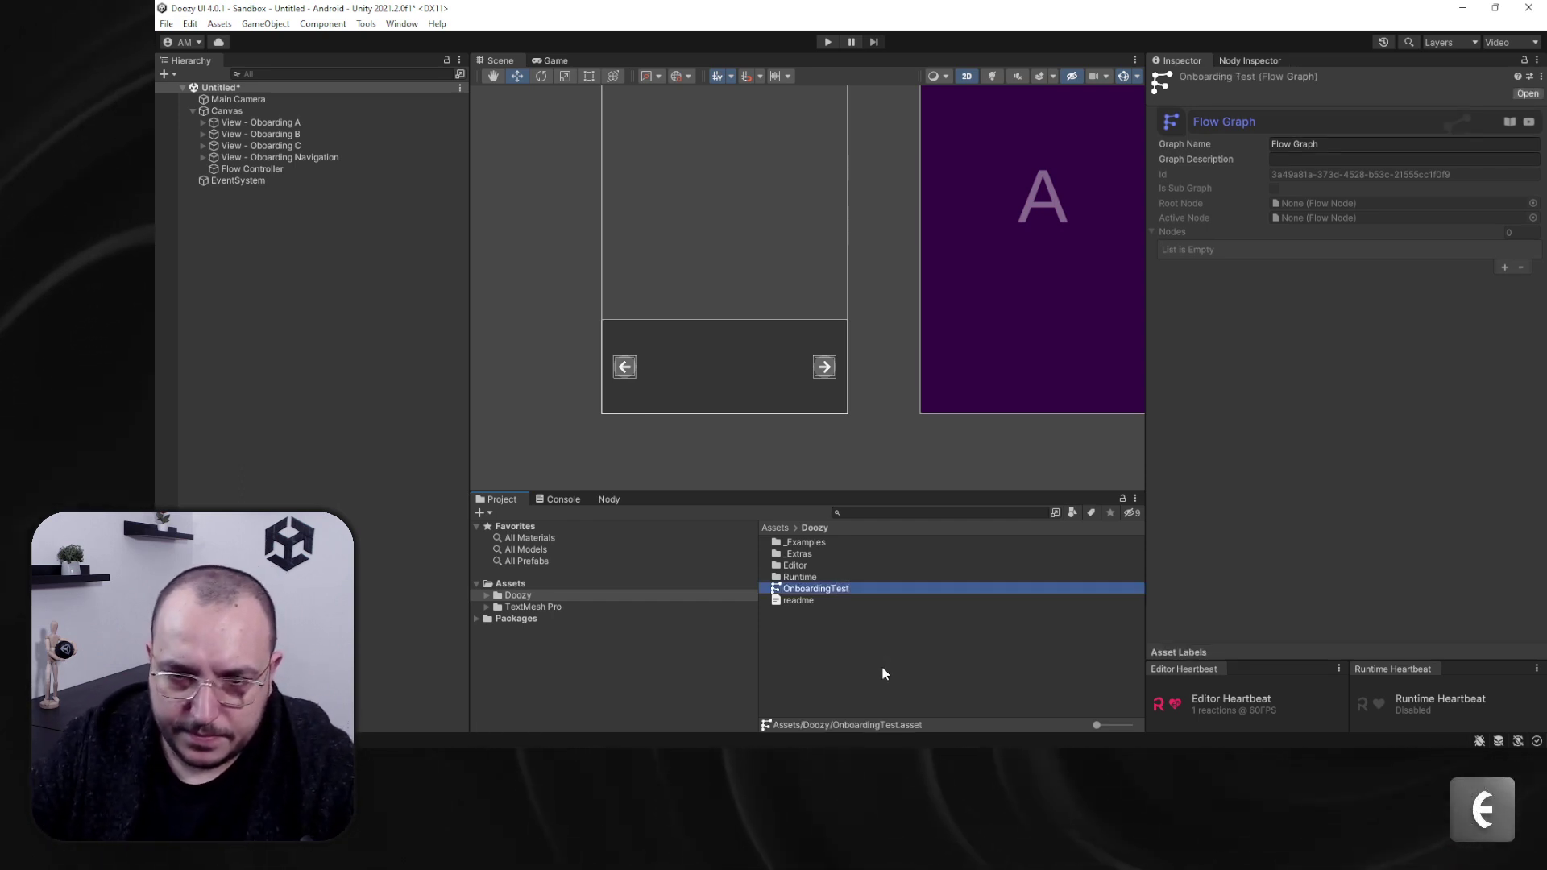
Step: Open the OnboardingTest flow graph in Nody, undock the Nody window as a floating window and make it taller
left_click(883, 674)
left_click(839, 589)
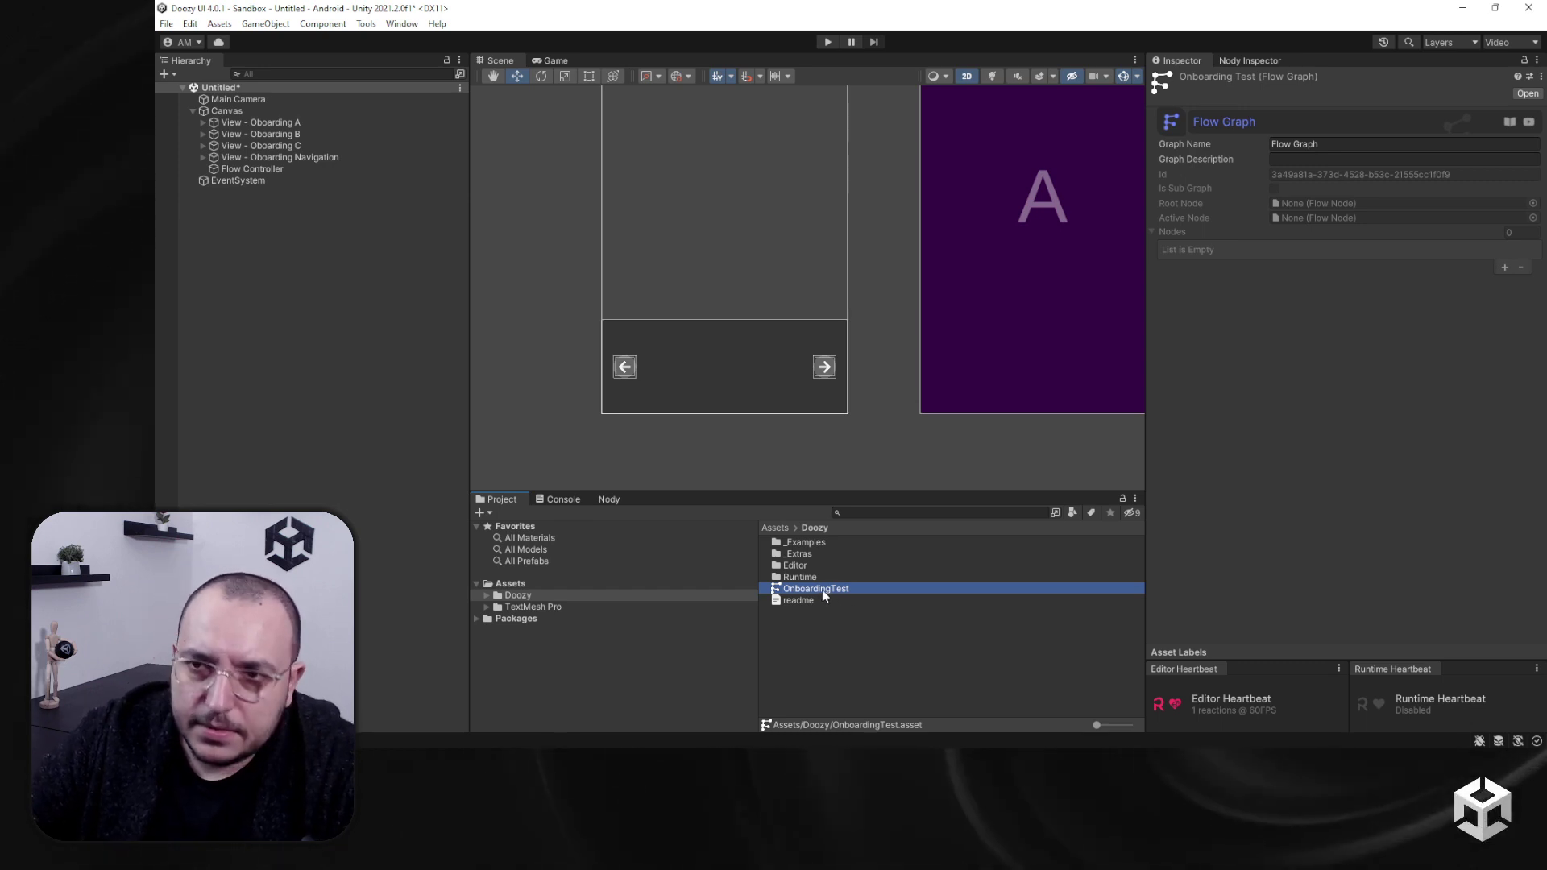
left_click(828, 591, "ctrl")
left_click(831, 589)
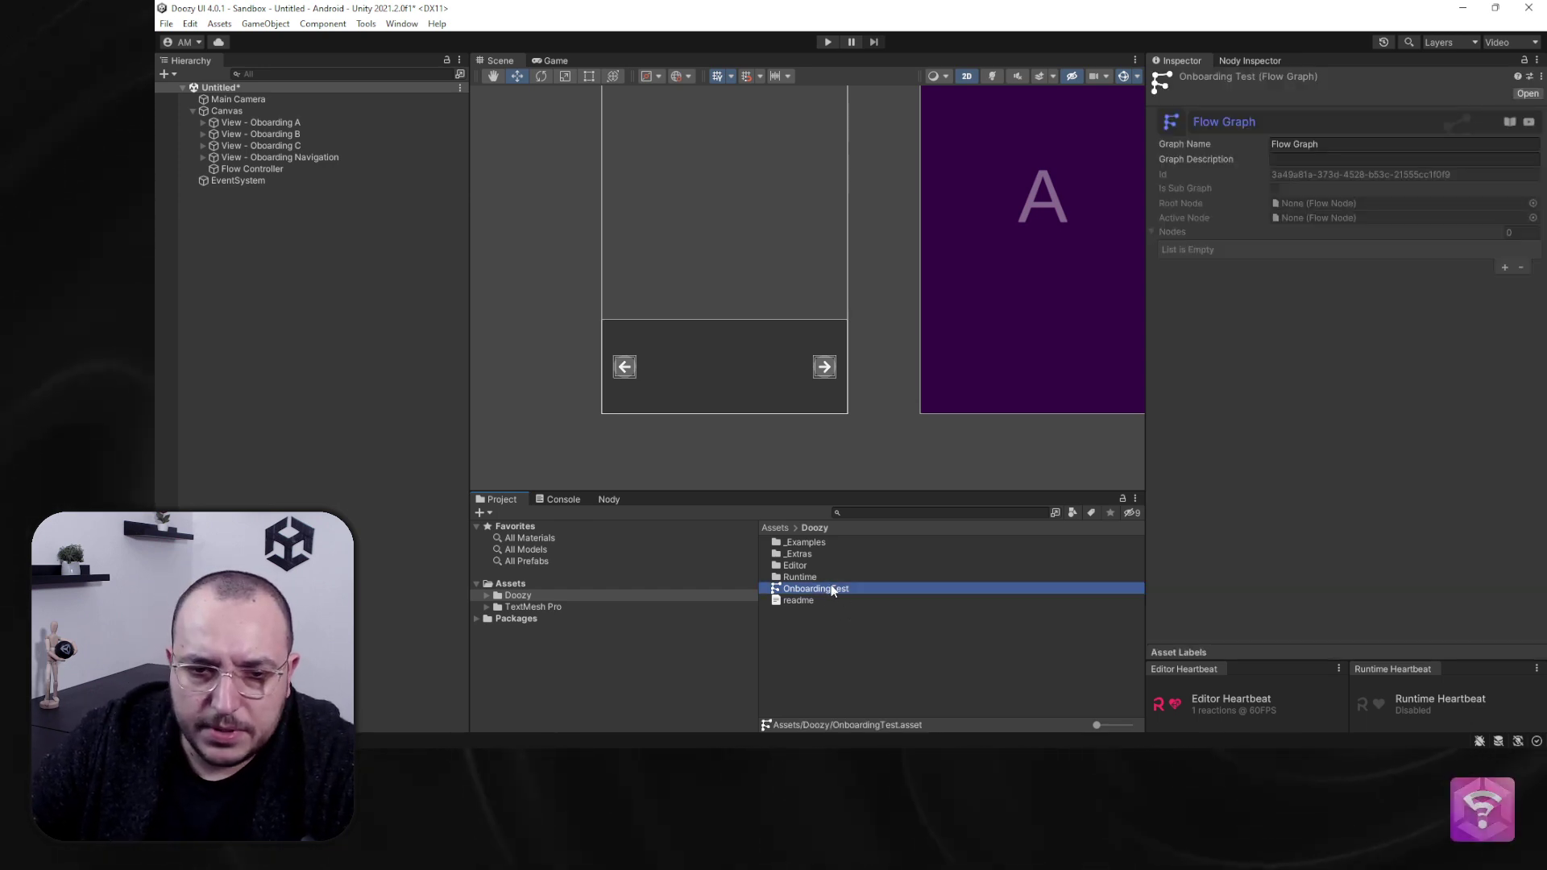
left_click(366, 24)
mouse_move(403, 40)
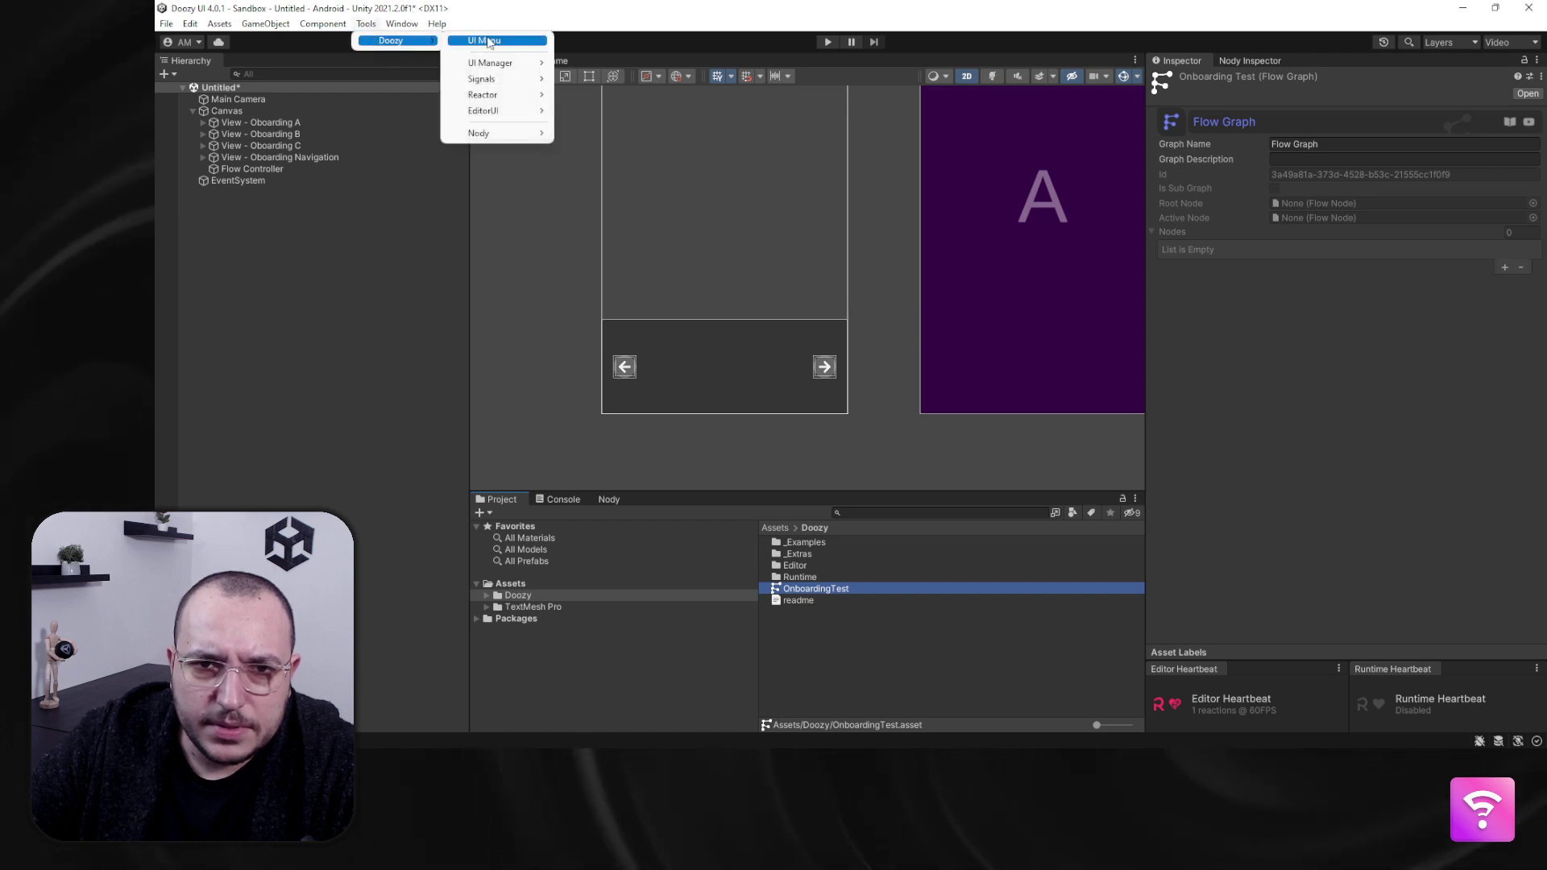
mouse_move(499, 127)
left_click(586, 134)
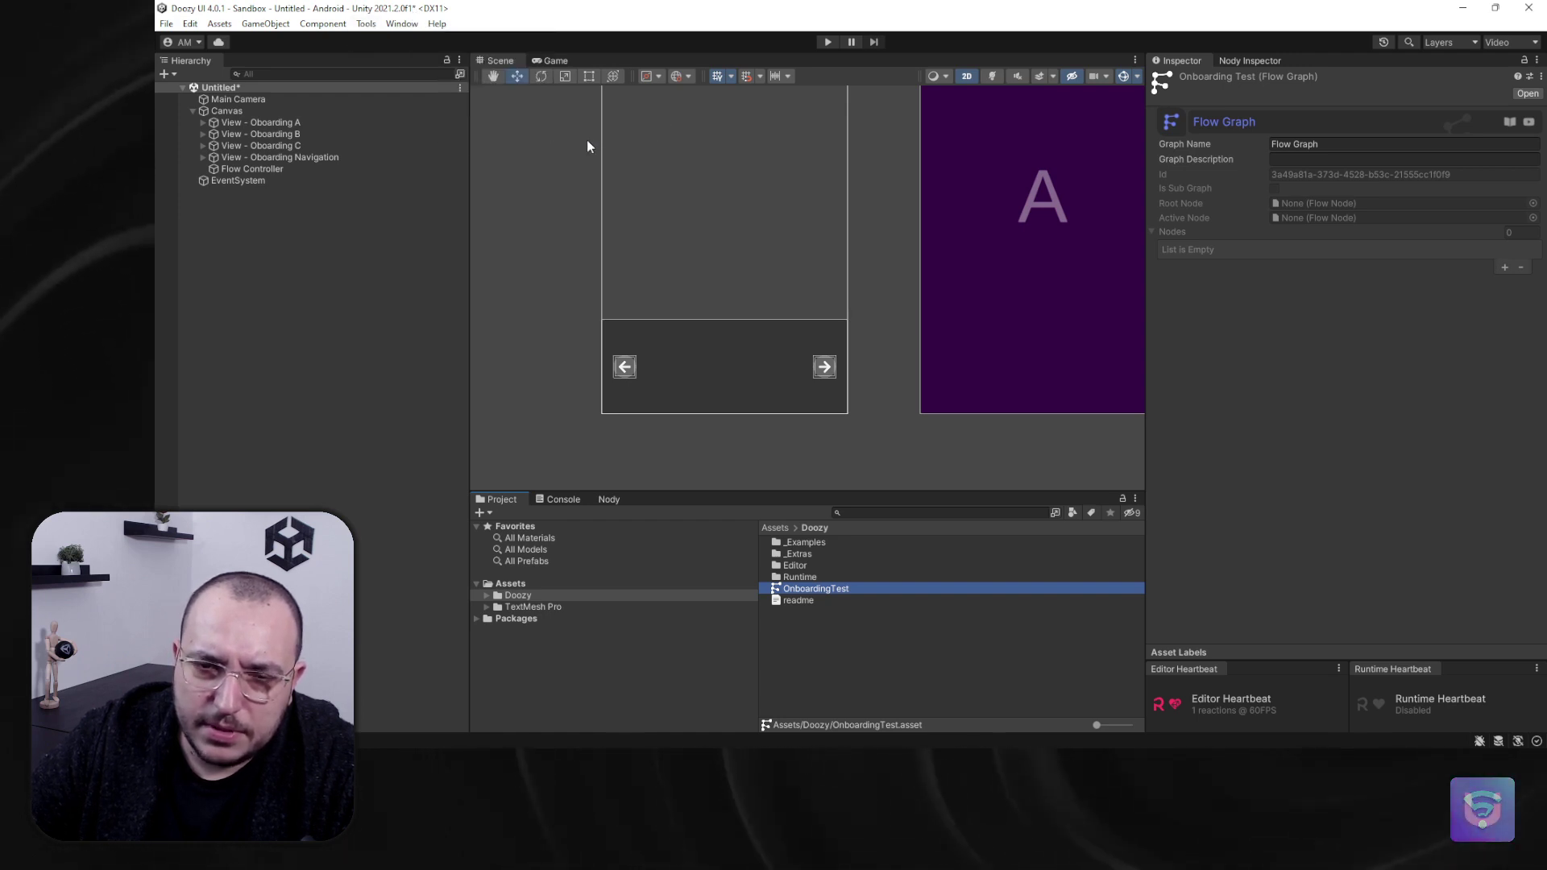
left_click(617, 497)
left_click_drag(620, 502, 863, 196)
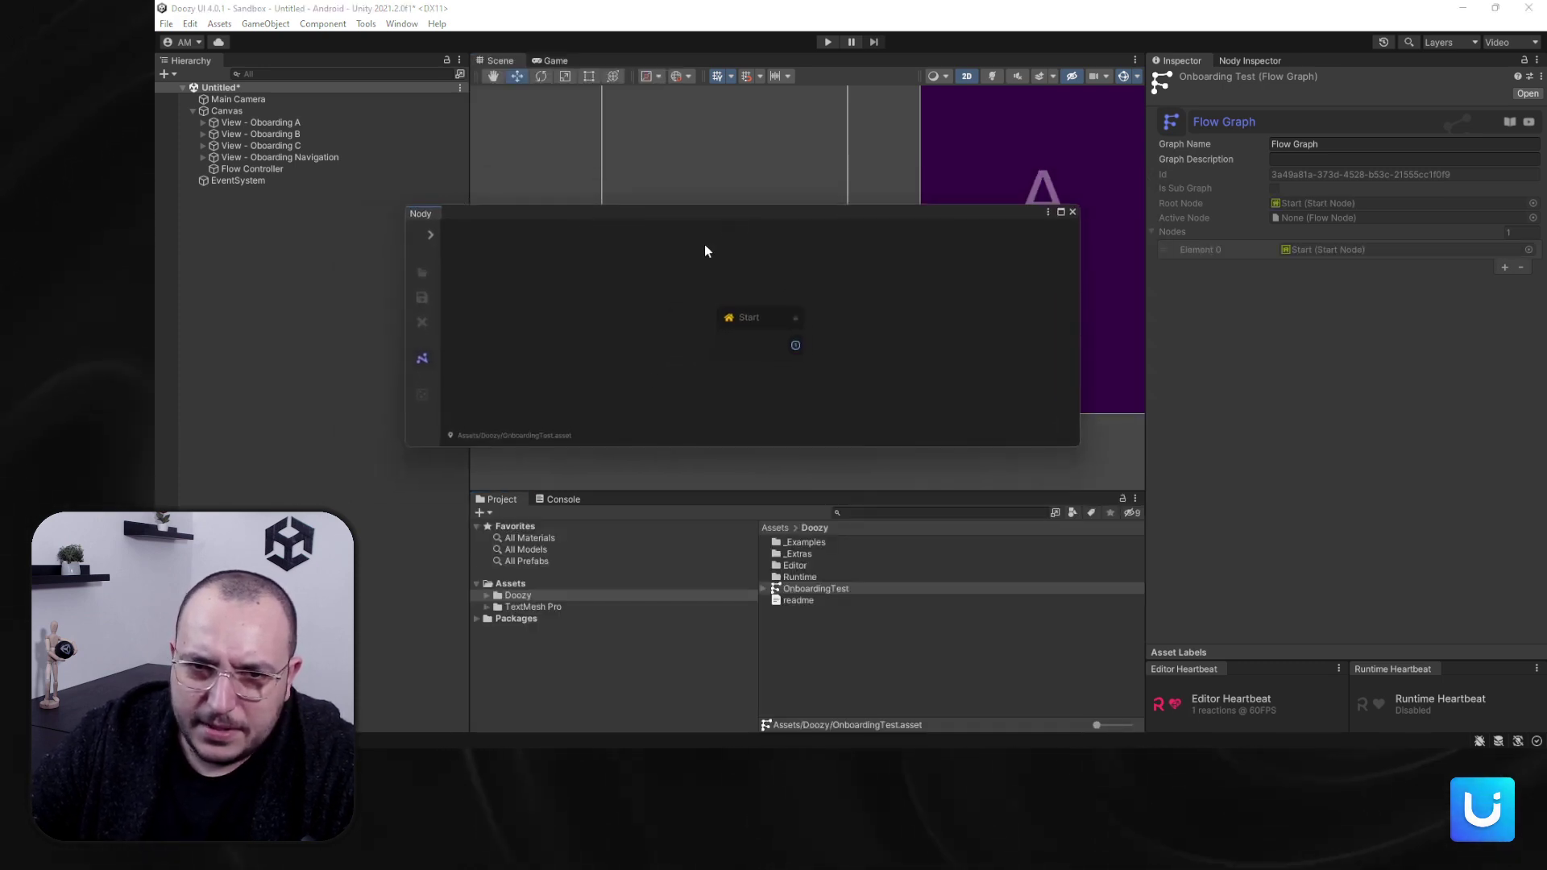
left_click_drag(635, 446, 606, 648)
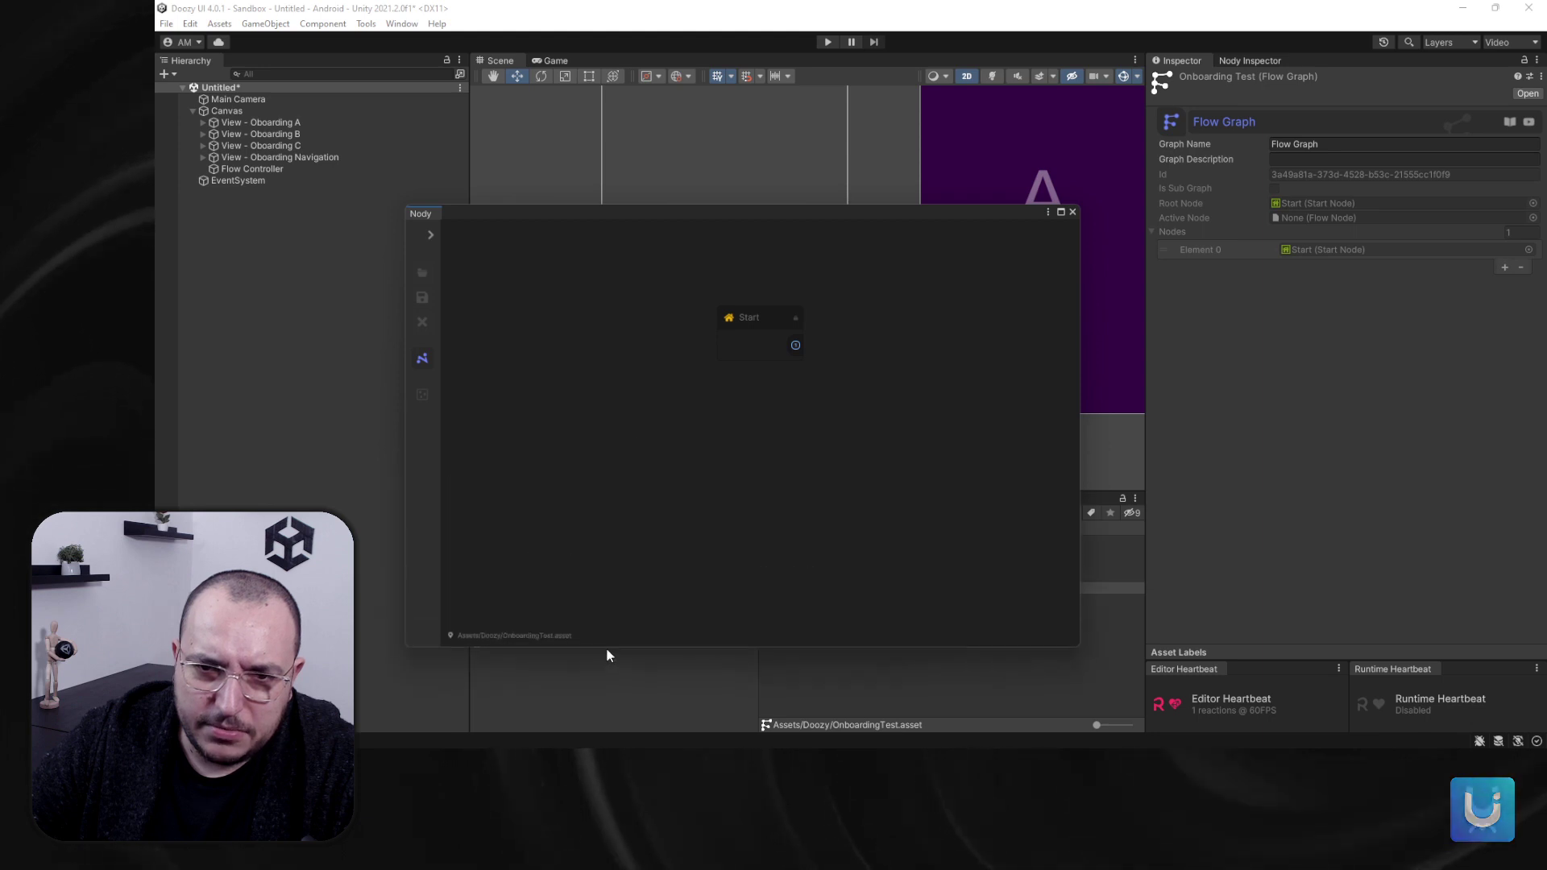
Step: Dock the Nody Inspector beside the graph in the floating Nody window, and close that window
left_click(1241, 62)
left_click_drag(1241, 62, 980, 415)
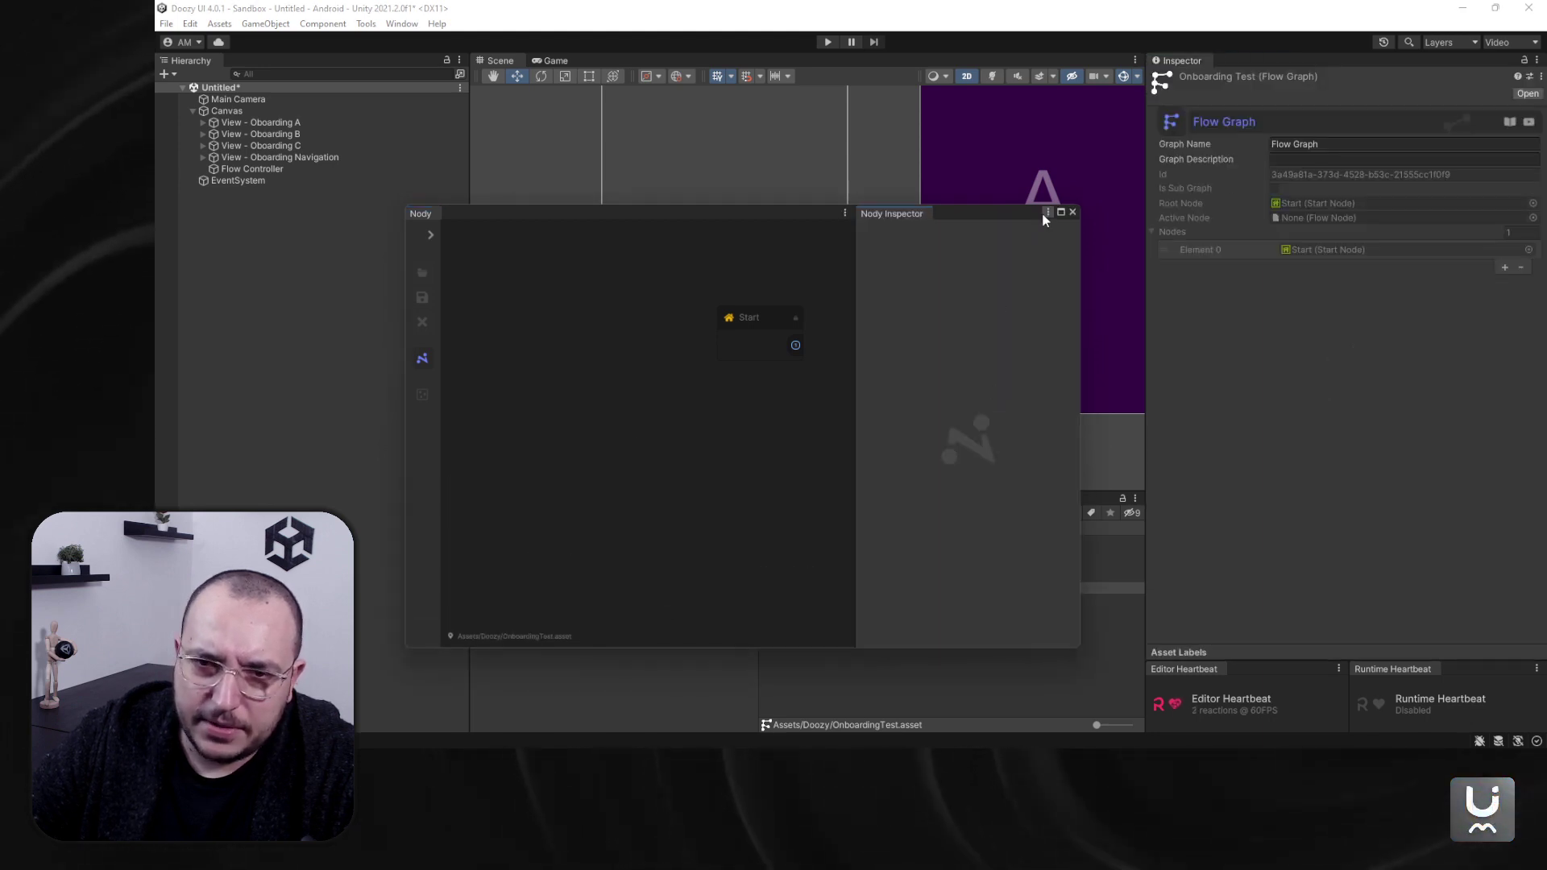
left_click(1072, 212)
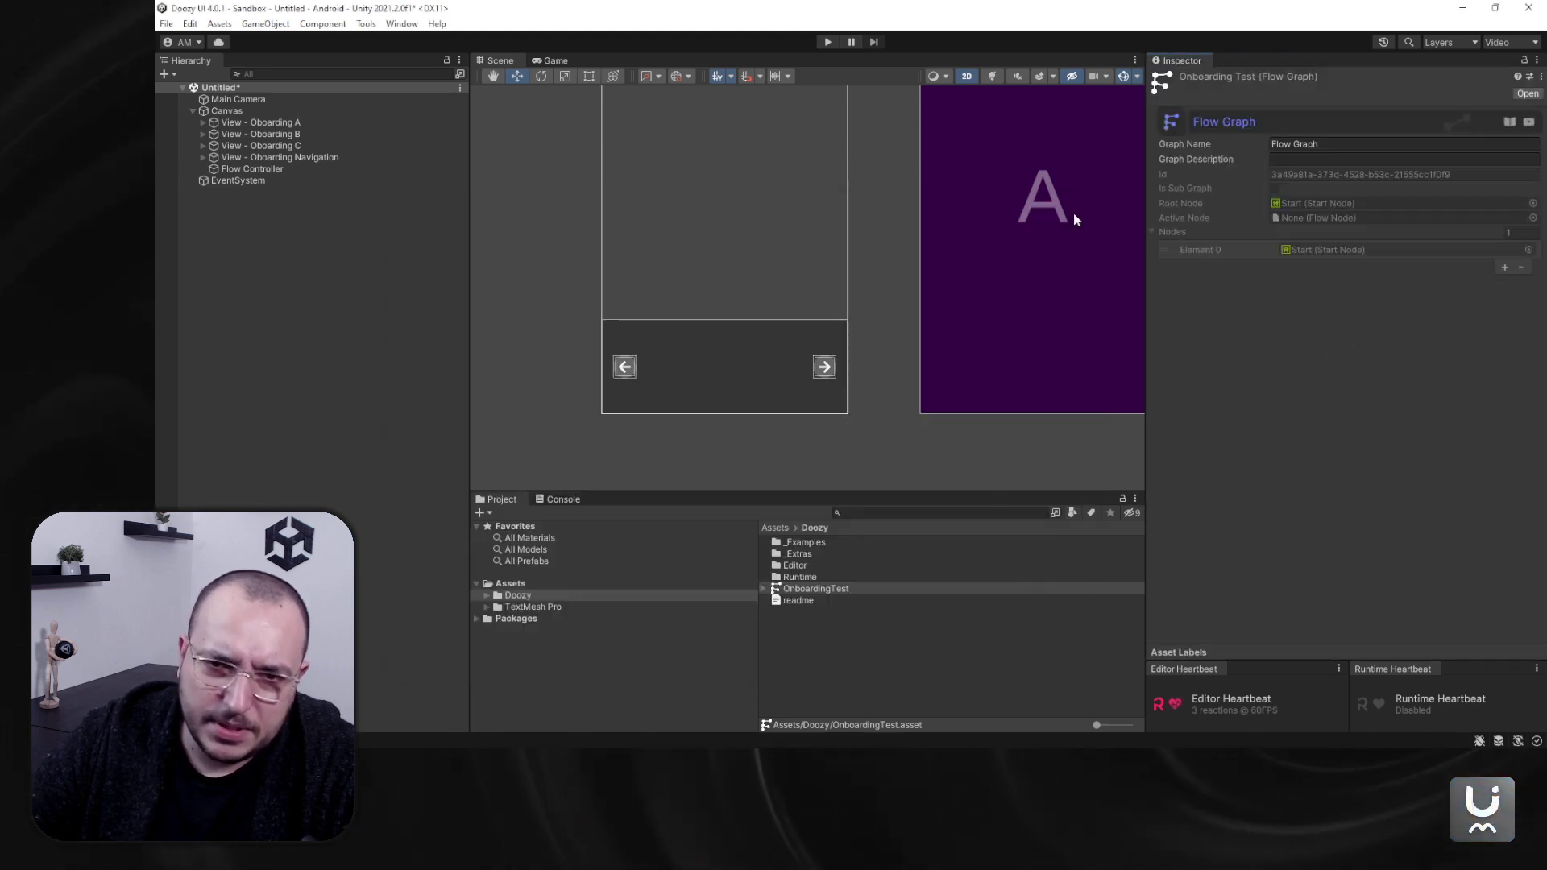
Step: Reopen the OnboardingTest graph, maximize the Nody window and widen the graph area by narrowing the Nody Inspector
double_click(797, 589)
left_click_drag(1007, 207, 1072, 203)
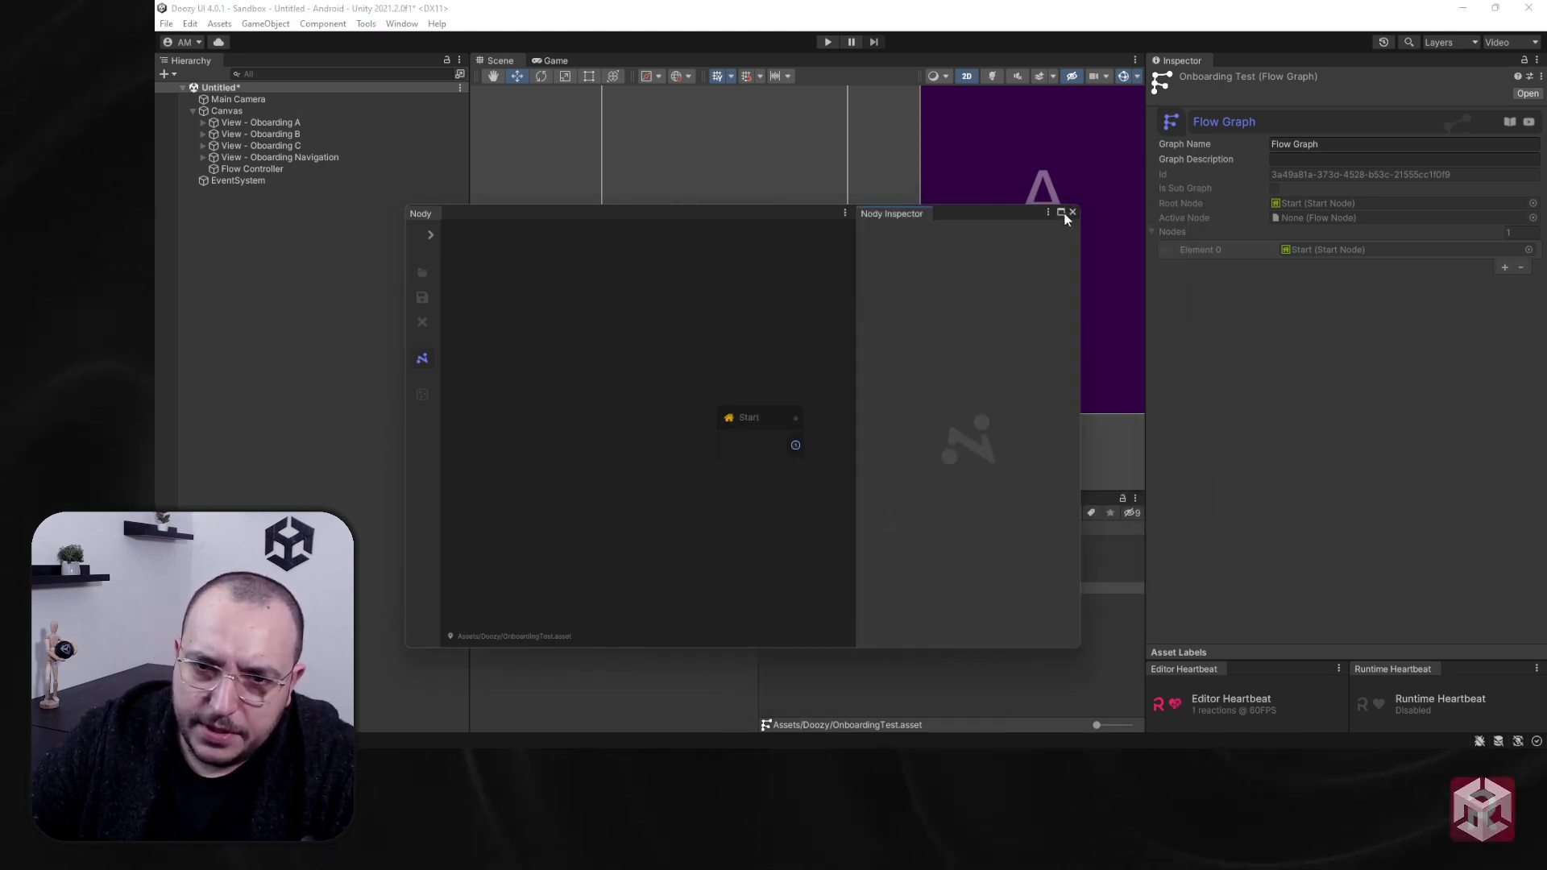
left_click(1061, 212)
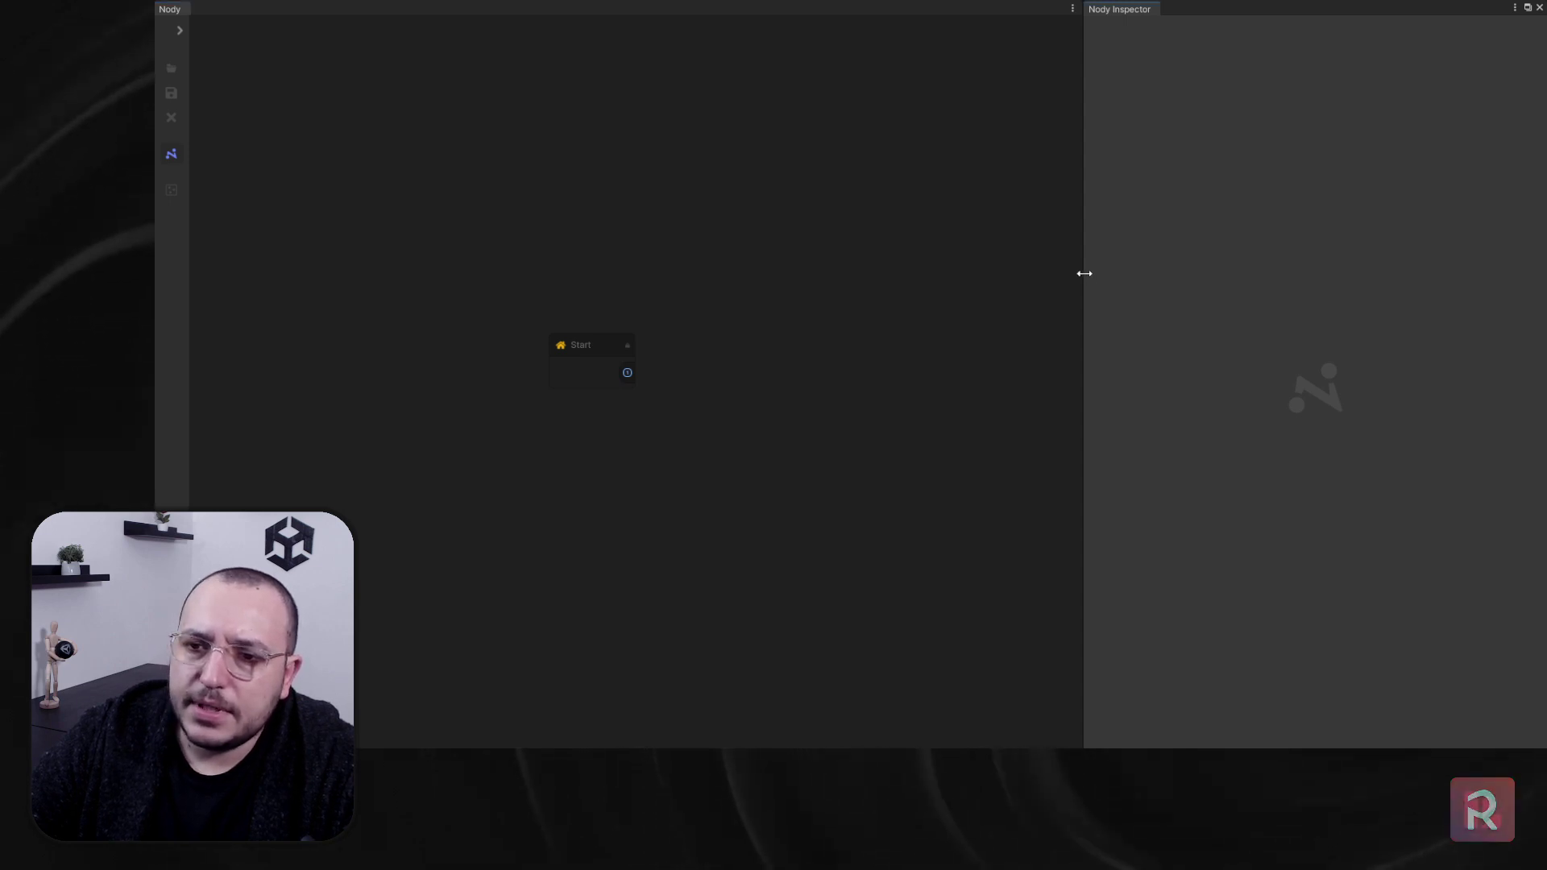
left_click_drag(1084, 274, 1151, 309)
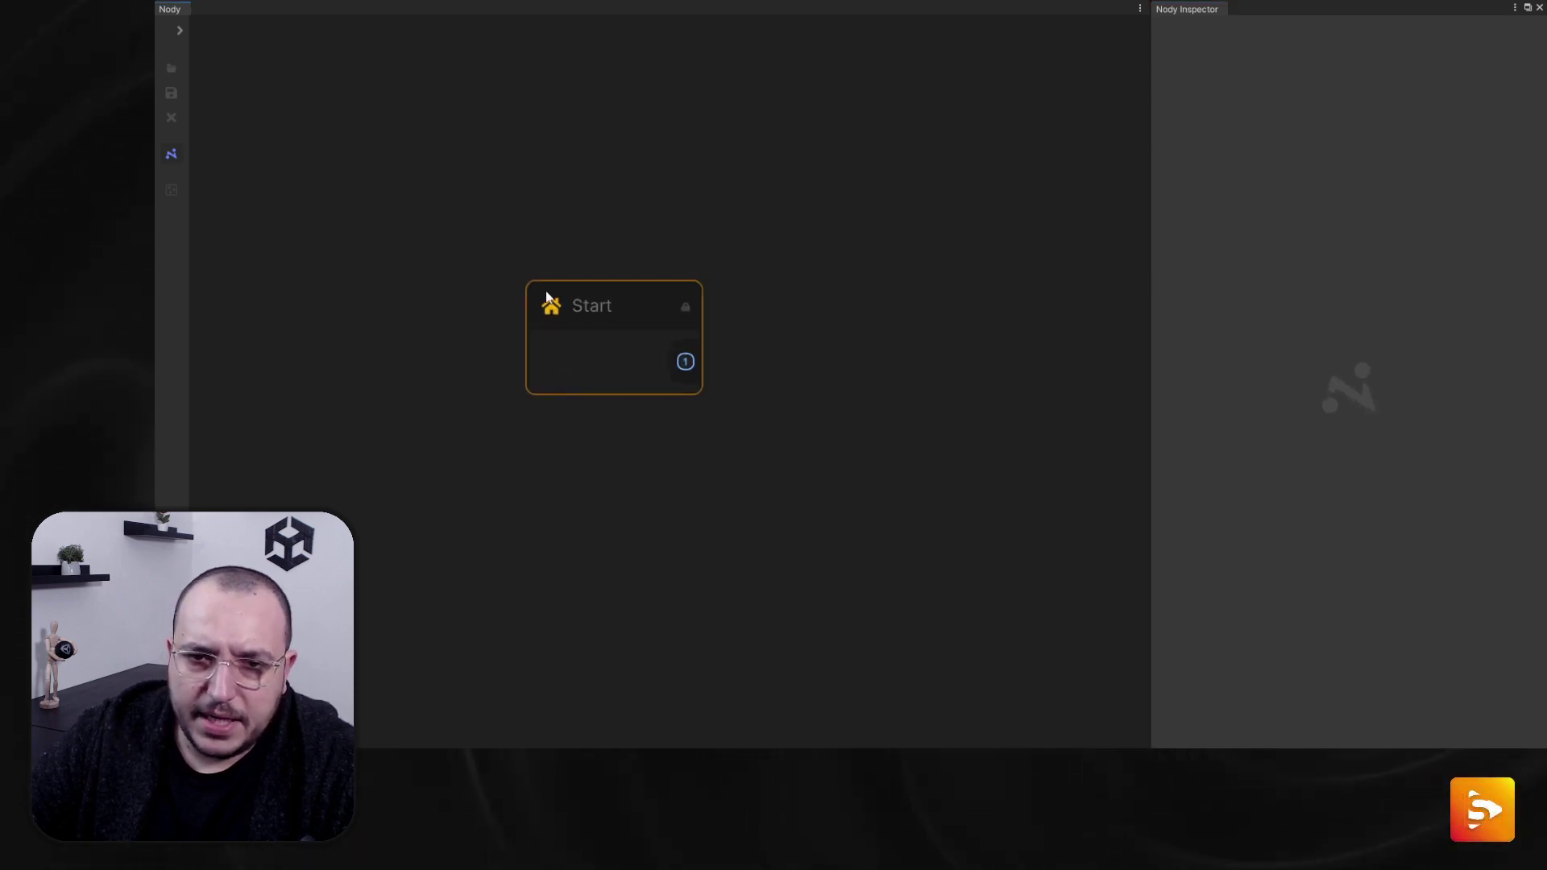
Step: View the Start node's properties, including its name and description settings
left_click(637, 377)
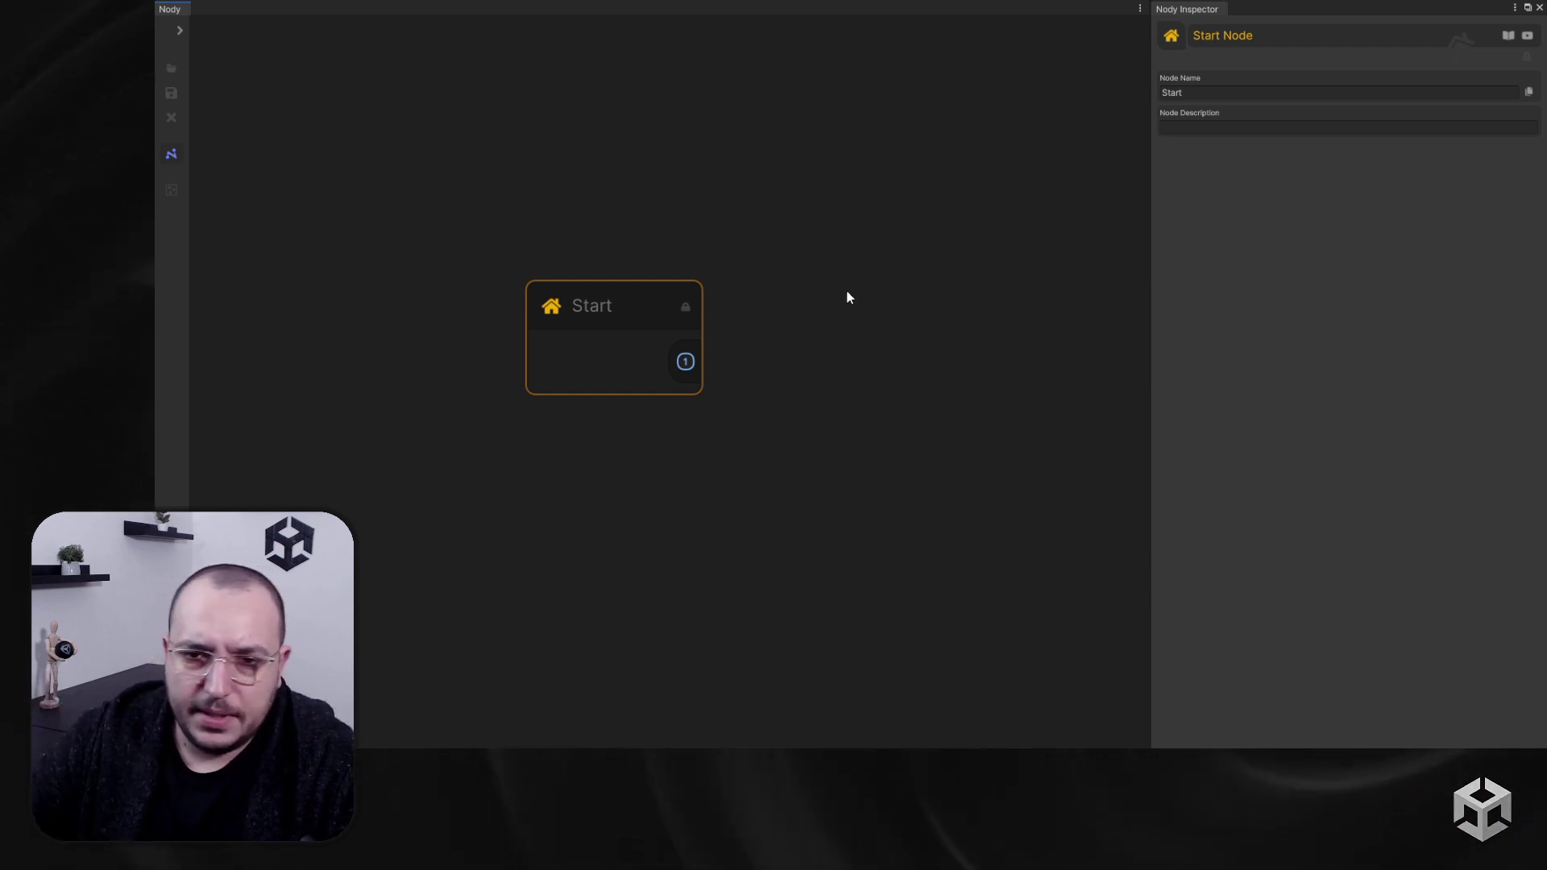
left_click(954, 307)
middle_click_drag(954, 307, 774, 367)
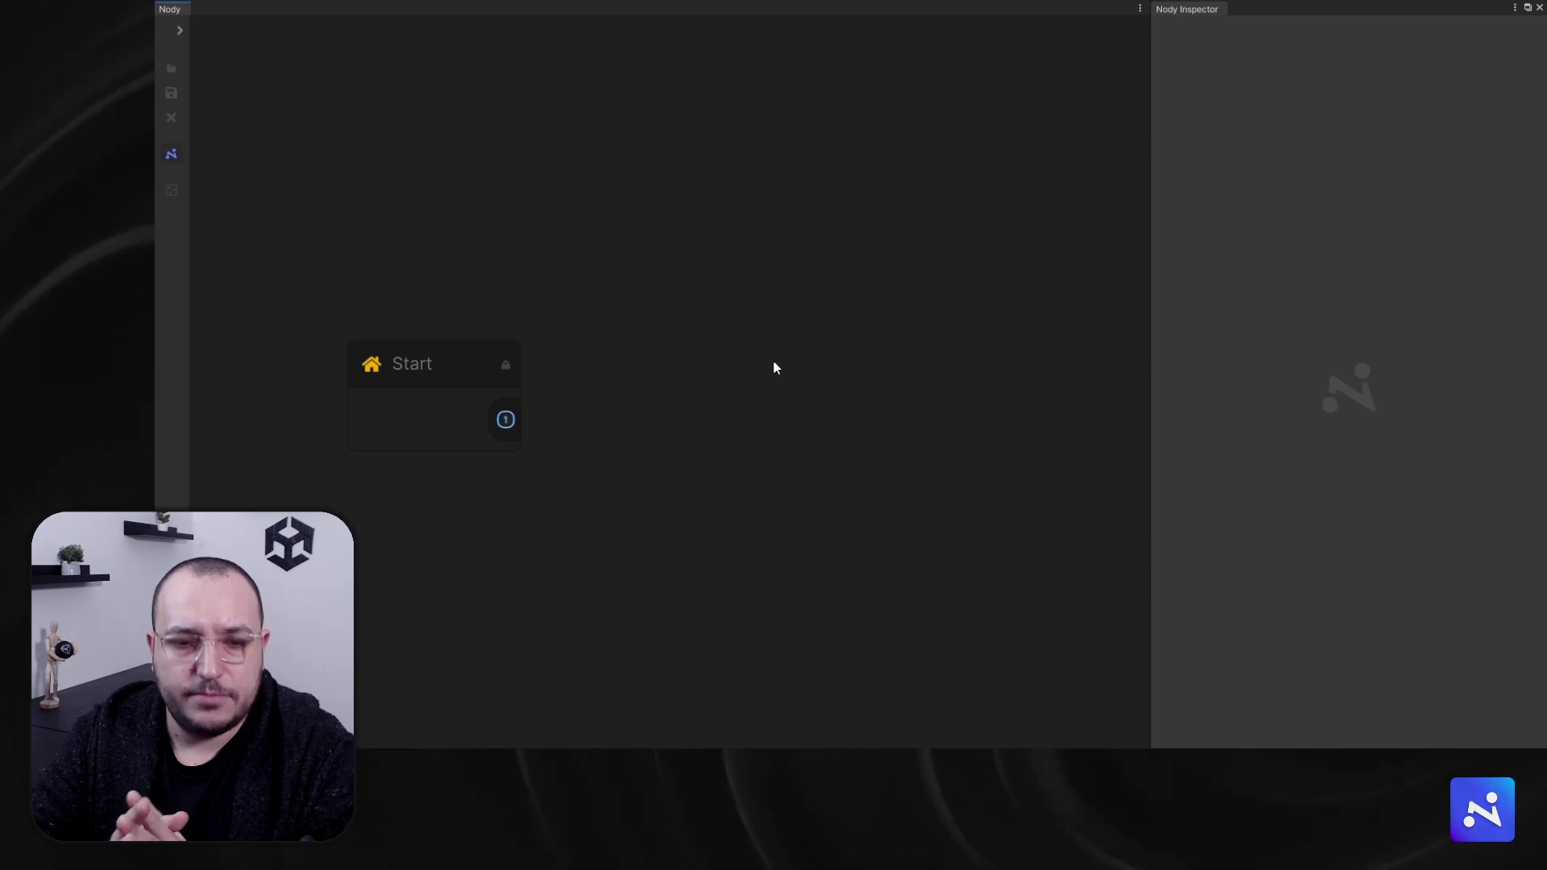
right_click(722, 327)
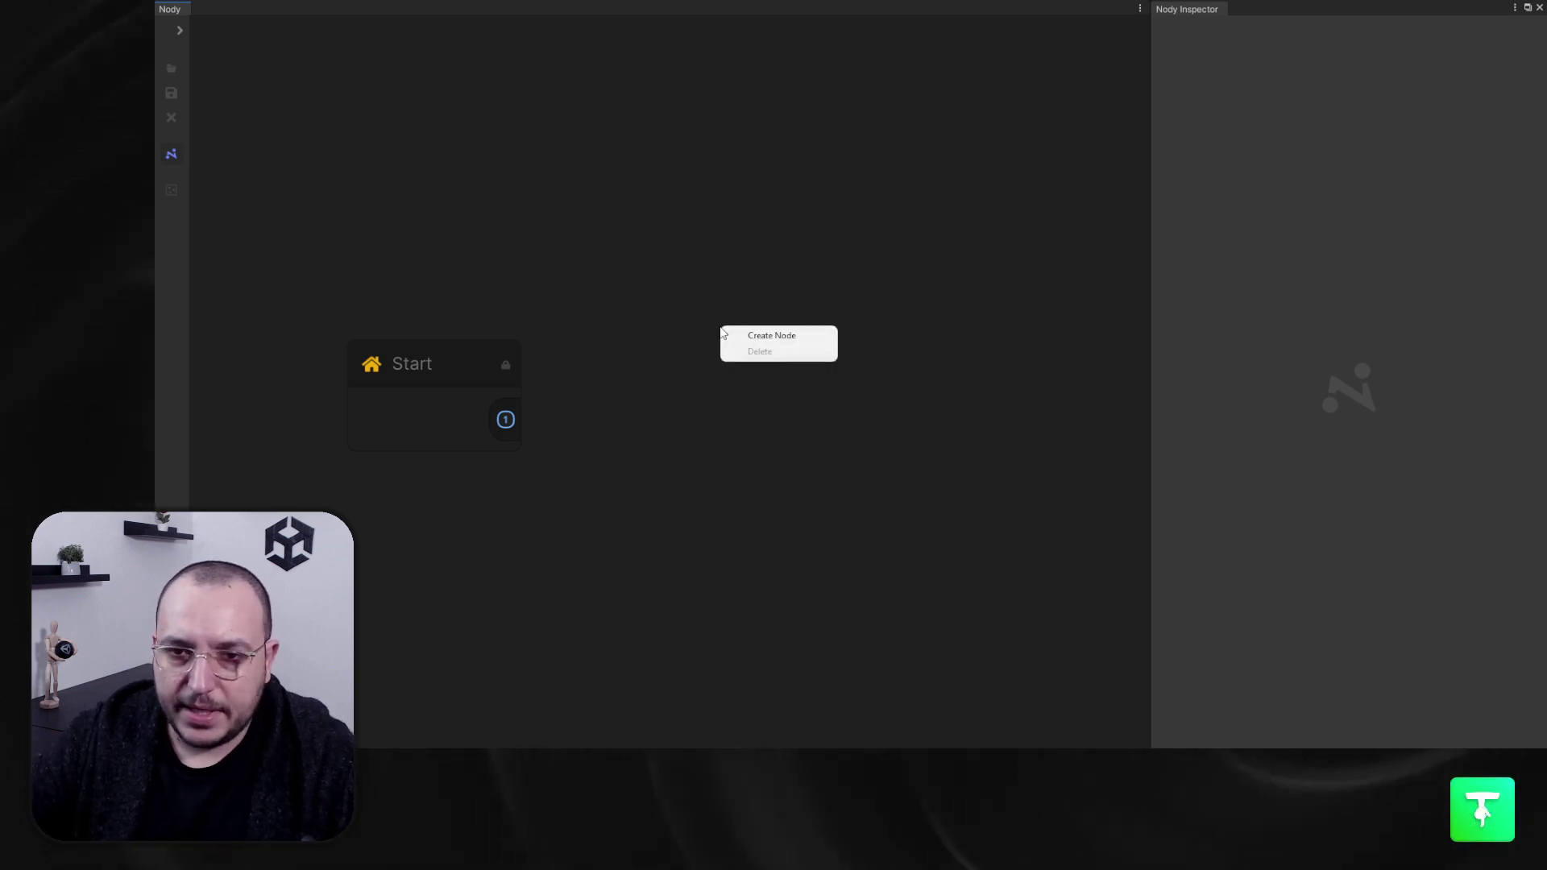
left_click(772, 335)
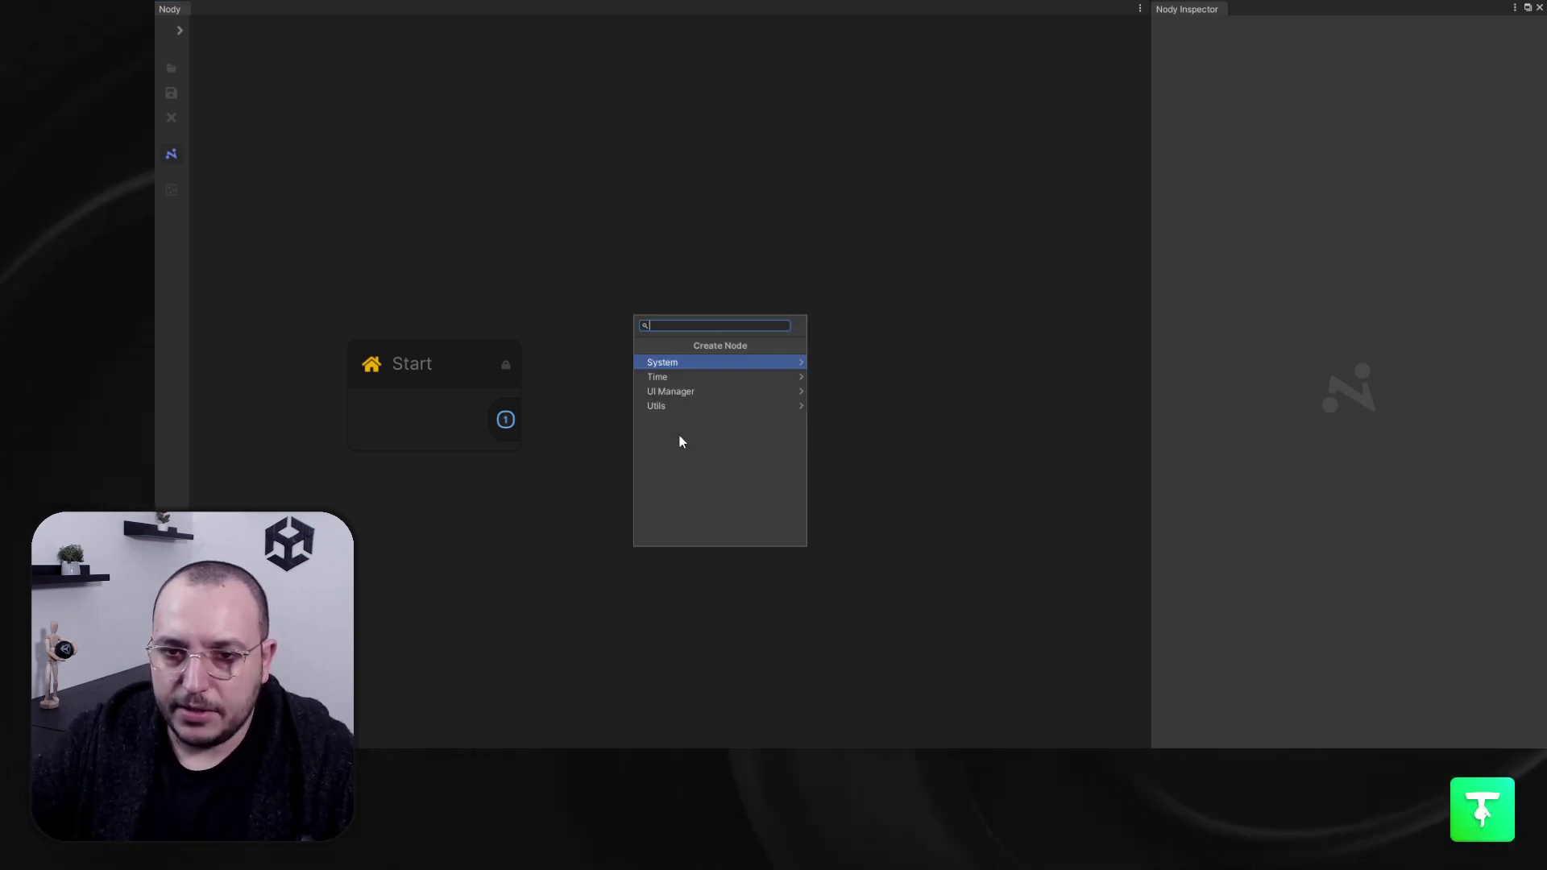
left_click(829, 404)
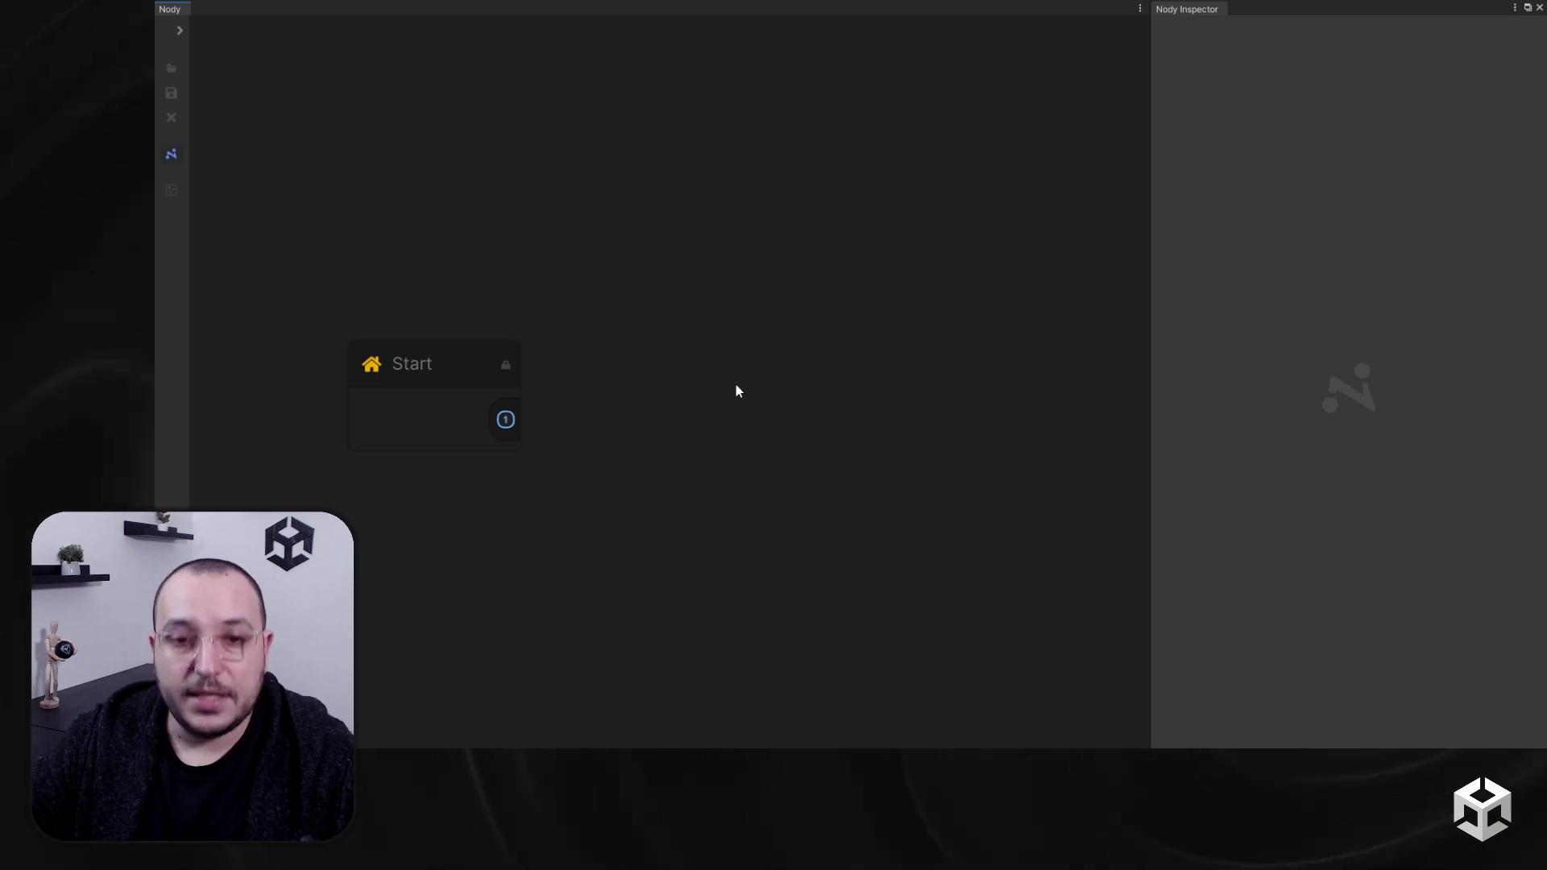
key("space")
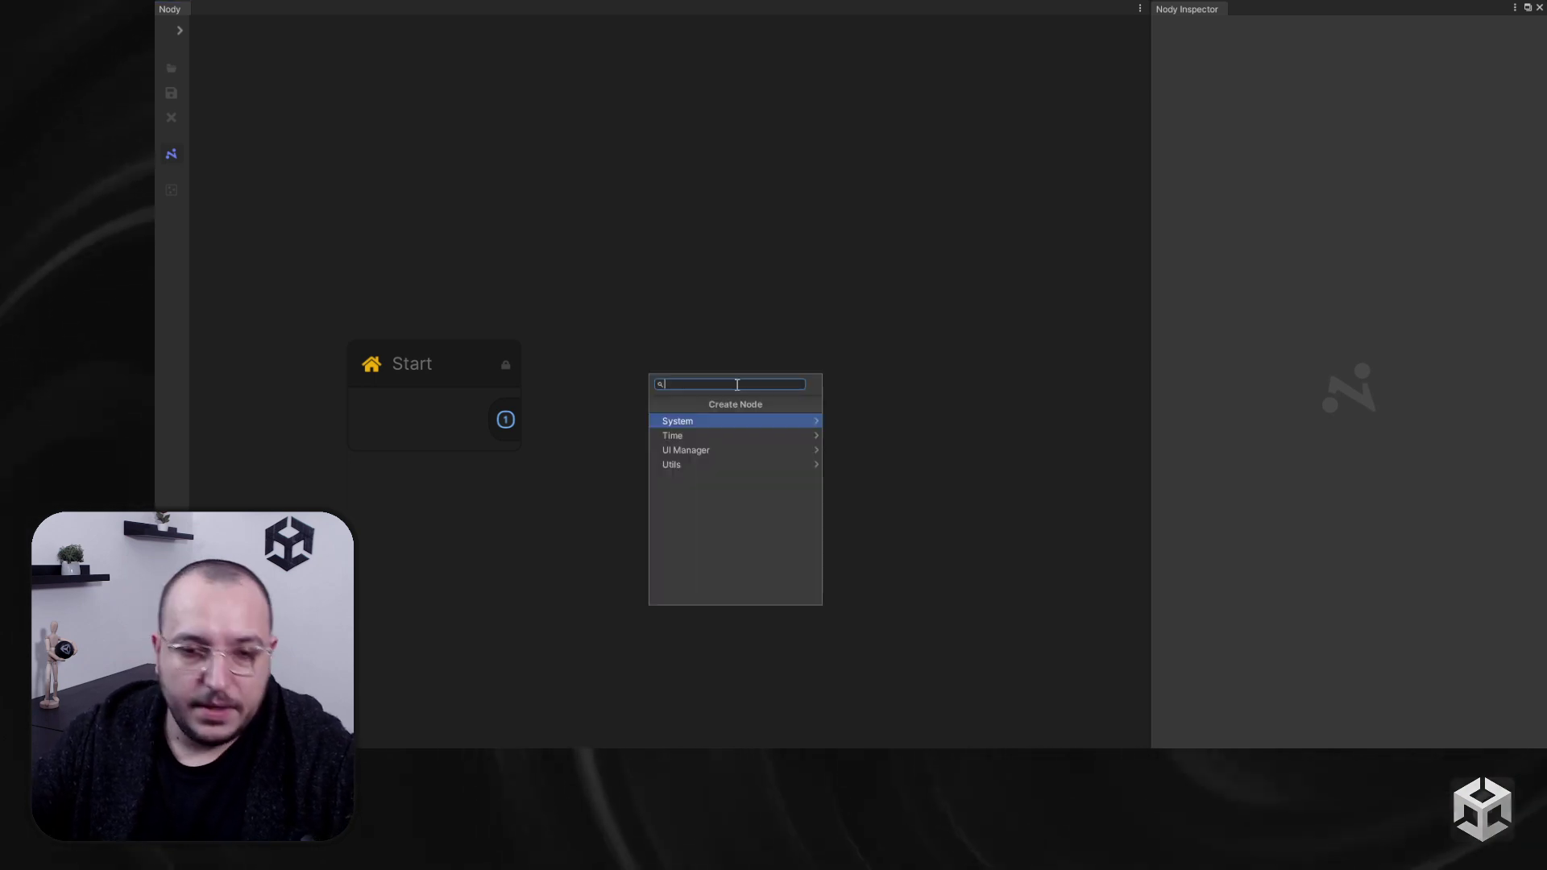
left_click(712, 450)
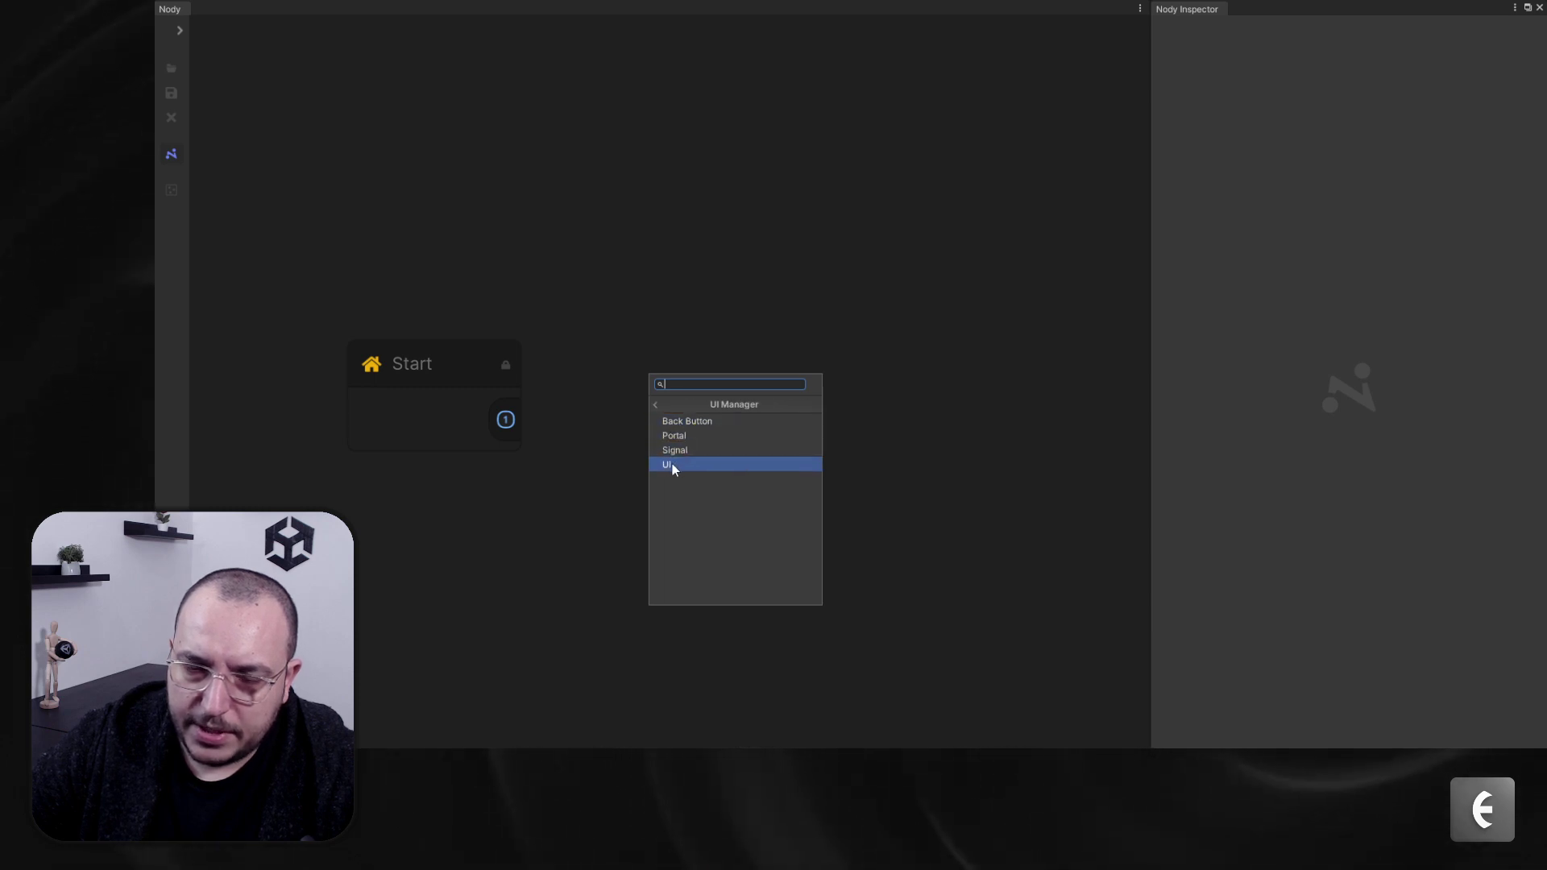
left_click(778, 340)
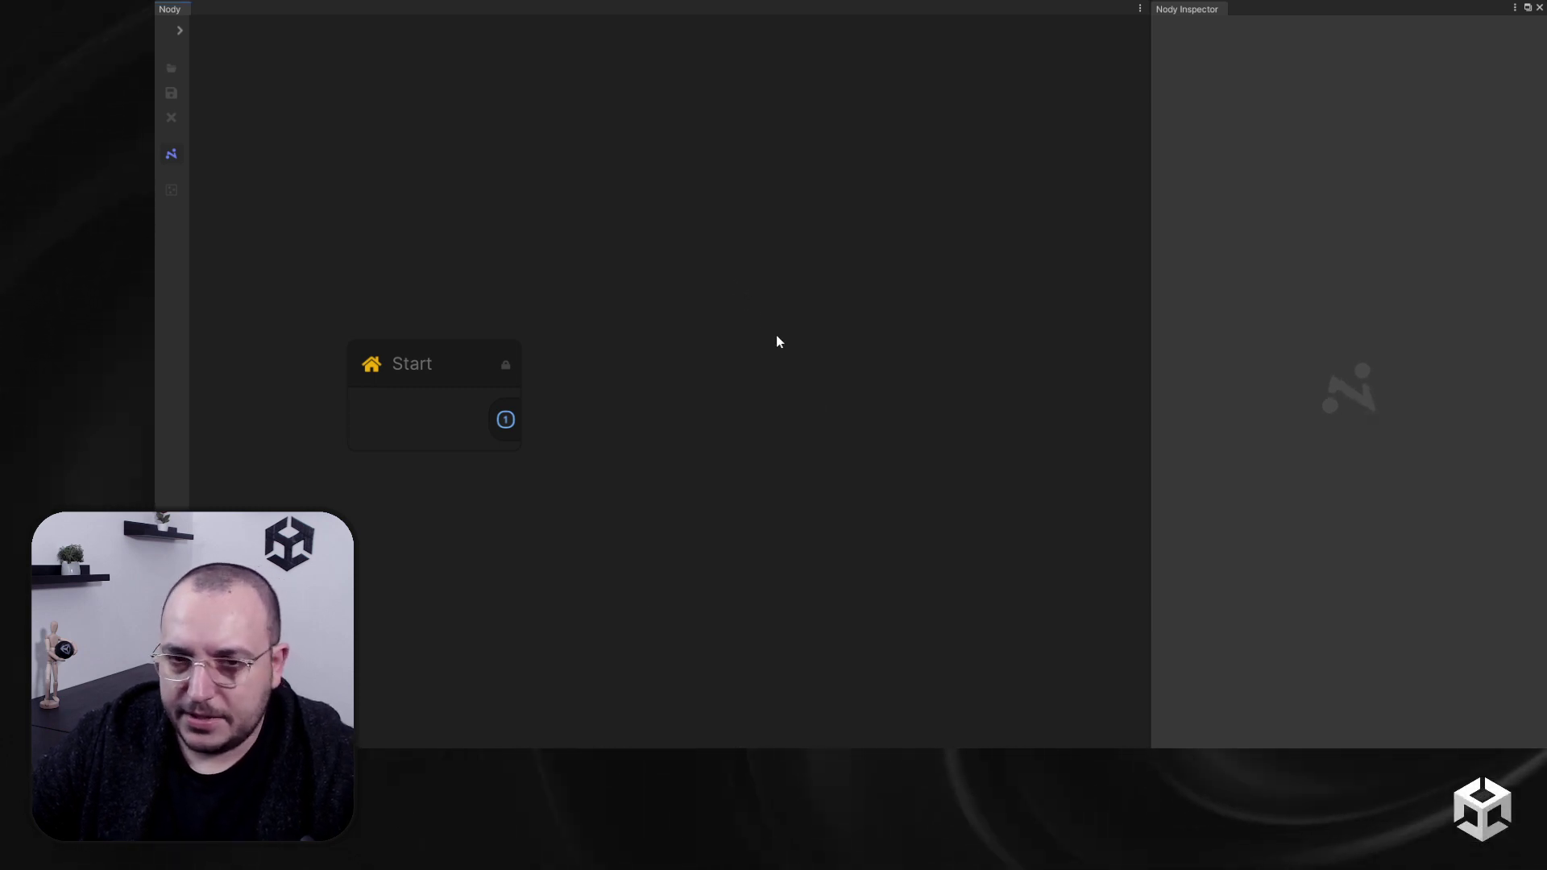
Step: Add a UI node beside the Start node, connect Start's output to its input and align the two nodes
key("space")
type("u")
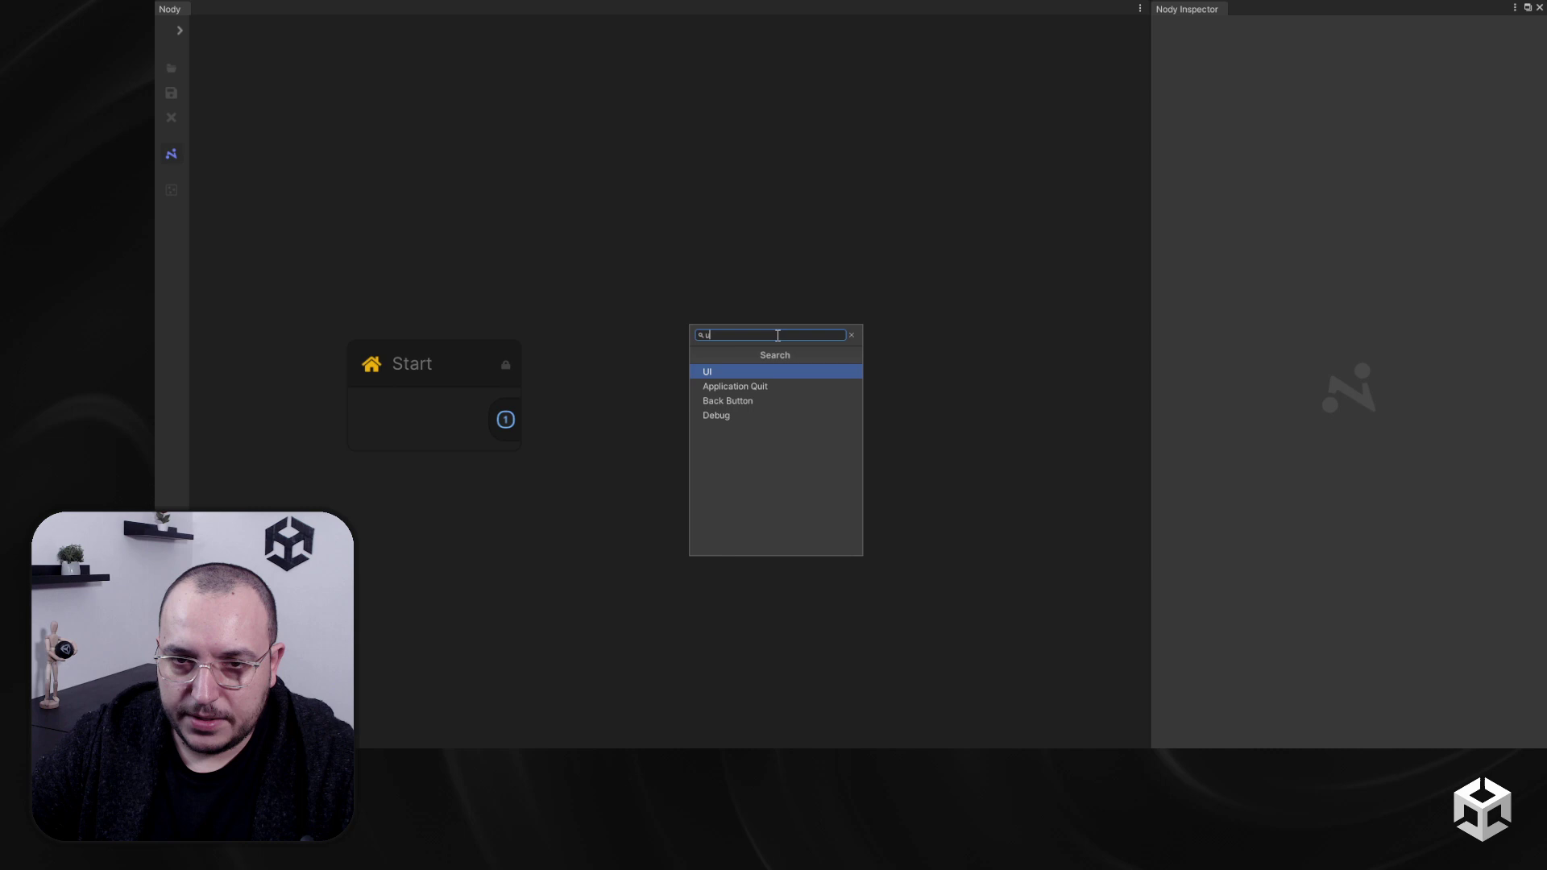
left_click(751, 374)
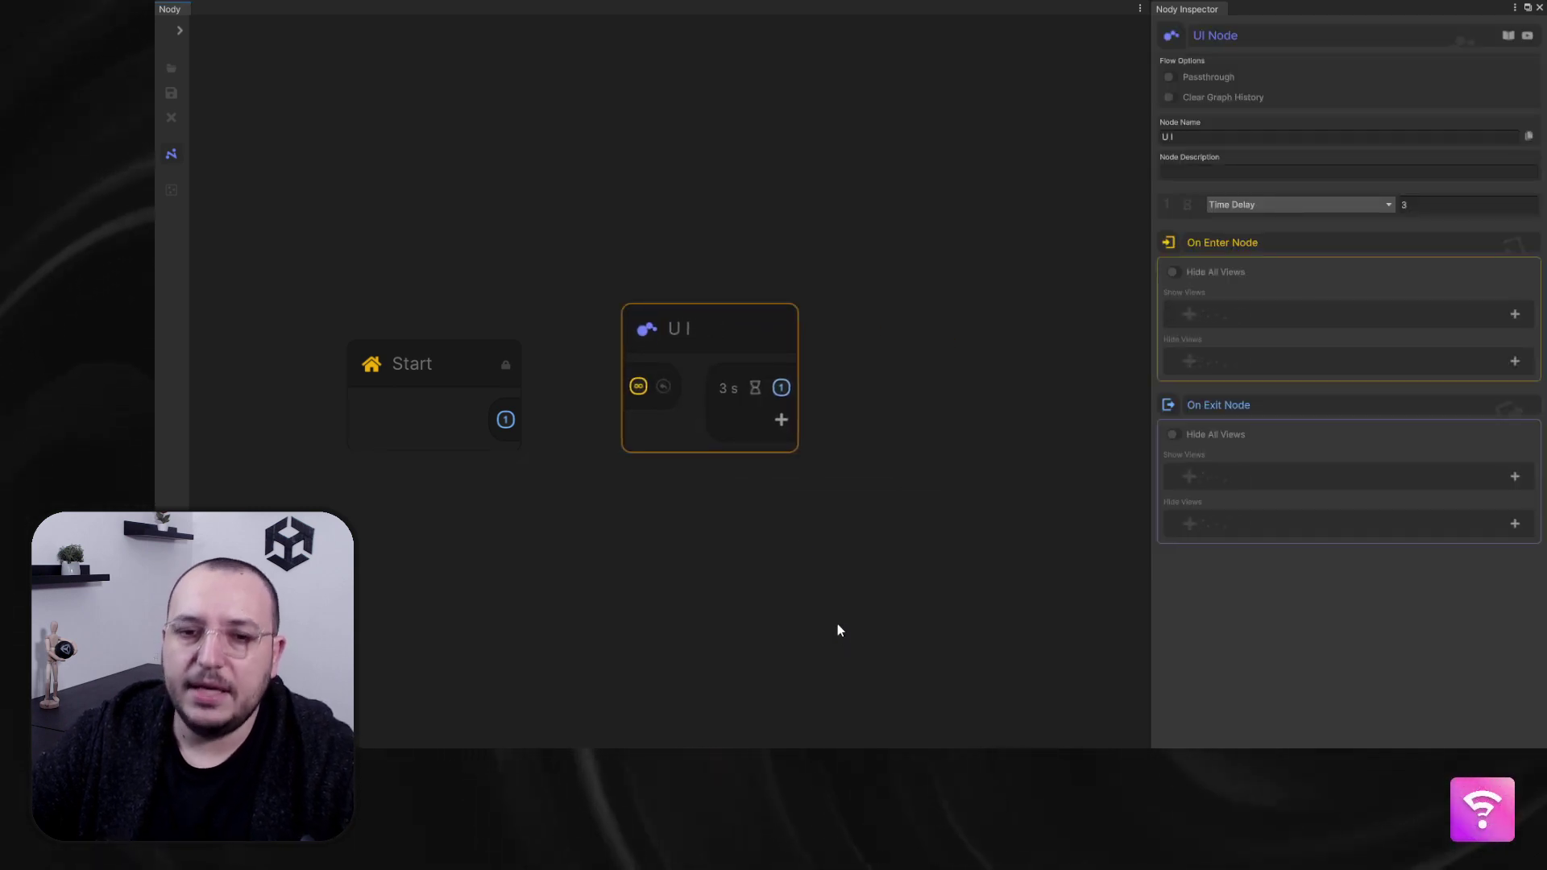
mouse_move(703, 332)
left_mouse_down()
mouse_move(747, 331)
mouse_move(727, 335)
left_mouse_up()
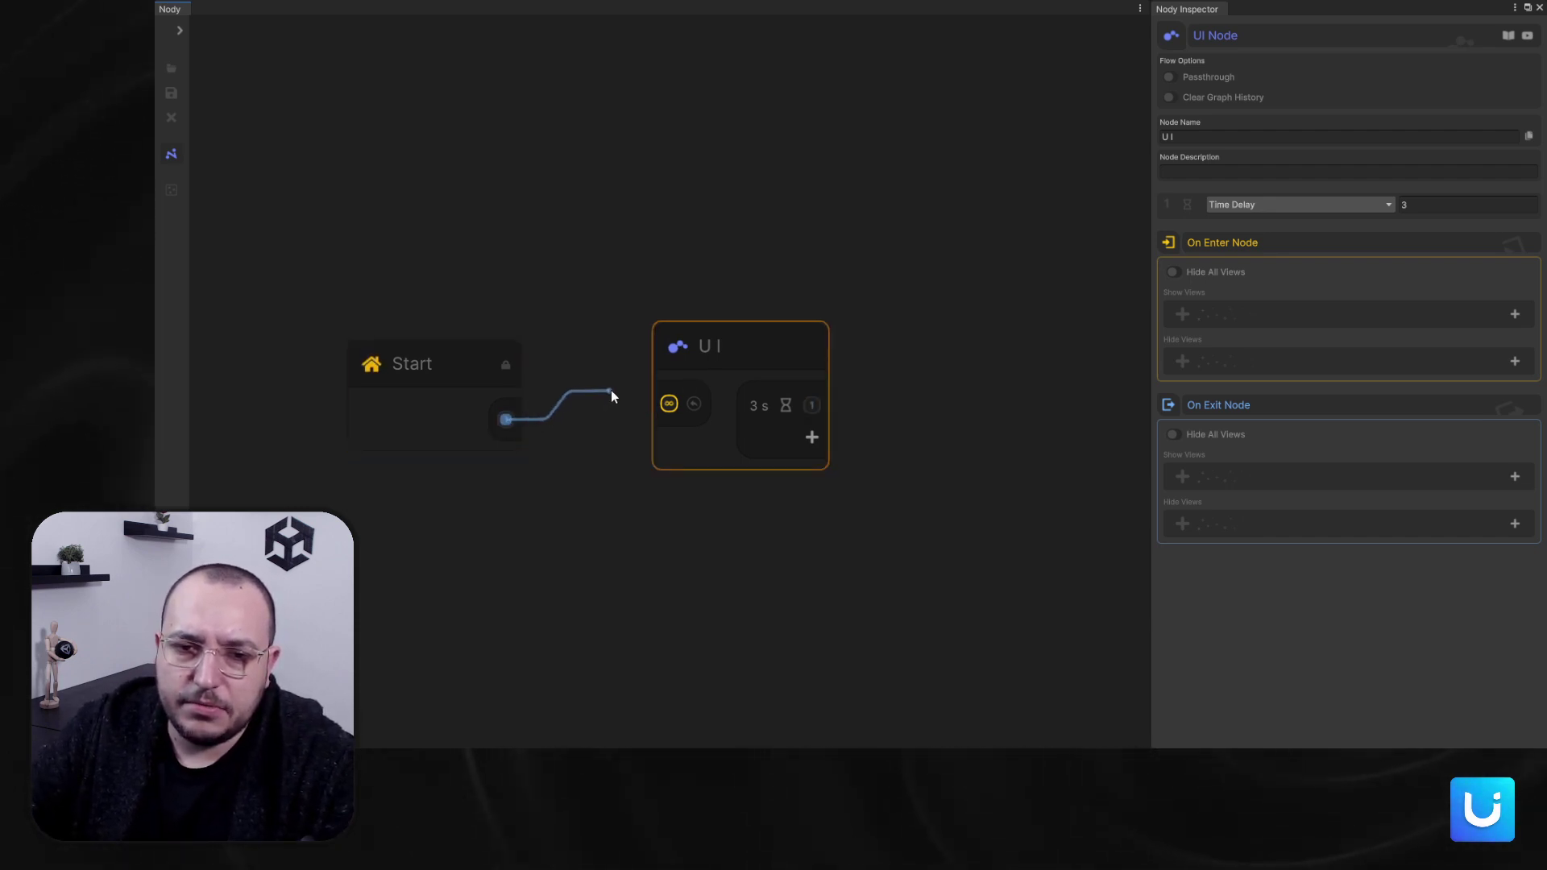
left_click_drag(668, 405, 668, 405)
left_click_drag(822, 335, 827, 352)
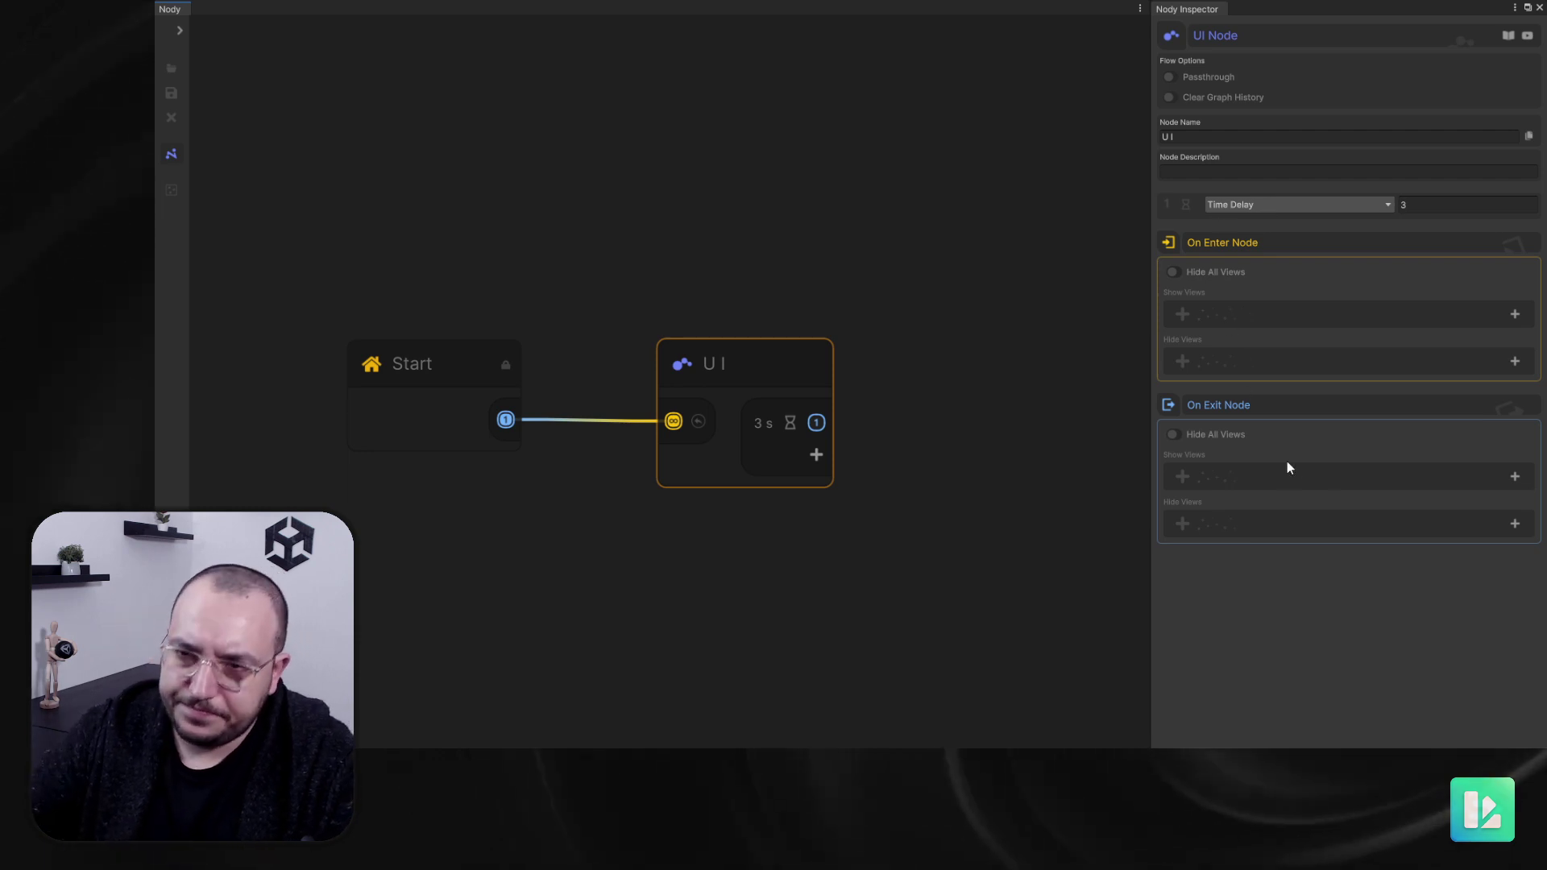
Step: Set the UI node to show the view with category Oboarding and name A when it is entered
left_click(1515, 315)
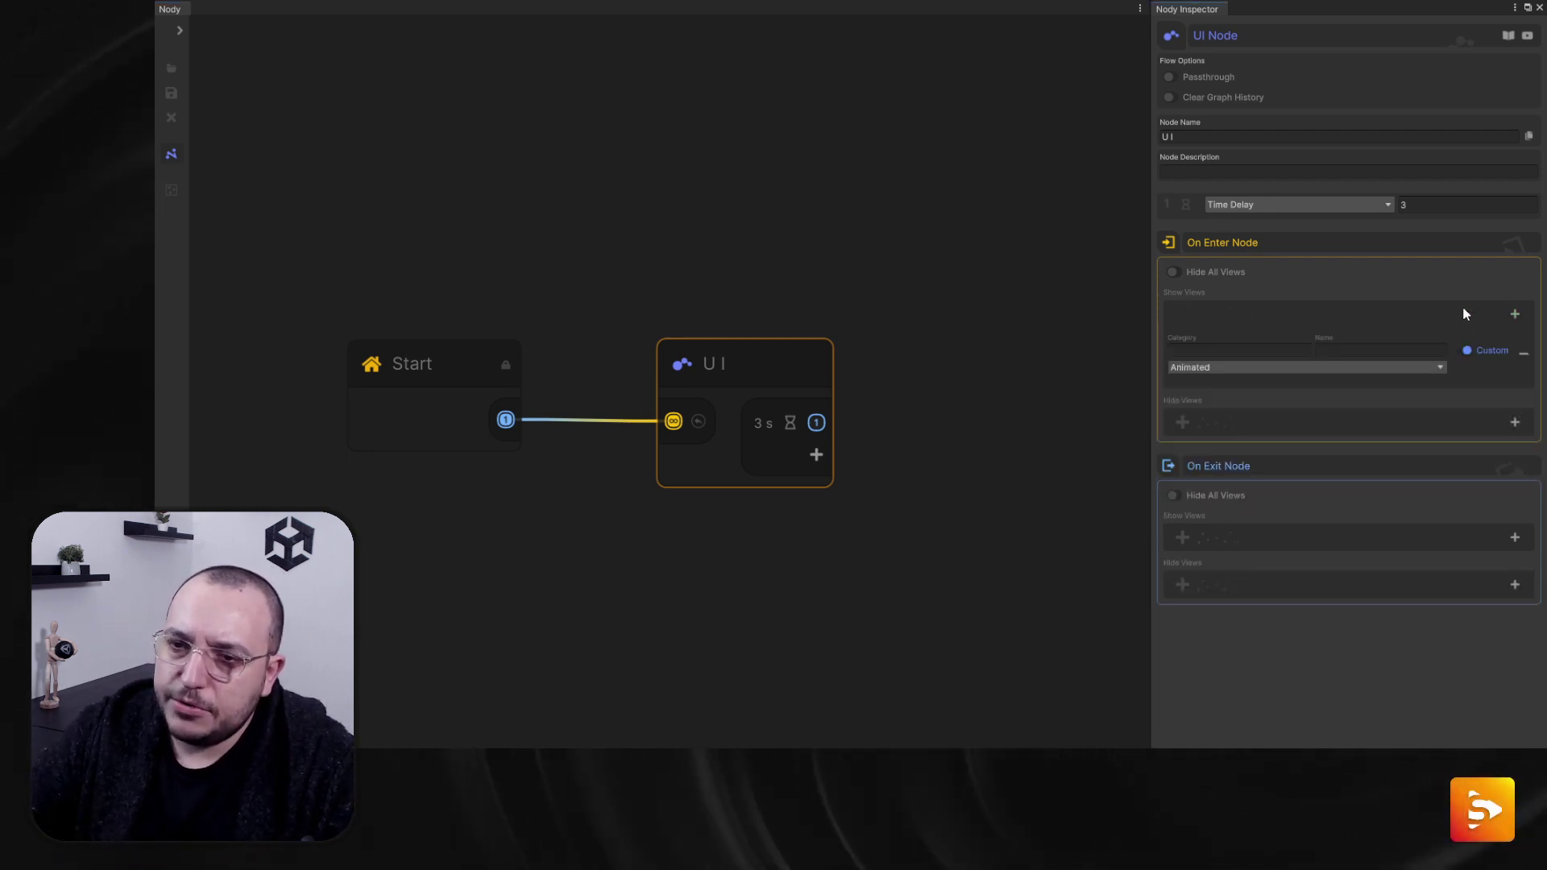
left_click(1467, 351)
left_click(1233, 350)
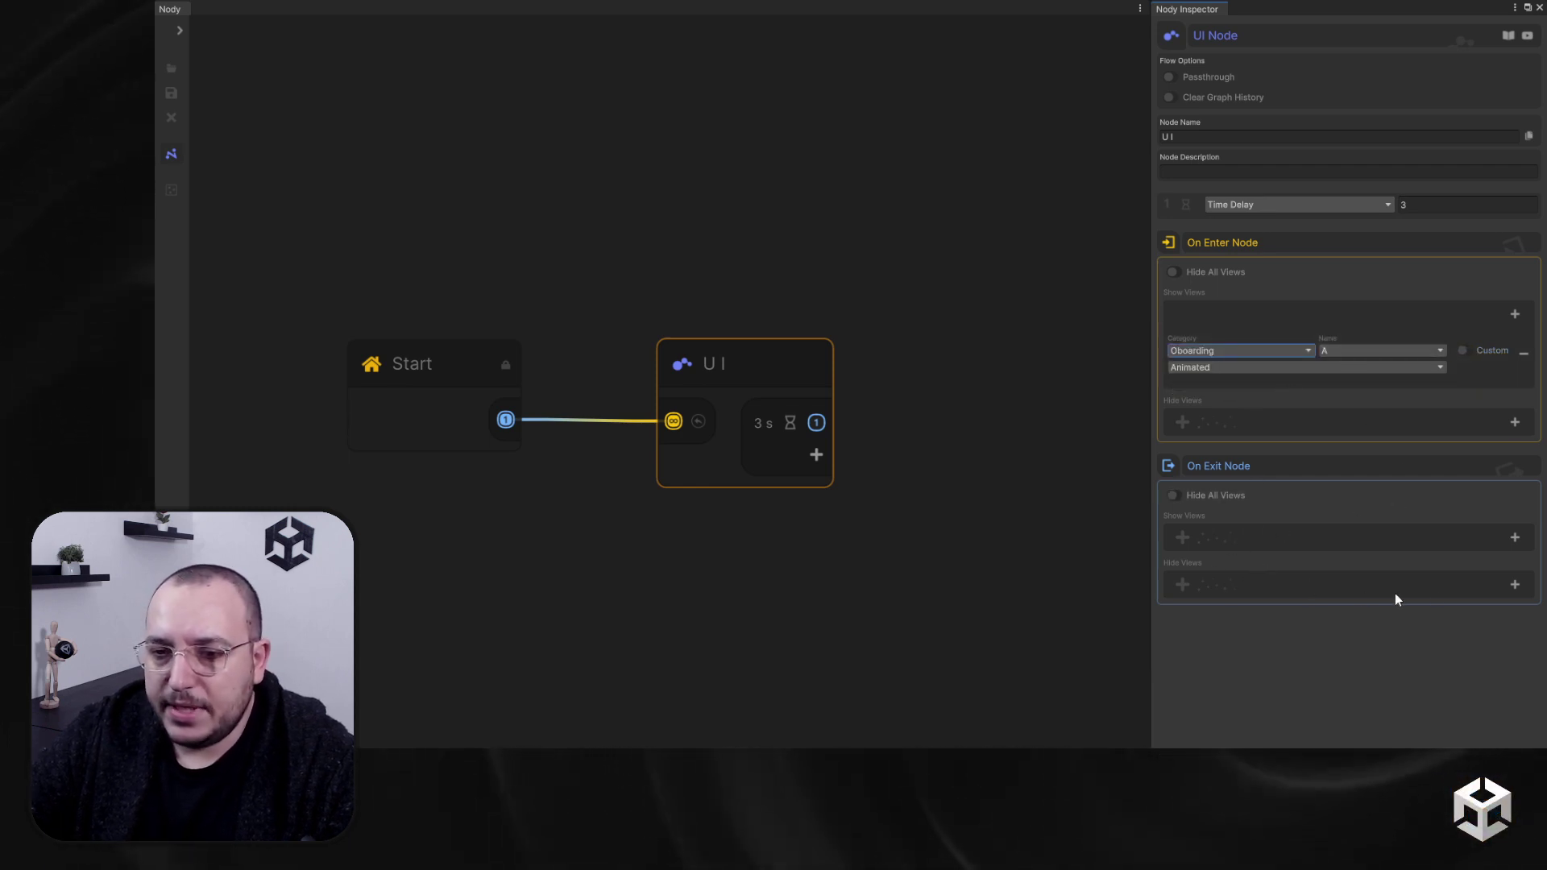
Step: Set the UI node to hide the Oboarding A view on exit, and name the node Slide A
left_click(1516, 585)
left_click(1217, 621)
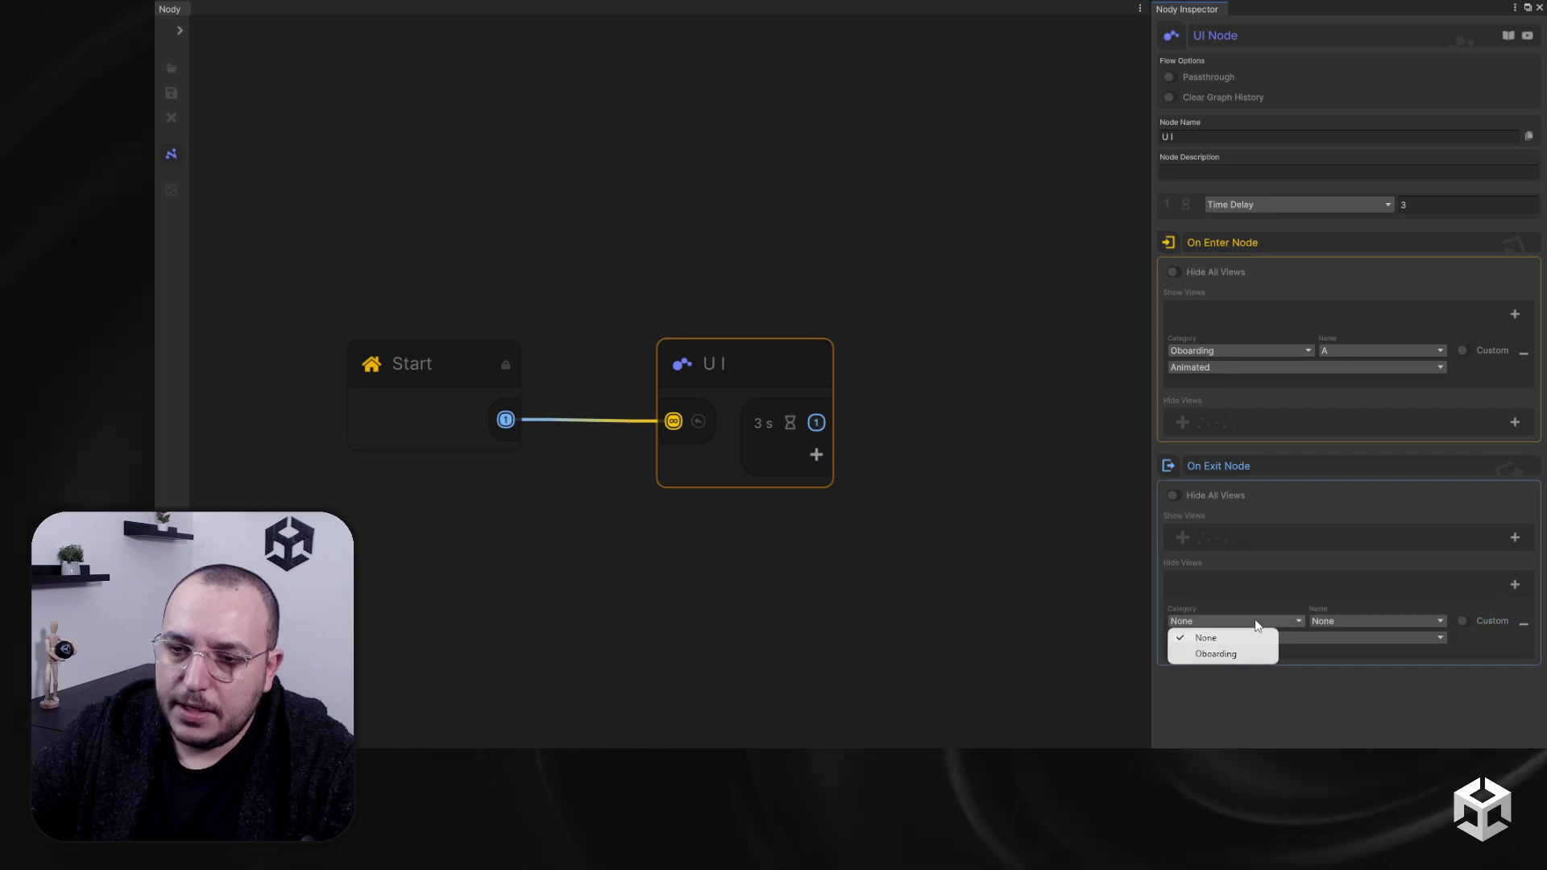
left_click(1225, 655)
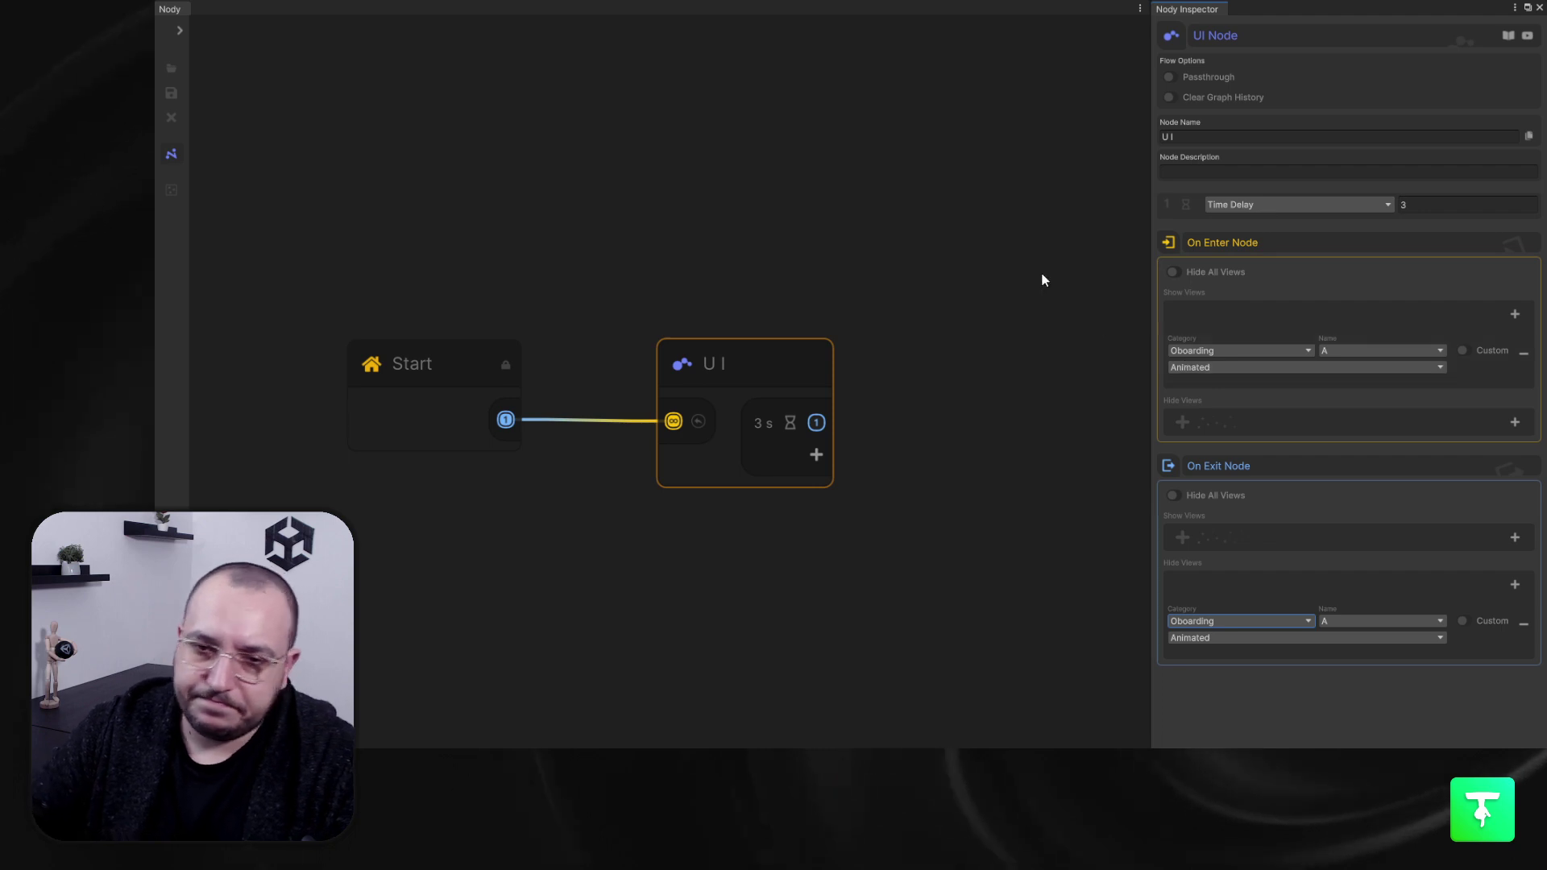
middle_click_drag(1004, 395, 726, 363)
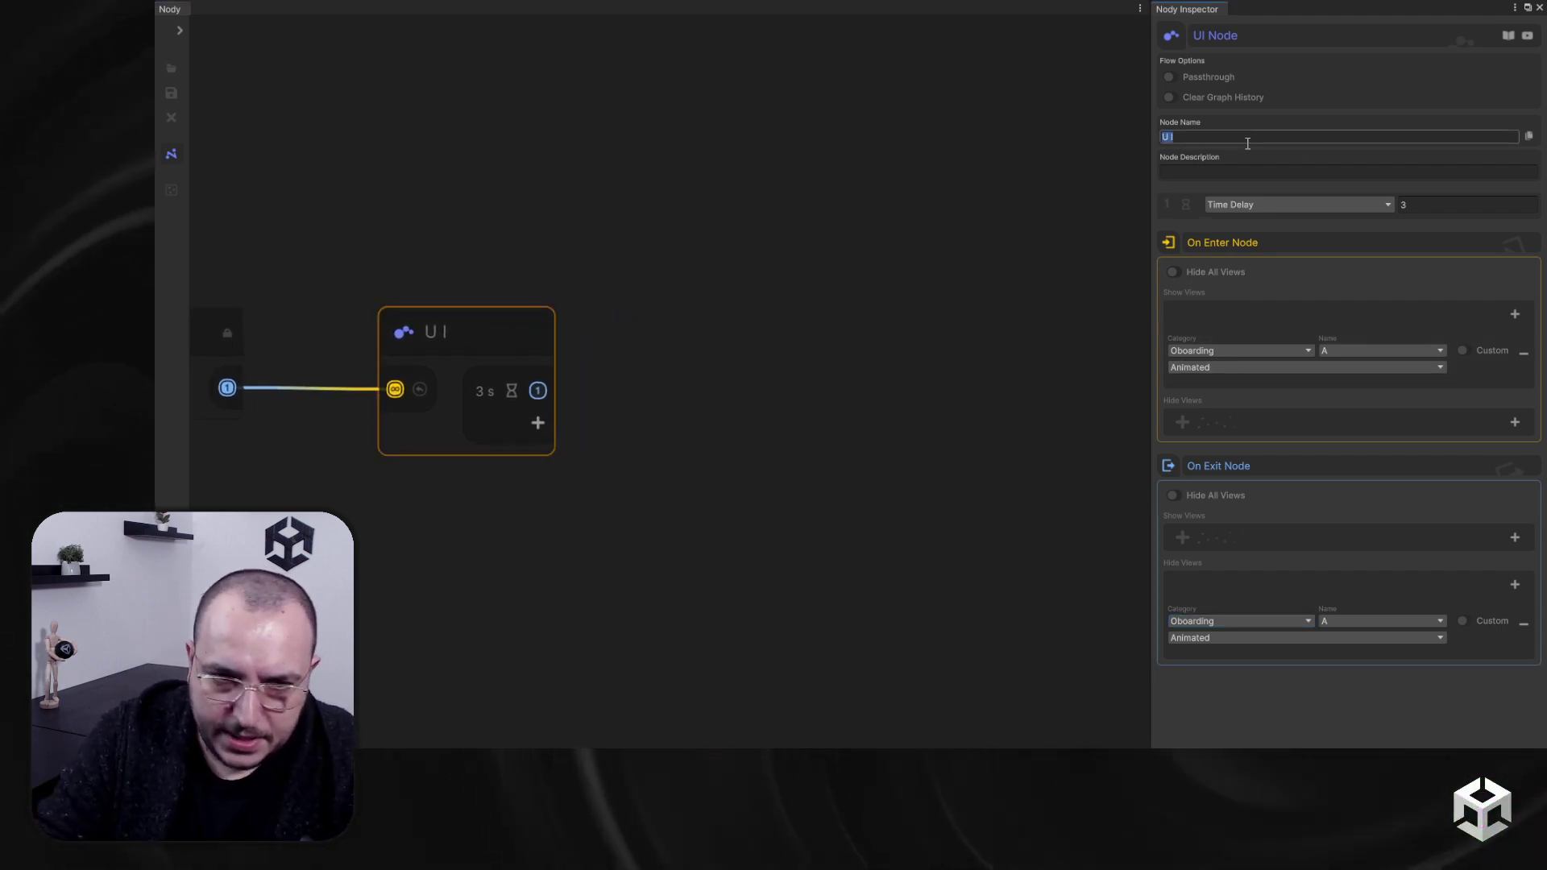
type("de A")
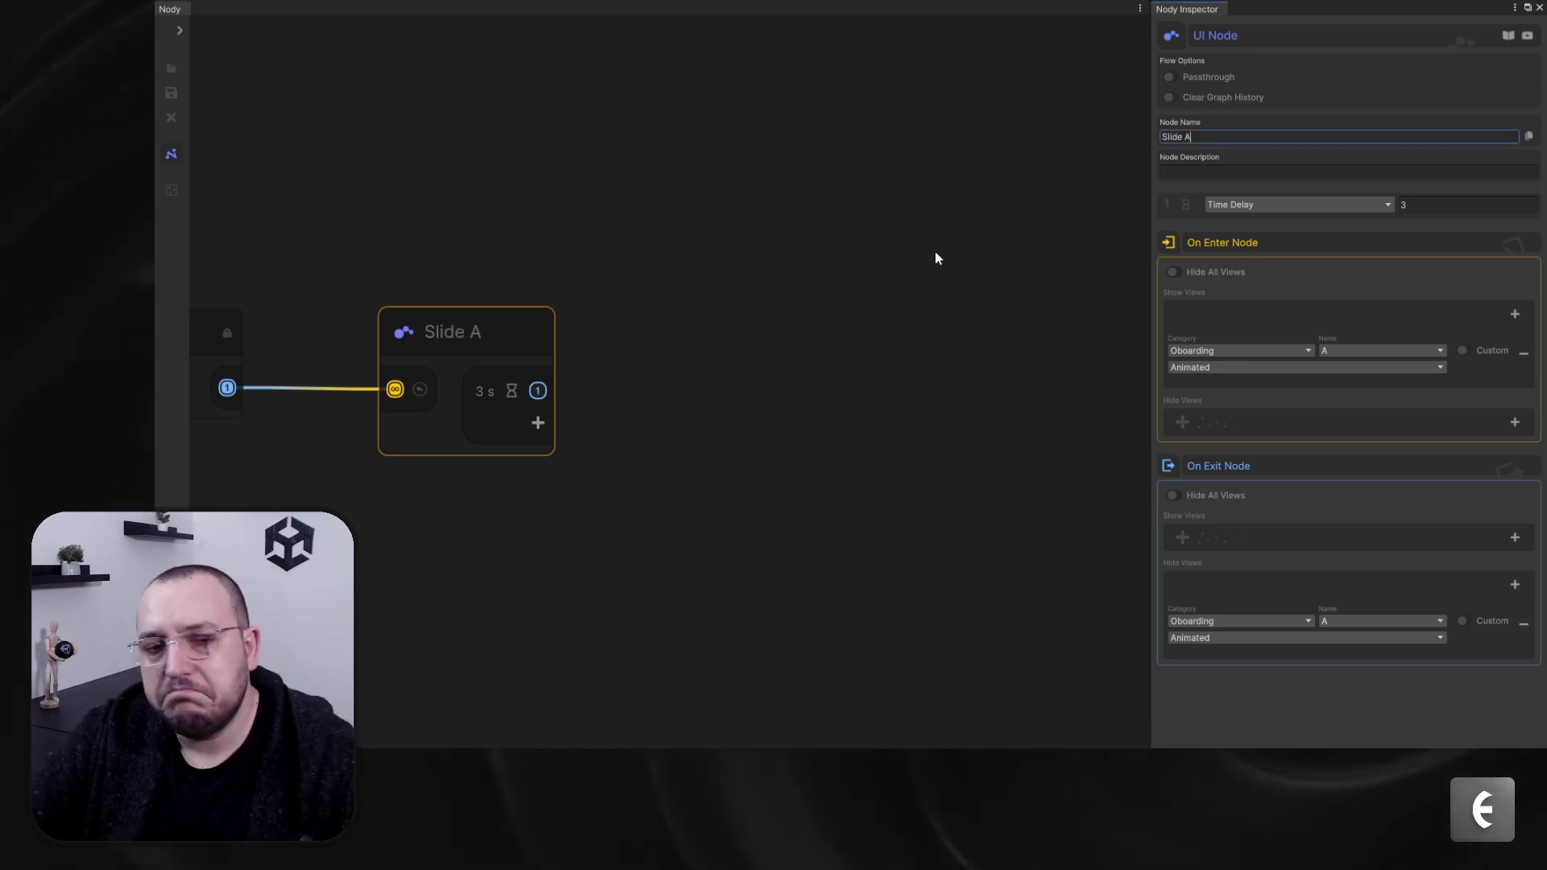
Step: Add a second UI node after Slide A, connect Slide A's 3-second output to its input and align it with Slide A
left_click(708, 359)
key("space")
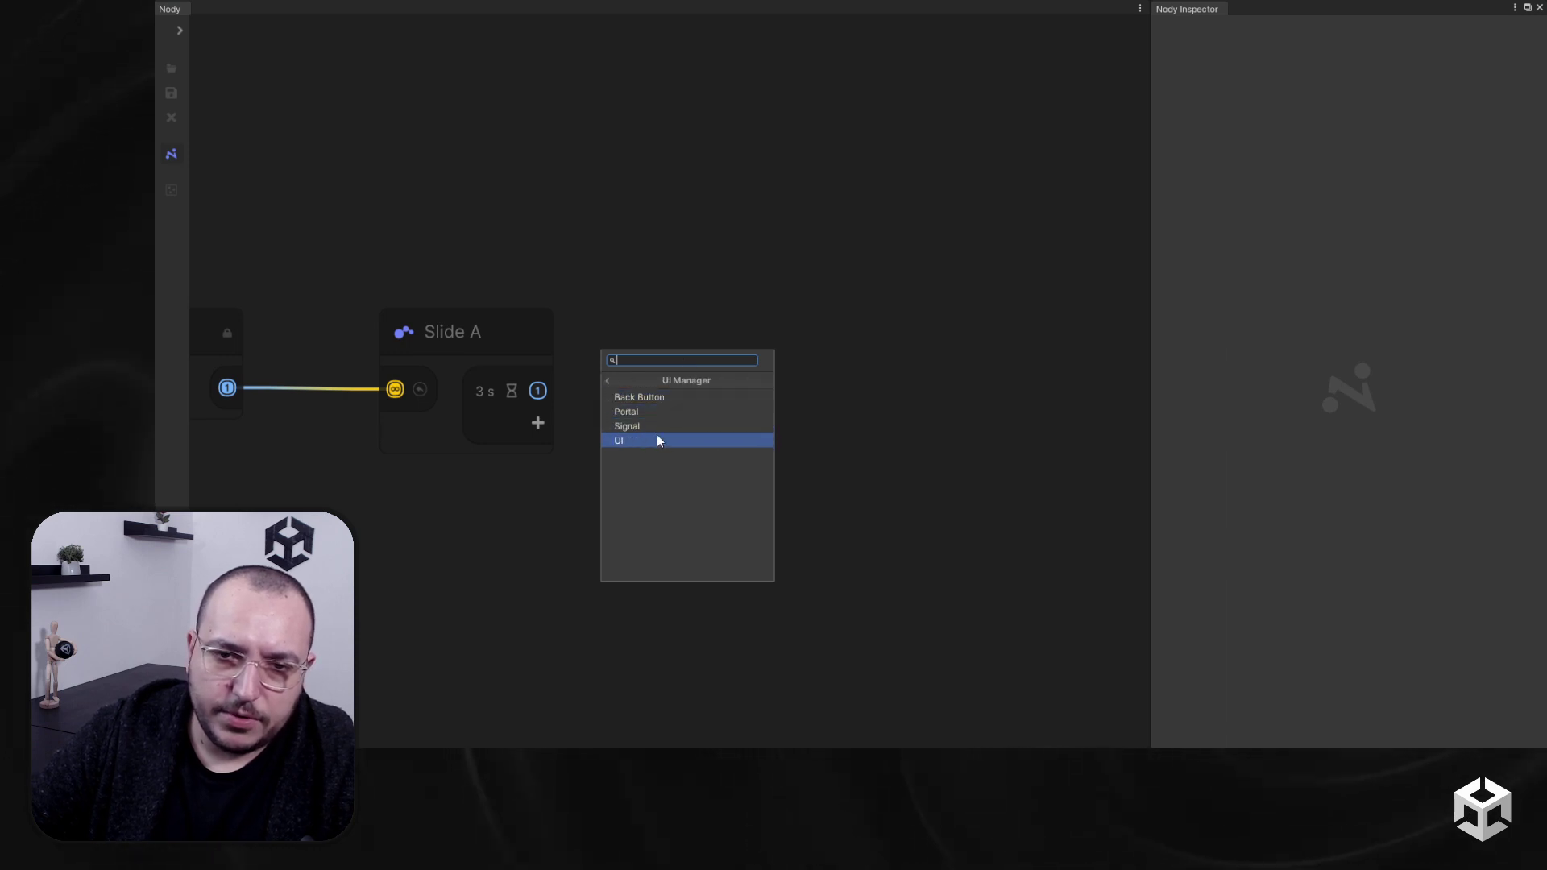
left_click(658, 440)
left_click_drag(785, 370, 795, 298)
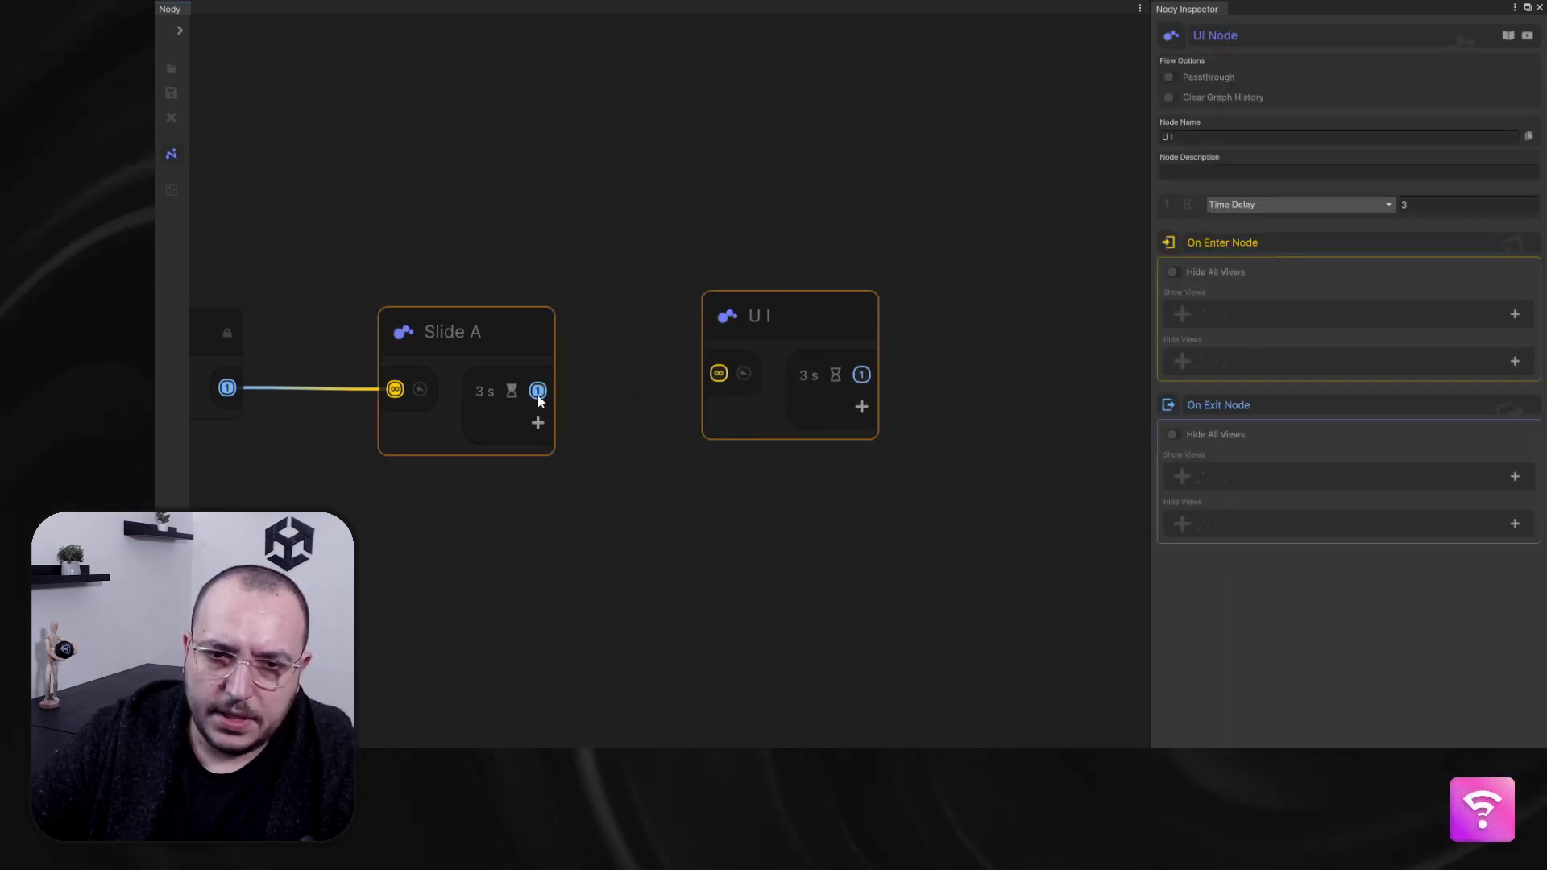
left_click_drag(538, 397, 588, 394)
left_click_drag(770, 314, 728, 327)
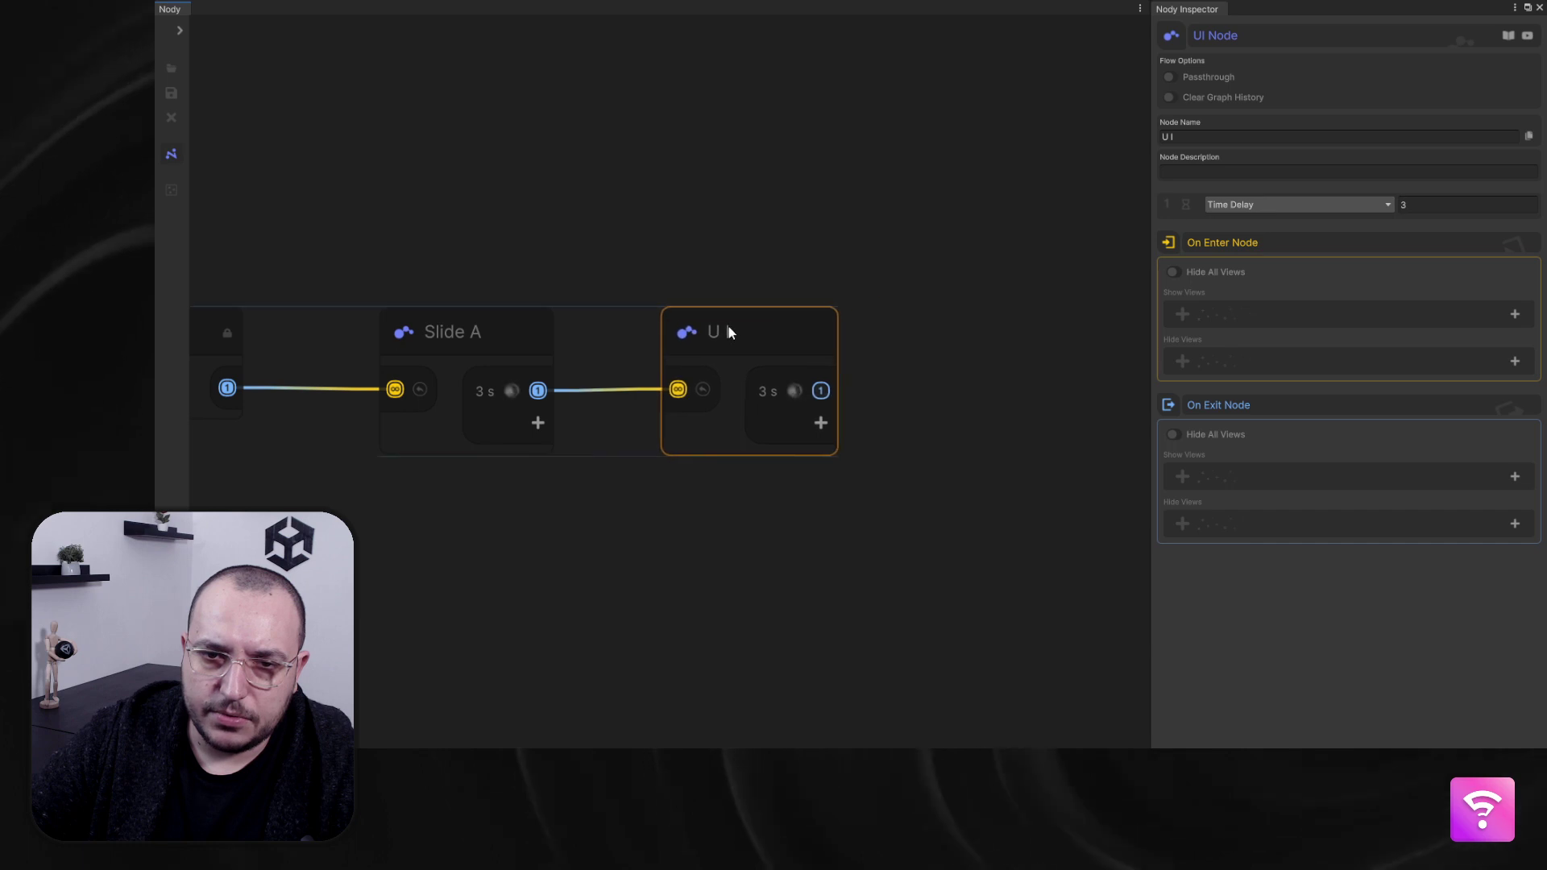
Step: Name the second UI node Side B
left_click(1245, 137)
type("Sl")
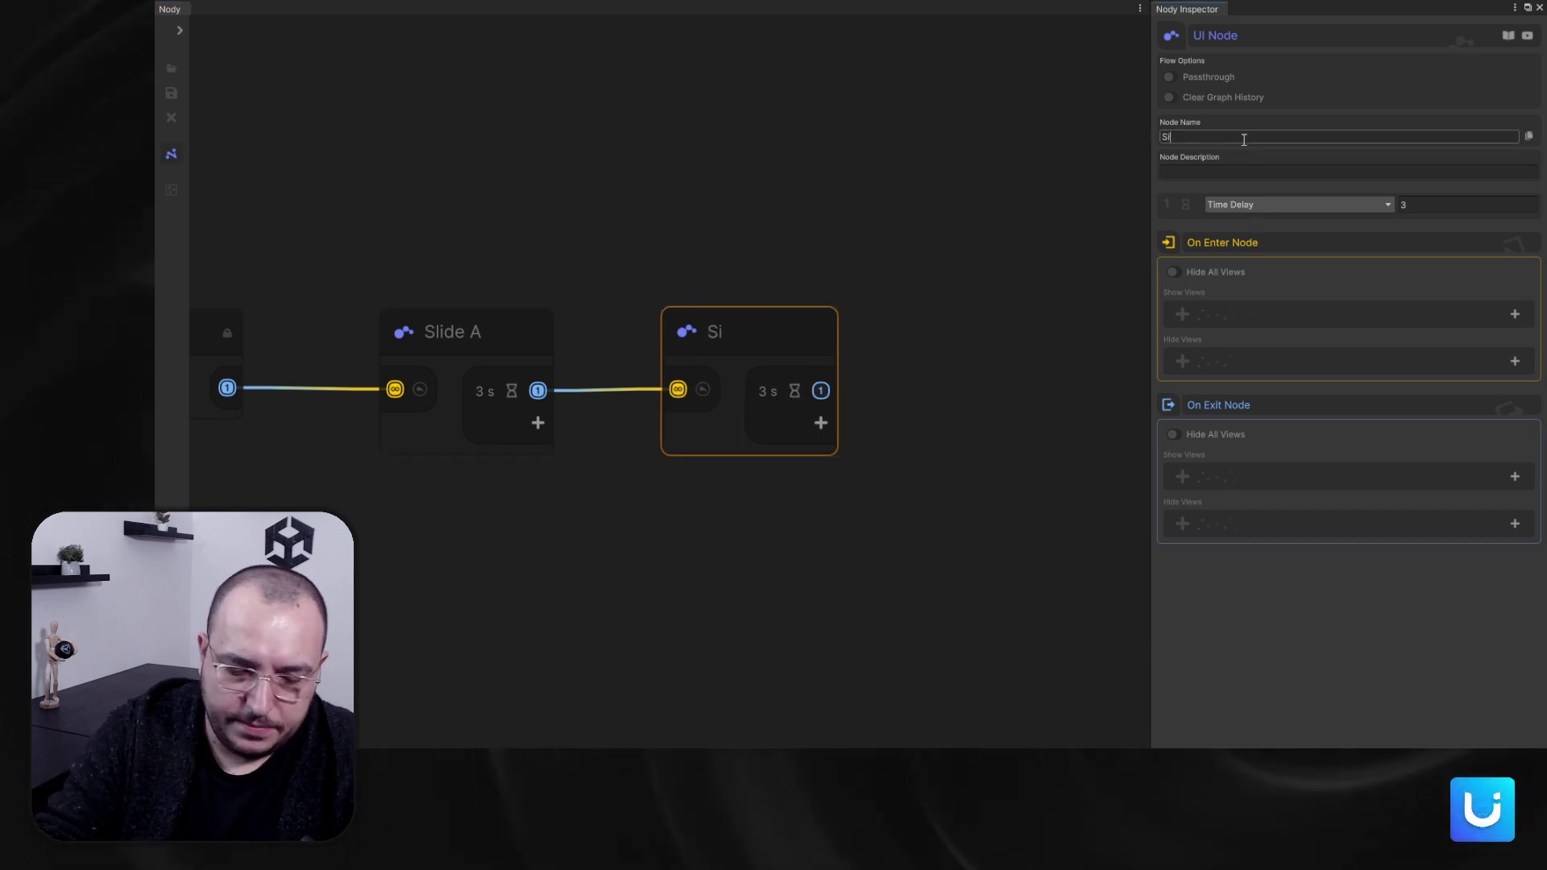
type("de B")
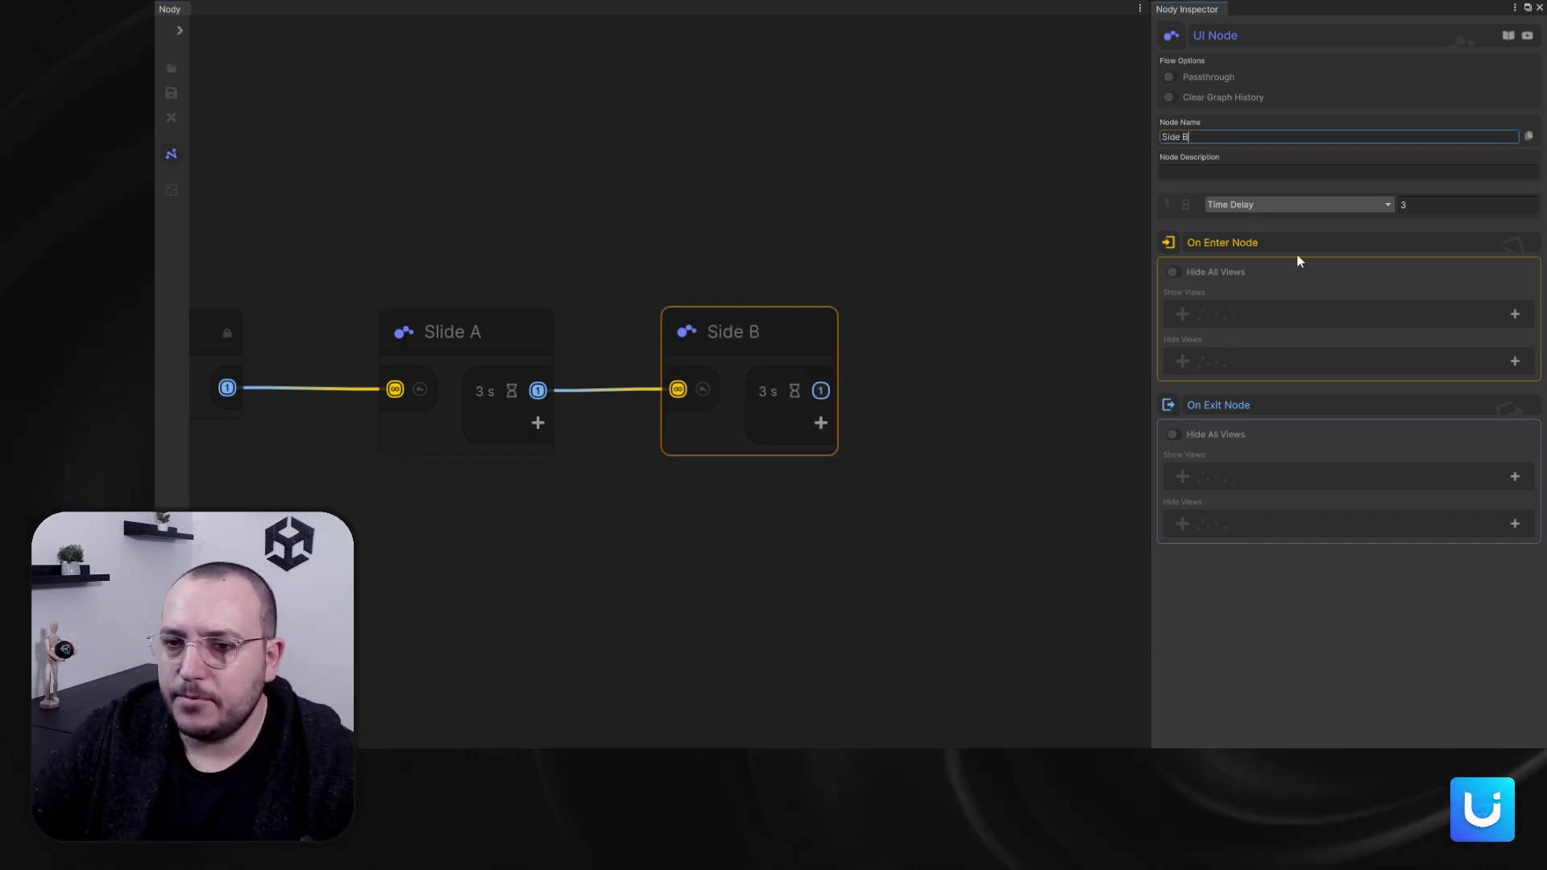
Step: Set the Side B node to show the view with category Oboarding and name B when it is entered
left_click(1516, 314)
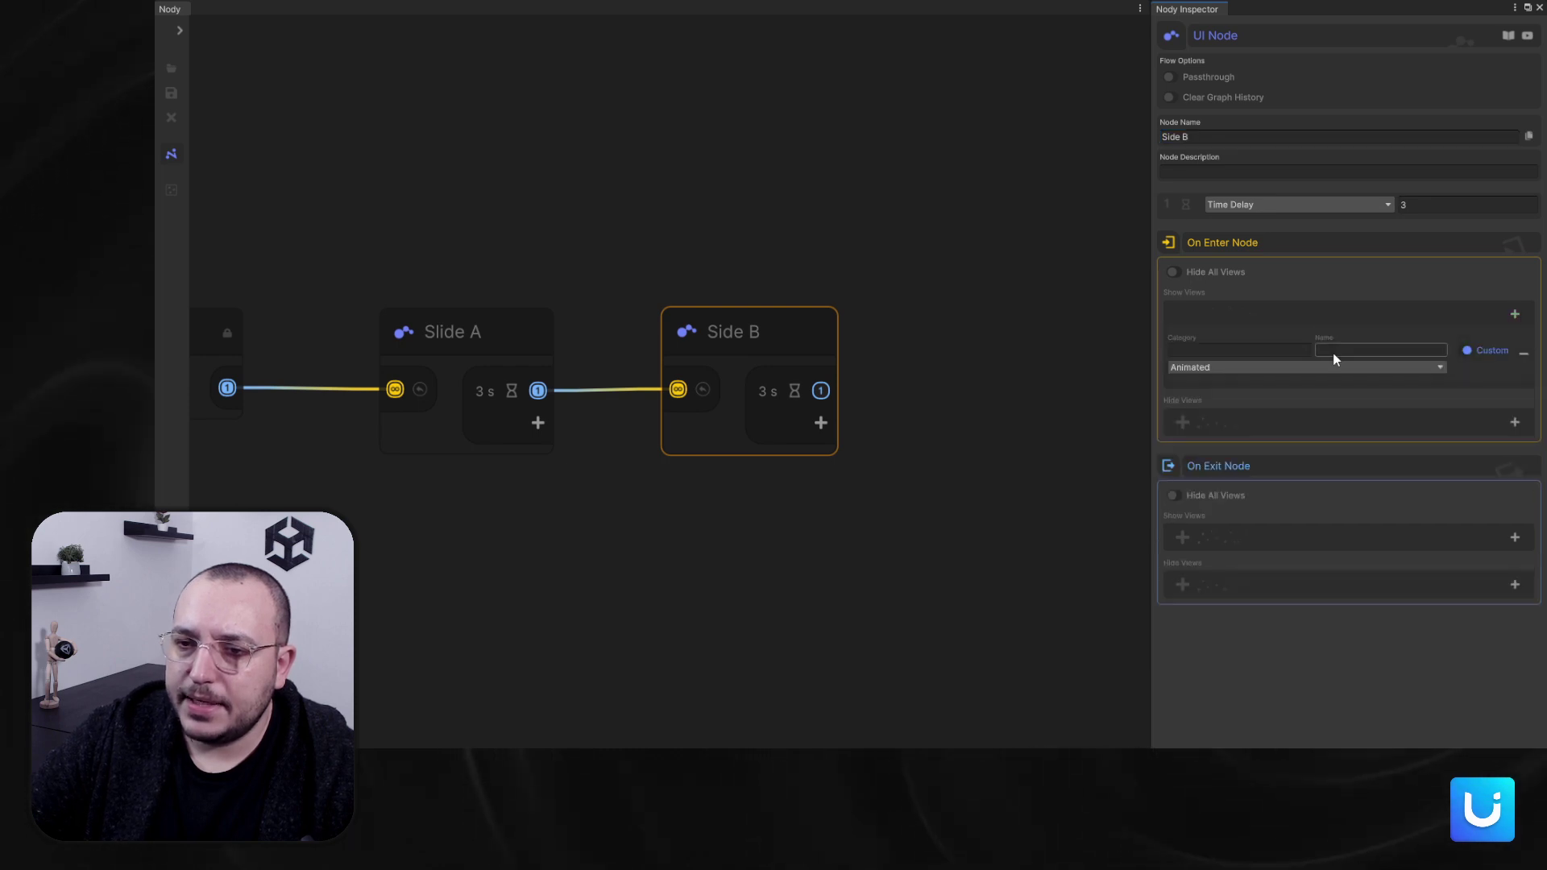
left_click(1497, 350)
left_click(1216, 352)
left_click(1206, 380)
left_click(1364, 352)
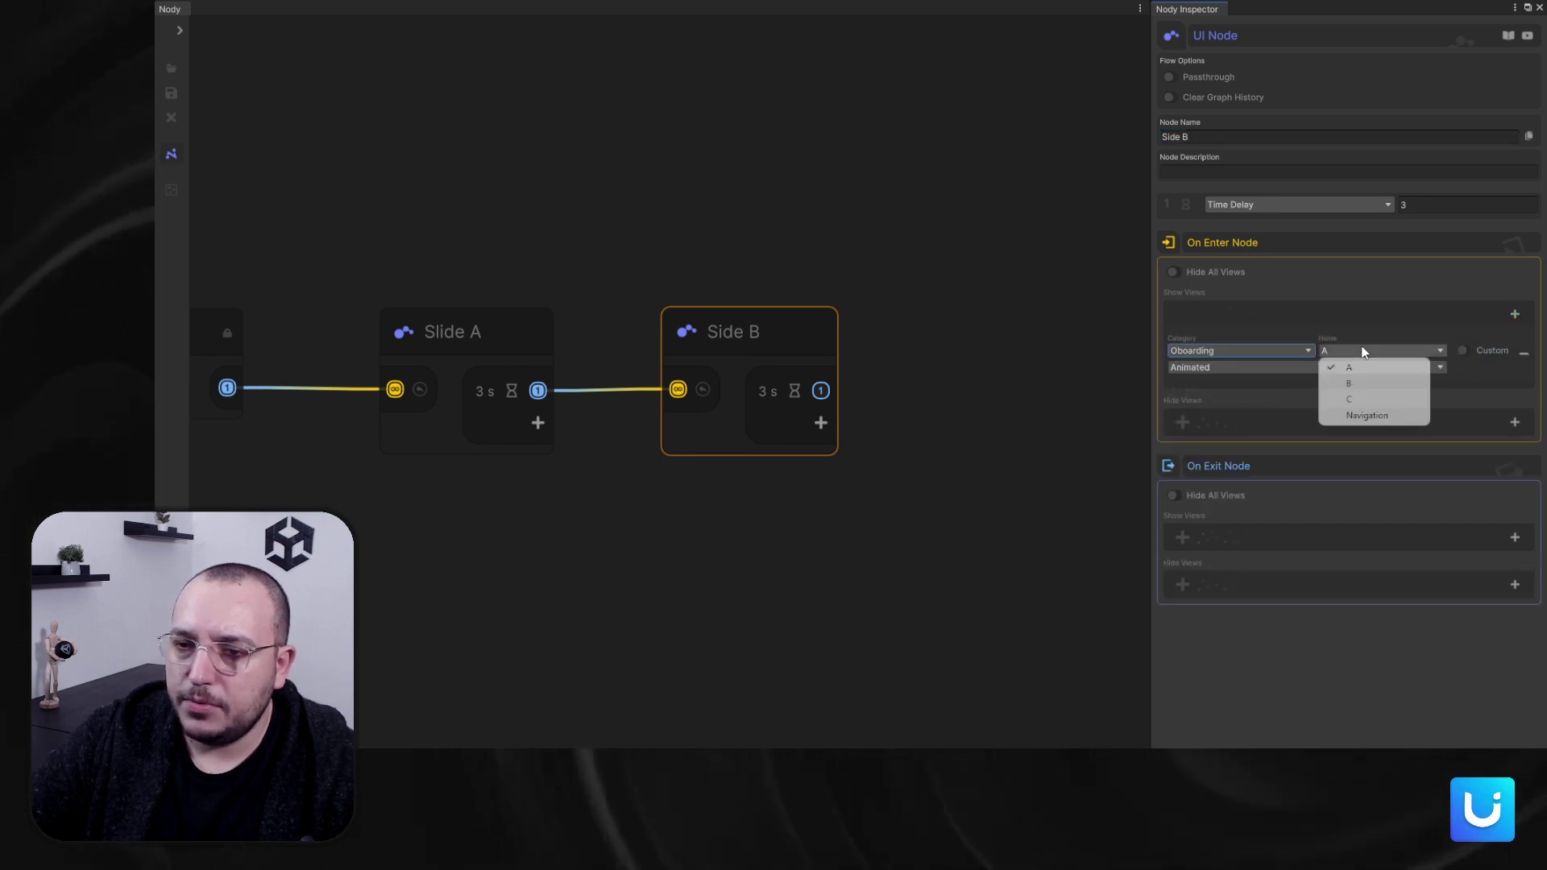
left_click(1362, 384)
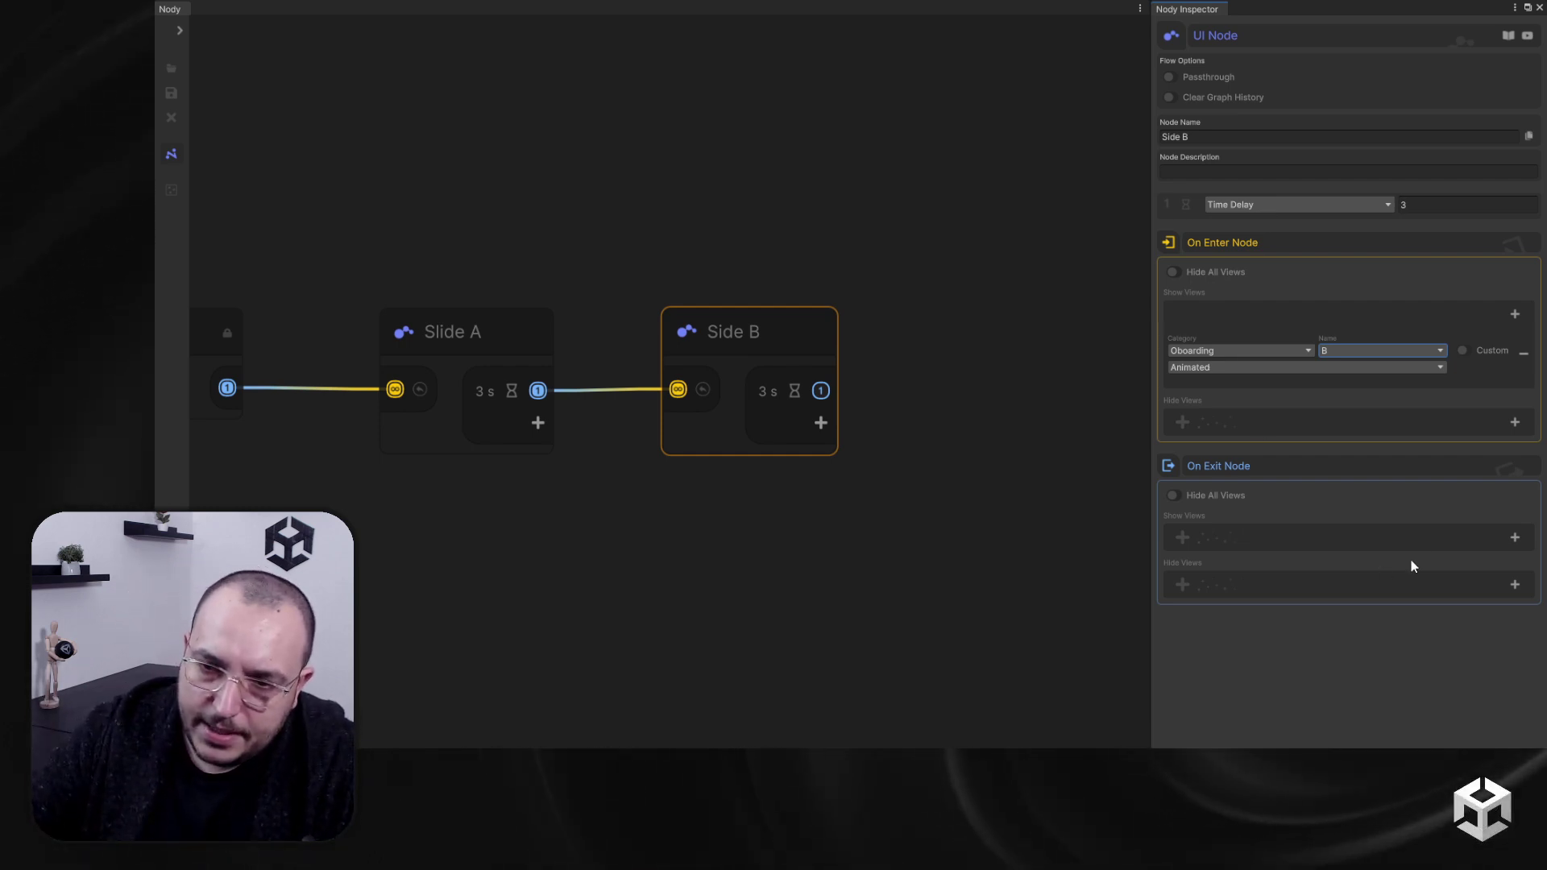
Step: Set the Side B node to hide the Oboarding B view when it is exited
left_click(1515, 586)
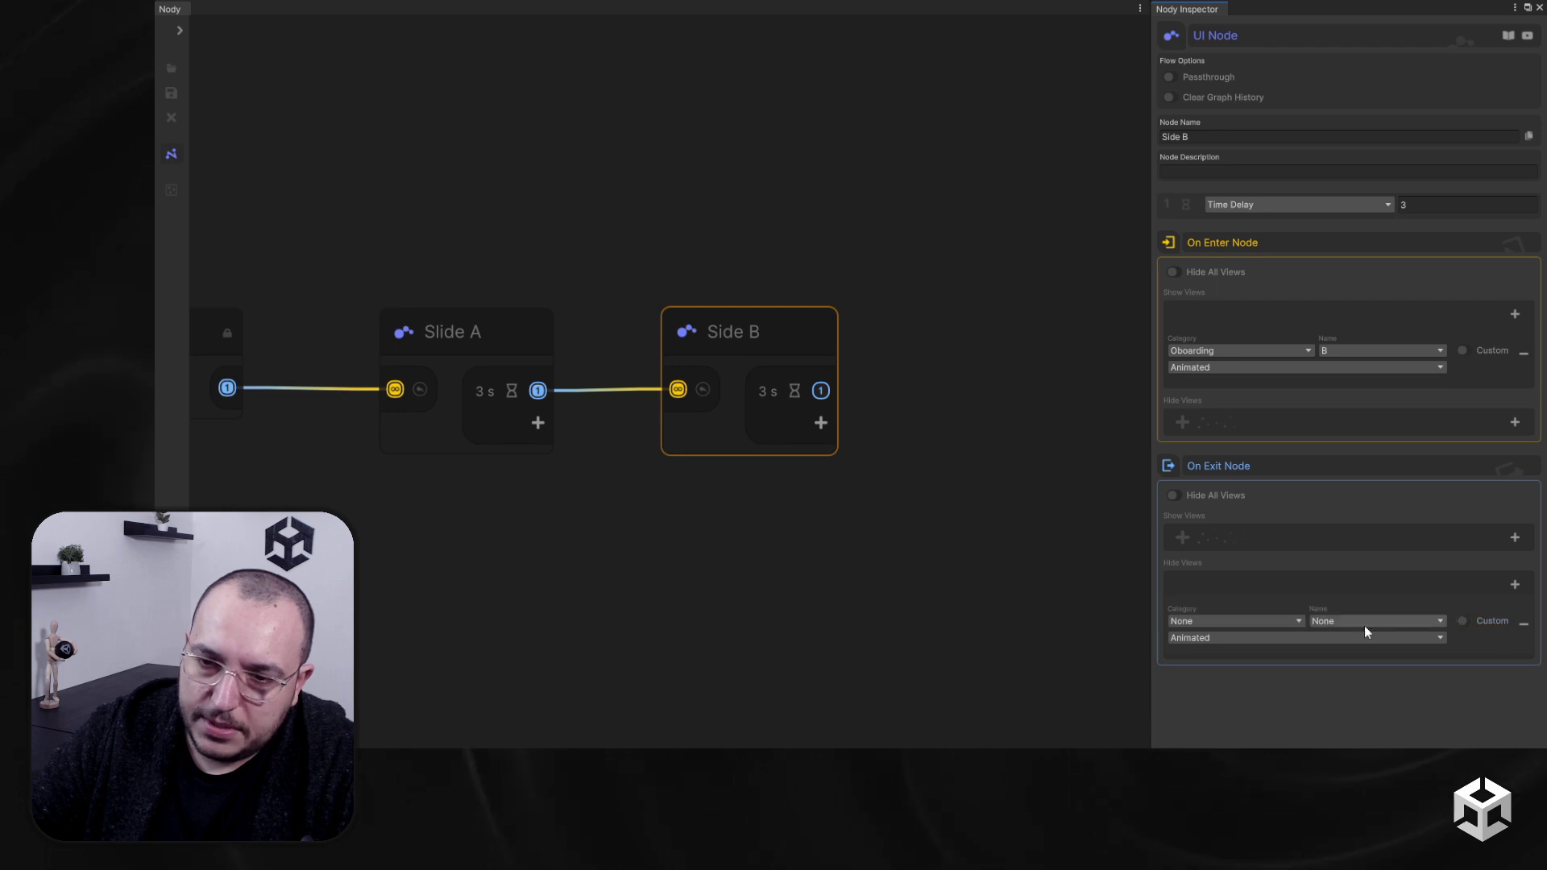
left_click(1233, 621)
left_click(1197, 654)
left_click(1370, 621)
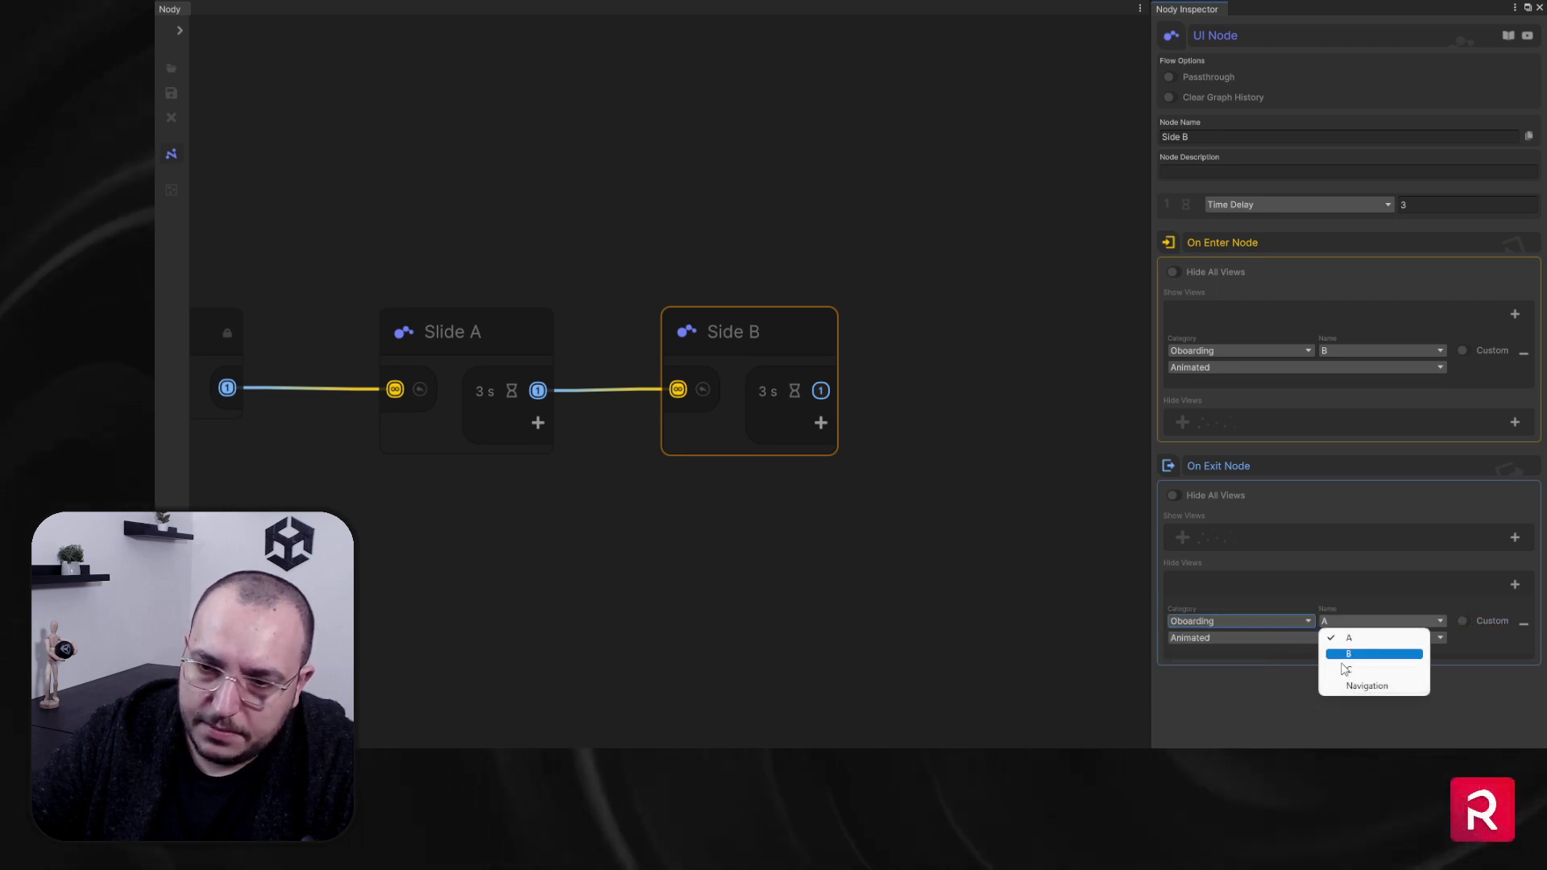
left_click(1354, 655)
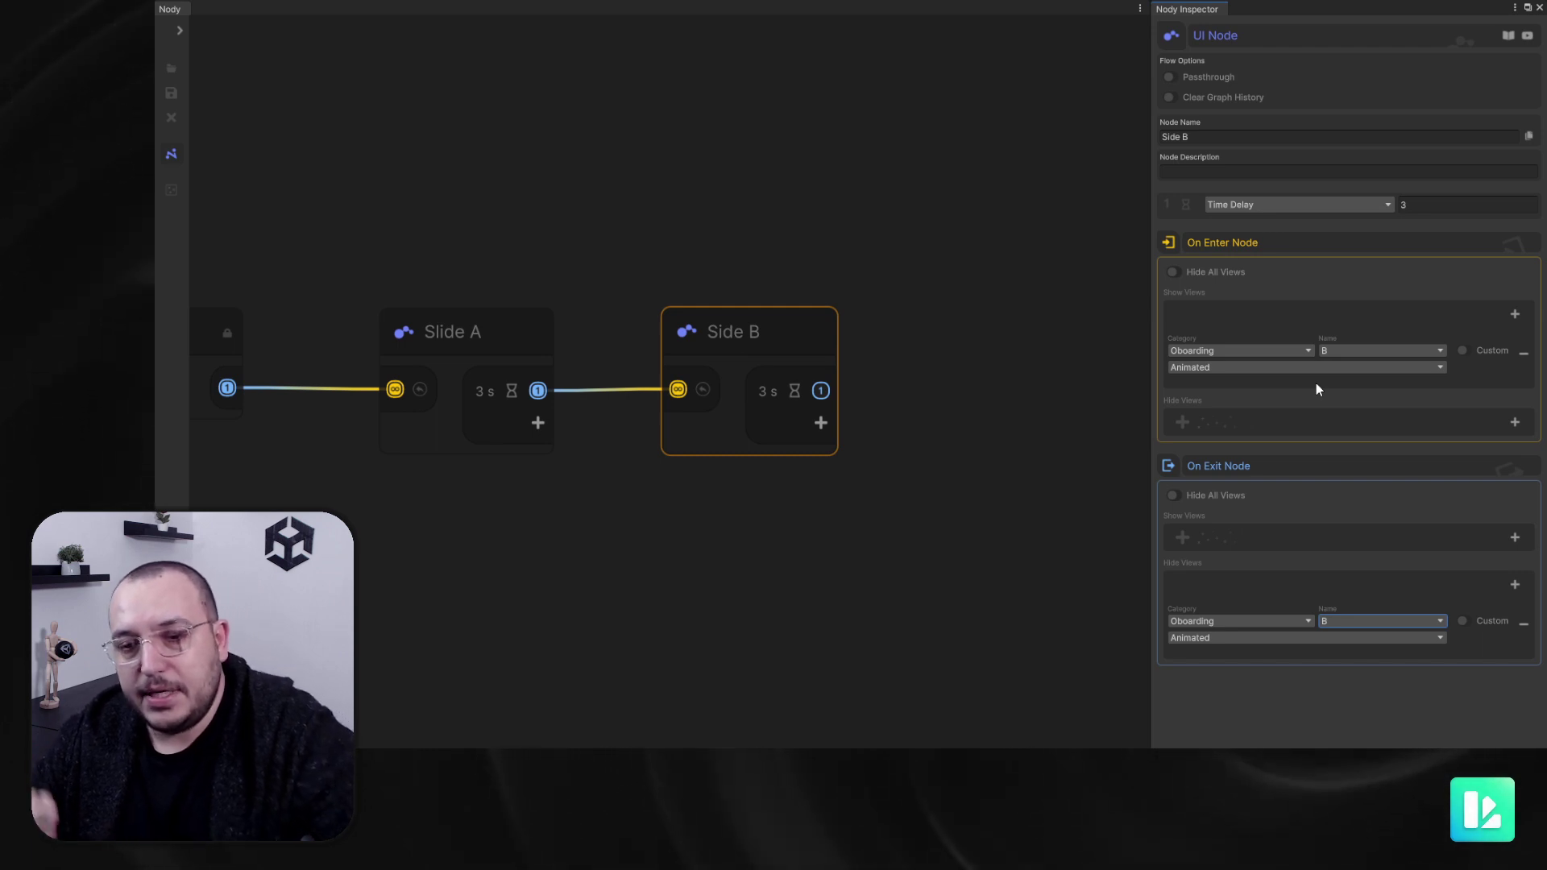
Step: Add a third UI node after Side B, connect Side B's 3-second output to its input and align it with Side B
left_click(952, 385)
key("space")
type("ui")
key("Return")
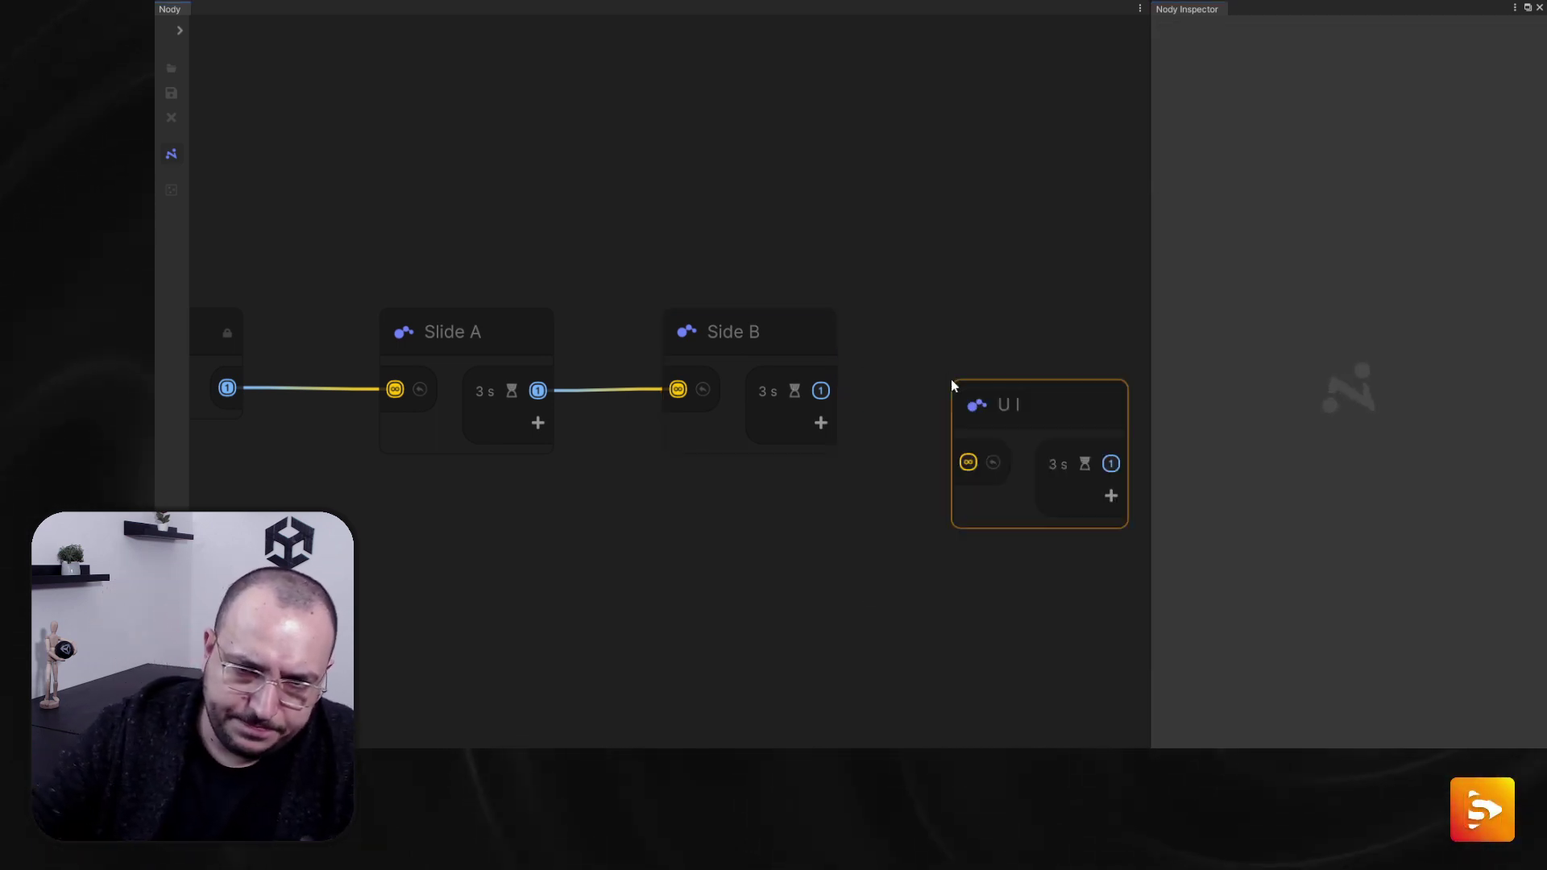
left_click_drag(952, 385, 966, 306)
middle_click_drag(966, 307, 722, 322)
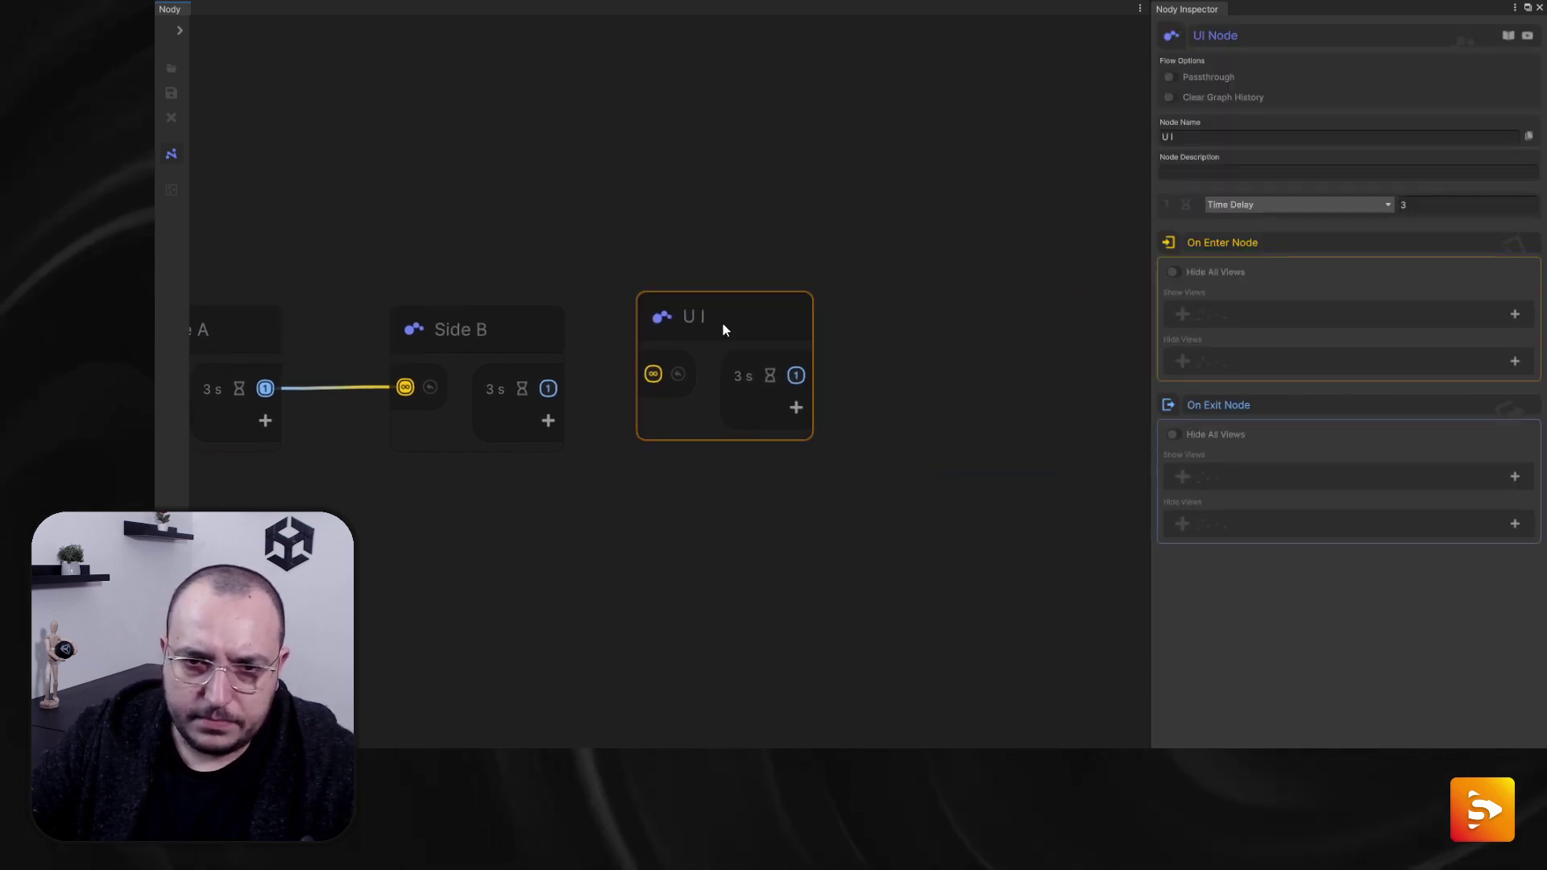
left_click_drag(722, 323, 760, 330)
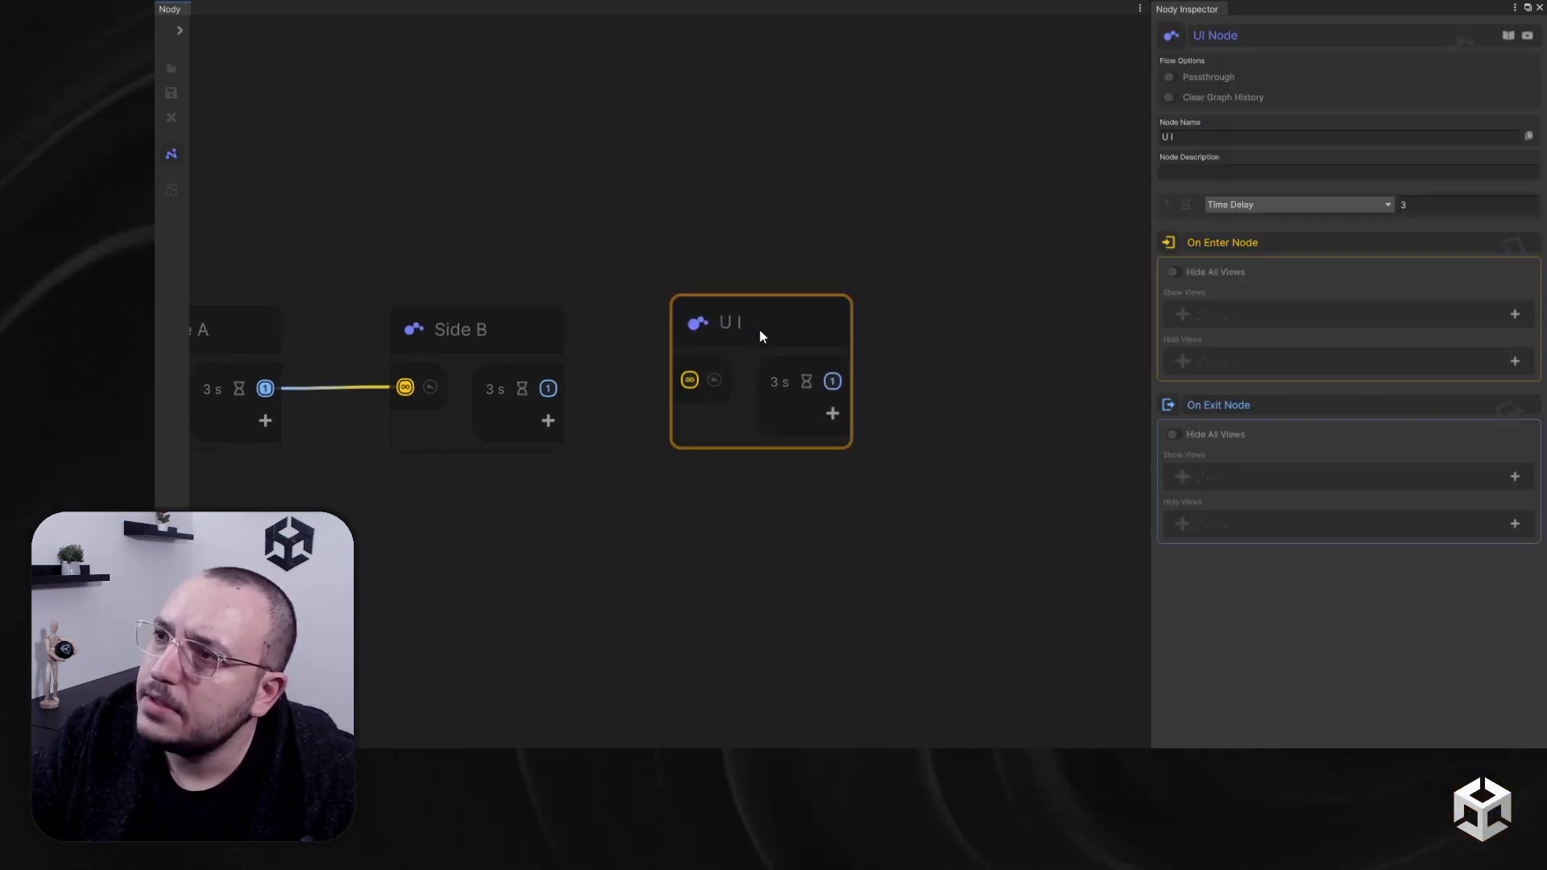
left_click_drag(548, 389, 689, 380)
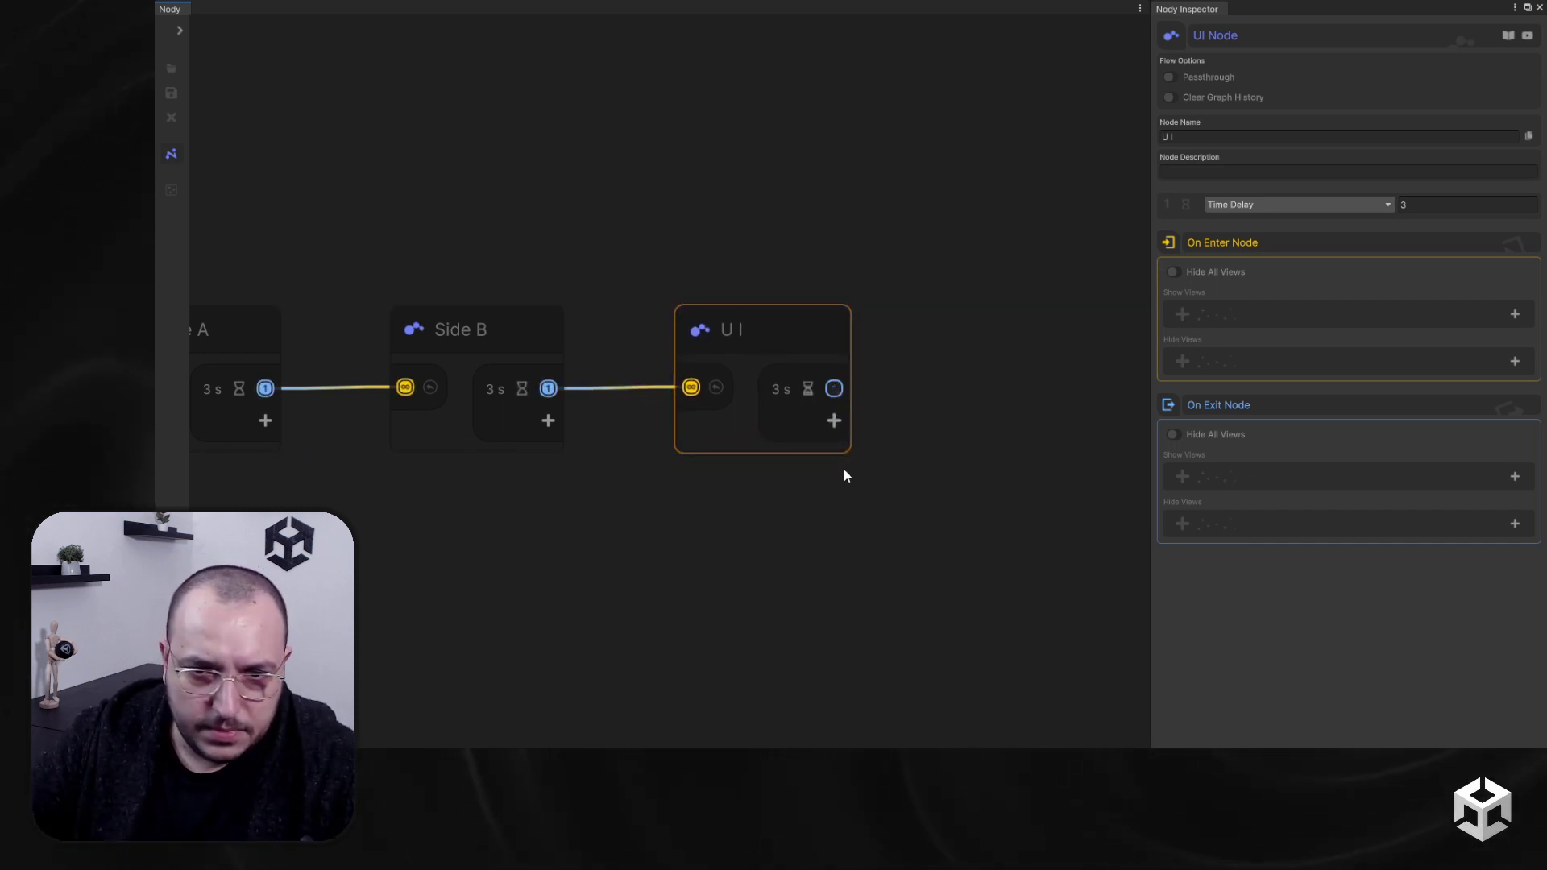
Step: Set the third UI node to show the view with category Oboarding and name C when it is entered
left_click(1515, 315)
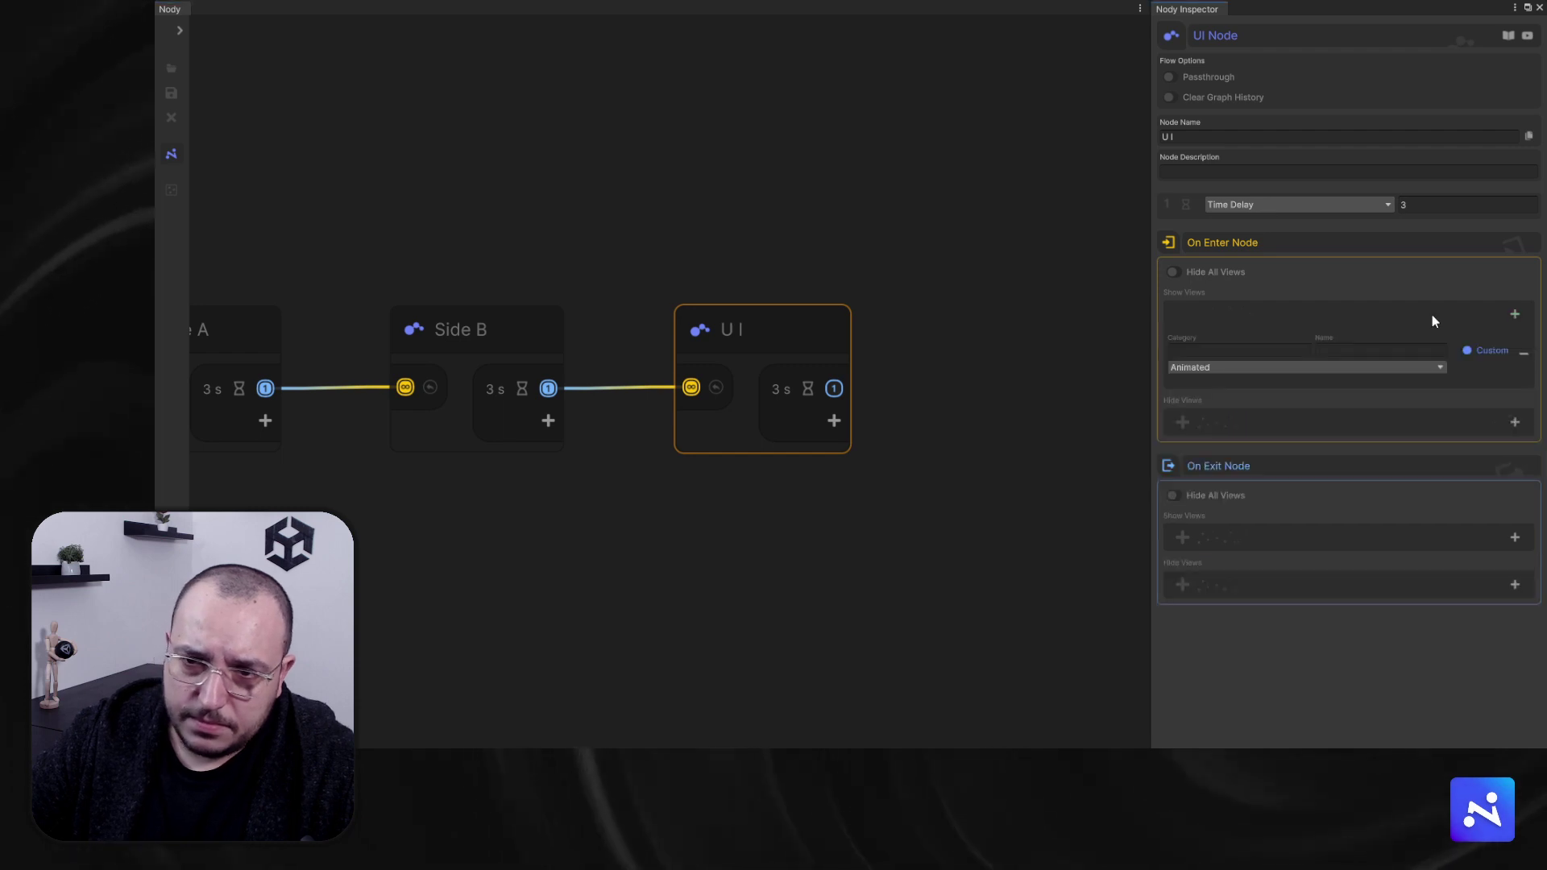
left_click(1216, 384)
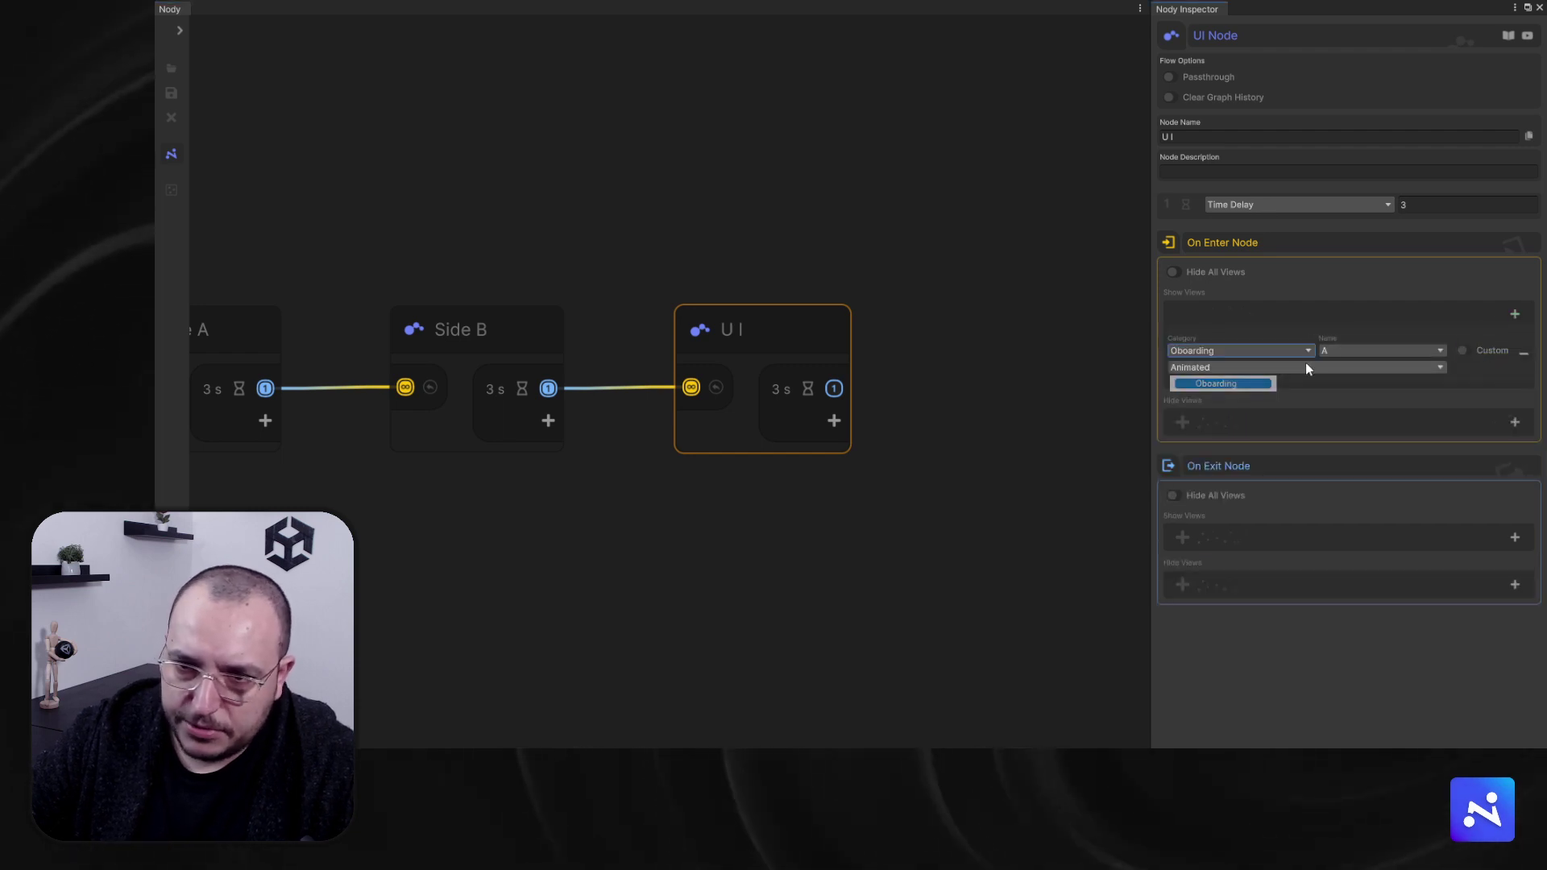
left_click(1378, 351)
left_click(1370, 401)
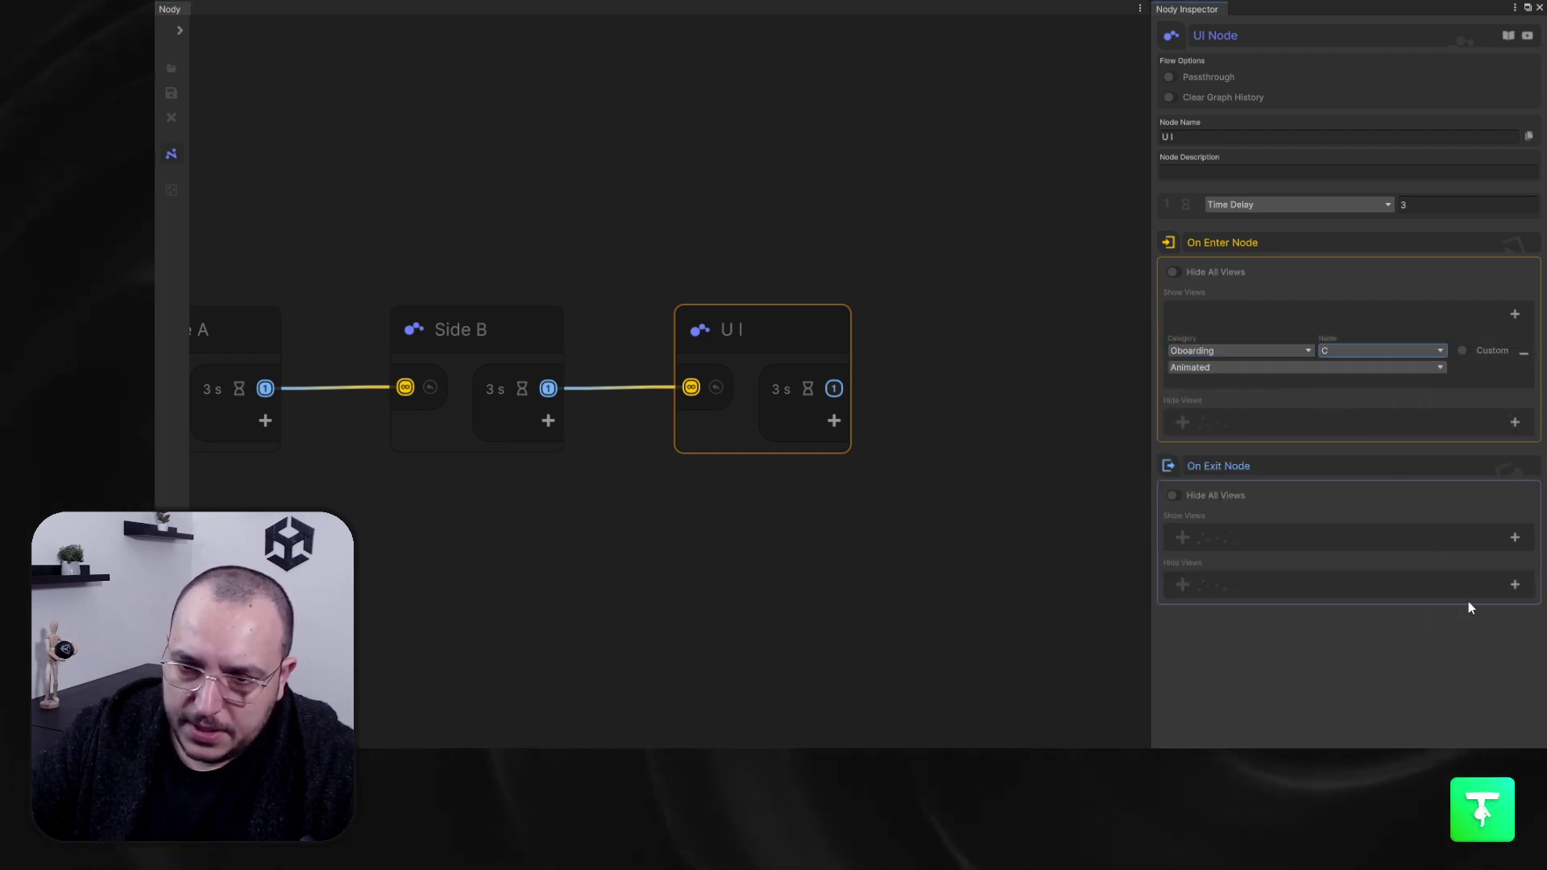
Step: Set the third UI node to hide the Oboarding C view when it is exited
left_click(1516, 585)
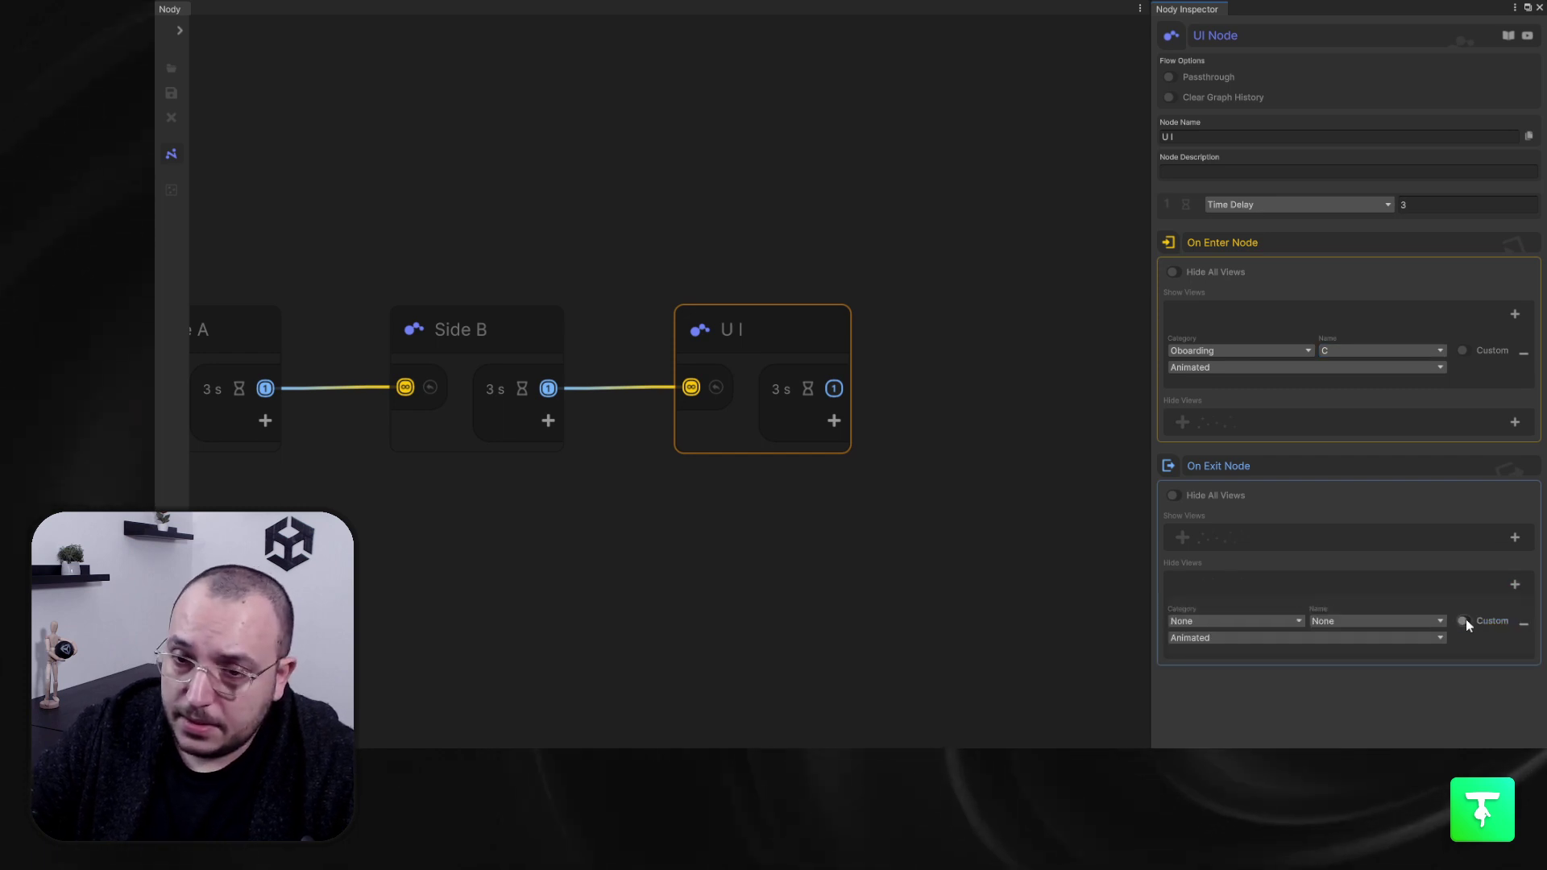
left_click(1230, 621)
left_click(1216, 653)
left_click(1349, 623)
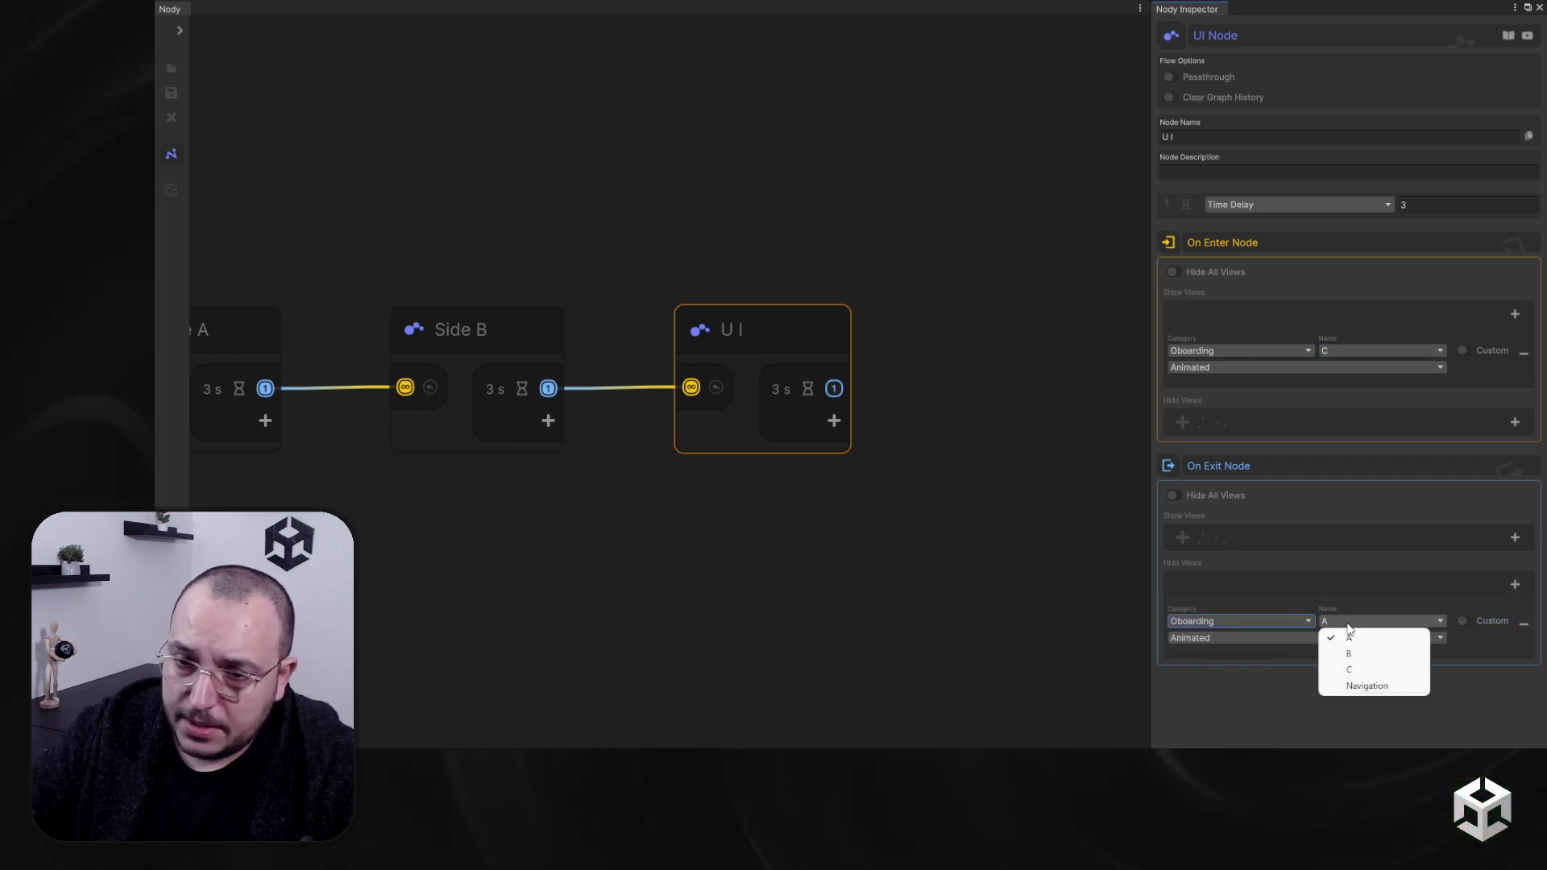
left_click(1352, 671)
Step: Name the third UI node Slide C
left_click(925, 520)
middle_click_drag(491, 519, 596, 526)
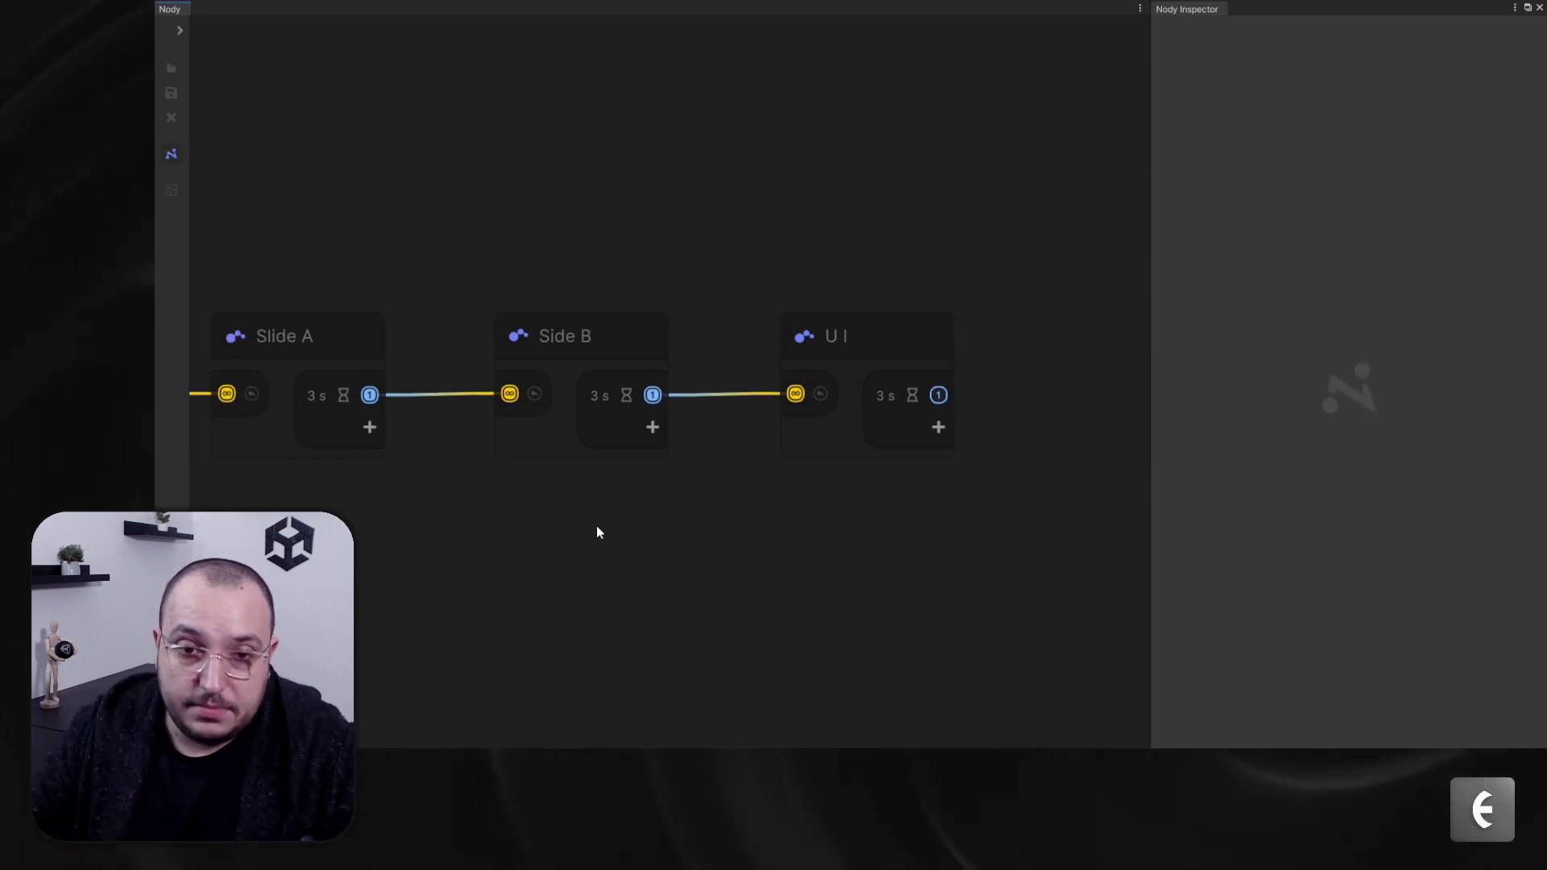
middle_click_drag(626, 529, 690, 543)
left_click(577, 355)
left_click(886, 348)
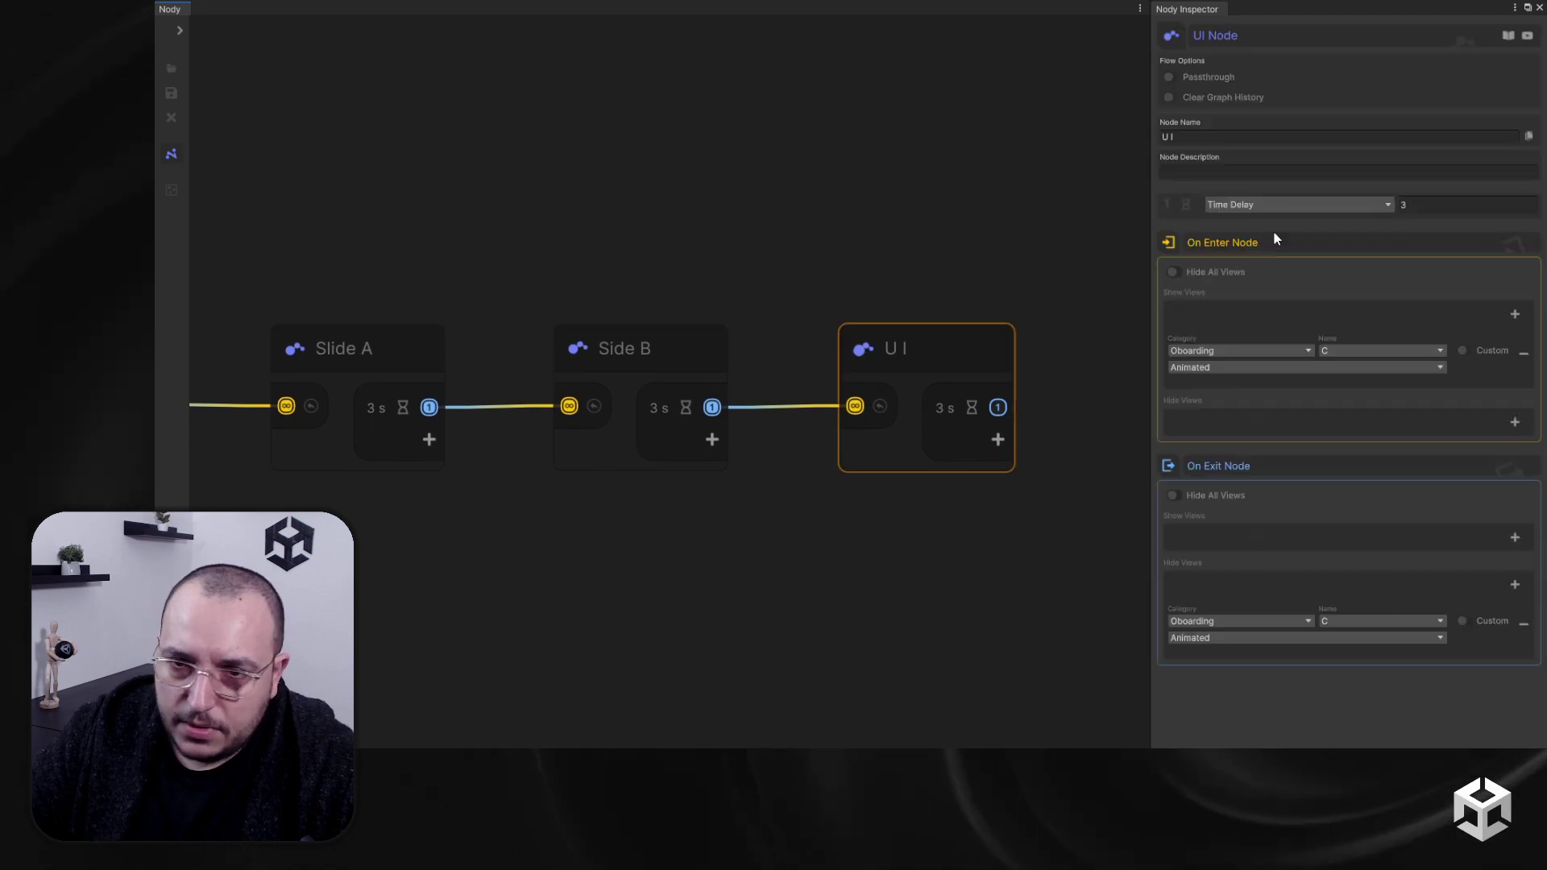
type("Sli")
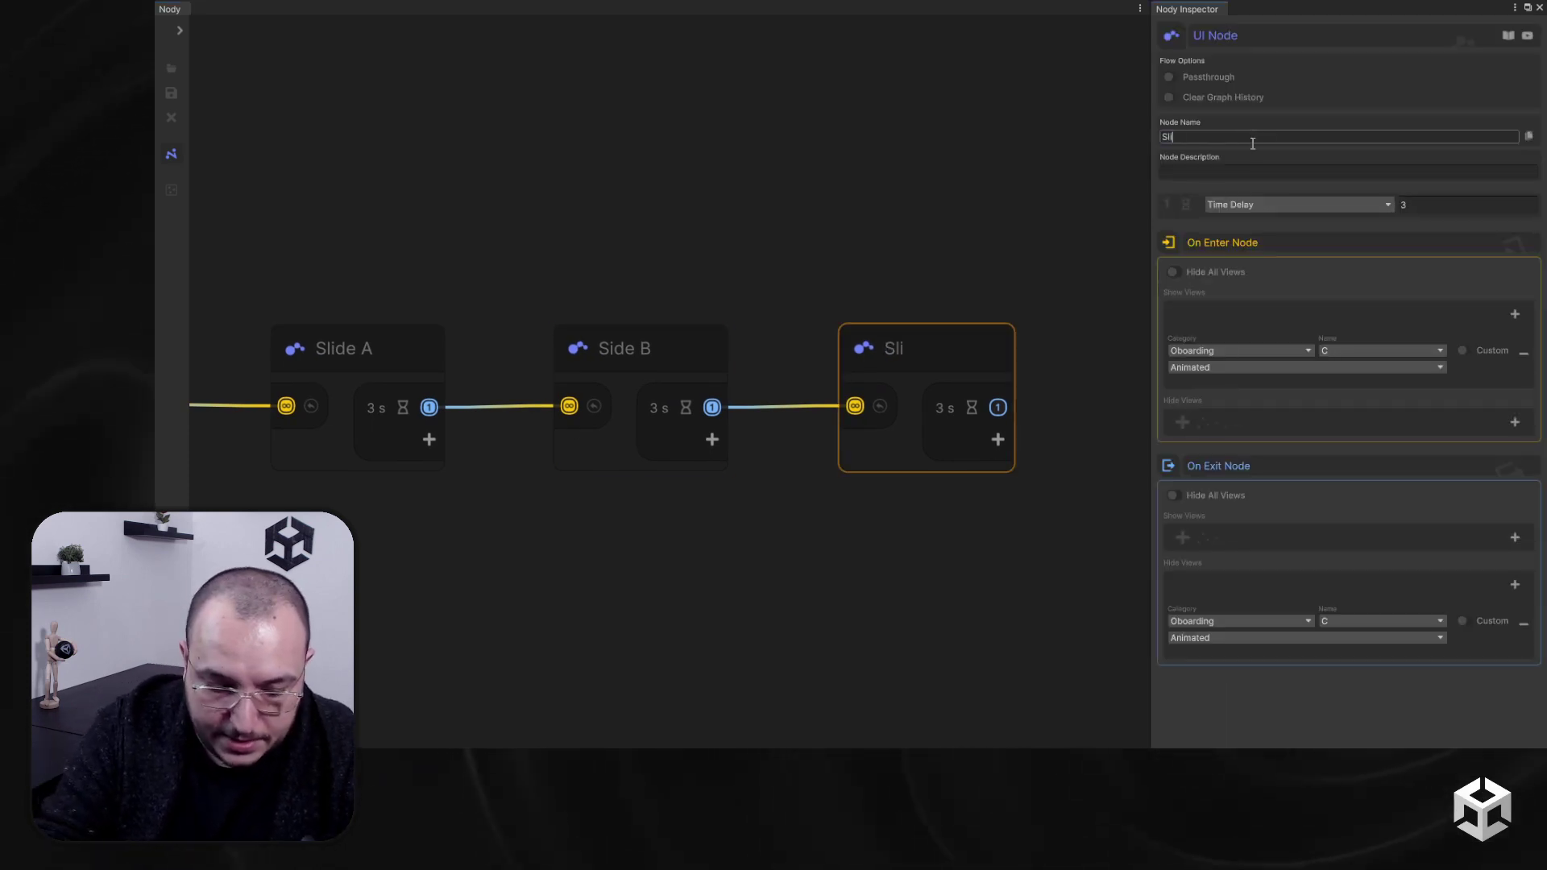
type("de C")
left_click(990, 205)
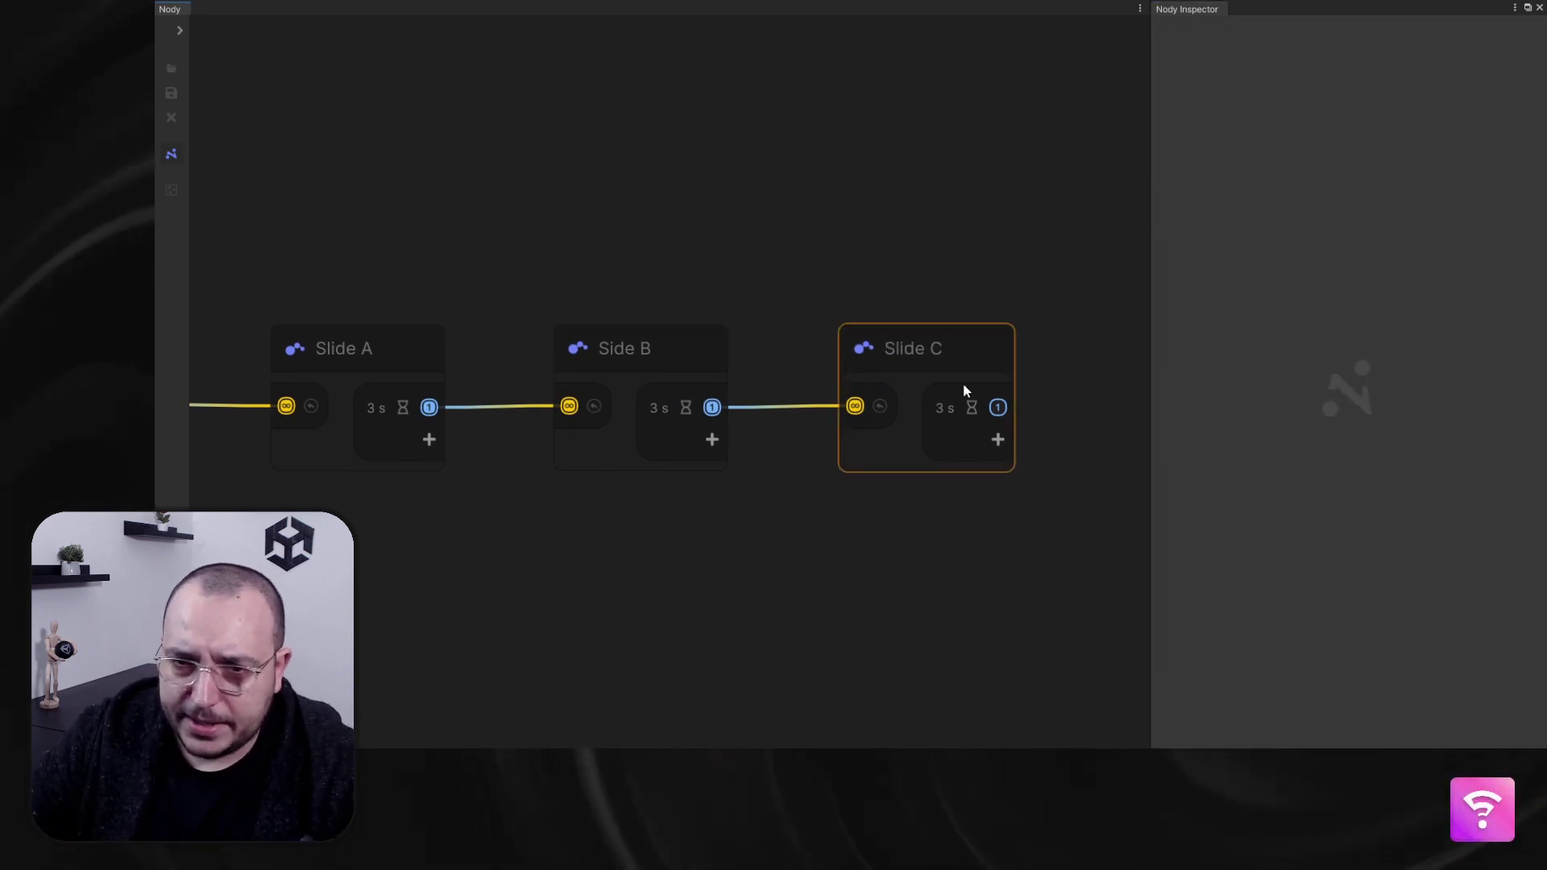
left_click(926, 361)
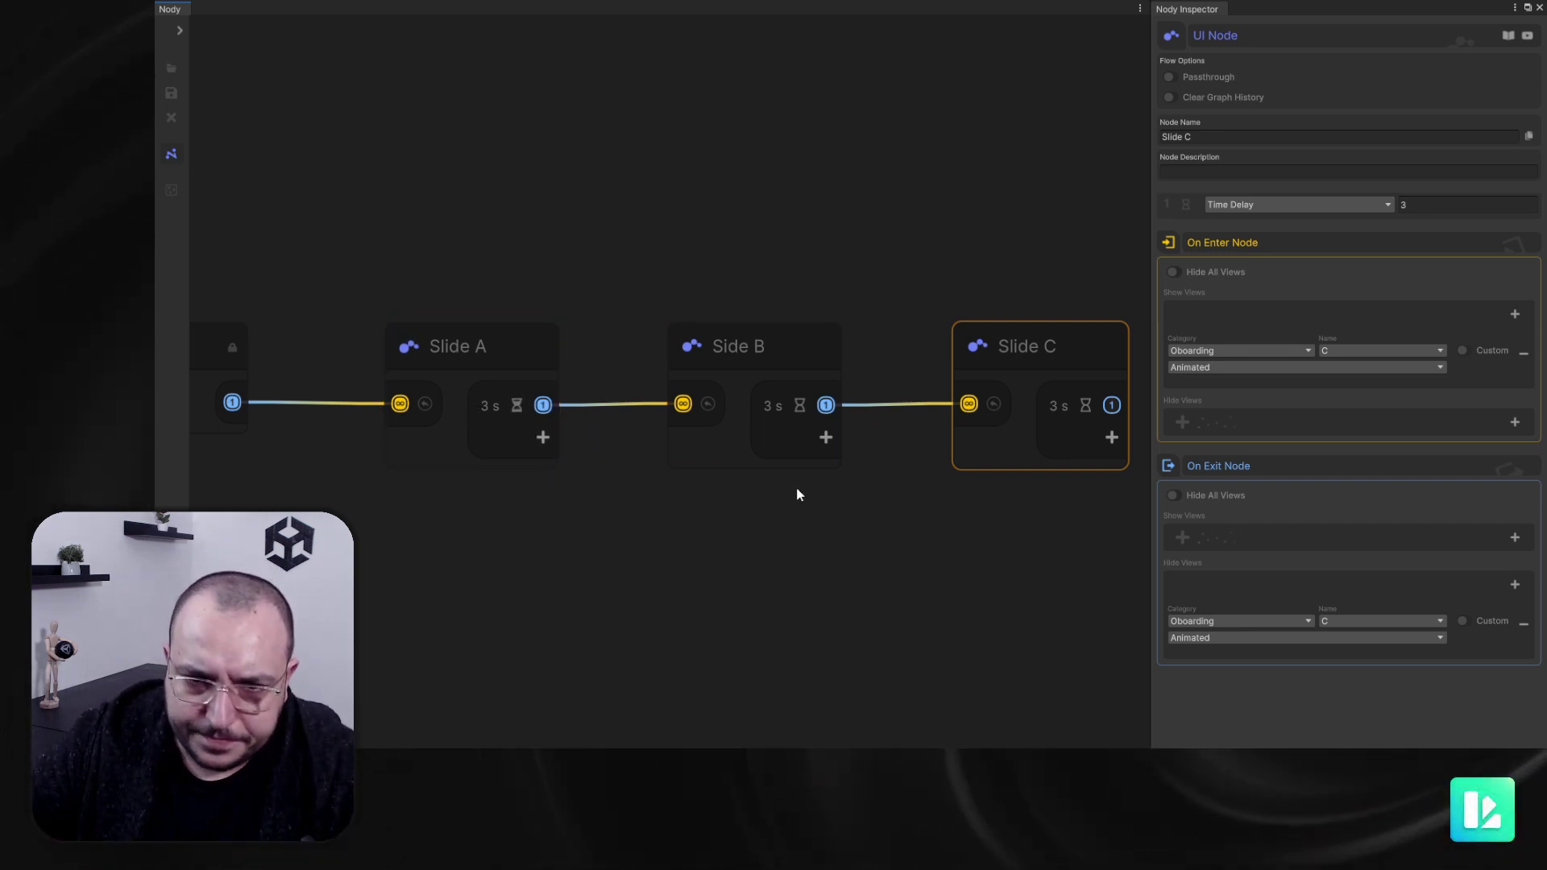
Step: Try a direct link from Slide C's 3-second output back to Slide A's input, and undo it
middle_click_drag(826, 521, 836, 450)
middle_click_drag(951, 485, 881, 488)
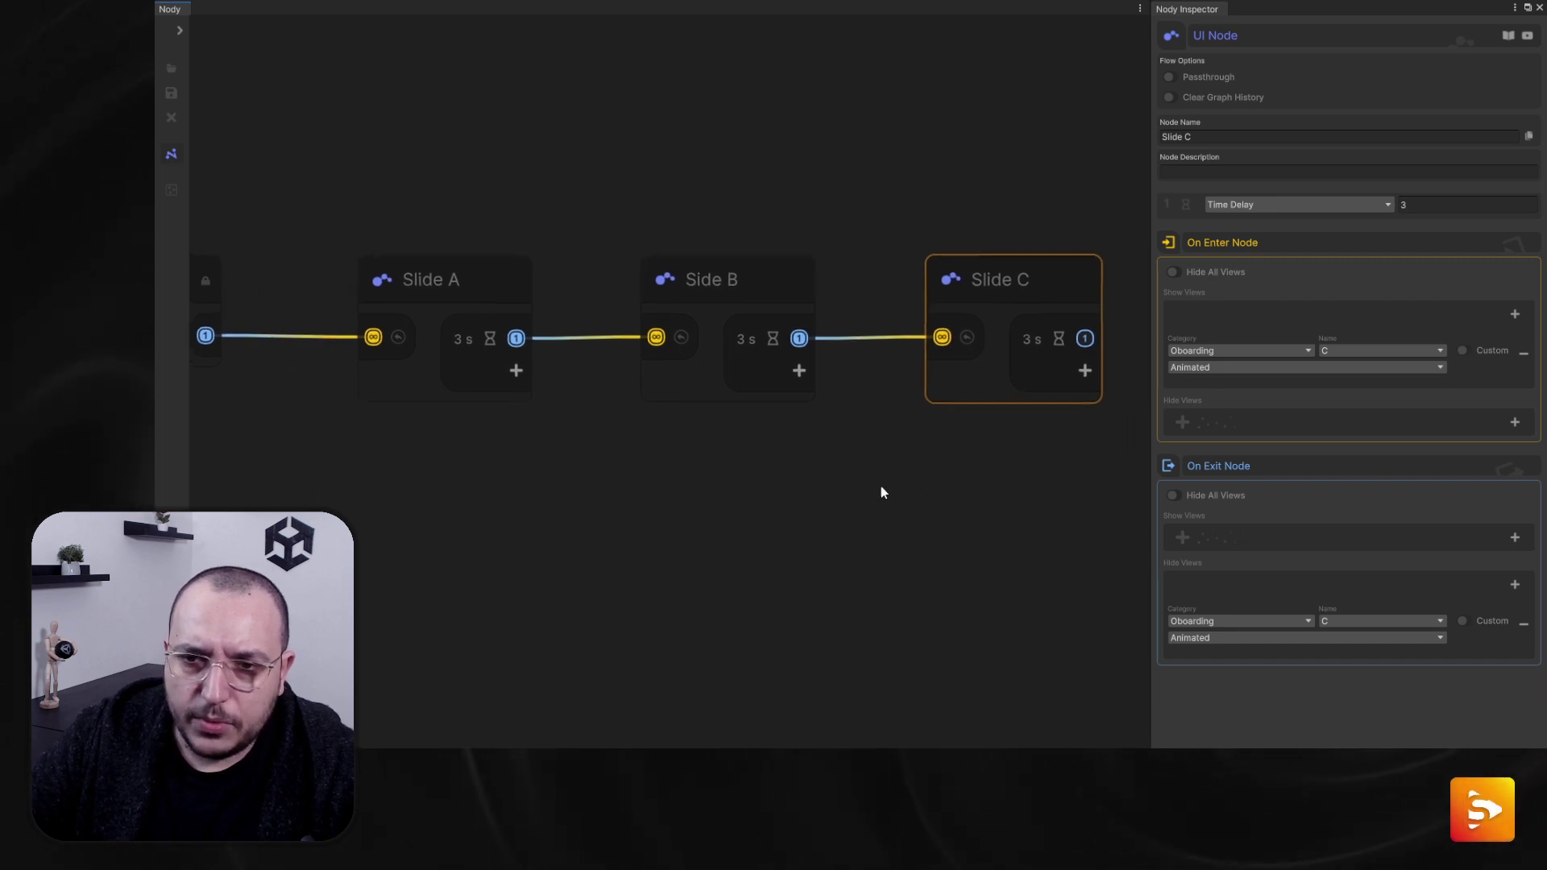
middle_click_drag(1082, 345, 1027, 340)
left_click_drag(1028, 338, 316, 337)
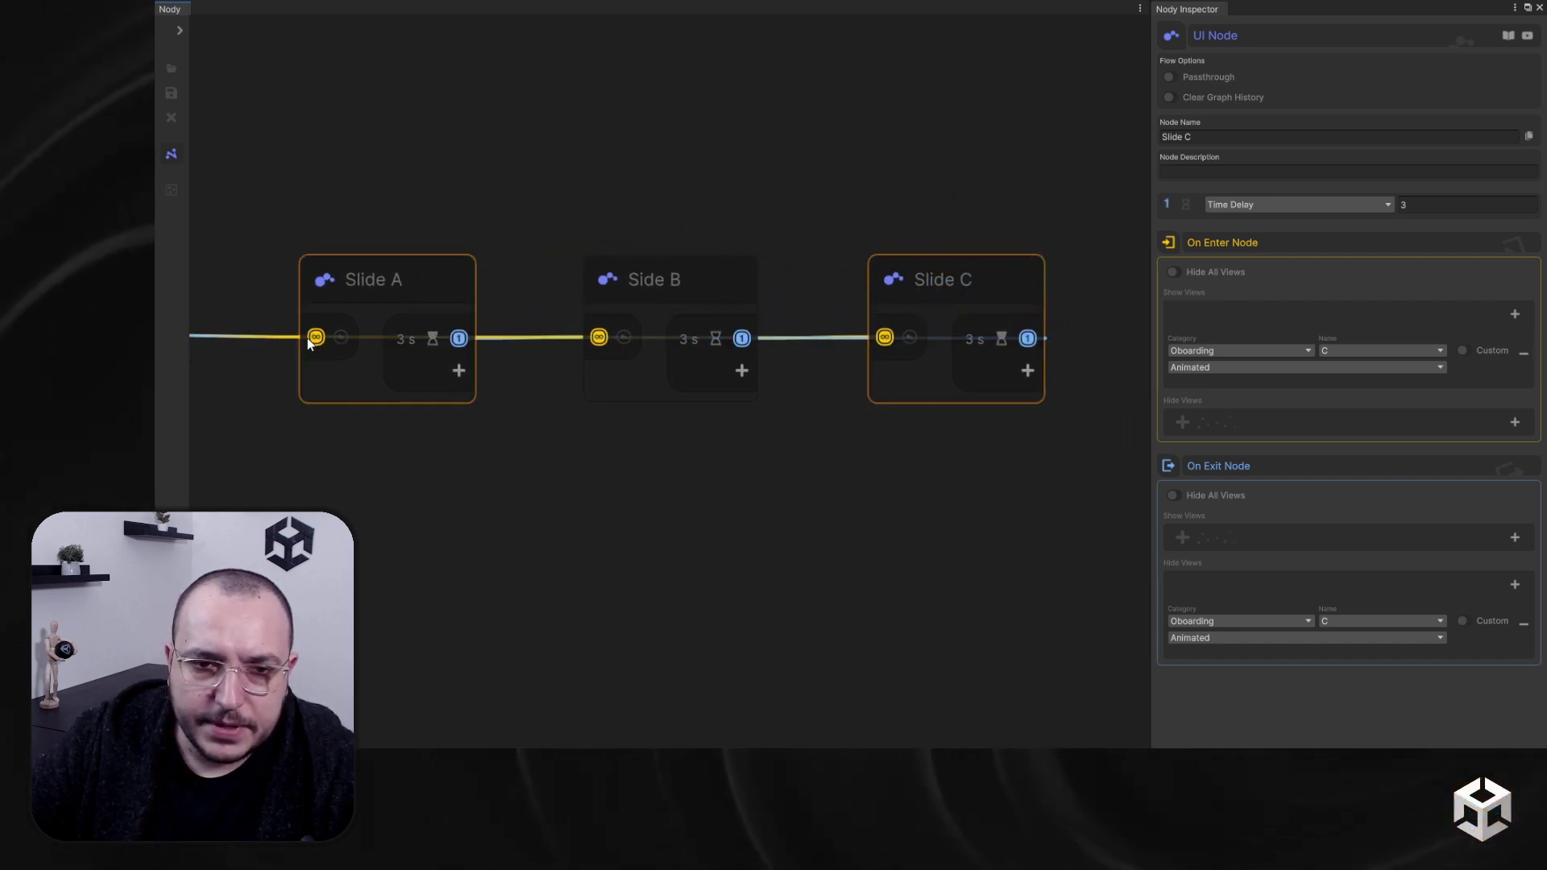
left_click_drag(974, 294, 984, 145)
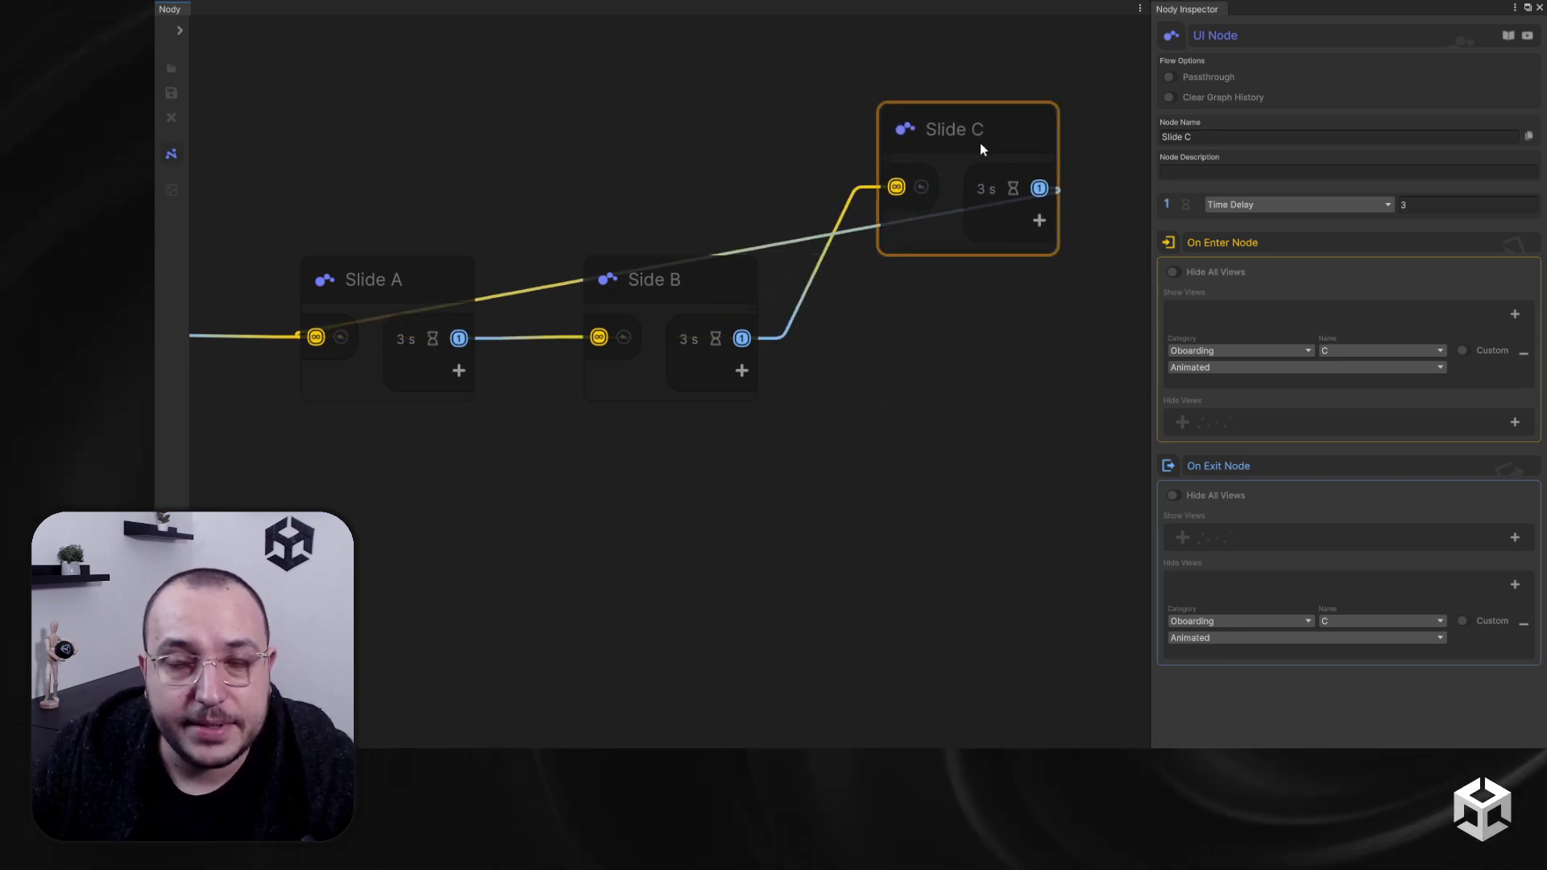
key("ctrl+z")
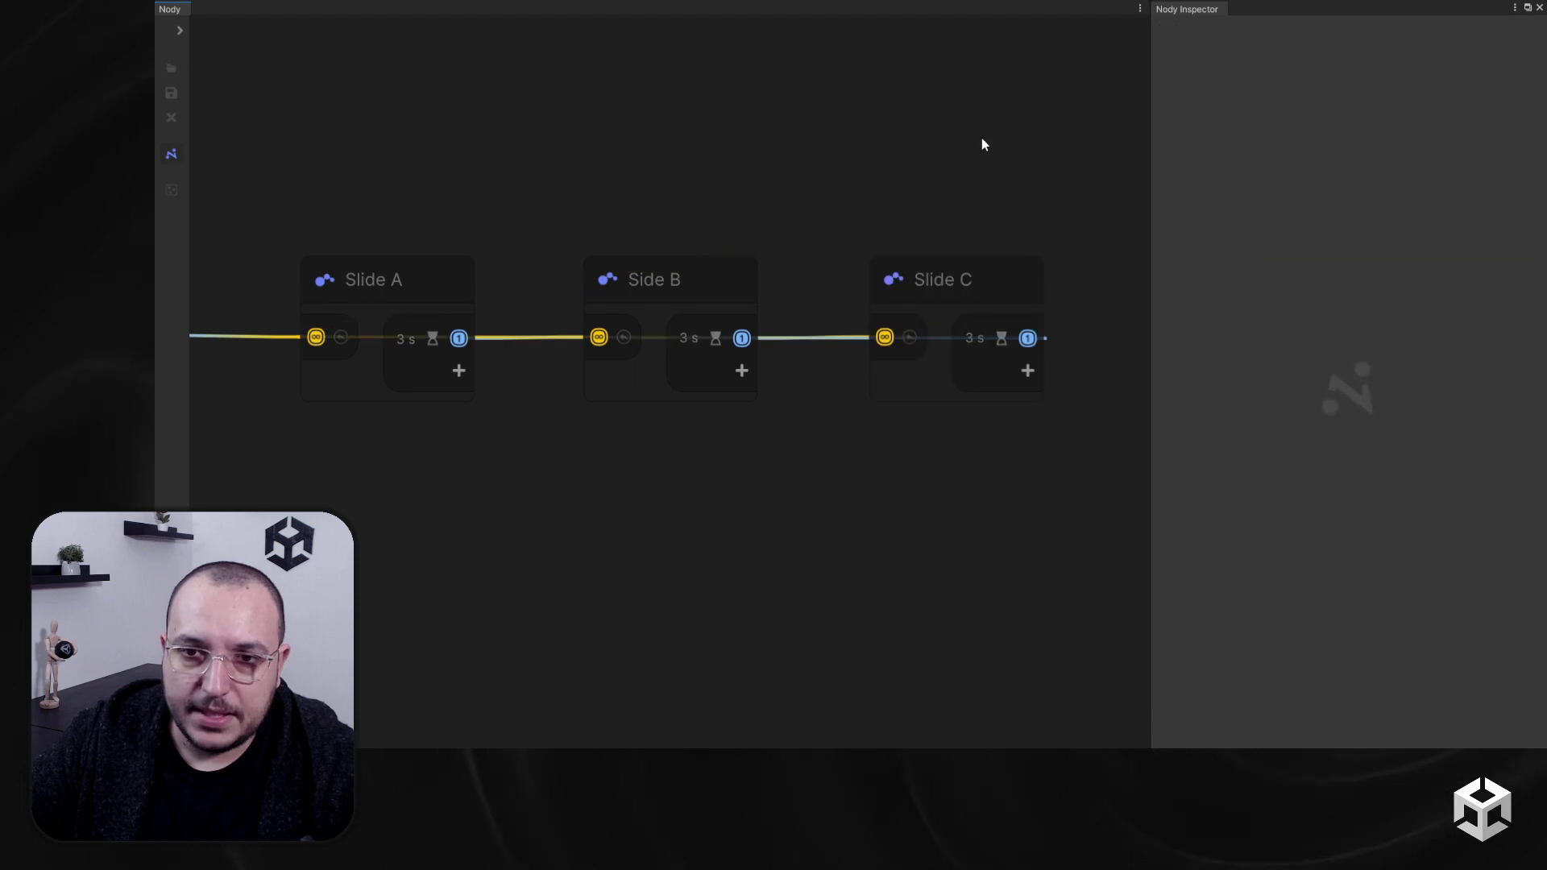
Step: Add a Pivot node above Slide C and connect Slide C's 3-second output to the pivot's input
key("space")
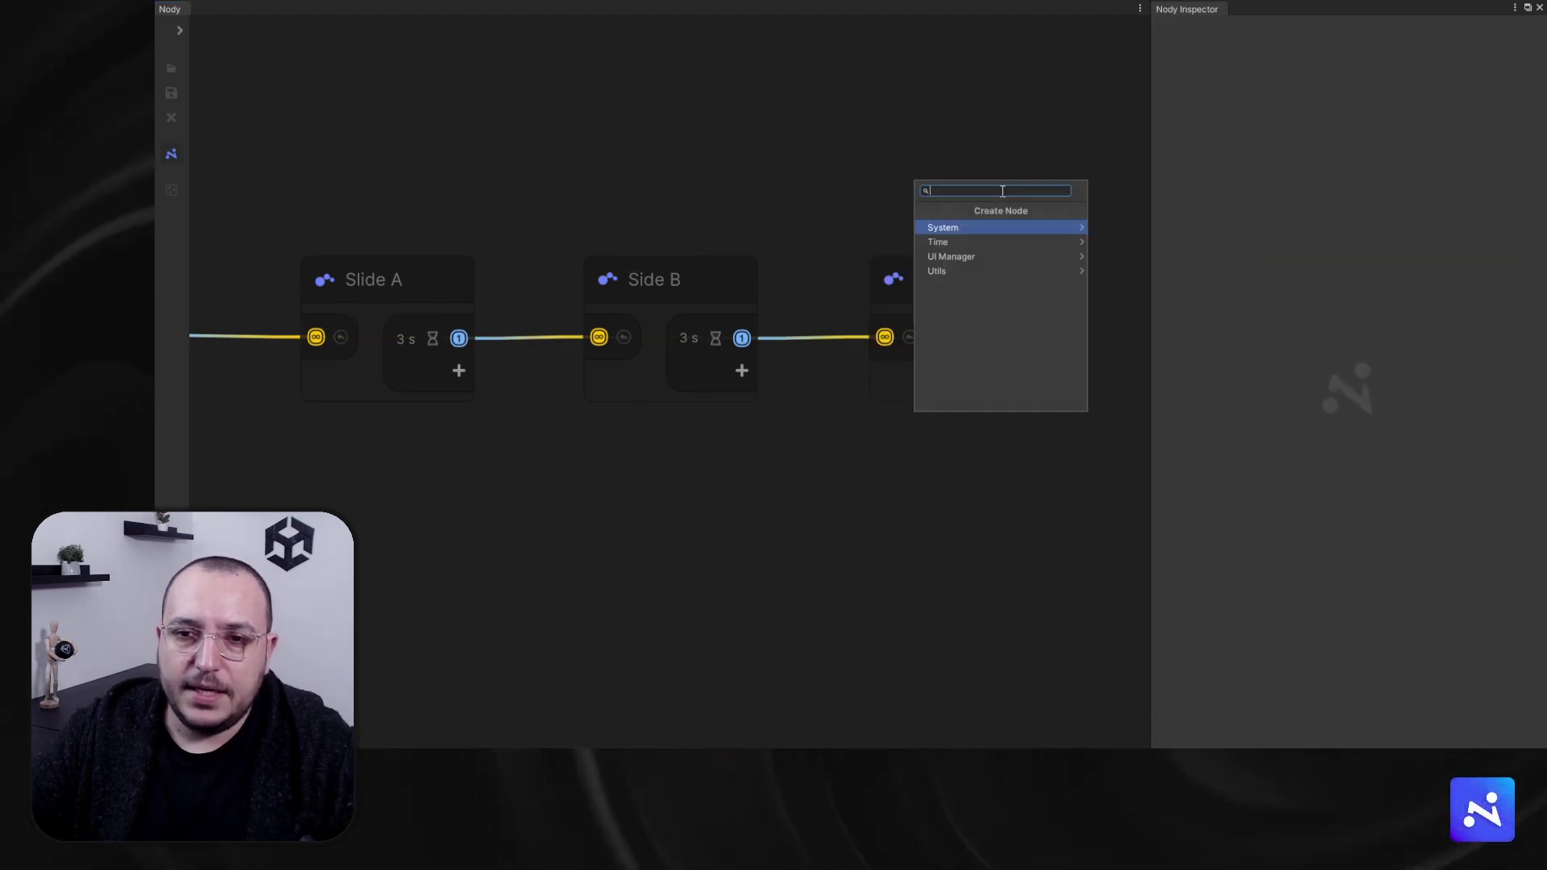
left_click(990, 277)
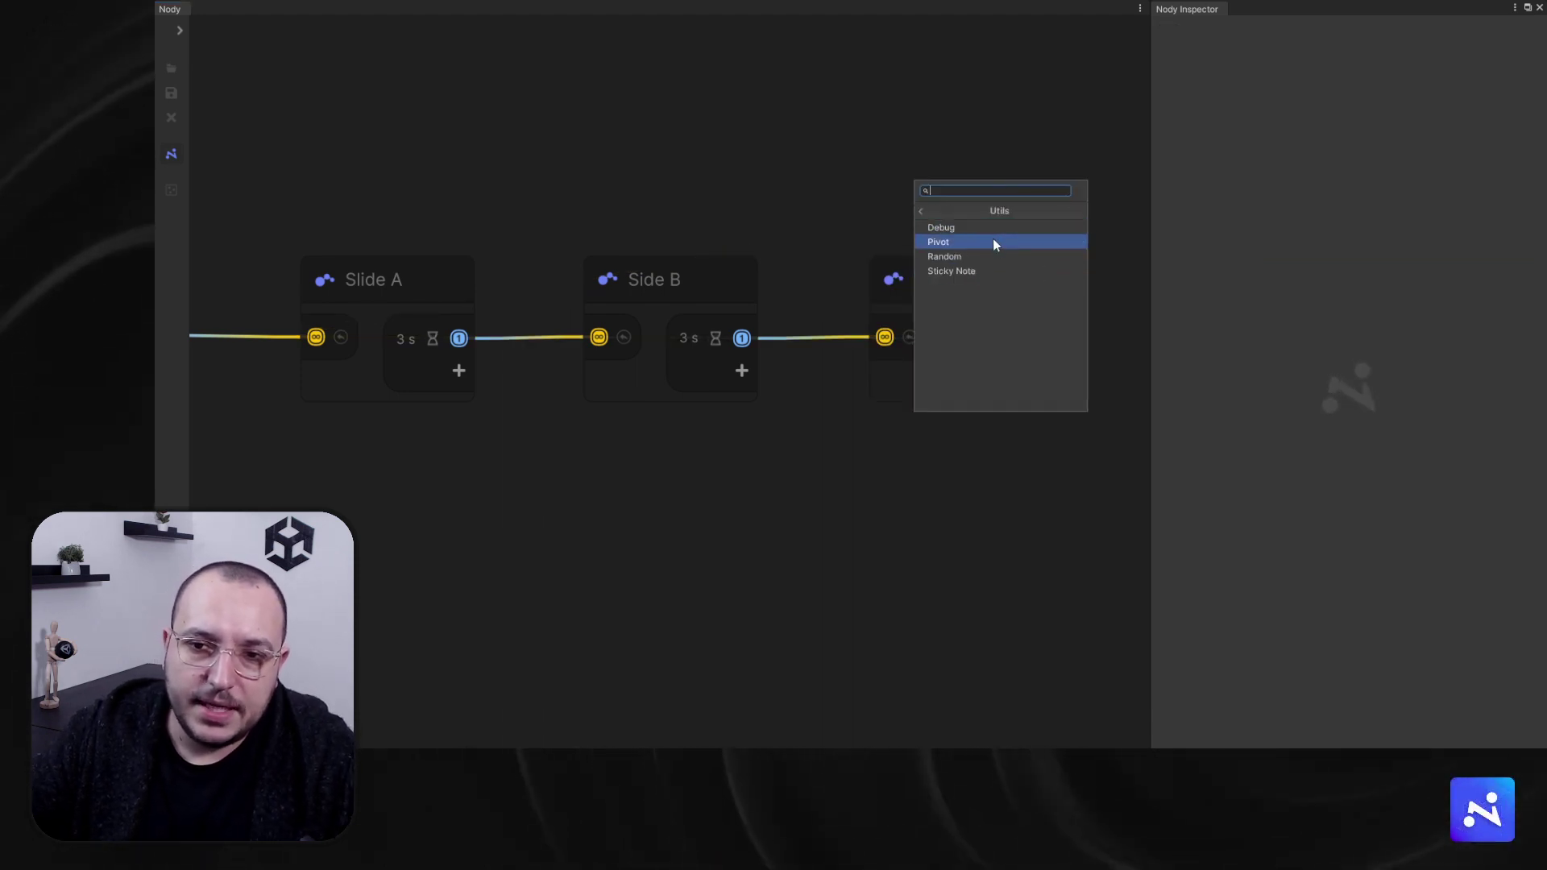
left_click(993, 240)
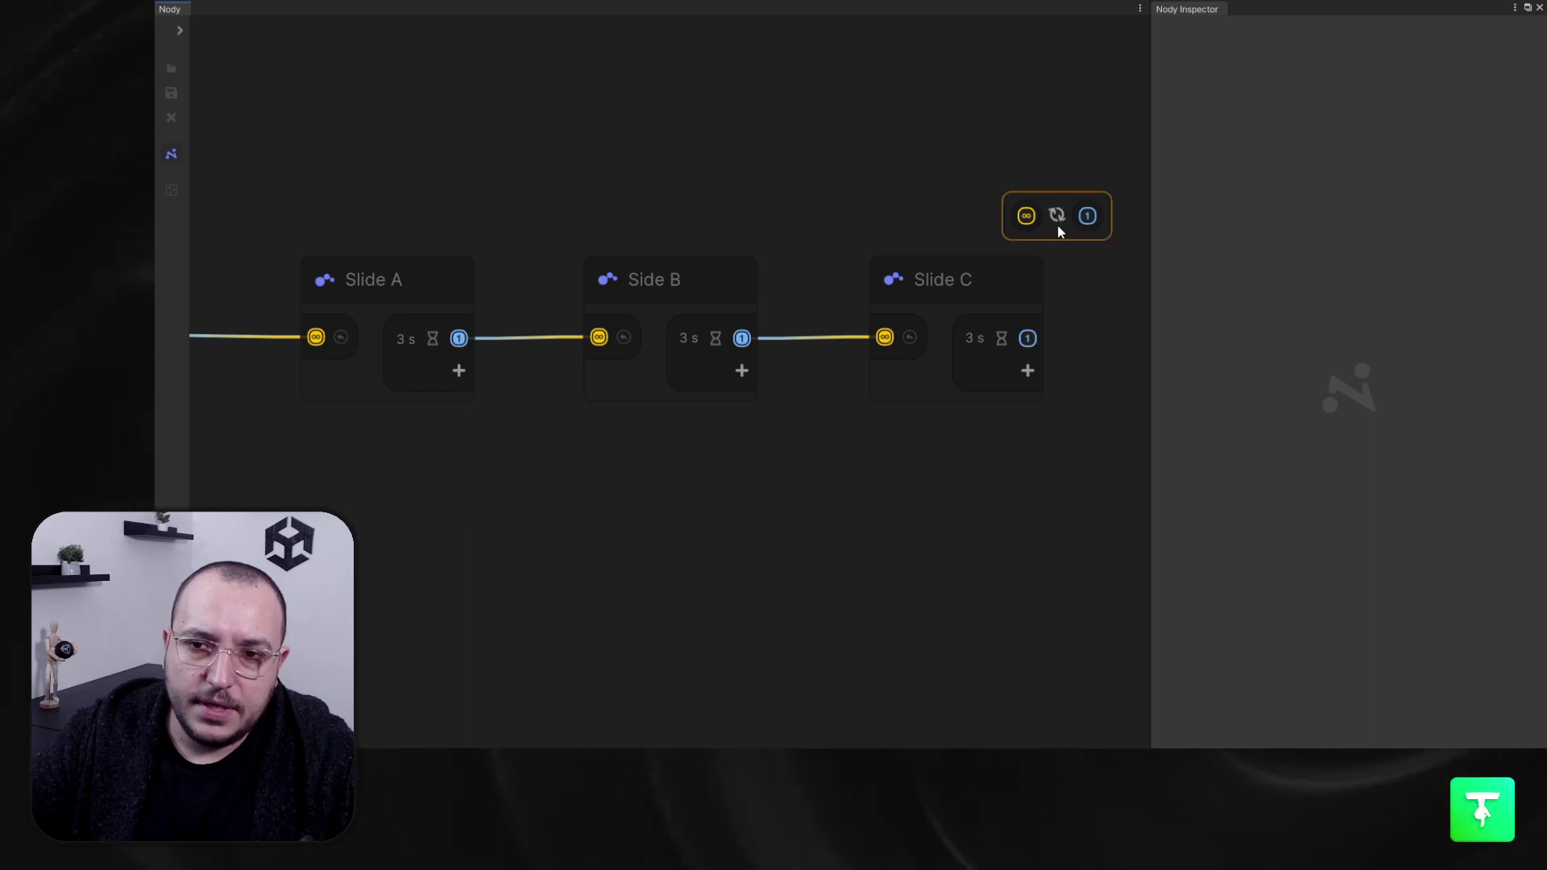
left_click_drag(1071, 199, 1068, 125)
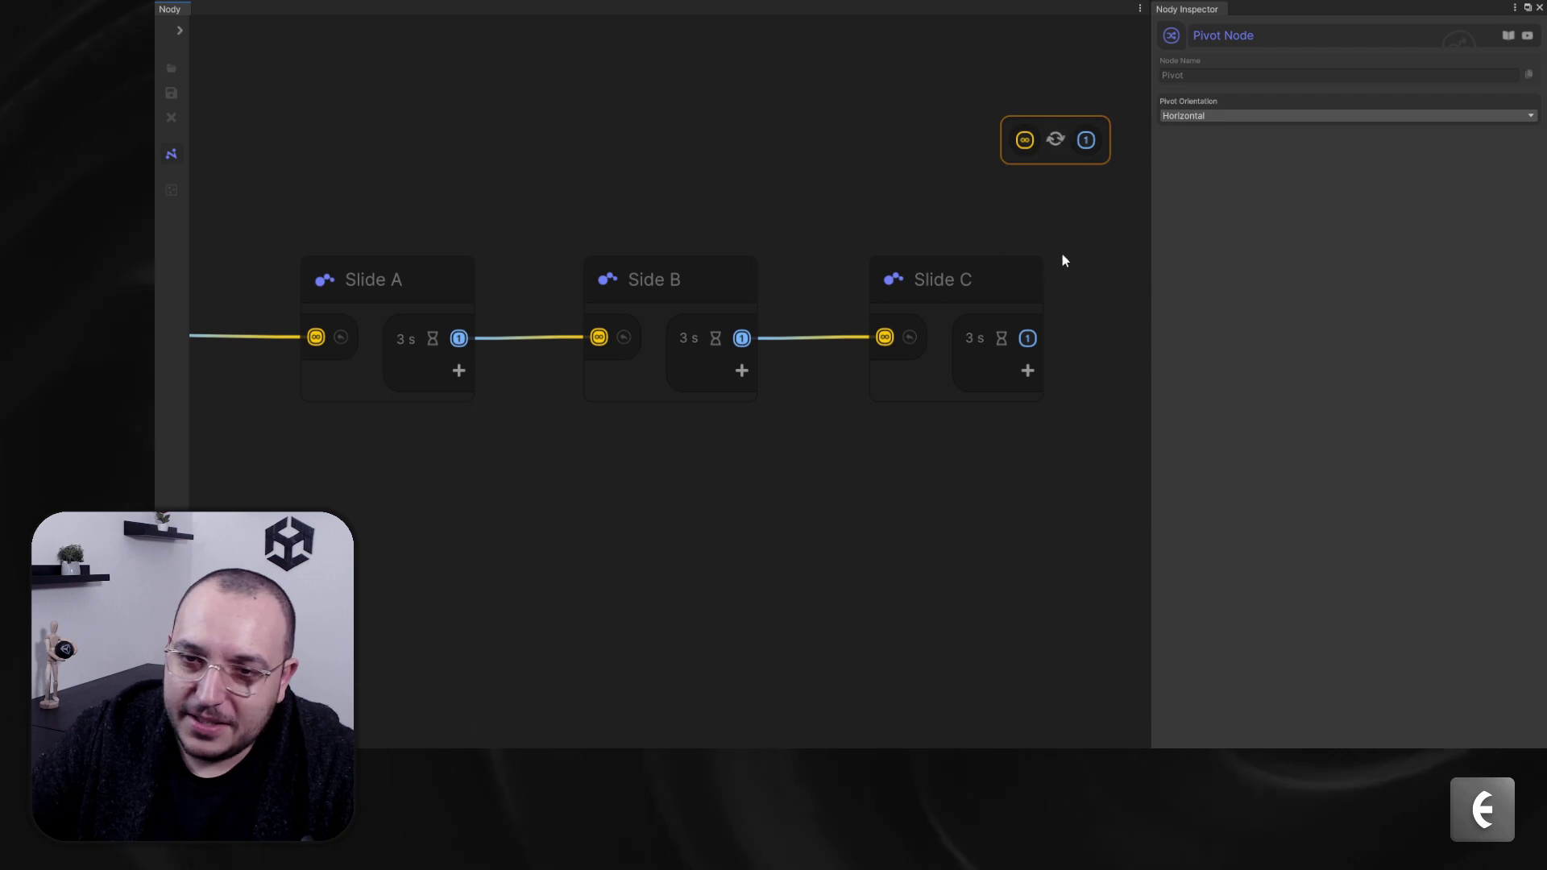
left_click_drag(1027, 339, 1025, 141)
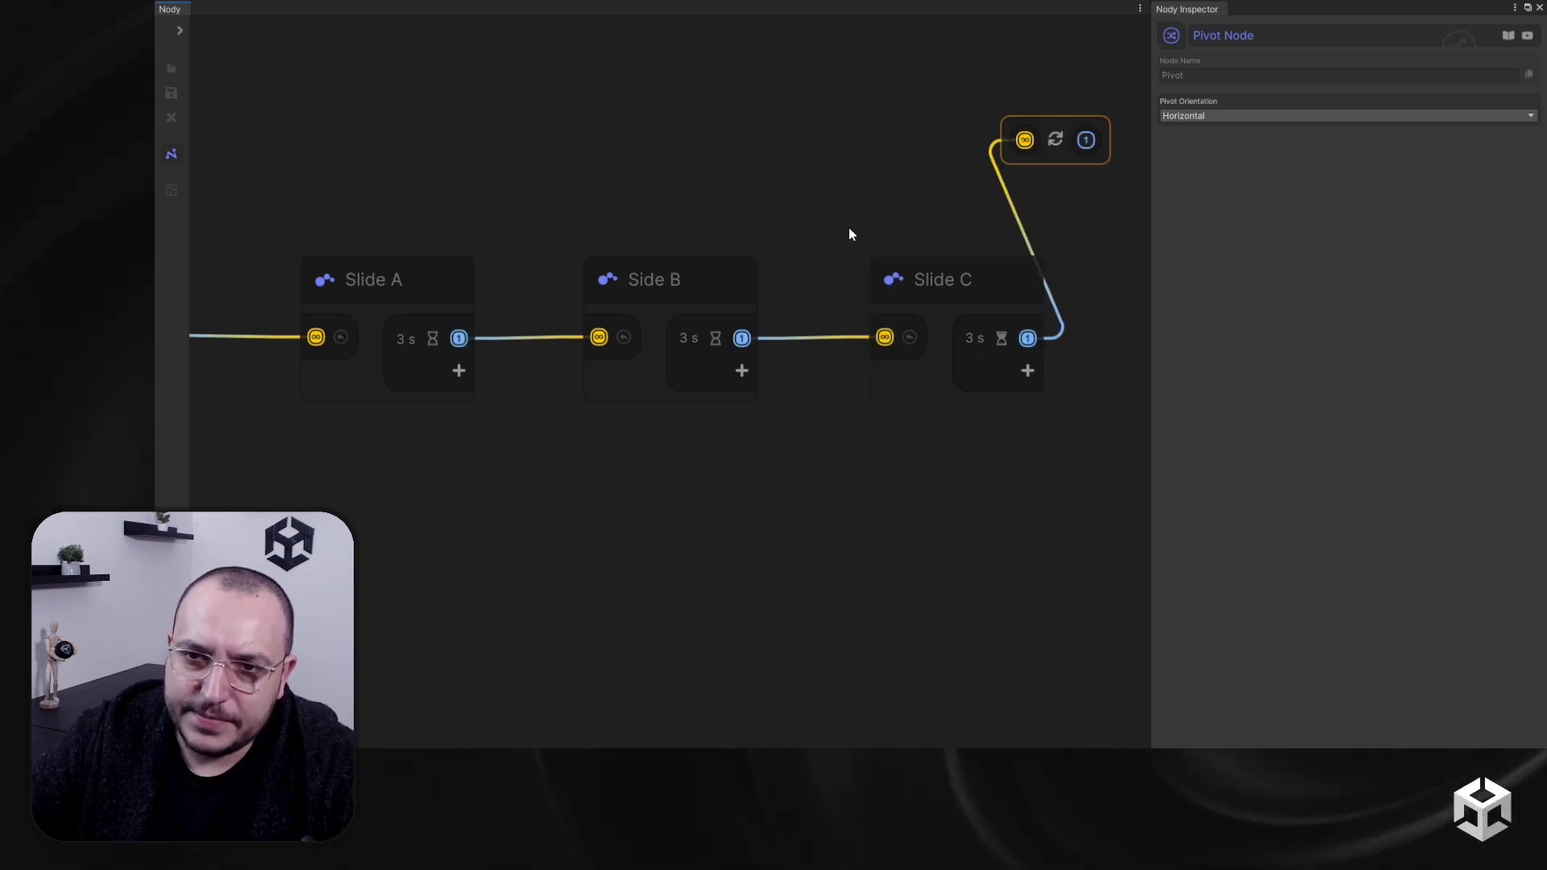
Step: Add a second Pivot node above Slide A and route the first pivot's output through it to Slide A's input
left_click(493, 147)
key("space")
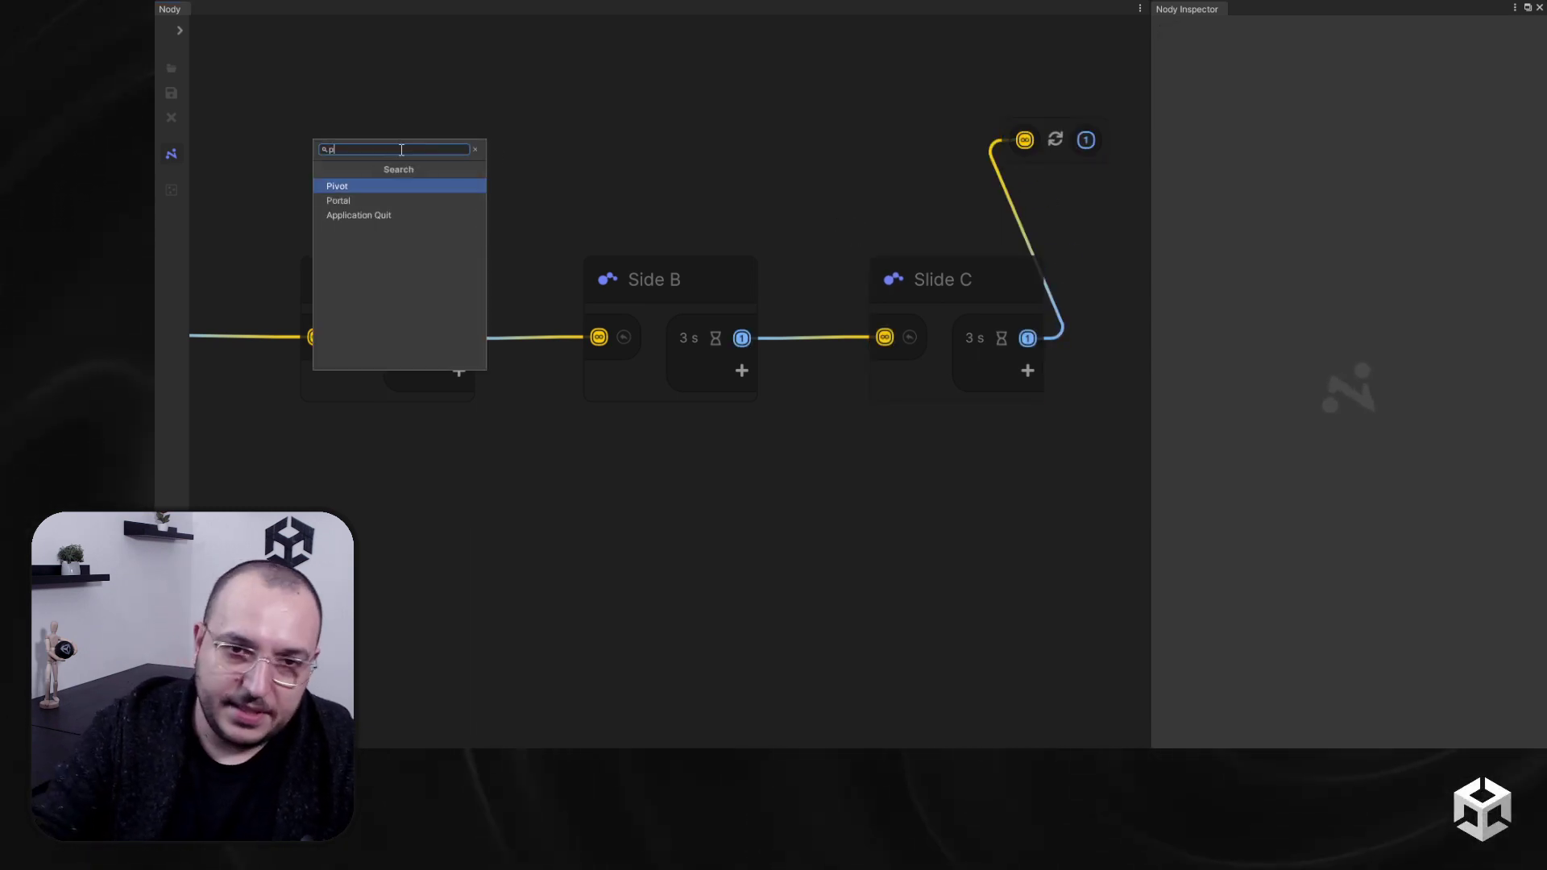
type("p")
key("Return")
left_click(441, 159)
left_click_drag(441, 159, 345, 119)
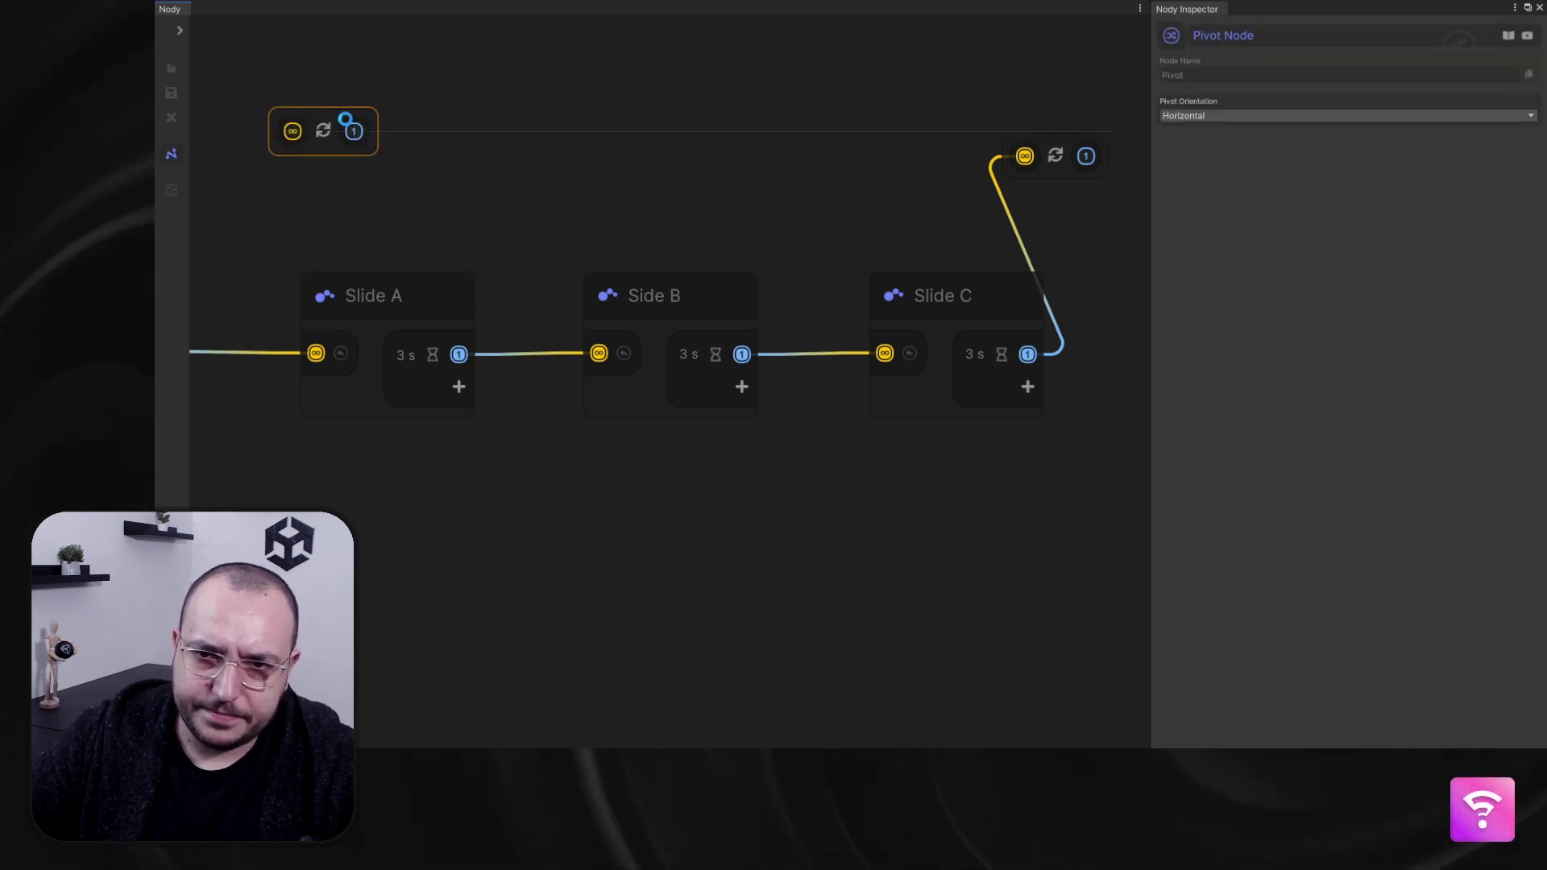
left_click_drag(1085, 156, 310, 376)
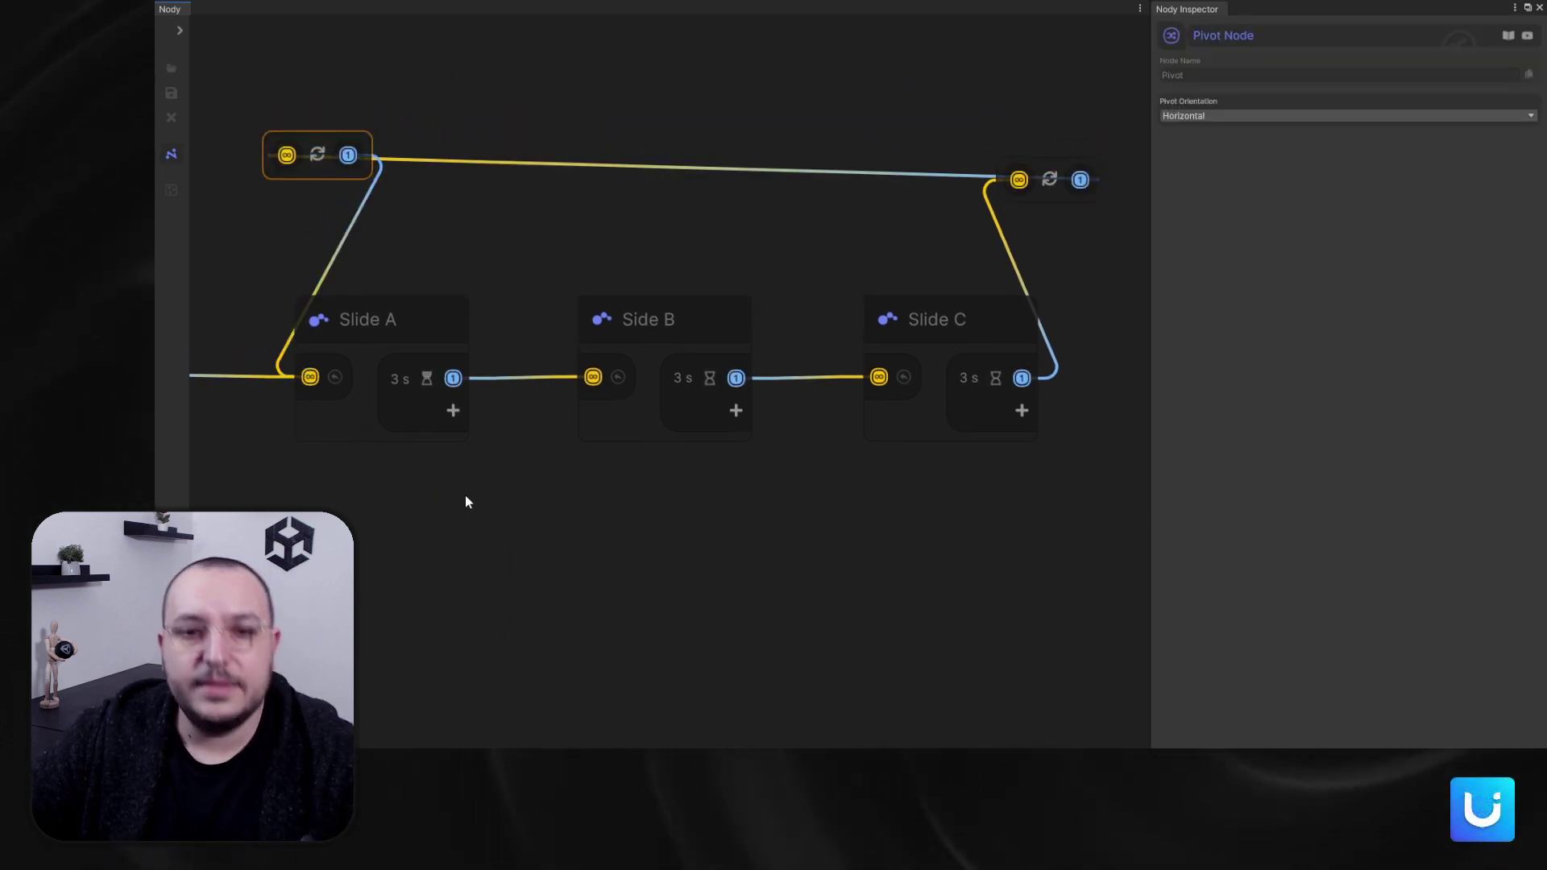
Step: Set the orientation of the pivots above Slide A and Slide C to Vertical
left_click(317, 155)
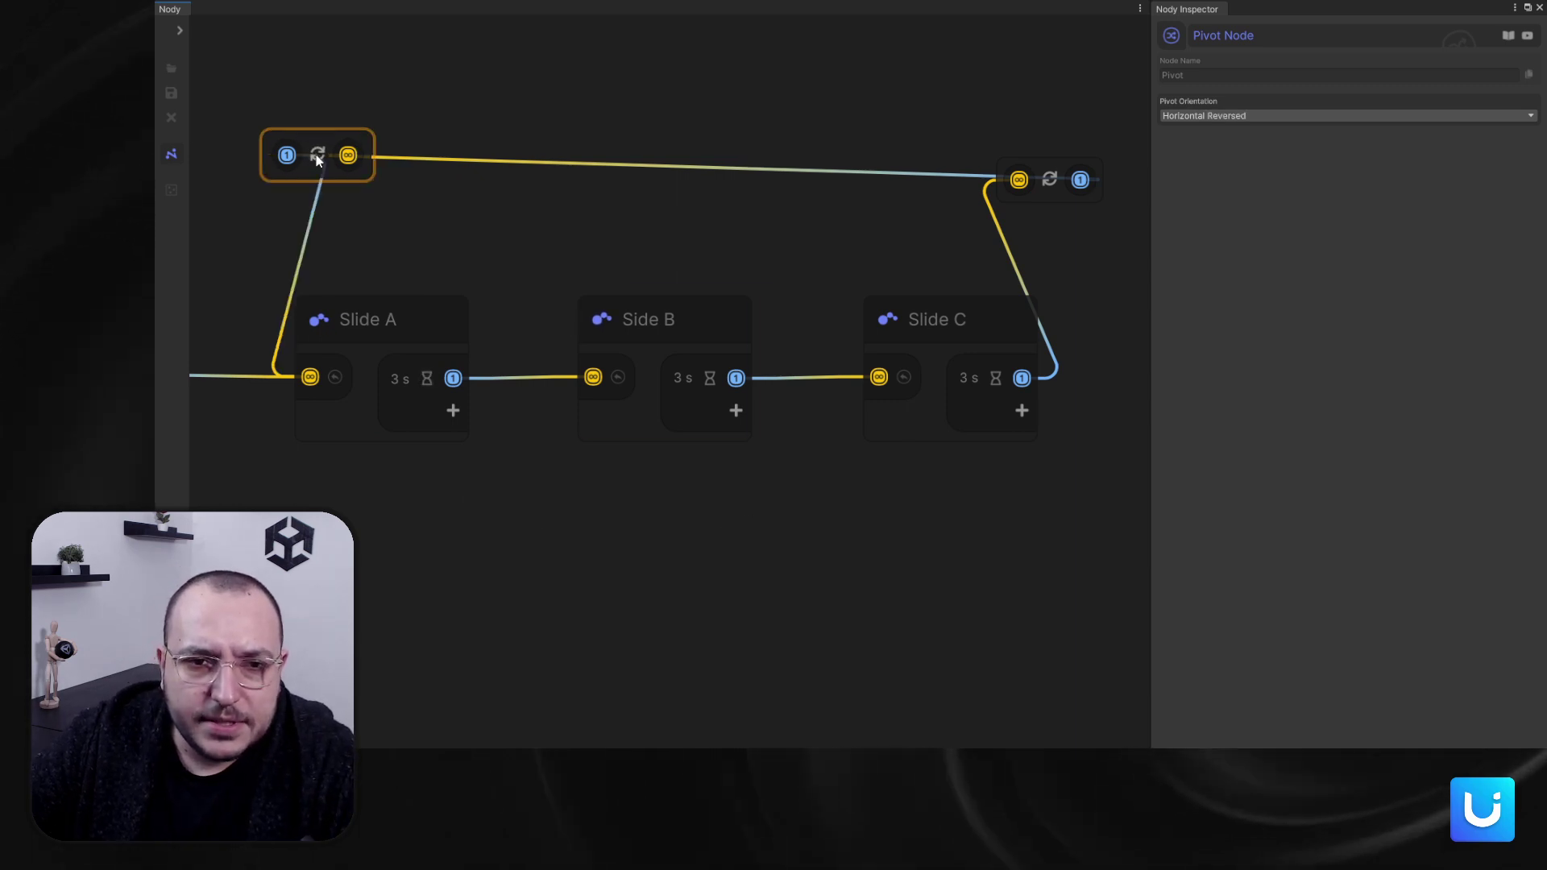
left_click_drag(267, 179, 293, 185)
middle_click_drag(698, 207, 622, 200)
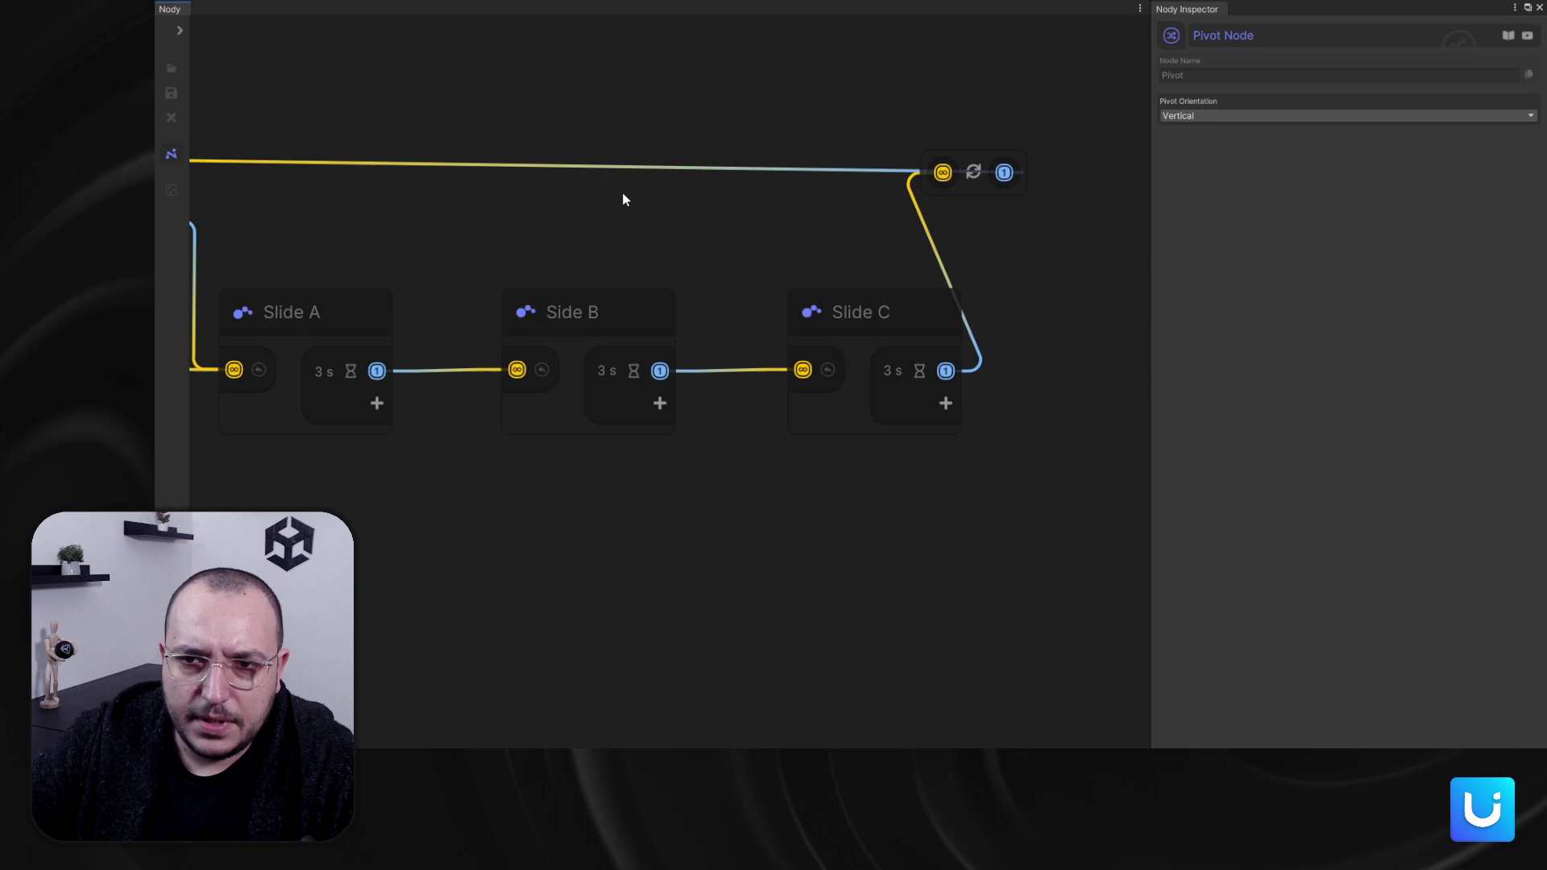
left_click(974, 173)
left_click(949, 204)
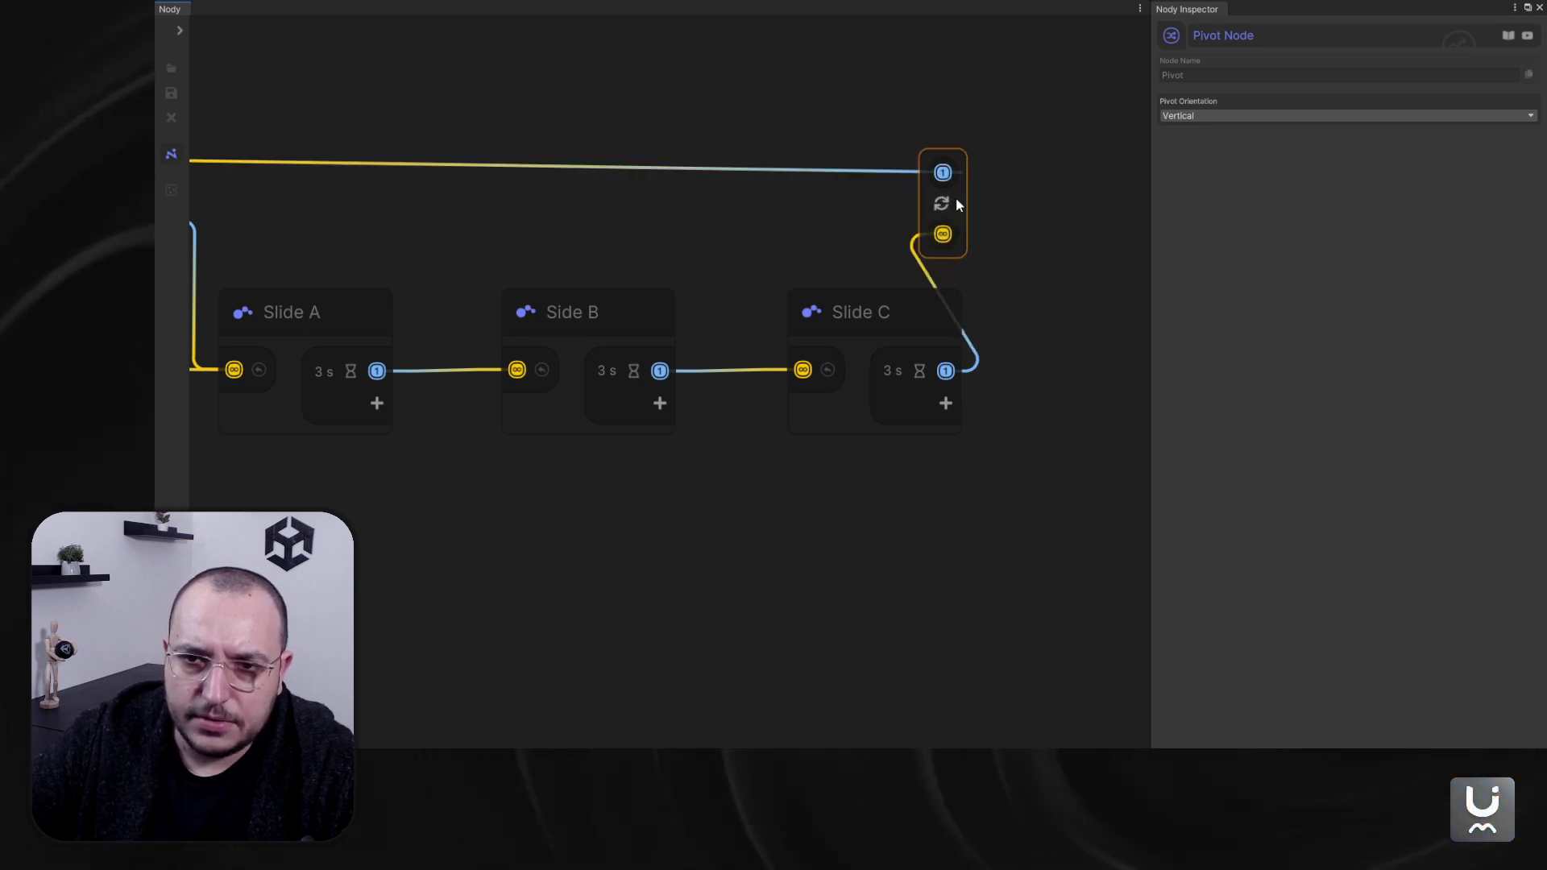
Step: Move Slide C's pivot clear of the node's output side and set its orientation to Vertical Reversed
left_click_drag(967, 197, 1023, 199)
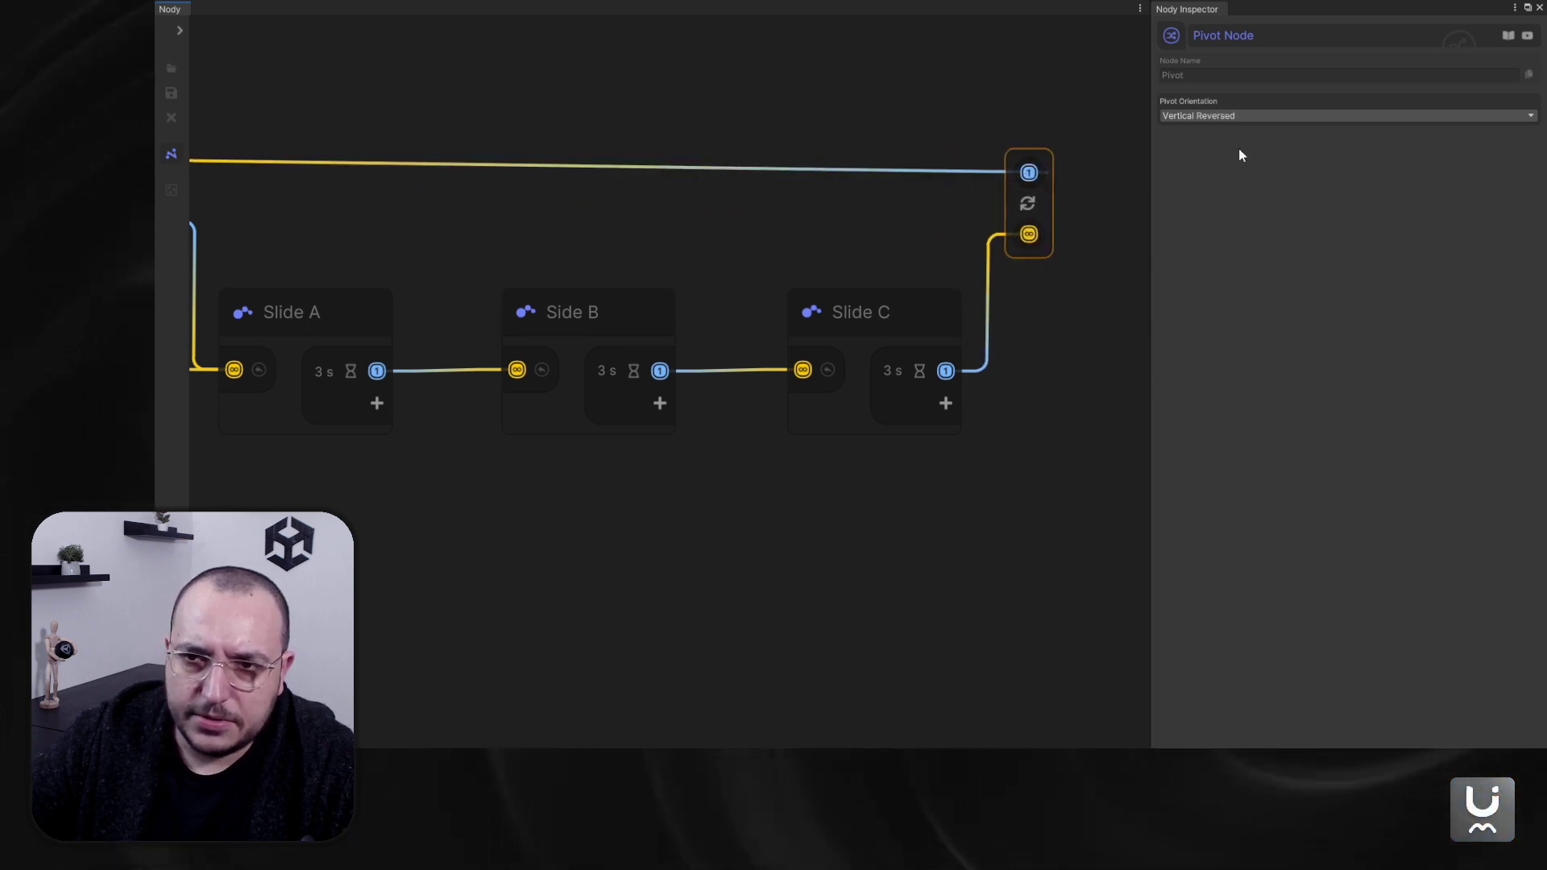
left_click(1233, 115)
left_click(1208, 164)
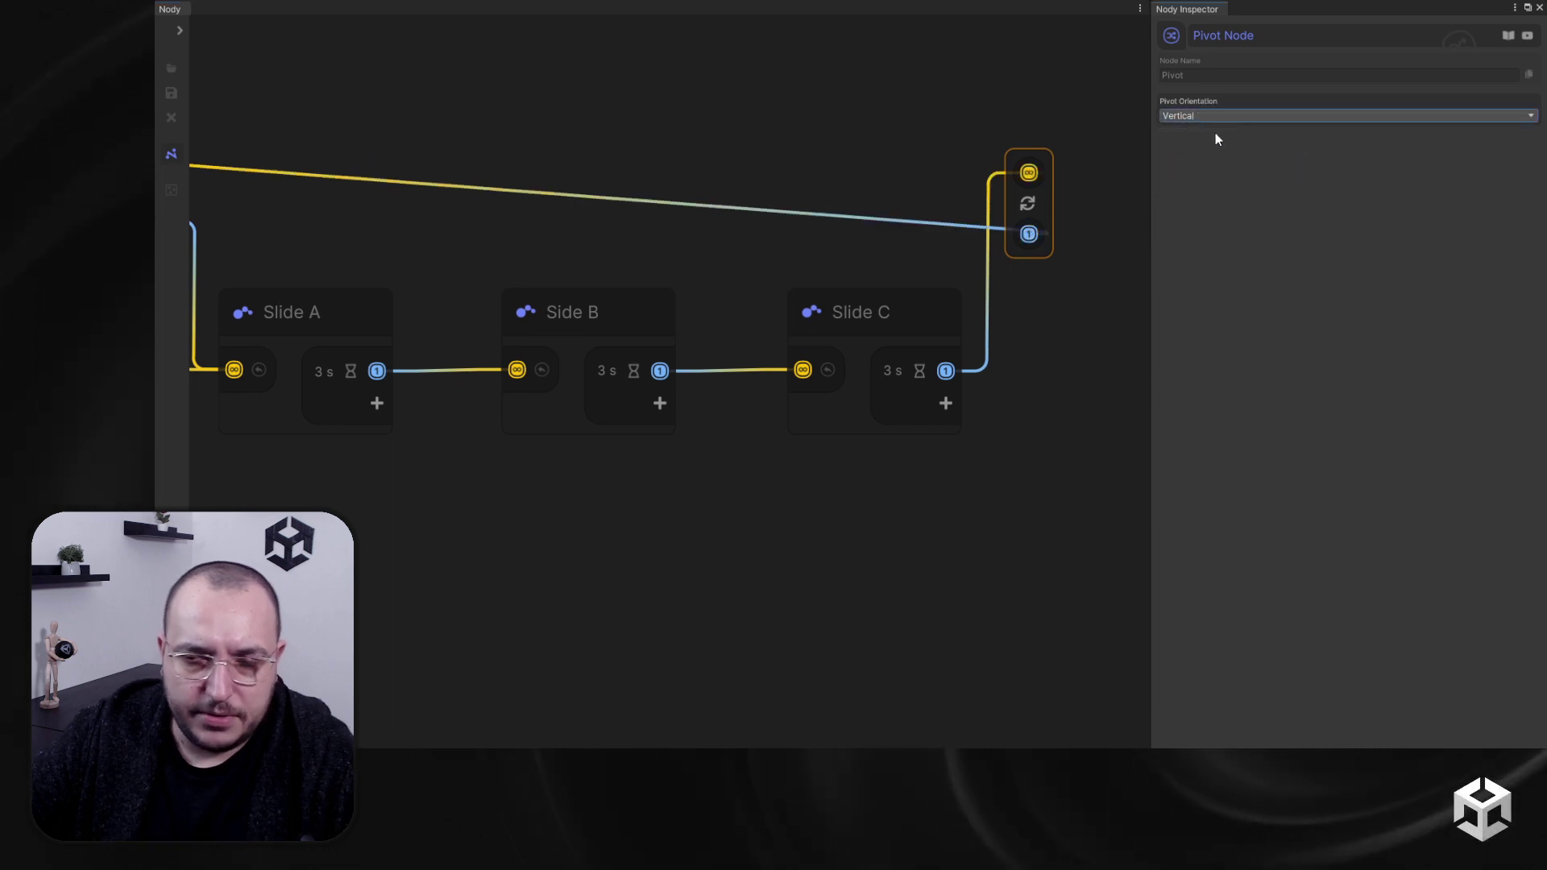
key("ctrl+z")
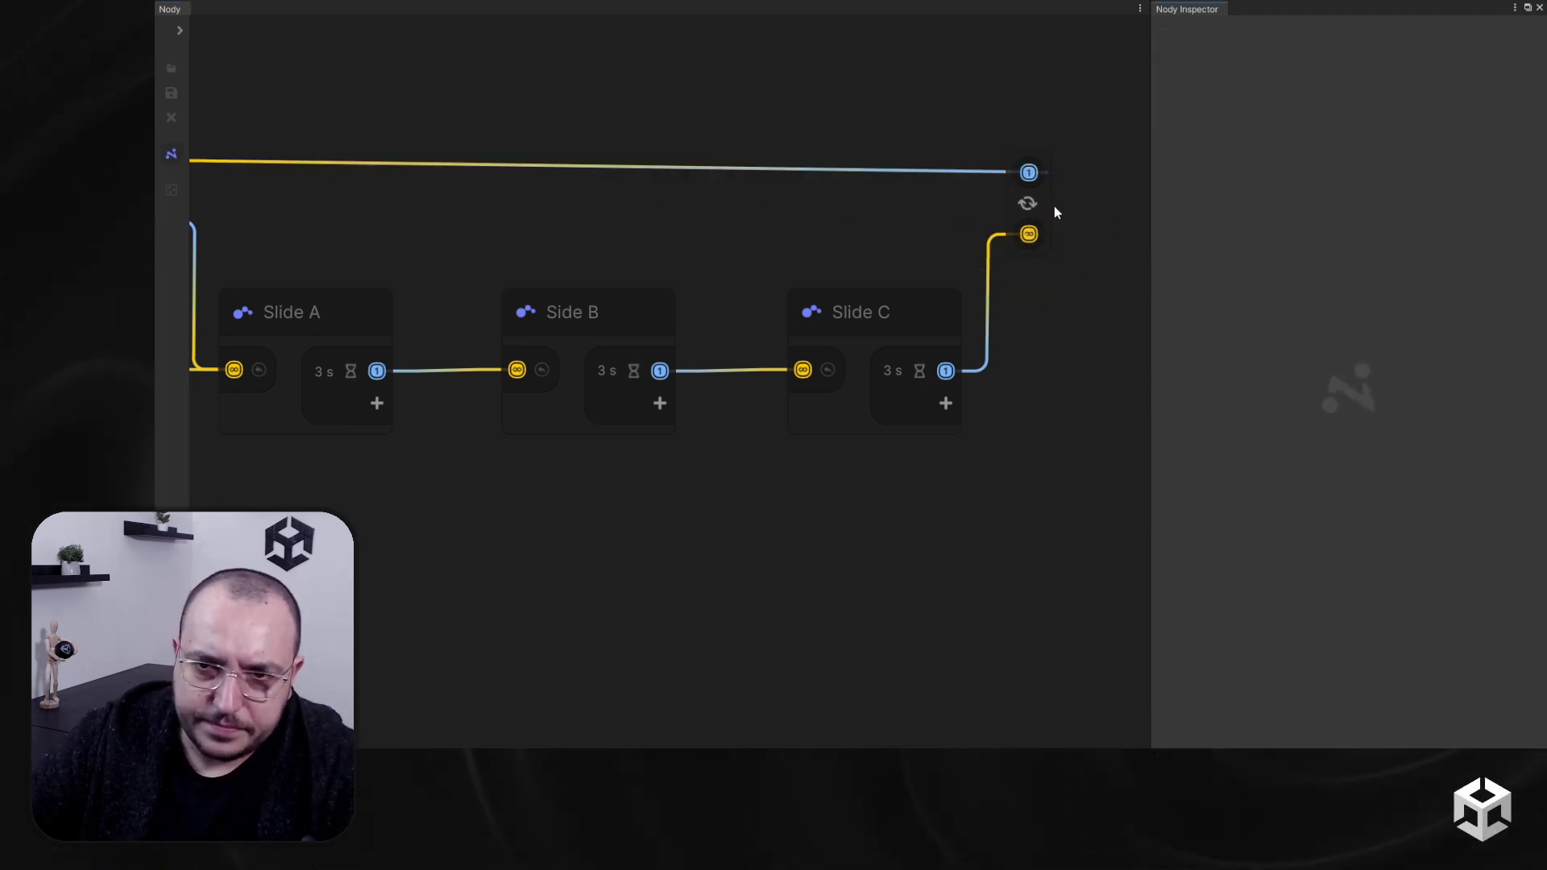
Step: Level Slide A's pivot with Slide C's, shift the slides and pivots slightly away from Start, and nudge Slide A's pivot back towards Start
scroll(1056, 322, "down", 3)
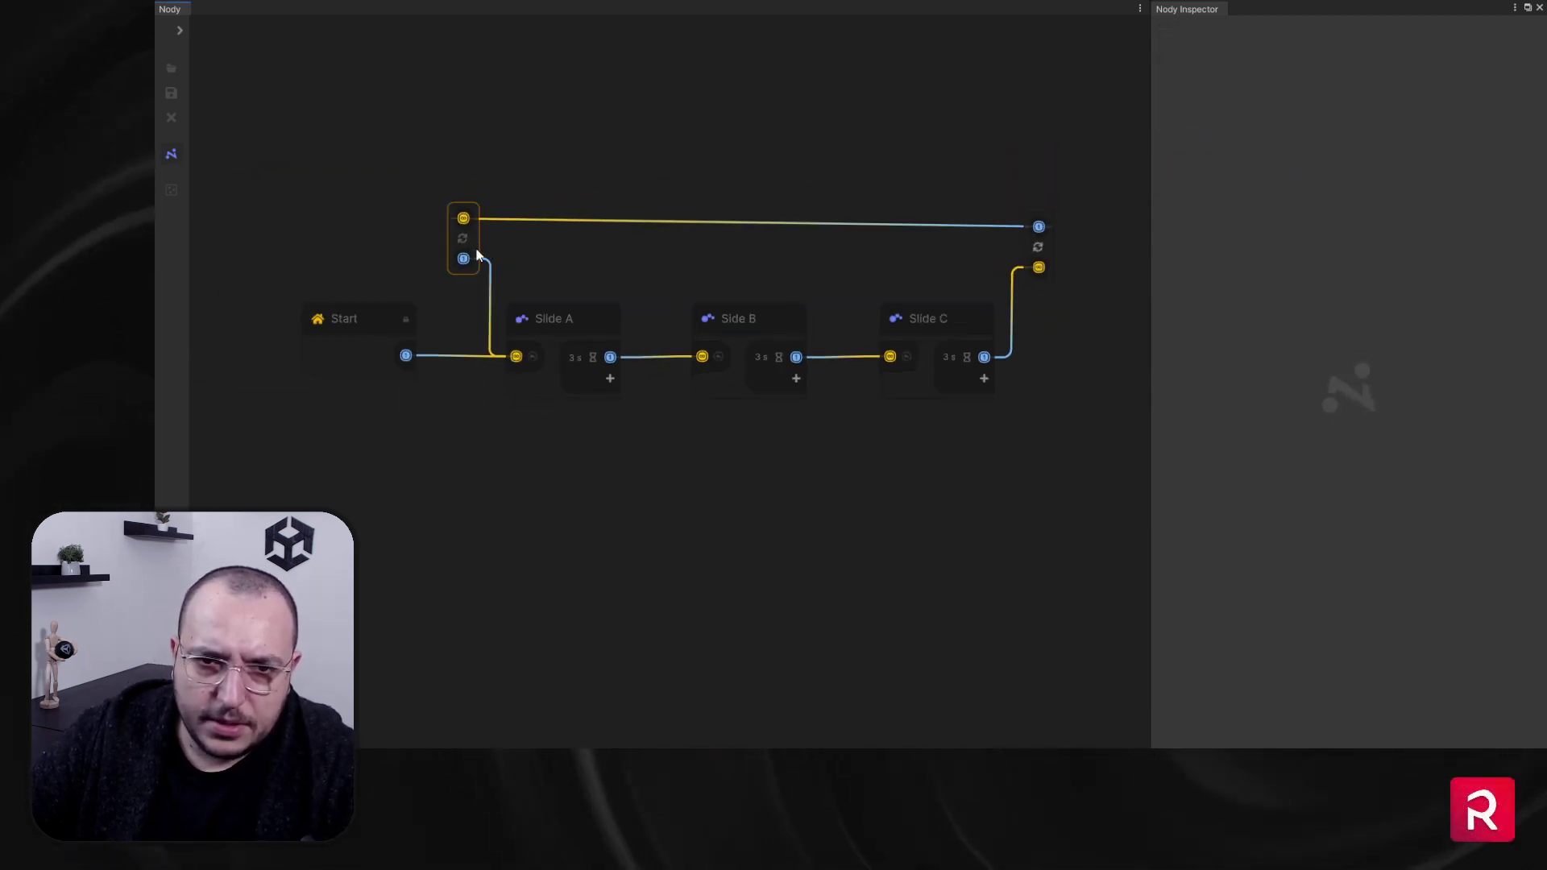
mouse_move(475, 236)
left_mouse_down()
mouse_move(478, 261)
mouse_move(480, 244)
left_mouse_up()
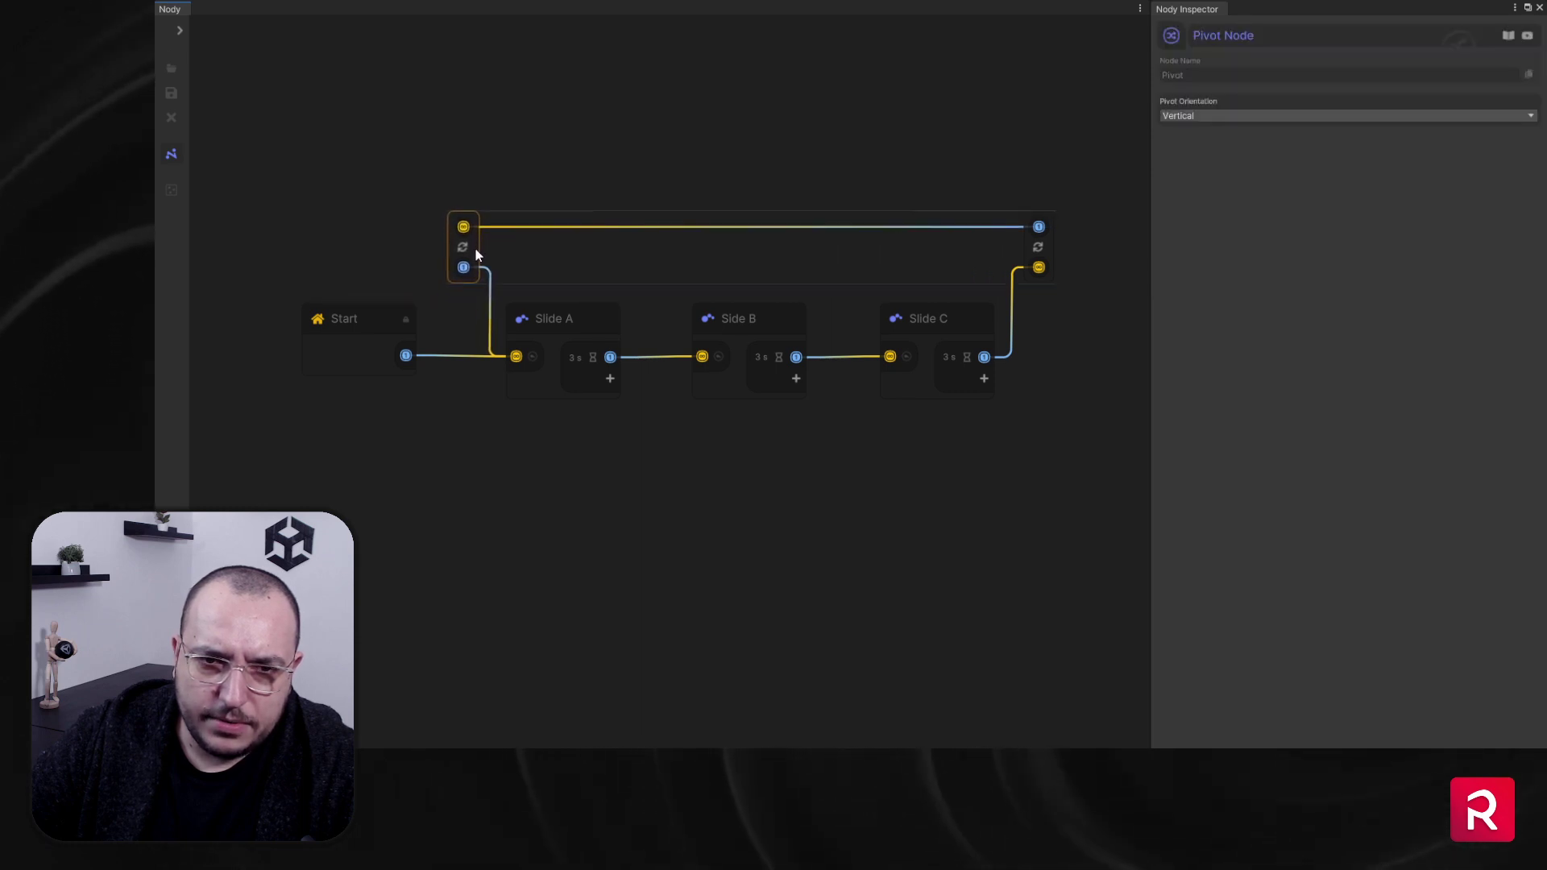
left_click_drag(442, 169, 978, 317)
left_click(580, 299)
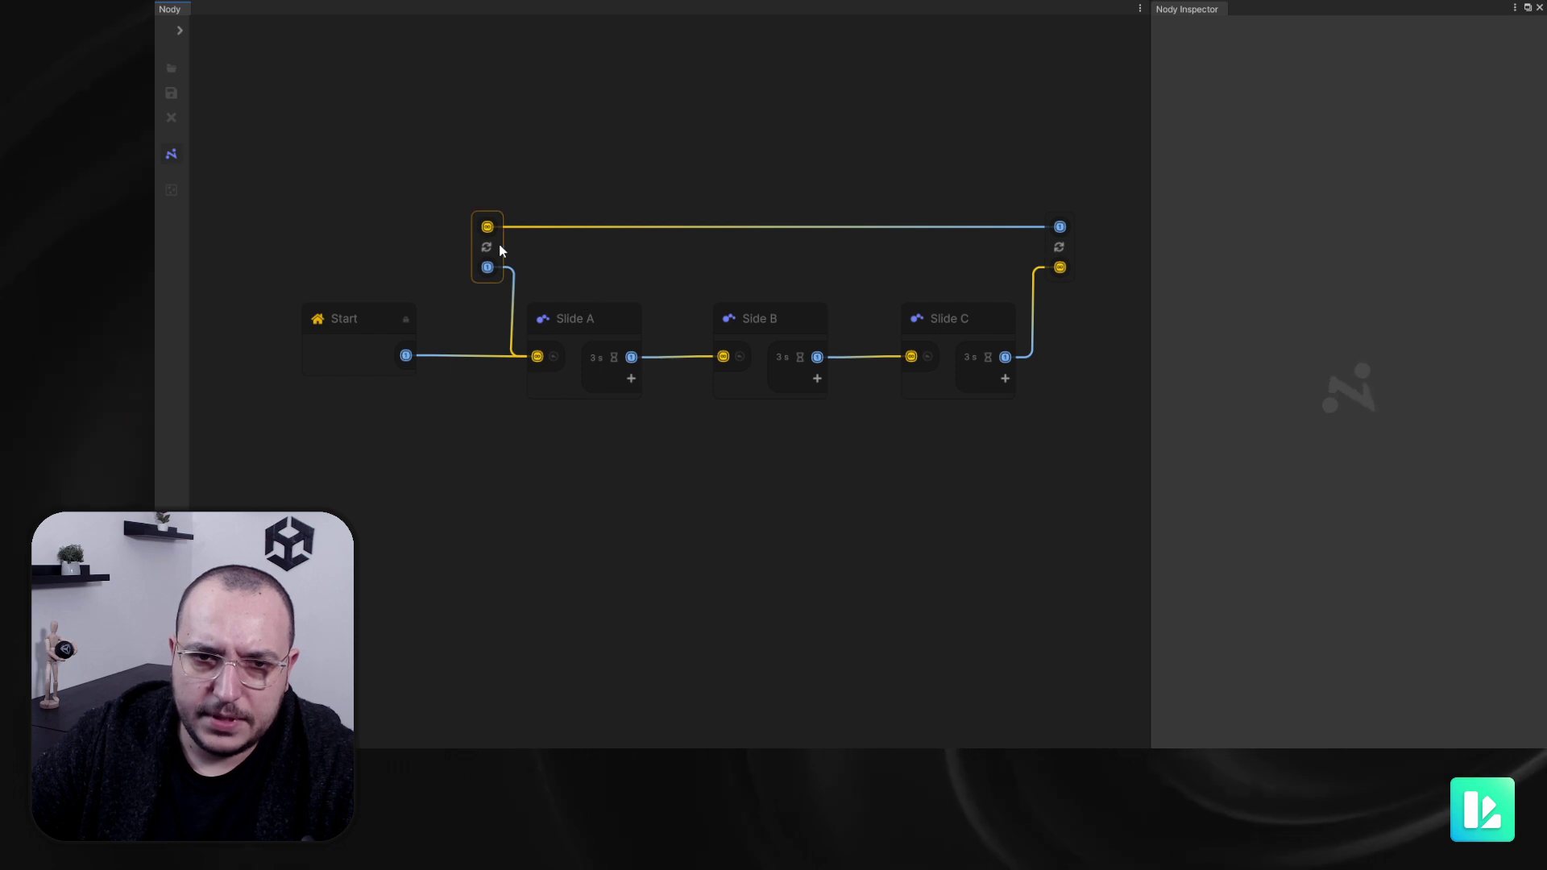
left_click_drag(500, 250, 493, 251)
left_click(616, 478)
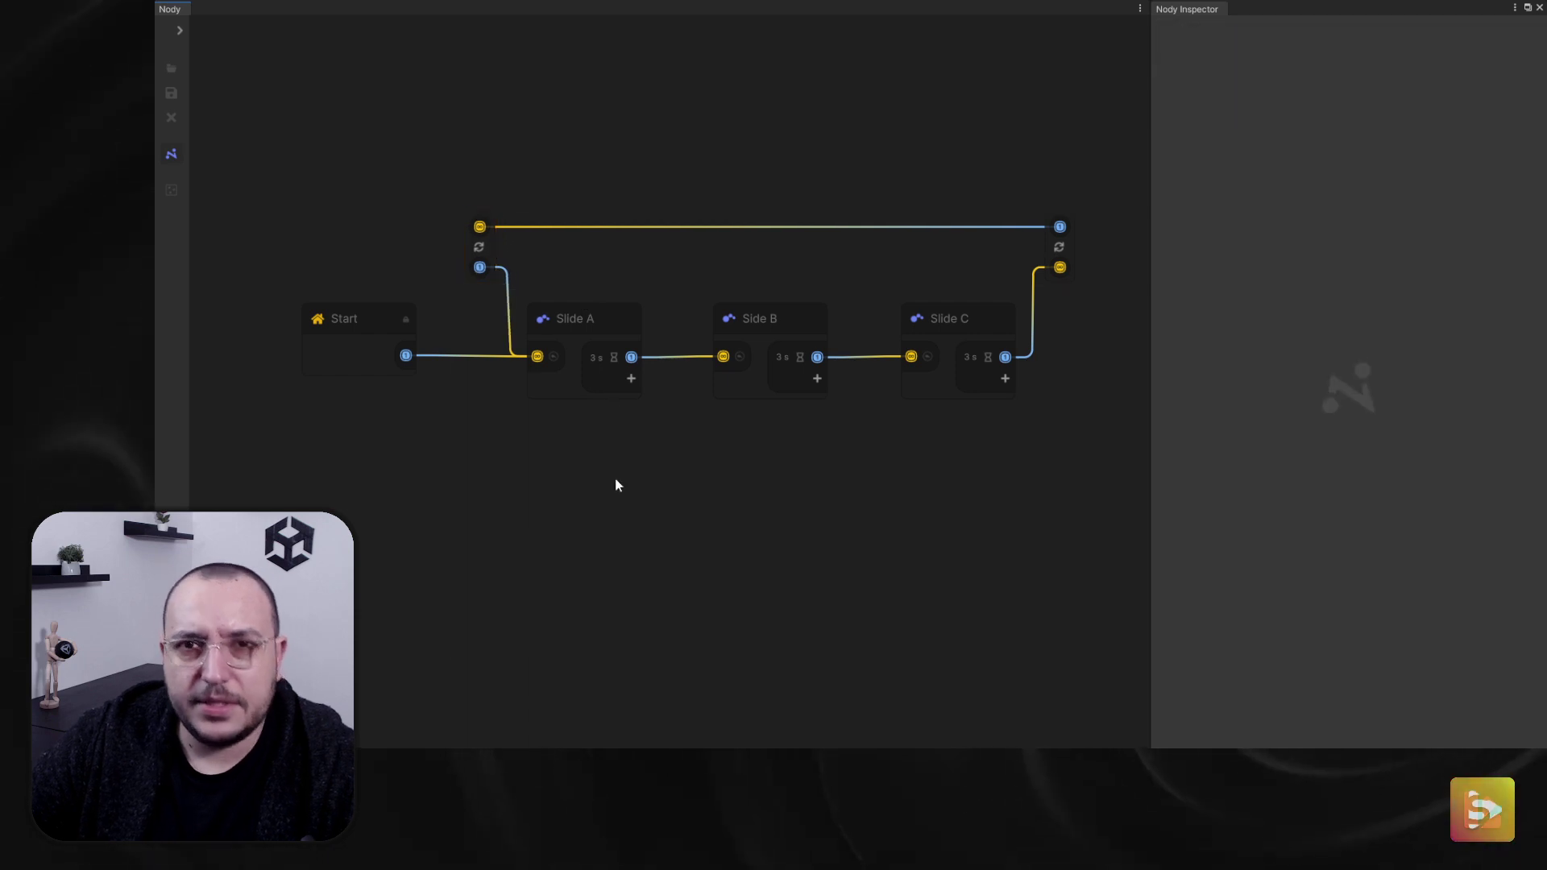
Step: Review the Slide B and Slide C nodes, and dock the Nody graph beside the Console and the Nody Inspector beside the Inspector
left_click(752, 350)
left_click(950, 353)
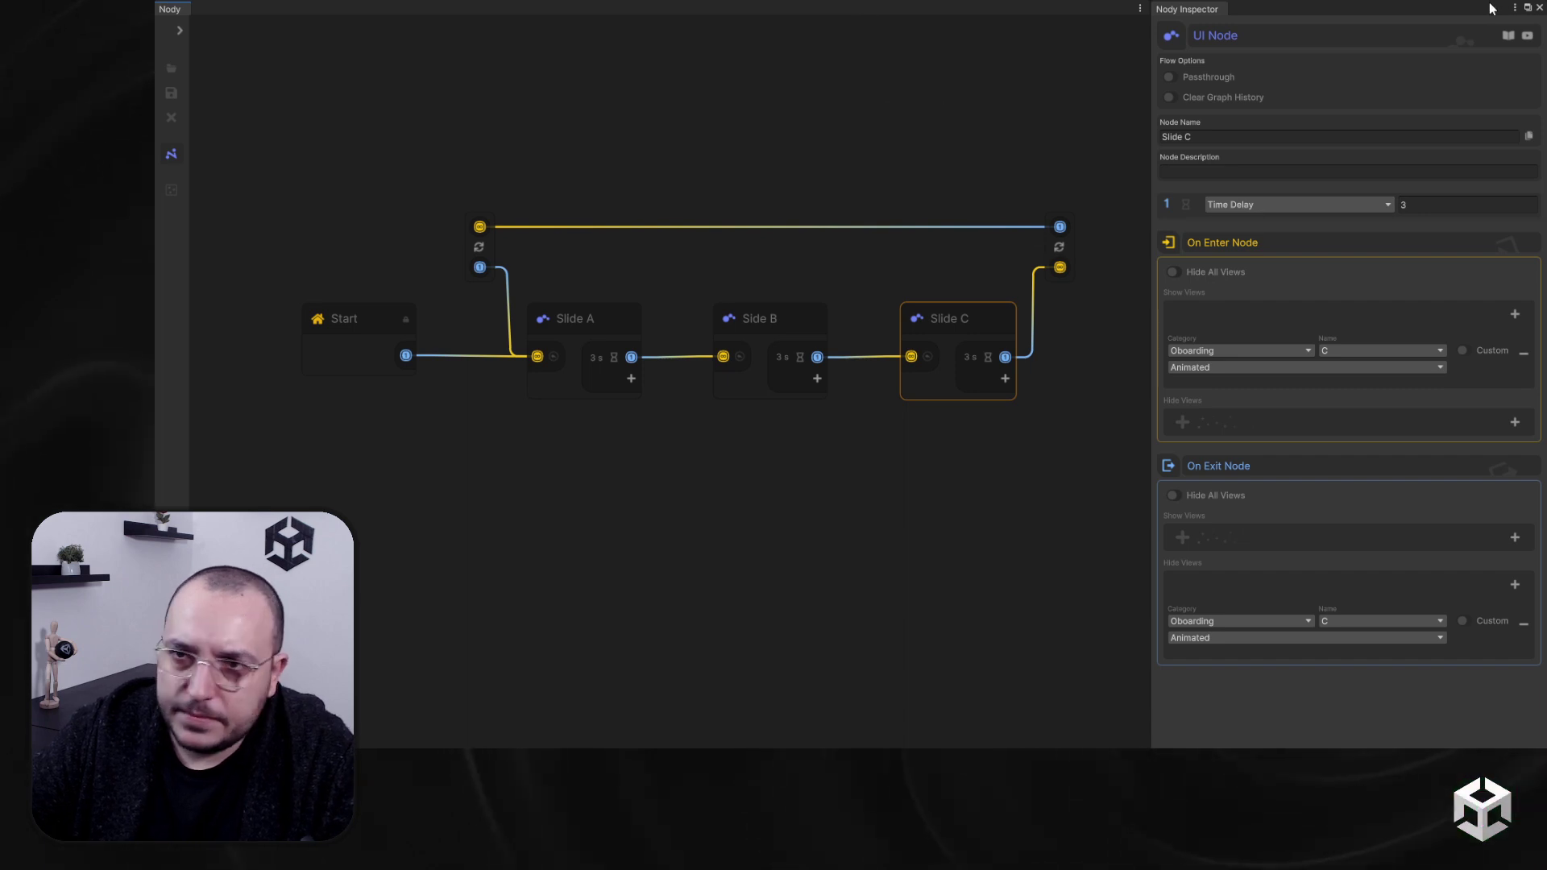
left_click(1528, 9)
left_click_drag(466, 210, 606, 501)
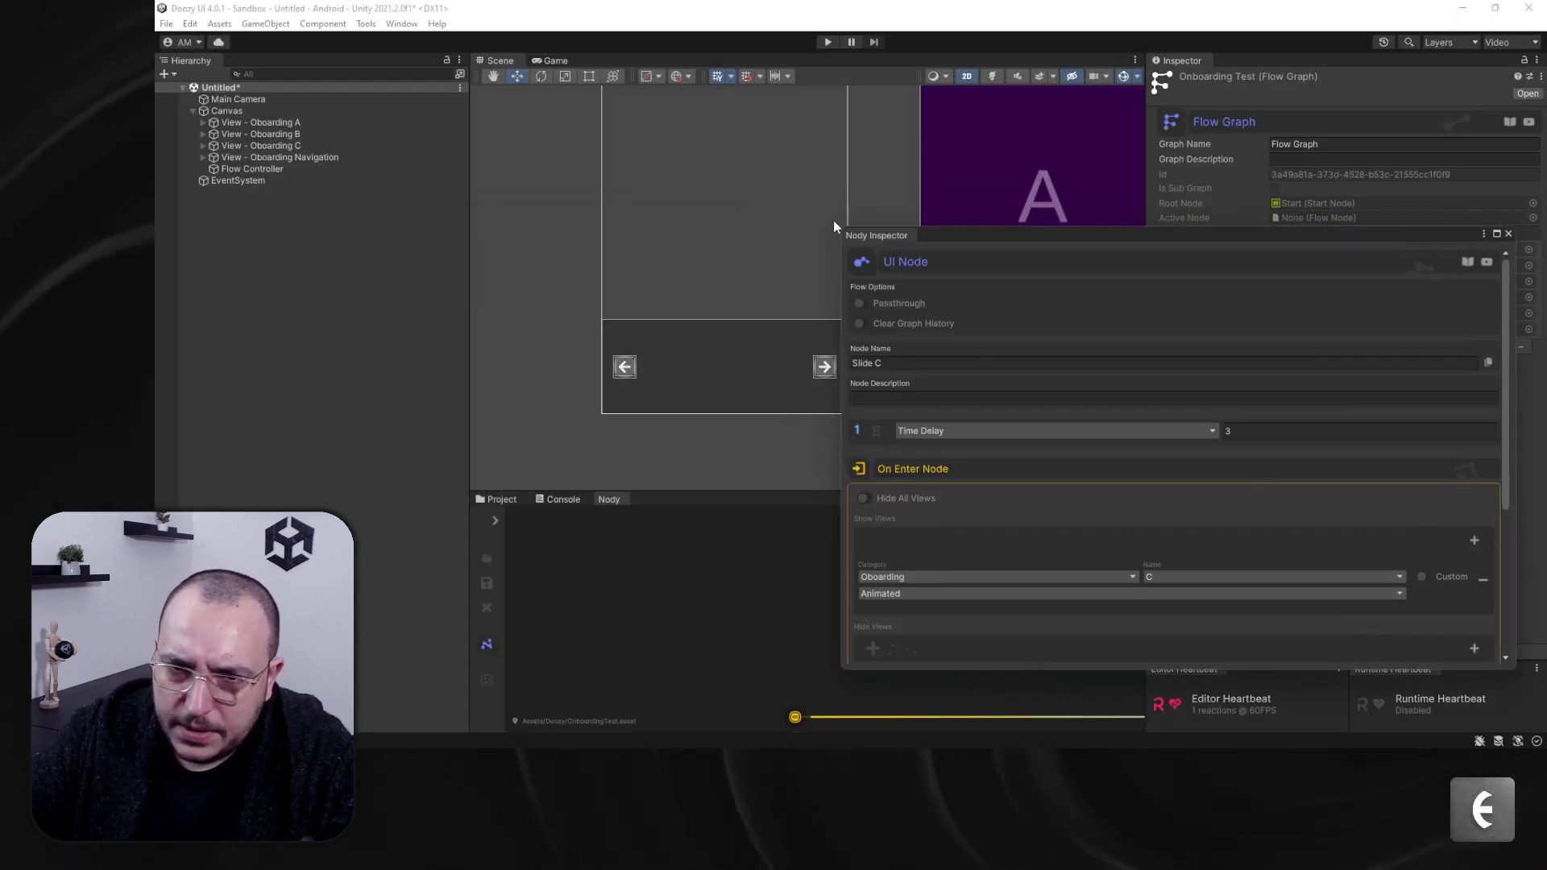
left_click_drag(857, 235, 1249, 64)
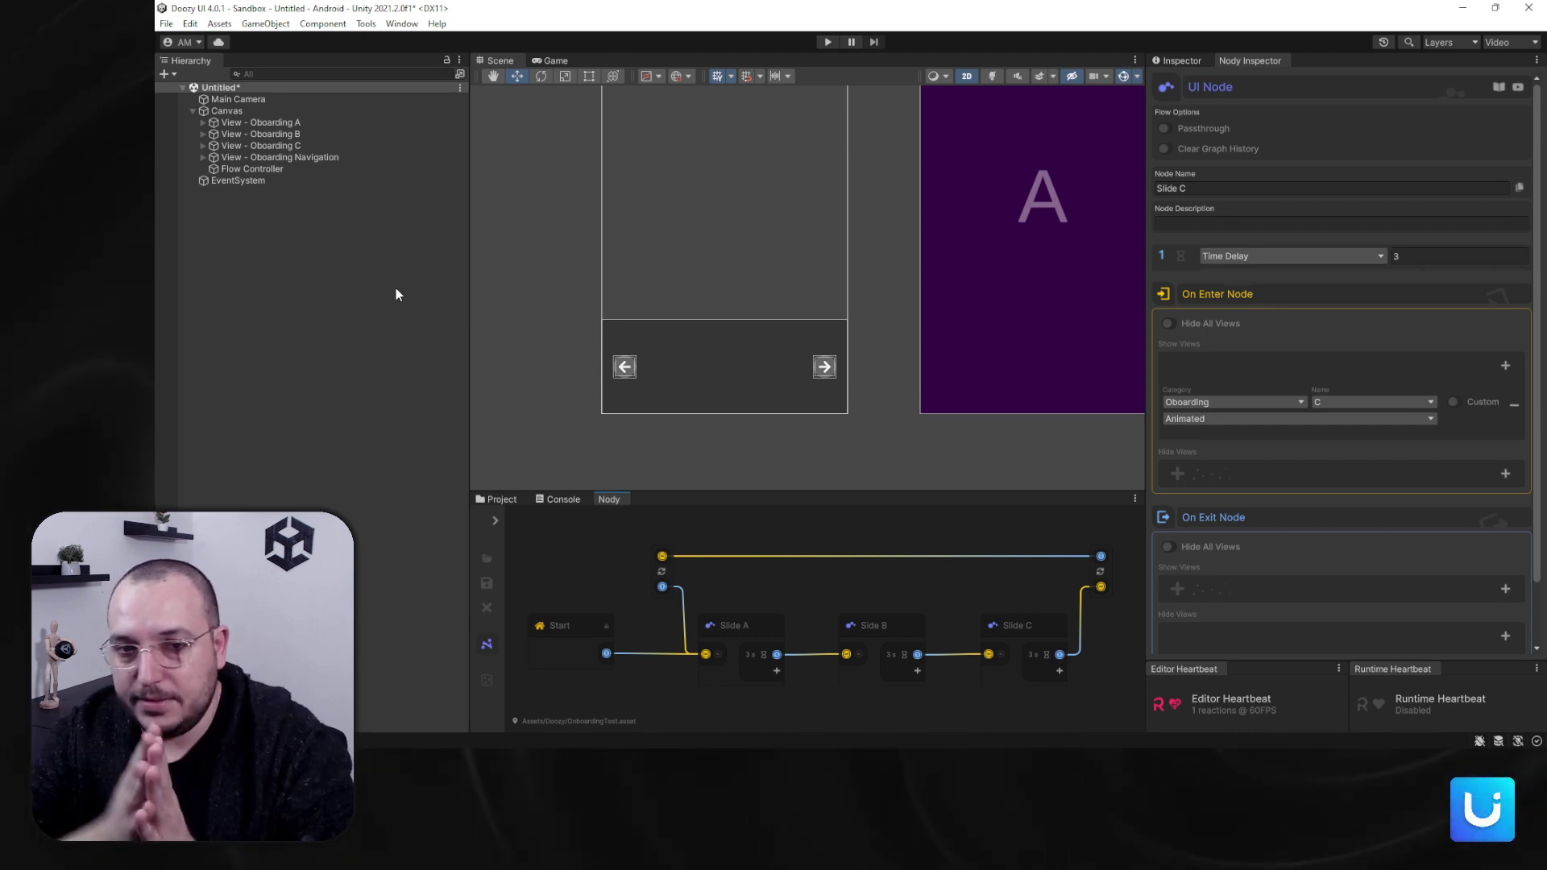
Step: Test-run the scene while the Flow Controller has no flow graph assigned, and stop play mode
left_click(247, 170)
left_click(1213, 62)
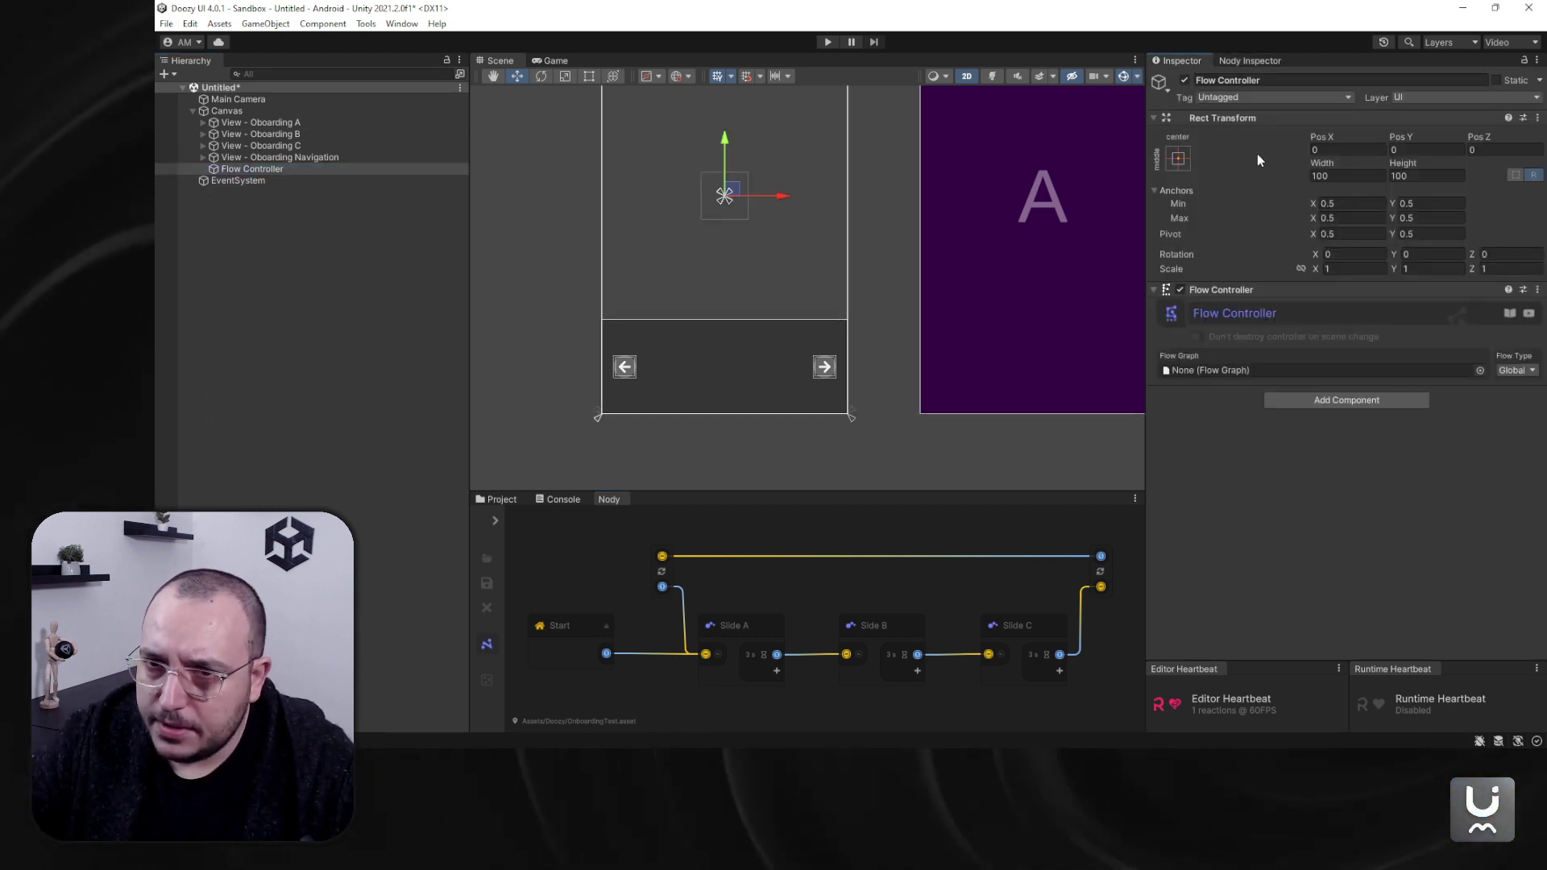
left_click(828, 41)
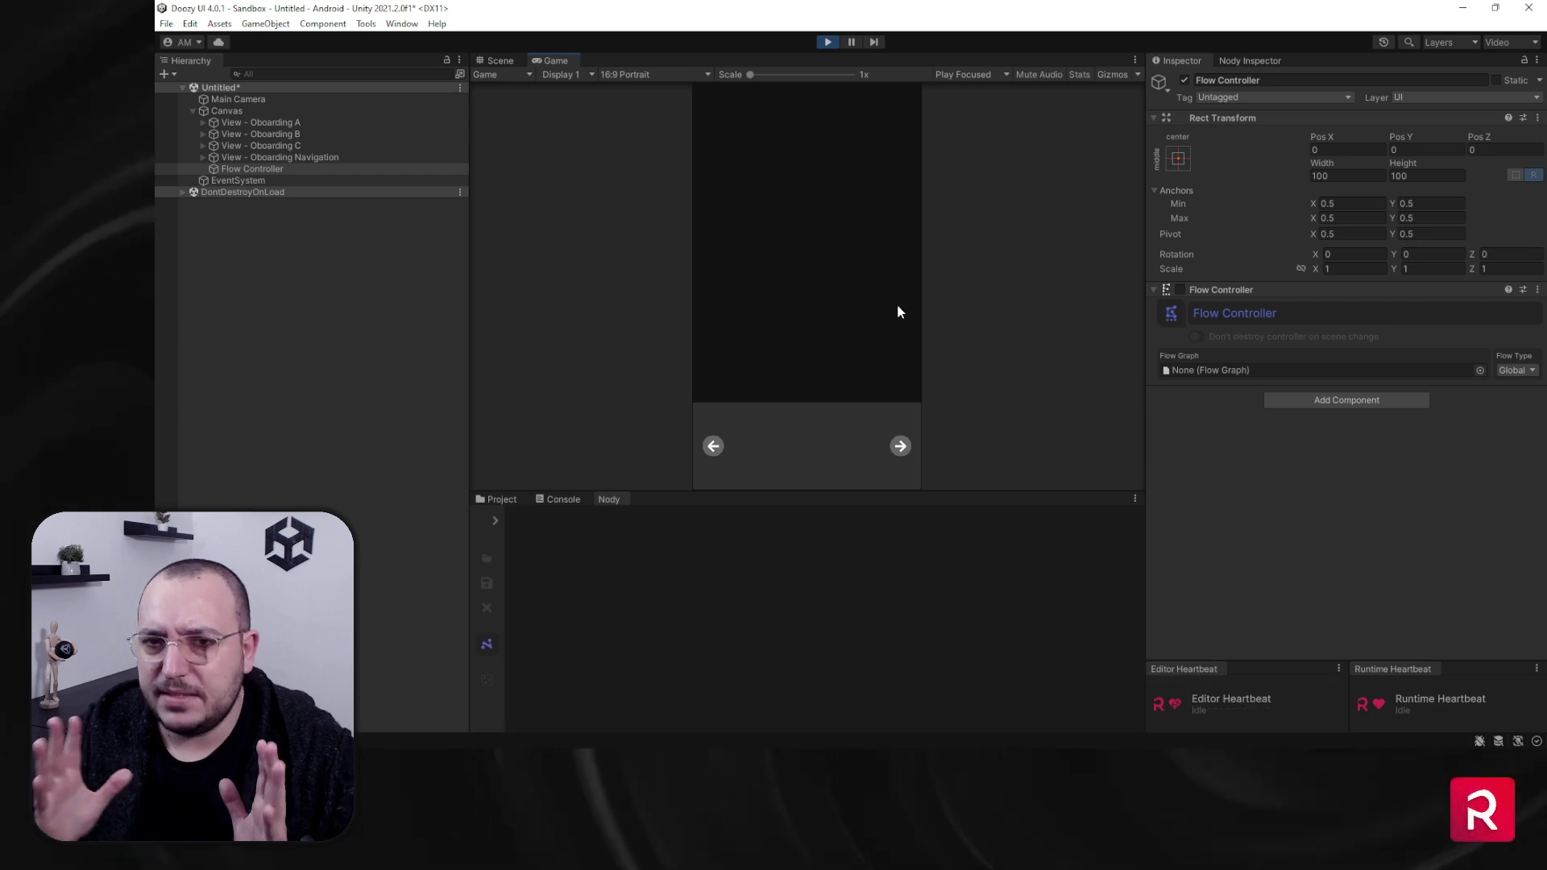
left_click(829, 42)
Step: Assign the OnboardingTest flow graph from the Doozy folder to the Flow Controller
left_click(329, 182)
key("Up")
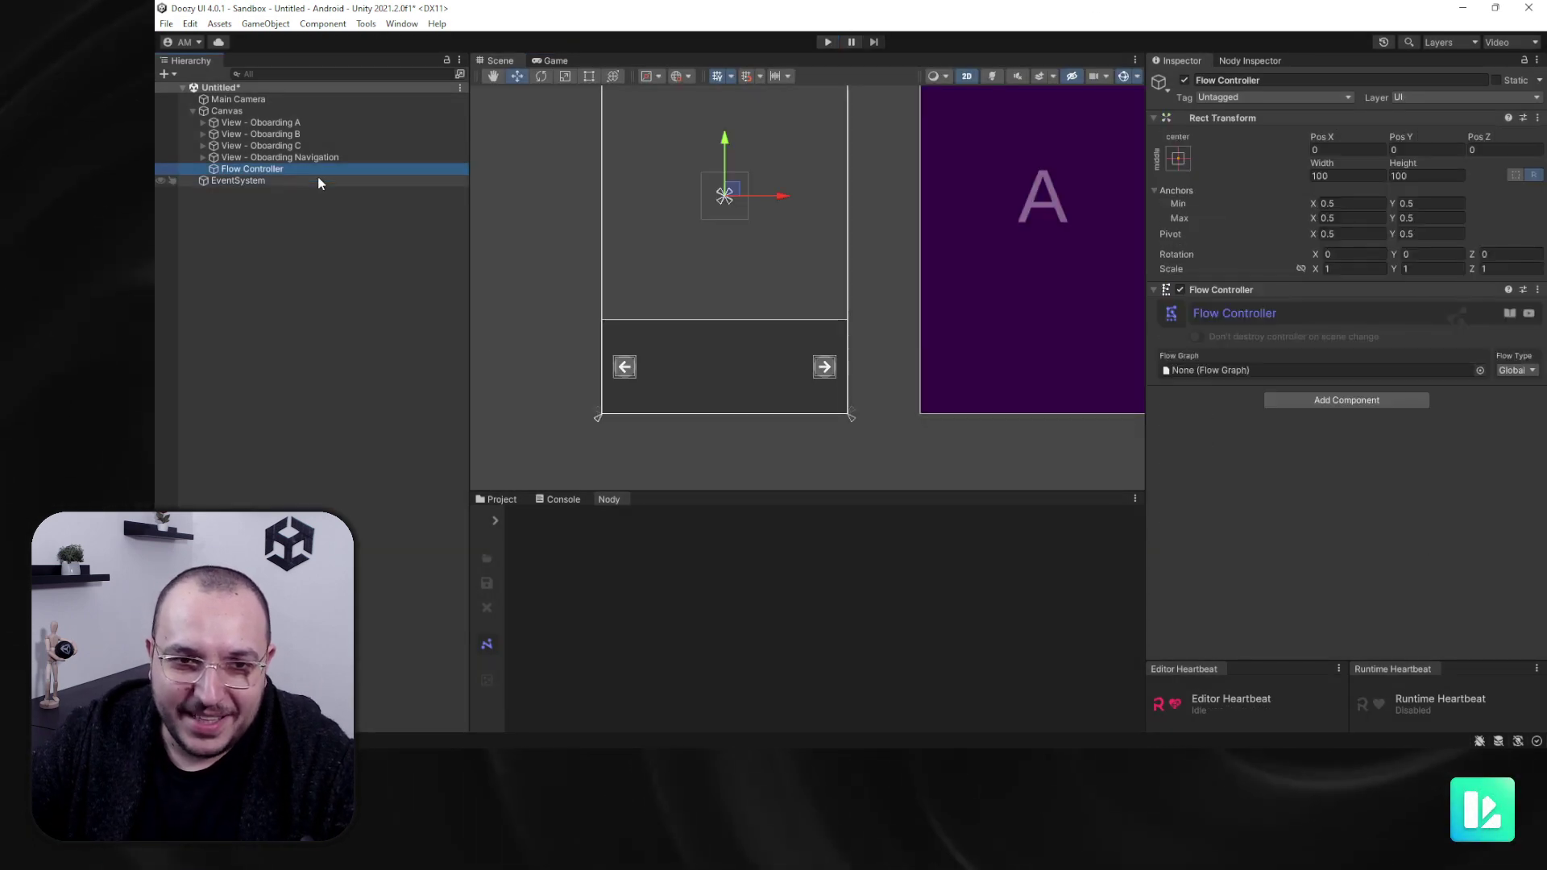
left_click(498, 499)
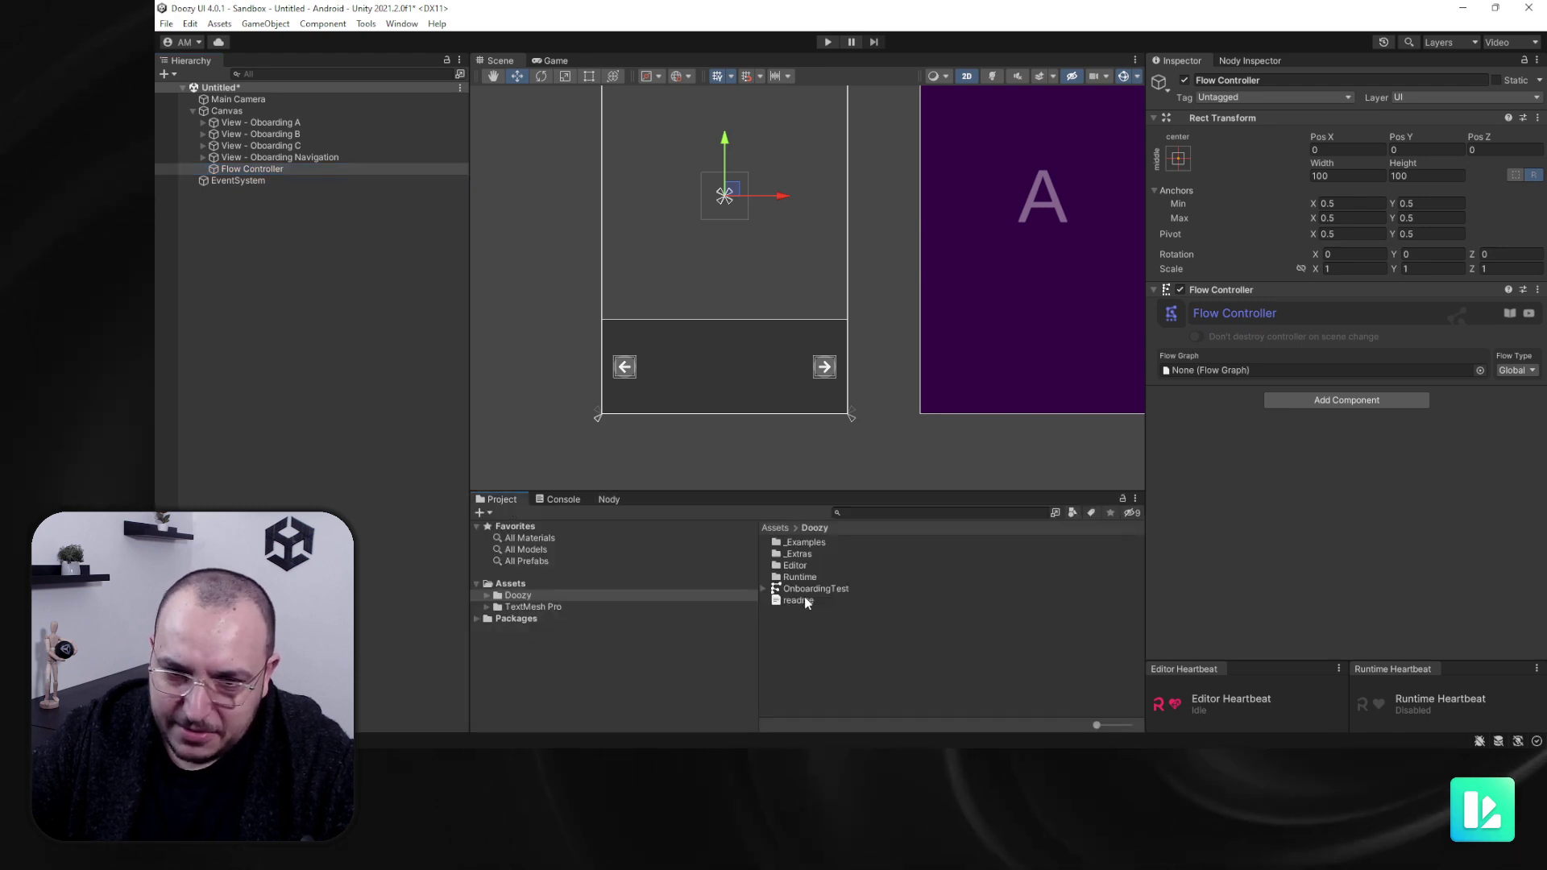
left_click_drag(806, 590, 1201, 374)
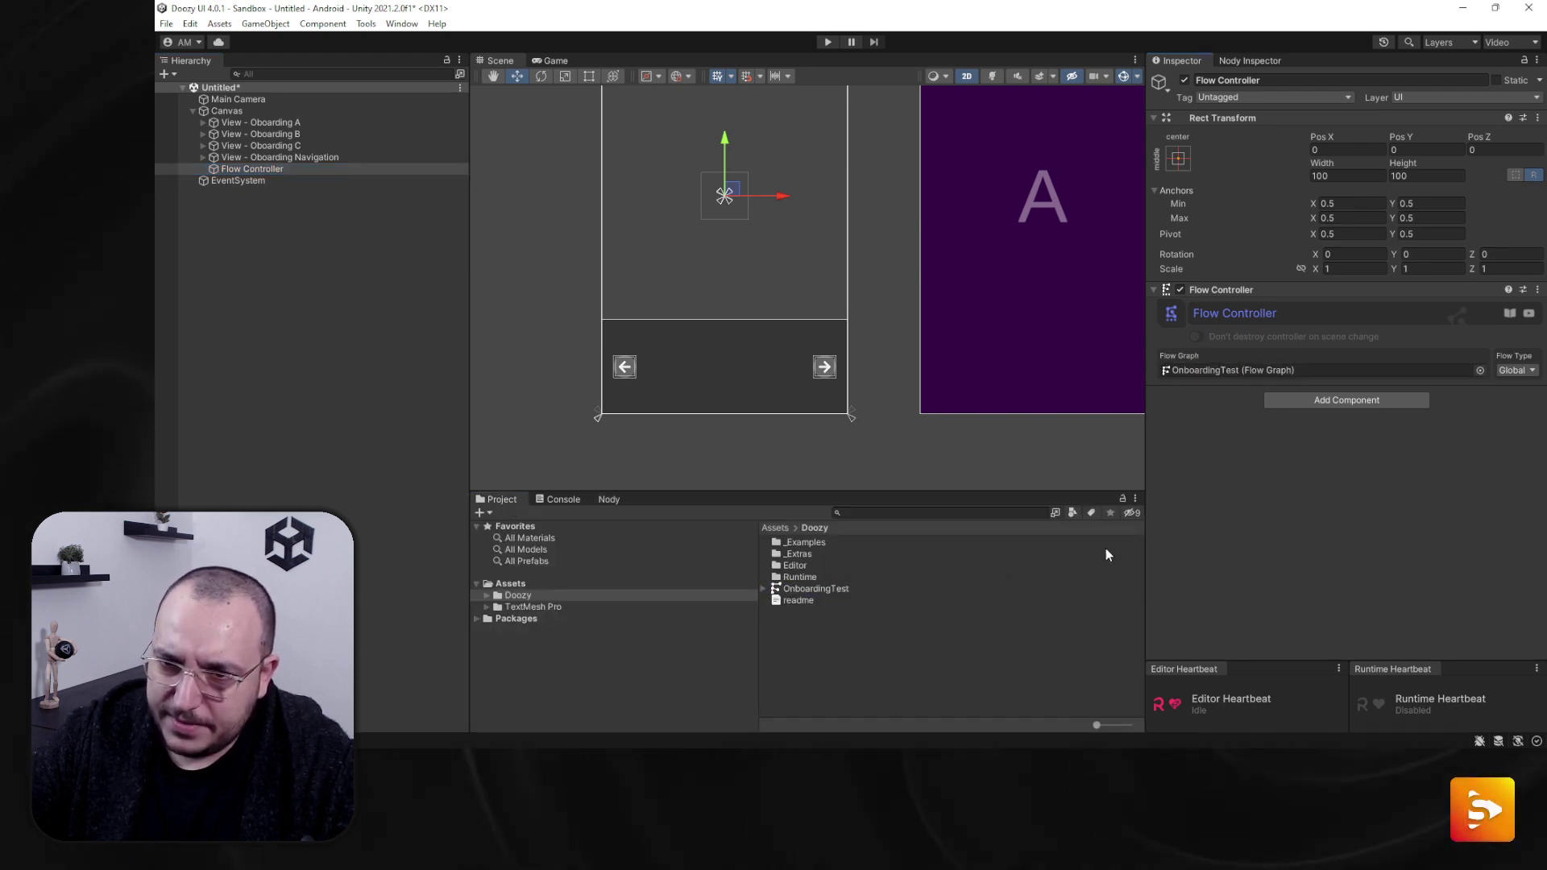
Step: Run the scene with the Flow Controller selected and watch the slides advance in the Nody graph
left_click(290, 194)
left_click(266, 170)
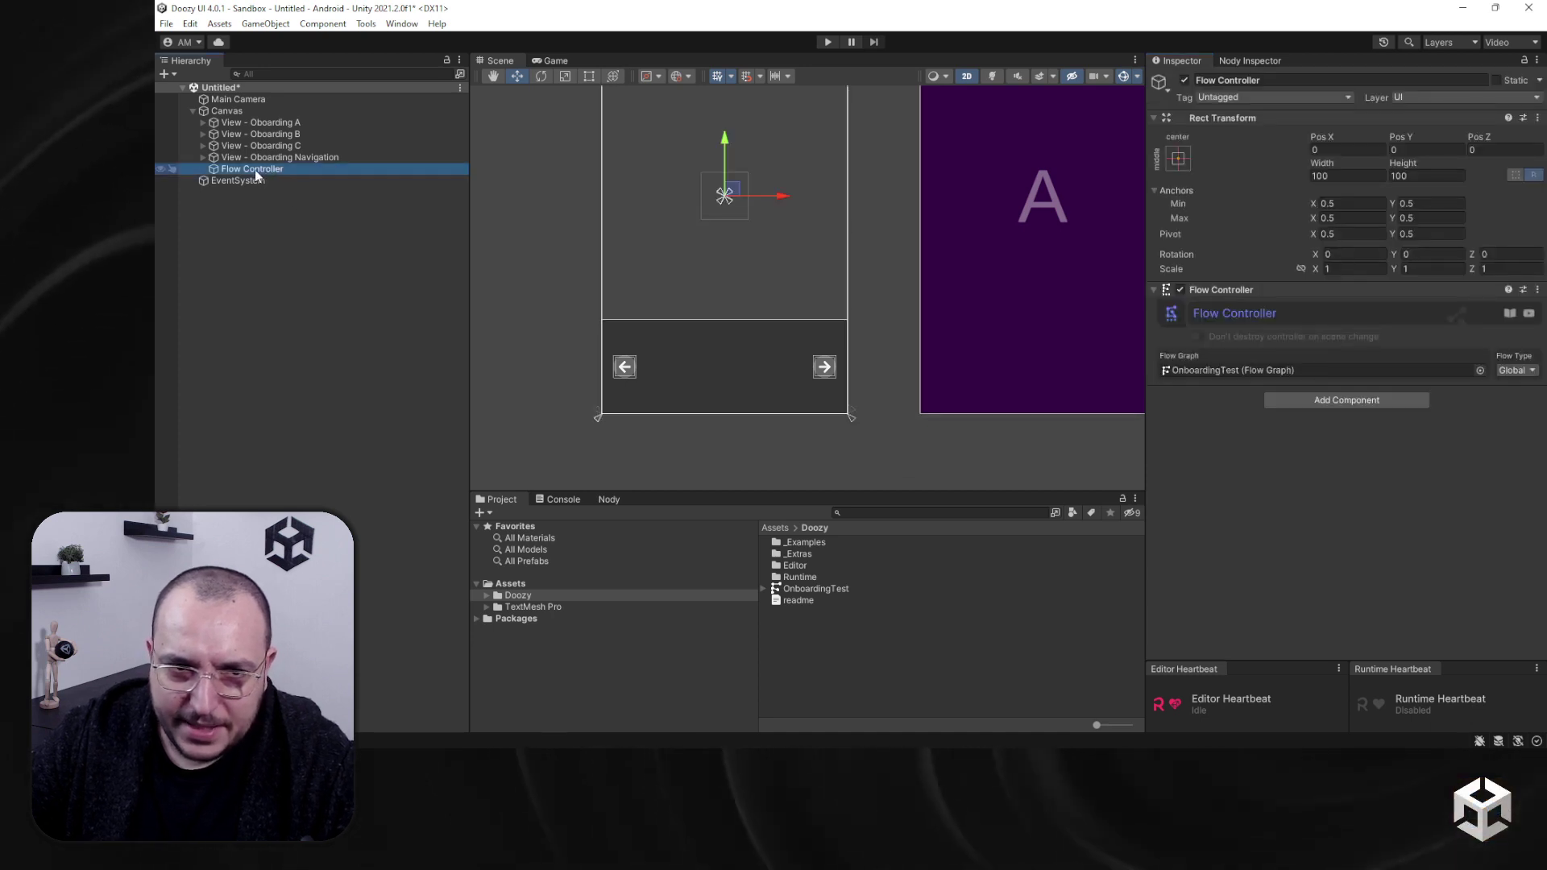
left_click(625, 499)
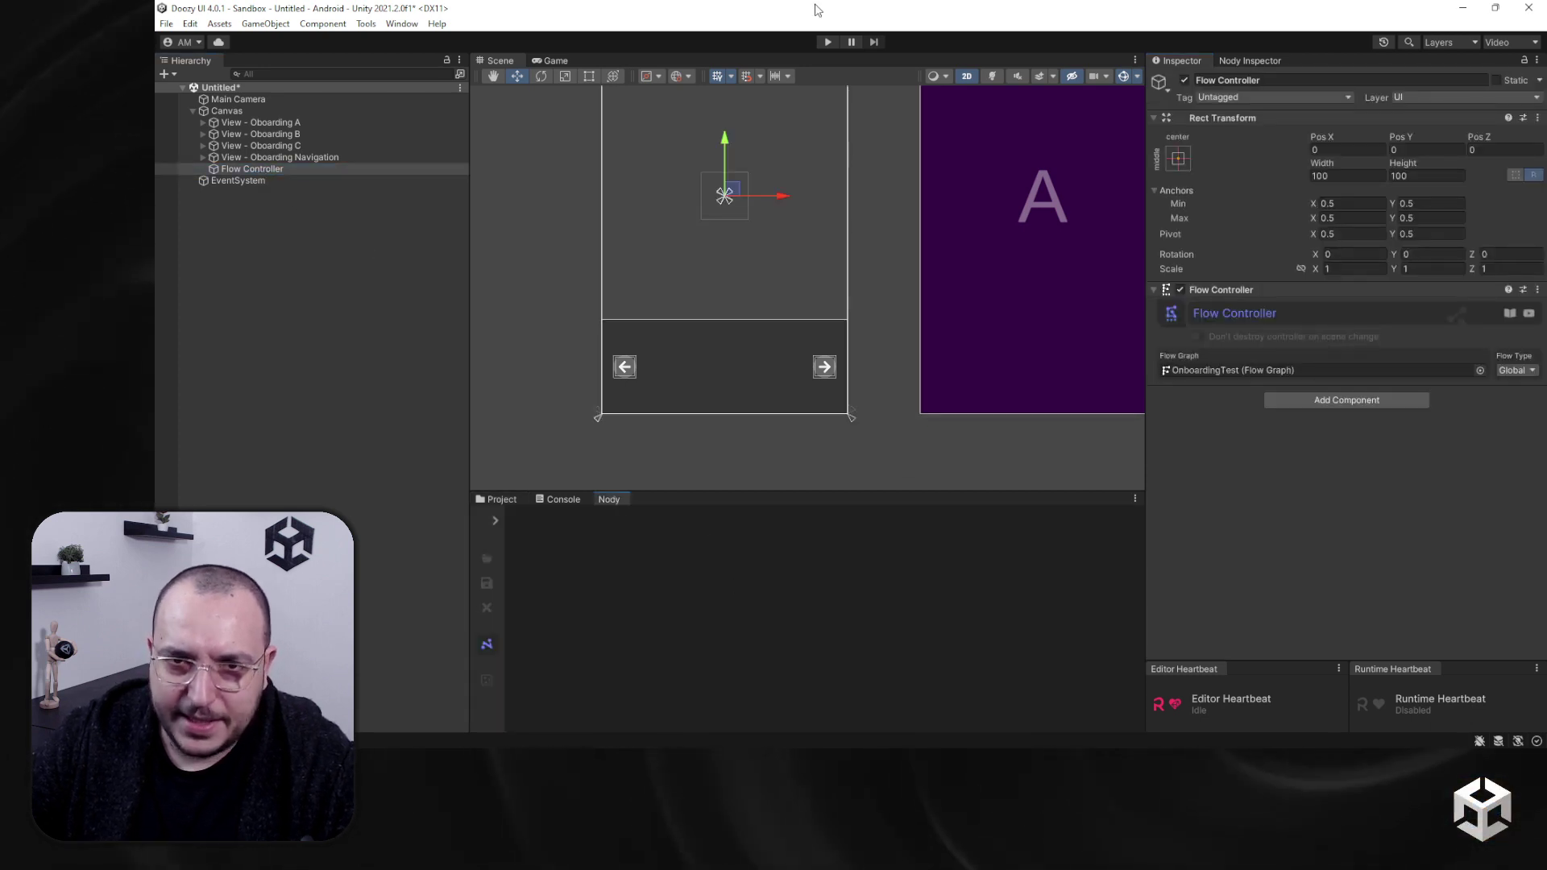
left_click(828, 42)
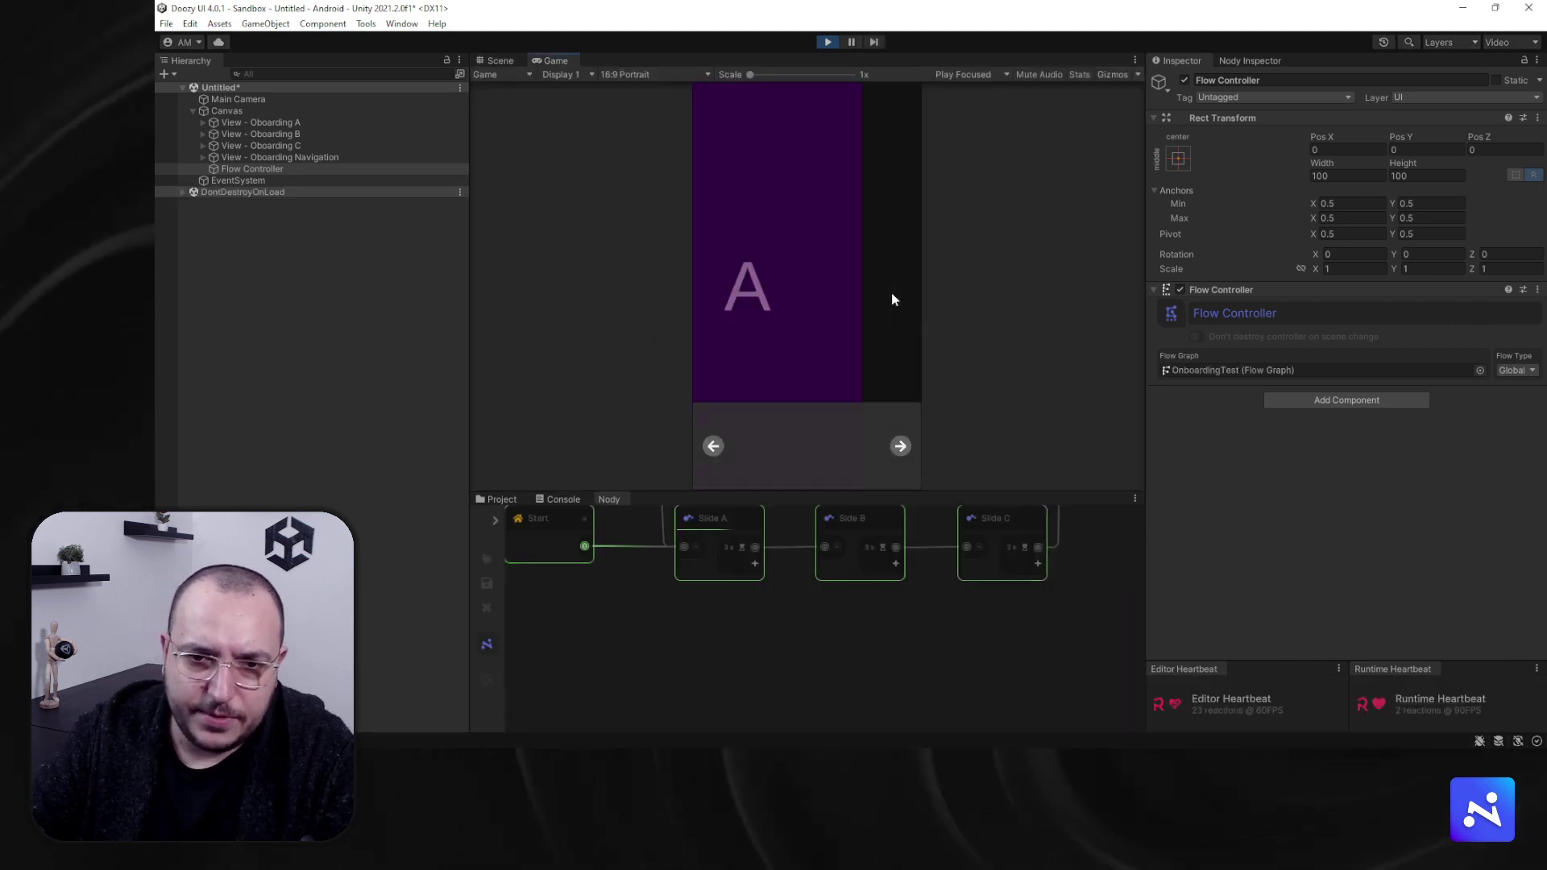
middle_click_drag(798, 636, 773, 682)
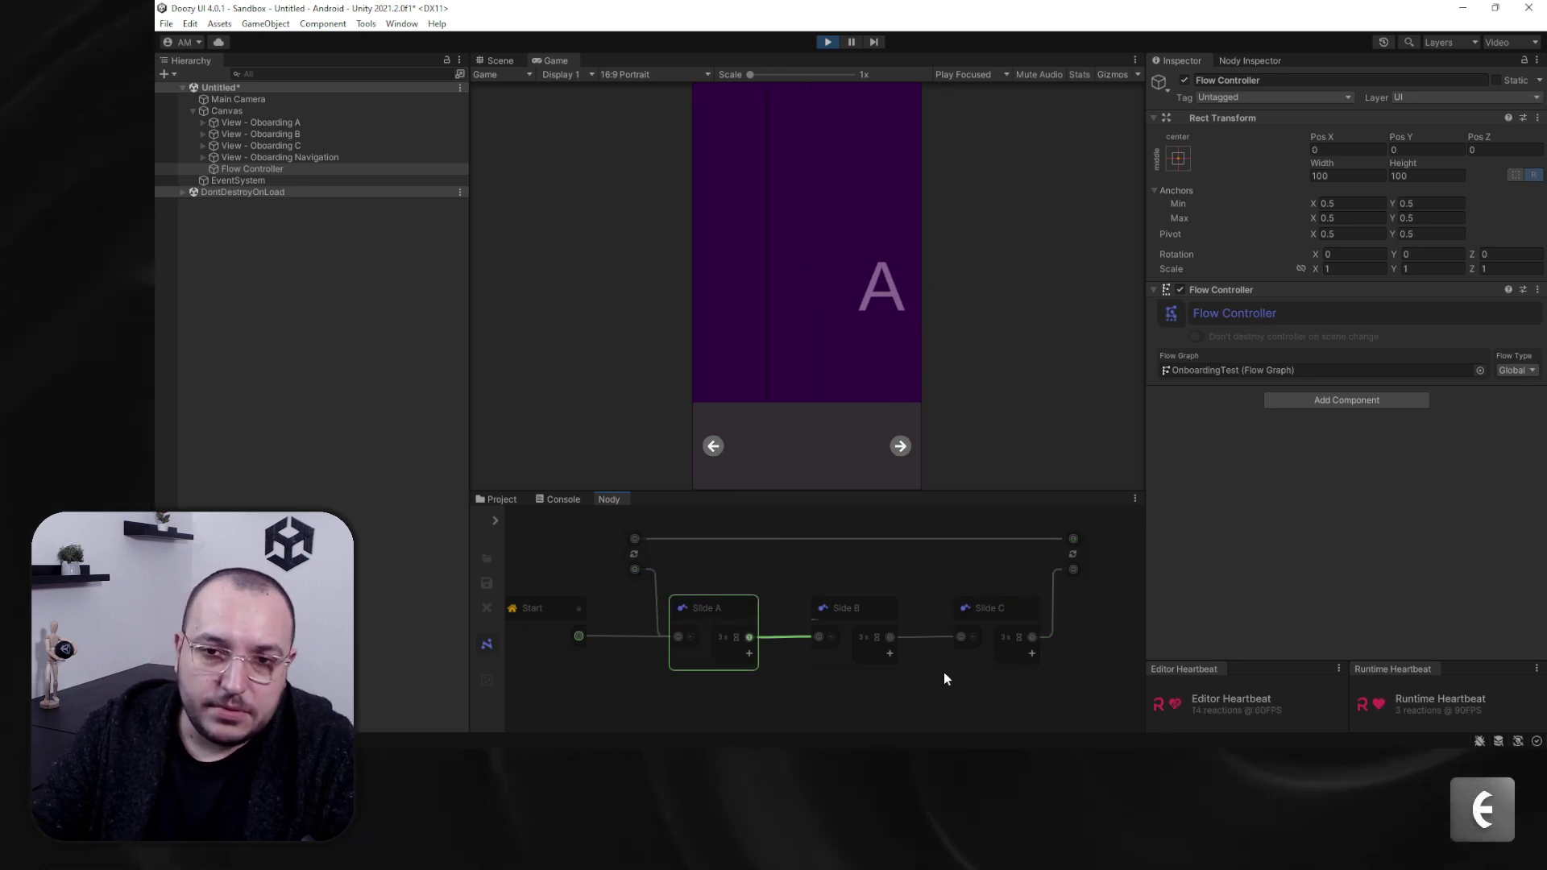
Step: During play mode, enable Rotate in View - Oboarding A's Show animation and set its From Offset Z to -180
left_click(277, 122)
scroll(1209, 451, "down", 2)
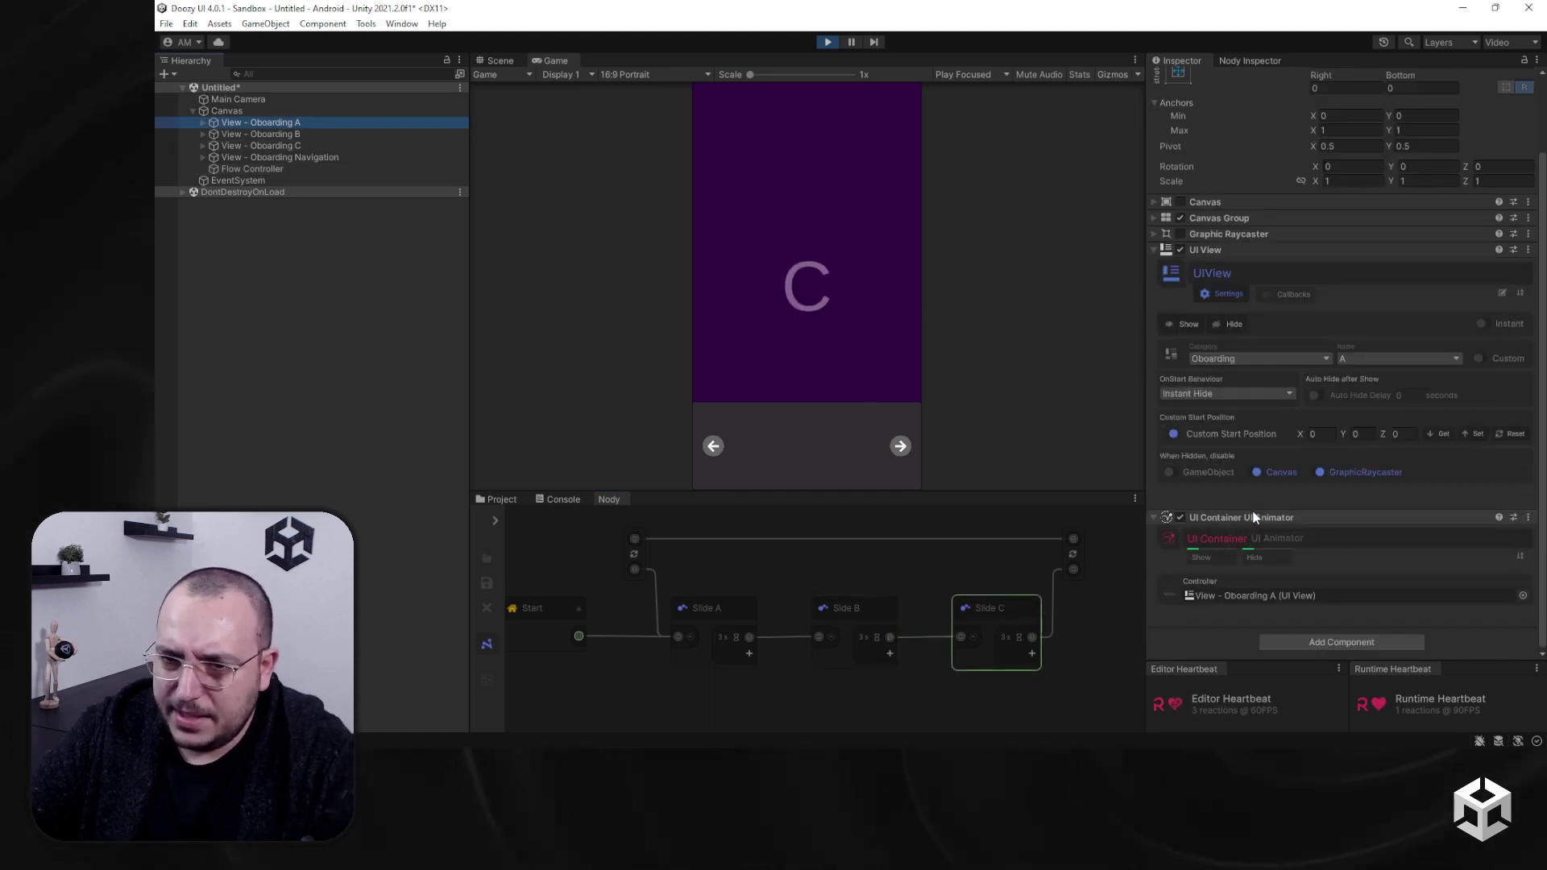
left_click(1201, 558)
scroll(1241, 550, "down", 1)
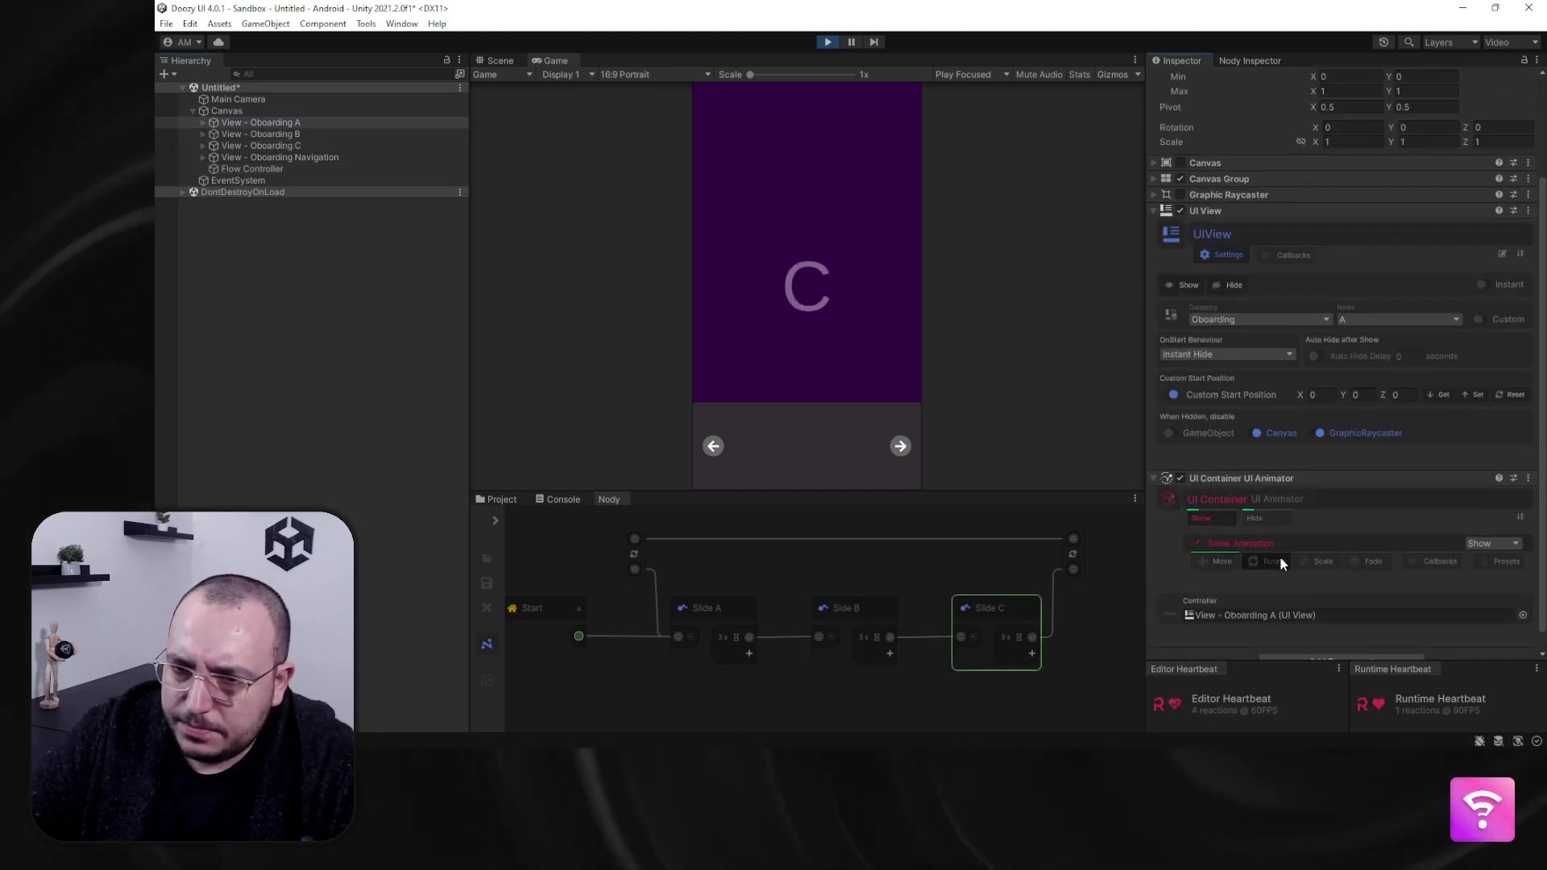
left_click(1280, 561)
left_click(1321, 582)
left_click(1499, 650)
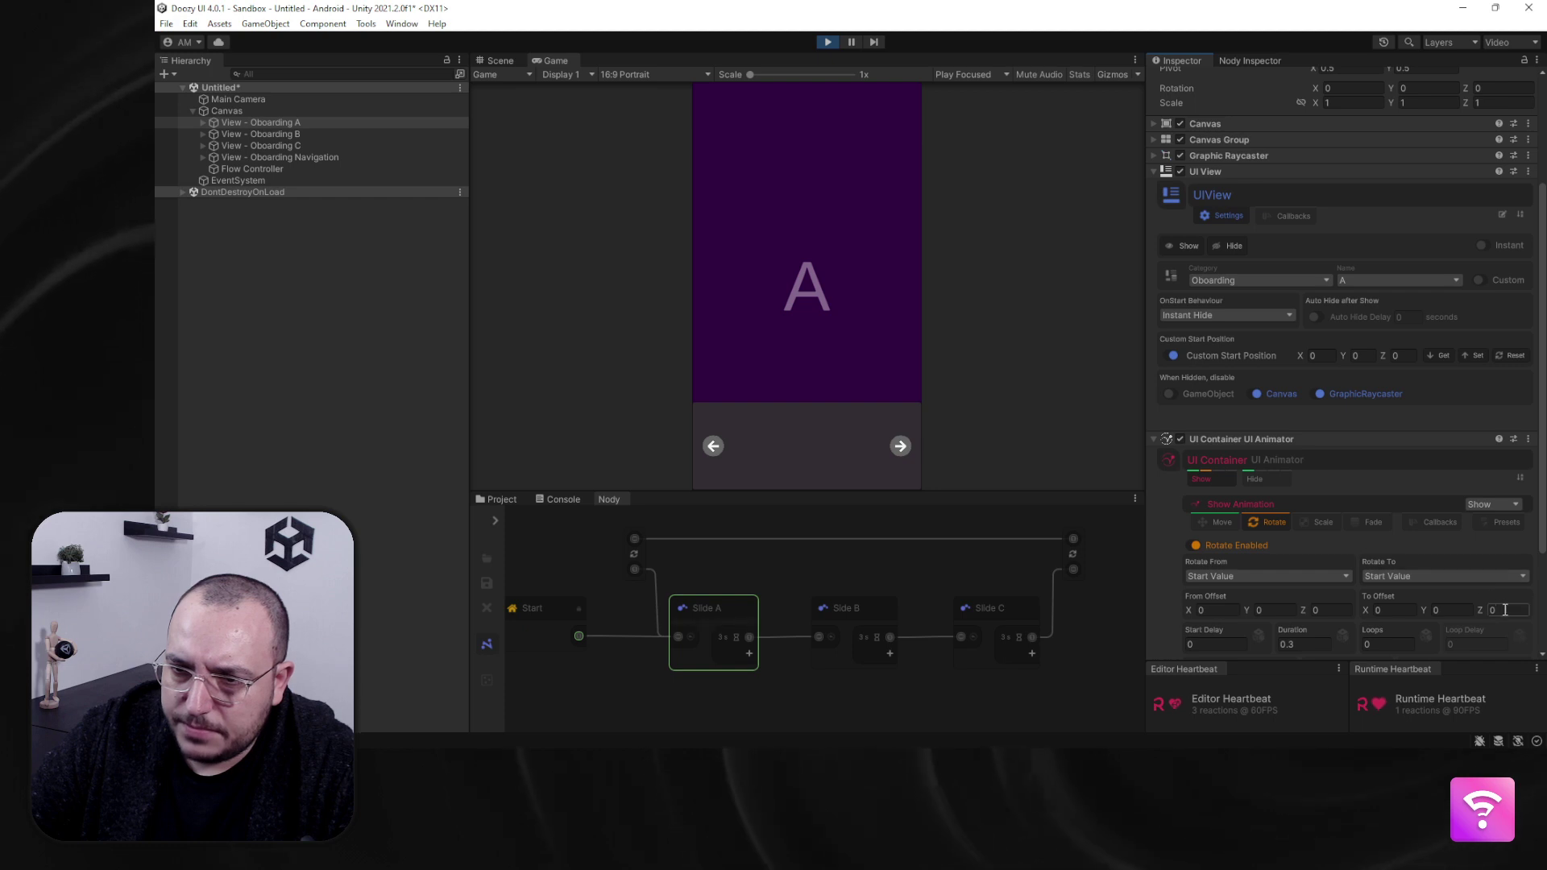
scroll(1417, 582, "down", 4)
left_click(1331, 492)
type("-")
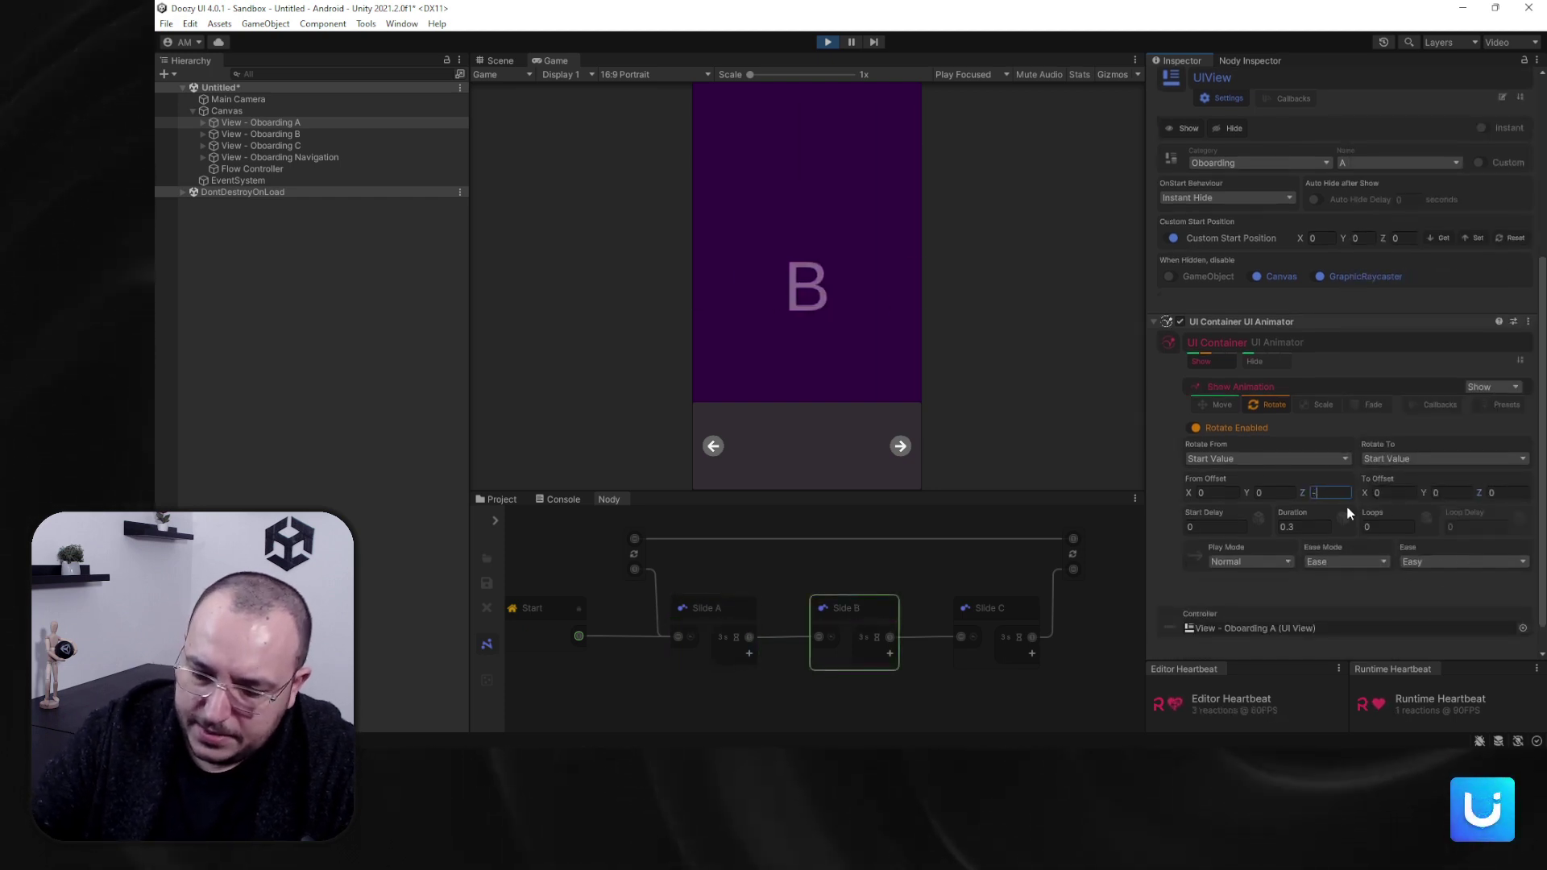
type("180")
key("Return")
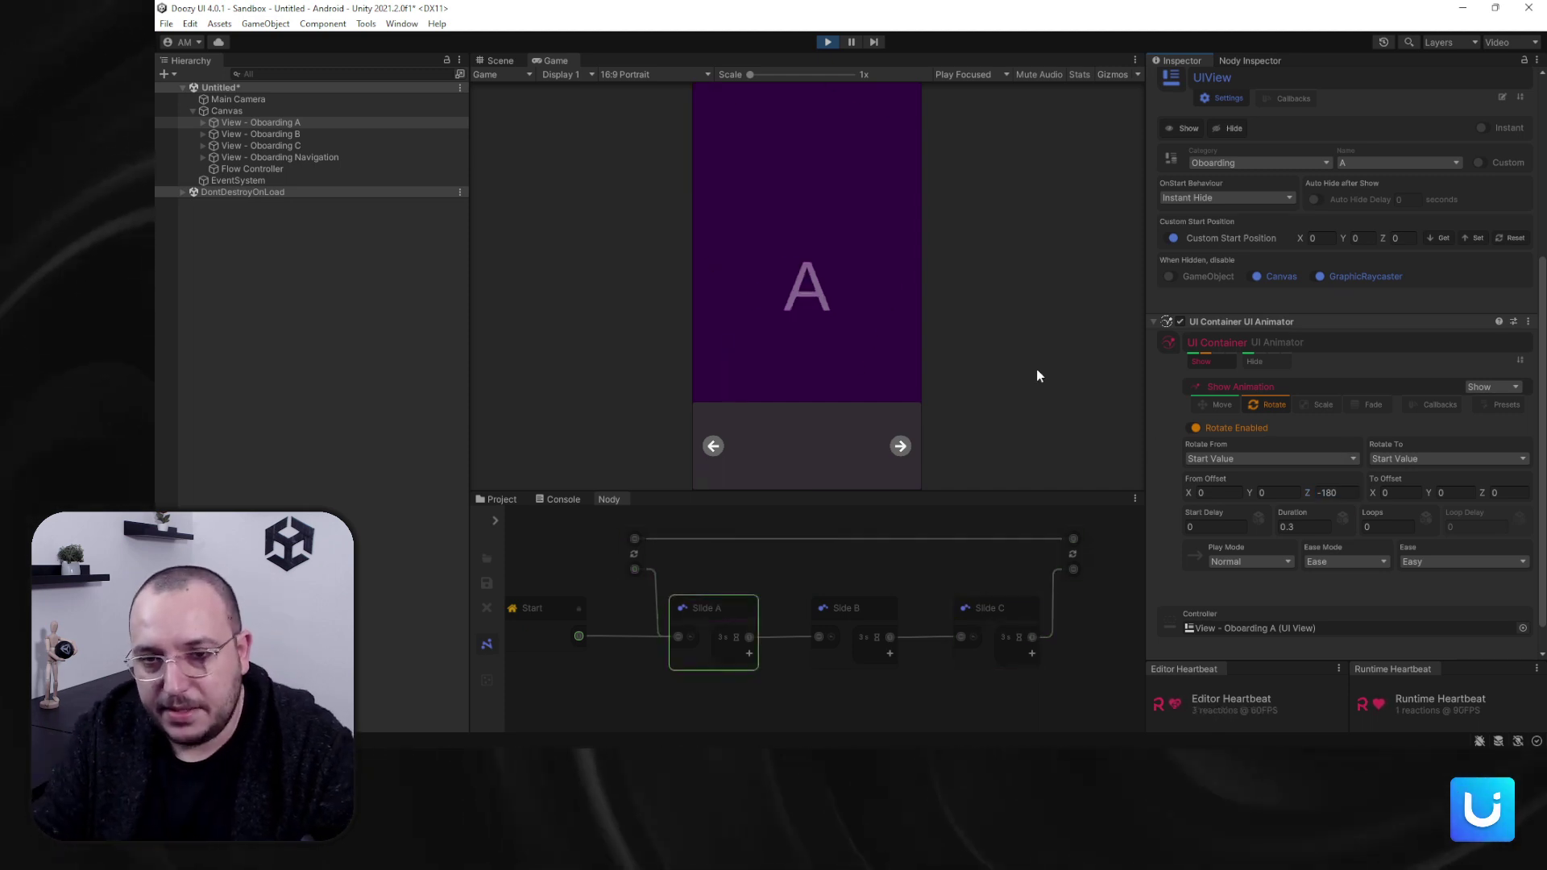
Step: During play mode, set the Move direction of View - Oboarding B's Hide animation to Top, and stop playing after viewing the slides
left_click(336, 135)
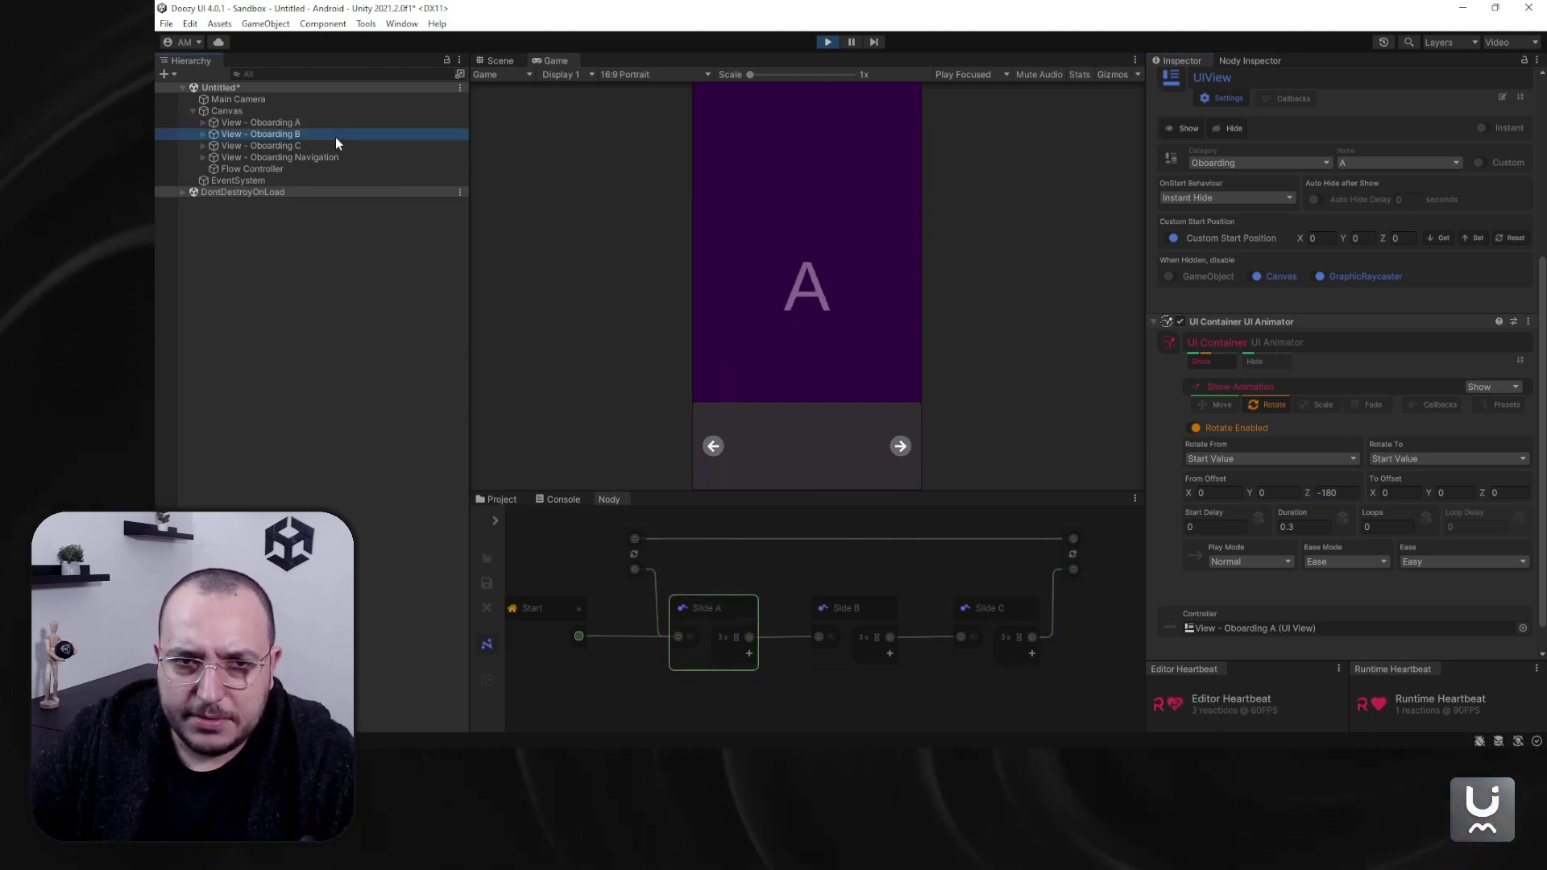
left_click(1210, 572)
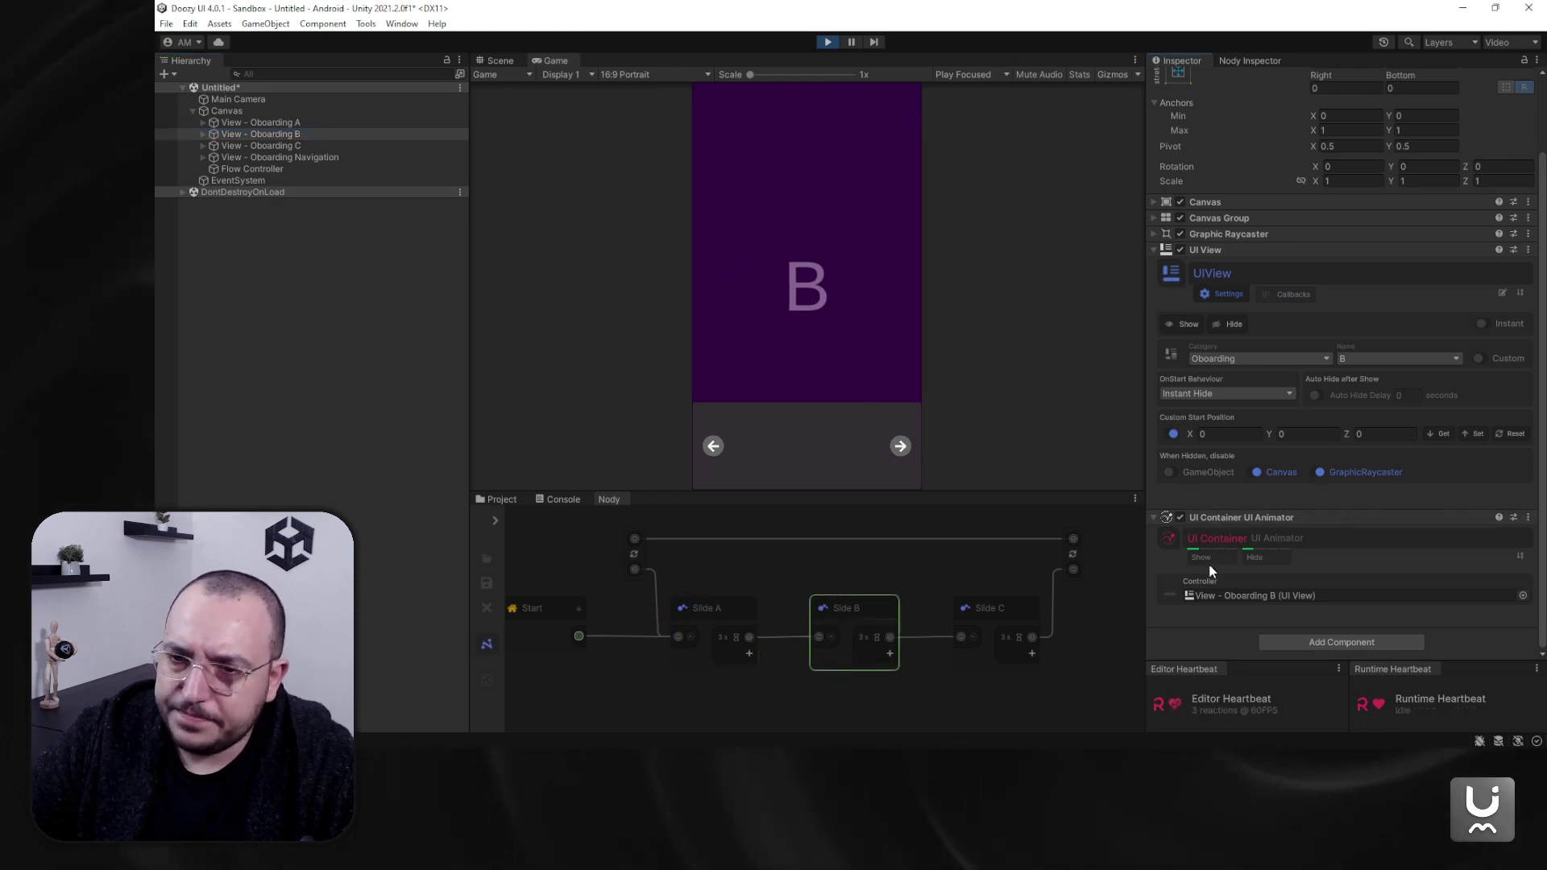
left_click(1279, 559)
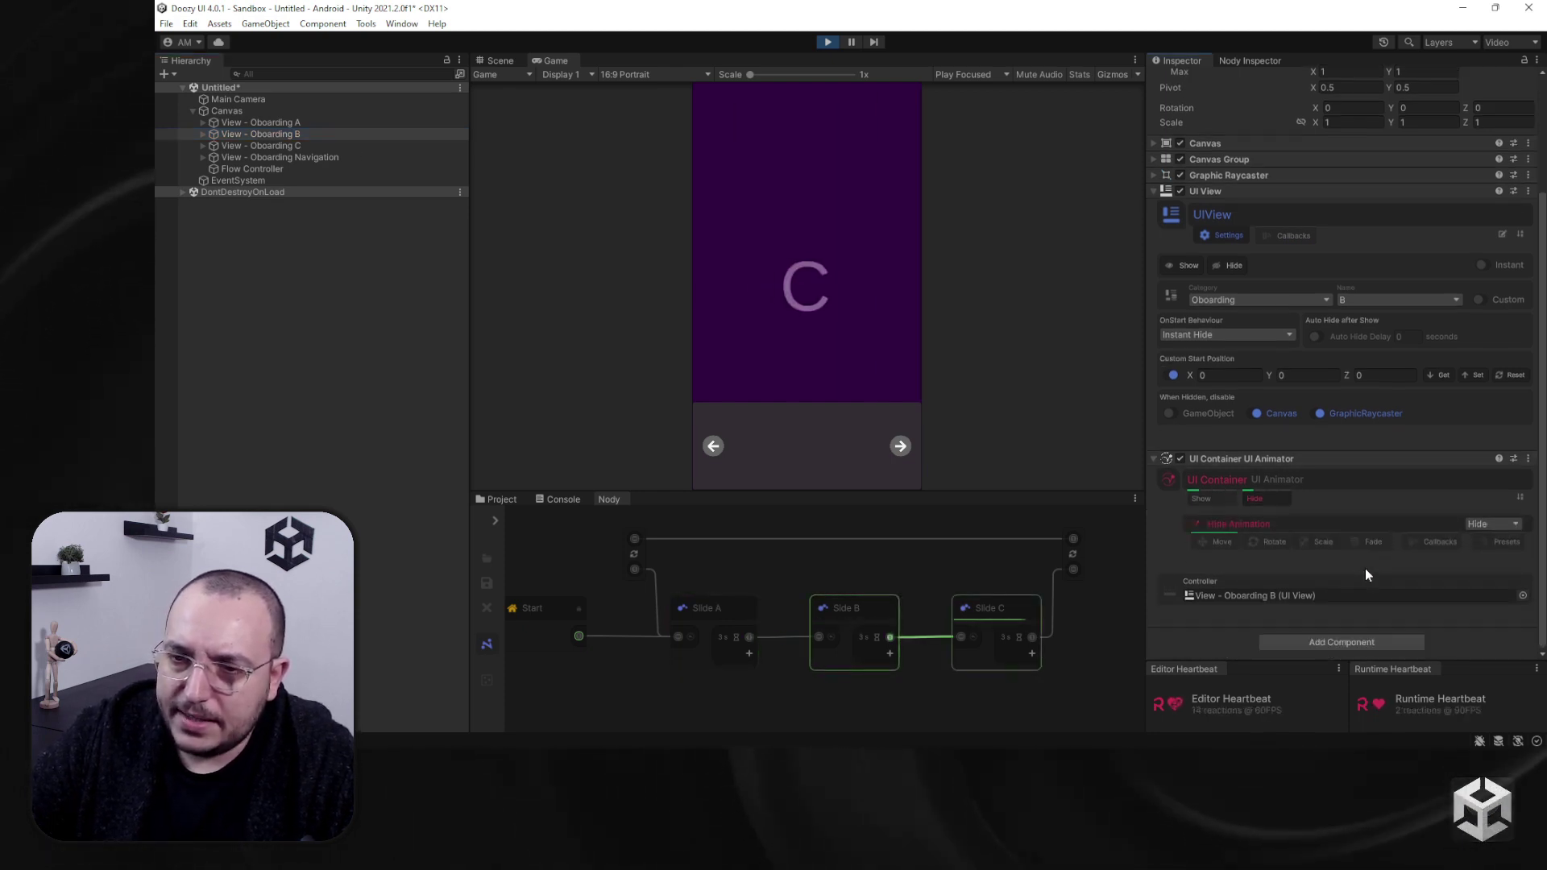
left_click(1221, 542)
scroll(1289, 532, "down", 1)
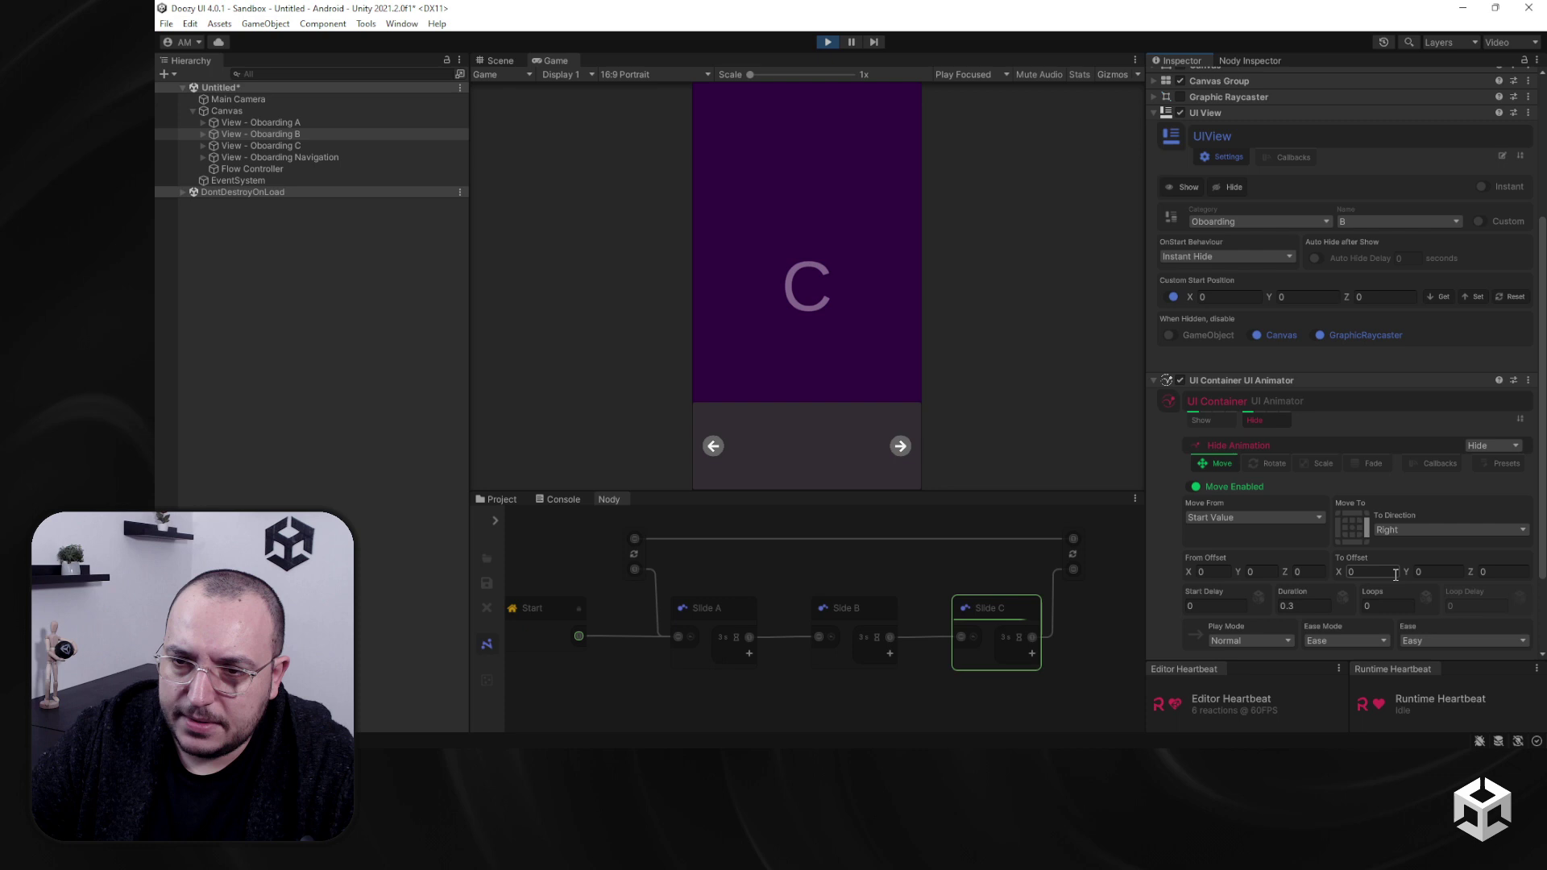
left_click(1352, 517)
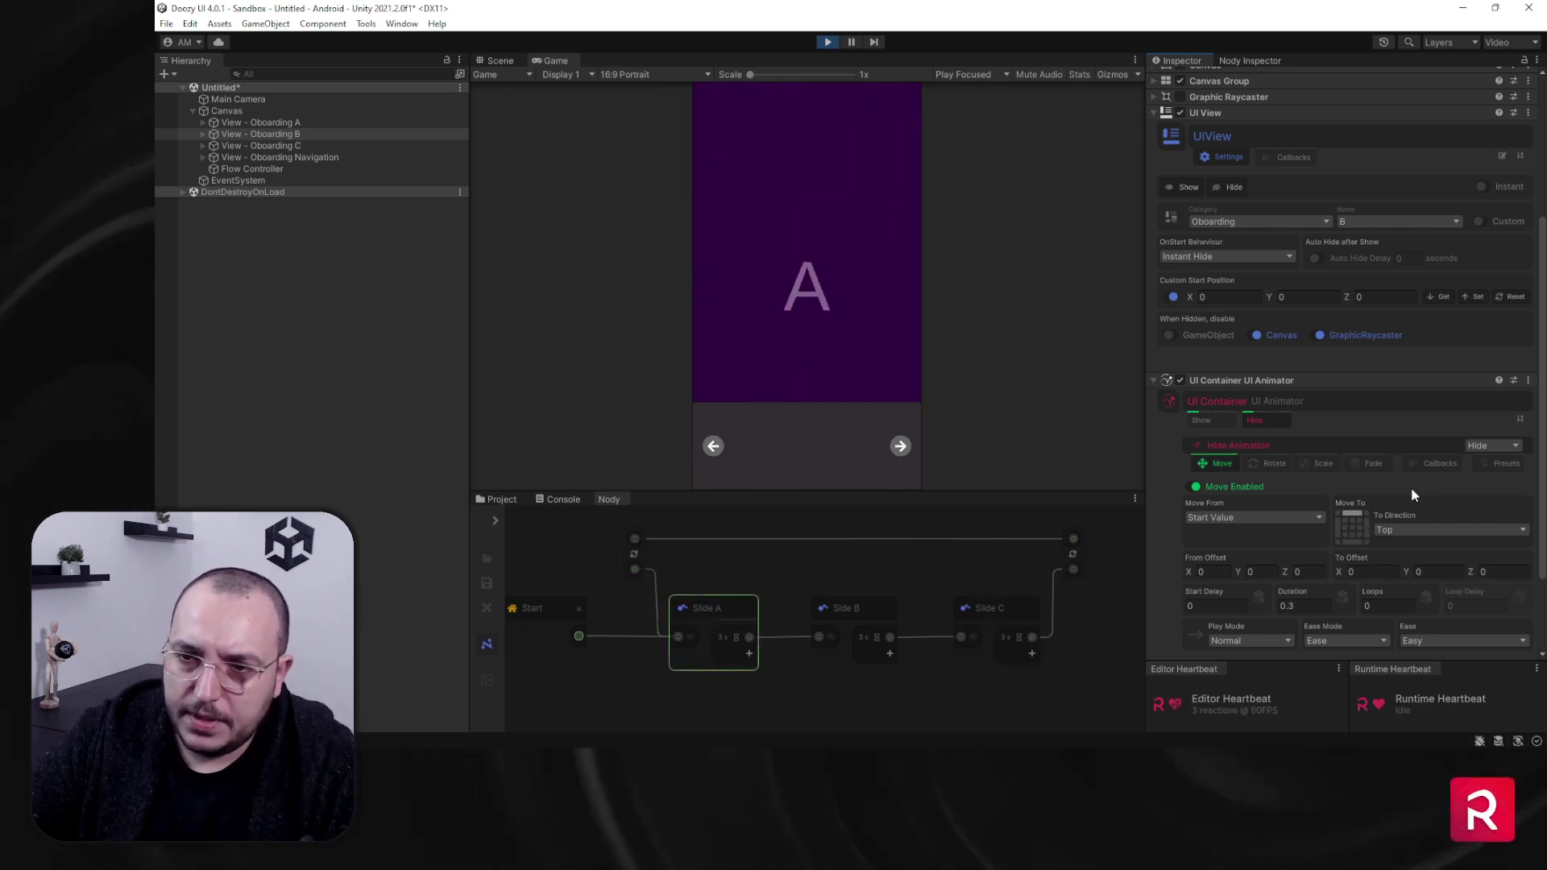
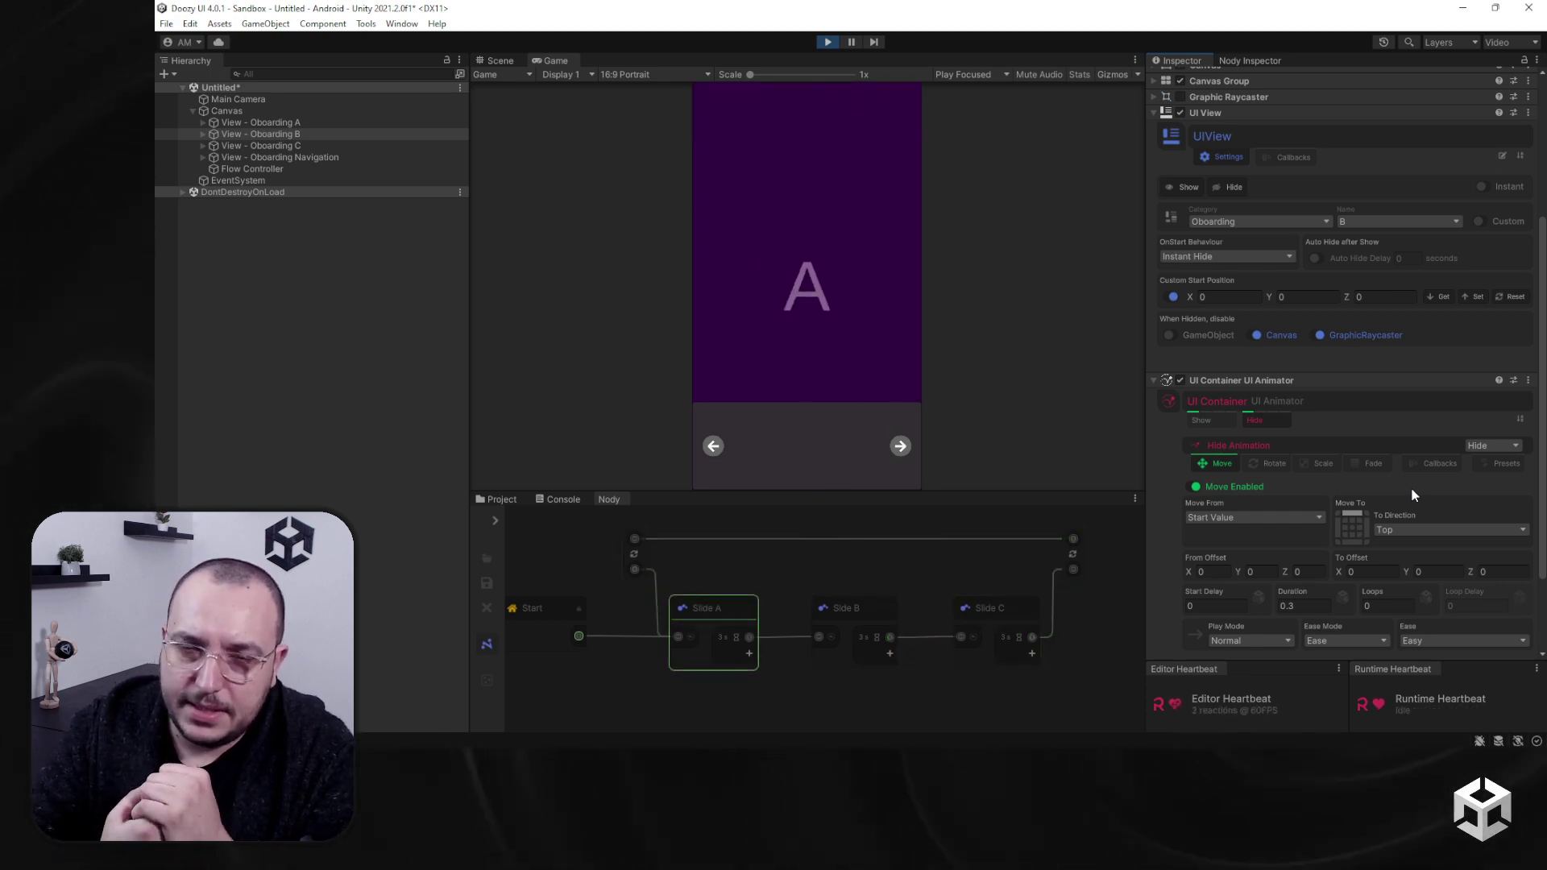
left_click(821, 42)
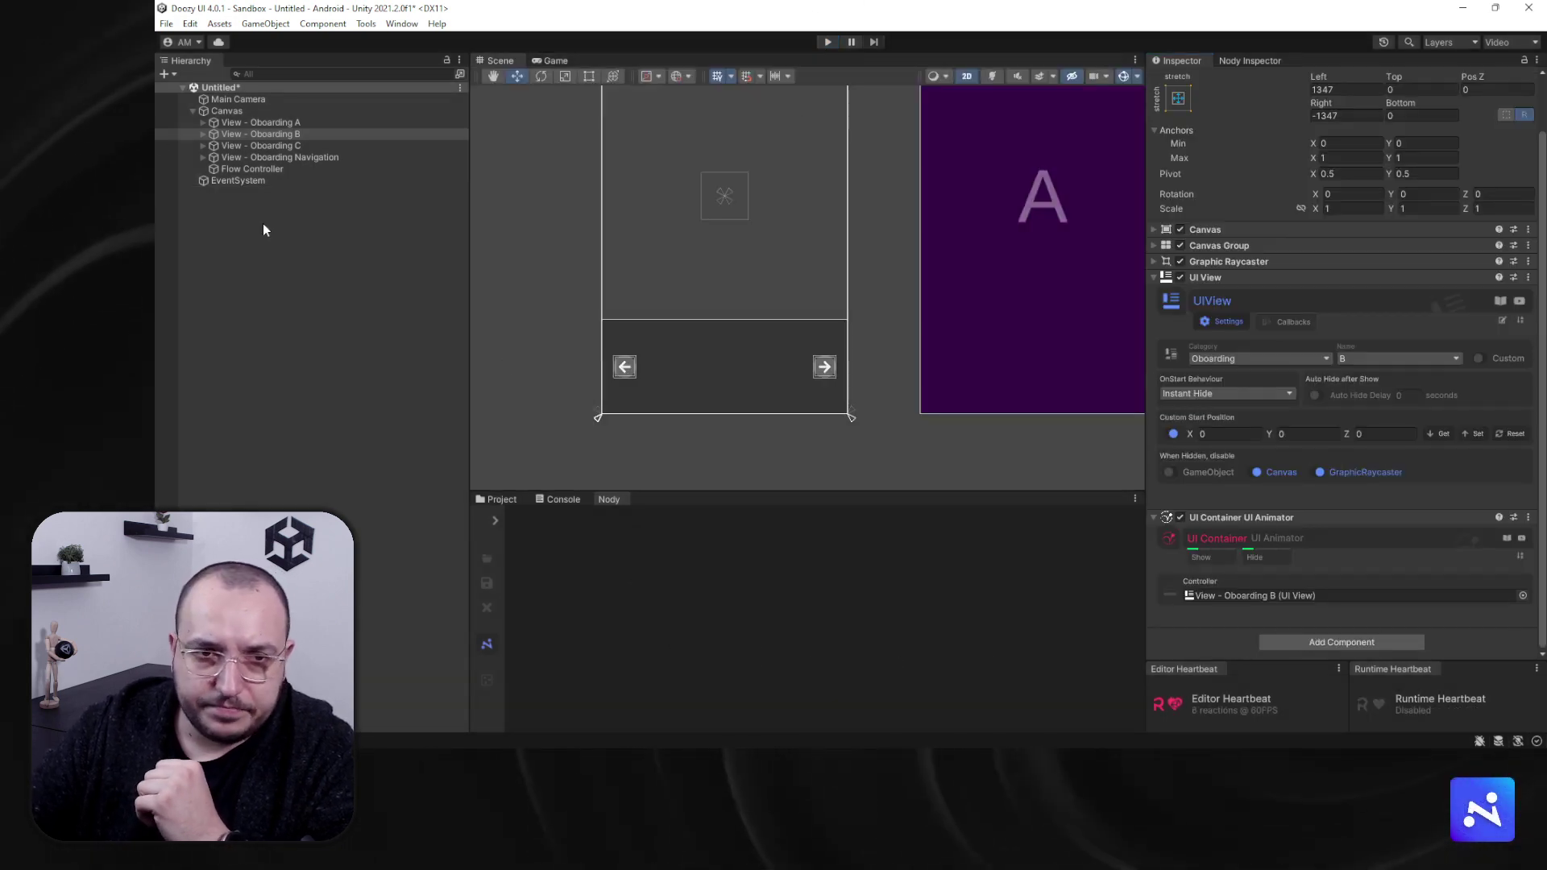
Step: Open the Flow Controller's graph in an undocked, maximized Nody window and replace the docked Nody Inspector with a floating one
left_click(235, 165)
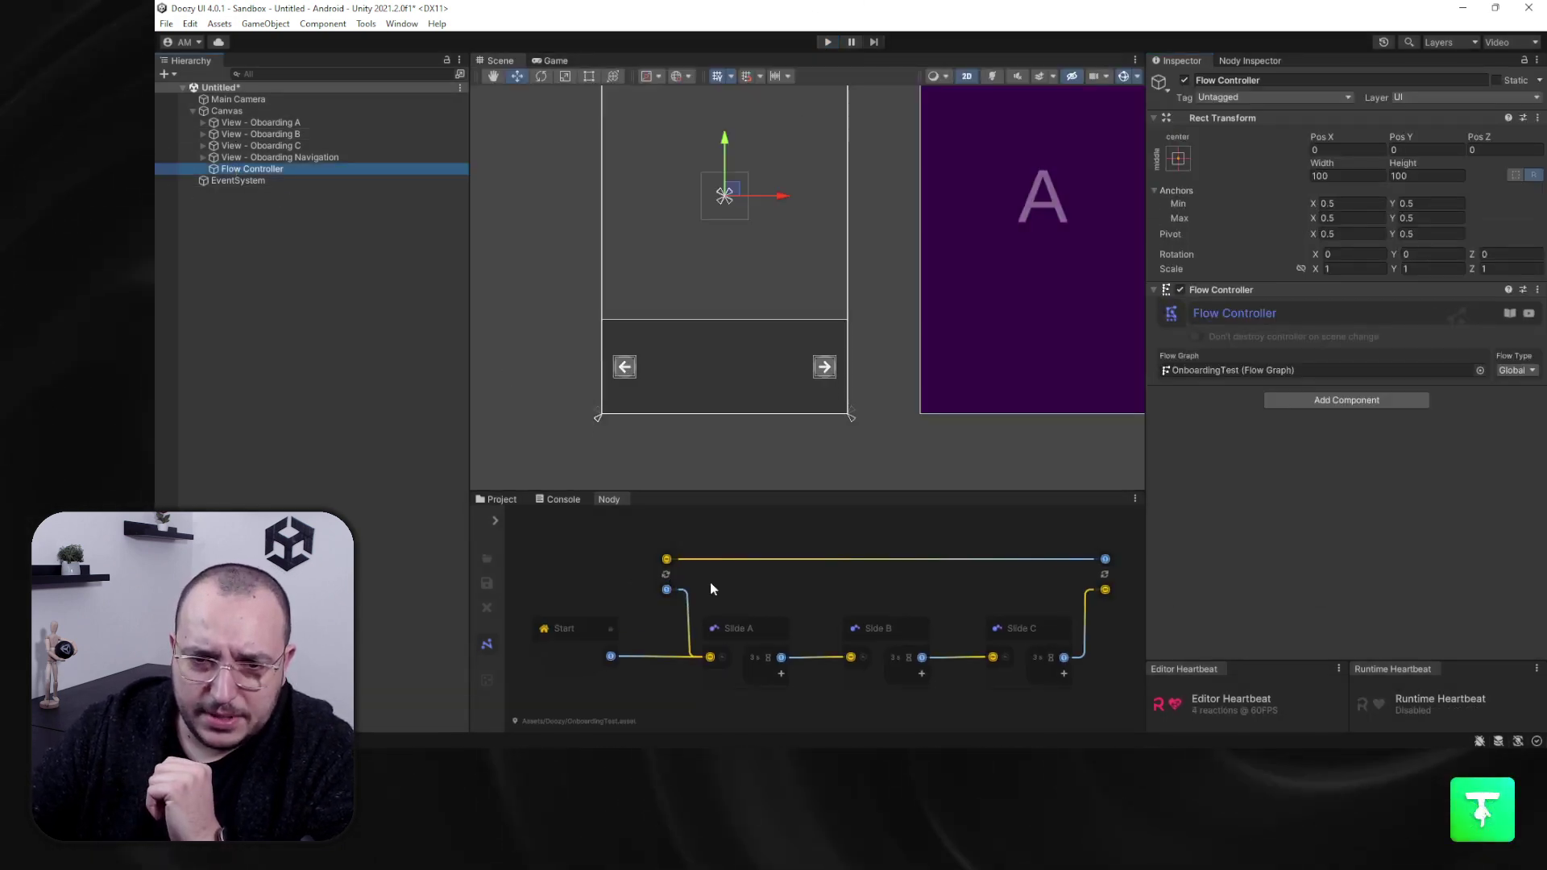
left_click_drag(618, 499, 784, 281)
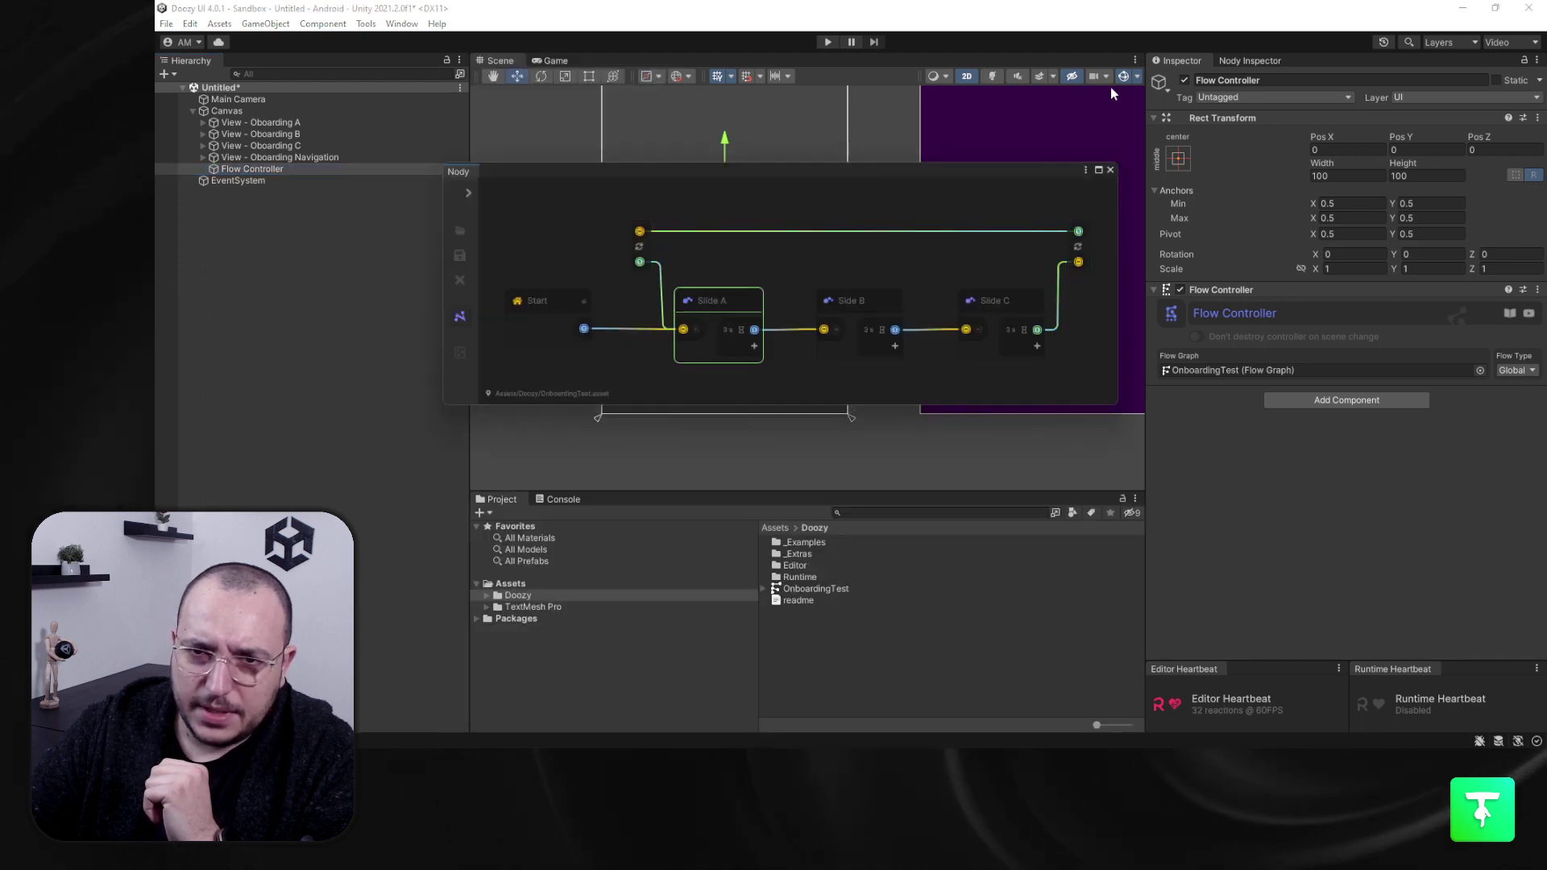
right_click(1265, 59)
left_click(1306, 86)
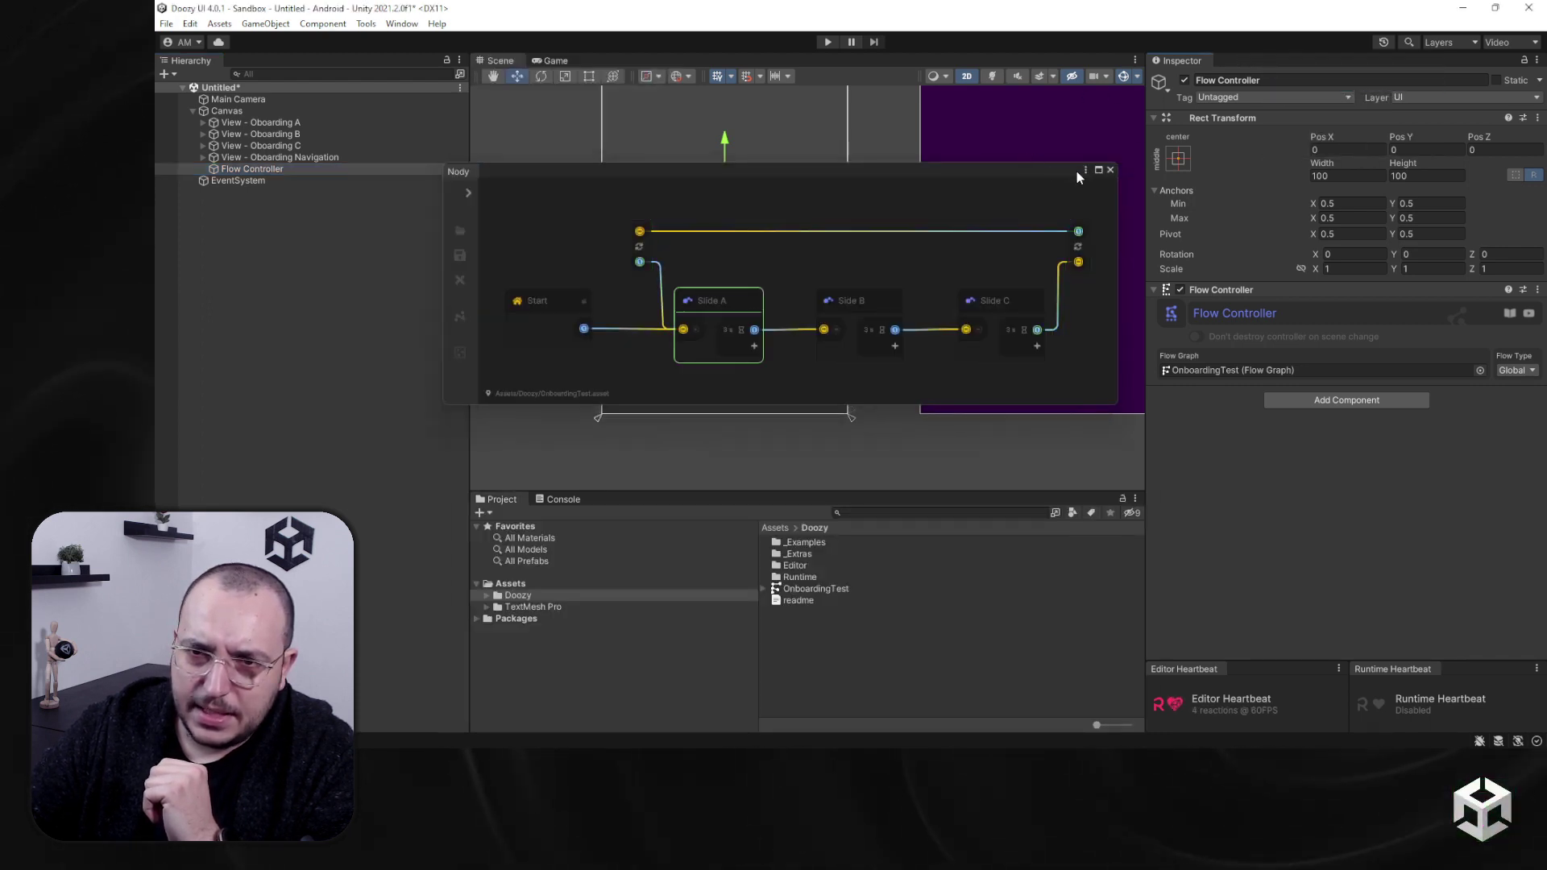
left_click(1098, 170)
left_click(171, 153)
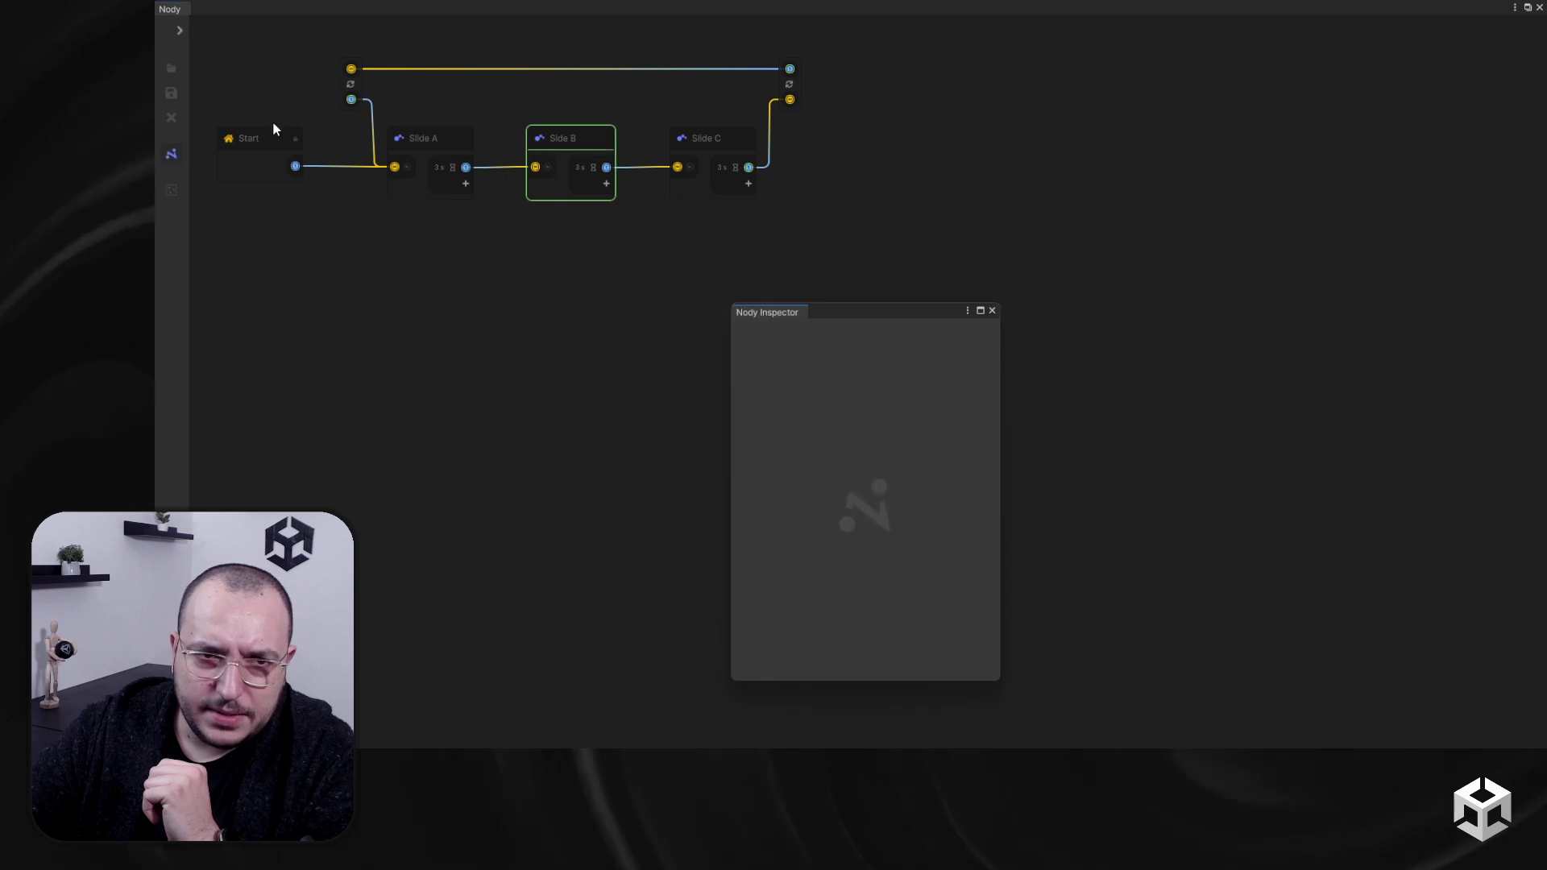
Step: Dock the floating Nody Inspector beside the graph inside the Nody window
left_click_drag(776, 315, 1486, 359)
scroll(785, 322, "down", 3)
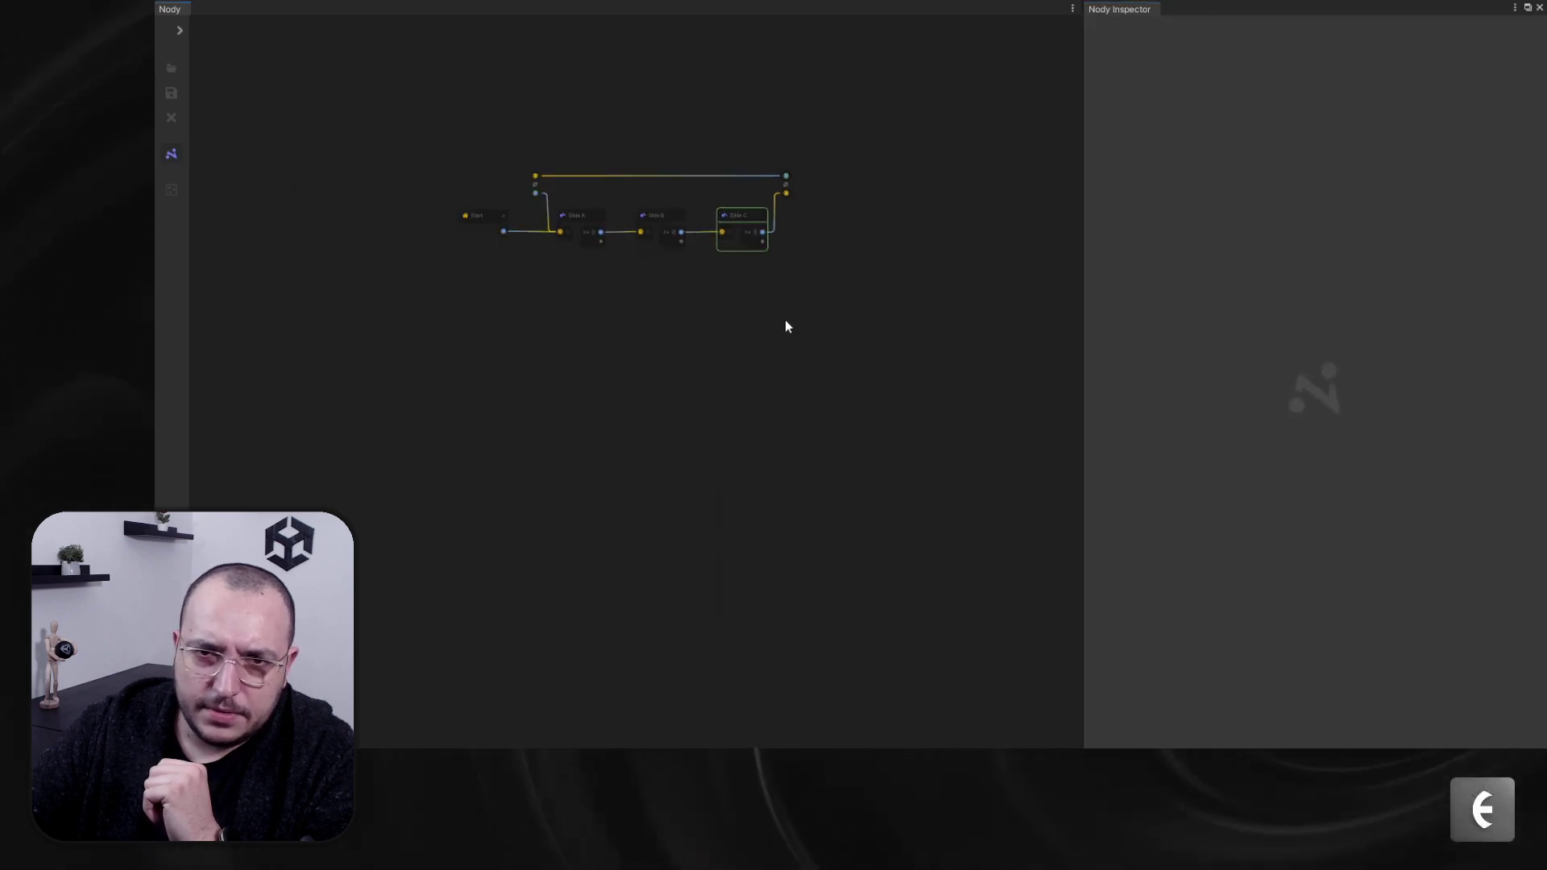
left_click(1527, 7)
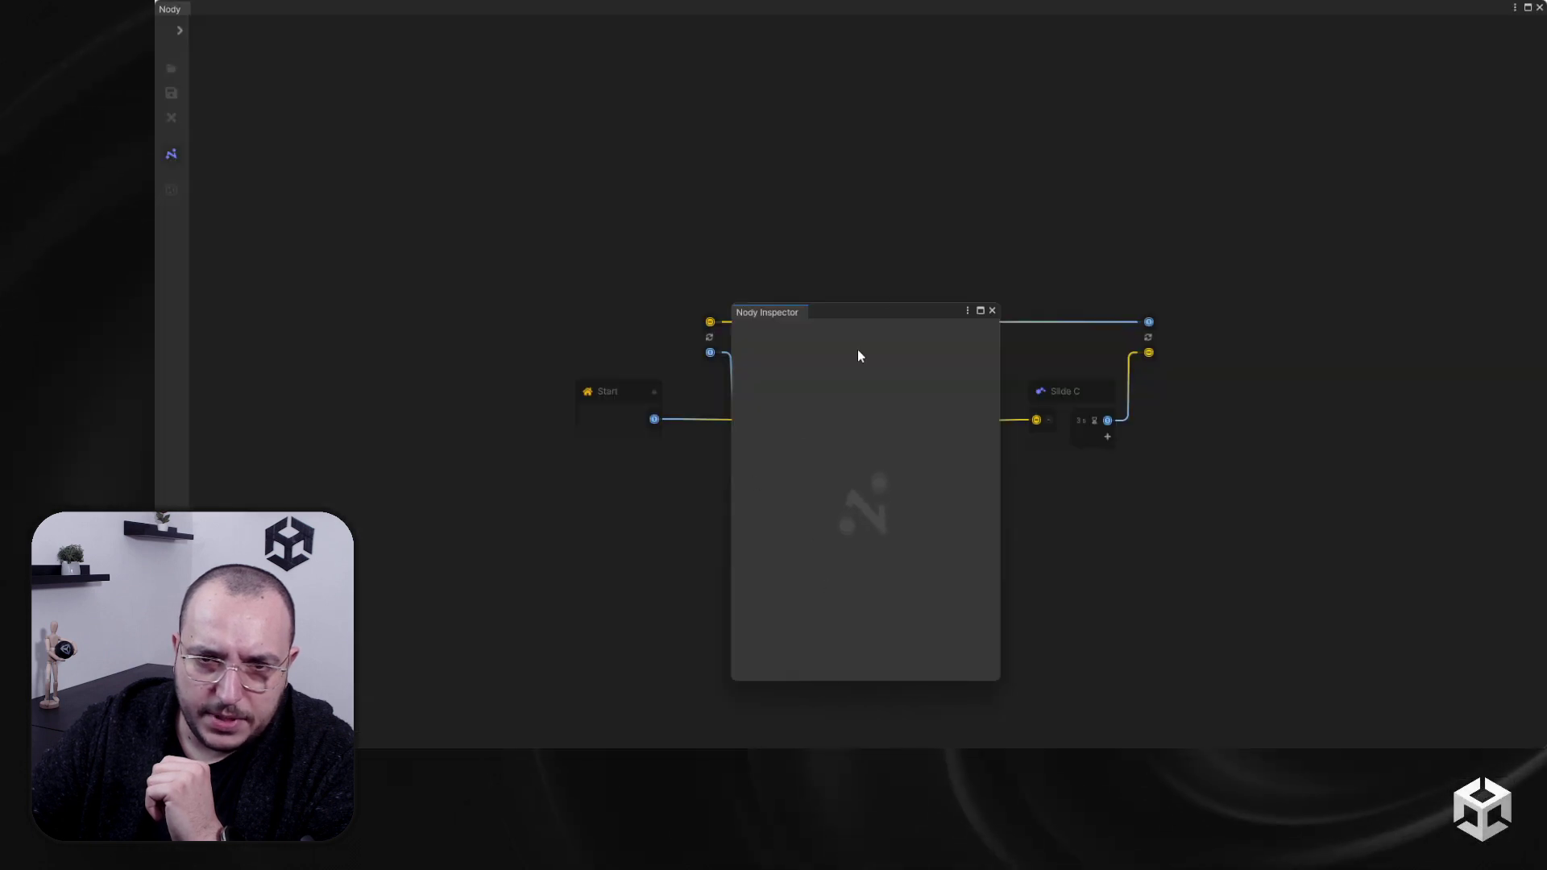
left_click_drag(995, 331, 1490, 346)
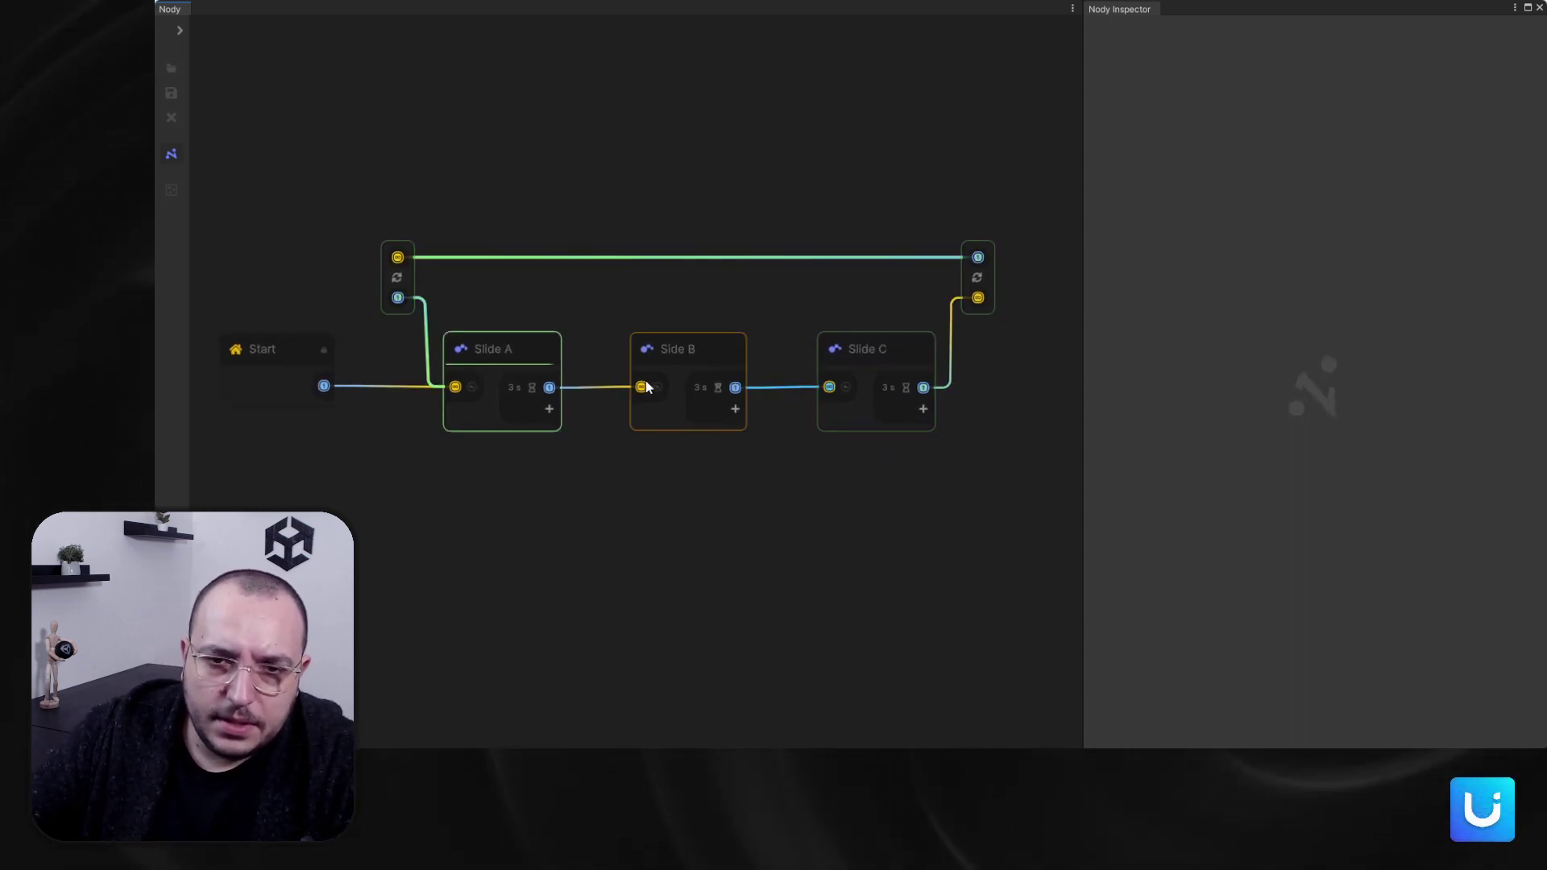
Step: Delete the connection from Slide A to Side B and reconnect Slide A's output to Side B's input
left_click(587, 392, "alt")
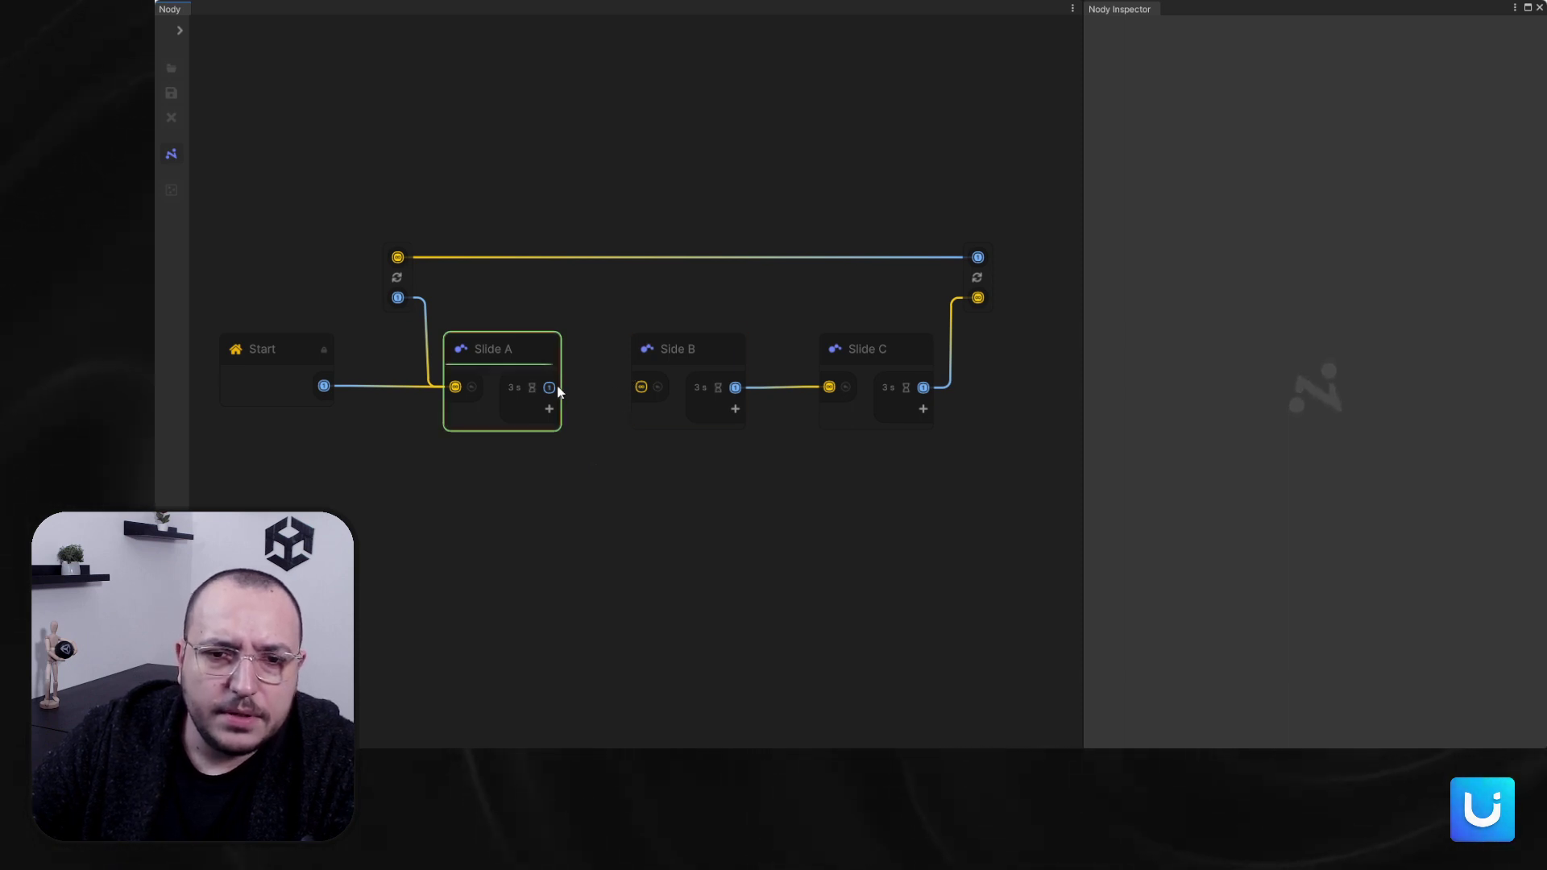
left_click_drag(550, 388, 643, 388)
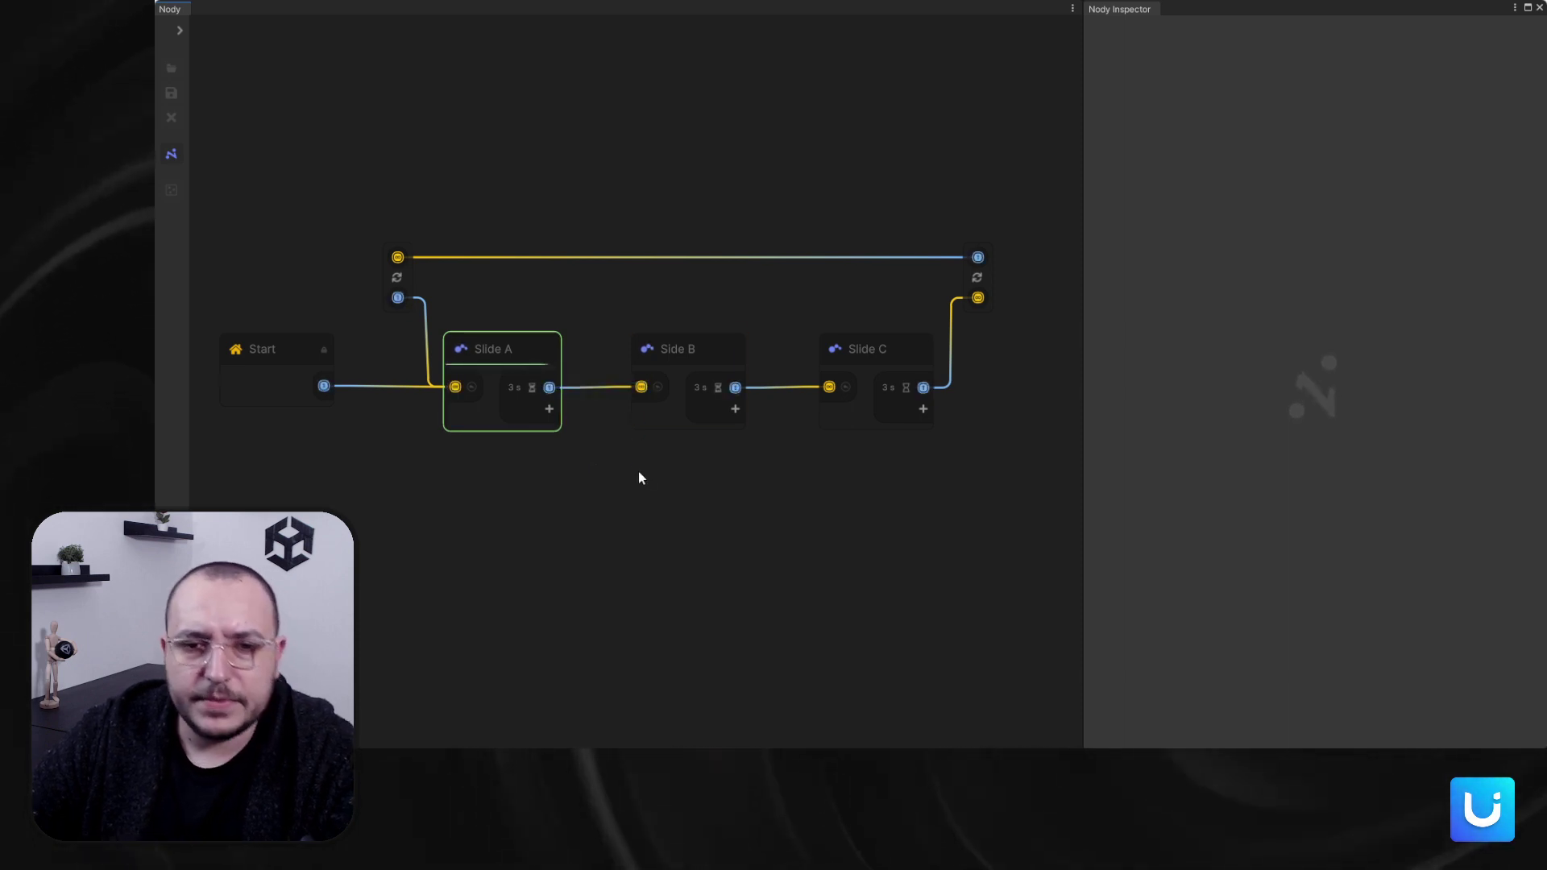
Step: Change Slide A's output trigger to UI Button with category Direction and name Next
scroll(483, 395, "up", 2)
left_click(508, 348)
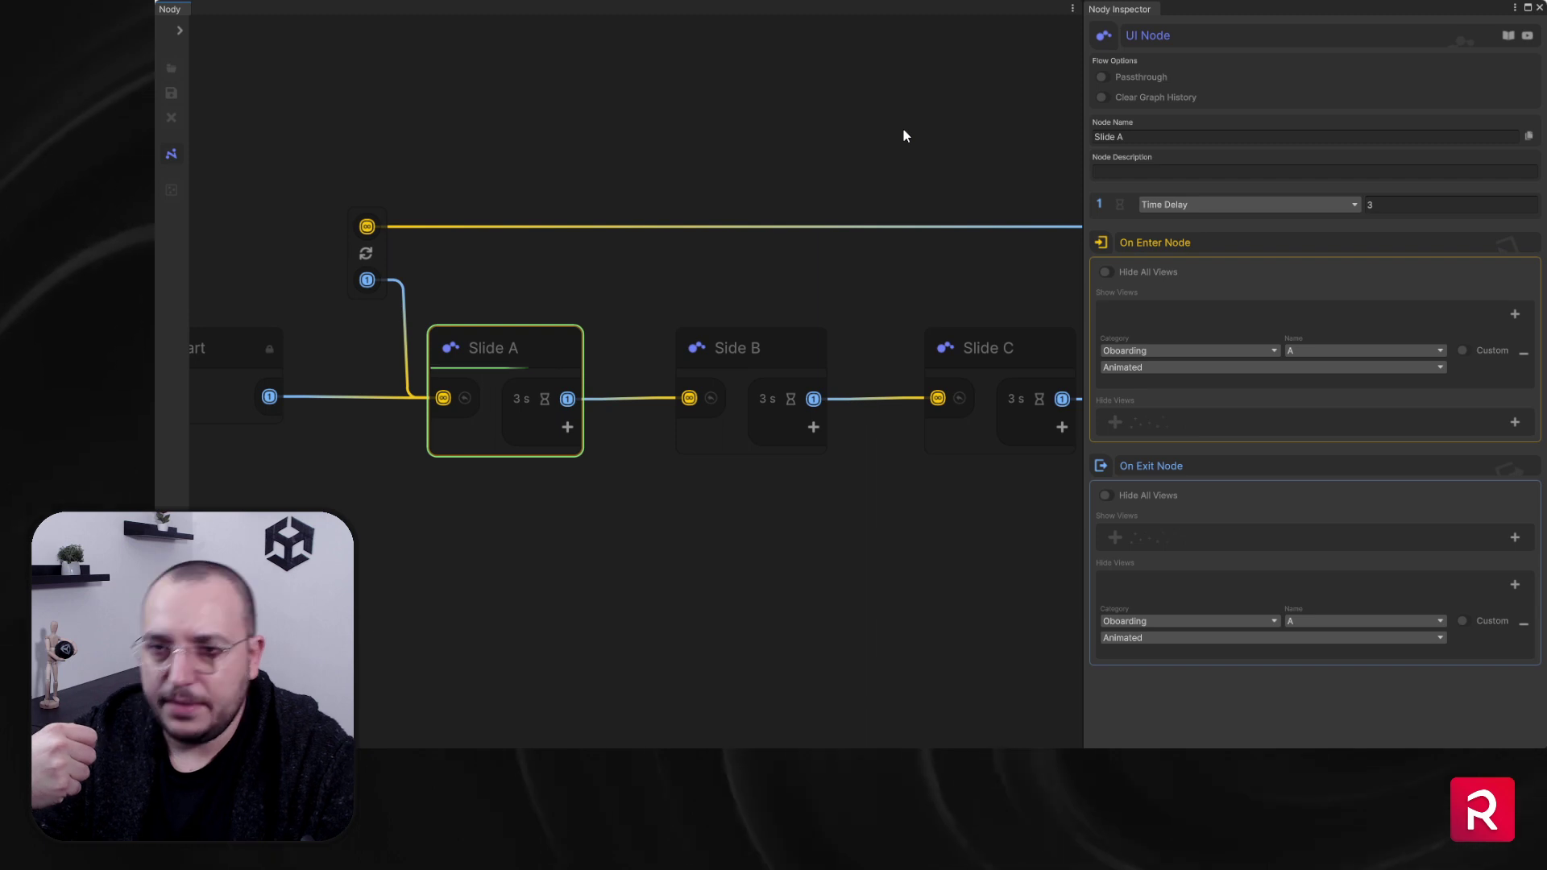
left_click(1169, 205)
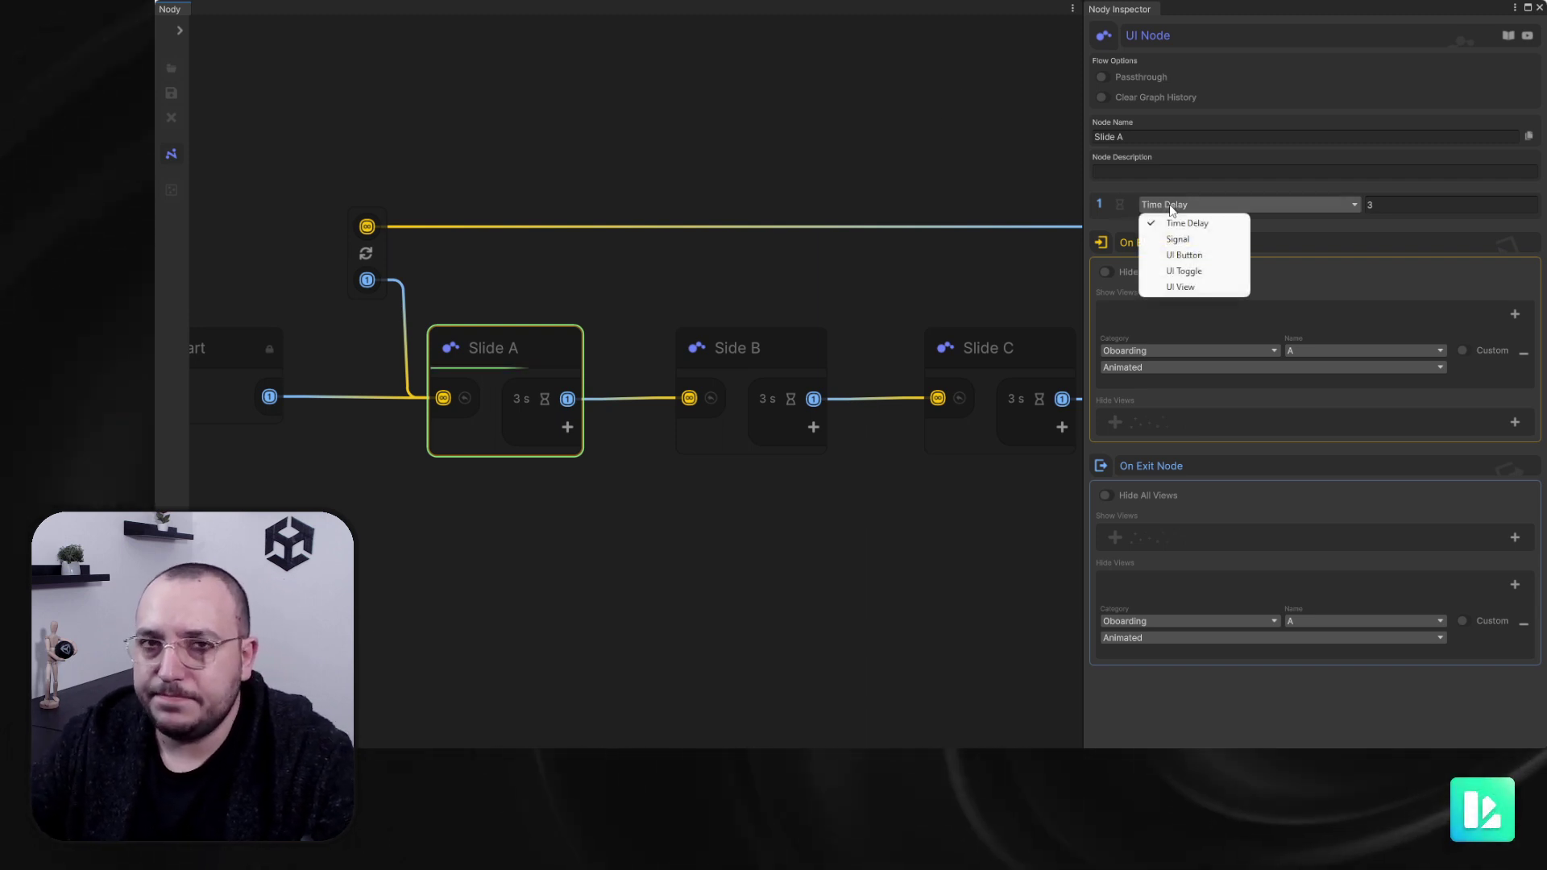
left_click(1184, 255)
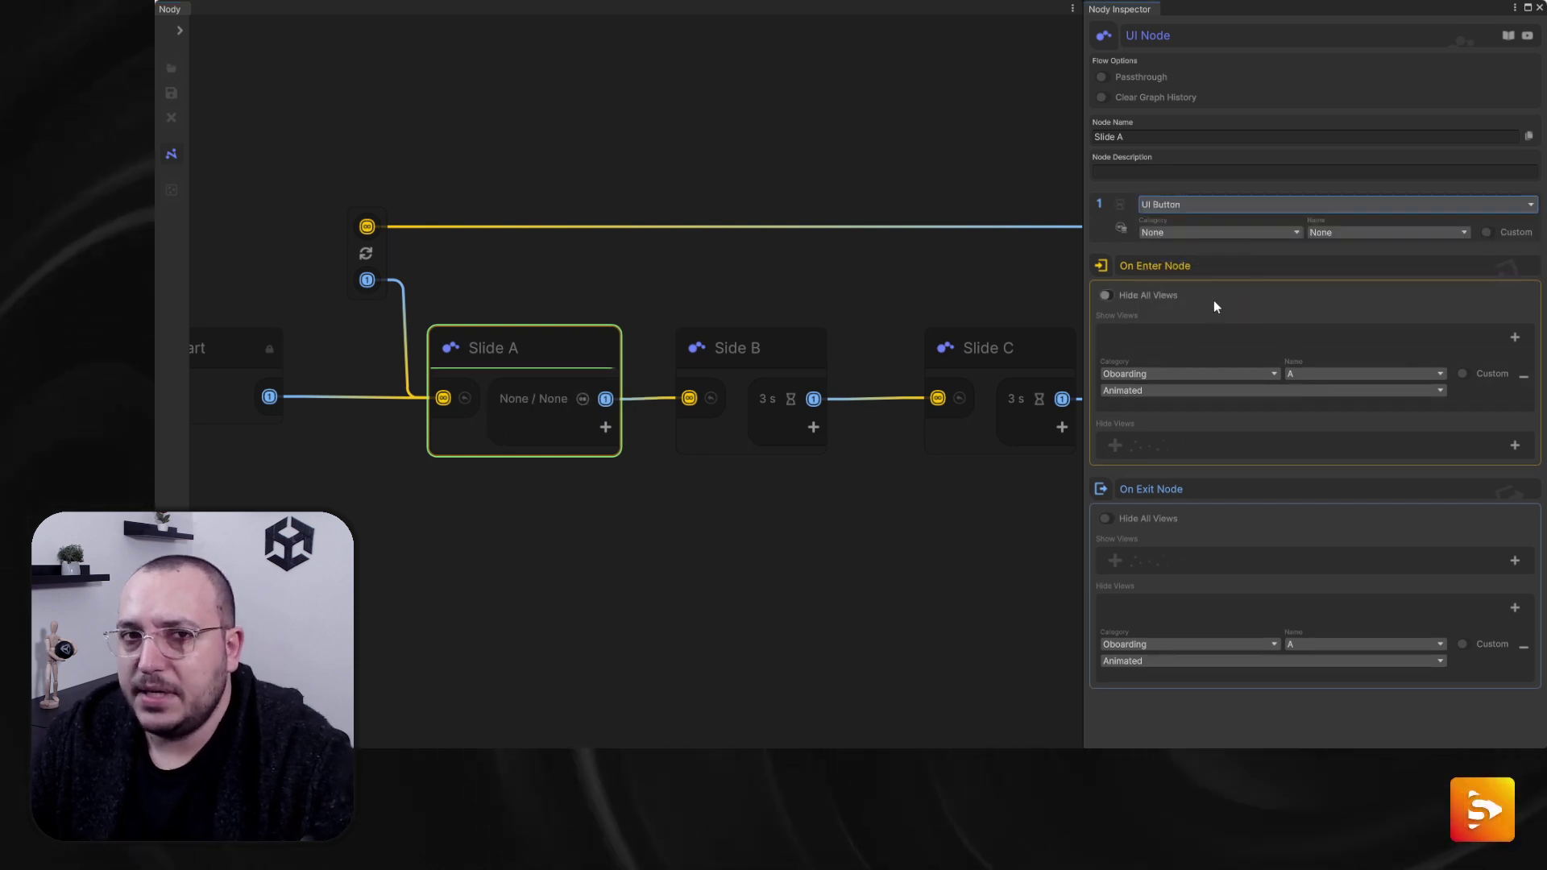
left_click(1217, 232)
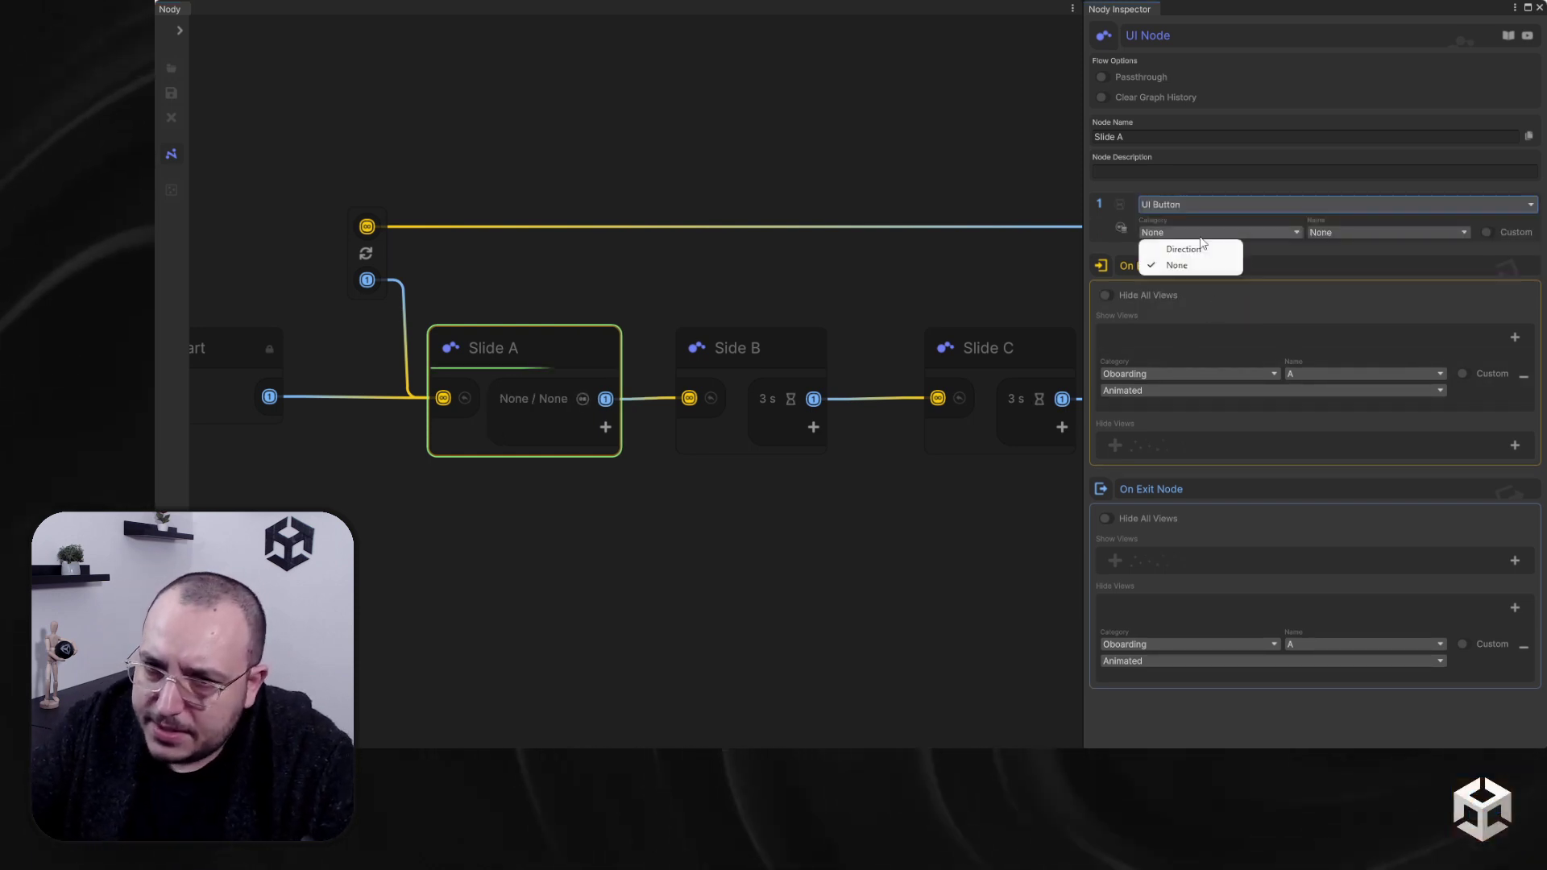
left_click(1185, 247)
left_click(1370, 232)
left_click(1356, 251)
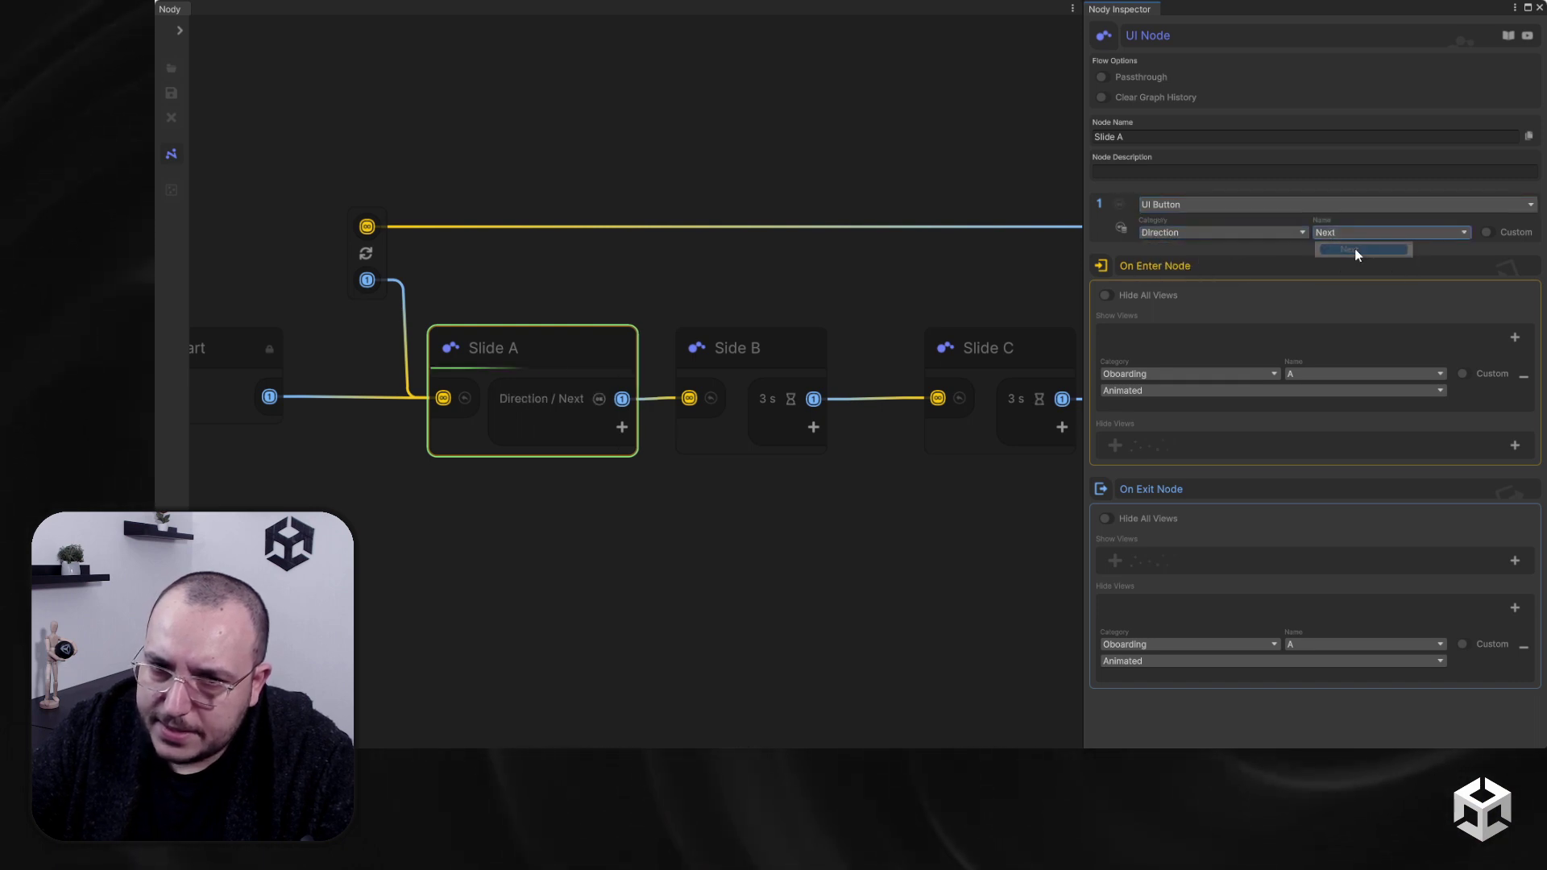
Step: Change Side B's output trigger to UI Button with category Direction and name Next
left_click(801, 356)
left_click(1244, 203)
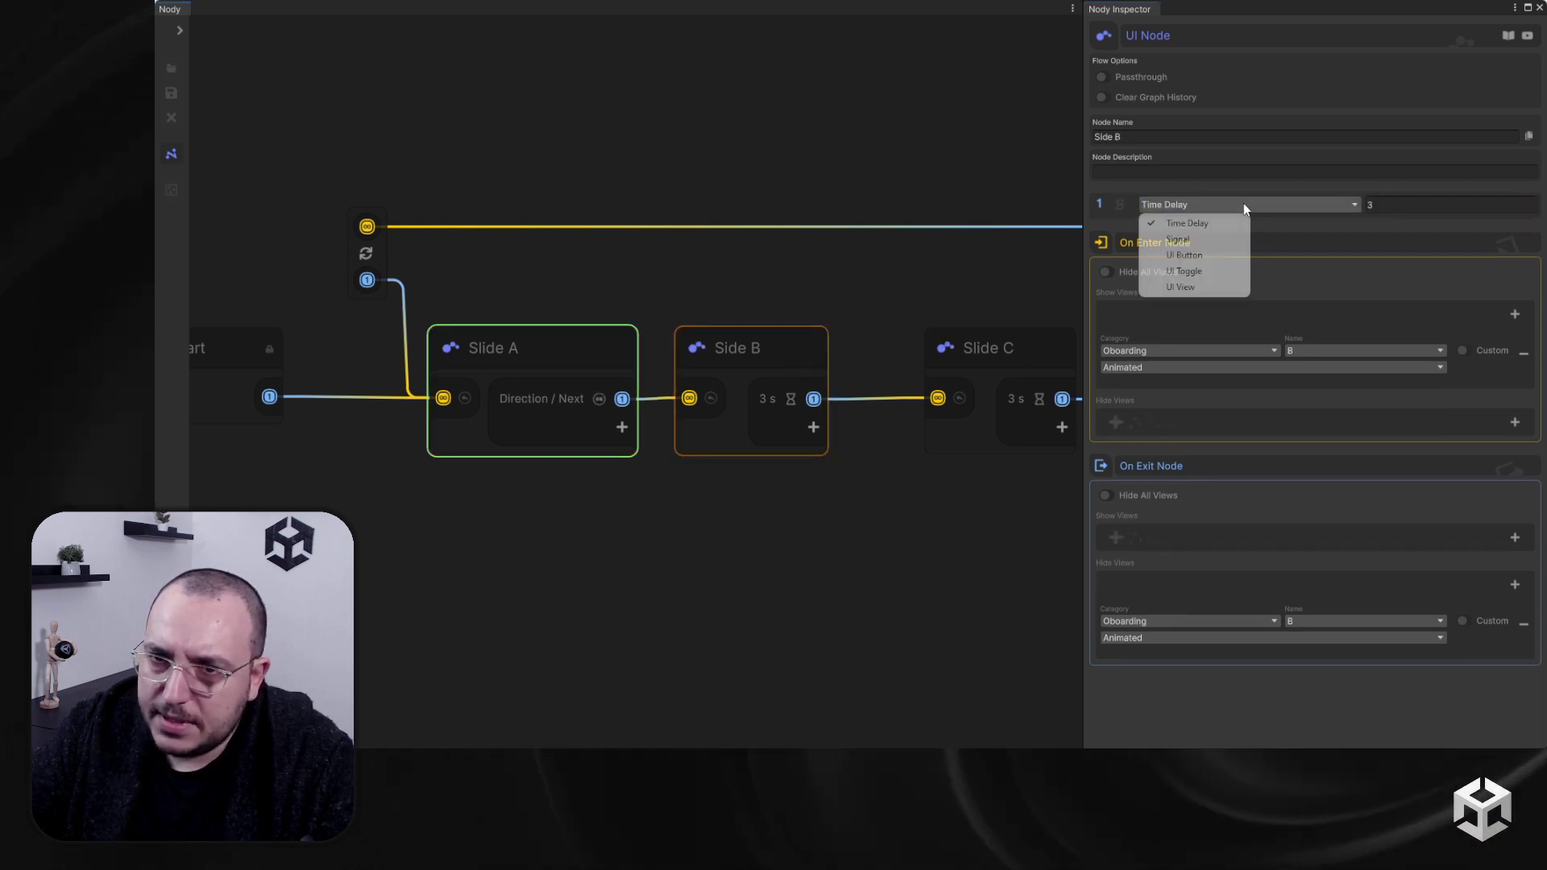
left_click(1212, 255)
left_click(1265, 232)
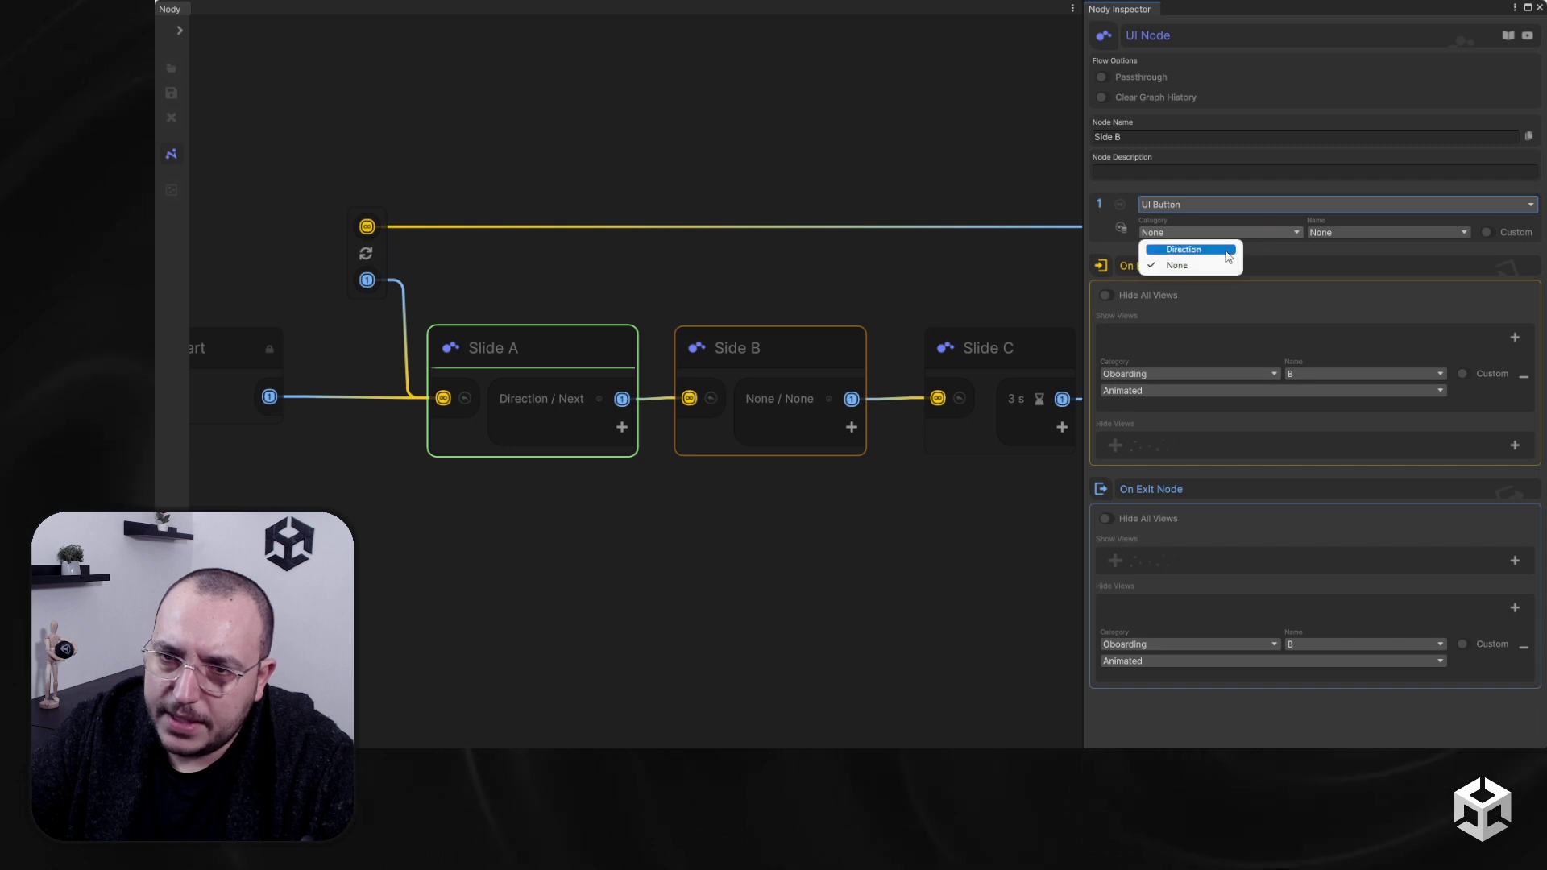
left_click(1185, 247)
Step: Change Slide C's output trigger to UI Button with category Direction and name Next
middle_click_drag(942, 278, 705, 256)
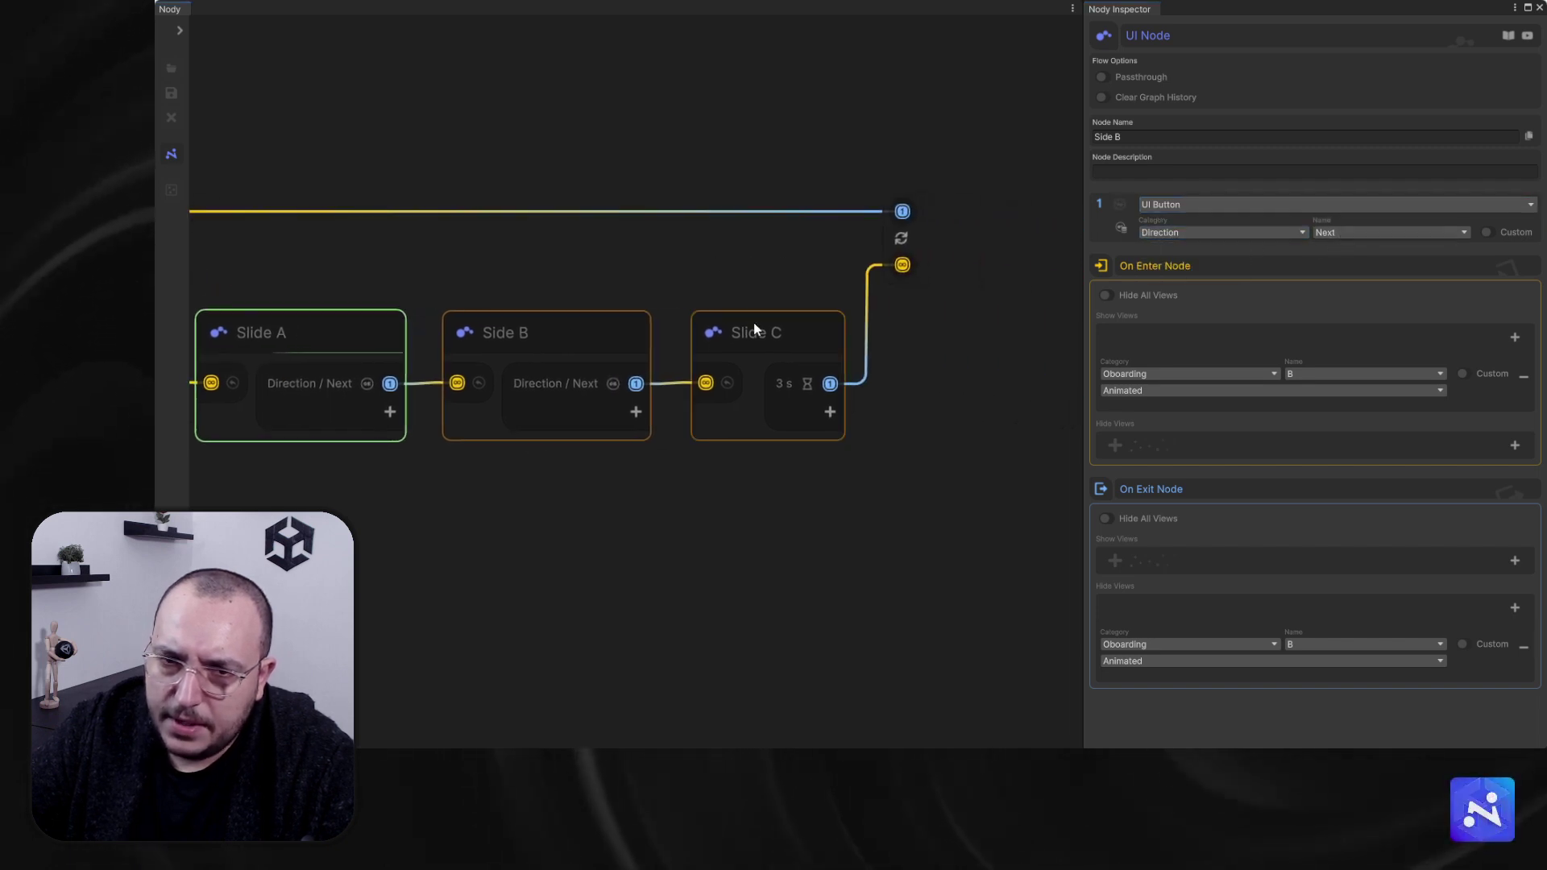
left_click(753, 326)
left_click(1245, 206)
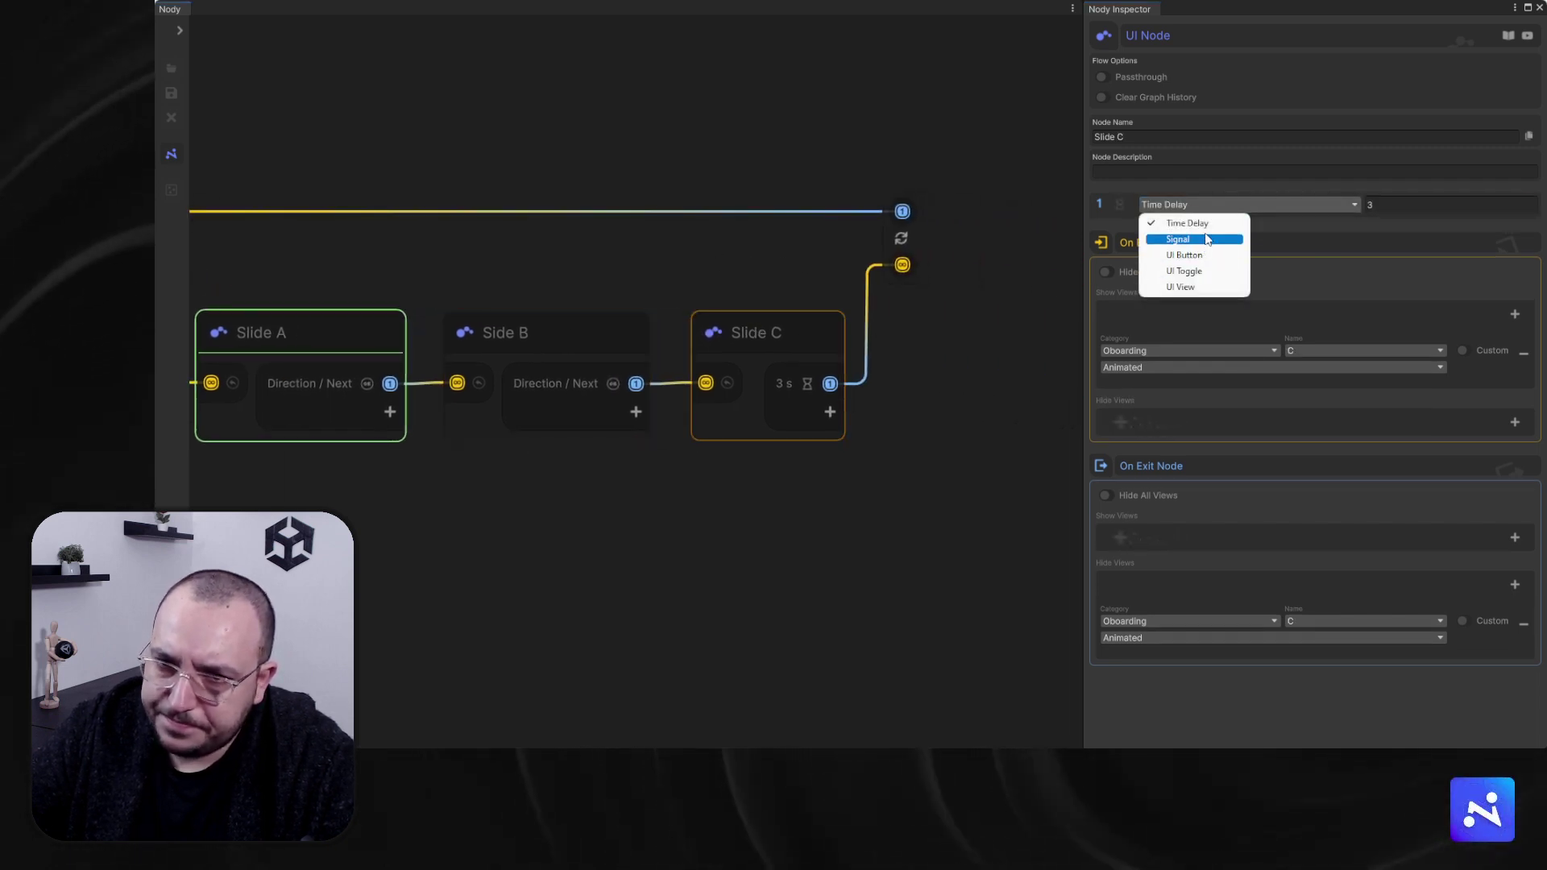
left_click(1184, 255)
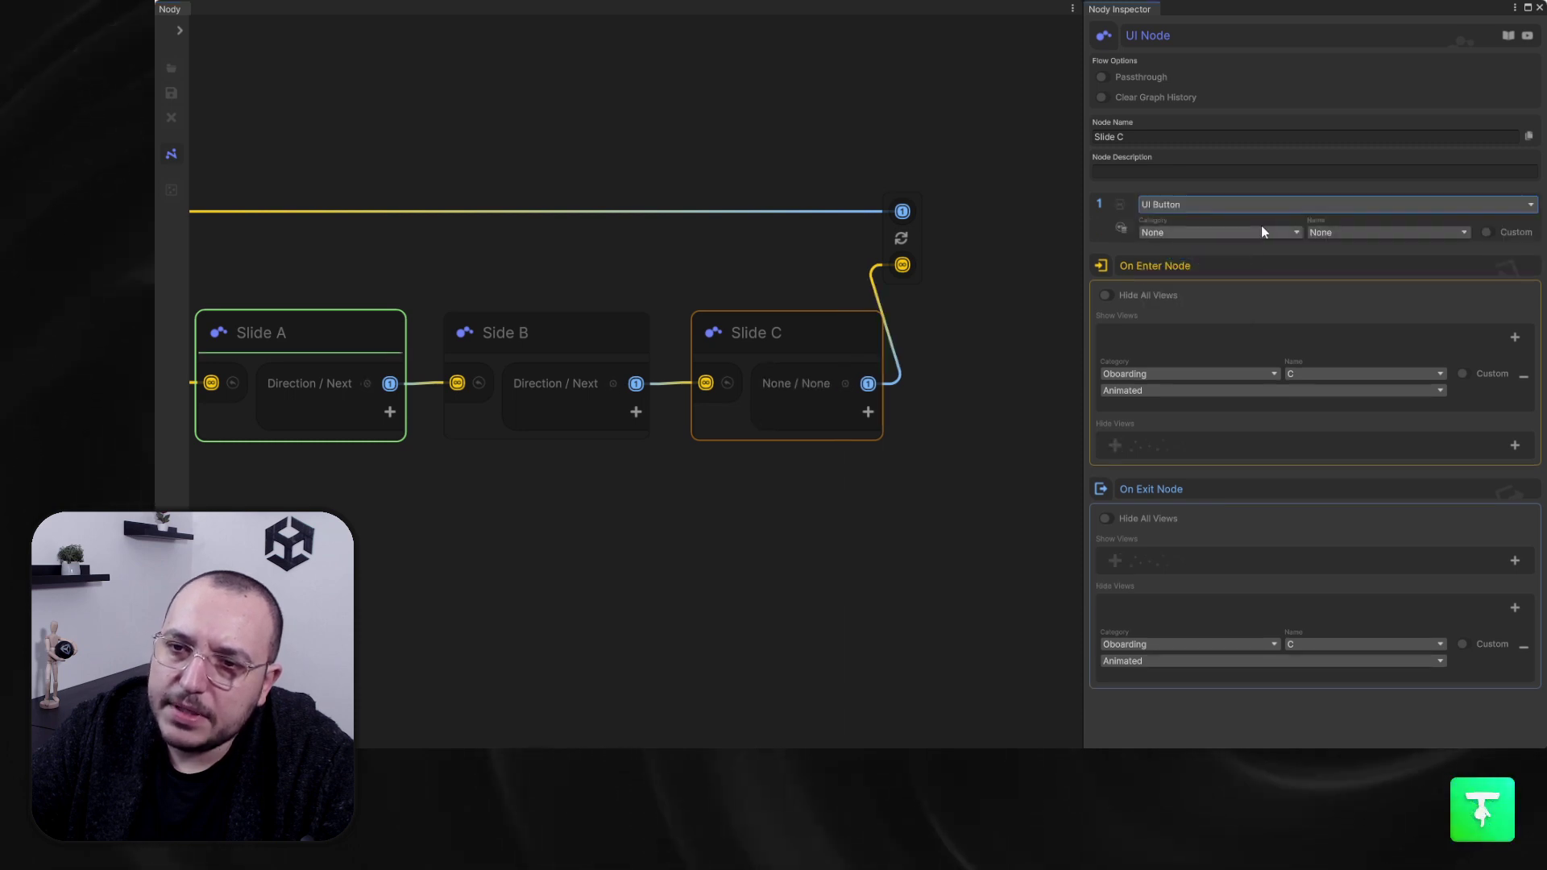
left_click(1258, 233)
left_click(1181, 247)
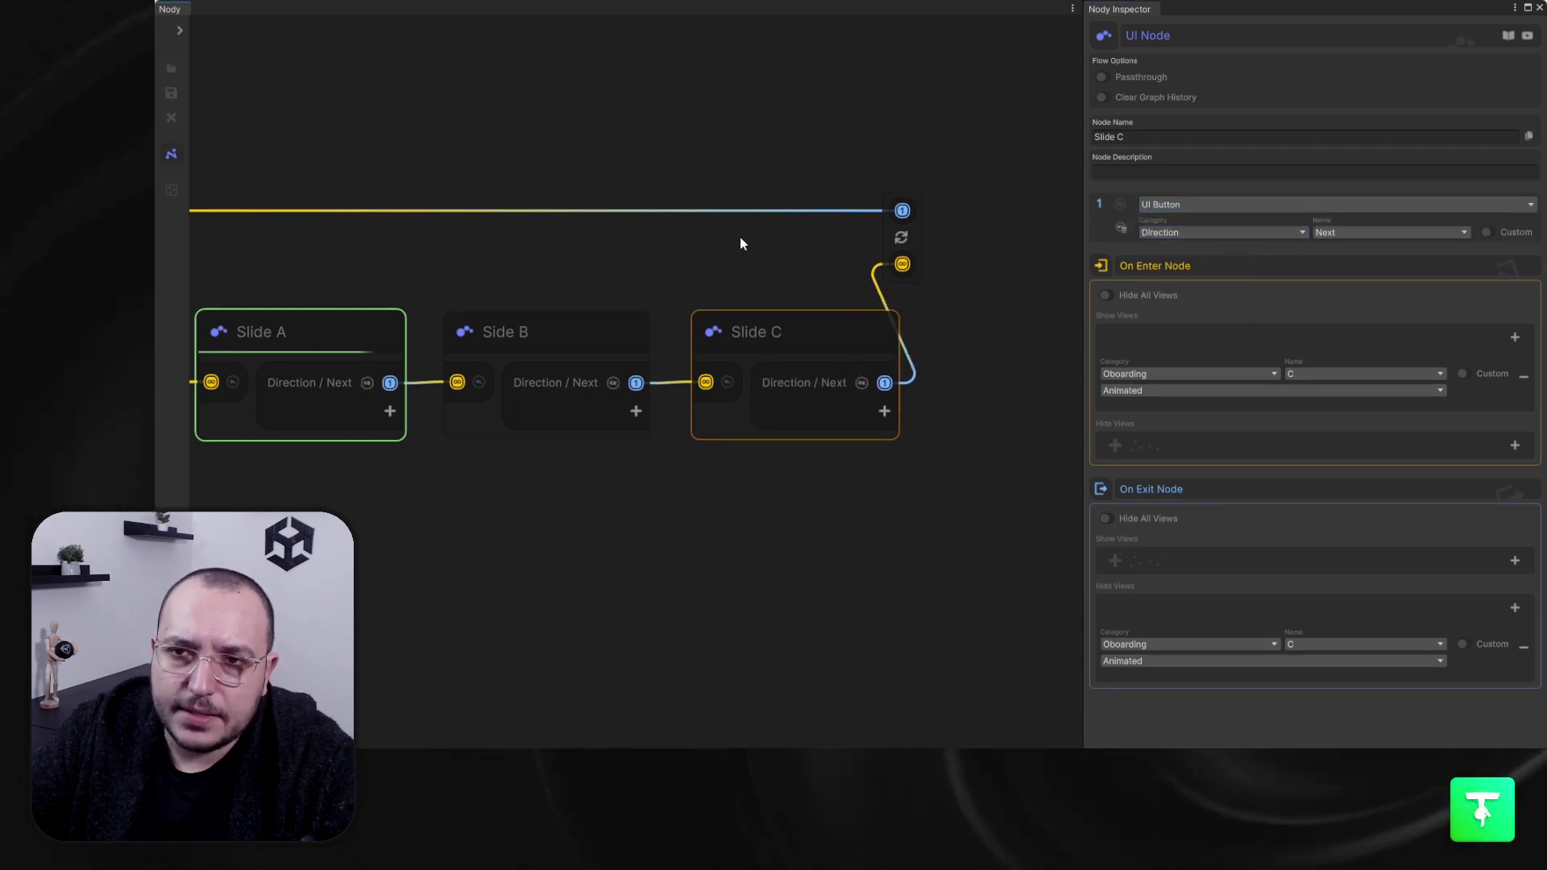
middle_click_drag(739, 239, 830, 252)
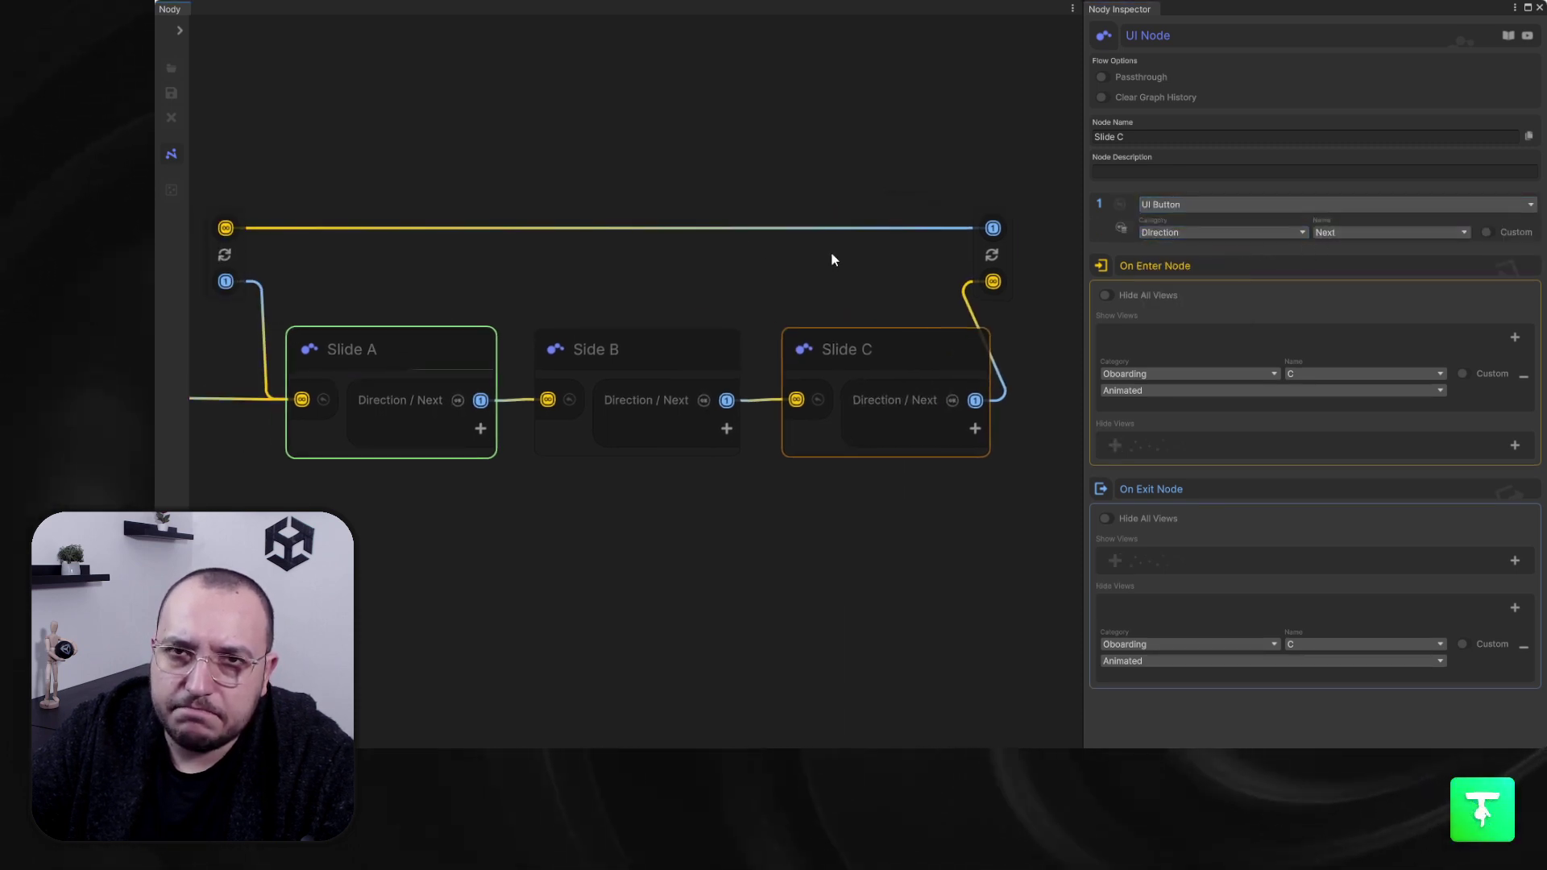
Step: Close the Nody window and run the scene with the Flow Controller selected
left_click(1540, 14)
scroll(773, 166, "down", 4)
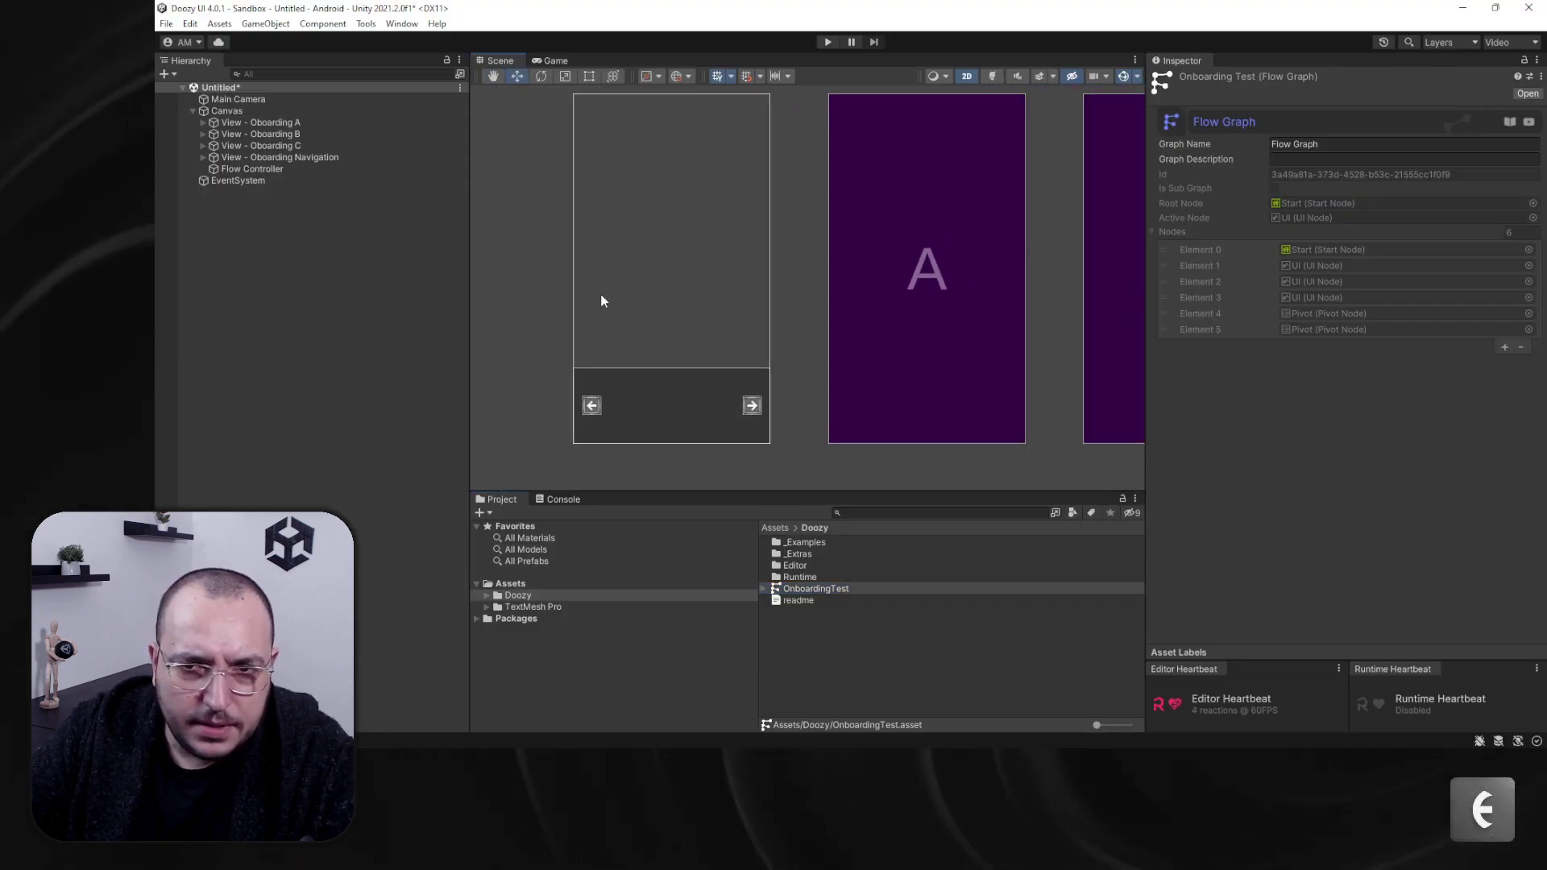
left_click(830, 42)
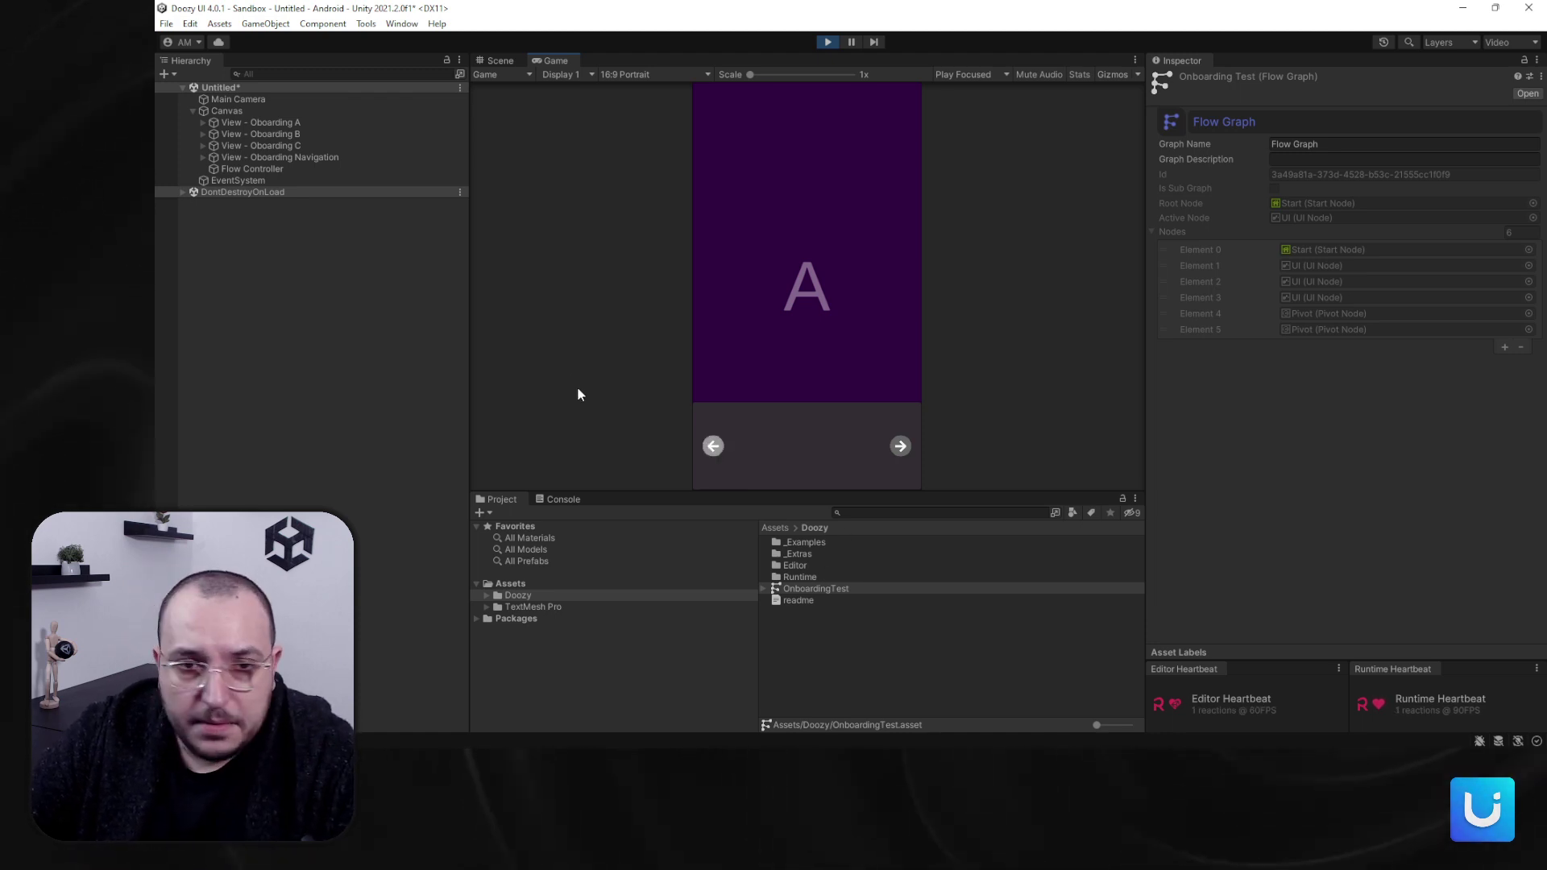
left_click(279, 180)
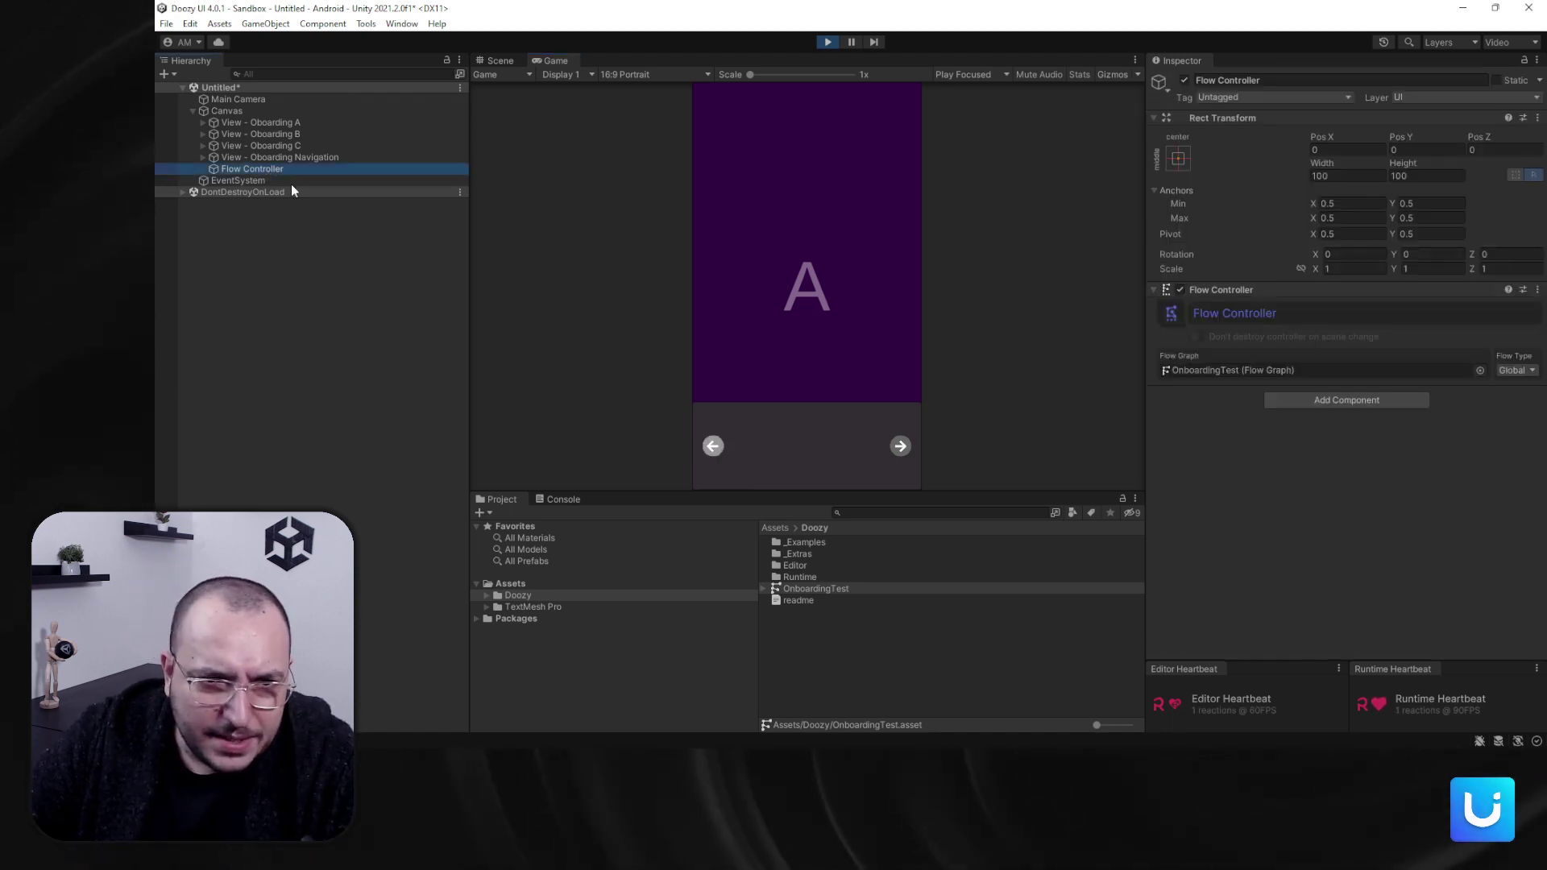
Step: Open the OnboardingTest graph in Nody and dock its window with the Project and Console views
double_click(822, 589)
left_click(992, 311)
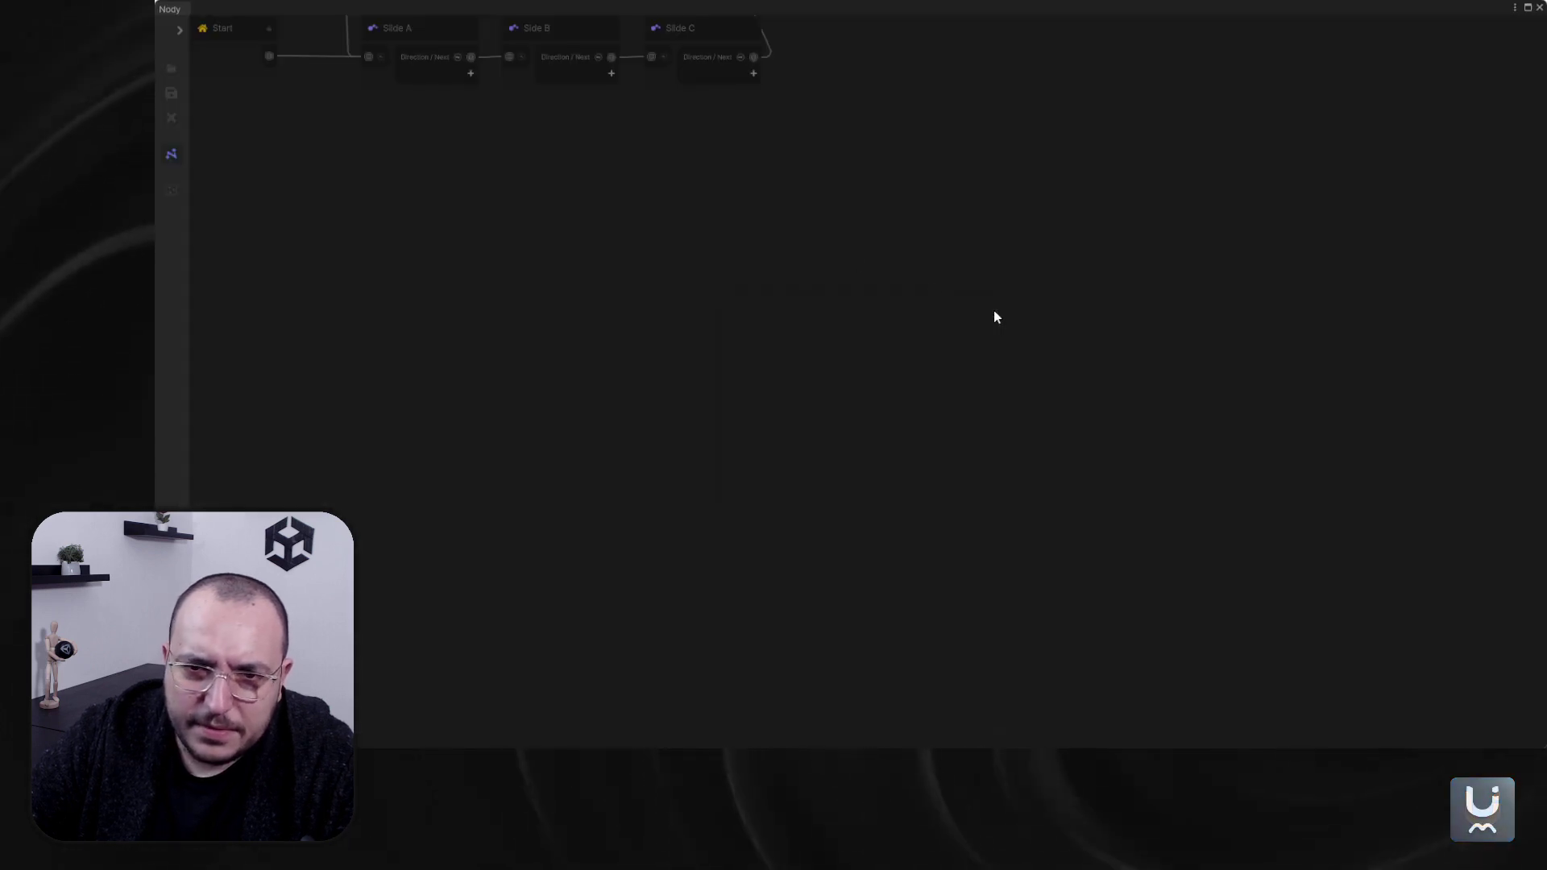
key("shift+space")
left_click_drag(1029, 341, 228, 316)
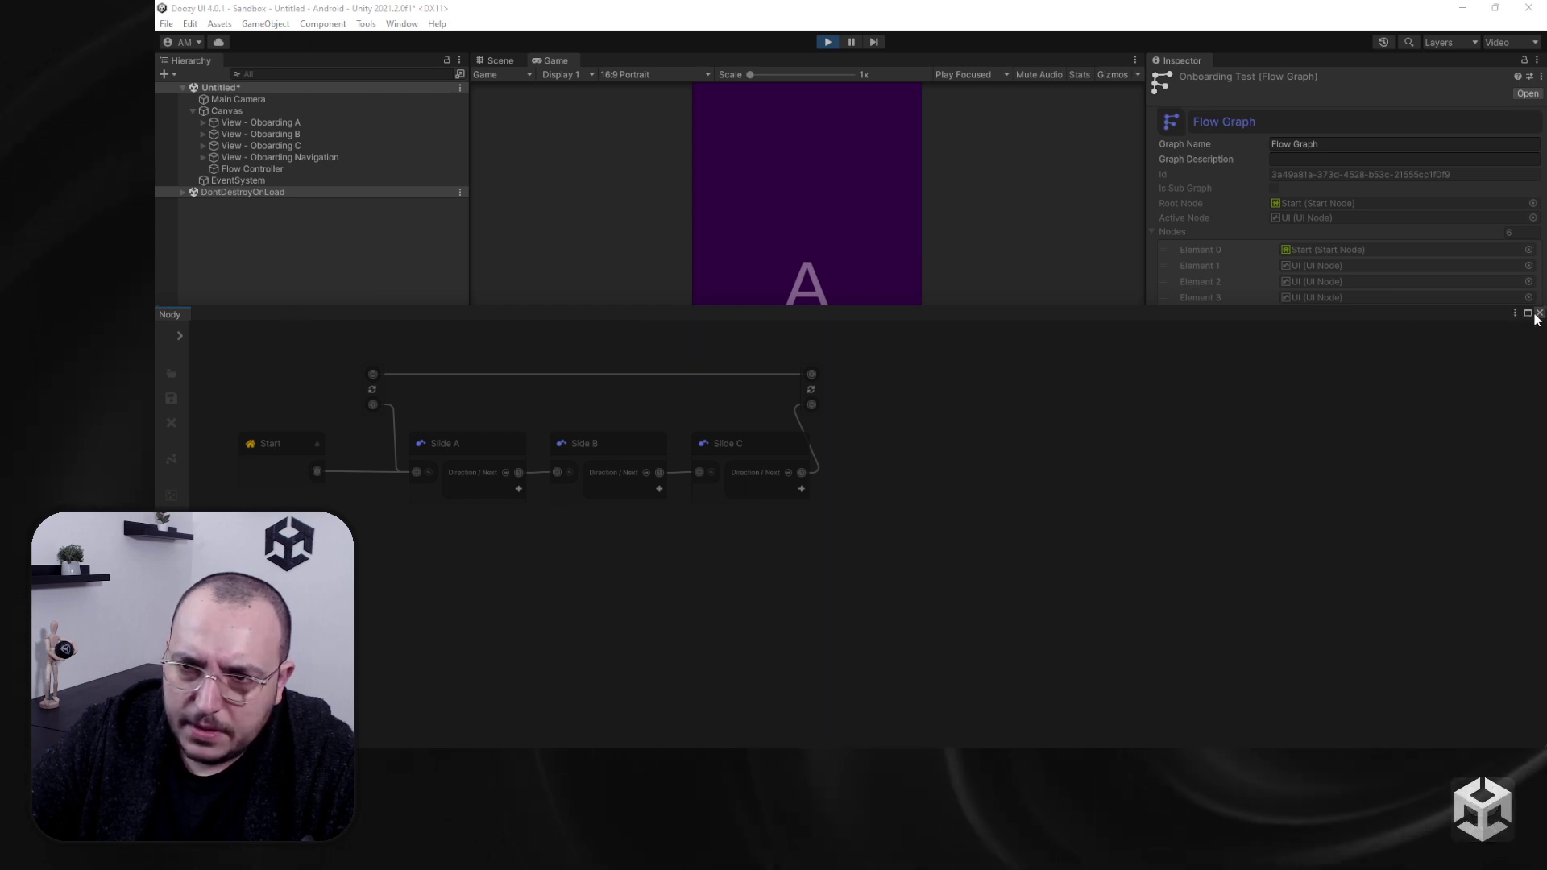
left_click_drag(173, 314, 906, 212)
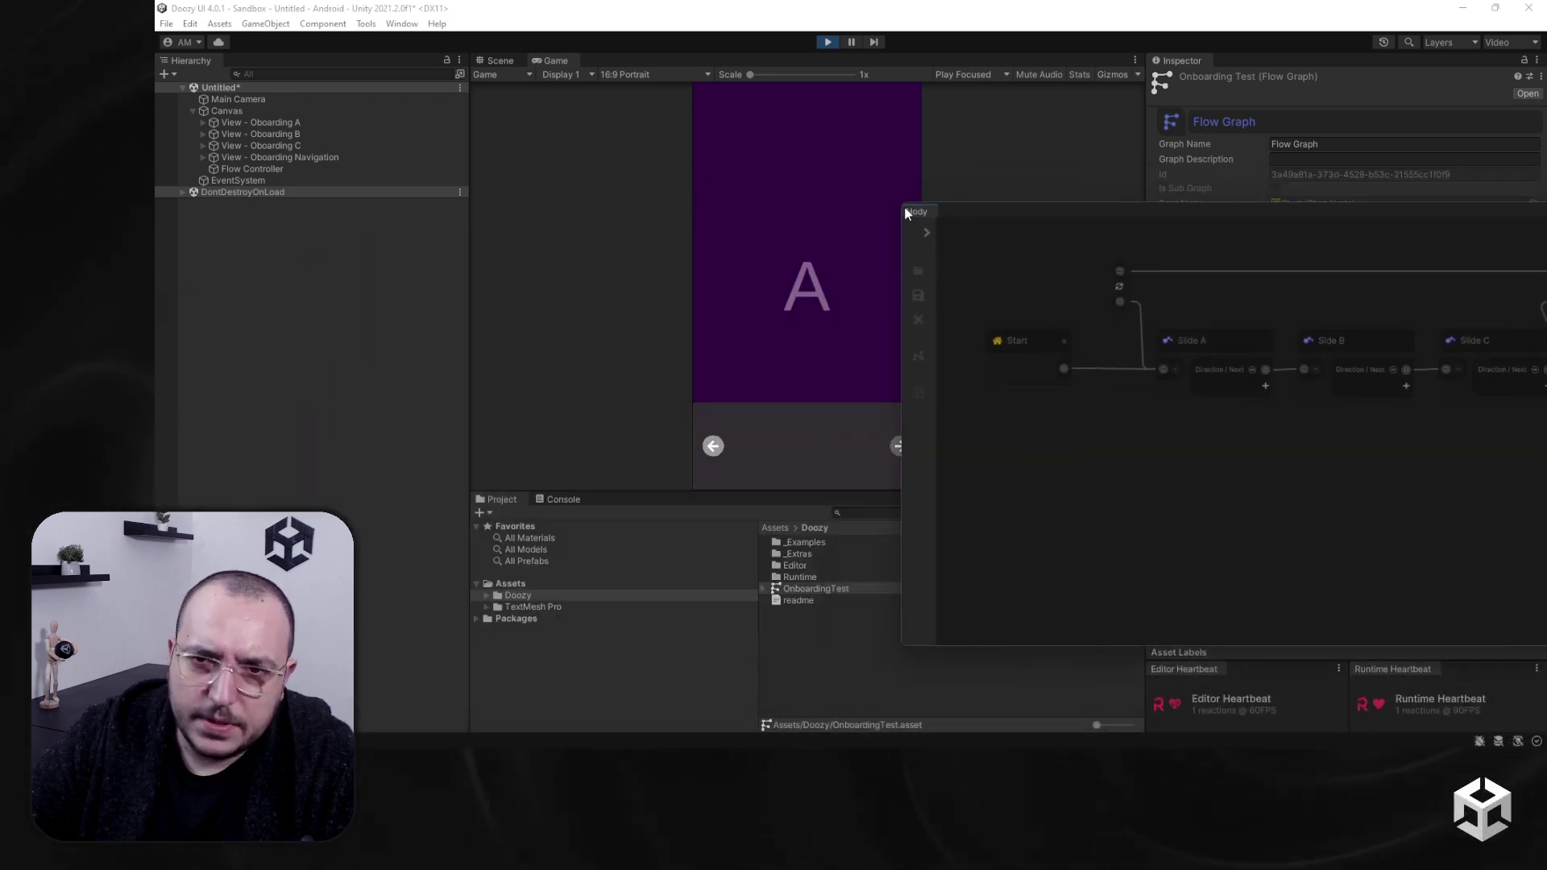
left_click_drag(856, 298, 608, 513)
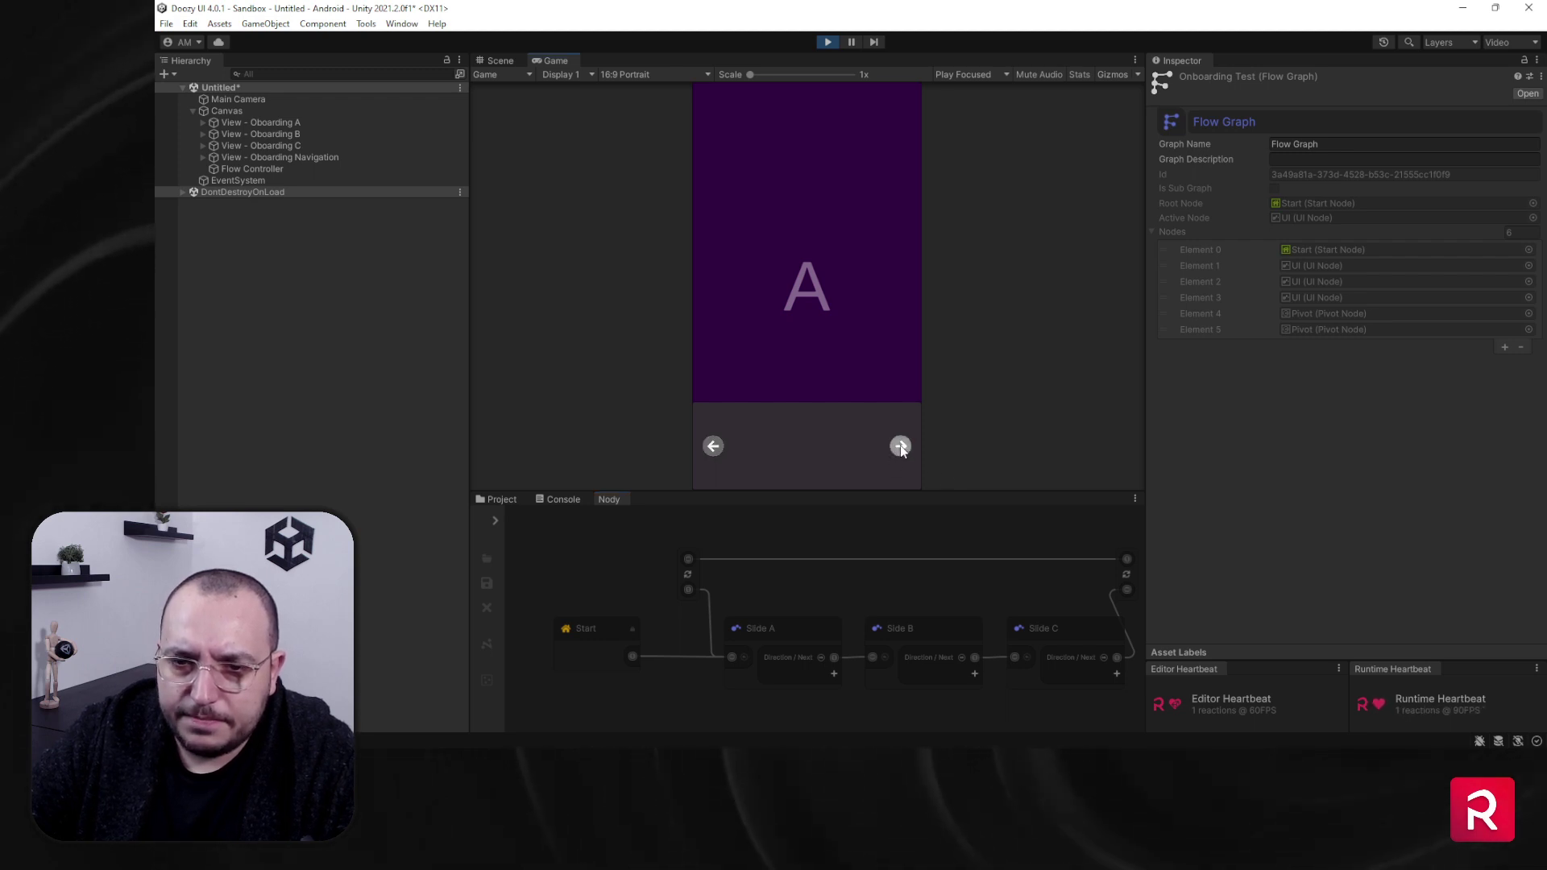
Step: With the Flow Controller selected, advance repeatedly through the slides with the game's next arrow and watch the Nody graph follow
left_click(252, 168)
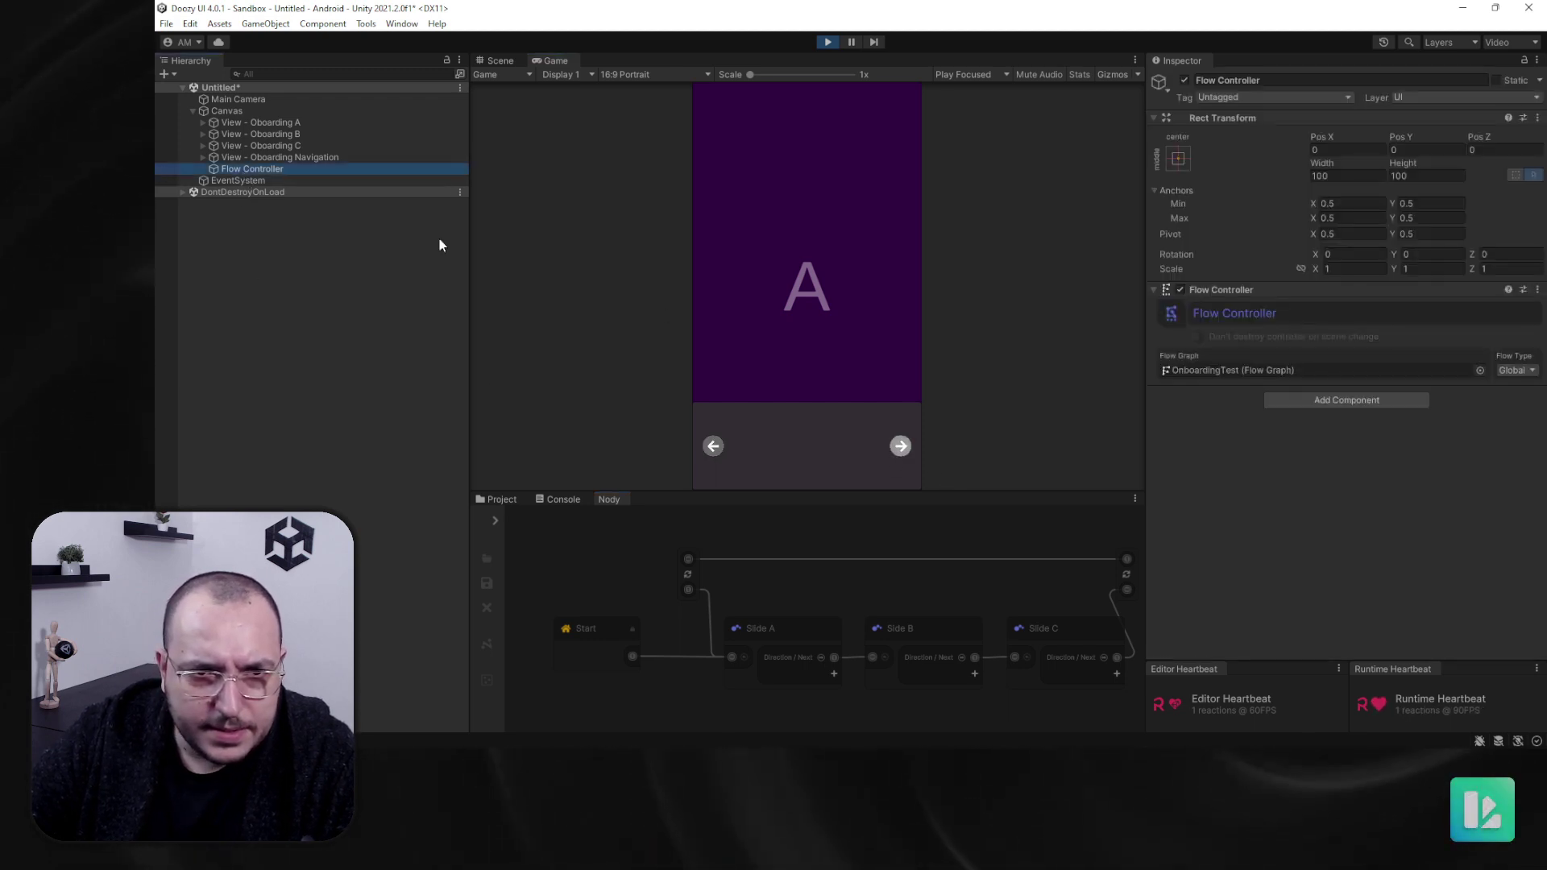
left_click(901, 447)
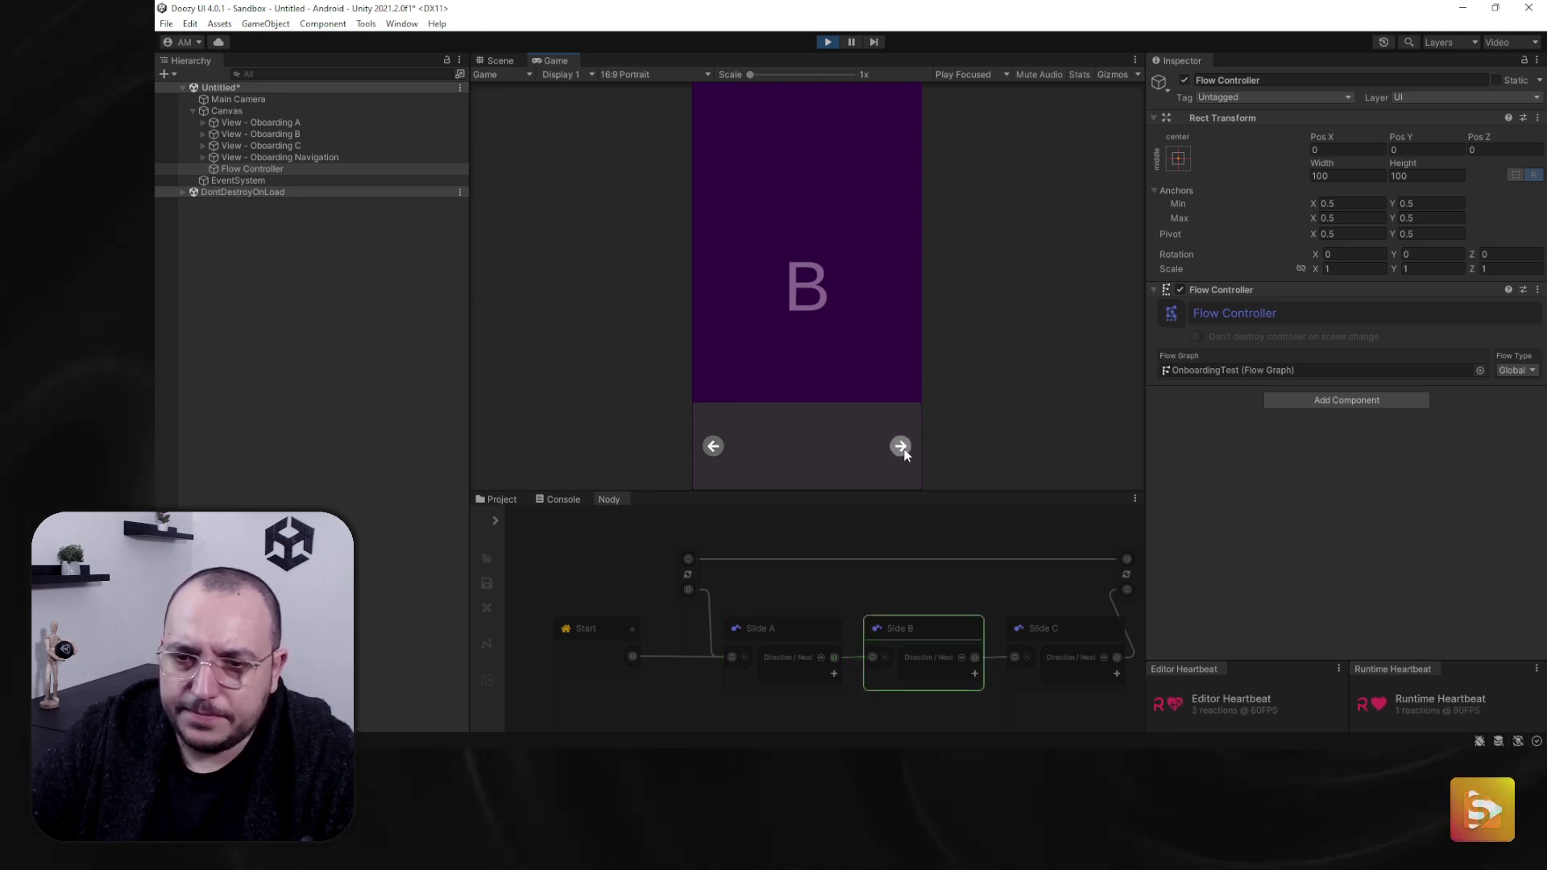
left_click(901, 448)
left_click(901, 448)
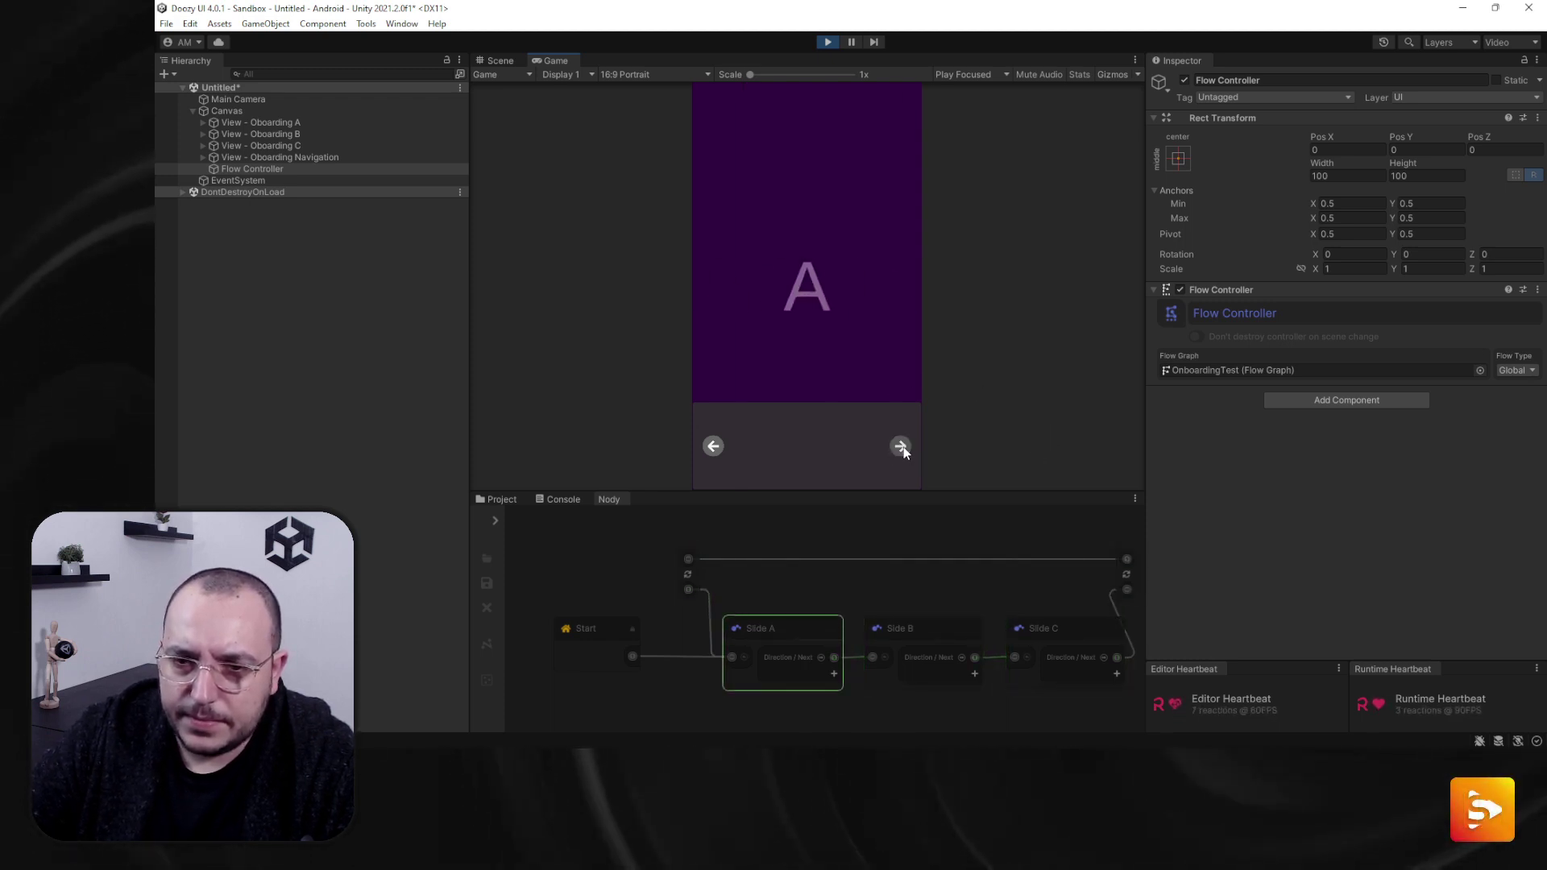
left_click(901, 448)
left_click(901, 448)
left_click(901, 447)
left_click(901, 448)
left_click(901, 448)
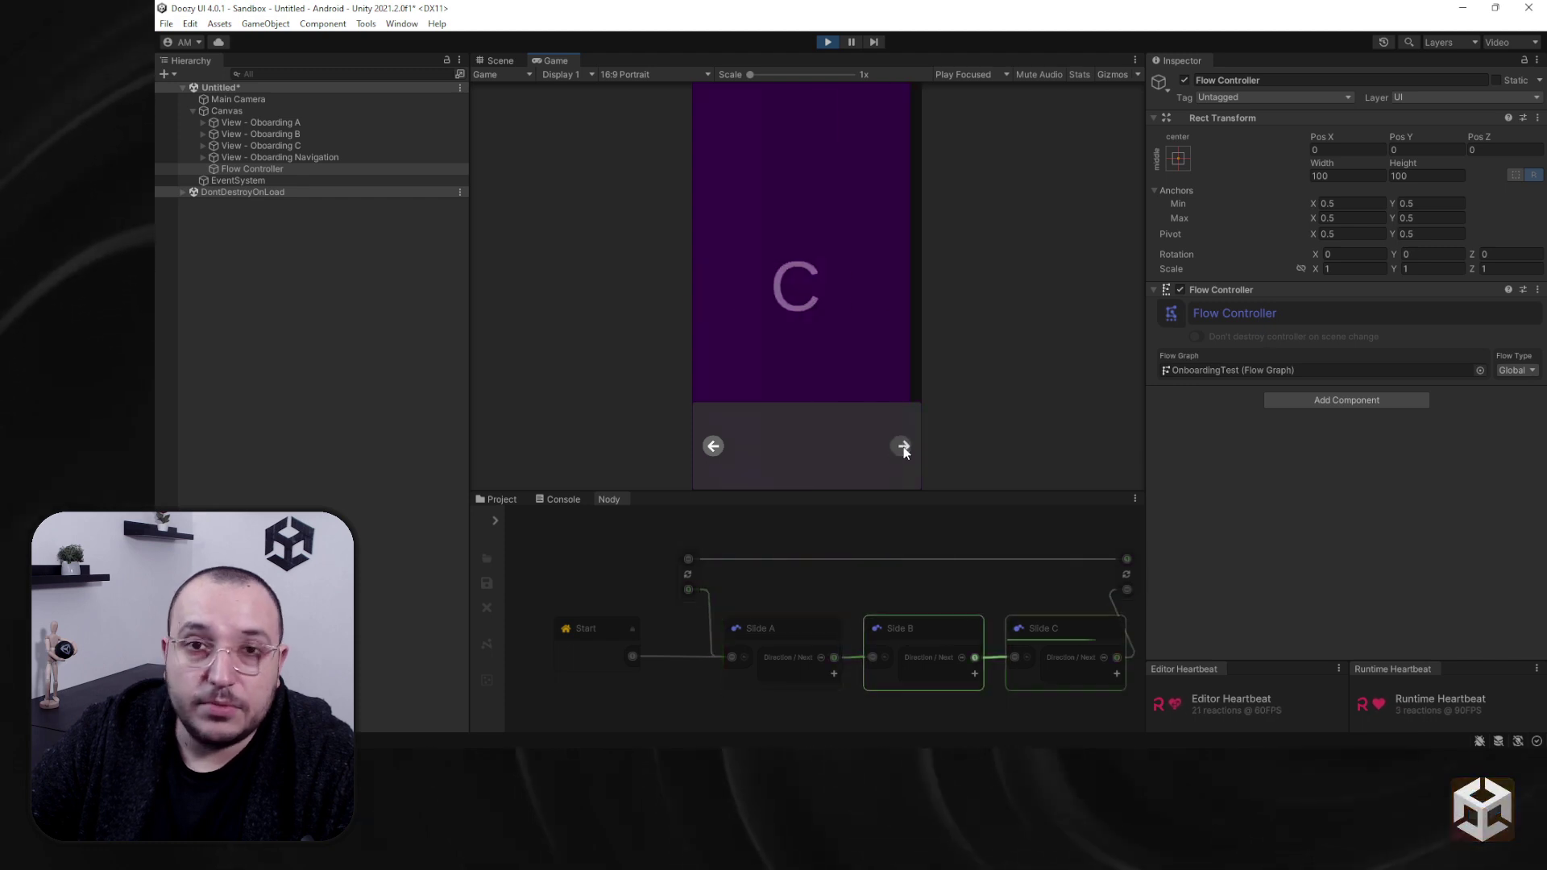
left_click(902, 448)
left_click(902, 448)
left_click(901, 446)
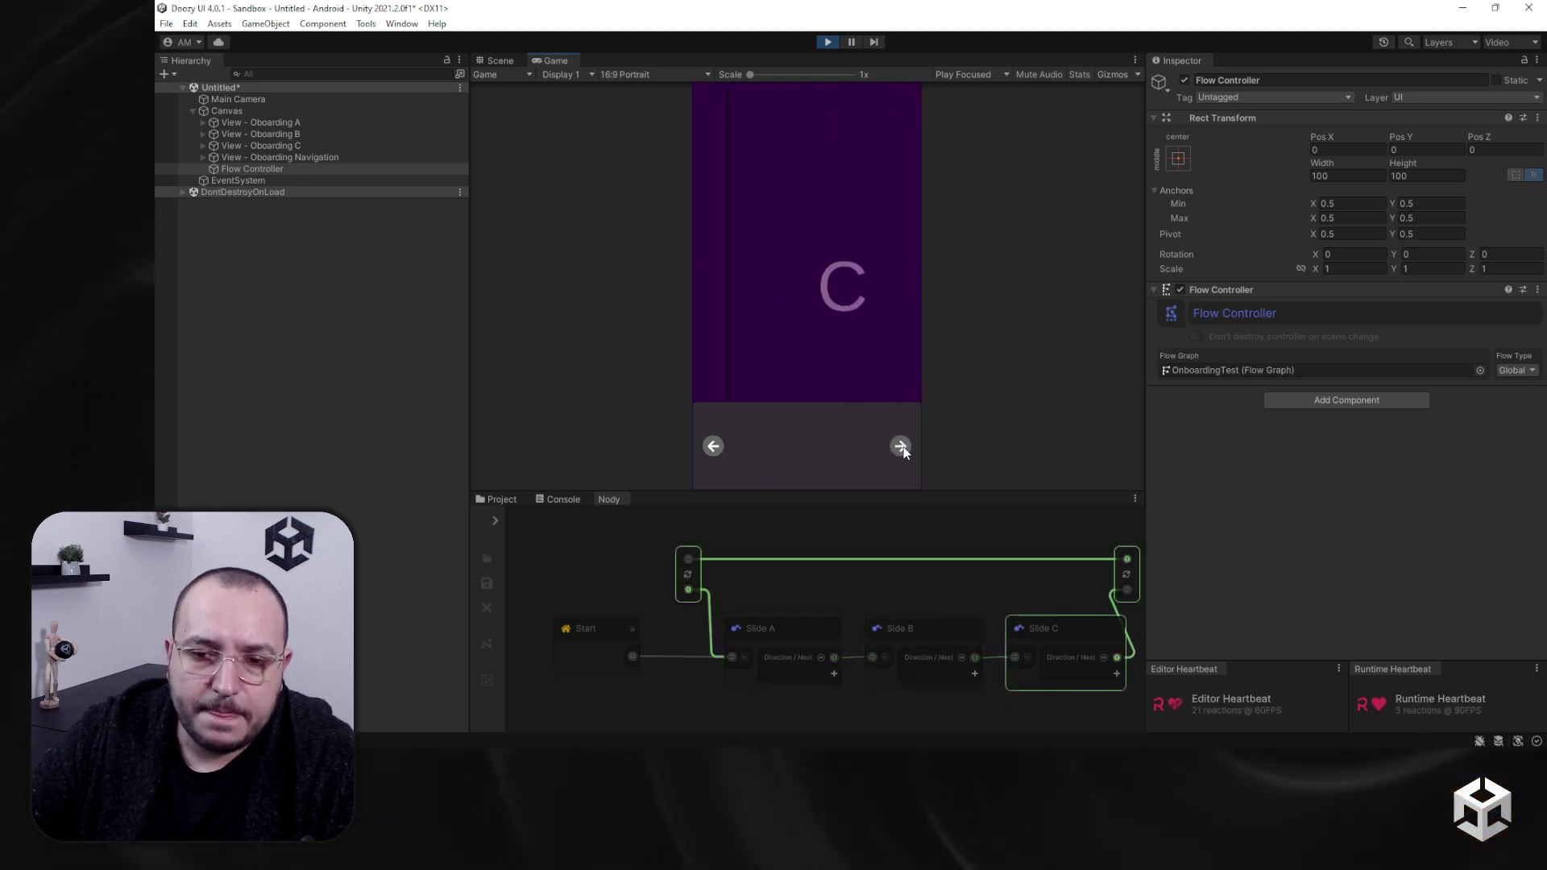
left_click(901, 447)
left_click(901, 446)
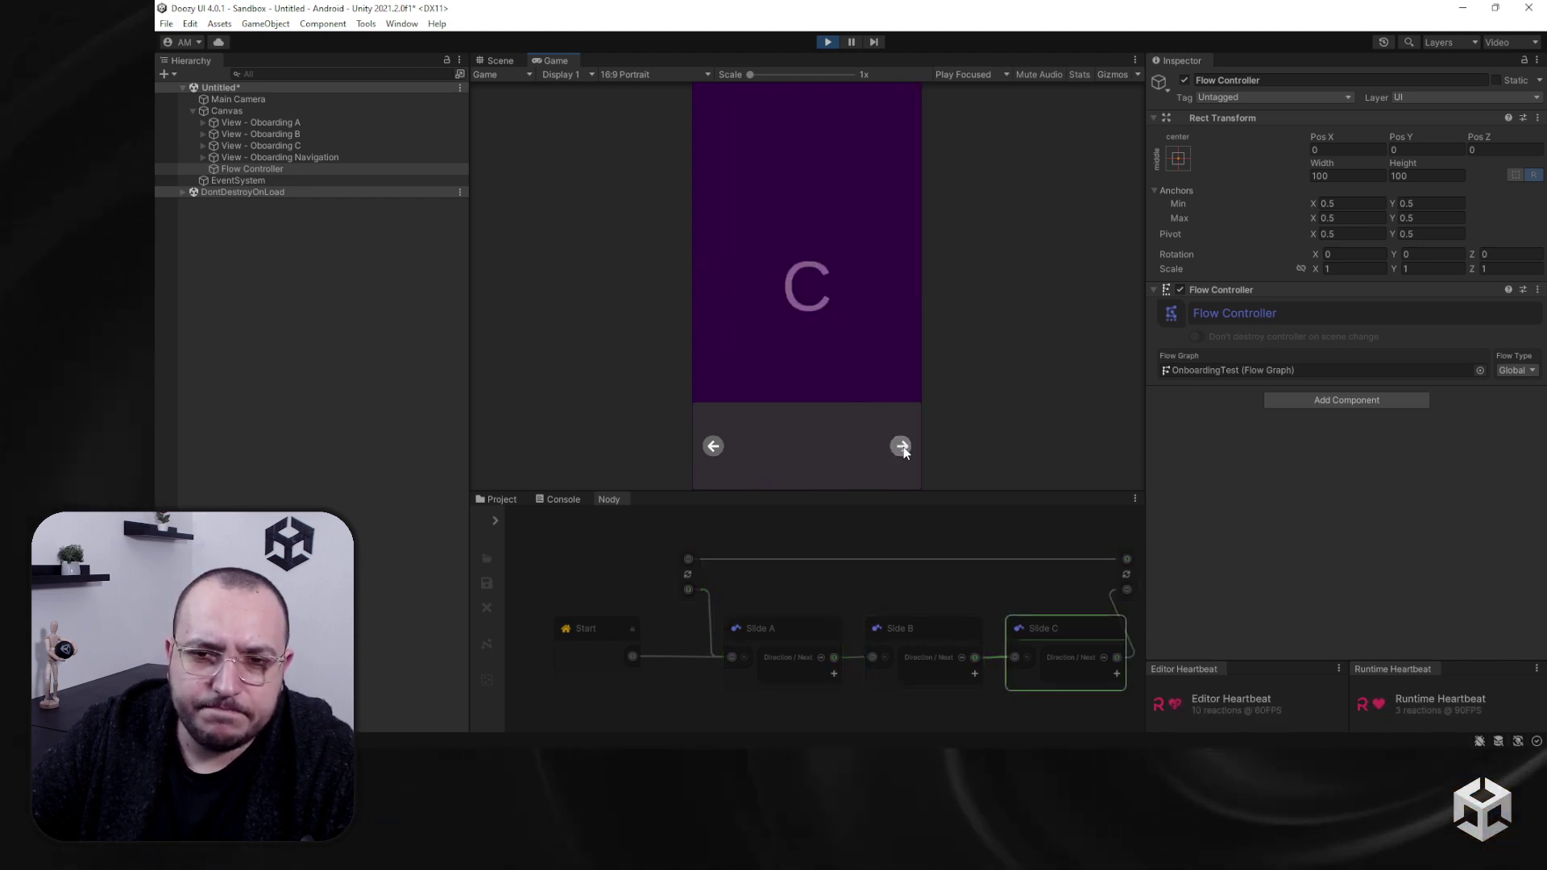
left_click(901, 447)
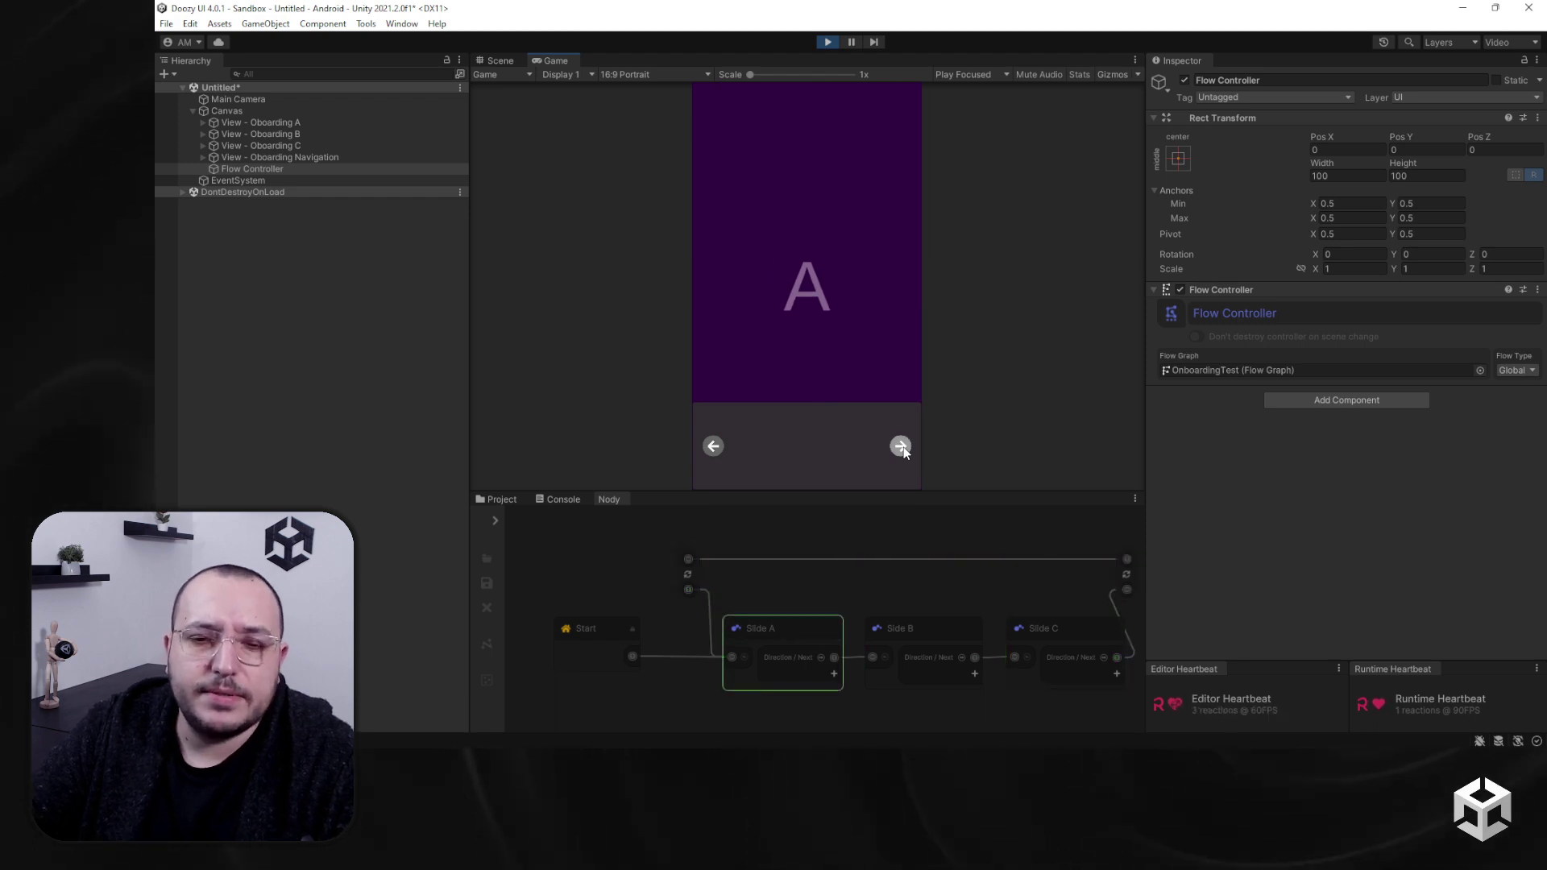
Step: Examine Slide A's Direction / Next output close up in the graph while advancing through the slides again
scroll(852, 650, "up", 6)
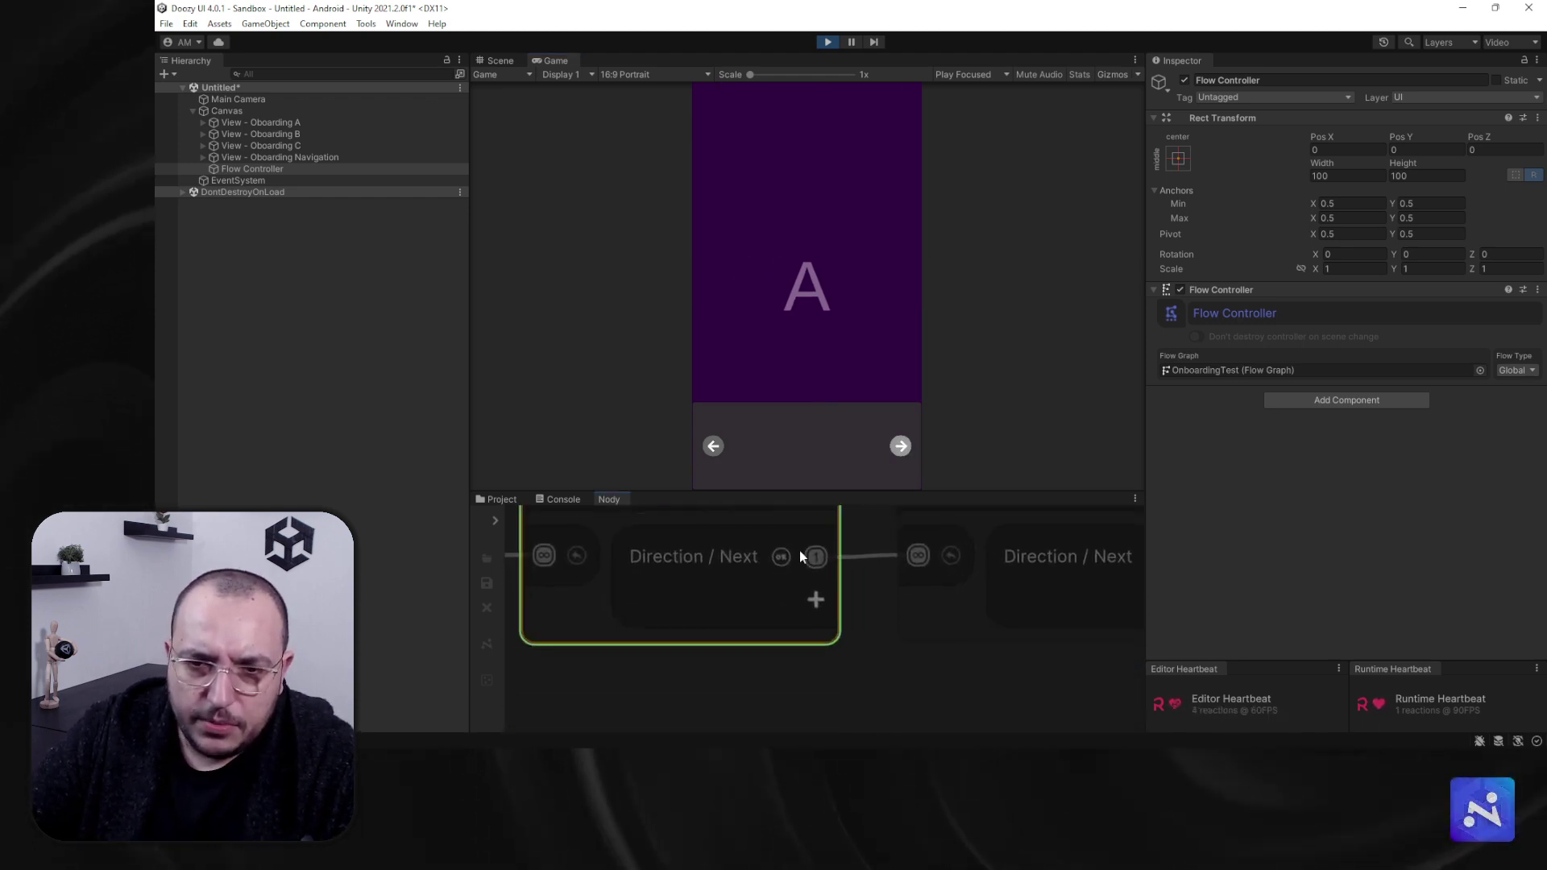
left_click(901, 446)
left_click(901, 446)
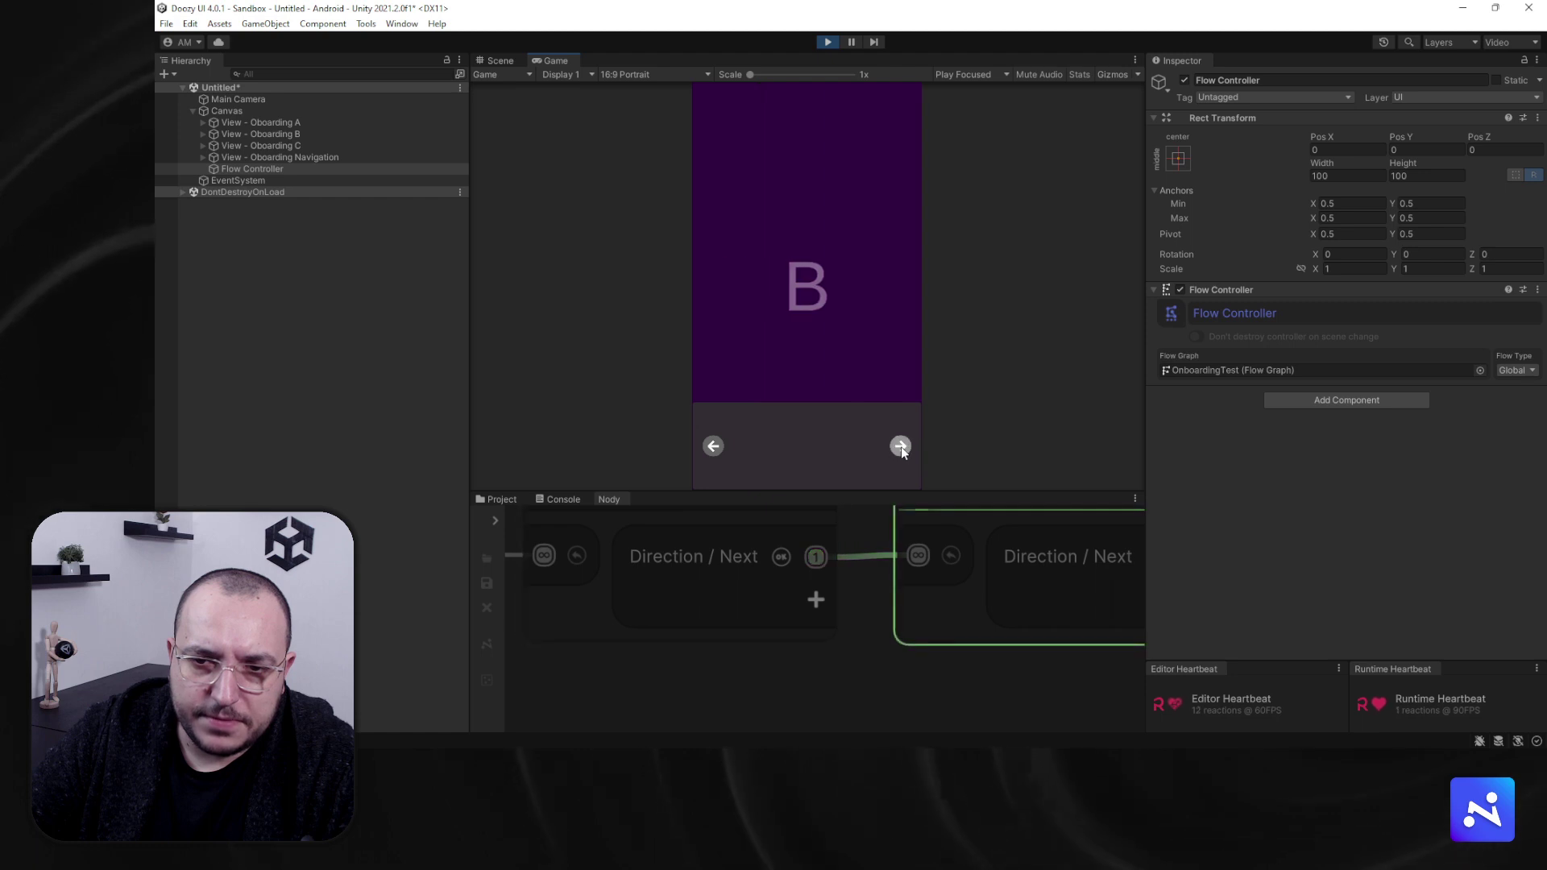
left_click(901, 447)
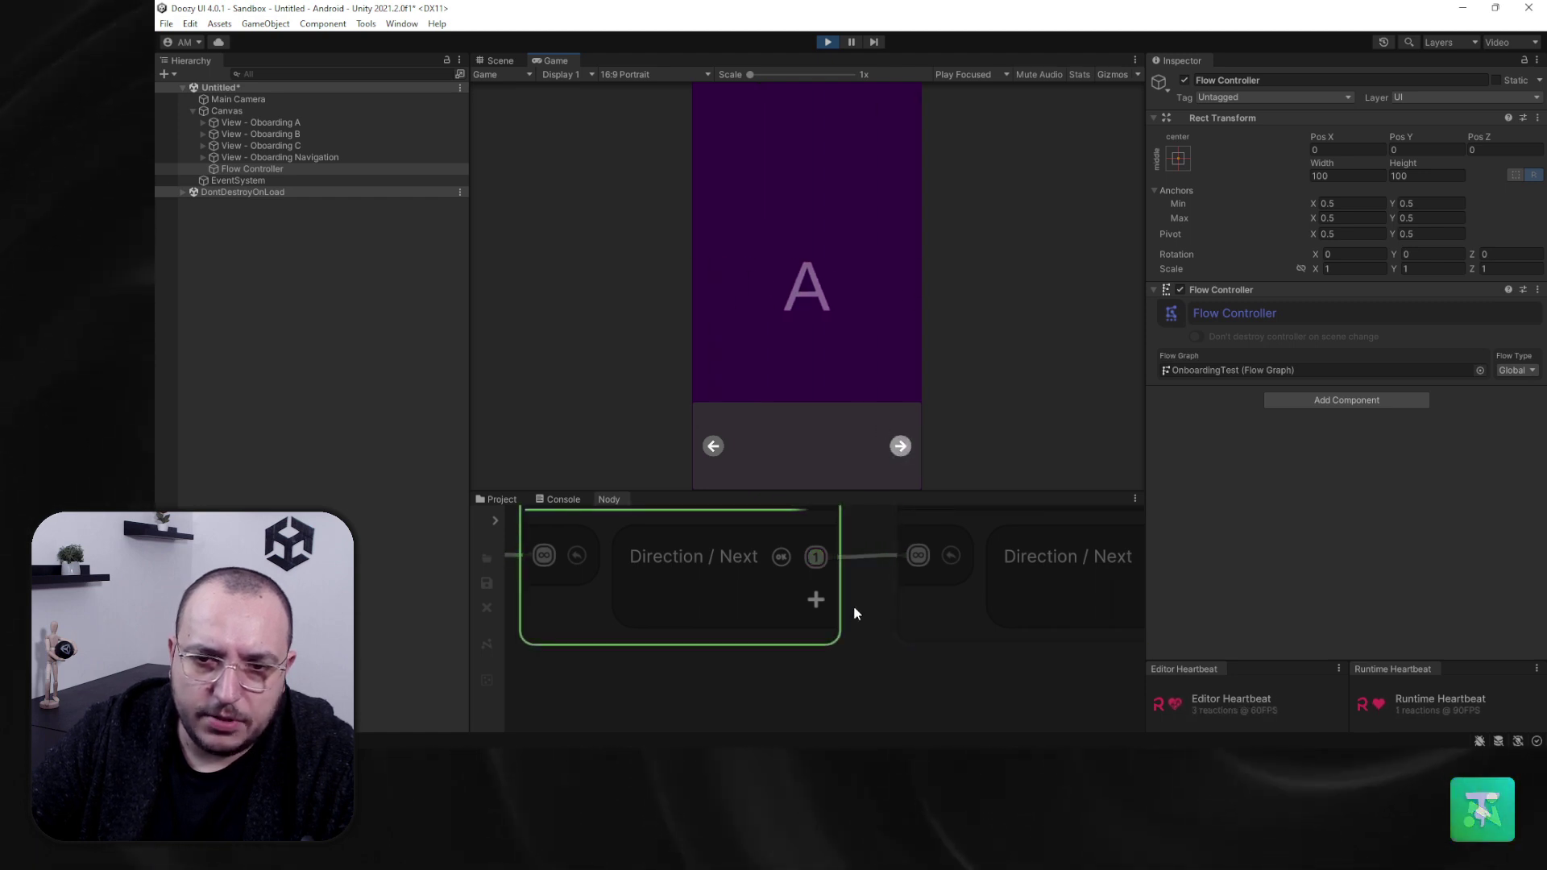
scroll(854, 606, "down", 6)
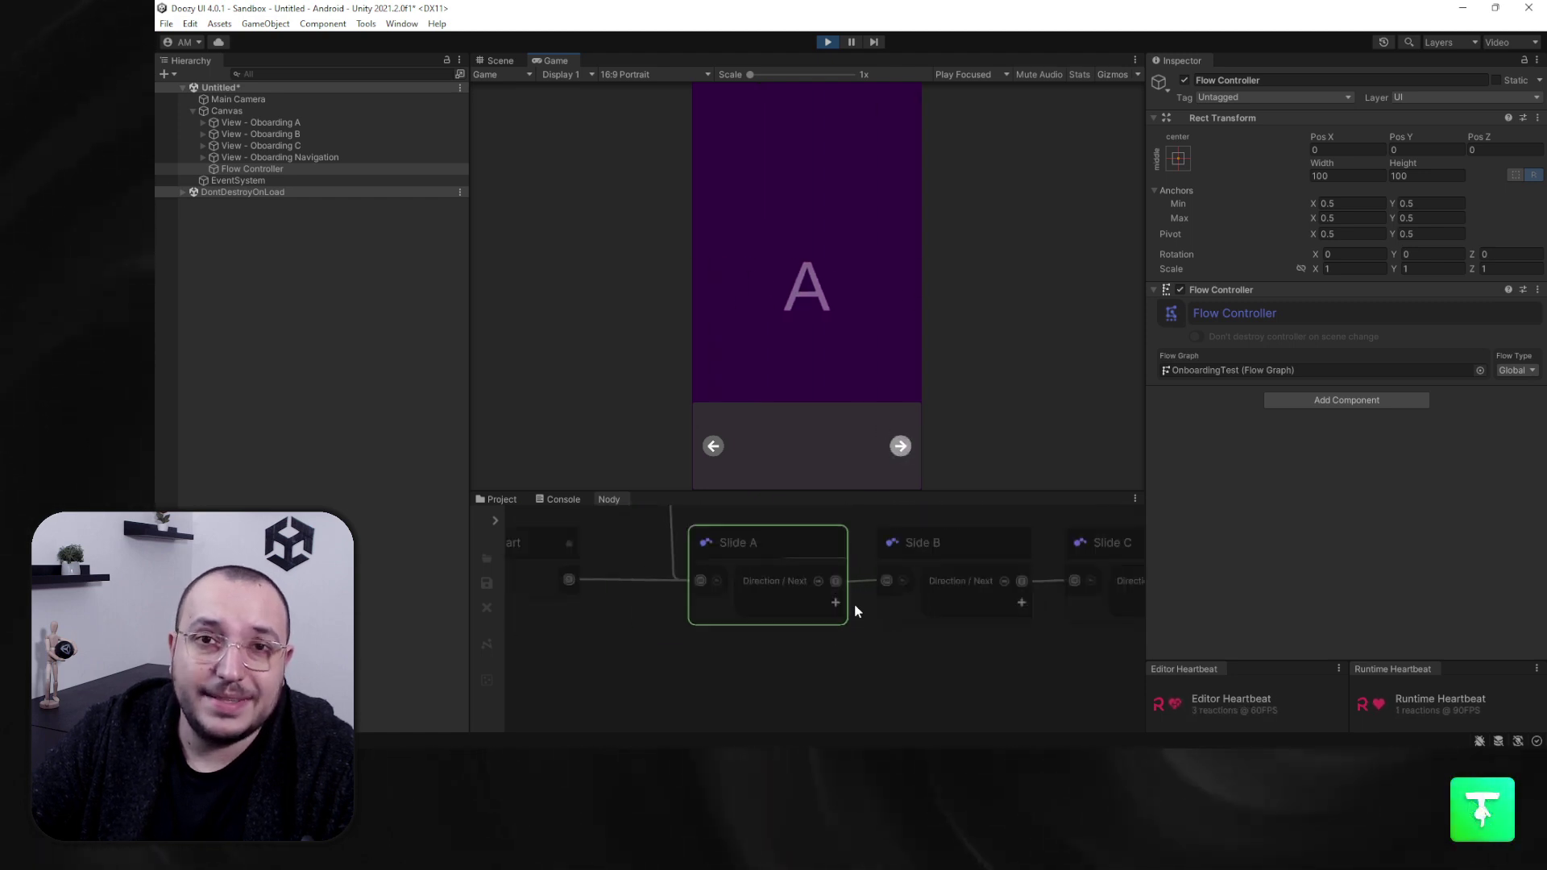
Step: Stop the running scene, select the EventSystem object and run the scene again
left_click(828, 42)
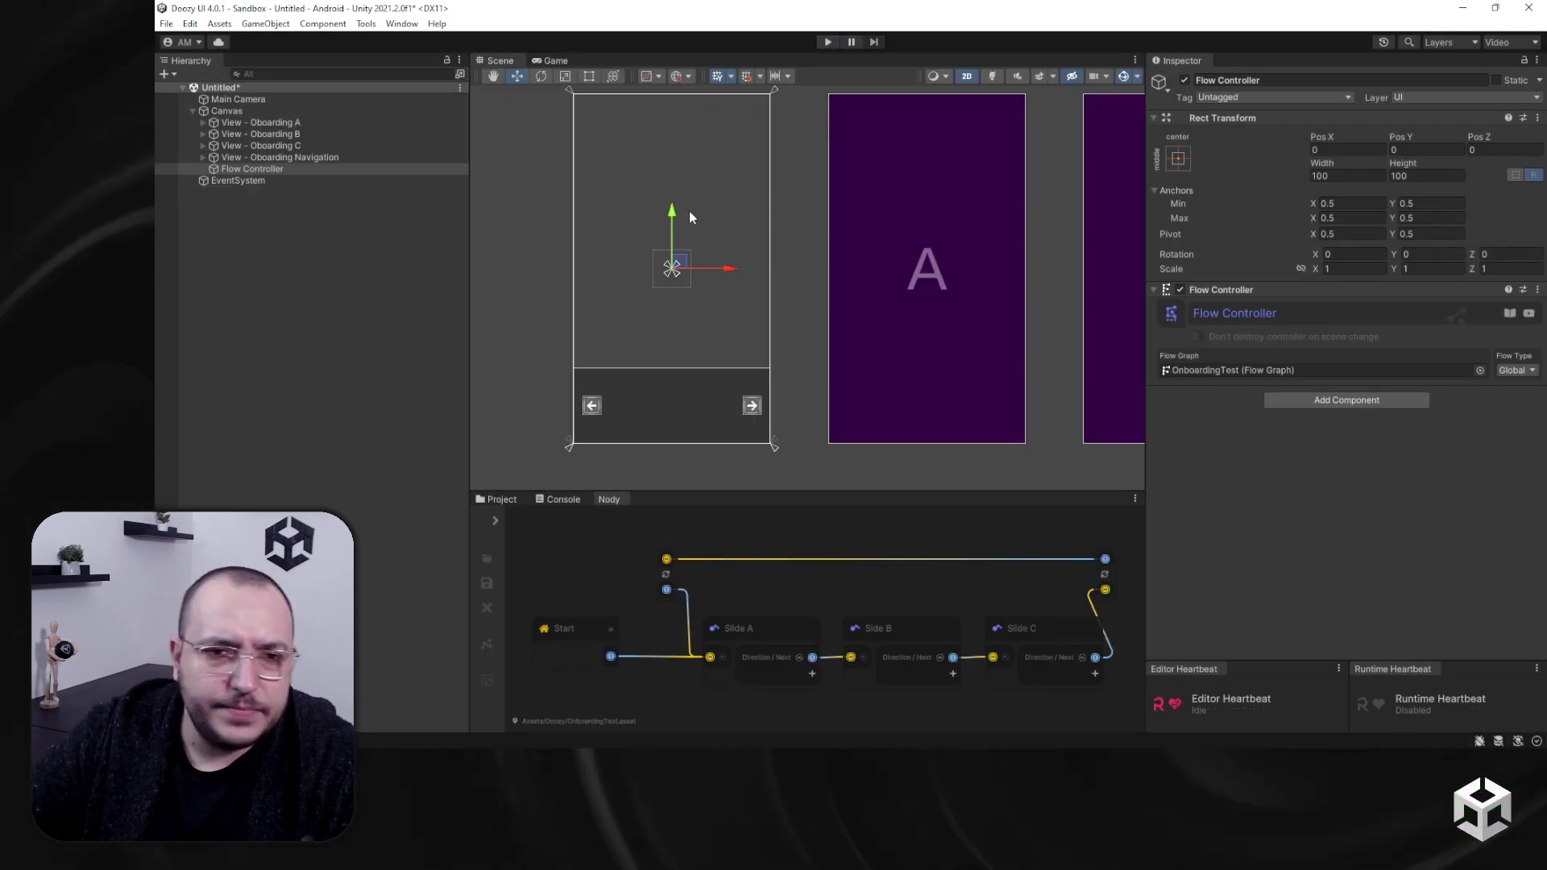
left_click(263, 180)
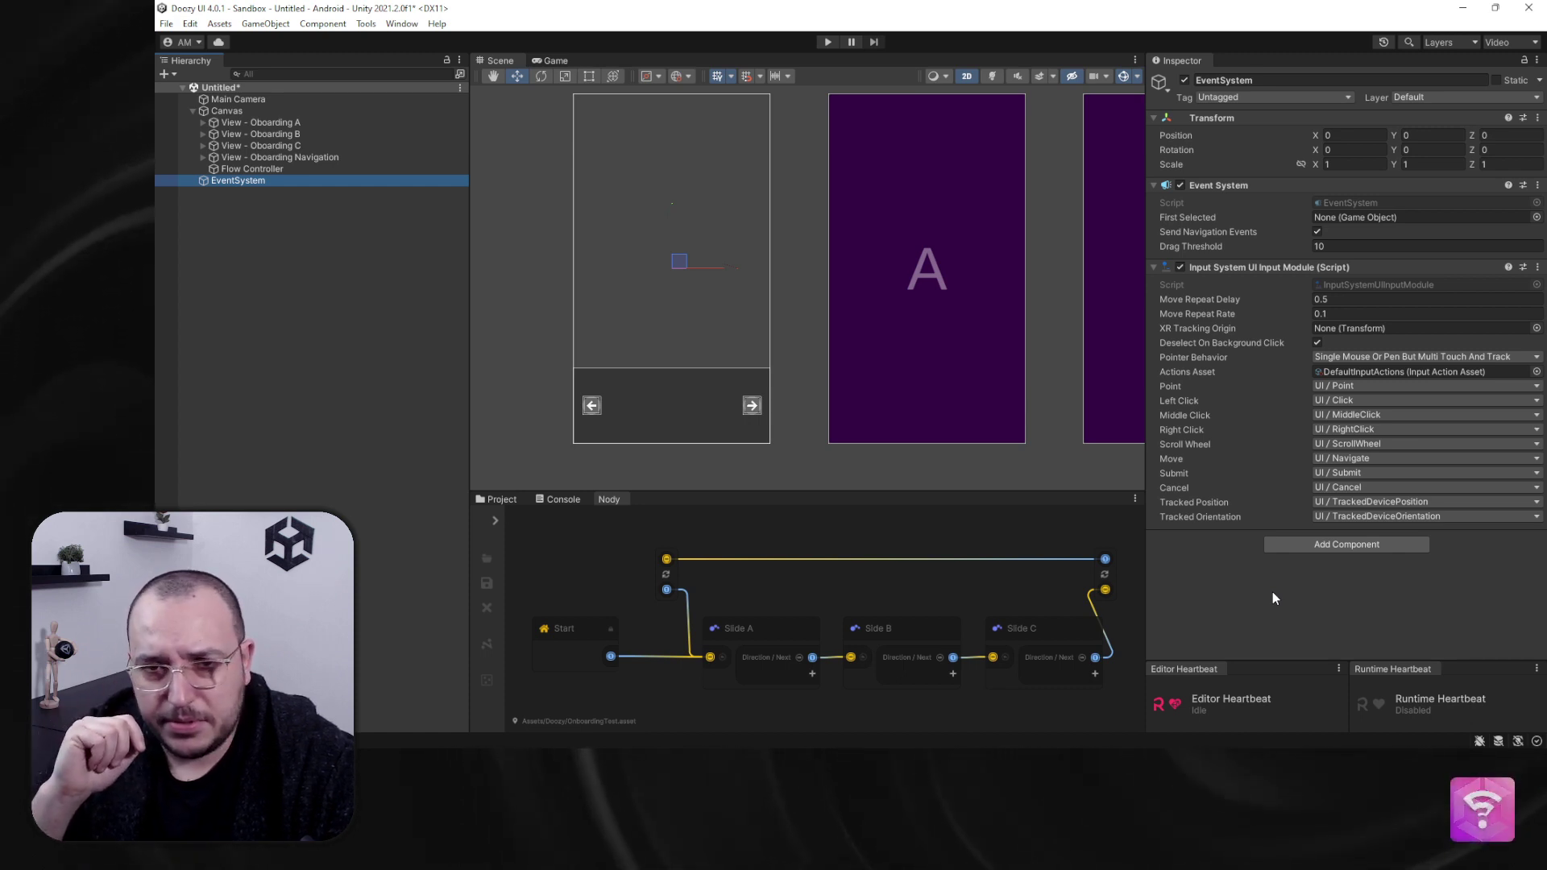
left_click(826, 43)
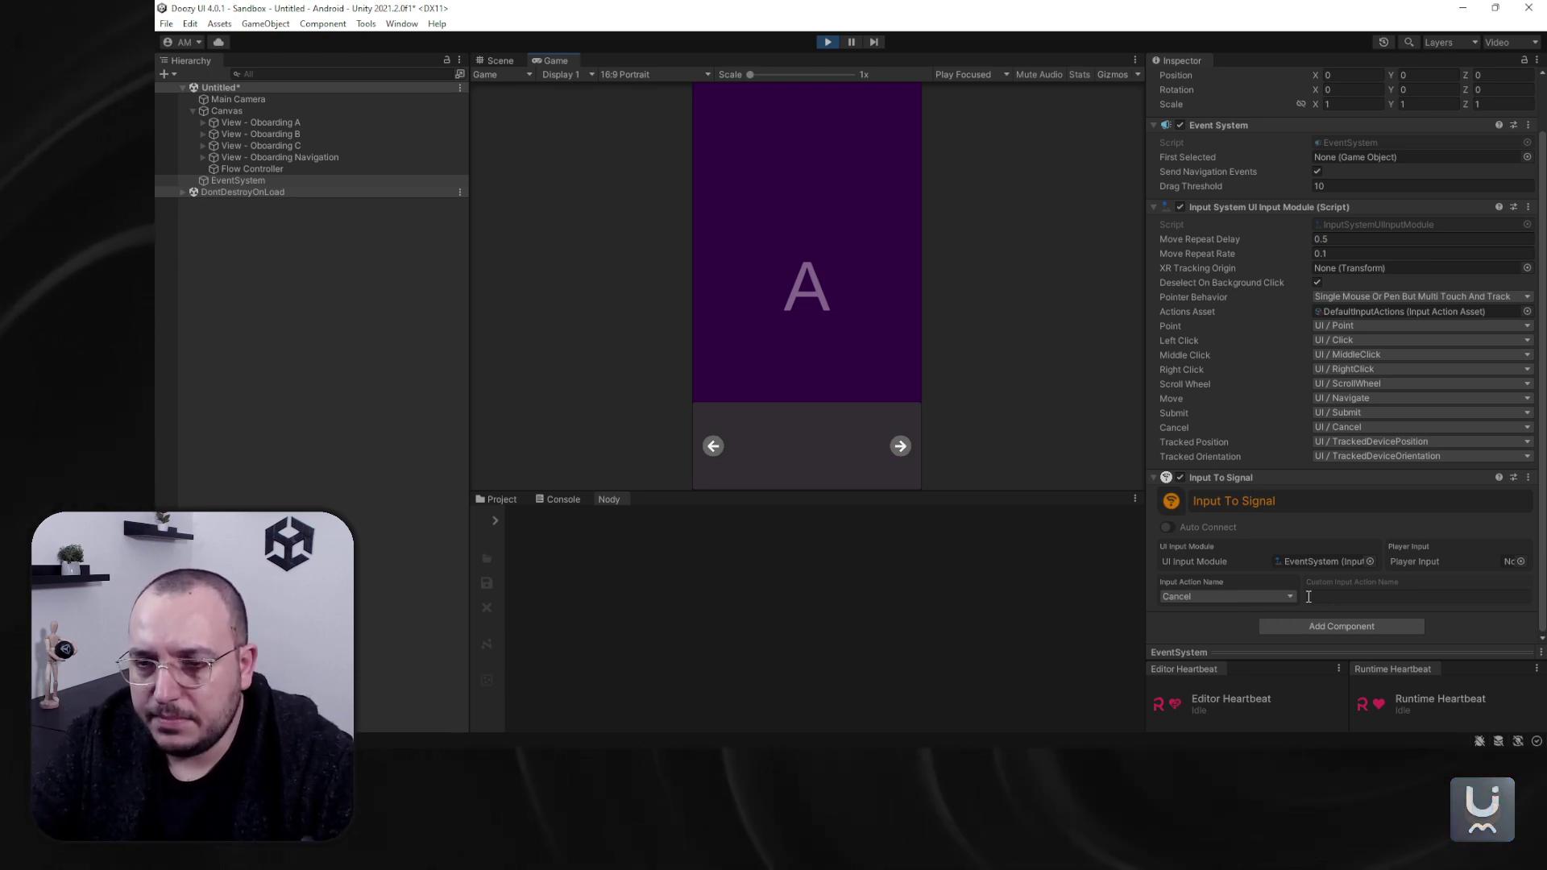
Step: Open the Doozy Signals window, move it off the Inspector and show its Signals Console
left_click(365, 23)
mouse_move(395, 41)
mouse_move(491, 76)
left_click(593, 78)
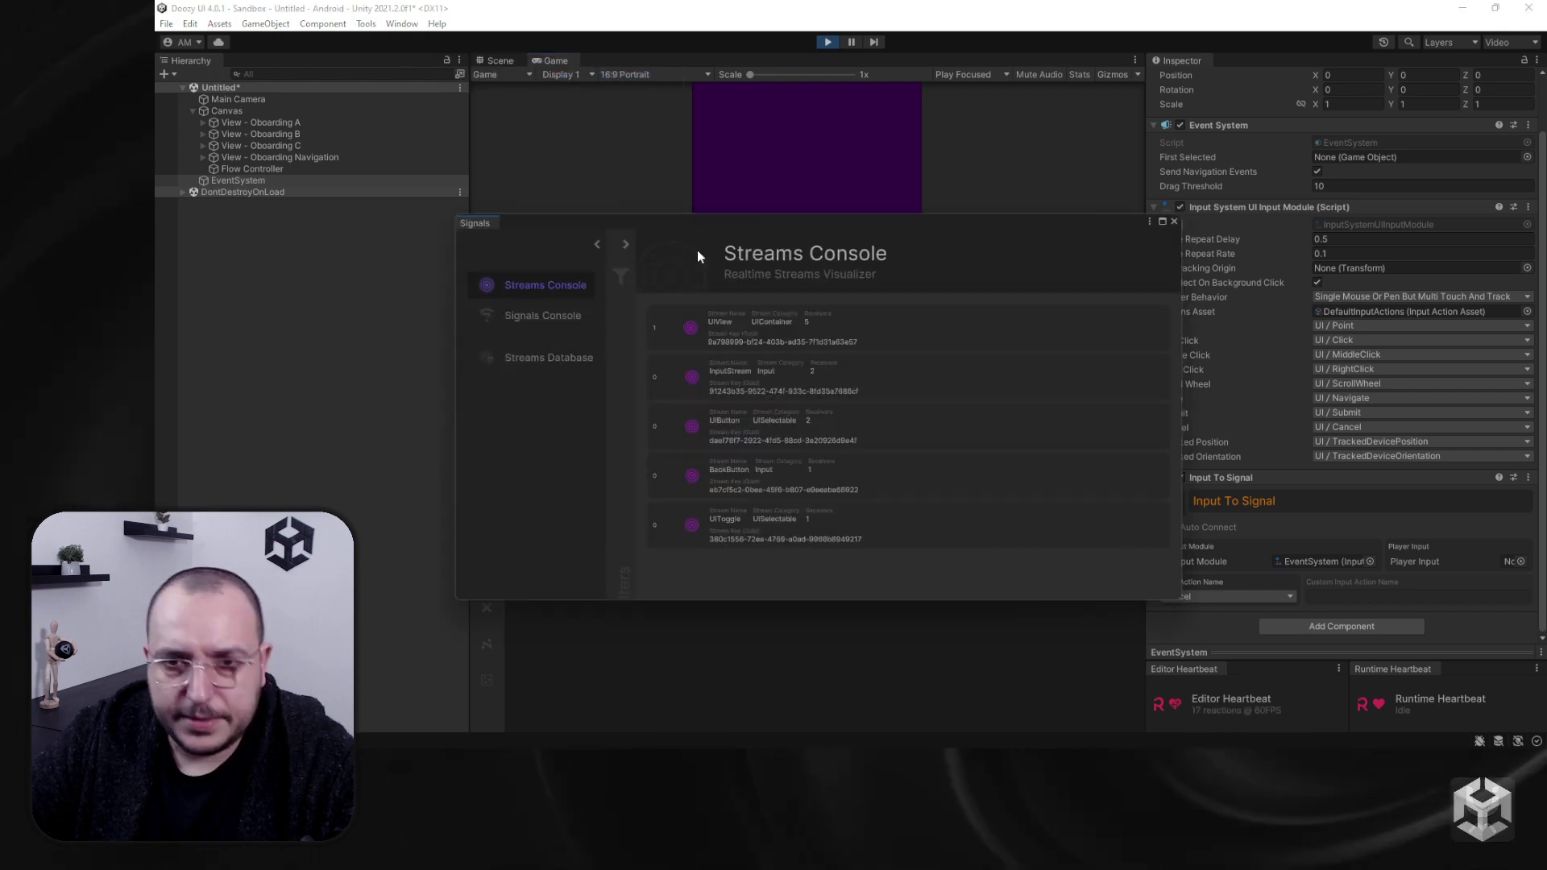
left_click_drag(708, 220, 482, 295)
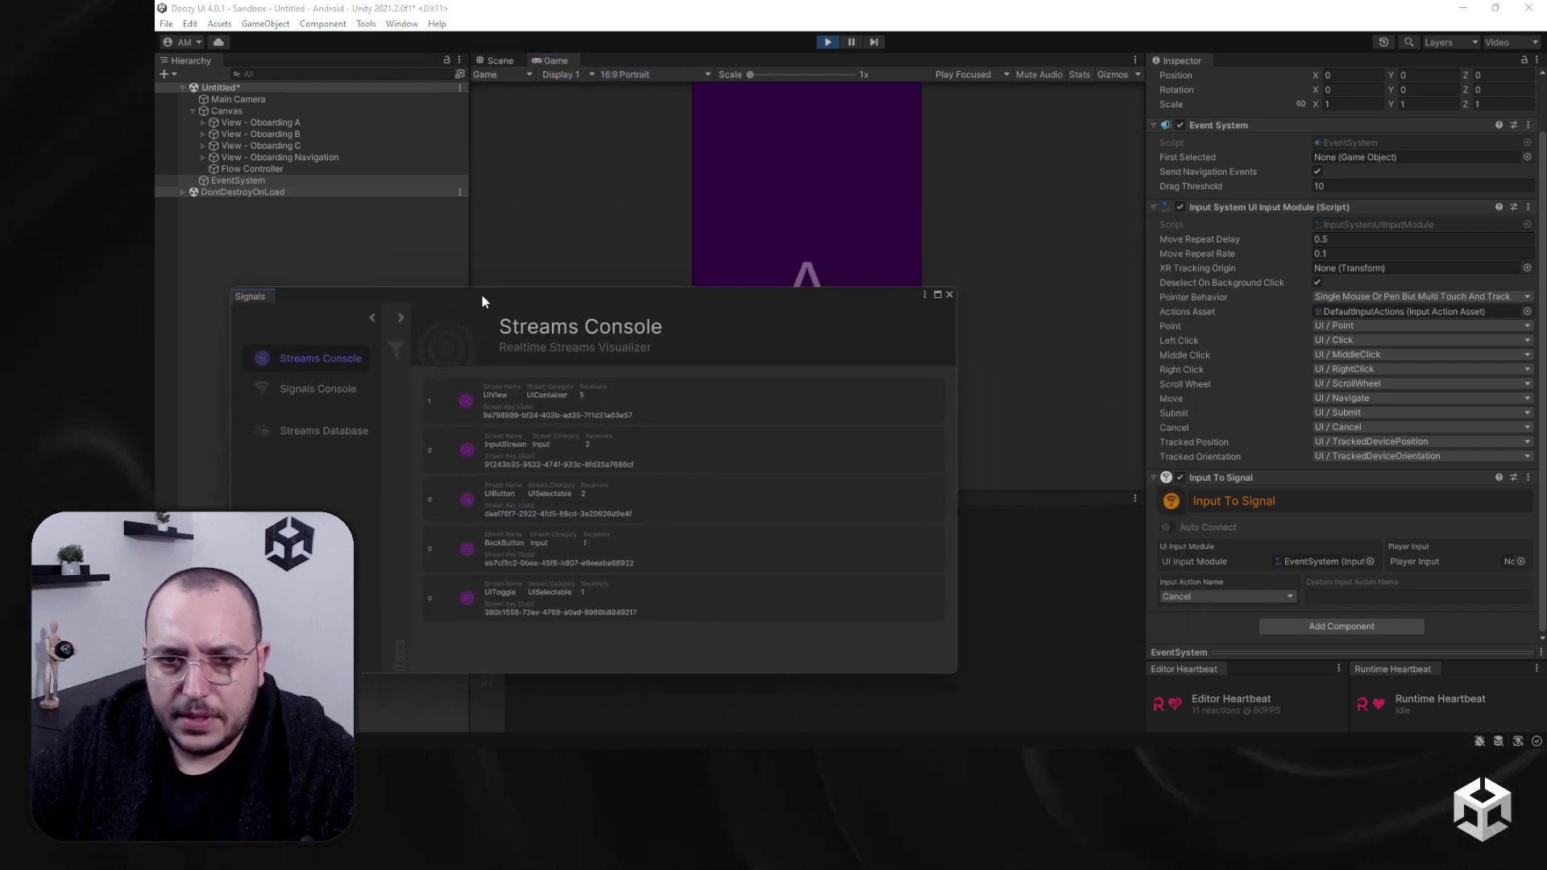
left_click(350, 390)
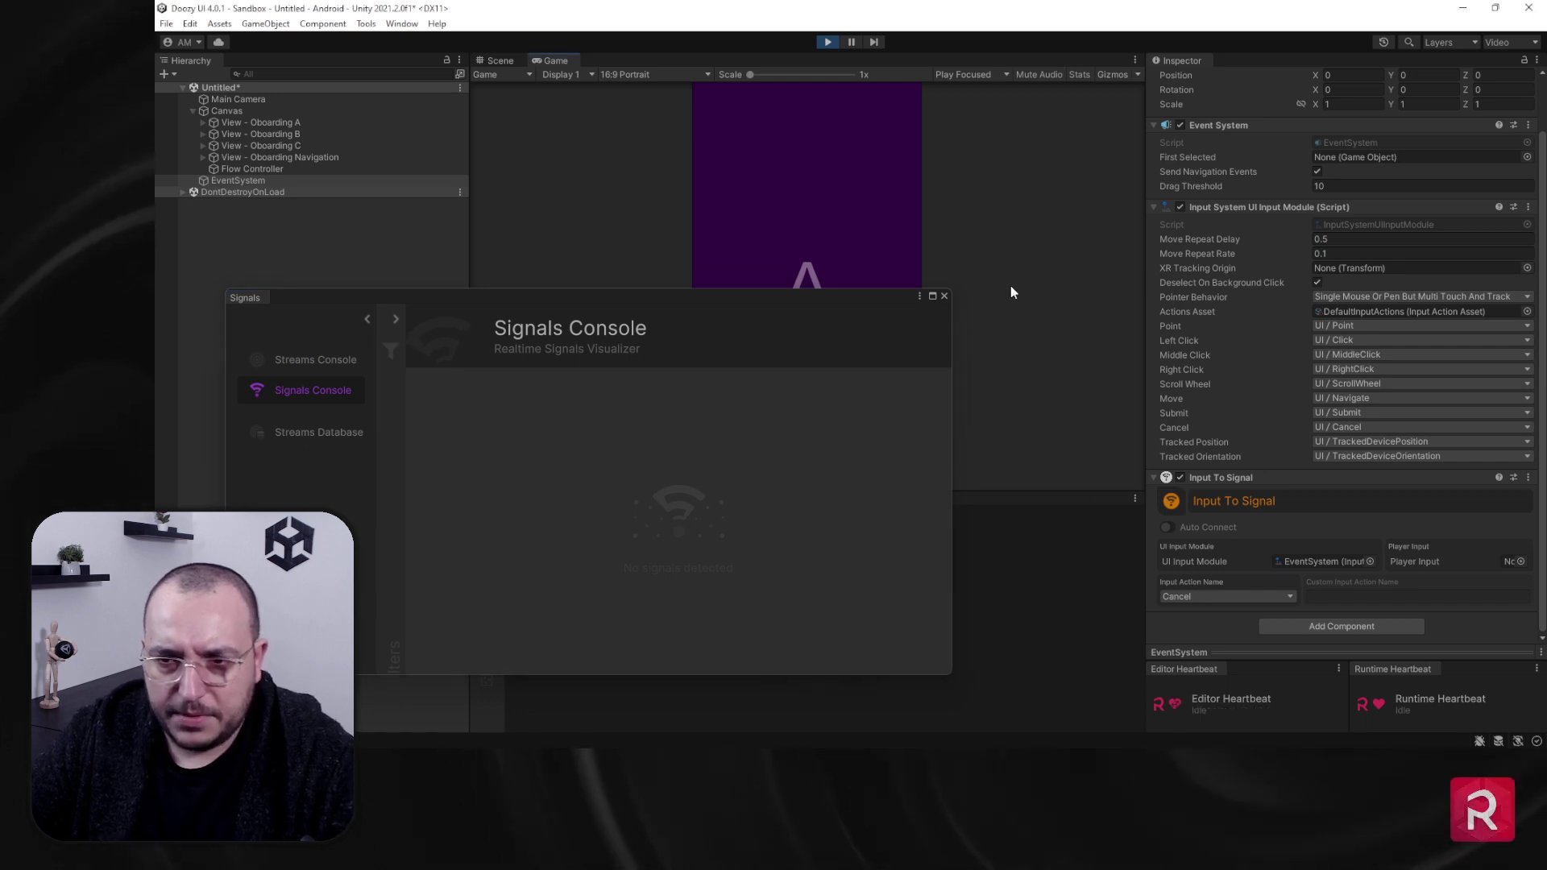
Step: Trigger the Cancel back-button input several times, watch its signals in the console and close the Signals window
key("Escape")
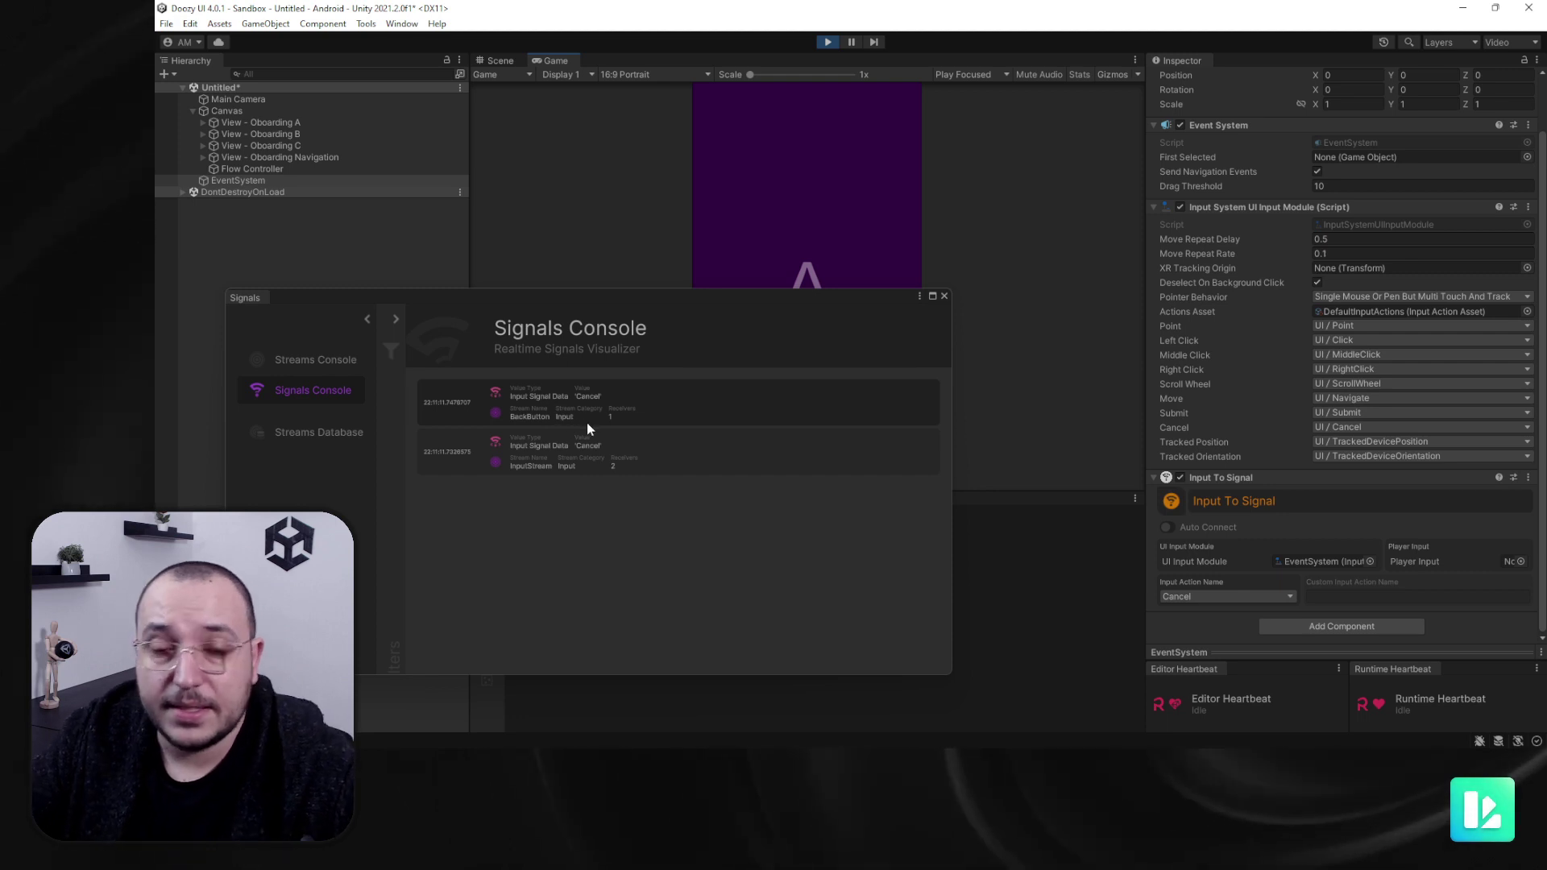
key("Escape")
key("Escape")
key("Escape")
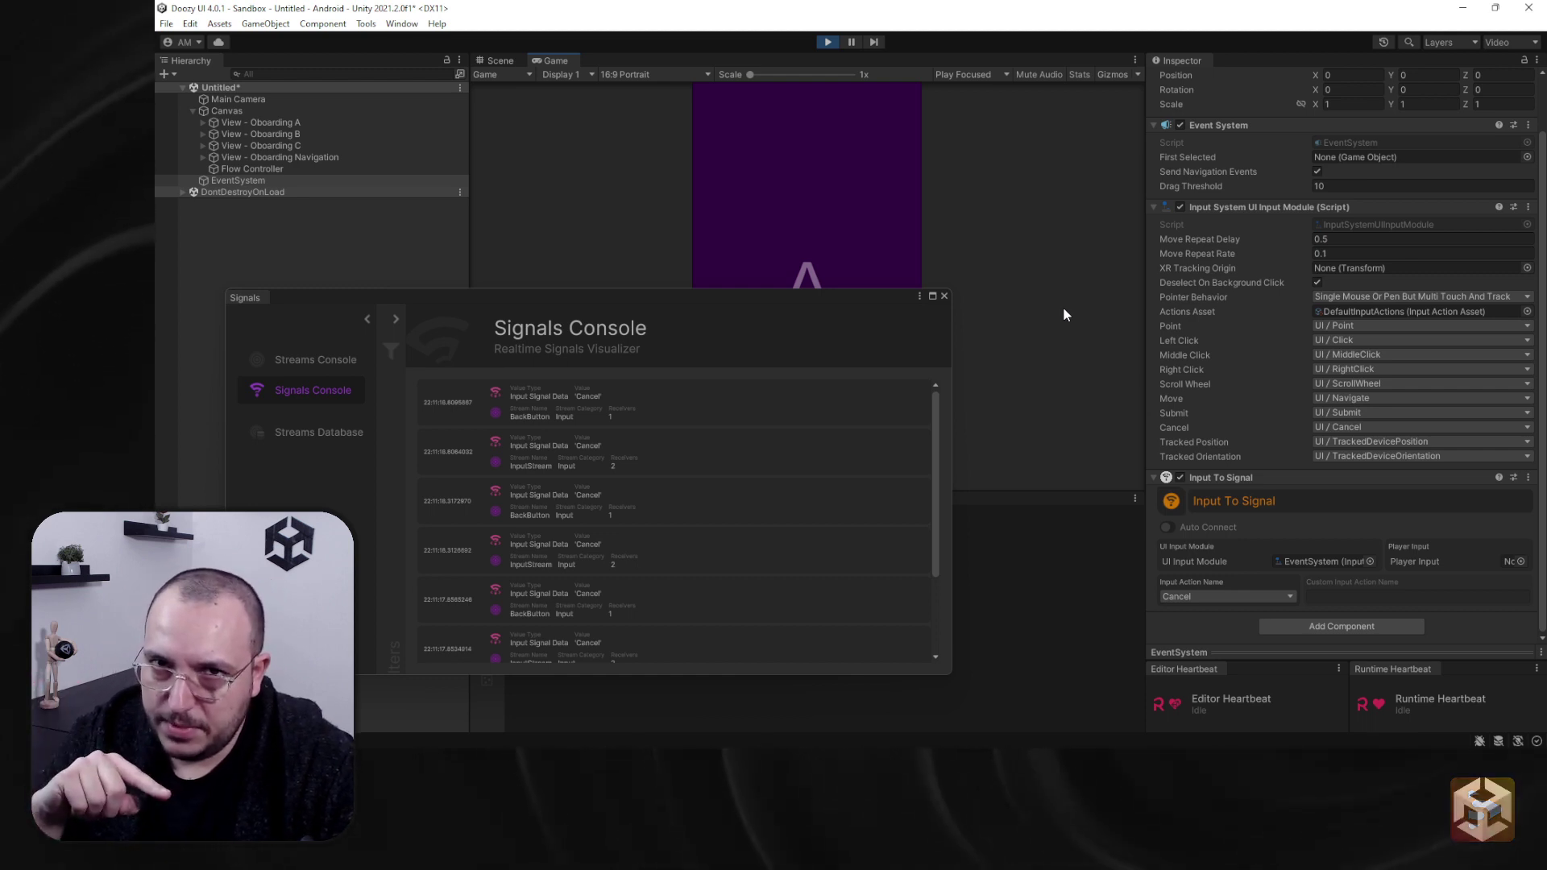
left_click(944, 296)
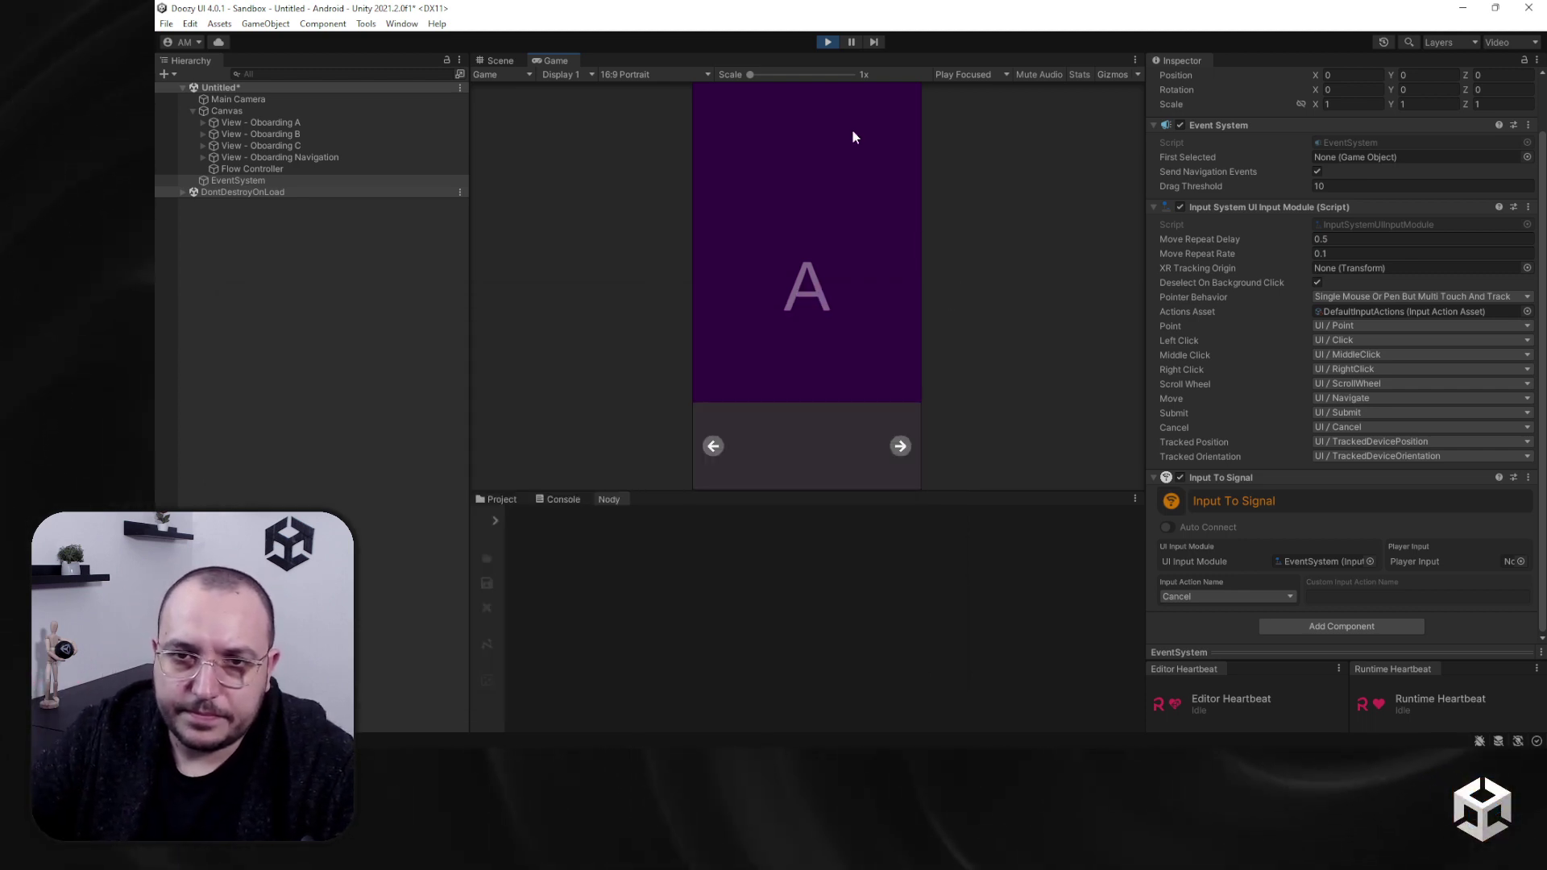
Step: Select the Flow Controller and advance from slide A to slide C with the game's next arrow while watching the Nody graph
left_click(278, 168)
middle_click_drag(791, 559, 801, 601)
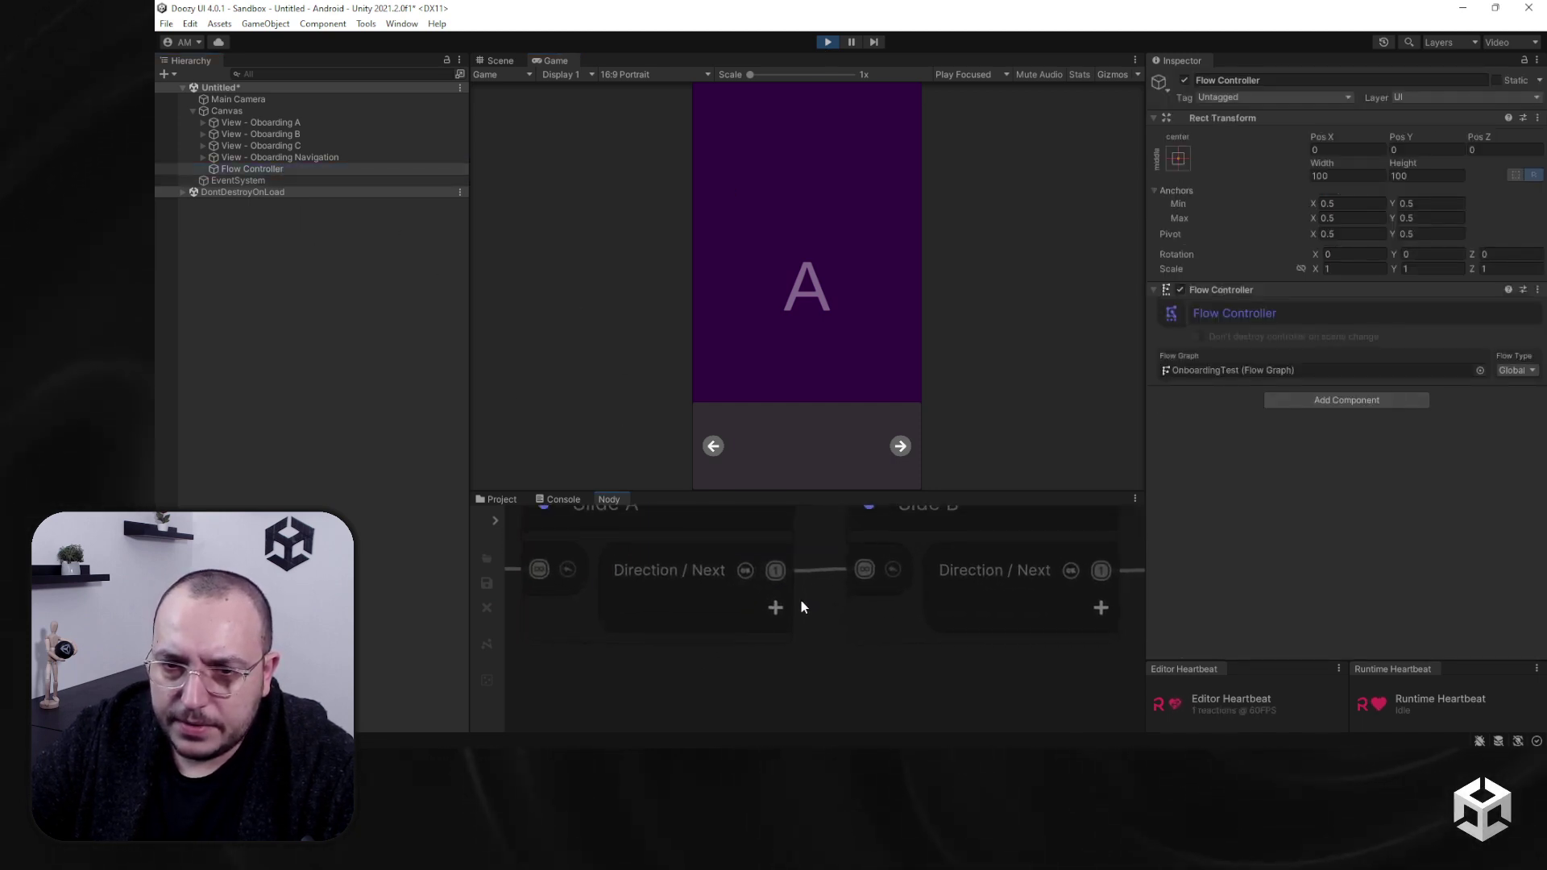
left_click(900, 447)
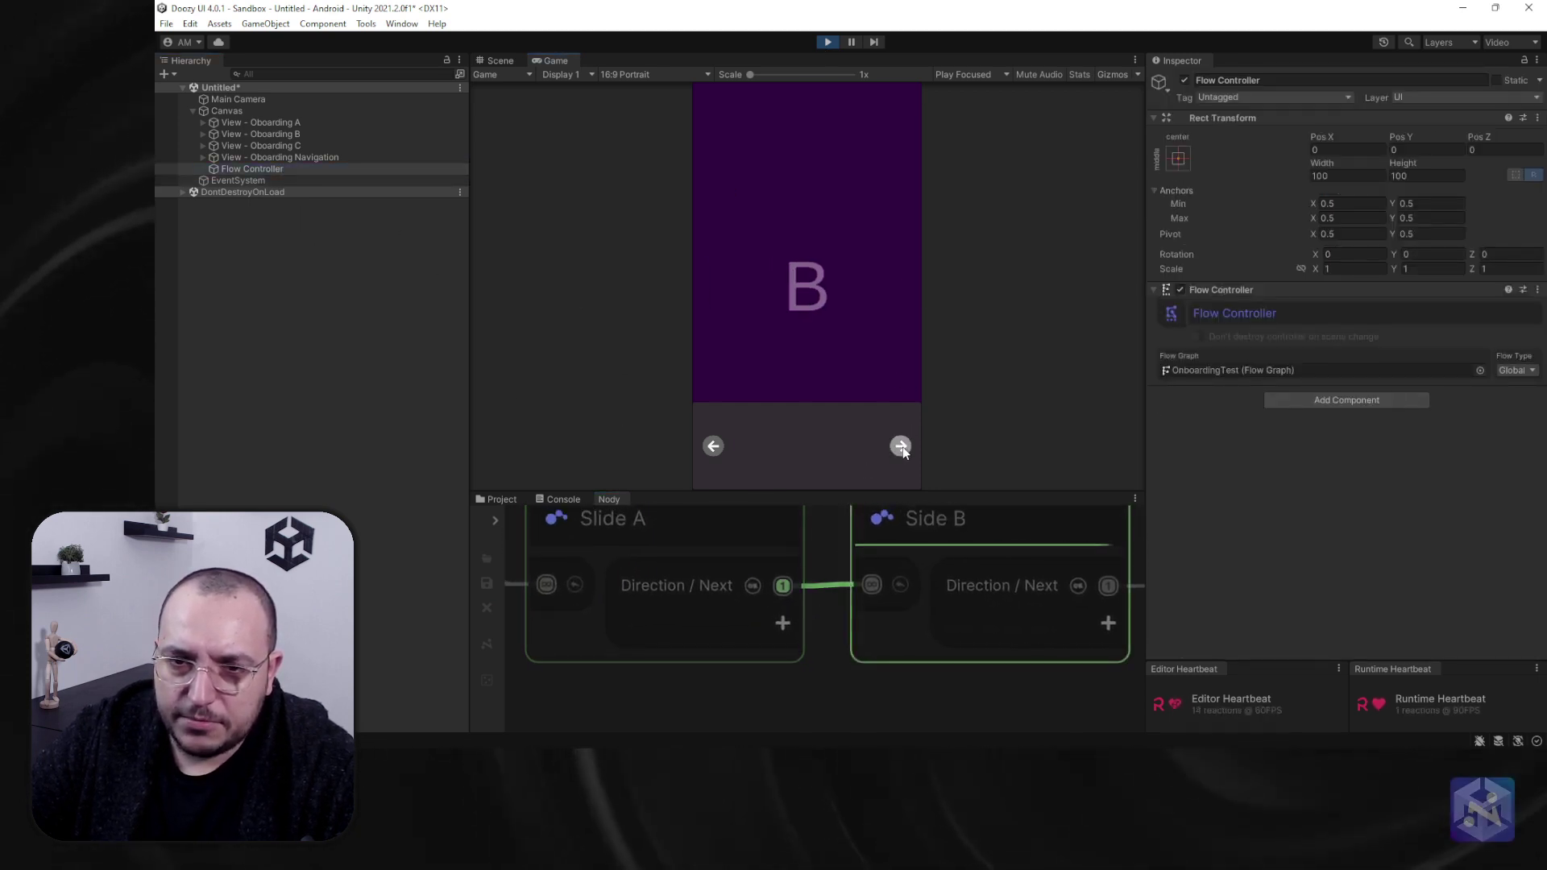
left_click(901, 447)
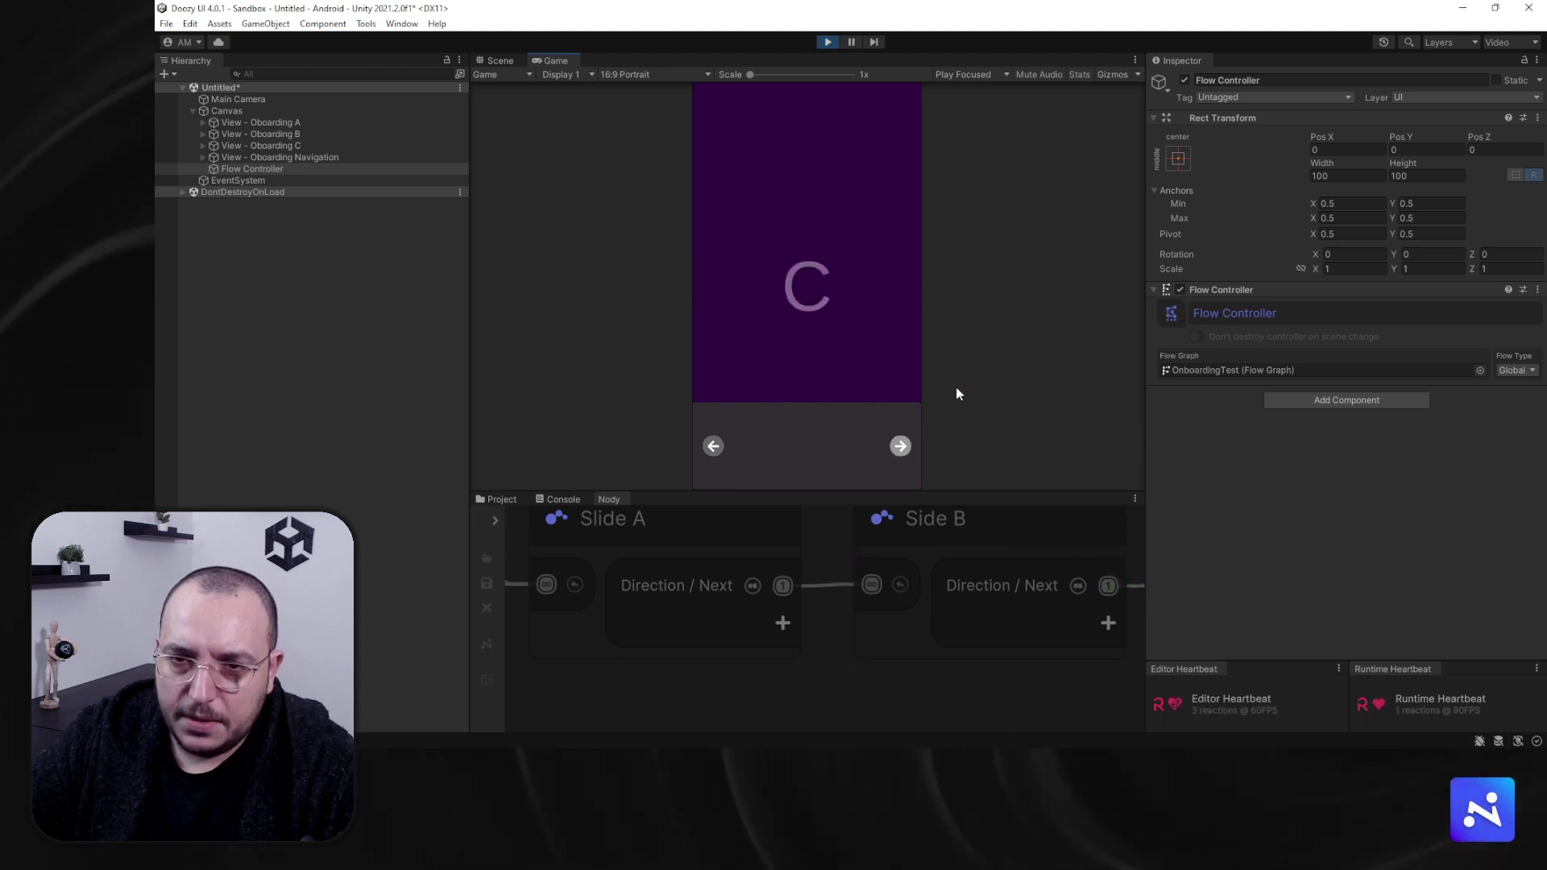
left_click(966, 621)
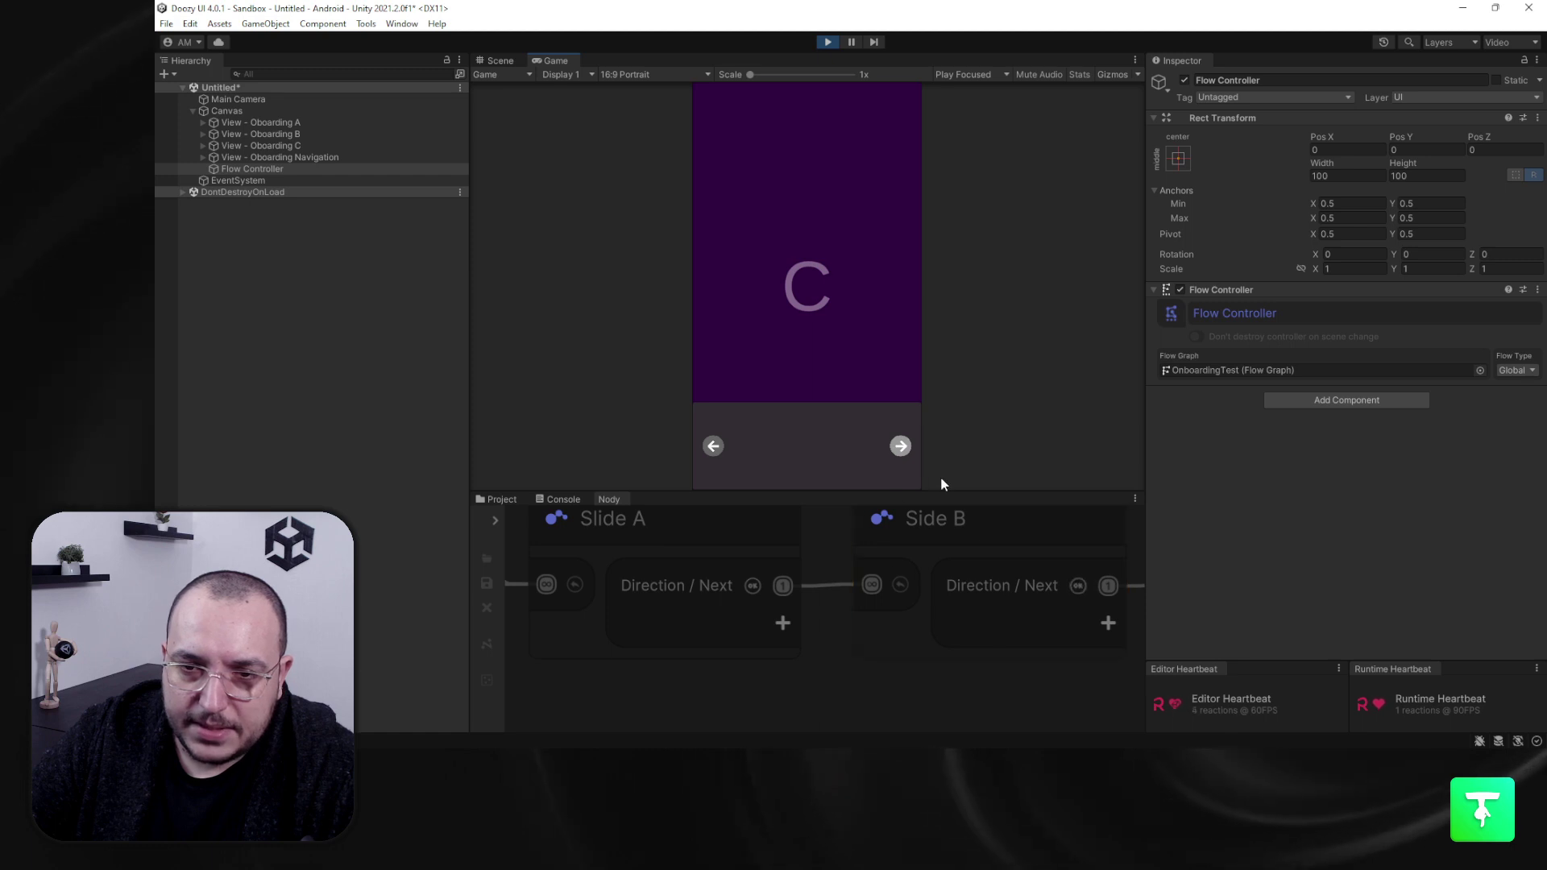
Step: Enlarge the Nody view and enable the back-flow option on the input ports of Side B and Slide C
left_click_drag(946, 493, 931, 294)
scroll(902, 385, "up", 5)
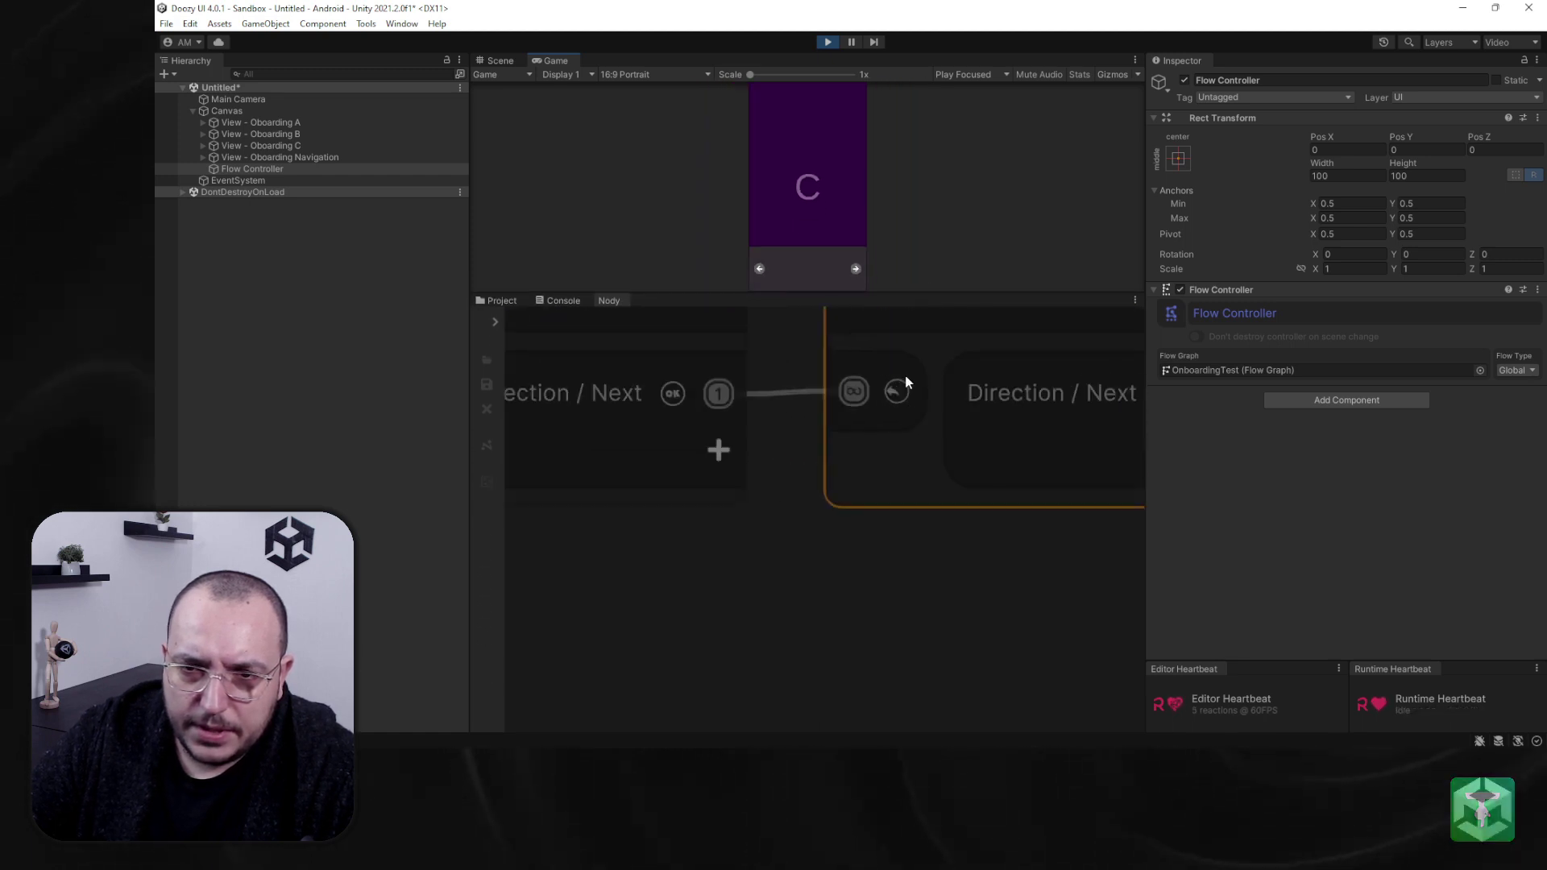
scroll(840, 470, "down", 5)
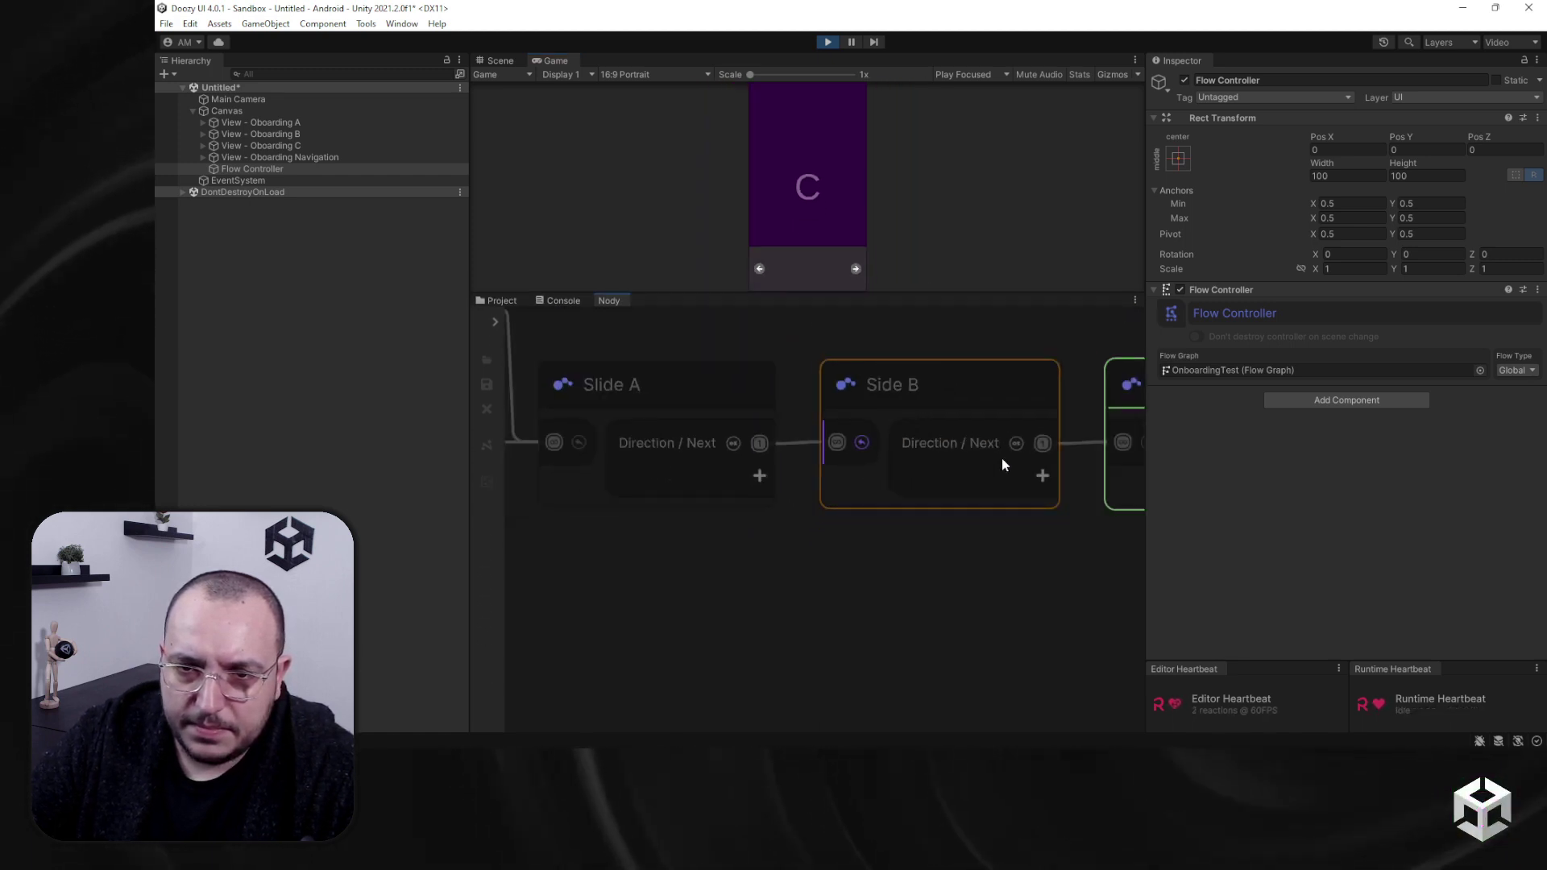
scroll(887, 496, "down", 3)
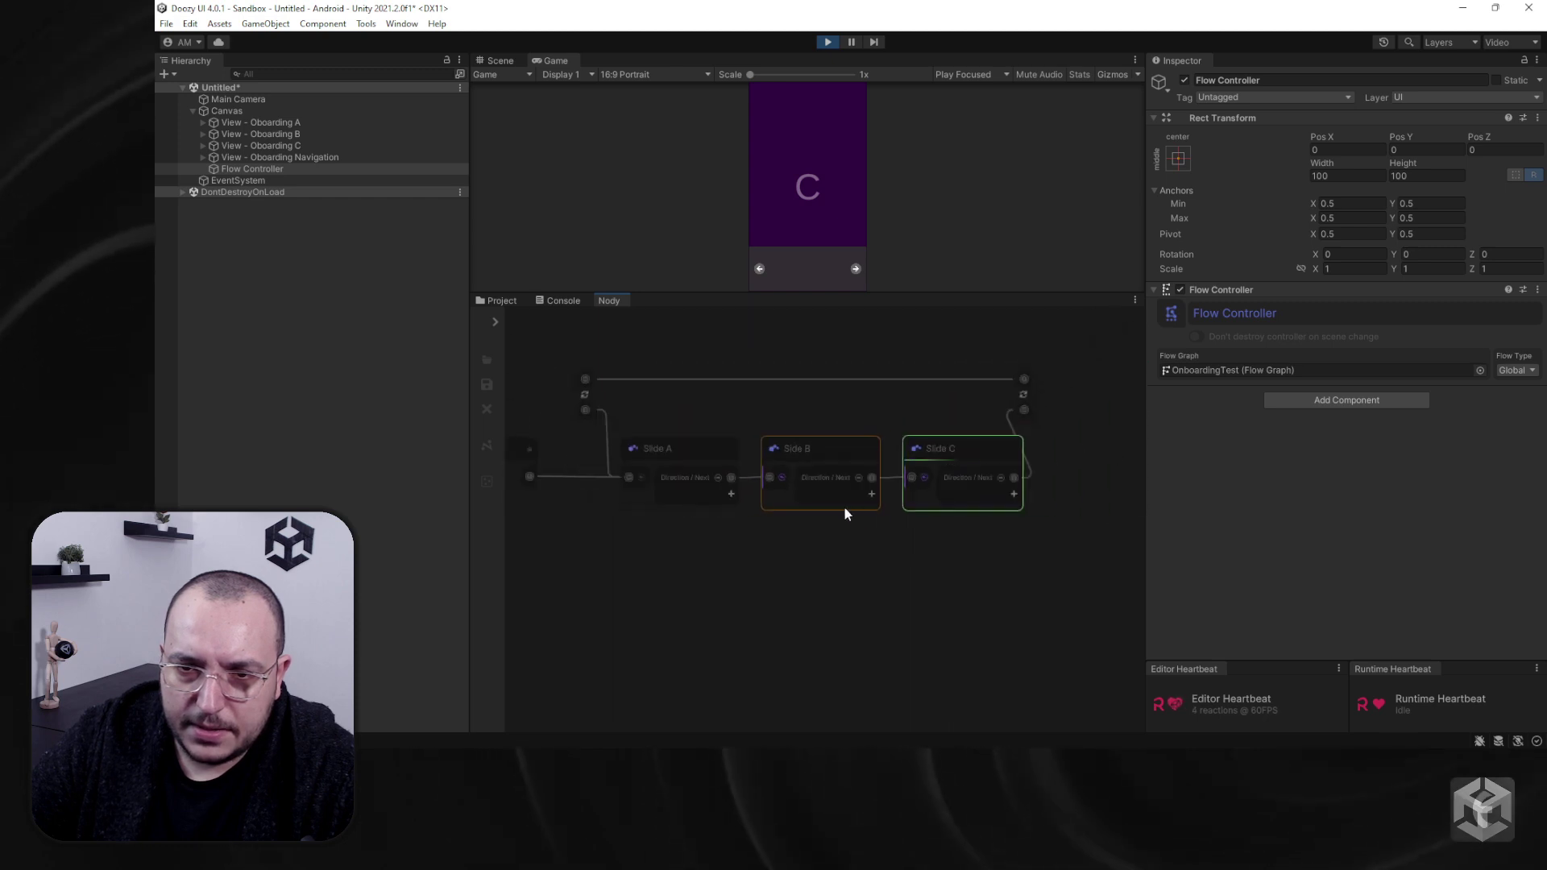
scroll(703, 468, "up", 1)
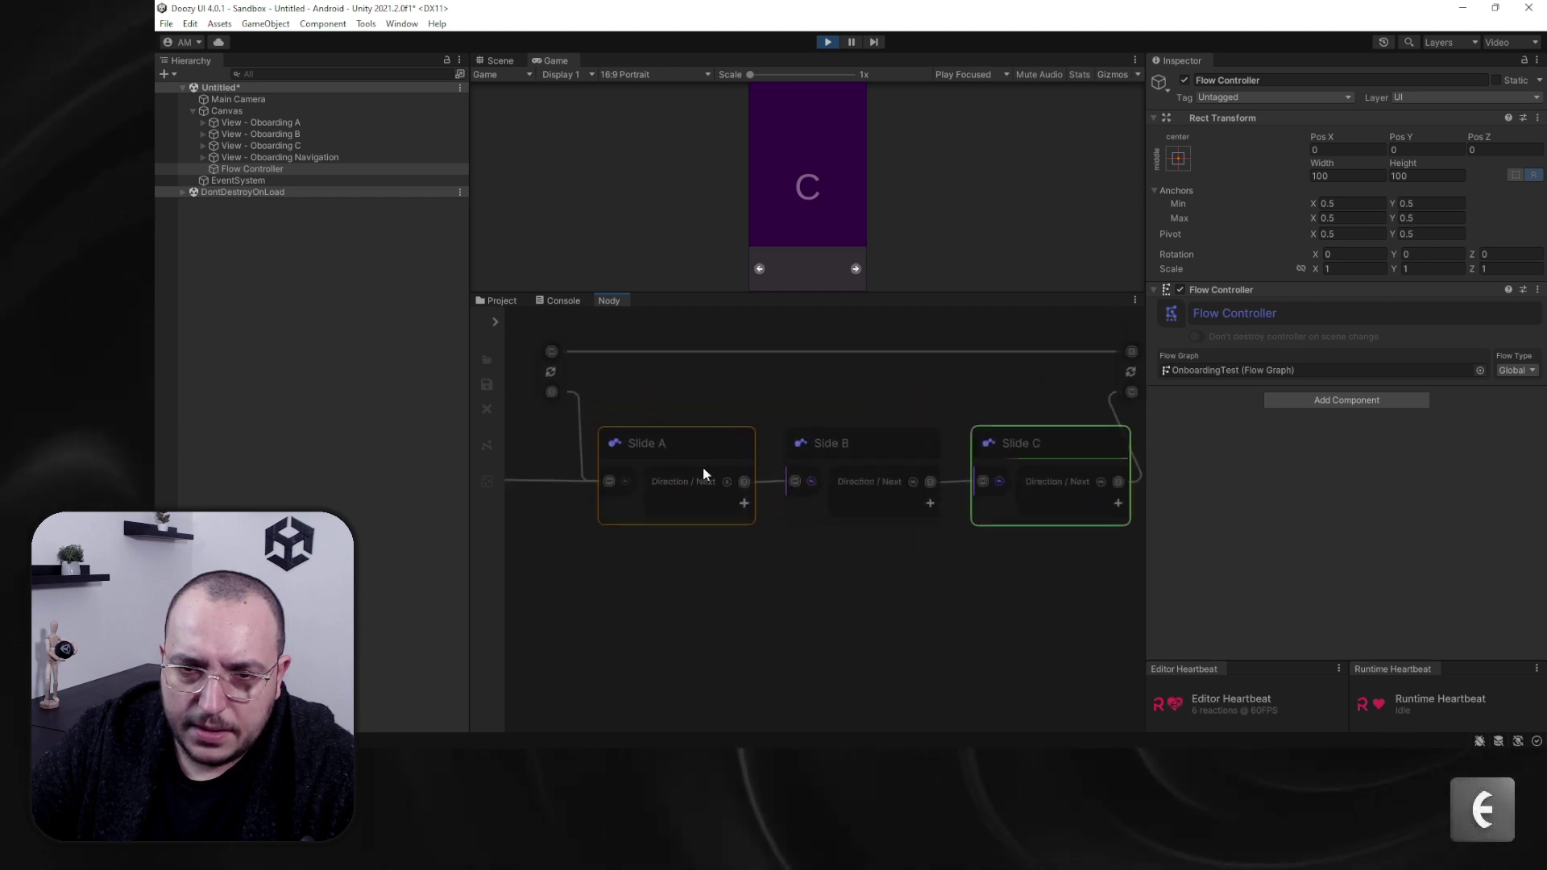
Step: Test the back flow by advancing through the slides with the game's next arrow and returning with its back arrow
left_click(856, 269)
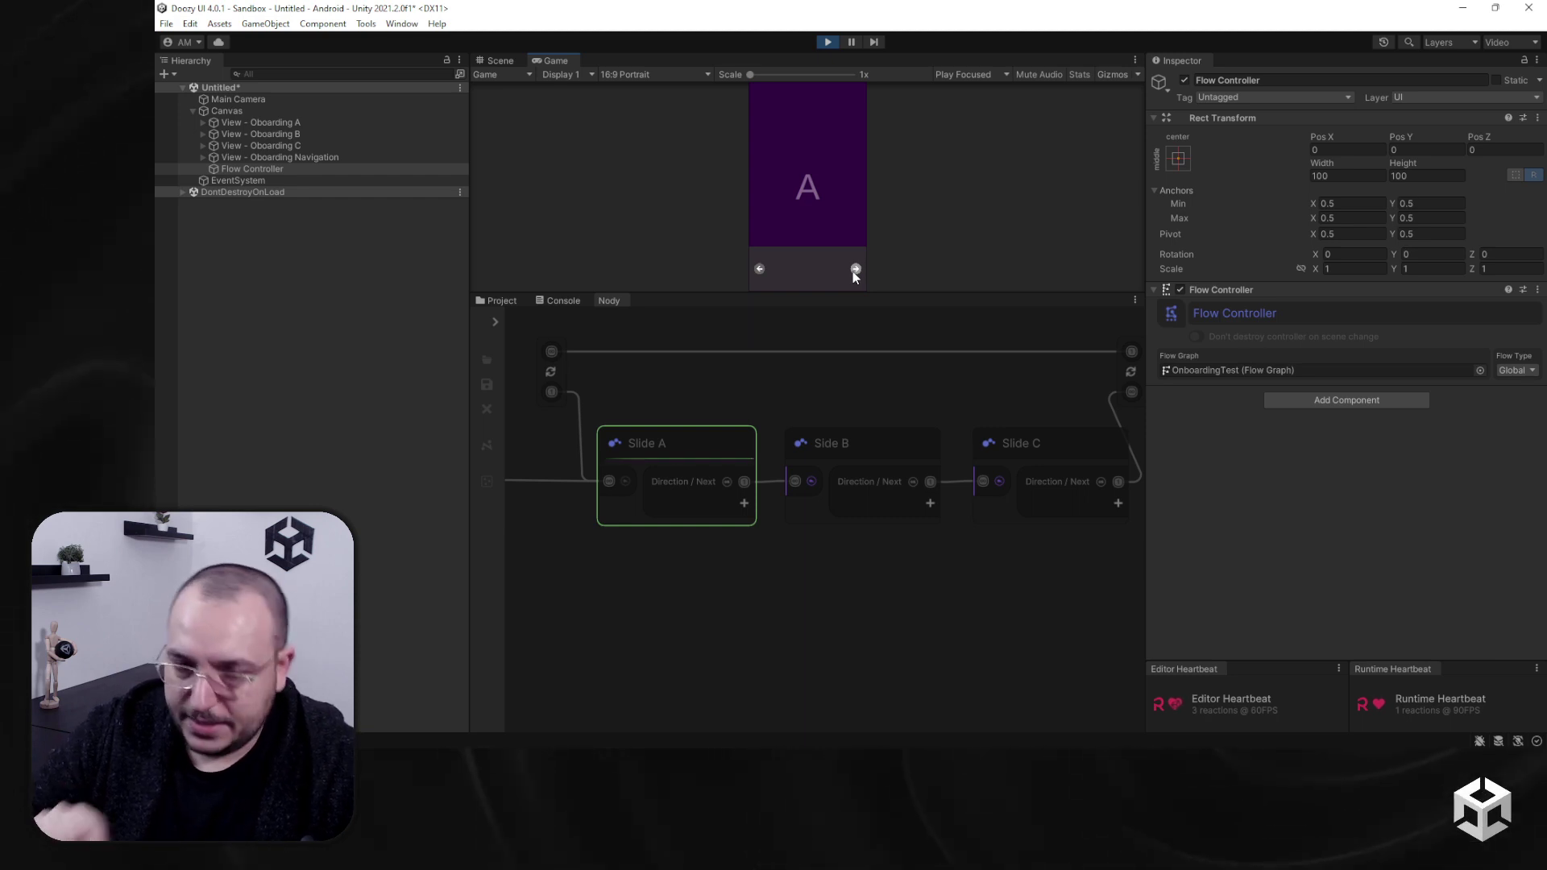
left_click(856, 270)
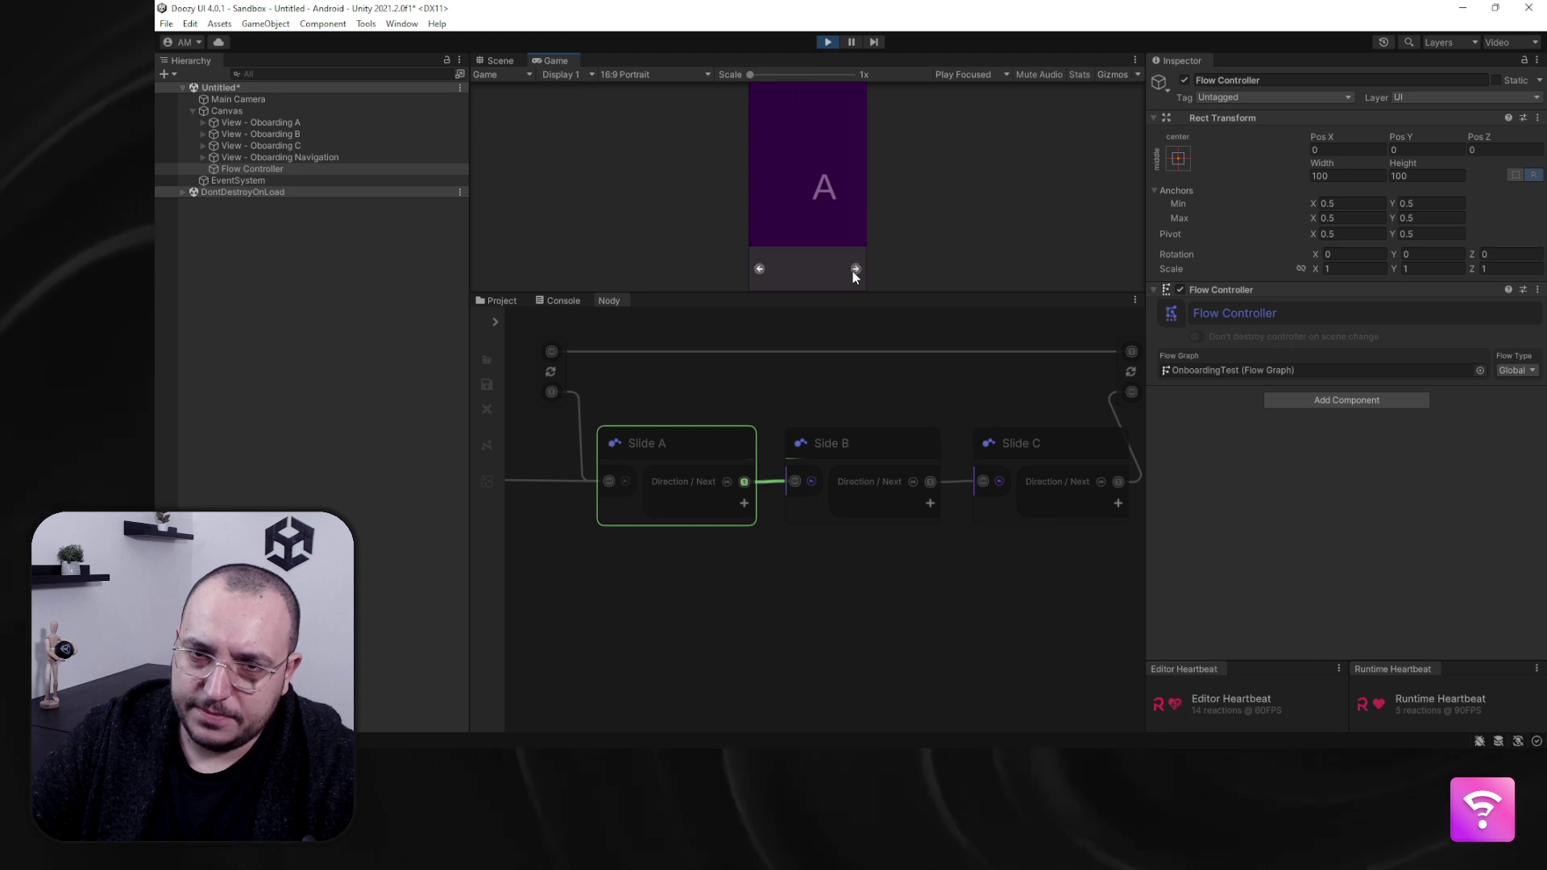
left_click(855, 269)
left_click(759, 269)
scroll(757, 436, "up", 2)
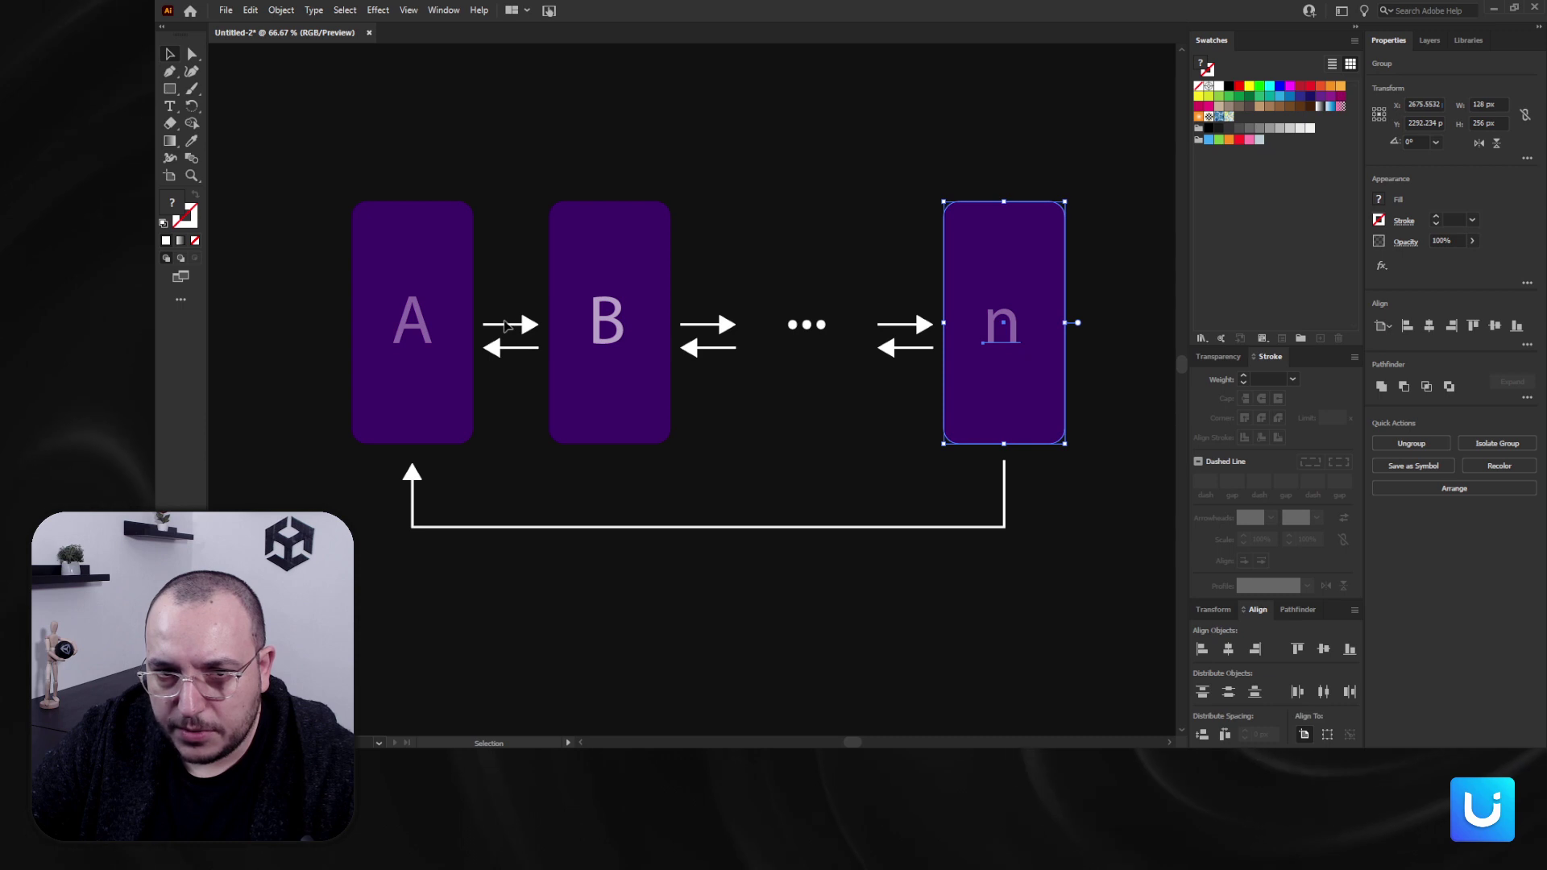
Step: Switch to the Illustrator flow diagram and select the three backward arrows between the slides to point them out
left_click(509, 347)
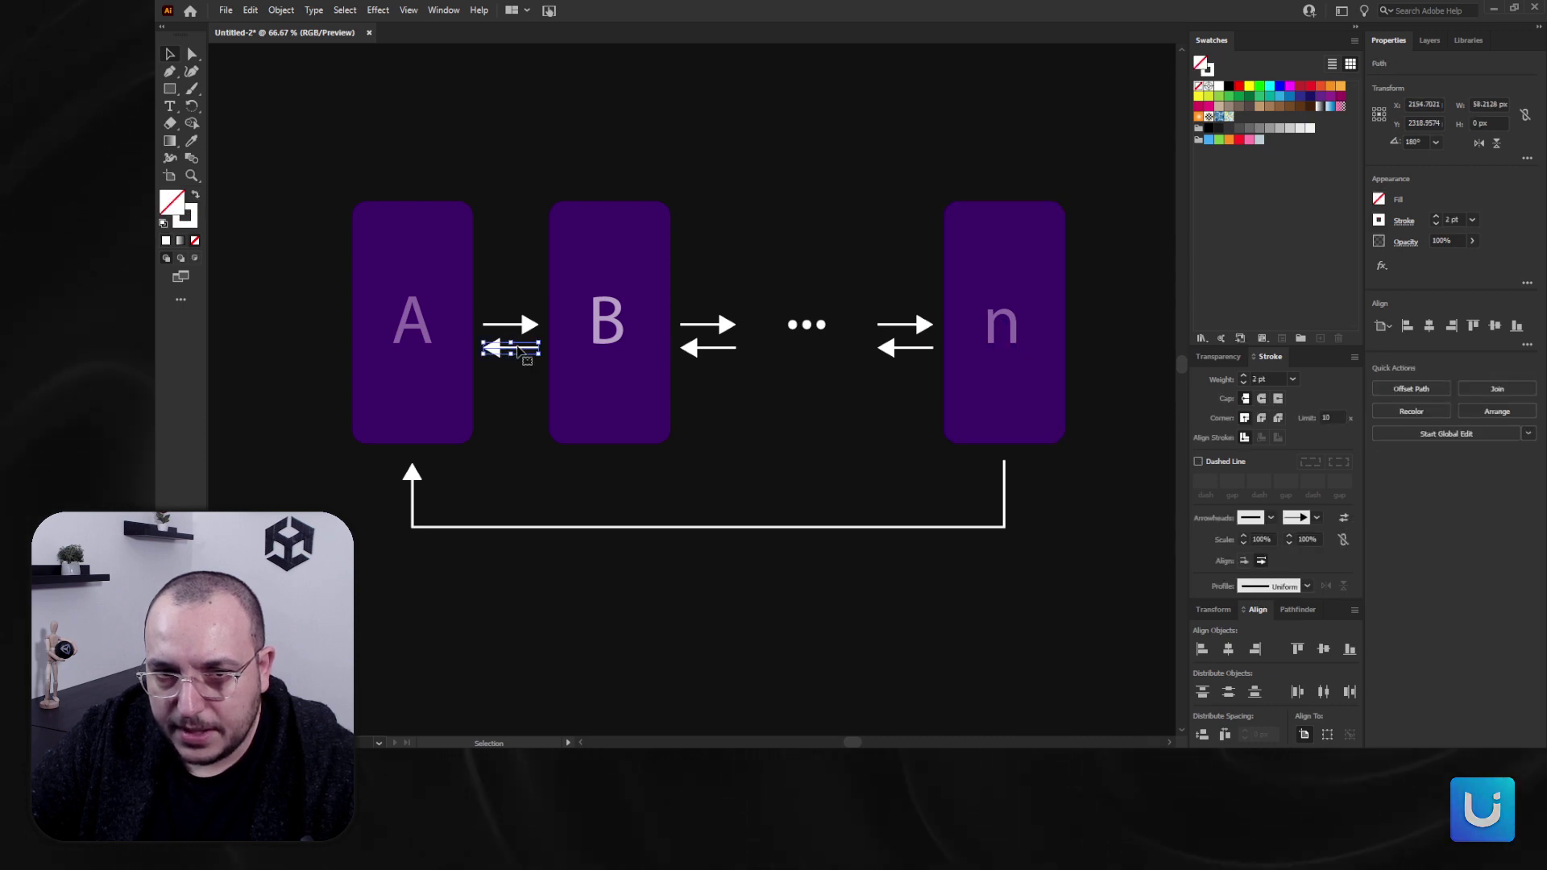
left_click(715, 350, "shift")
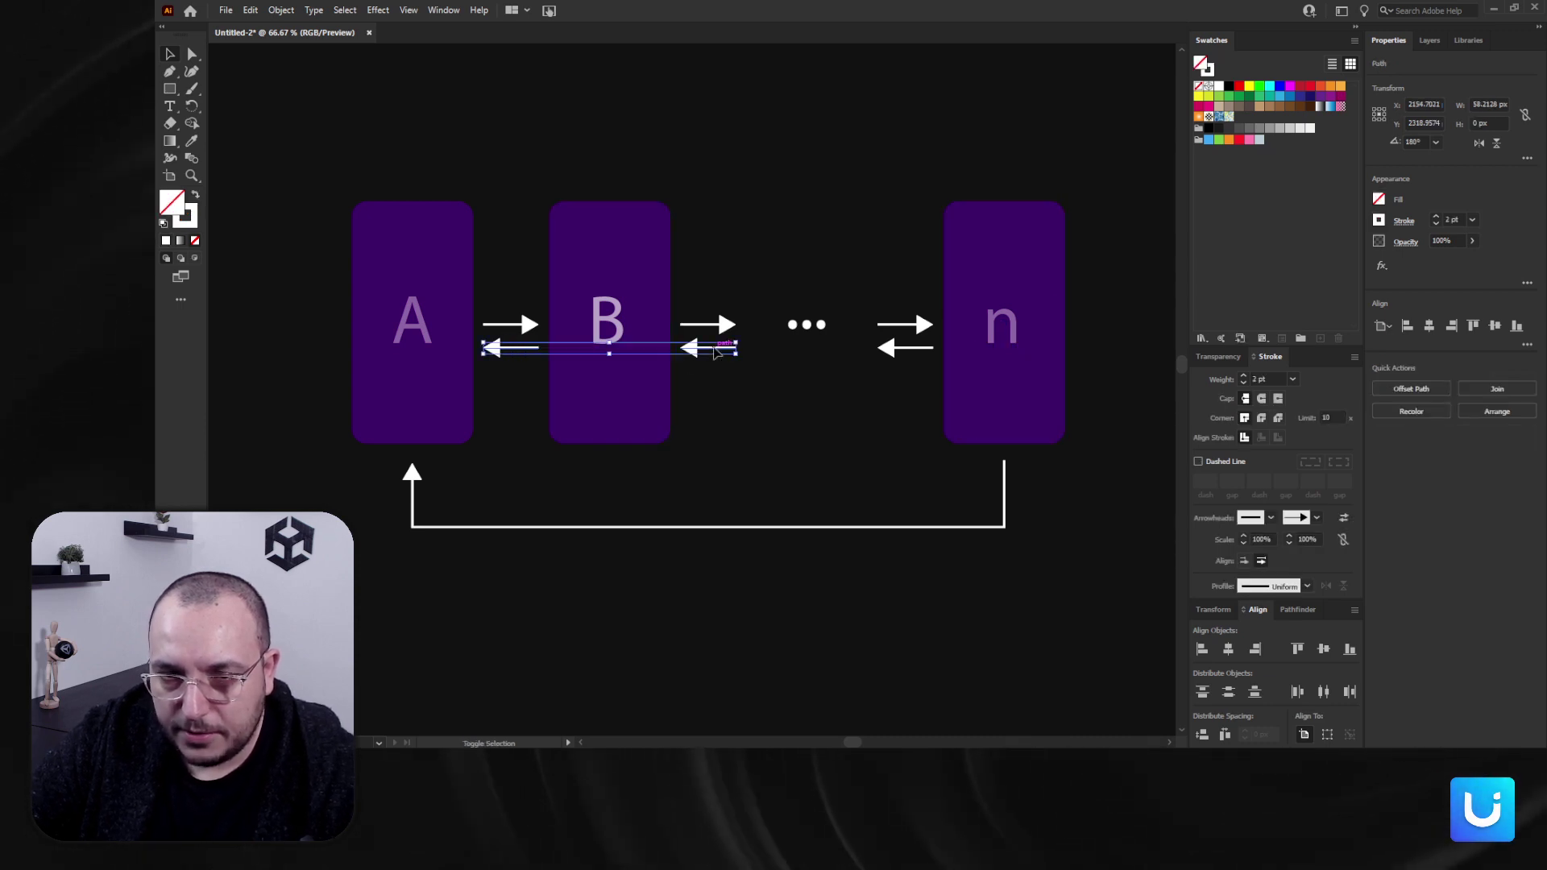
left_click(909, 352, "shift")
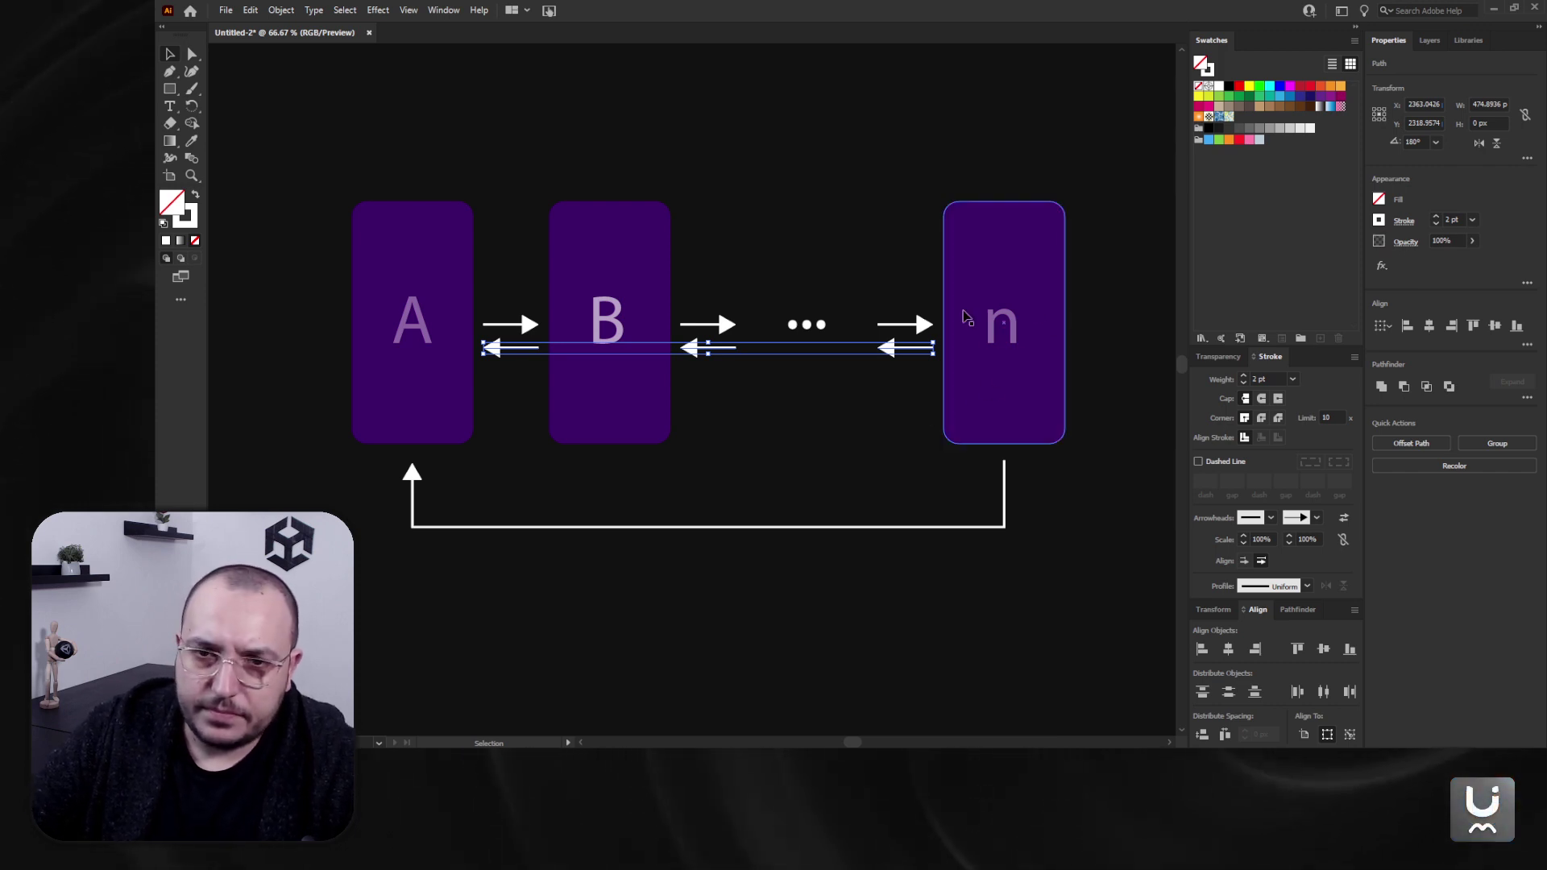
left_click(728, 398)
Step: Set the stroke colour of the three forward arrows between slides A, B and n to yellow
left_click(511, 325)
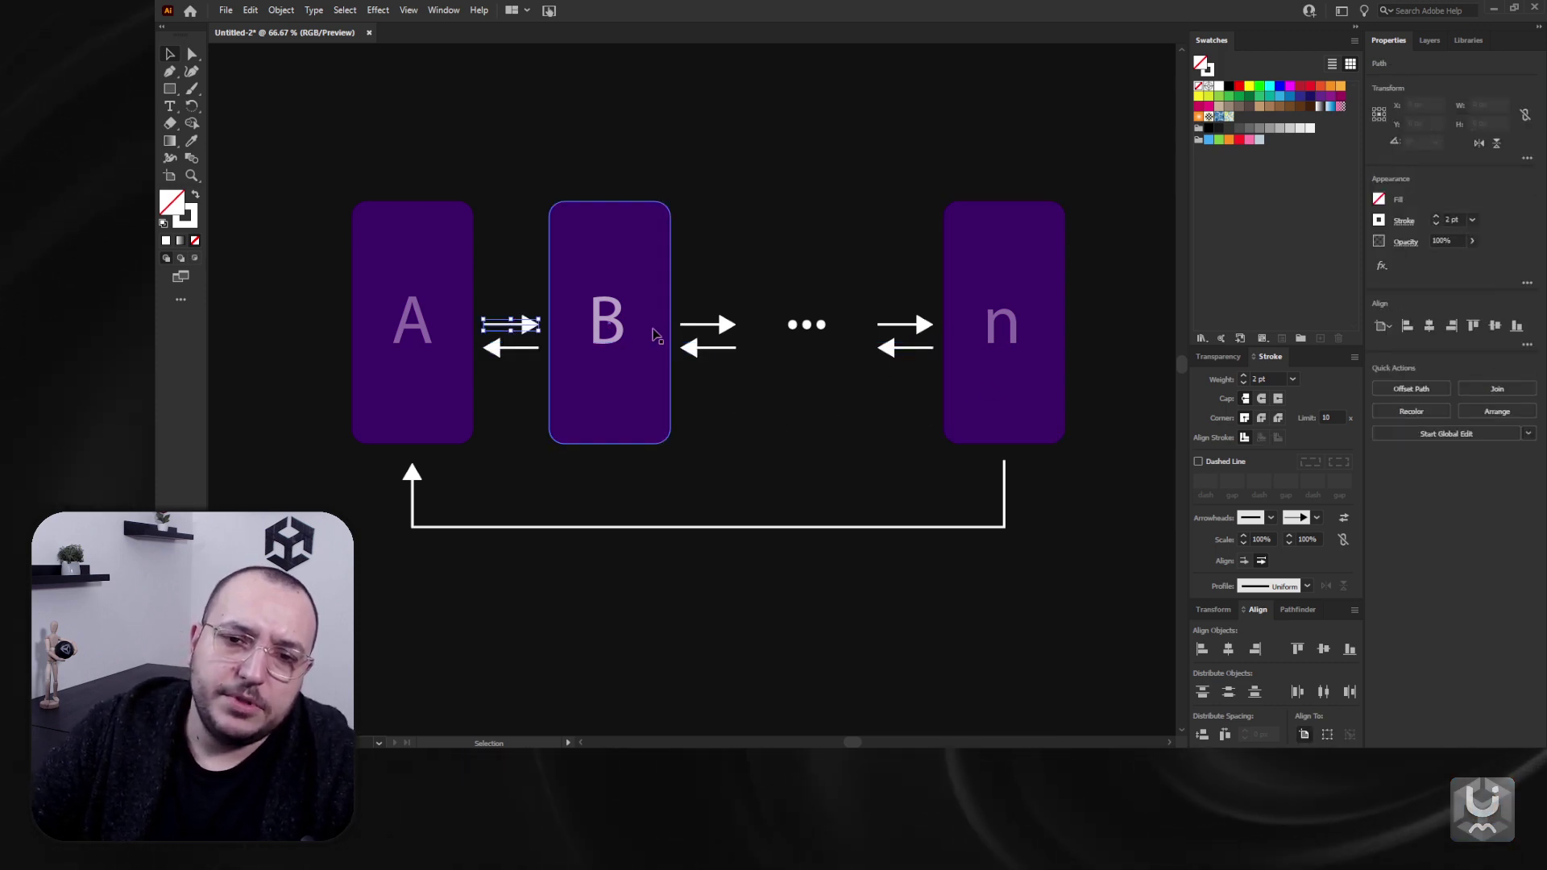
left_click(709, 325, "shift")
left_click(908, 326, "shift")
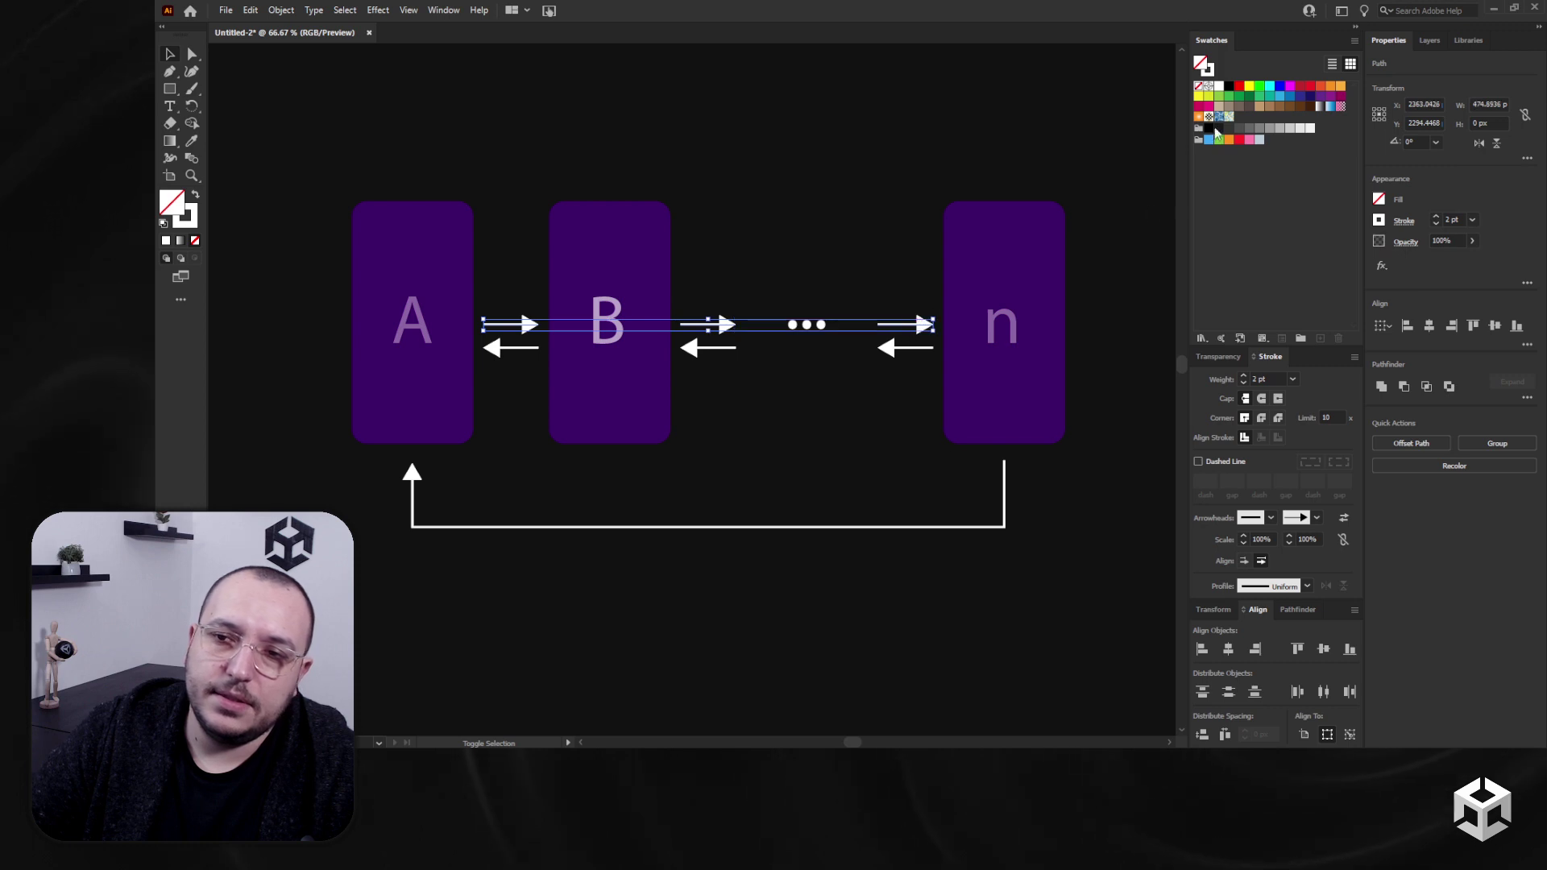
left_click(1247, 87)
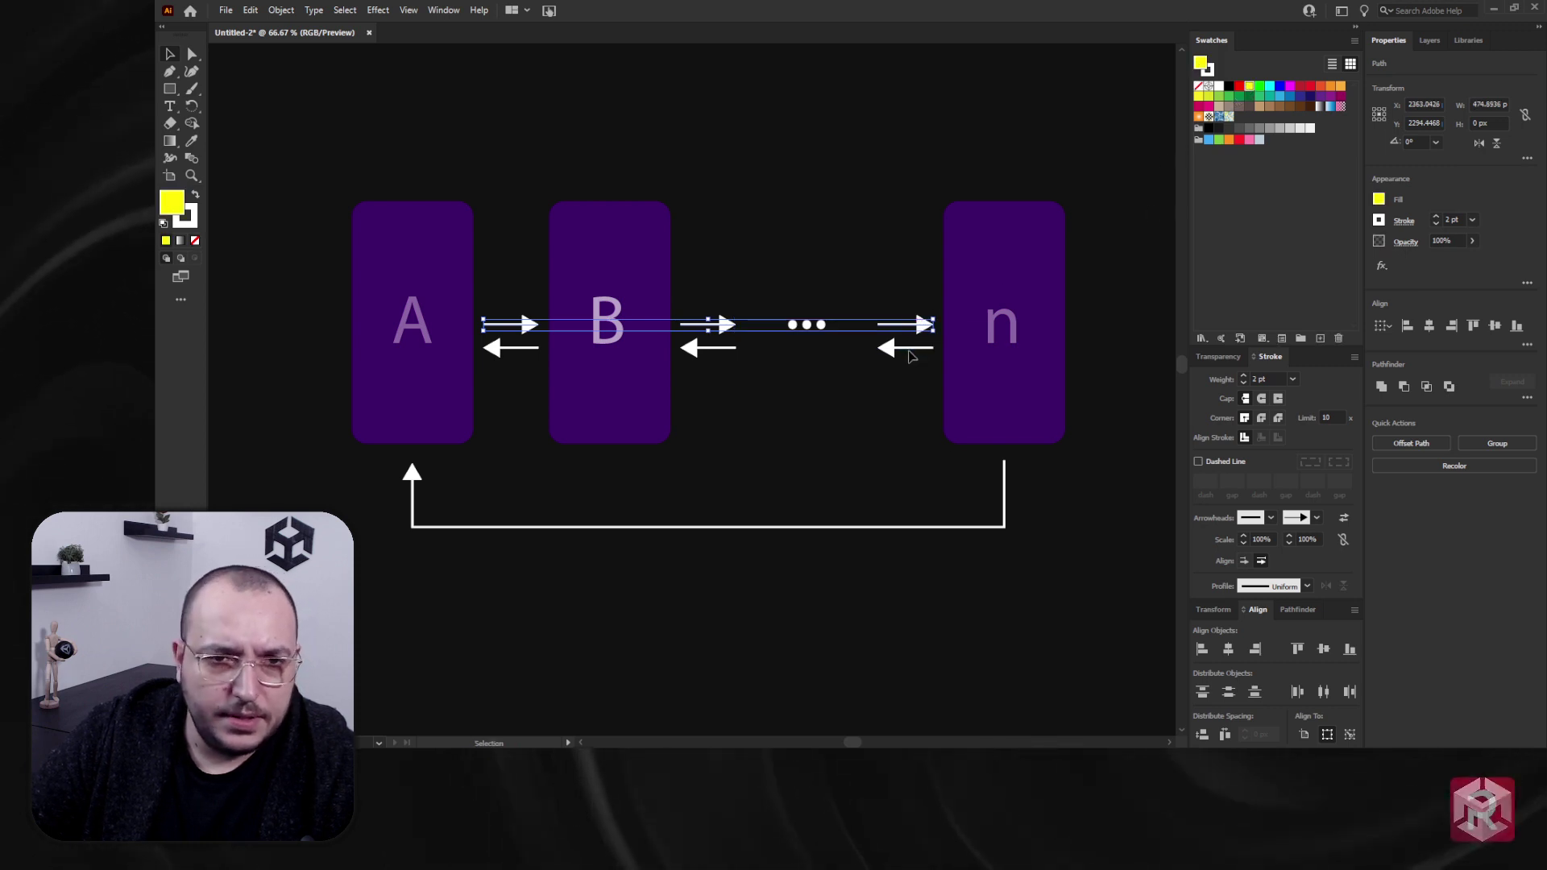
key("ctrl+z")
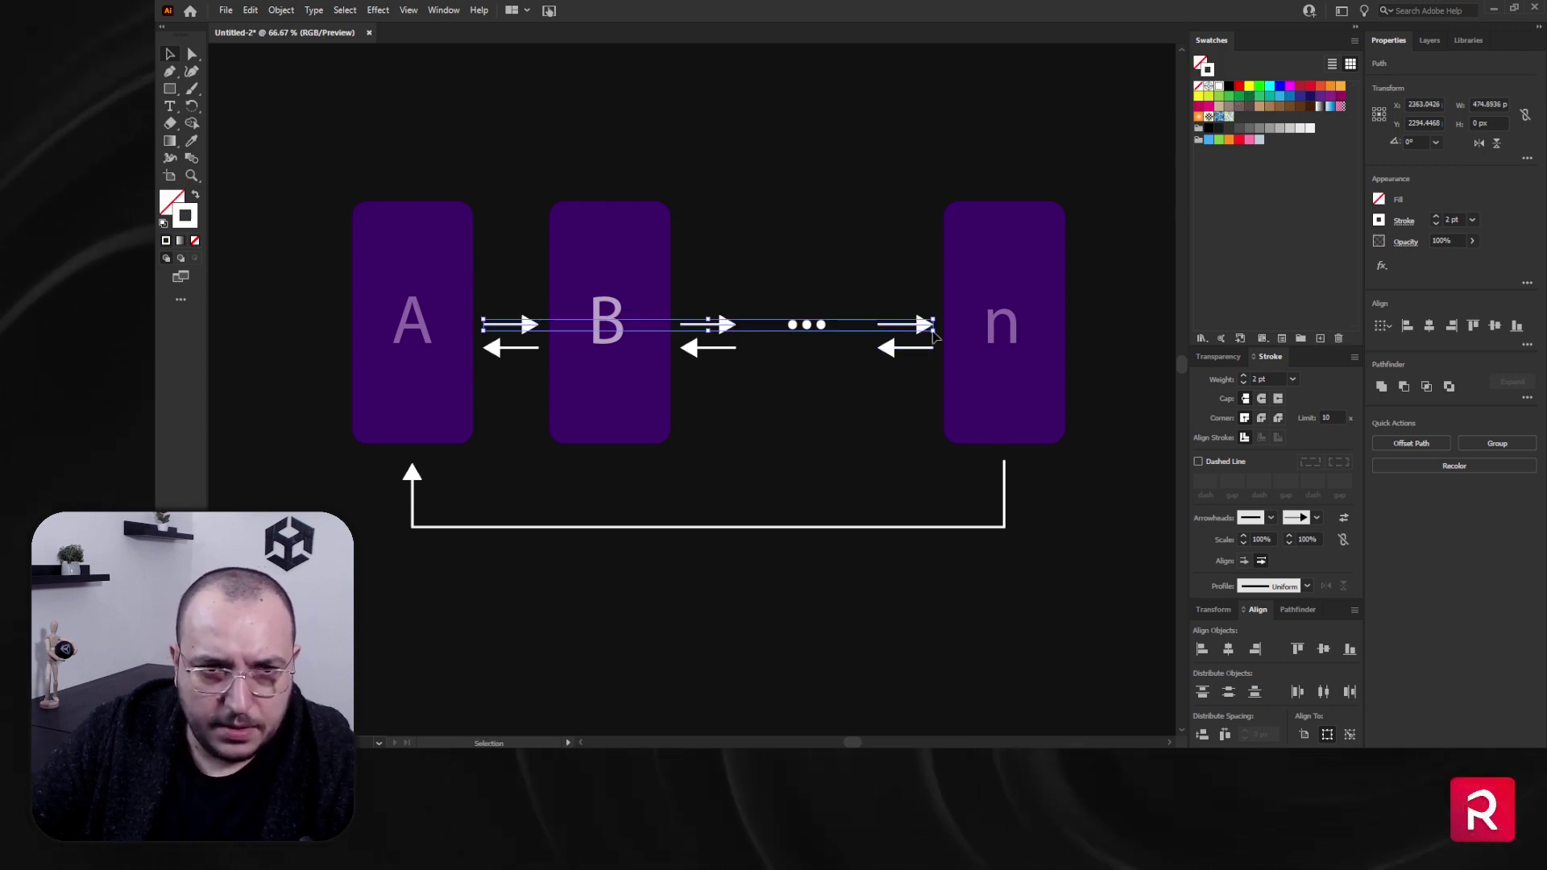
left_click(1249, 86)
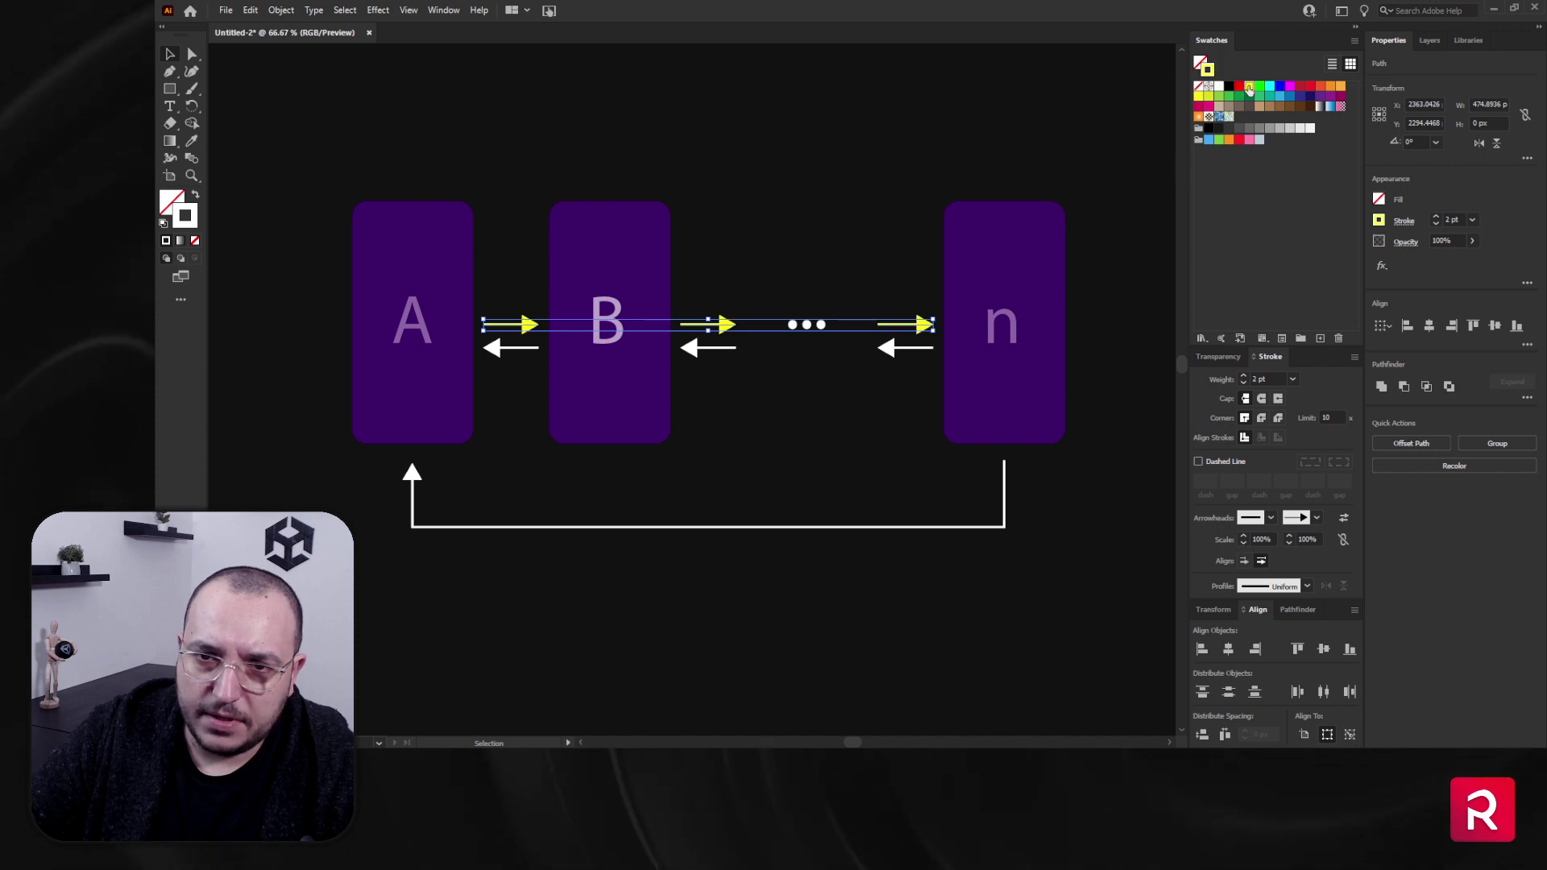
left_click(902, 180)
Step: Set the stroke colour of the three backward arrows between the slides to magenta
left_click(906, 348)
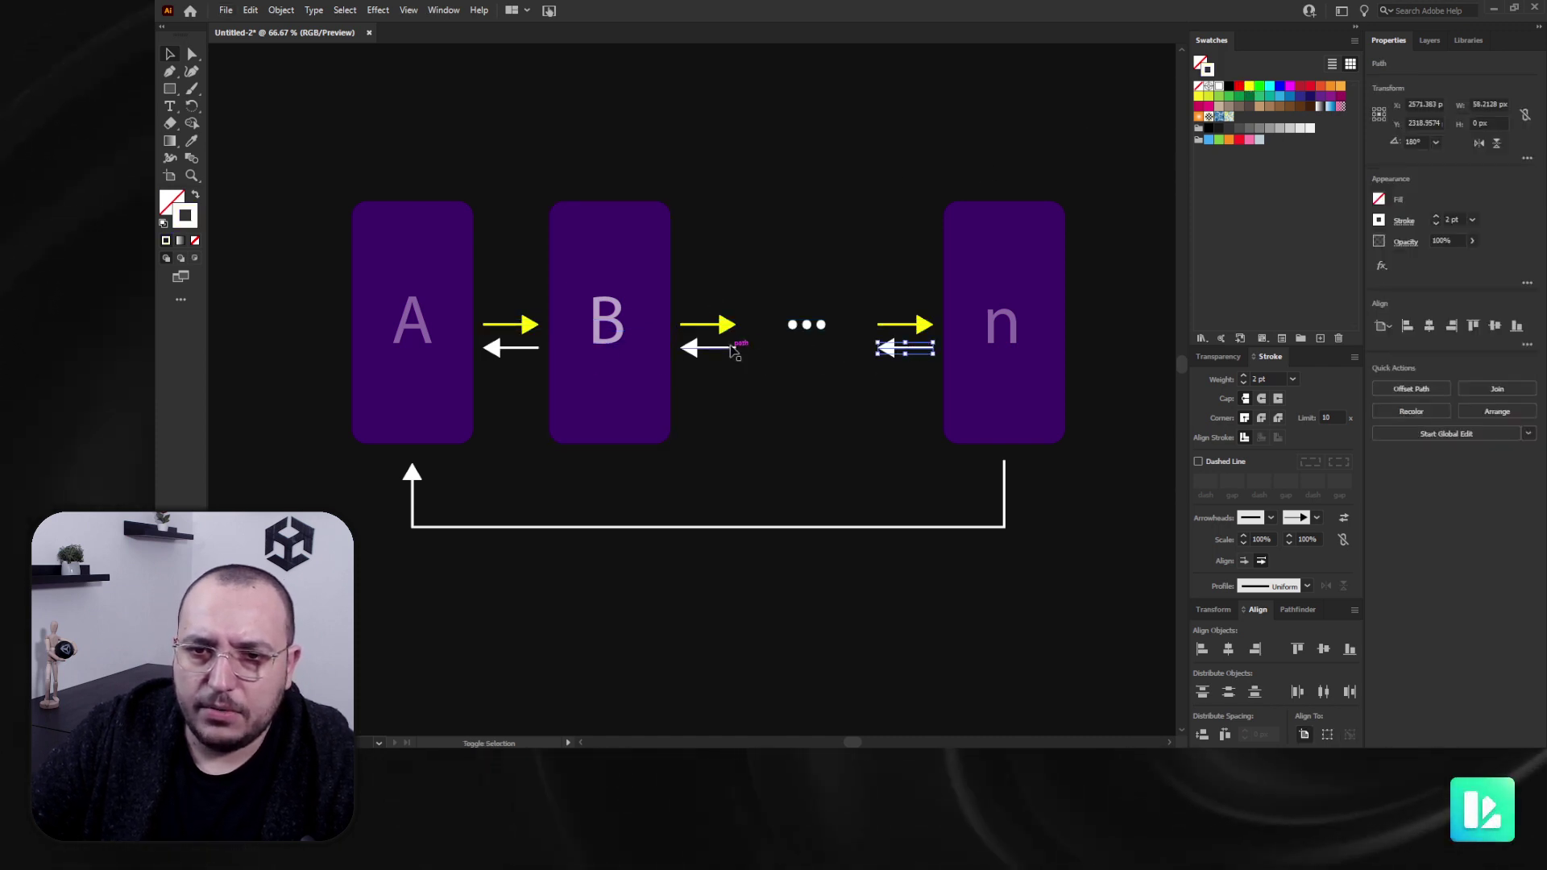
left_click(707, 352, "shift")
left_click(513, 348, "shift")
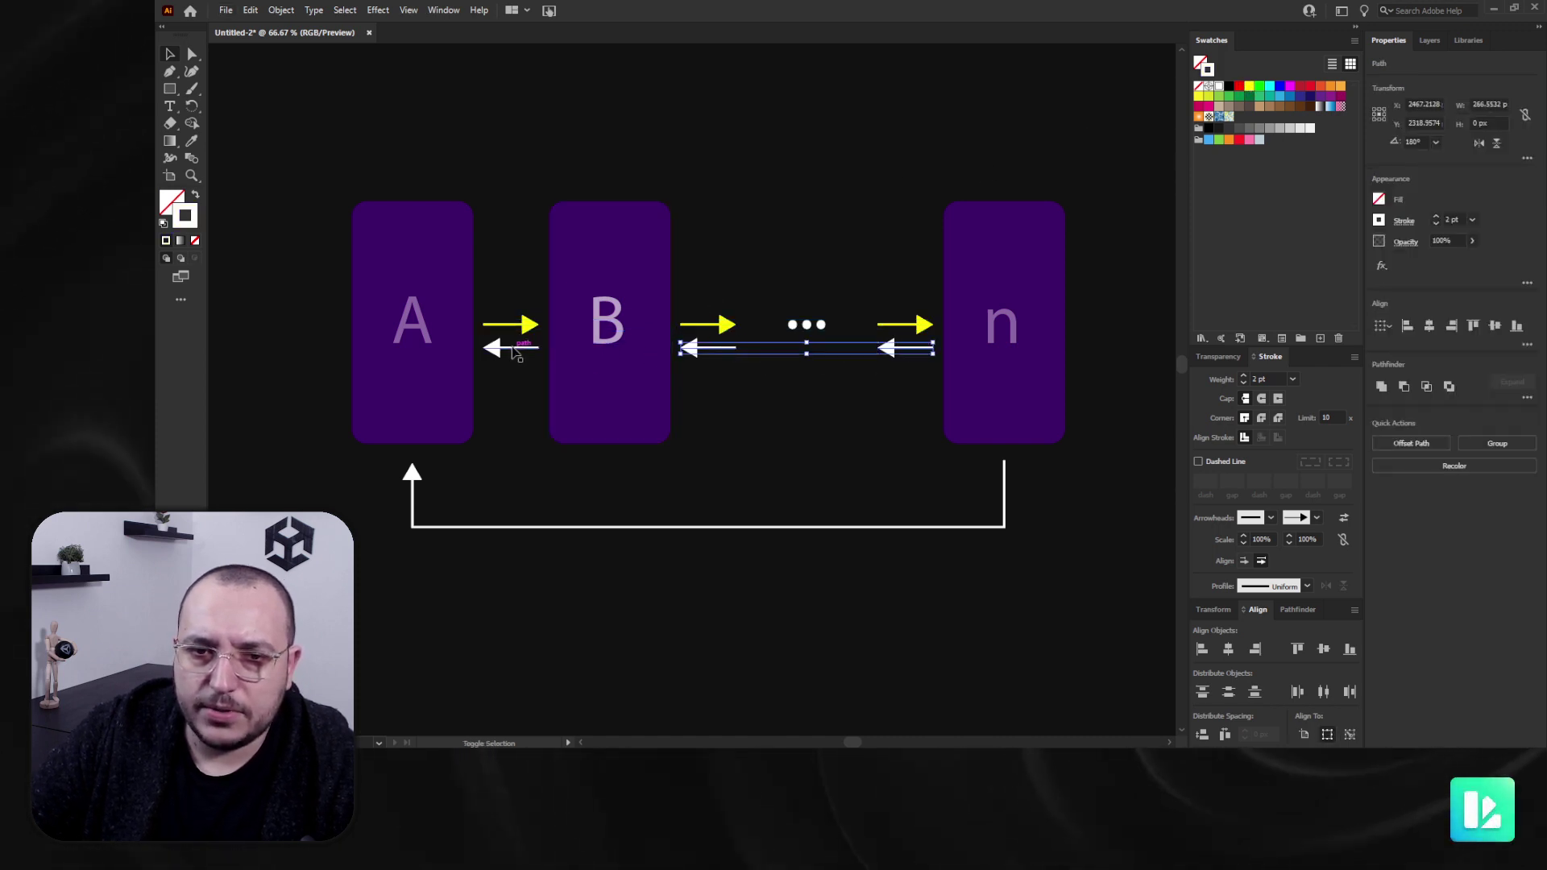
left_click(1291, 87)
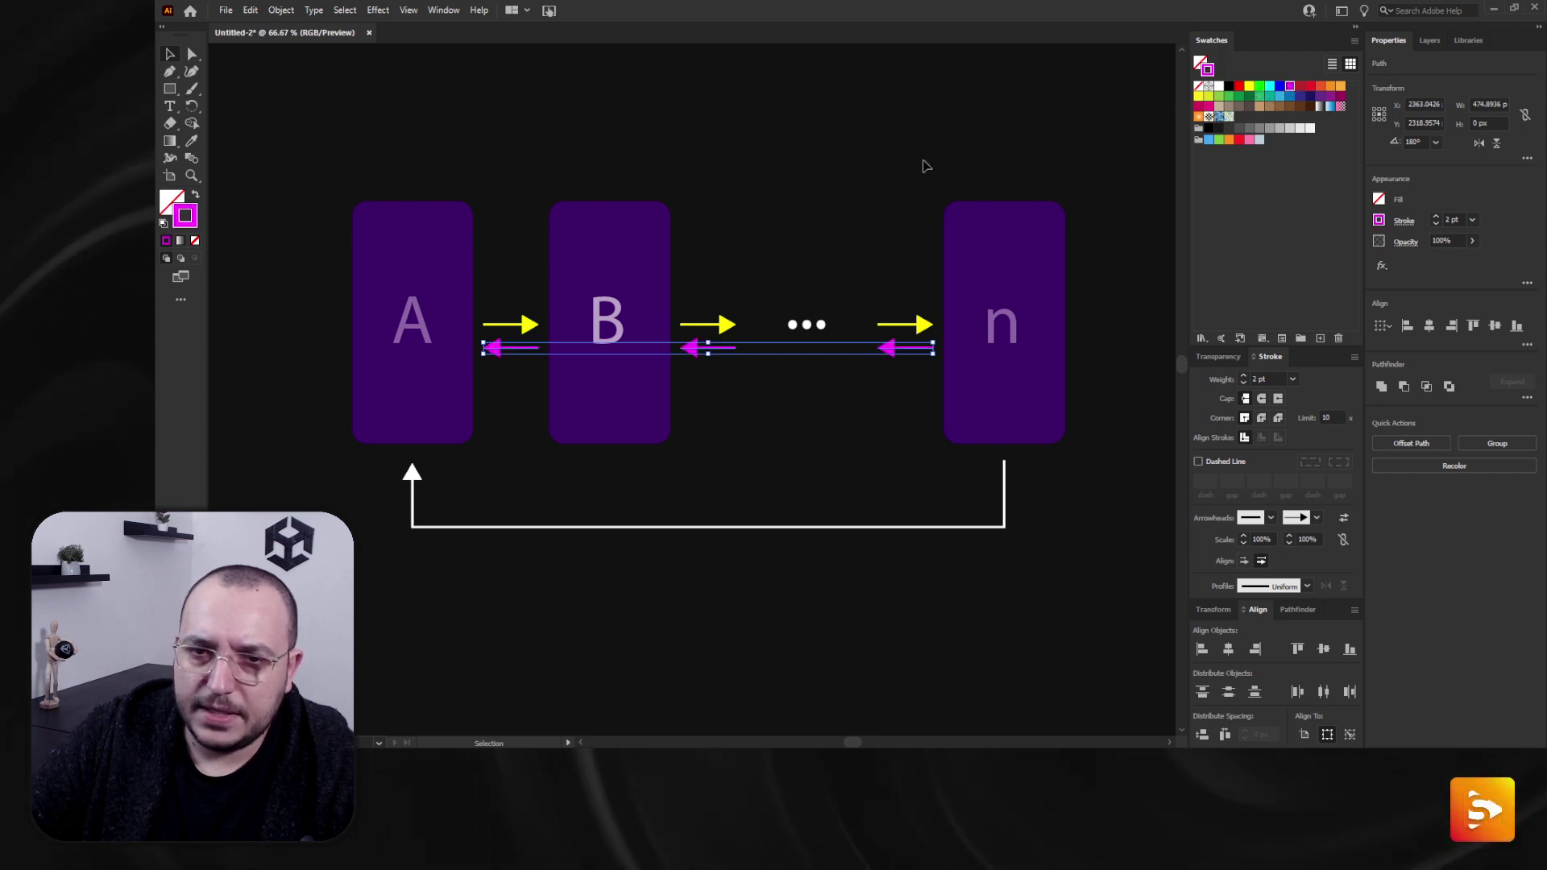
left_click(796, 499)
Step: Switch back to Unity and cycle repeatedly through the slides with the game's next arrow, following the loop in the whole Nody graph
scroll(697, 376, "up", 2, "alt")
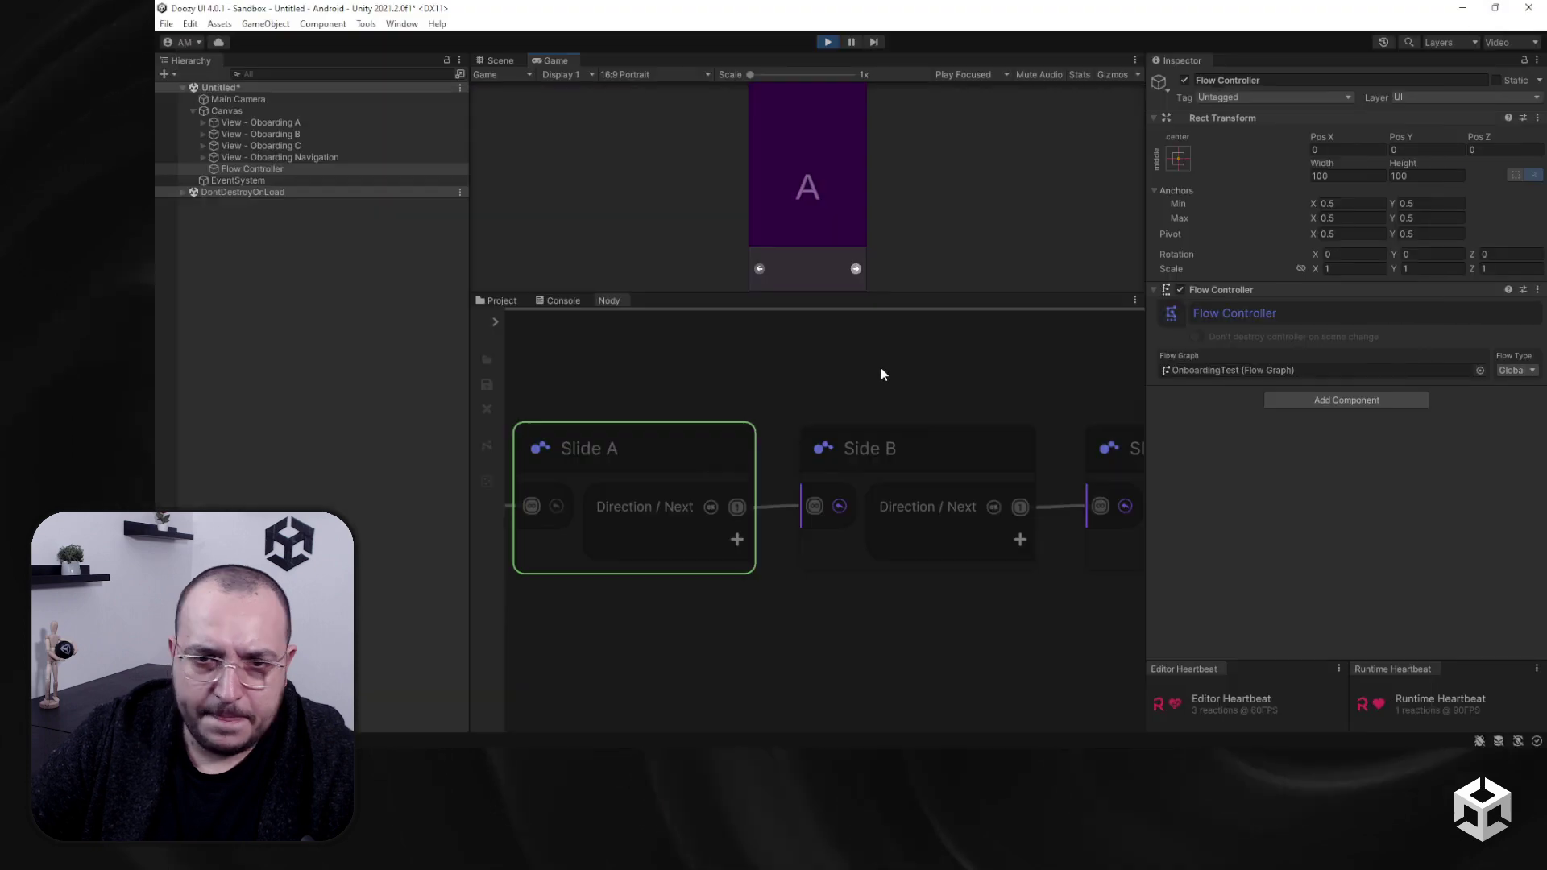
scroll(798, 556, "down", 3)
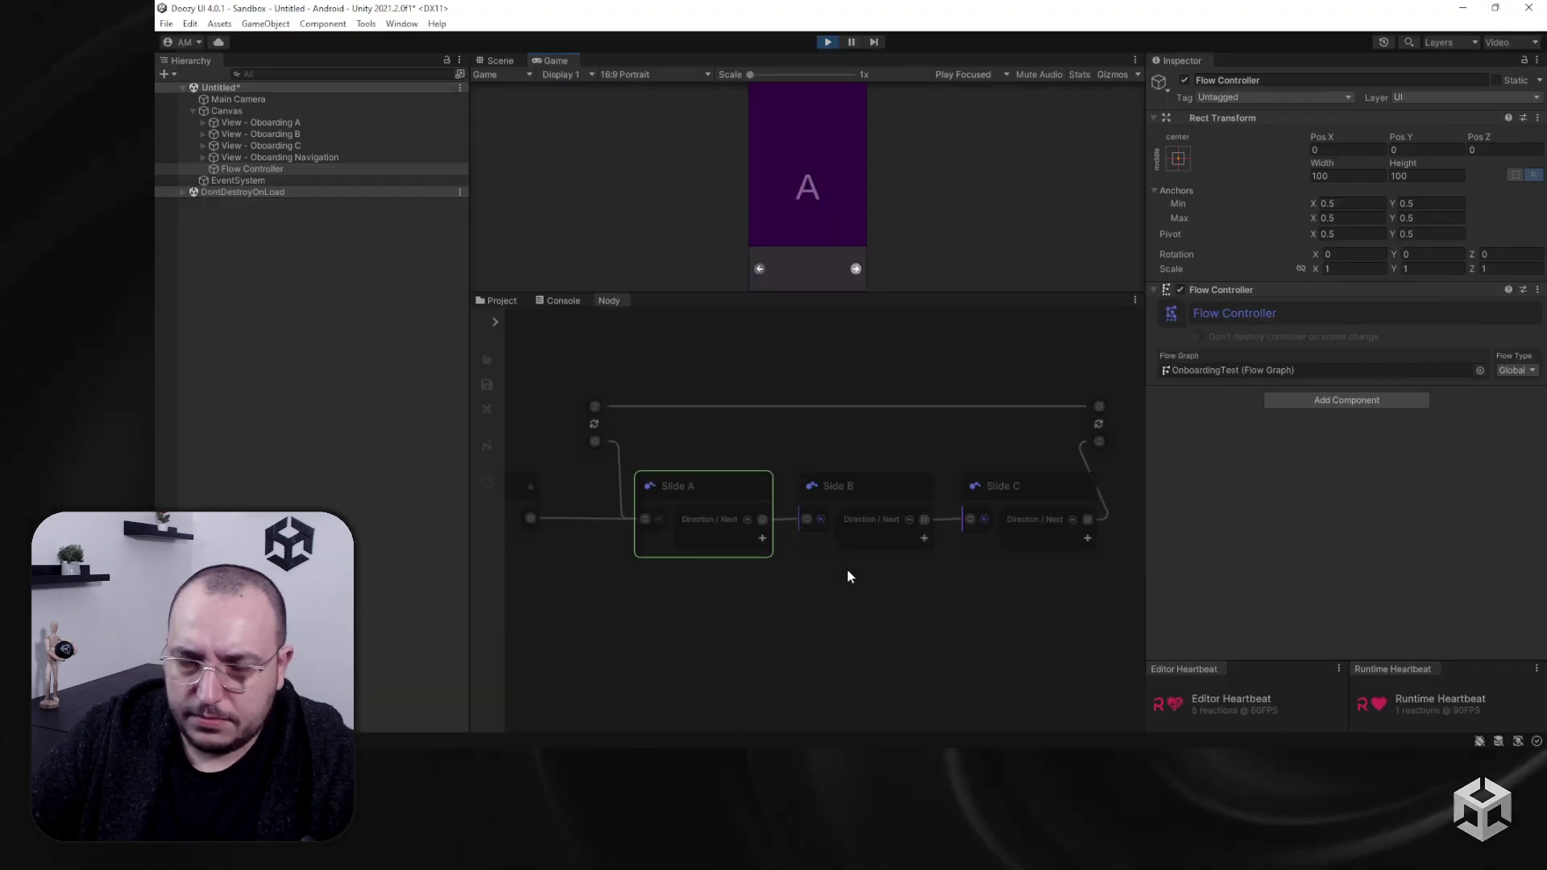
left_click(856, 269)
left_click(856, 269)
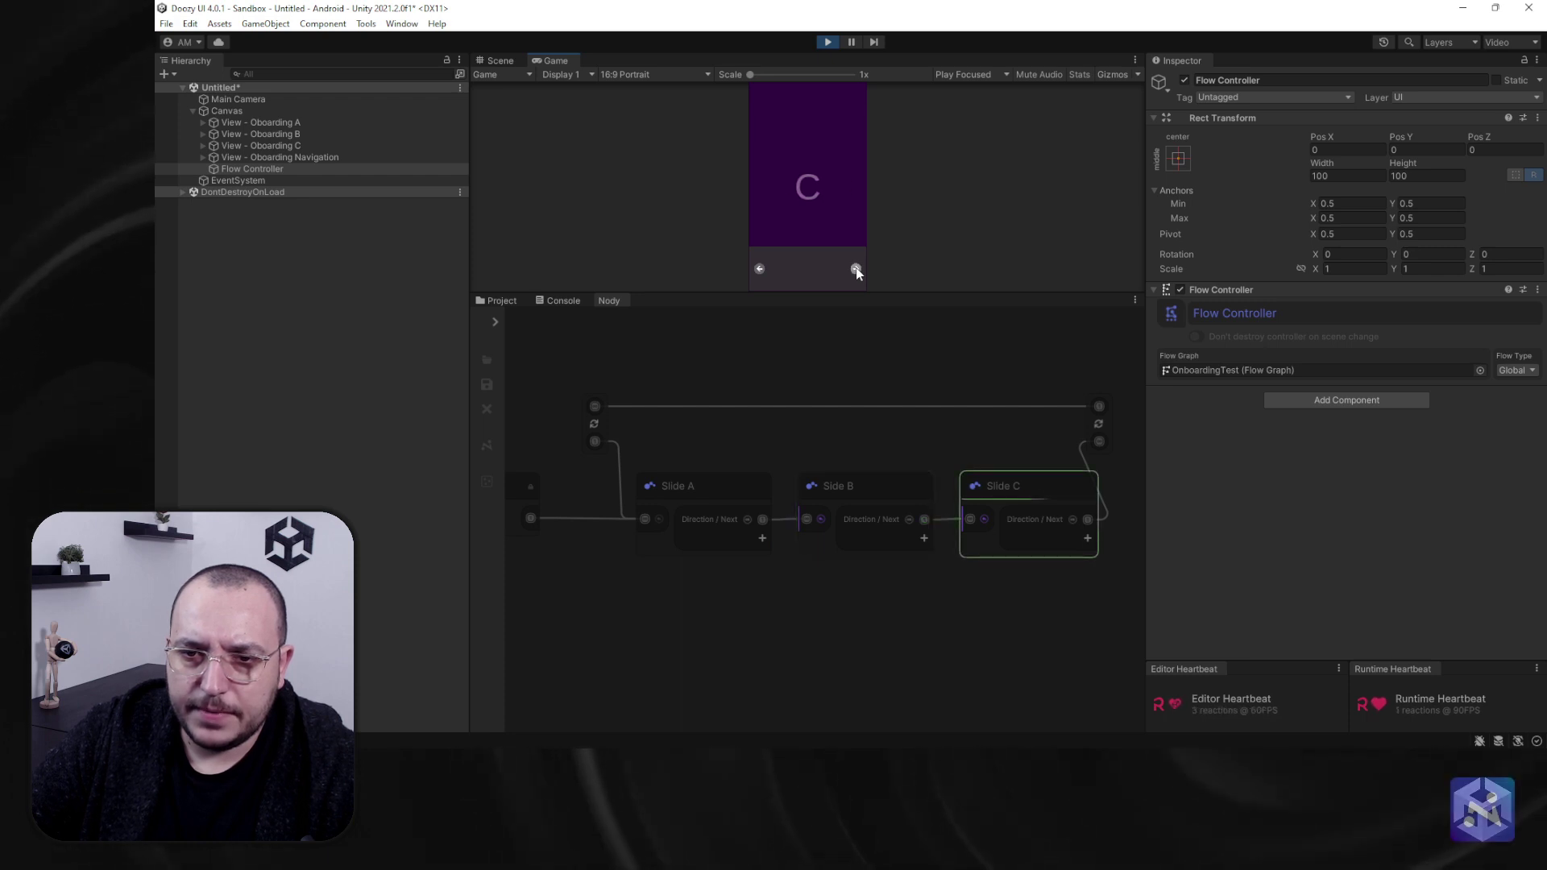
left_click(856, 269)
left_click(856, 269)
left_click(856, 269)
left_click(855, 269)
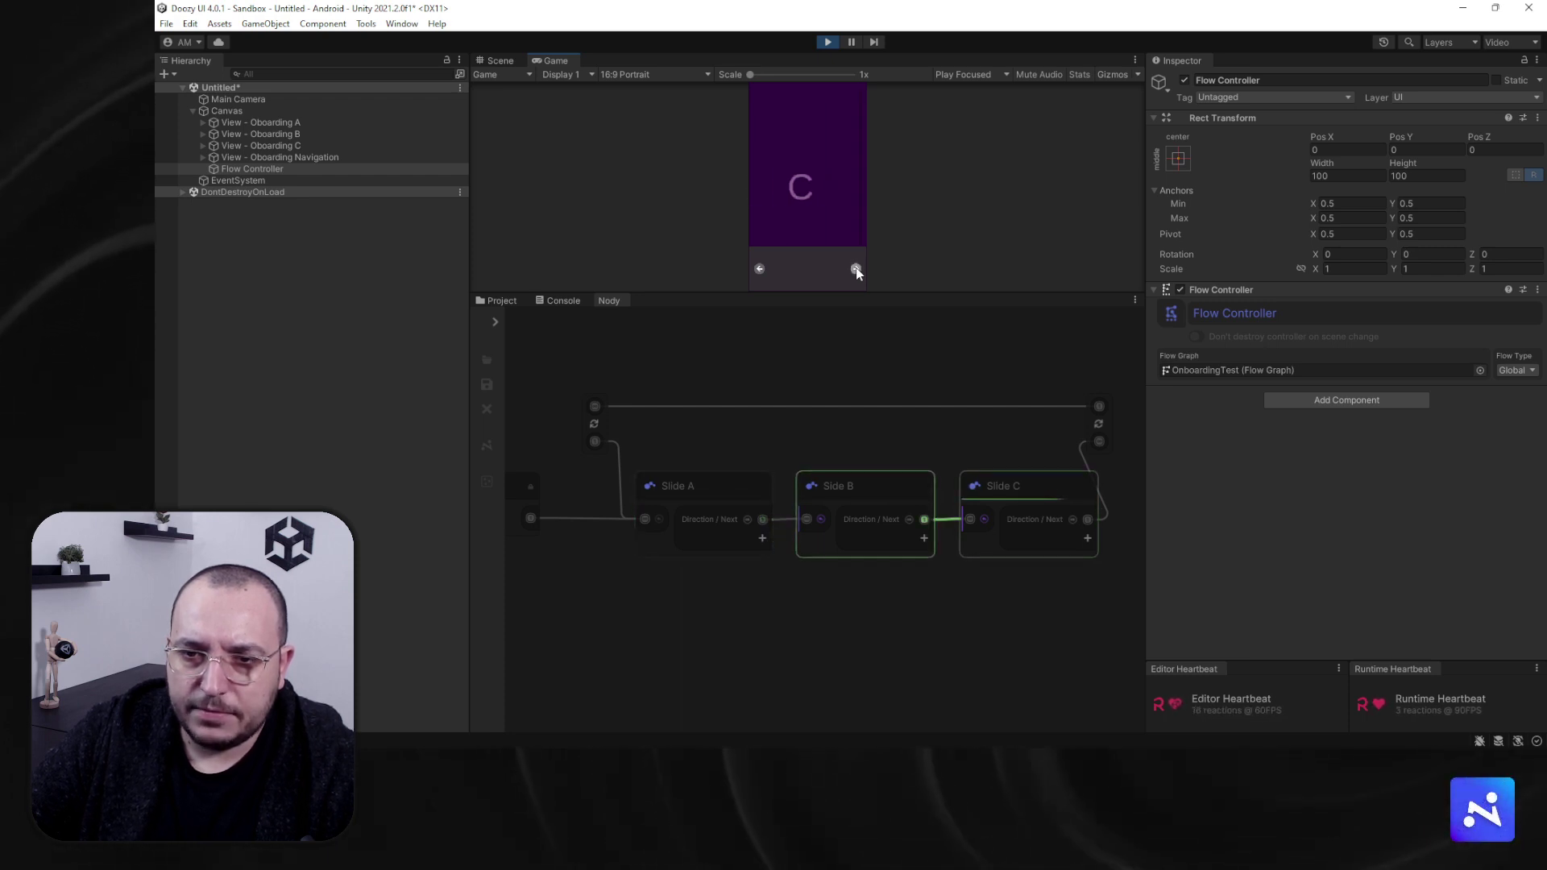
Step: Advance the running game to slide A and examine the back indicator on the Slide A node up close
left_click(855, 269)
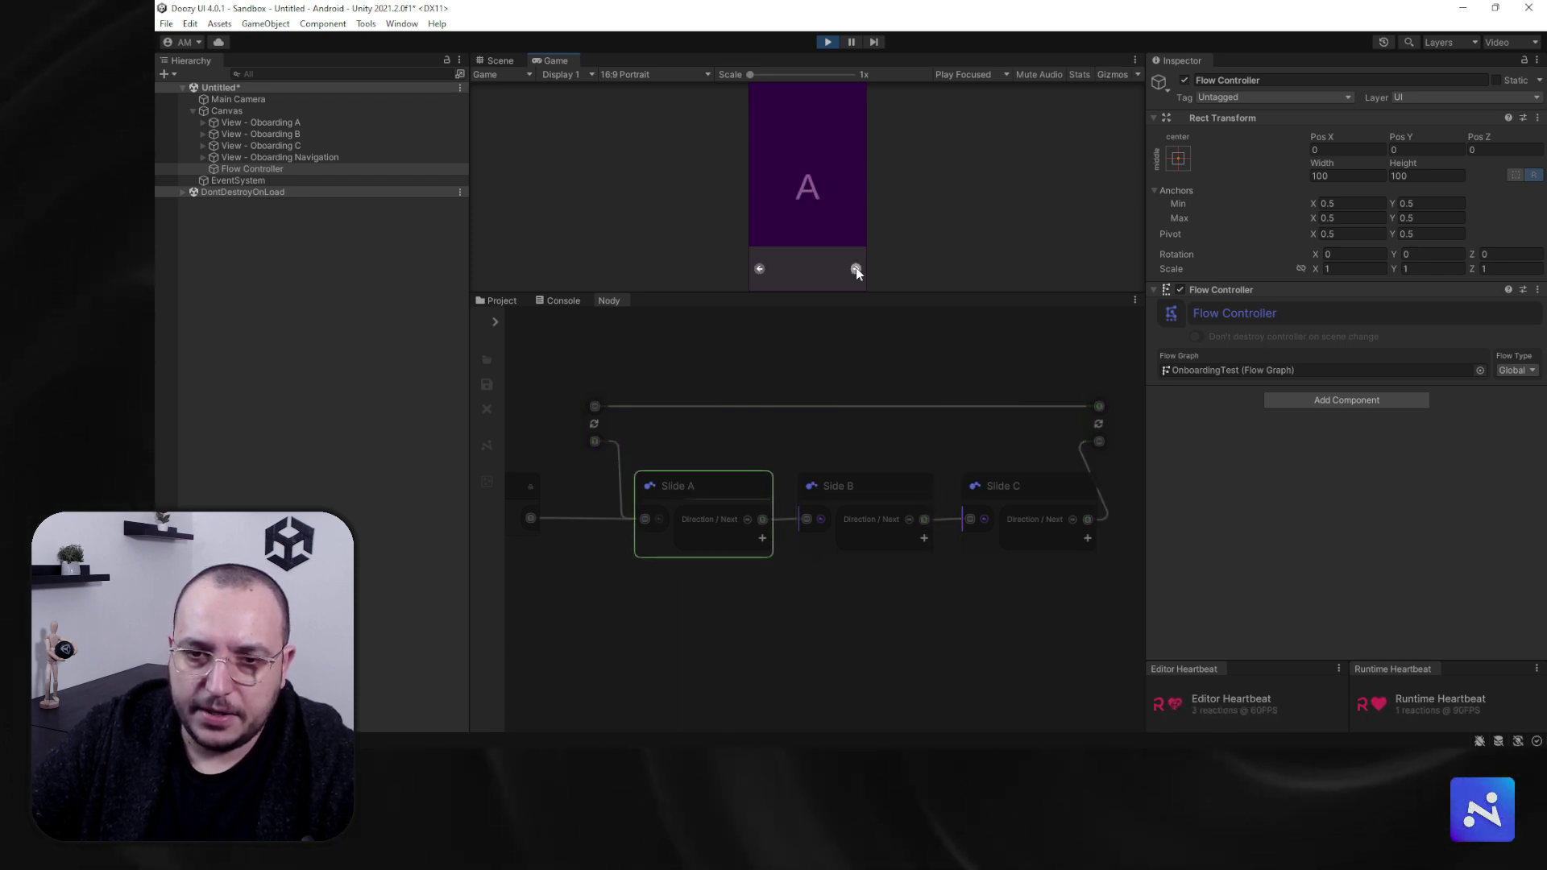
scroll(654, 514, "up", 5)
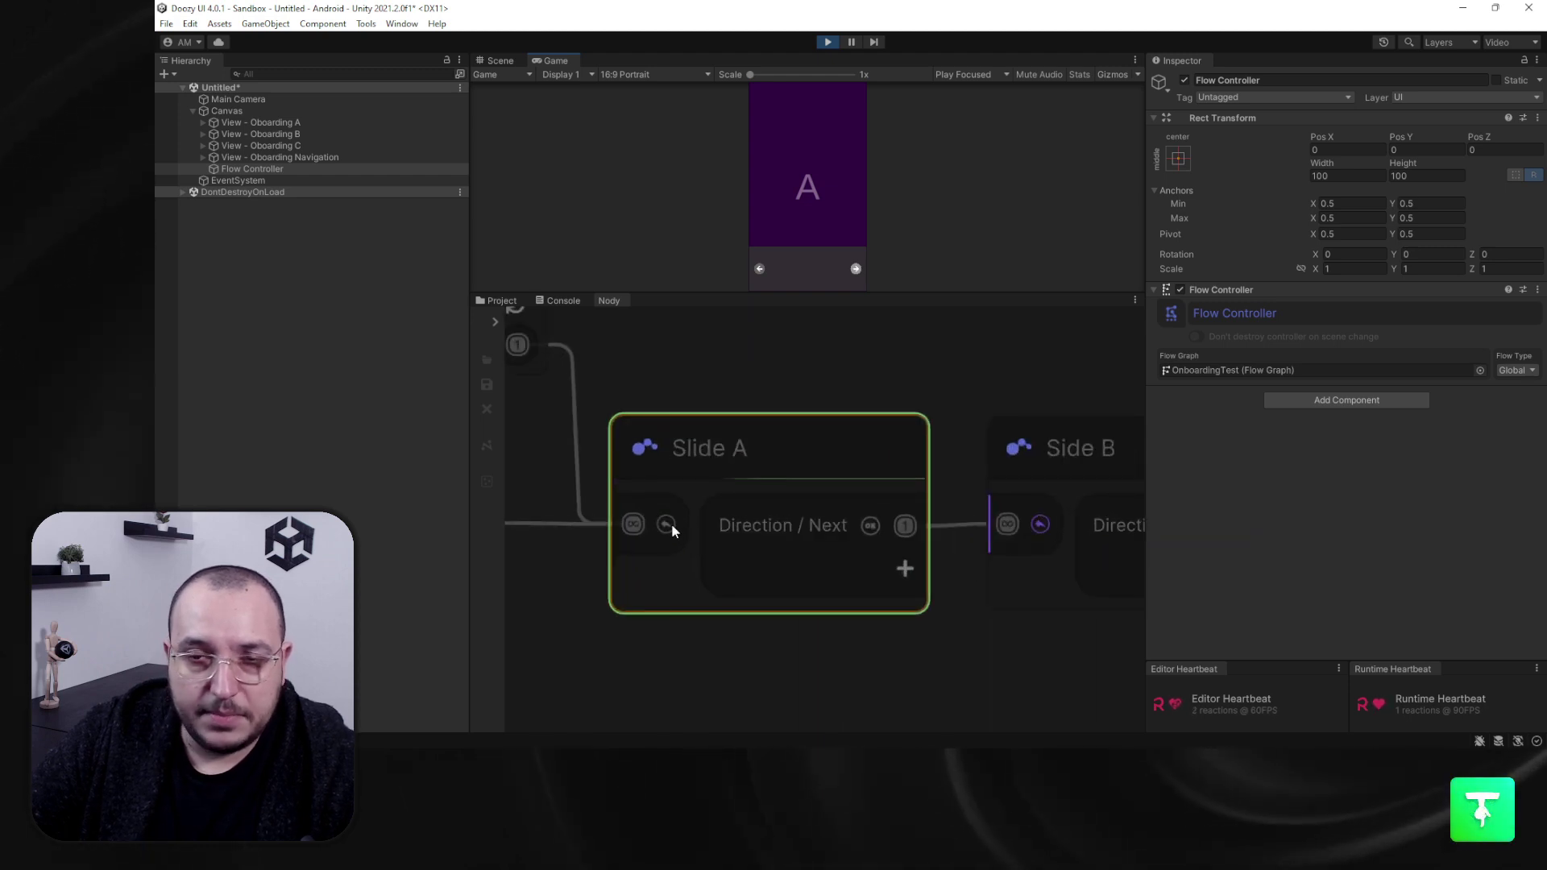
scroll(674, 527, "down", 4)
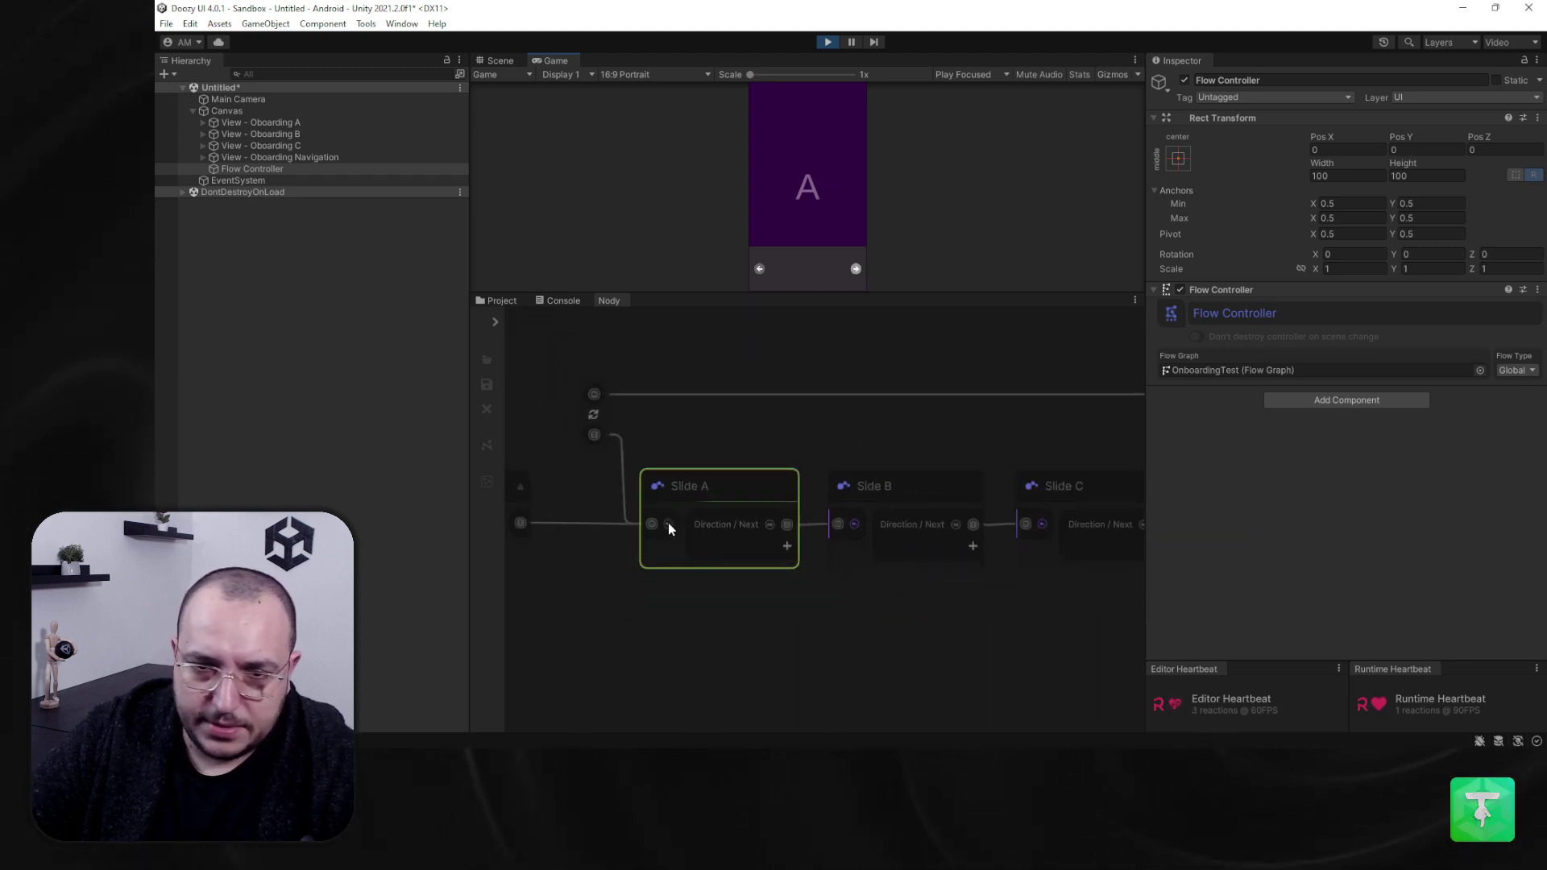
Step: Cycle repeatedly through the slides with the game's next arrow, watching the back indicators on the Slide A, B and C nodes
left_click(855, 269)
left_click(856, 269)
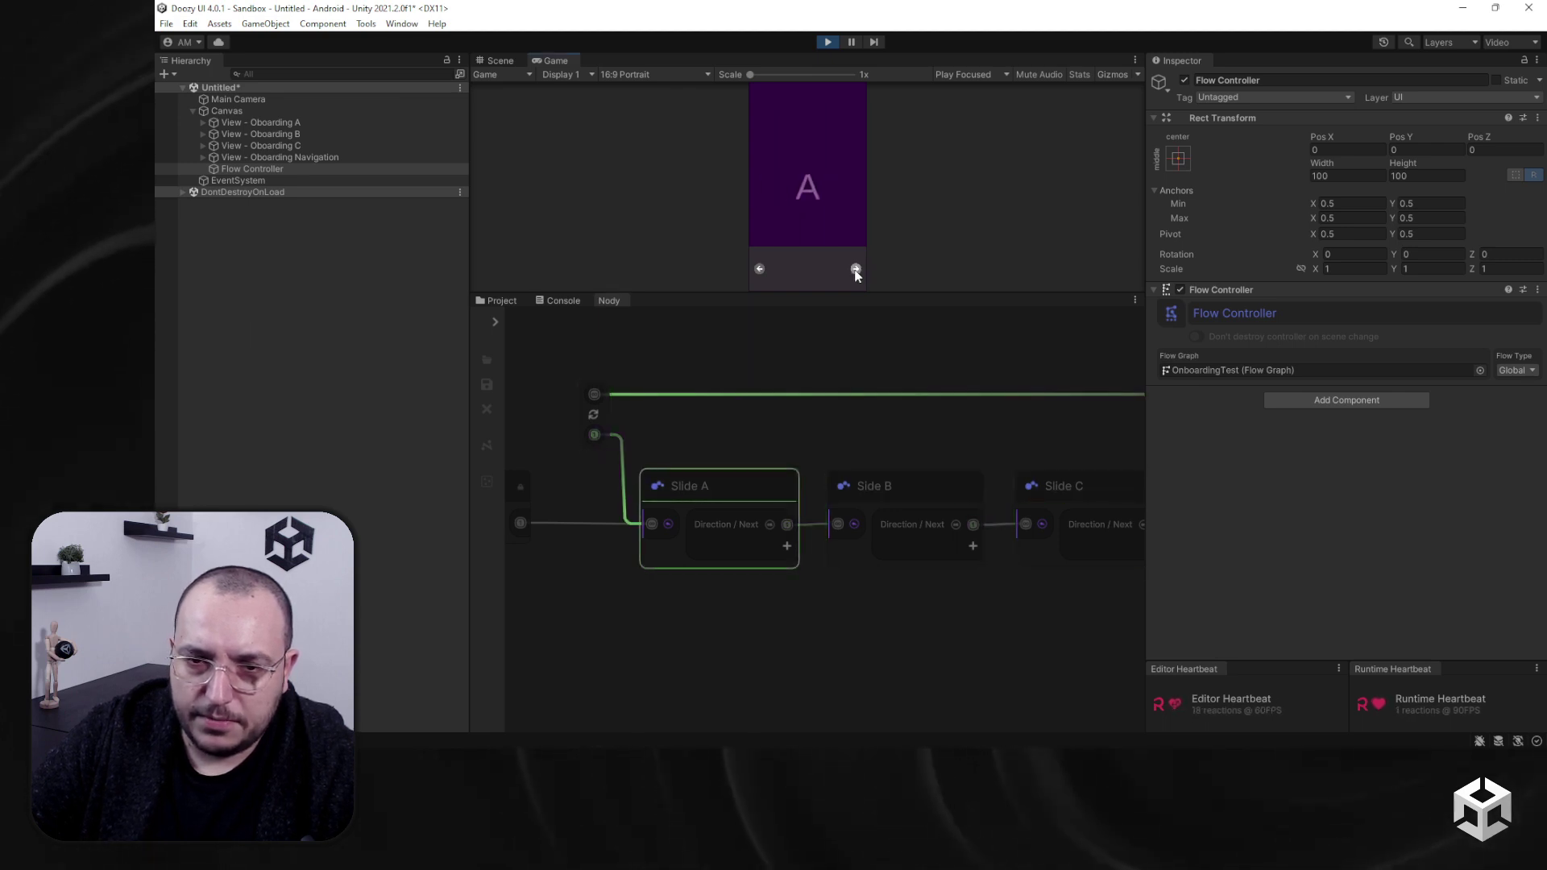
left_click(856, 269)
left_click(856, 269)
left_click(856, 269)
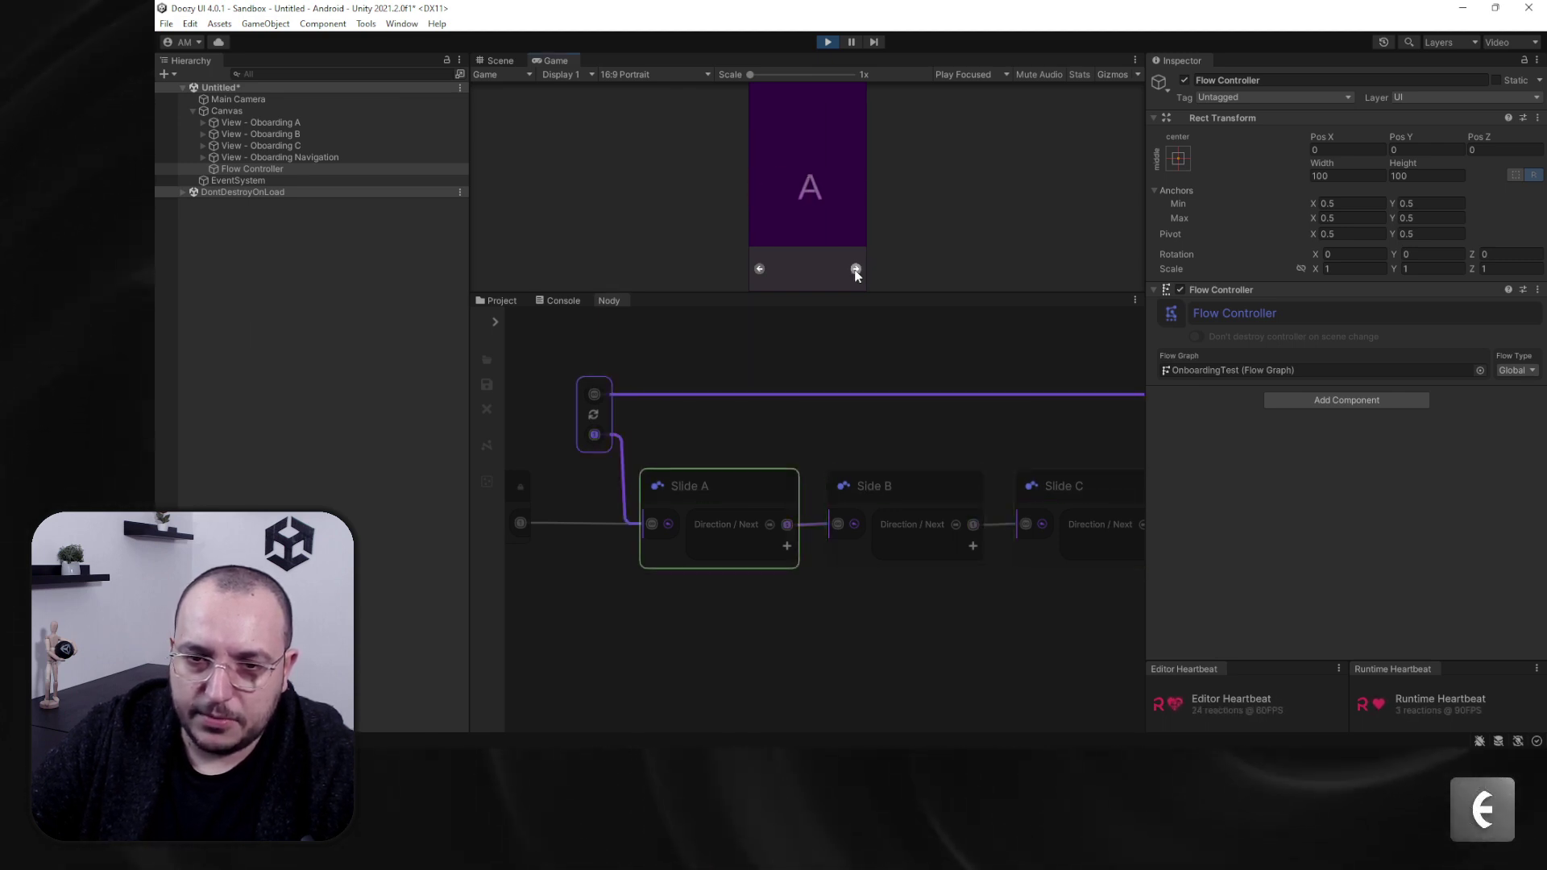
left_click(856, 270)
left_click(856, 270)
left_click(856, 269)
left_click(856, 269)
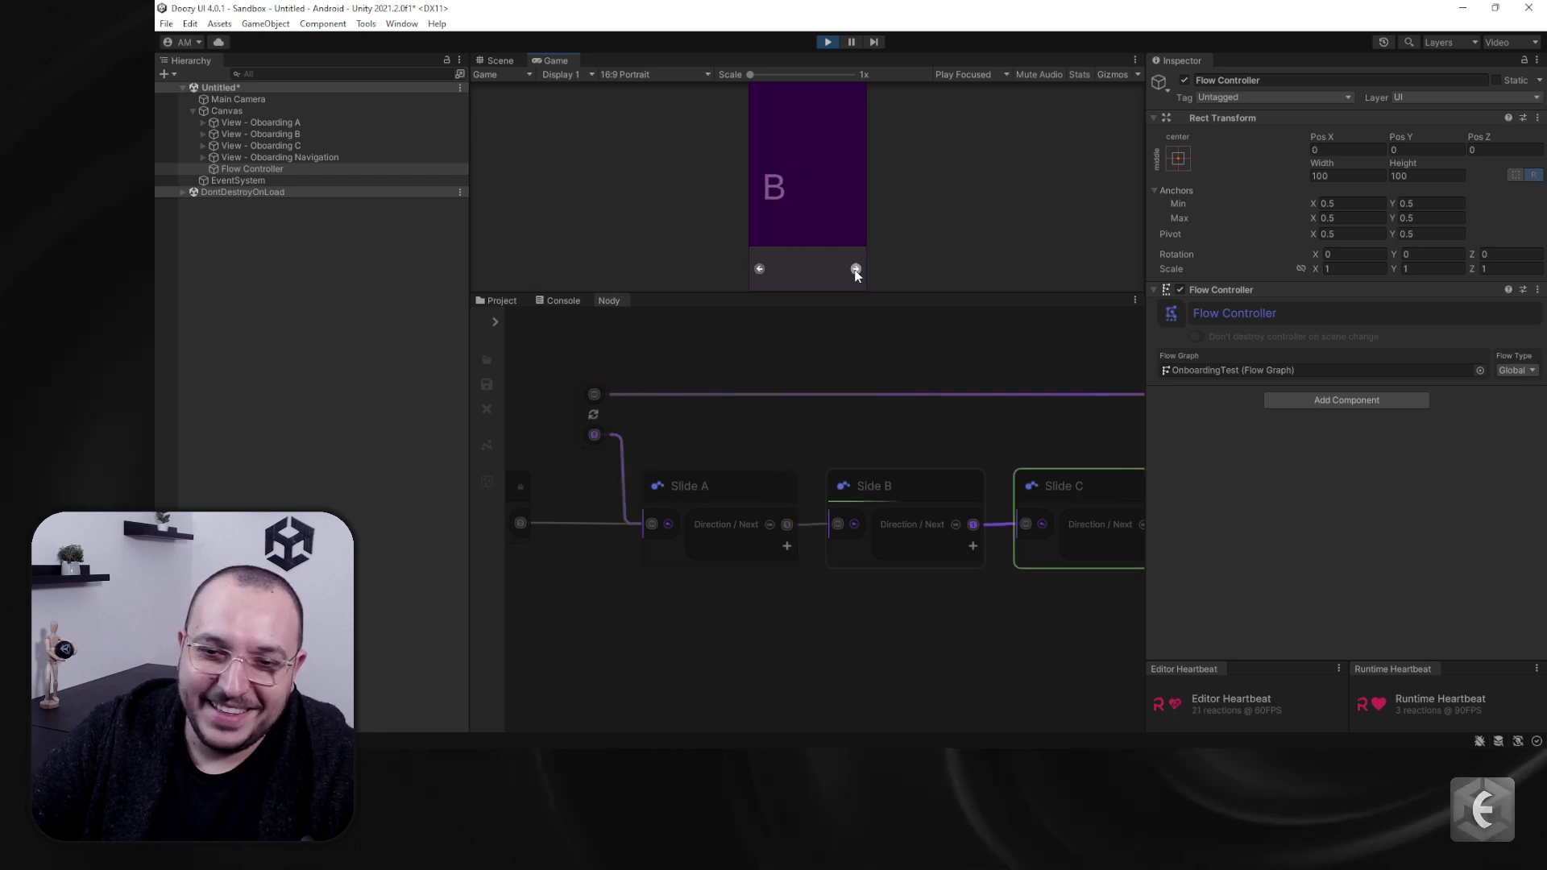
left_click(856, 270)
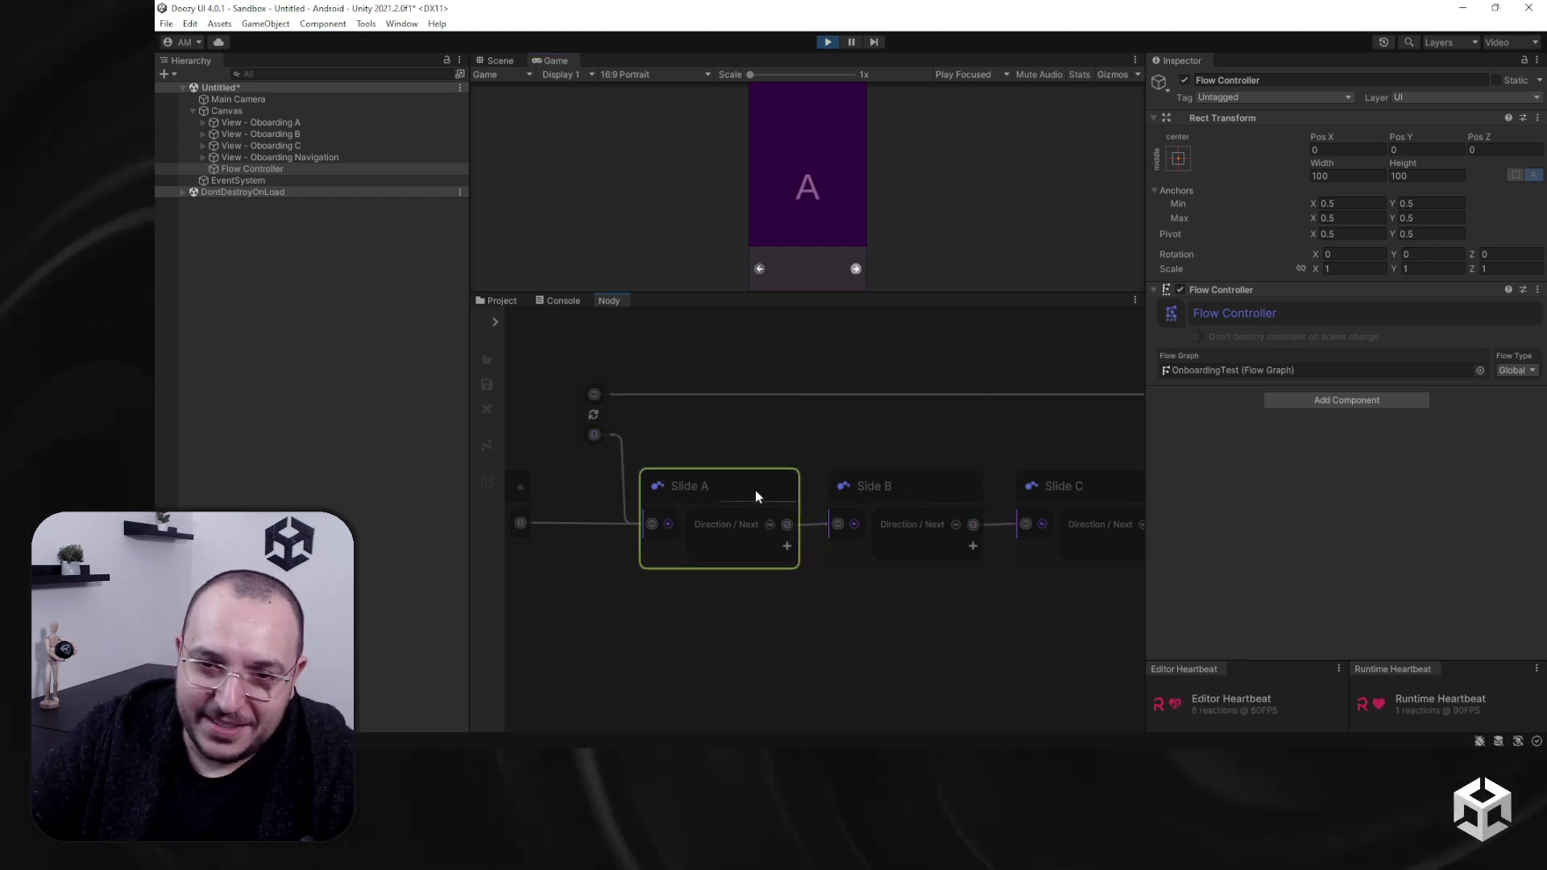
Step: Dock the Nody Inspector beside the Inspector and turn off Clear Graph History for the Slide A node while the game runs
left_click(482, 444)
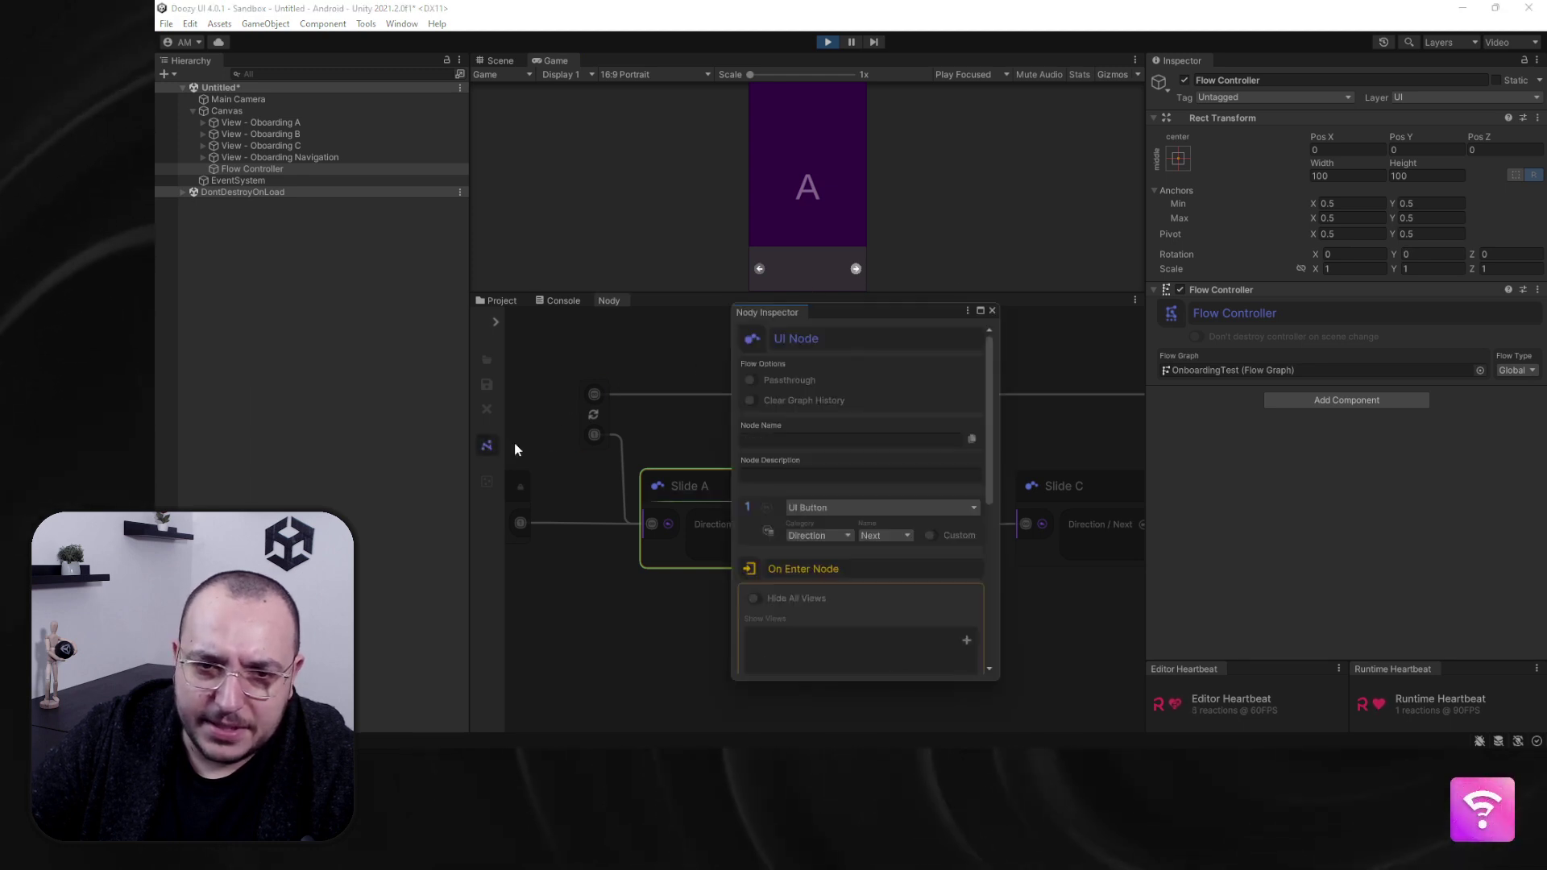
left_click_drag(1066, 212, 1299, 72)
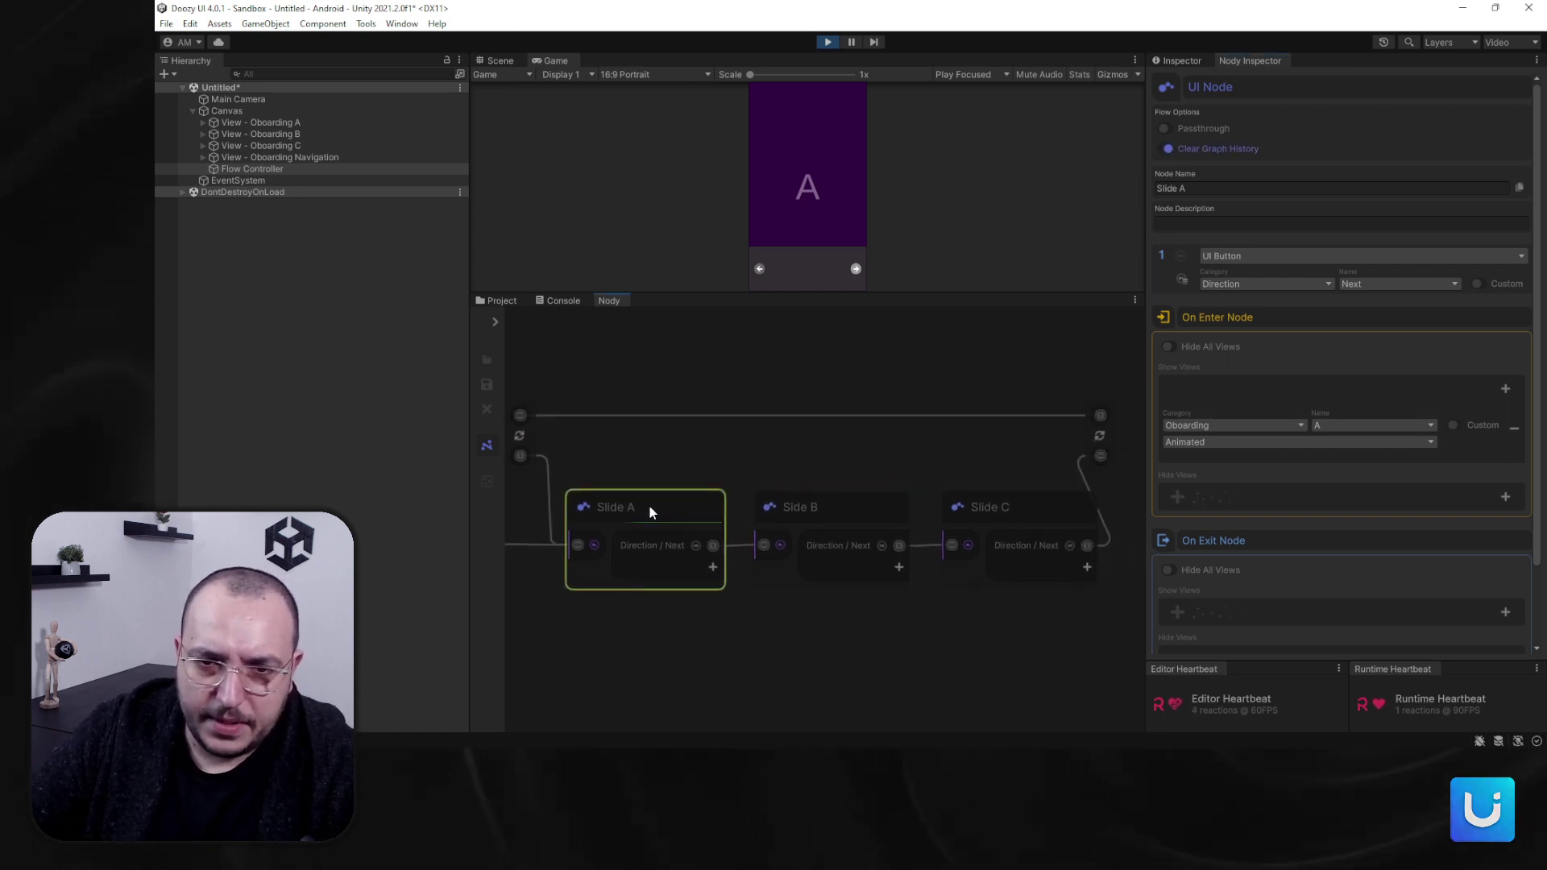
left_click(856, 269)
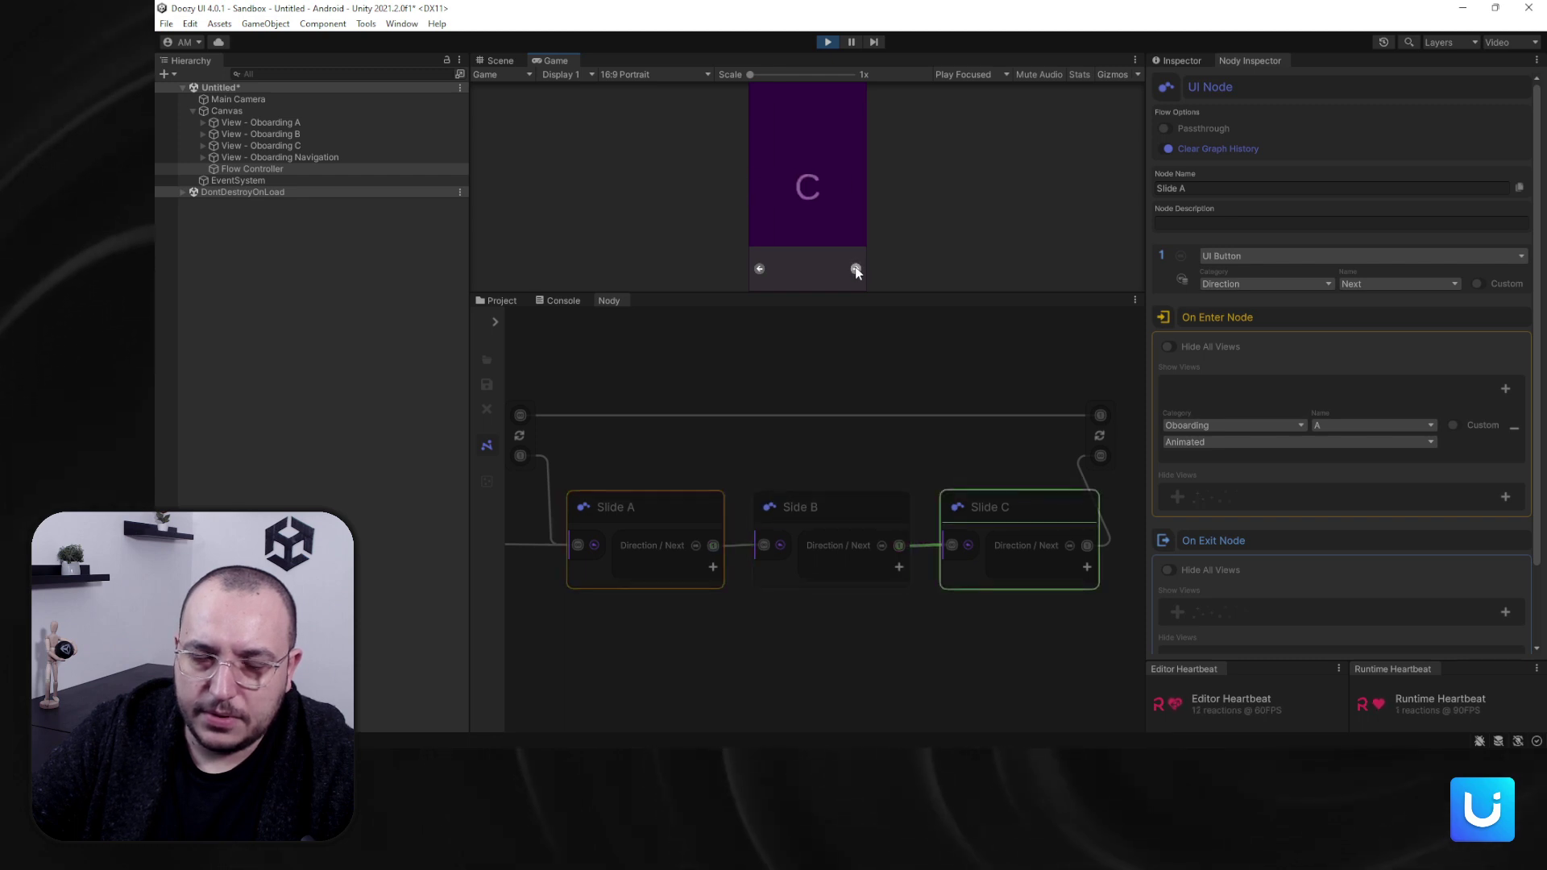
left_click(856, 269)
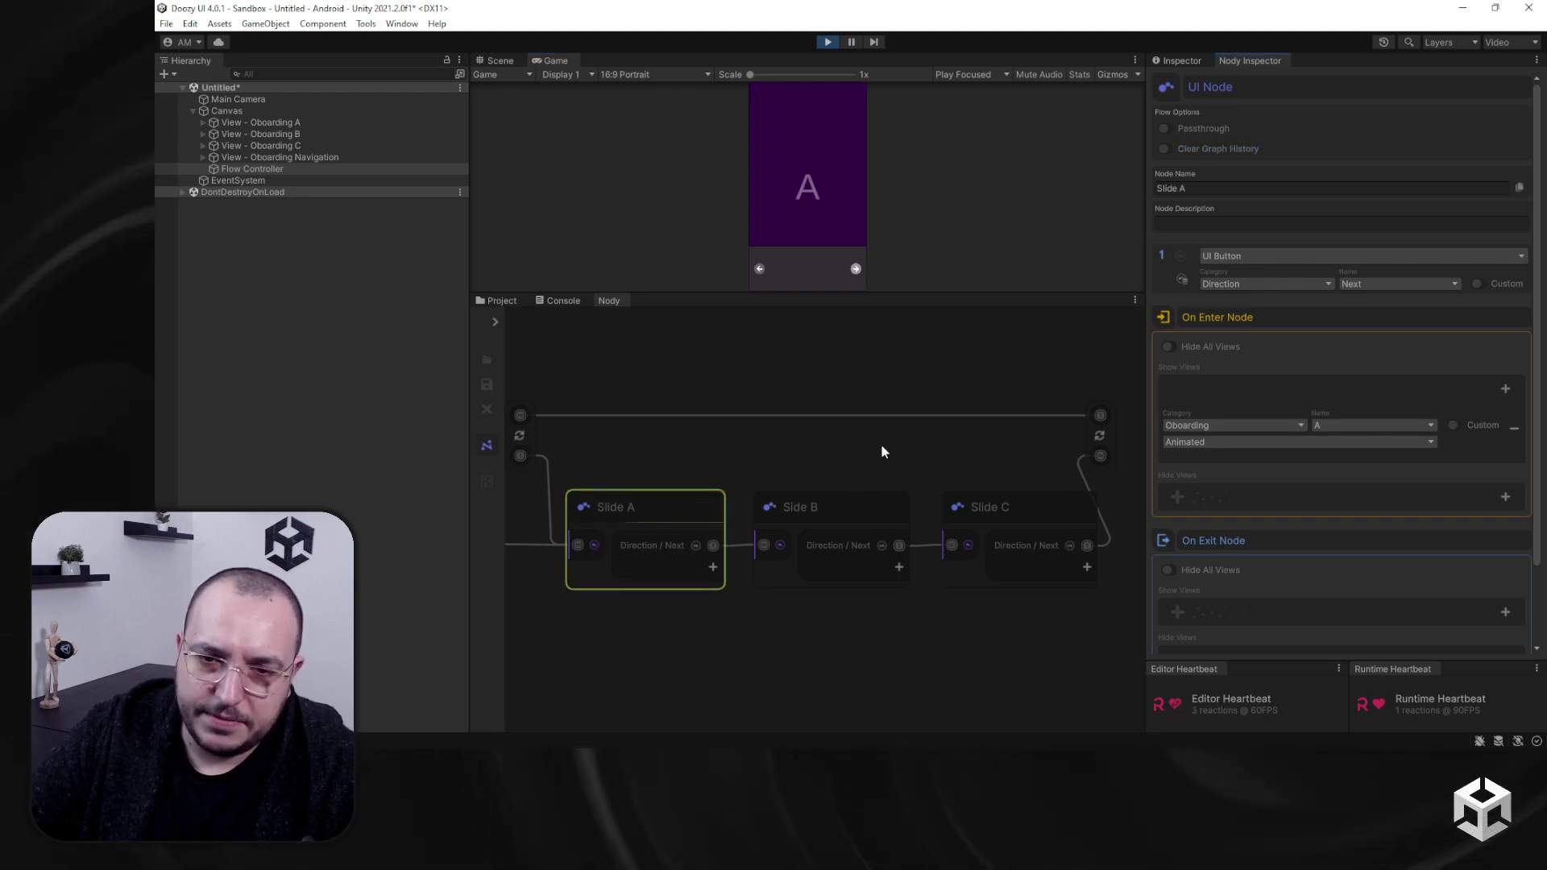
Step: Test the slide loop with the game's next arrow while Clear Graph History is off for Slide A
left_click(856, 269)
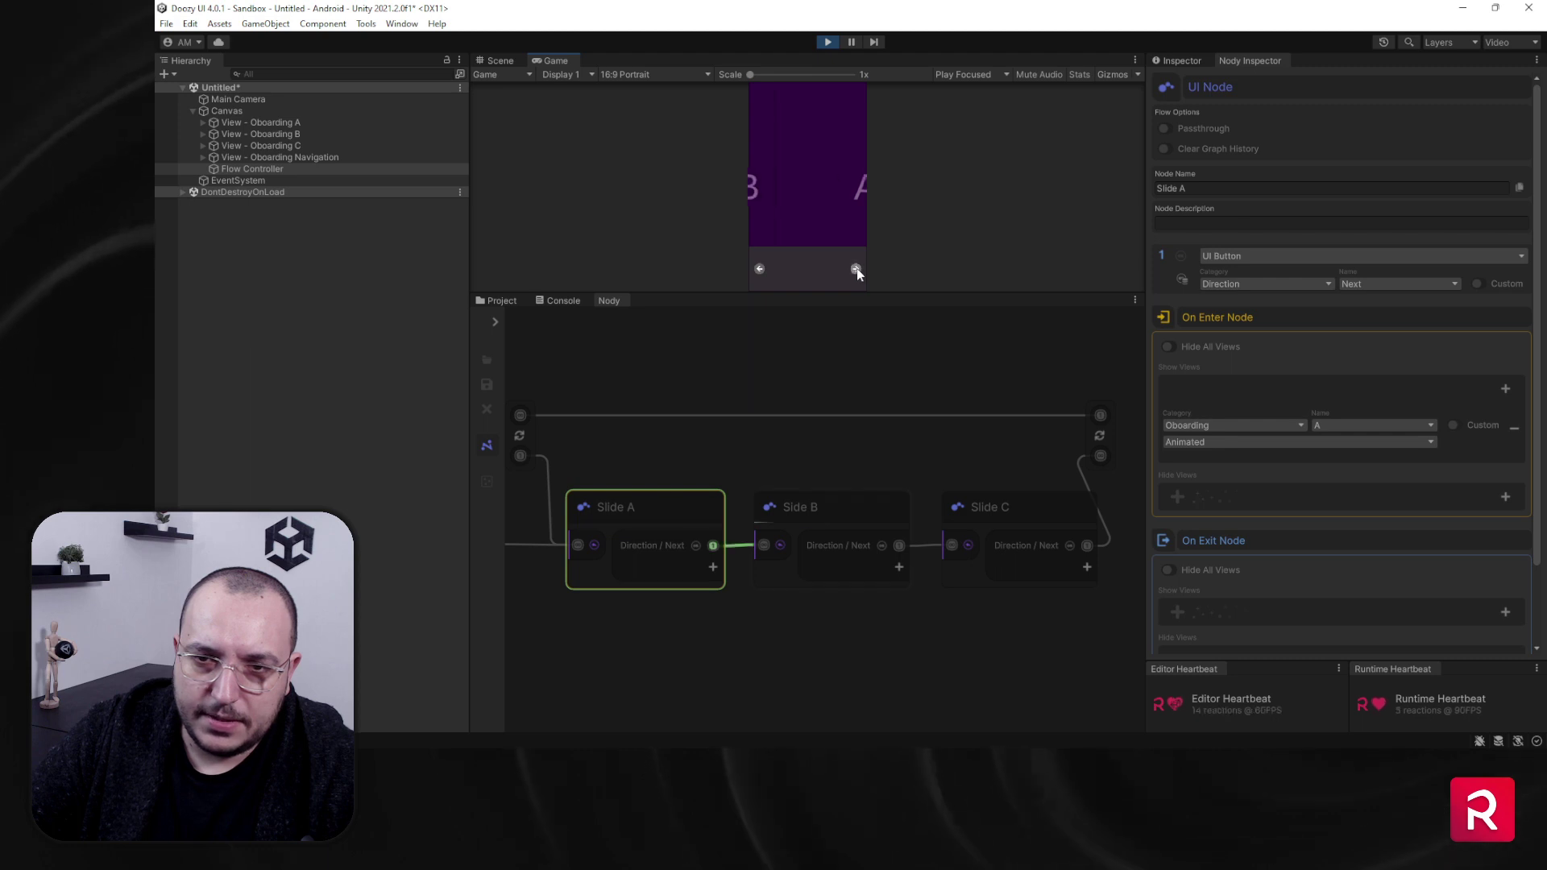
left_click(857, 268)
left_click(857, 267)
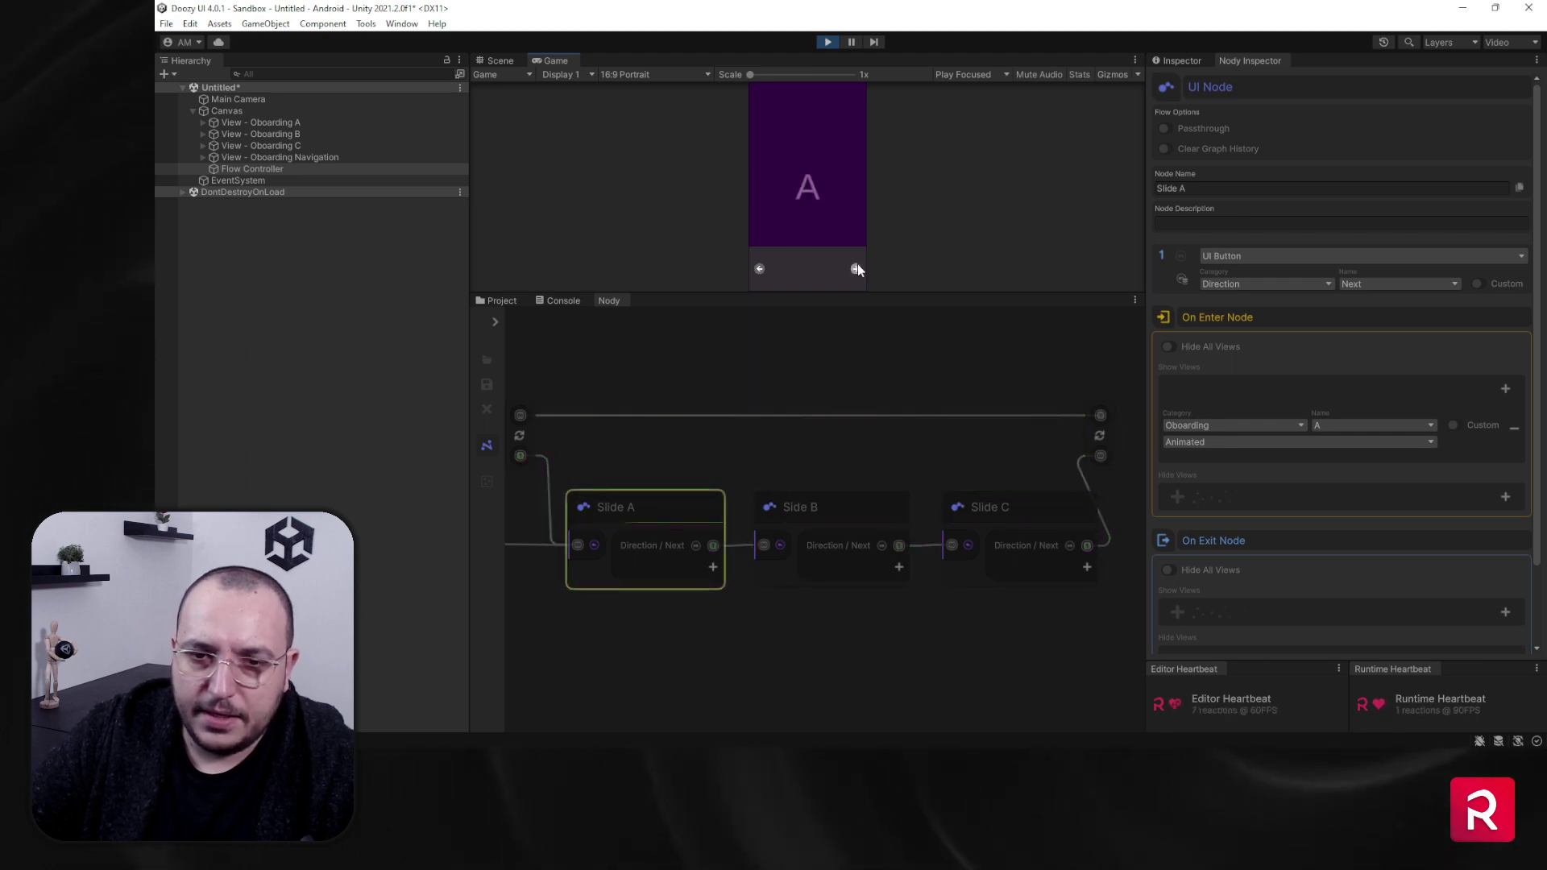
left_click(857, 266)
left_click(857, 266)
left_click(858, 266)
left_click(858, 266)
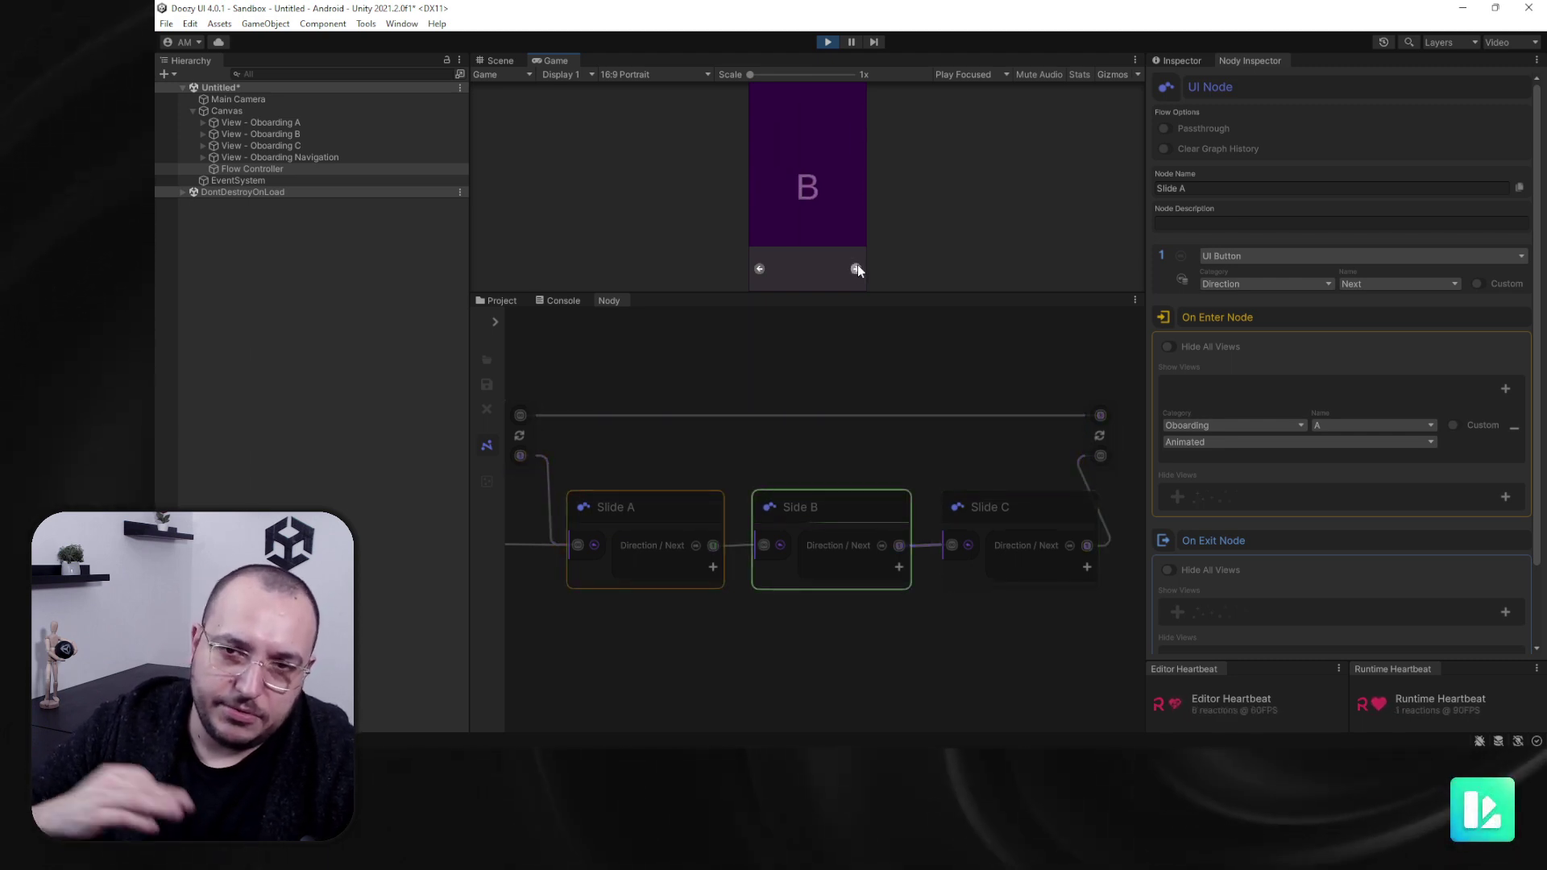
left_click(858, 266)
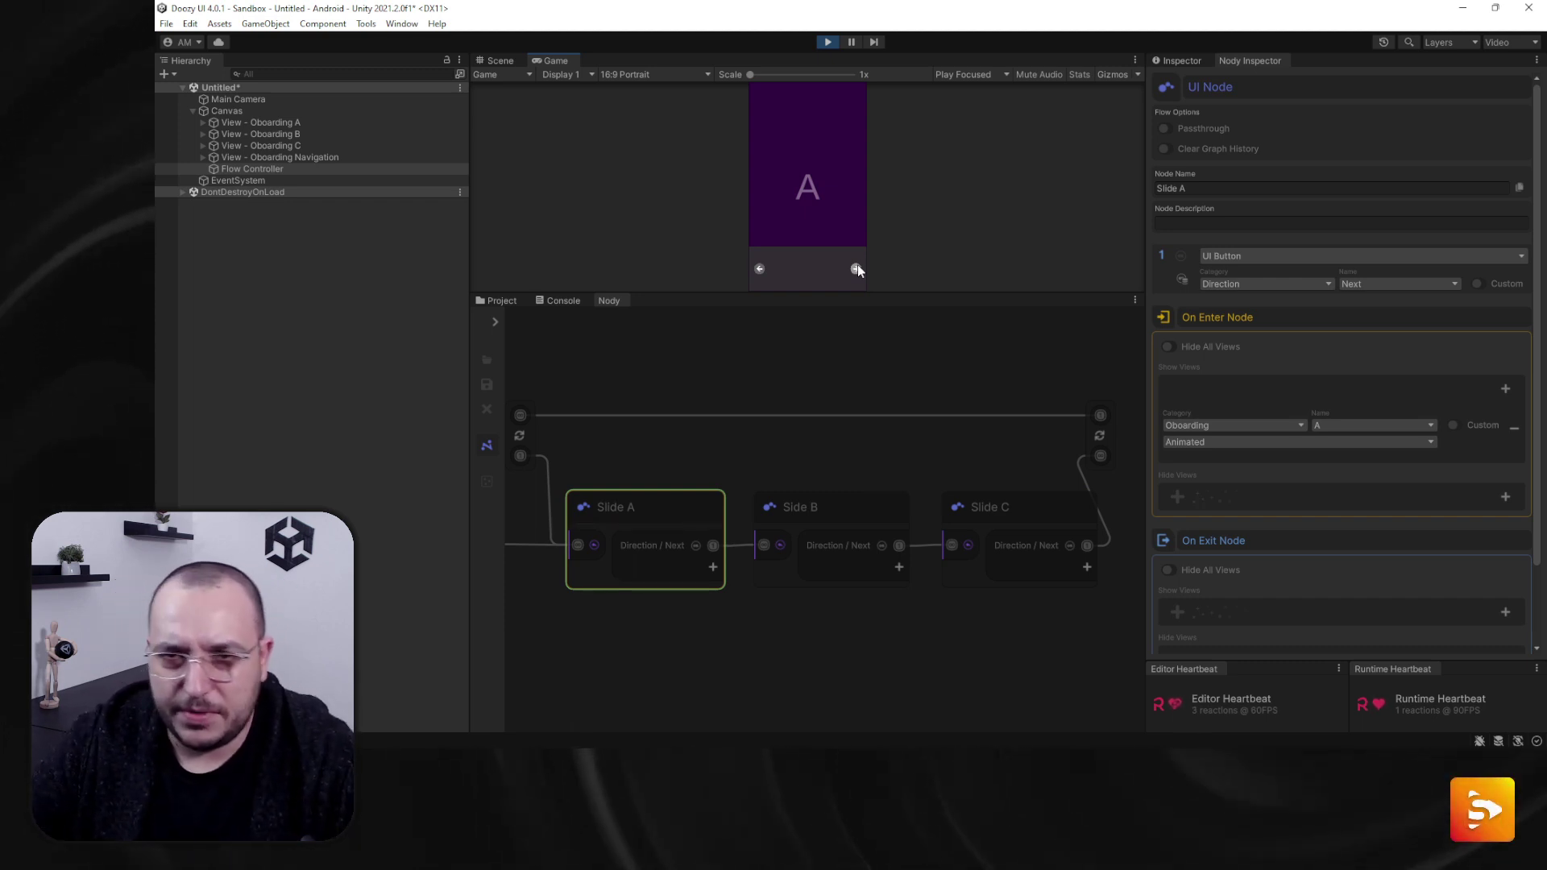
Step: Stop play mode and turn on Clear Graph History for the Slide A node
left_click(826, 45)
scroll(741, 535, "up", 5)
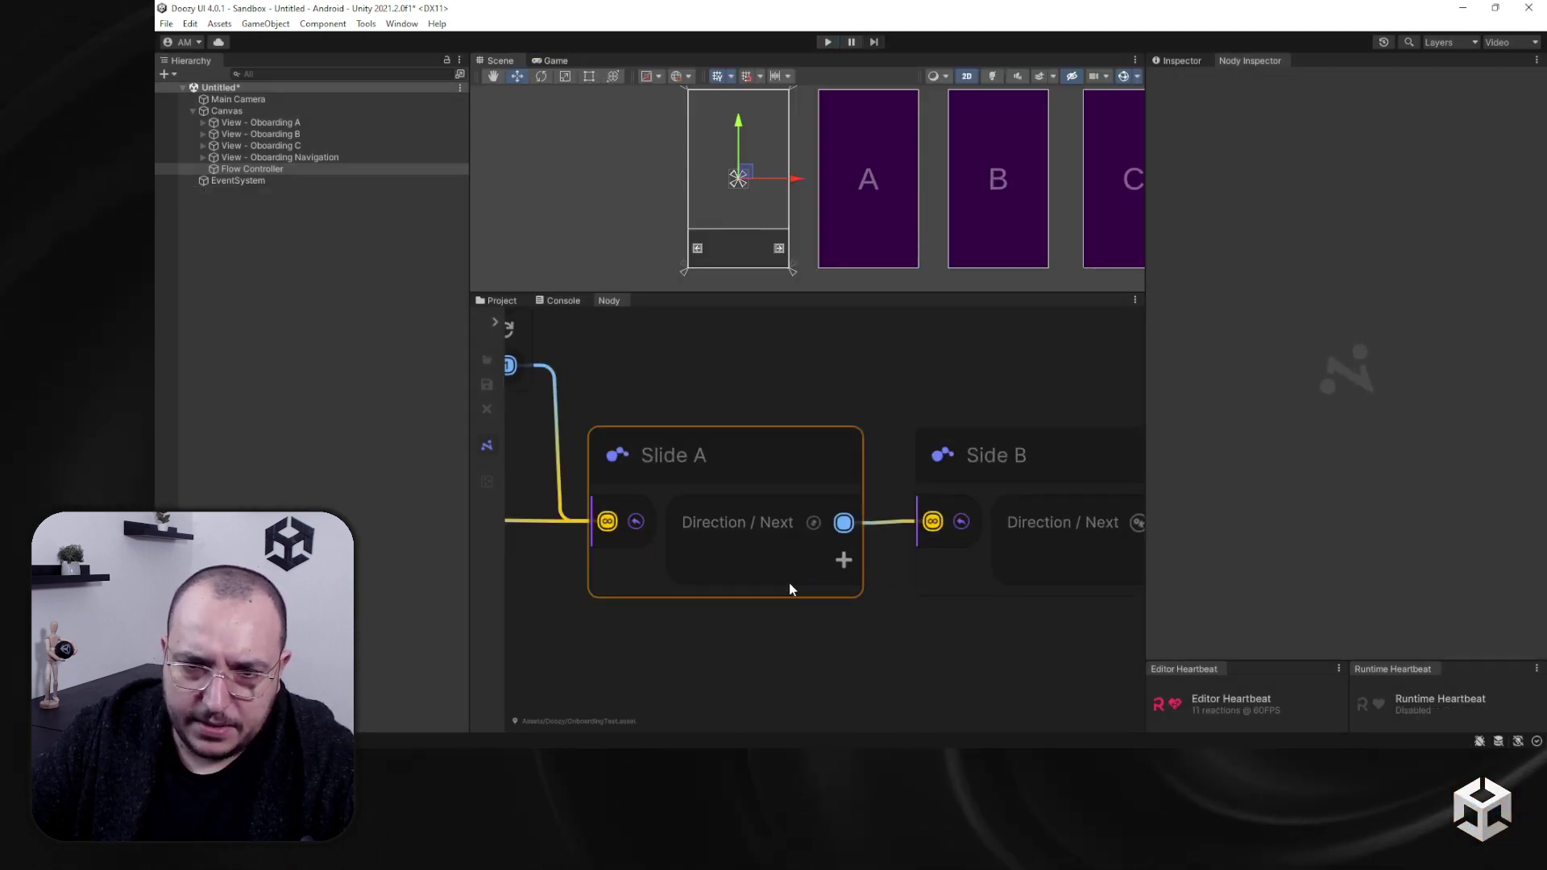
left_click(704, 513)
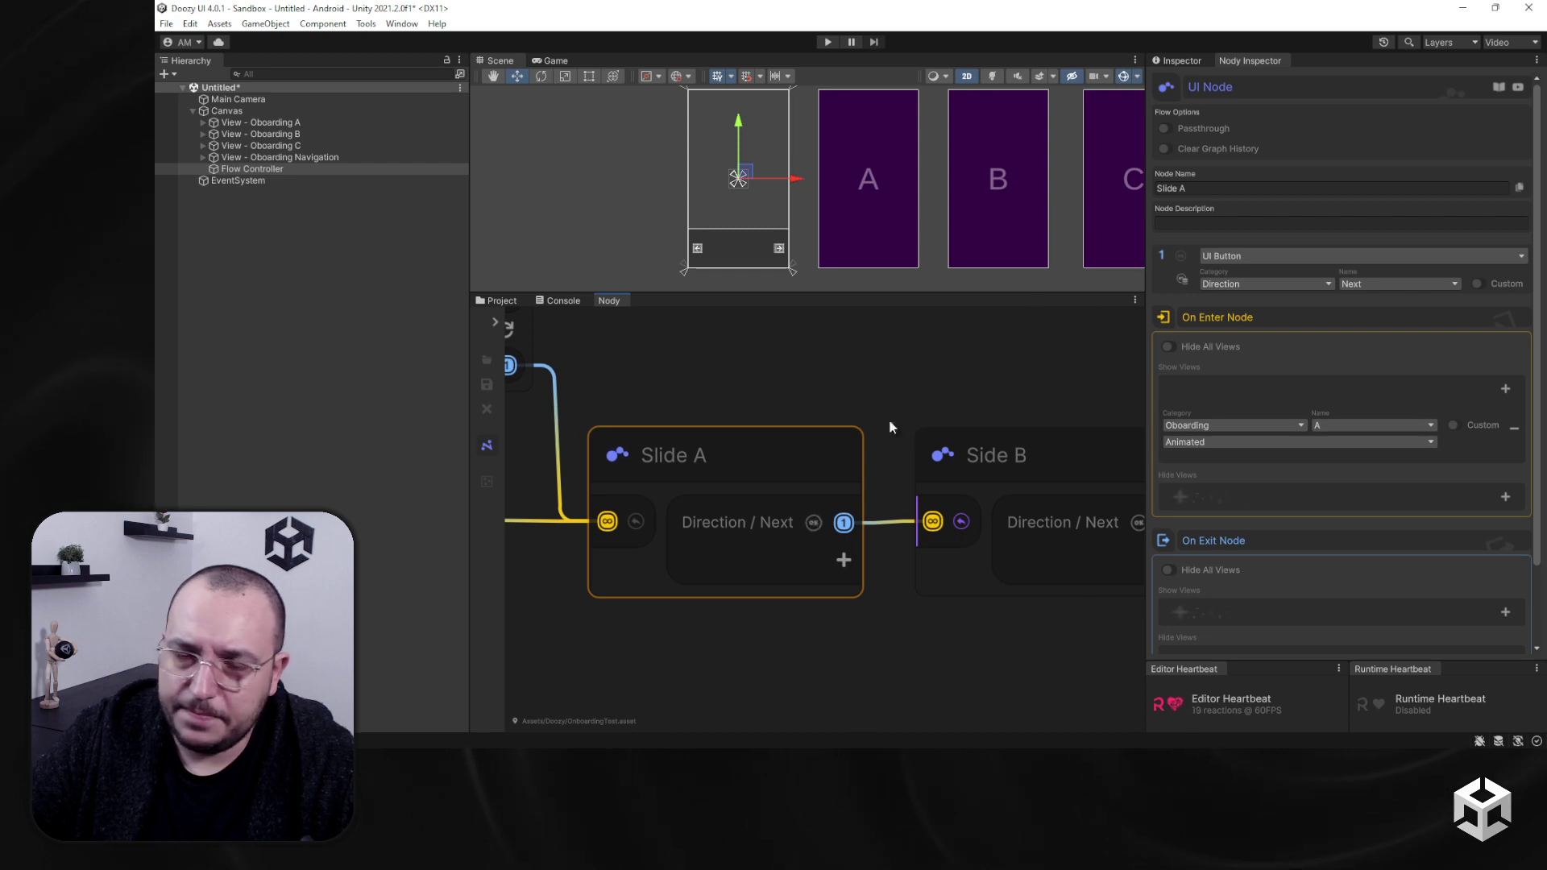
scroll(883, 451, "down", 5)
scroll(838, 501, "up", 2)
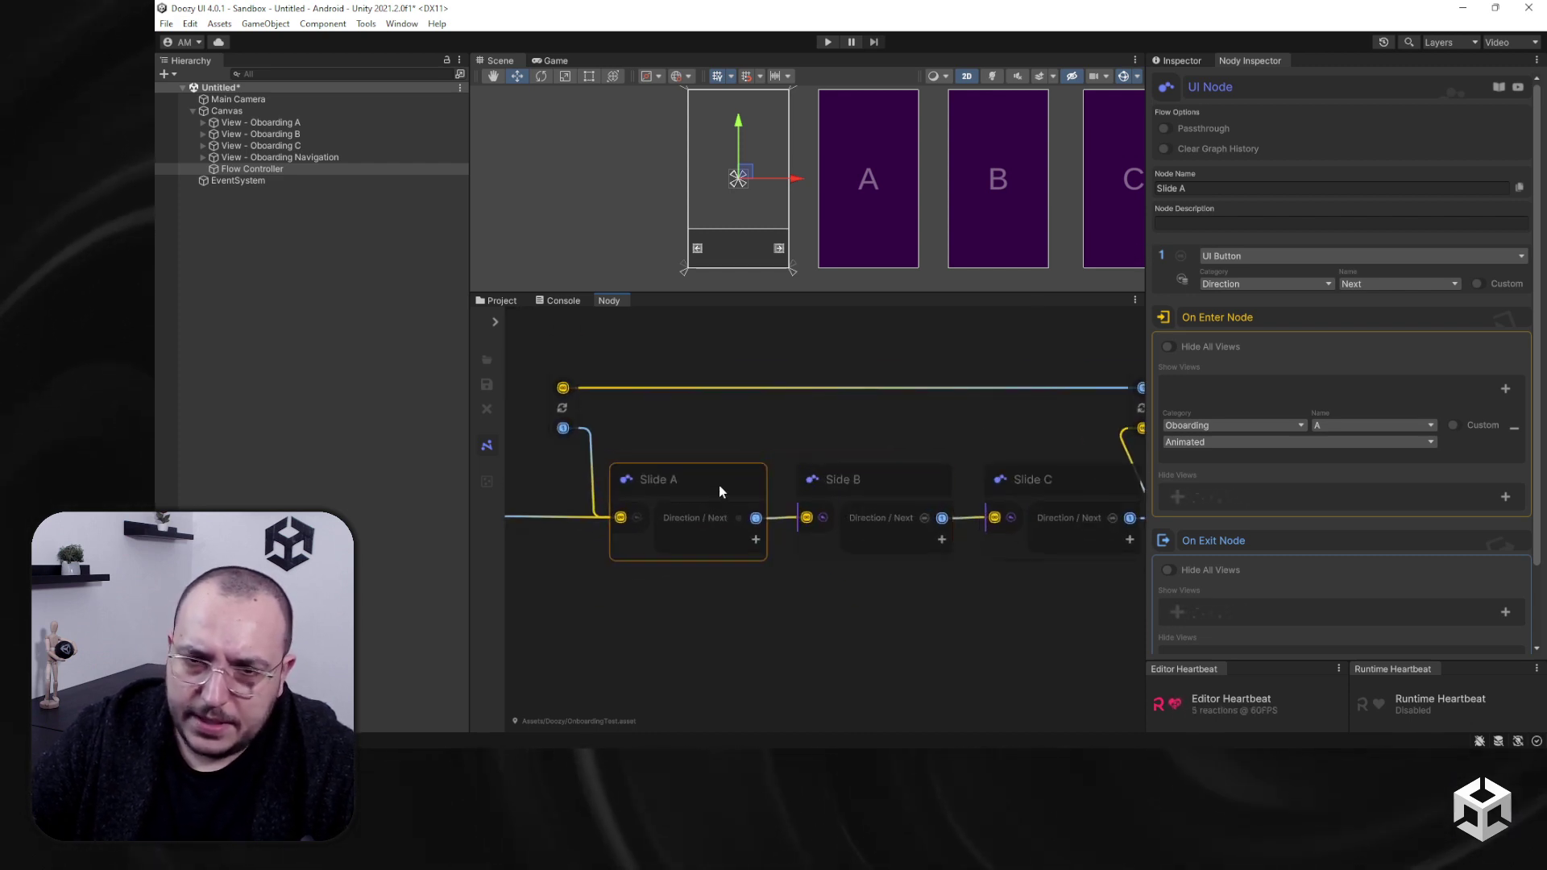
left_click(1166, 150)
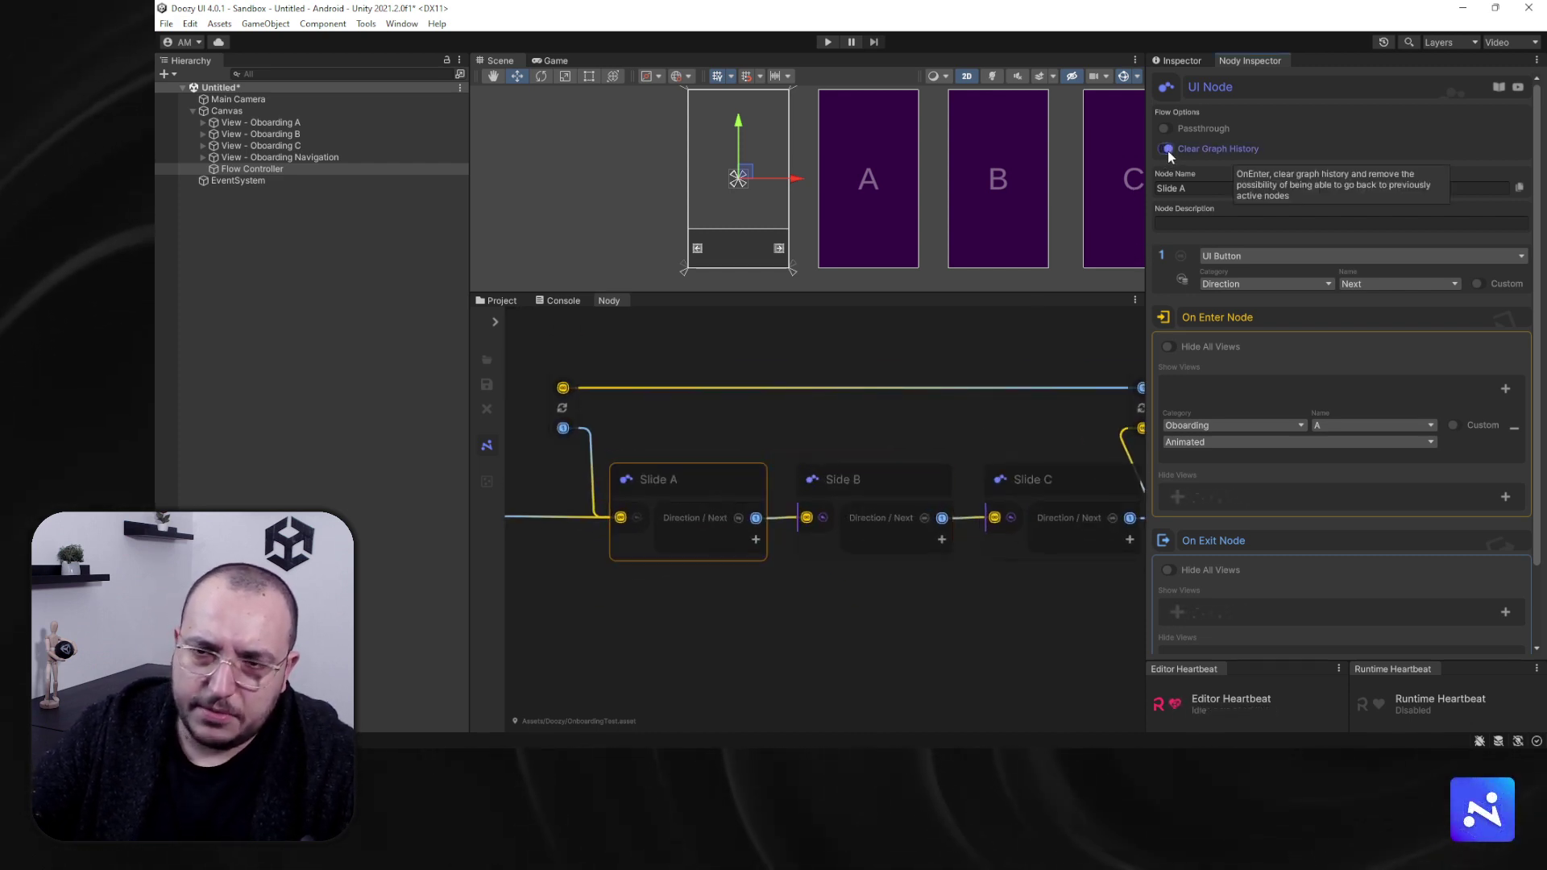
Step: Move the pivot node at the end of the loop farther out past the Slide C node
left_click(827, 643)
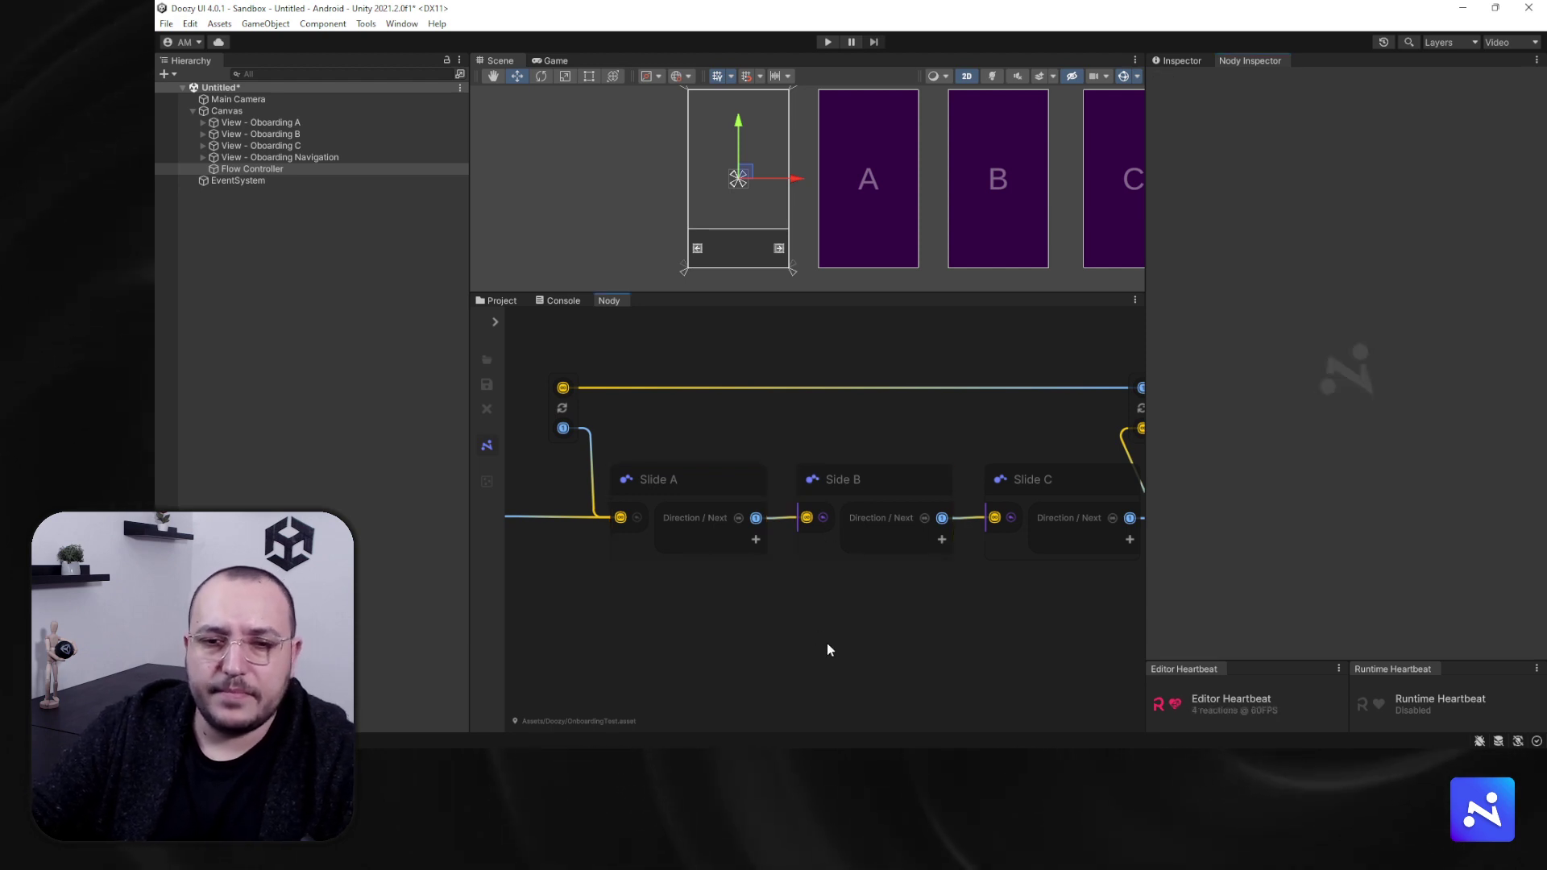
middle_click_drag(1083, 409, 941, 438)
left_click_drag(951, 451, 985, 456)
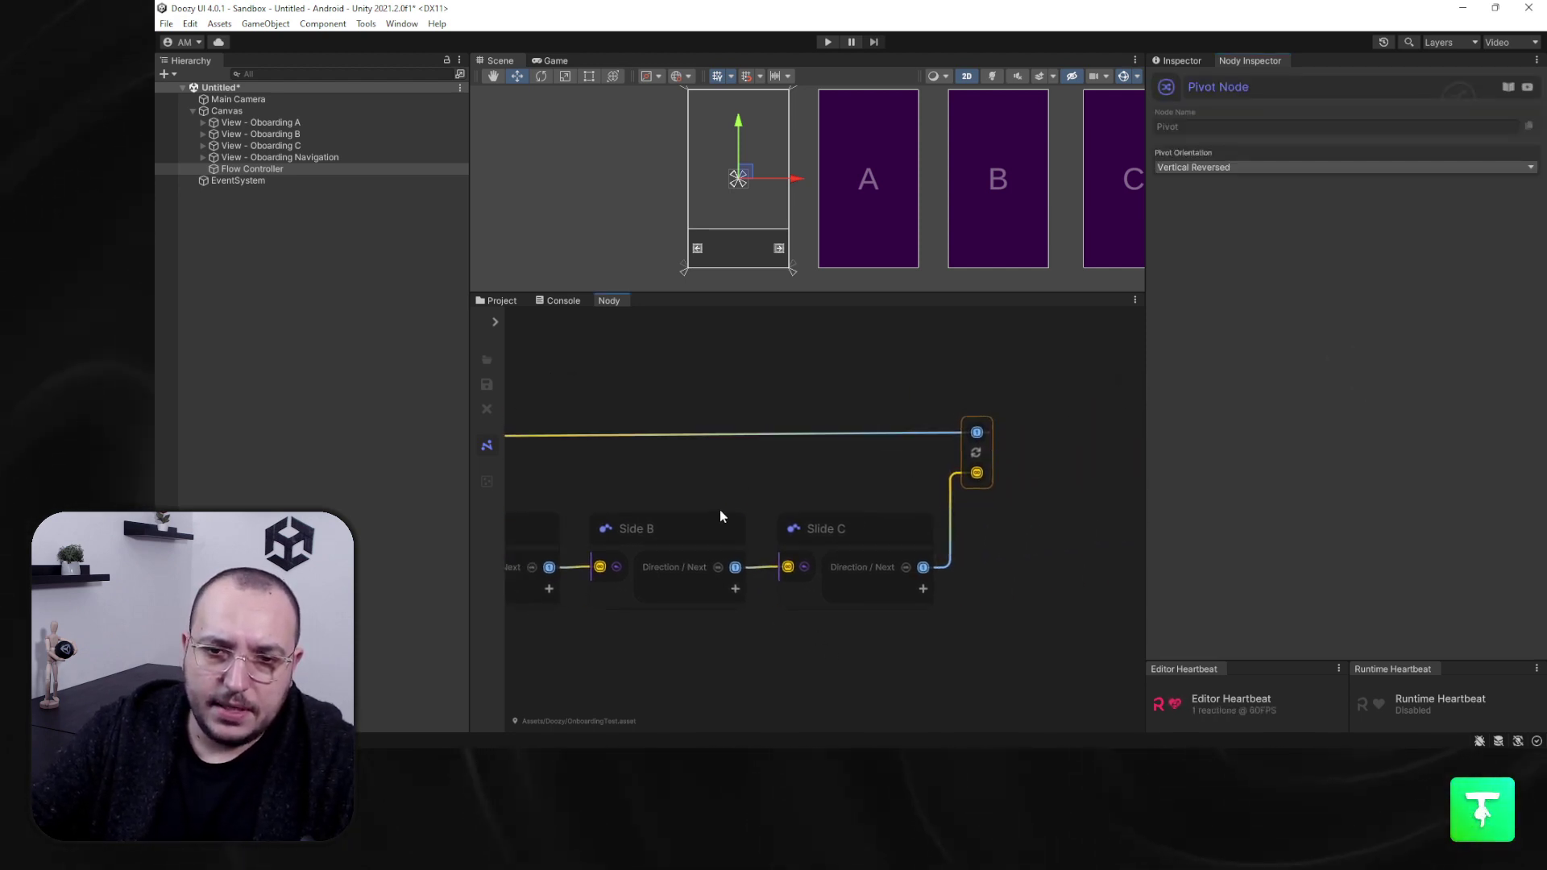
key("a")
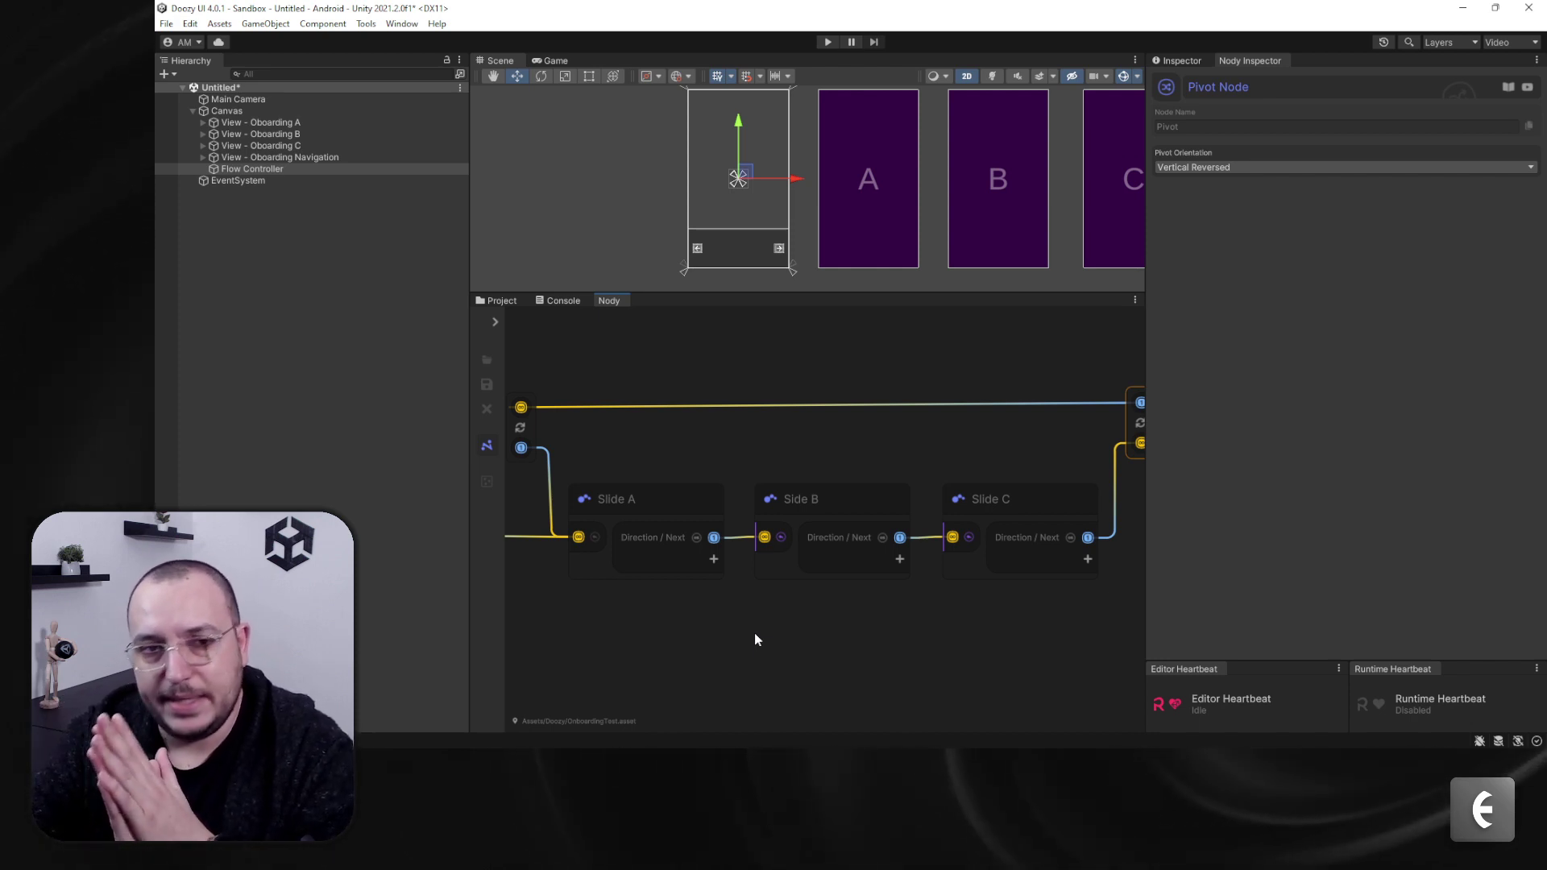
Step: Show the Flow Controller object's settings in the Inspector to review its assigned flow graph
left_click(270, 168)
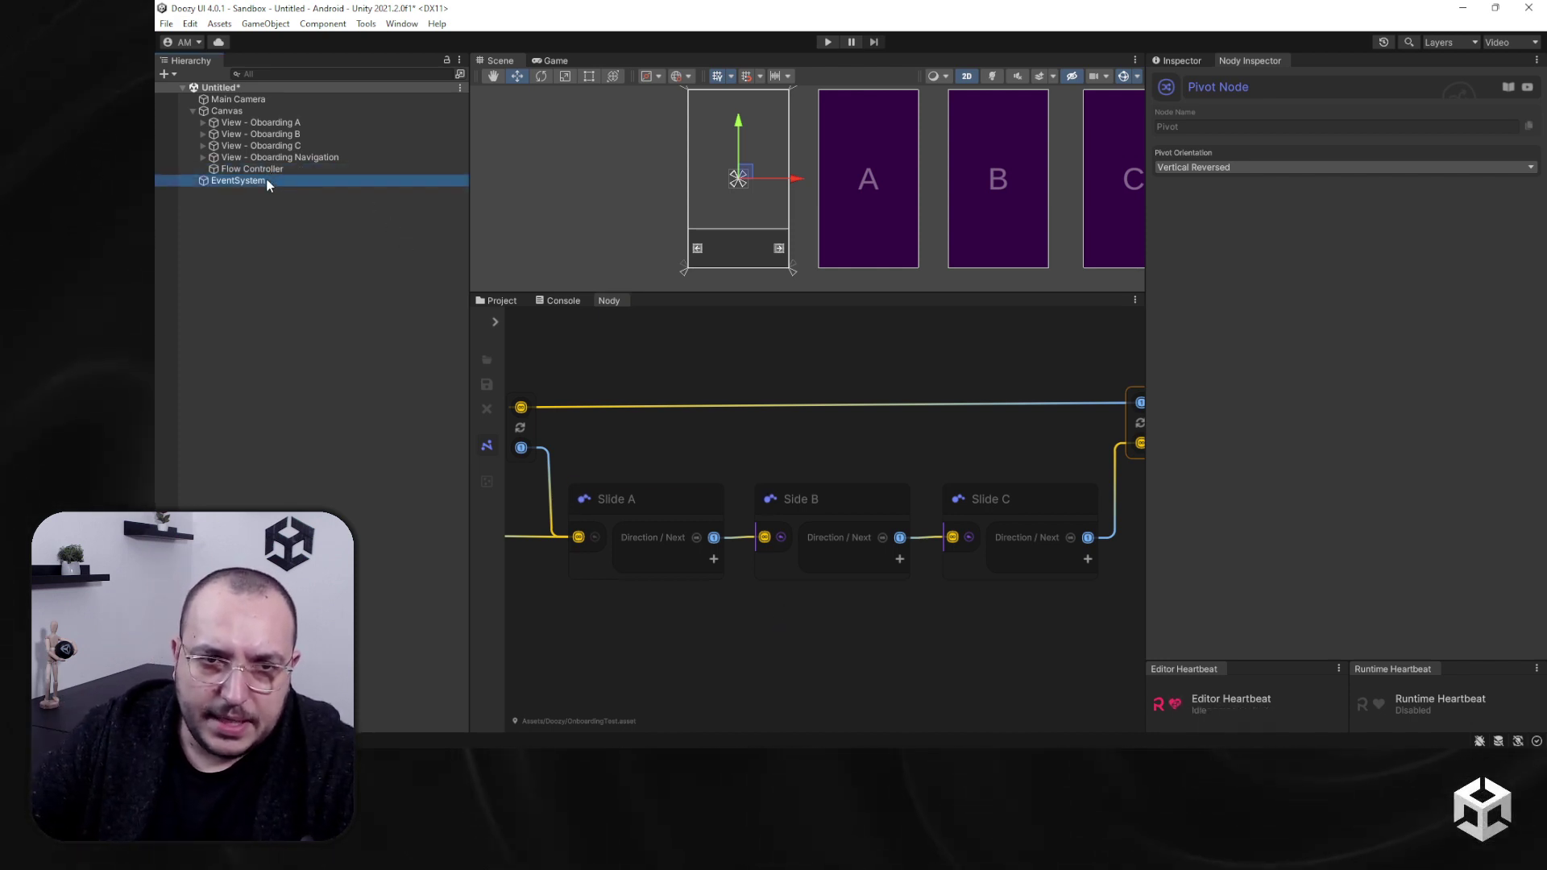
left_click(263, 169)
left_click(1173, 61)
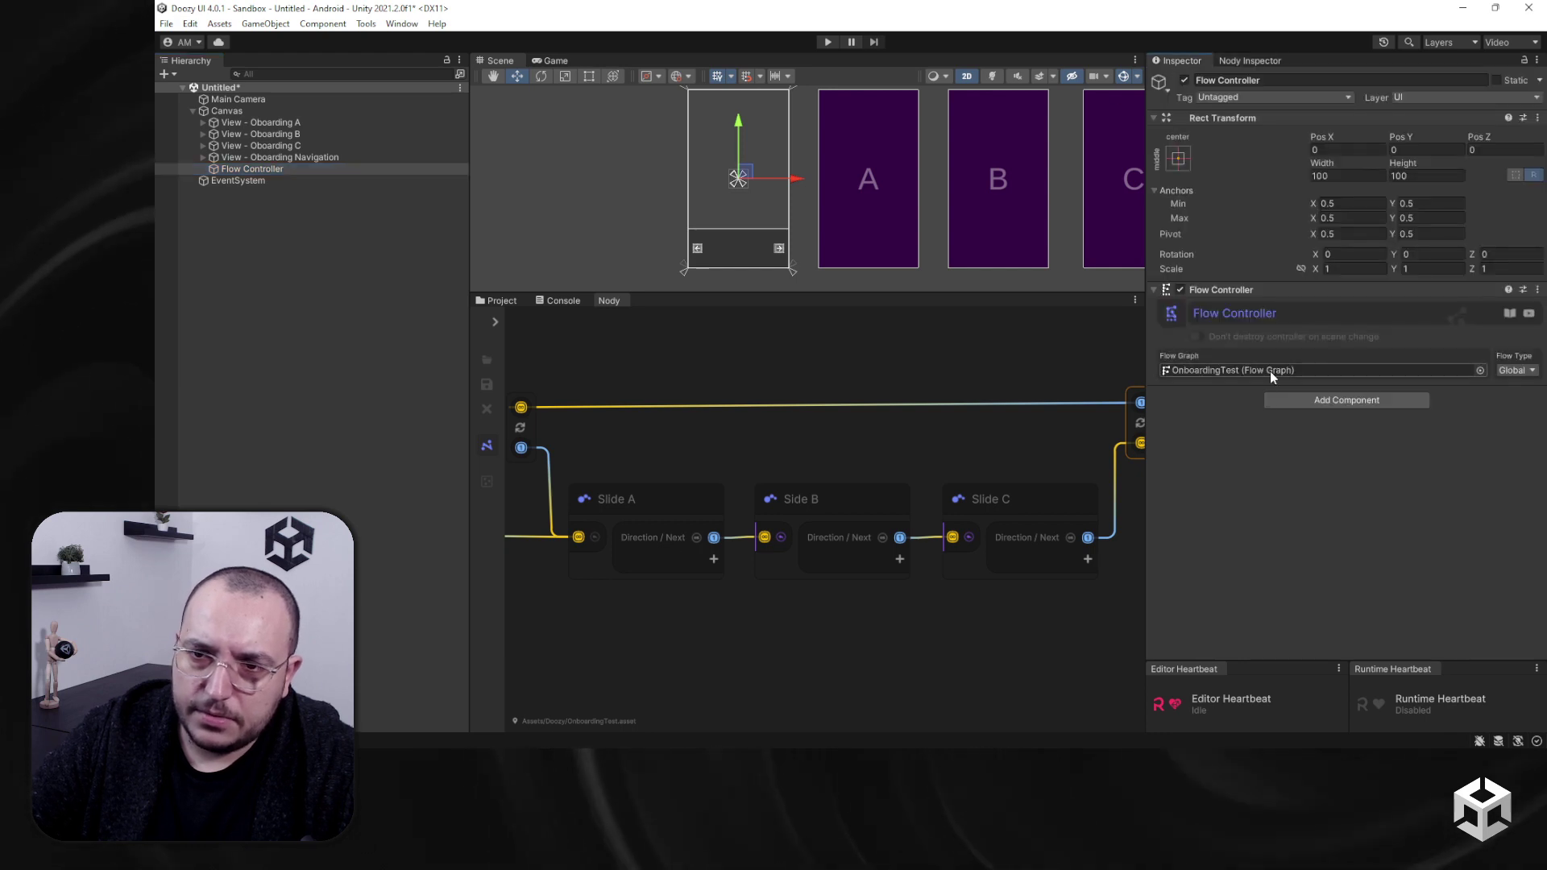
Step: Add Doozy's Input To Signal component to the EventSystem object and set its Input Action Name to Navigate
left_click(272, 179)
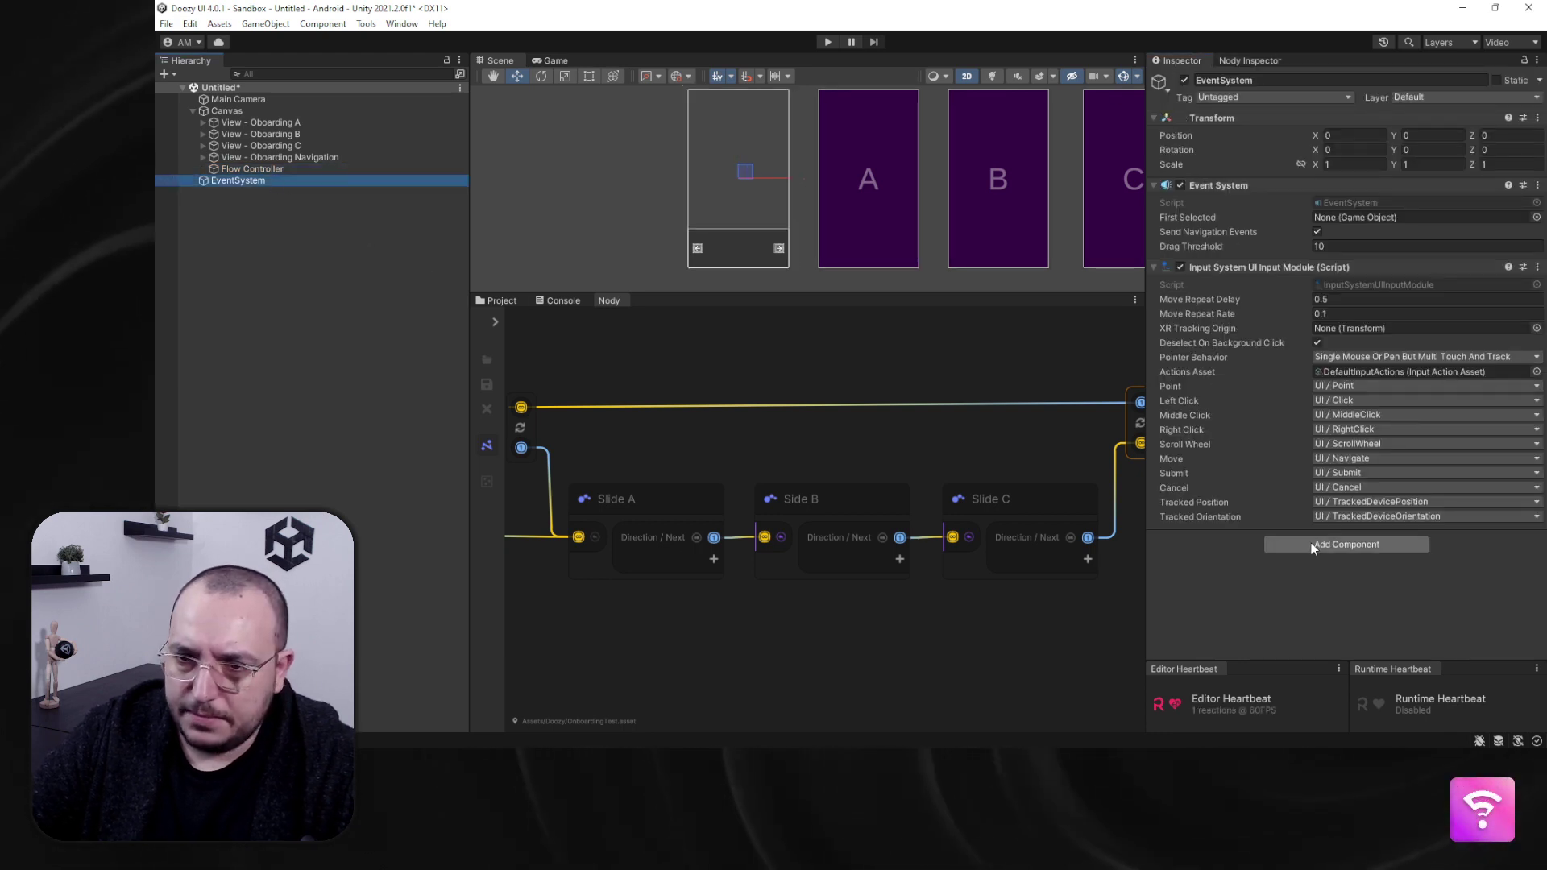
left_click(1312, 546)
left_click(1327, 577)
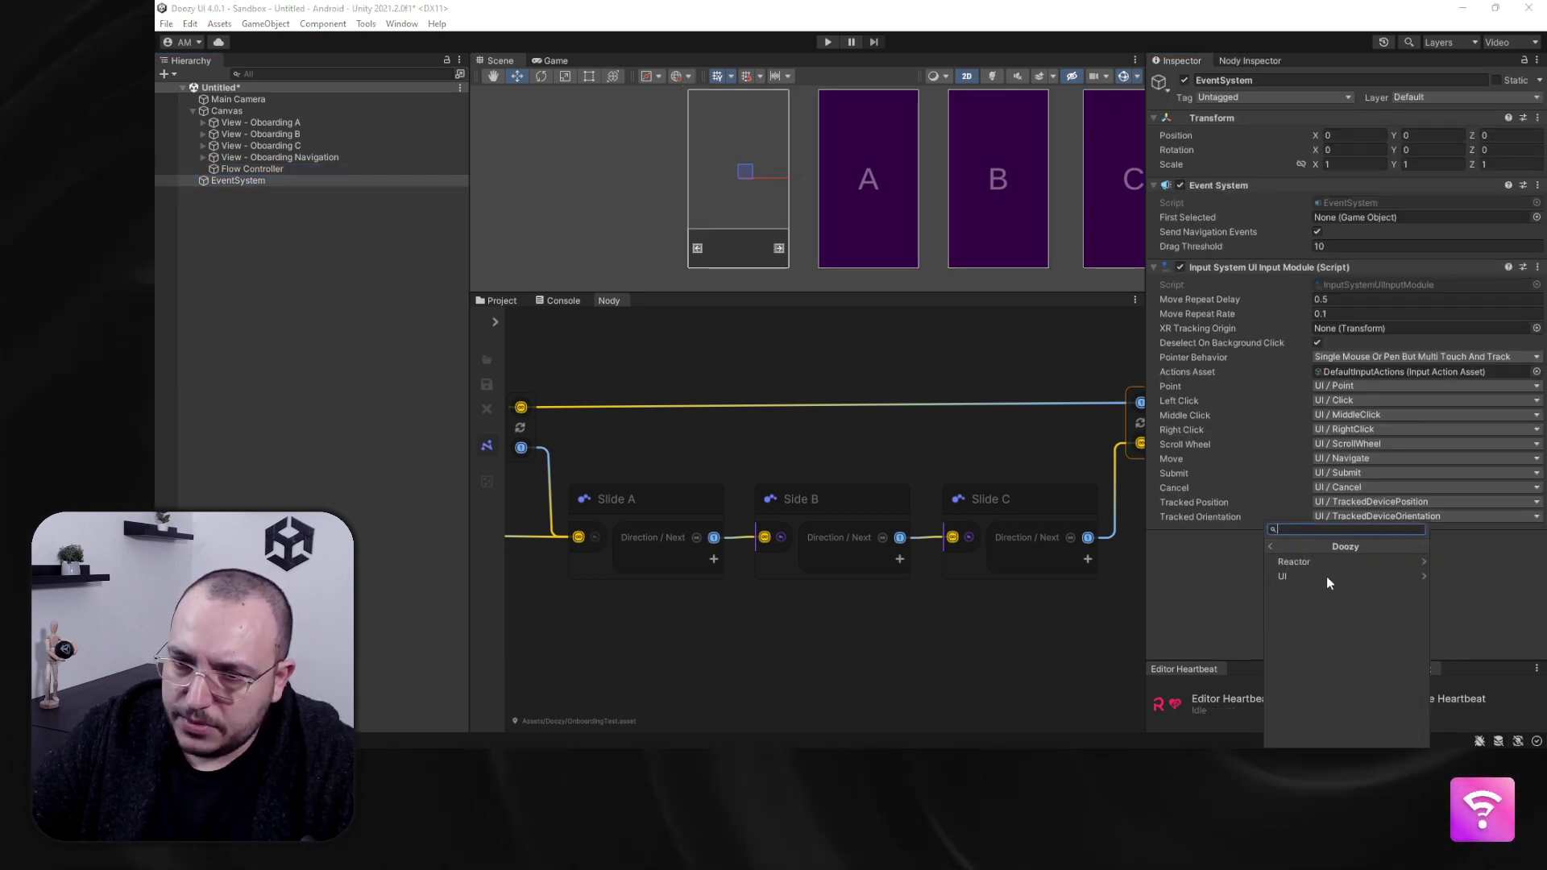
left_click(1318, 574)
left_click(1322, 603)
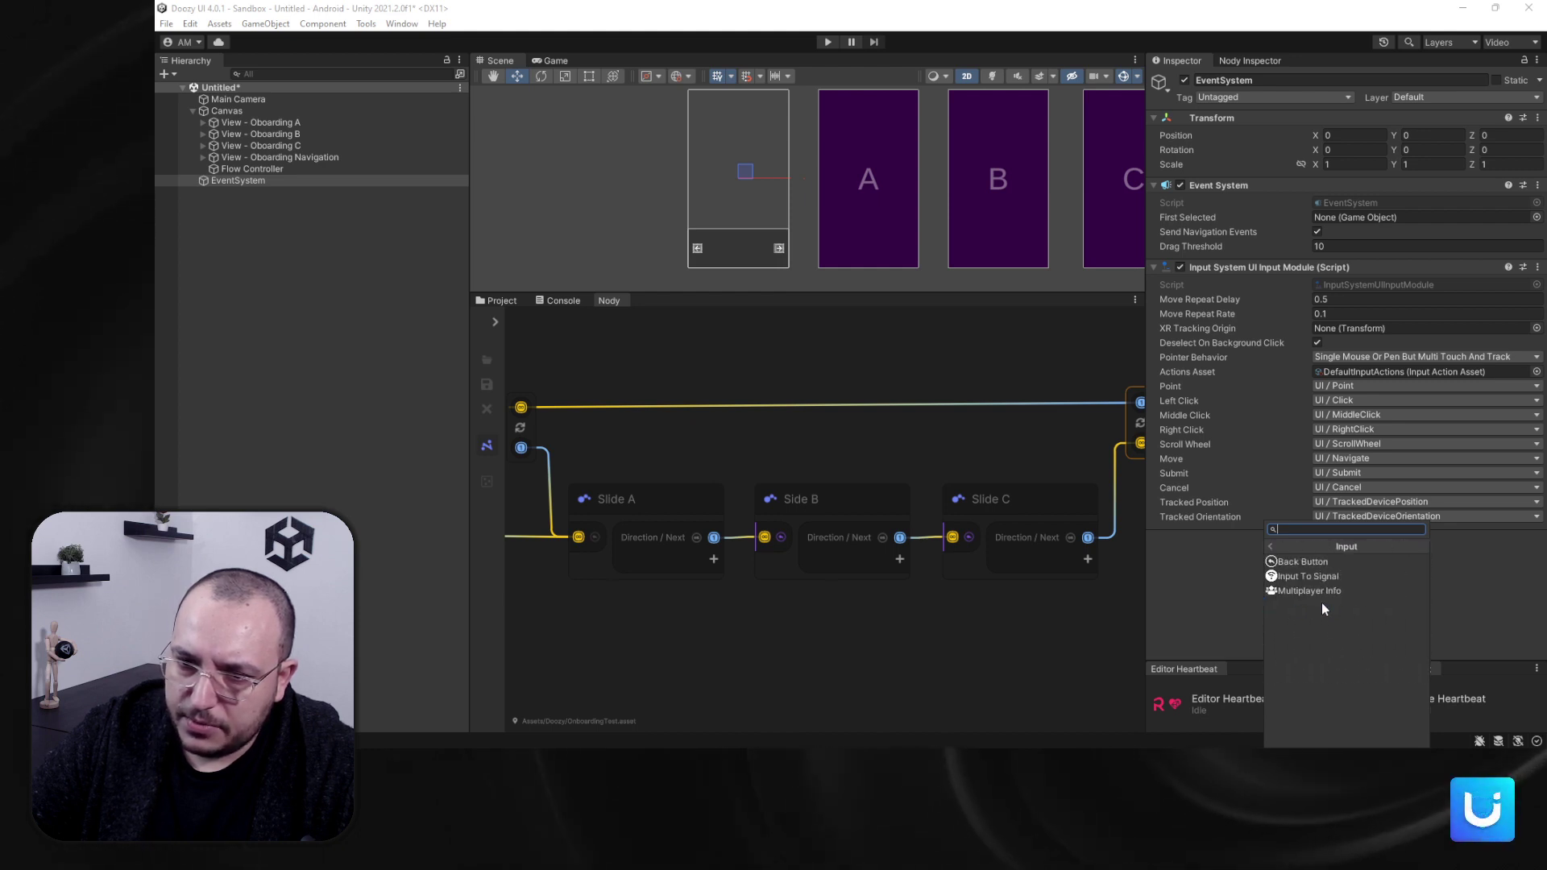
left_click(1331, 577)
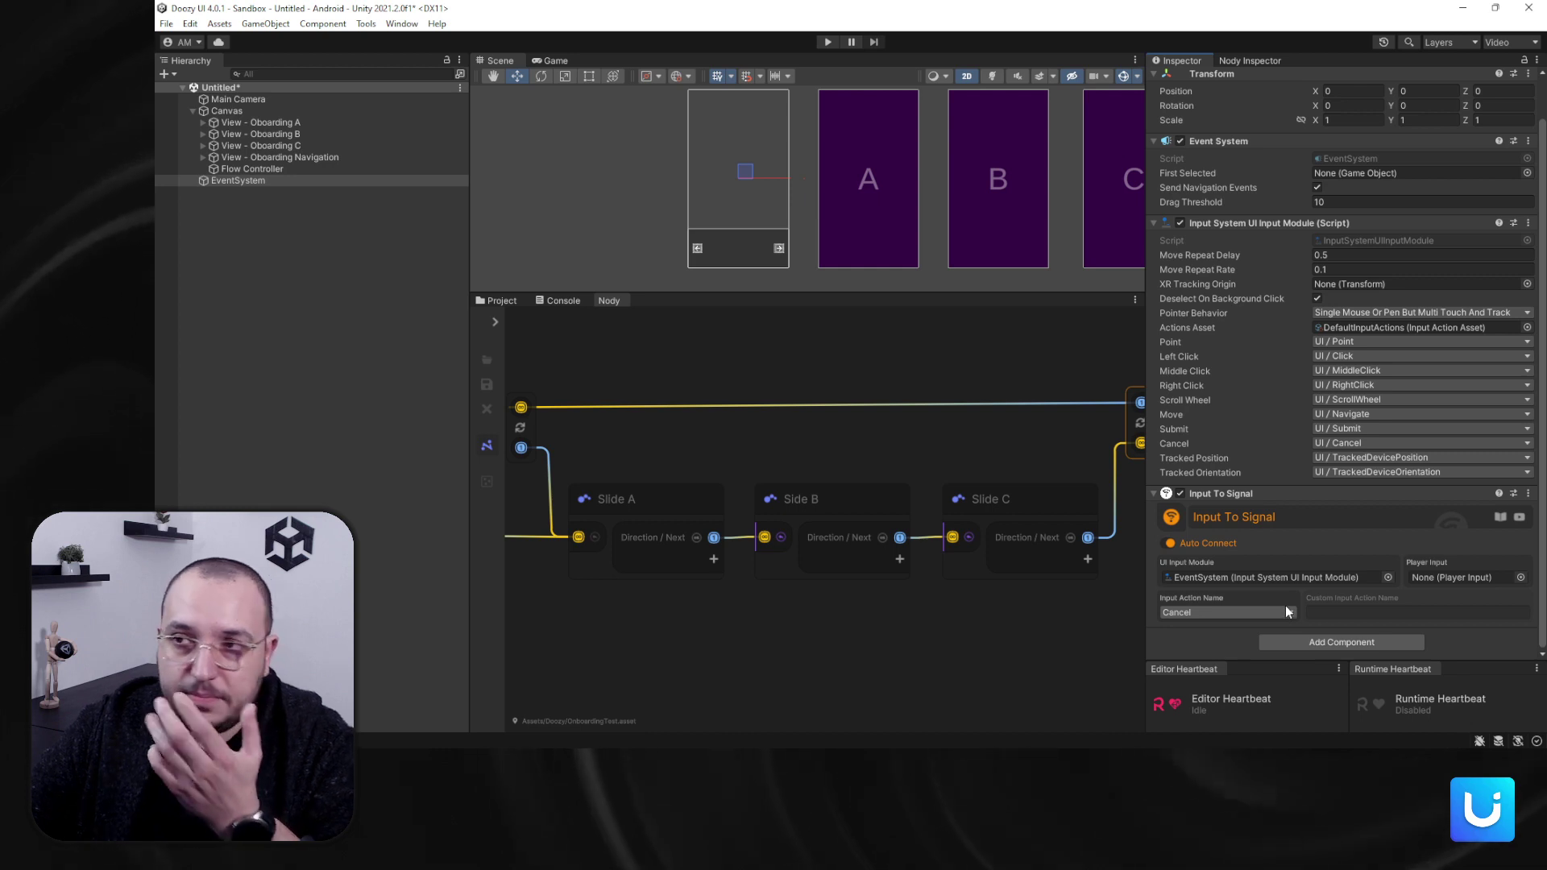
left_click(1231, 611)
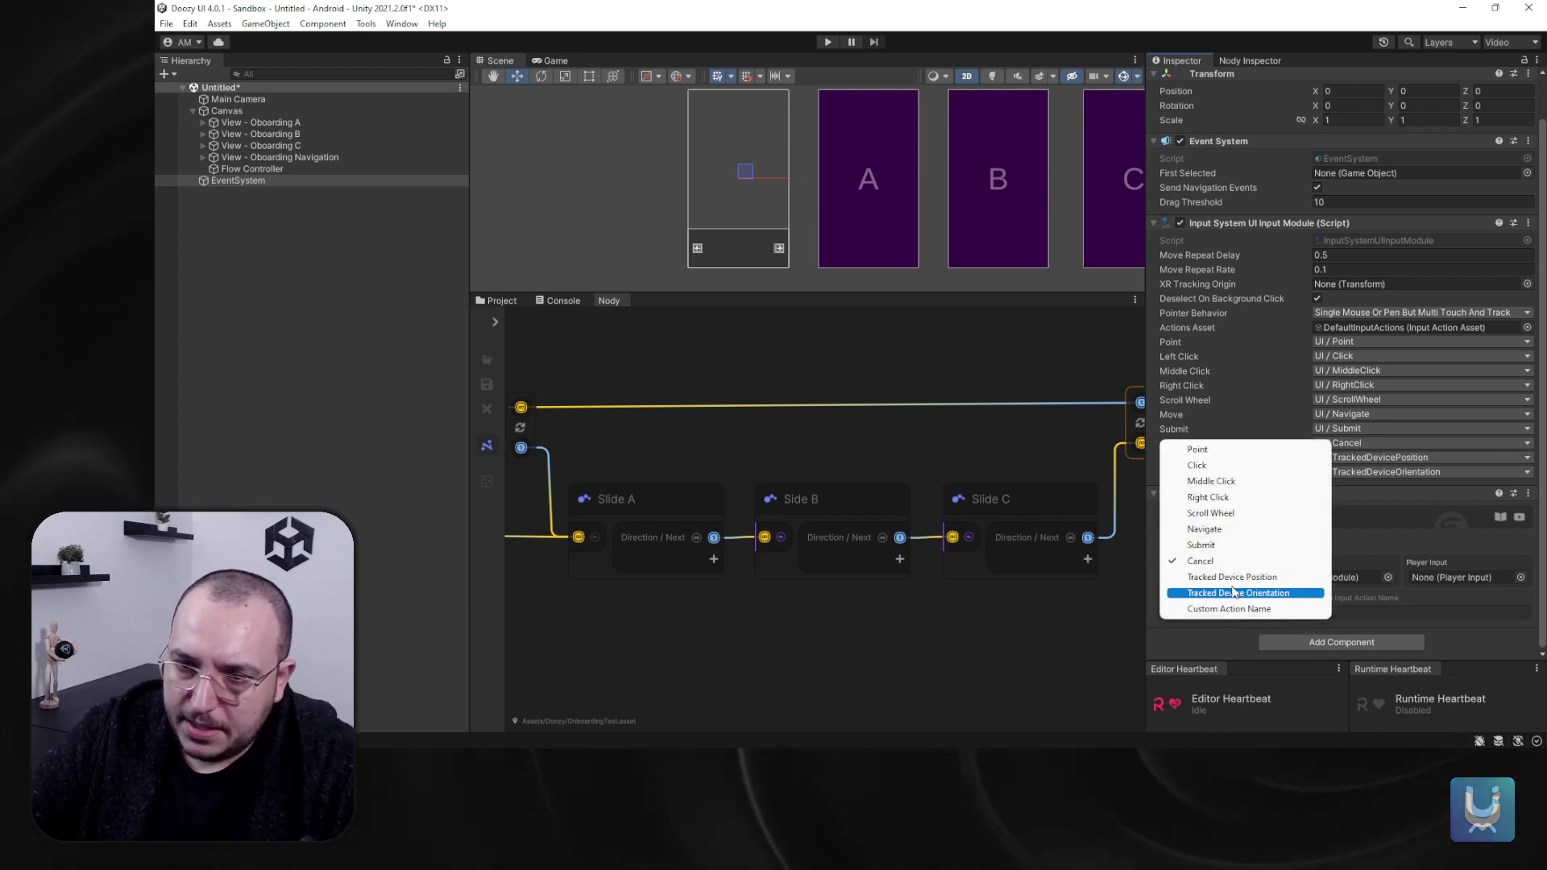
left_click(1237, 531)
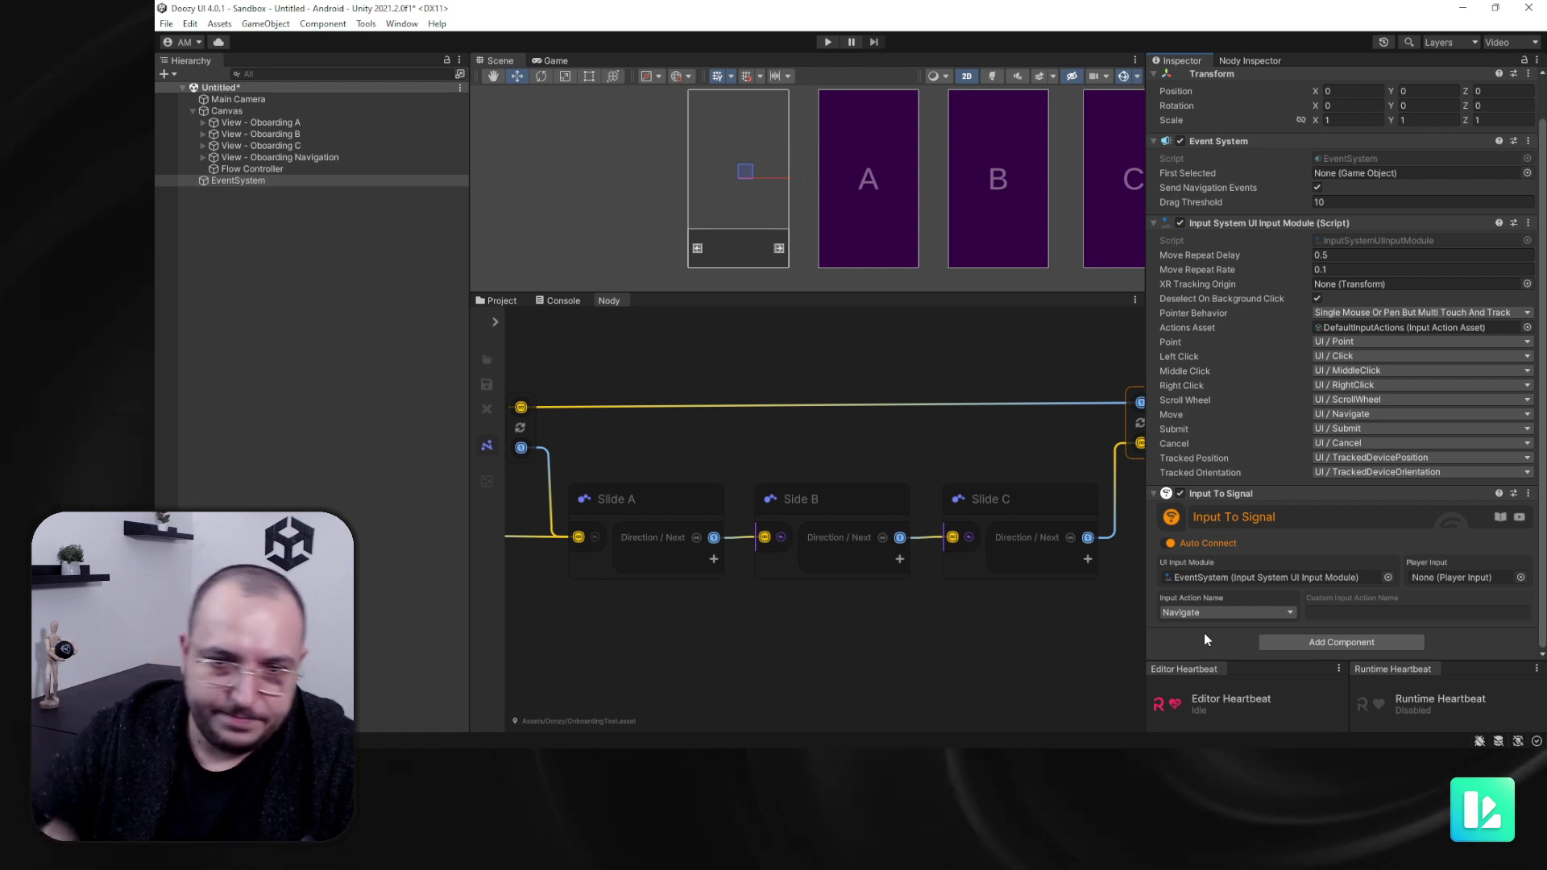
Step: Add a second output to the Slide A node and show the node's settings in the Nody Inspector
scroll(803, 622, "up", 3)
left_click(775, 466)
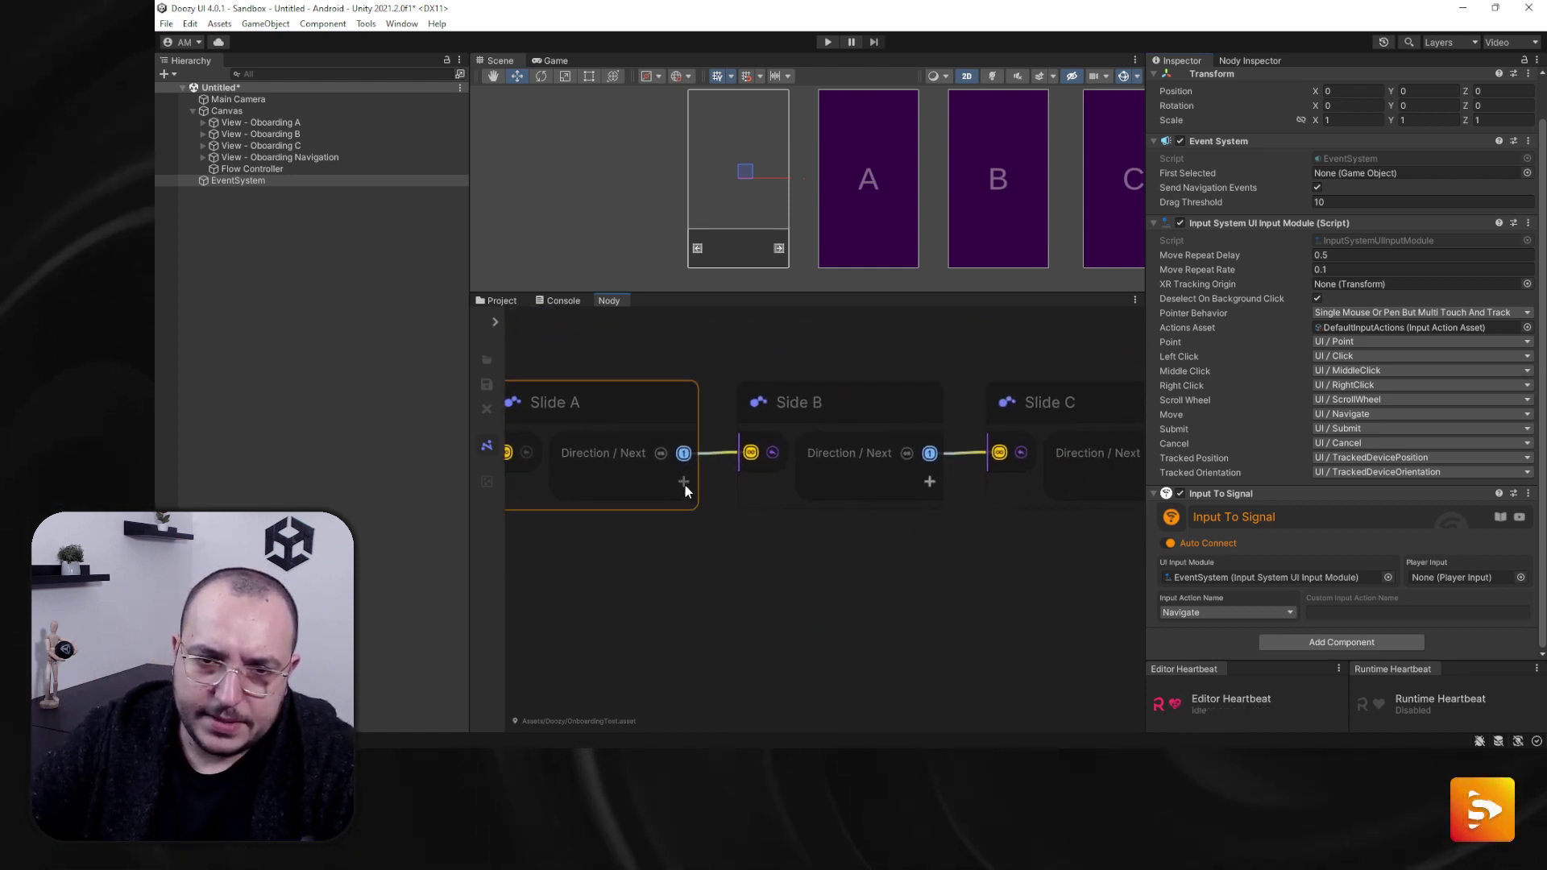
left_click(684, 483)
left_click(1262, 63)
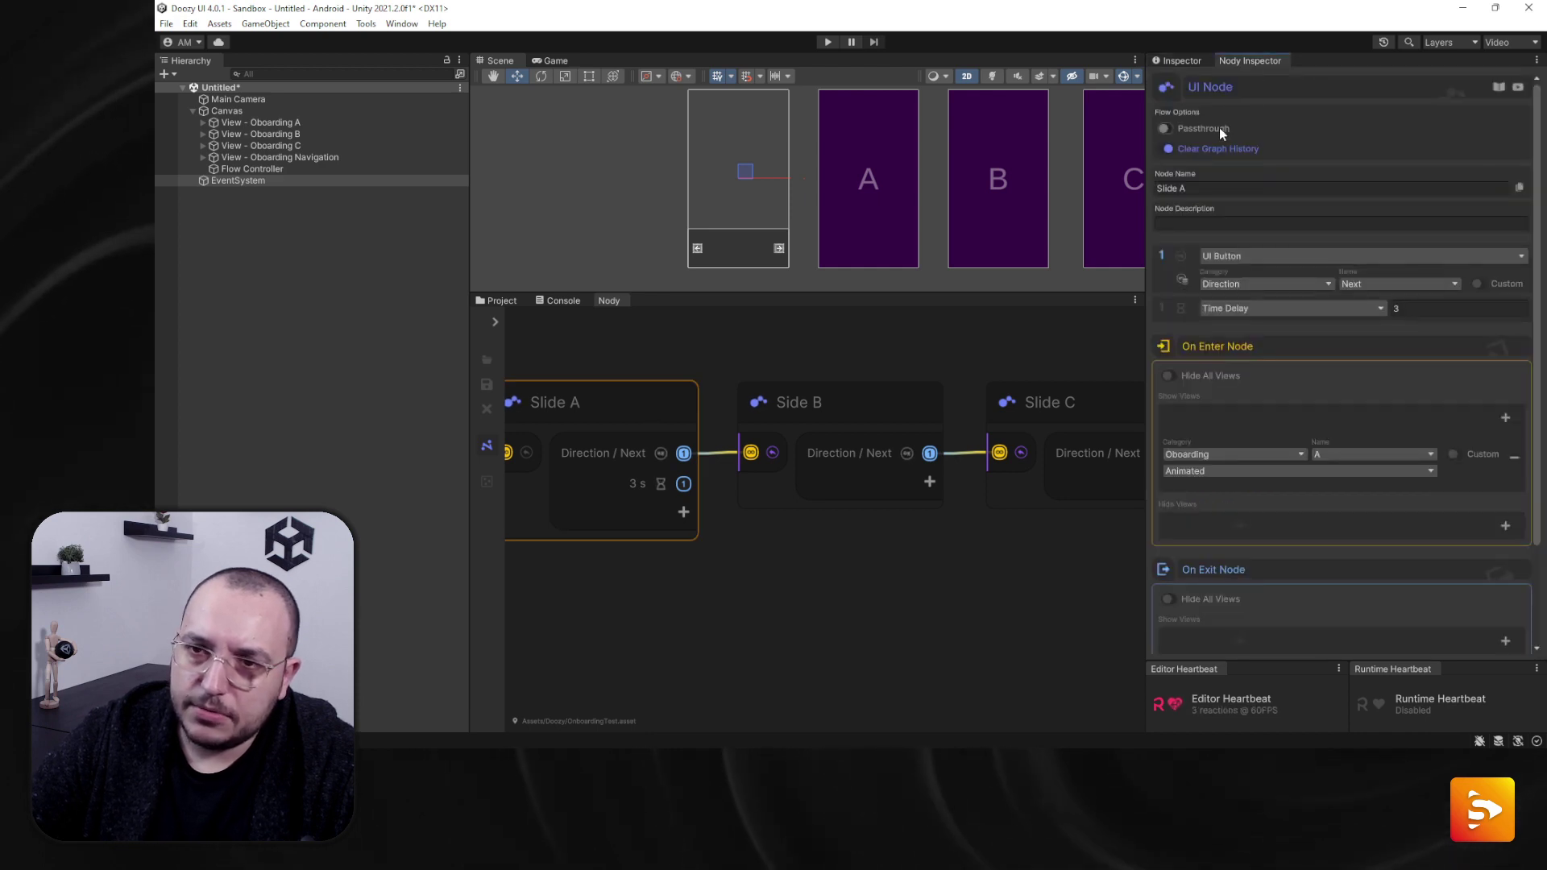
Step: Spread out the flow graph by moving the end pivot, Slide C and Side B nodes farther apart
scroll(922, 438, "down", 5)
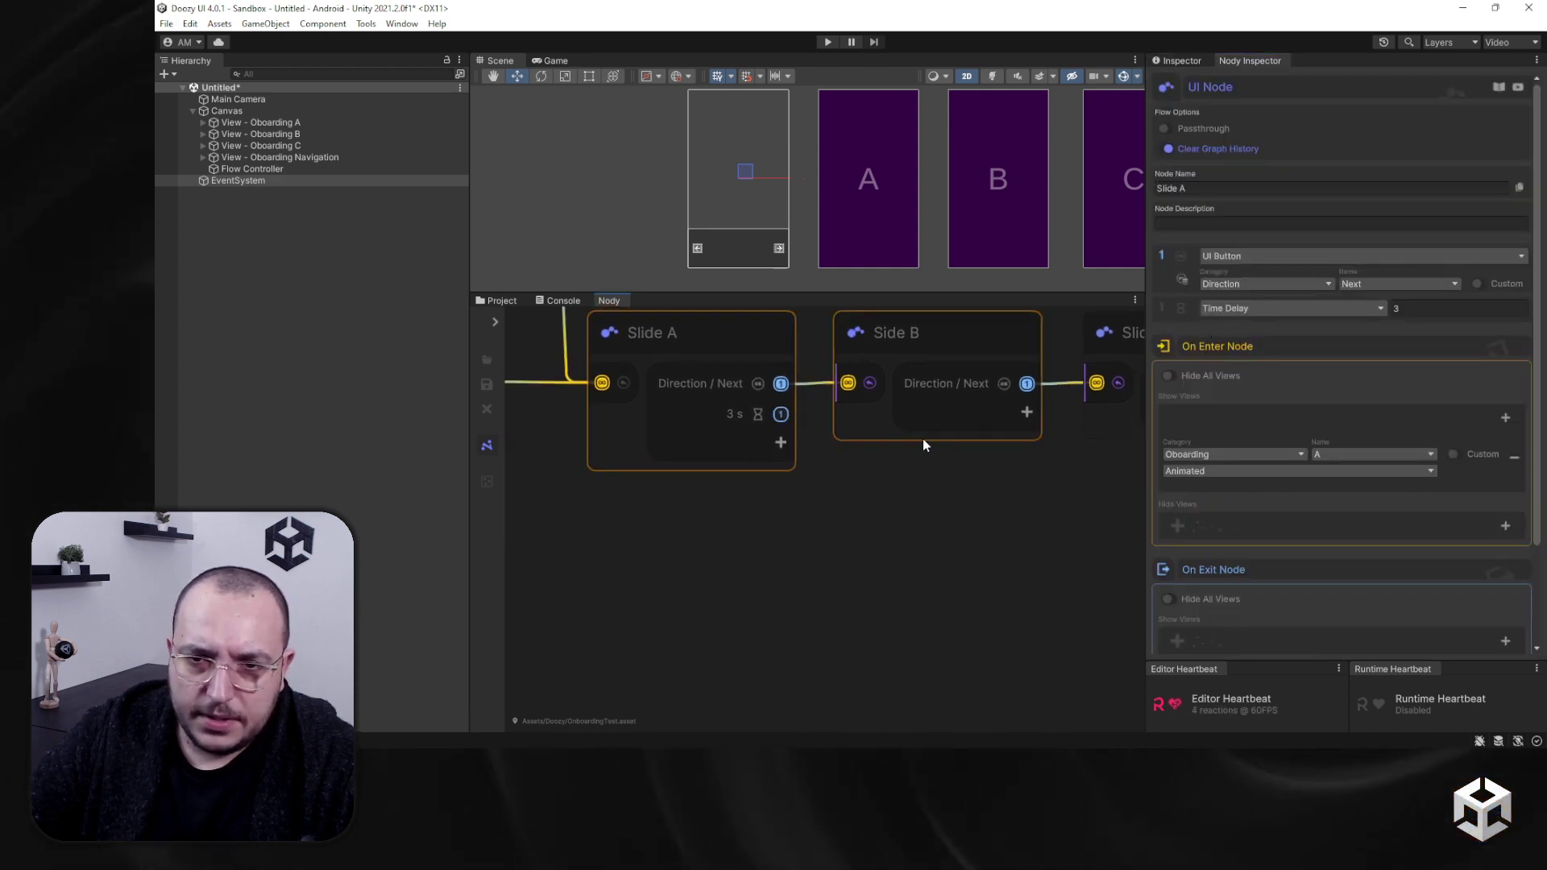
left_click_drag(671, 476, 959, 589)
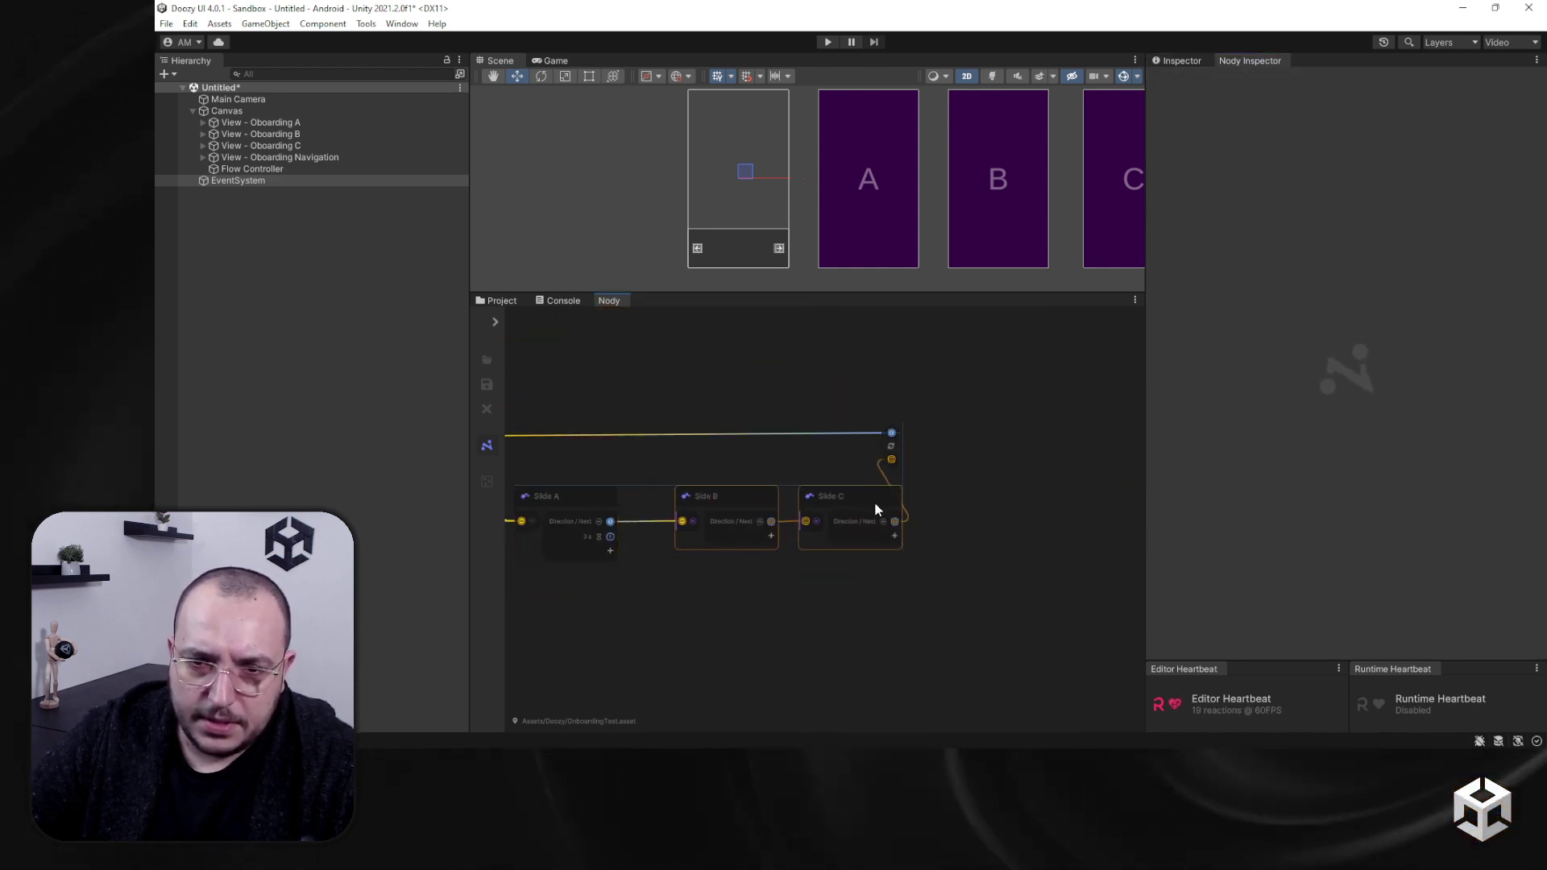
left_click_drag(903, 445, 968, 452)
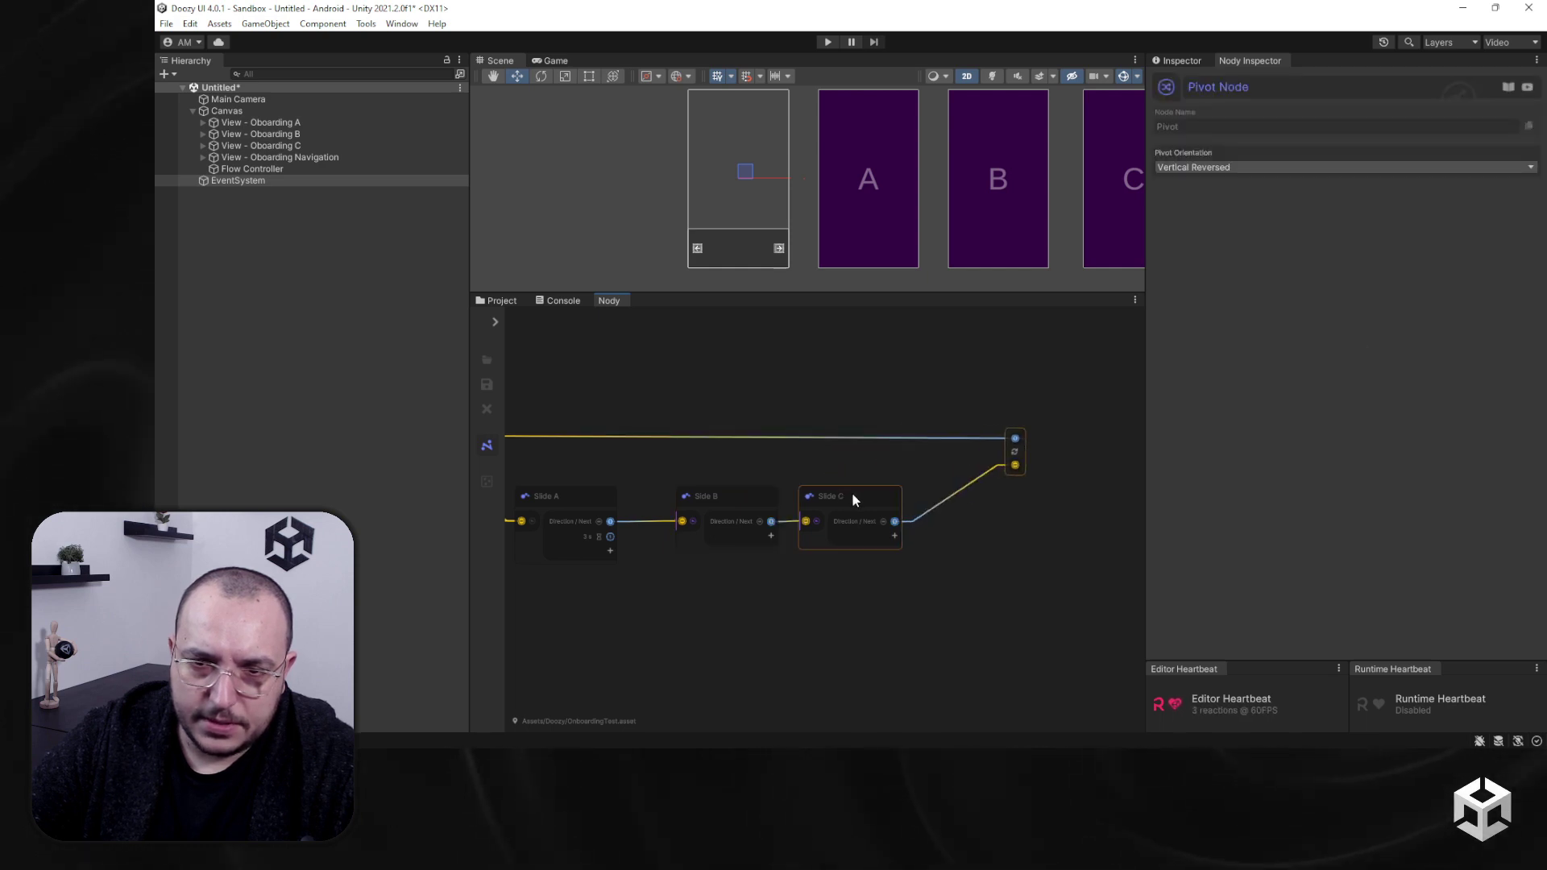
left_click_drag(853, 495, 906, 494)
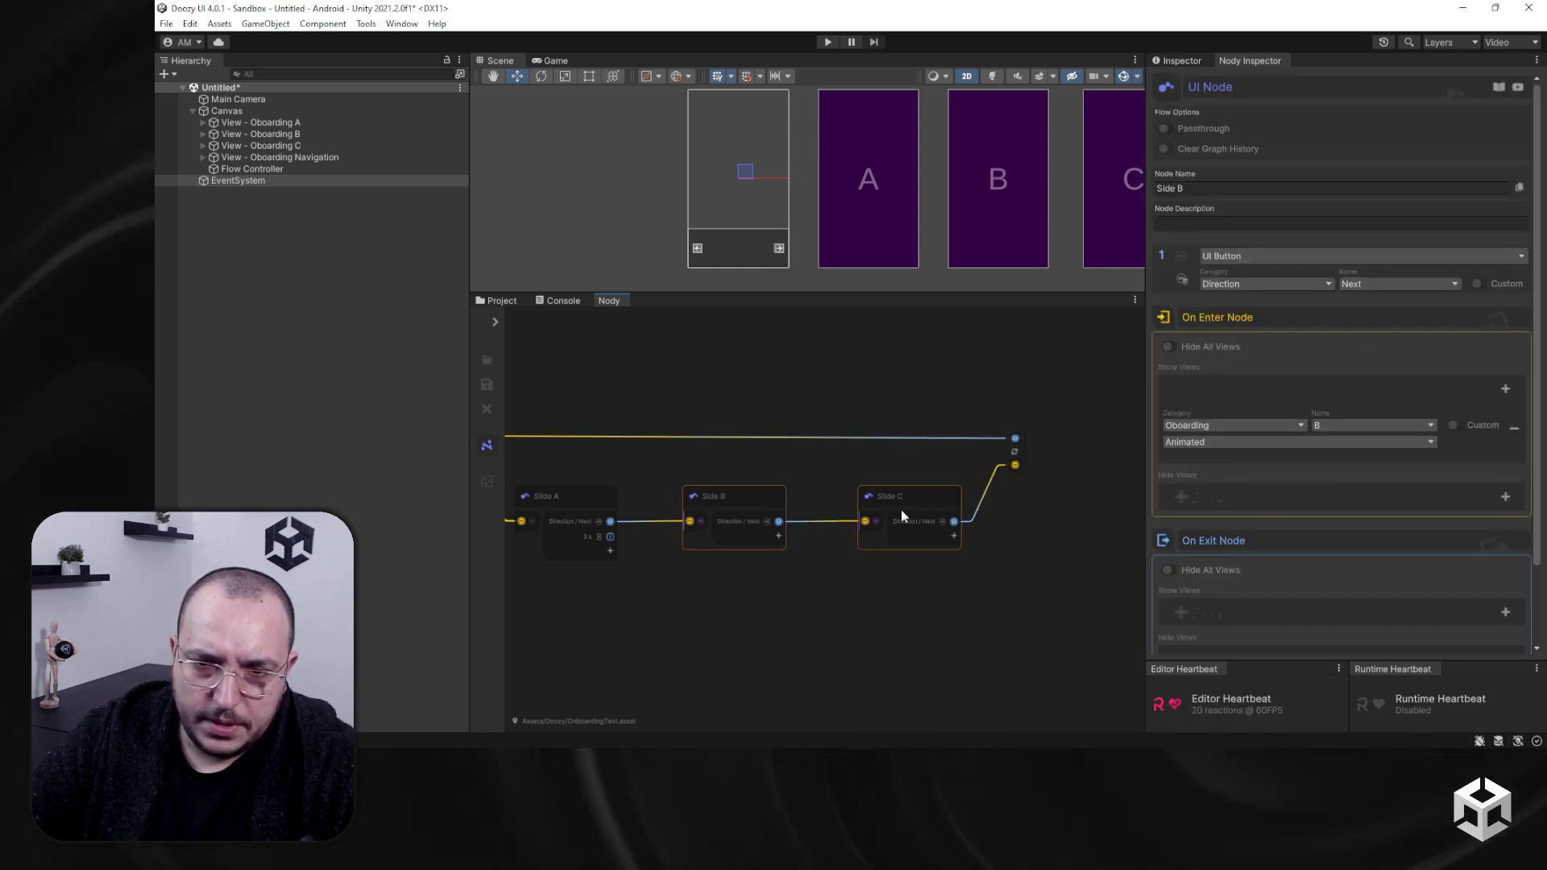
Step: Make Slide A's second output a Signal with custom category Navigate and name Right, and connect it to the Side B node
scroll(611, 574, "up", 3)
middle_click_drag(610, 577, 708, 546)
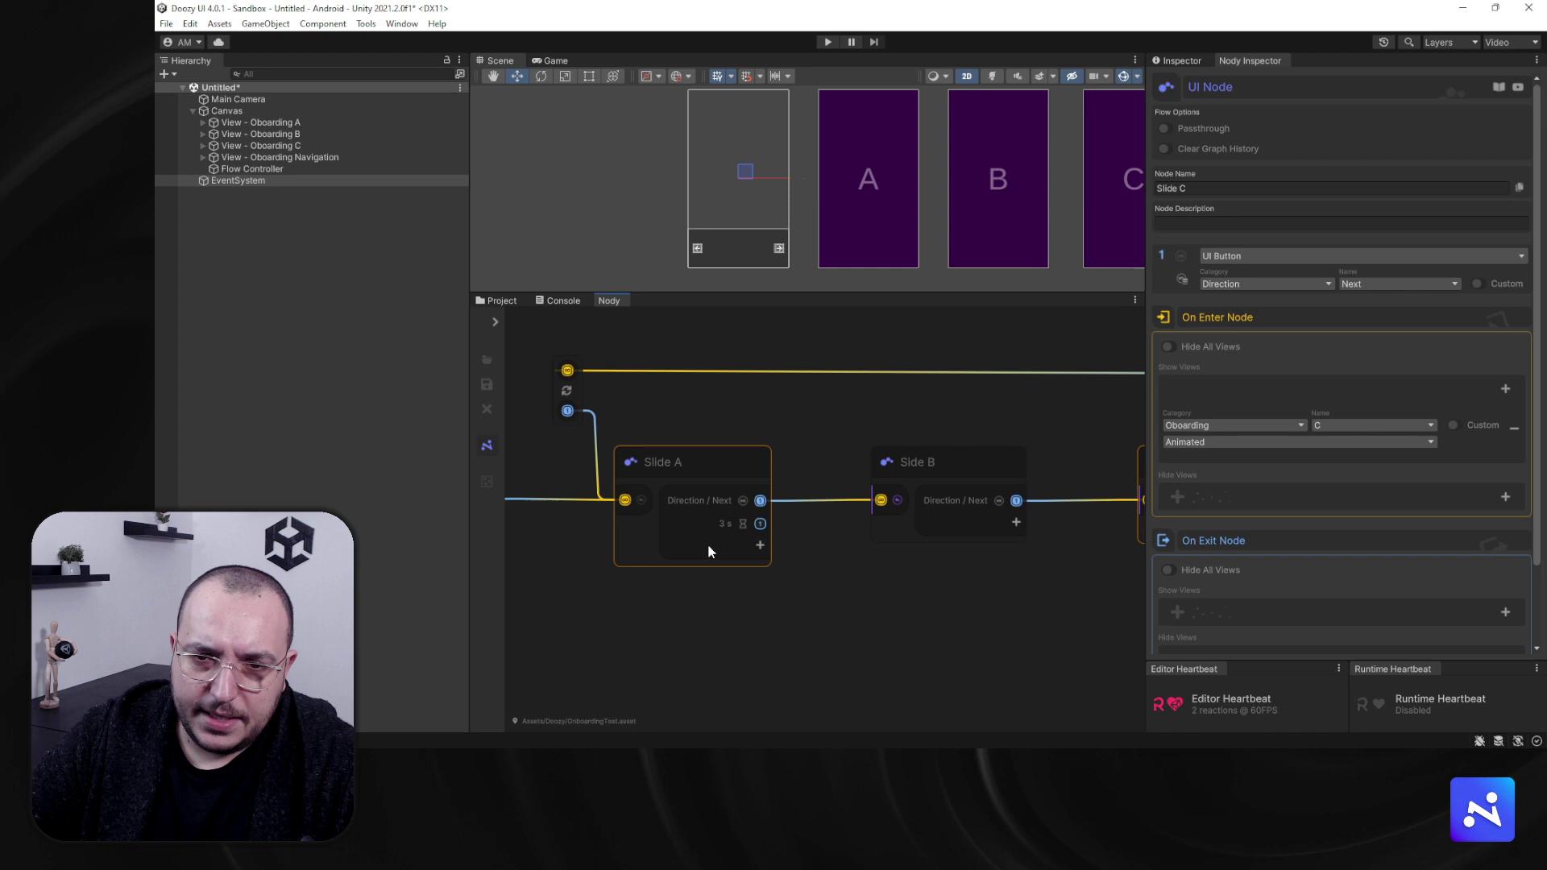
left_click(699, 456)
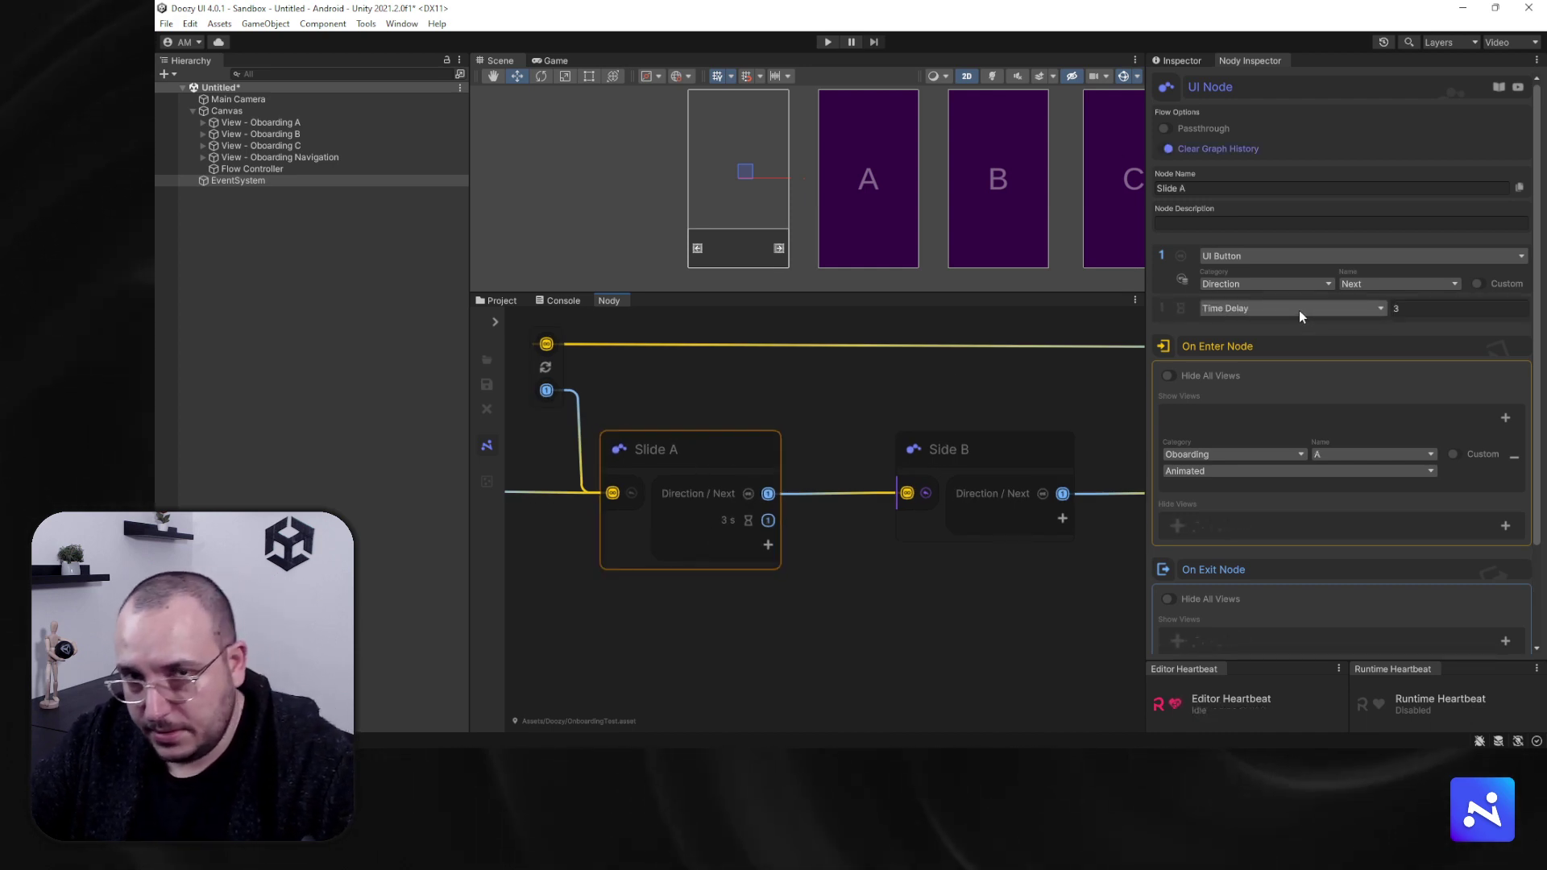
left_click(1299, 311)
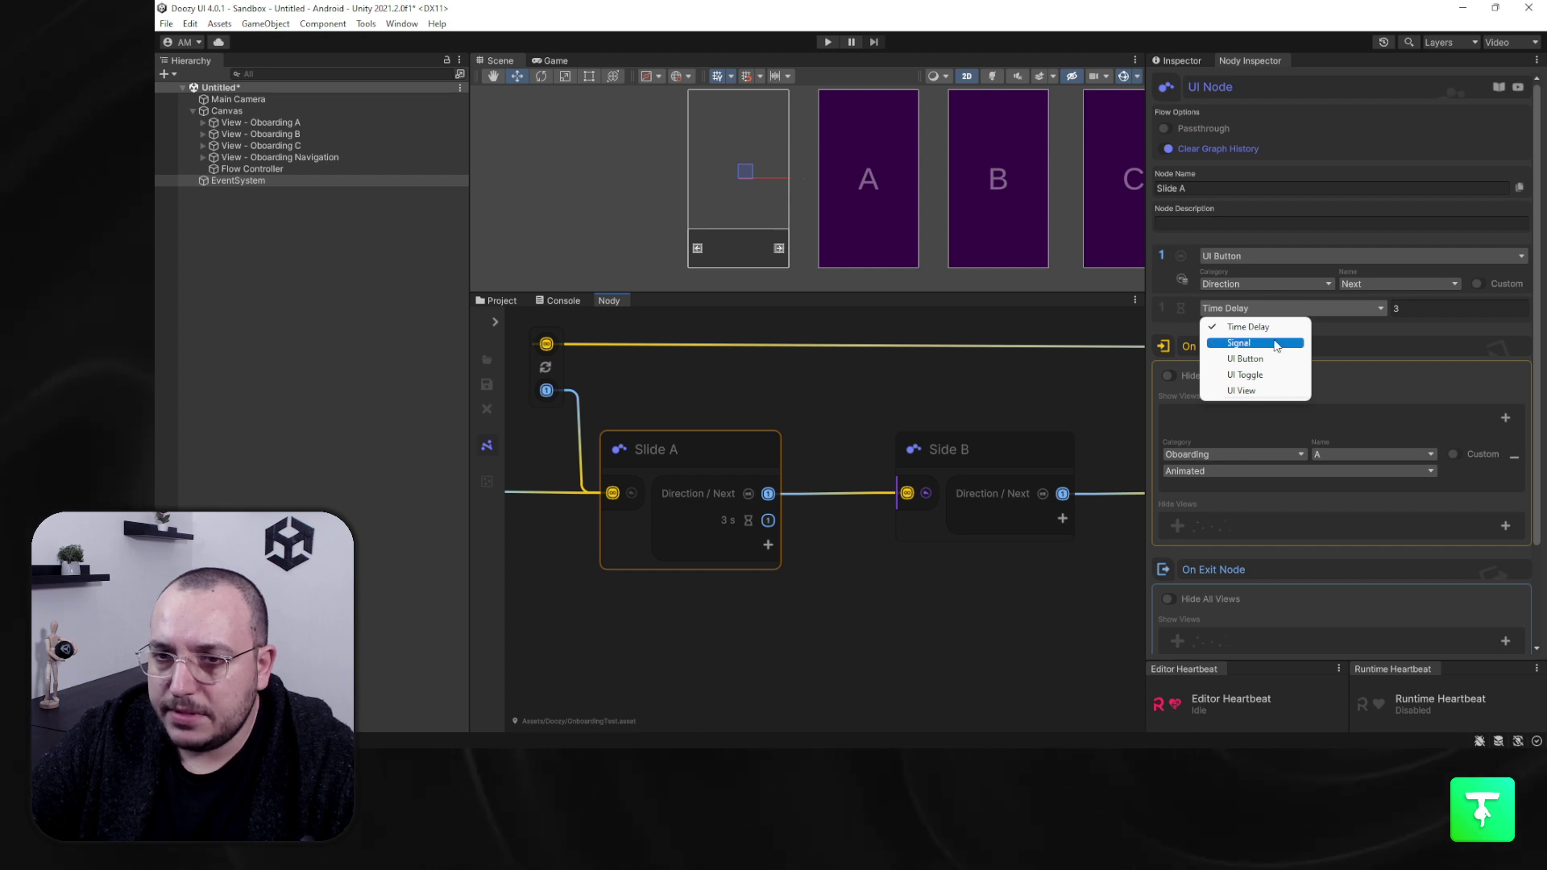
left_click(1275, 343)
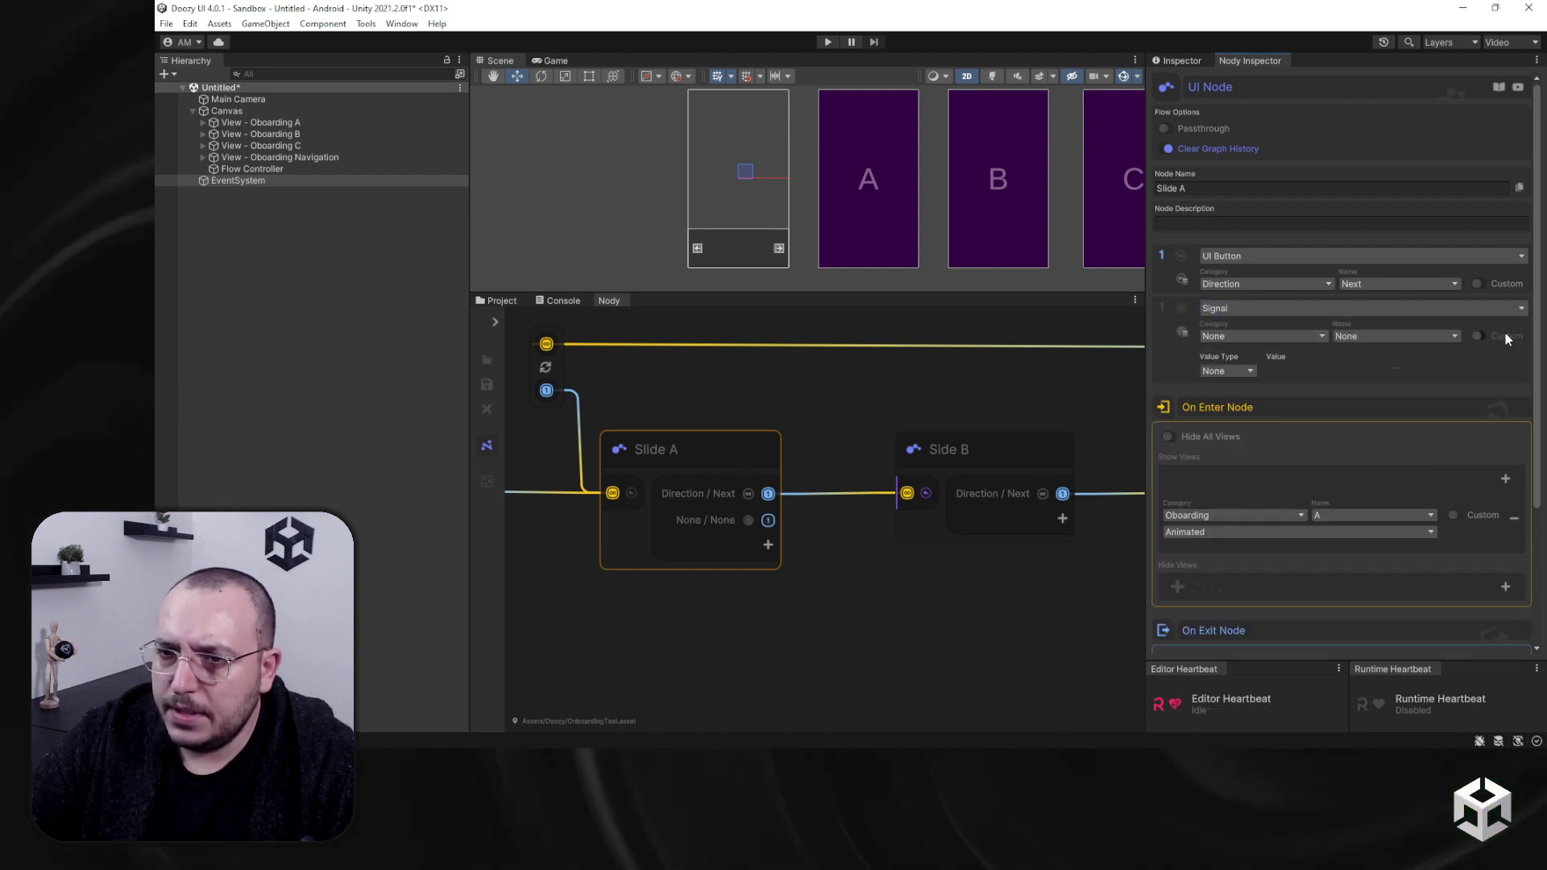
left_click(1505, 335)
left_click(1291, 337)
type("Navigate")
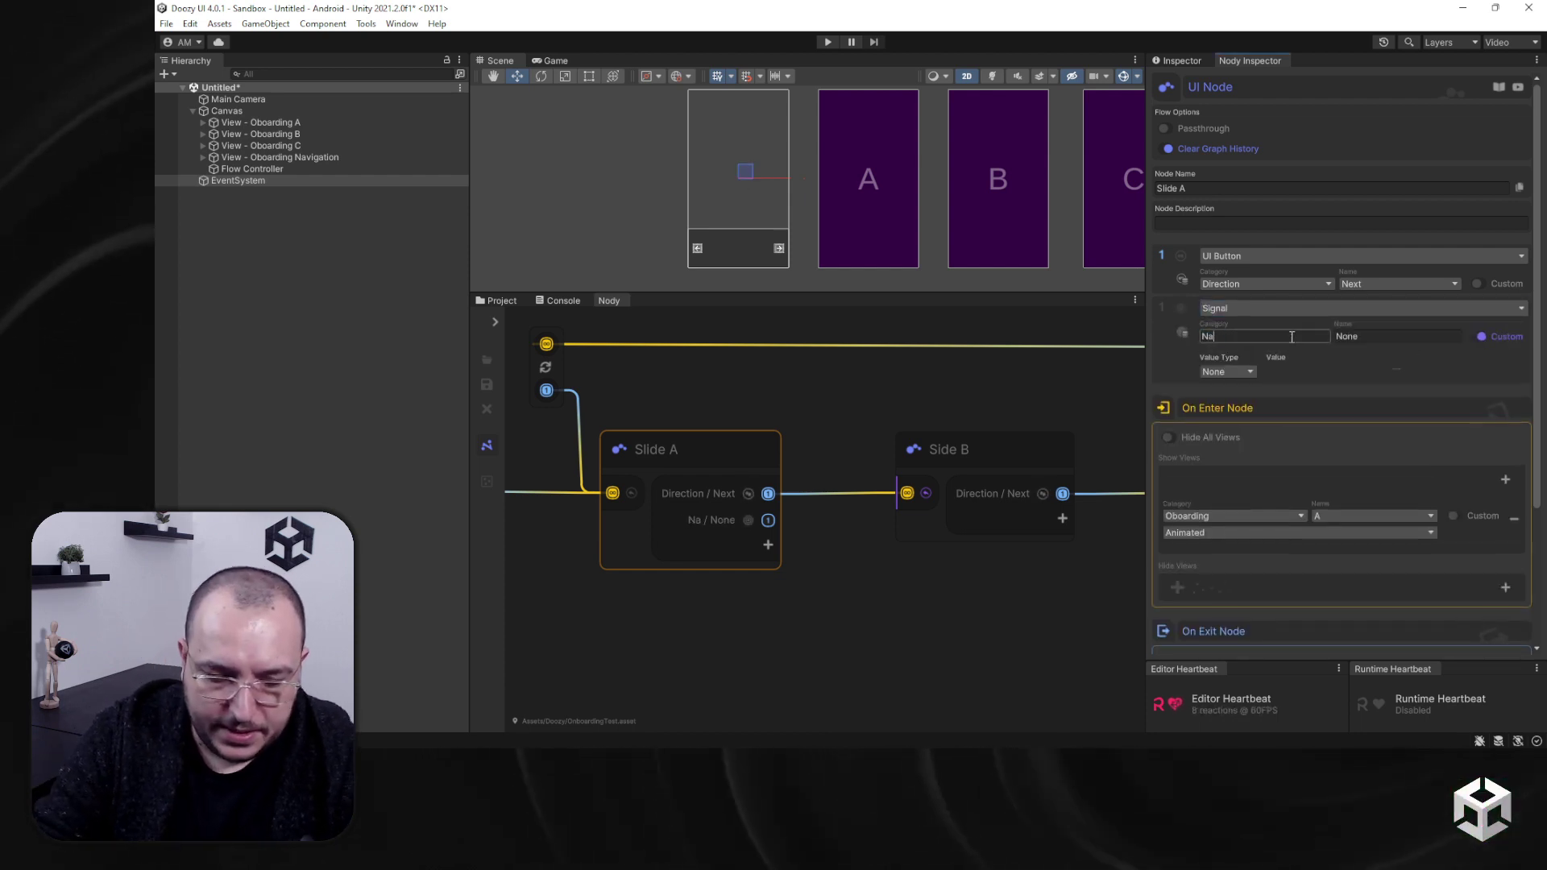
type("Right")
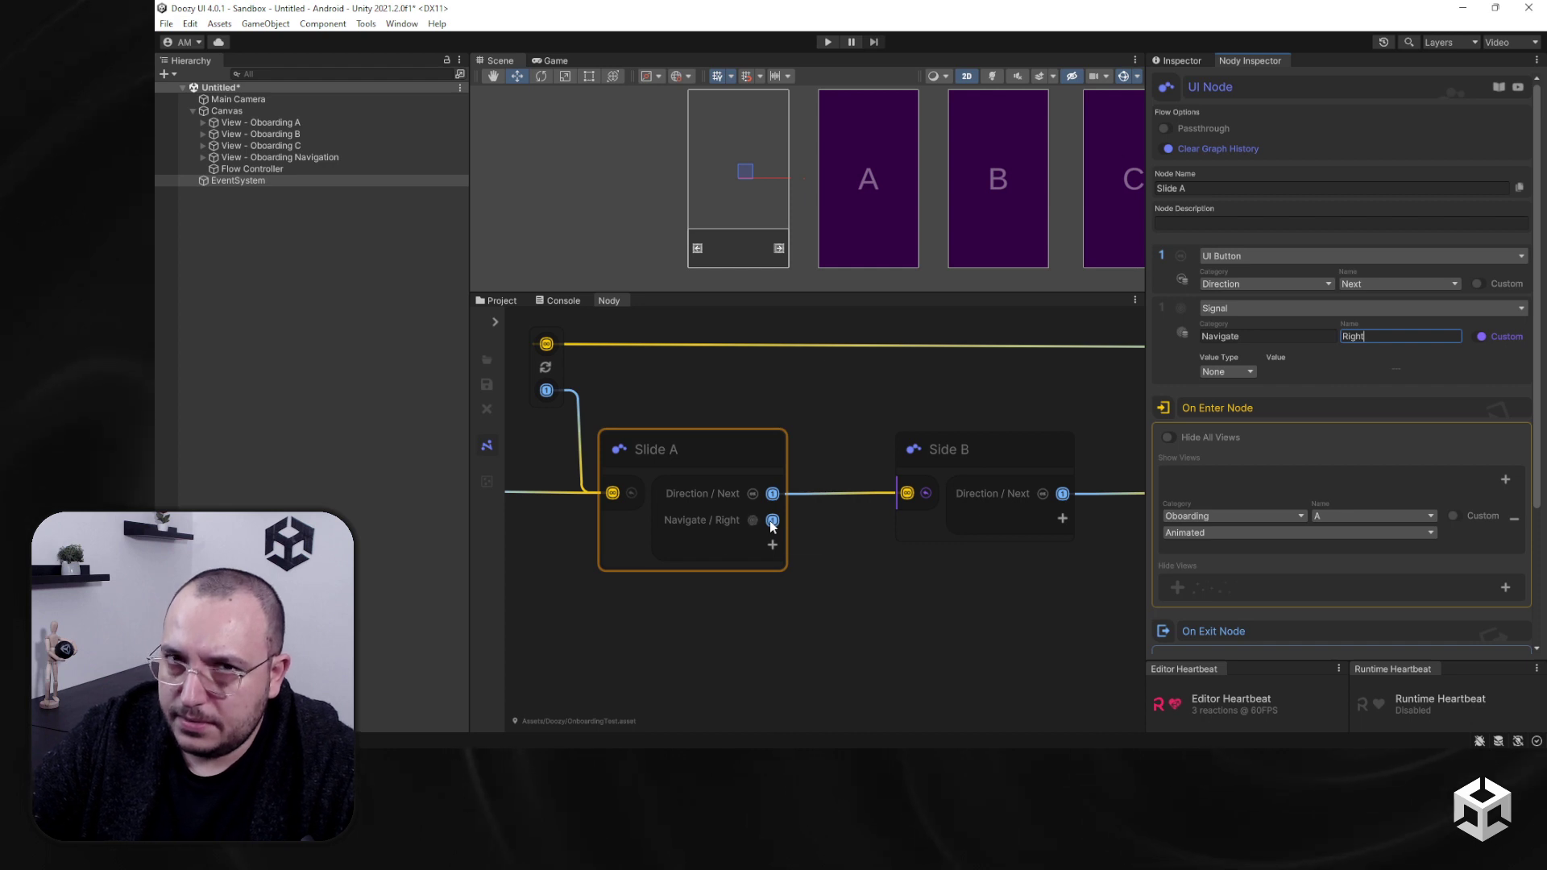
left_click_drag(774, 521, 907, 494)
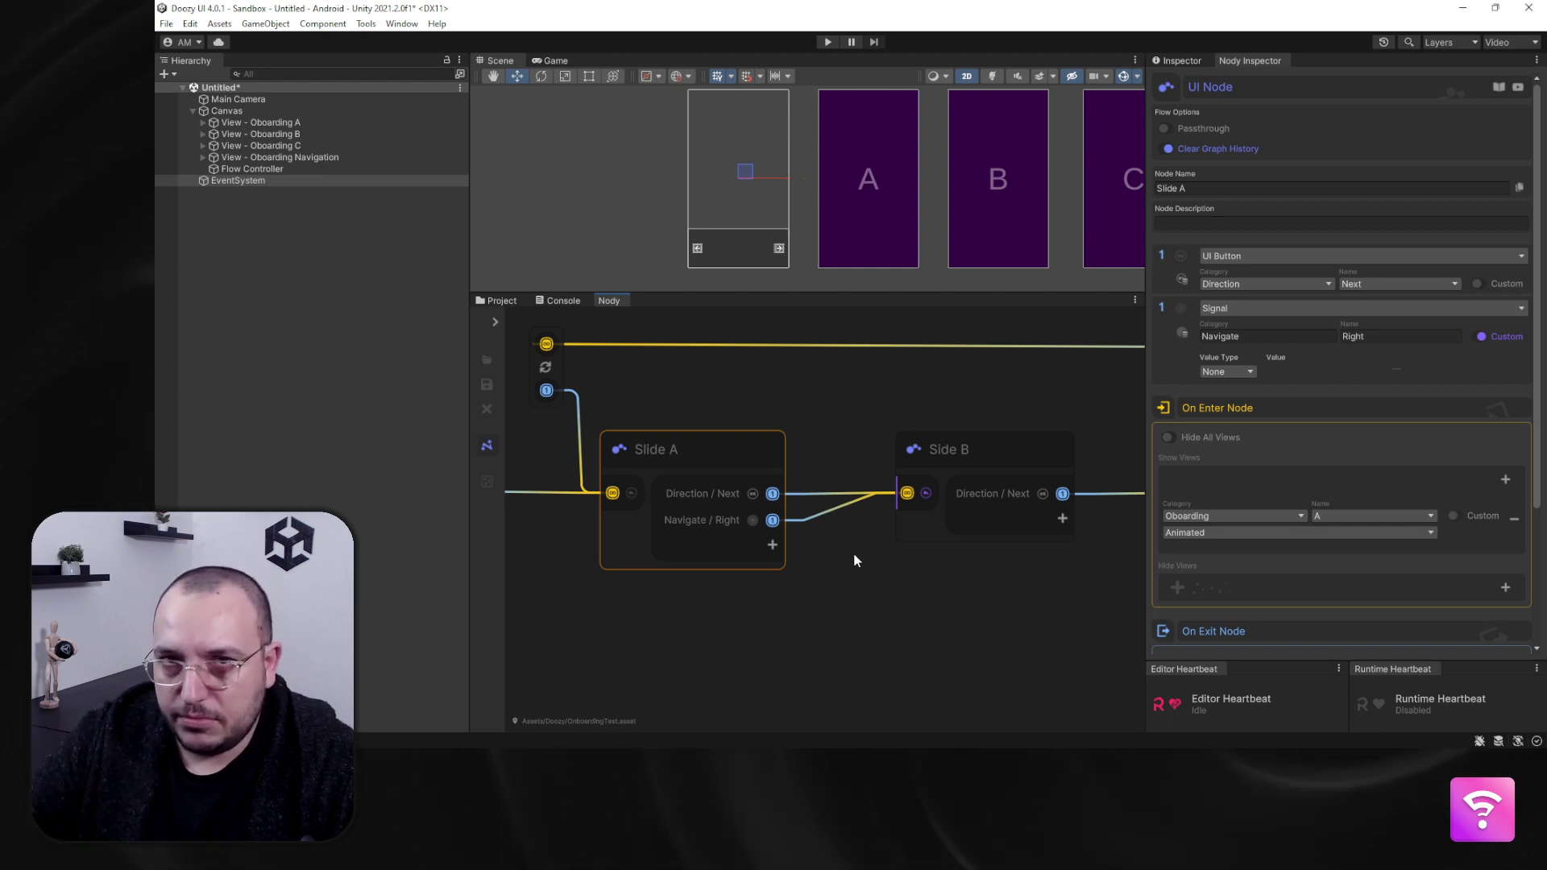
Step: Add a second output to the Side B node as a Signal with custom category Navigate and name Right
middle_click_drag(850, 553, 810, 553)
middle_click_drag(893, 577, 780, 581)
left_click(810, 443)
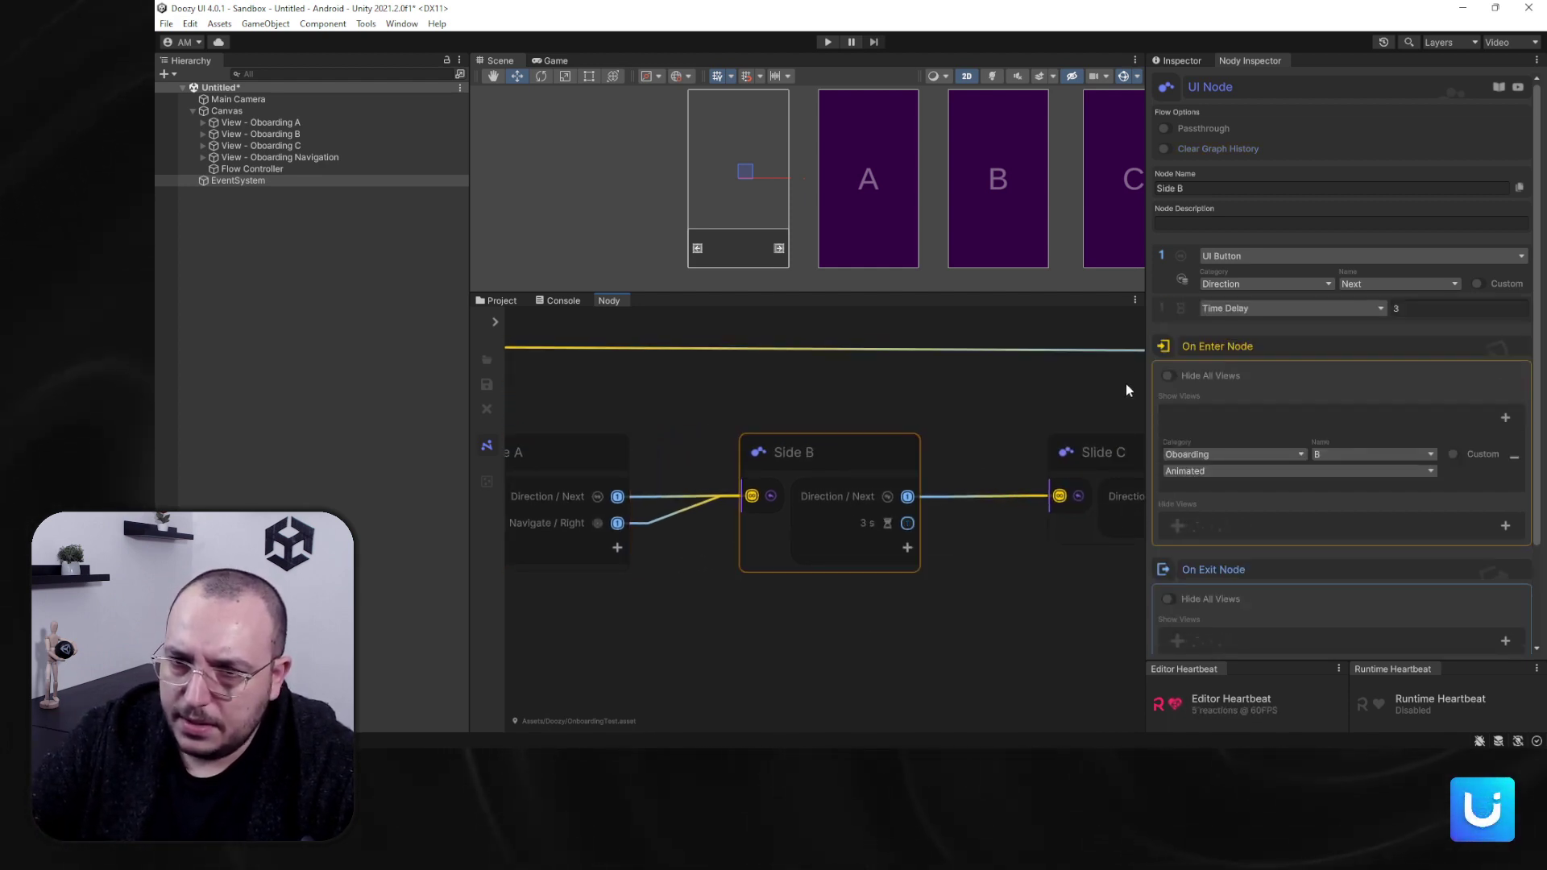
left_click(1249, 309)
left_click(1245, 342)
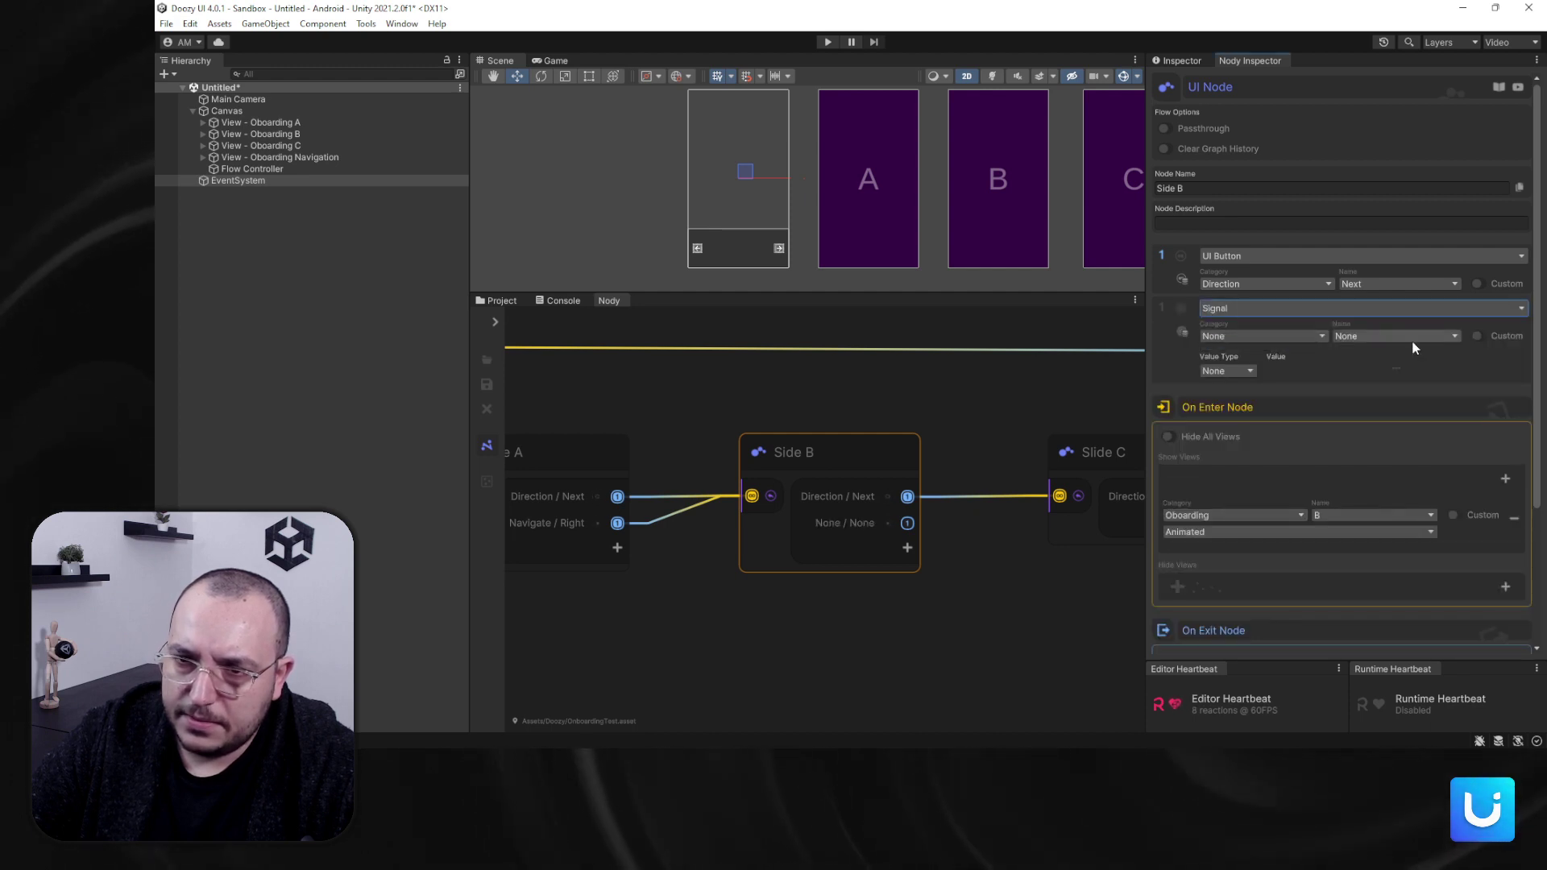
type("Navigate")
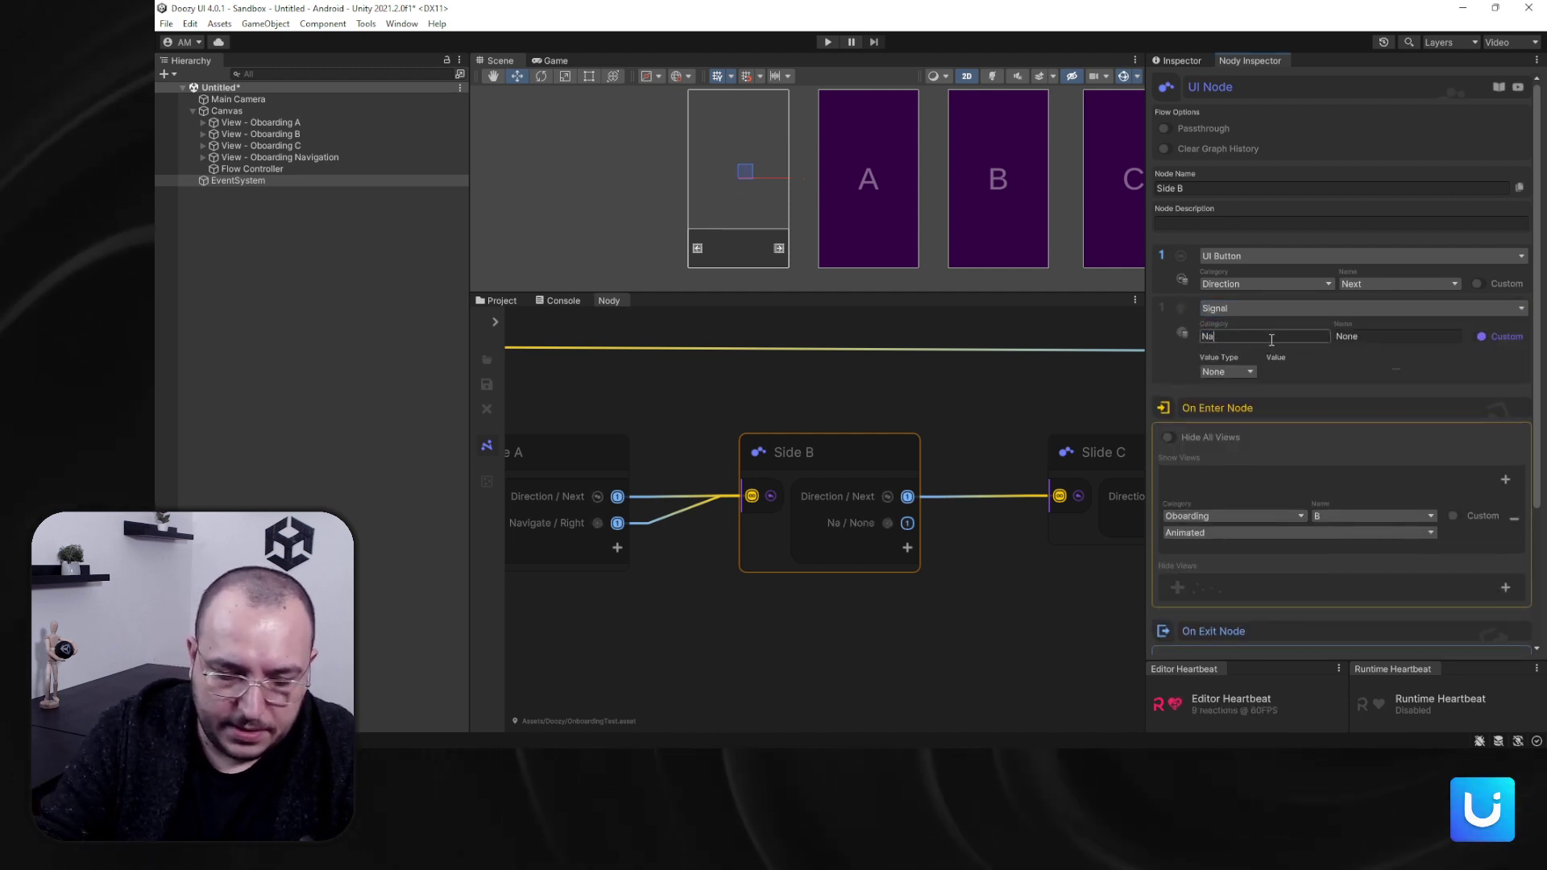
left_click(1384, 337)
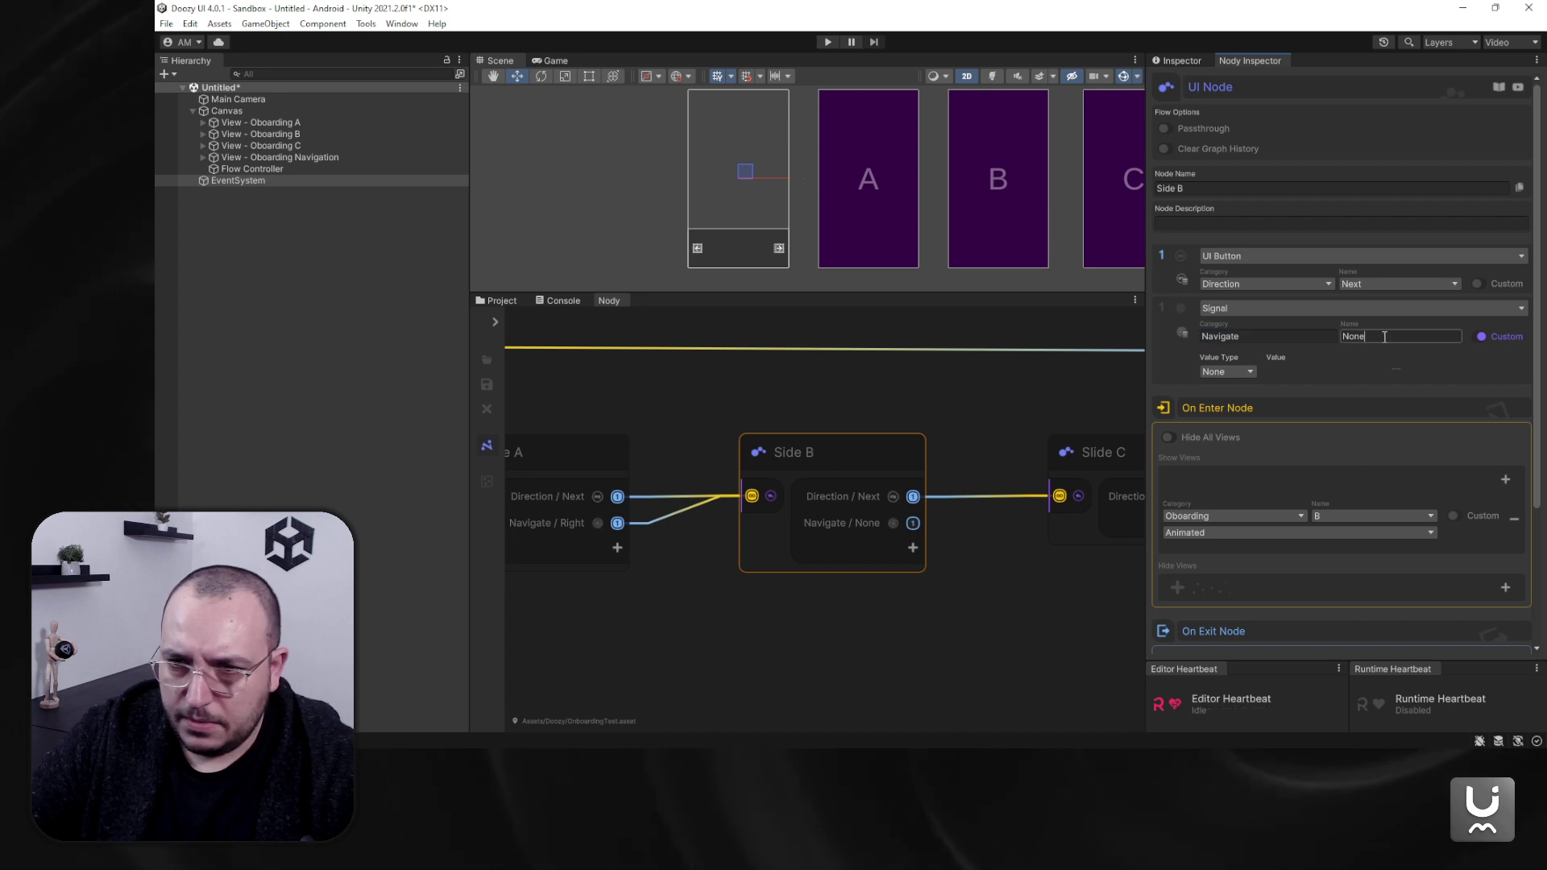
type("Right")
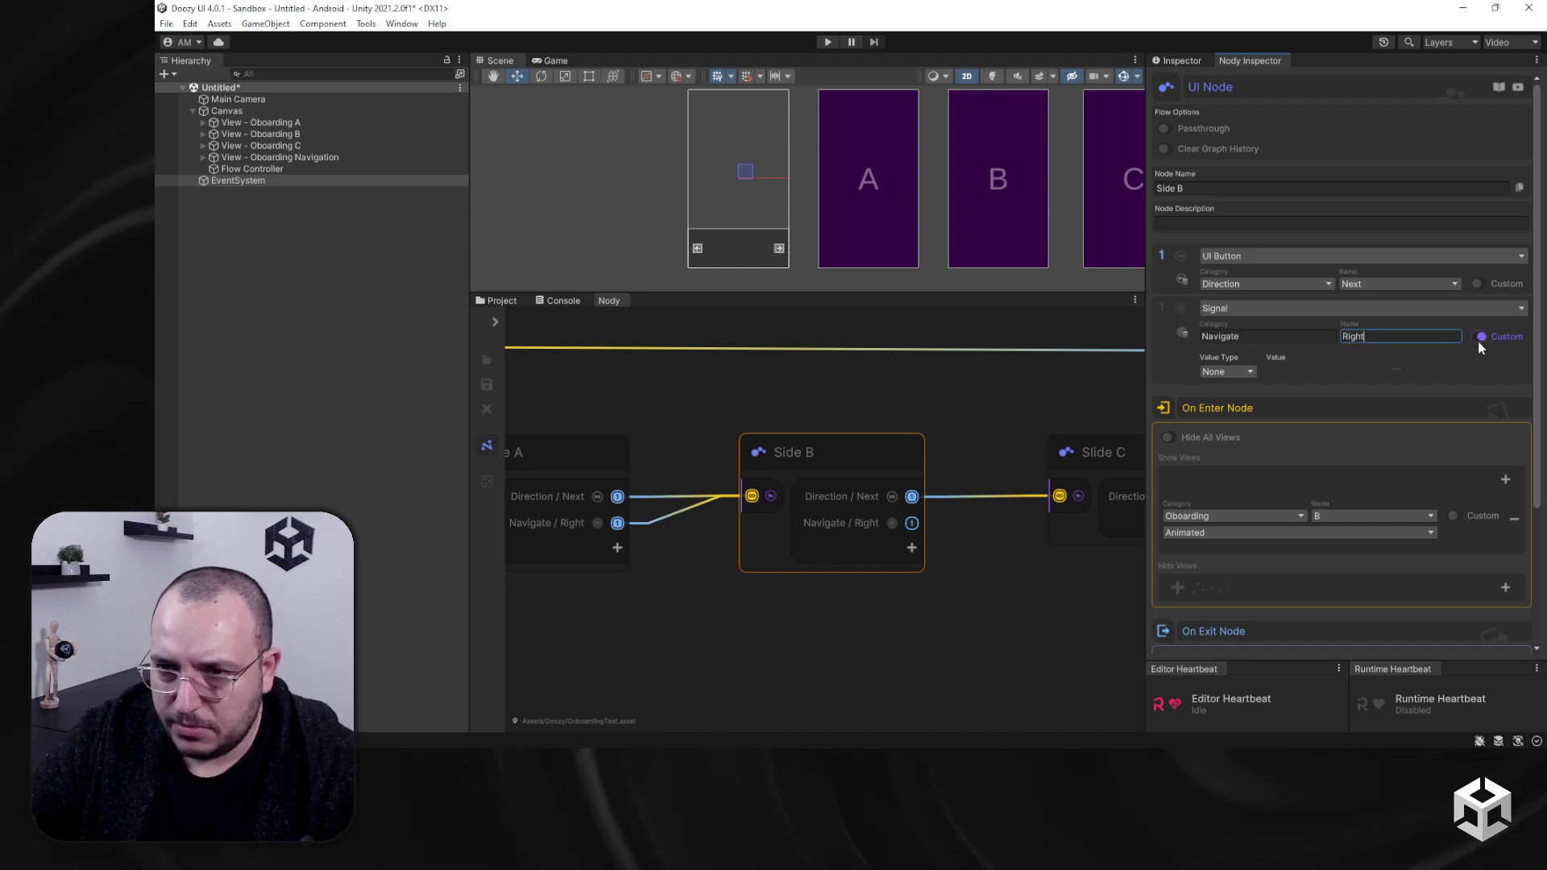
Step: Import the Navigate database into the Streams Database from the signal settings and close the database window
left_click(1183, 333)
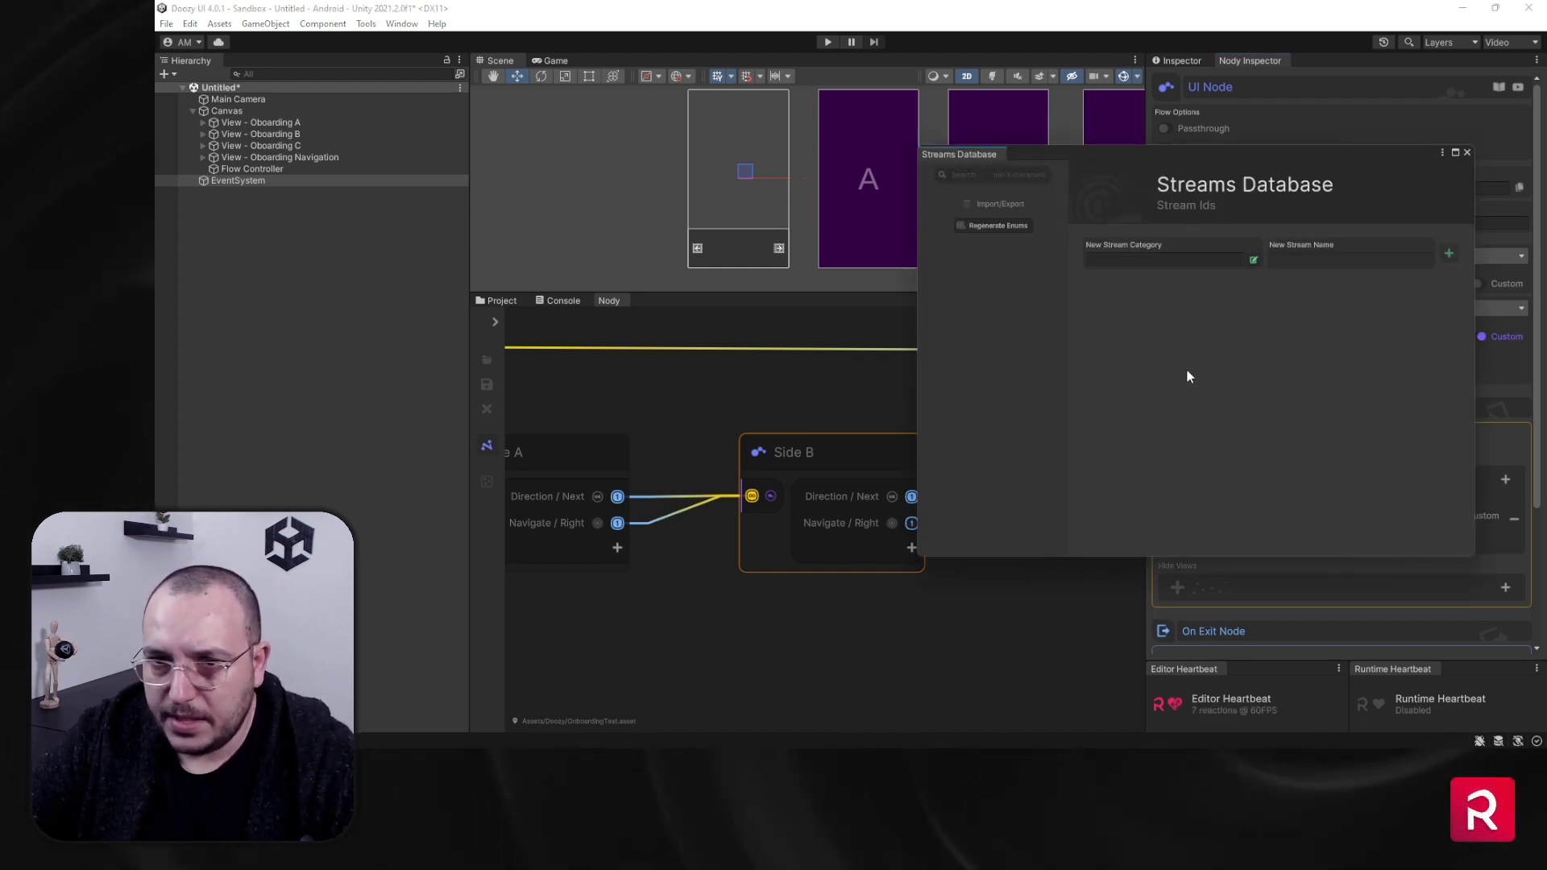
left_click_drag(1183, 155, 933, 217)
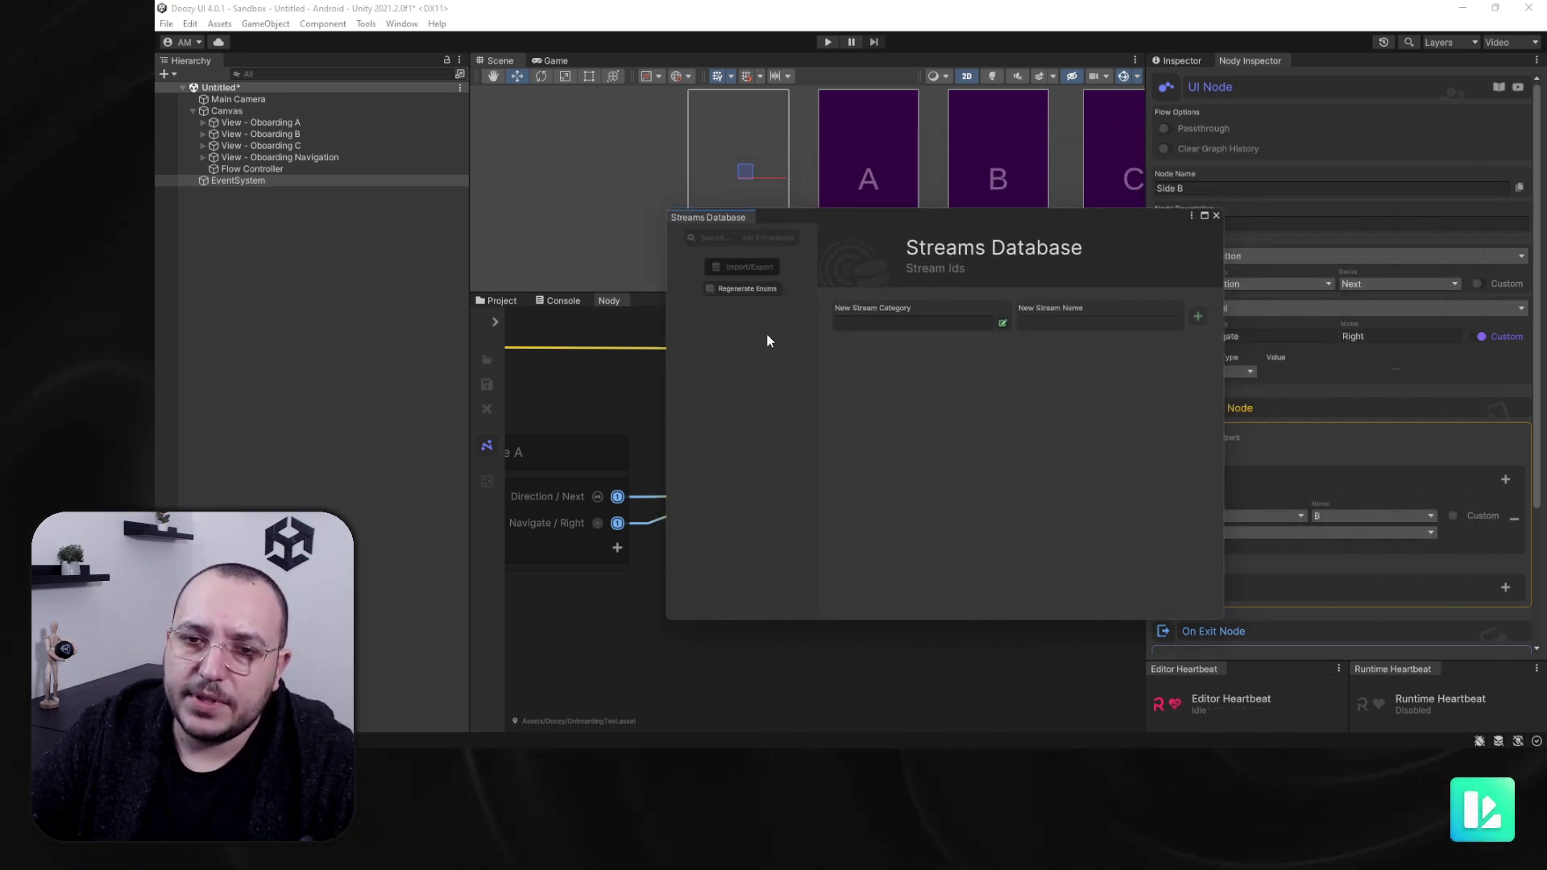
left_click(767, 269)
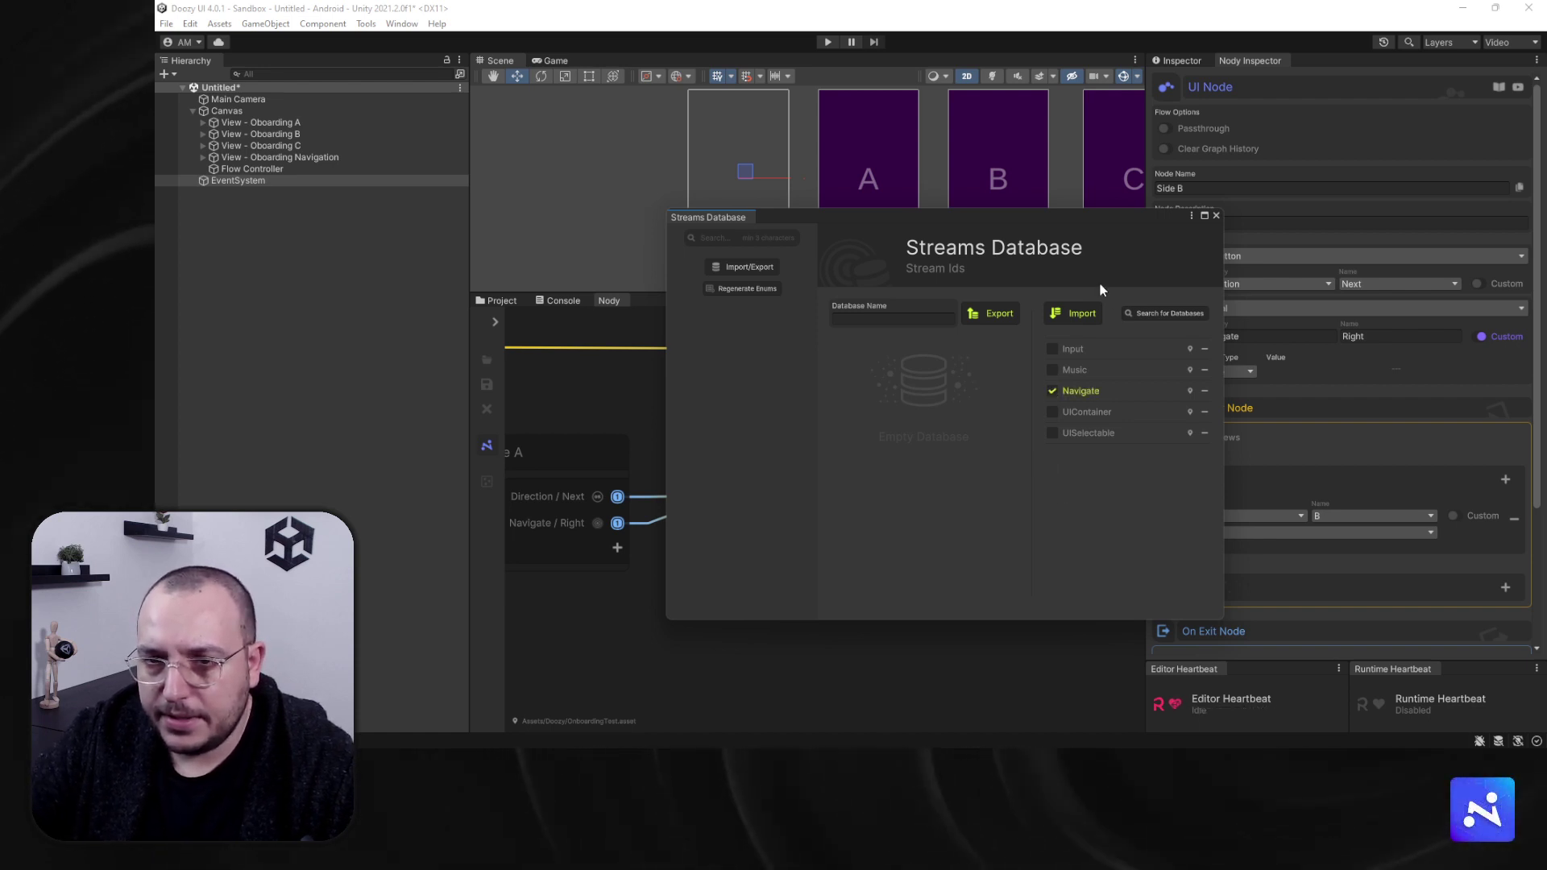
left_click(1074, 313)
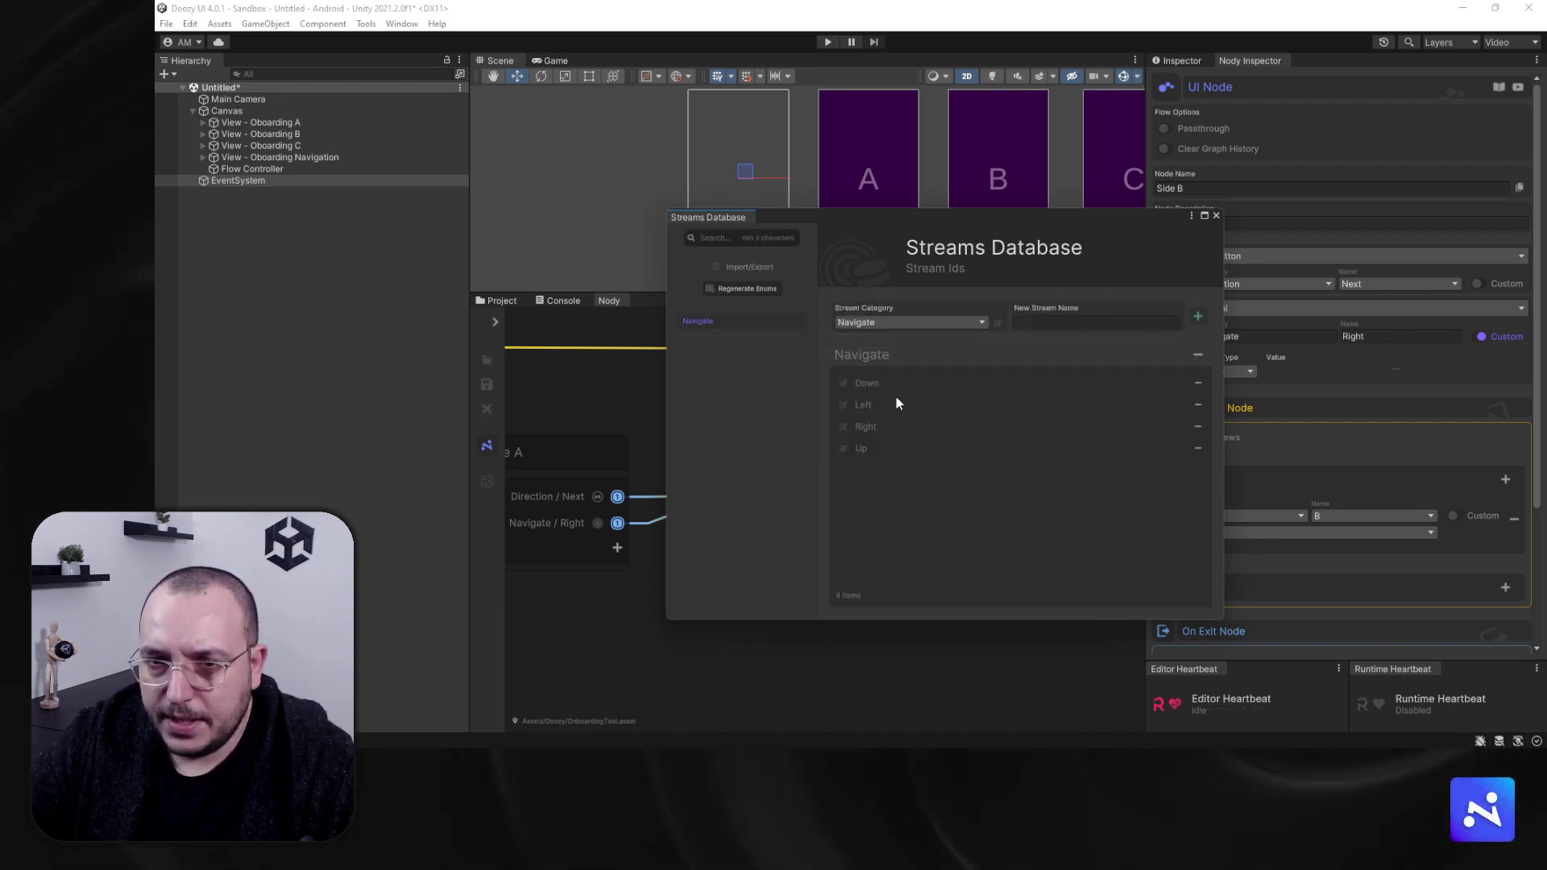
left_click(1216, 216)
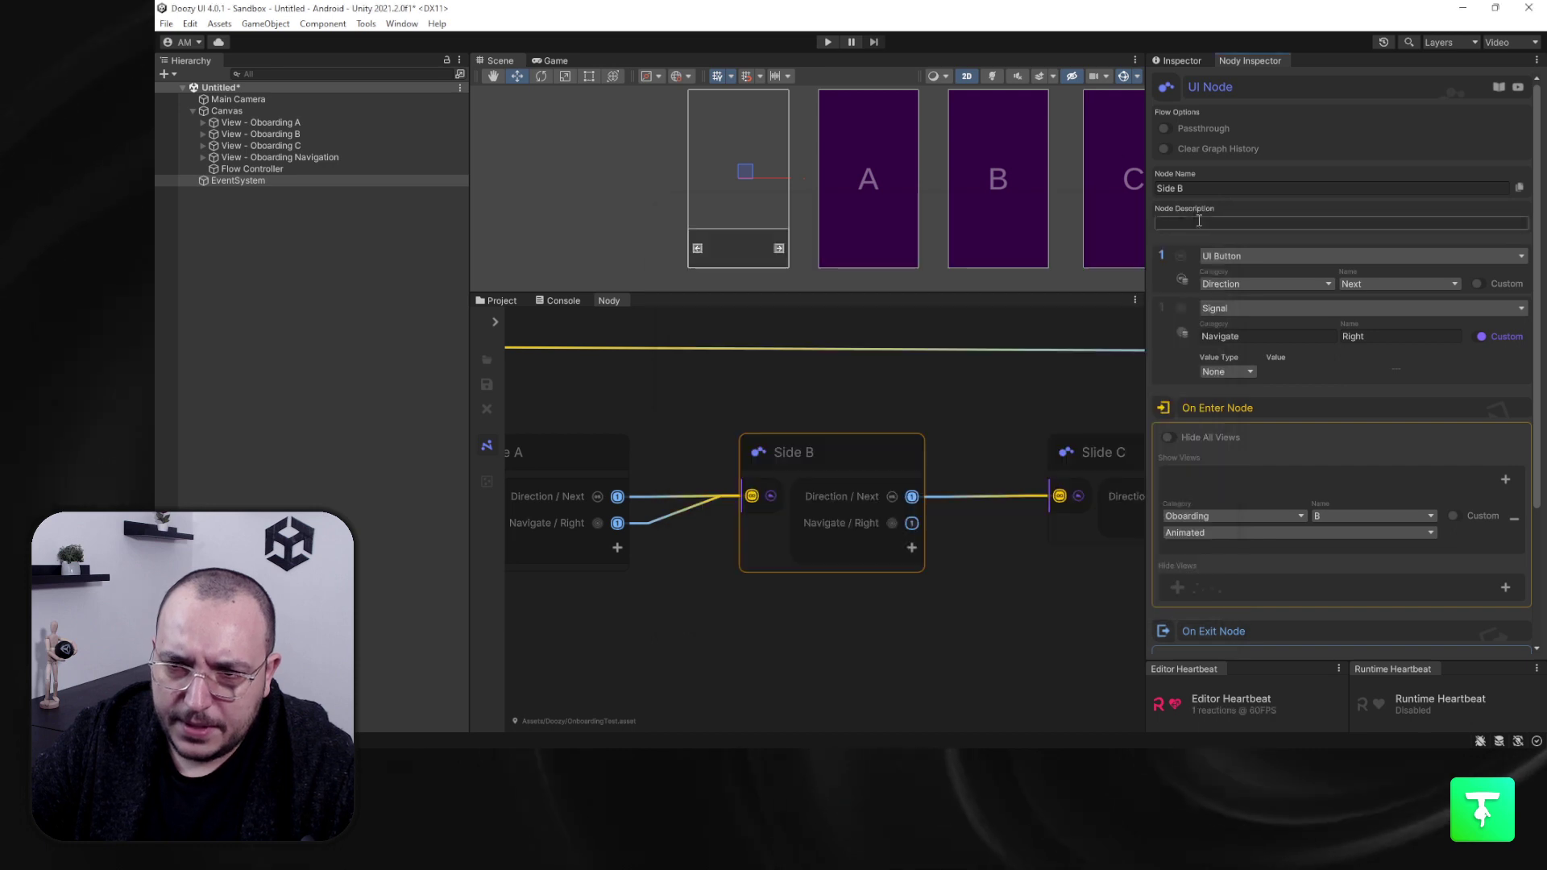
Step: Turn off Custom for Side B's signal output and choose the Right stream of the Navigate category
left_click(1482, 337)
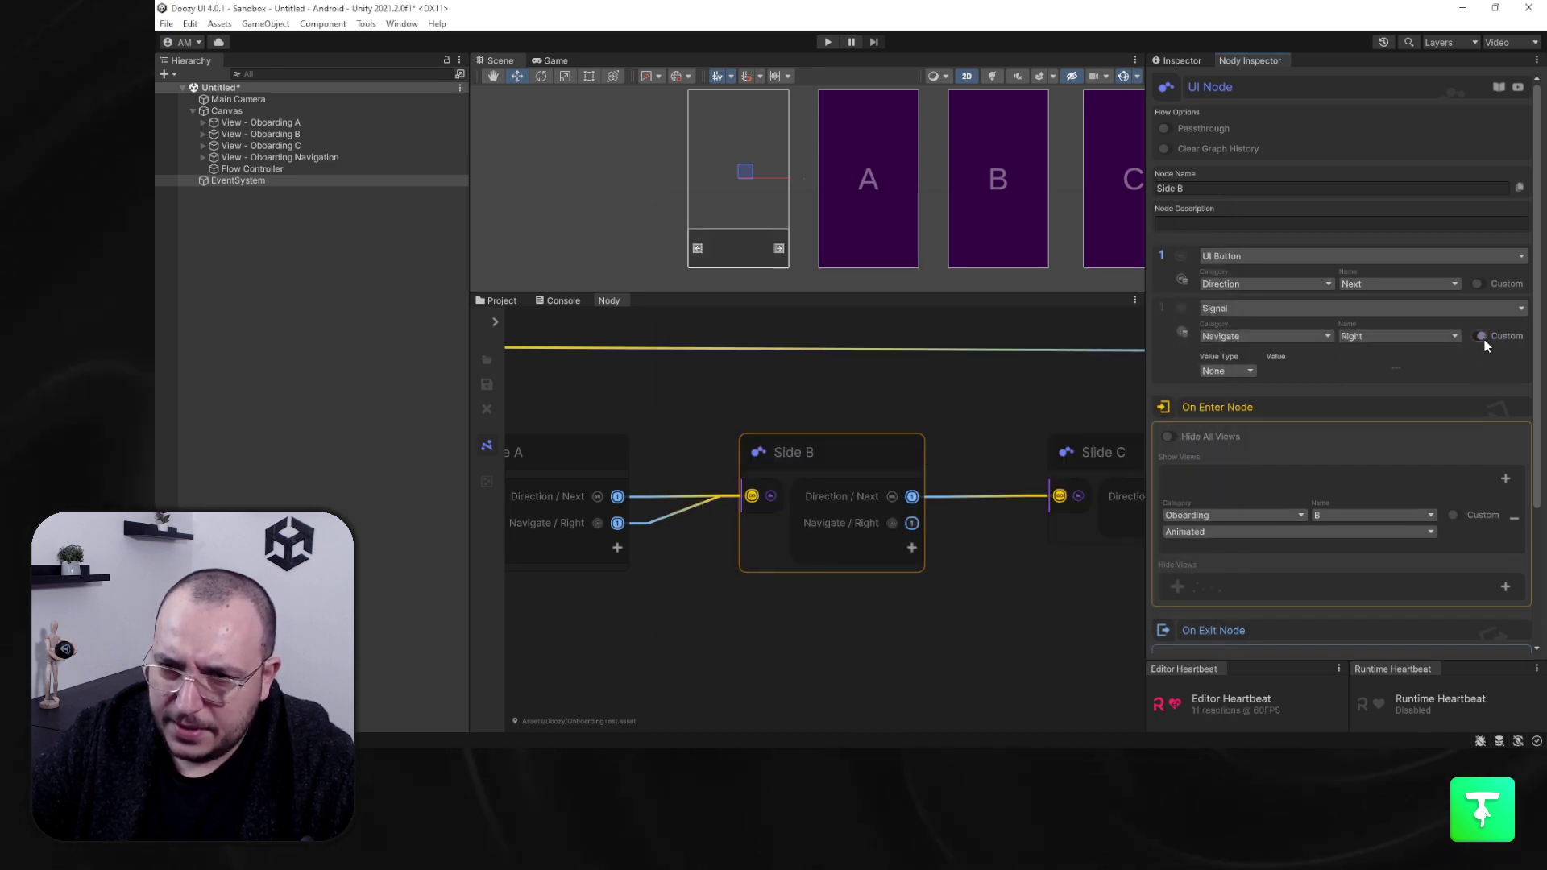
left_click(1378, 337)
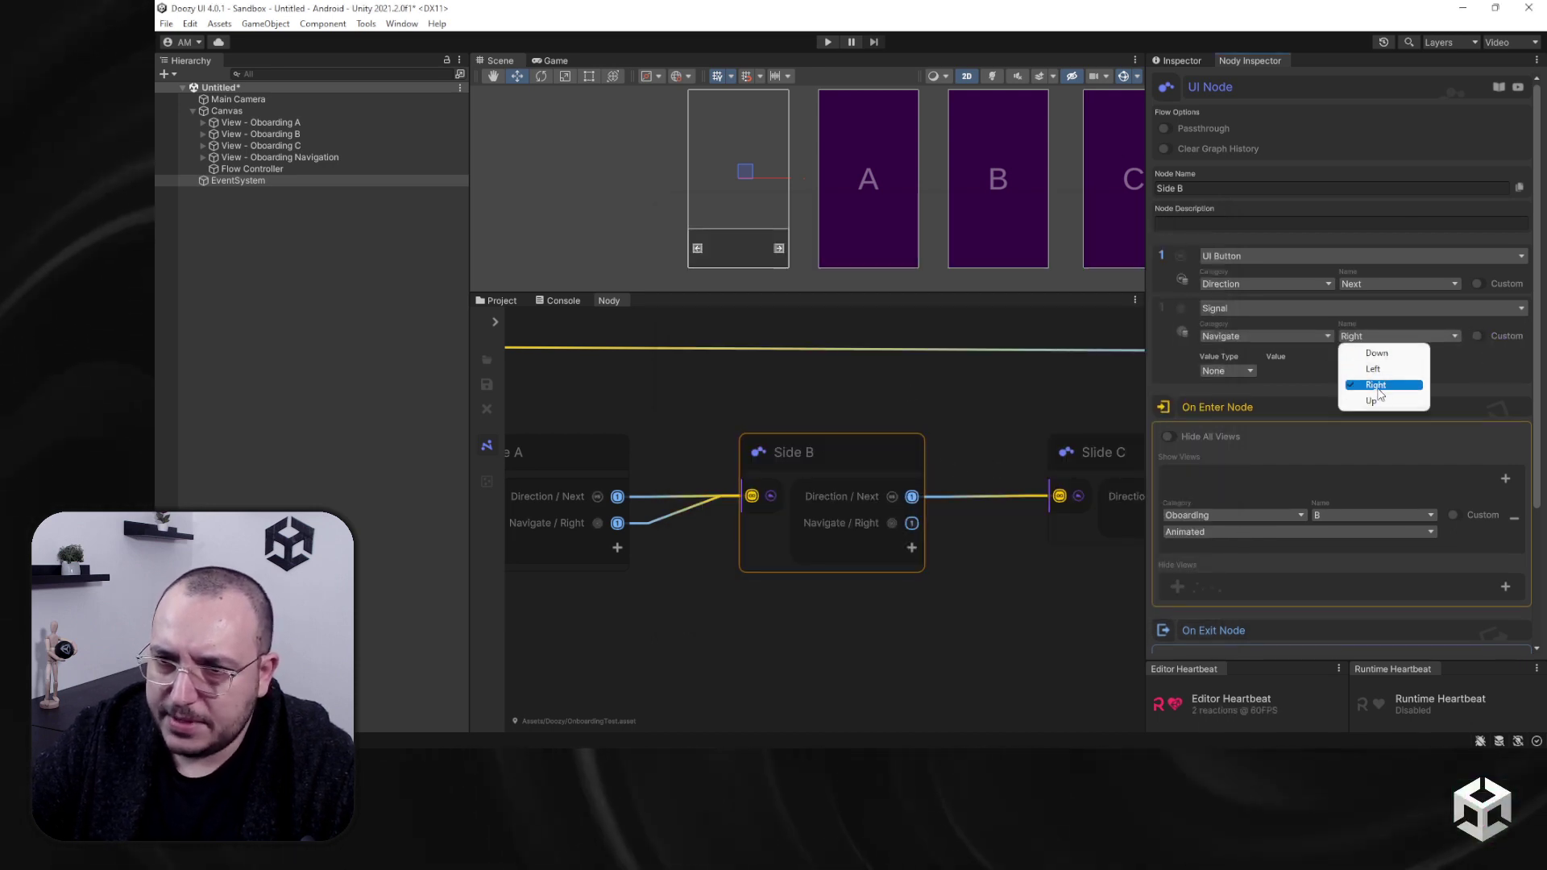
left_click(1380, 392)
middle_click_drag(834, 619, 907, 616)
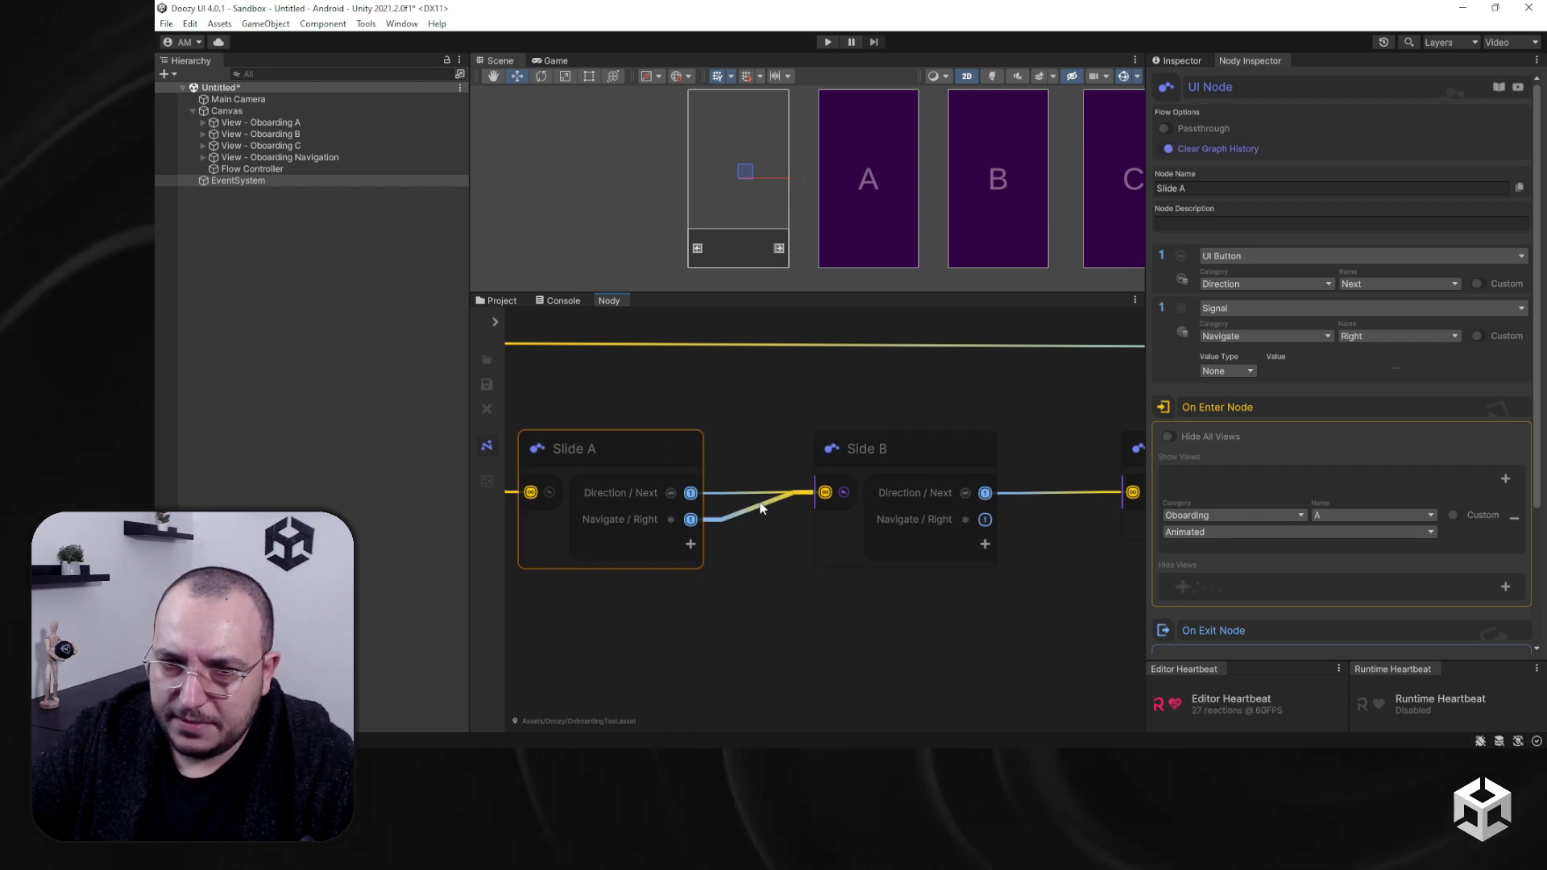
Step: Add a second output to Slide C as a Signal with category Navigate and name Right, and connect it to the end pivot node
middle_click_drag(1028, 456, 659, 423)
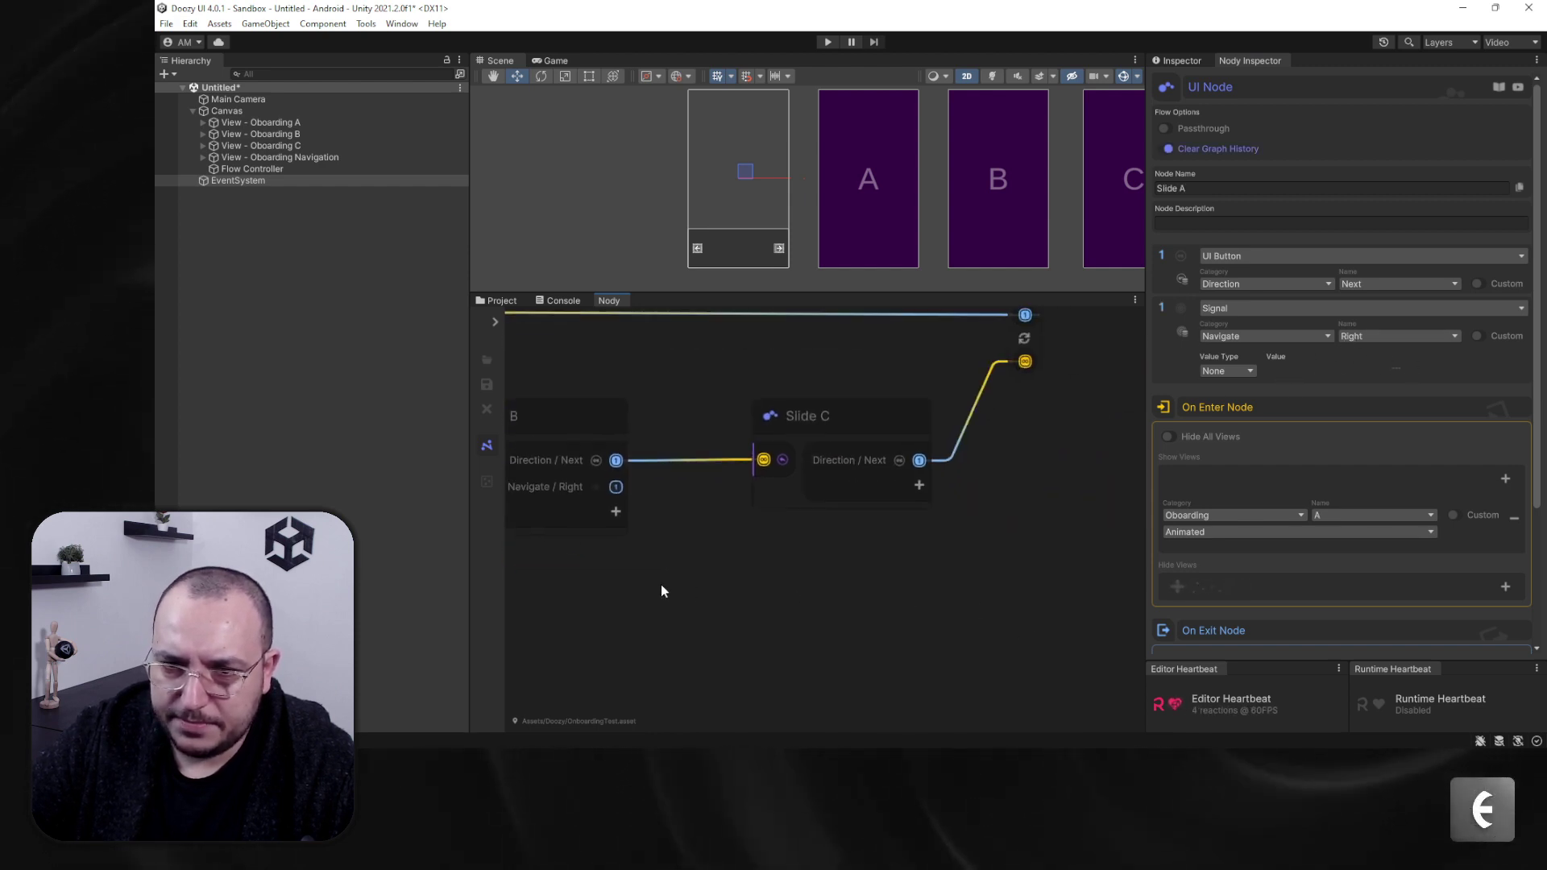
left_click(838, 406)
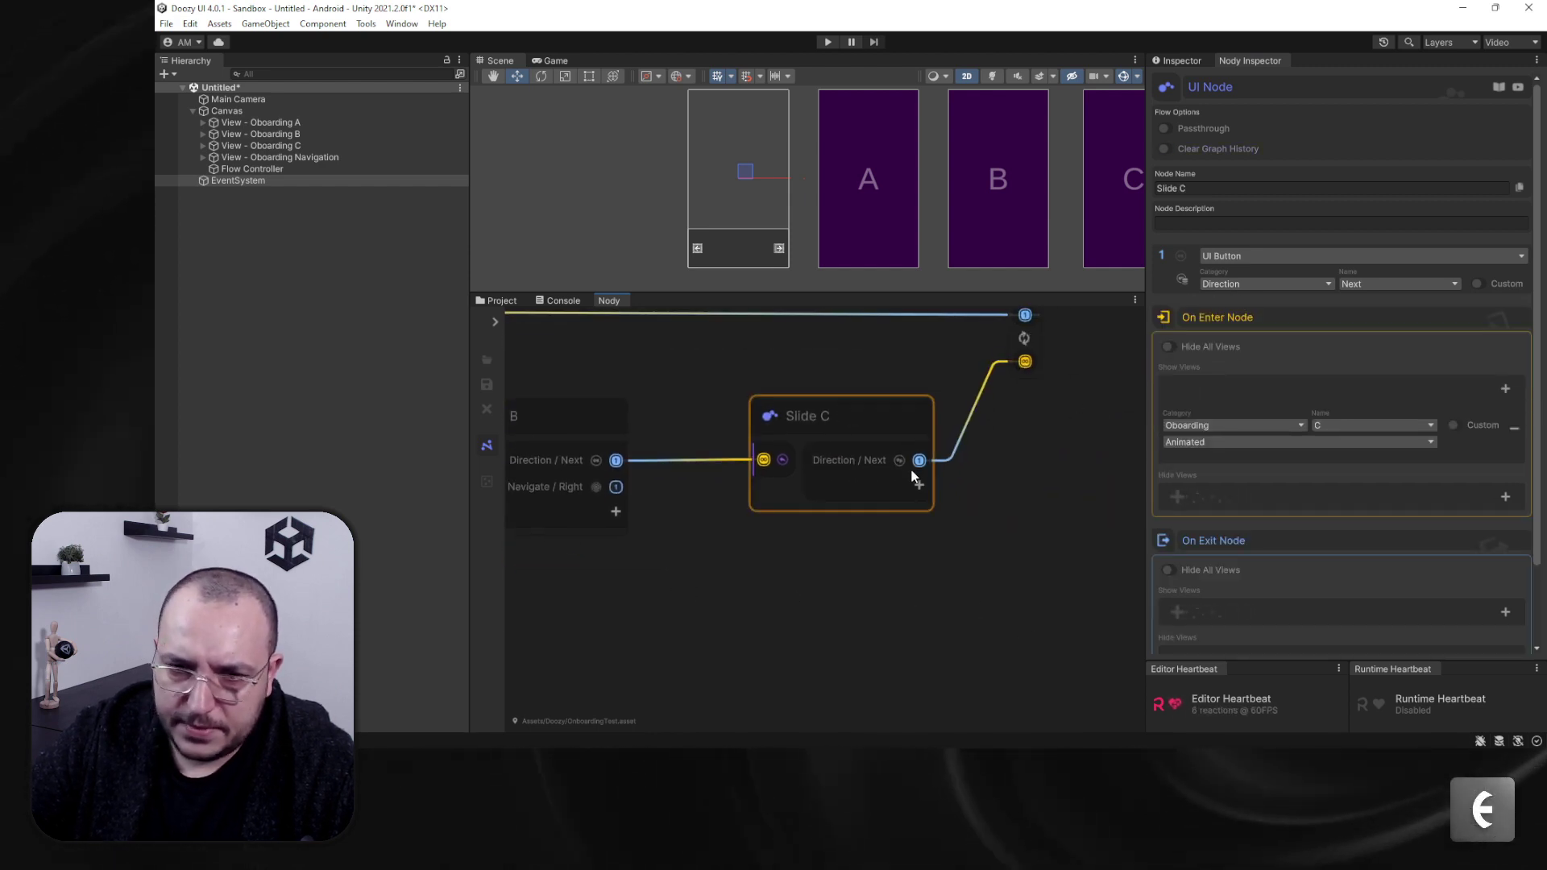
left_click(905, 516)
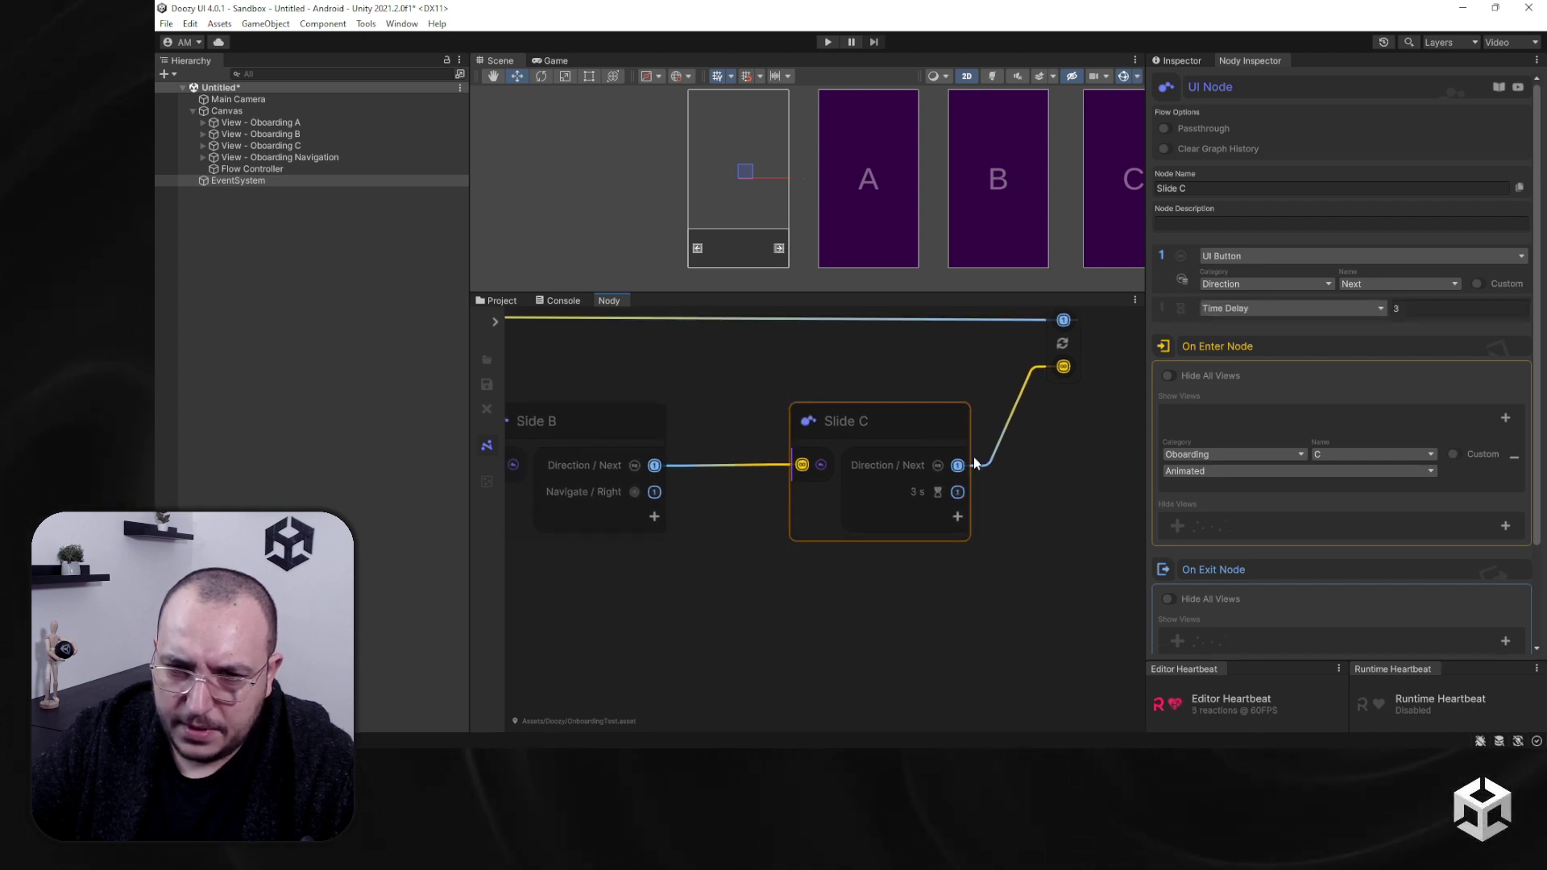
left_click(1239, 309)
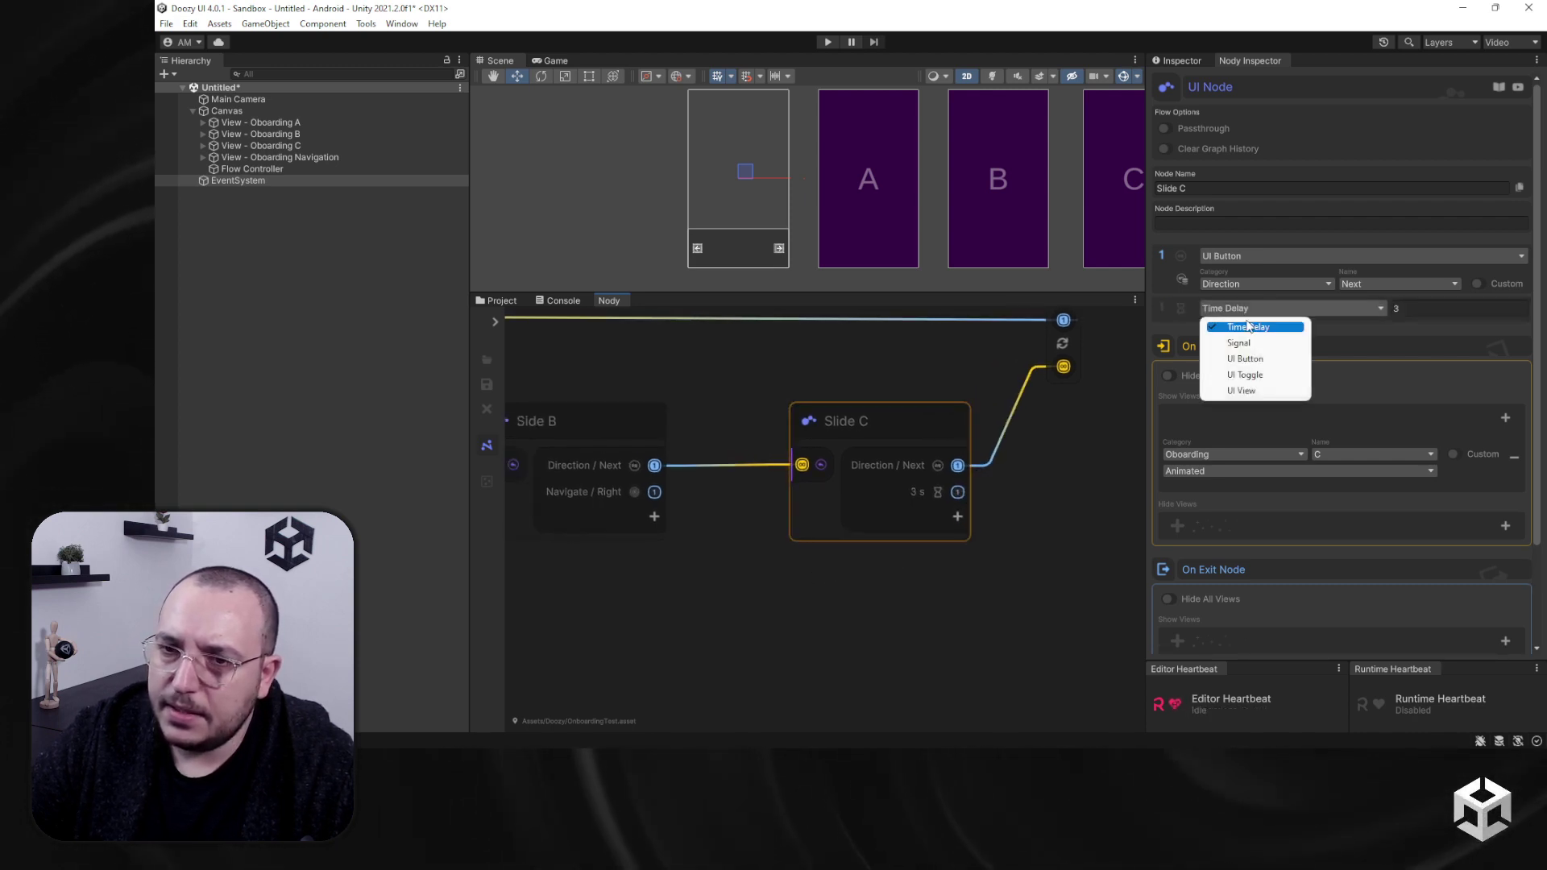
left_click(1241, 325)
left_click(1244, 353)
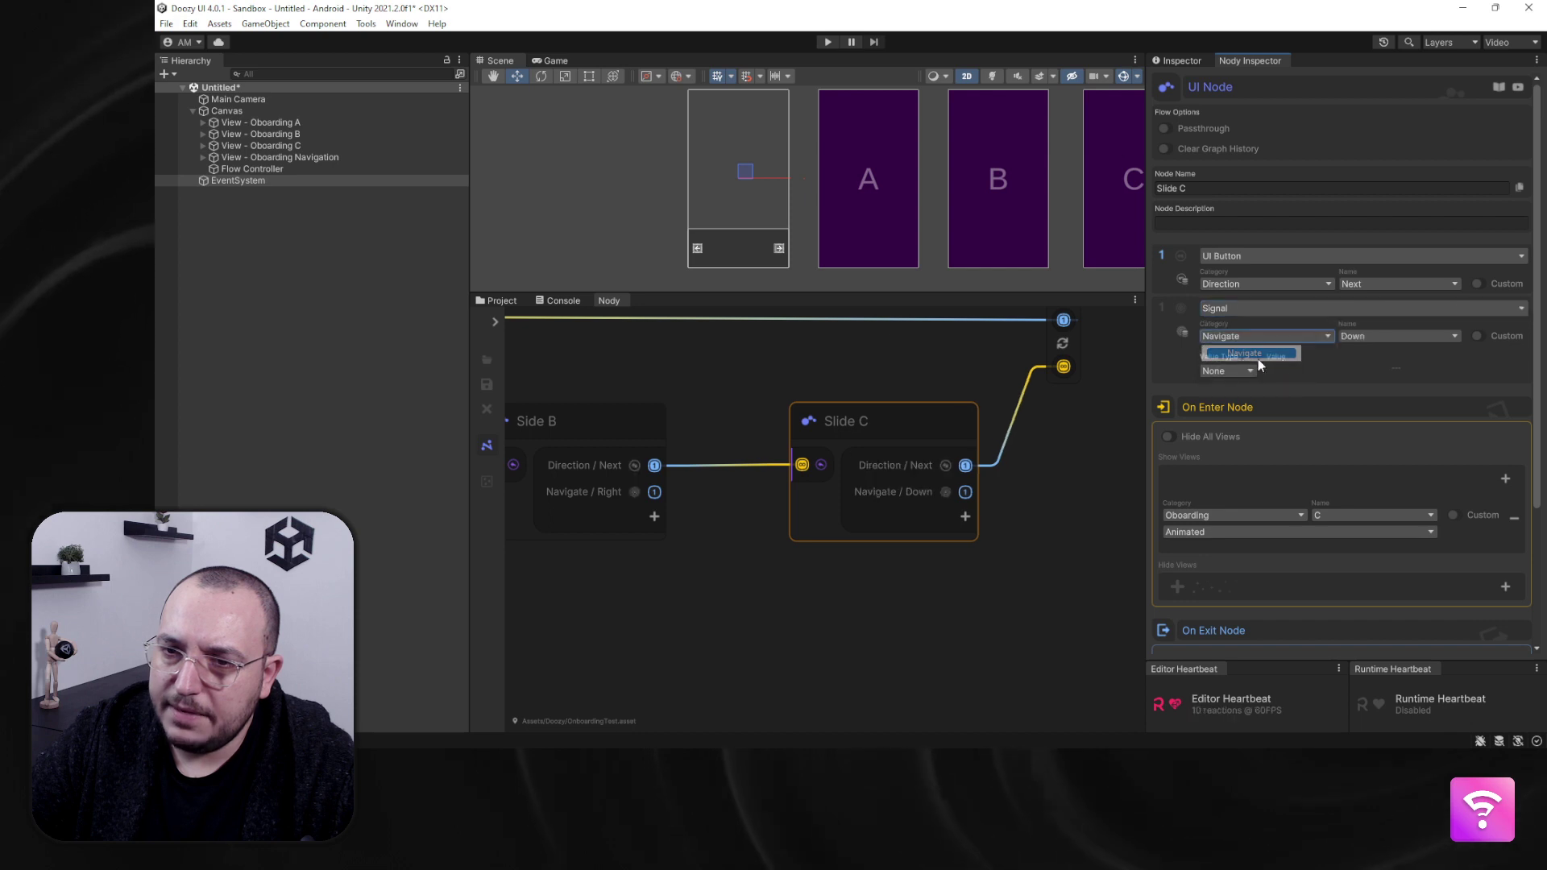
left_click(1390, 336)
left_click(1383, 385)
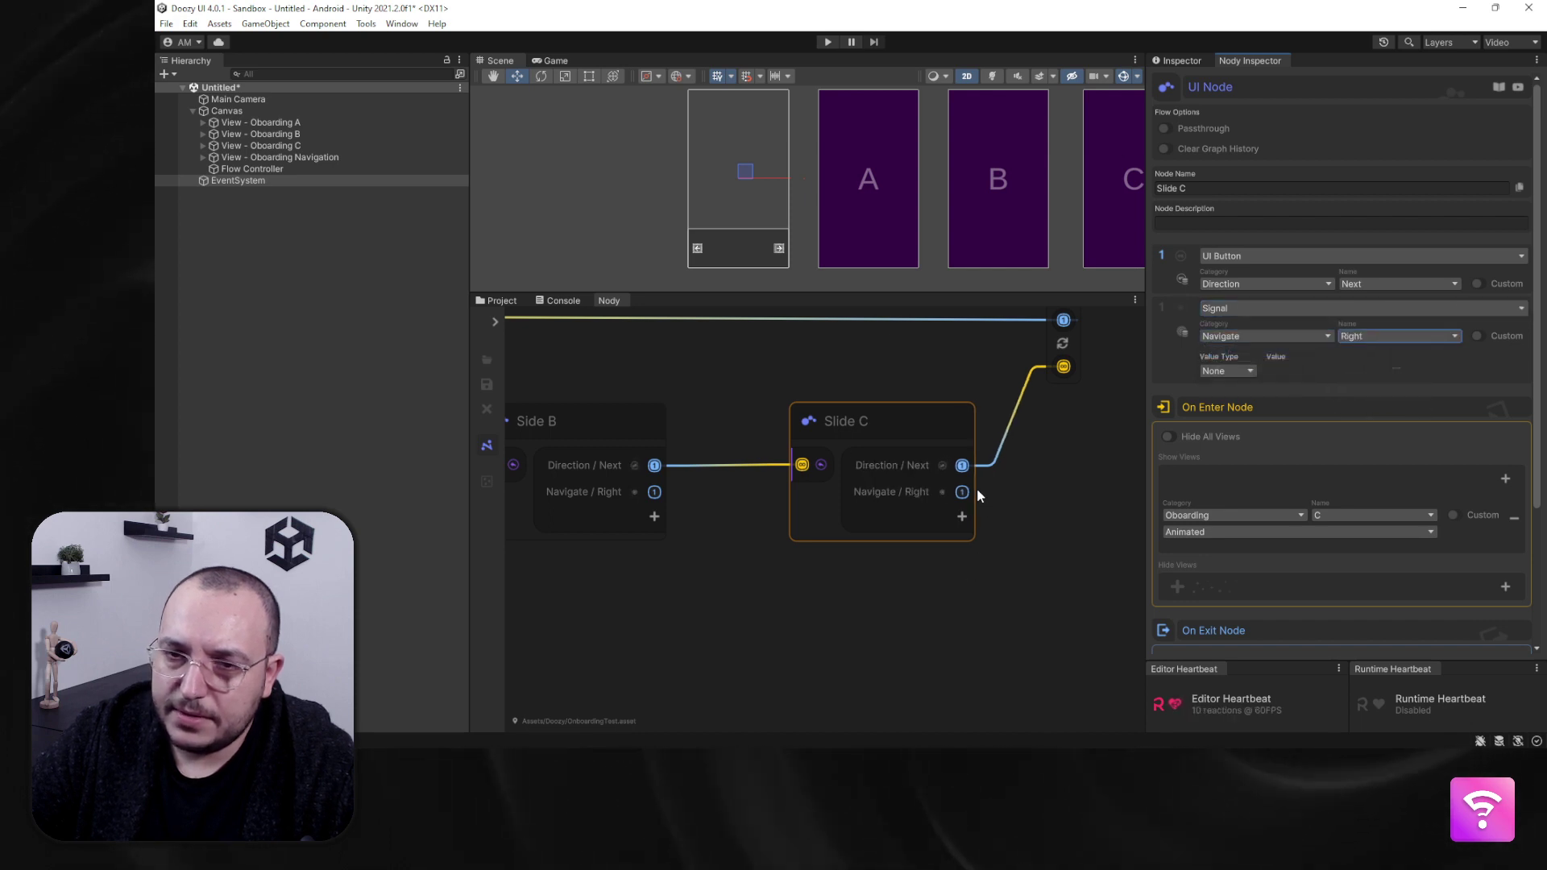
left_click_drag(962, 492, 1054, 414)
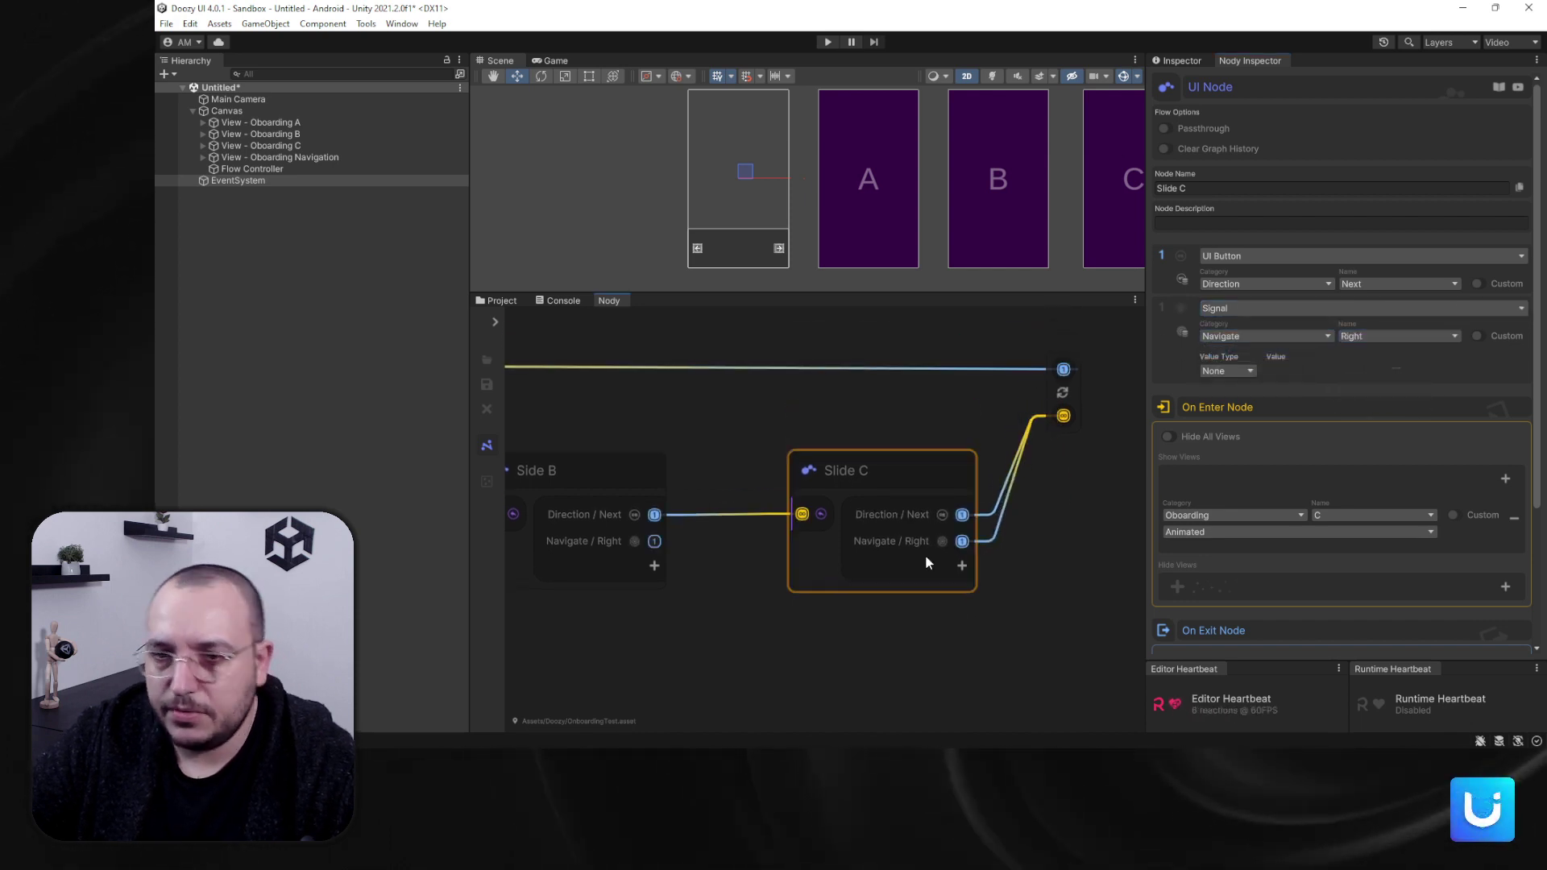
Step: Connect Side B's Navigate / Right output to the input of the Slide C node
middle_click_drag(926, 554, 1072, 523)
left_click_drag(808, 505, 954, 479)
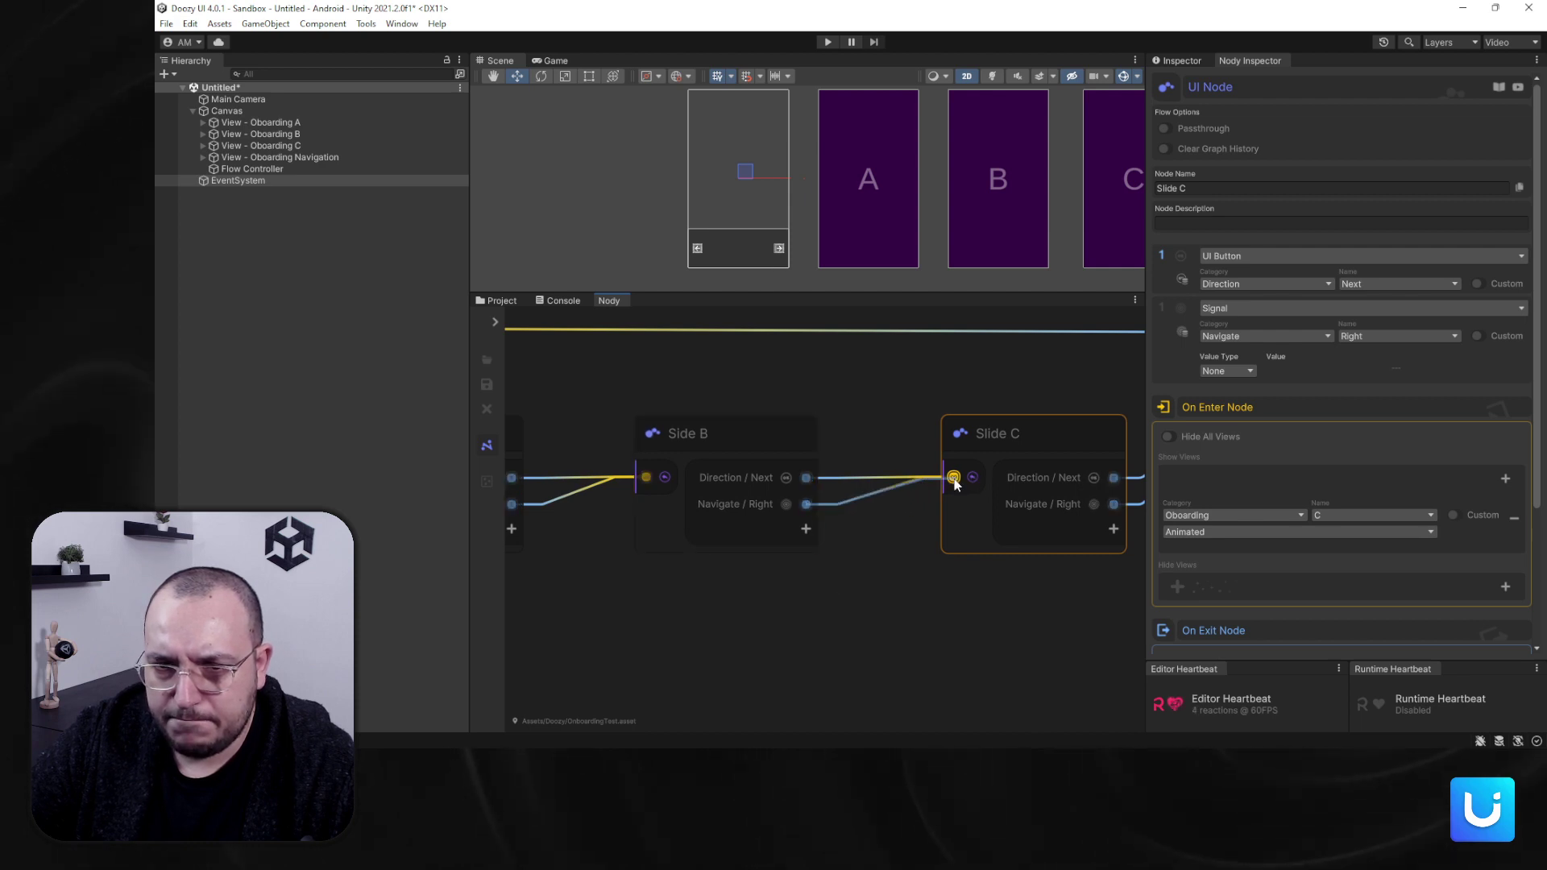
scroll(843, 586, "down", 5)
scroll(772, 595, "up", 3)
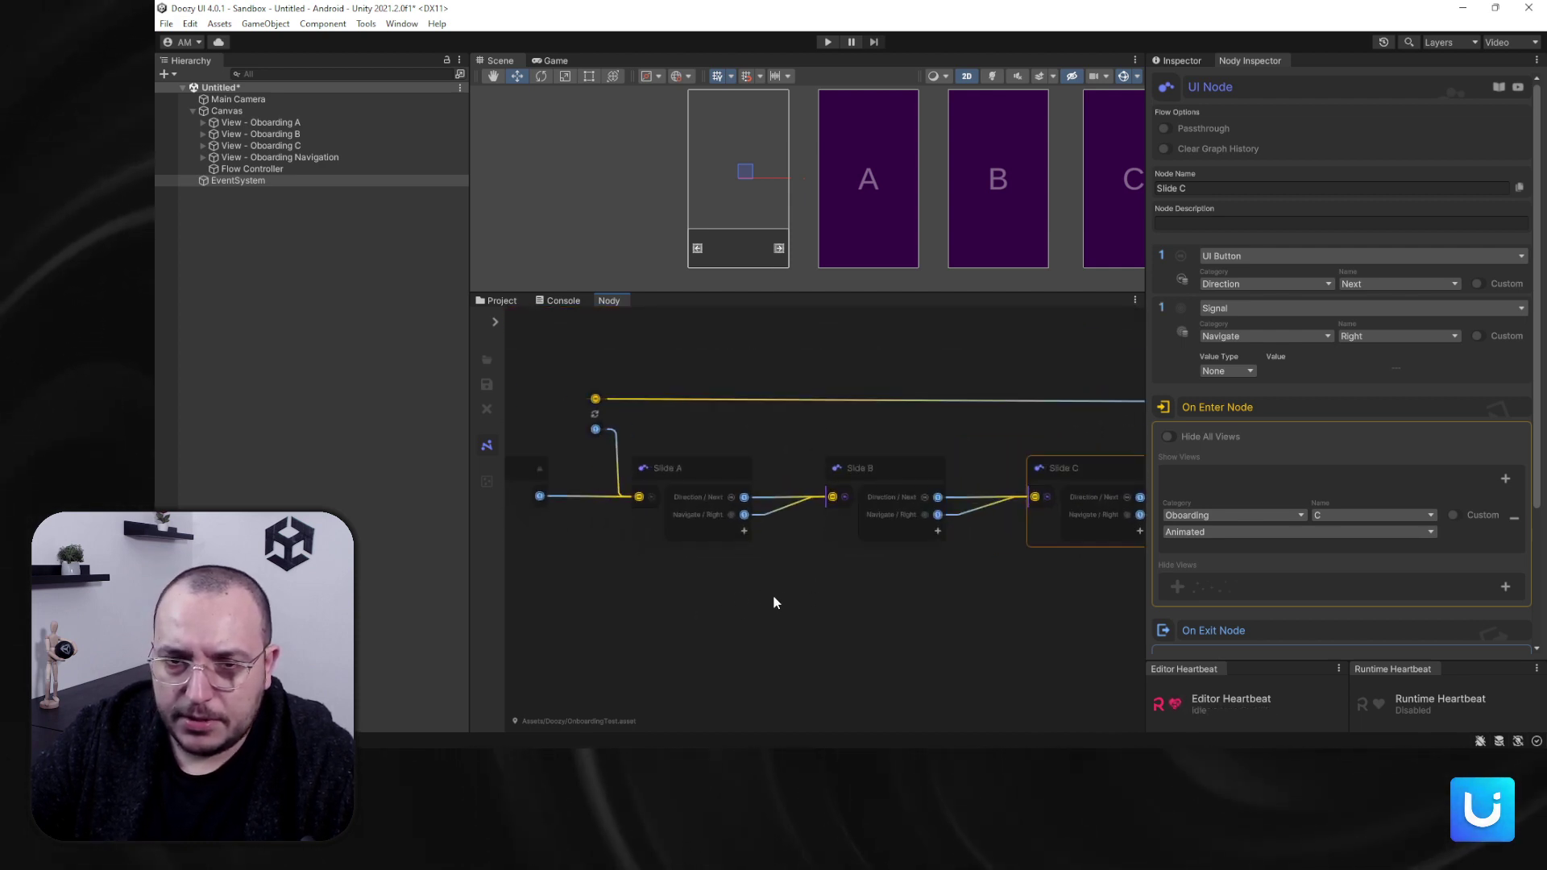
Step: Review the EventSystem's Input To Signal settings and run the scene in Play mode to test the navigation signals
left_click(279, 182)
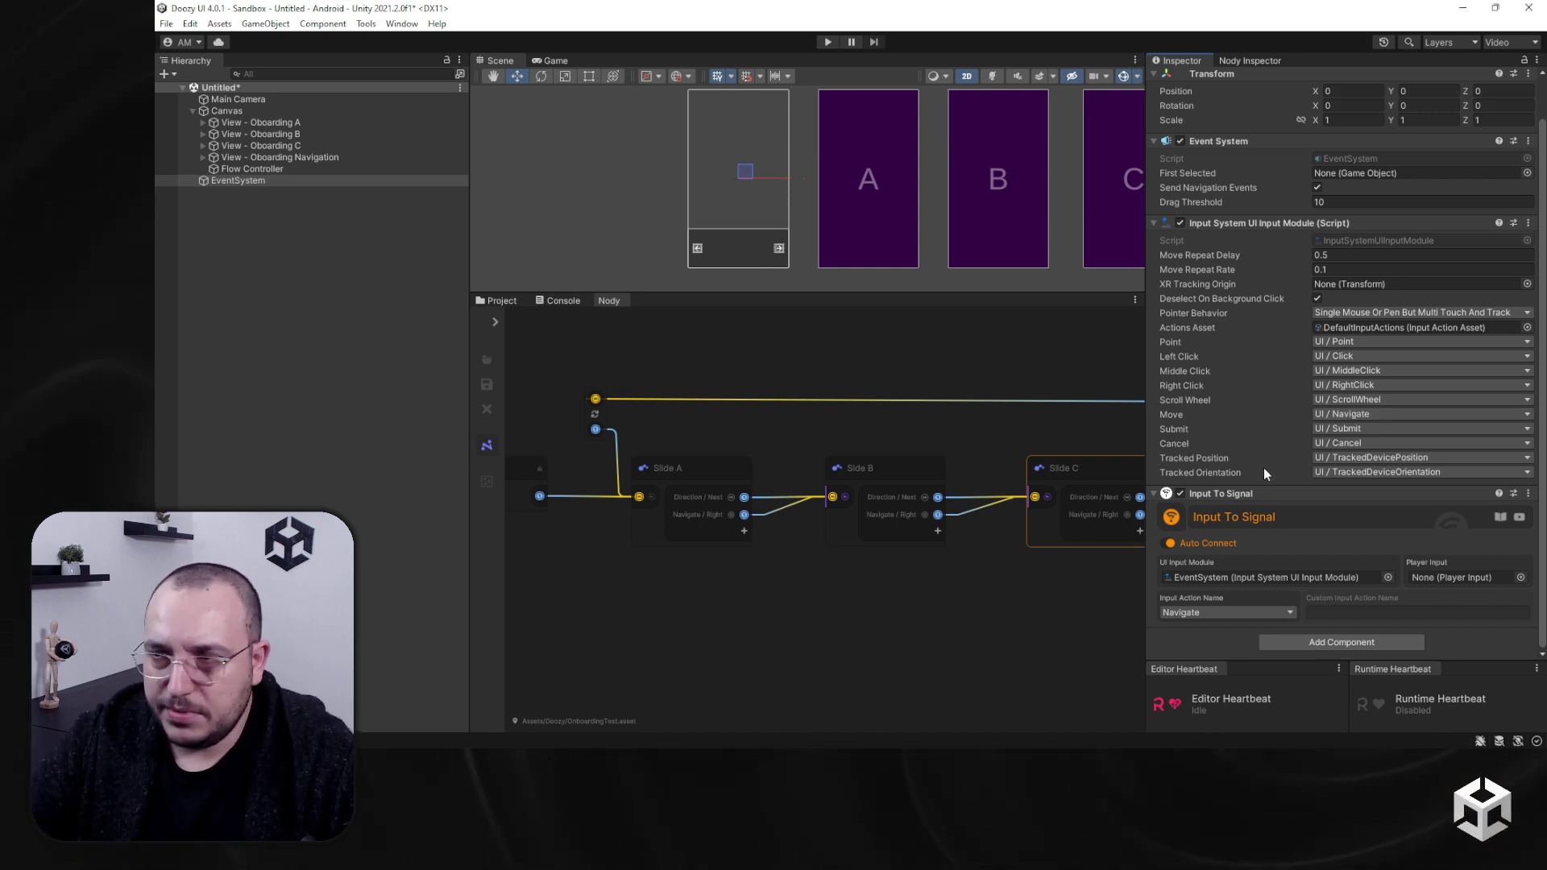
left_click(827, 42)
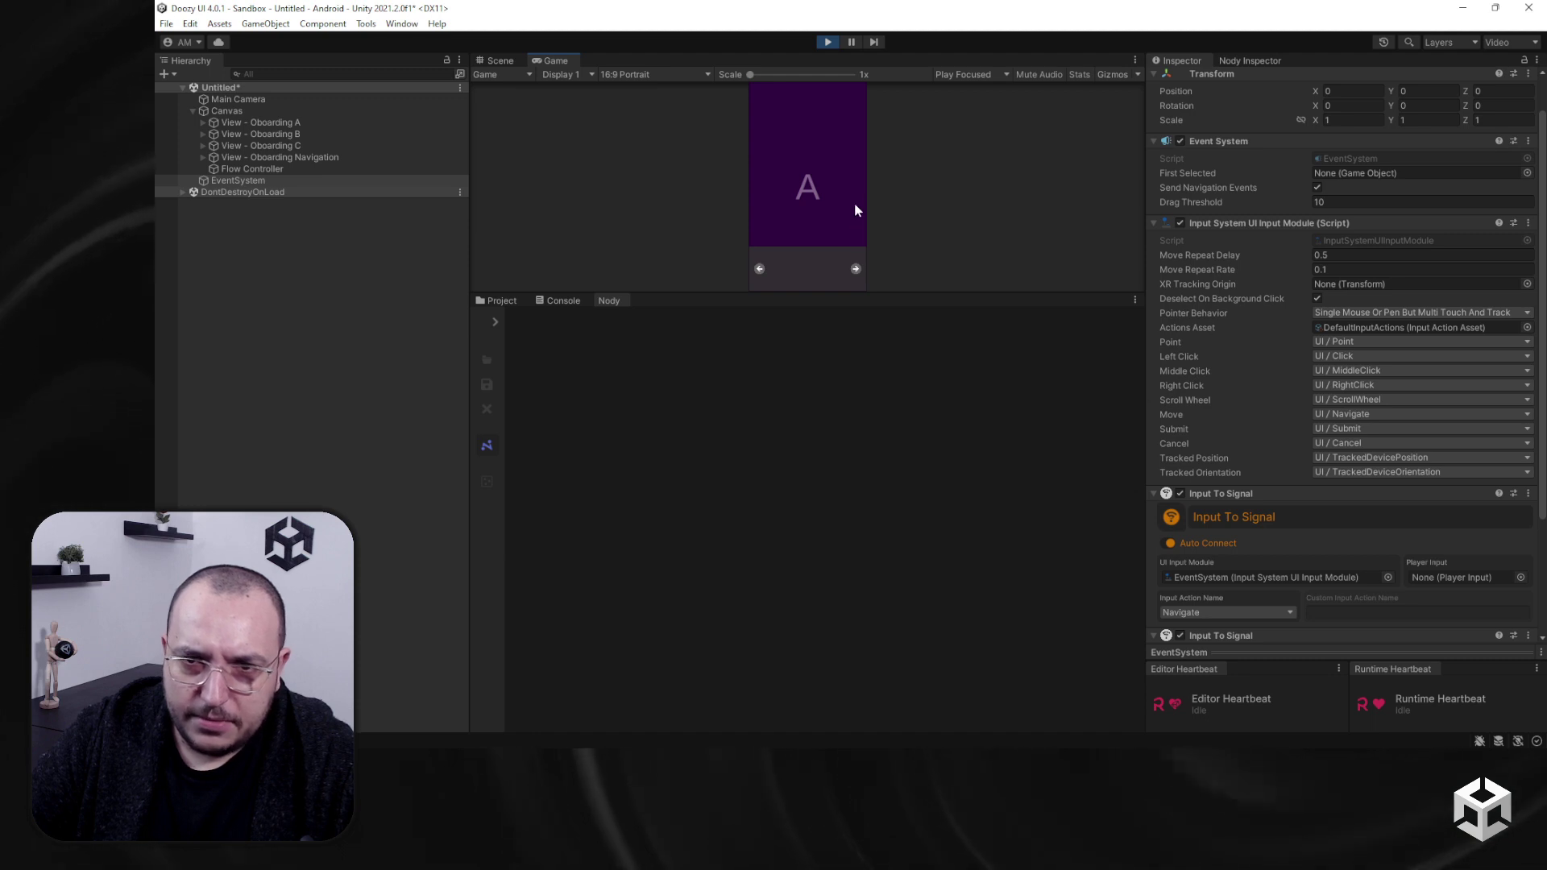
Step: Enlarge the Game view and test switching the onboarding views with the left and right Navigate inputs
left_click_drag(842, 293, 842, 538)
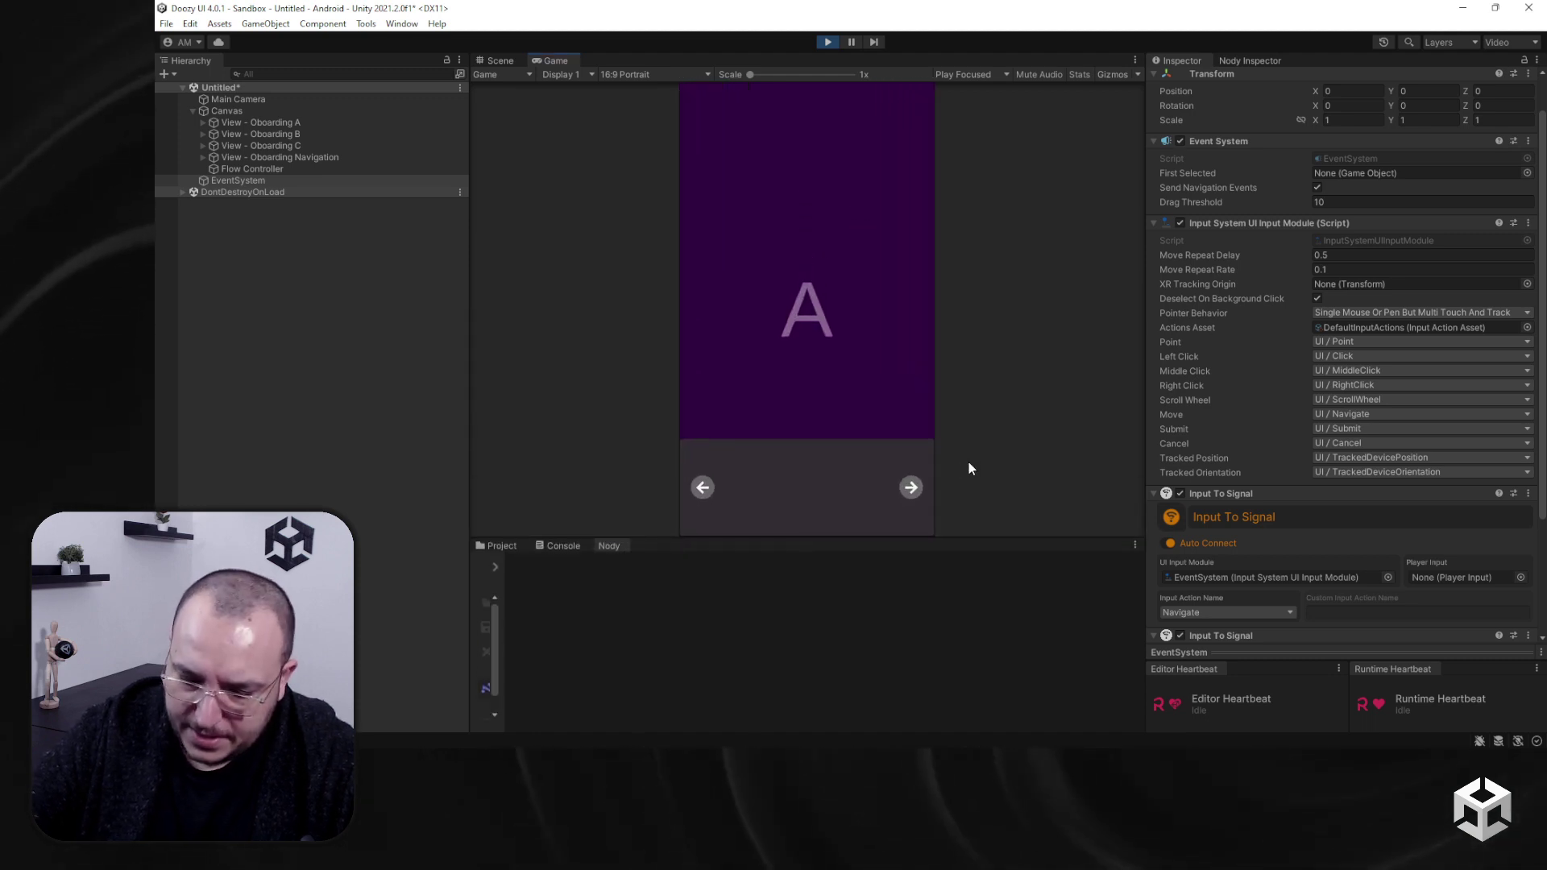
key("Right")
key("Right")
key("Right")
key("Left")
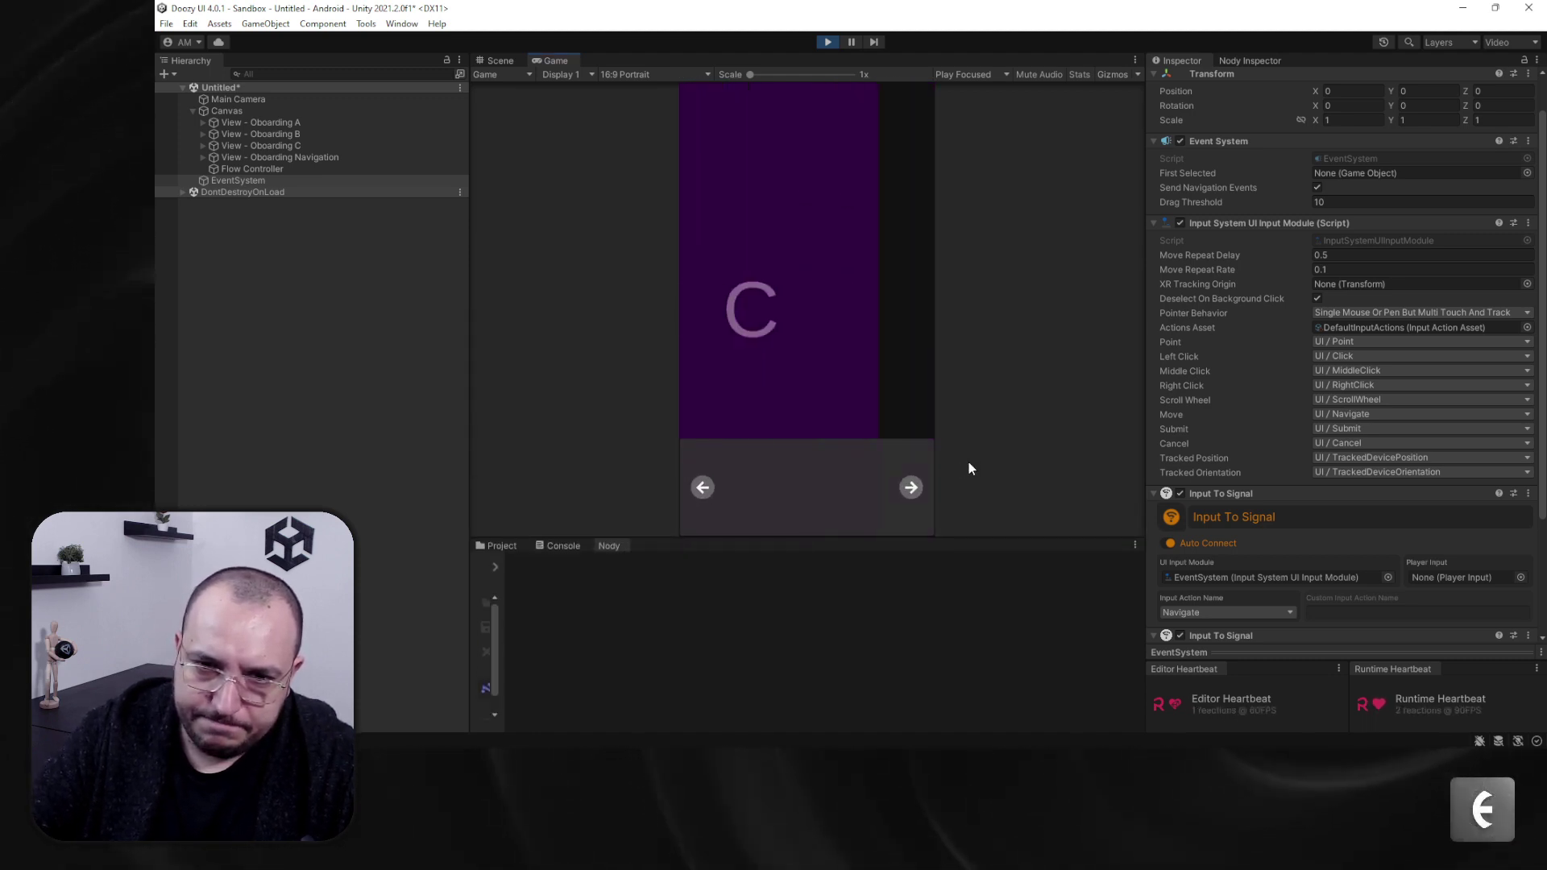
key("Right")
key("Right")
key("Right")
key("Right")
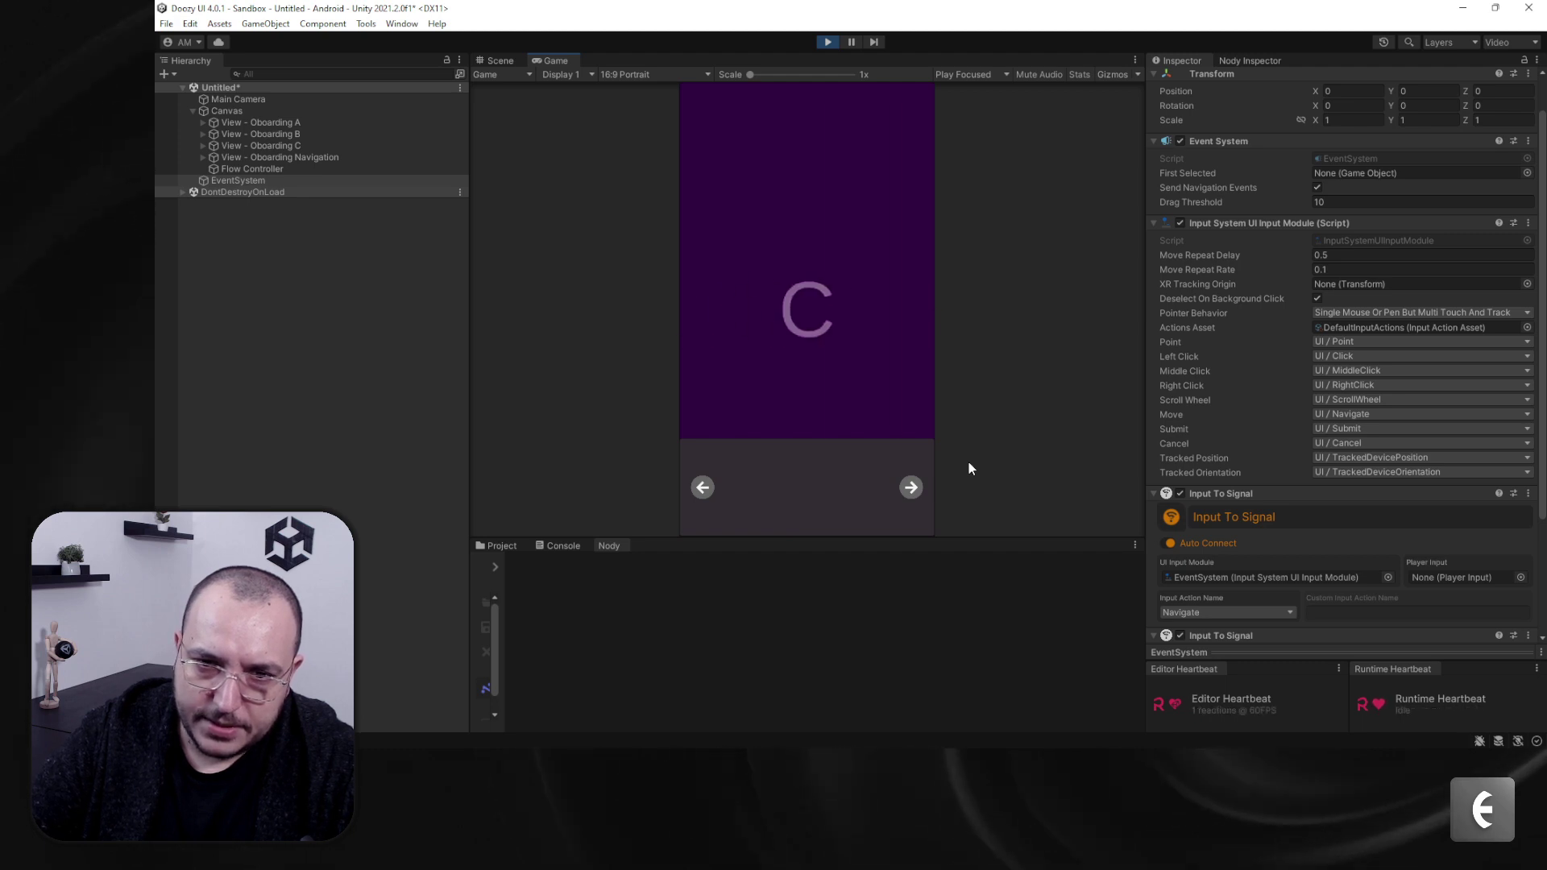
Step: Display the Flow Controller's live graph and cycle through views A, B and C with the onboarding forward arrow
left_click(271, 171)
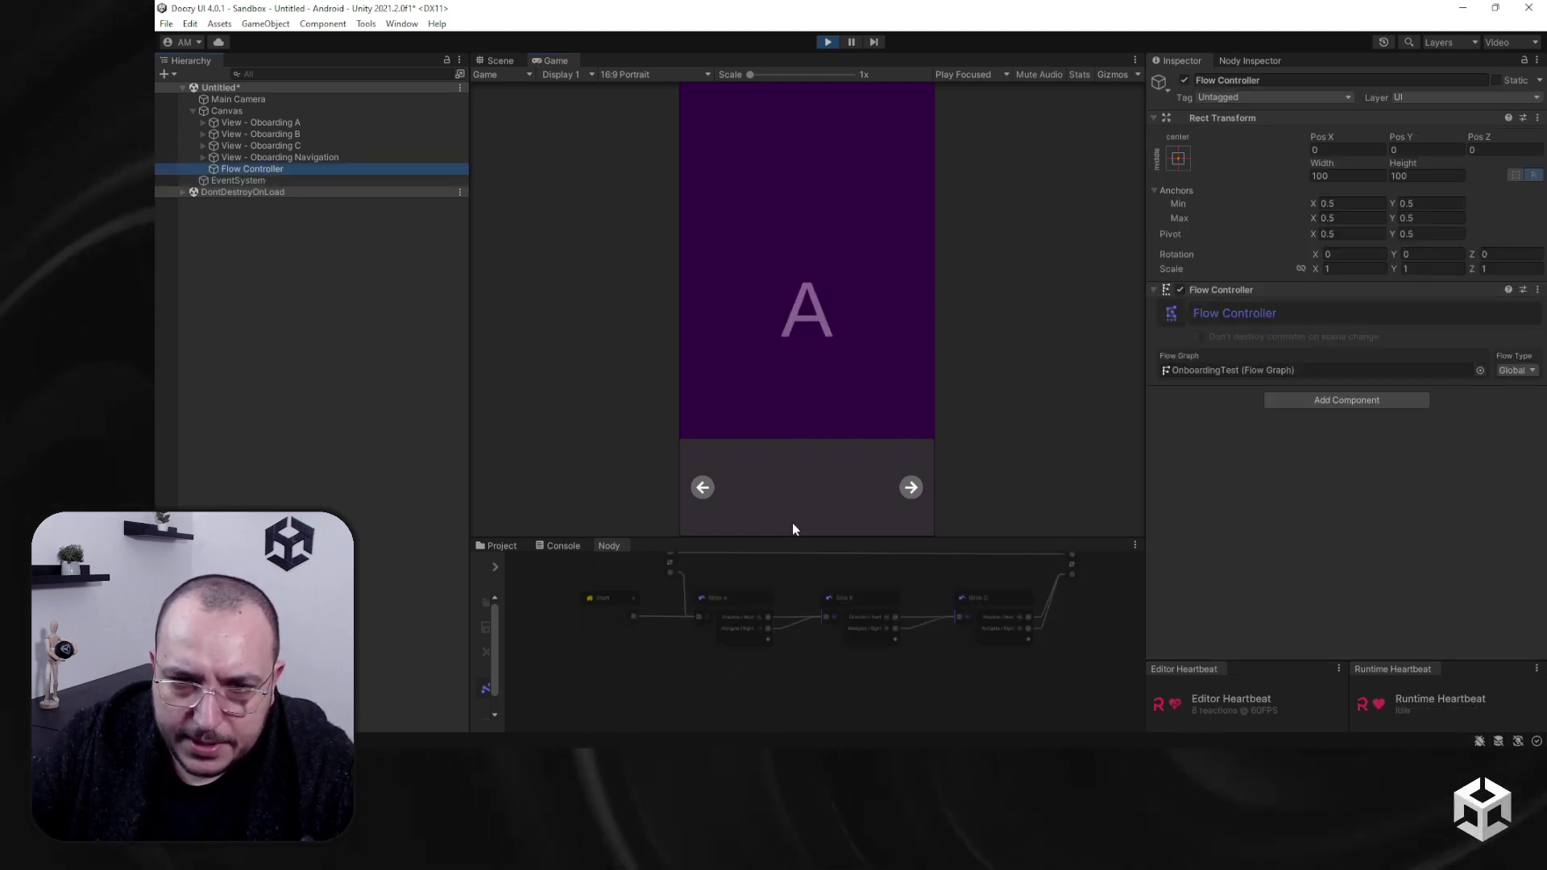
left_click(913, 487)
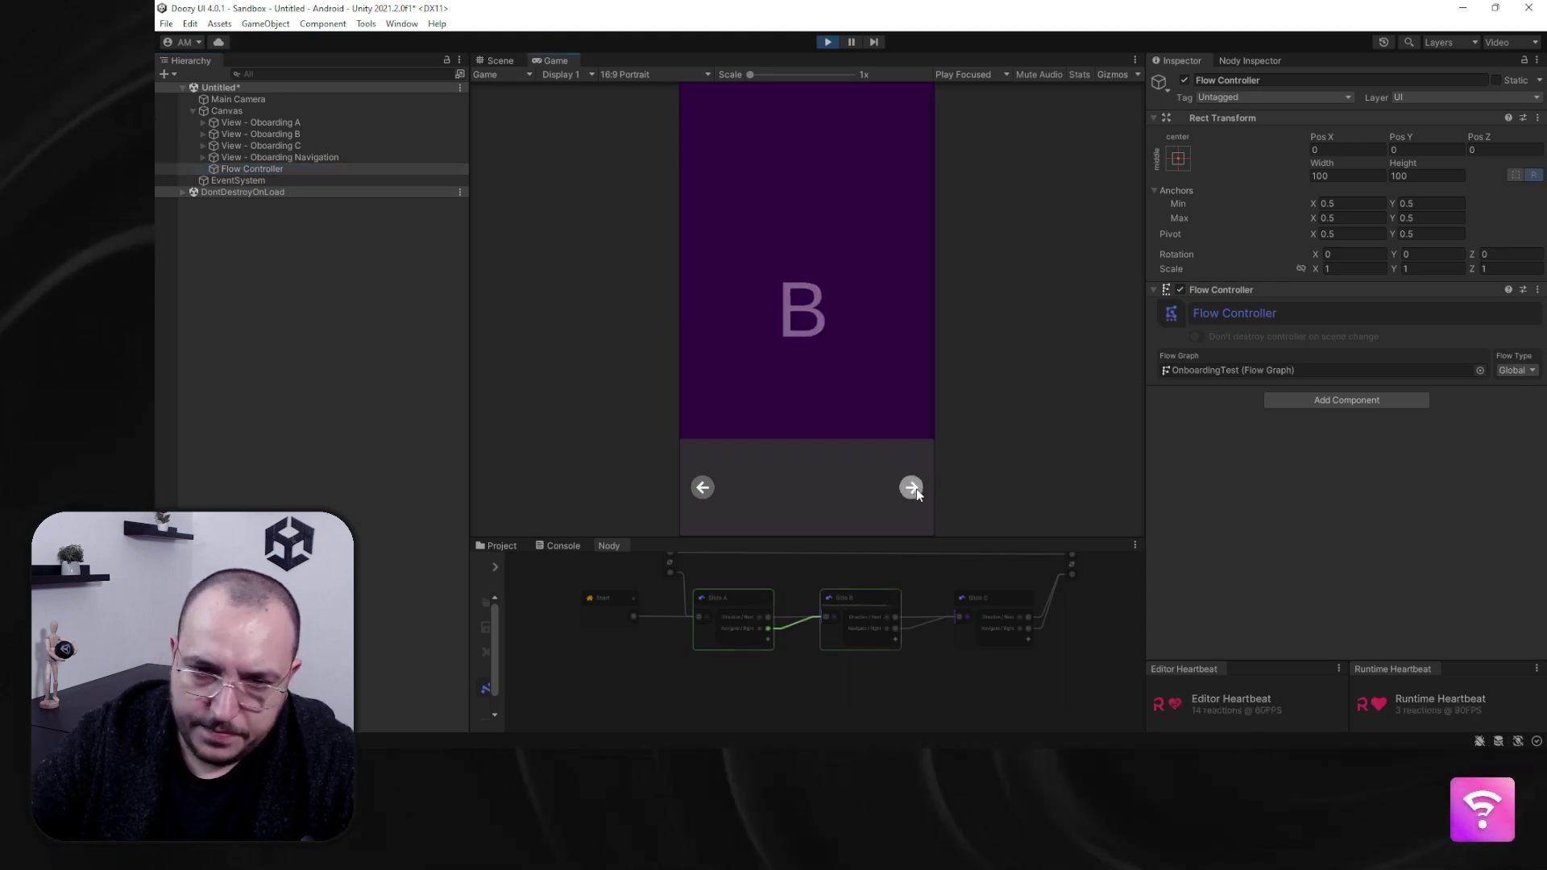
left_click(913, 487)
left_click(913, 487)
left_click(913, 487)
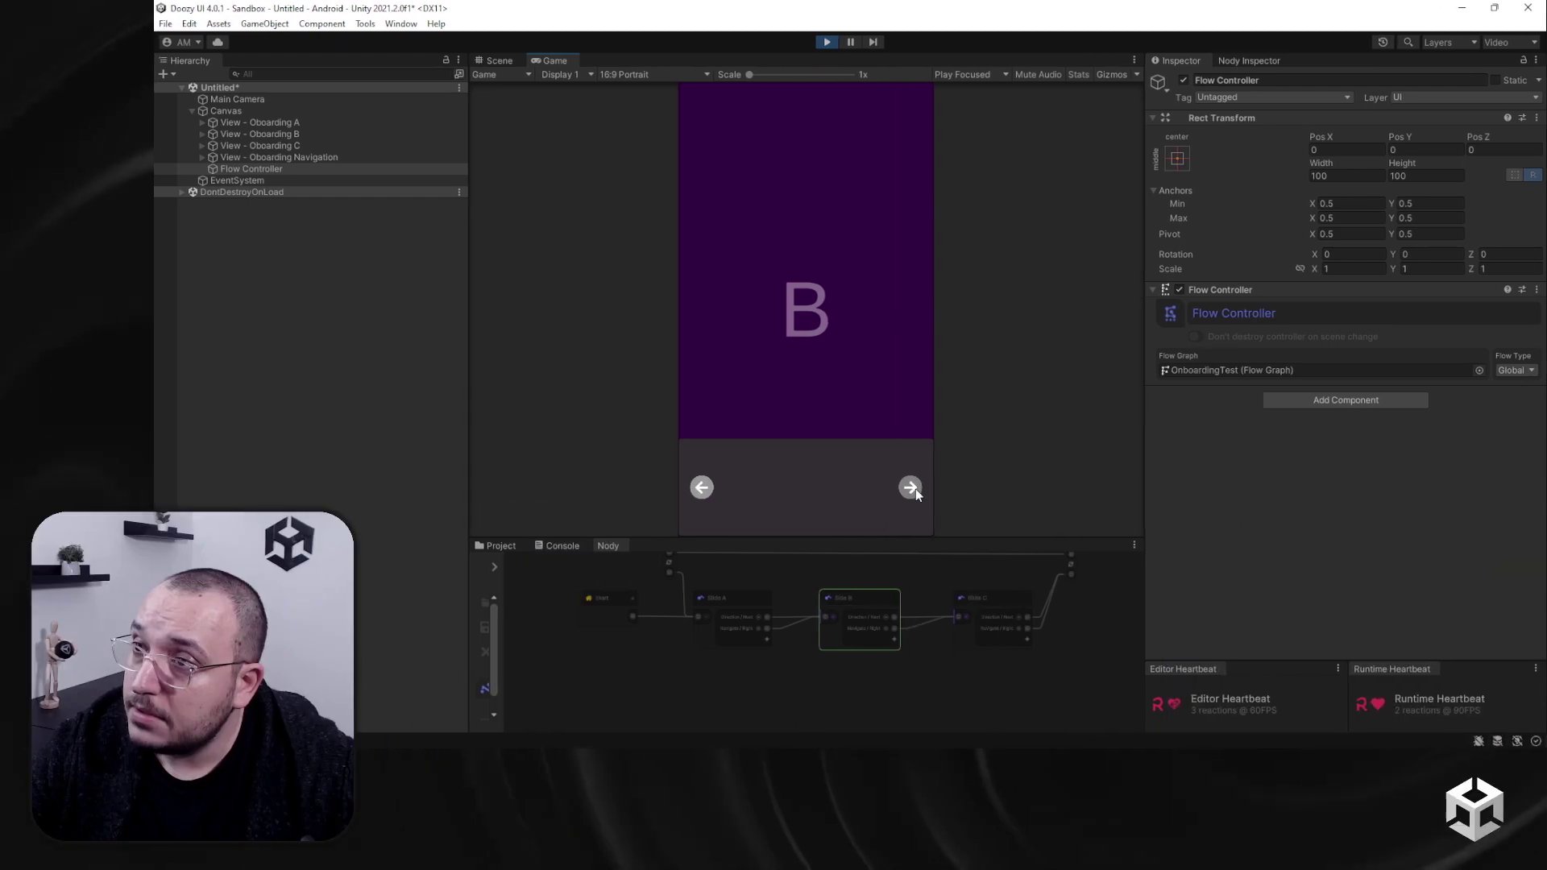
left_click(758, 487)
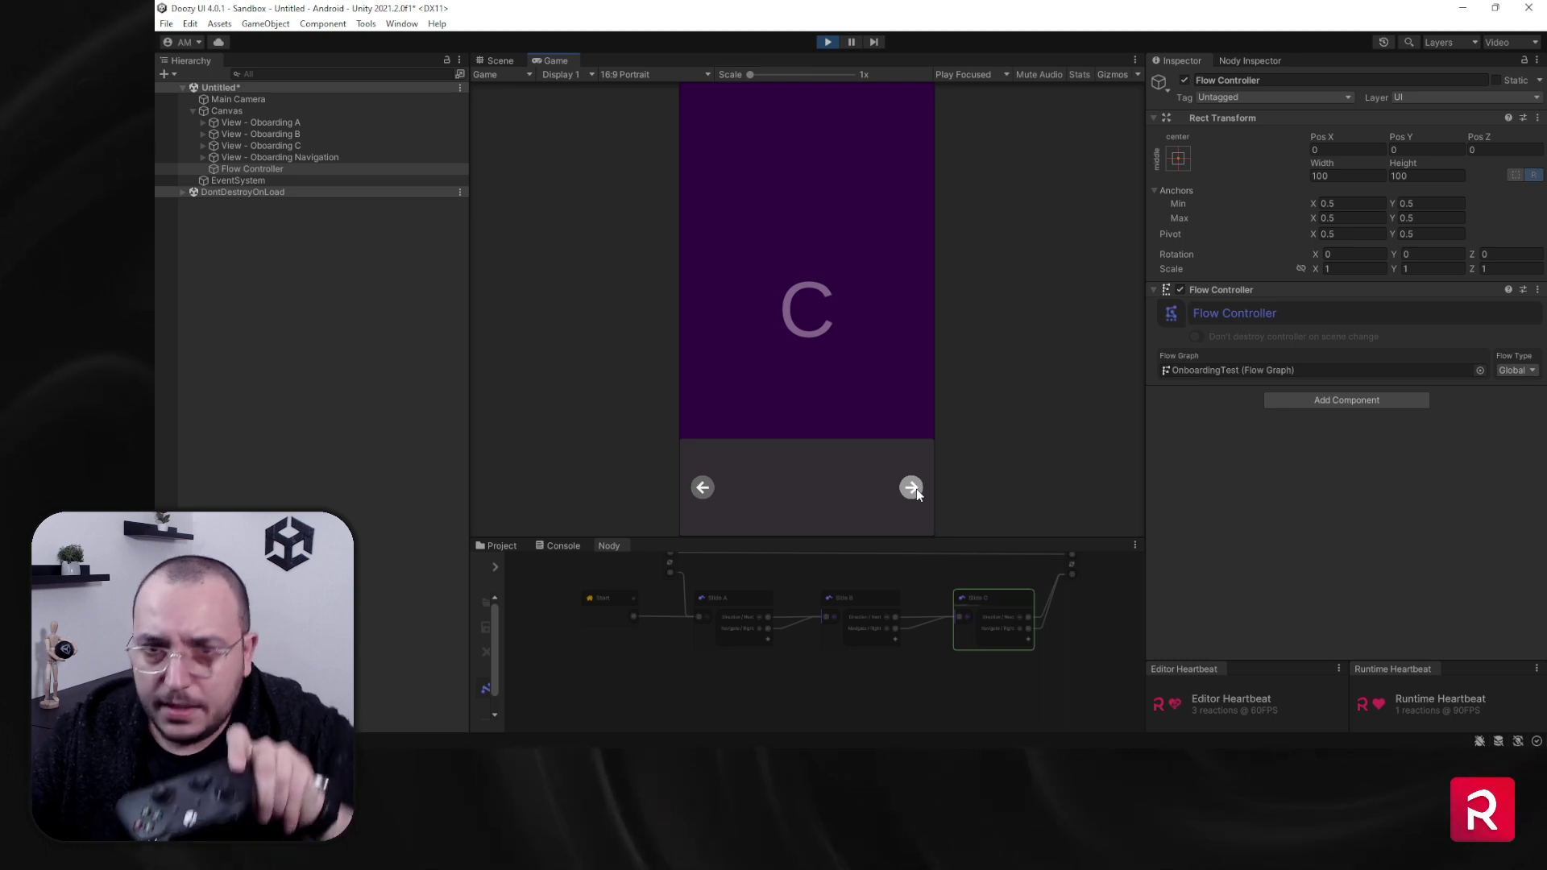
left_click(913, 488)
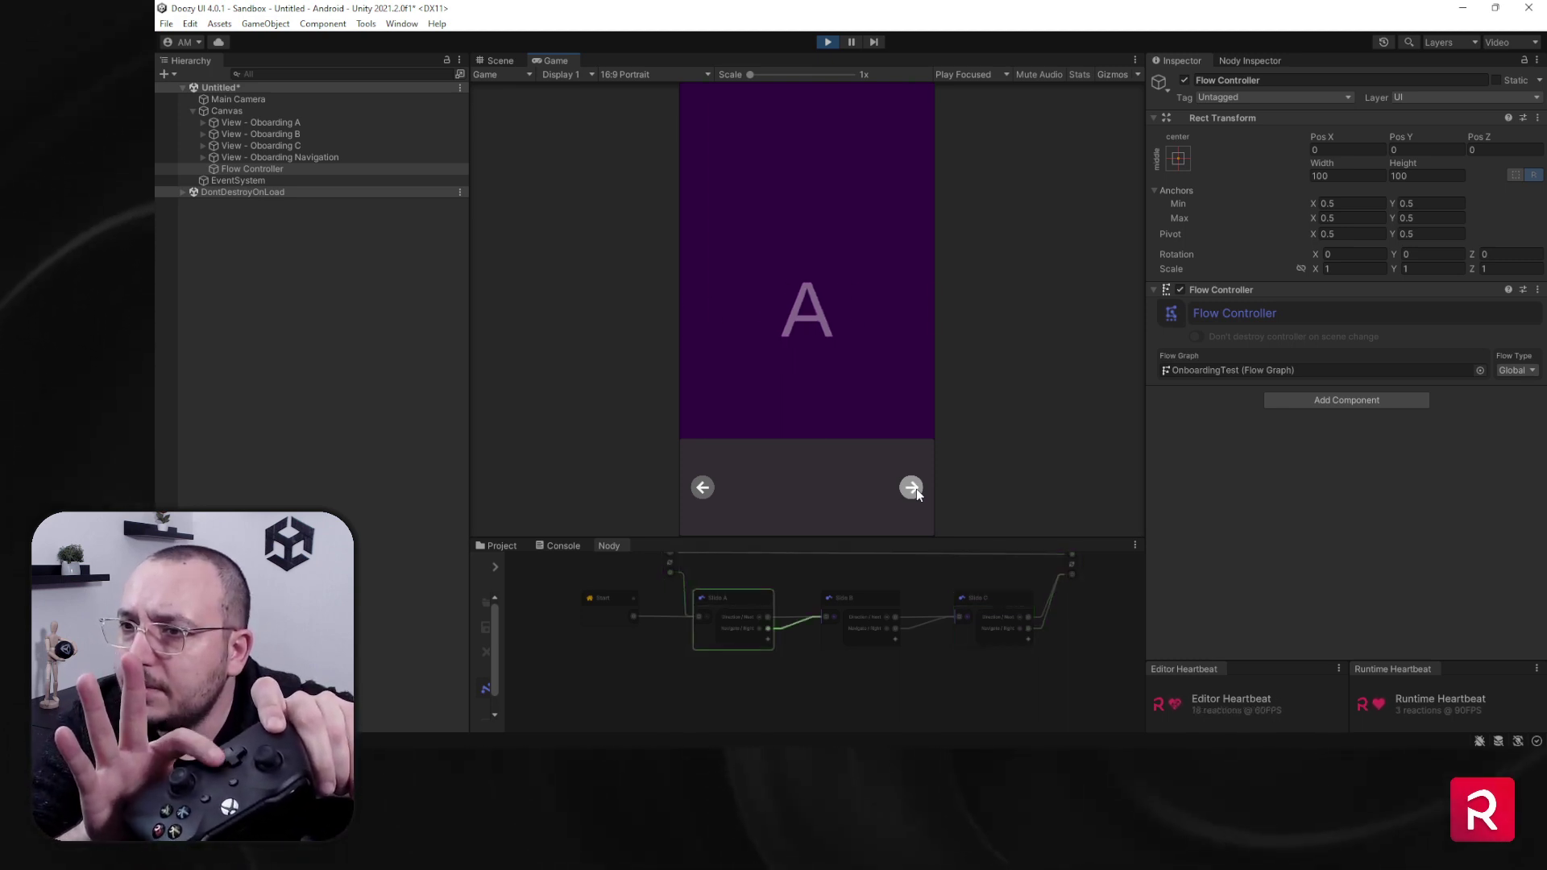
left_click(913, 488)
left_click(913, 489)
left_click(913, 488)
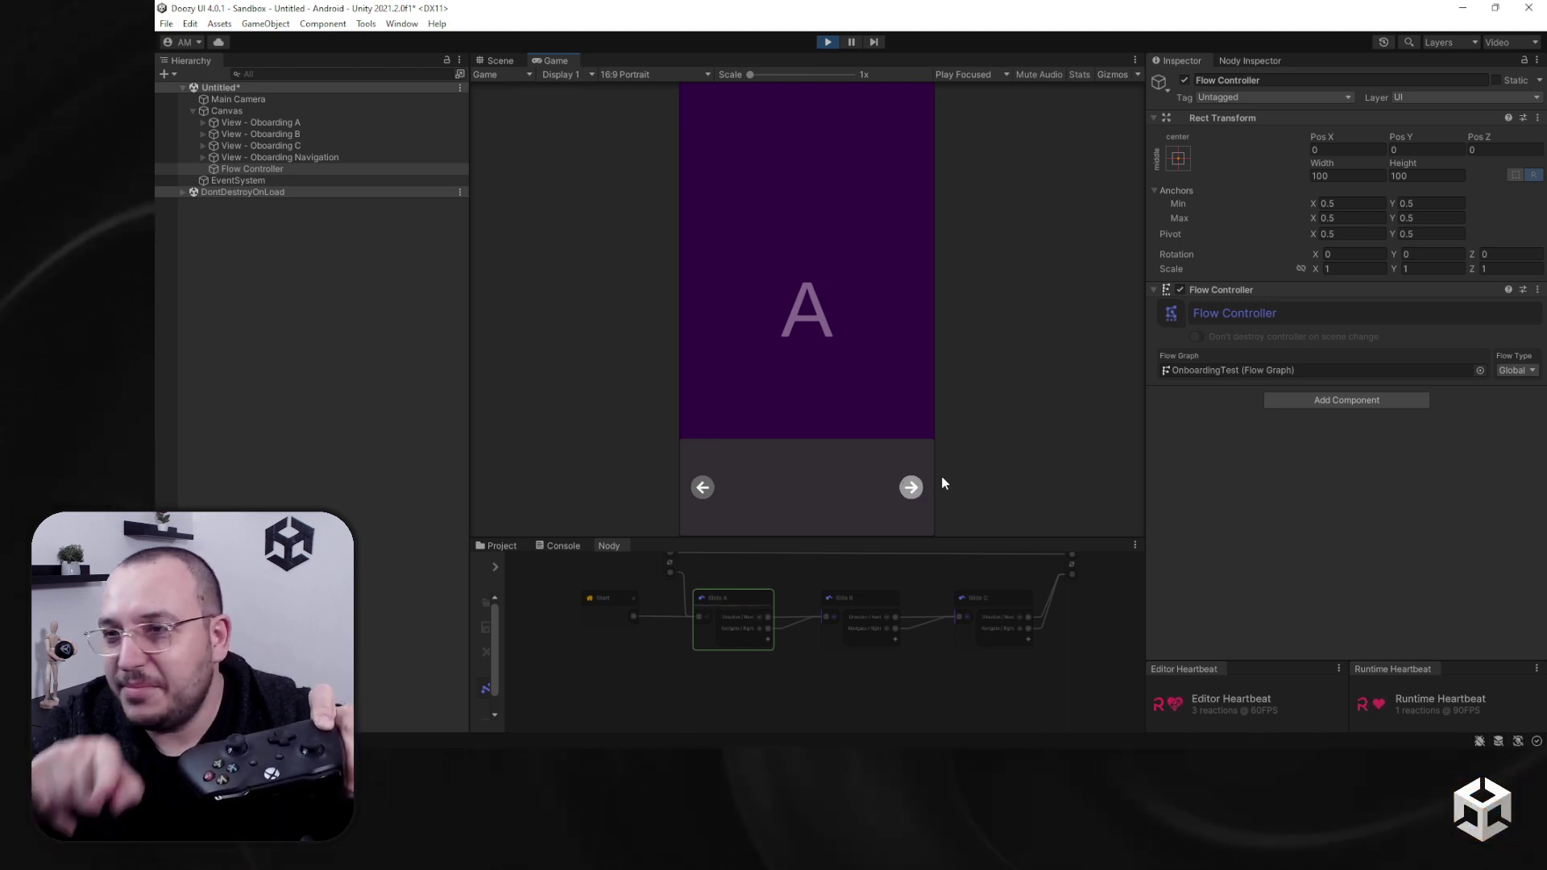
Step: Test the left and right Navigate inputs while watching the active slide node in the live flow graph
key("Right")
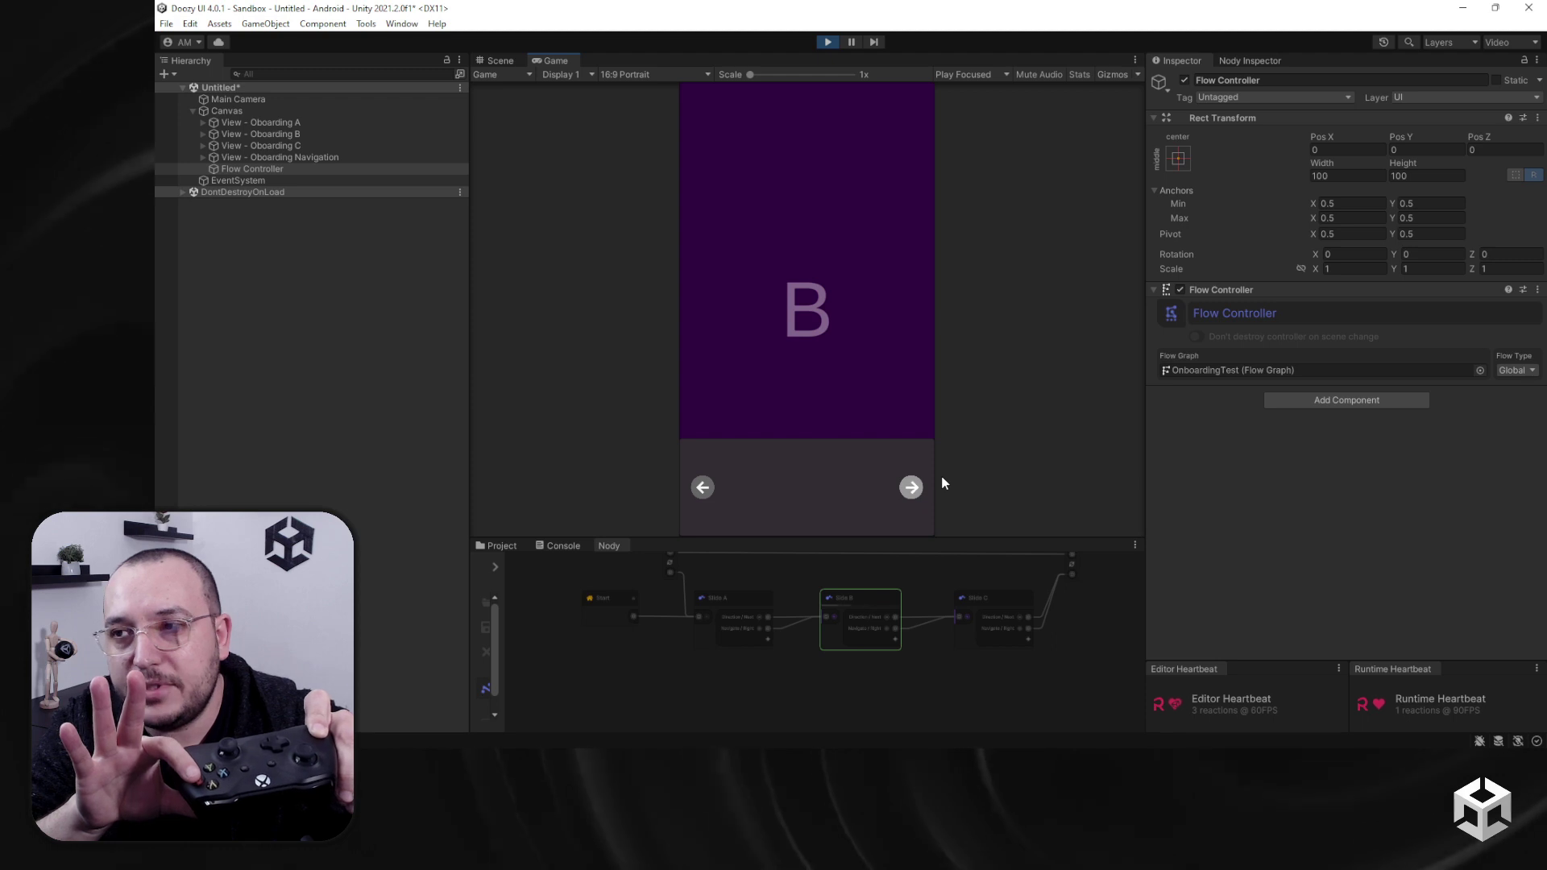
key("Left")
key("Right")
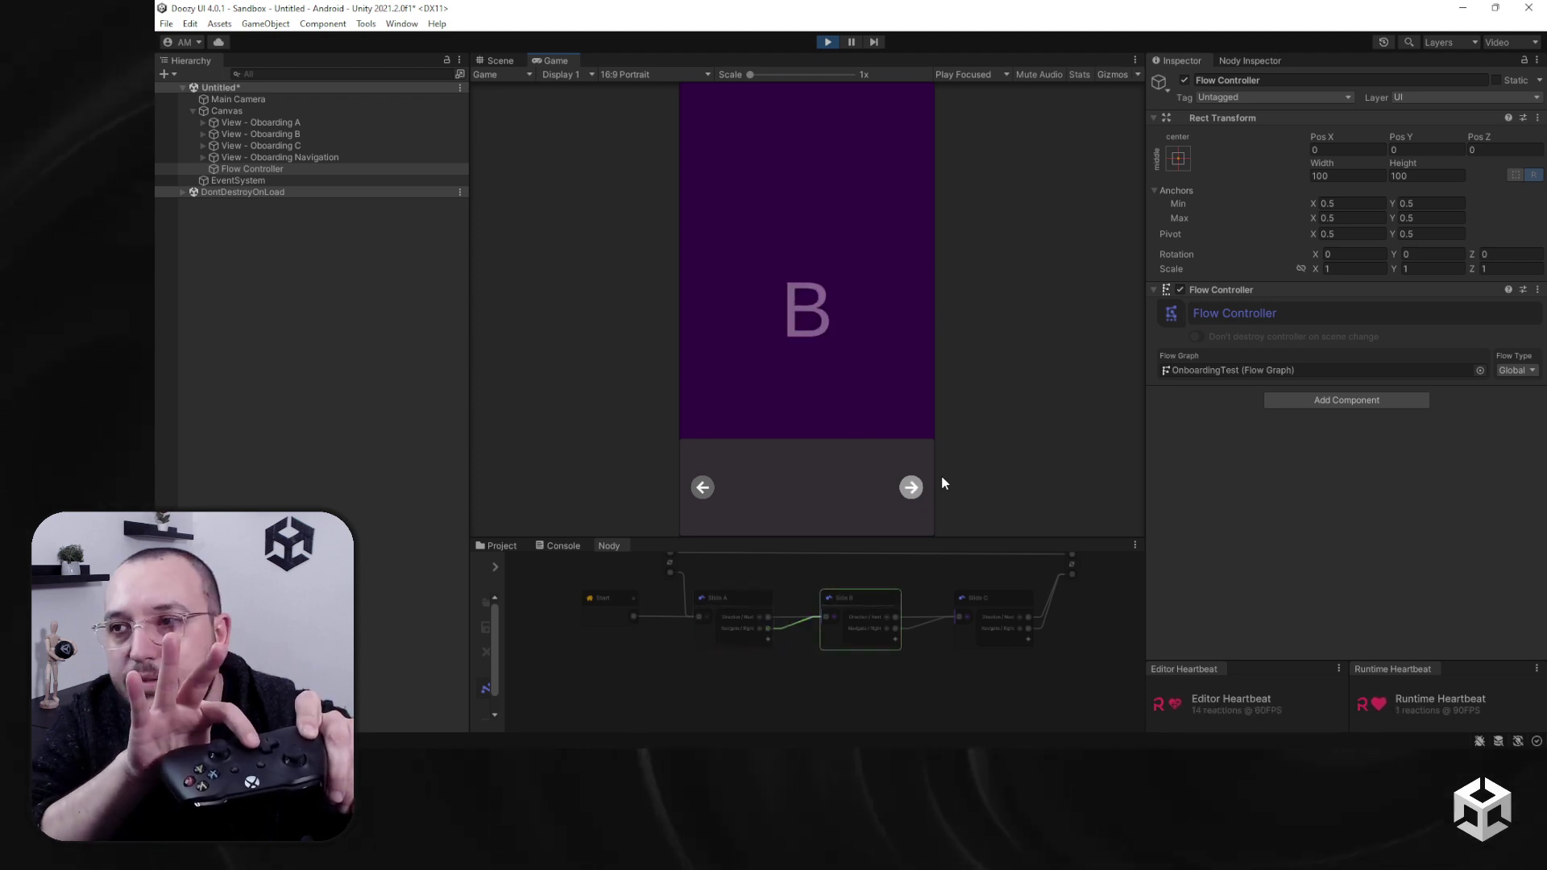
key("Right")
key("Left")
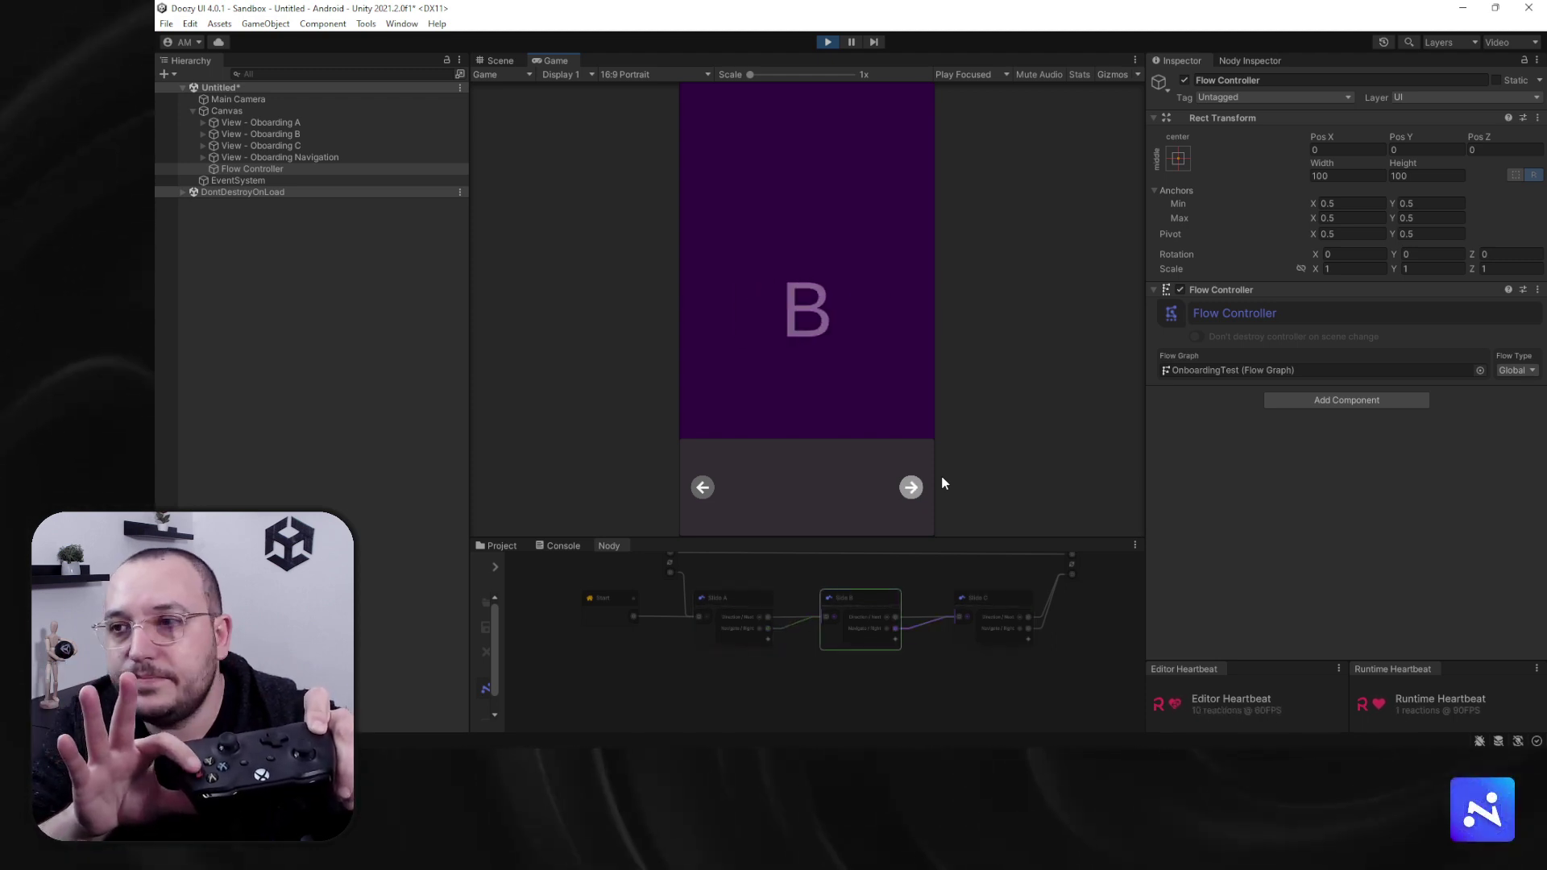
key("Left")
key("Right")
key("Right")
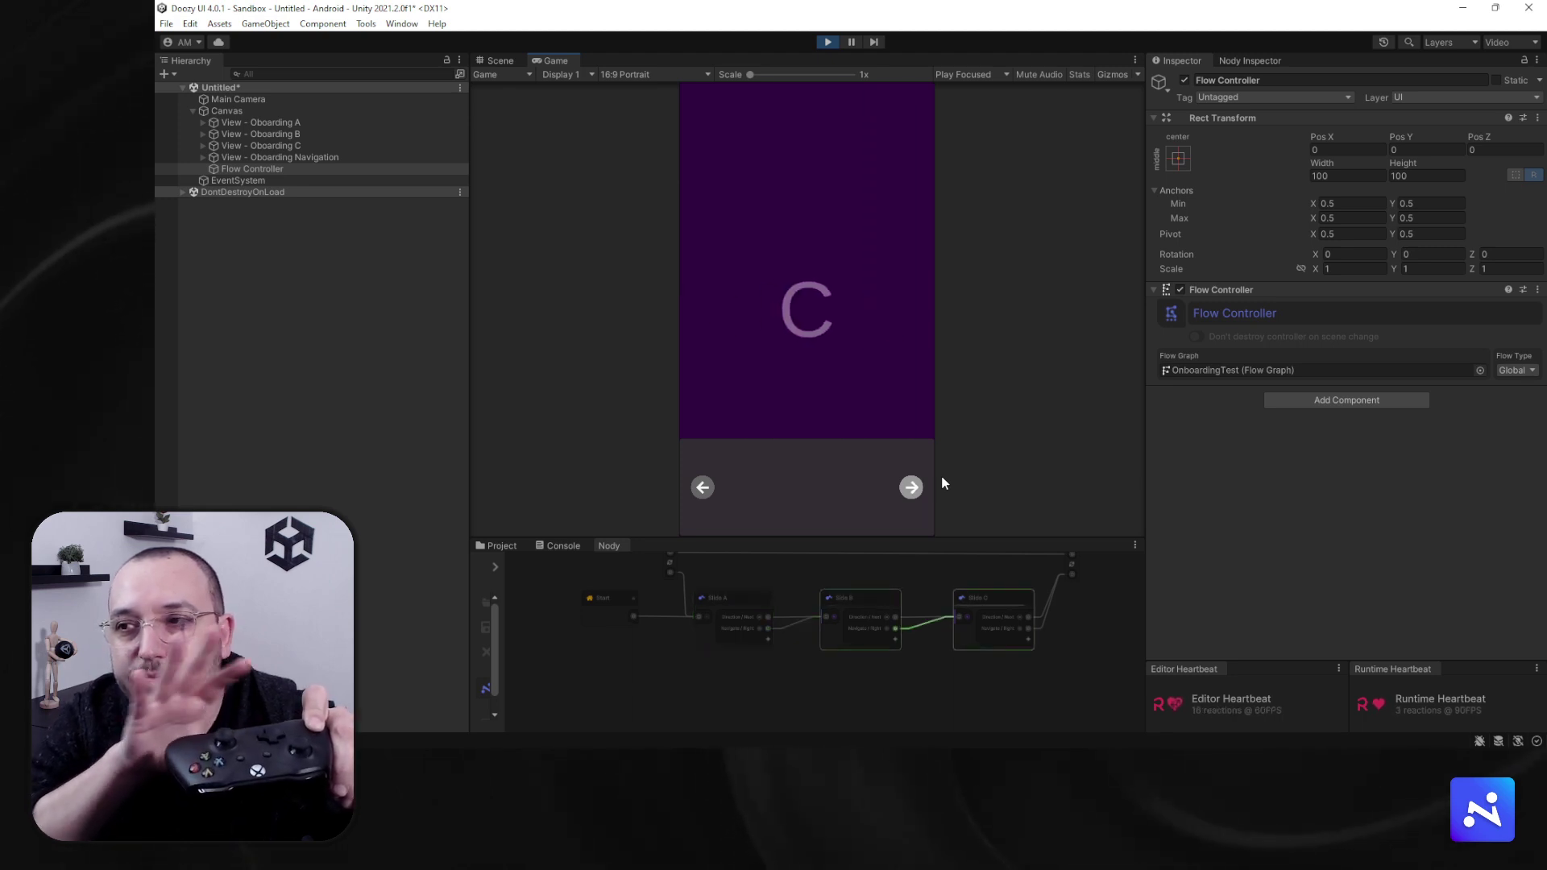
key("Right")
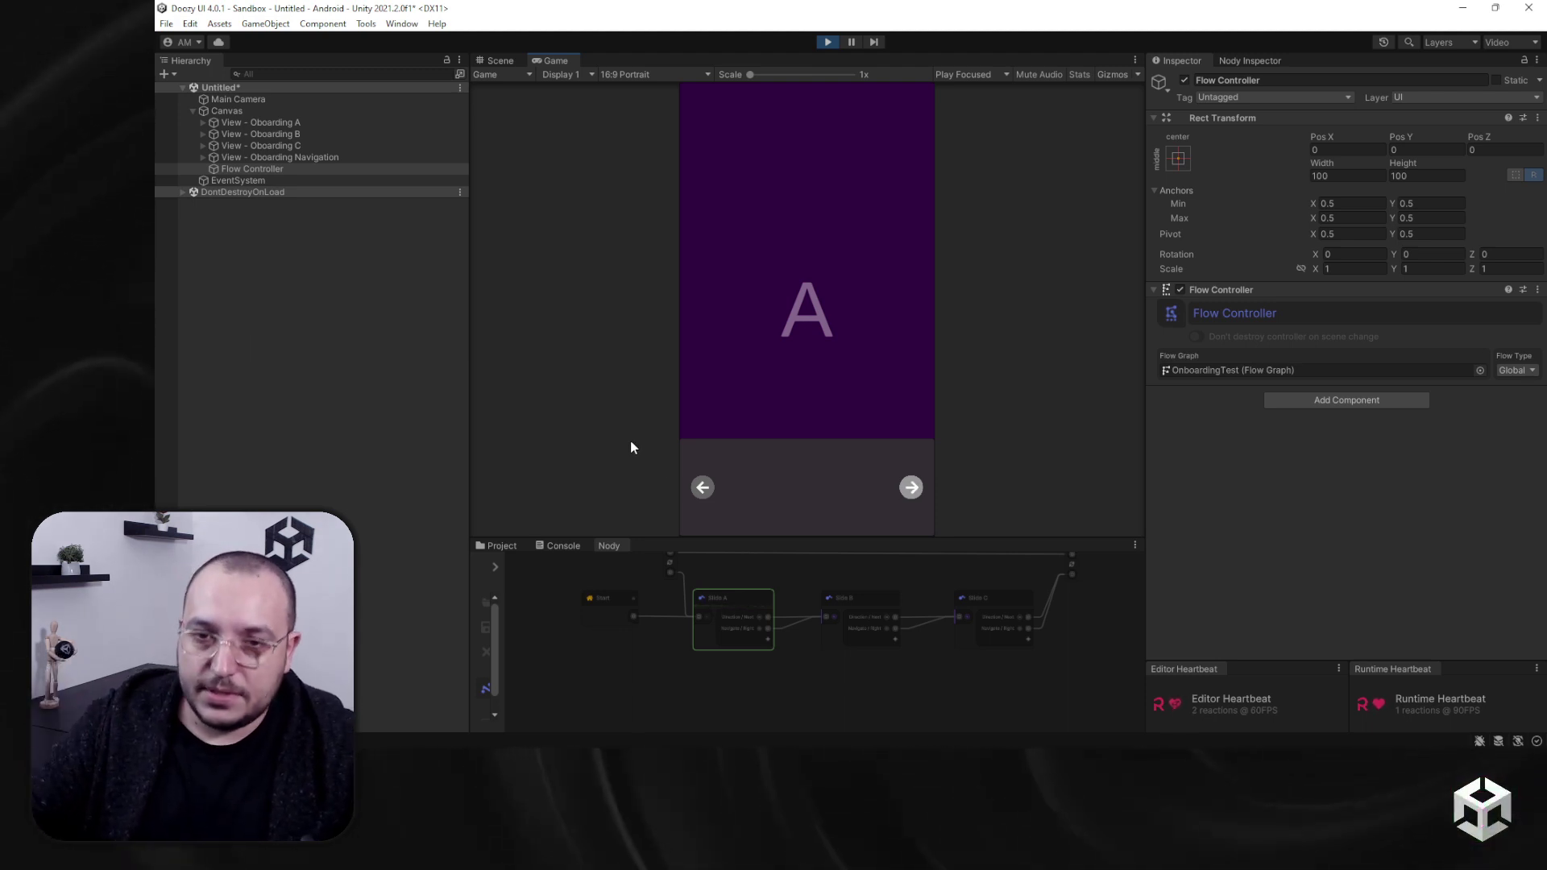
Step: Test advancing to view C with the onboarding forward arrow, going back twice with the Back input, and advancing again
left_click(913, 487)
left_click(913, 487)
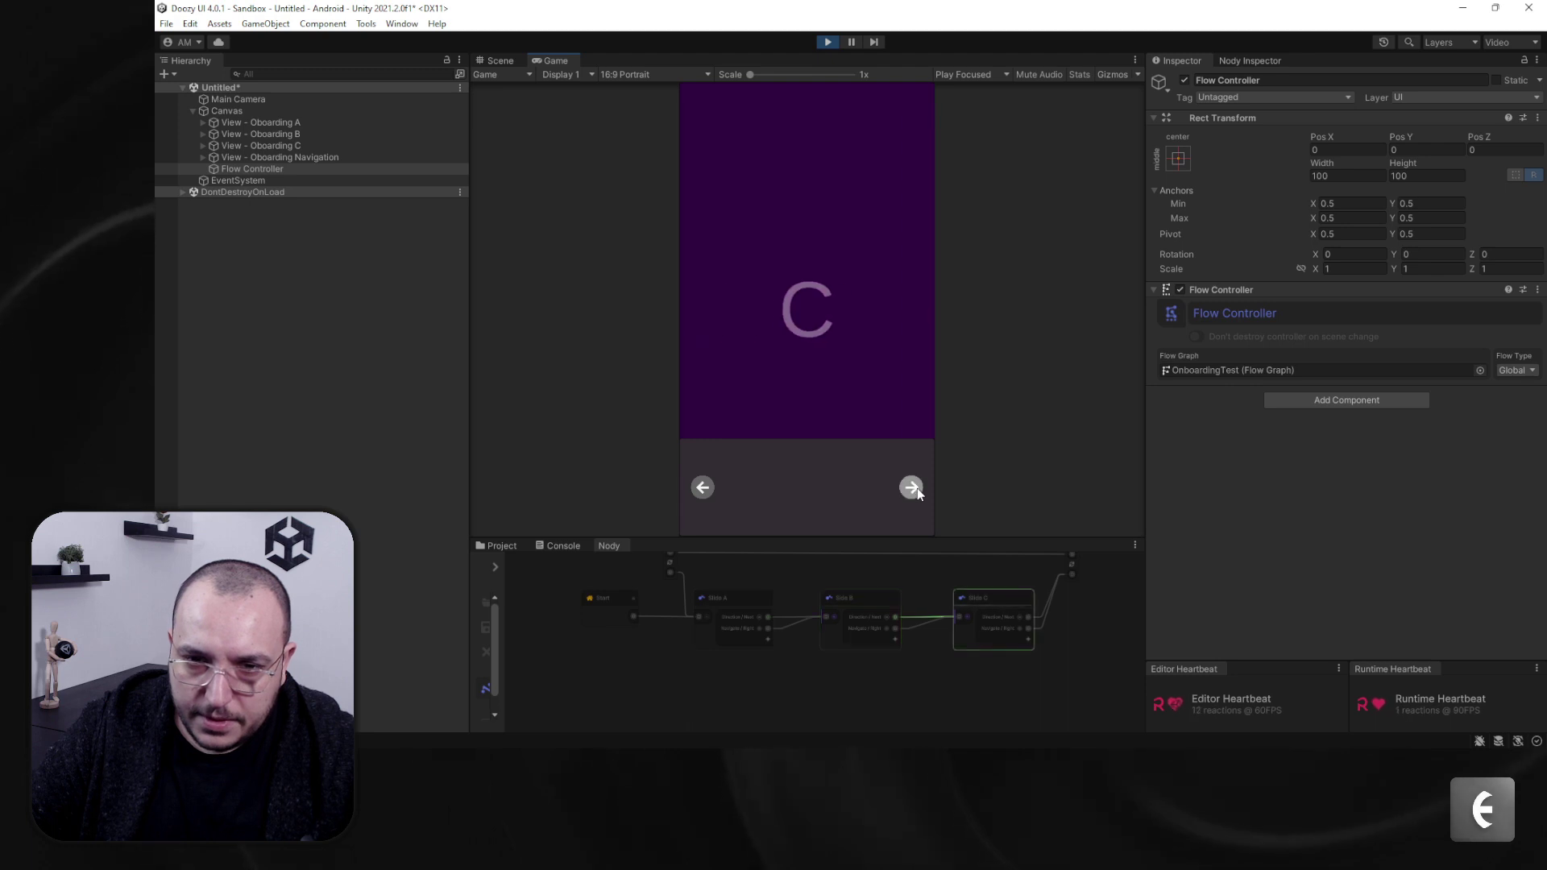
key("Escape")
key("Escape")
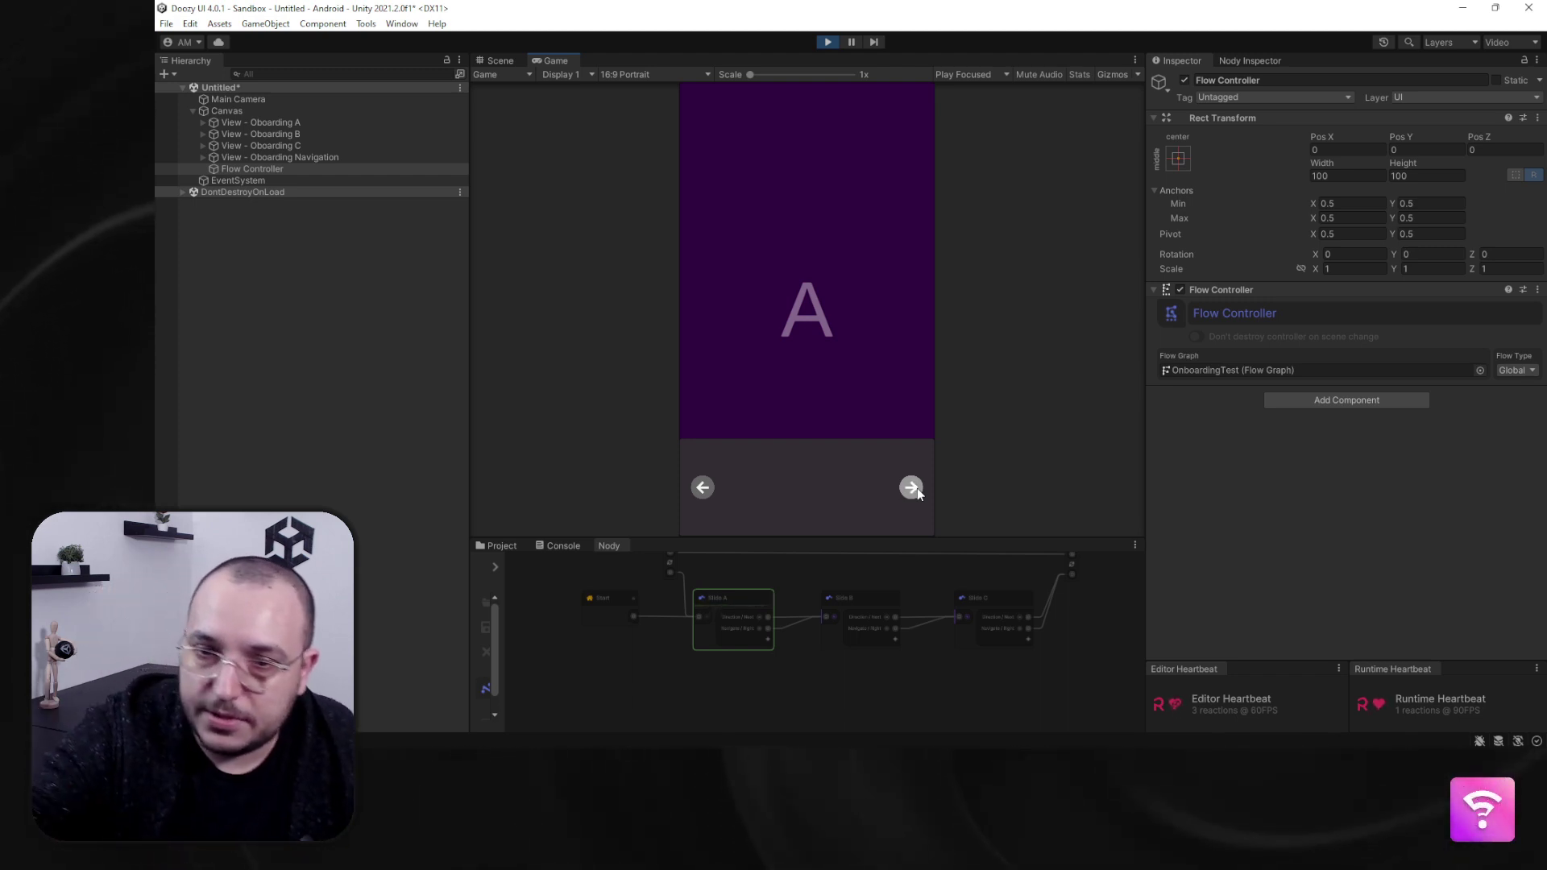
left_click(912, 488)
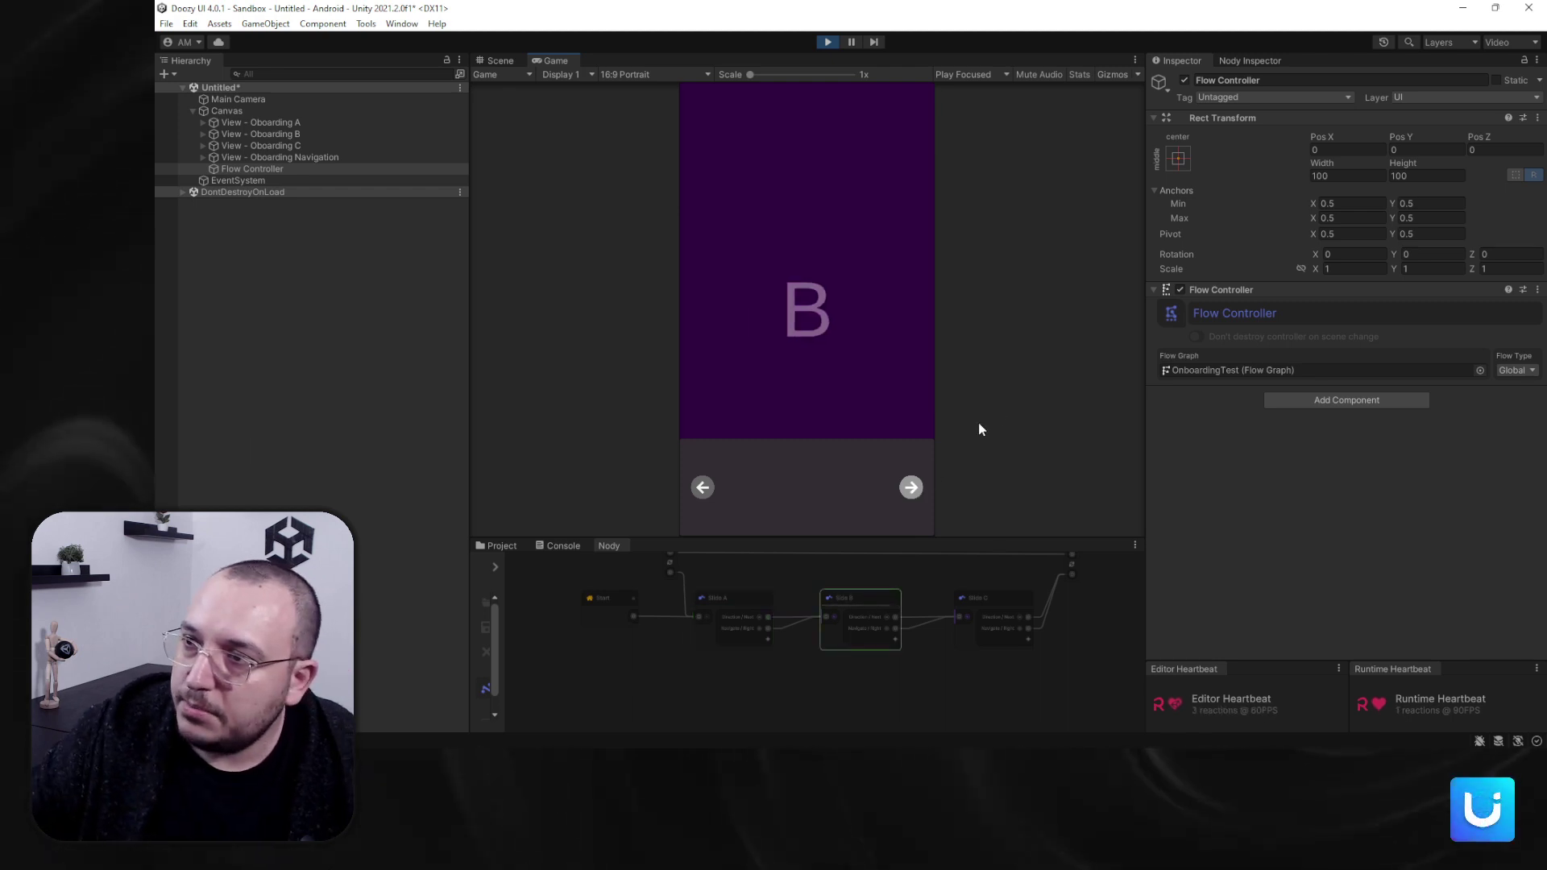
Step: Loop through the onboarding views with repeated right Navigate inputs, and exit Play mode
key("Right")
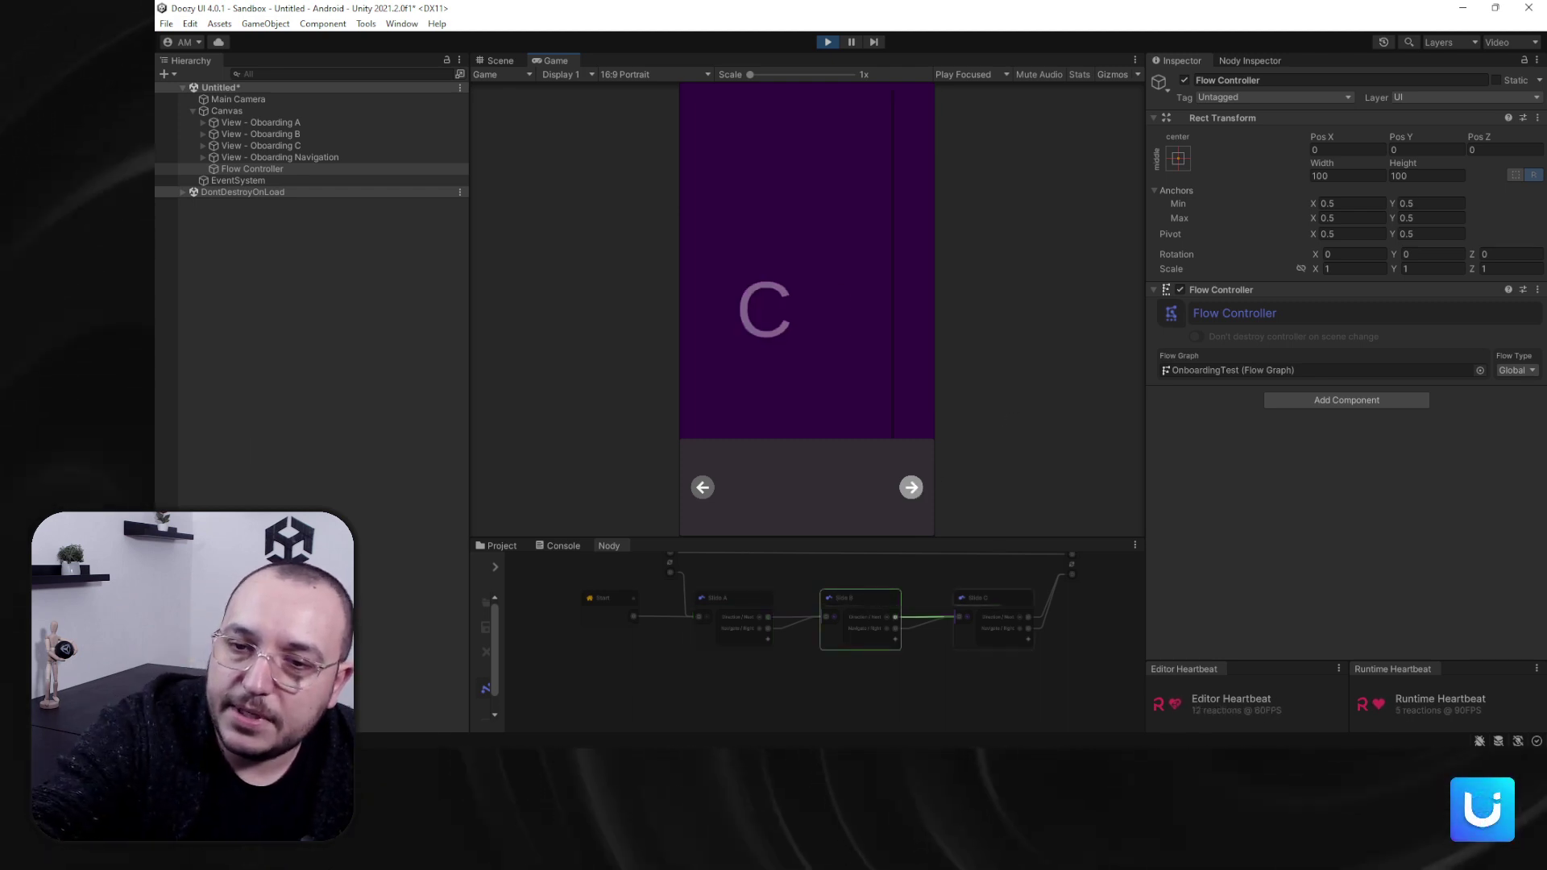
key("Right")
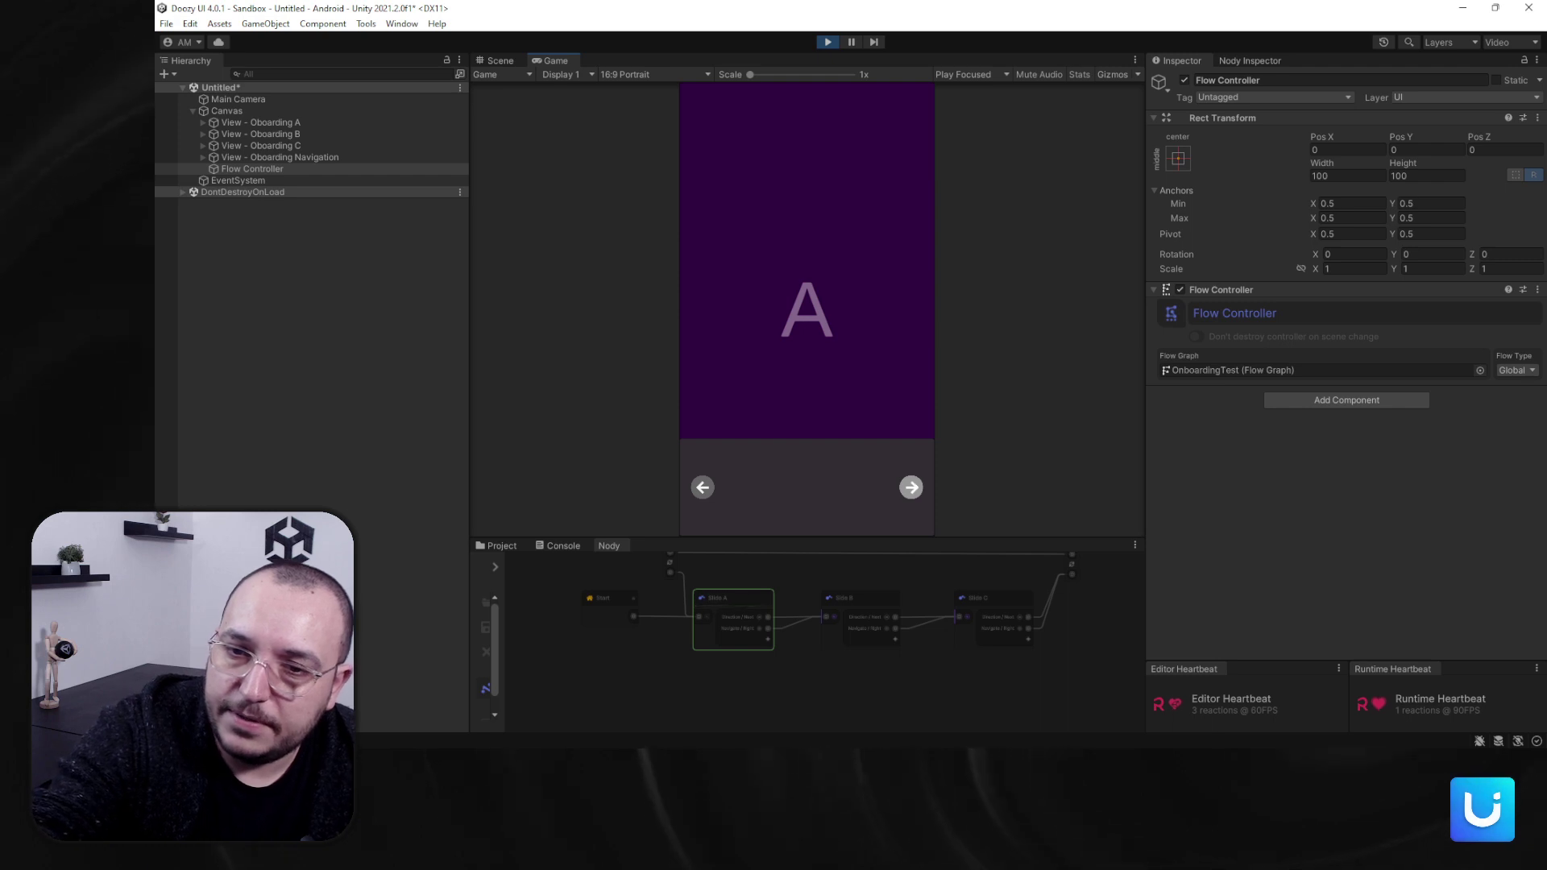
key("Right")
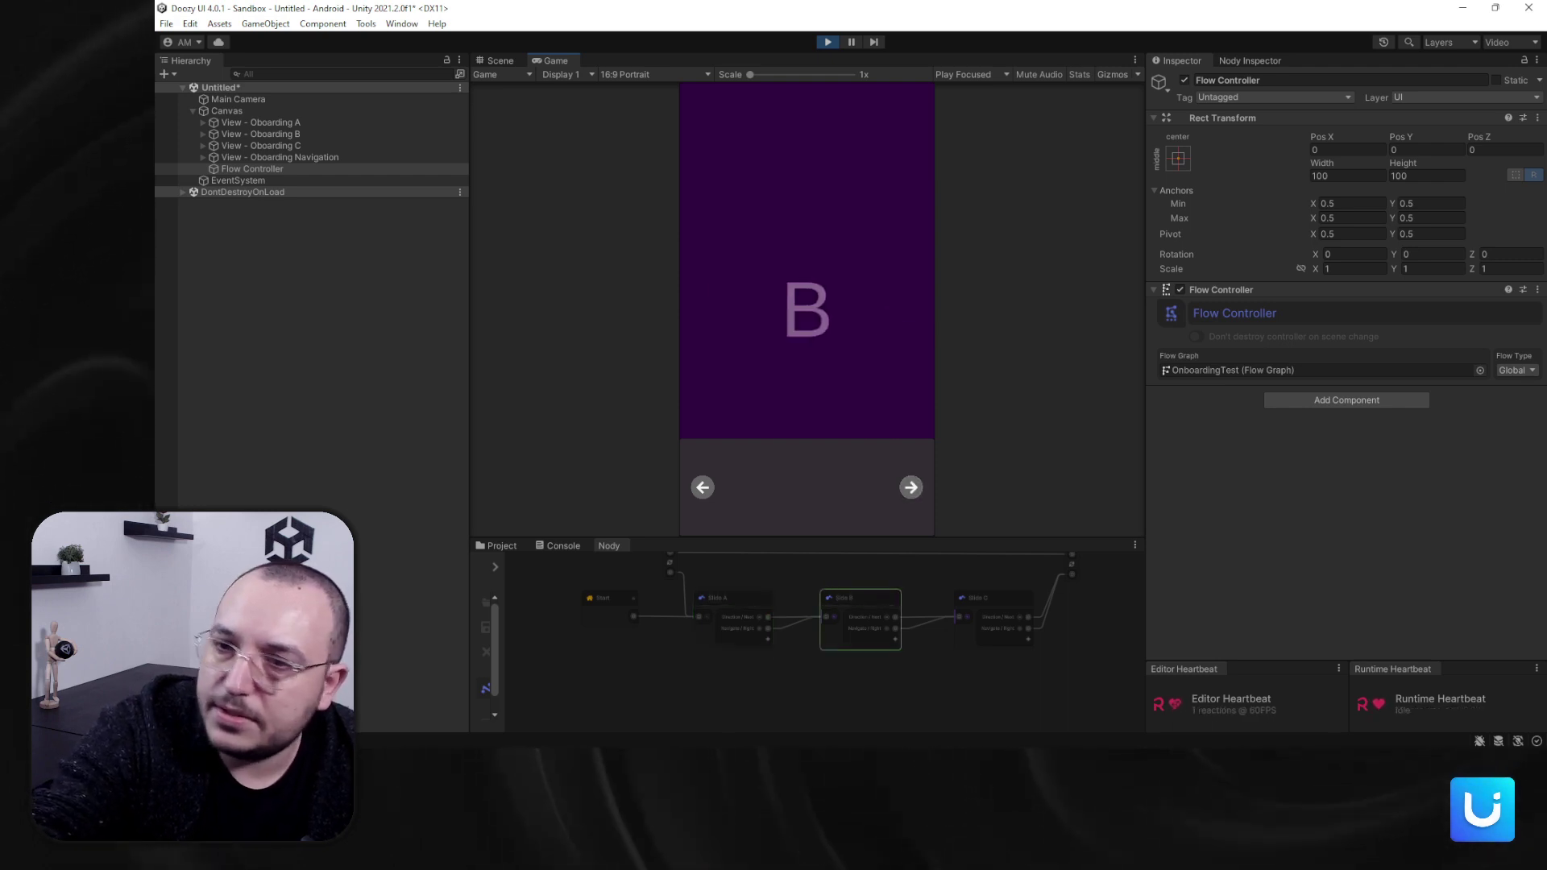
key("Right")
key("Right")
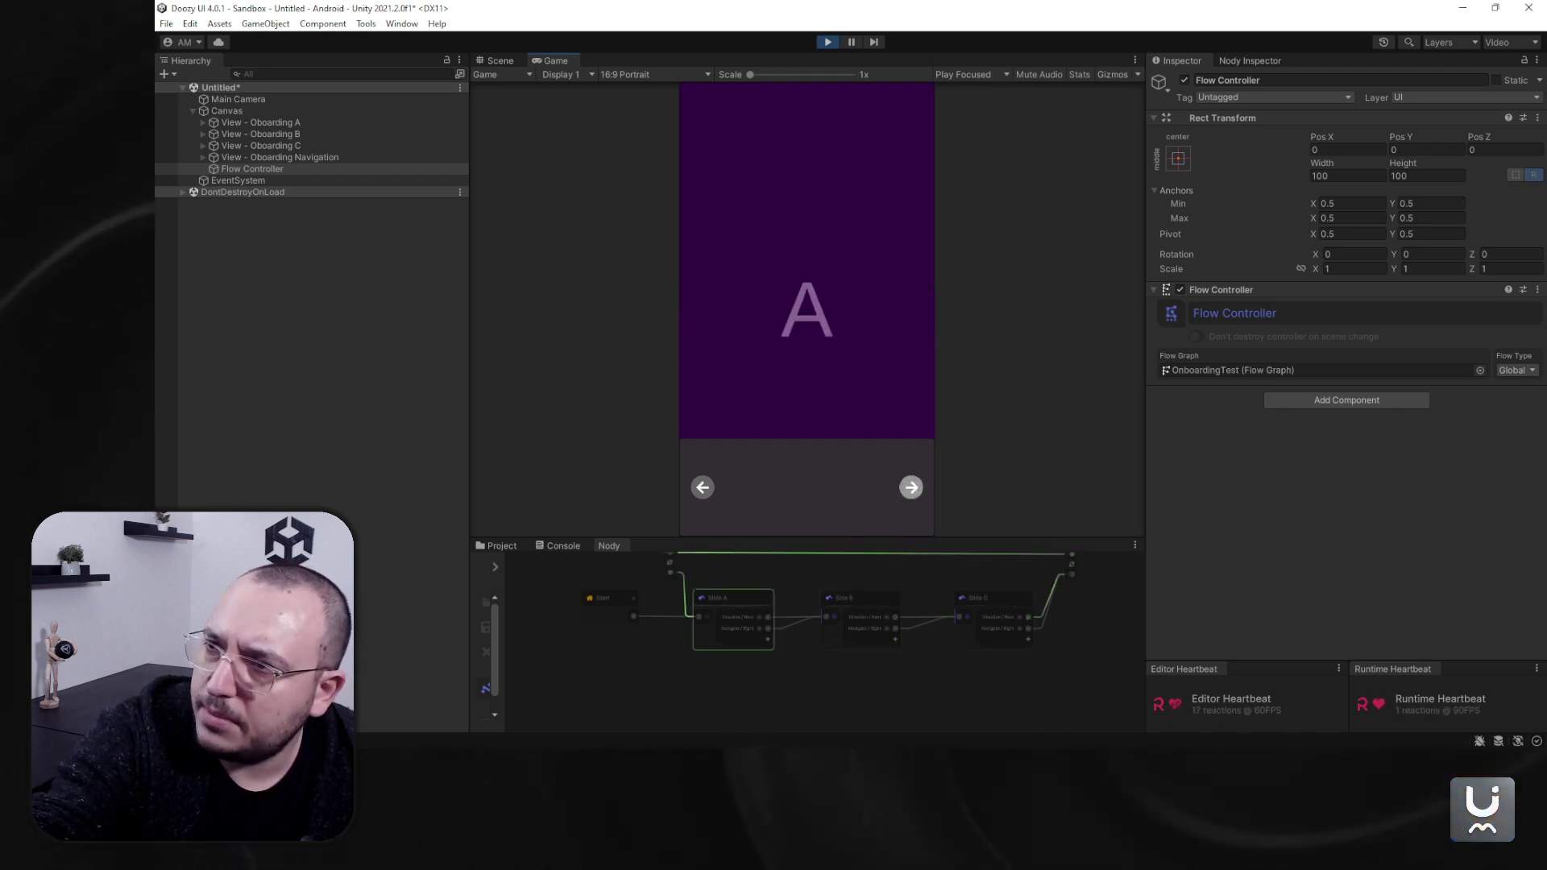
key("Right")
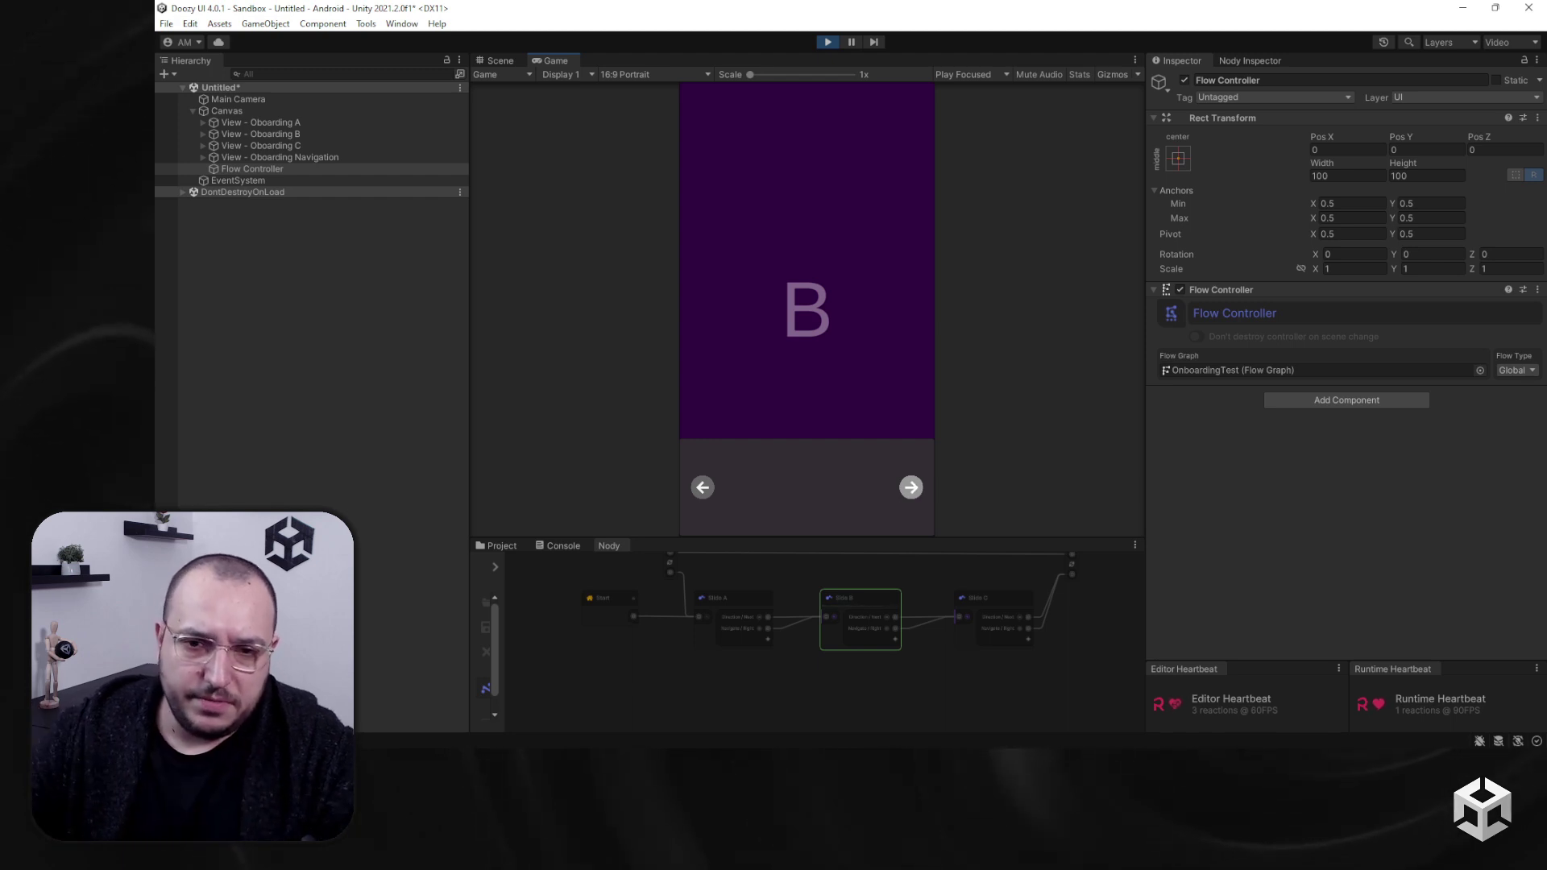
left_click(828, 43)
scroll(752, 309, "down", 4)
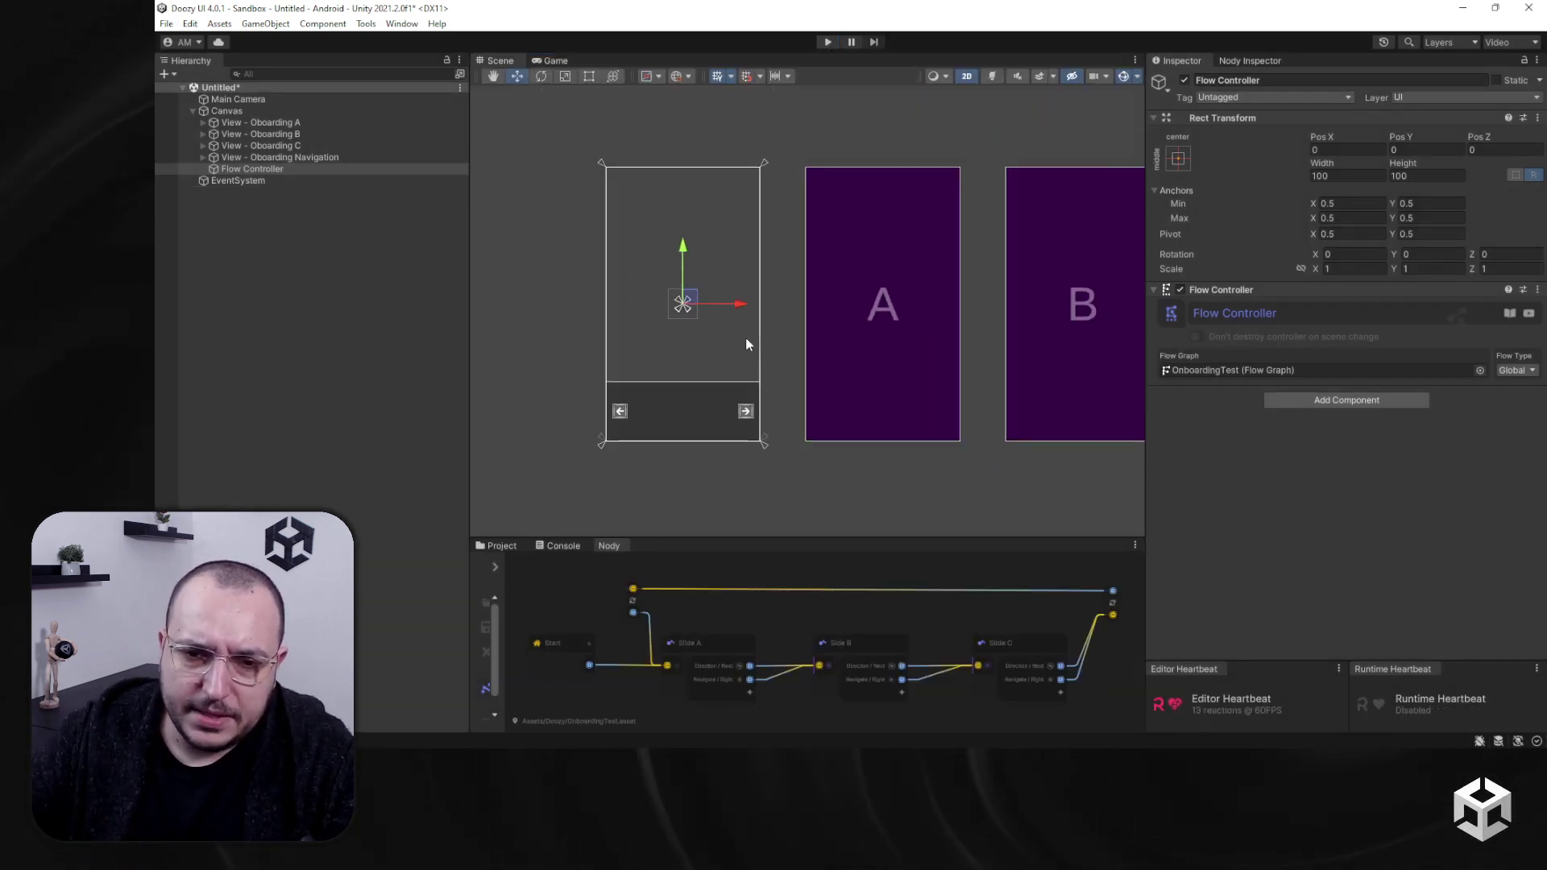